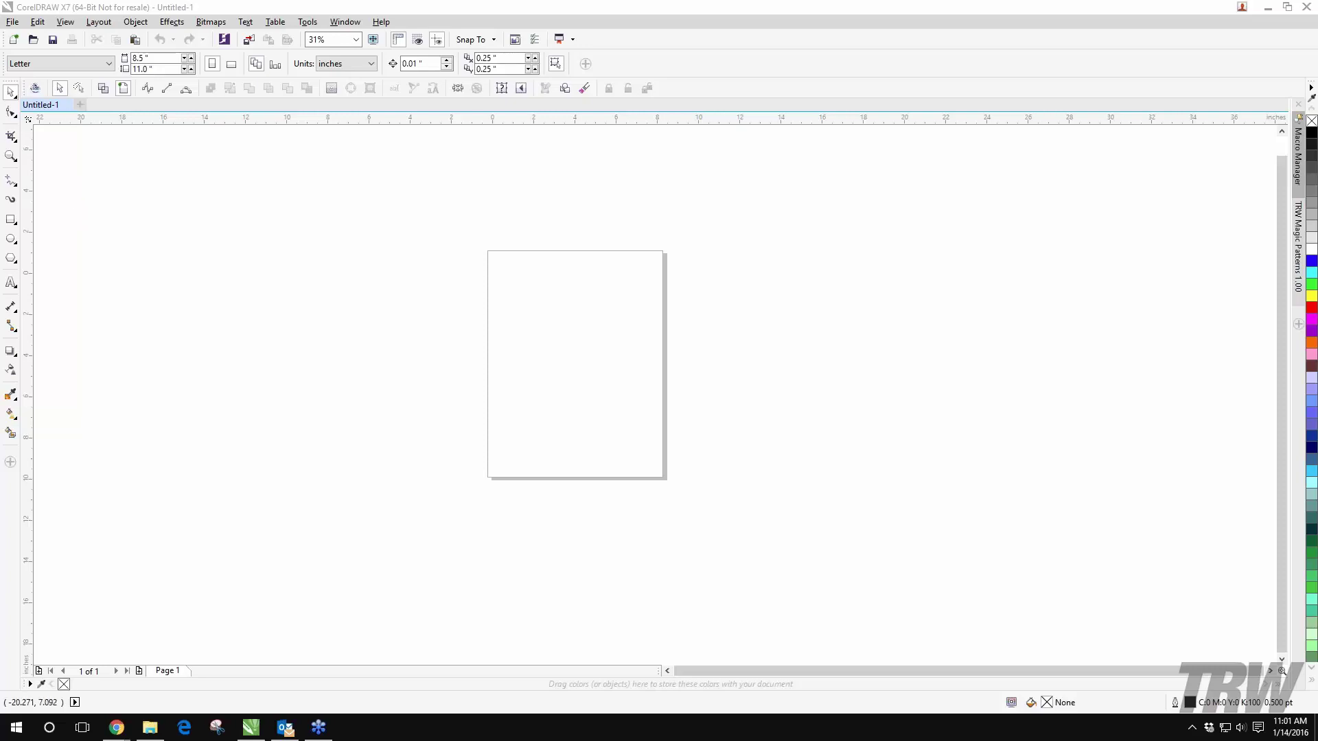
click(14, 23)
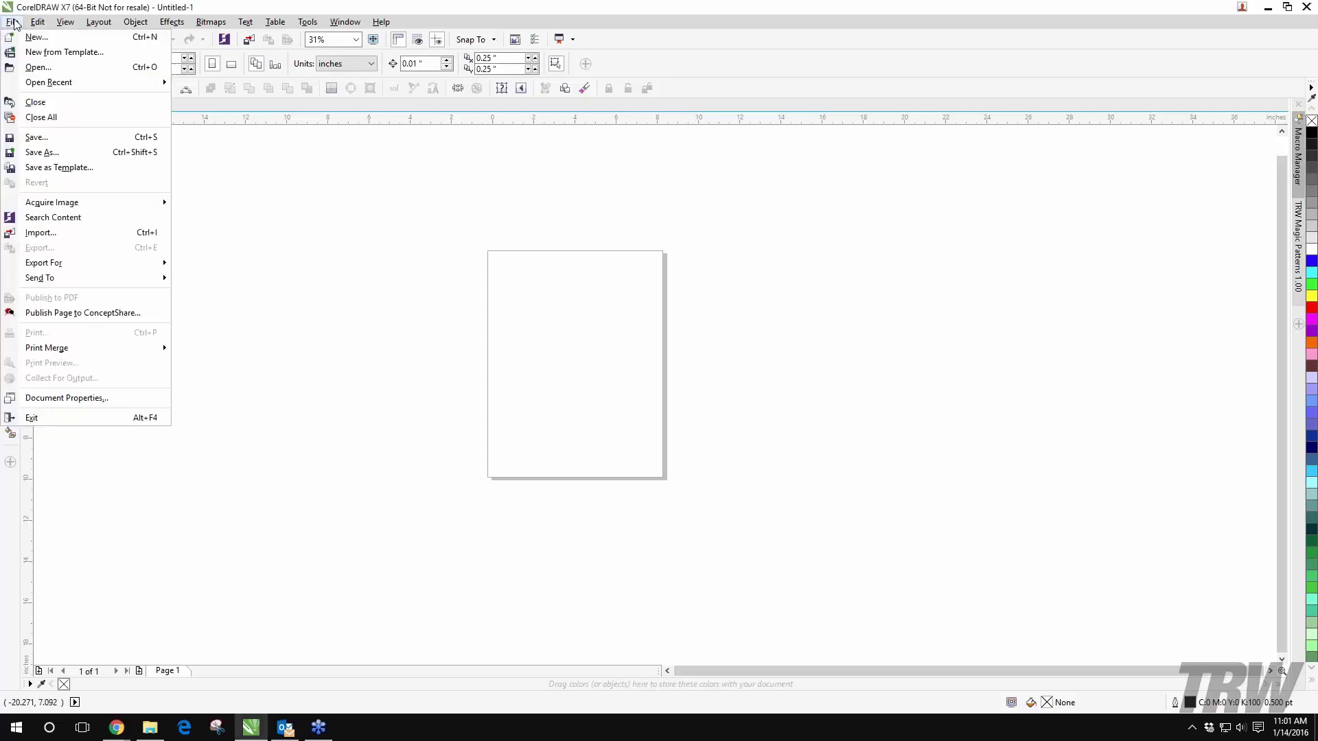
mouse_move(40, 22)
mouse_move(346, 23)
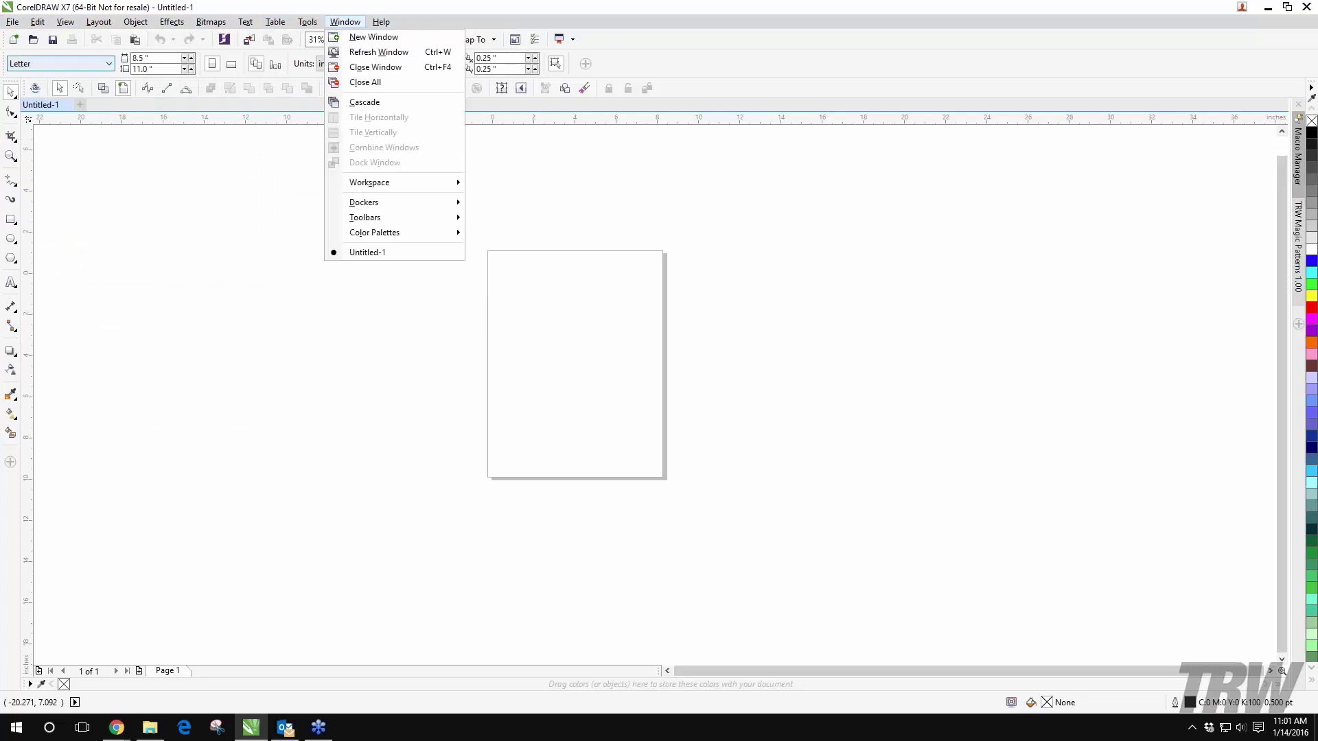
click(84, 436)
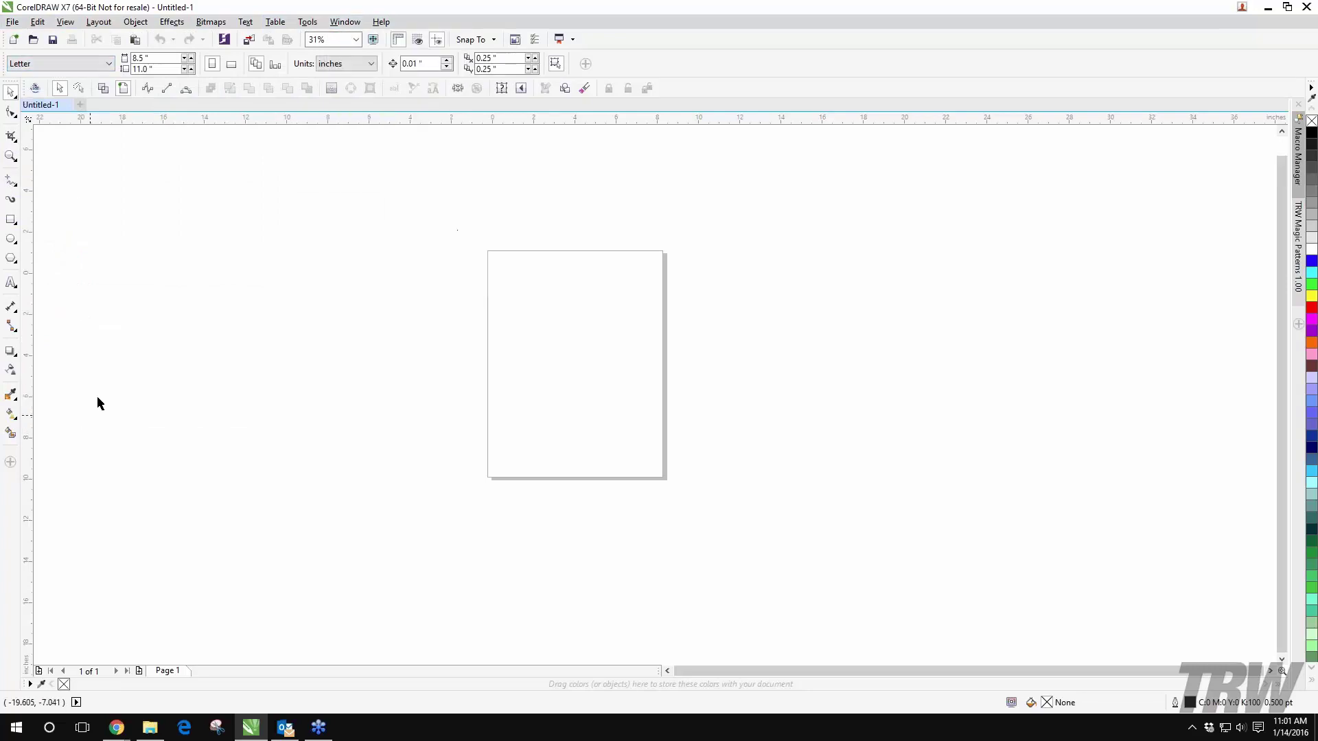
Step: Create a new Letter-size document with the CorelDRAW default preset, and return to the Untitled-1 document
click(16, 23)
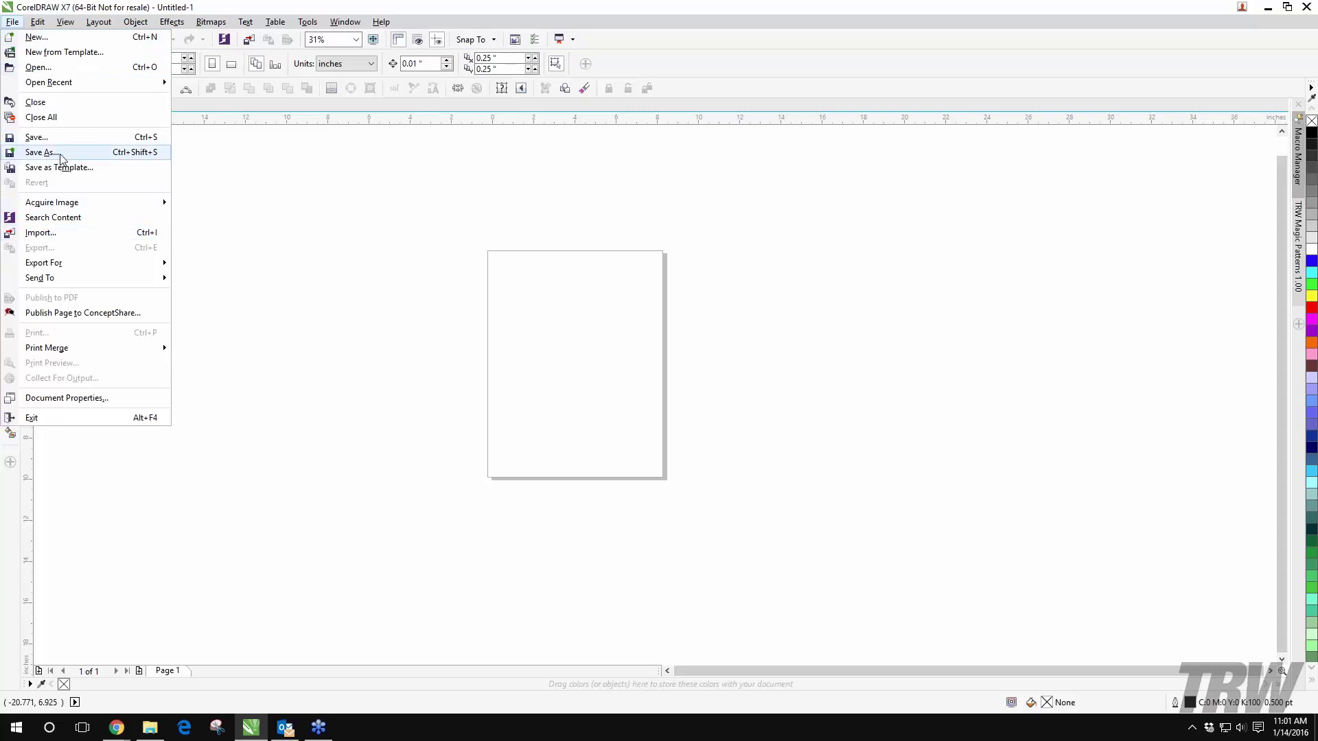
click(36, 39)
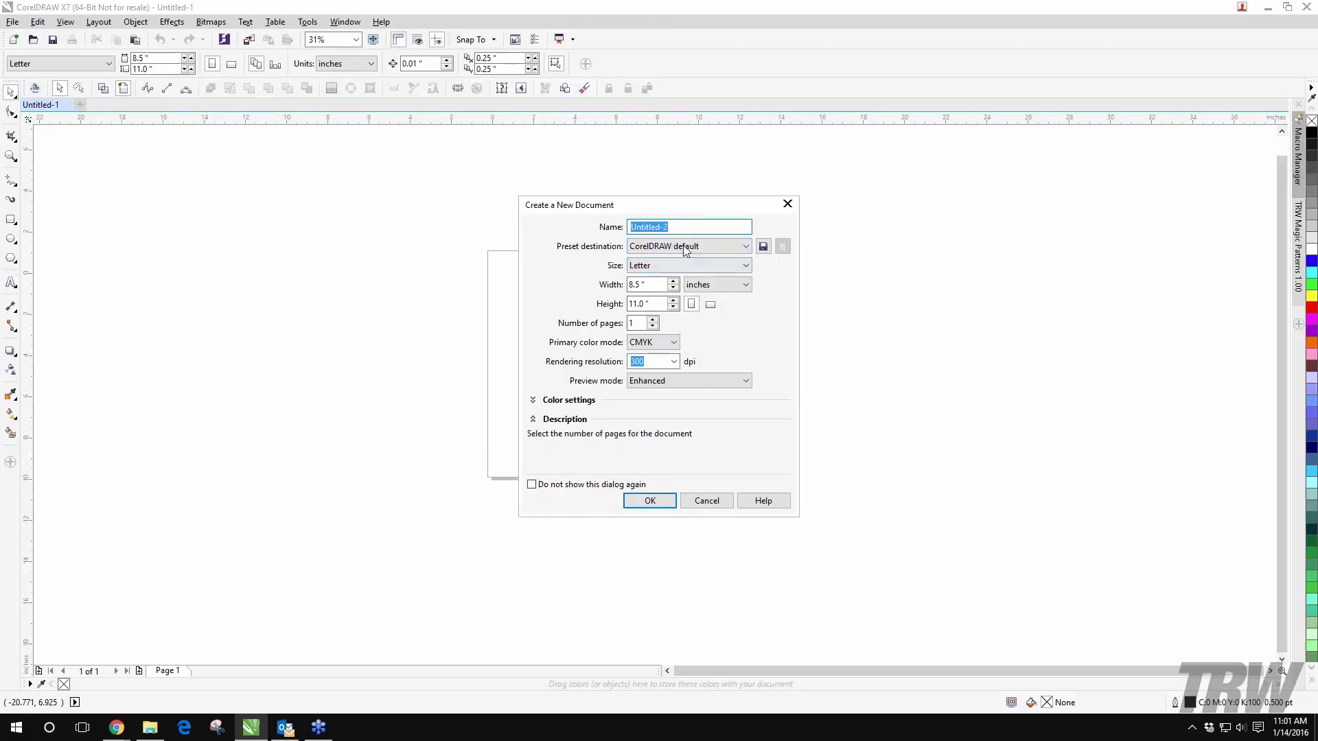
click(649, 501)
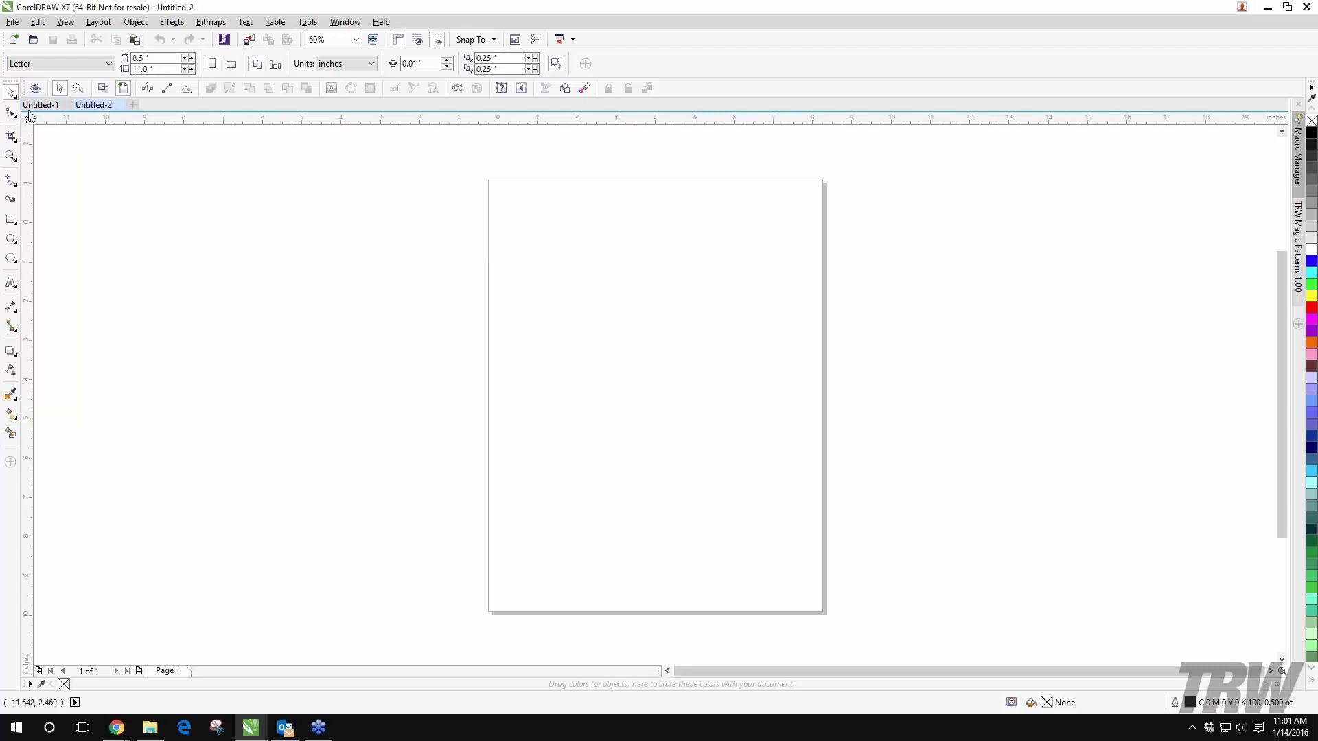
click(96, 108)
click(41, 105)
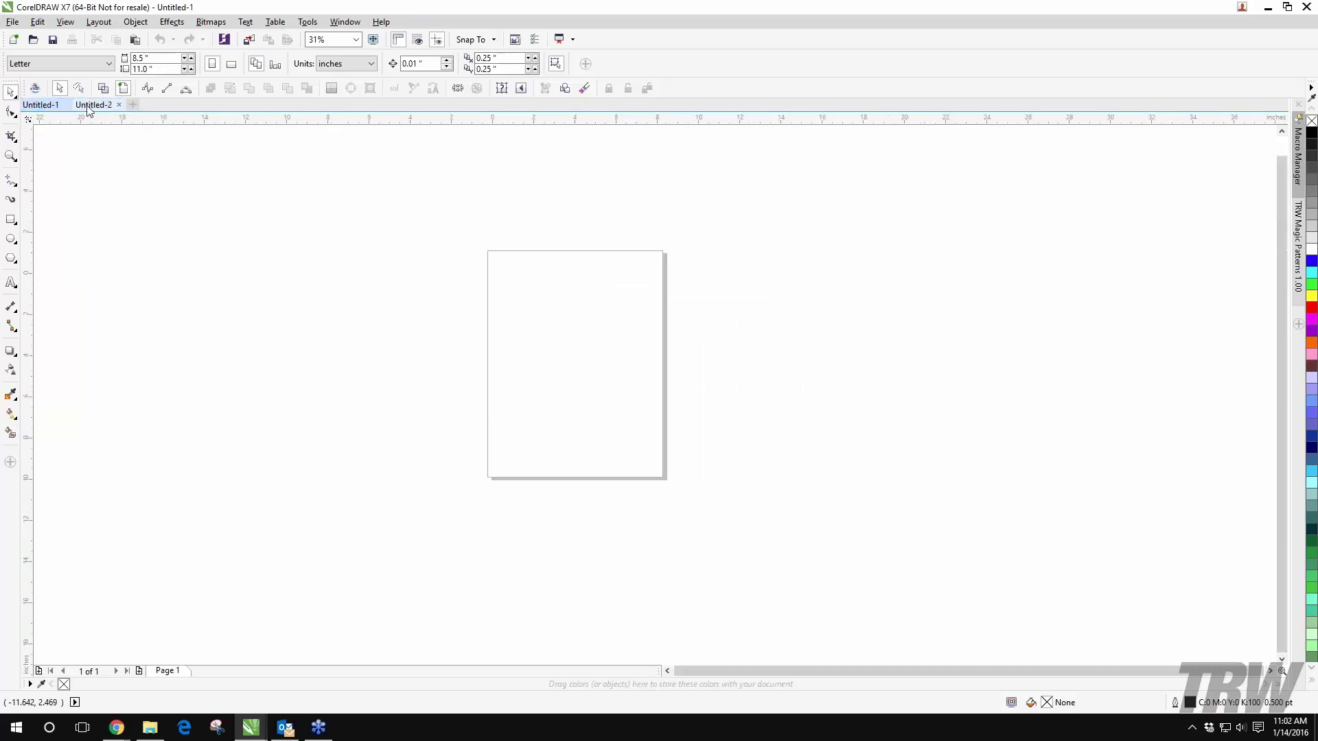
click(93, 105)
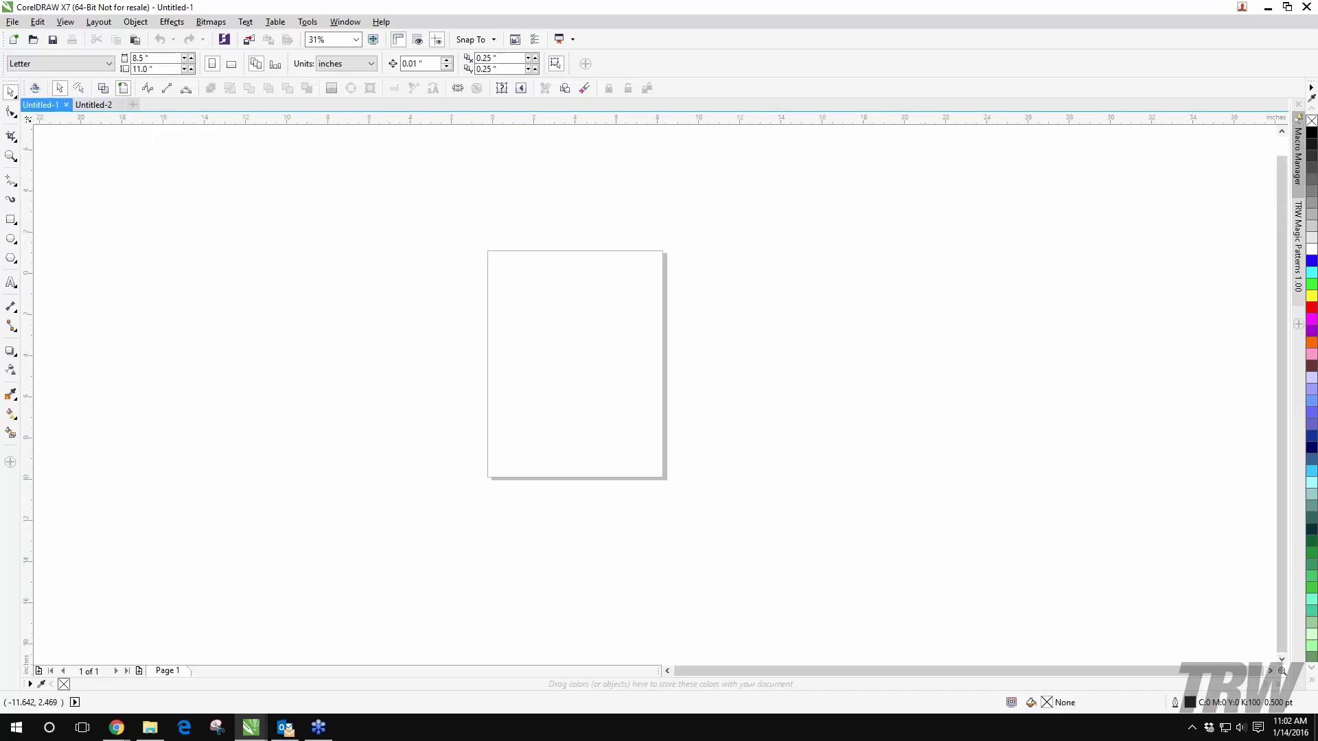
Step: Open the TRW Split Designs 25 pack 4 EPS file with its text as curves and move the designs over the page
click(12, 22)
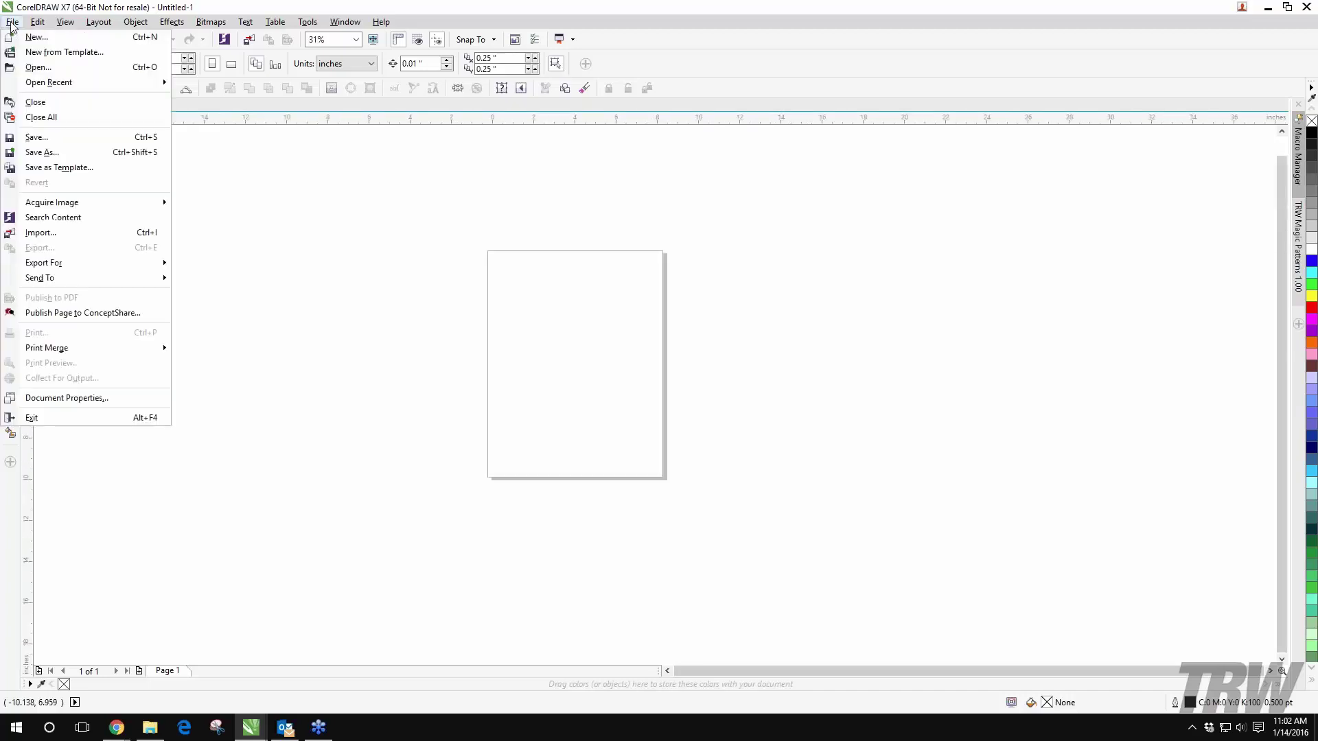
click(68, 66)
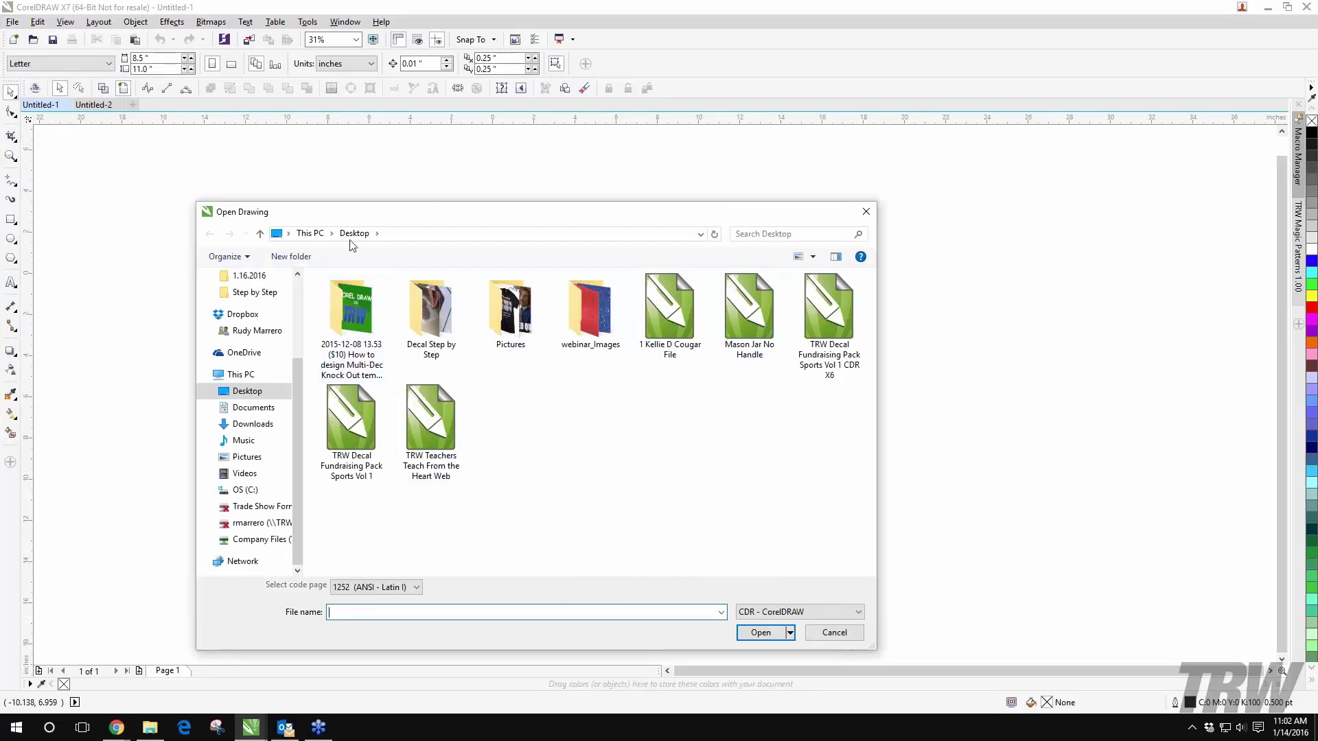
click(798, 613)
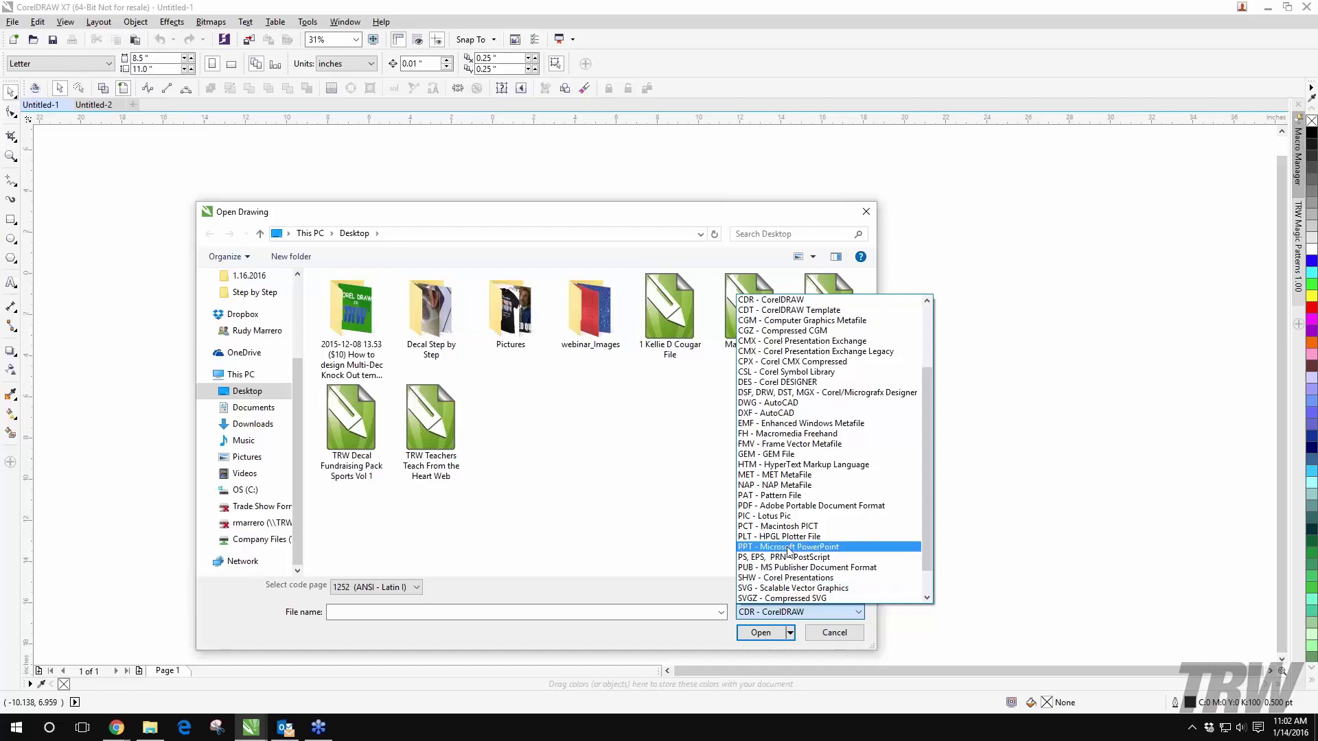
scroll(794, 583, down, 1)
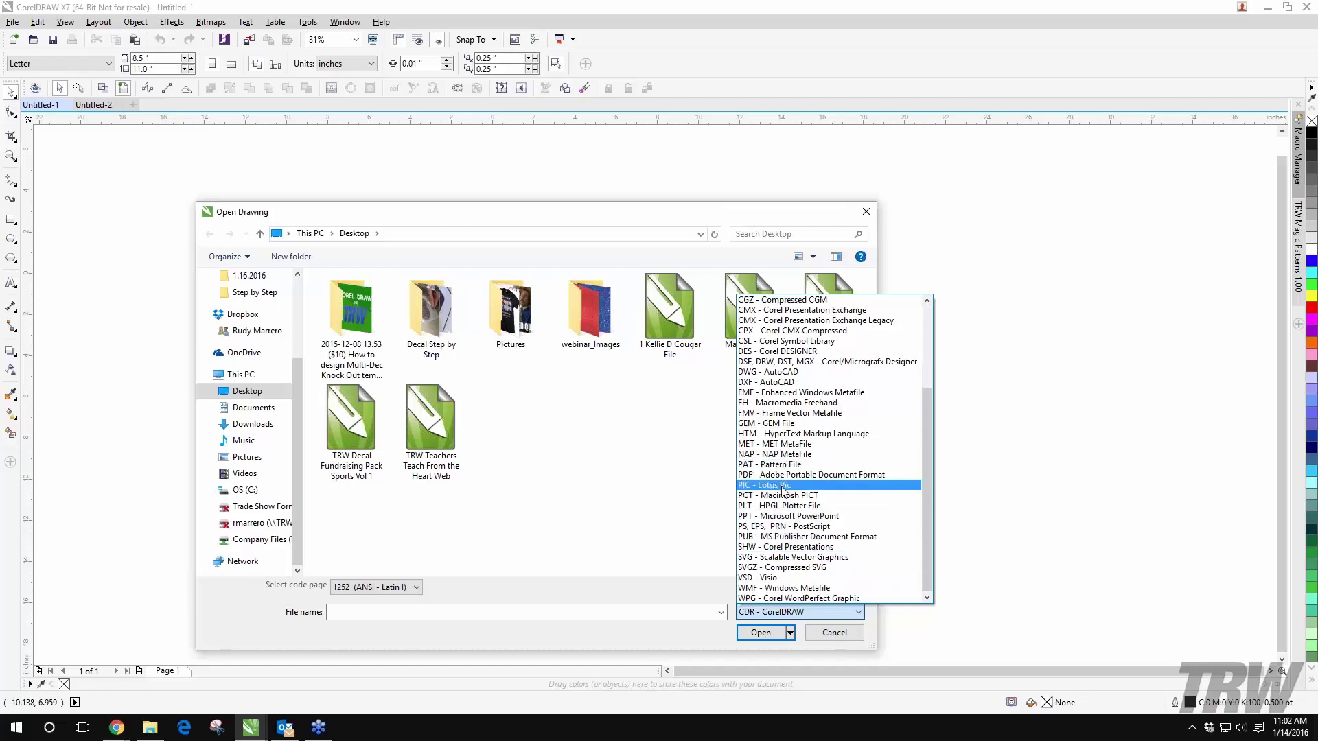
click(783, 530)
scroll(618, 535, down, 1)
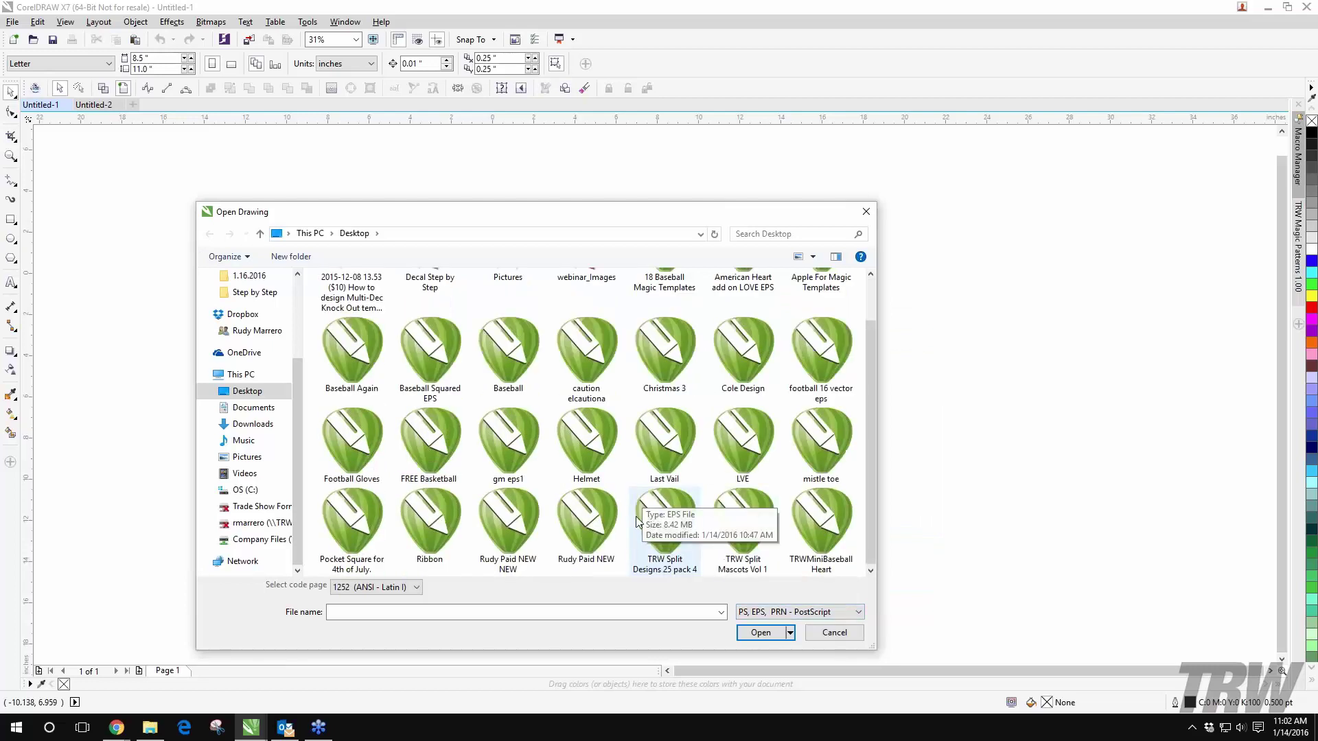
double_click(592, 532)
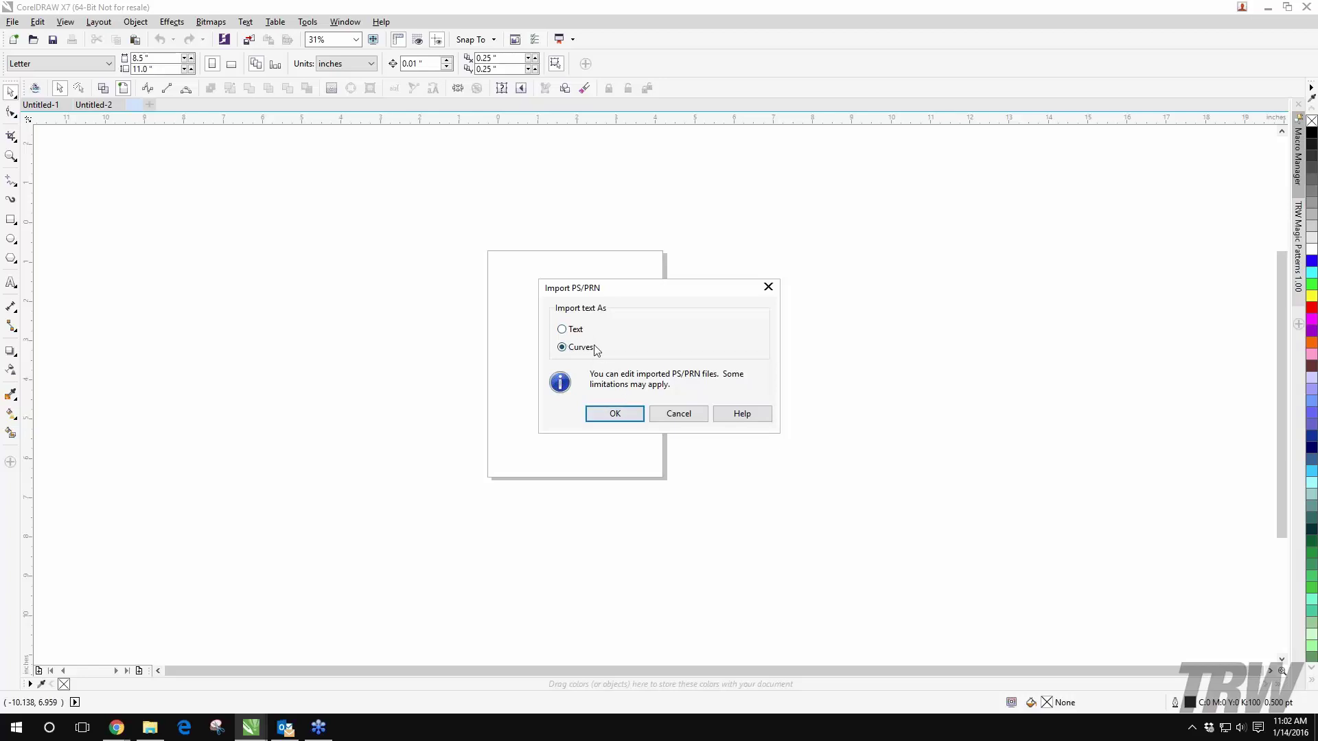
click(612, 413)
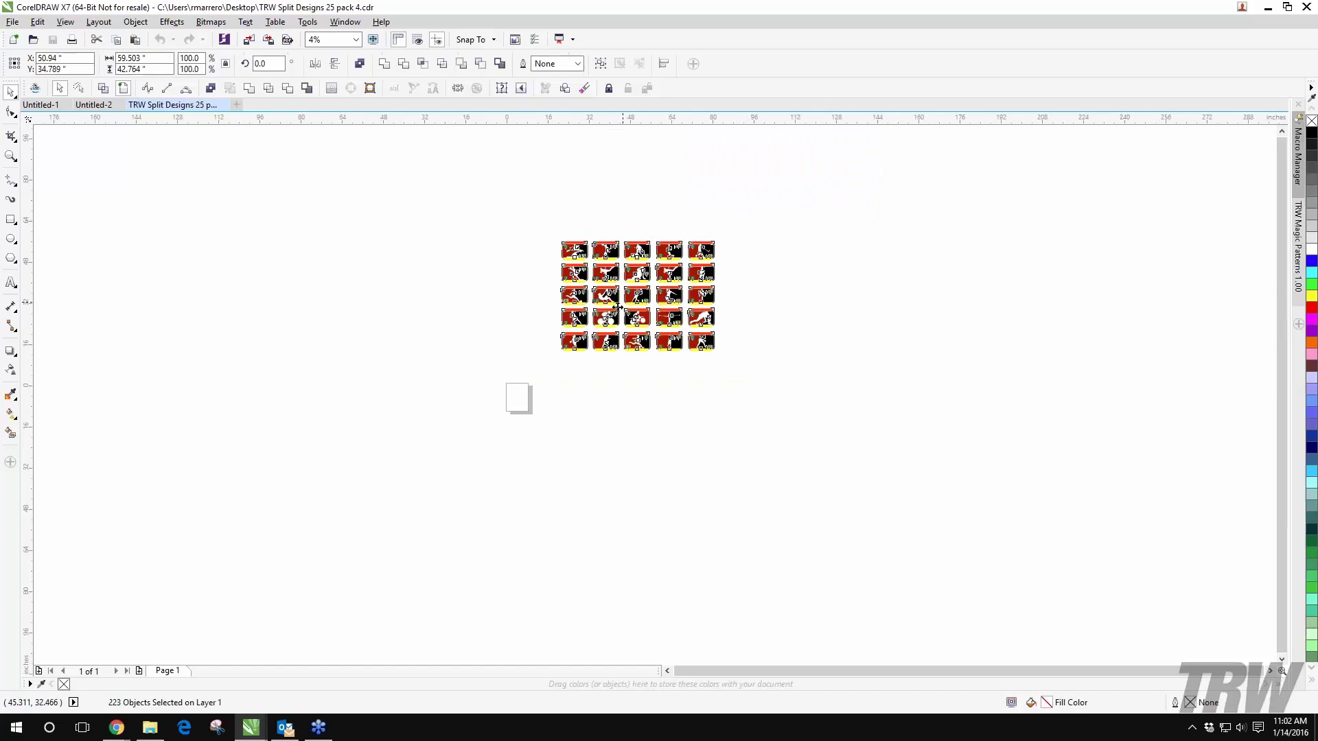
drag(621, 302, 513, 401)
scroll(508, 418, up, 1)
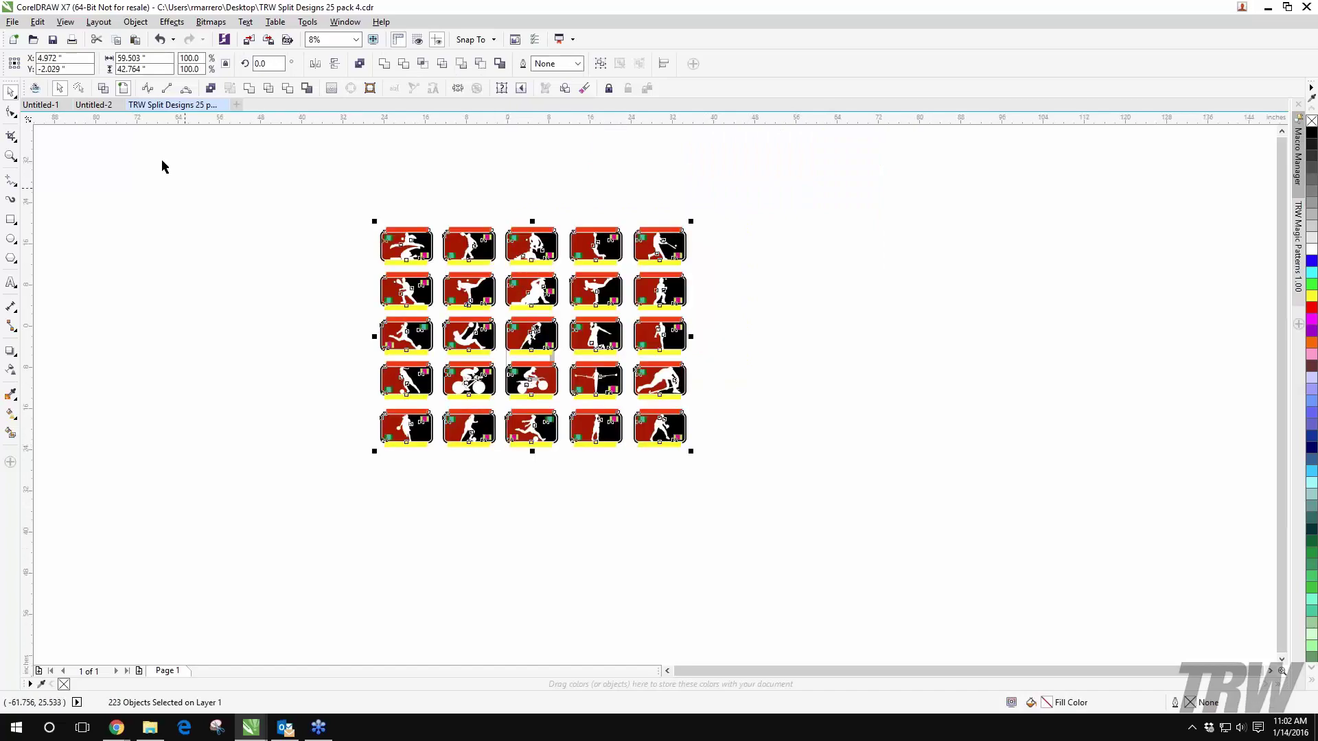
Step: Switch back to the empty Untitled-1 document
click(39, 104)
key(ctrl+Tab)
key(ctrl+Tab)
key(ctrl+Tab)
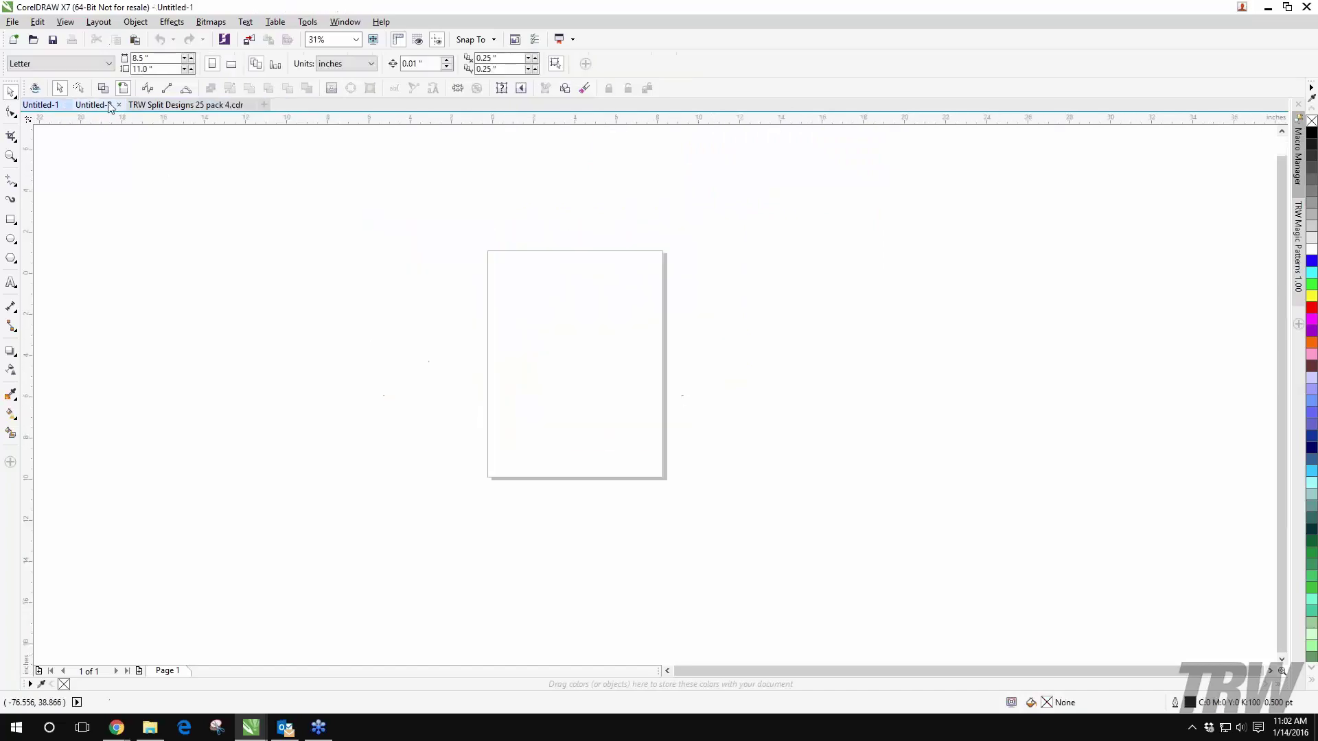
key(ctrl+z)
drag(417, 203, 744, 544)
Step: Start an import and look through the supported file formats and the files in the Documents folder
click(11, 22)
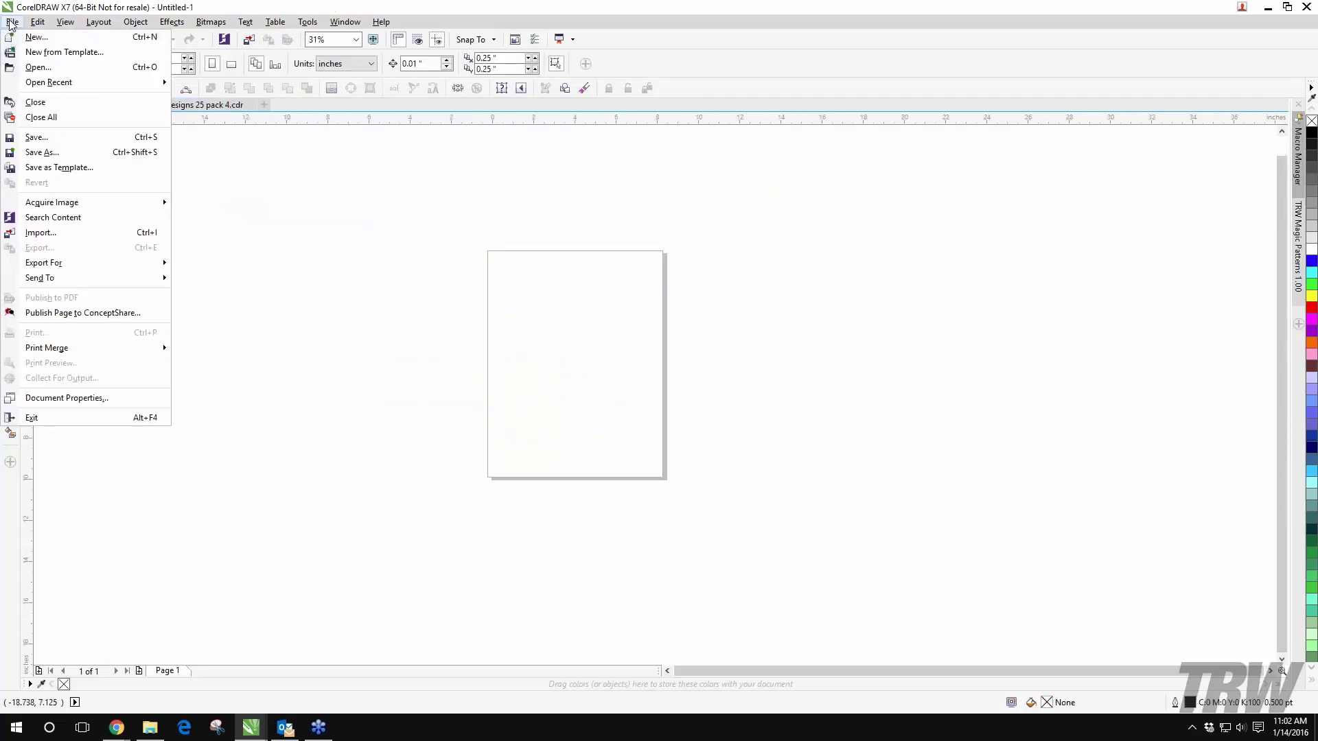
click(77, 233)
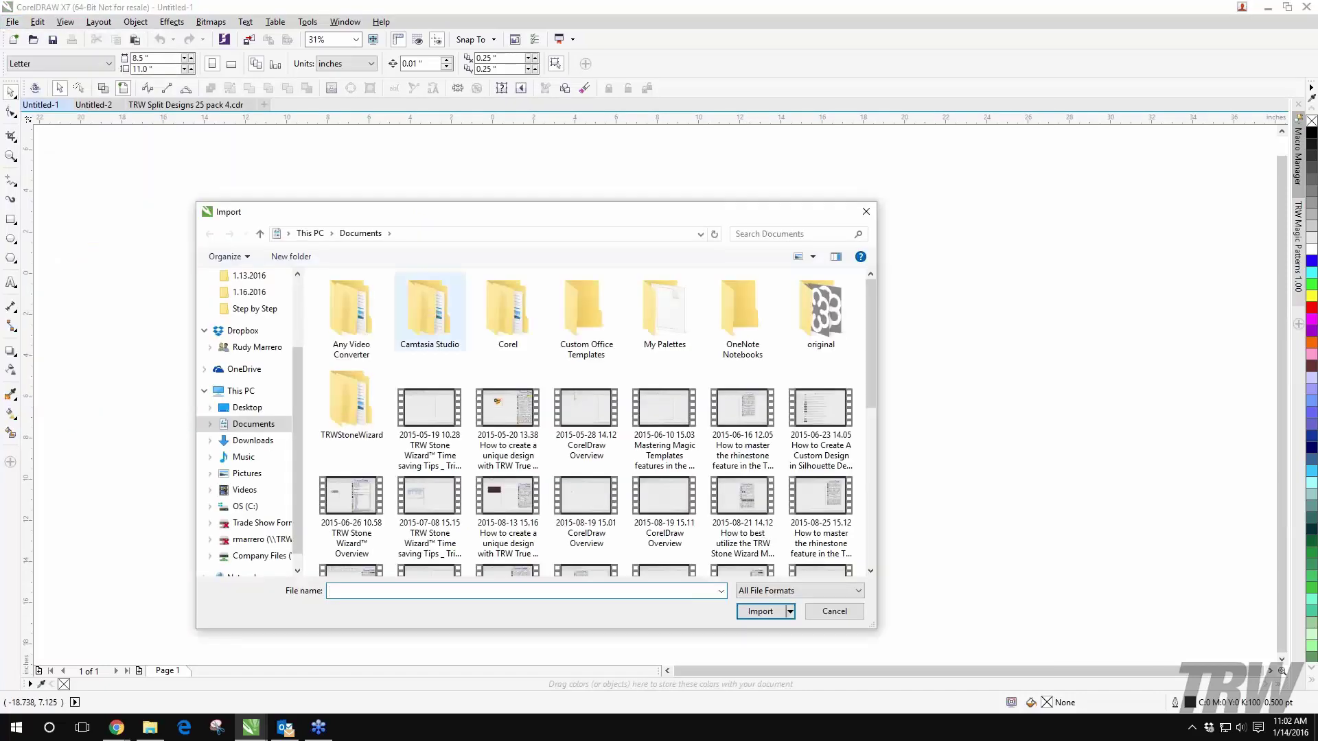
click(786, 591)
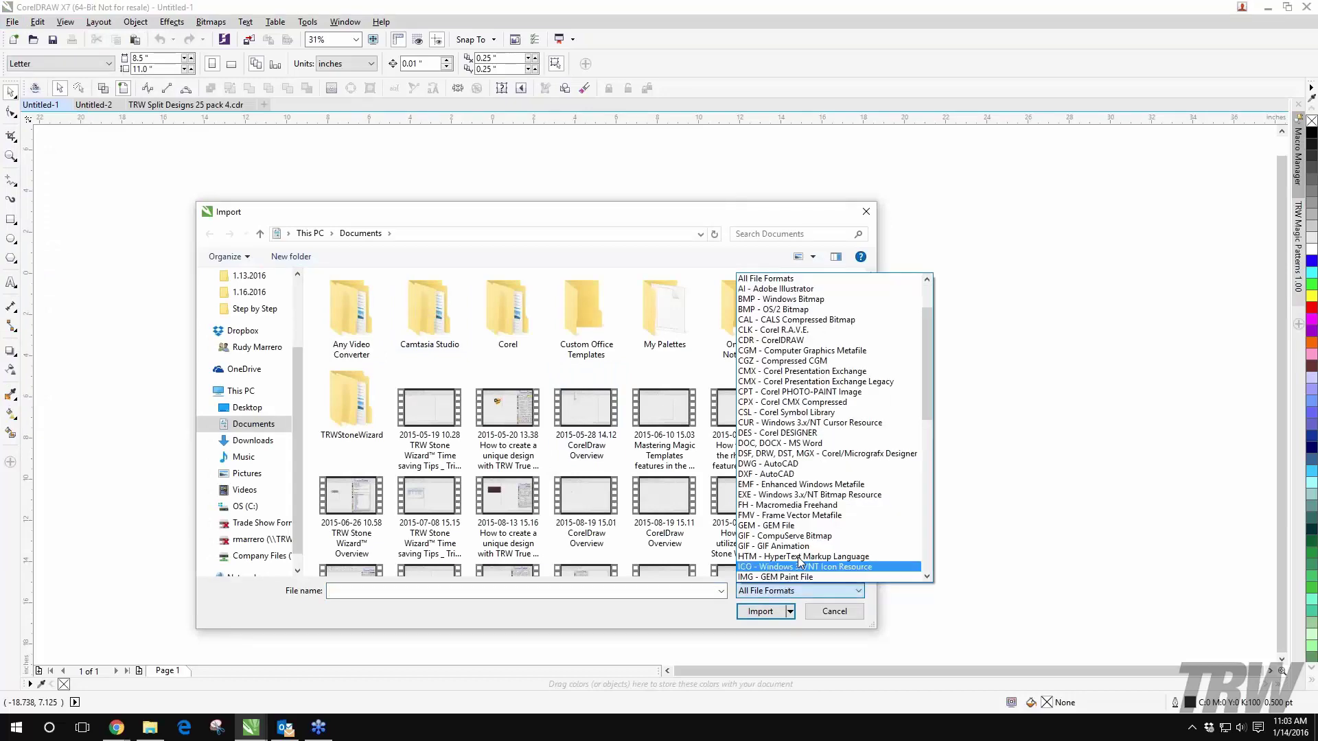
scroll(782, 494, down, 5)
scroll(782, 494, down, 7)
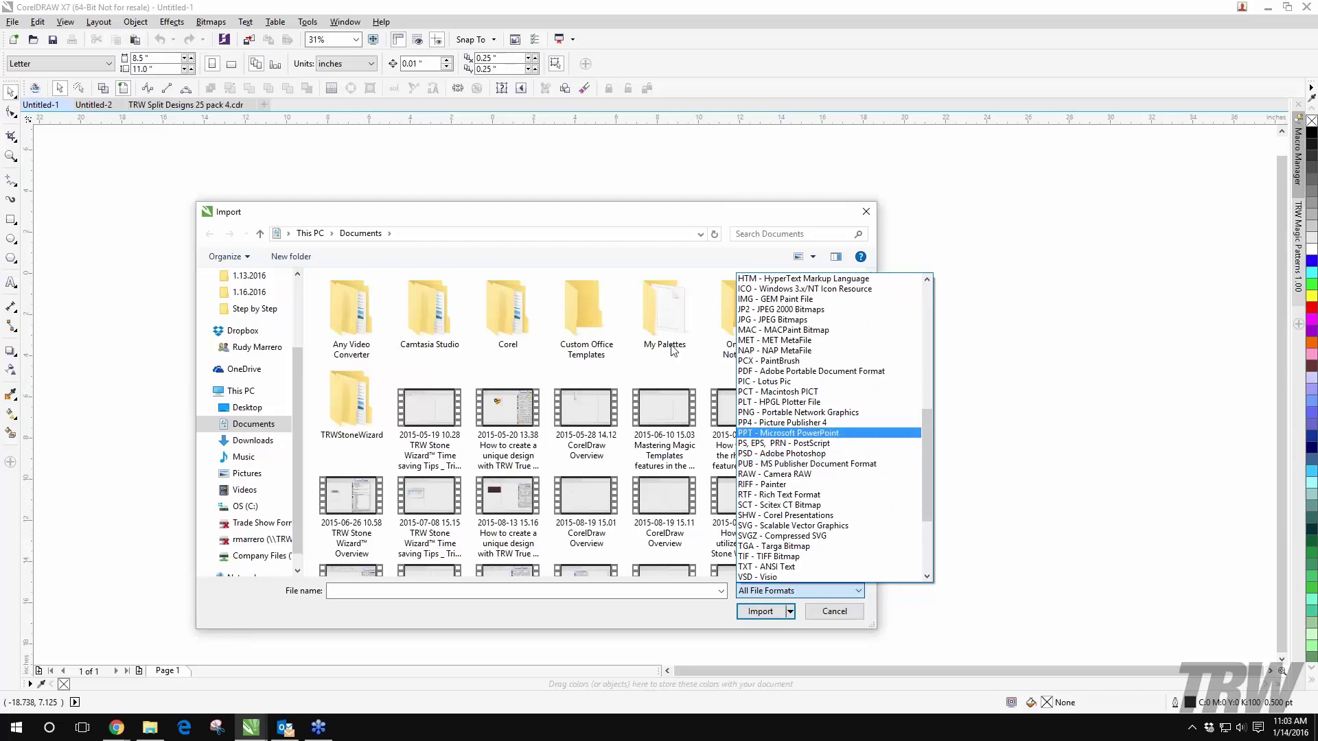
click(656, 257)
drag(866, 336, 871, 500)
click(814, 594)
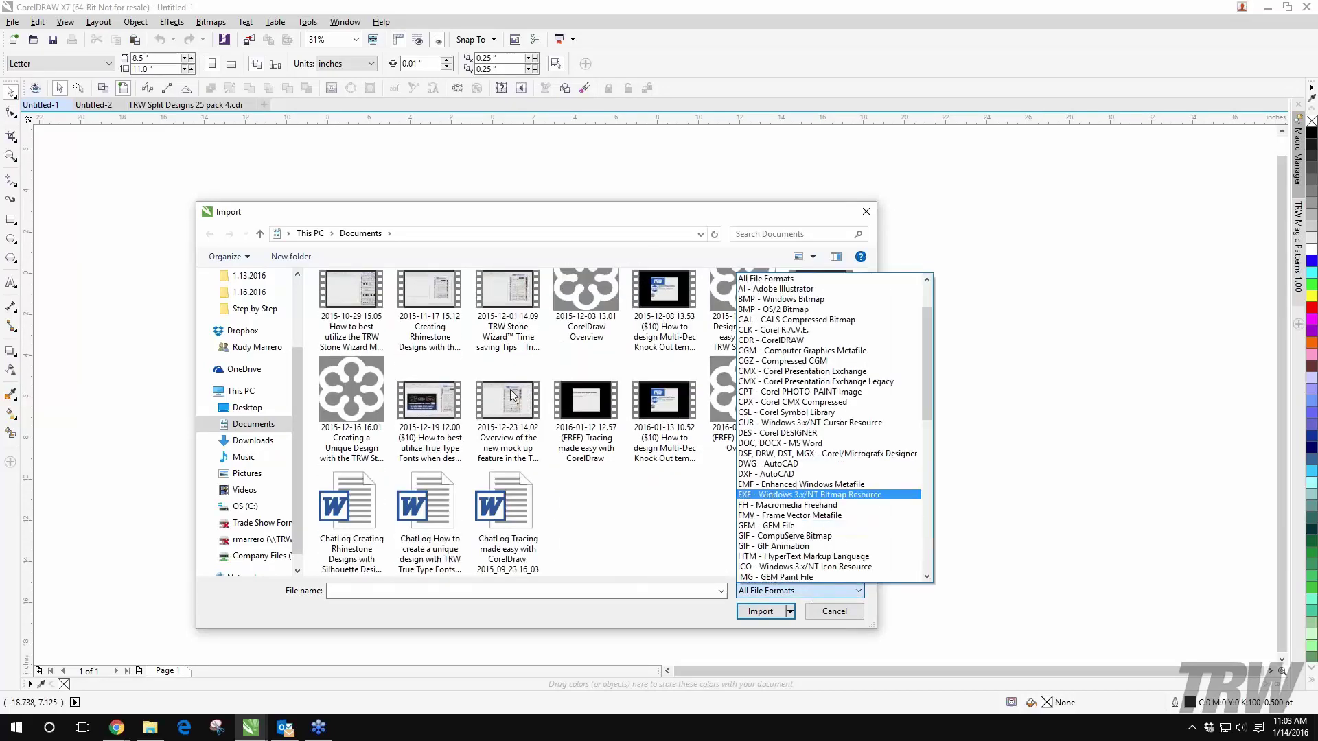
click(305, 384)
scroll(305, 384, up, 5)
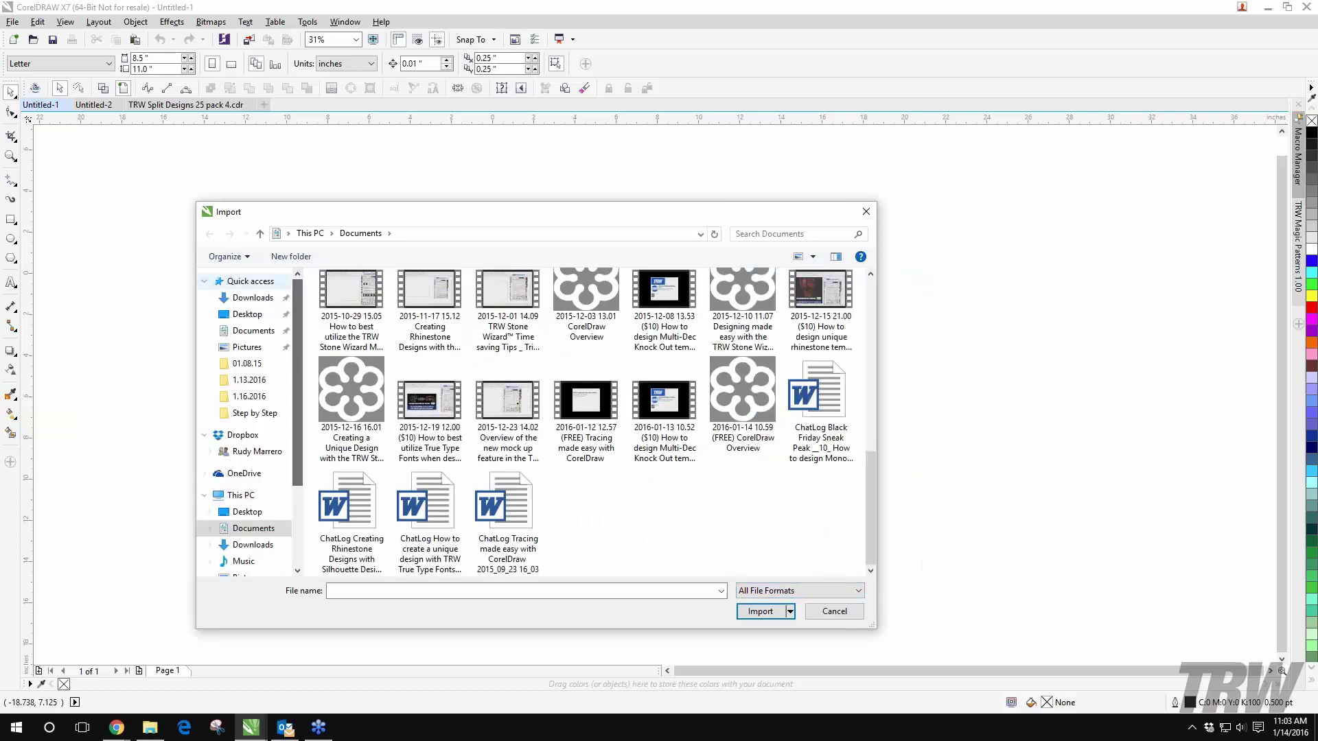
Step: Import TRW Split Designs 25 pack 4 from the Desktop as editable with text as curves, placing it near the page's upper-left corner
click(247, 314)
click(803, 590)
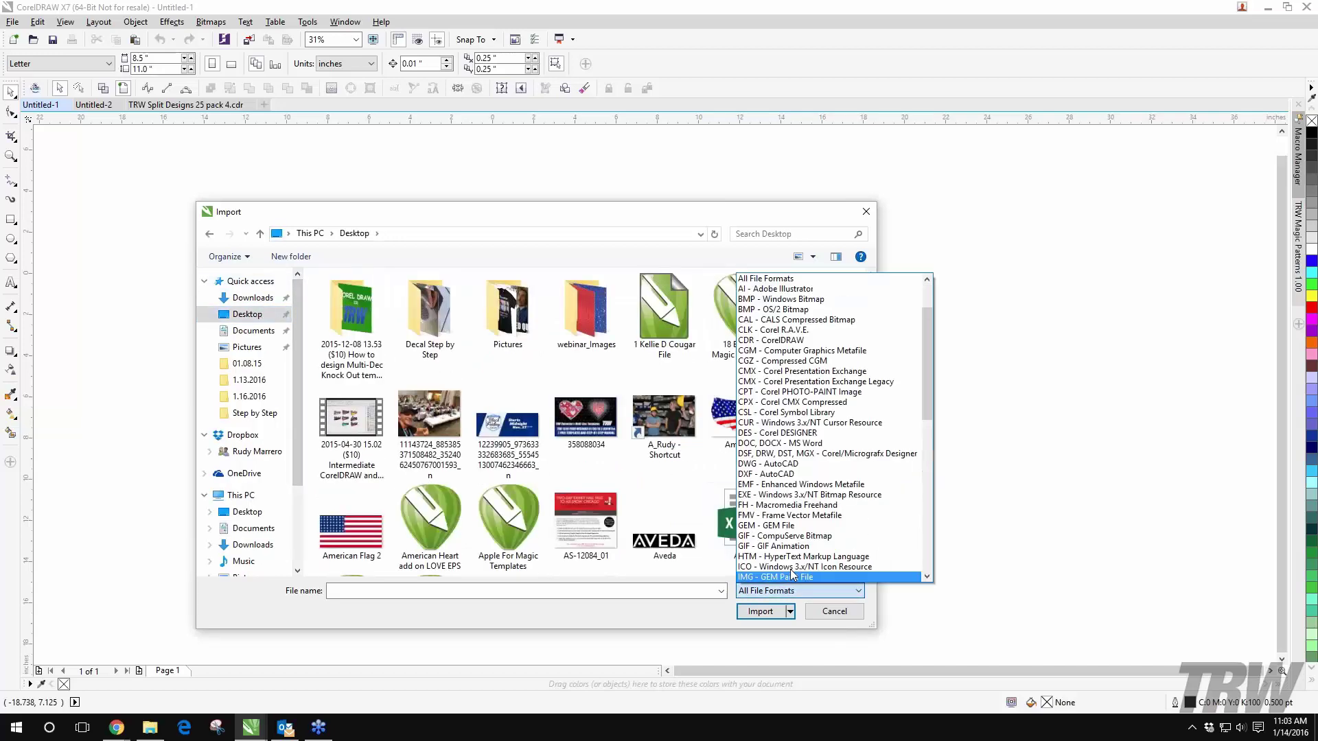
scroll(626, 574, down, 15)
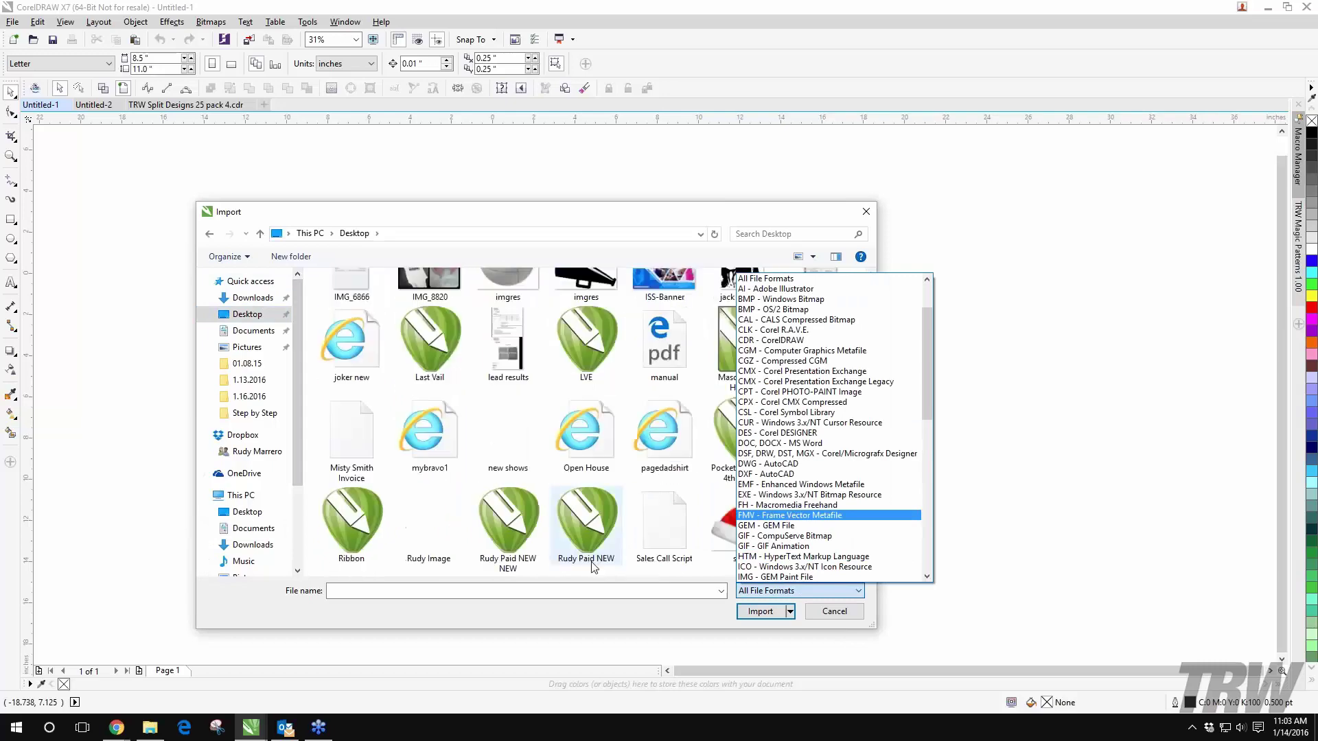
click(419, 299)
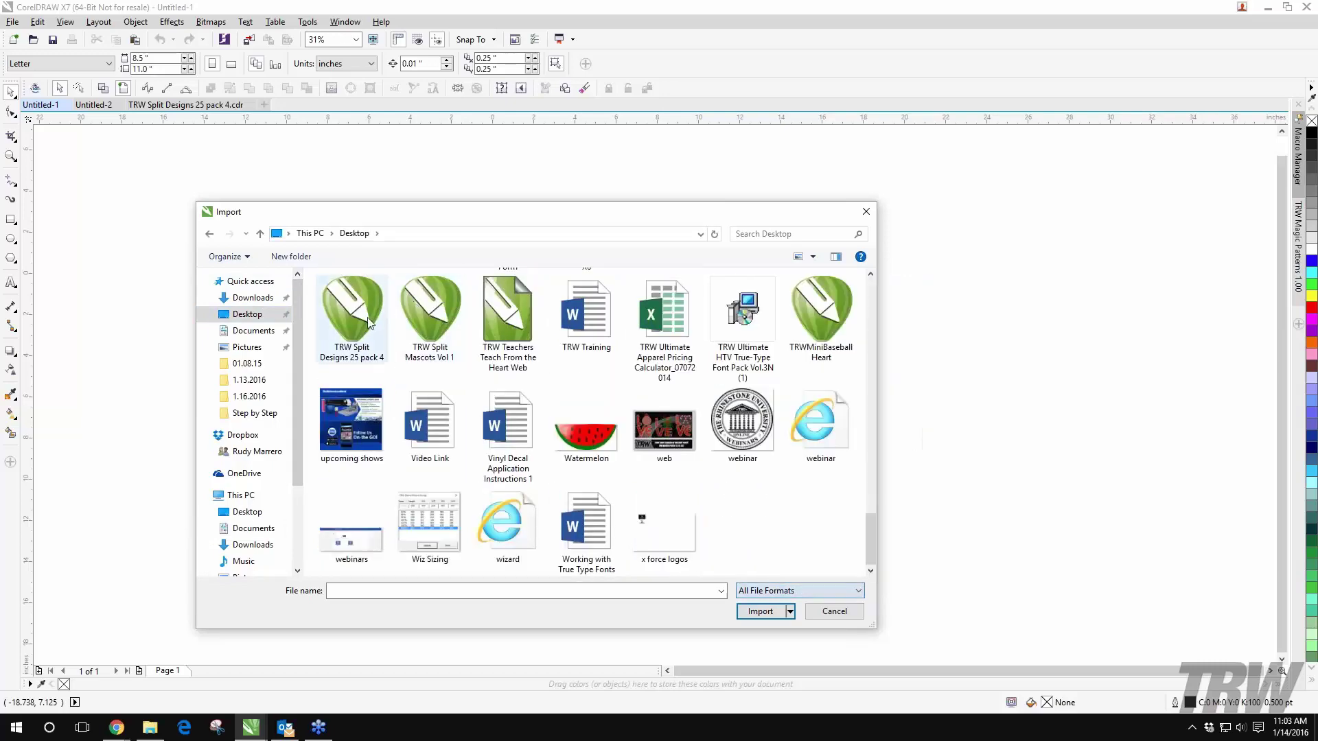
double_click(362, 321)
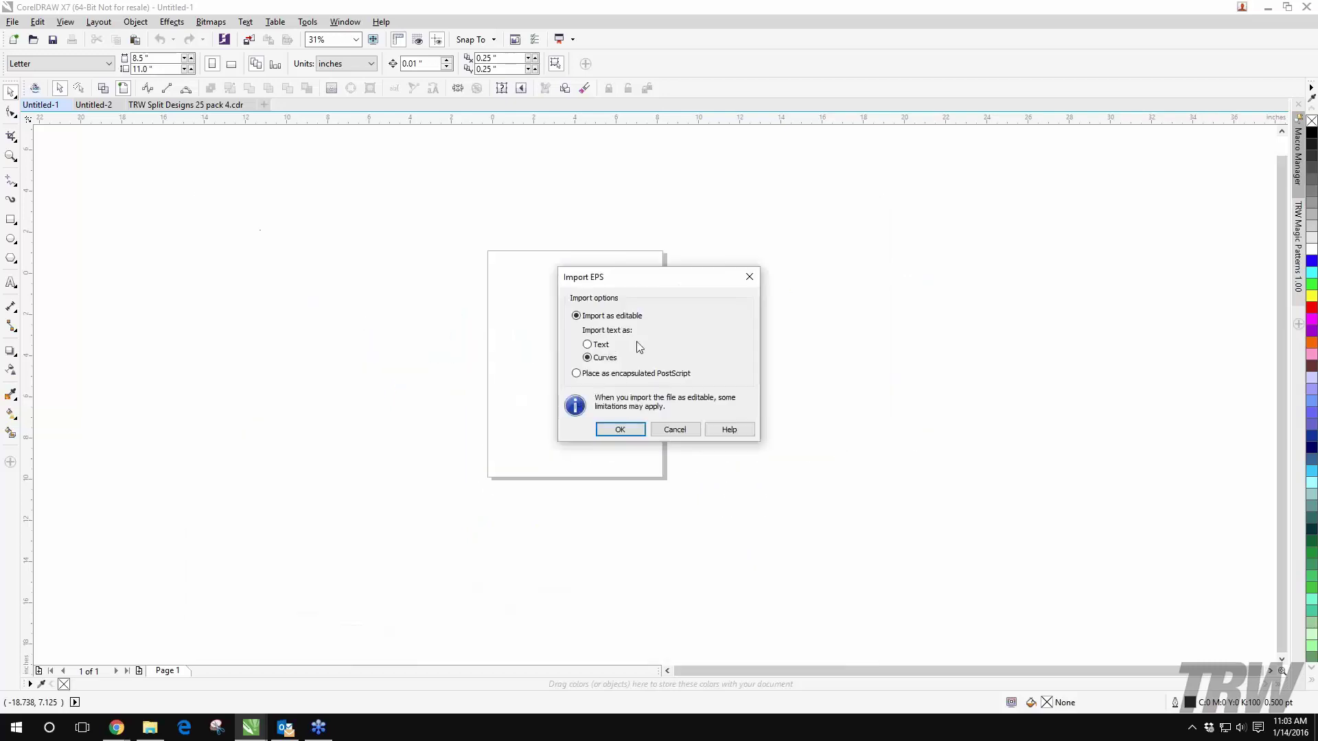
click(621, 430)
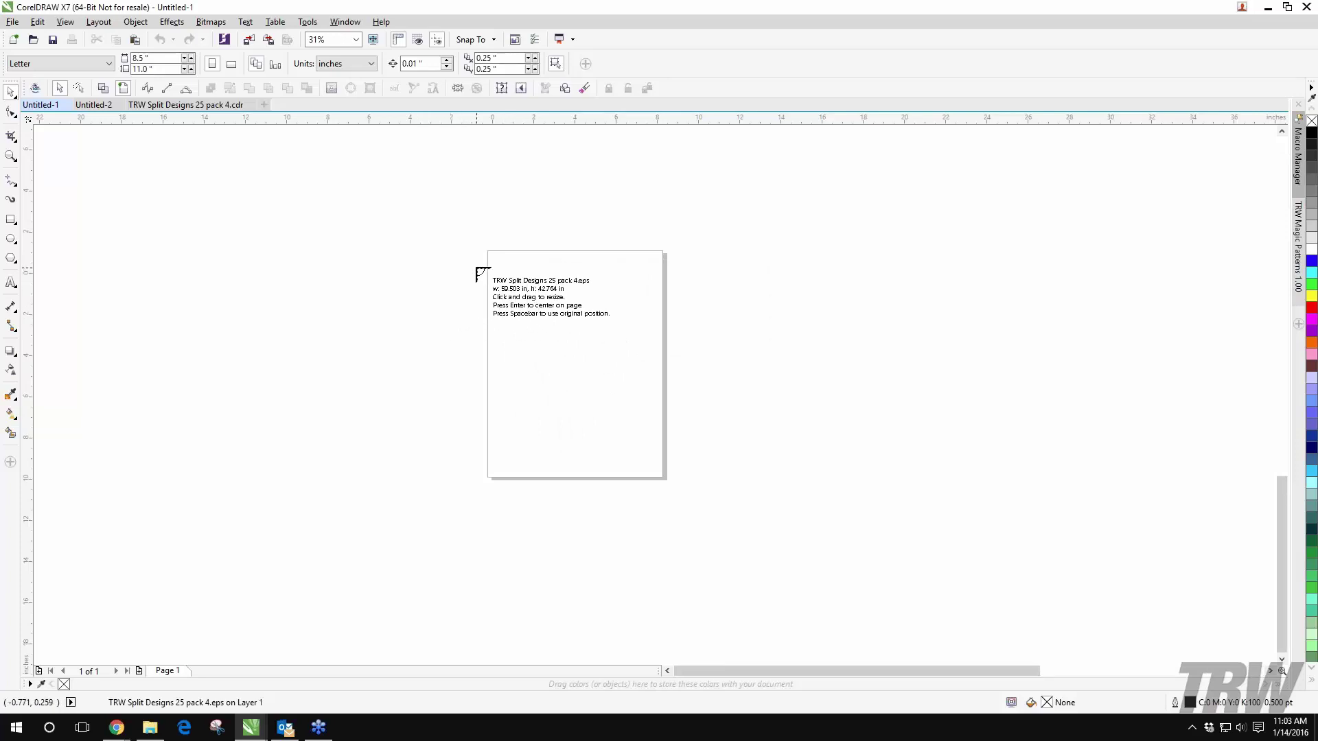
click(420, 328)
scroll(383, 309, down, 5)
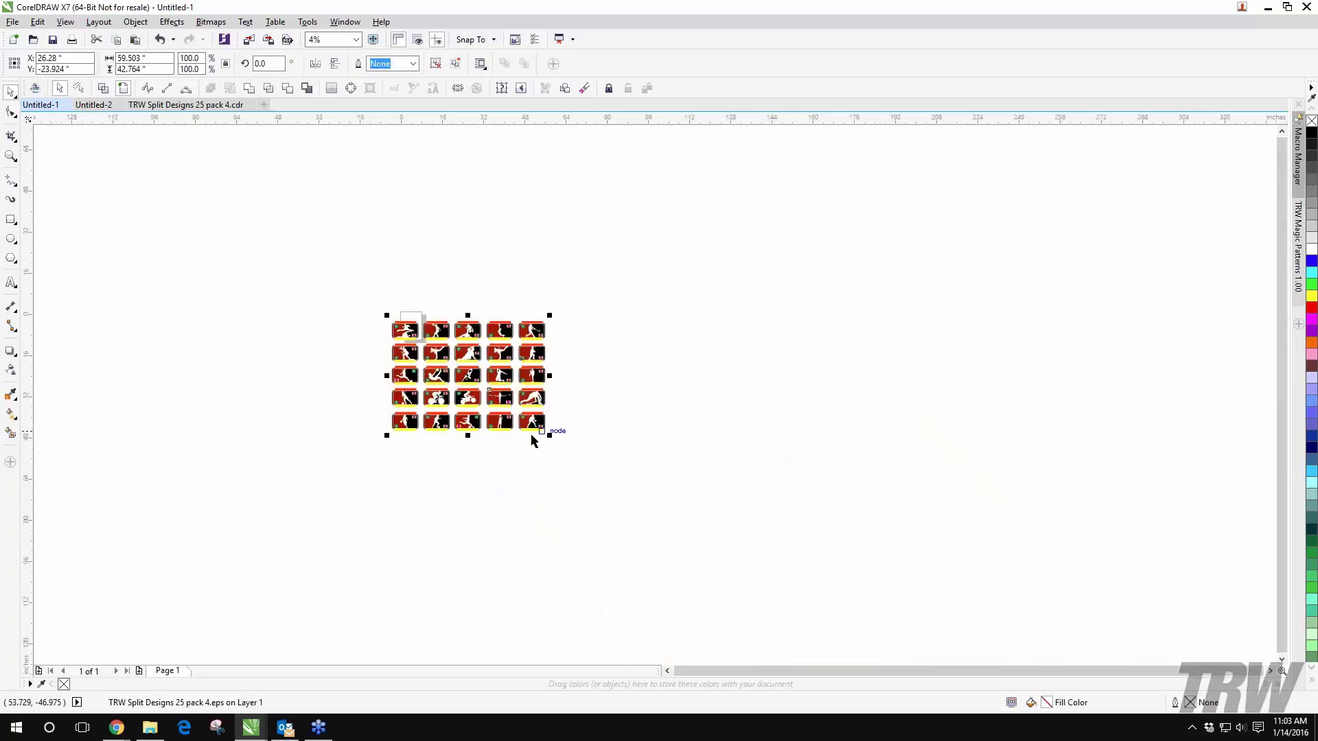
scroll(547, 425, up, 2)
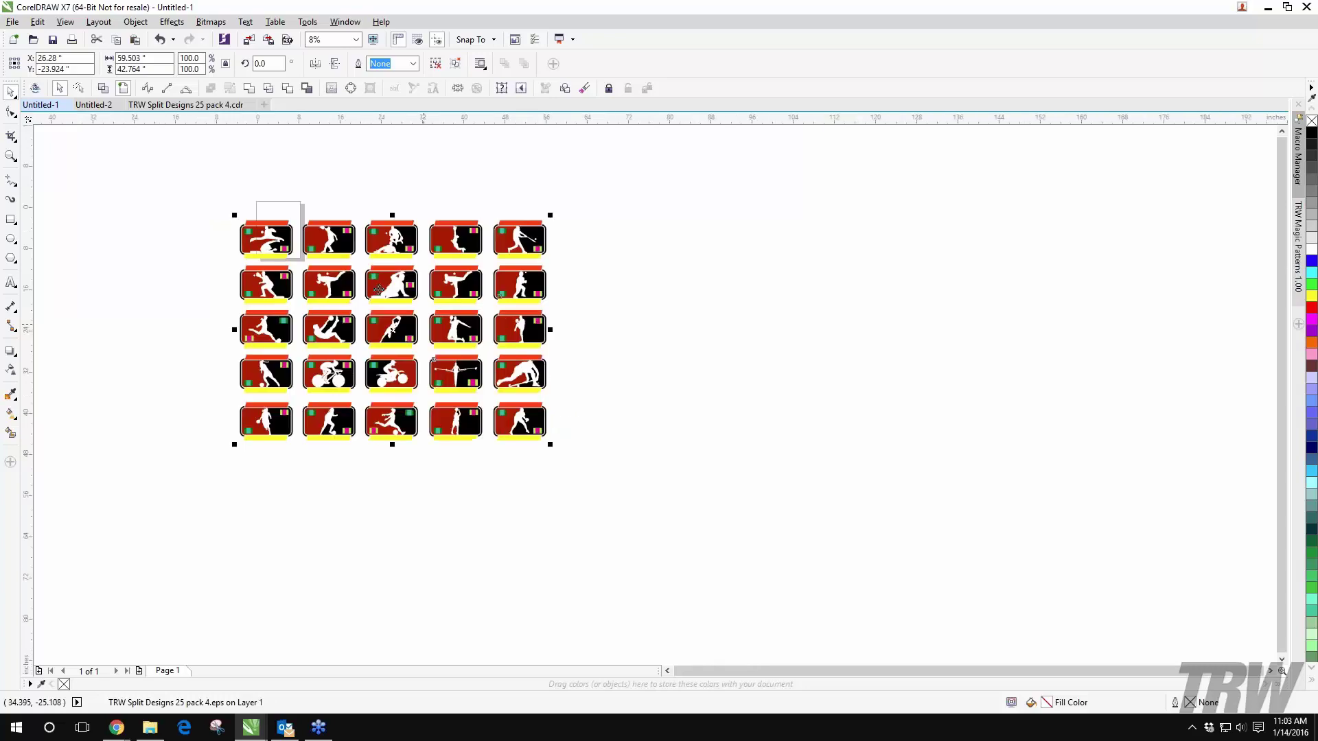
Step: Move the imported group of designs over the page, centred at about X 12.3, Y -13.5 inches, and deselect it
click(208, 189)
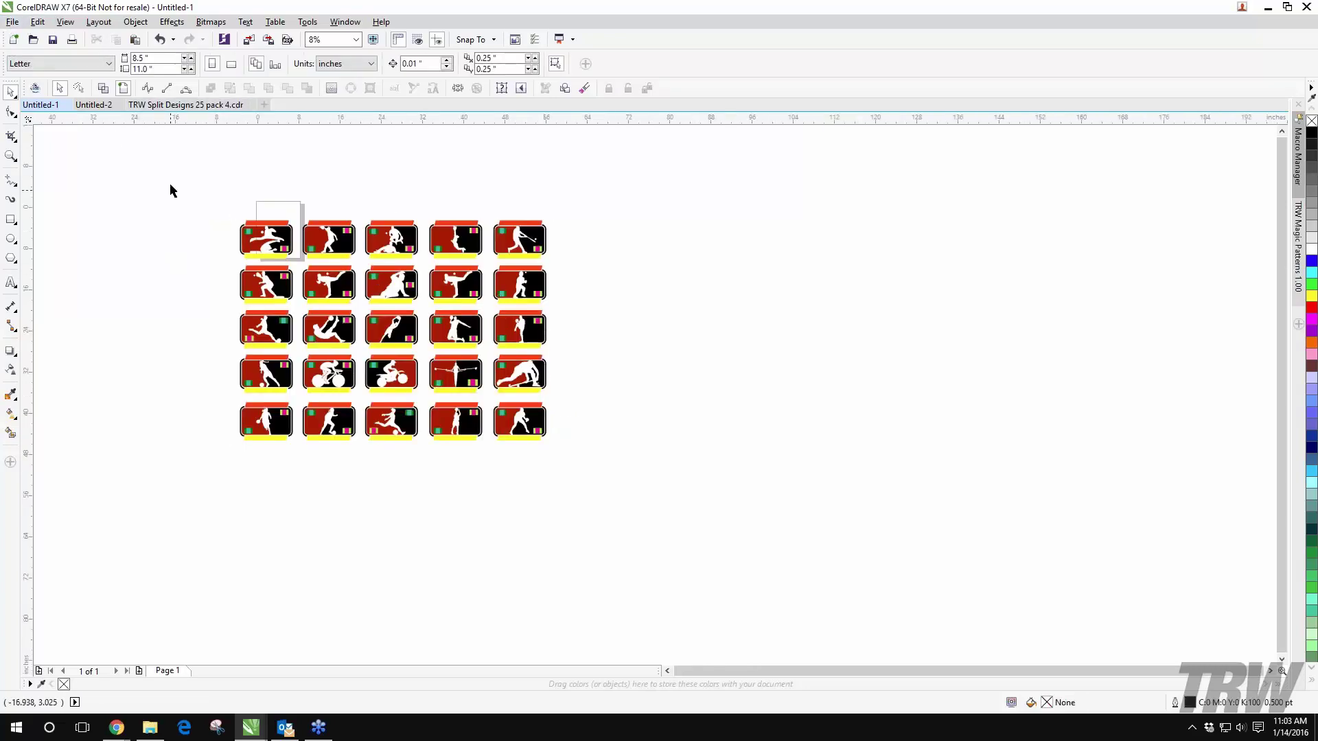
drag(170, 190, 579, 514)
drag(431, 359, 361, 307)
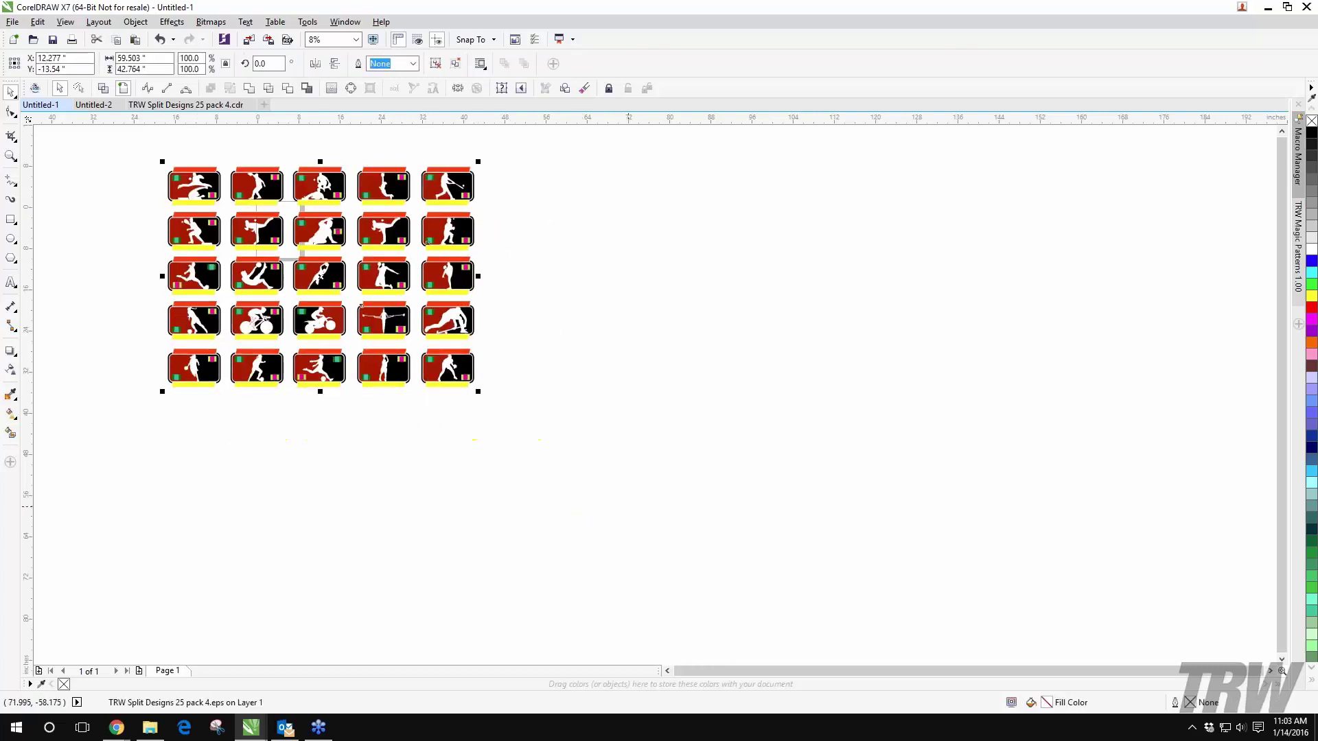
click(53, 137)
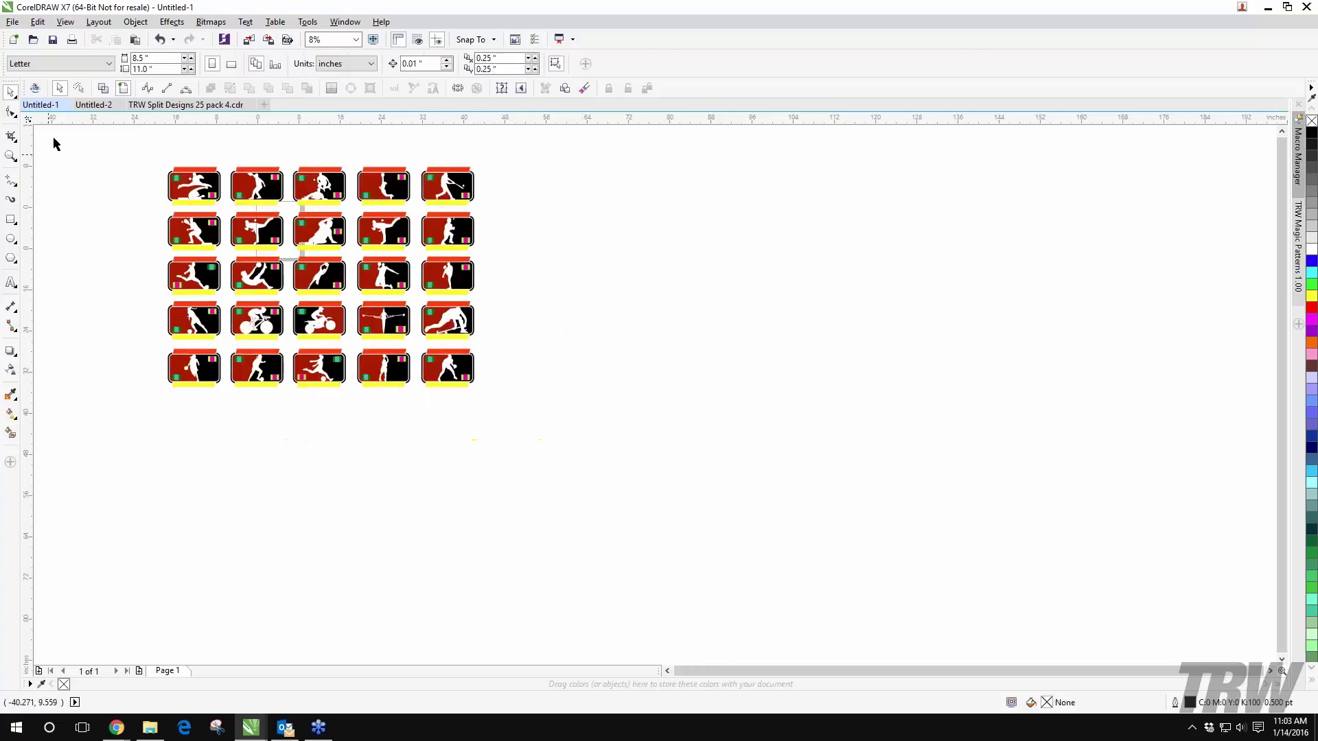
click(12, 21)
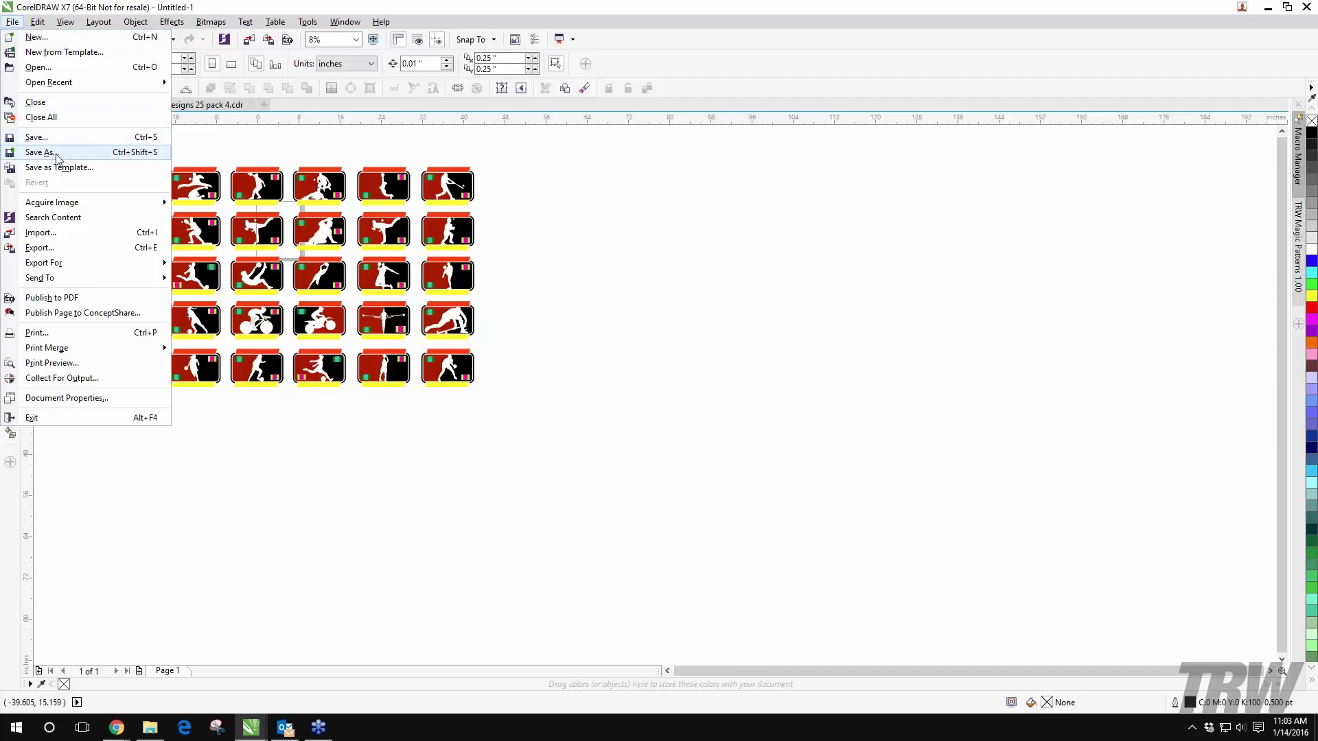
click(590, 284)
scroll(588, 282, down, 2)
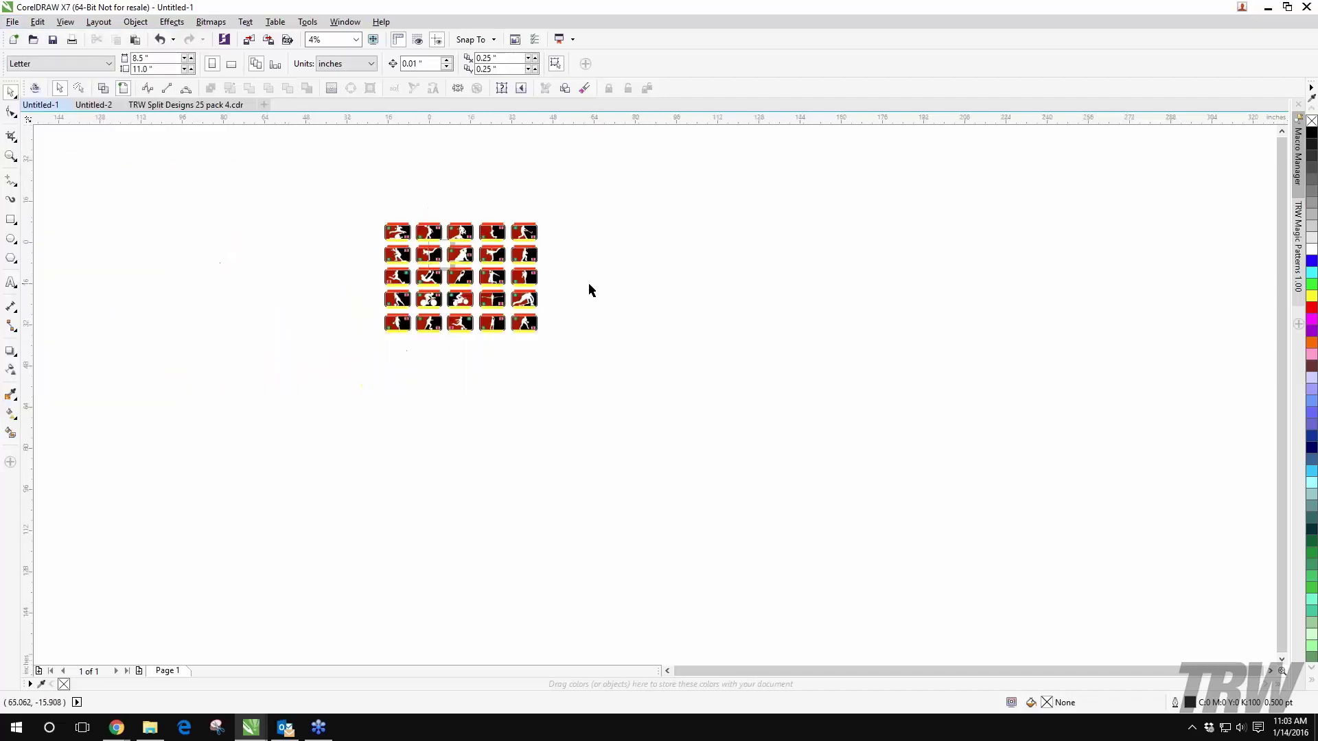
Step: Select the group of designs, start saving the drawing under a new name, look through the available file formats, and cancel
scroll(491, 253, up, 2)
click(288, 199)
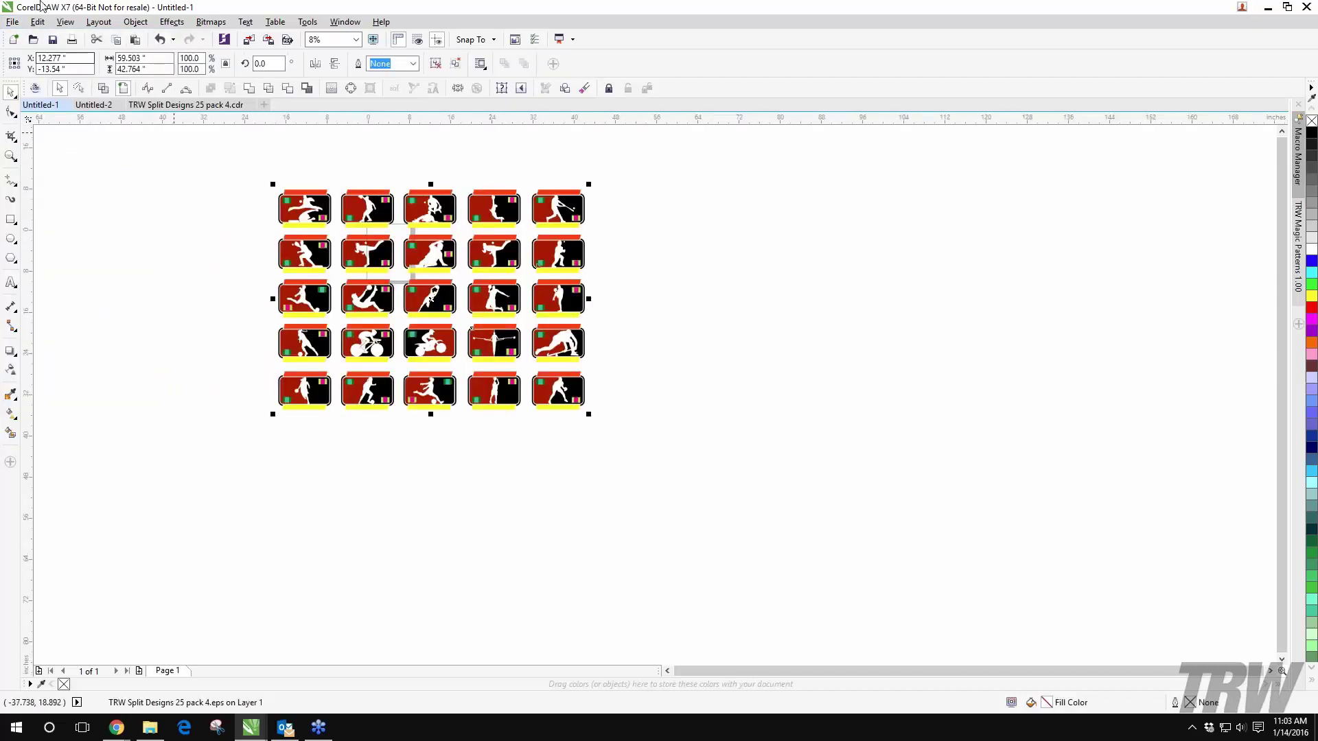
click(12, 22)
click(41, 152)
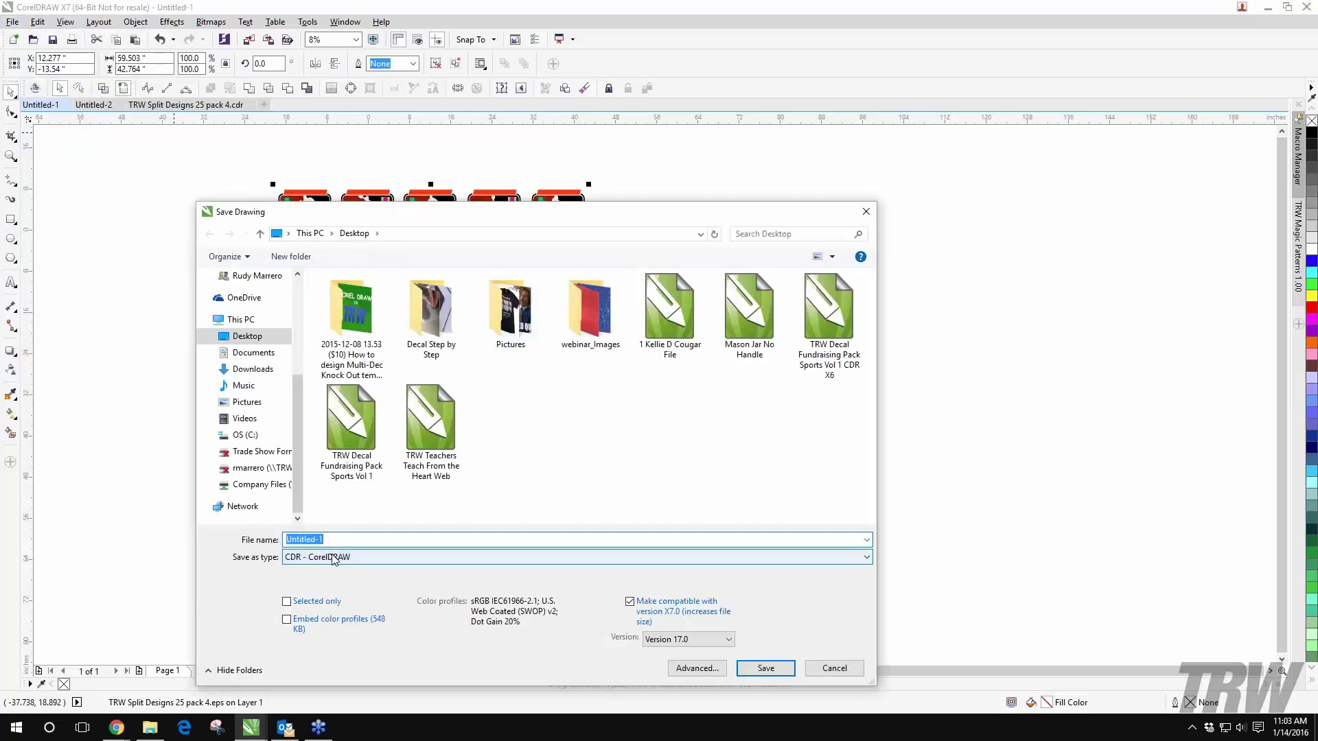
click(334, 559)
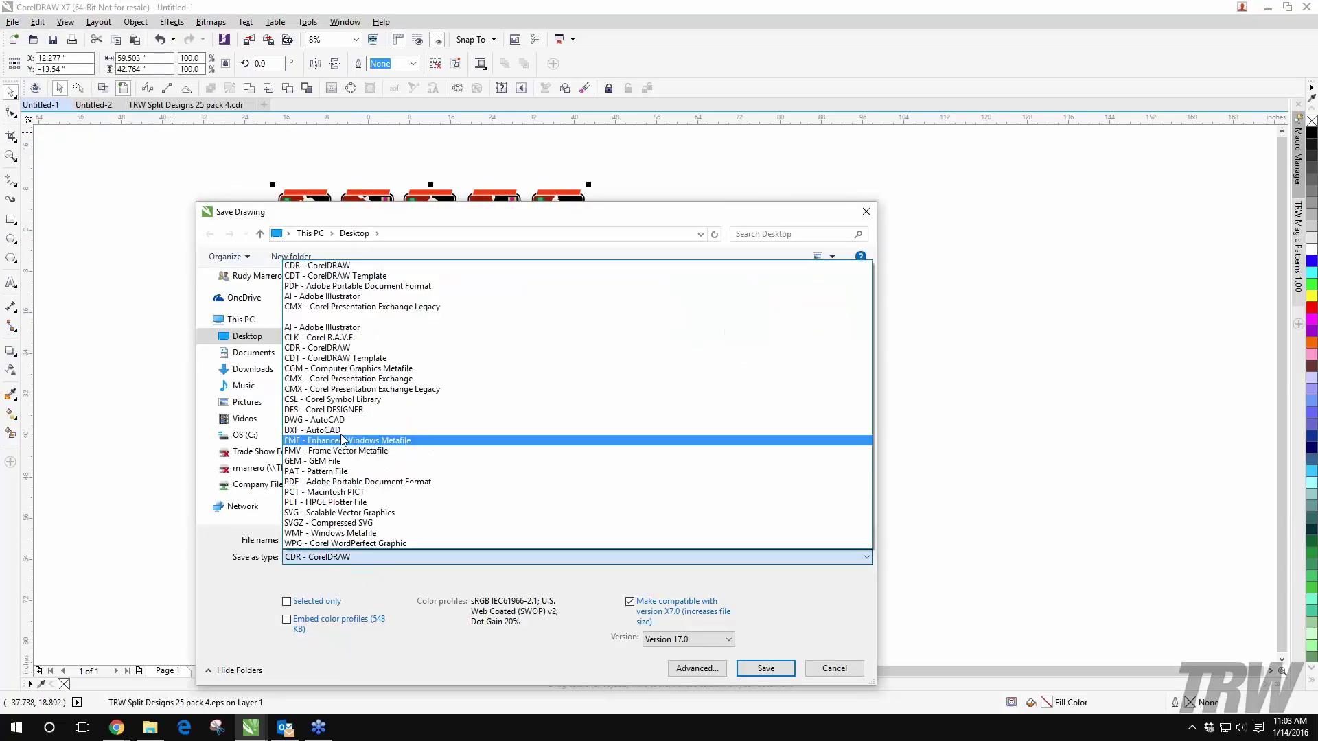
click(824, 667)
click(831, 665)
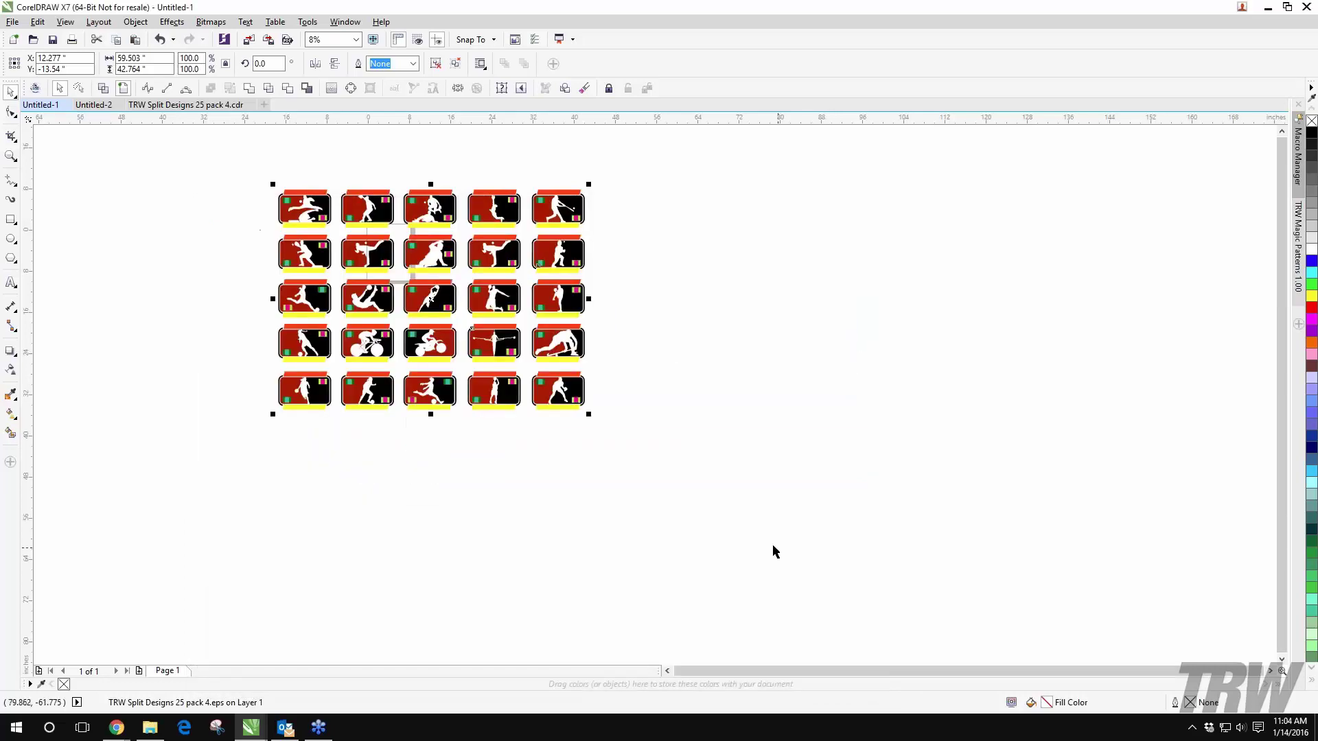
Step: Export the drawing to the Desktop as a Scalable Vector Graphics file named split pack, with text as curves, and deselect the designs
click(11, 22)
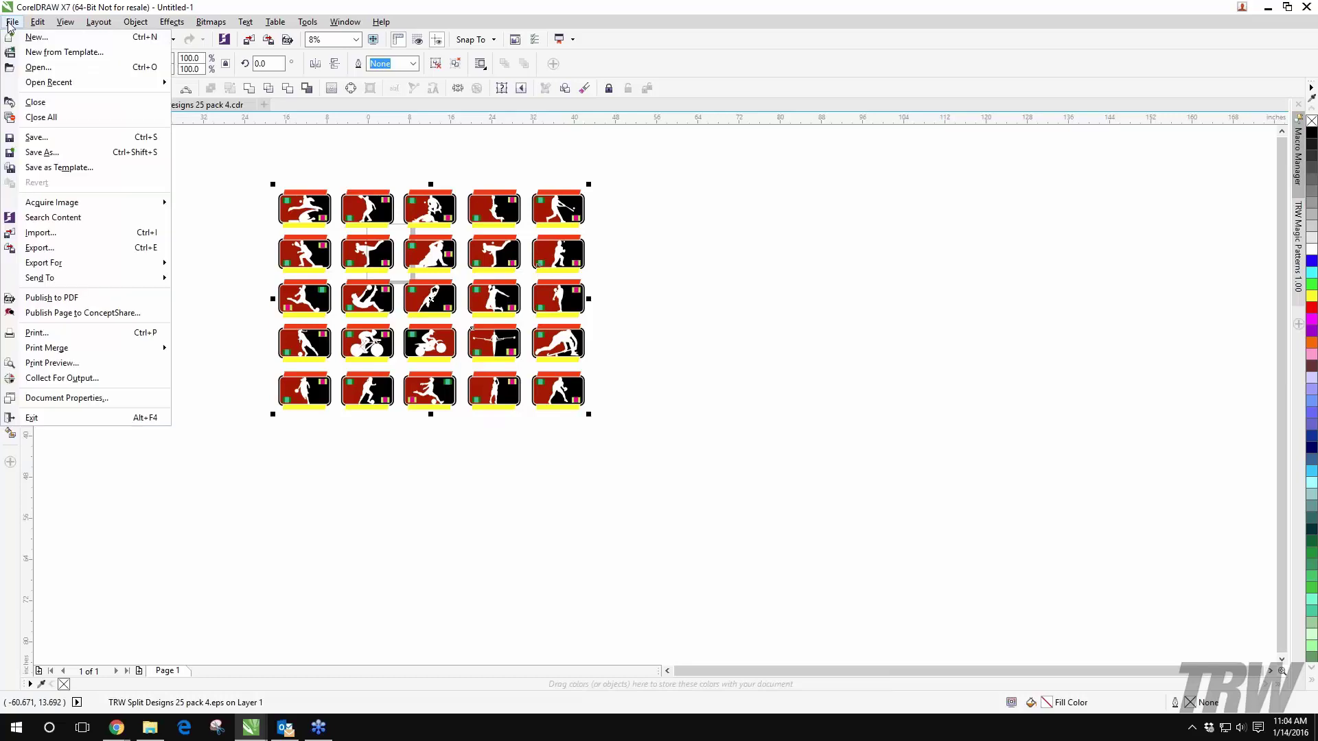
click(53, 250)
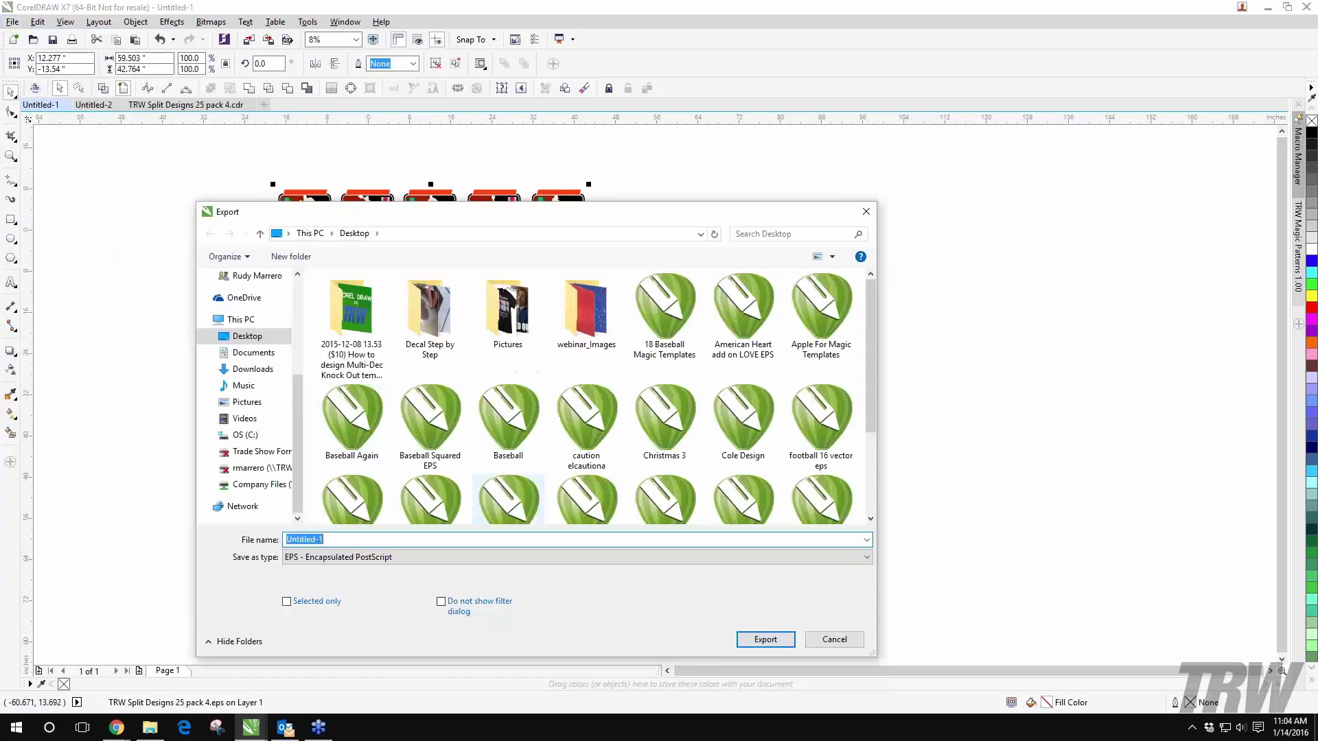
click(654, 557)
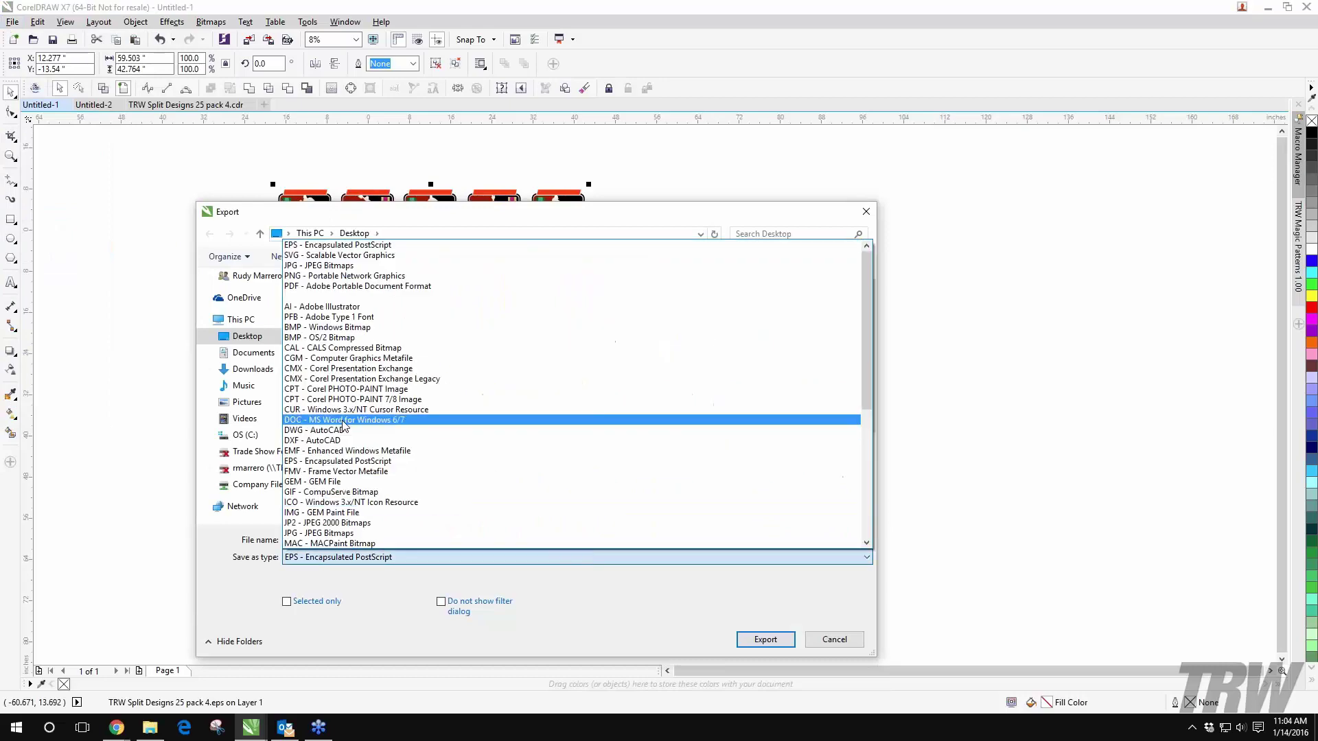
scroll(355, 388, down, 5)
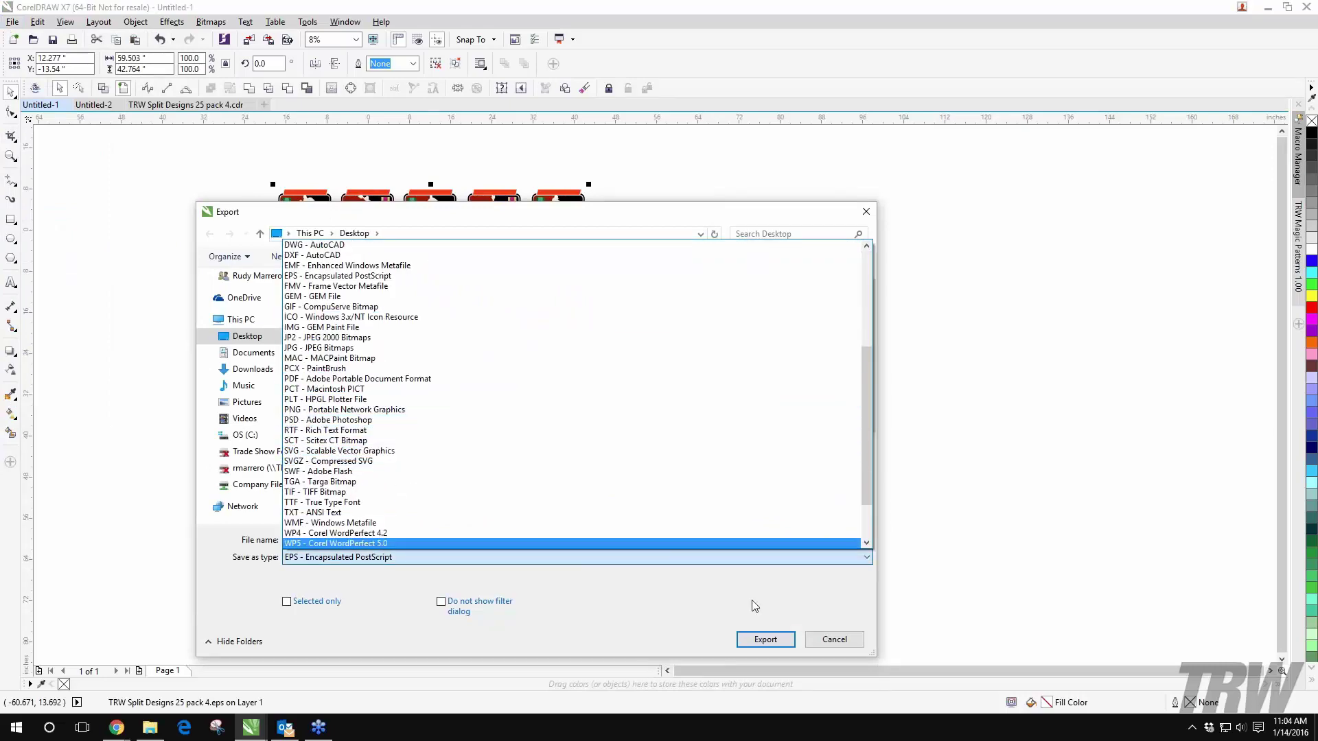
click(464, 450)
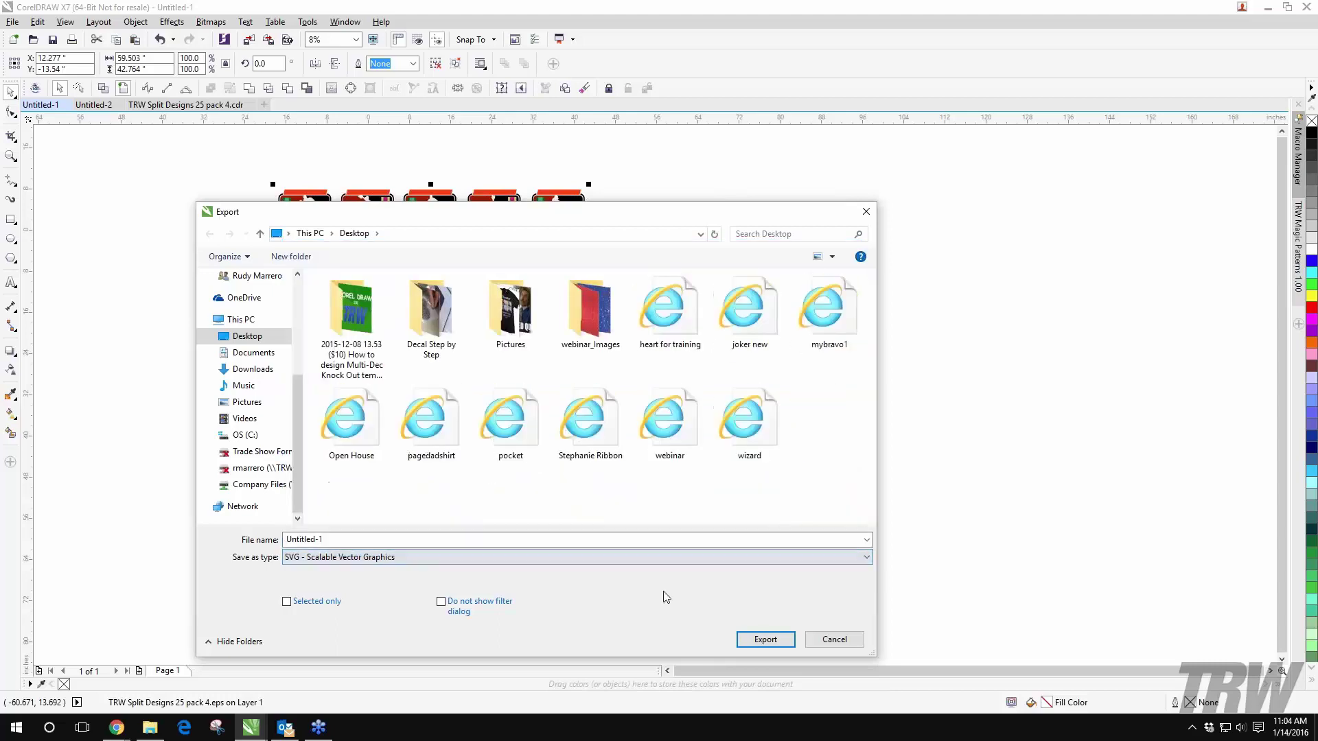
click(288, 536)
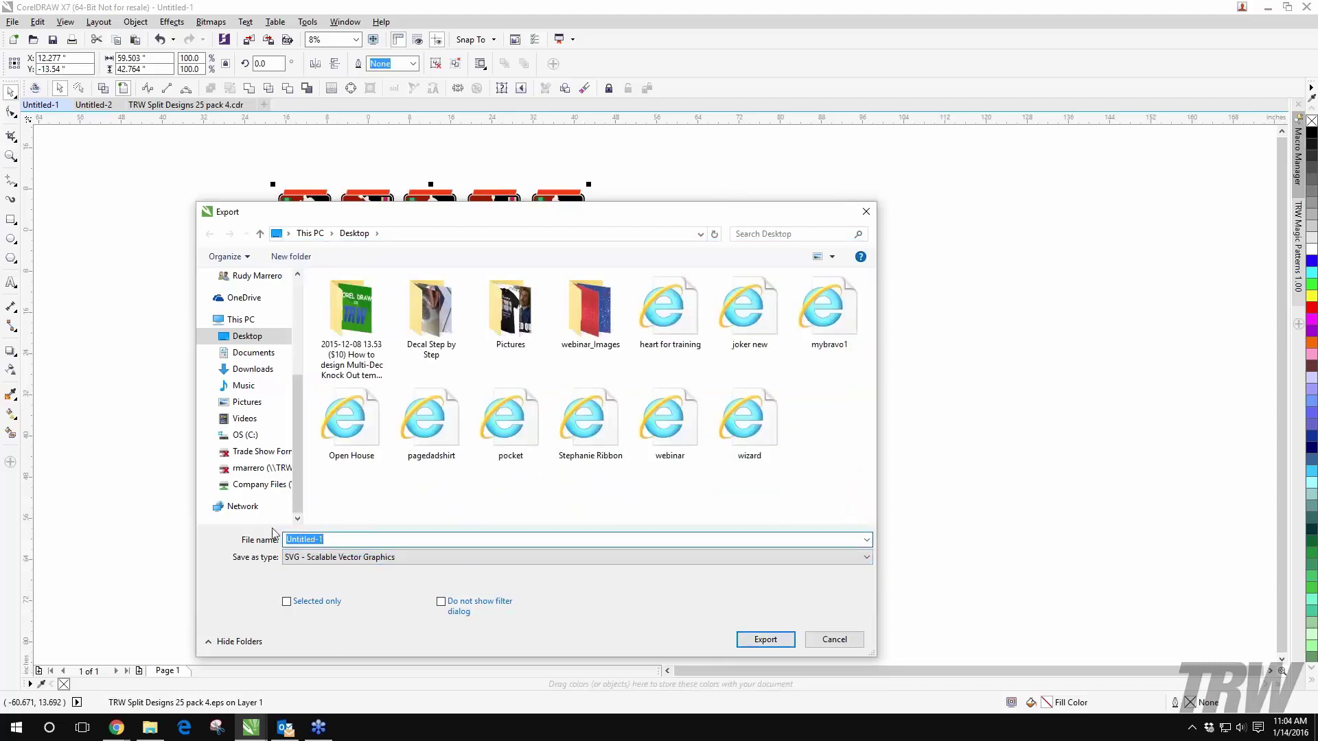
text(split pack)
click(766, 640)
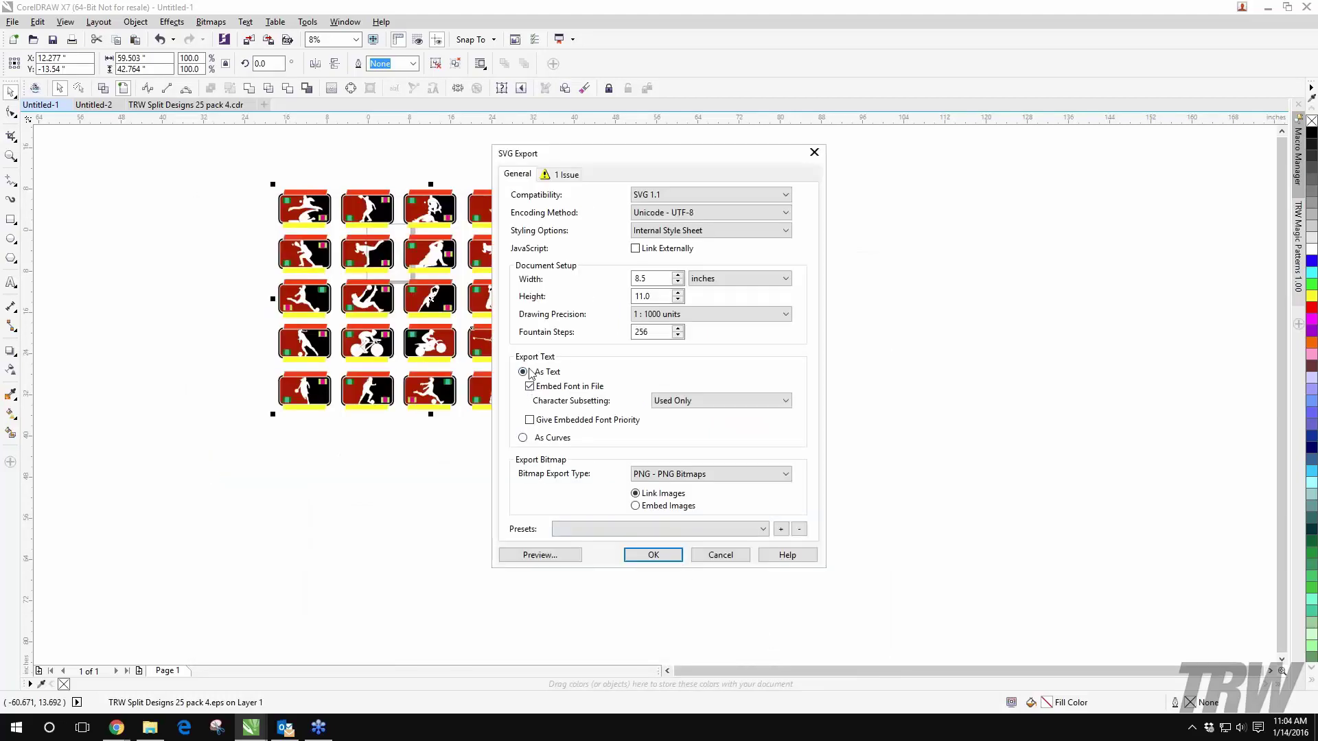
click(523, 438)
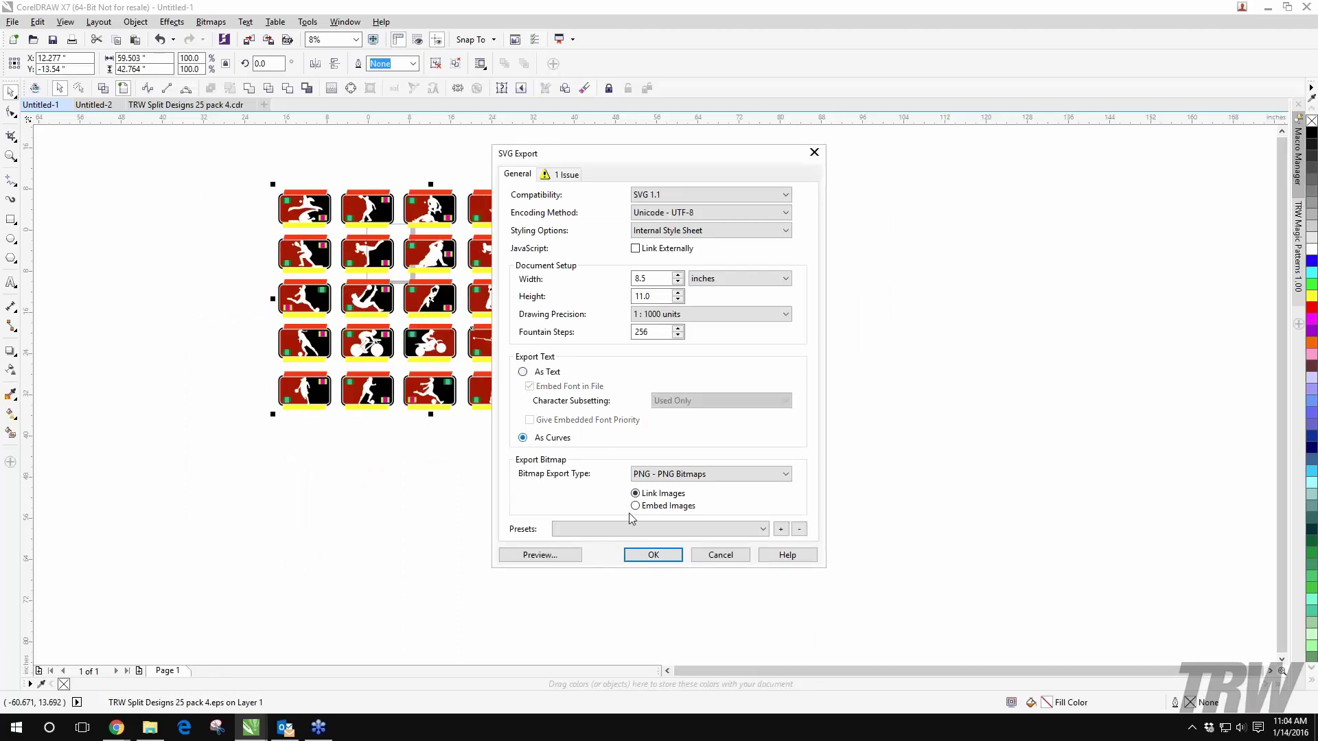
click(653, 555)
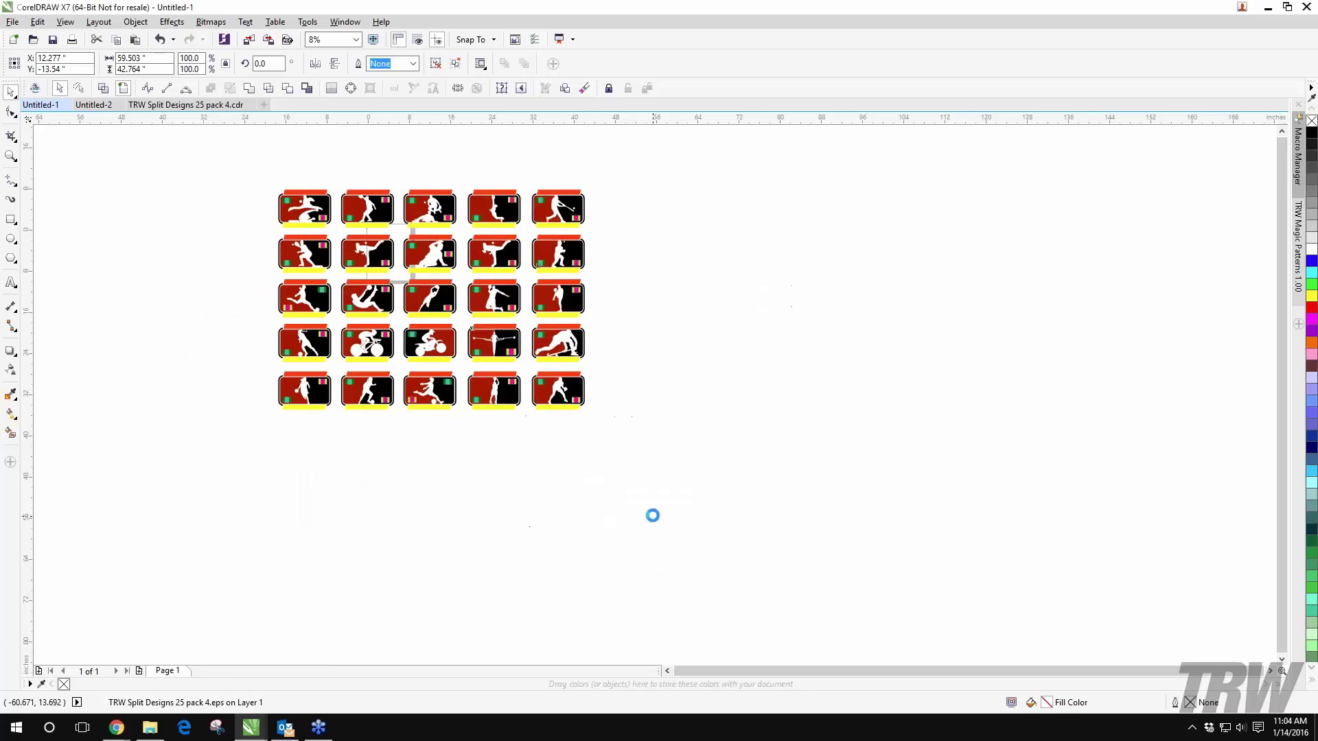
click(643, 488)
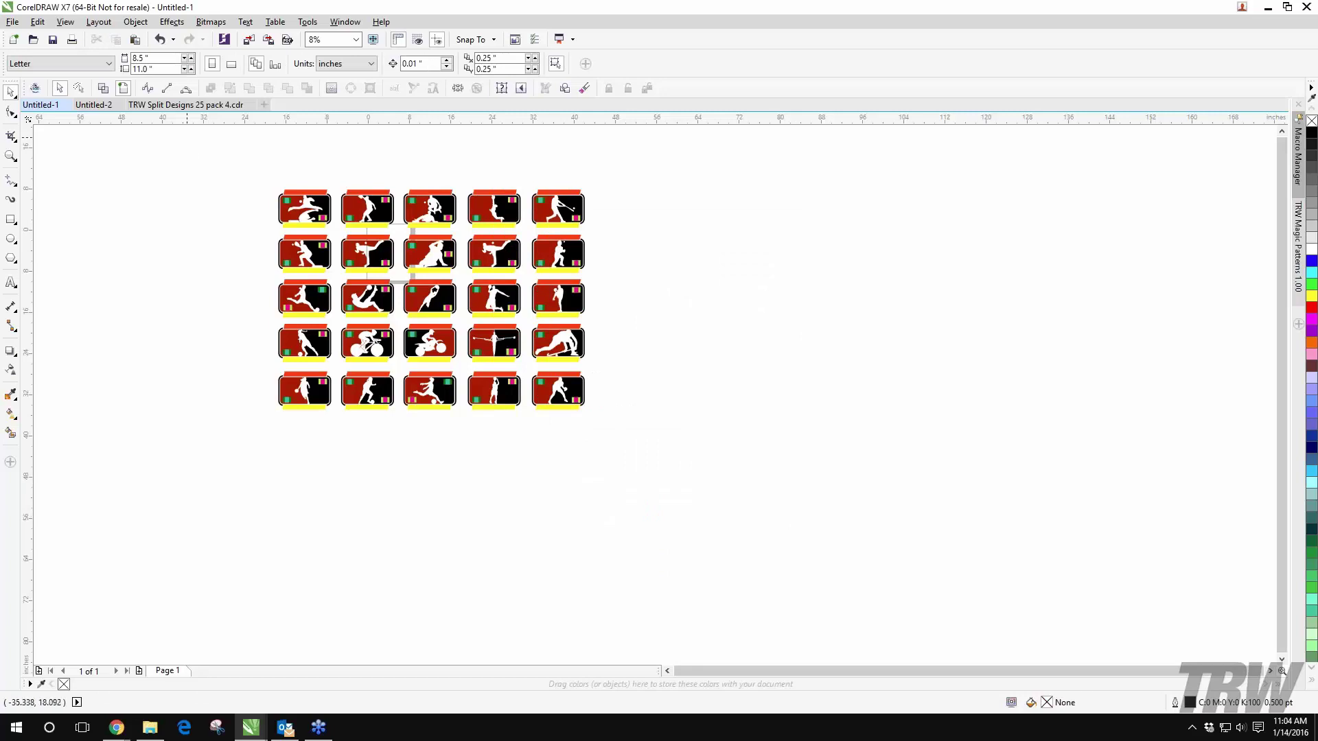
Step: Move the whole group of designs off the page, centred at about X 100.8, Y -37.9 inches, and deselect it
drag(192, 143, 604, 419)
drag(423, 313, 878, 439)
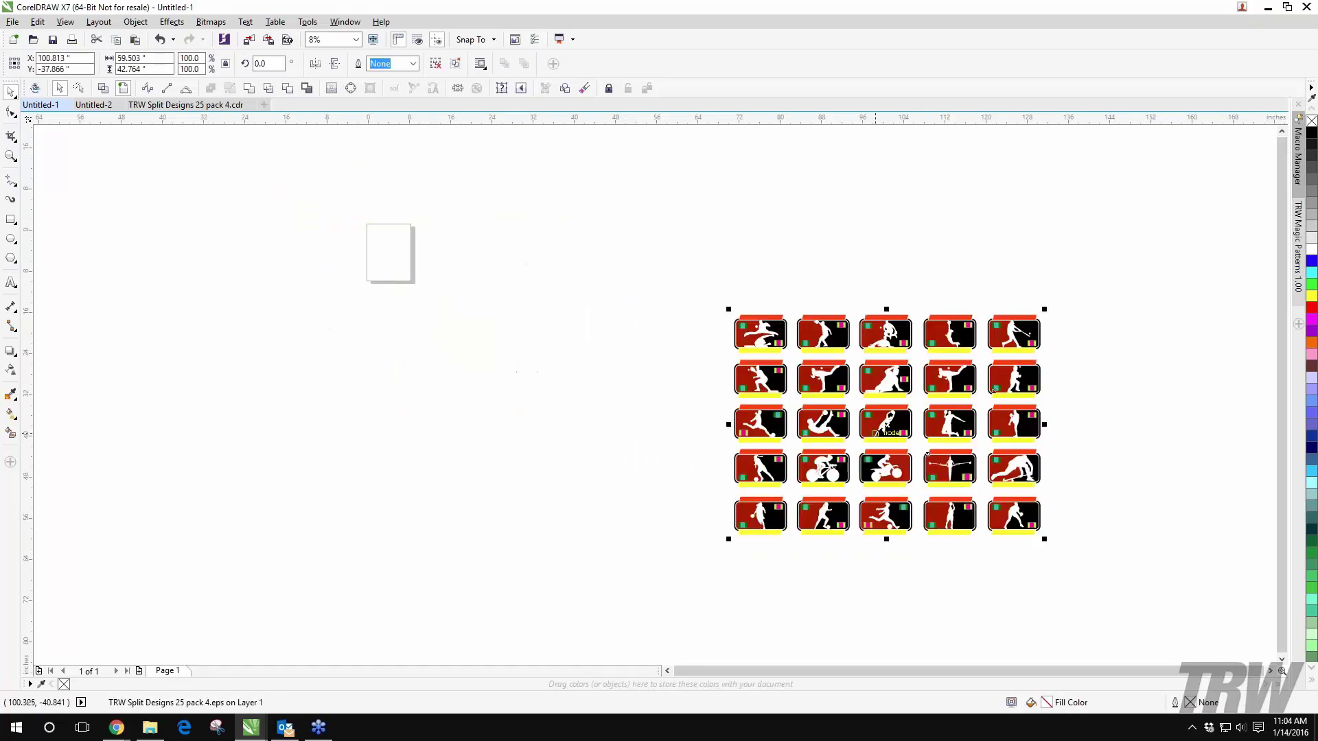
click(291, 308)
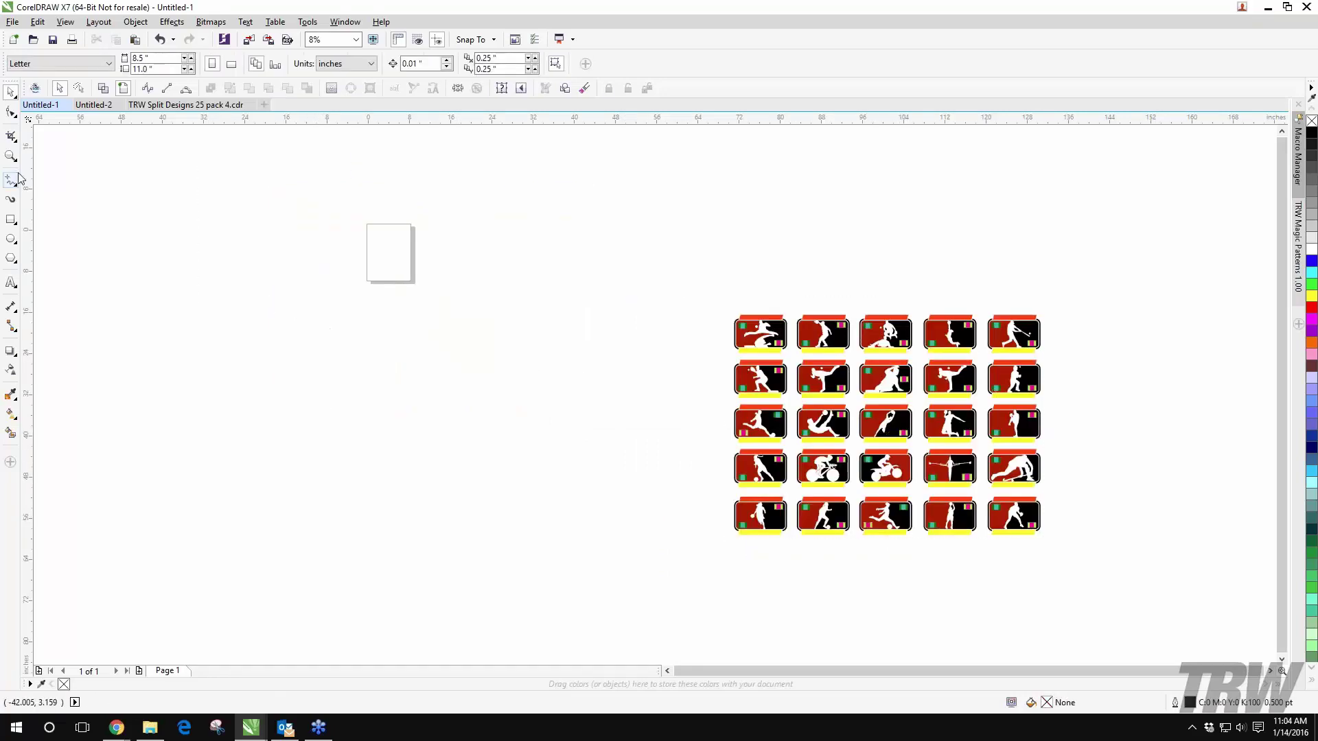
Step: Look through the available editing commands and undo the last move of the group of designs
click(37, 23)
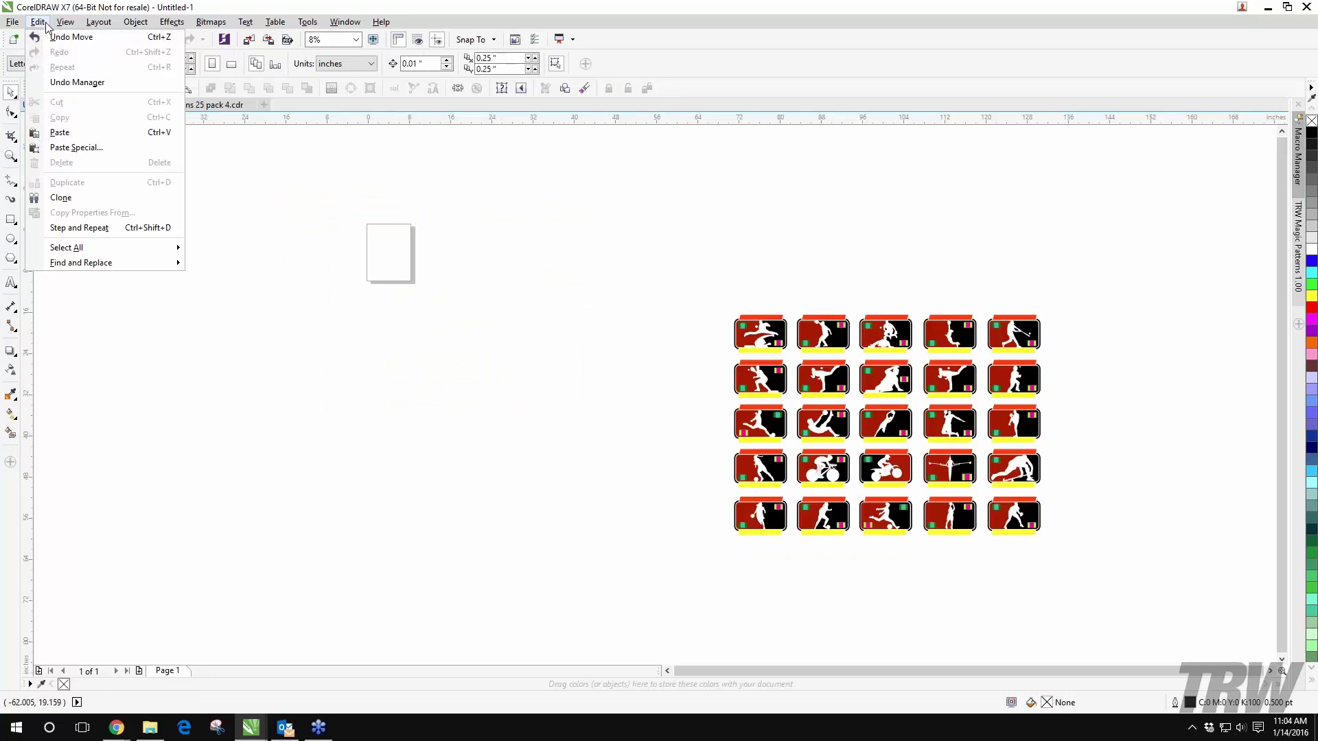
click(505, 234)
click(37, 23)
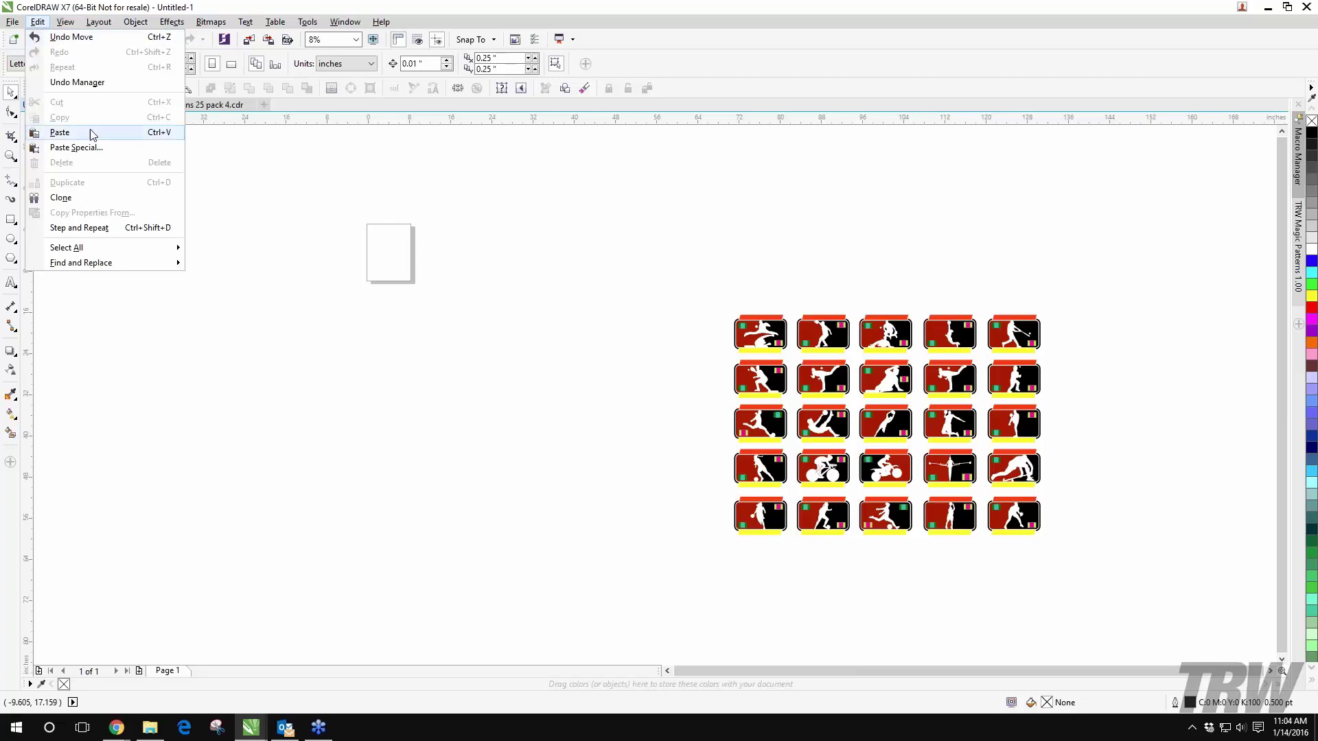
mouse_move(106, 24)
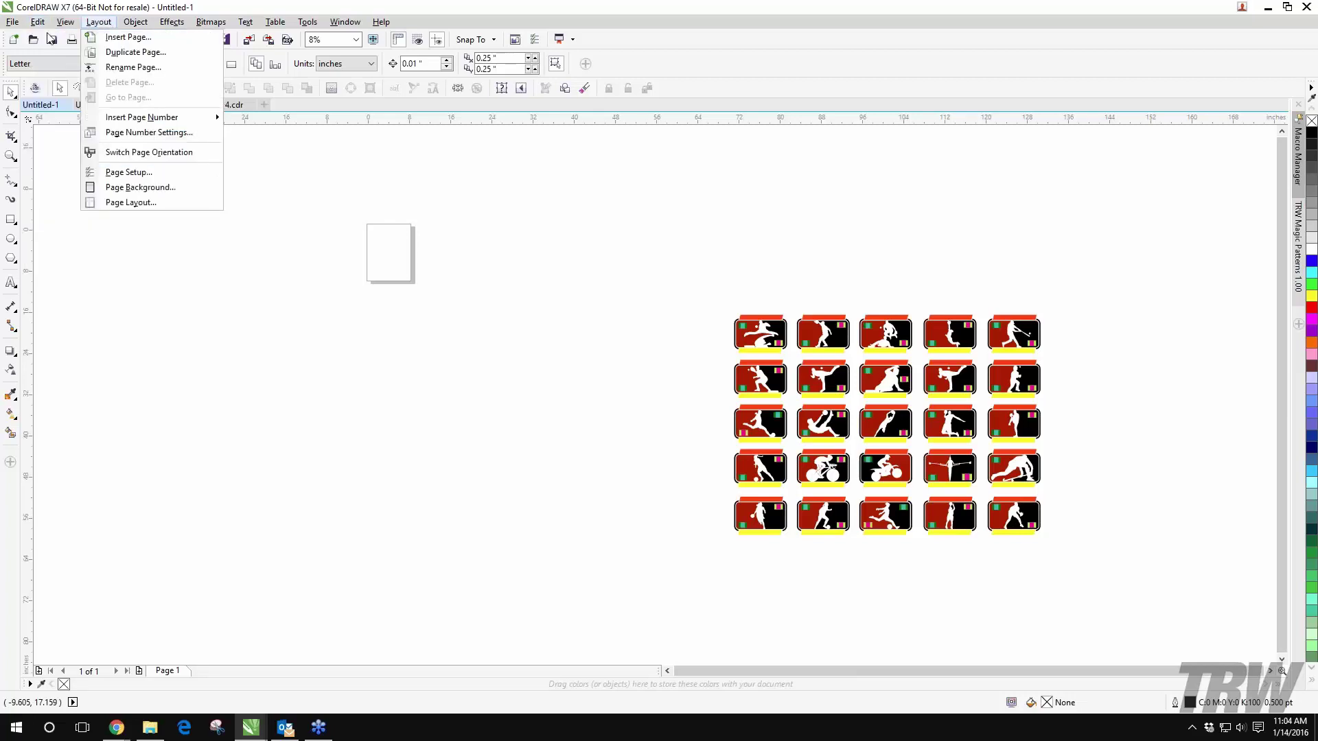
mouse_move(40, 25)
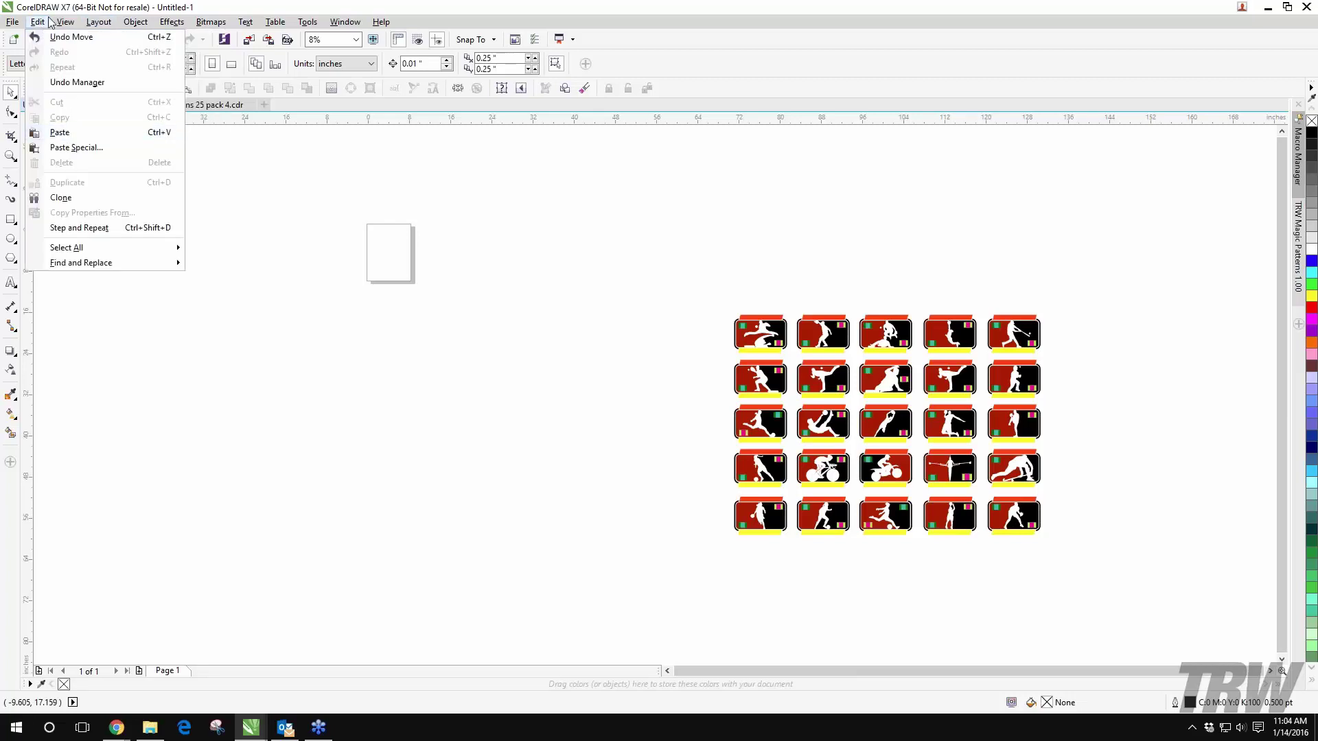
click(329, 194)
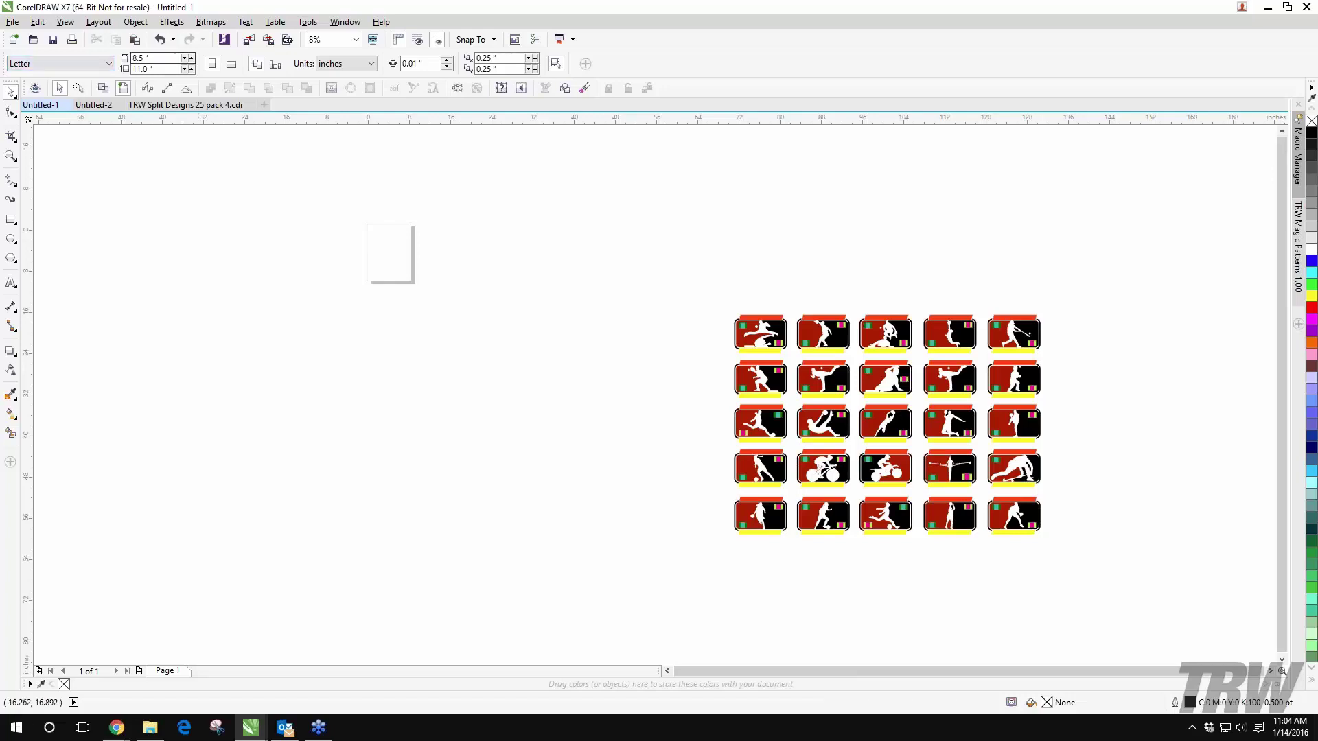
click(161, 39)
Step: Look through the editing commands available for the selected group, such as Cut, Copy and Duplicate, and deselect it
click(65, 22)
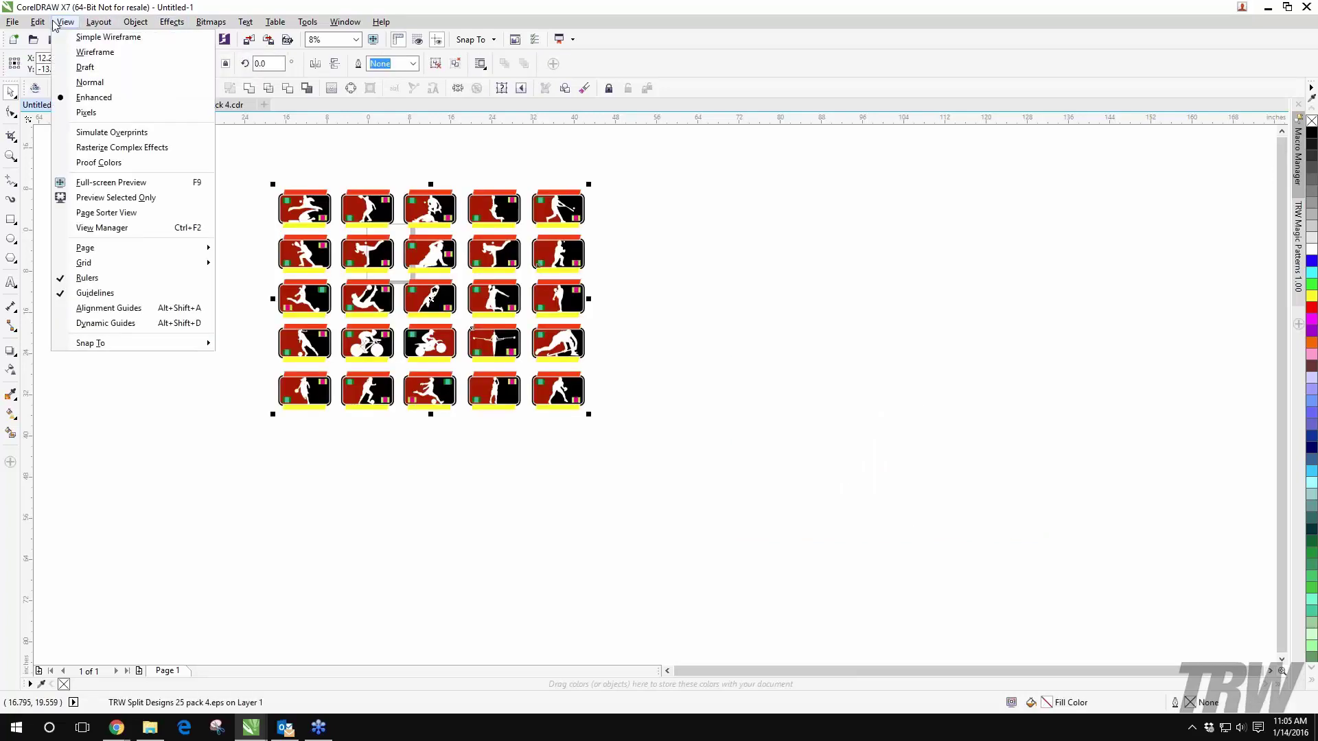
mouse_move(37, 22)
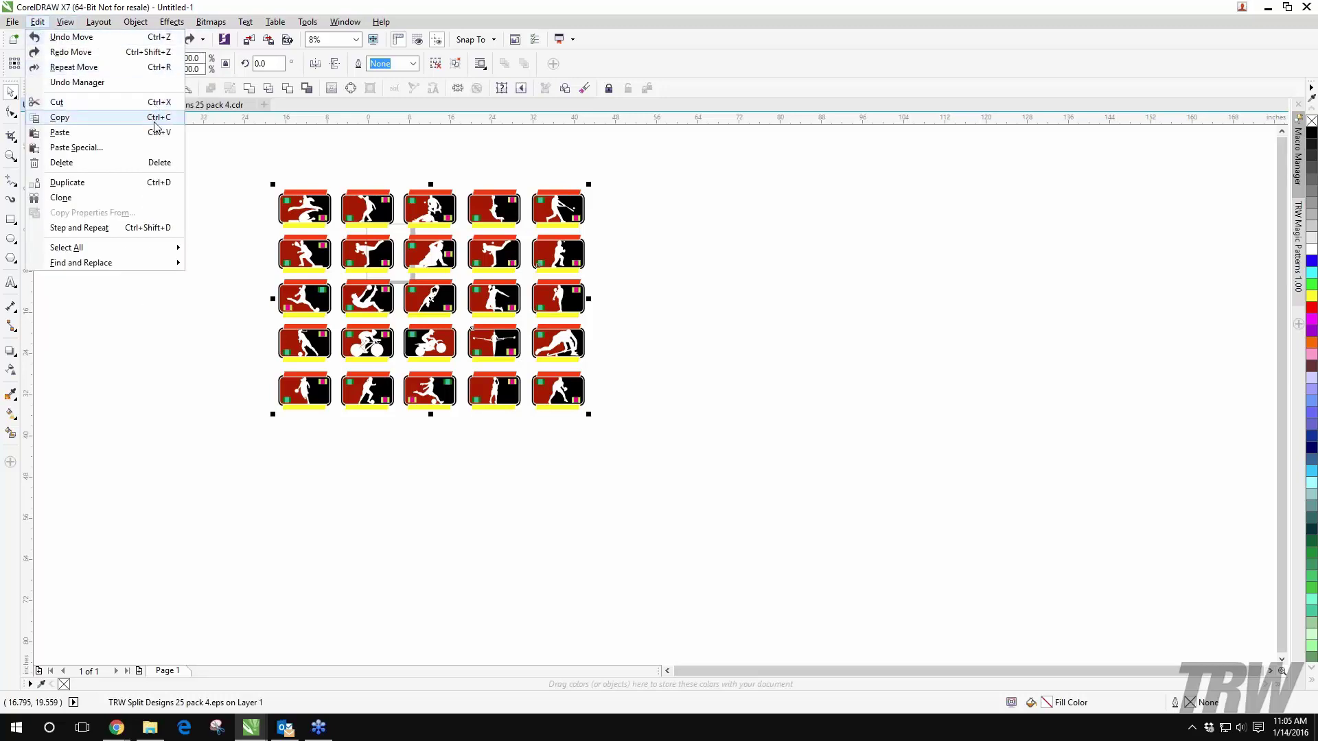
click(228, 175)
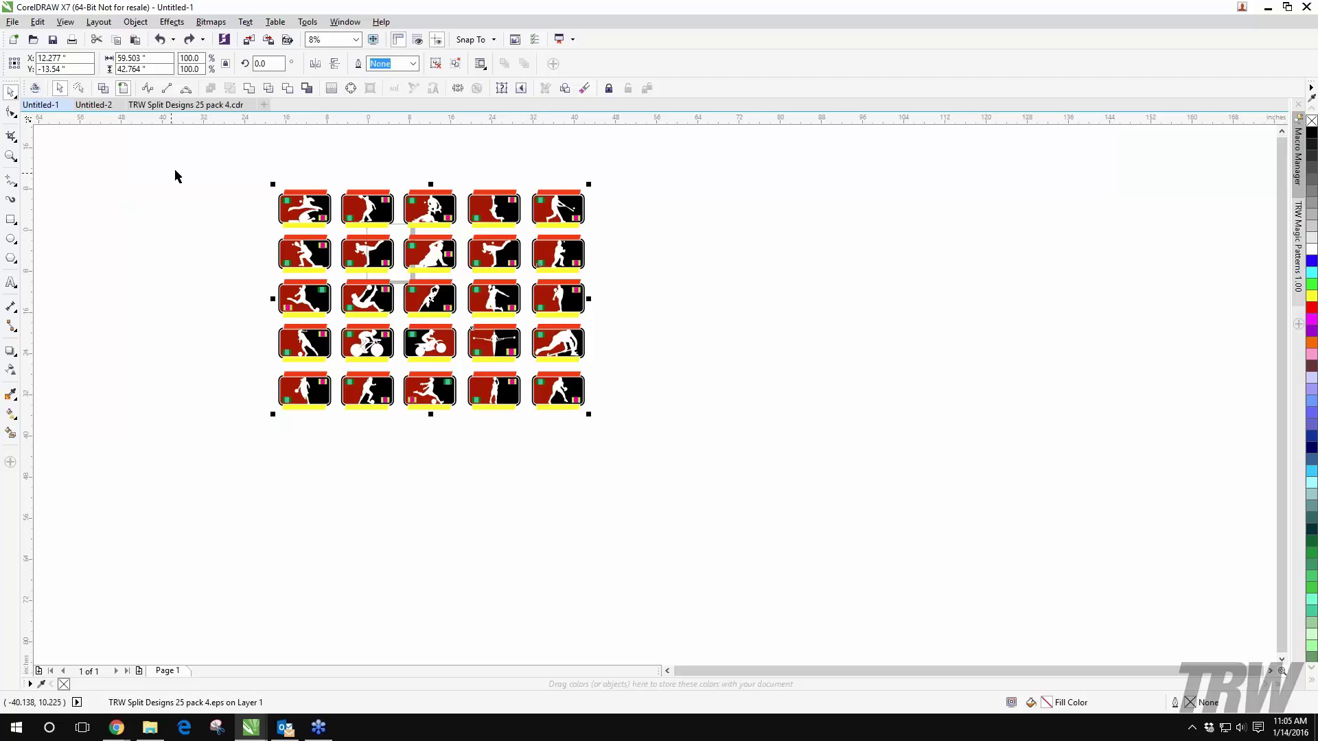
click(148, 180)
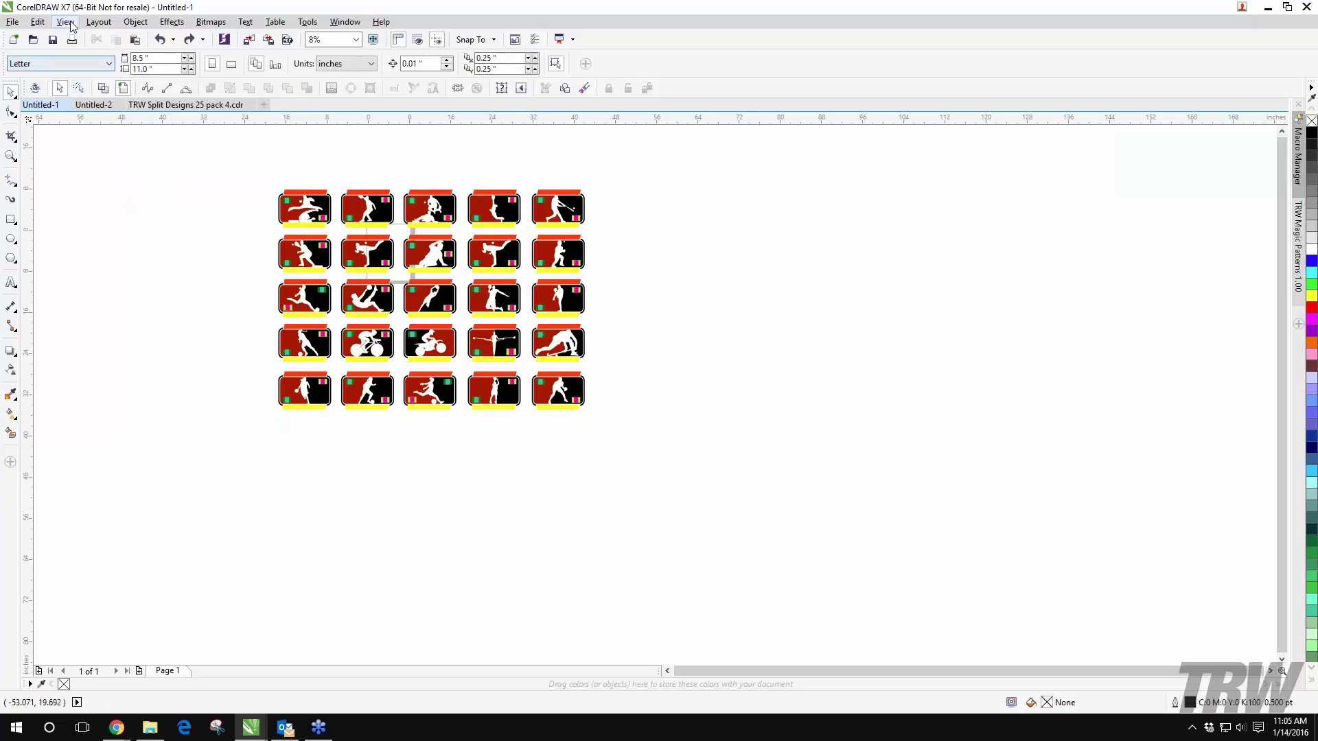
Step: Review the document display modes, switch to a wireframe display, and examine the outlines of the designs
click(71, 25)
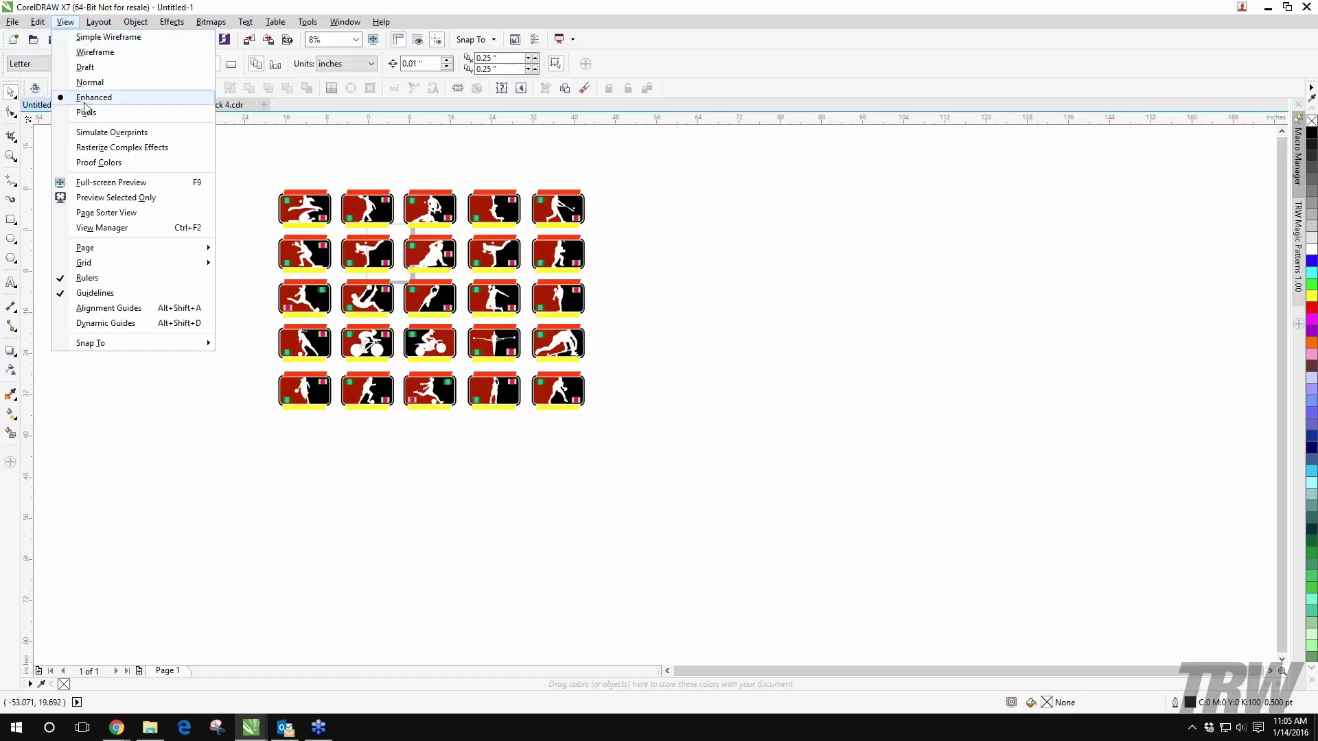
click(223, 156)
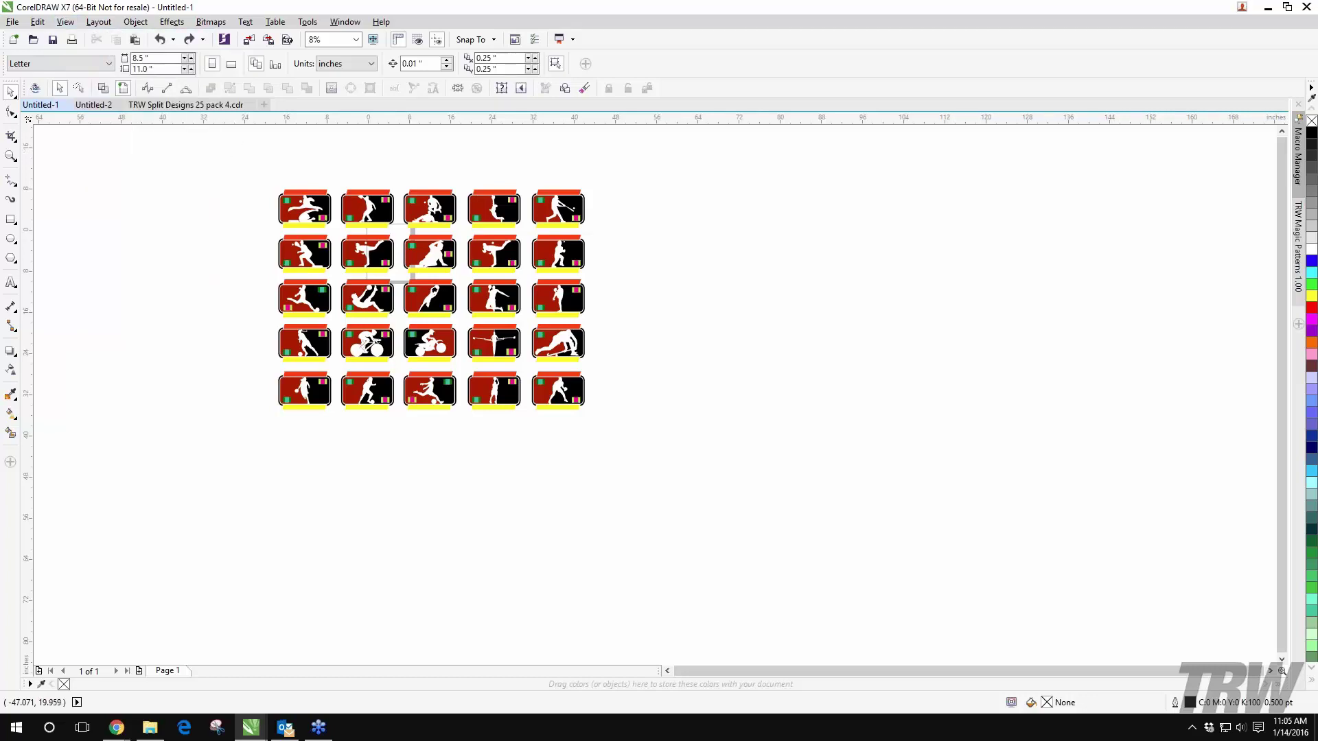
scroll(419, 250, up, 1)
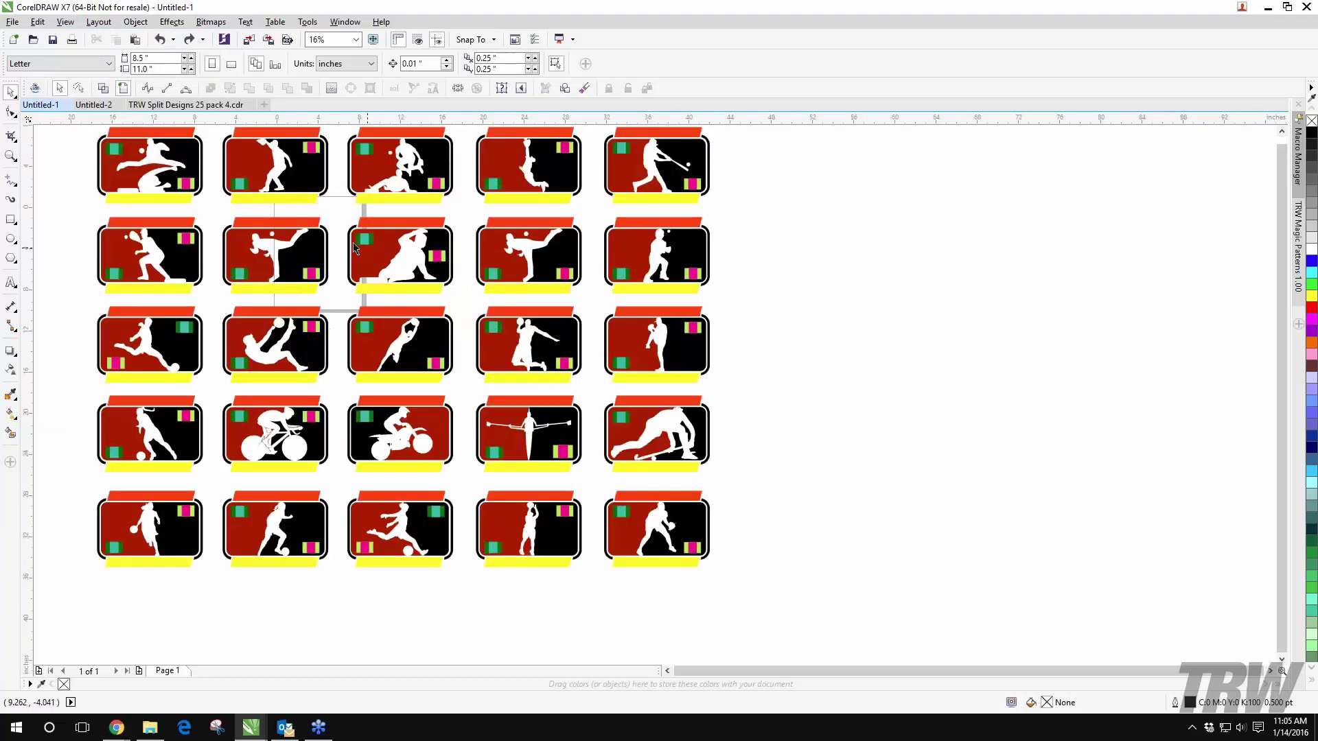
click(65, 22)
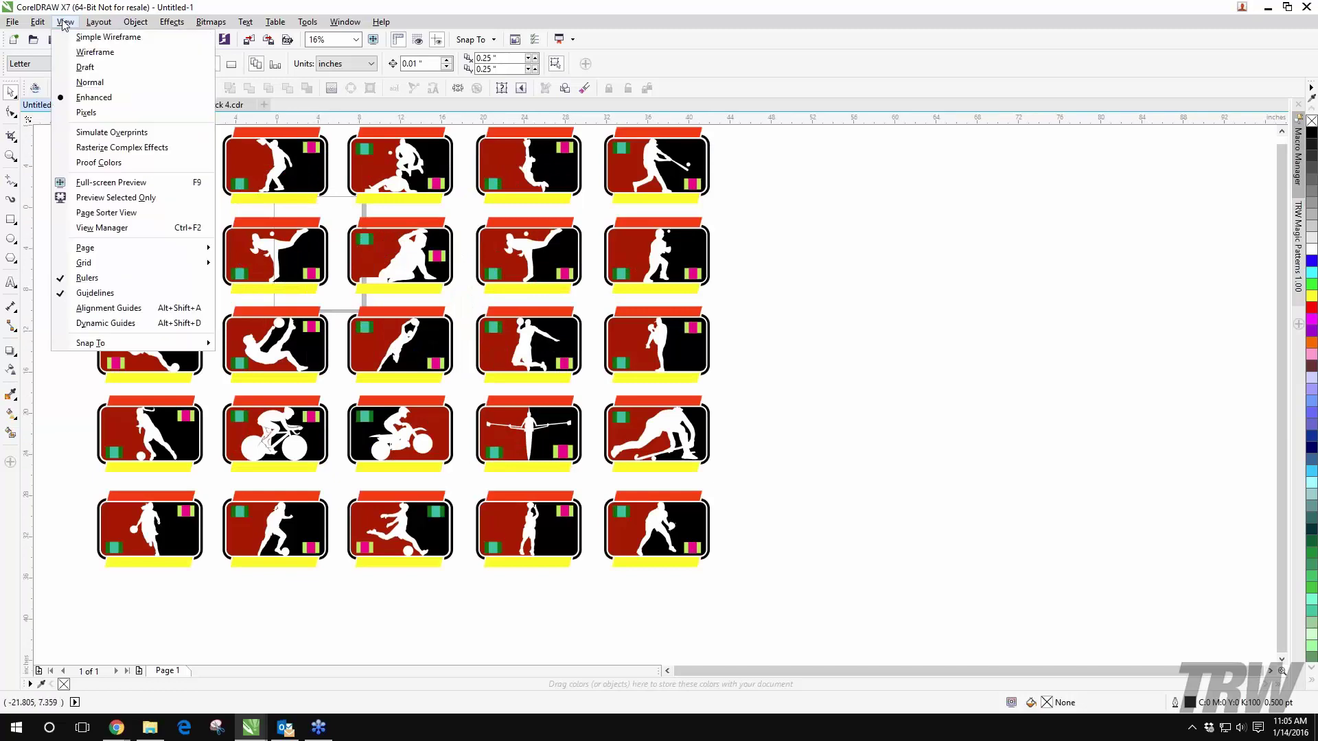
key(Escape)
scroll(141, 155, up, 2)
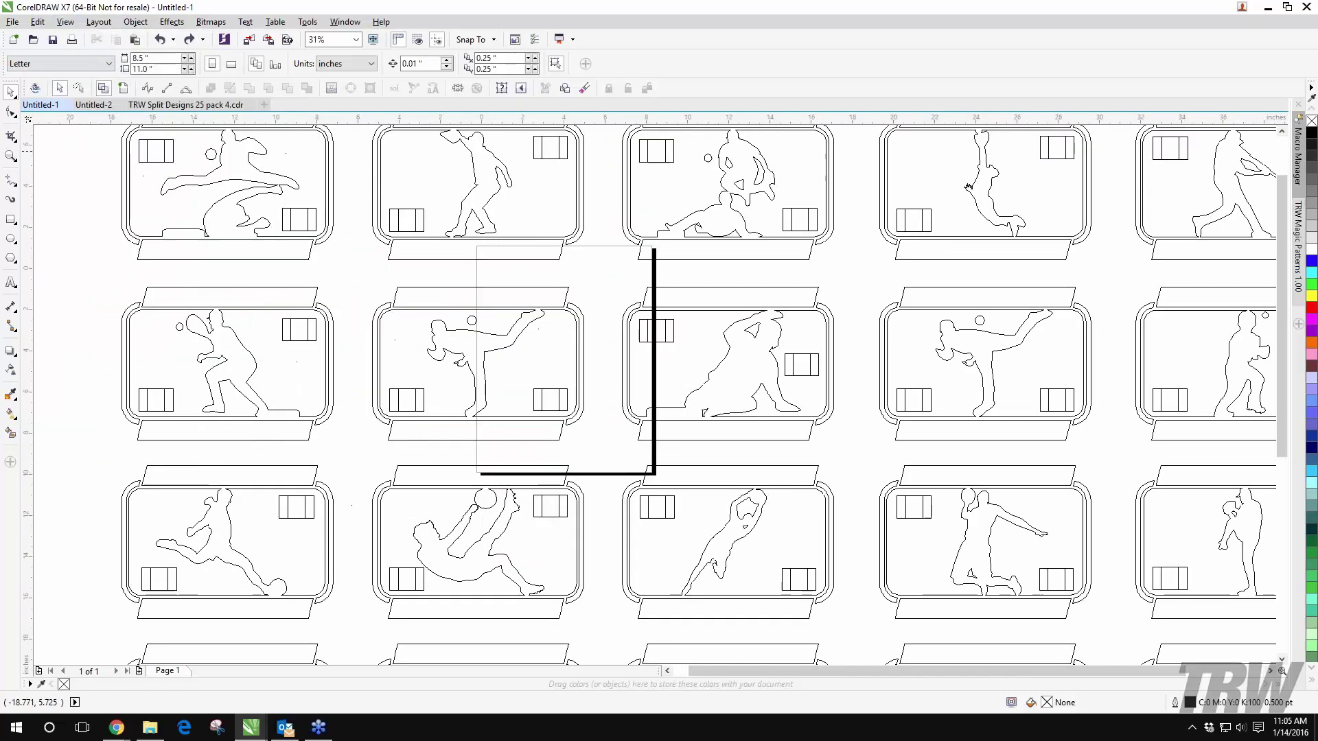
scroll(219, 250, down, 1)
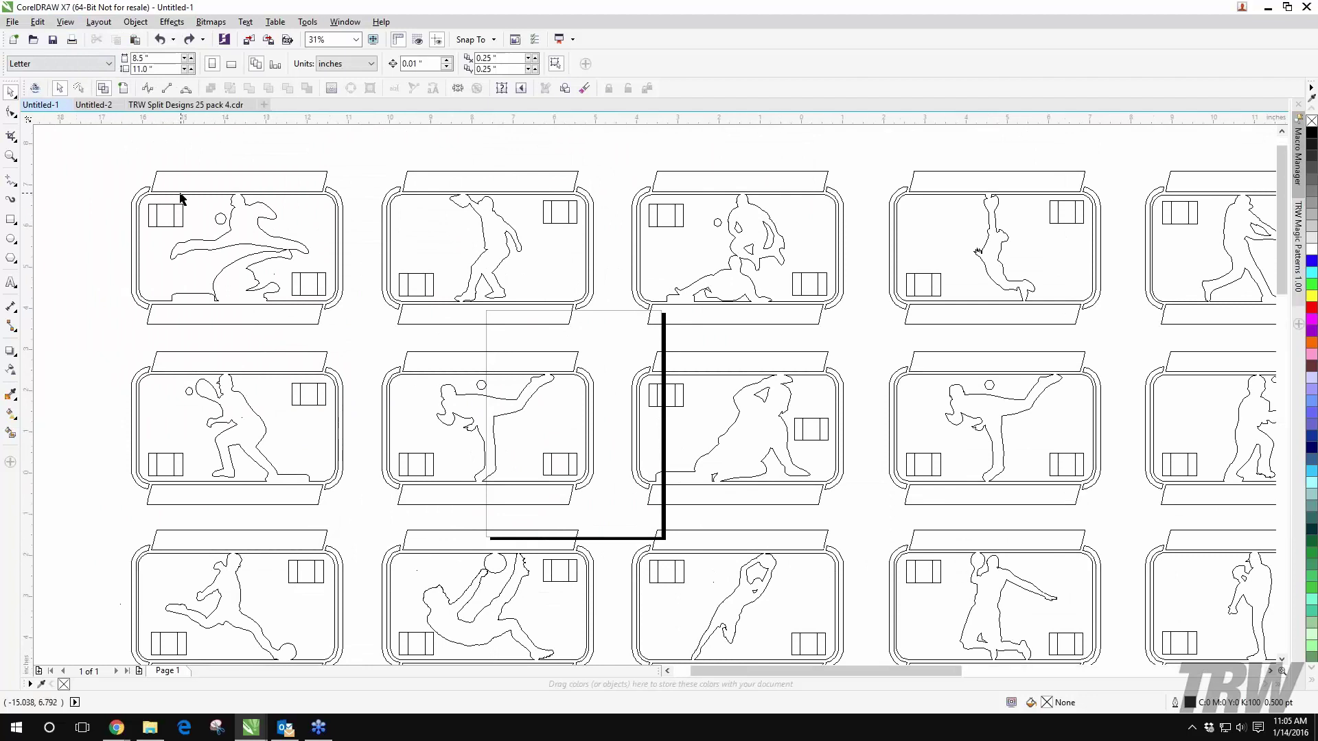
scroll(93, 157, up, 1)
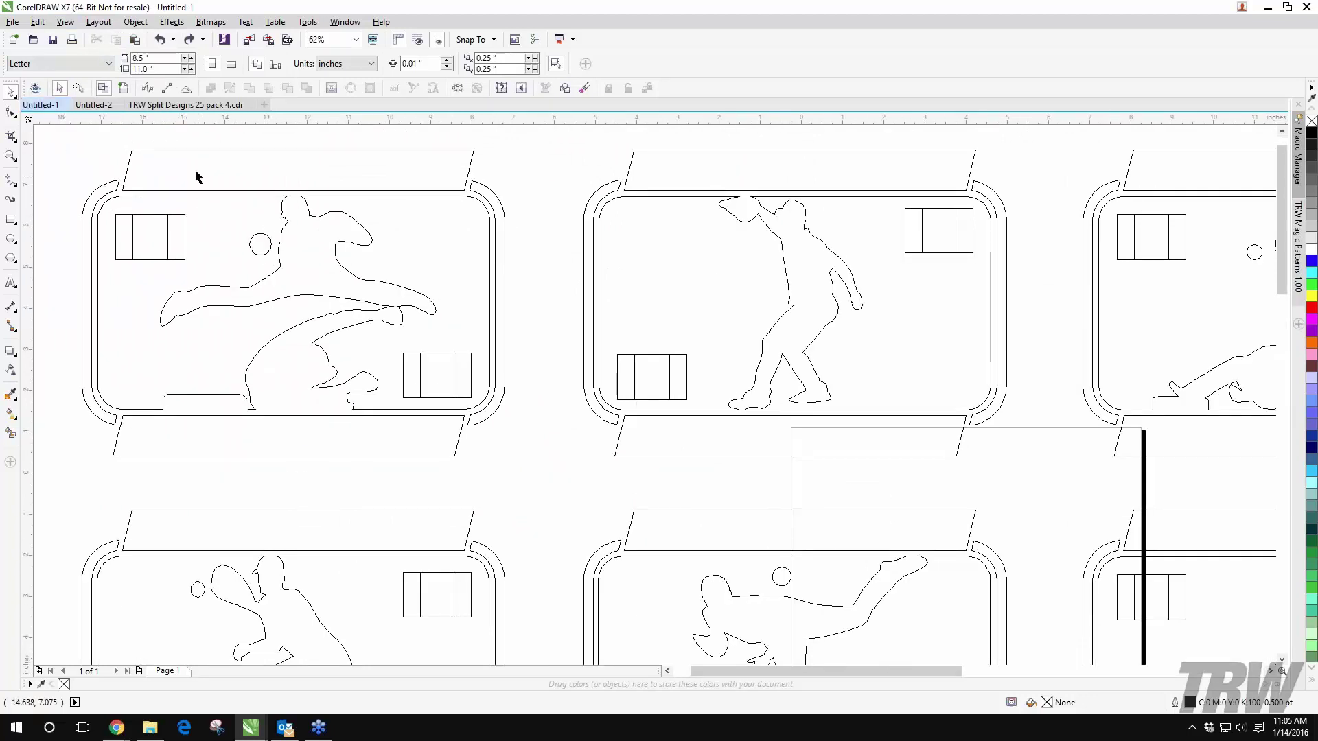
Step: Ungroup the imported designs into separate objects and deselect them
click(420, 276)
click(455, 64)
click(536, 201)
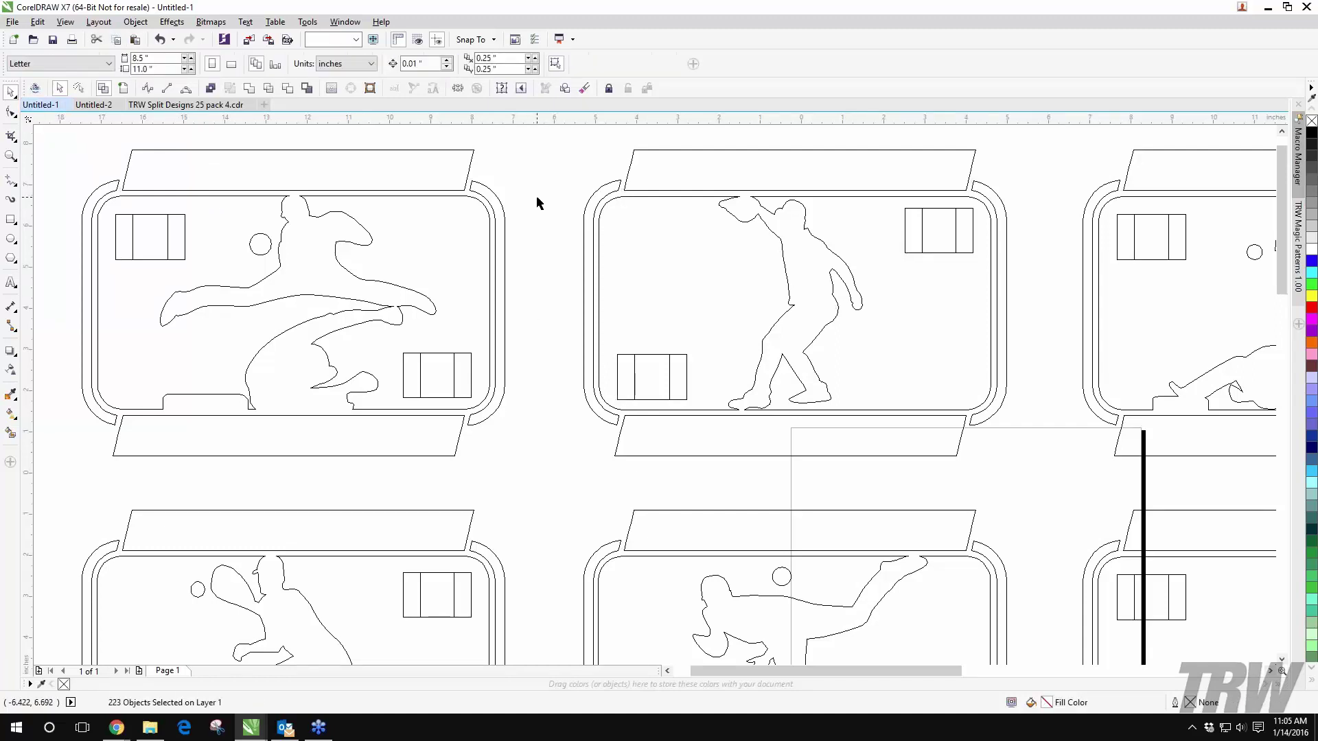
click(446, 237)
drag(492, 302, 475, 244)
click(521, 245)
Step: Examine the crossing outlines at the first athlete's head in wireframe, and compare them with the colours in Enhanced view
scroll(281, 200, up, 5)
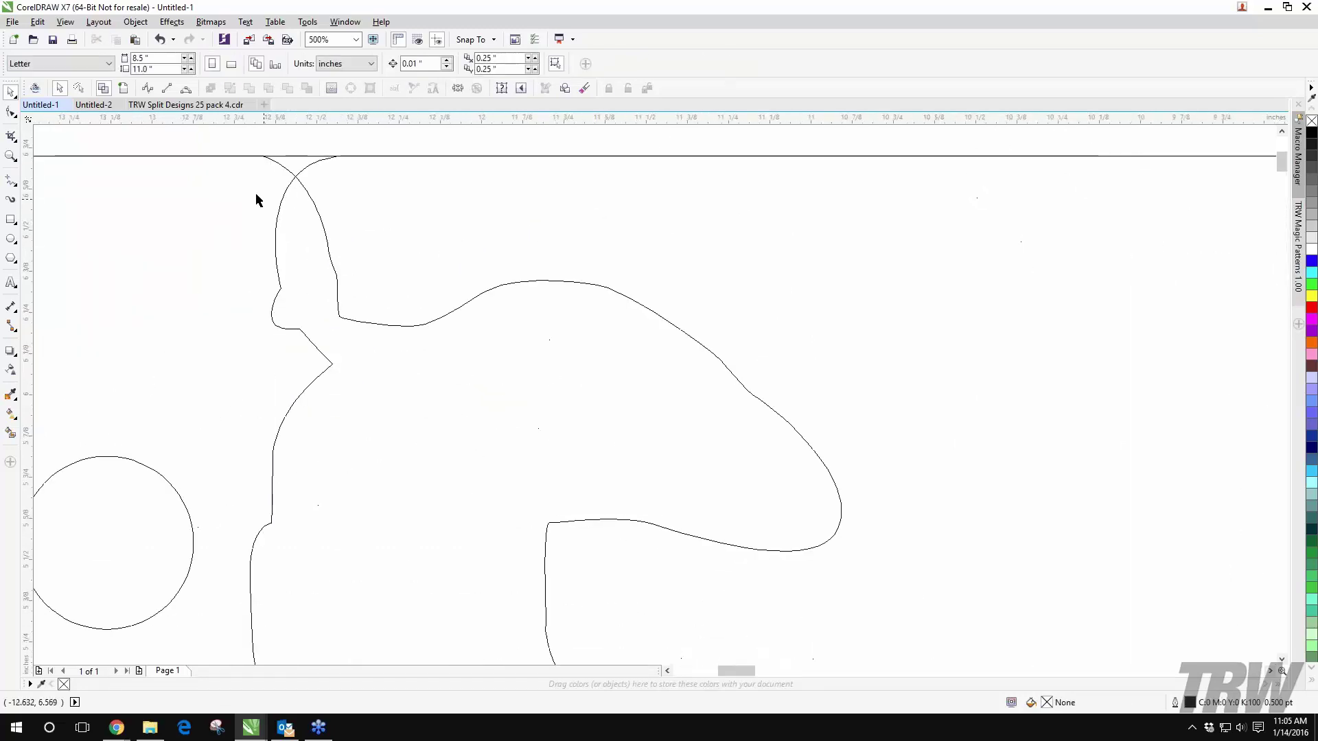
drag(210, 145, 313, 206)
click(65, 22)
click(93, 97)
scroll(330, 197, down, 2)
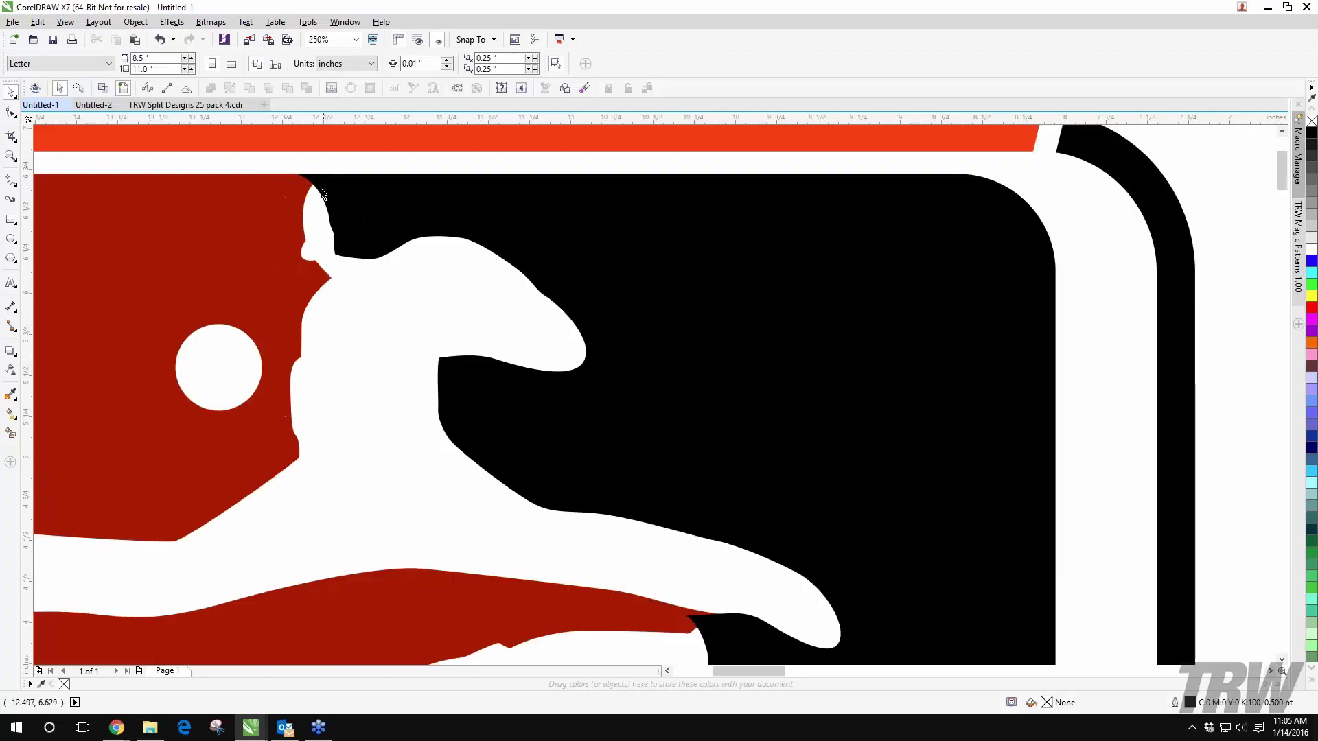
Step: Compare the full design pack in Wireframe and Enhanced display modes, finishing in Enhanced view
scroll(323, 175, down, 2)
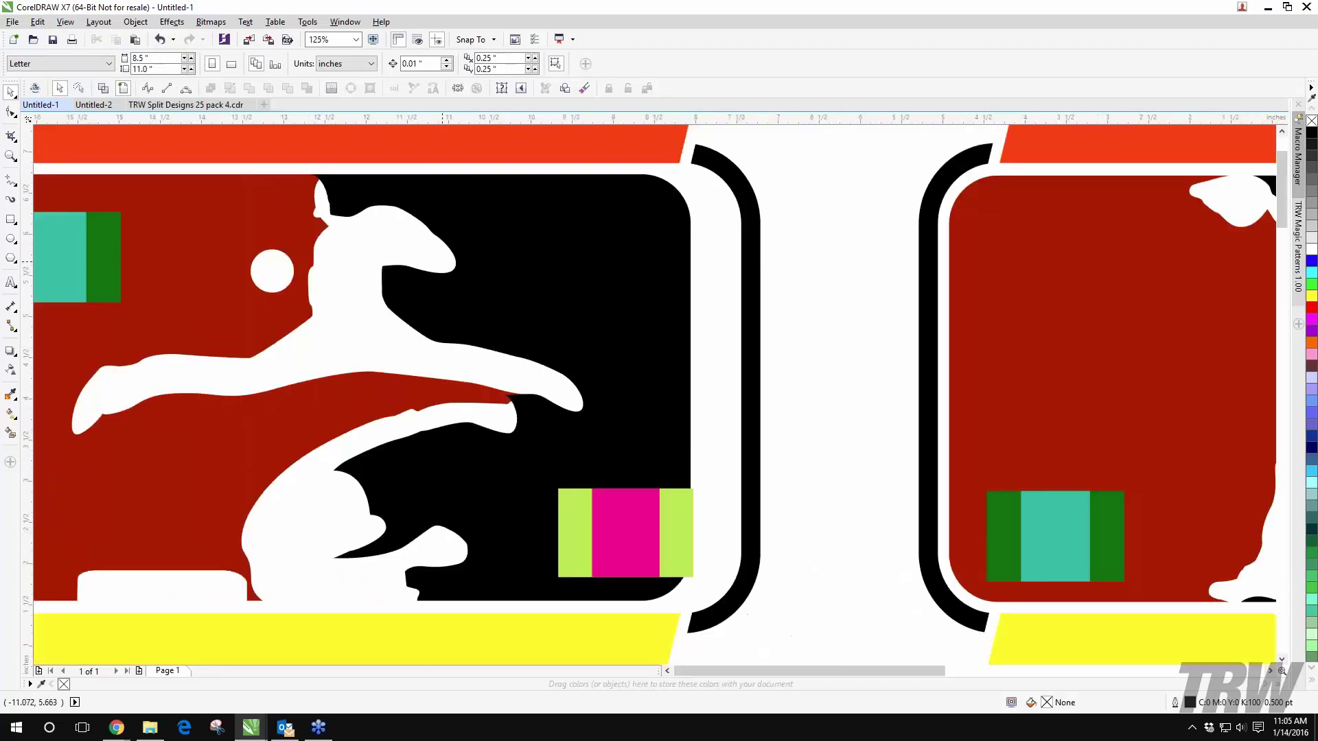
scroll(510, 312, down, 2)
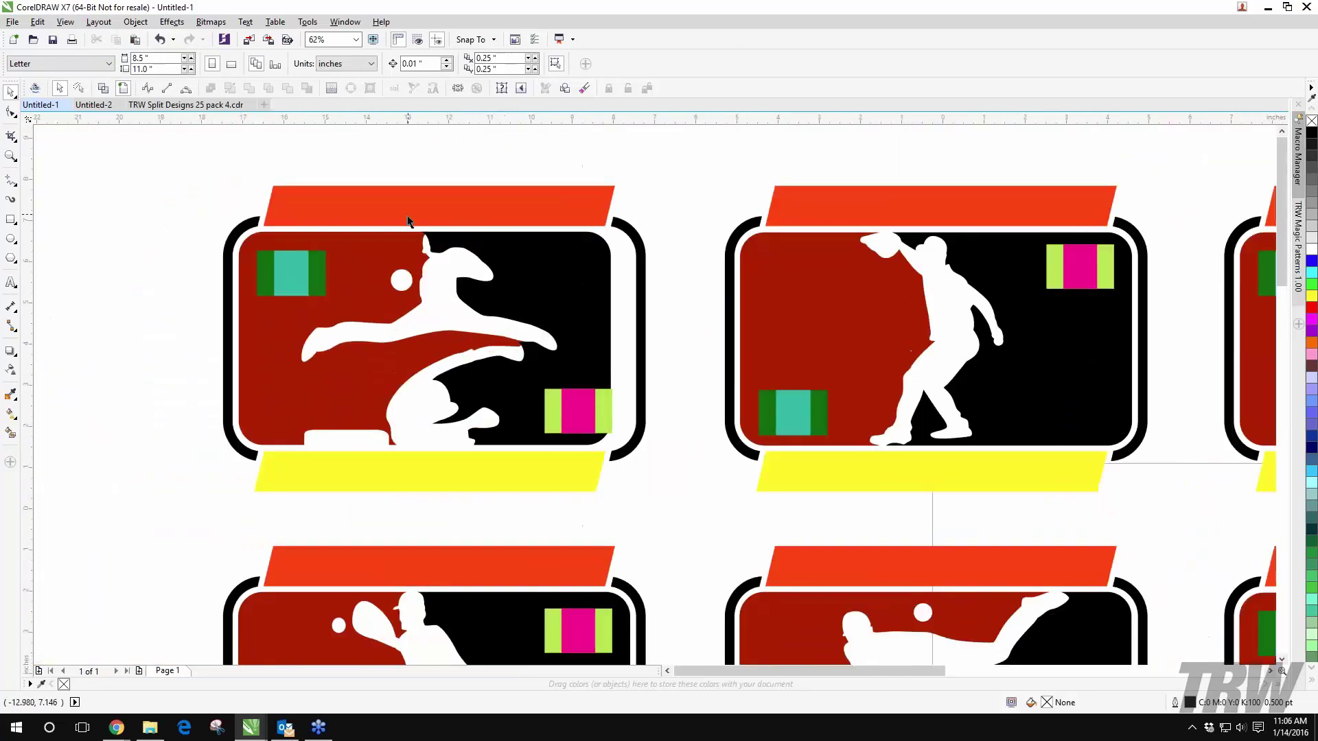
scroll(412, 216, up, 2)
click(65, 22)
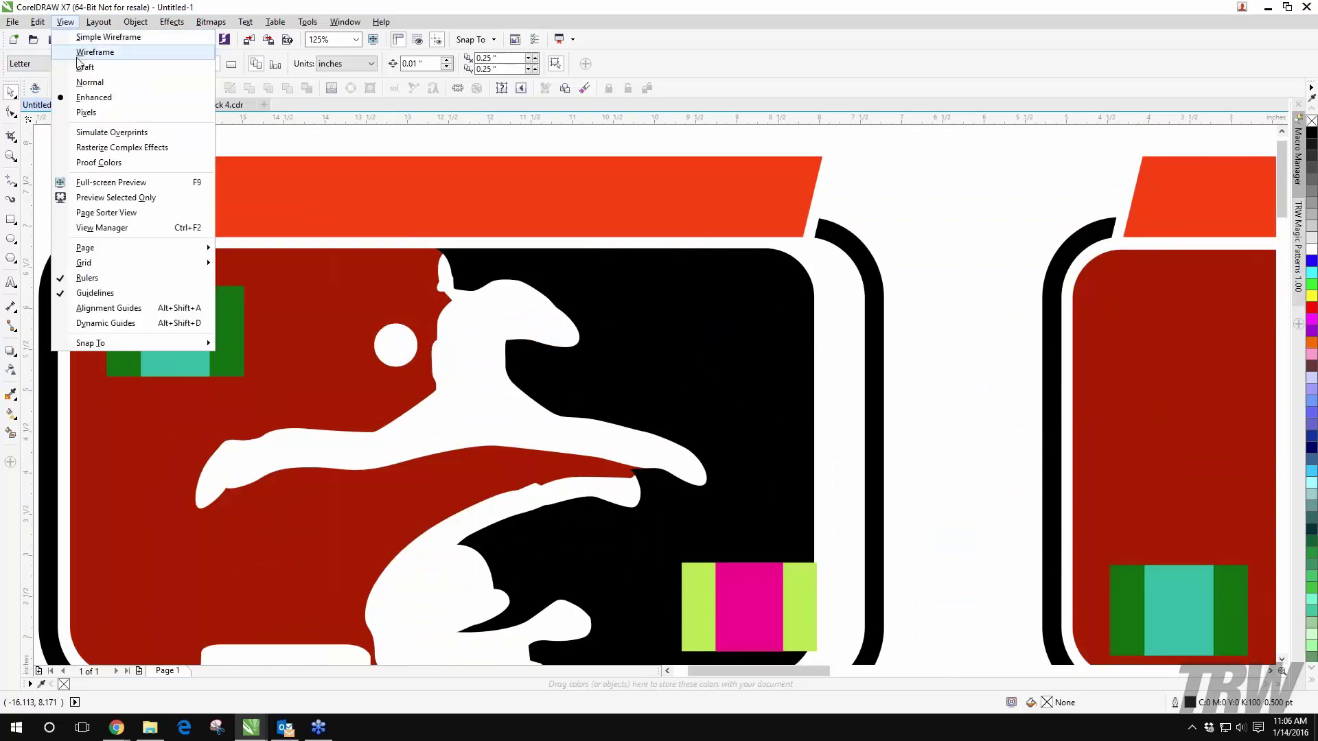
click(78, 58)
scroll(121, 141, down, 2)
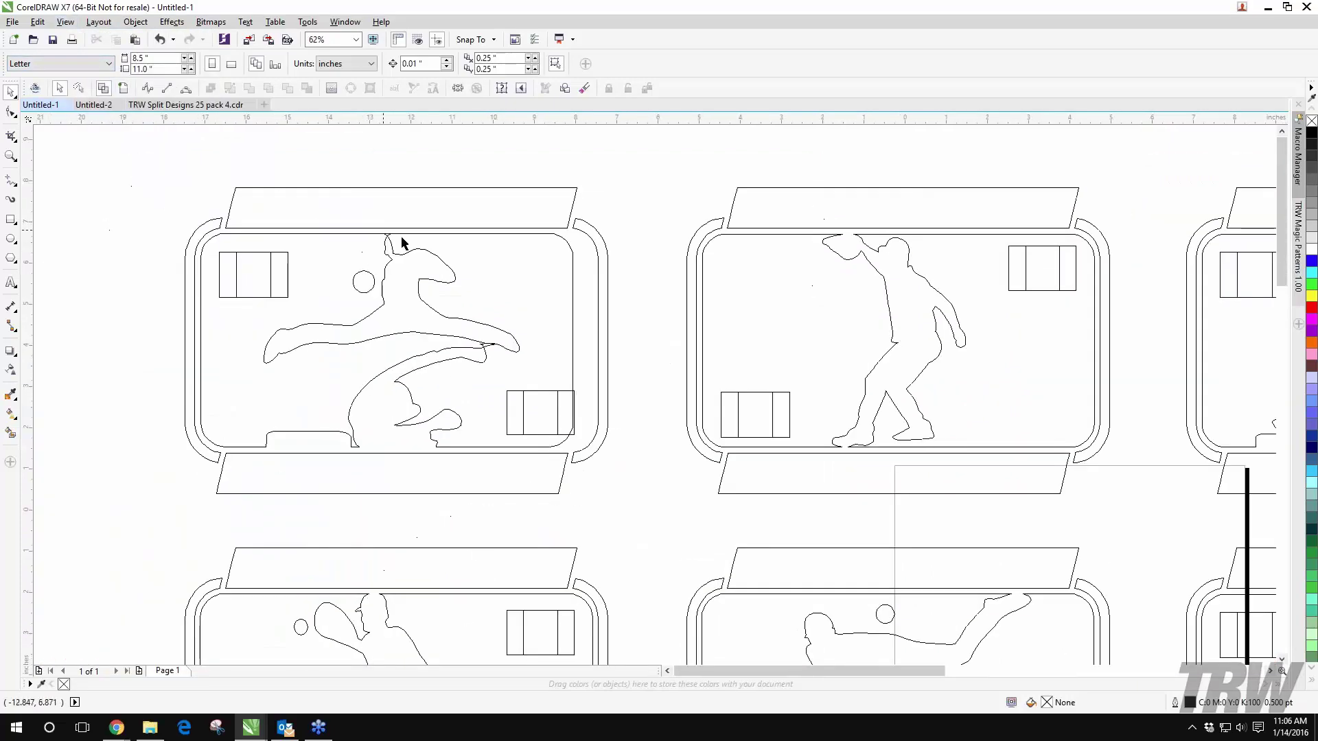
scroll(385, 247, down, 4)
scroll(370, 250, down, 1)
scroll(412, 268, up, 1)
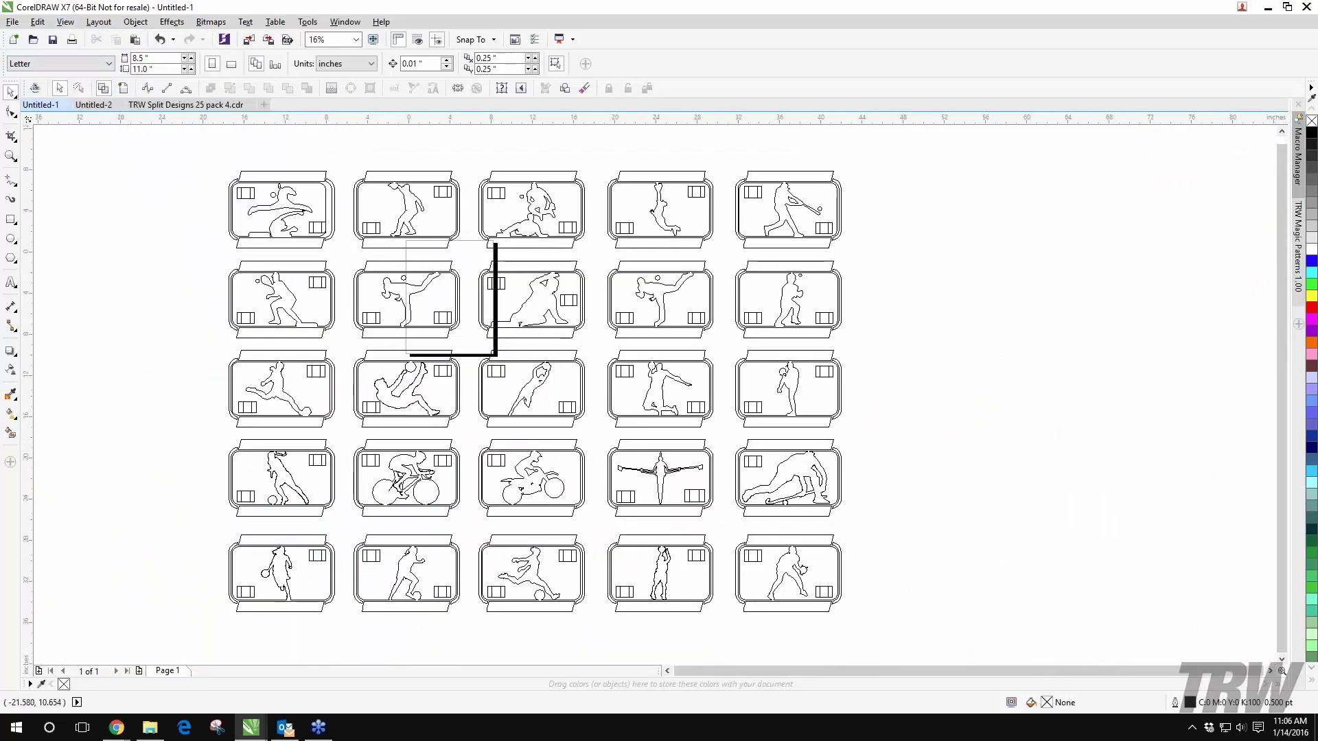
click(65, 22)
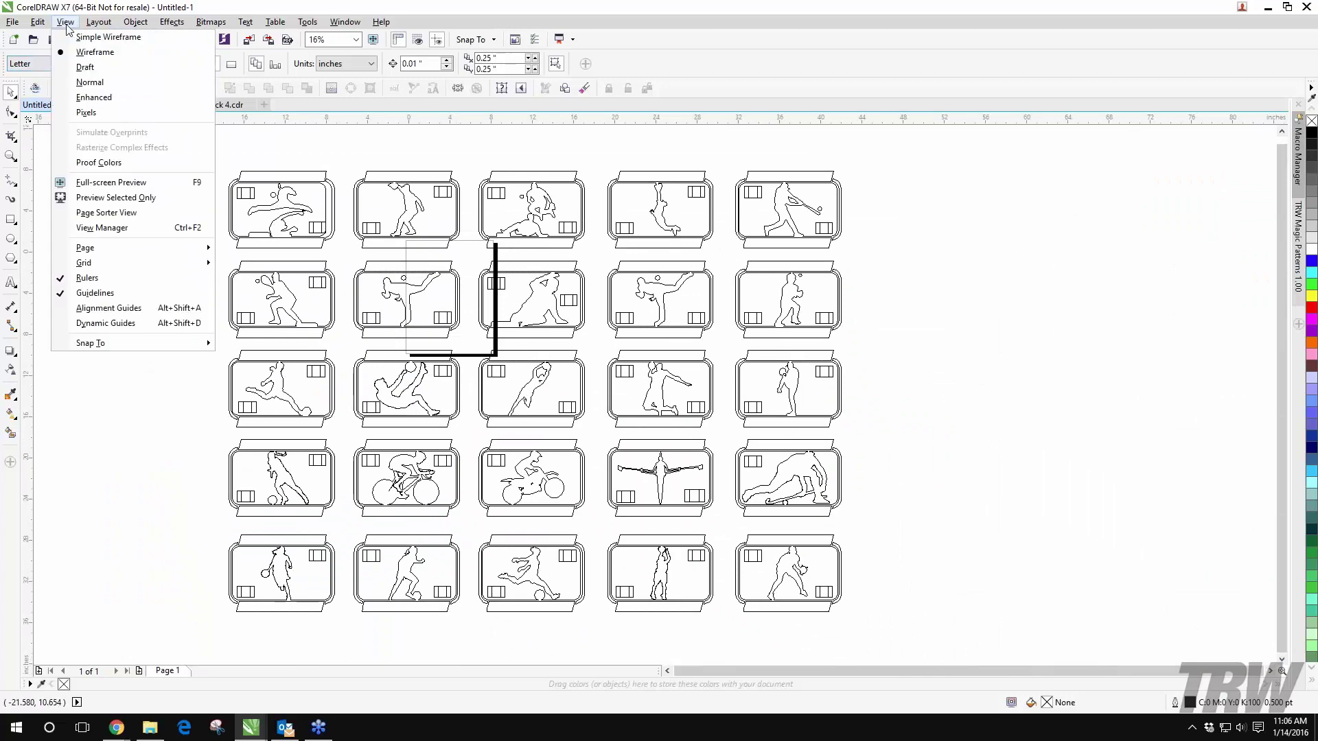
click(94, 98)
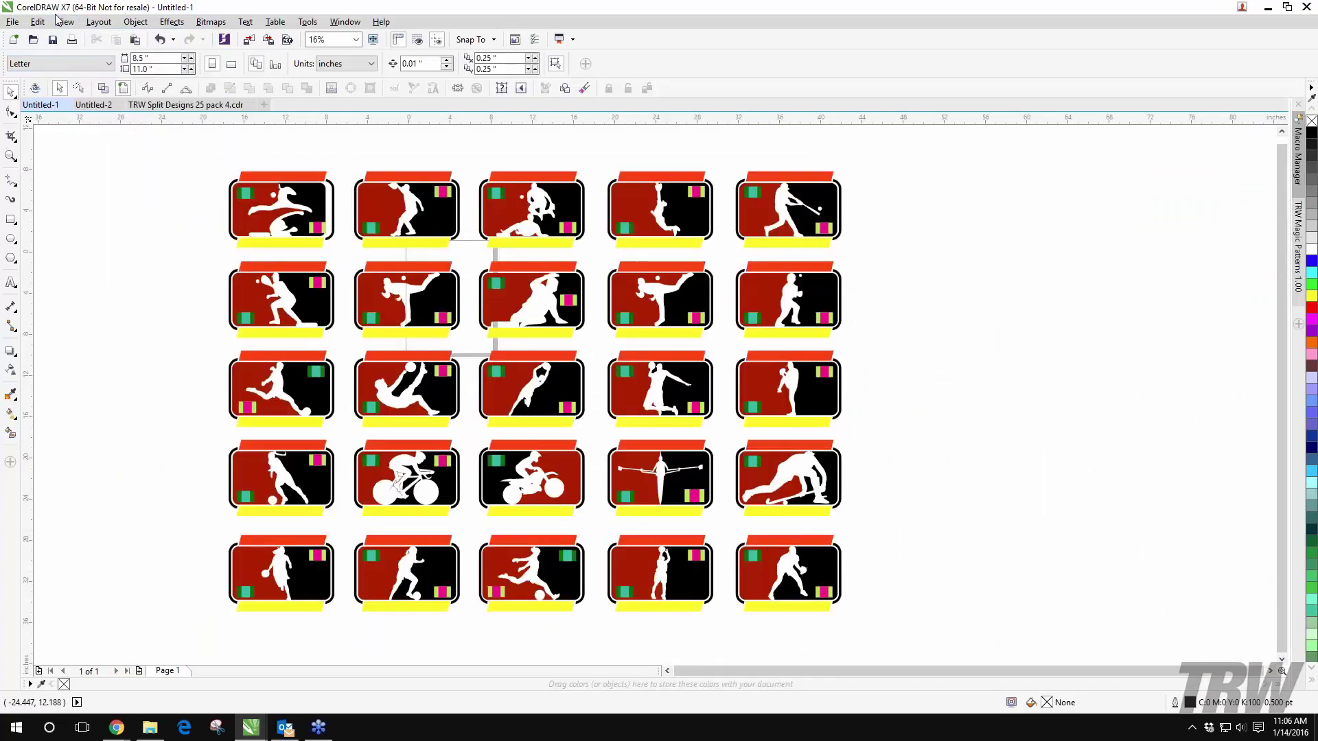
Step: Place horizontal guidelines below the first and third design rows, at about 0.4 and -17 inches, and a vertical one at about 42 inches
click(64, 21)
mouse_move(104, 254)
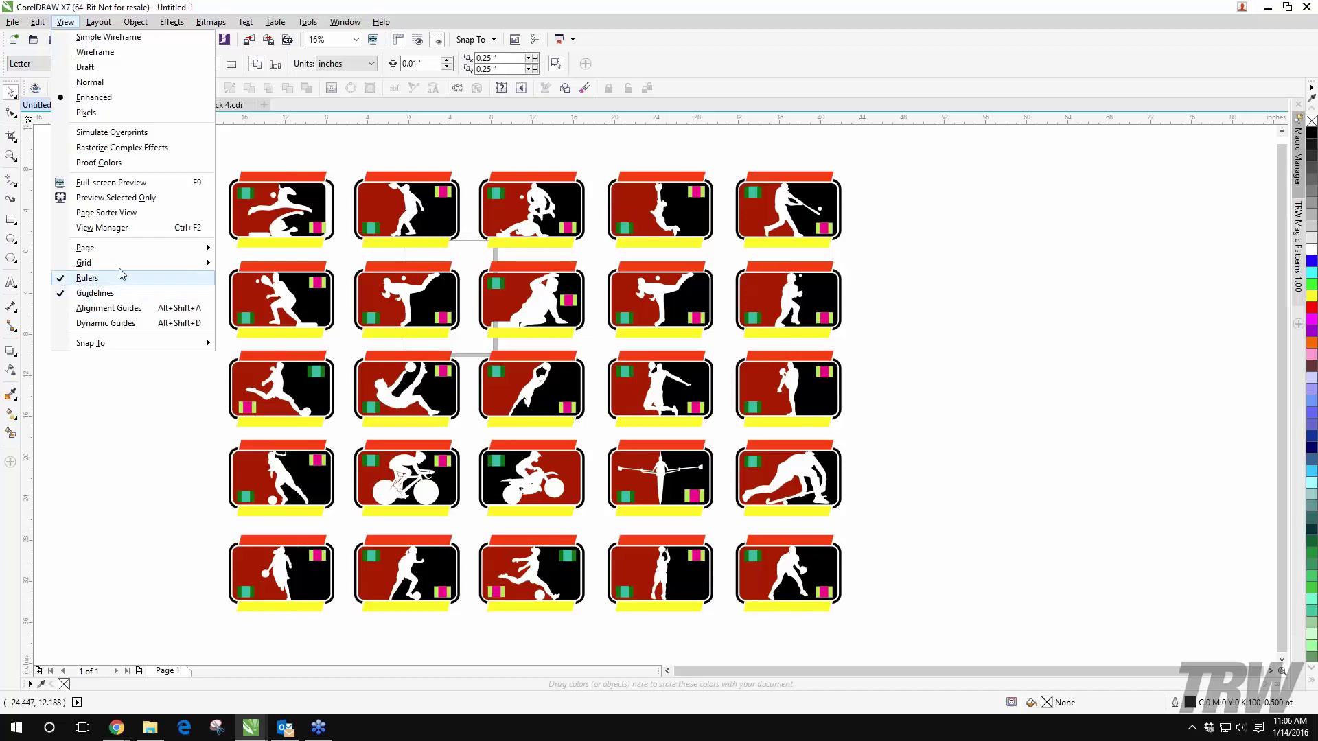
mouse_move(116, 350)
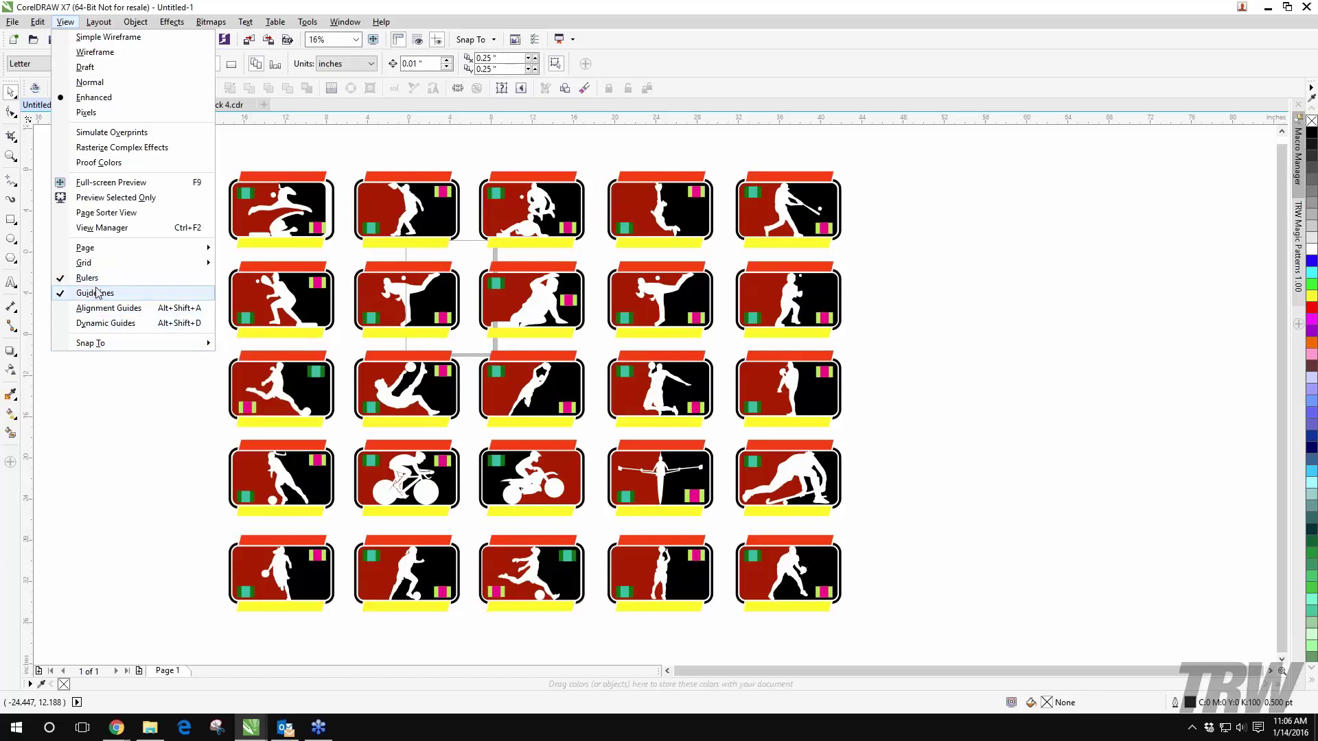
click(247, 142)
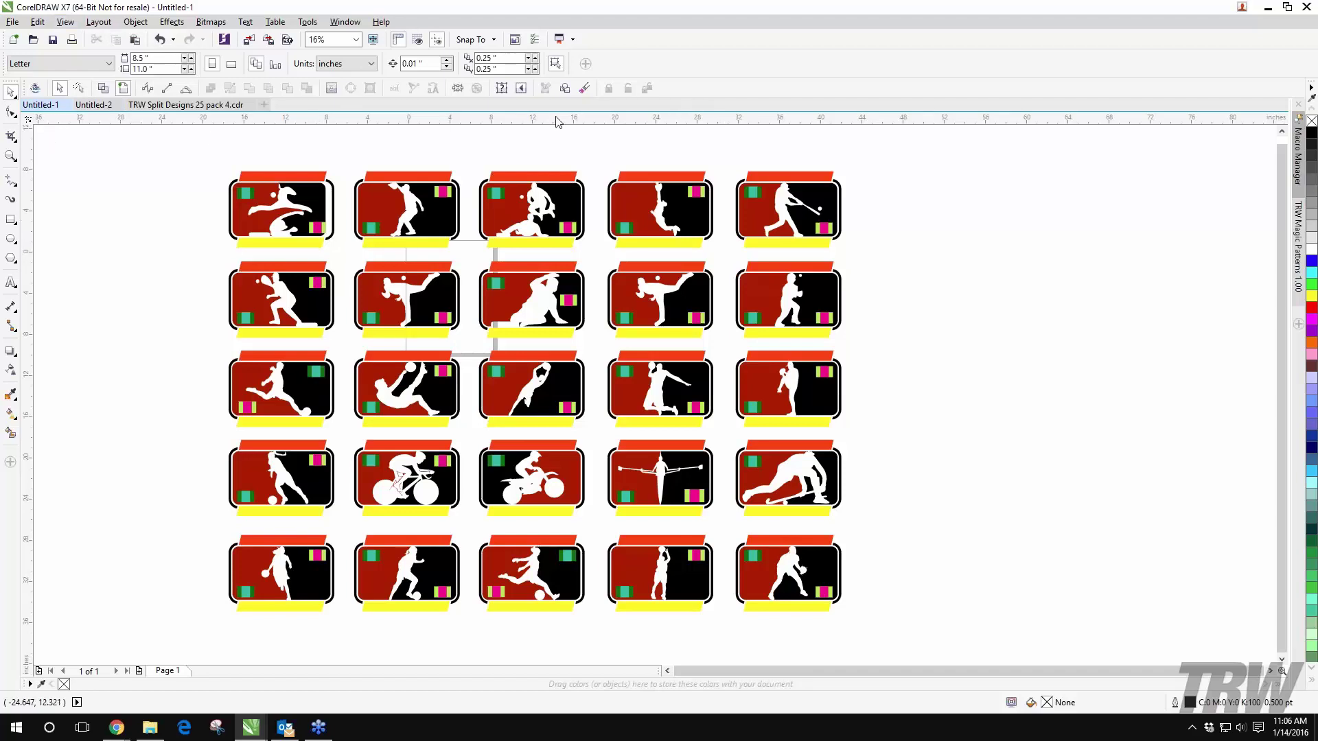
drag(560, 123, 824, 427)
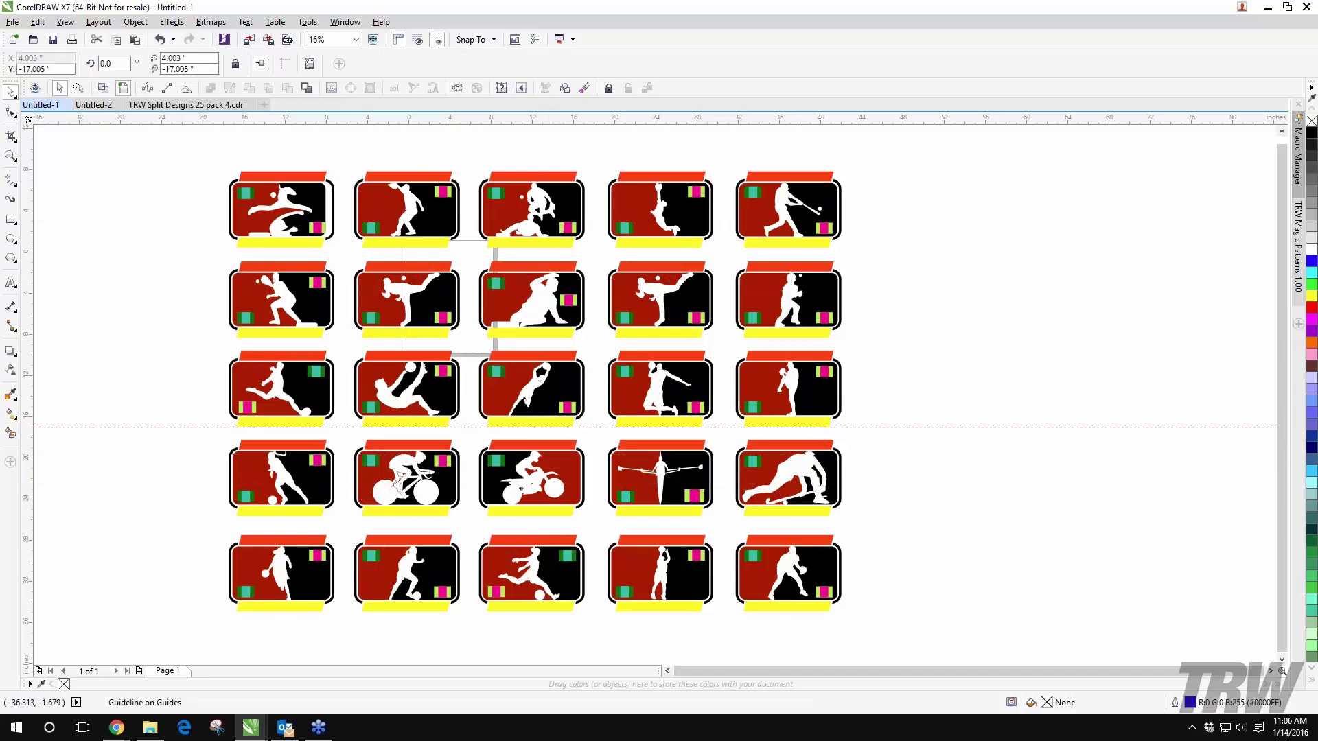
drag(28, 273, 844, 311)
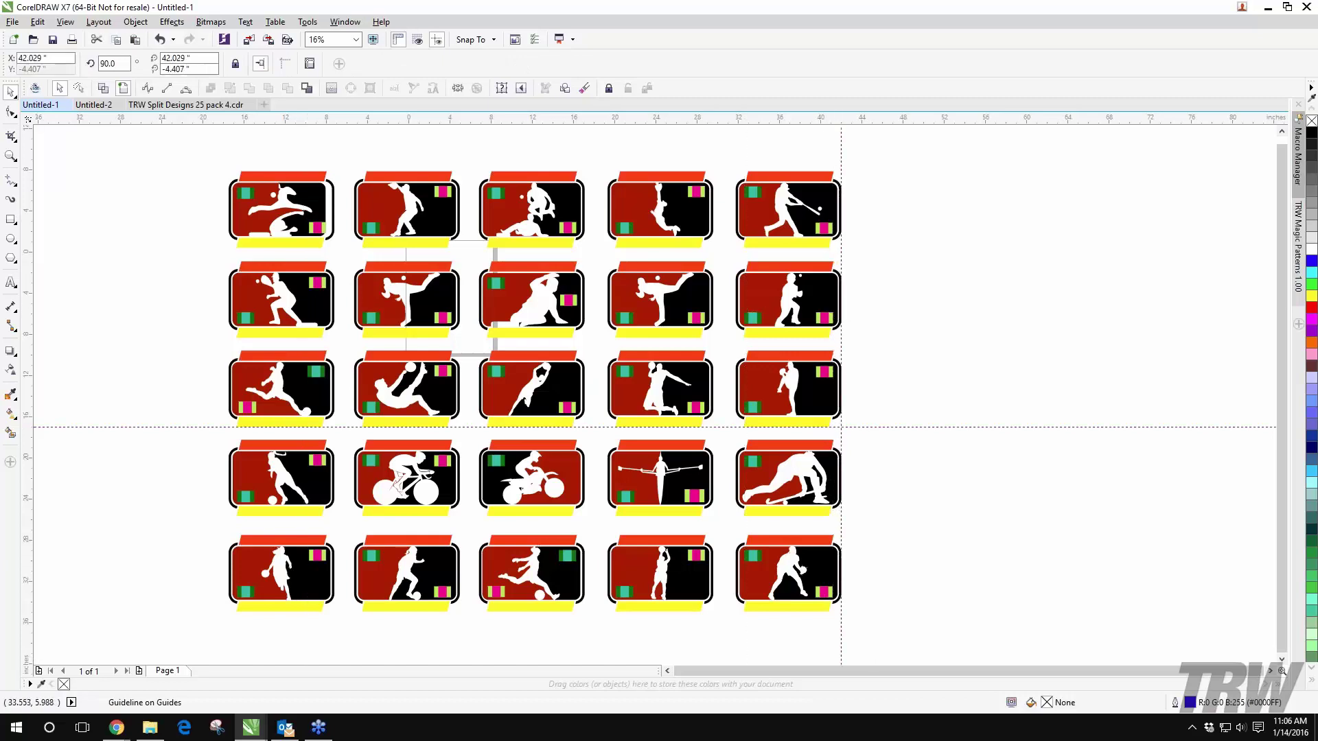
drag(557, 125, 524, 248)
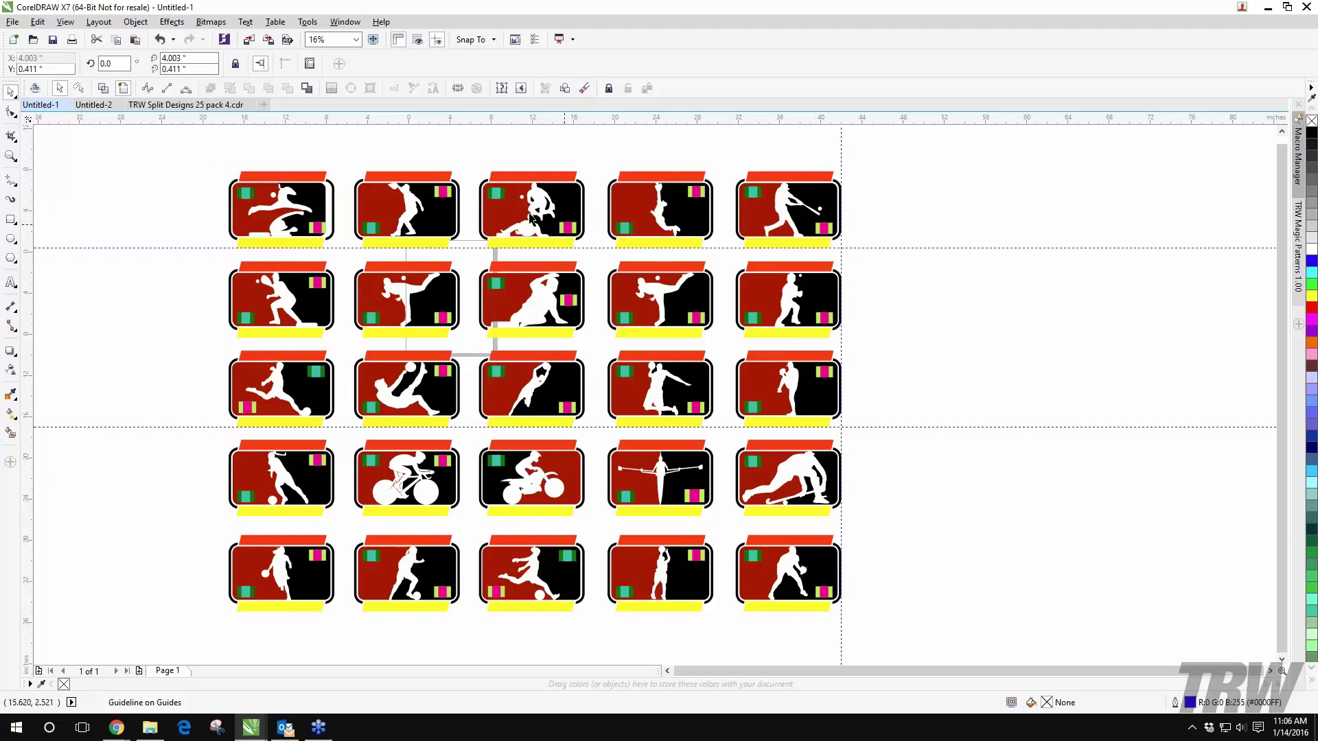
Step: Review the snapping options for guidelines, objects and page, and deselect the guideline
click(75, 25)
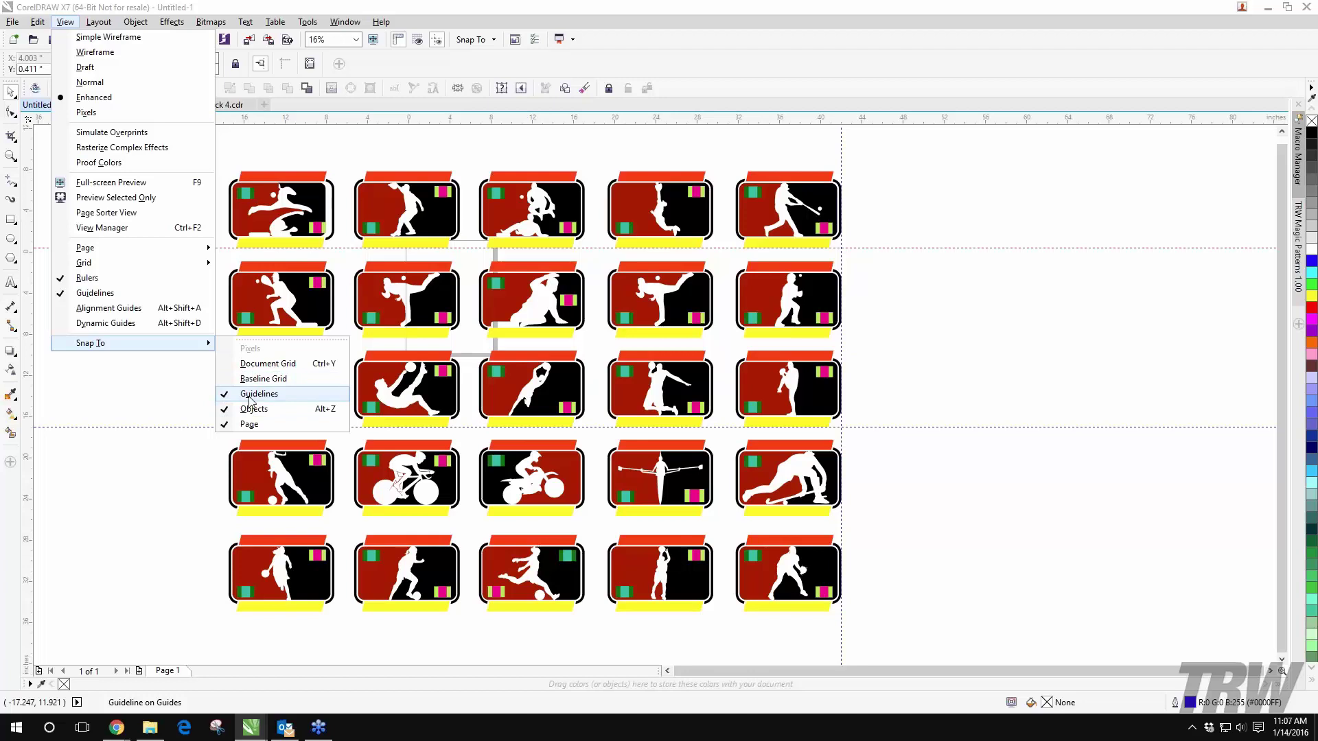
click(1060, 237)
click(171, 151)
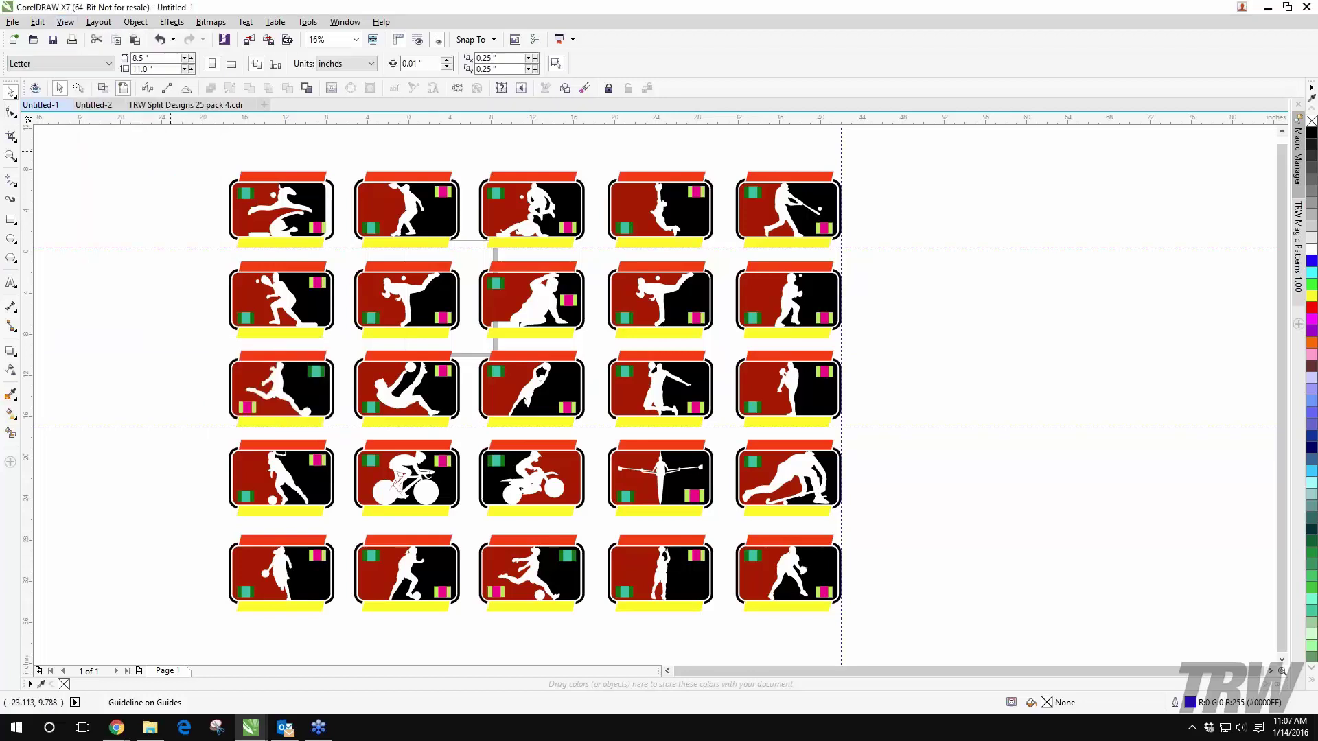
drag(177, 153, 41, 199)
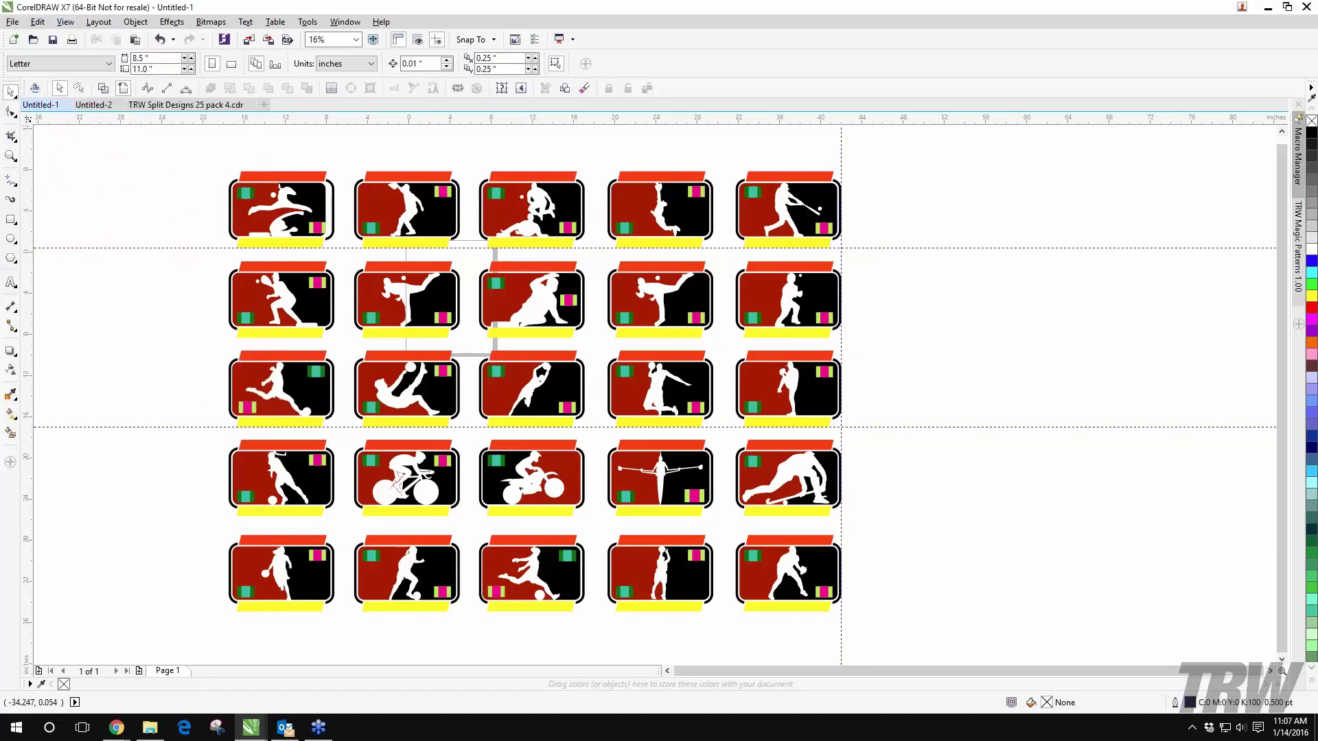
Step: Add the text "TRW" in Arial beside the fourth design row and enlarge it to about 11.1 inches wide
click(11, 282)
click(90, 481)
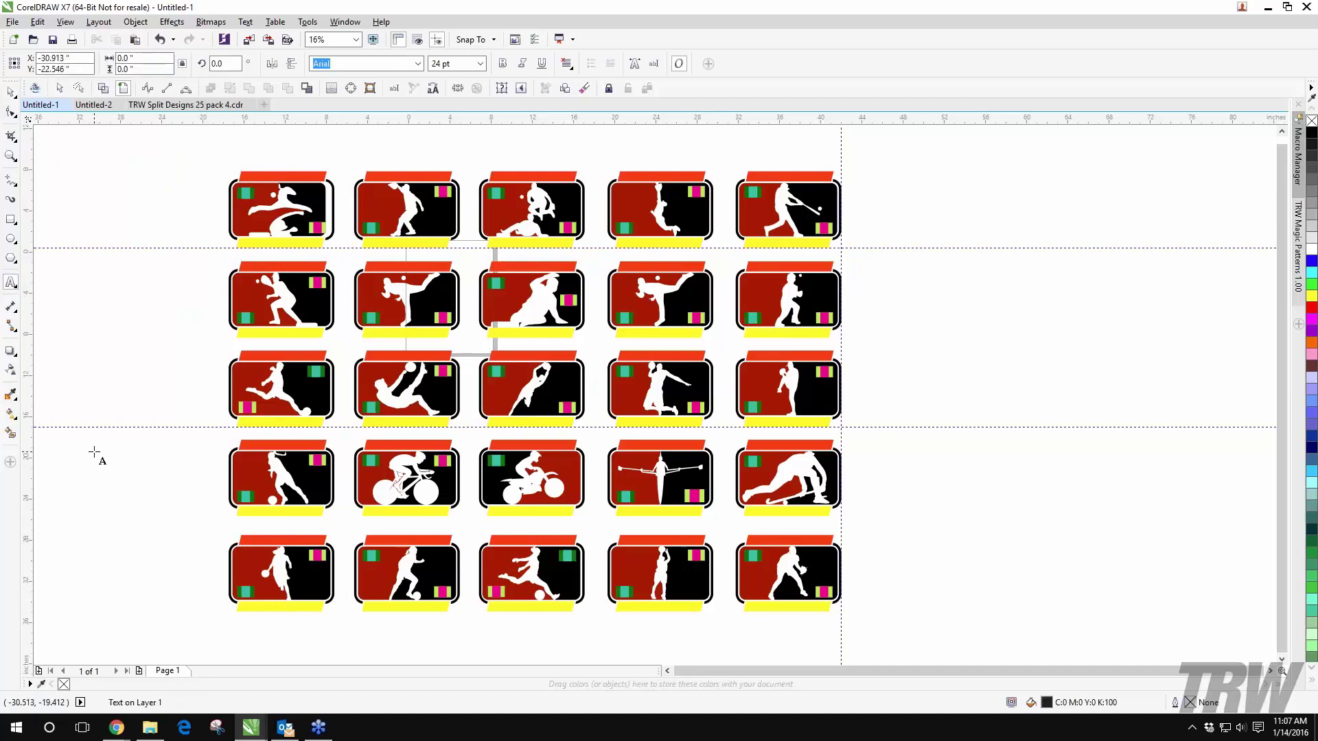
text(TRW)
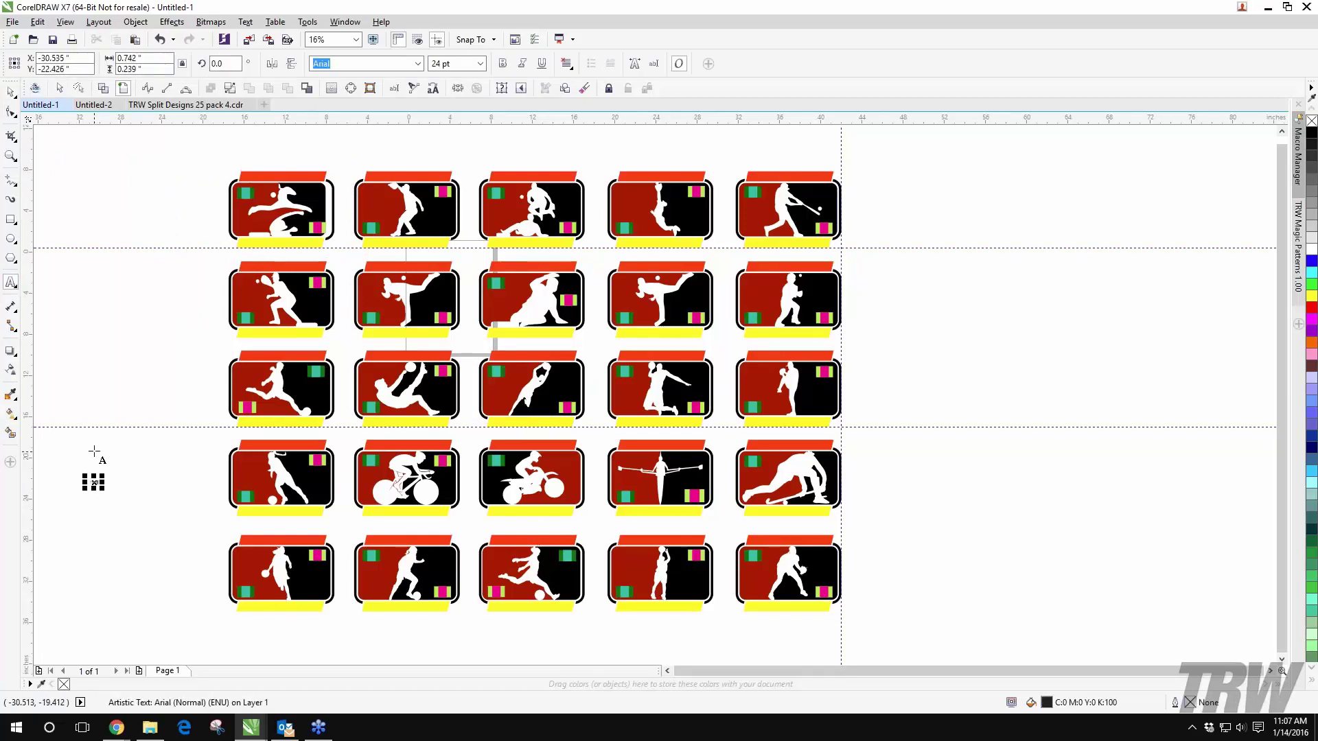
drag(104, 474, 209, 441)
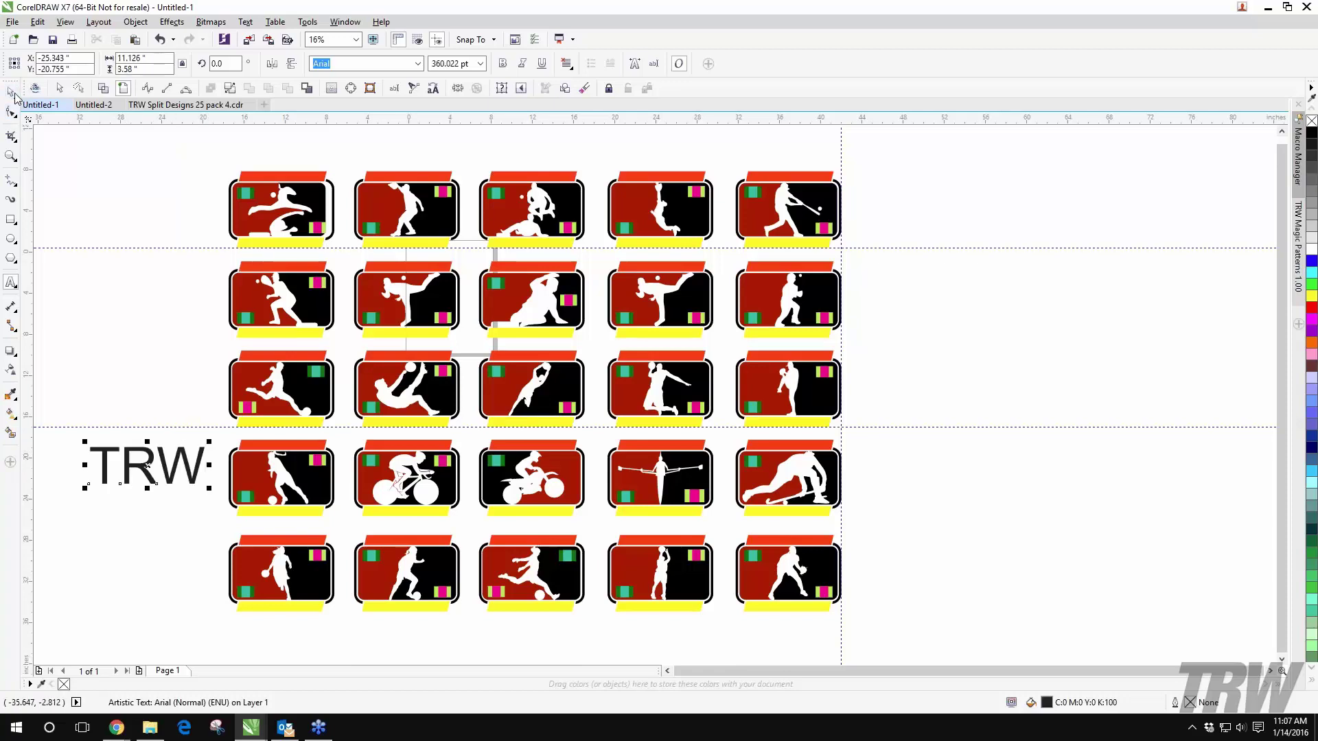
Step: Duplicate the TRW text just below the original and change the copy's wording to "ROCKS"
key(ctrl+space)
drag(134, 464, 128, 520)
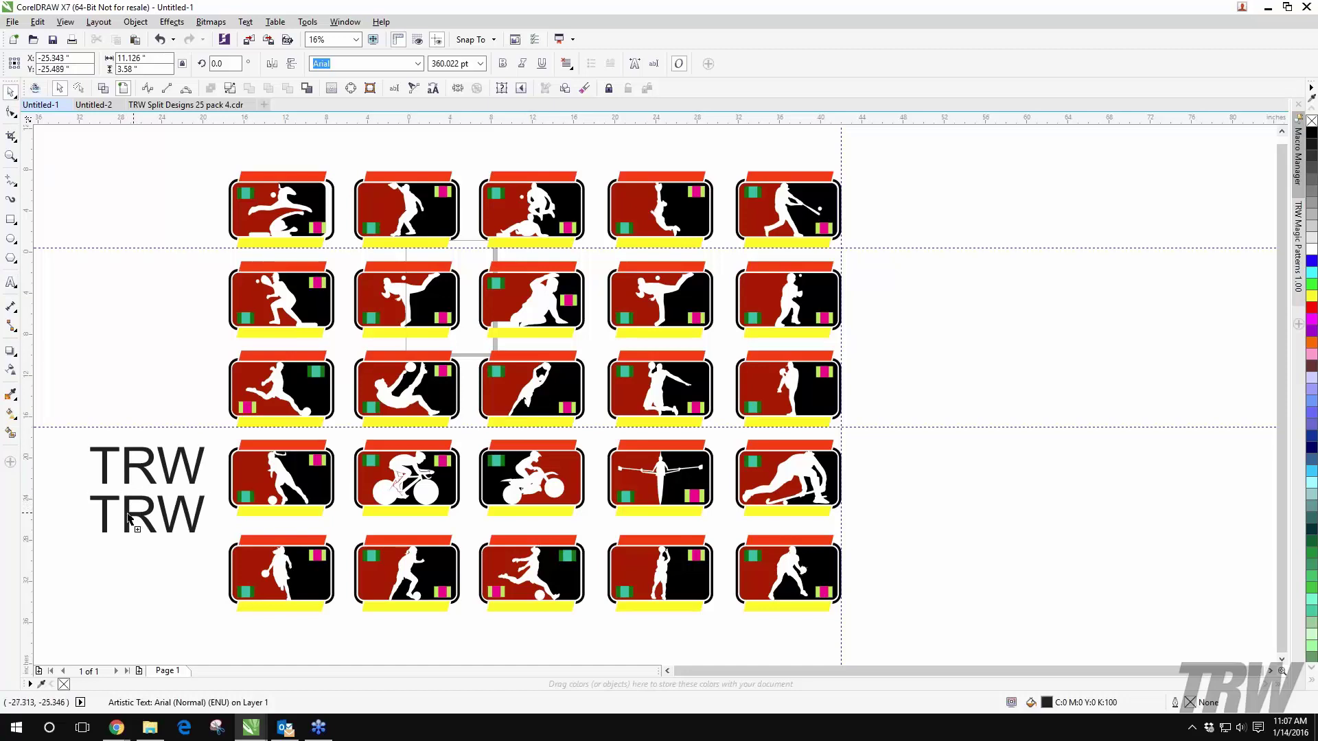
drag(129, 520, 122, 518)
double_click(122, 518)
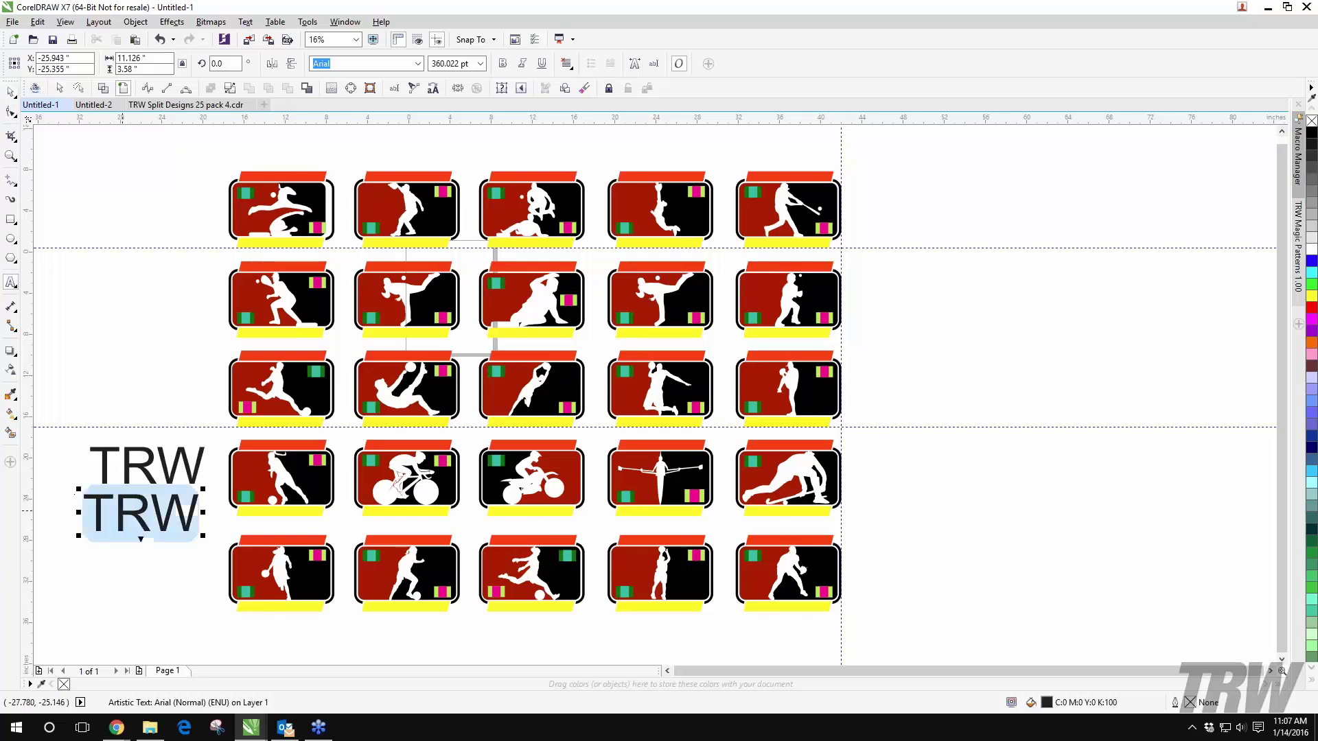
text(ROCKS)
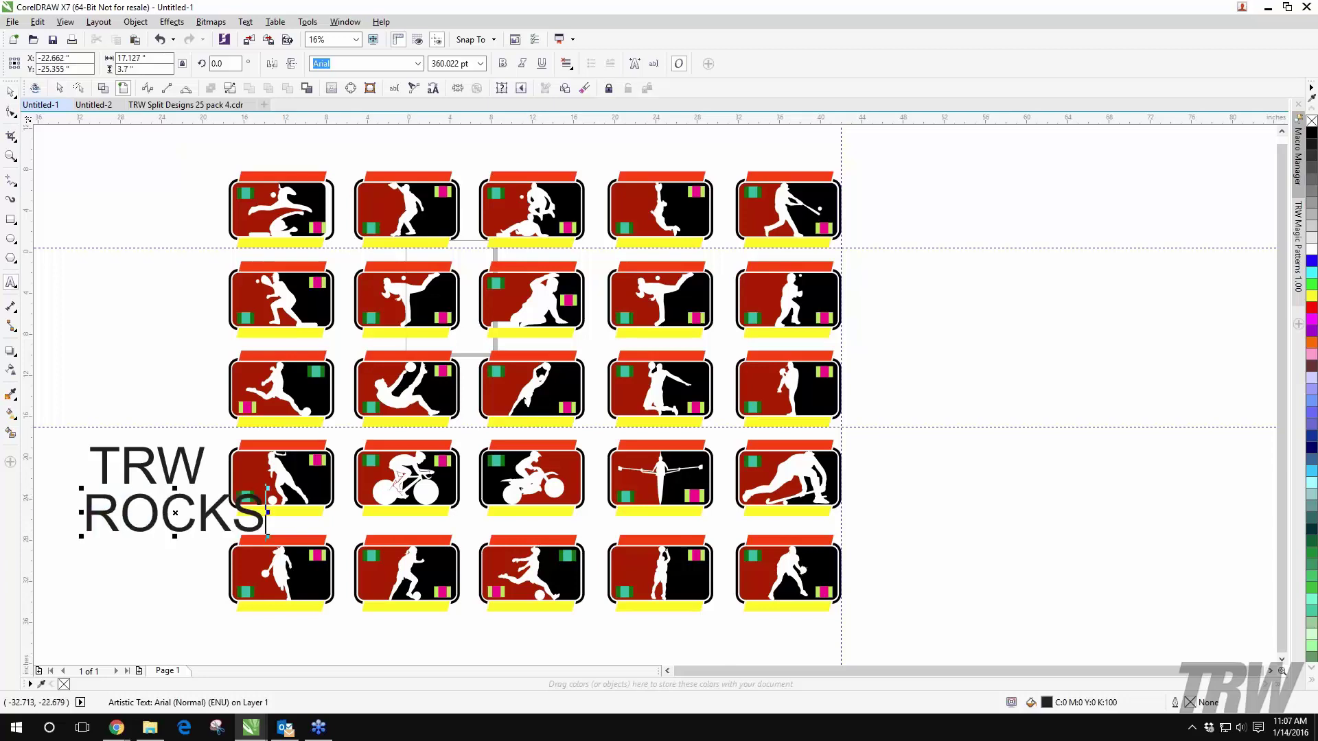
click(13, 89)
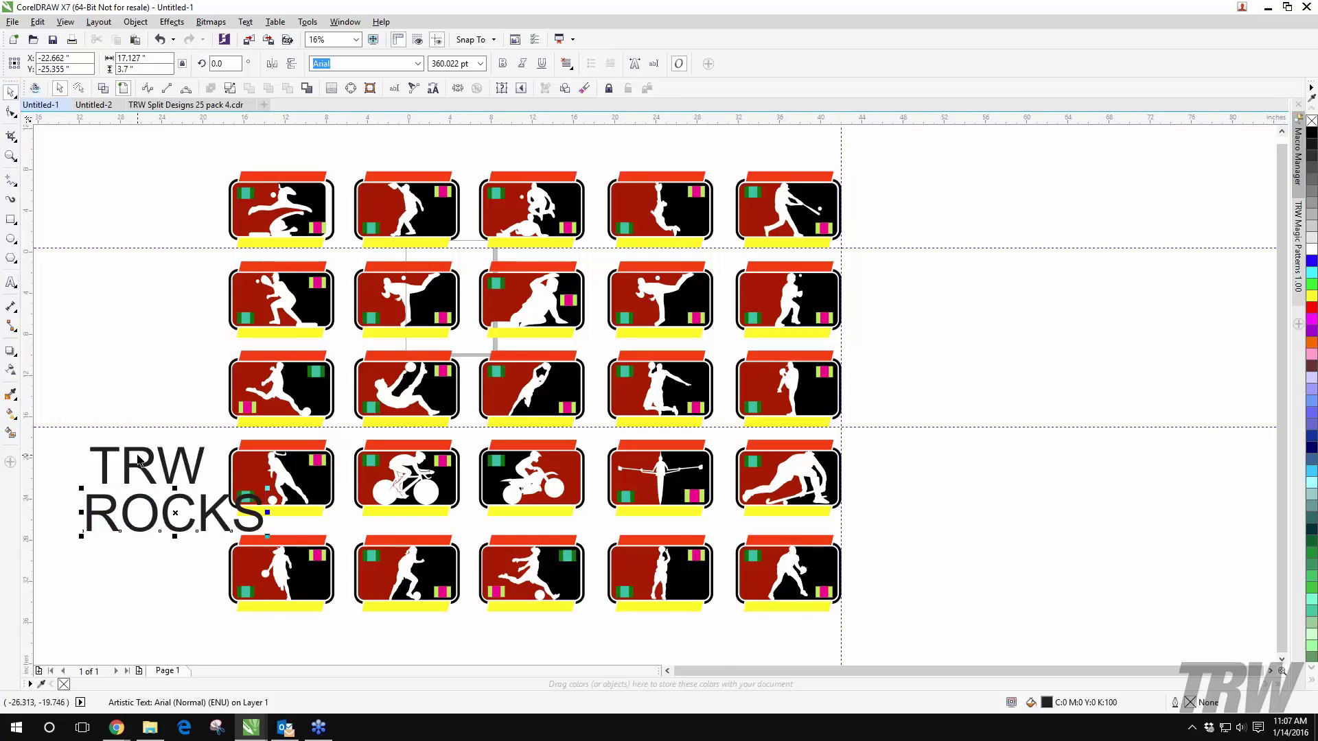
Step: Move both texts beyond the vertical guideline and line them up as "TRW ROCKS" on the lower horizontal guideline
drag(140, 454, 928, 379)
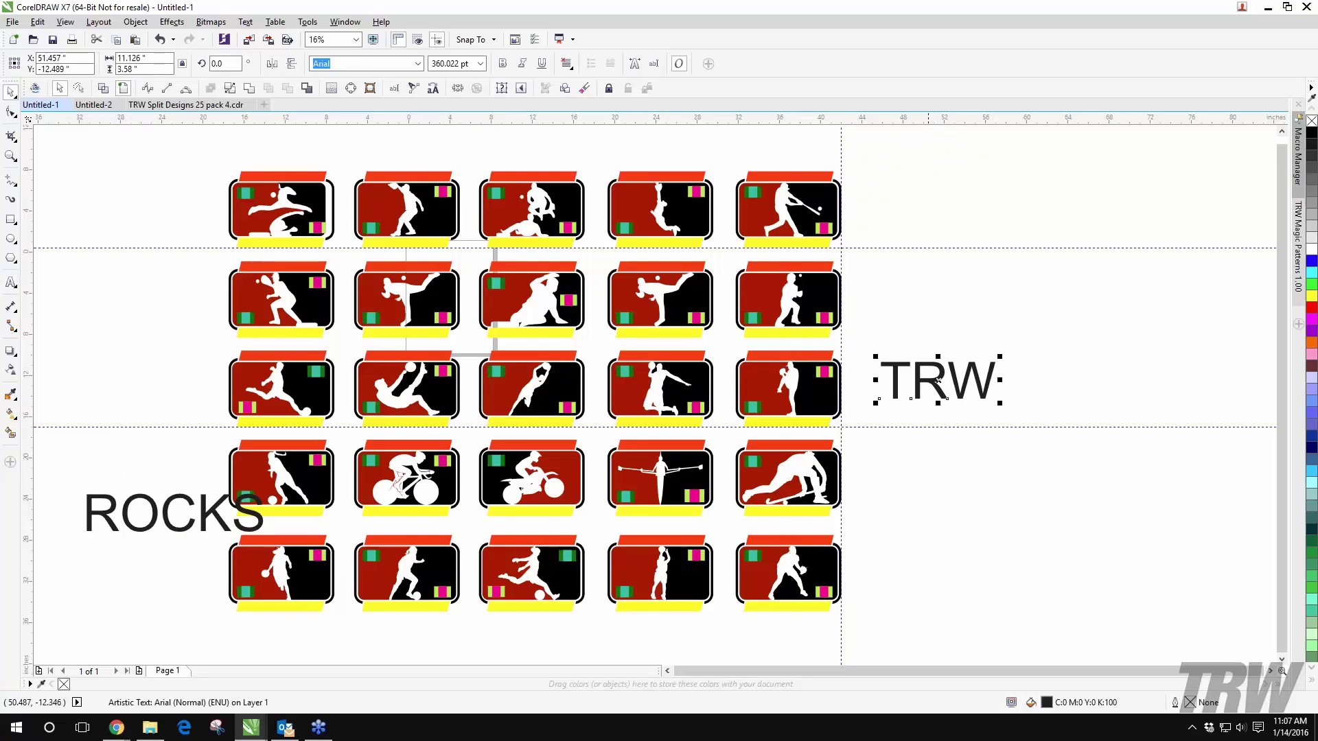
click(181, 534)
drag(181, 534, 1124, 467)
click(938, 384)
drag(938, 383, 917, 410)
drag(1030, 460, 991, 414)
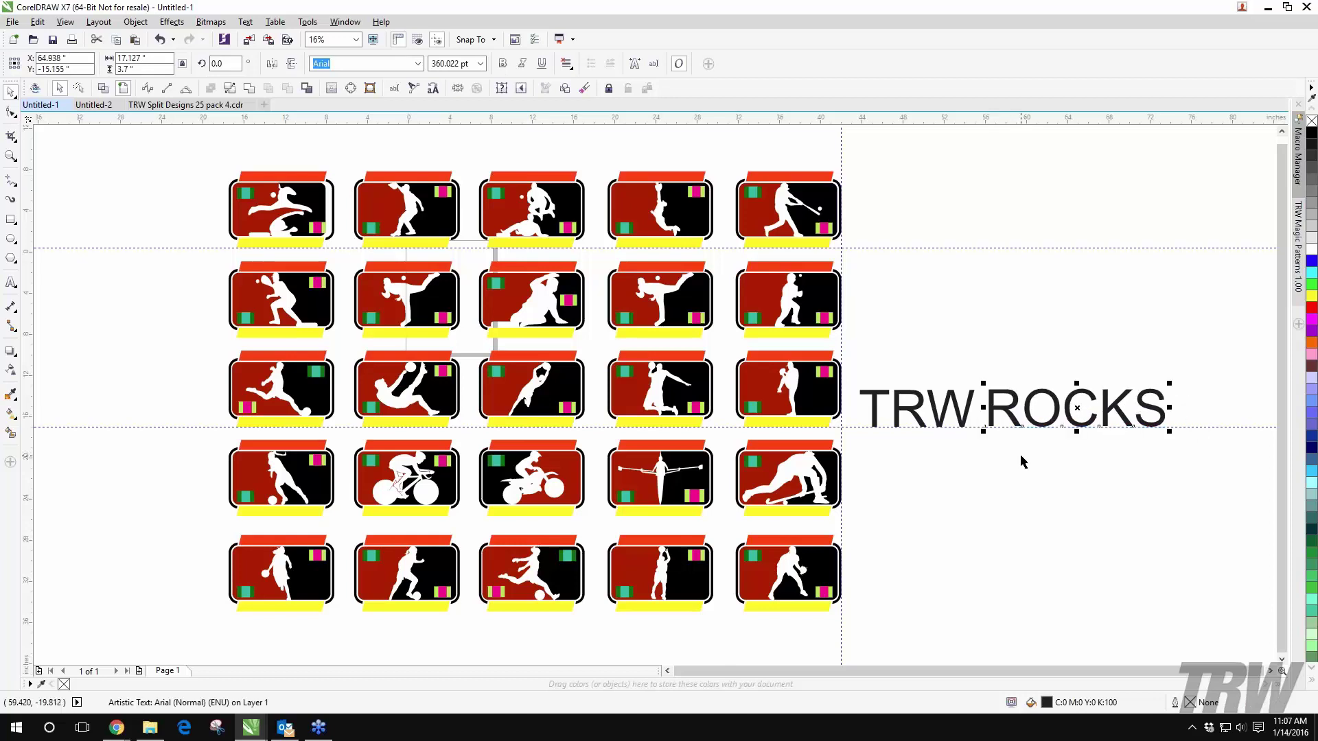
click(1170, 446)
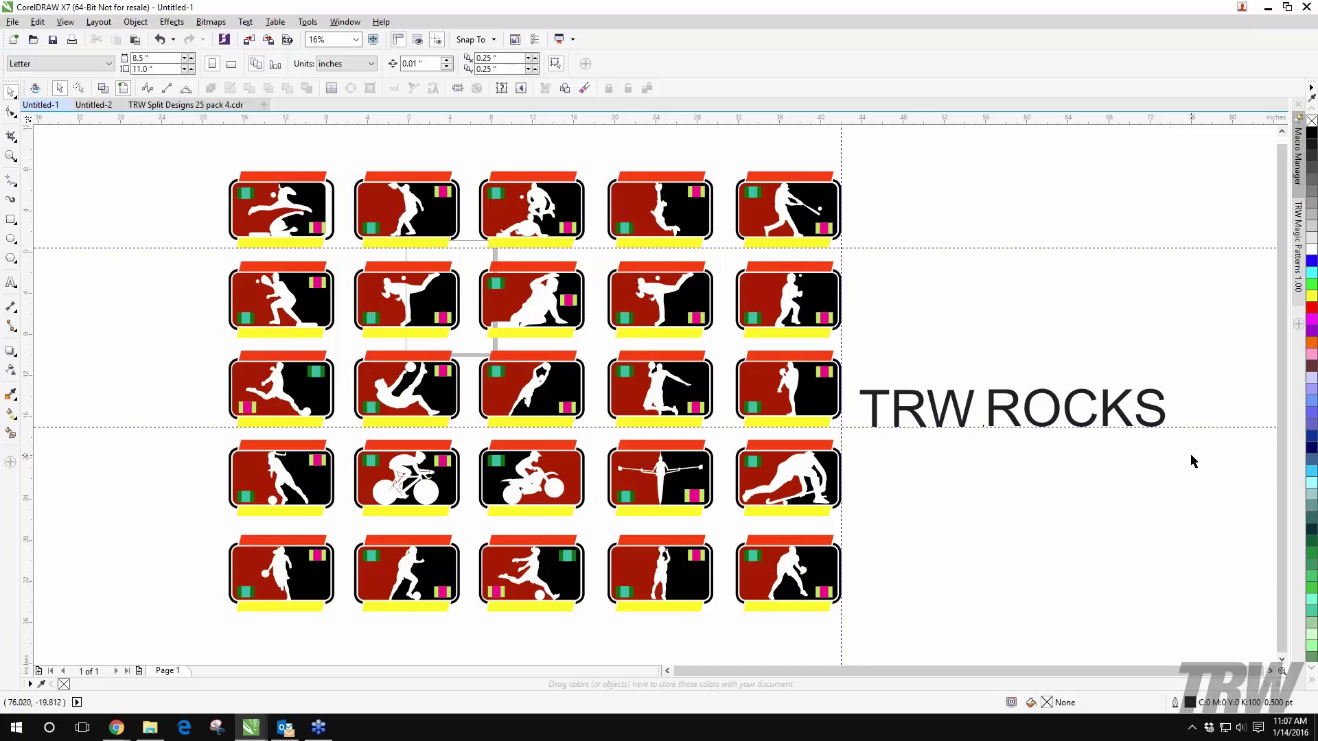
Step: Delete all the guidelines from the drawing
drag(853, 364, 1177, 458)
click(881, 476)
click(870, 427)
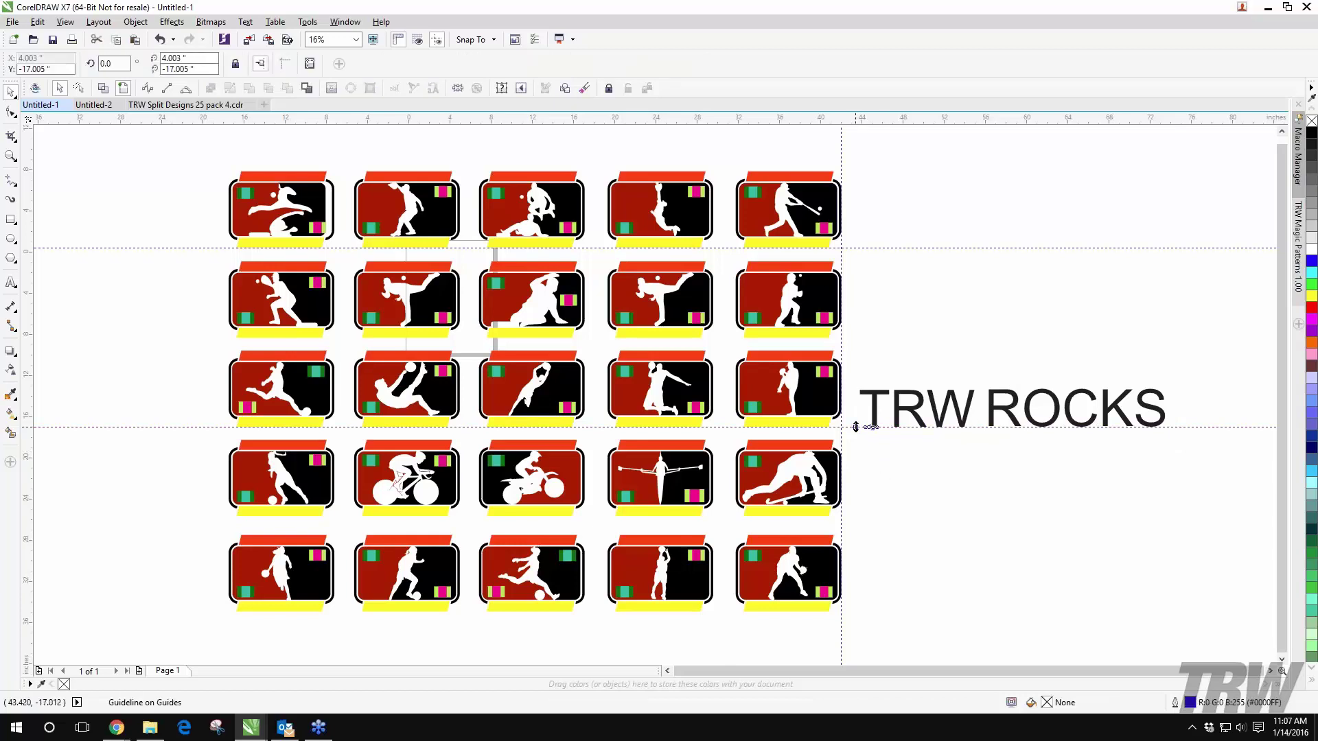
drag(855, 427, 868, 248)
key(Delete)
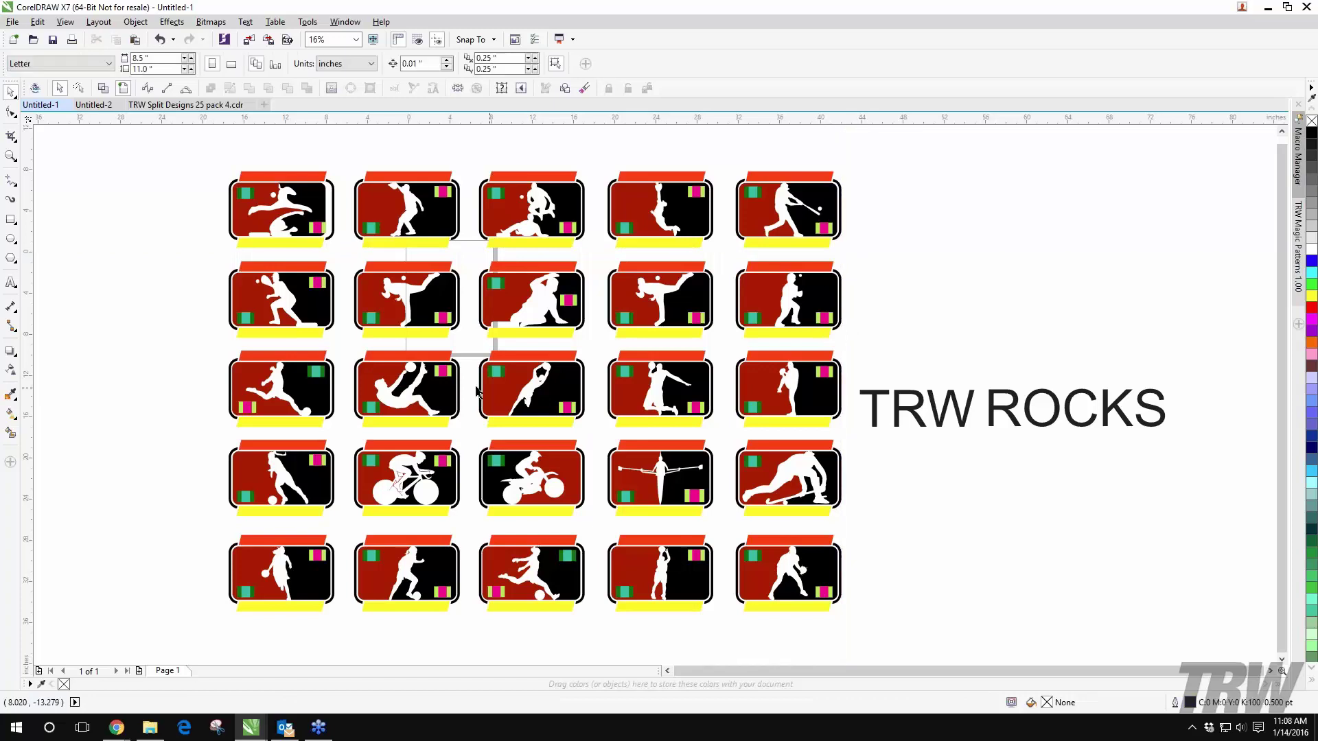
Step: Turn off snapping to guidelines and hide the rulers
scroll(182, 200, down, 1)
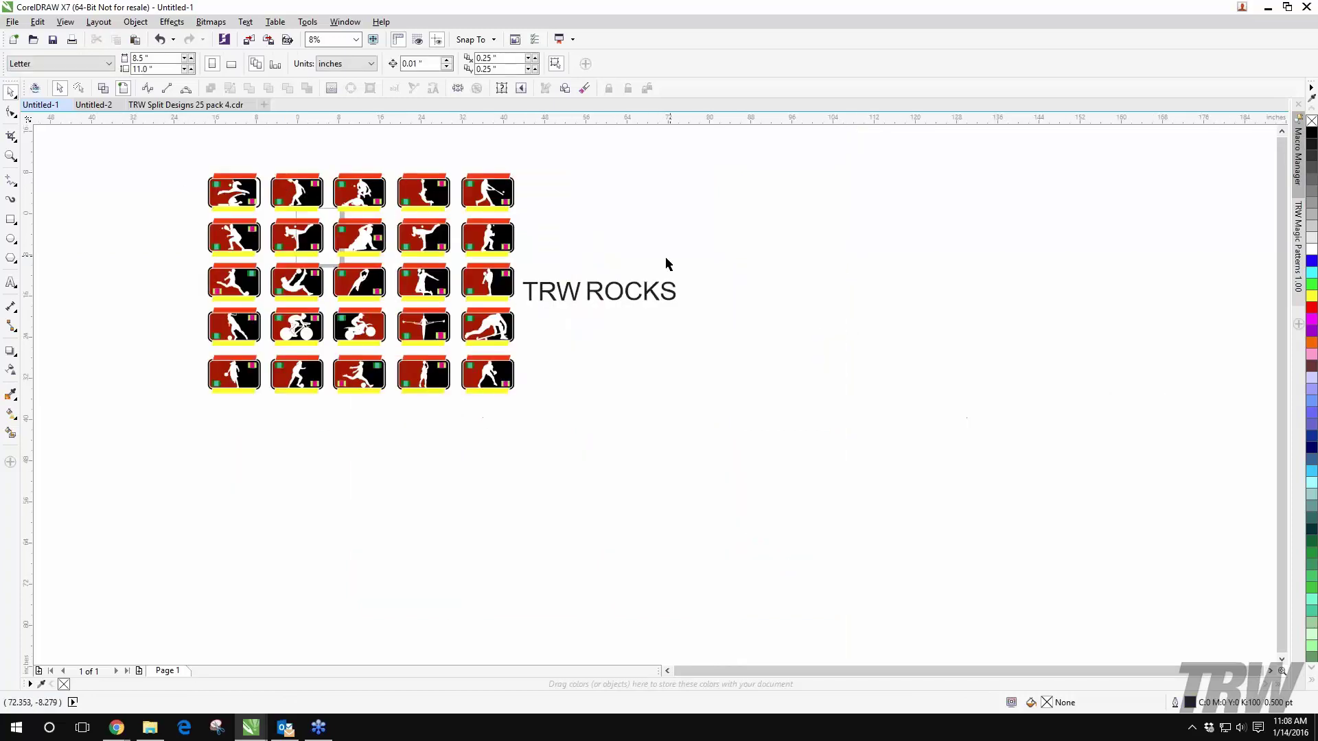
click(66, 21)
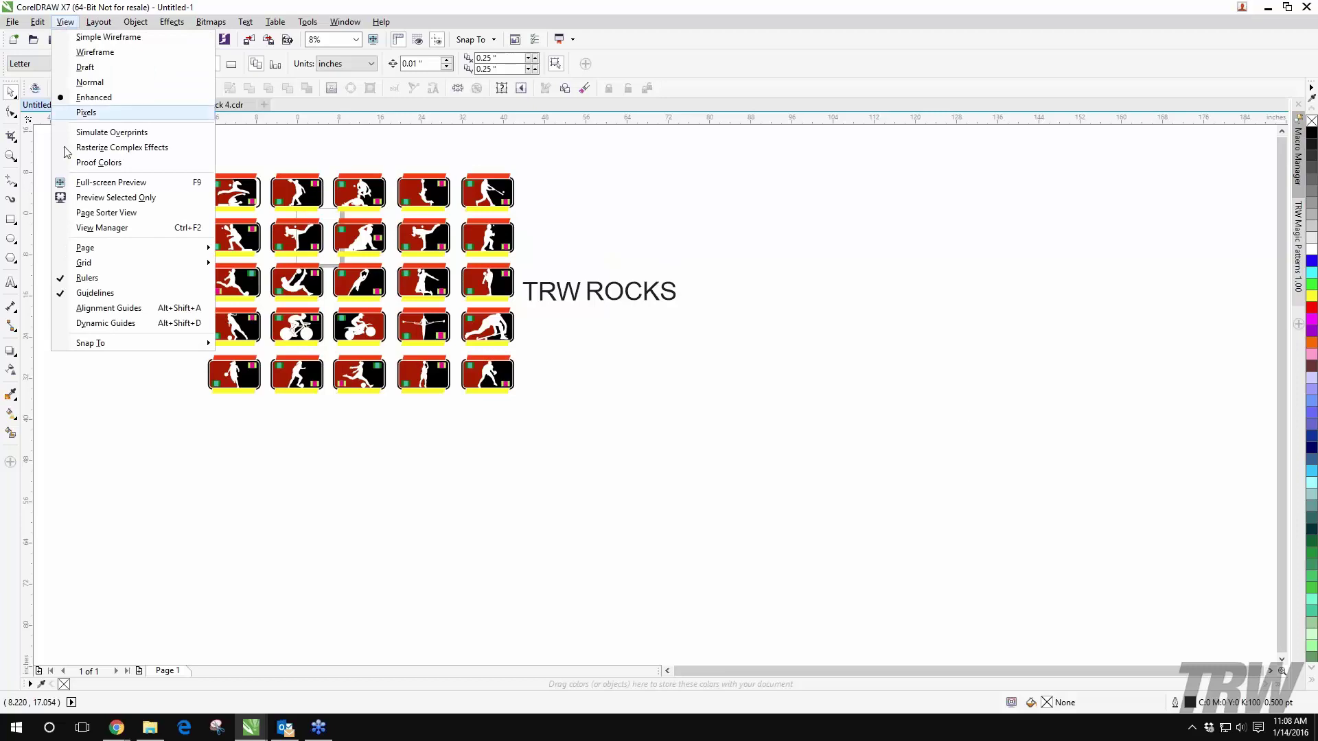
mouse_move(107, 346)
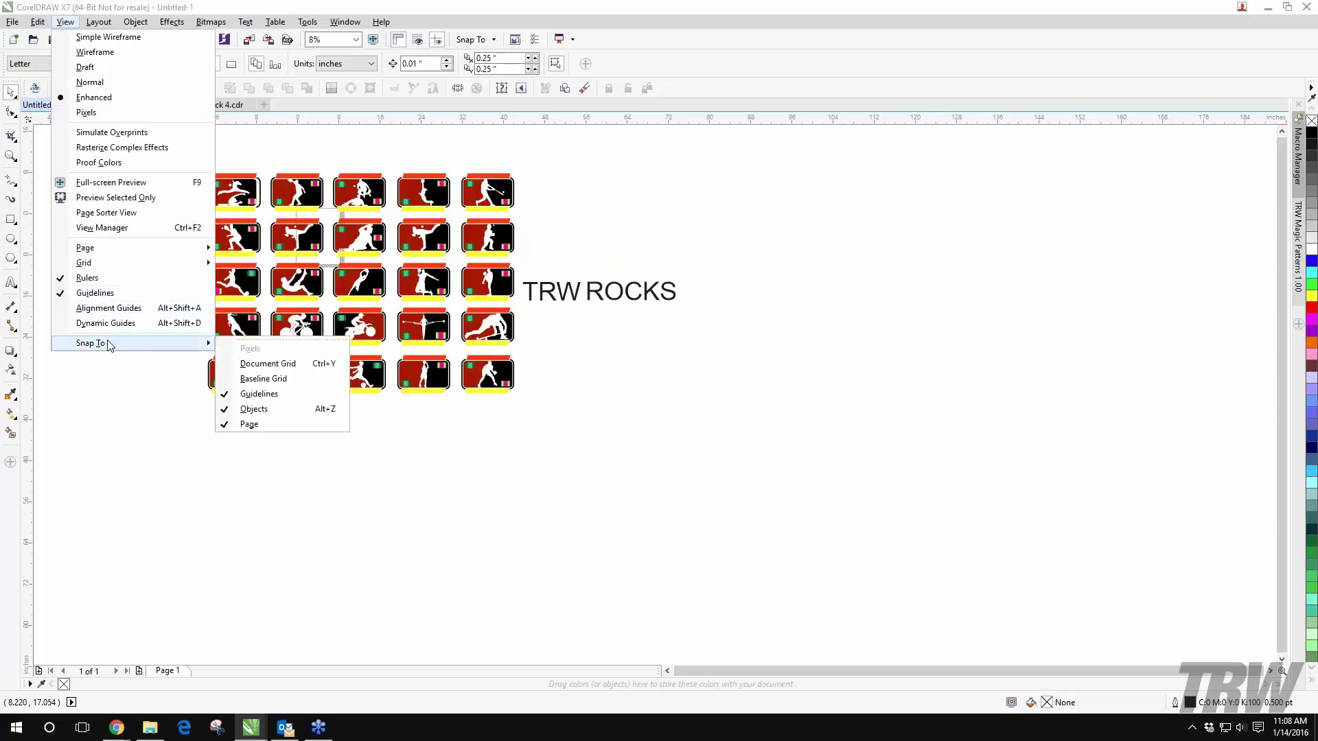
click(293, 394)
click(65, 22)
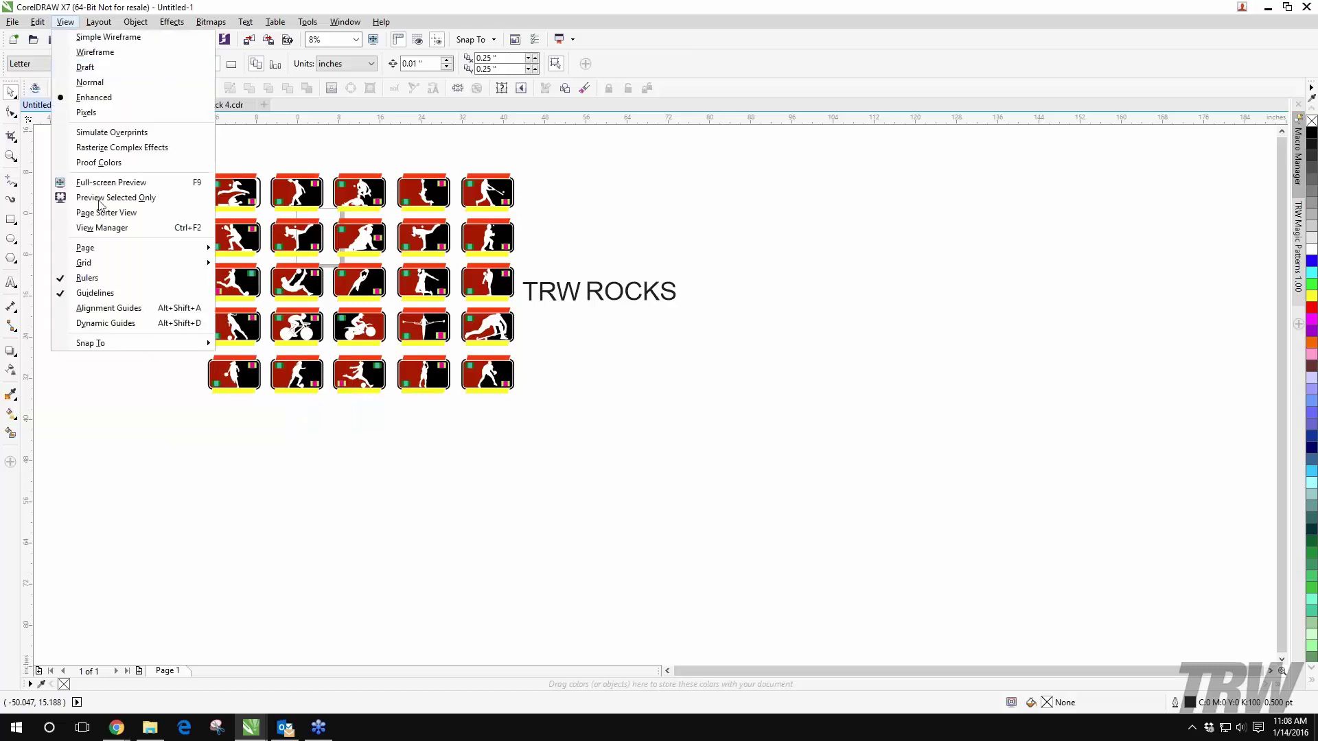
click(106, 280)
scroll(514, 275, down, 1)
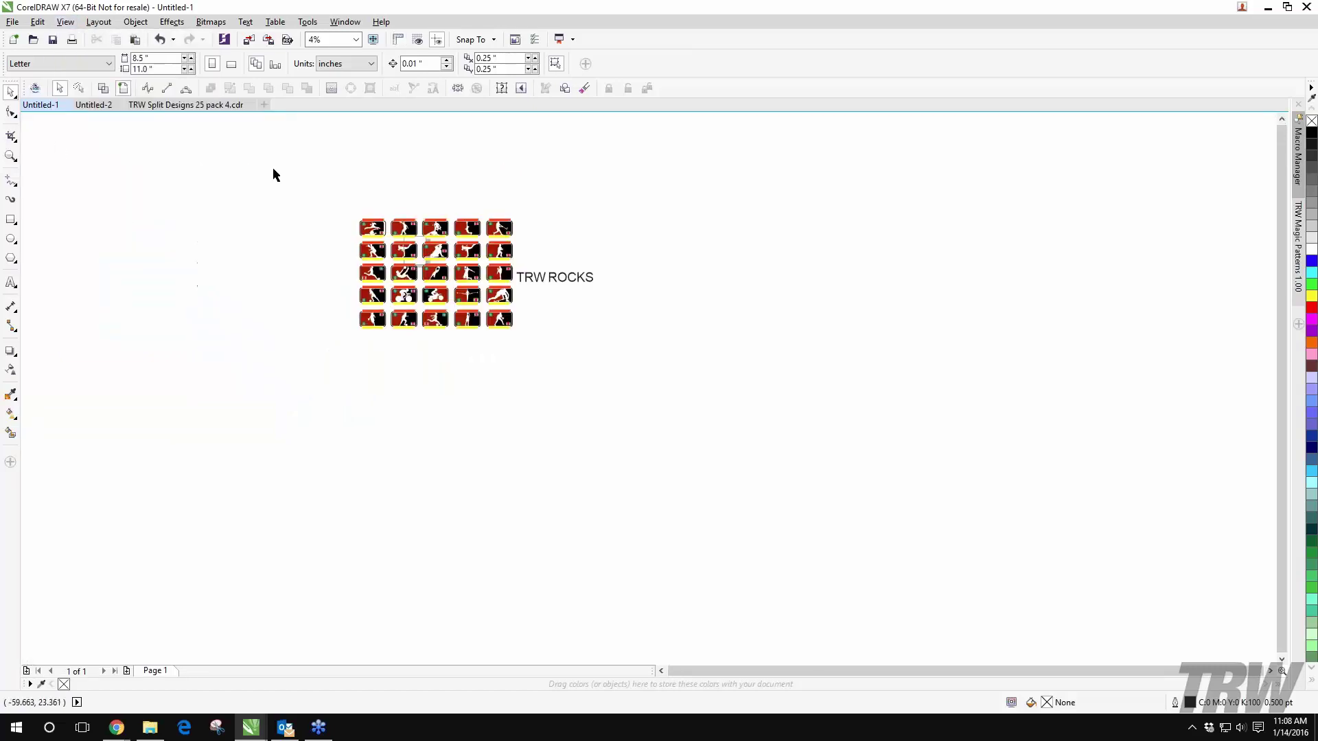
scroll(367, 232, up, 1)
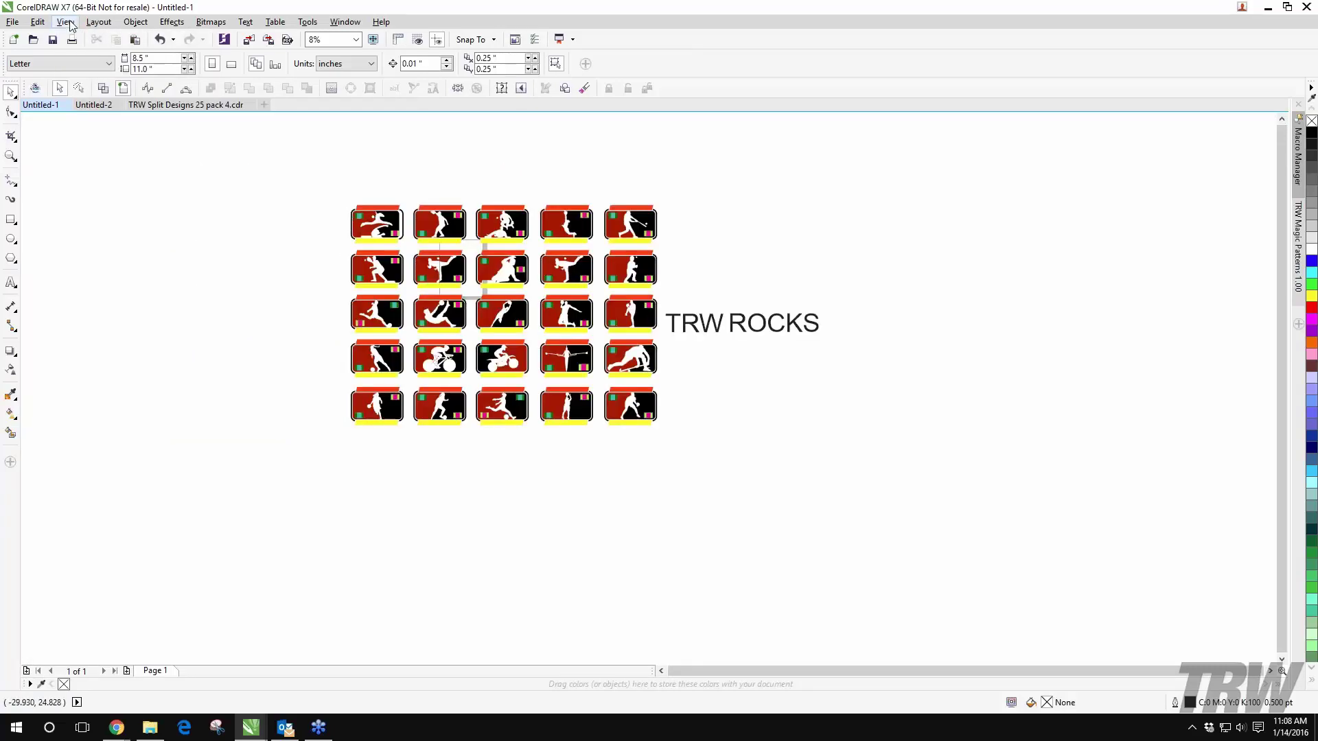
Step: Move the whole grid of sports designs off the page to just beyond the end of the "TRW ROCKS" text
click(96, 22)
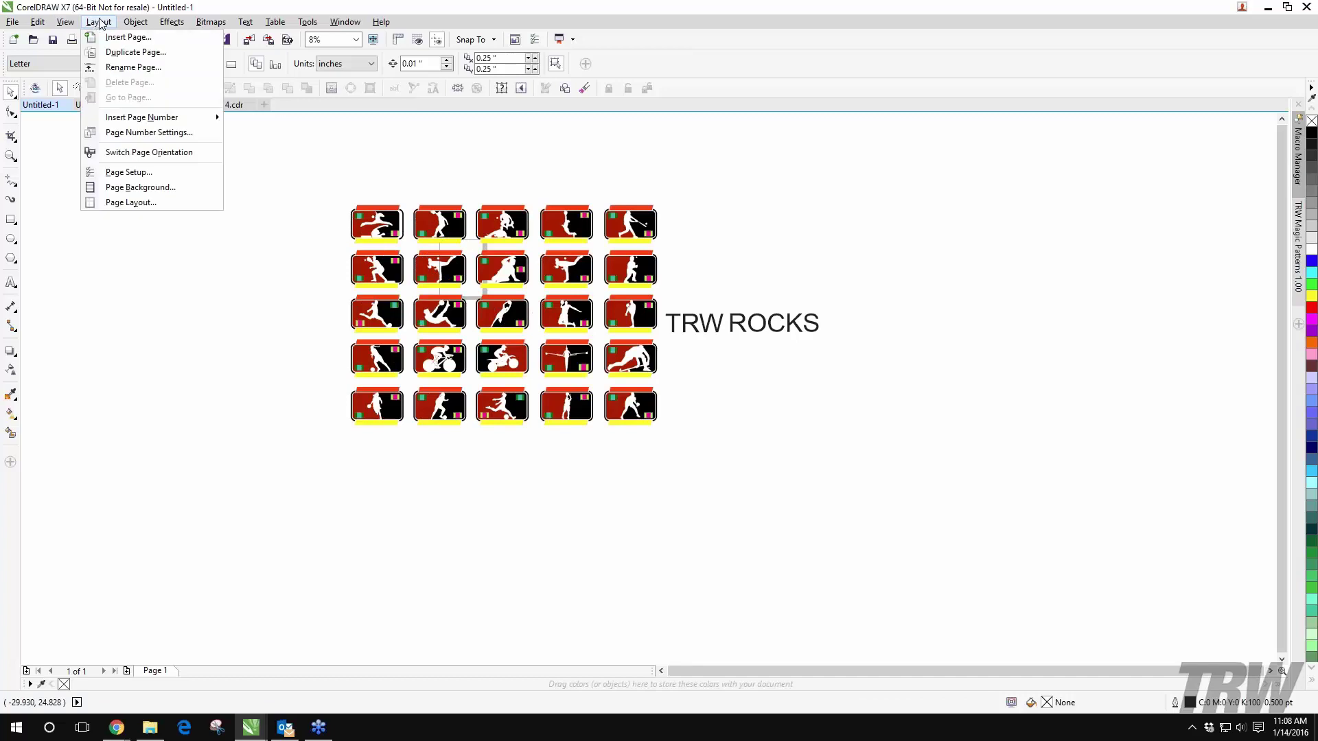
key(Escape)
drag(282, 155, 672, 508)
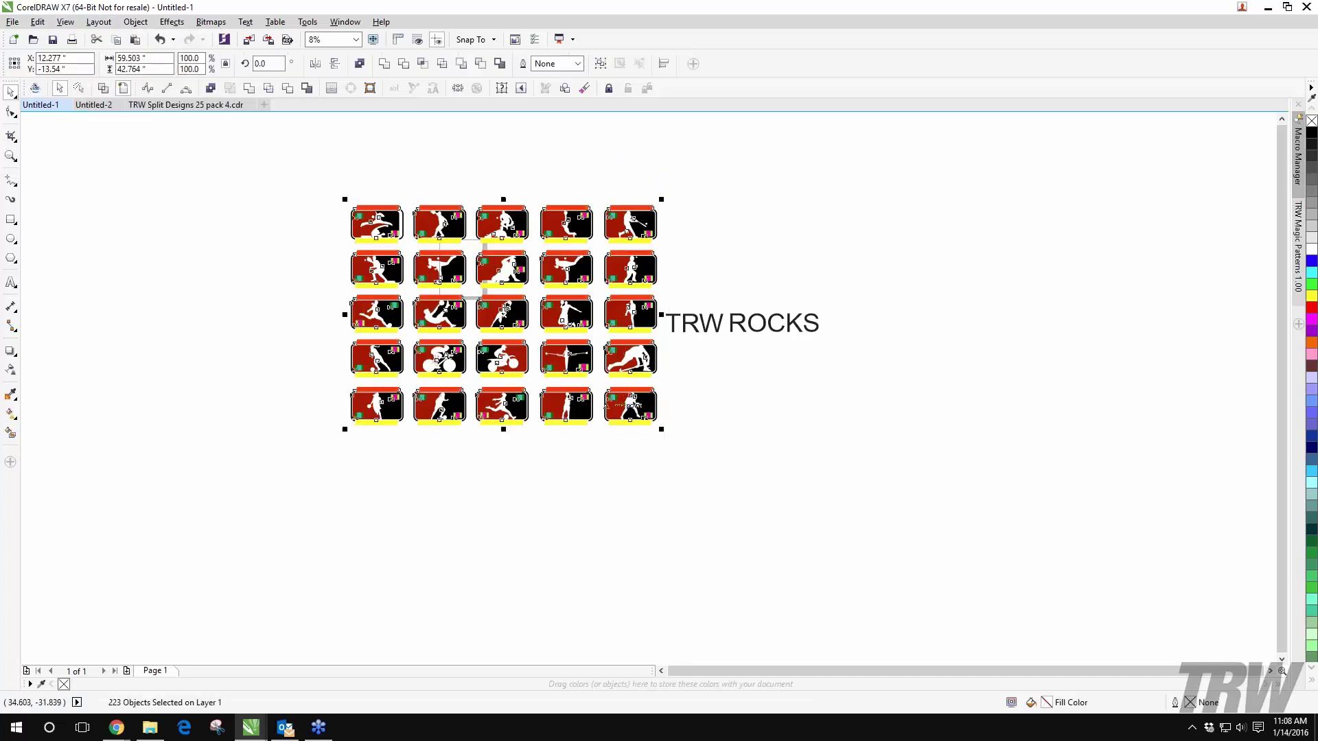
drag(541, 376, 1014, 409)
click(99, 22)
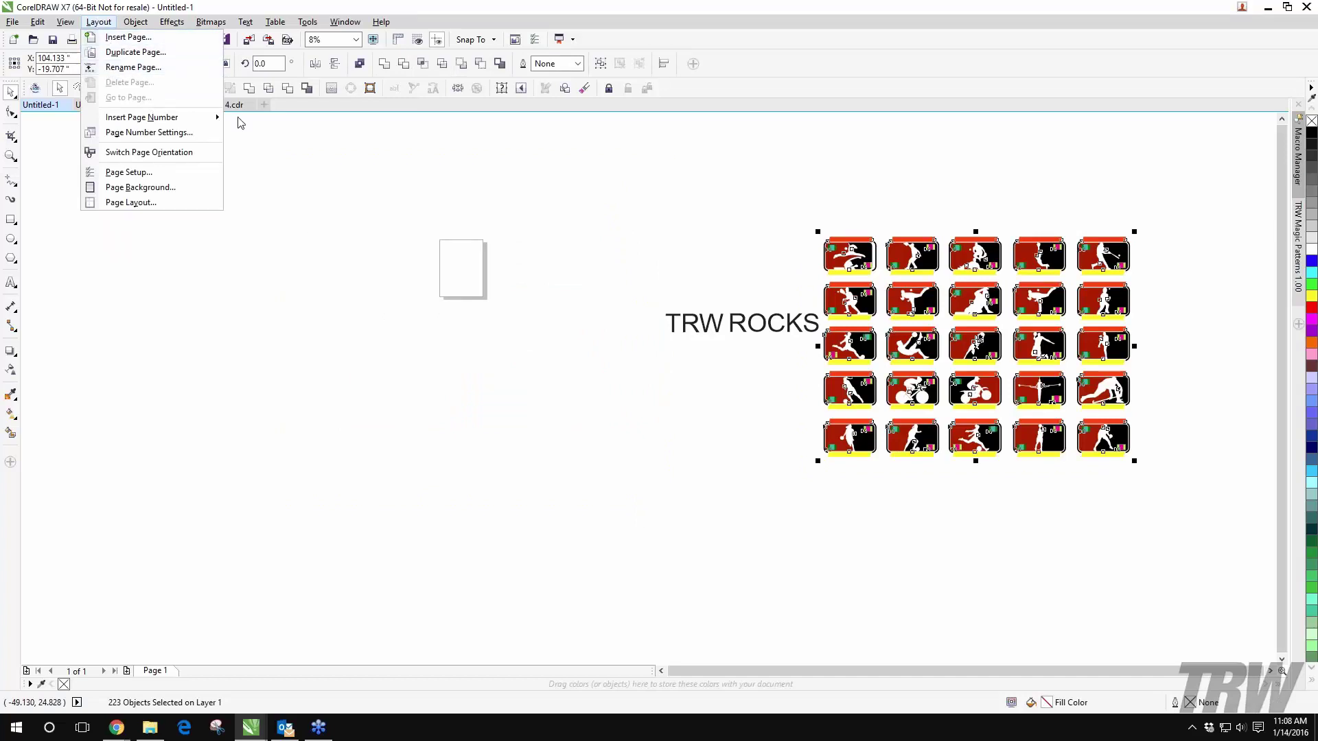
click(278, 183)
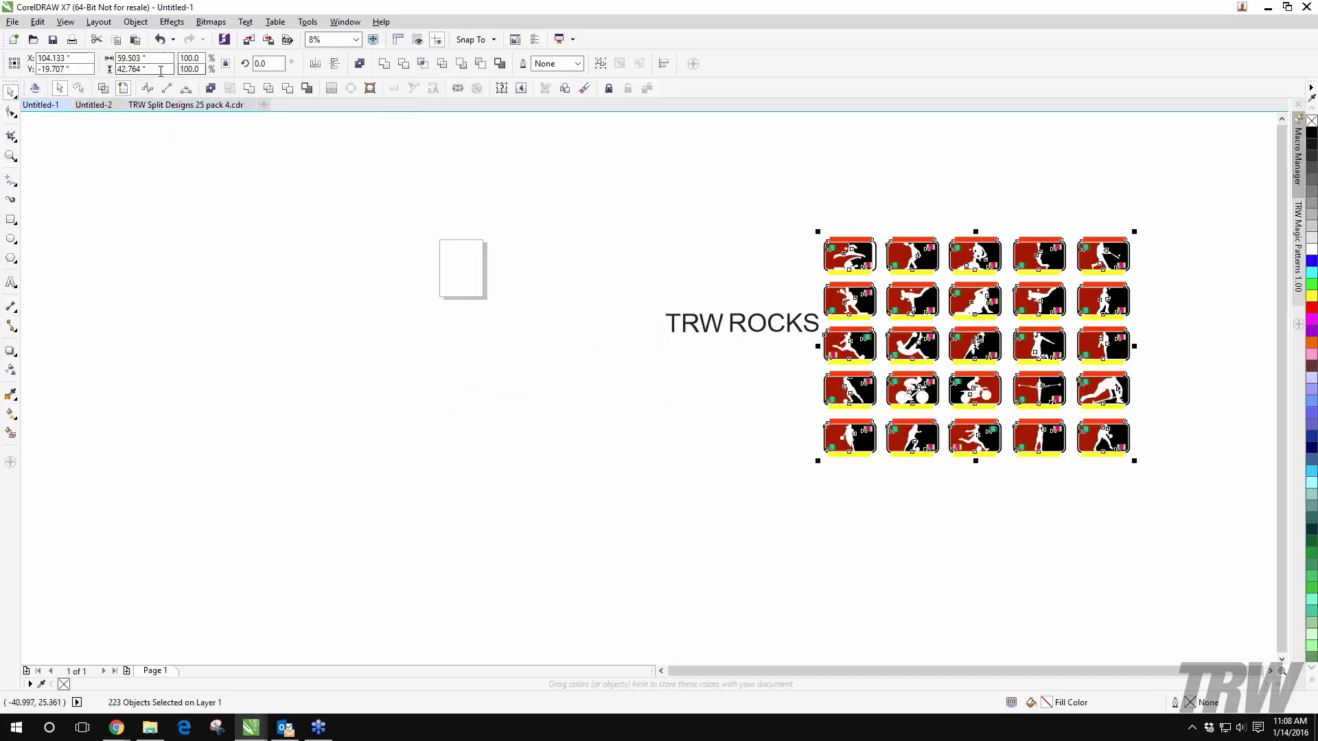
click(98, 21)
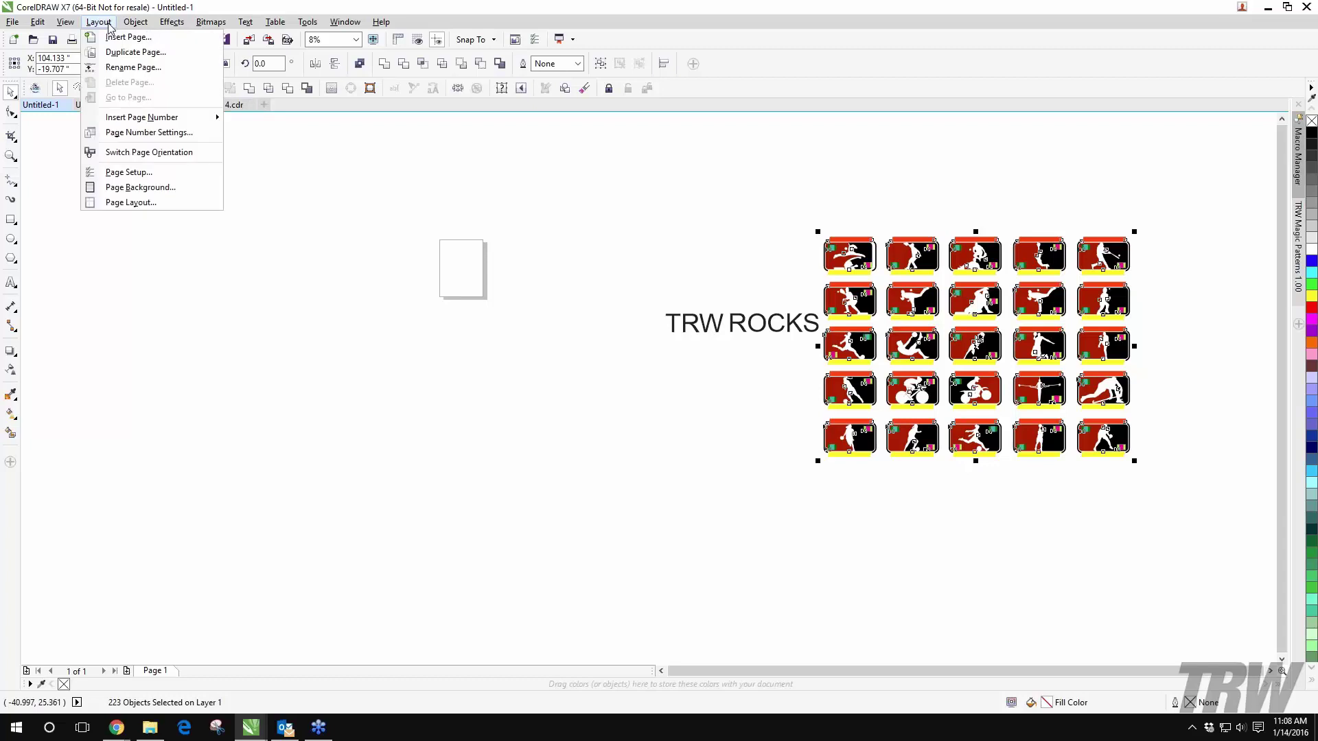
click(135, 189)
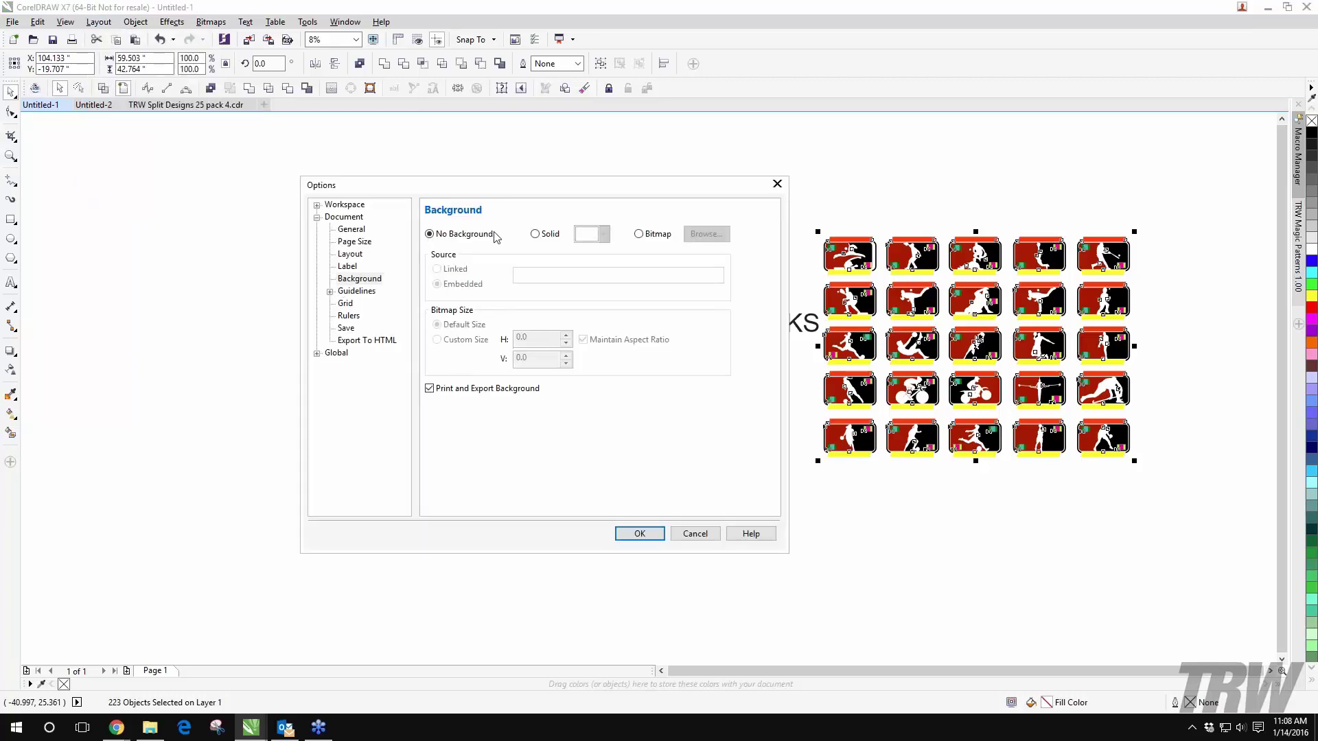
drag(450, 192, 315, 155)
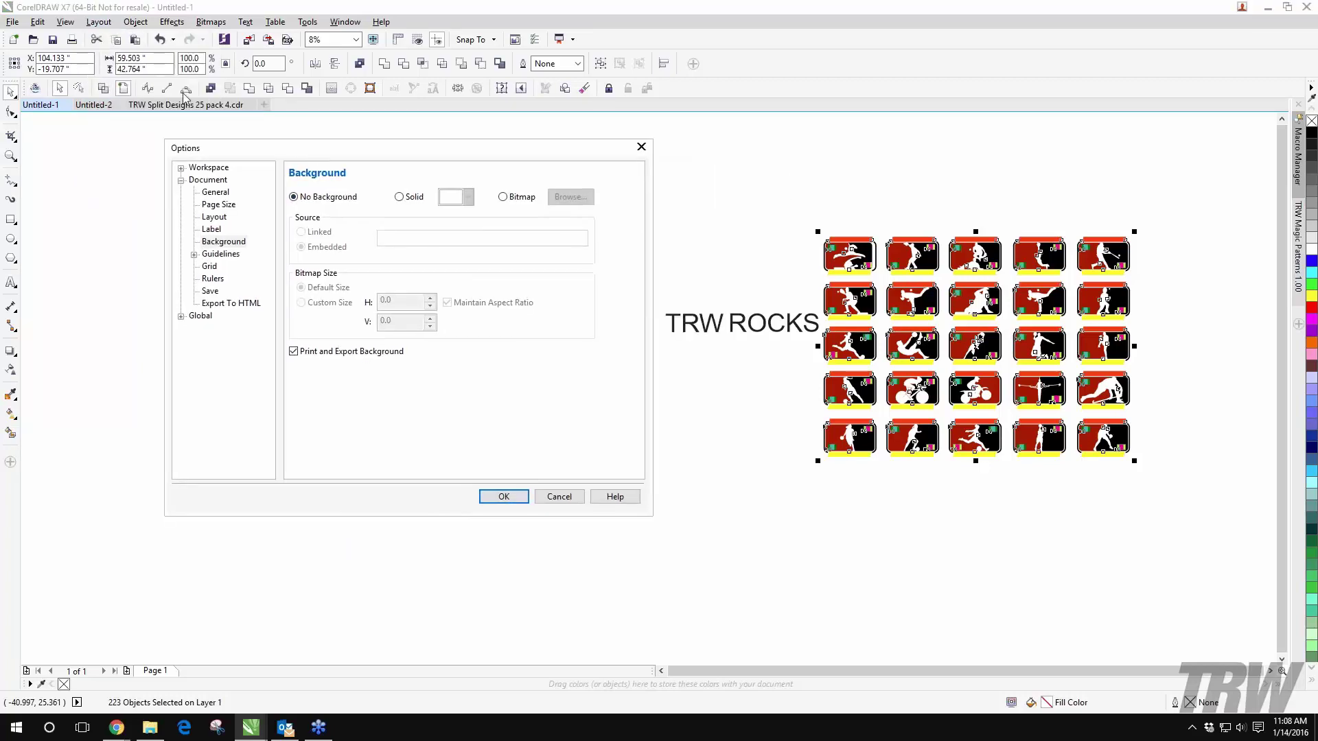
click(560, 496)
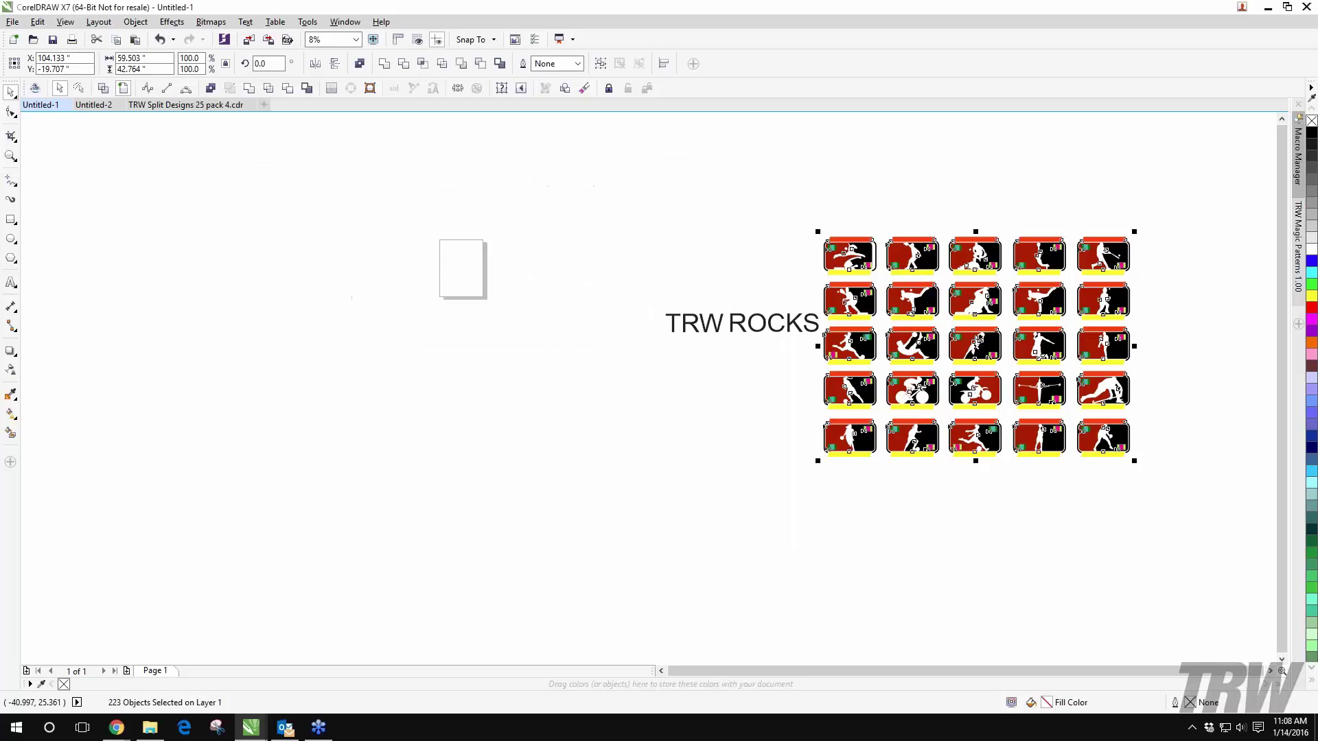
Step: Give the page a solid cyan background
click(65, 22)
mouse_move(95, 23)
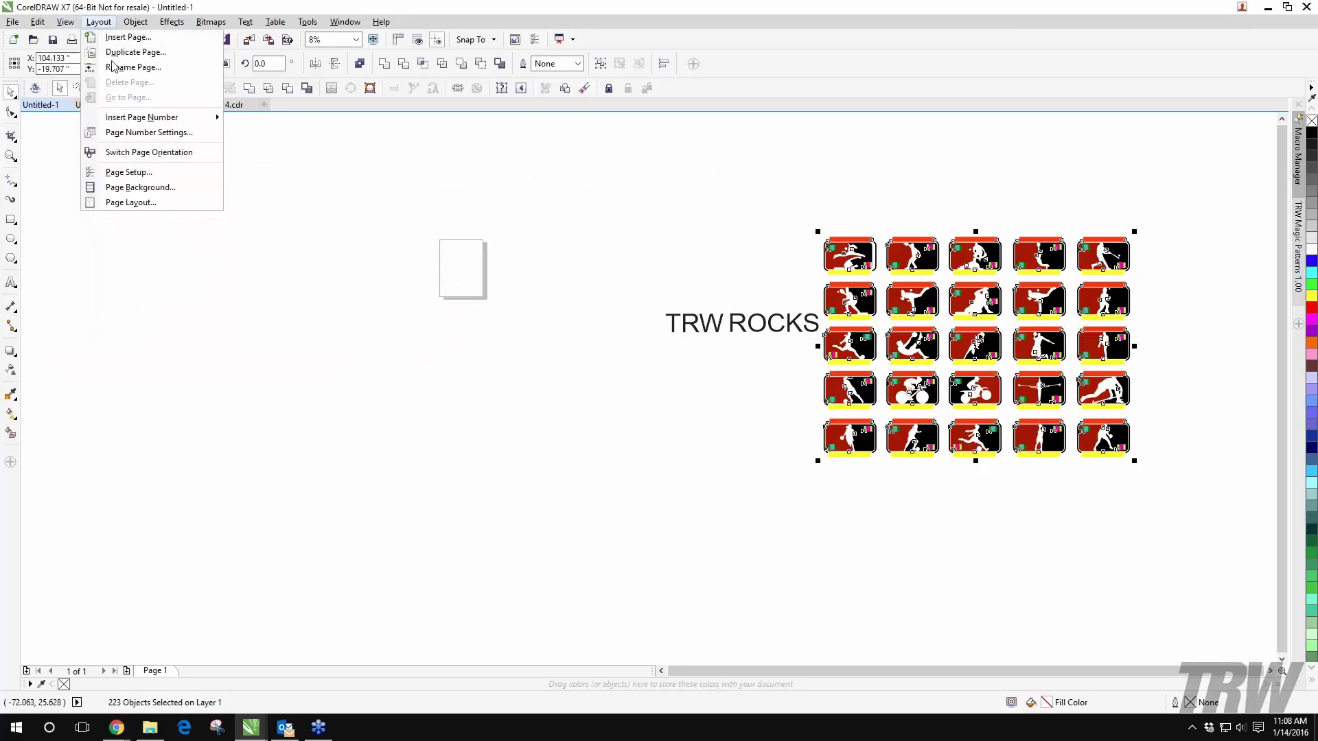
click(139, 189)
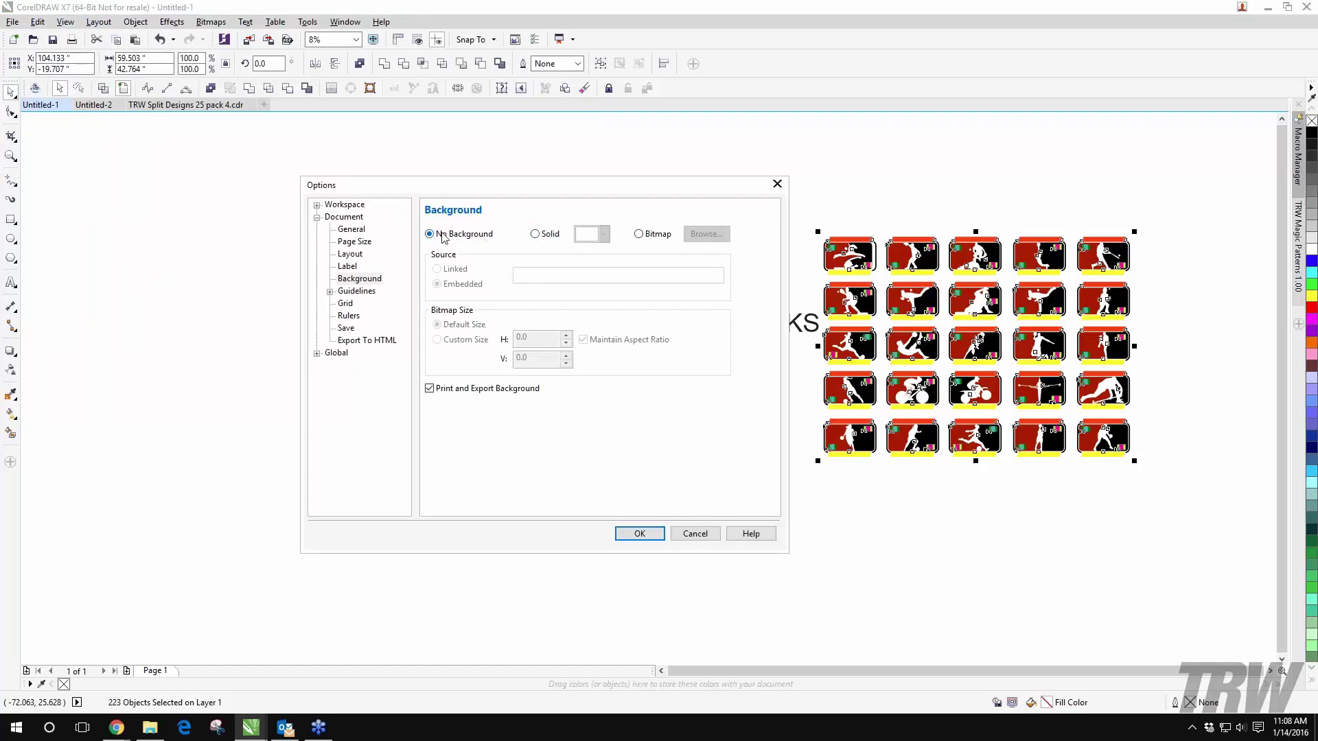
click(535, 234)
click(603, 234)
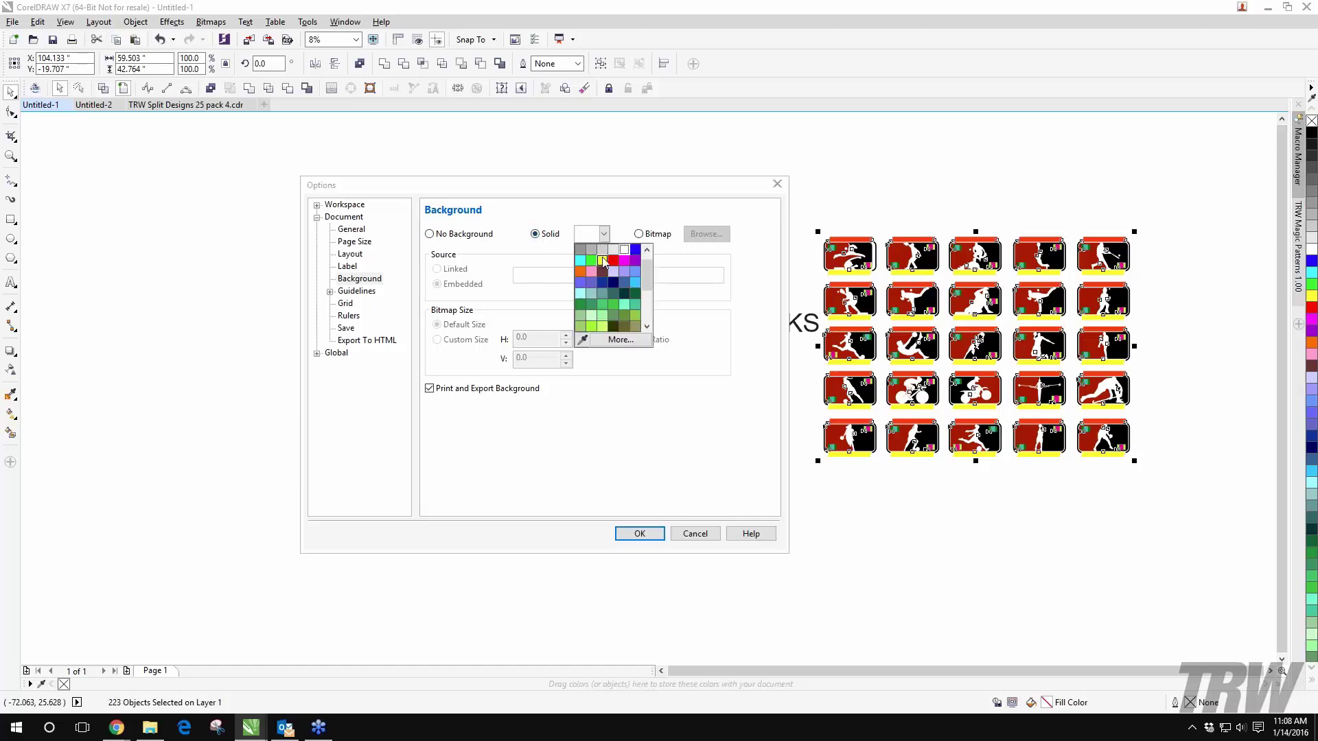
mouse_move(647, 275)
mouse_down()
mouse_move(648, 306)
mouse_move(647, 272)
mouse_up()
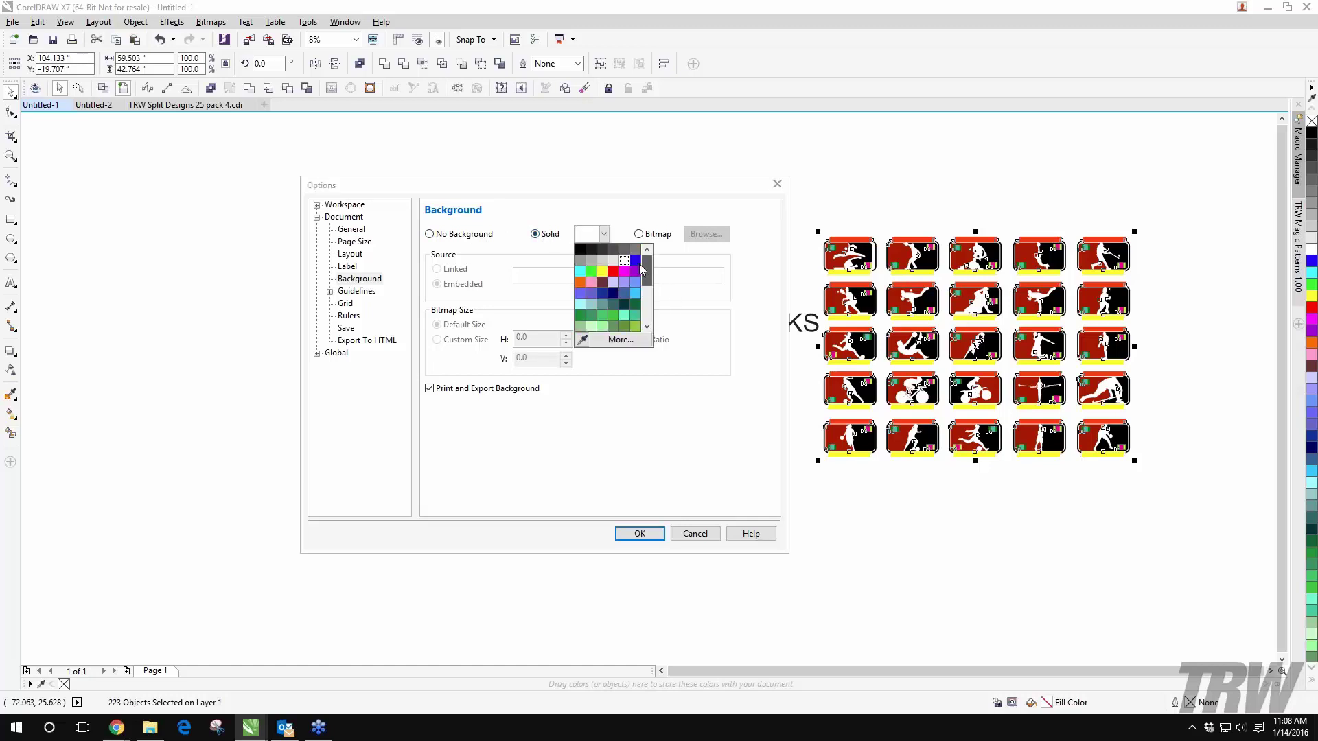
click(581, 272)
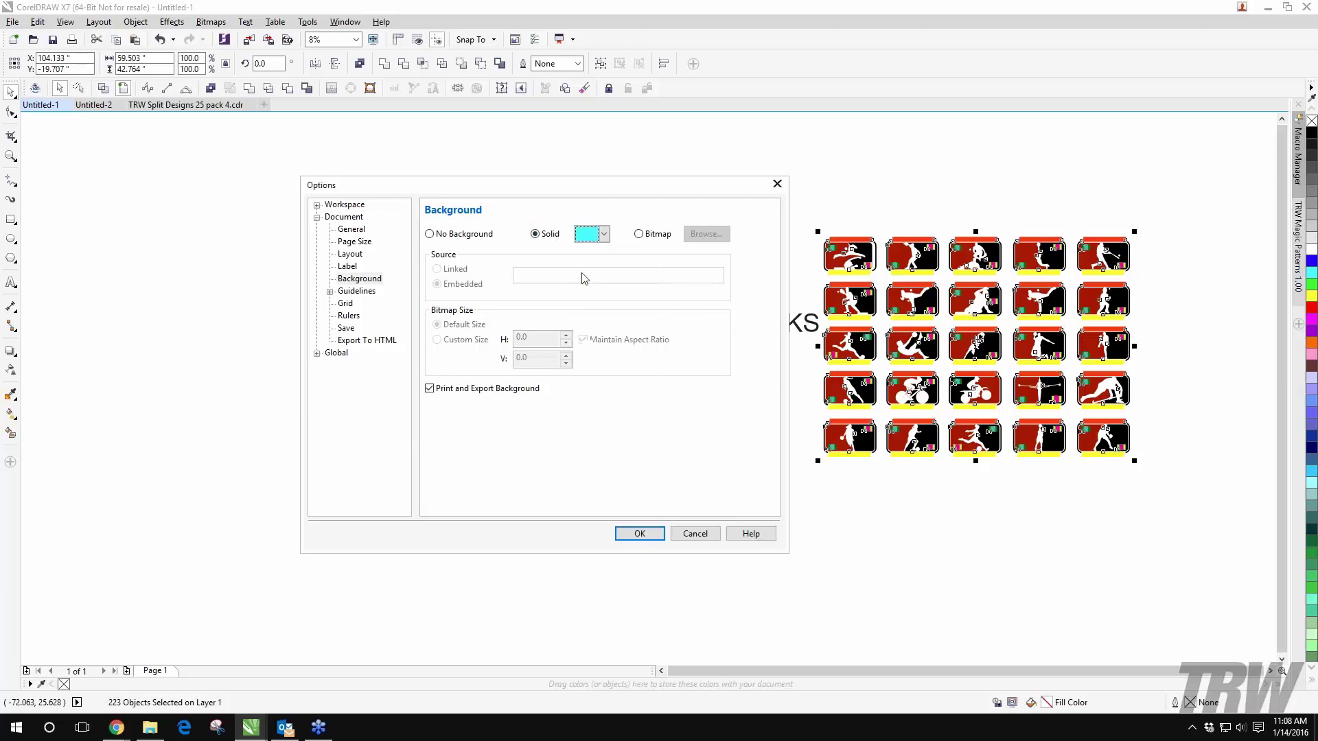
click(646, 538)
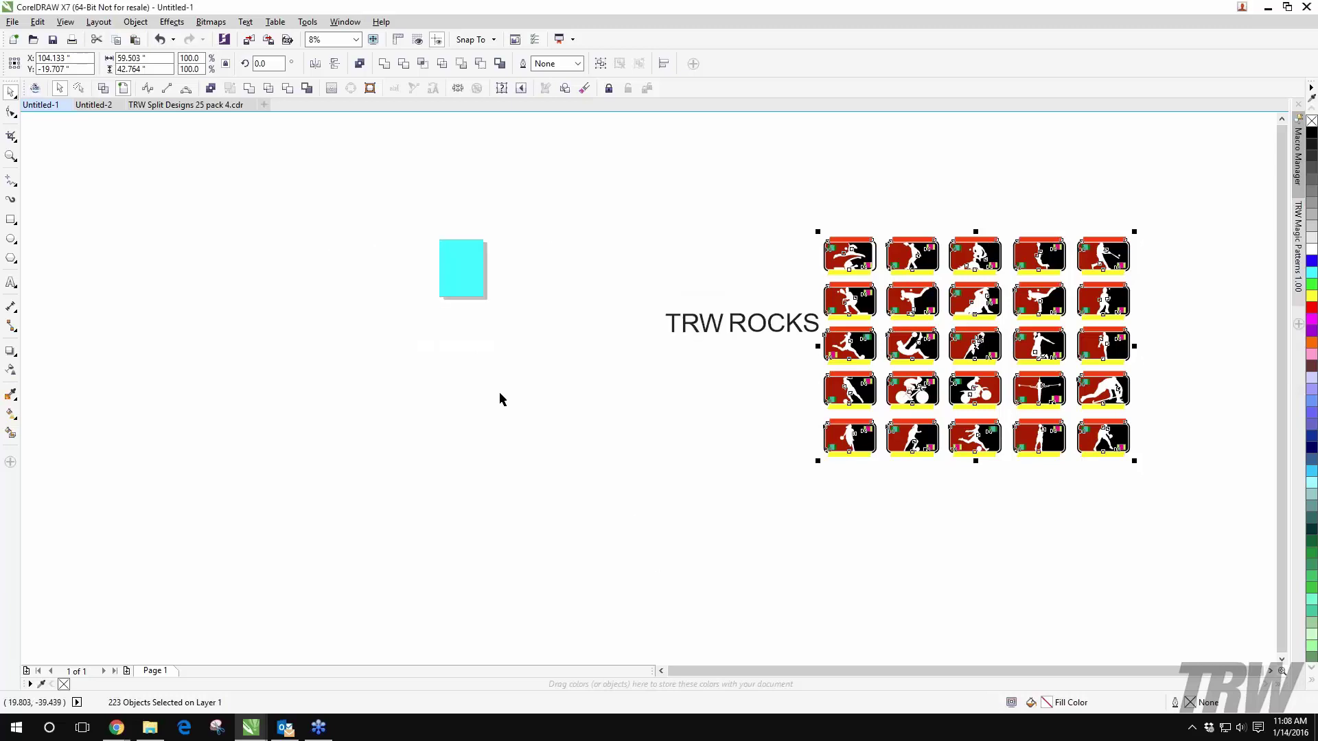
Step: Examine the coloured page beside the text and designs at several zoom levels, including the fit-to-page view
scroll(475, 283, up, 1)
drag(374, 156, 522, 329)
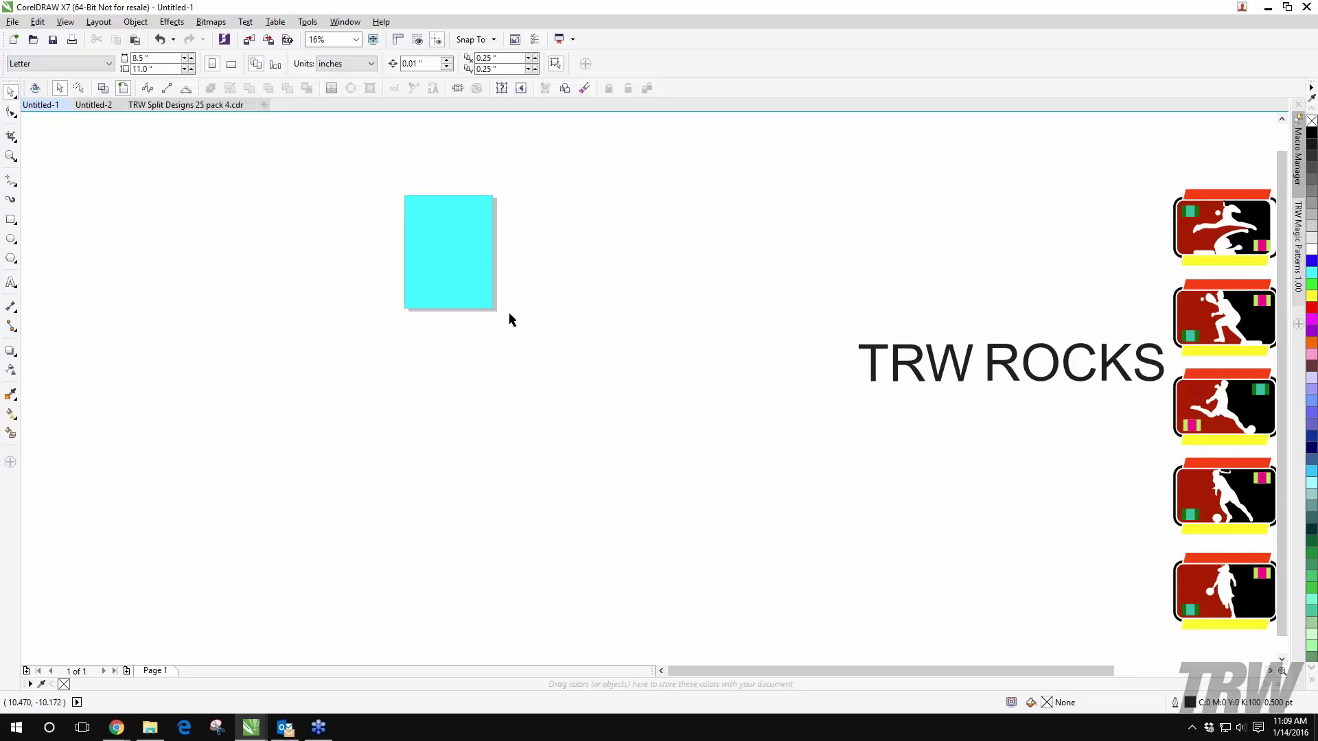
scroll(603, 379, down, 2)
scroll(590, 364, up, 1)
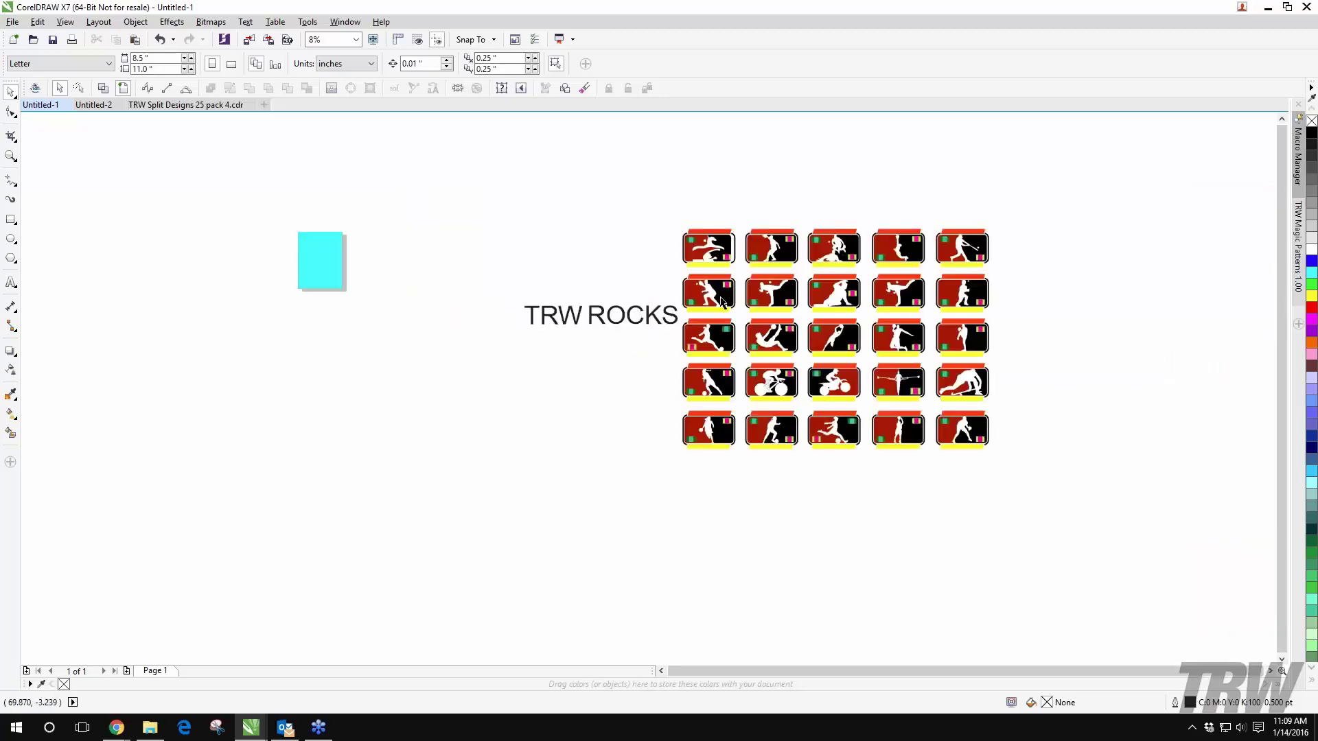
scroll(984, 353, up, 1)
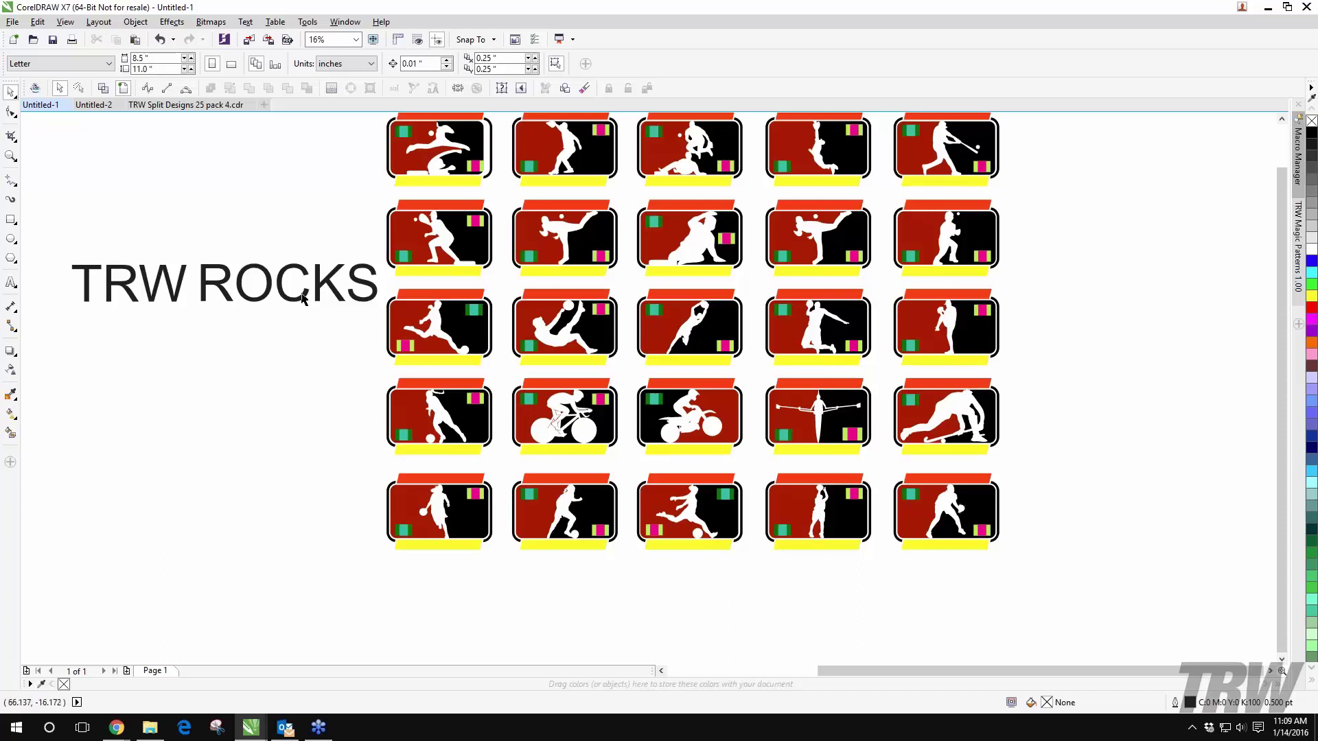
click(357, 40)
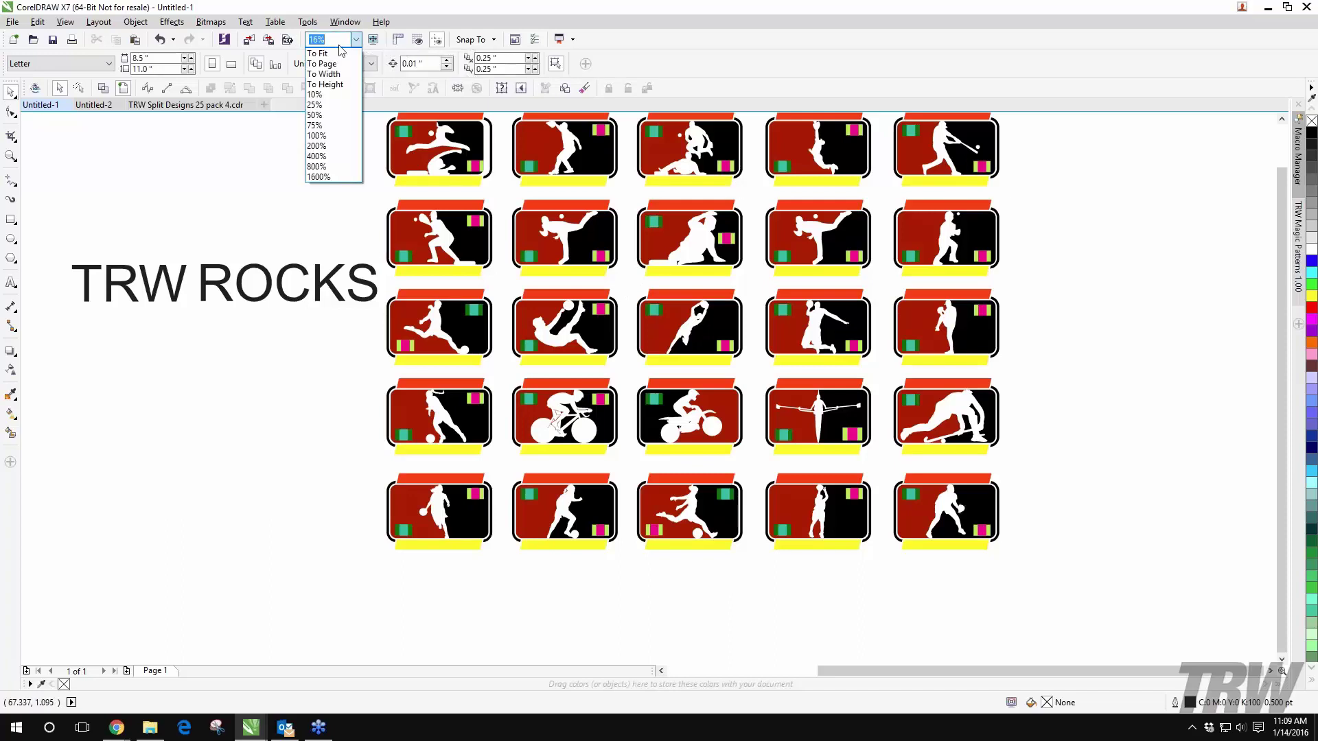
click(336, 64)
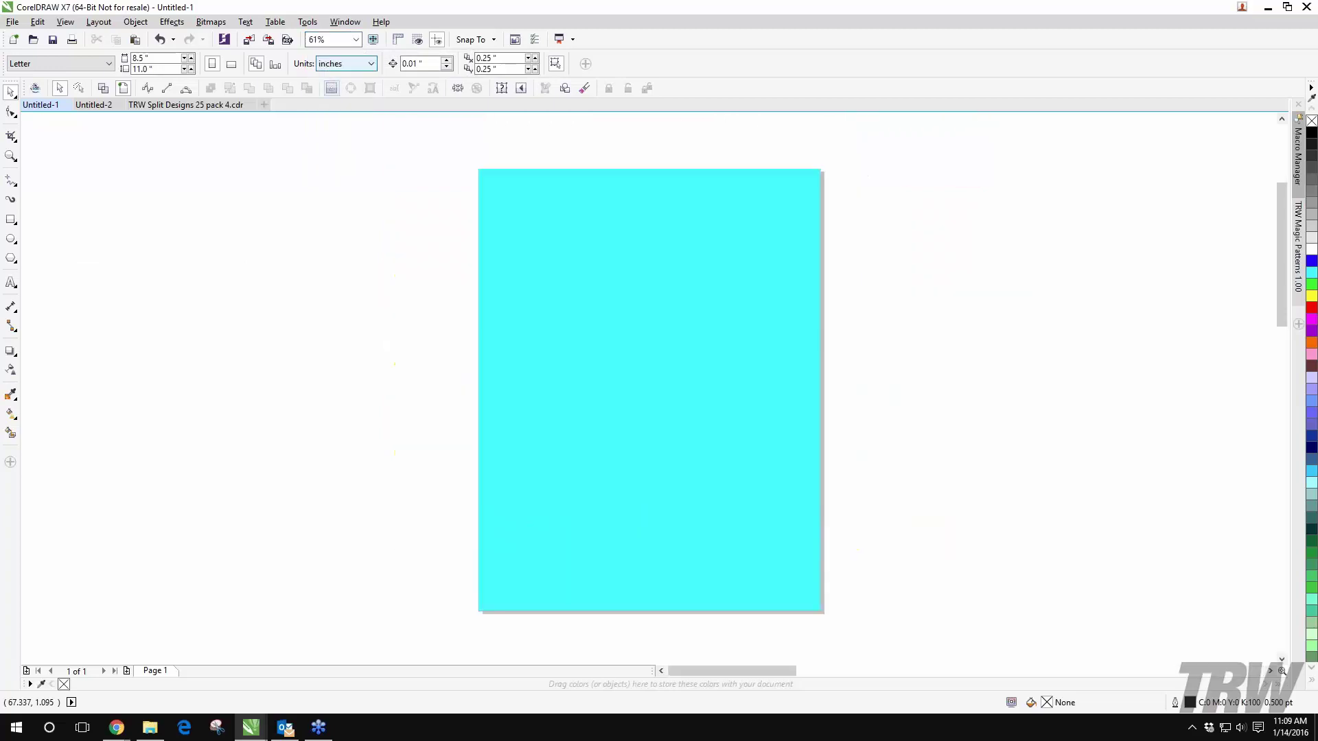
scroll(645, 418, down, 3)
scroll(645, 417, down, 2)
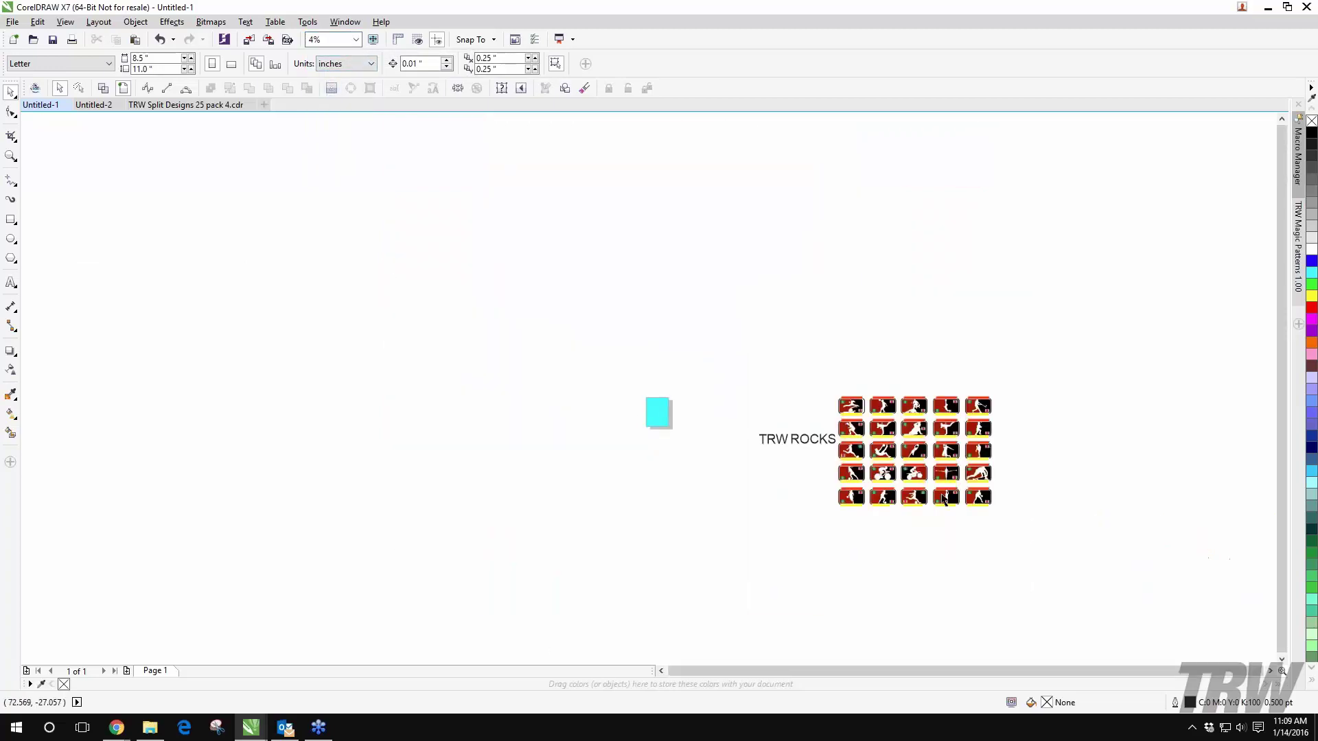
scroll(933, 484, up, 1)
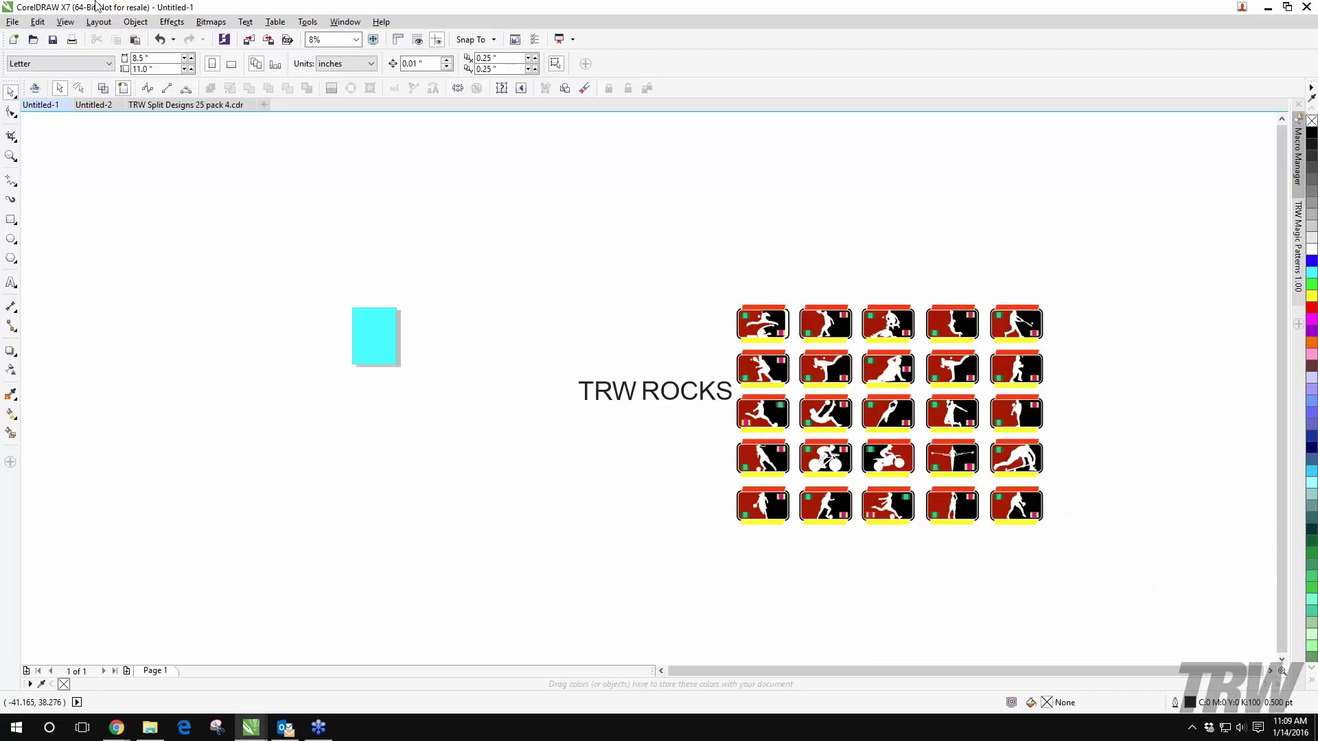
Step: Review the document's page size settings and compare the page dimensions with those of a shape in the first design
click(98, 22)
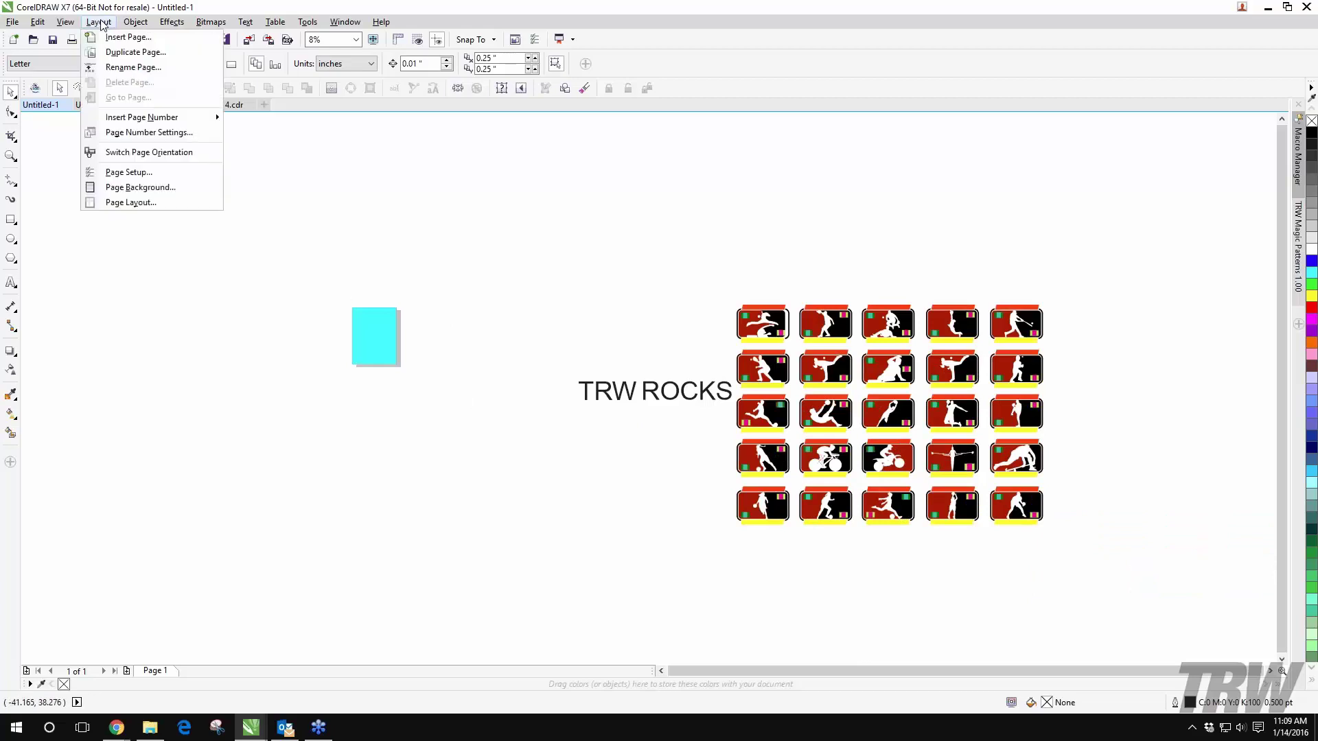
click(121, 173)
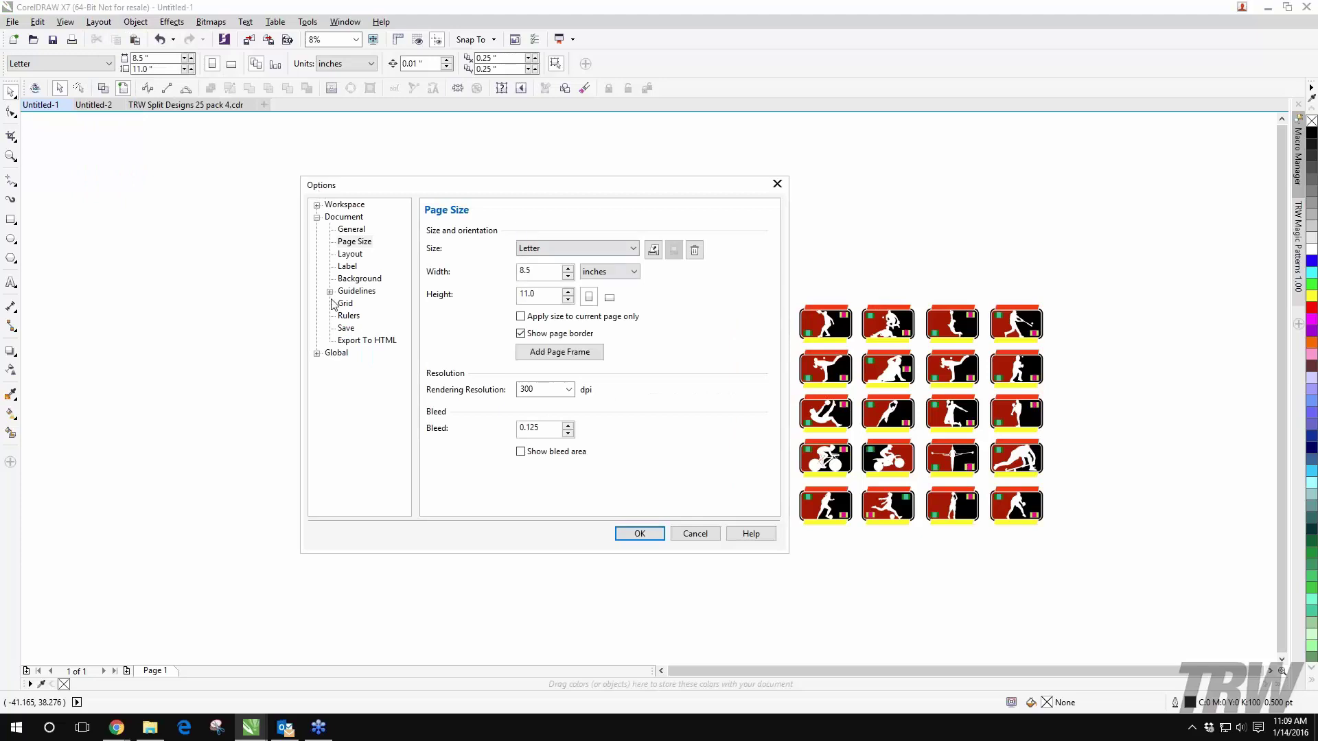
click(694, 534)
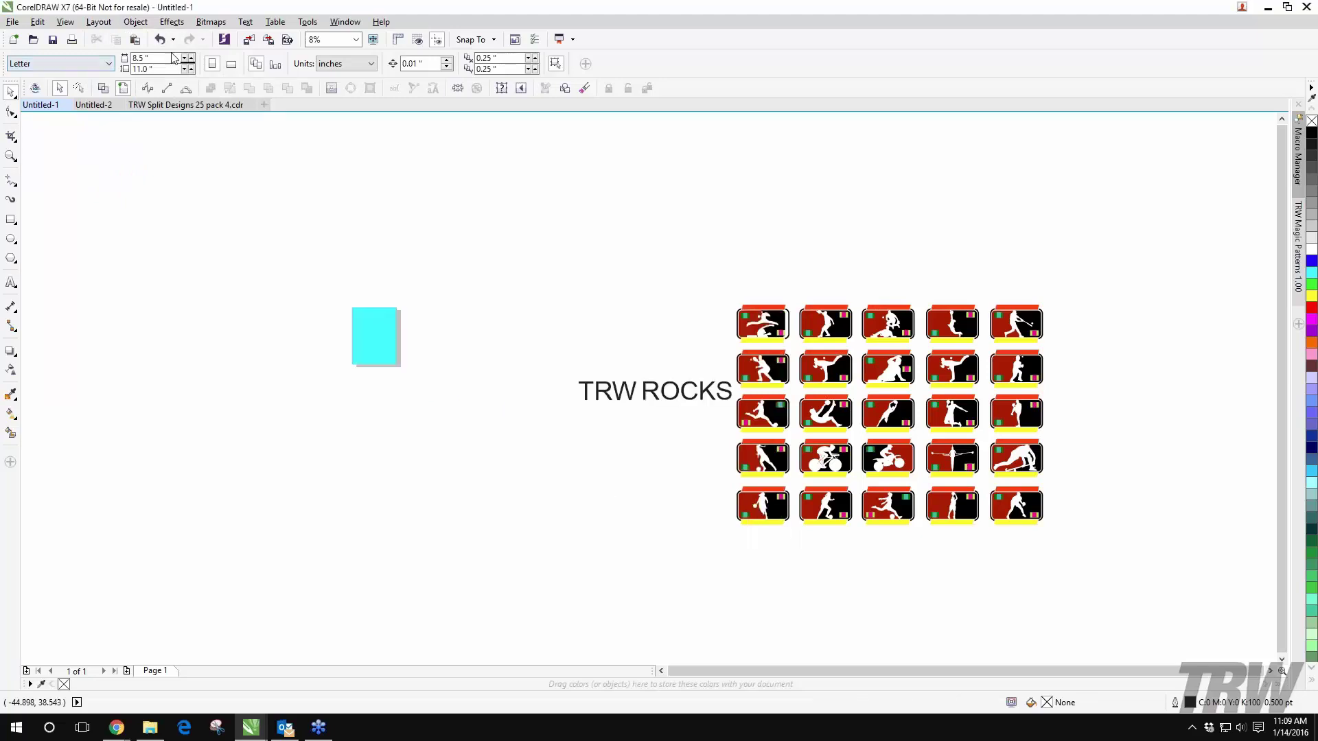
click(136, 58)
click(134, 69)
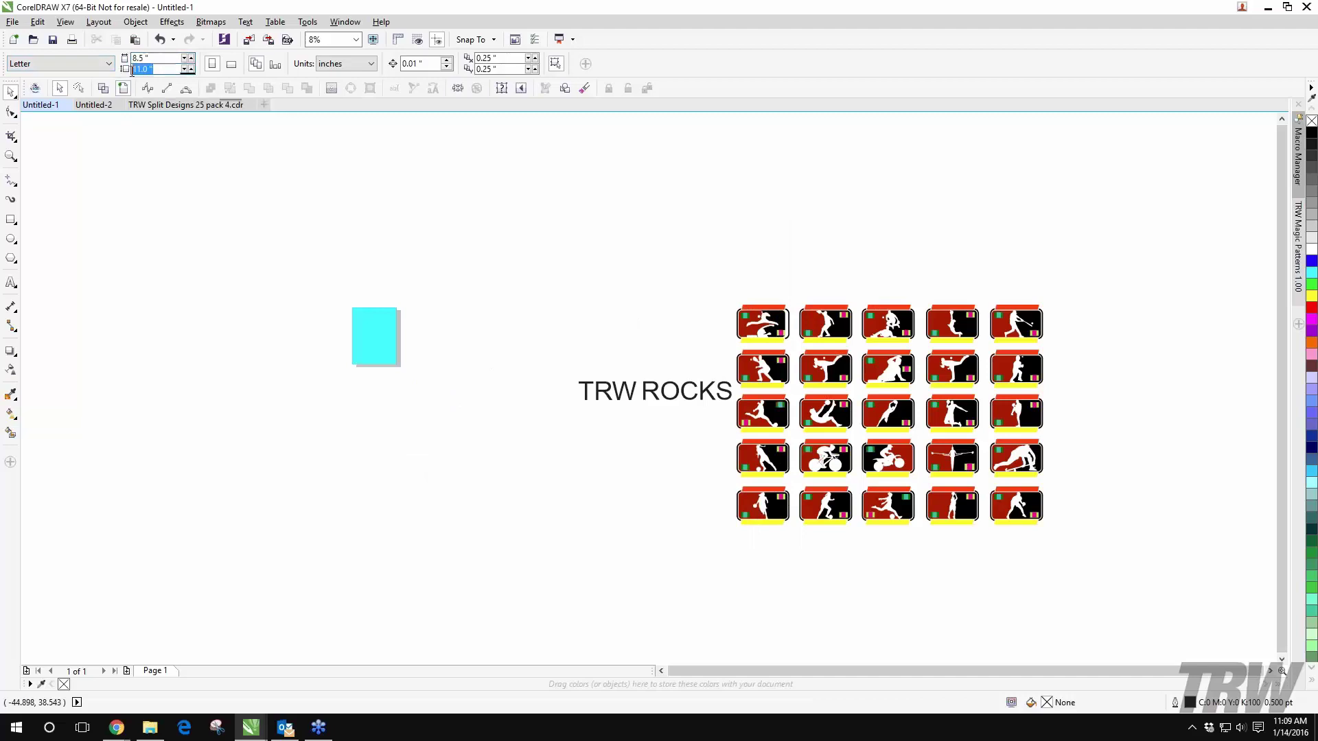
click(750, 330)
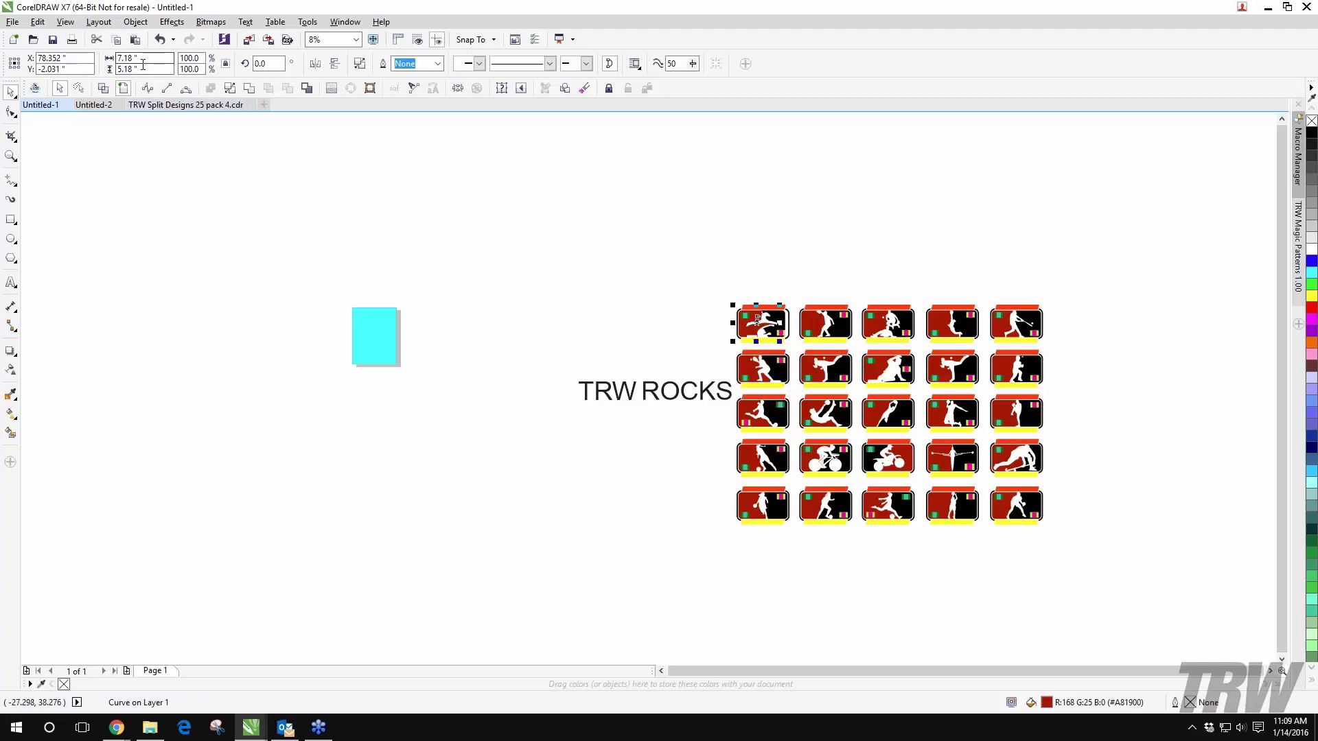
click(188, 237)
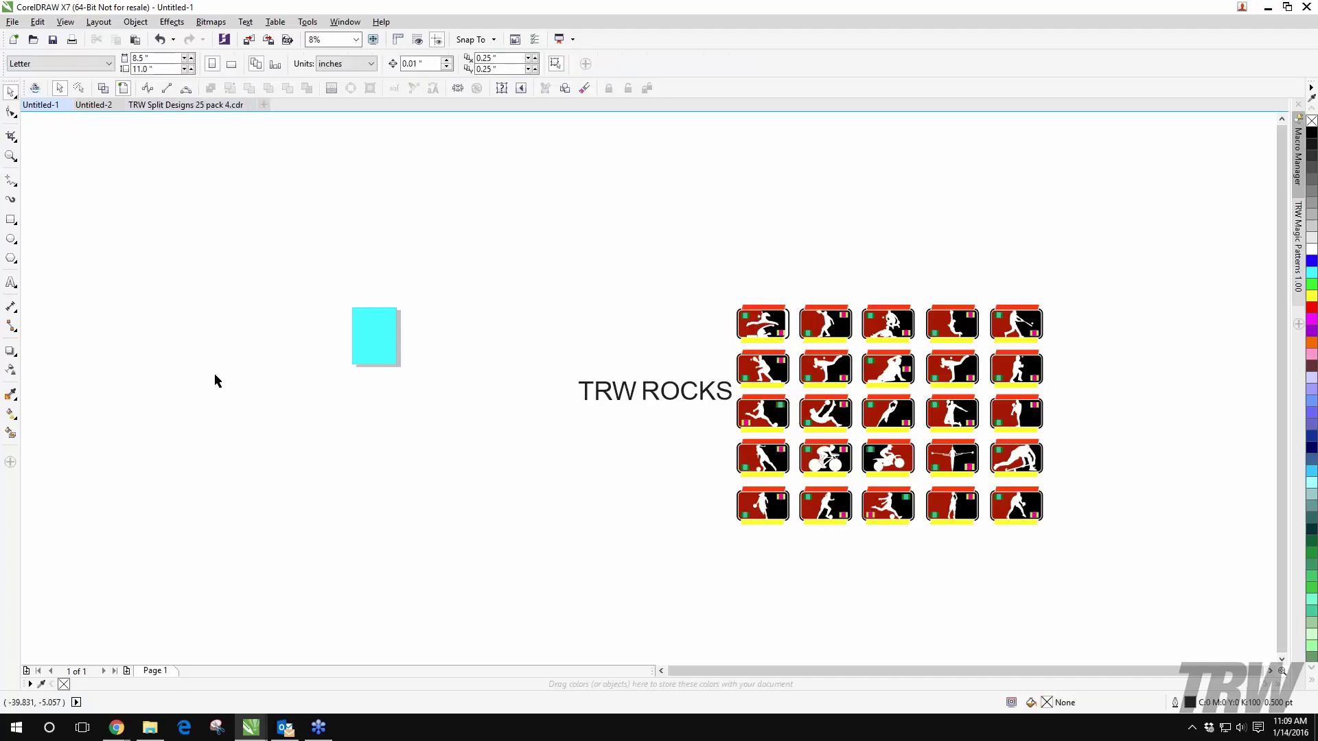
Step: Set the page size to 50 inches wide by 20 inches high
double_click(150, 58)
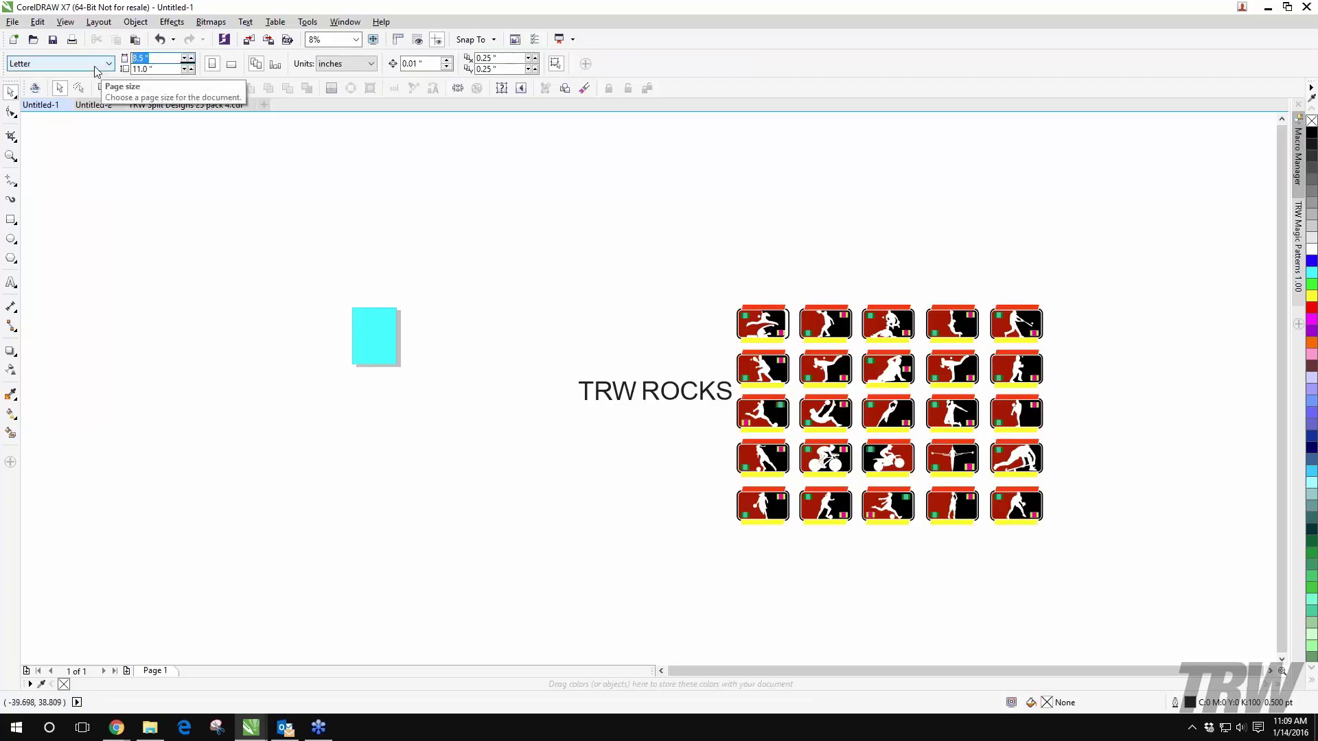
text(50)
key(Tab)
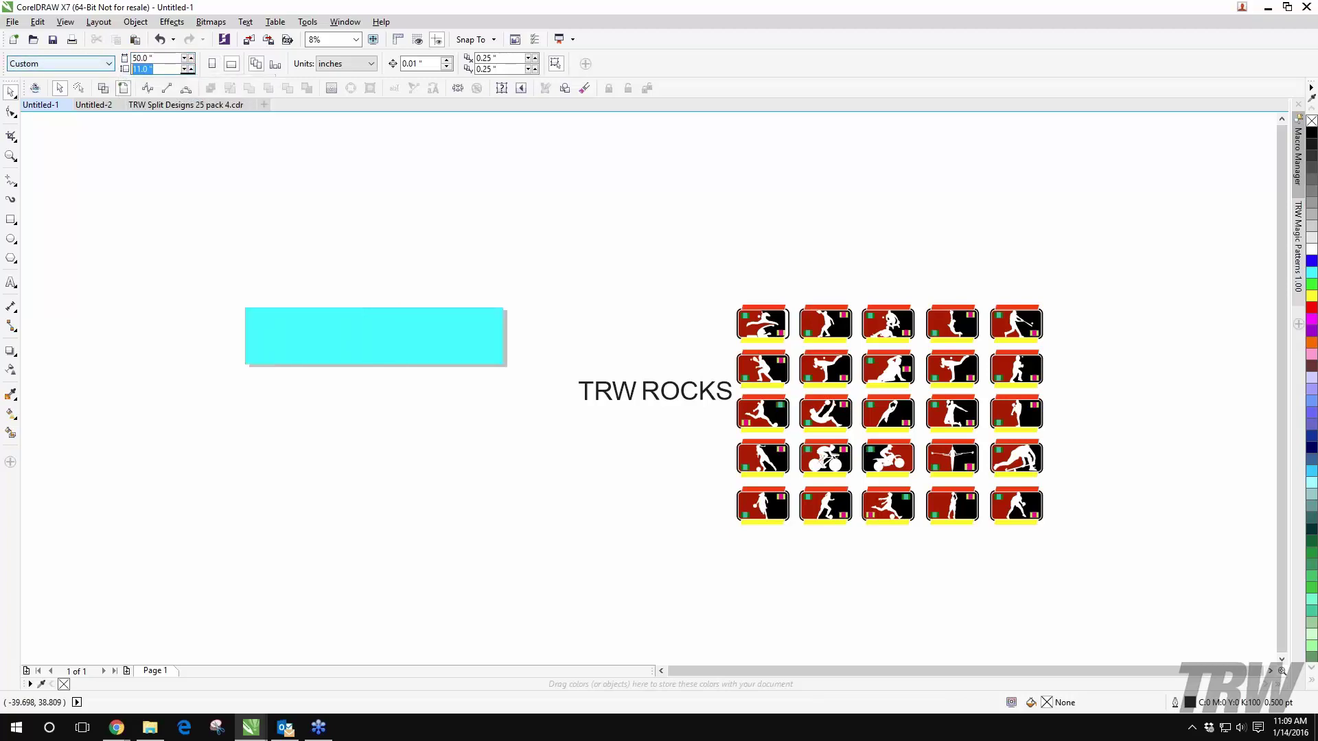
text(20)
key(Return)
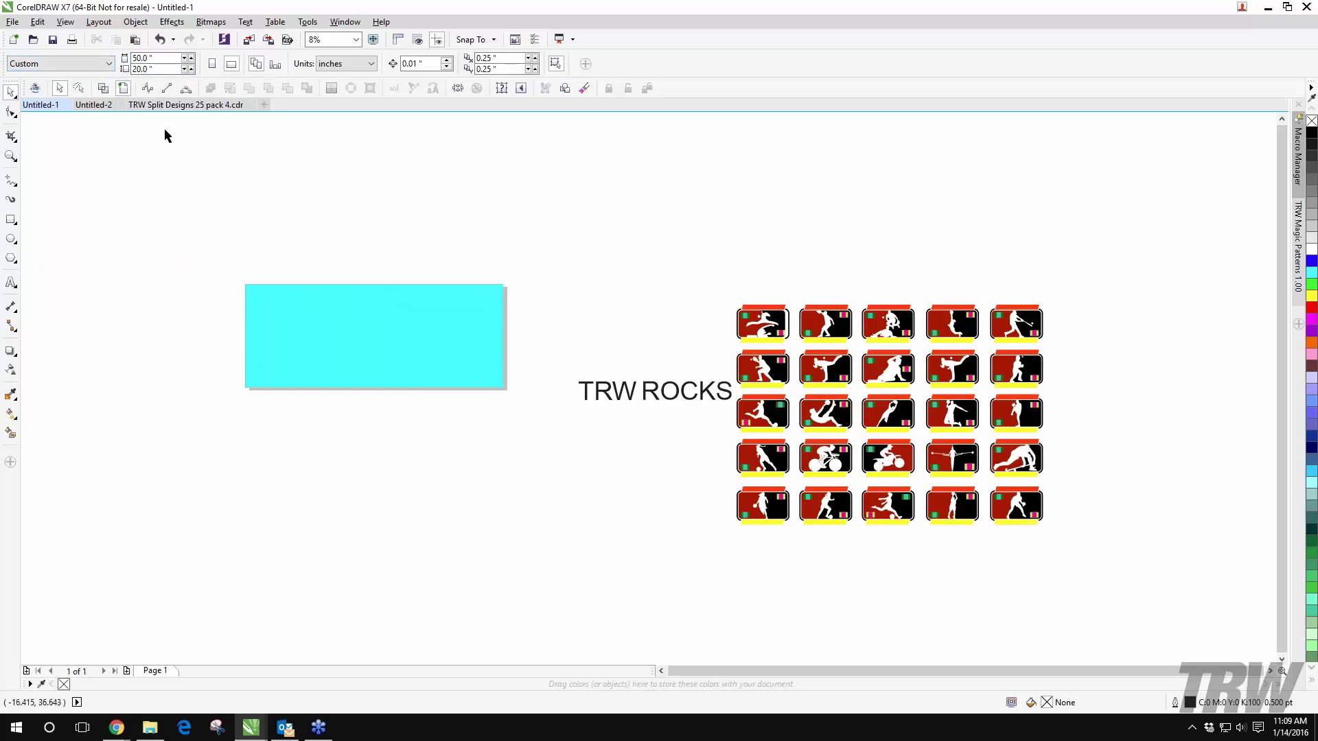
click(89, 22)
mouse_move(140, 23)
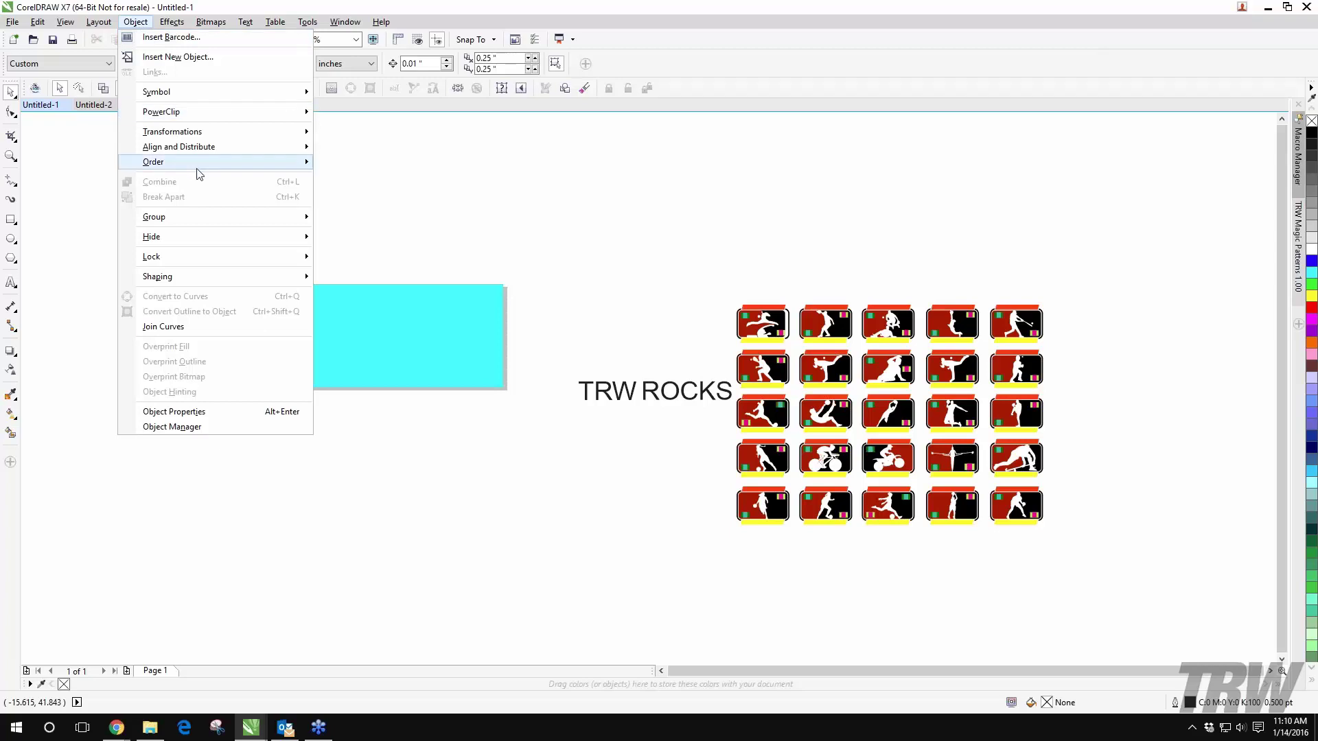
mouse_move(204, 167)
click(395, 146)
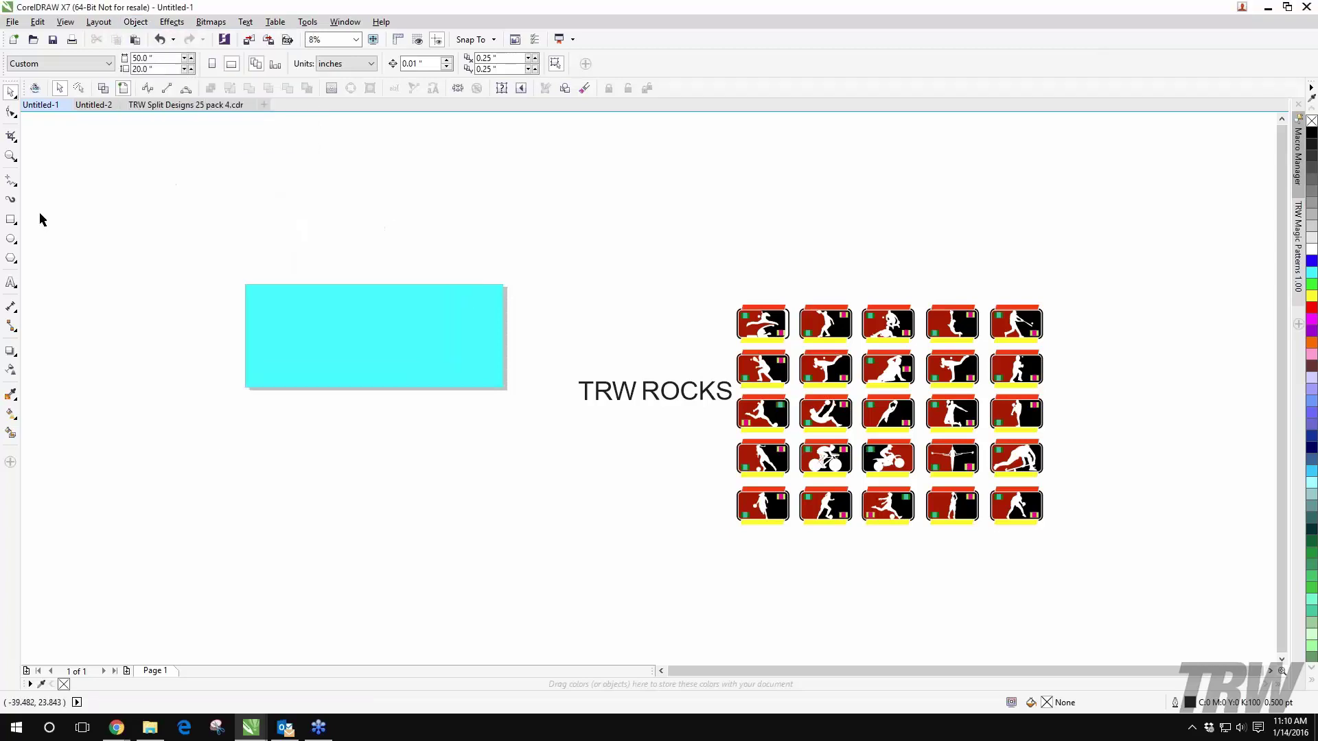
Step: Draw two overlapping rectangles, about 32 × 23 and 32 × 33 inches, across the page's upper-left corner
click(15, 223)
drag(112, 198, 278, 317)
drag(359, 240, 195, 410)
key(space)
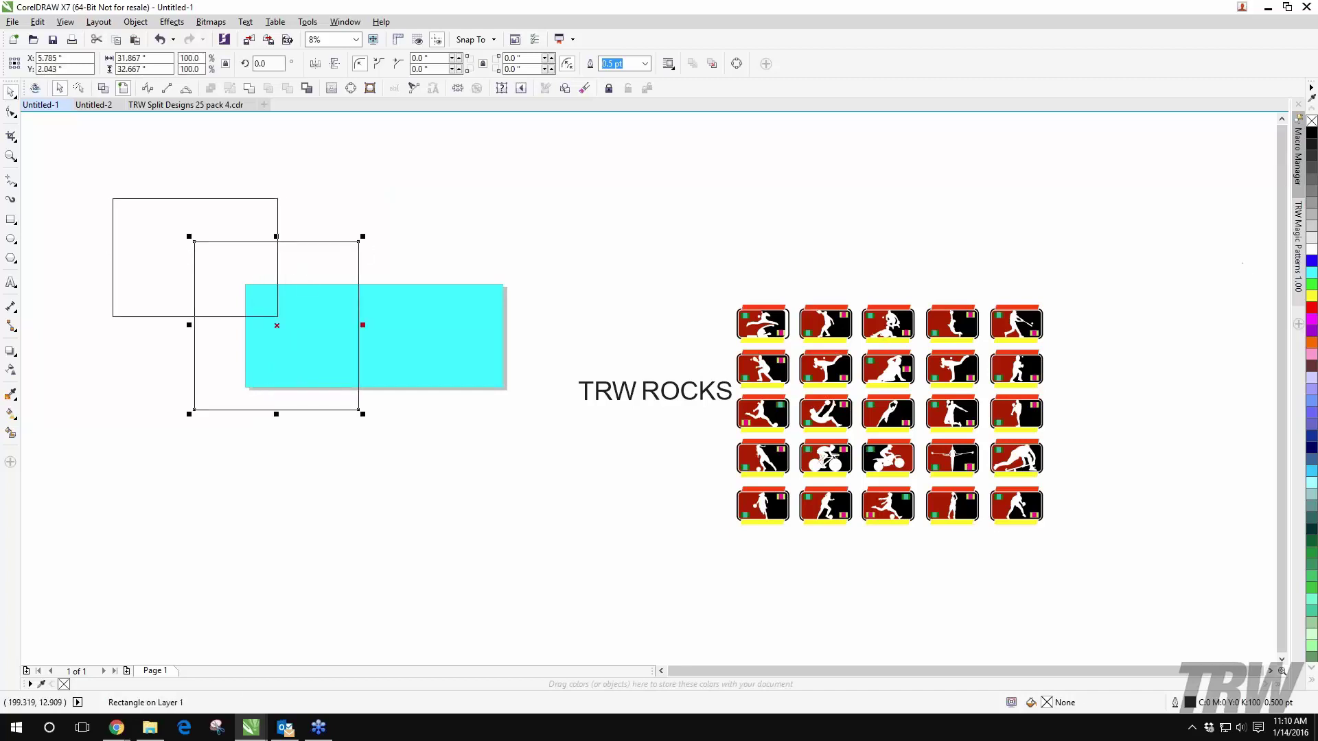
Step: Fill the taller front rectangle with blue
click(1311, 271)
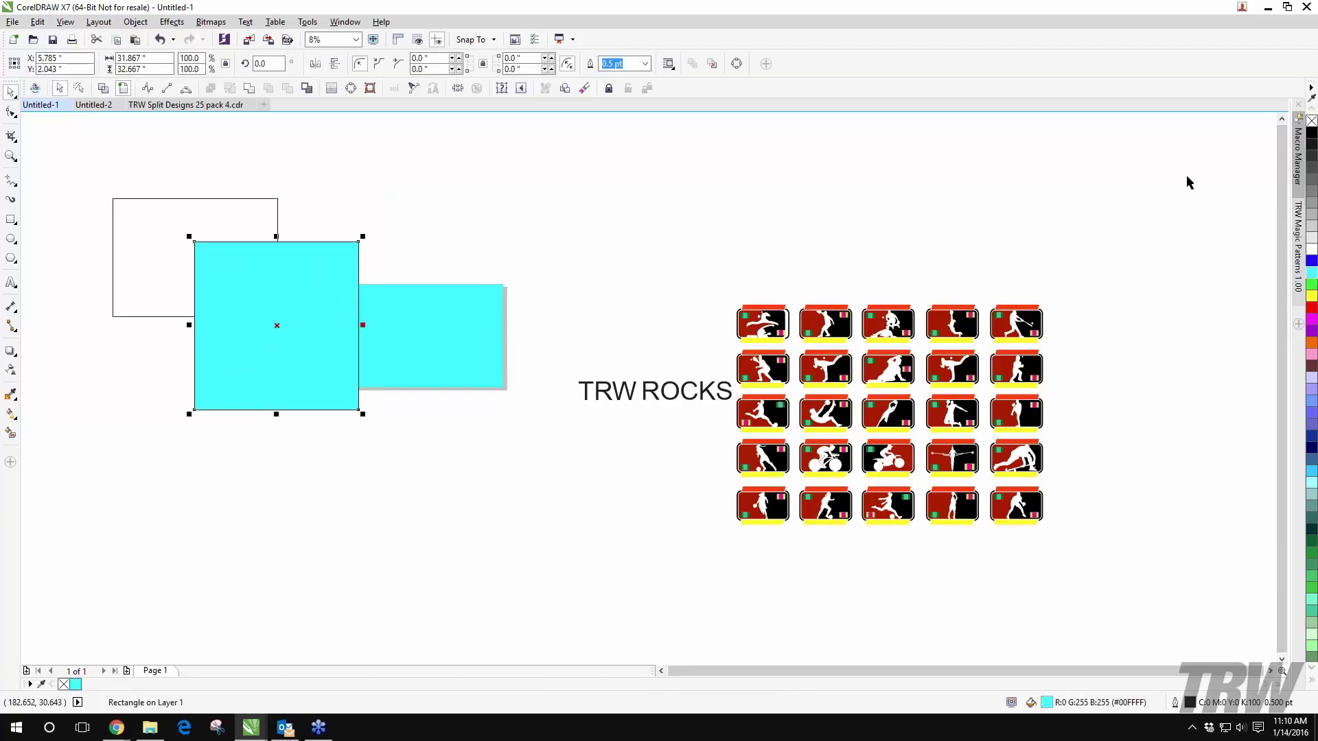
click(1311, 260)
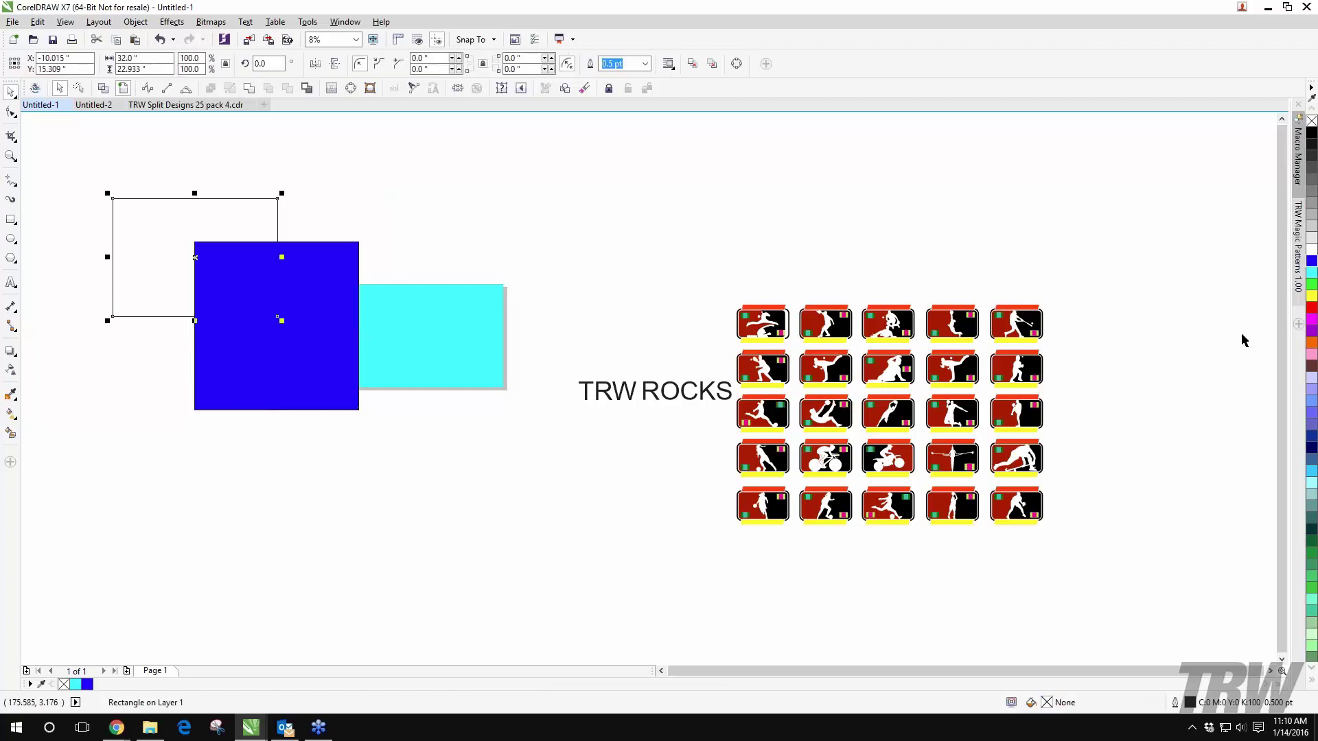
Step: Fill the shorter back rectangle with red and clear the selection
click(1312, 307)
key(Escape)
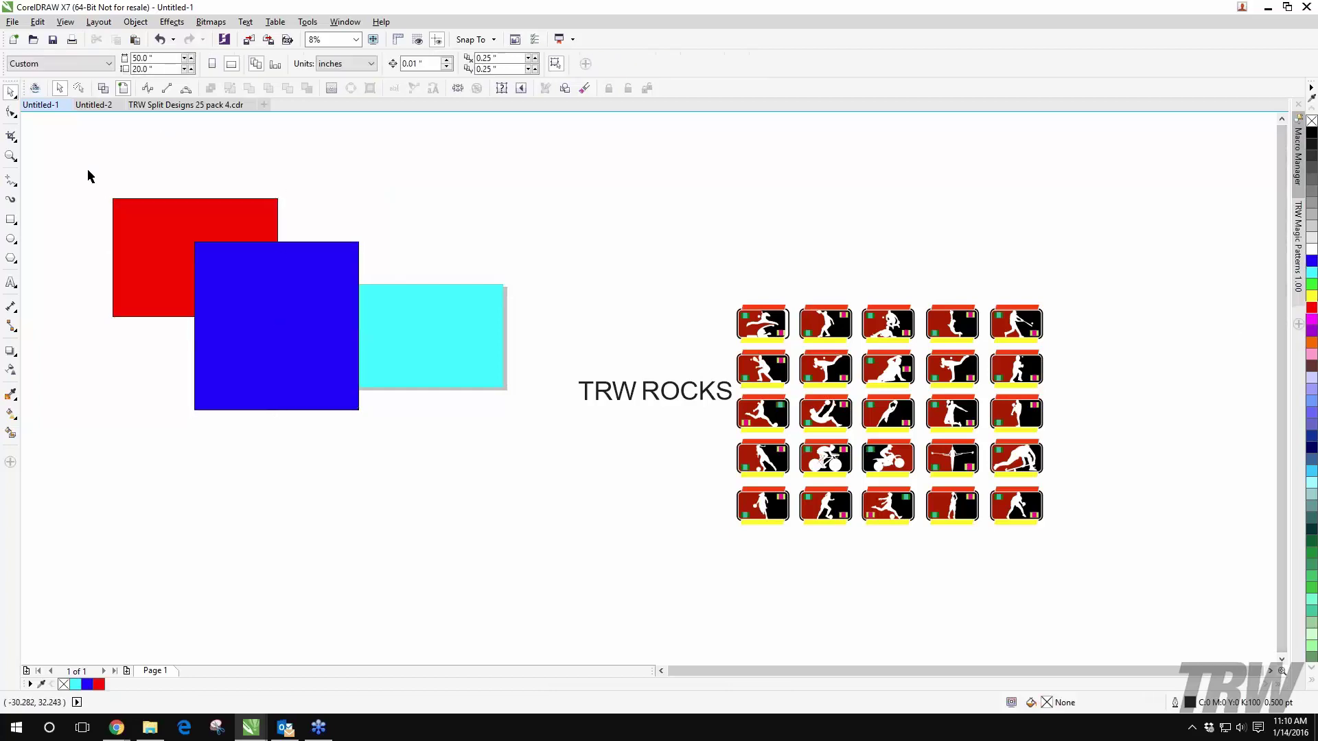
Step: Examine the combine, group and shaping commands available for the two overlapping rectangles selected together
drag(80, 152, 444, 454)
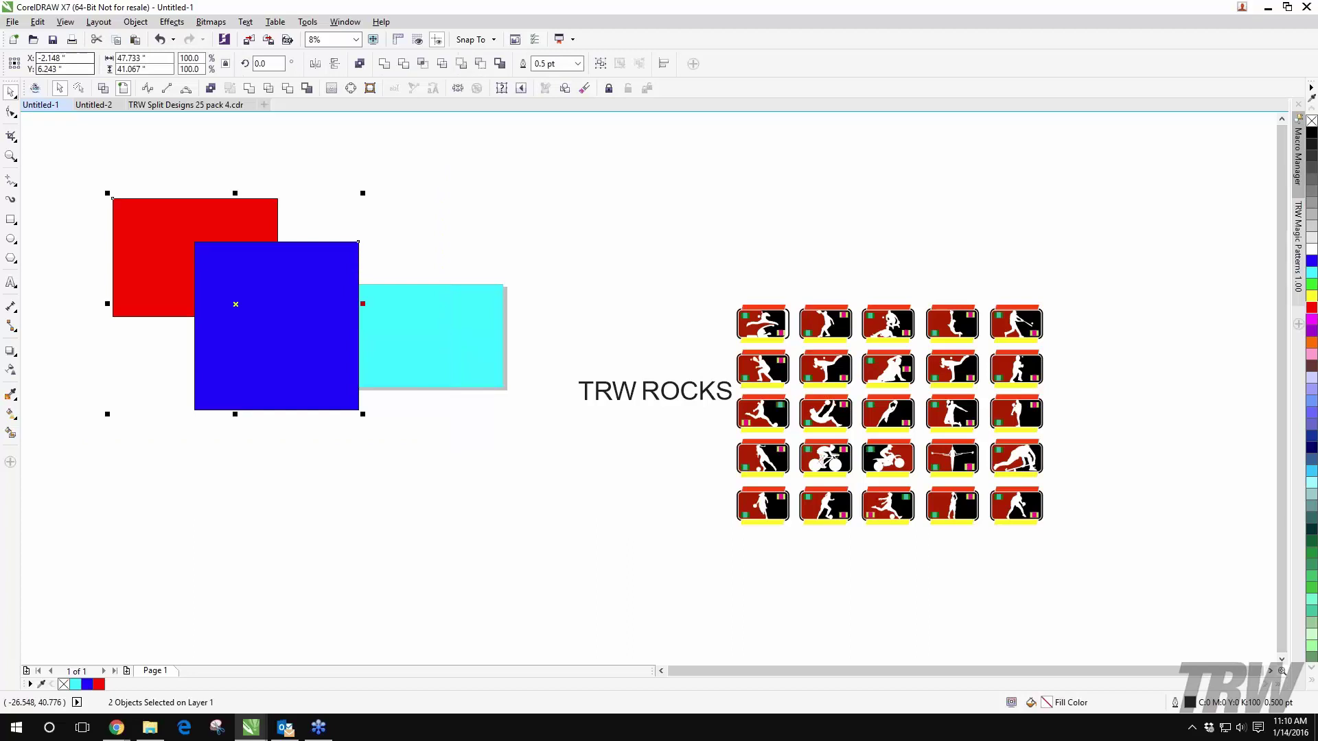
click(136, 22)
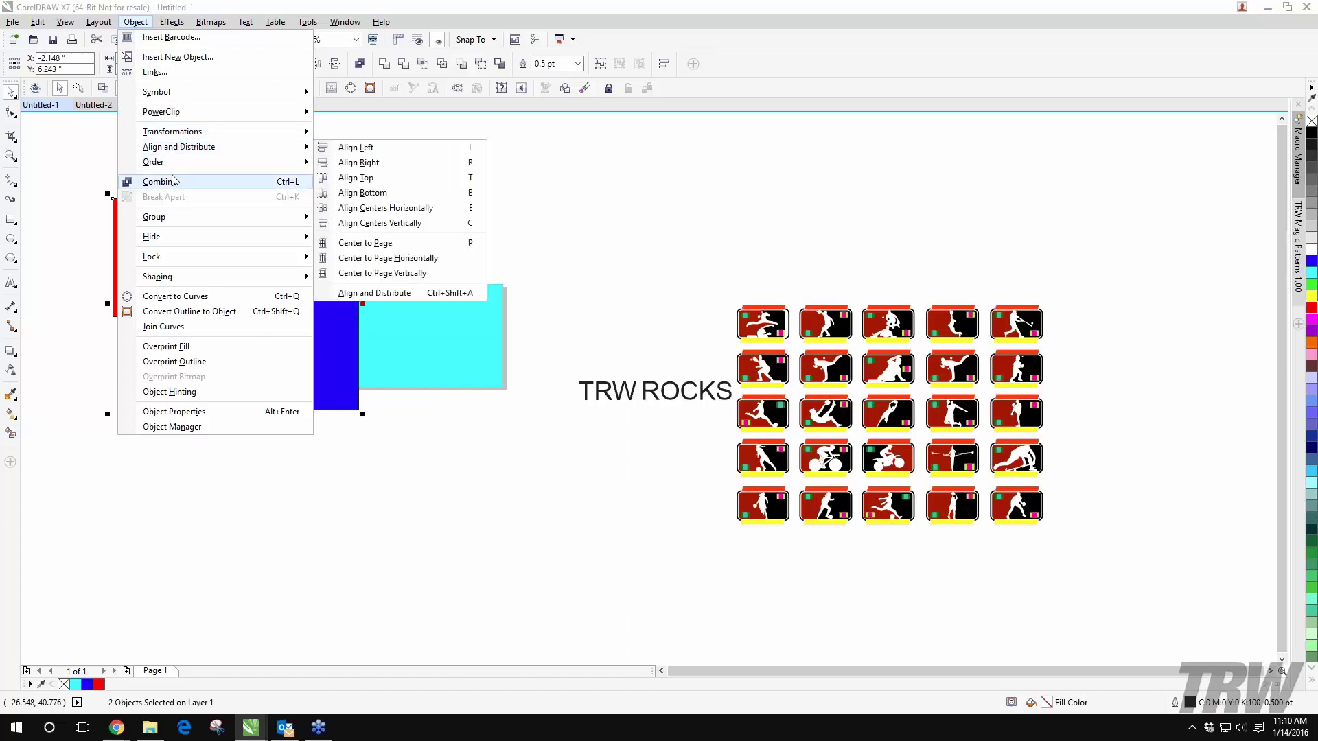
mouse_move(192, 220)
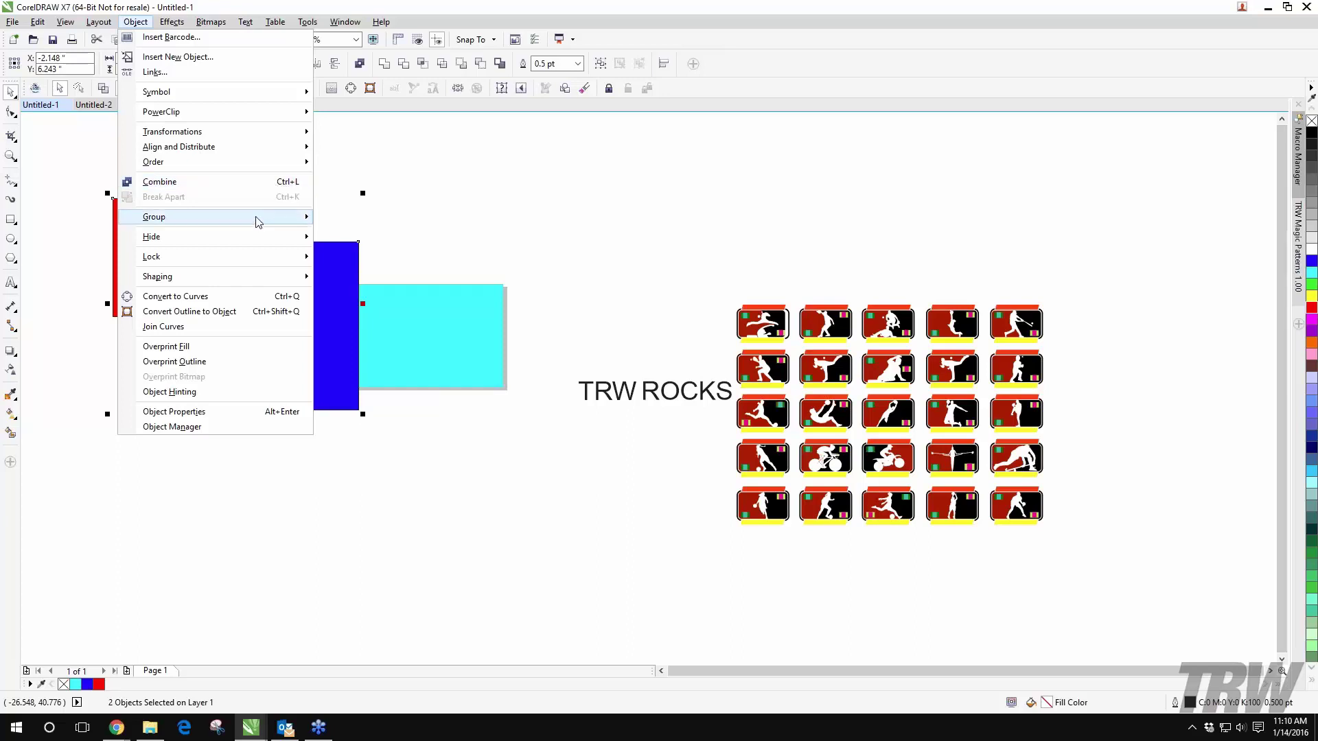
mouse_move(253, 216)
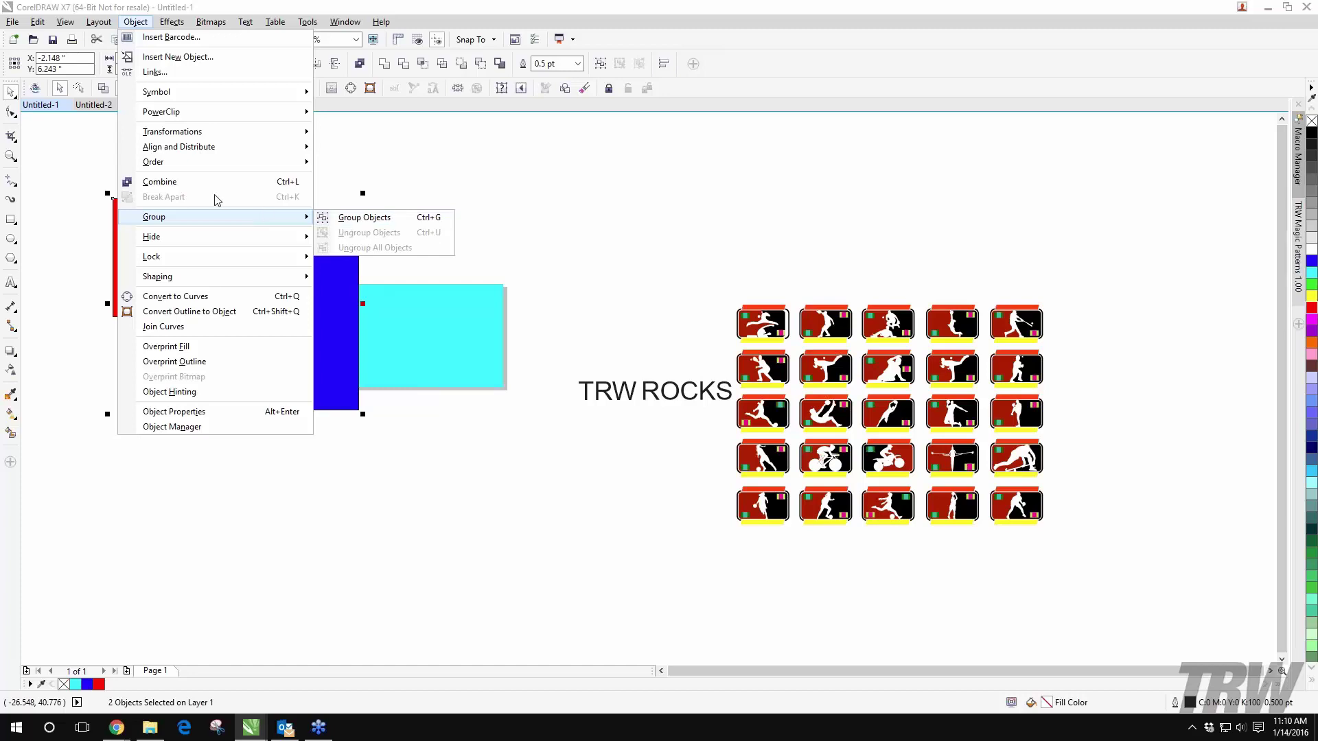
mouse_move(177, 279)
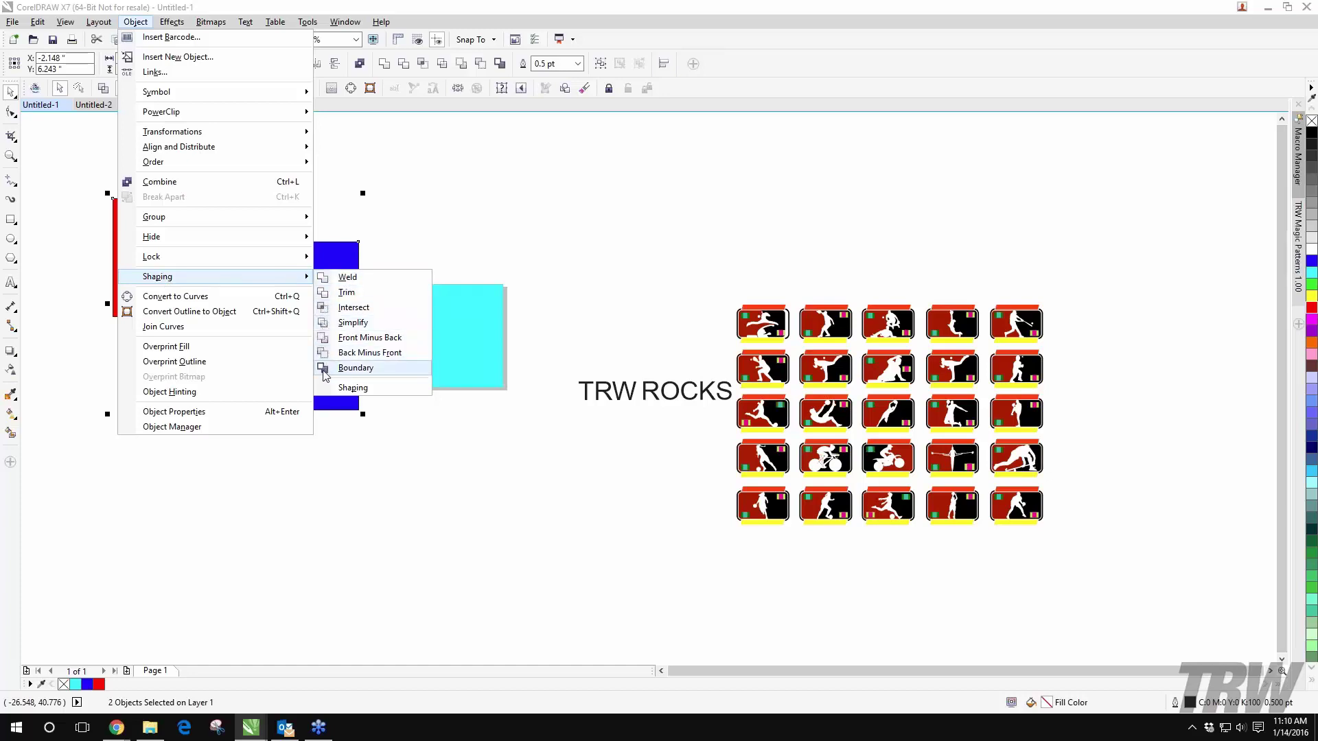
click(430, 206)
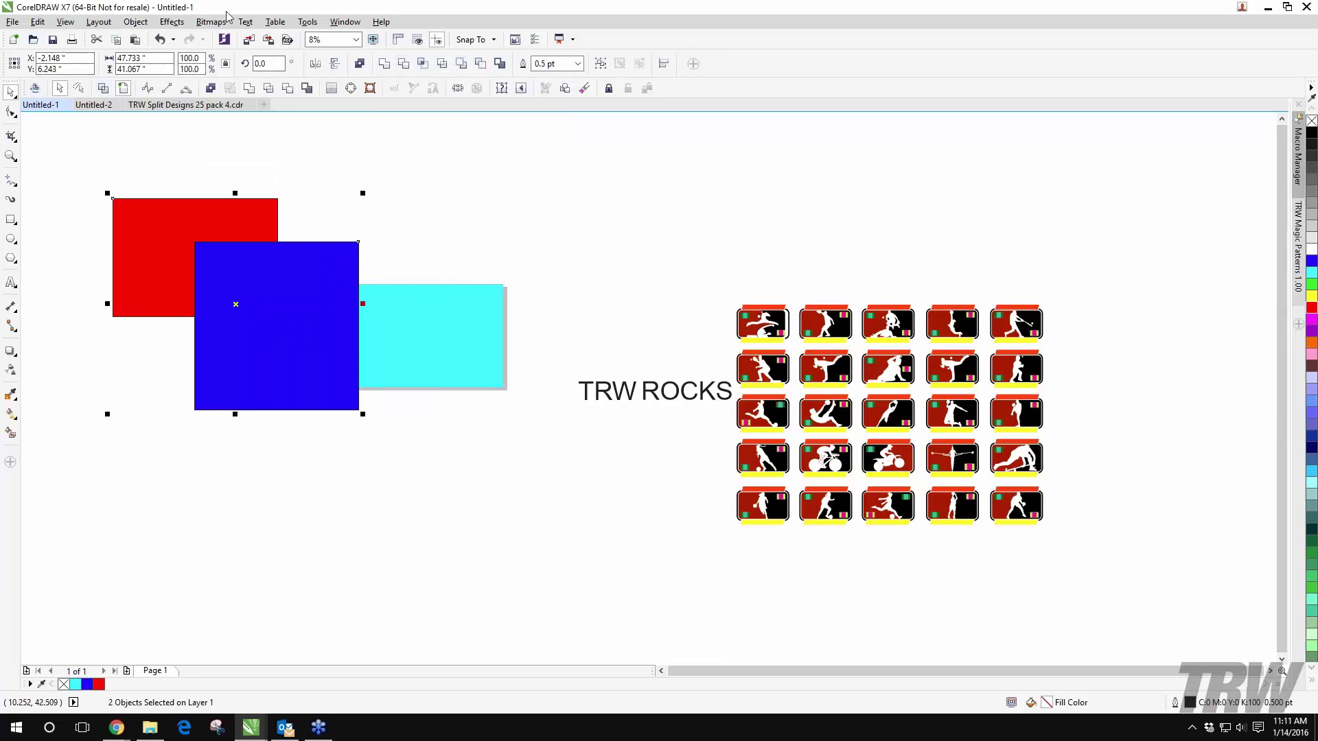
click(137, 22)
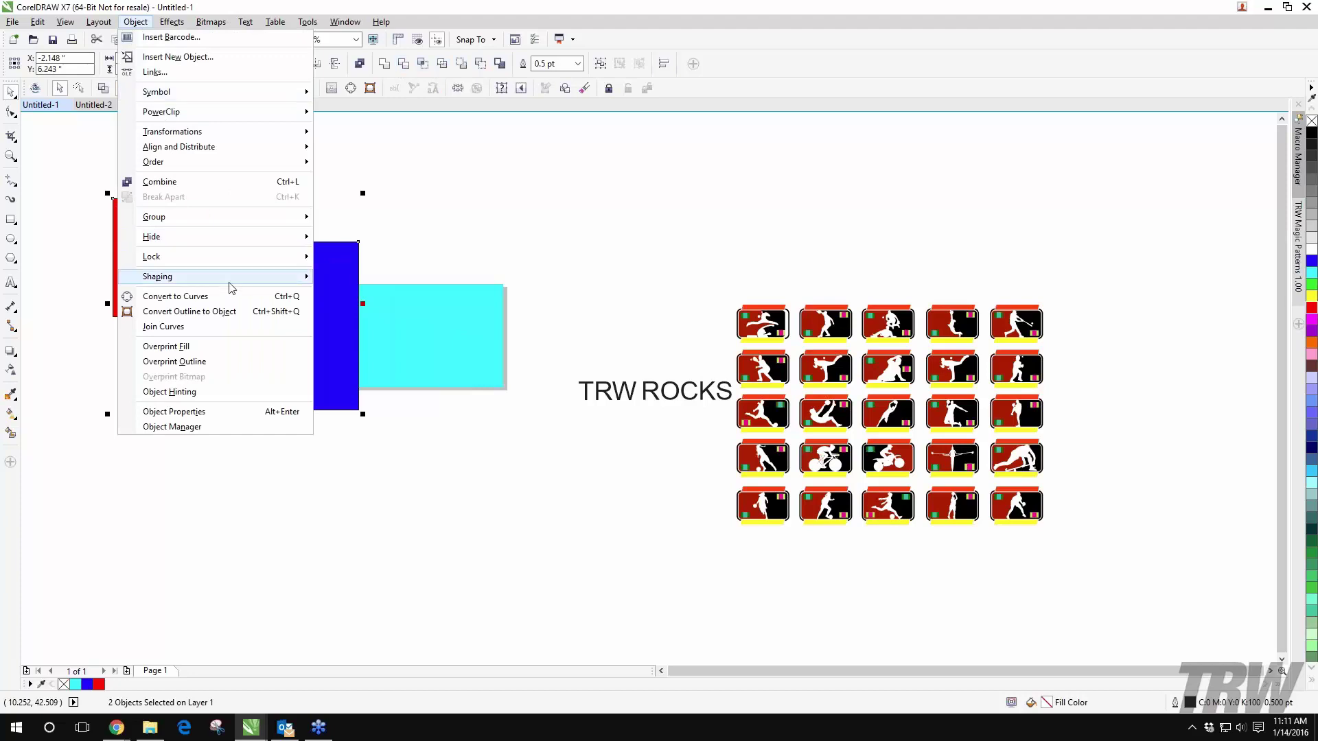
mouse_move(230, 281)
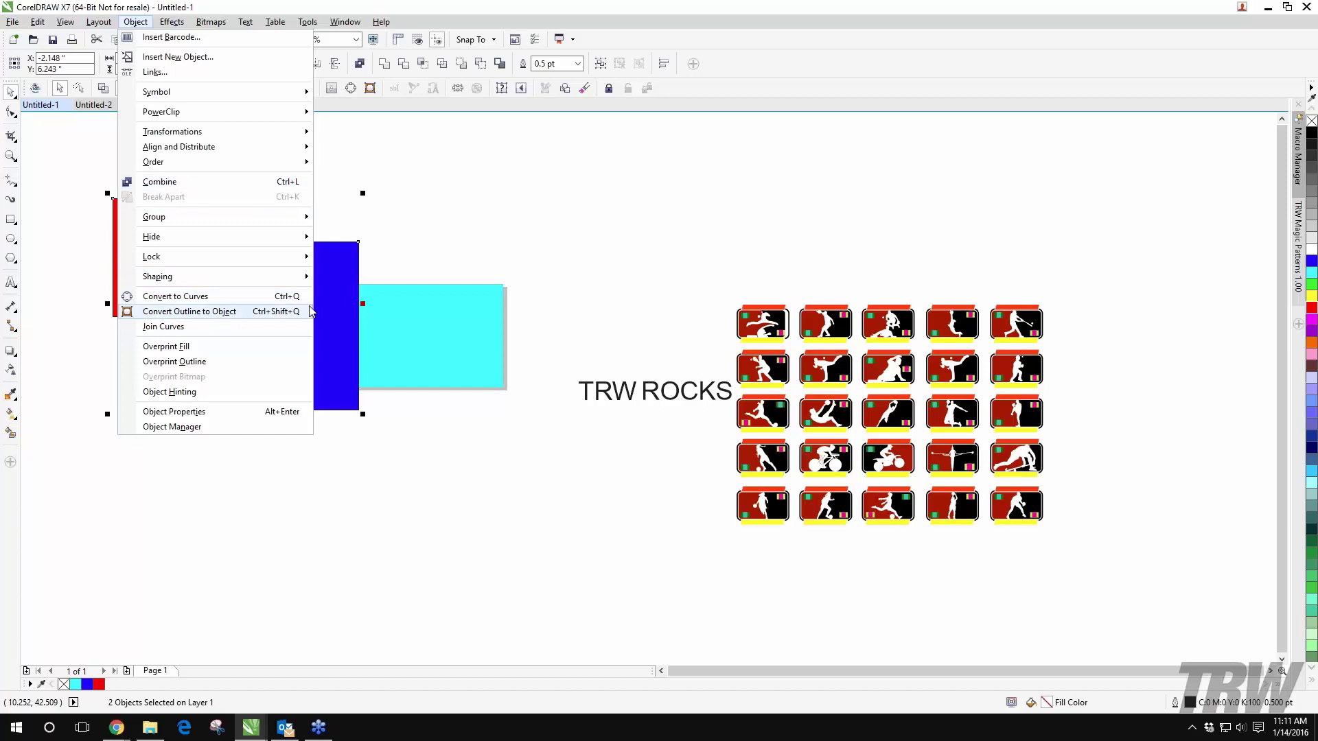
mouse_move(206, 256)
click(420, 237)
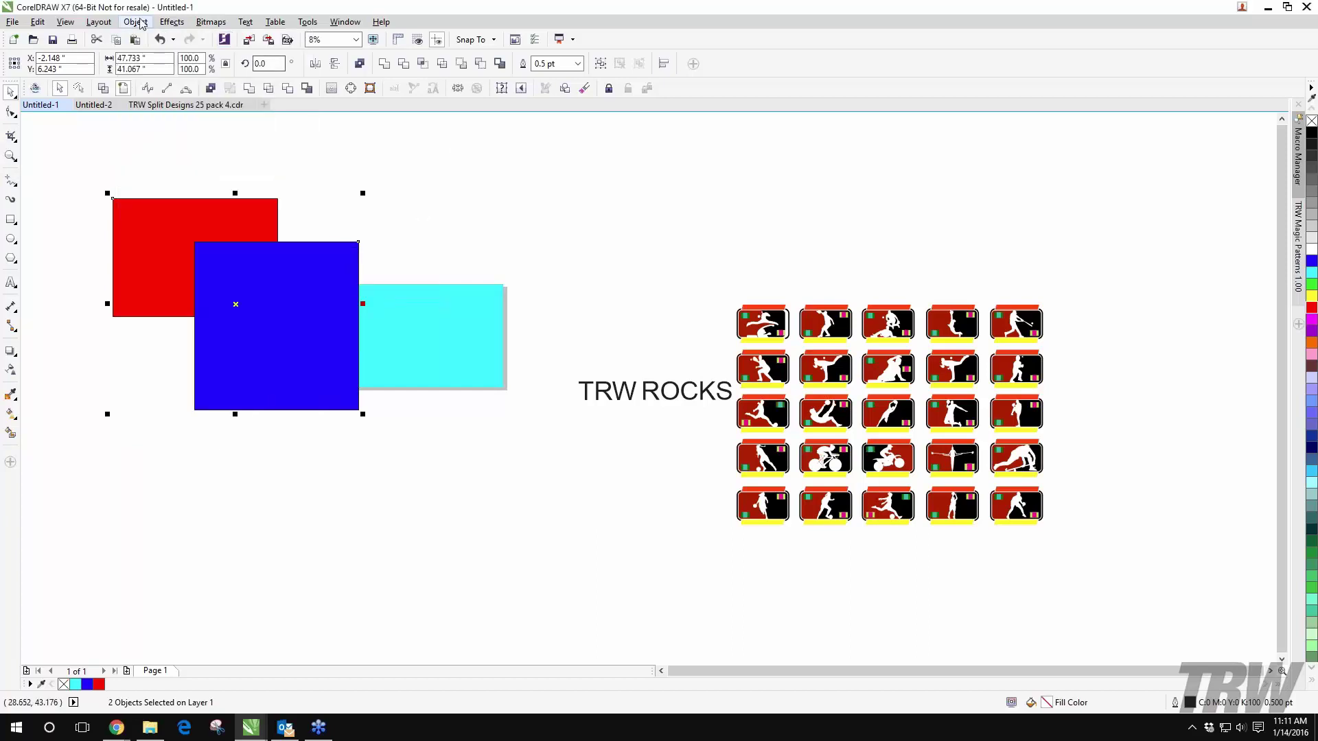
click(395, 206)
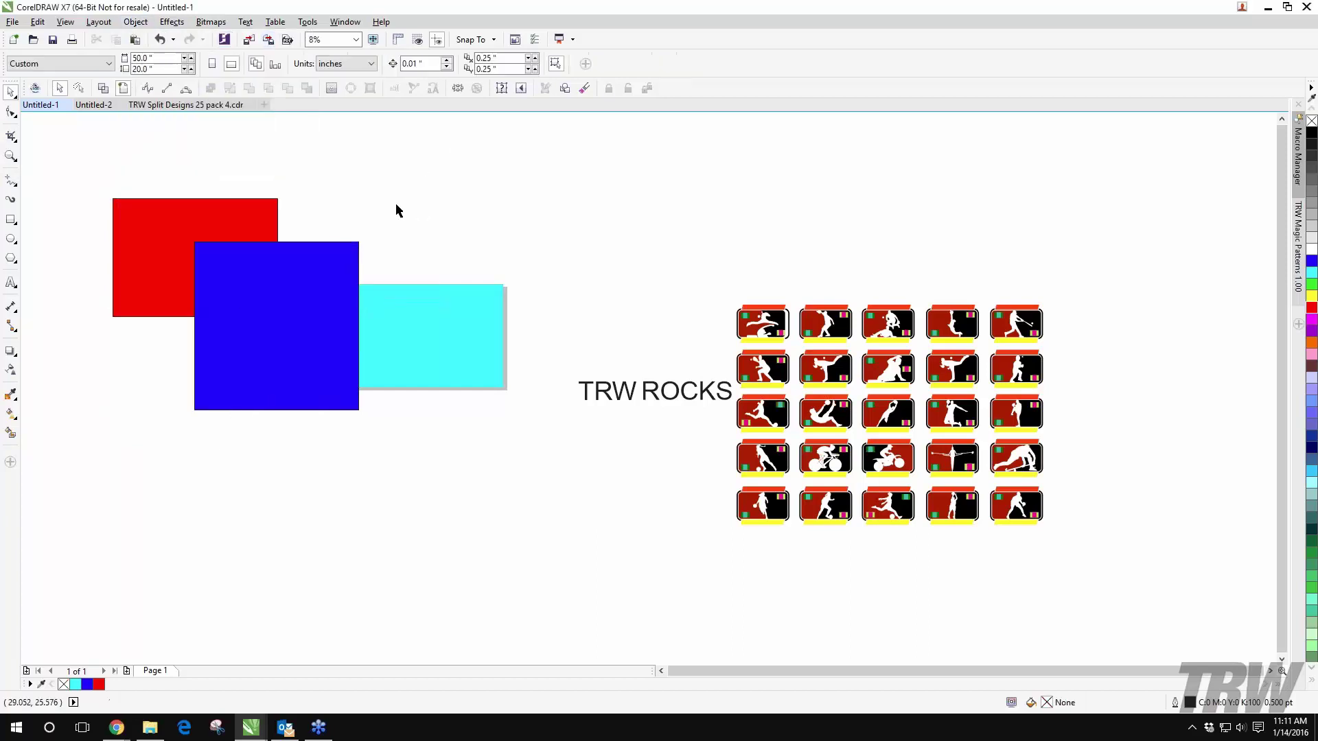
Step: Move the blue rectangle slightly up and to the right over the red one, centred at about X 7.65, Y 5.76 inches
drag(406, 144, 103, 450)
click(374, 137)
drag(416, 138, 91, 444)
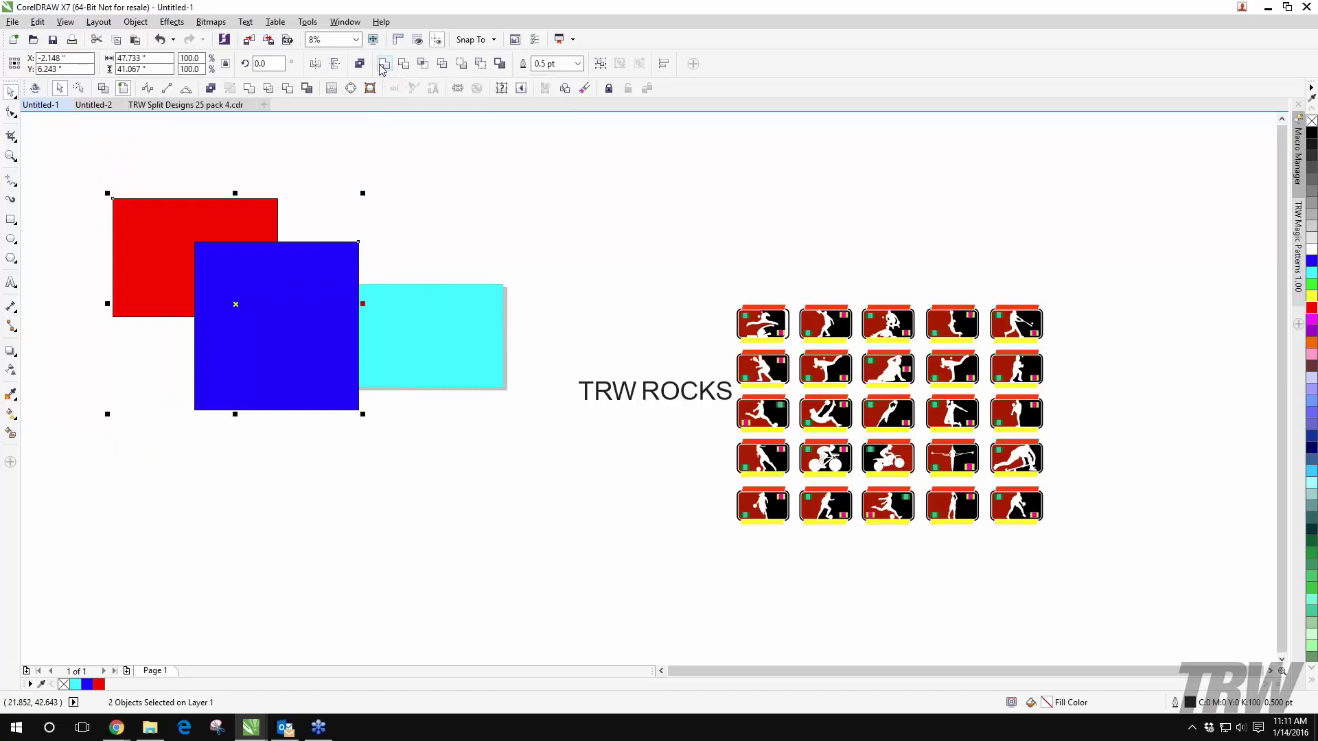
click(306, 286)
drag(306, 285, 316, 266)
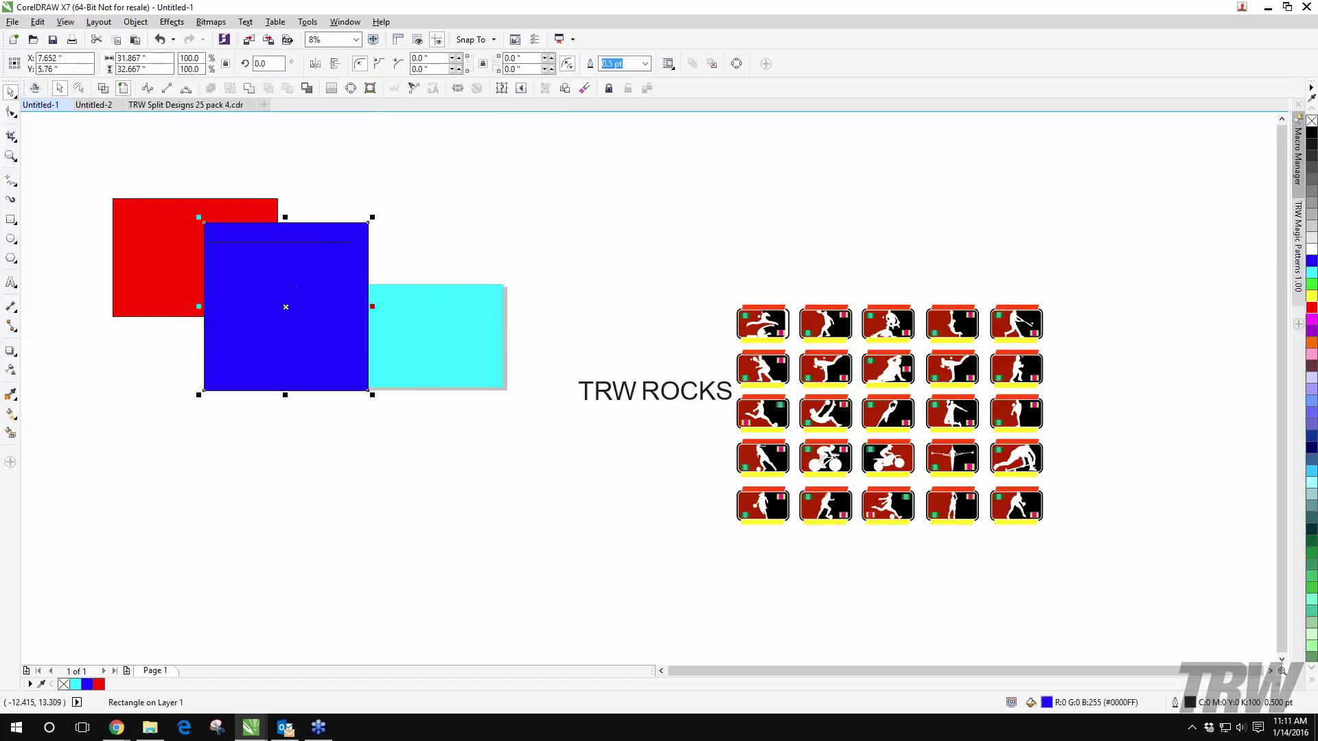
Step: Weld the red and blue rectangles into a single shape and move the welded shape slightly down and to the left
shift+click(136, 264)
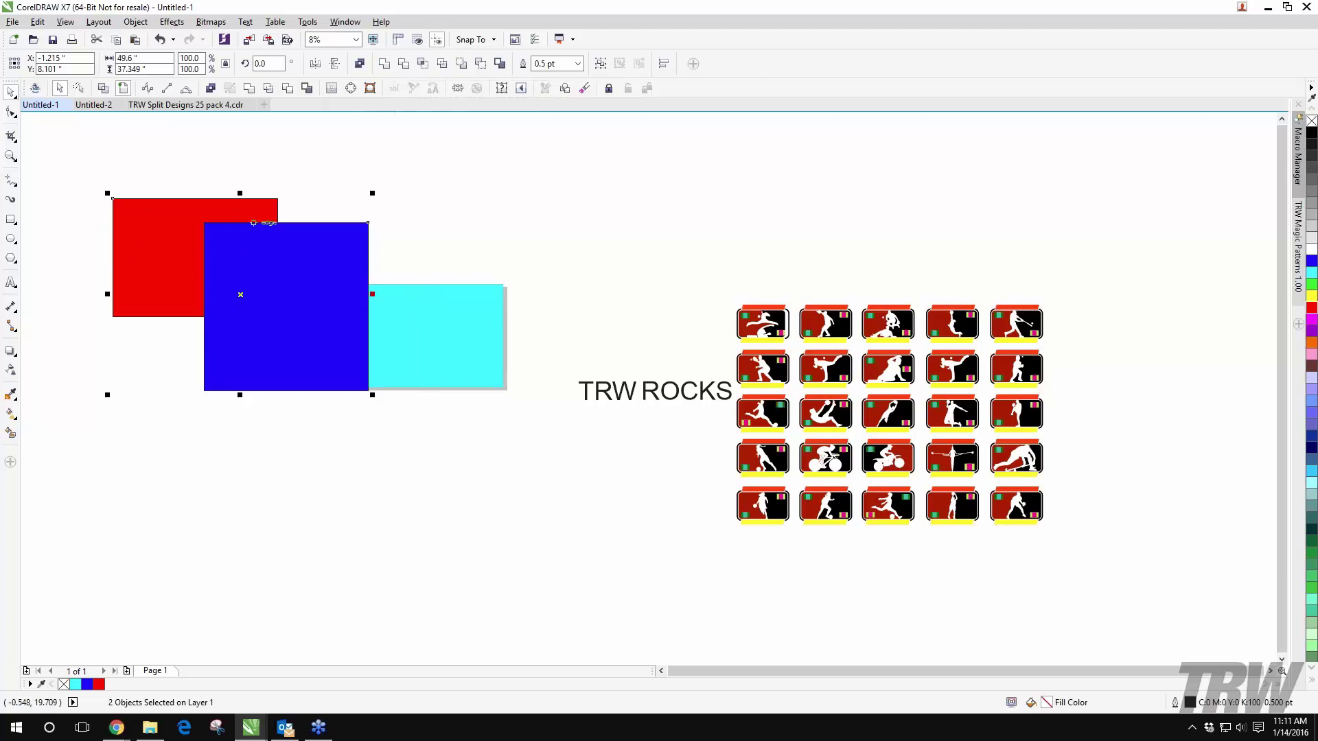
click(385, 69)
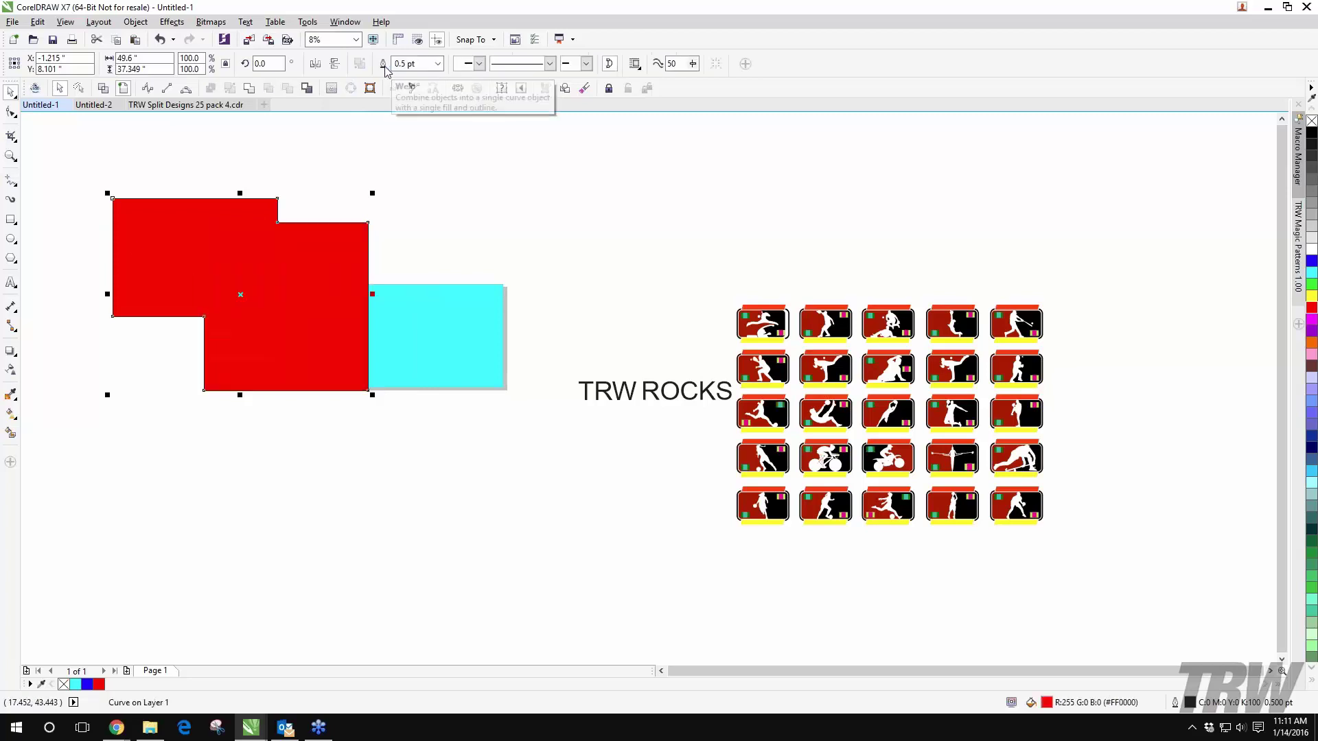
drag(340, 234, 307, 529)
drag(285, 380, 271, 297)
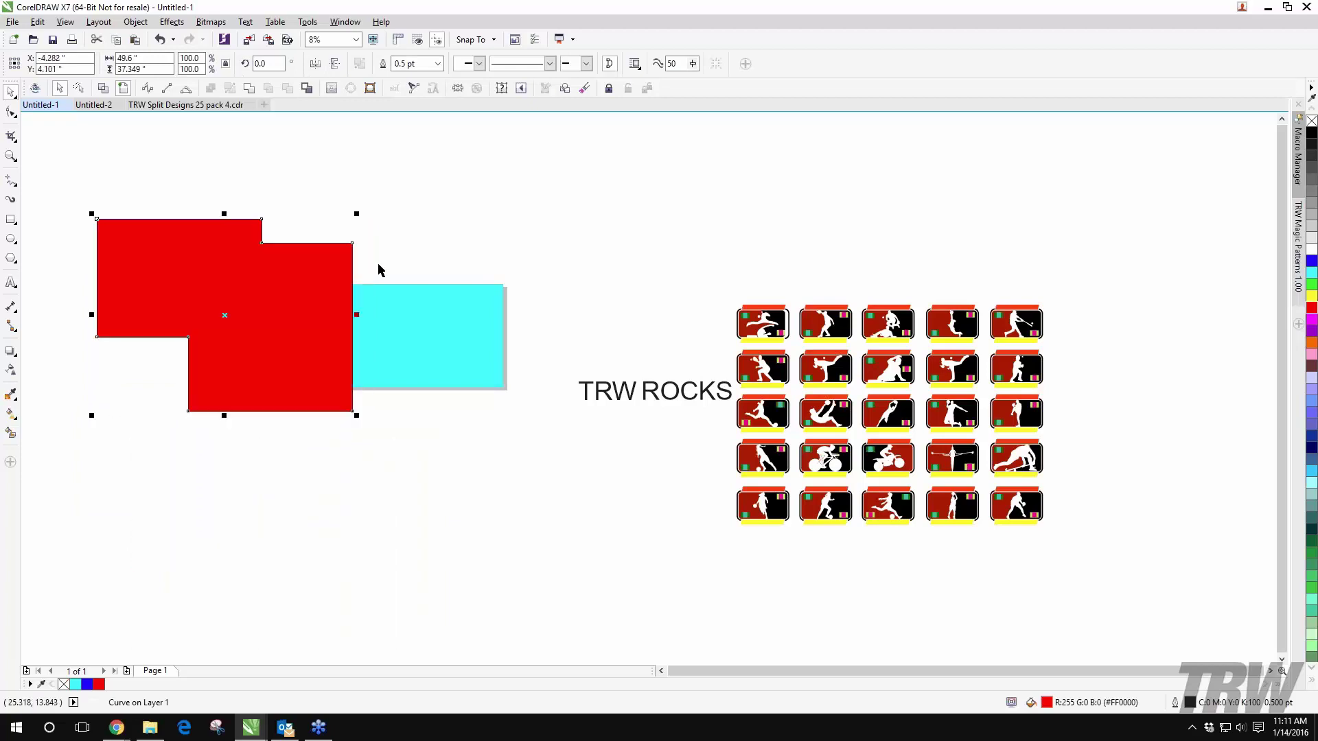
click(391, 247)
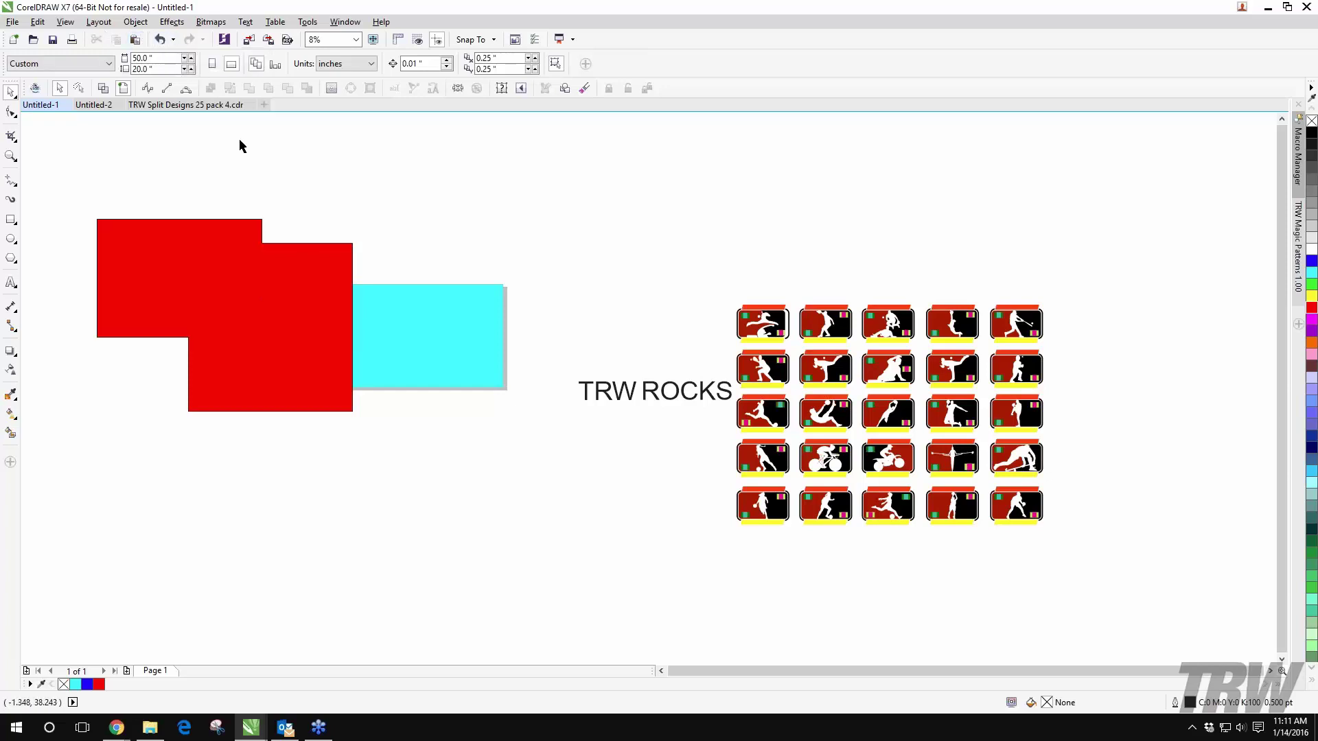
Step: Undo the moves and the weld so the red and blue rectangles are separate objects again
key(ctrl+z)
key(ctrl+z)
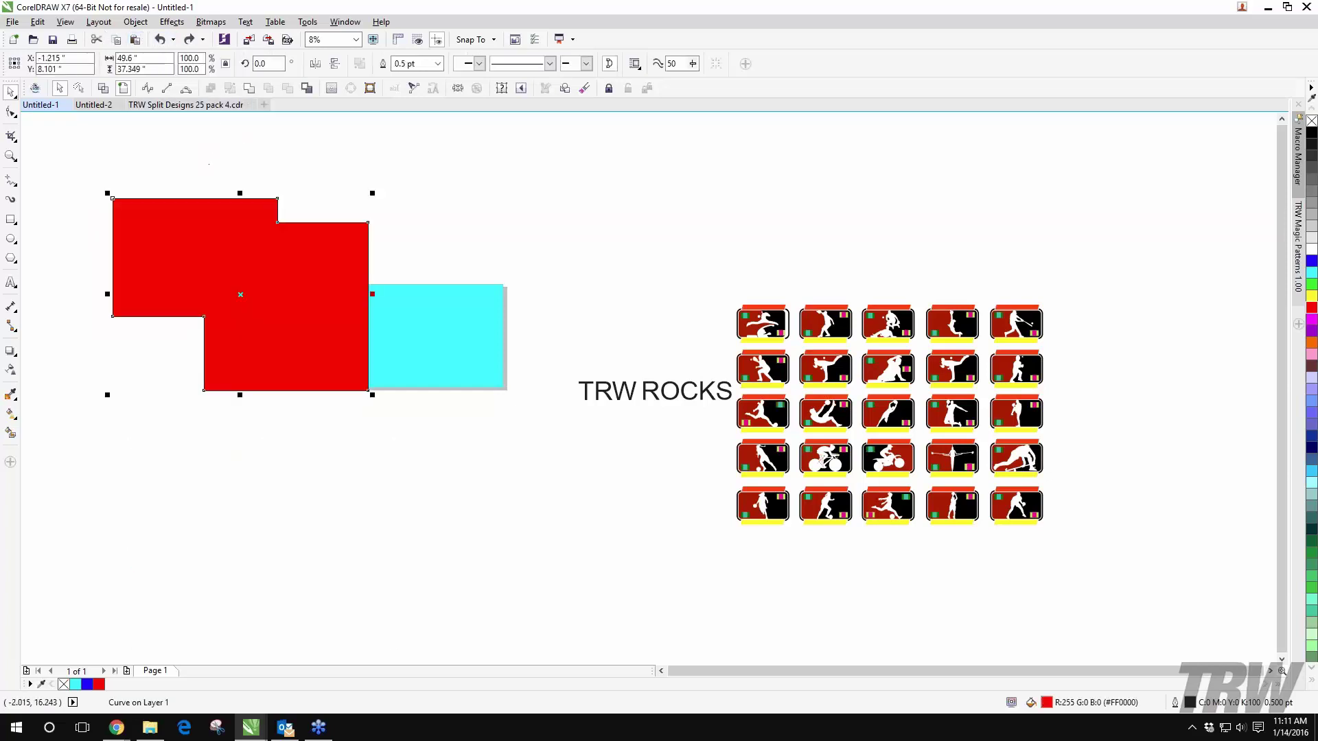
key(ctrl+z)
click(402, 179)
drag(397, 152, 456, 183)
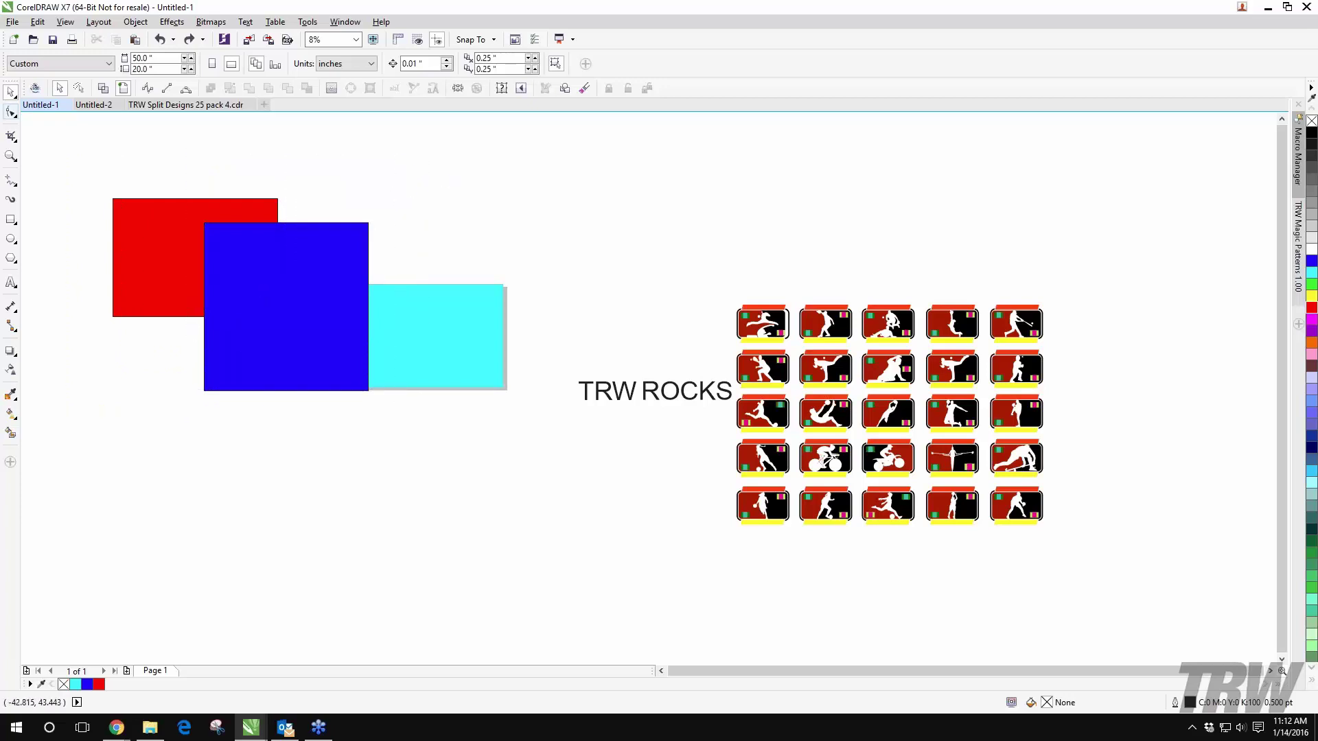
Step: Switch to the Freehand Pick tool and try a freehand selection around the blue rectangle
click(11, 94)
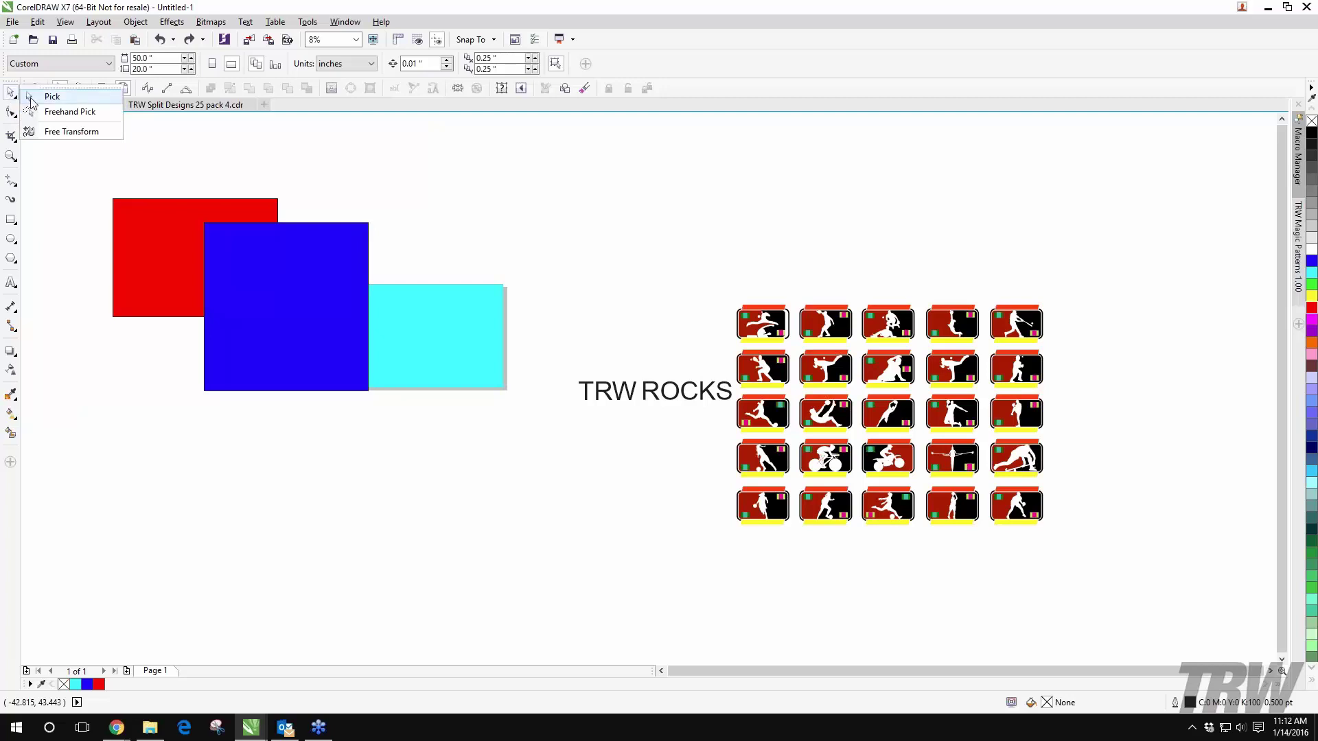
click(72, 112)
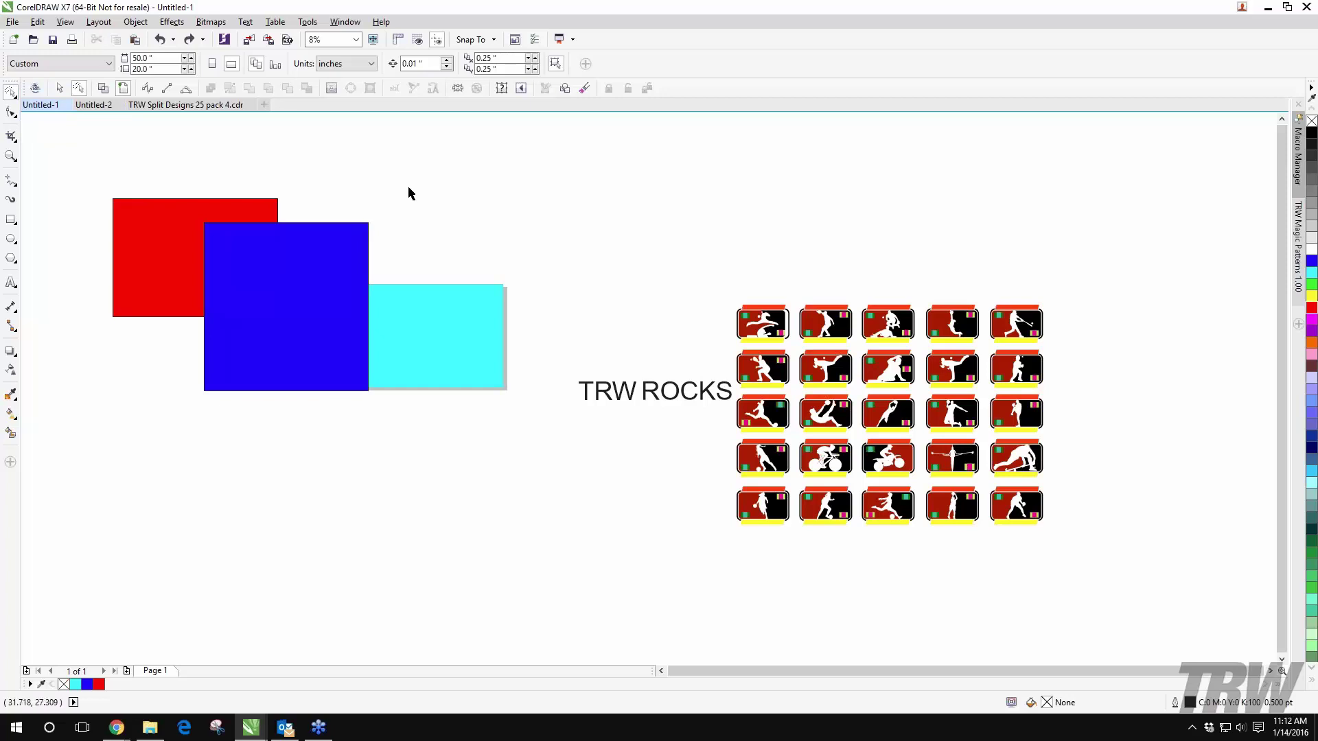
mouse_move(422, 219)
mouse_down()
mouse_move(412, 306)
mouse_move(370, 390)
mouse_move(335, 410)
mouse_move(180, 397)
mouse_move(155, 371)
mouse_move(139, 295)
mouse_move(156, 222)
mouse_move(199, 197)
mouse_move(402, 176)
mouse_up()
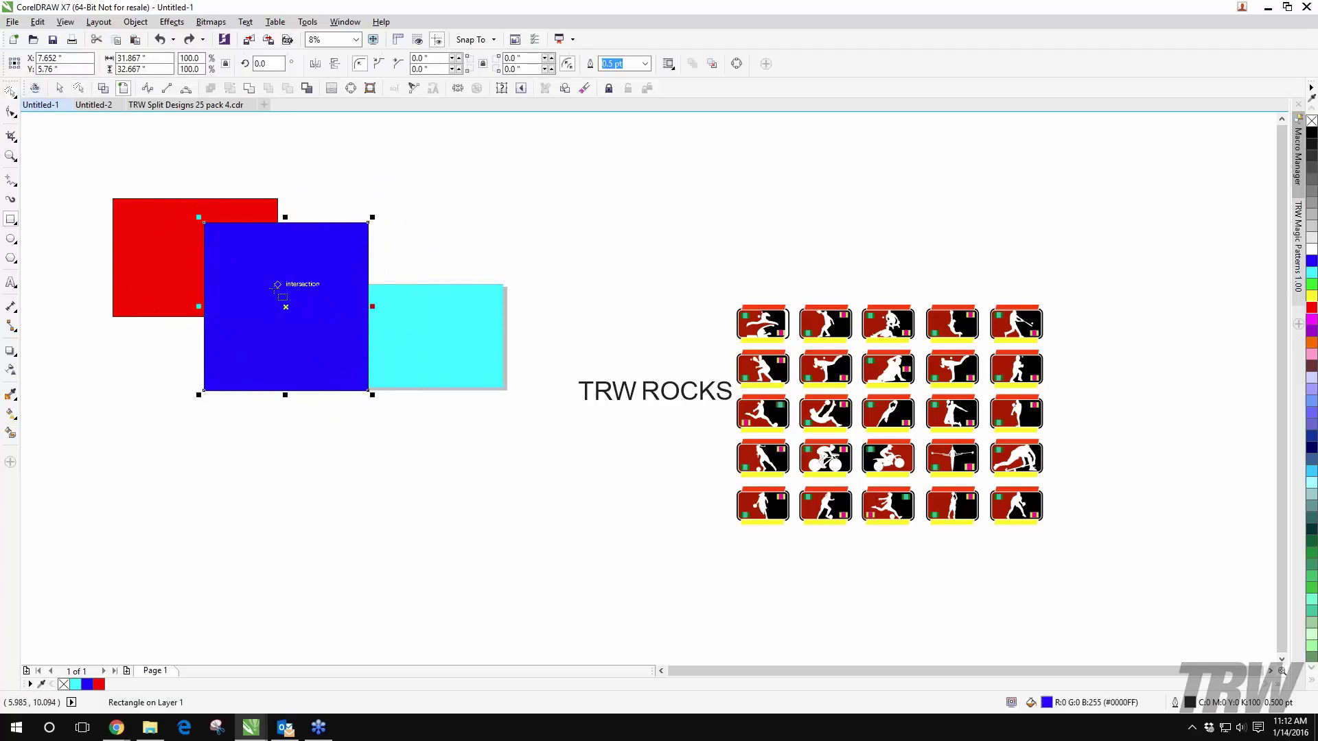
Step: Draw a rectangle about 22 × 11 inches across the blue rectangle's upper-right edge, and undo it
key(F6)
drag(277, 284, 389, 229)
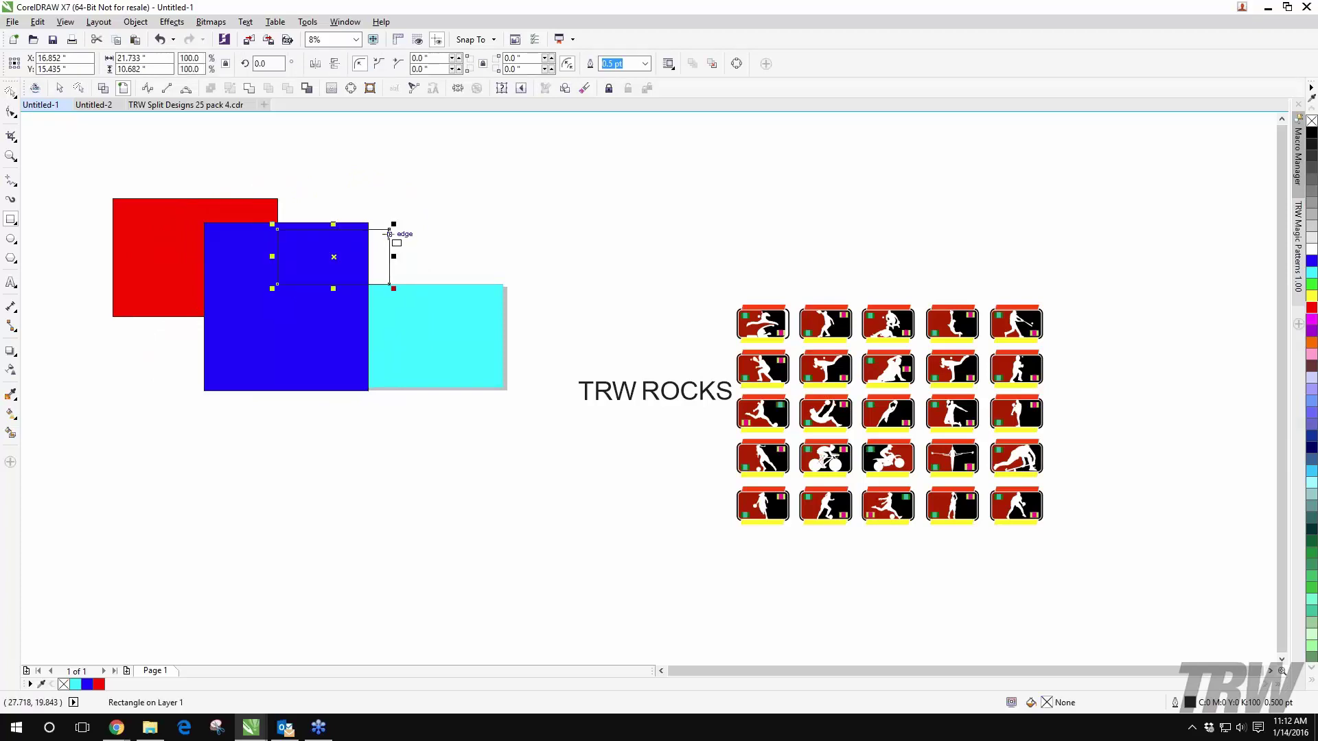
key(ctrl+z)
key(space)
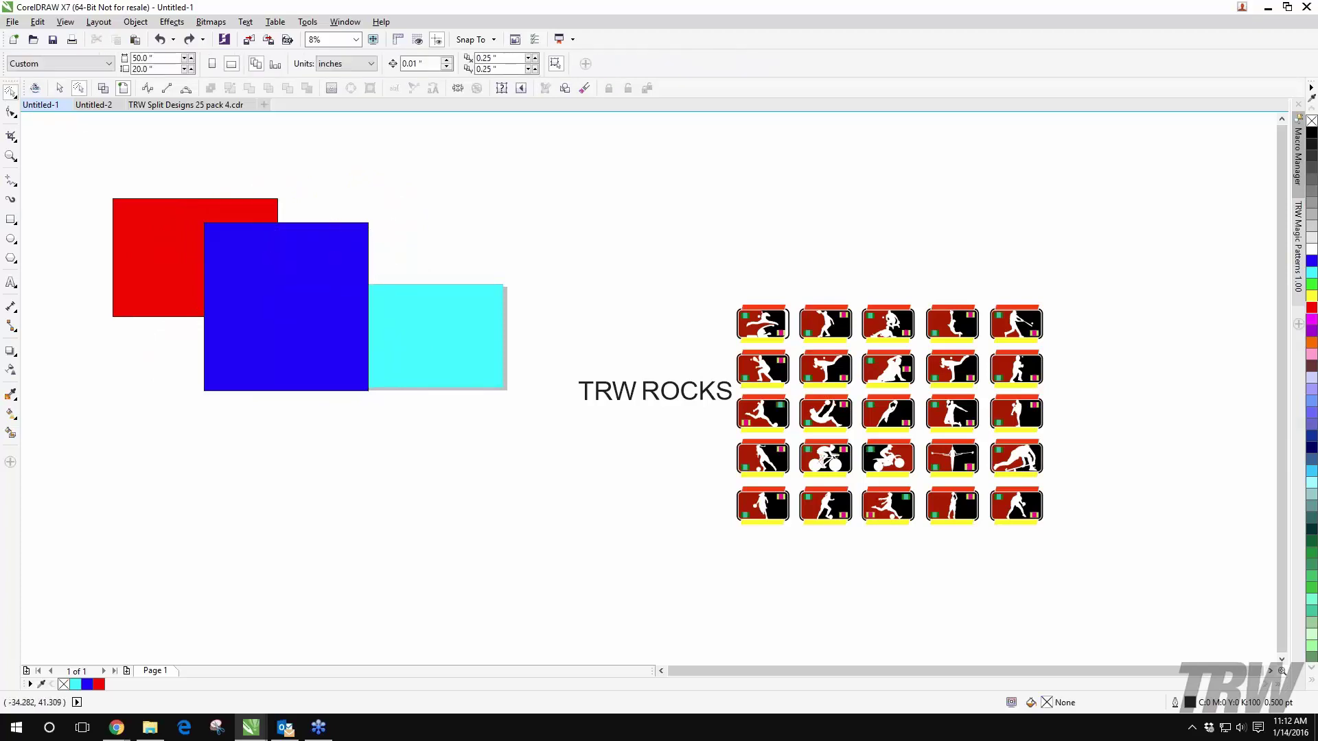
Step: Switch back to the Pick tool and try rectangular marquee selections around the red and blue rectangles
click(11, 92)
click(42, 96)
mouse_move(176, 171)
mouse_down()
mouse_move(394, 409)
mouse_move(410, 269)
mouse_up()
drag(388, 203, 206, 124)
scroll(206, 124, up, 1)
Step: With the Freehand Pick tool, move the blue rectangle over the right part of the cyan page, and undo the move
click(11, 94)
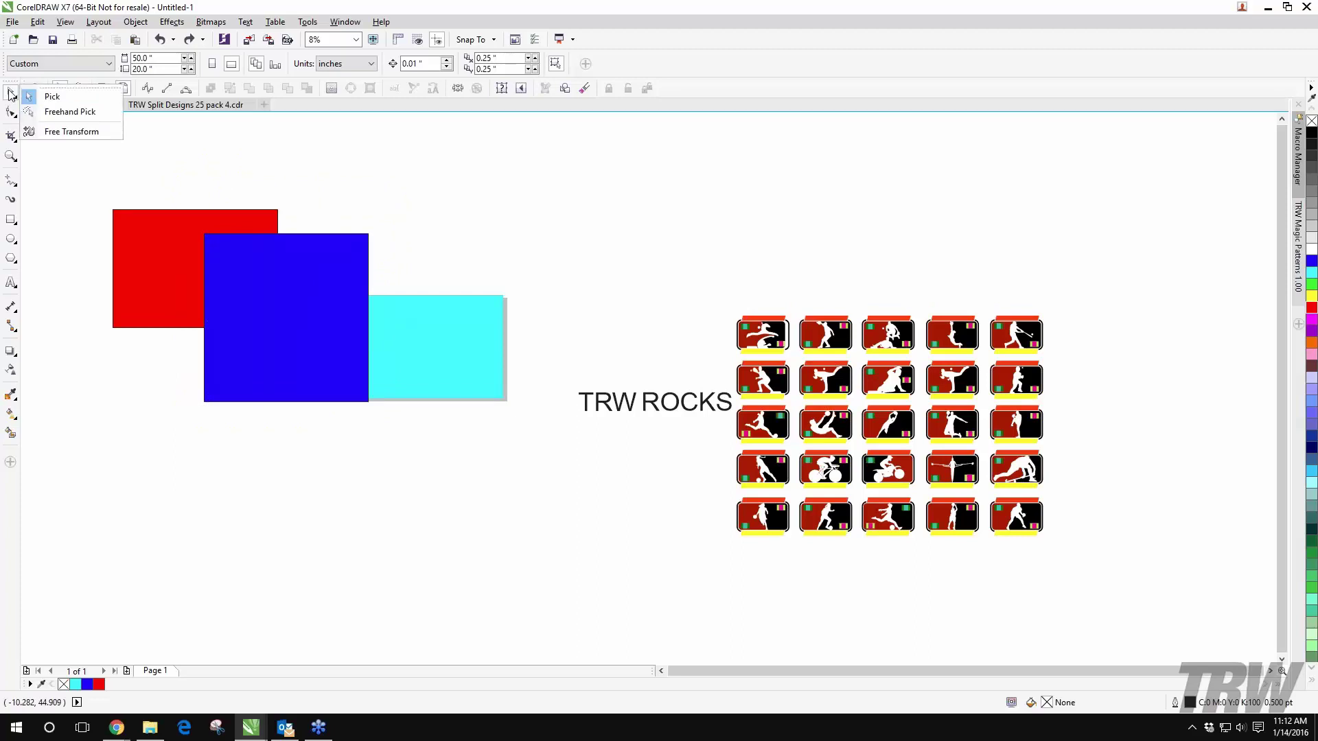
click(63, 113)
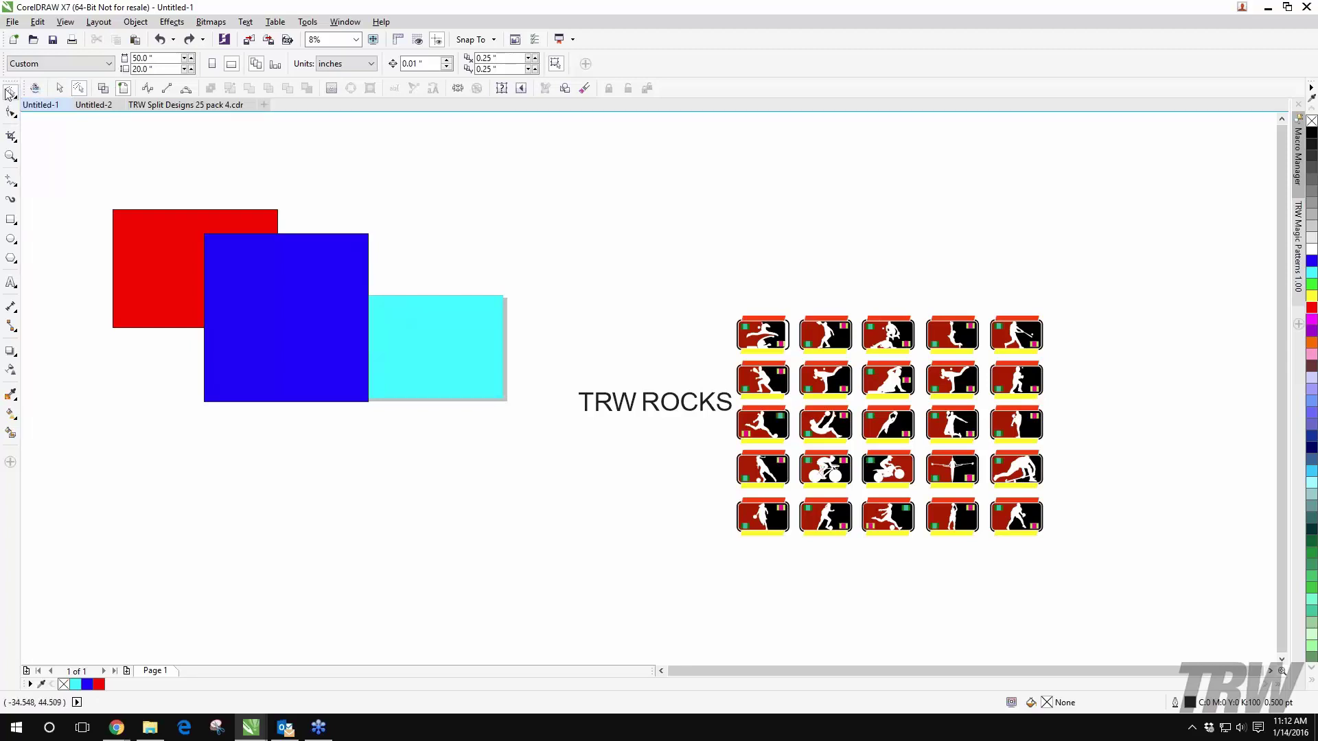
mouse_move(389, 182)
mouse_down()
mouse_move(504, 292)
mouse_move(363, 434)
mouse_move(219, 426)
mouse_move(165, 332)
mouse_move(235, 185)
mouse_move(385, 182)
mouse_up()
drag(271, 305, 444, 300)
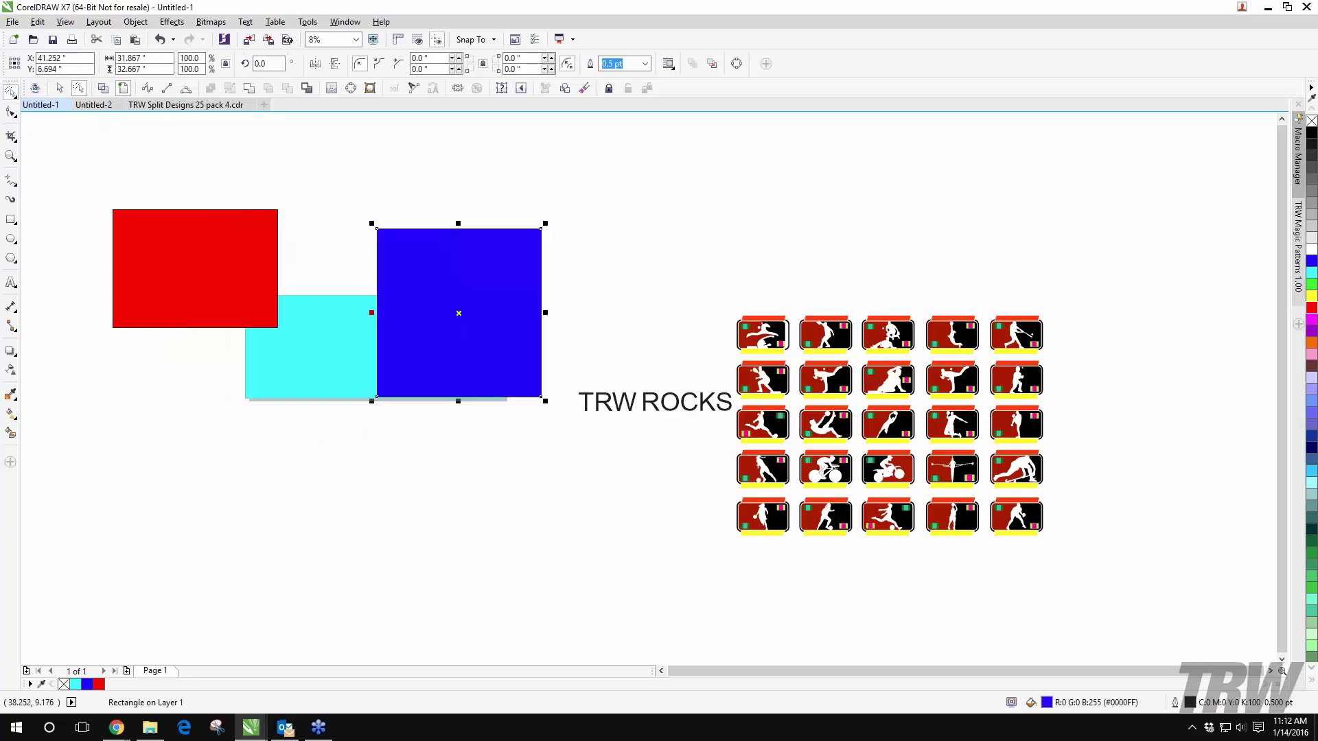
key(ctrl+z)
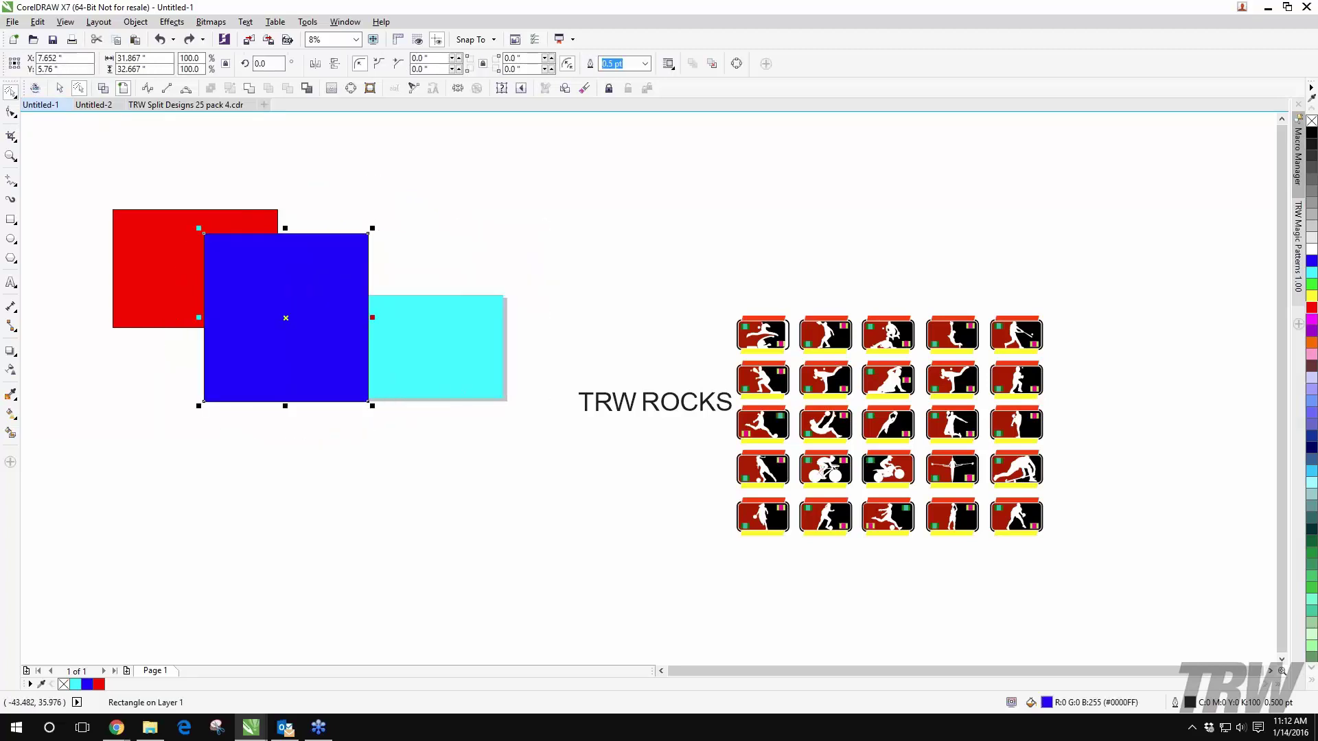
Step: Trim the red rectangle with the overlapping blue one using the Pick tool, and check the cut by temporarily moving the red shape away
click(11, 92)
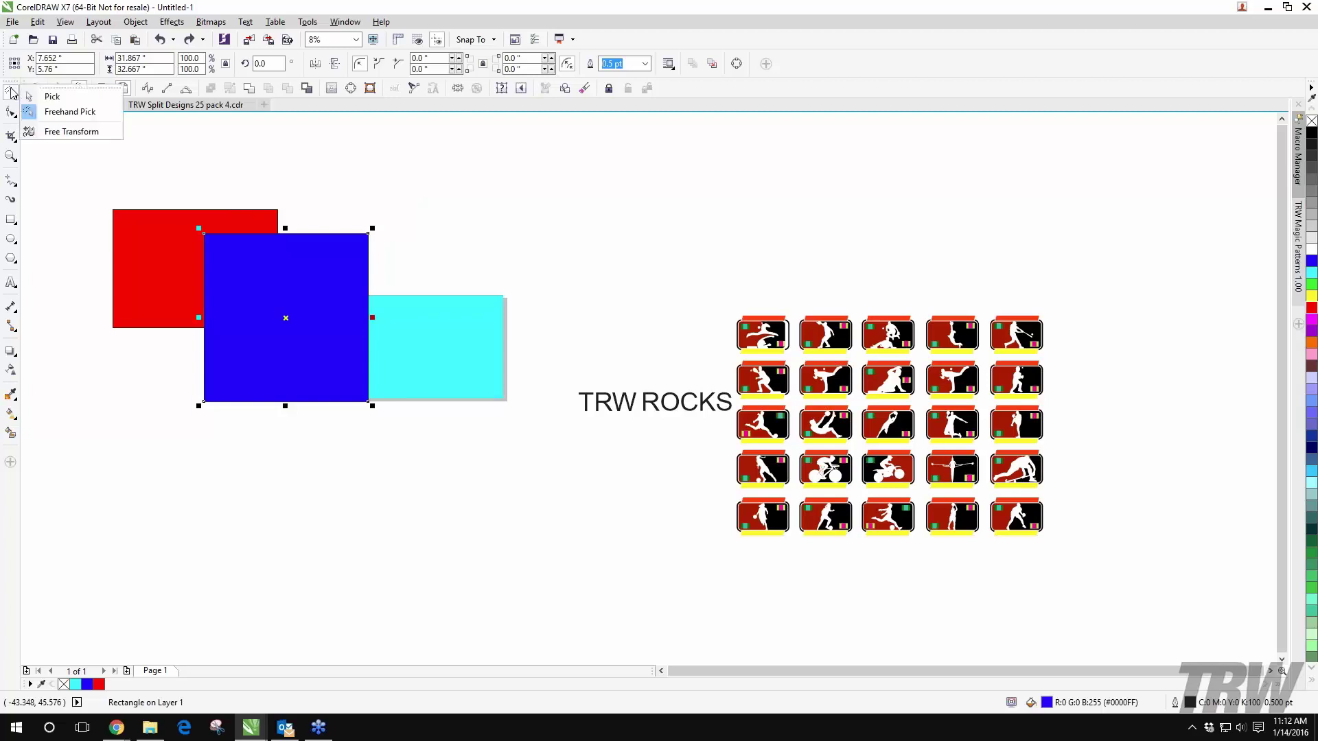
click(29, 102)
drag(62, 156, 400, 435)
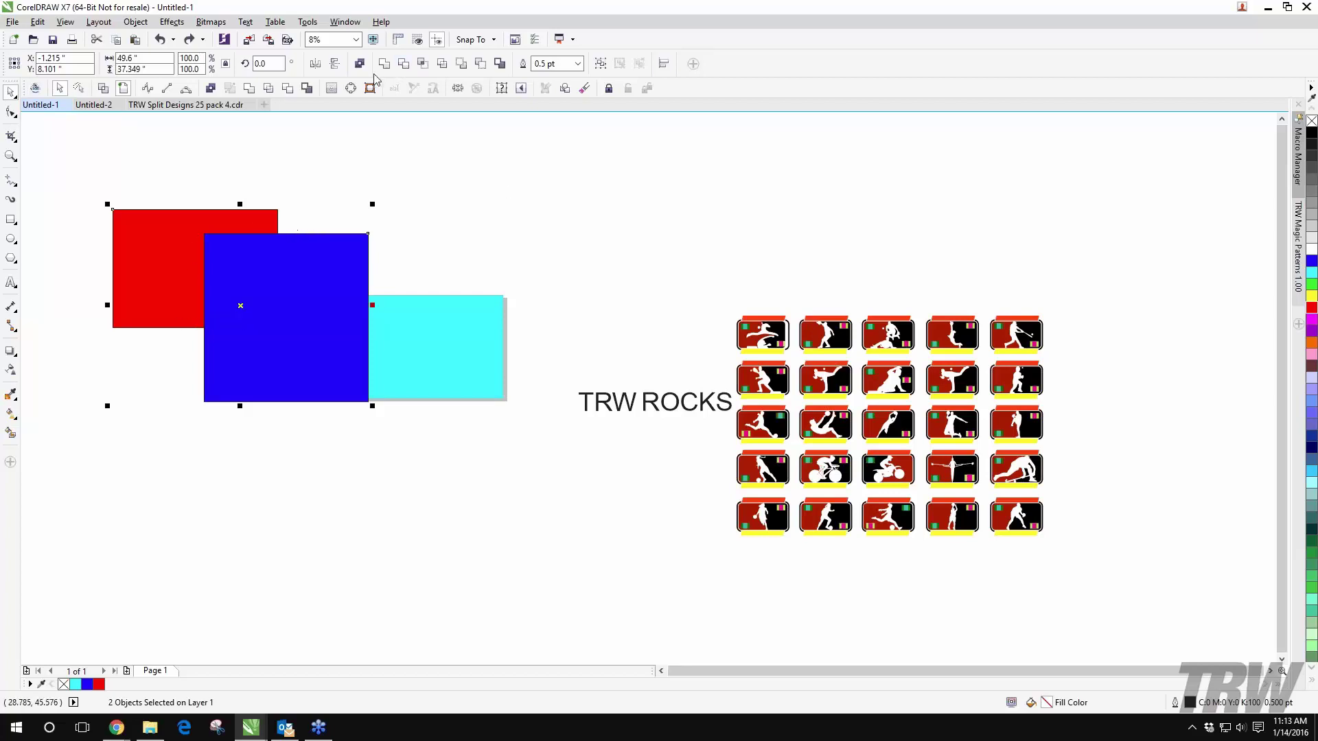
click(403, 63)
click(288, 165)
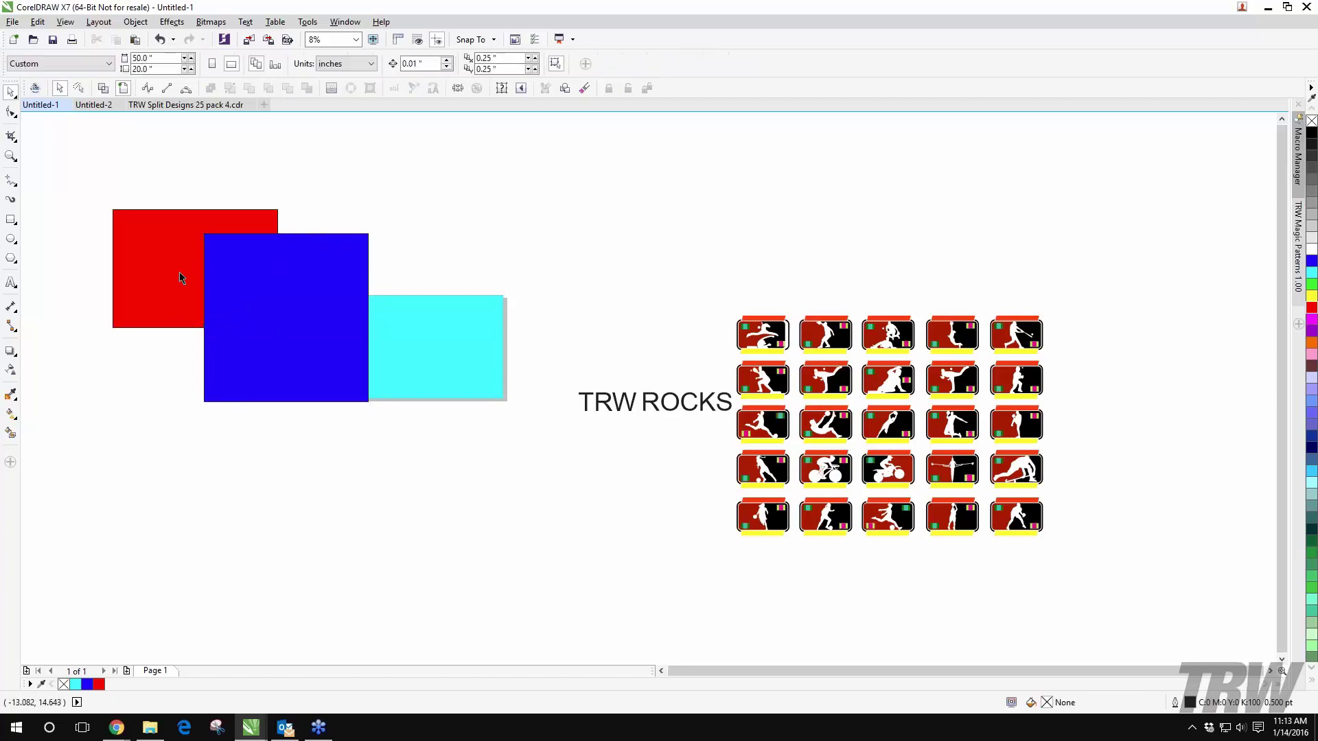
drag(179, 272, 126, 258)
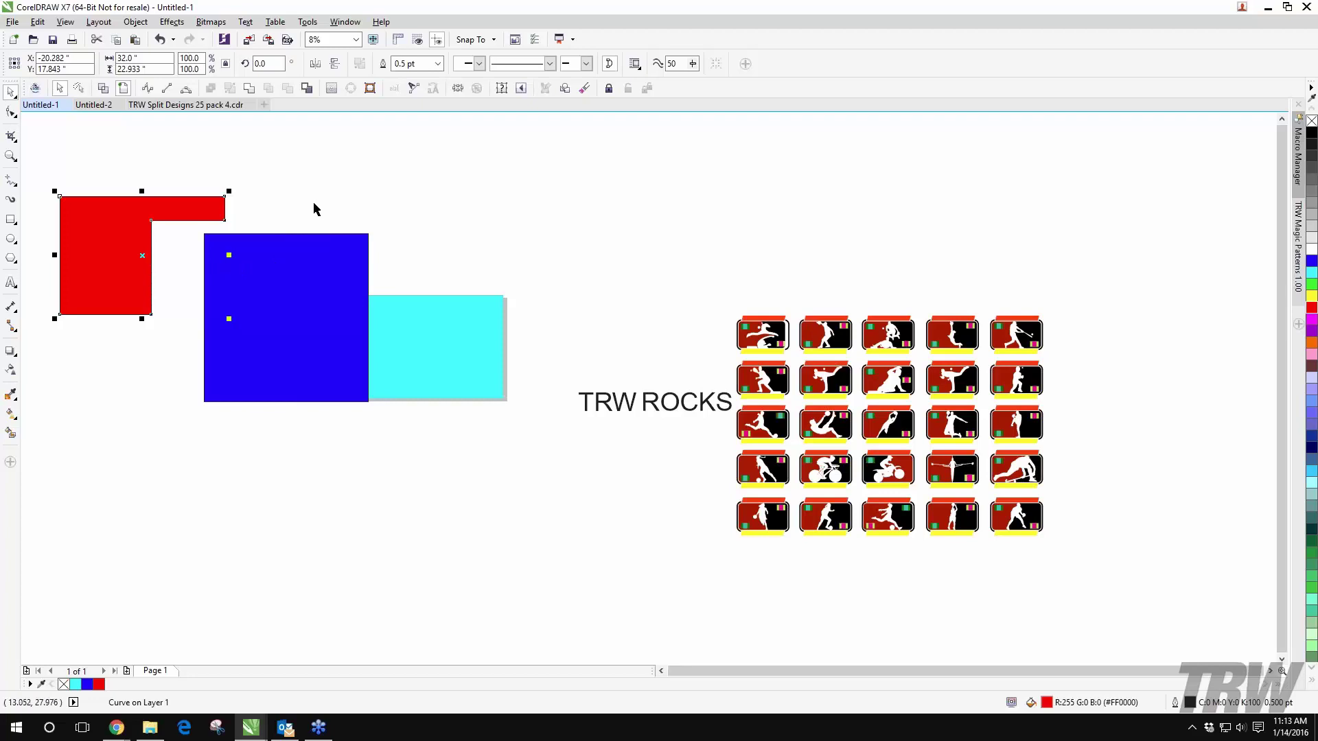
key(ctrl+z)
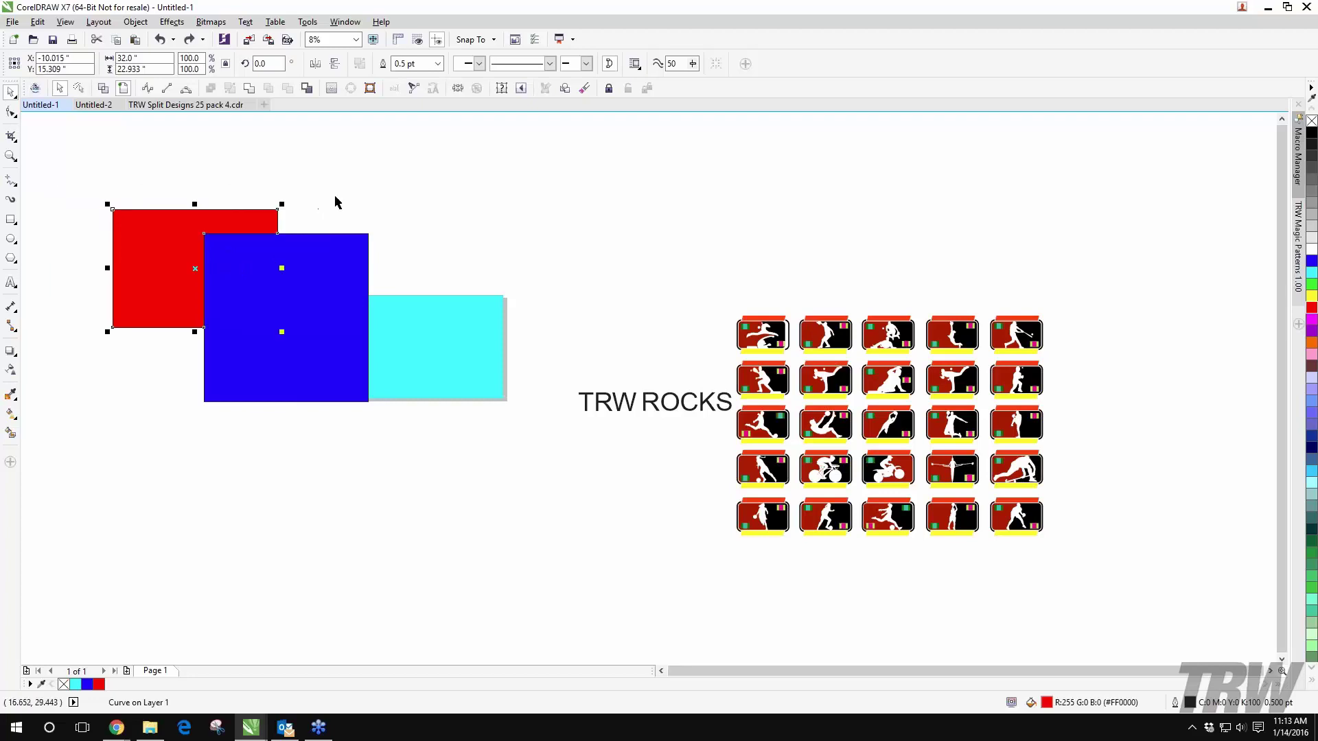
Step: Move the red rectangle about 1.2 inches right and 1.5 inches up, keeping its lower-right part under the blue rectangle
click(337, 194)
drag(103, 412, 383, 190)
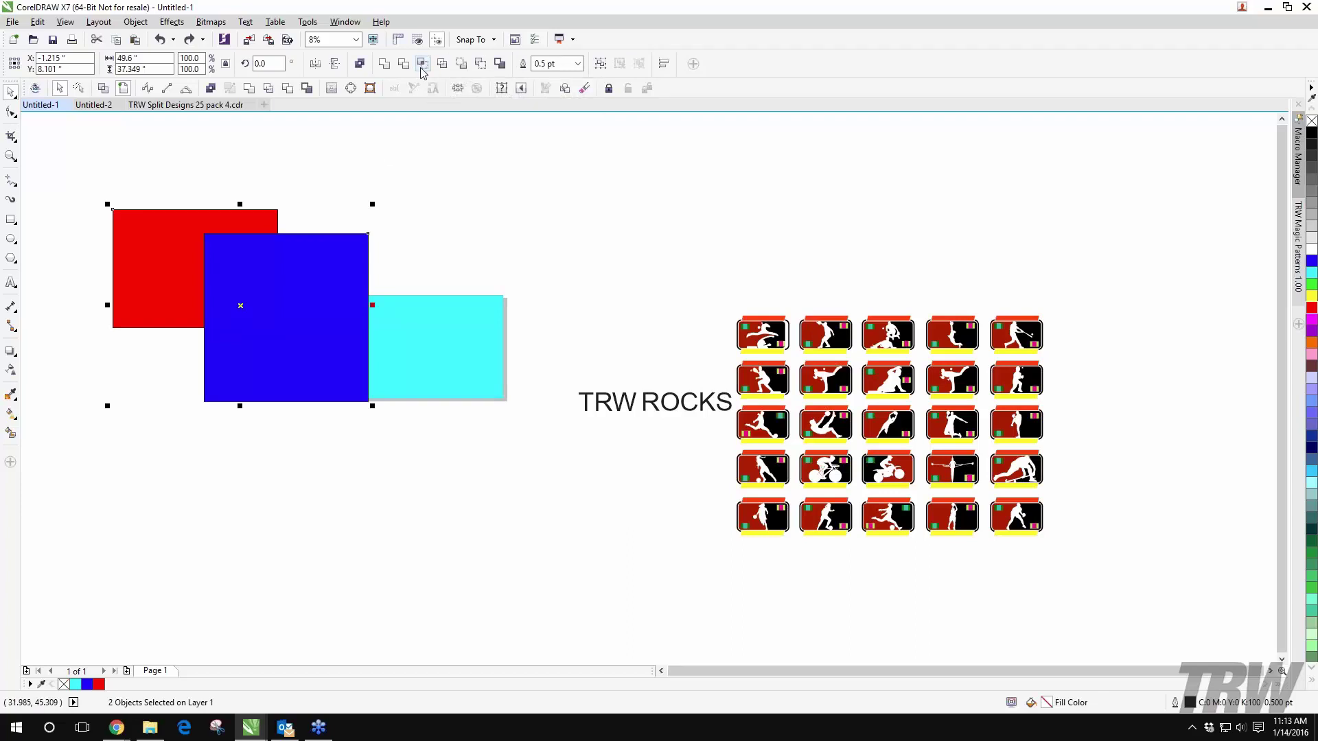
click(315, 209)
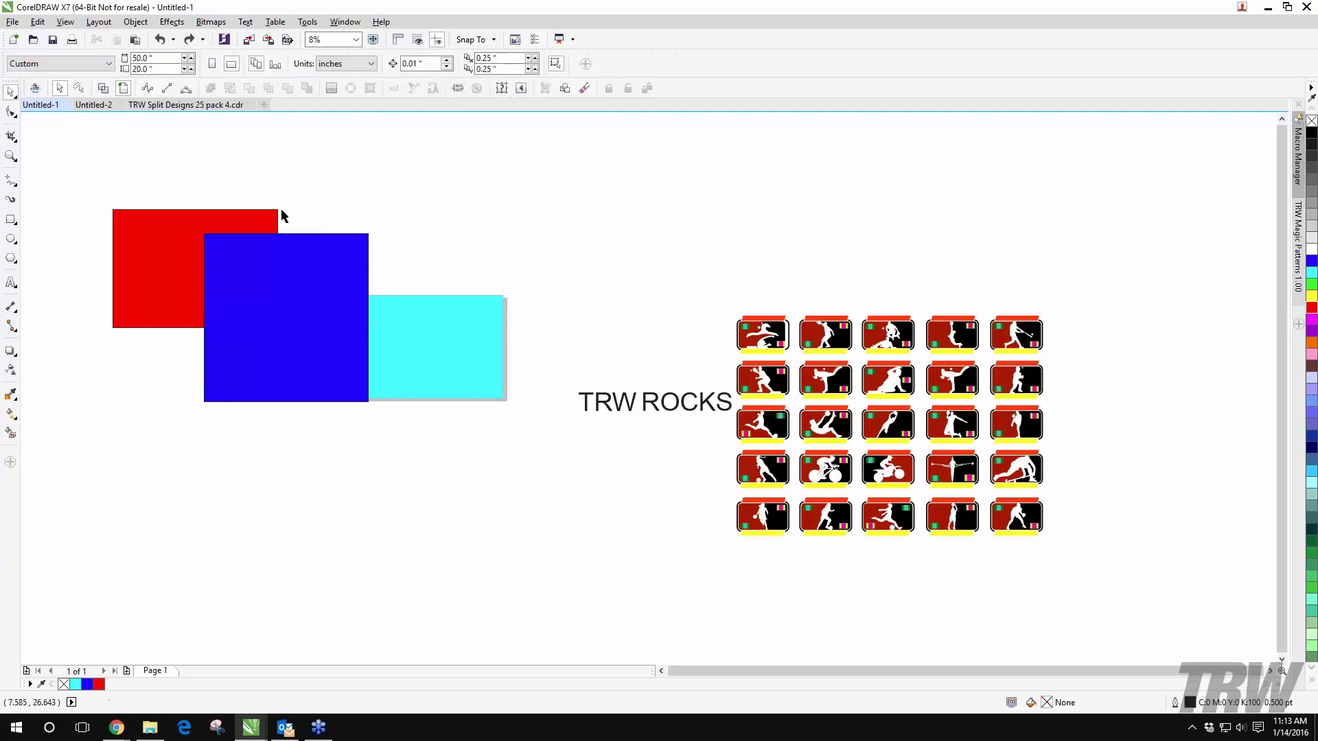
mouse_move(241, 220)
mouse_down()
mouse_move(192, 204)
mouse_move(218, 213)
mouse_up()
drag(131, 221, 160, 220)
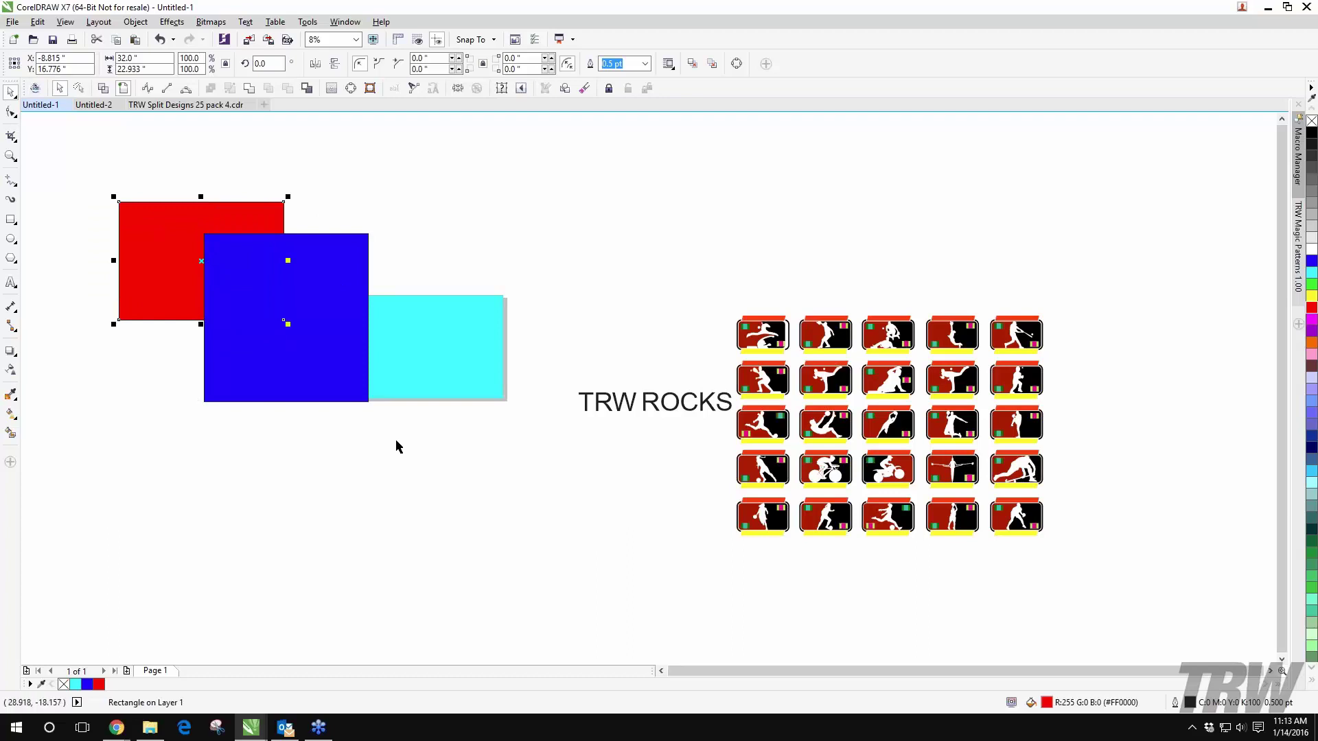
Step: Intersect the red and blue rectangles, and move the blue one to the right off the overlap piece
drag(397, 443, 49, 155)
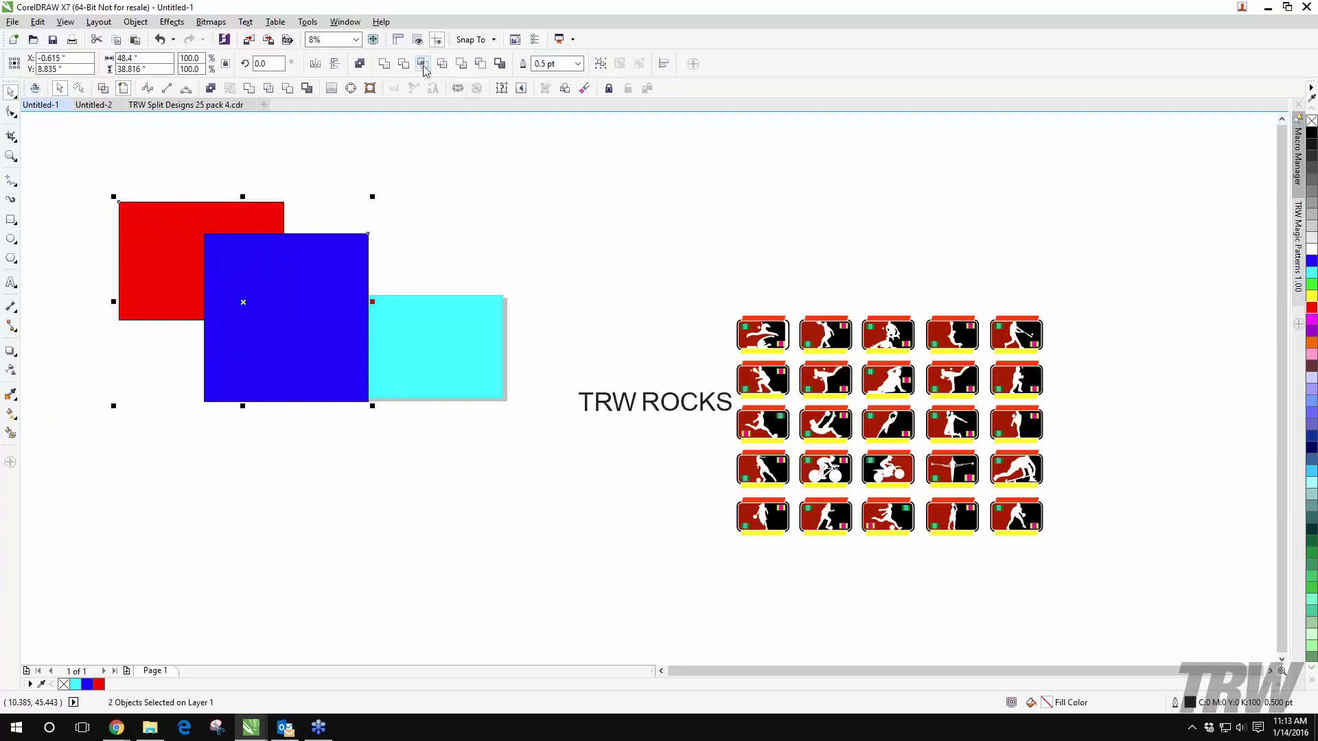
click(314, 308)
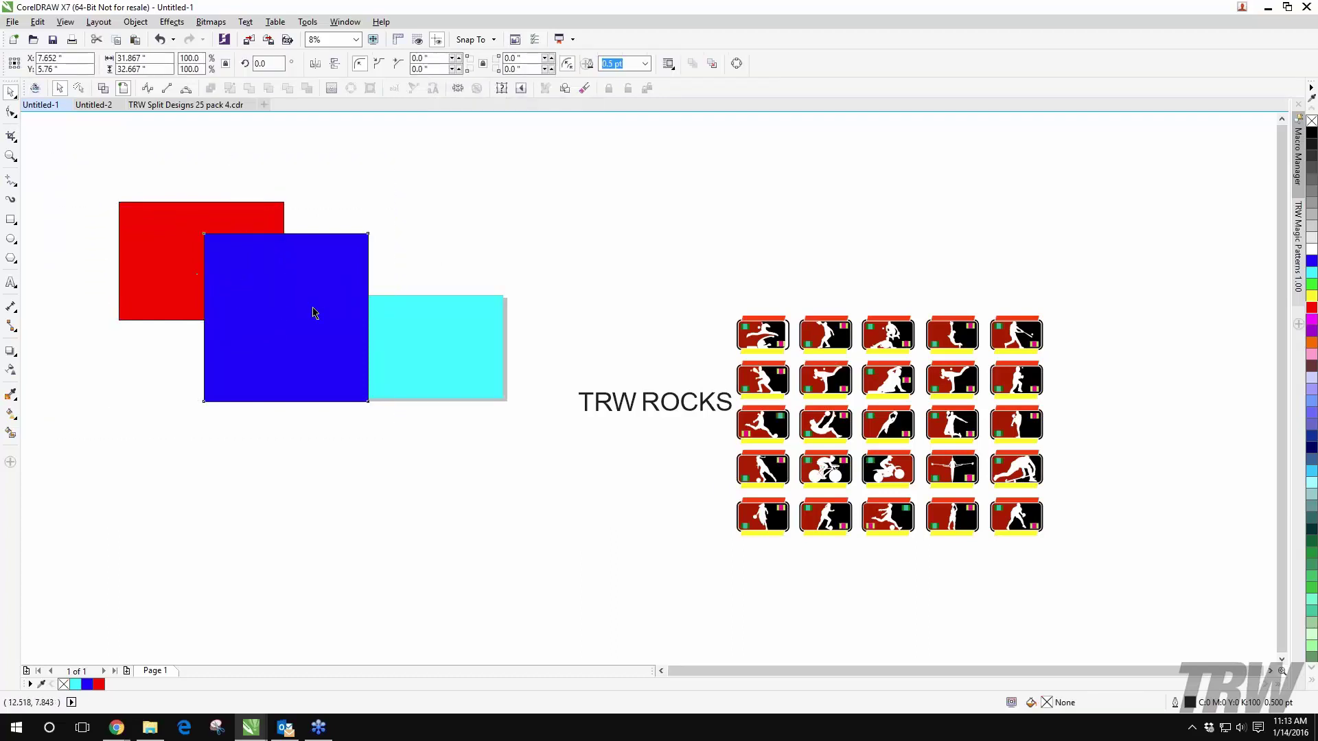
drag(315, 309, 433, 295)
click(228, 303)
scroll(228, 304, up, 1)
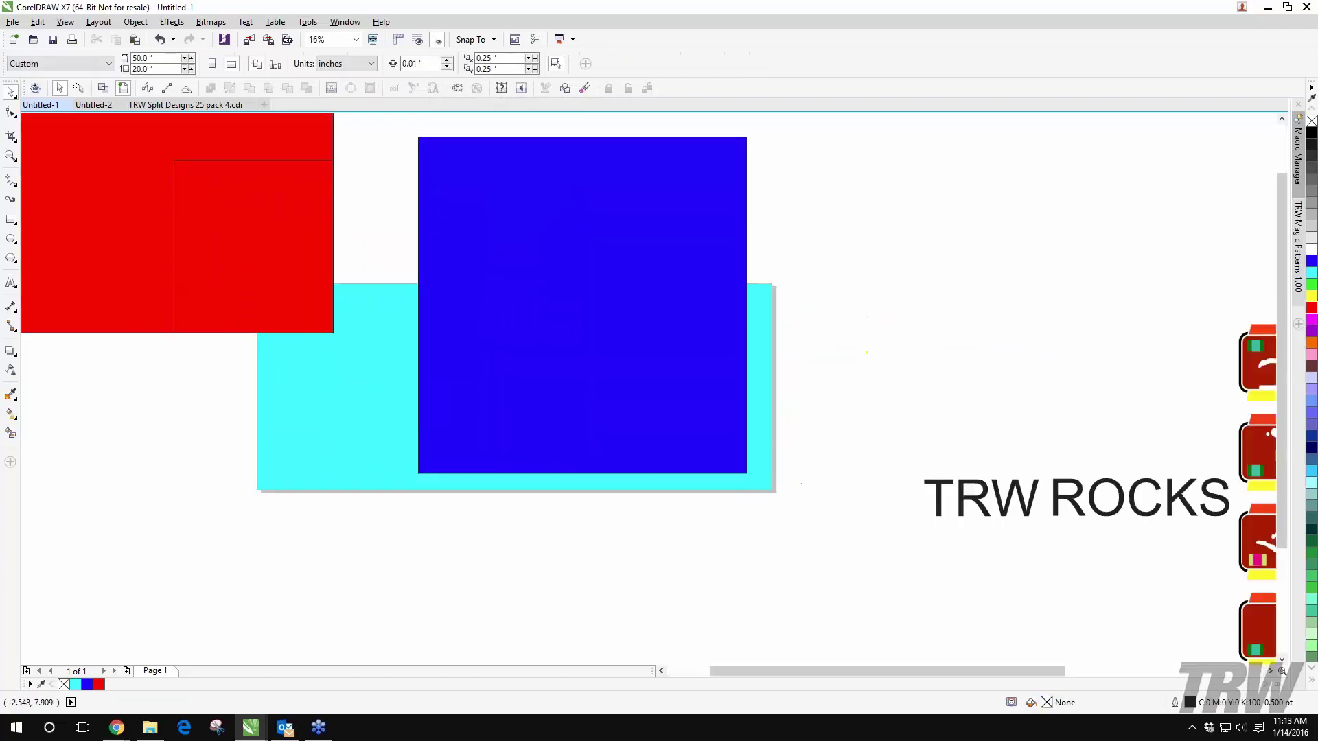
Step: Fill the intersection piece in the red rectangle's lower-right corner with magenta
click(1311, 319)
click(946, 235)
scroll(598, 282, down, 1)
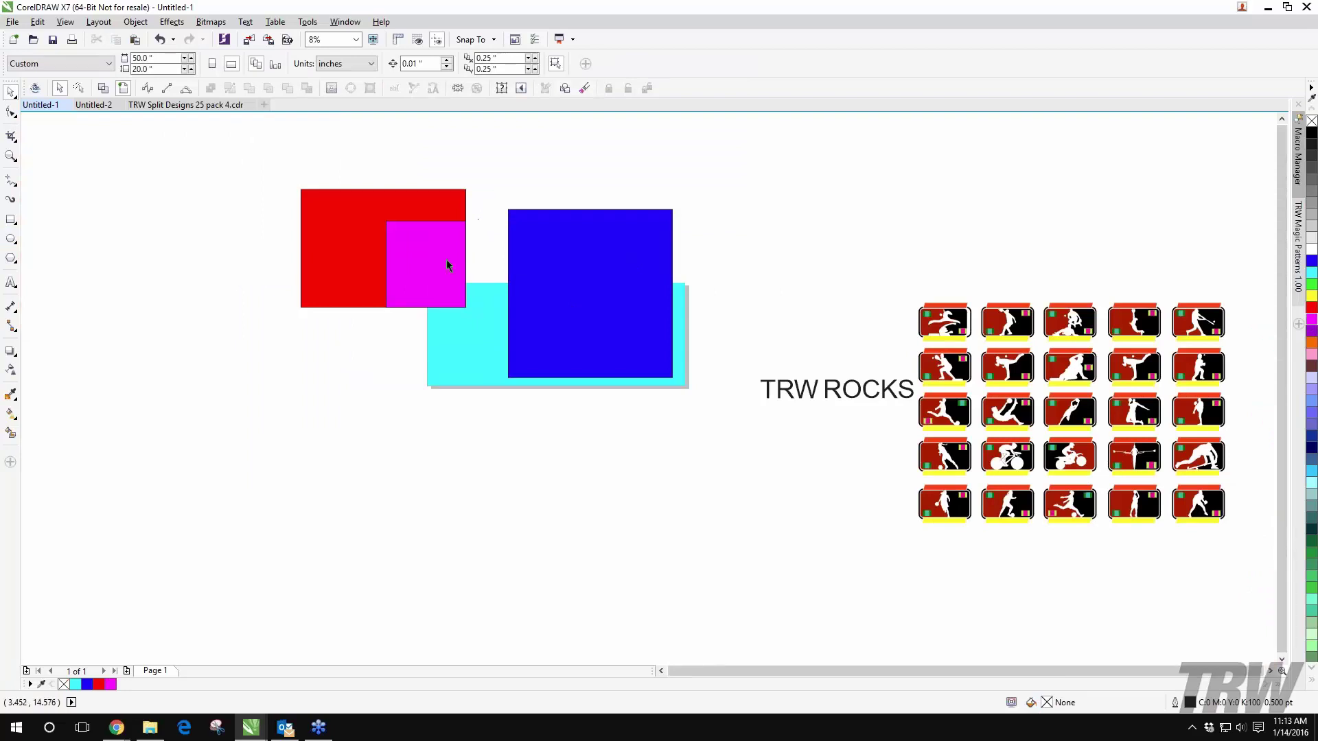
Step: Move the blue rectangle slightly up and left, and place the word TRW below and left of the red rectangle
drag(564, 259, 553, 218)
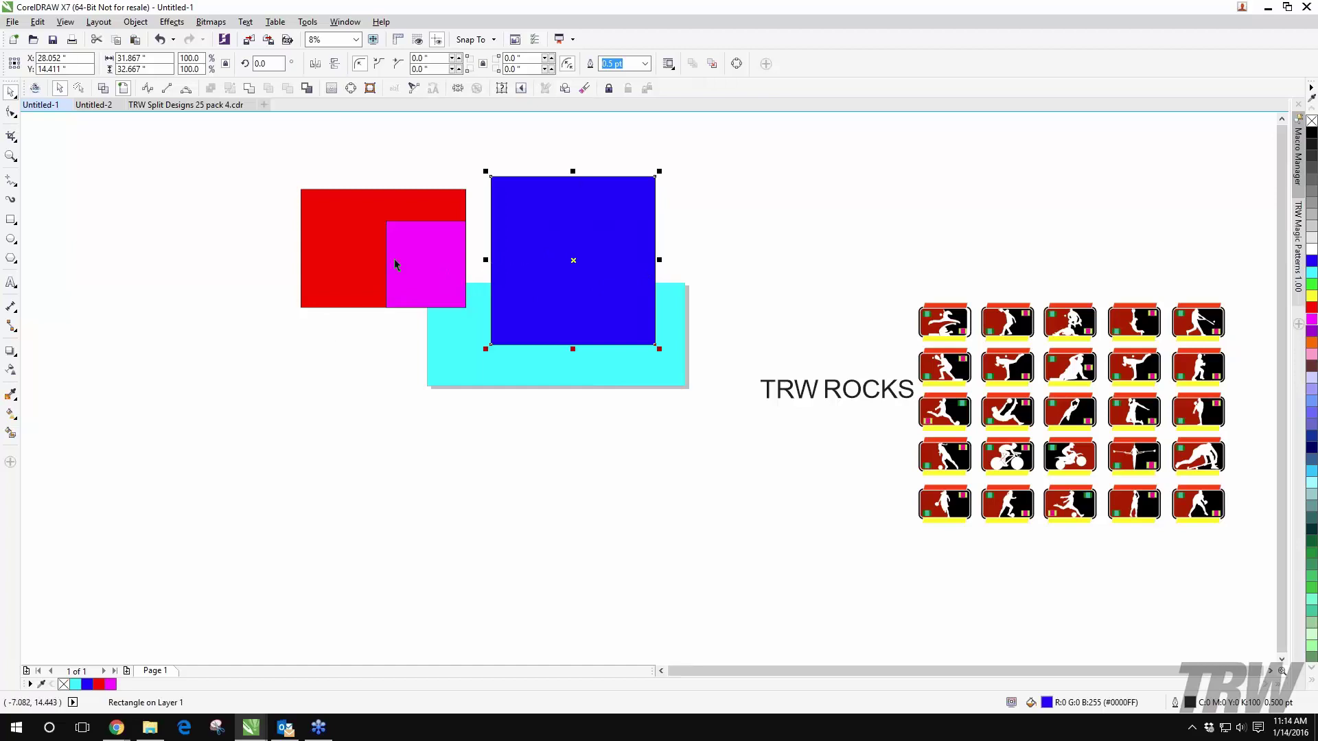
click(11, 282)
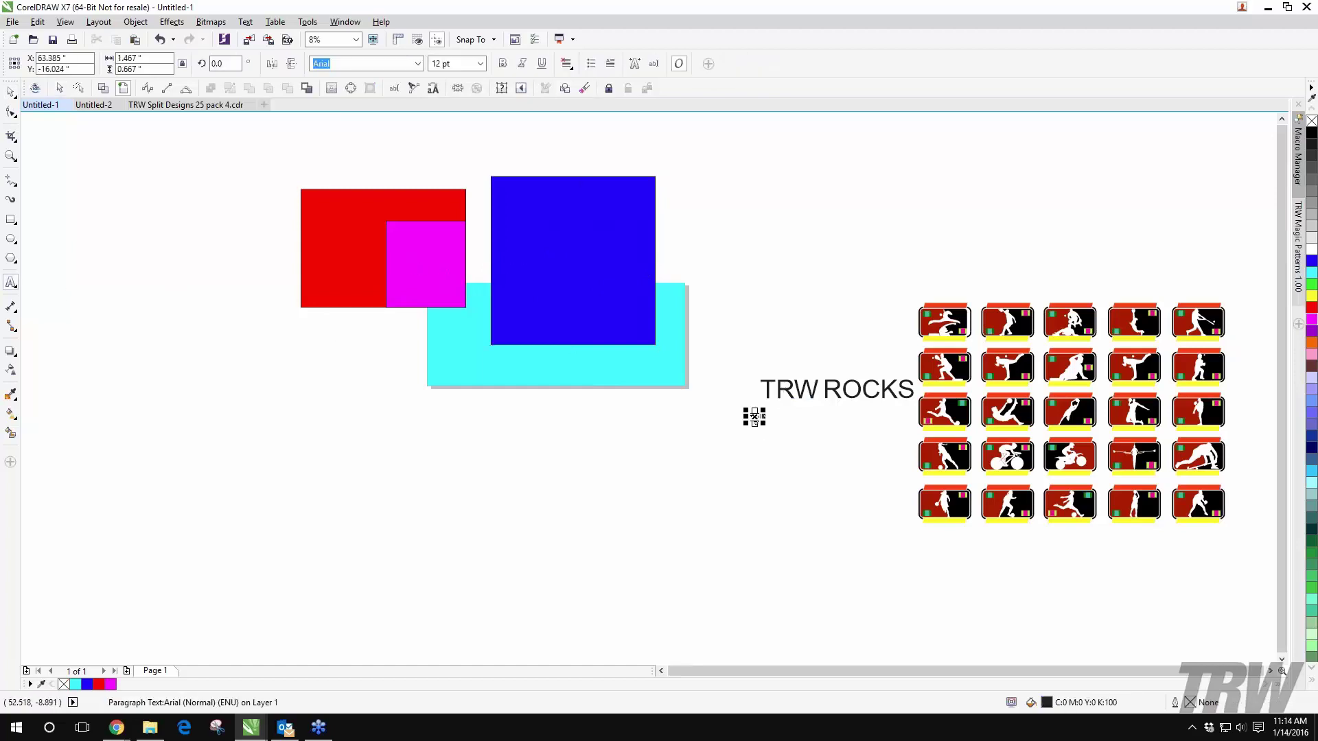
key(ctrl+space)
drag(799, 402, 304, 399)
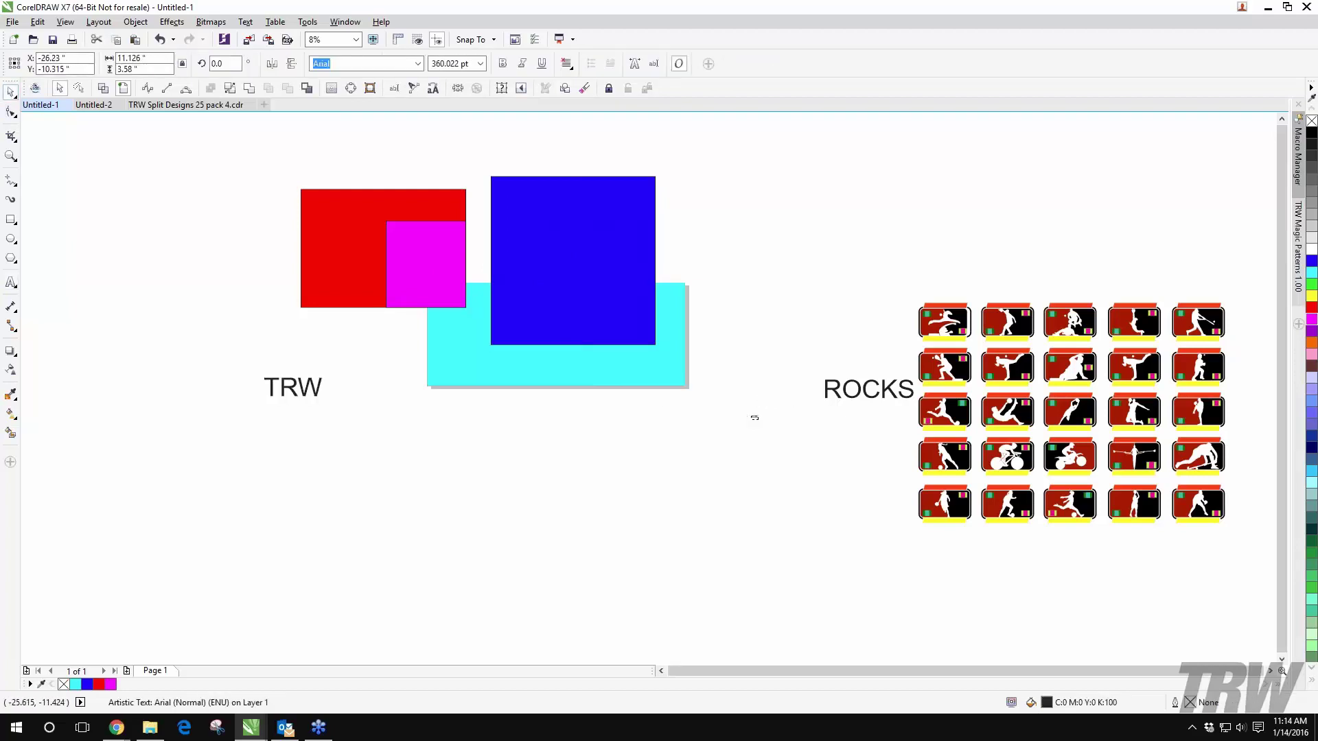
Step: Set TRW in Bernard MT Condensed, enlarge it to about 38.7 × 18.5 inches and move it onto the blue rectangle
click(369, 64)
click(417, 64)
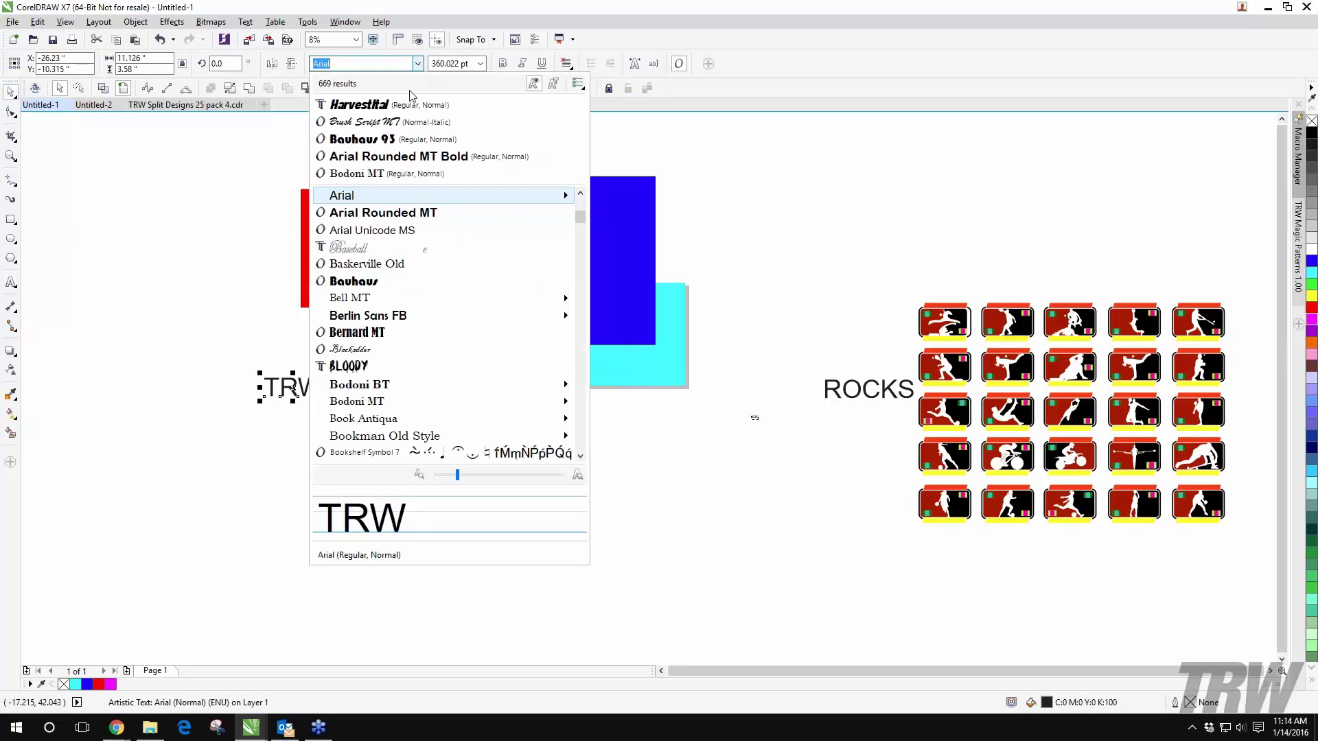
click(393, 334)
drag(310, 407, 390, 441)
drag(347, 364, 658, 251)
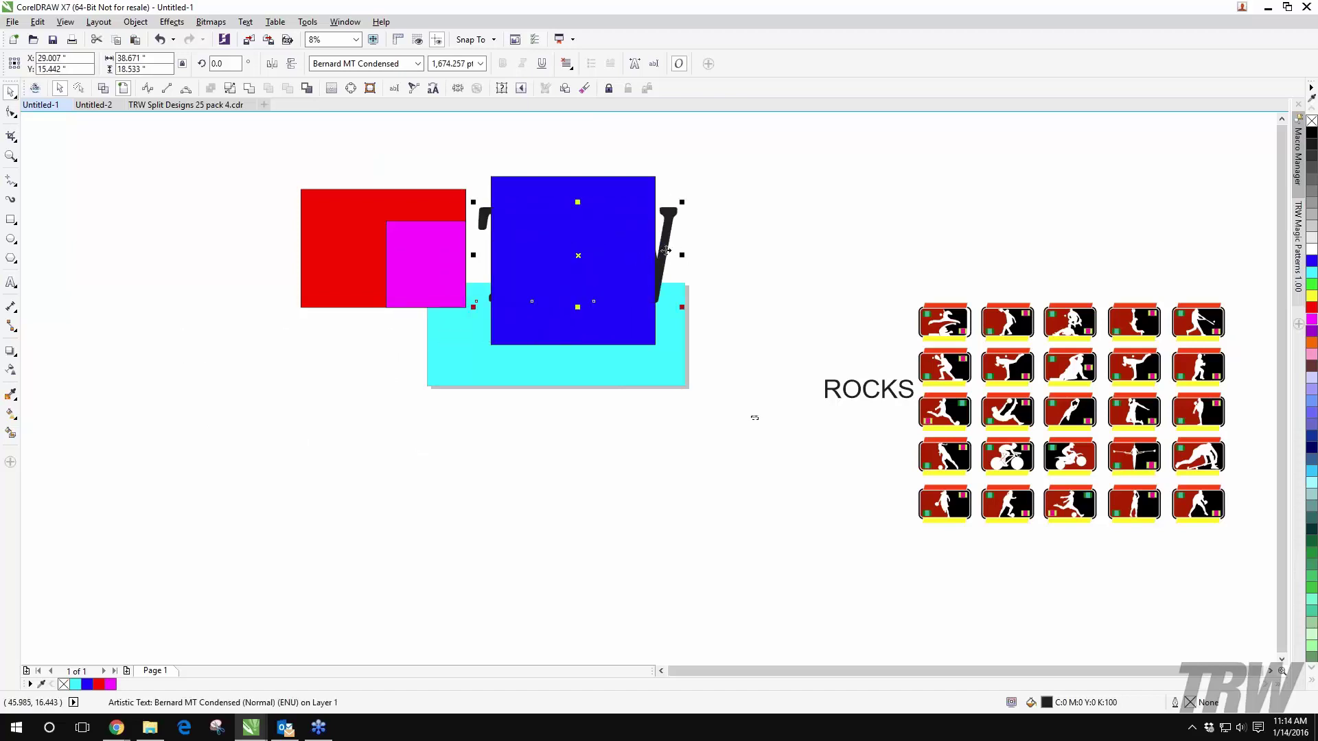
Step: Bring the TRW text to the front of the page and scale it to about 30 × 14.4 inches within the blue rectangle
right_click(665, 251)
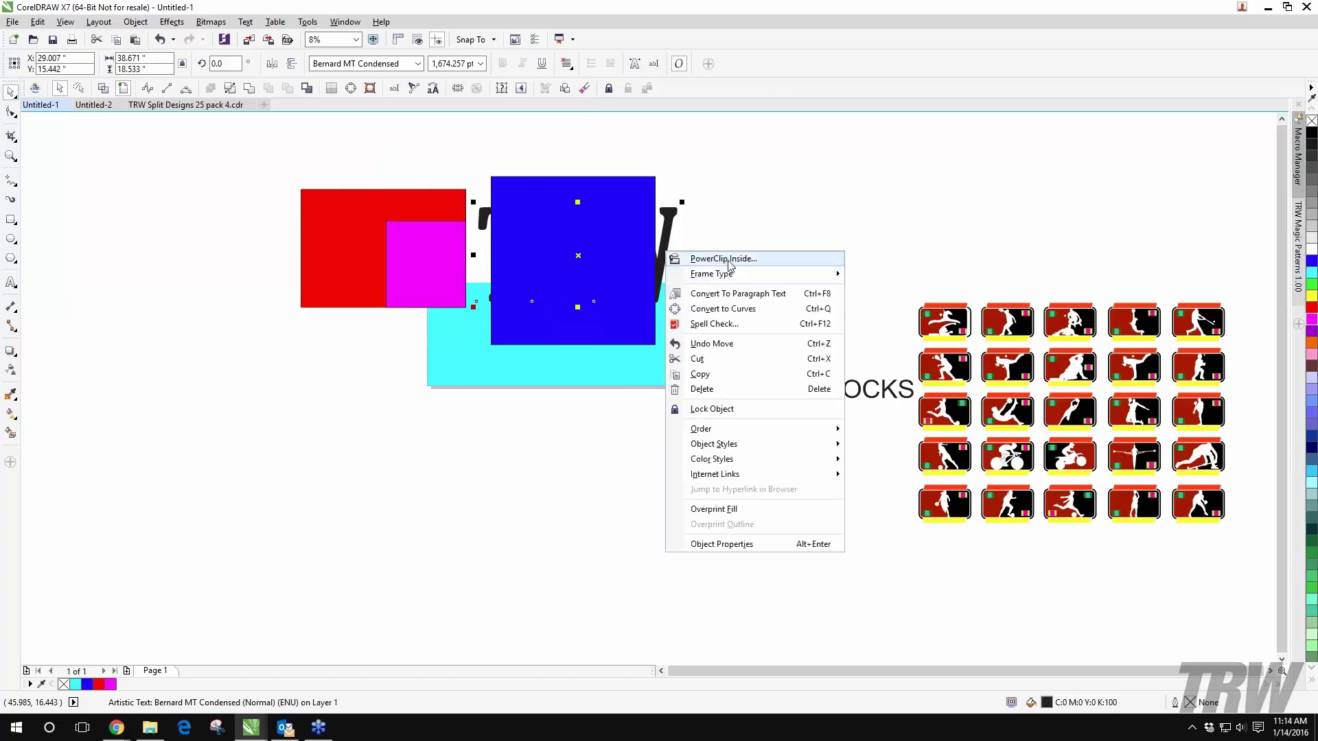
mouse_move(731, 274)
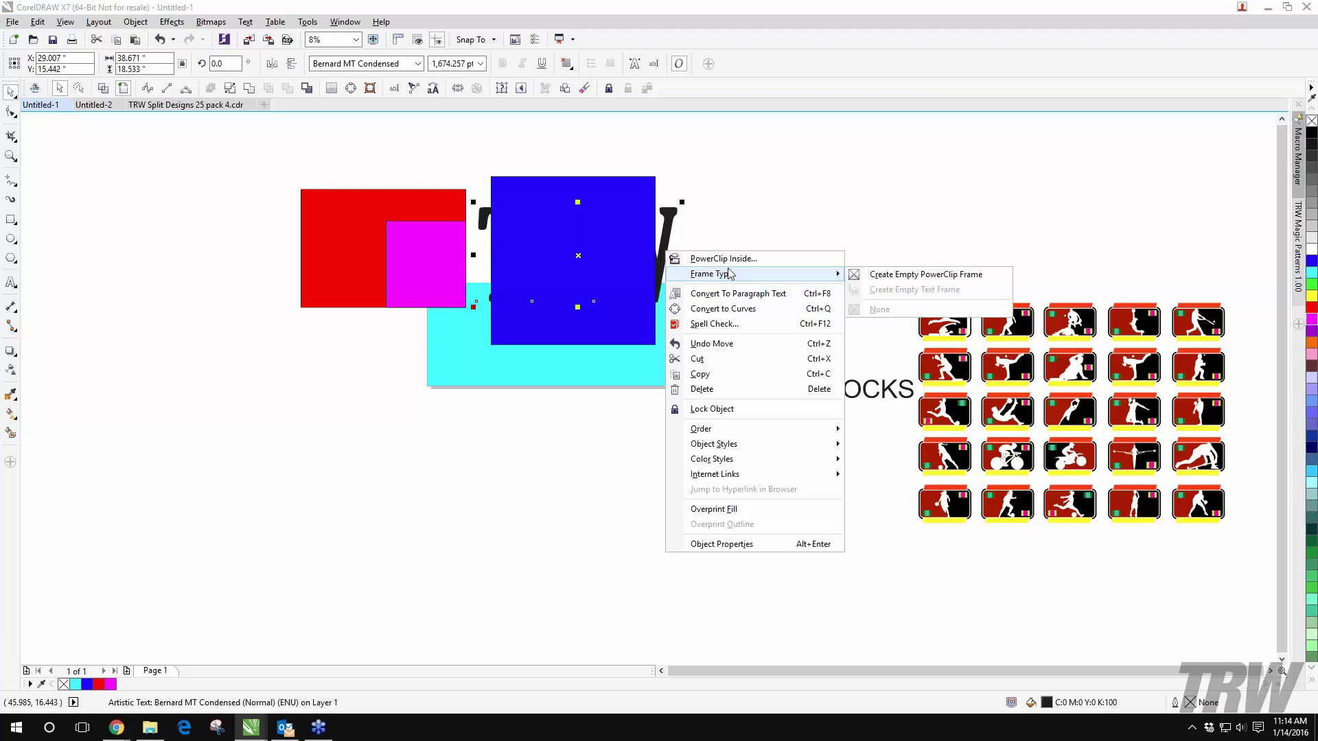
mouse_move(727, 431)
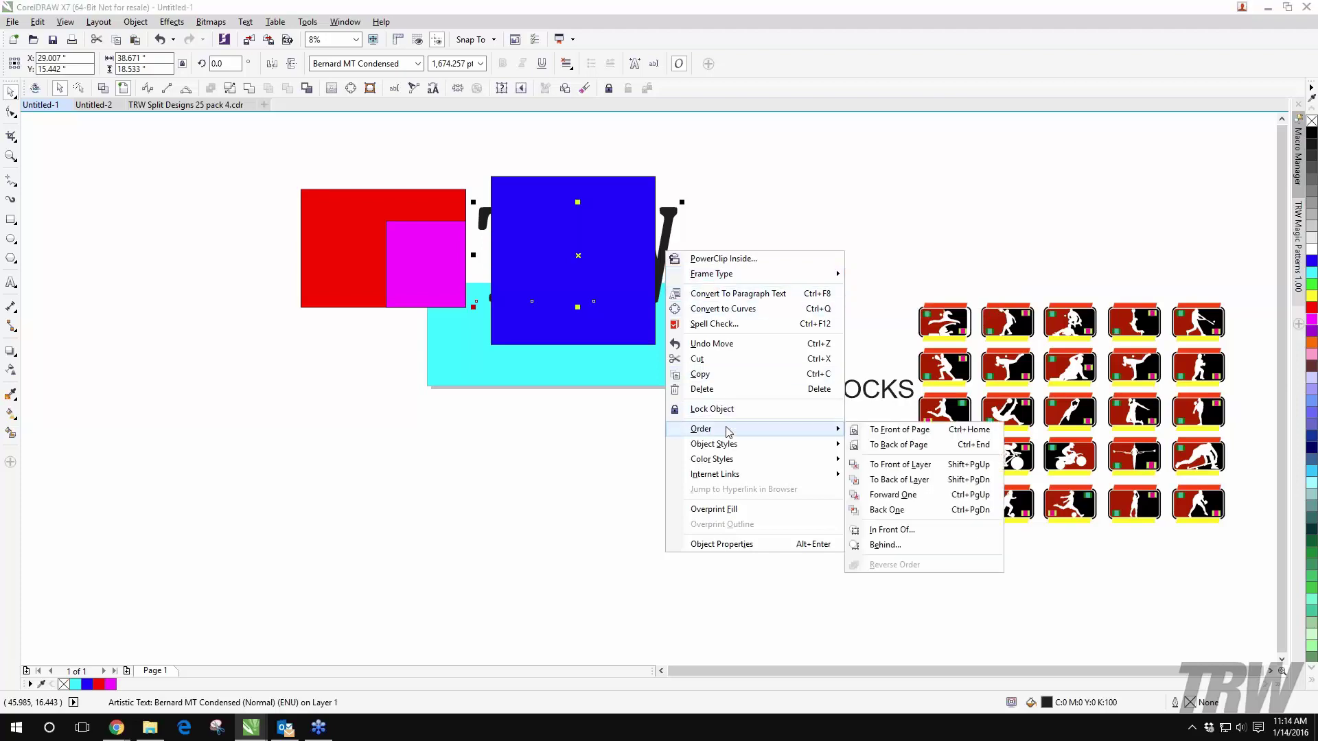
click(879, 434)
key(Escape)
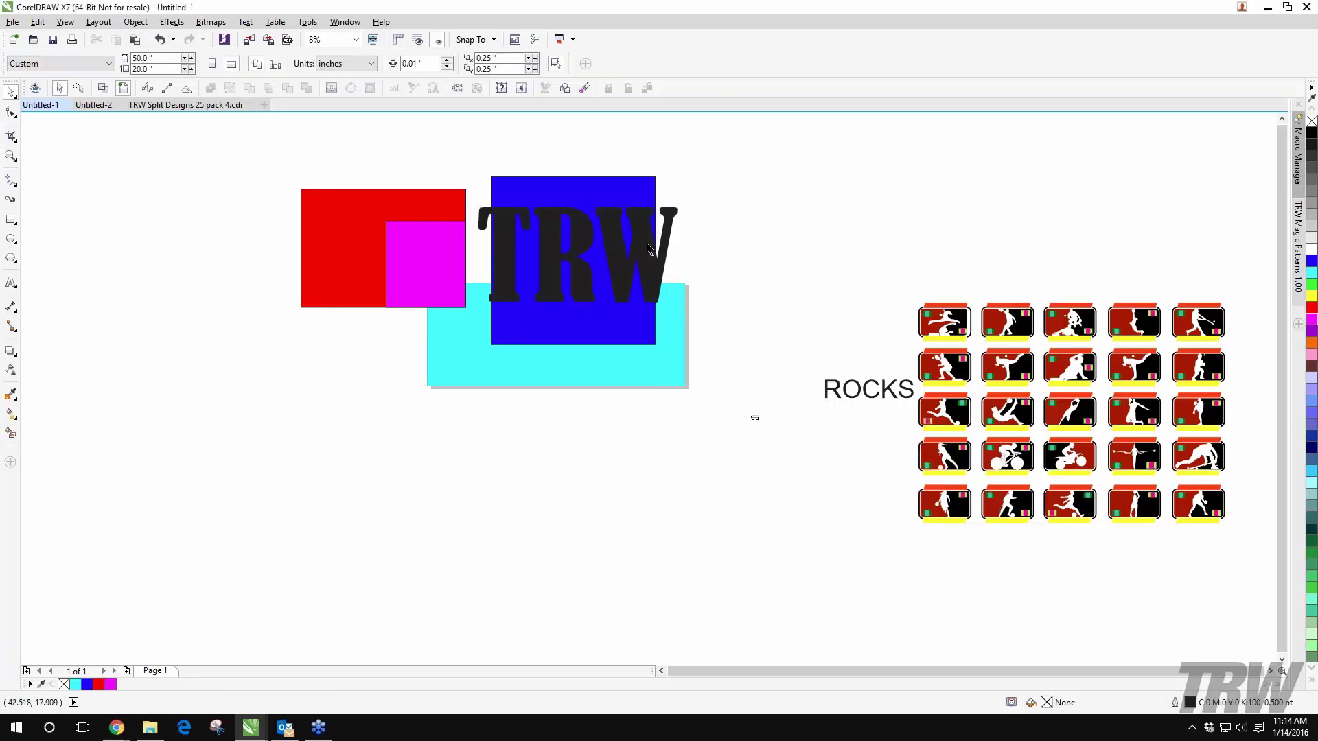
click(647, 248)
drag(694, 201, 625, 255)
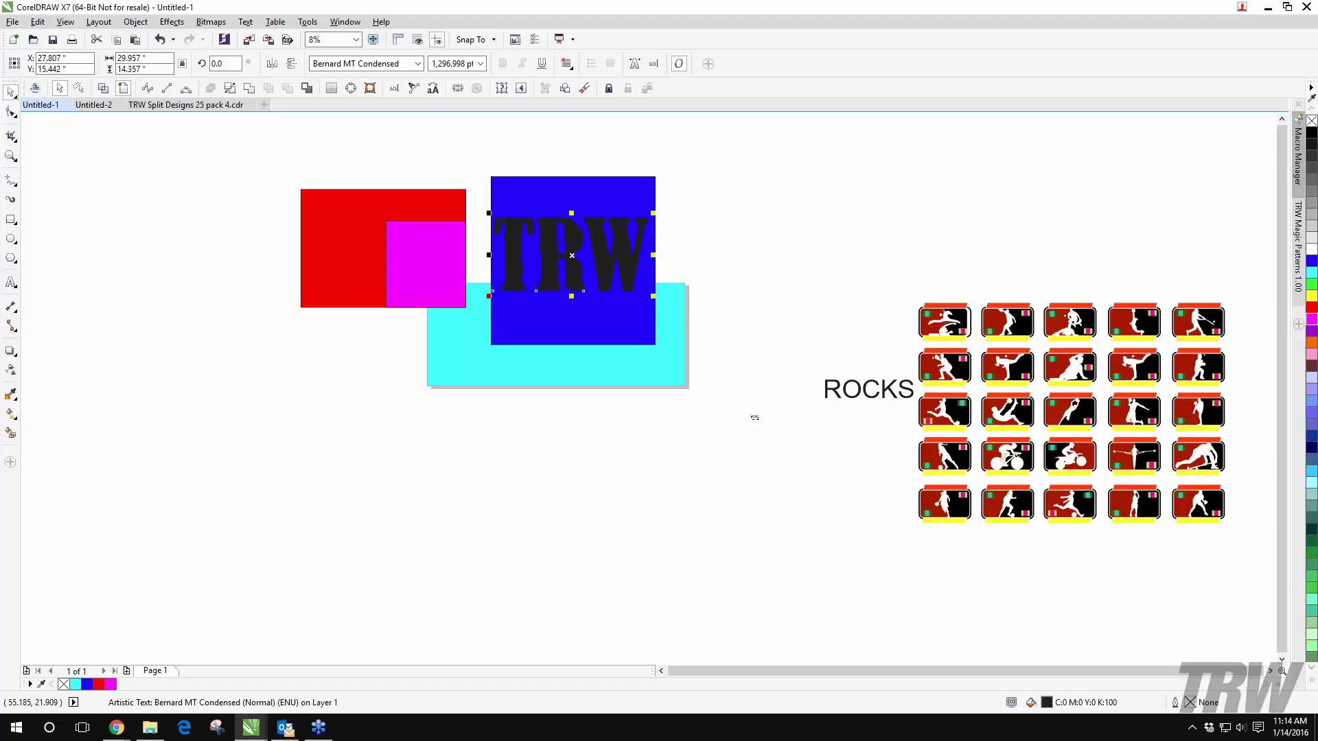
Step: Intersect the TRW text with the blue rectangle and move the original text to the right of the rectangle
drag(704, 130, 481, 370)
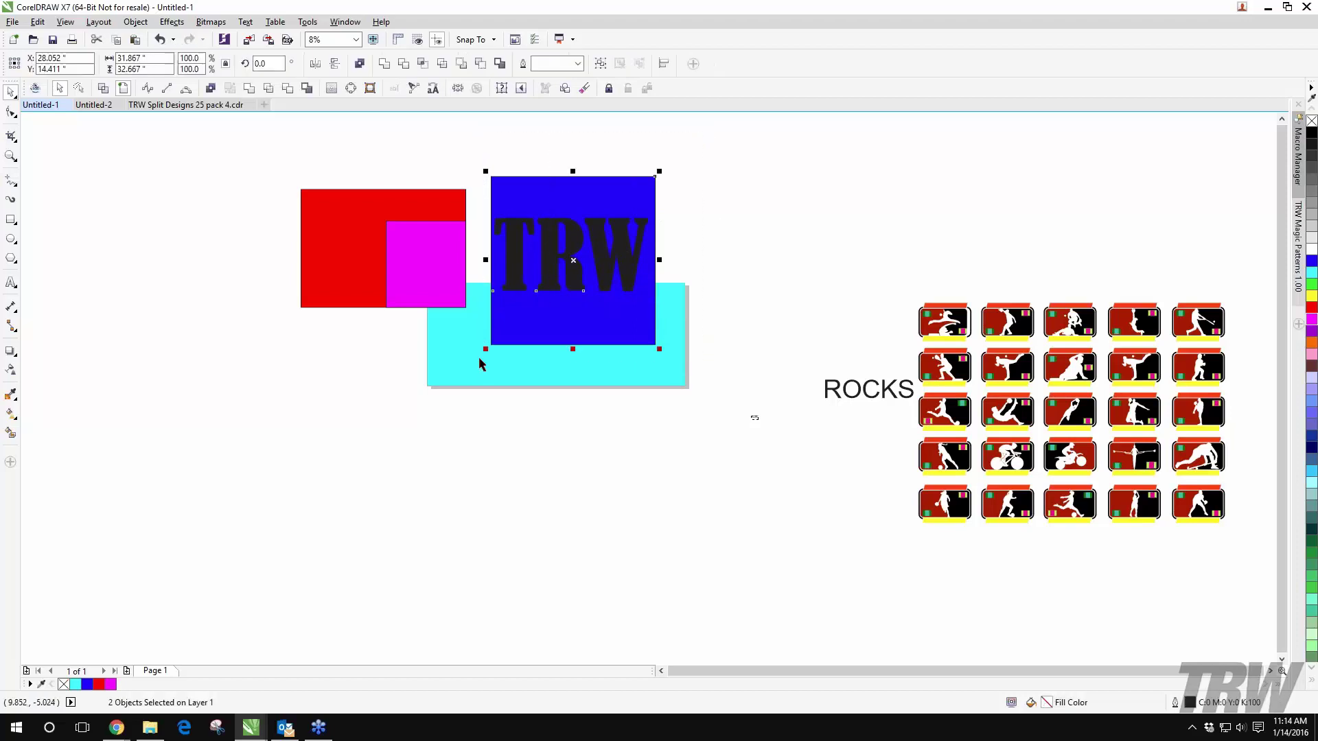
click(421, 64)
drag(605, 271, 809, 269)
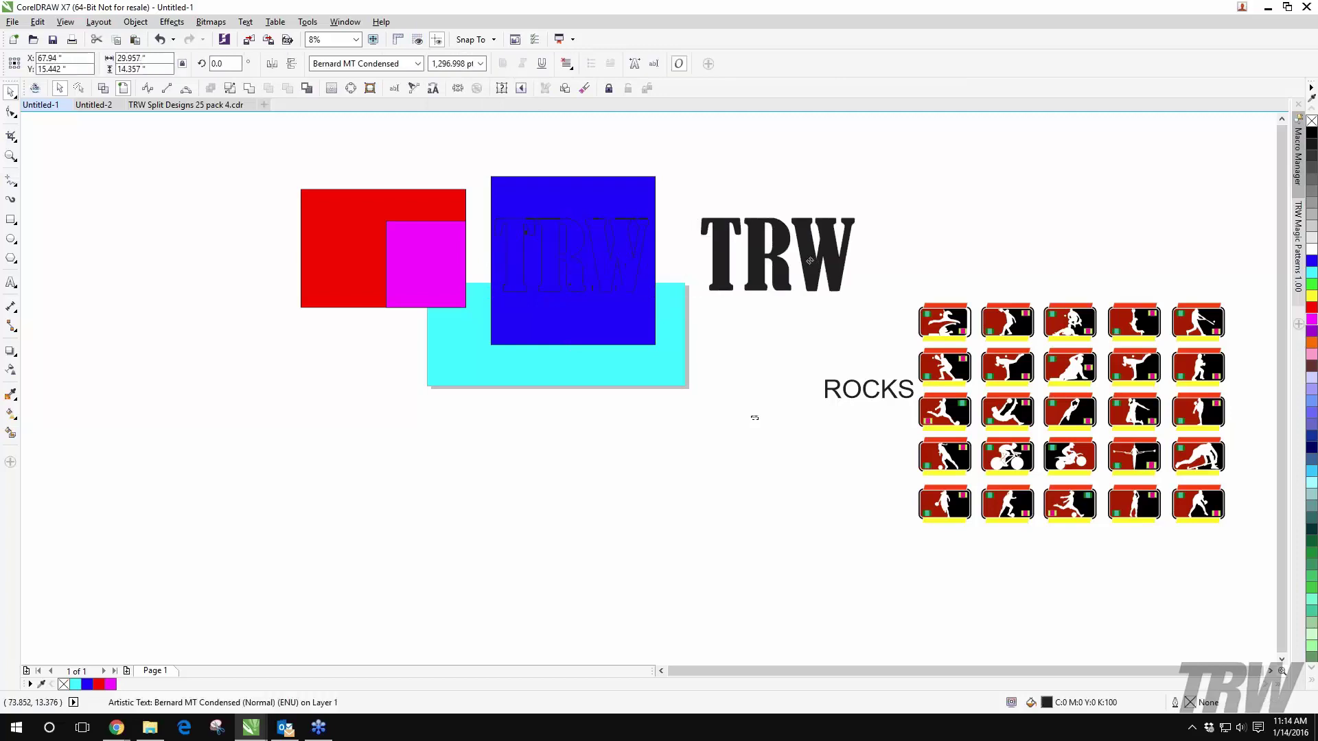
Step: Fill the intersected TRW letter shape on the blue rectangle with cyan
key(Escape)
click(633, 275)
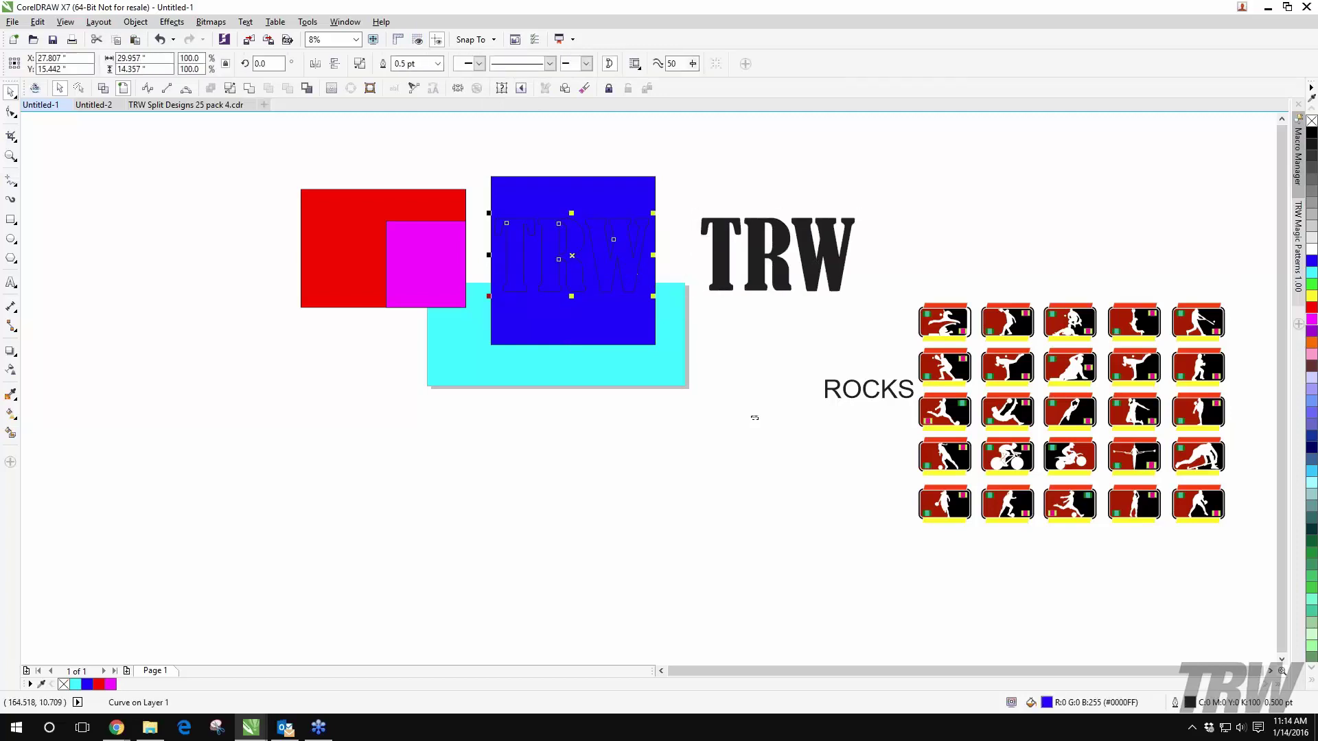
click(1311, 272)
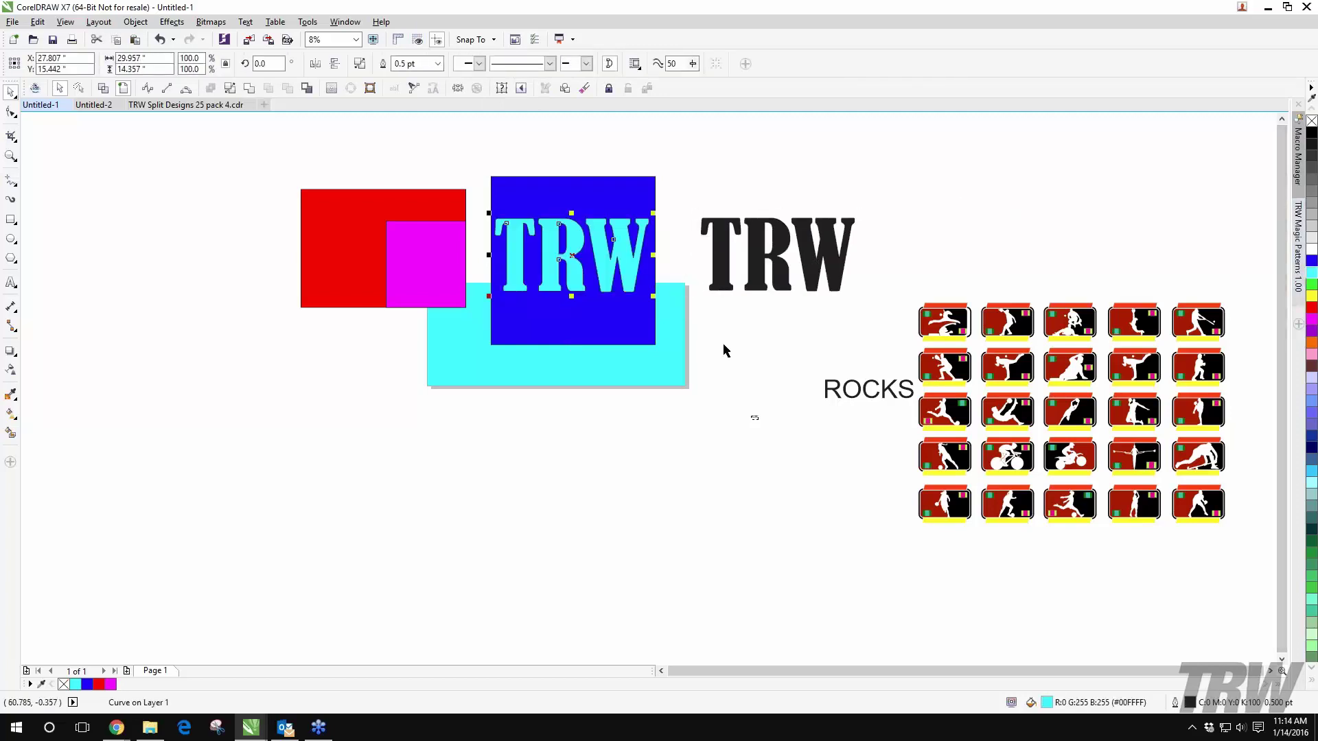
Step: Simplify the blue rectangle with the cyan TRW shape, then move the letters left of the red rectangle and the blue shape down
shift+click(576, 322)
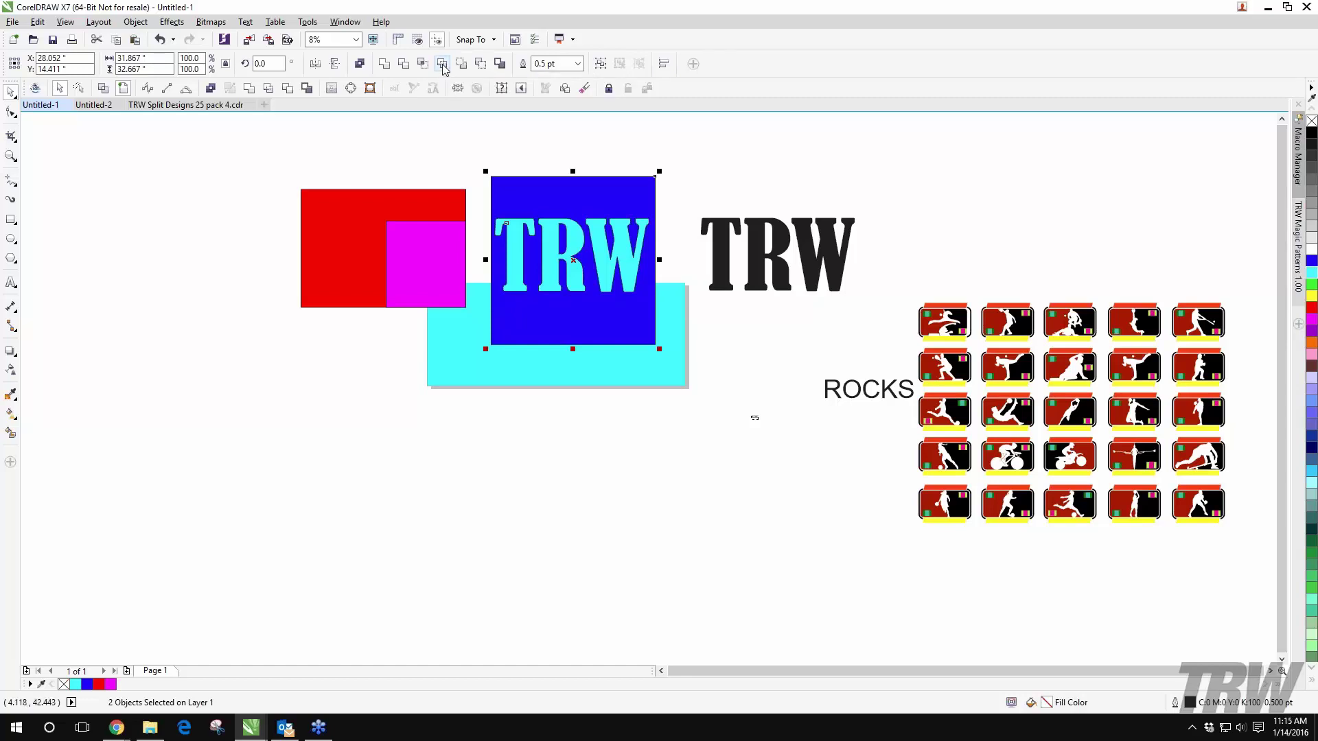
key(Escape)
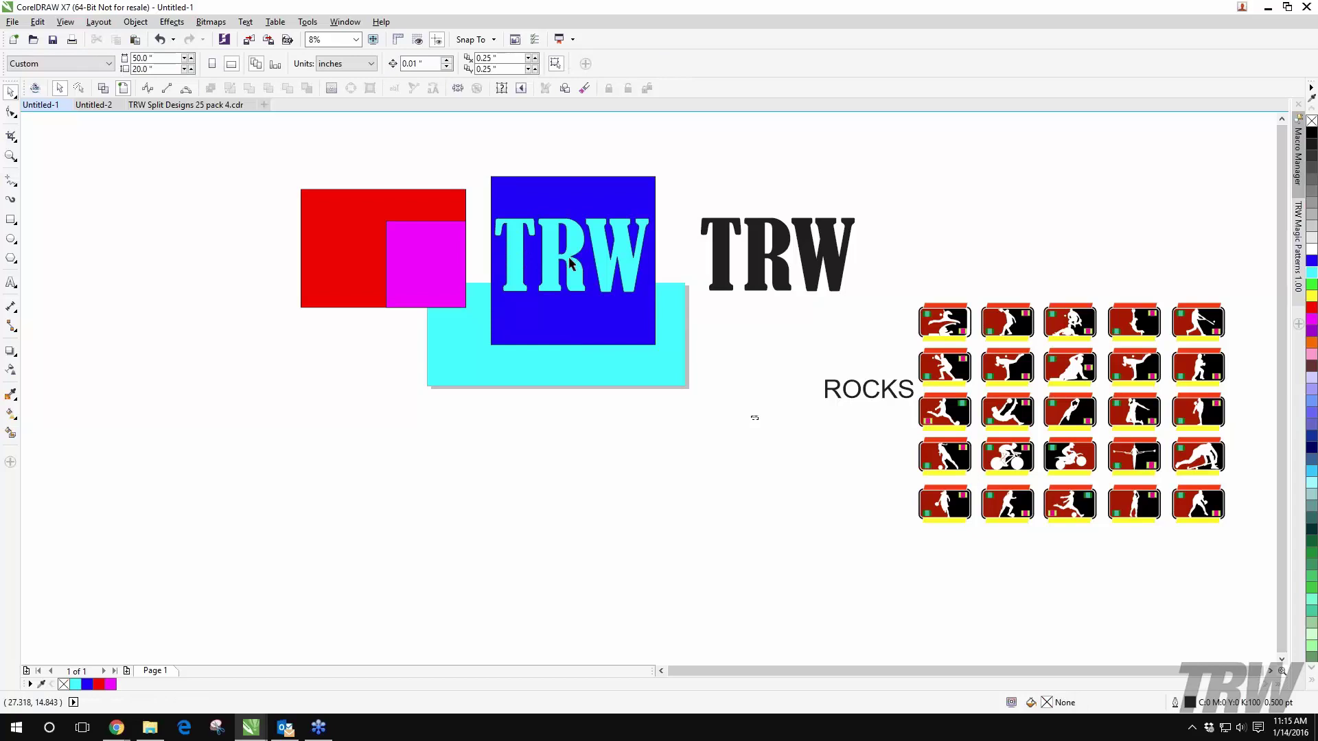
drag(570, 265, 177, 263)
drag(572, 207, 575, 390)
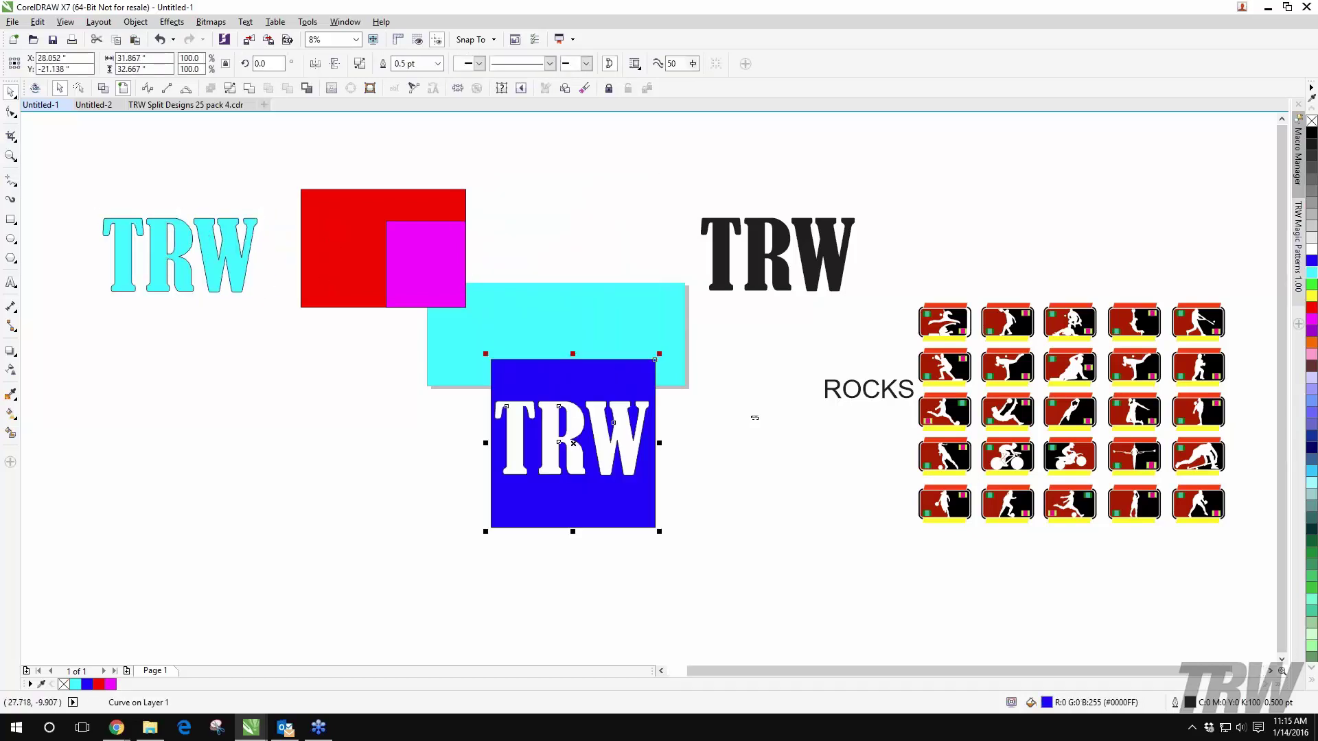
key(Escape)
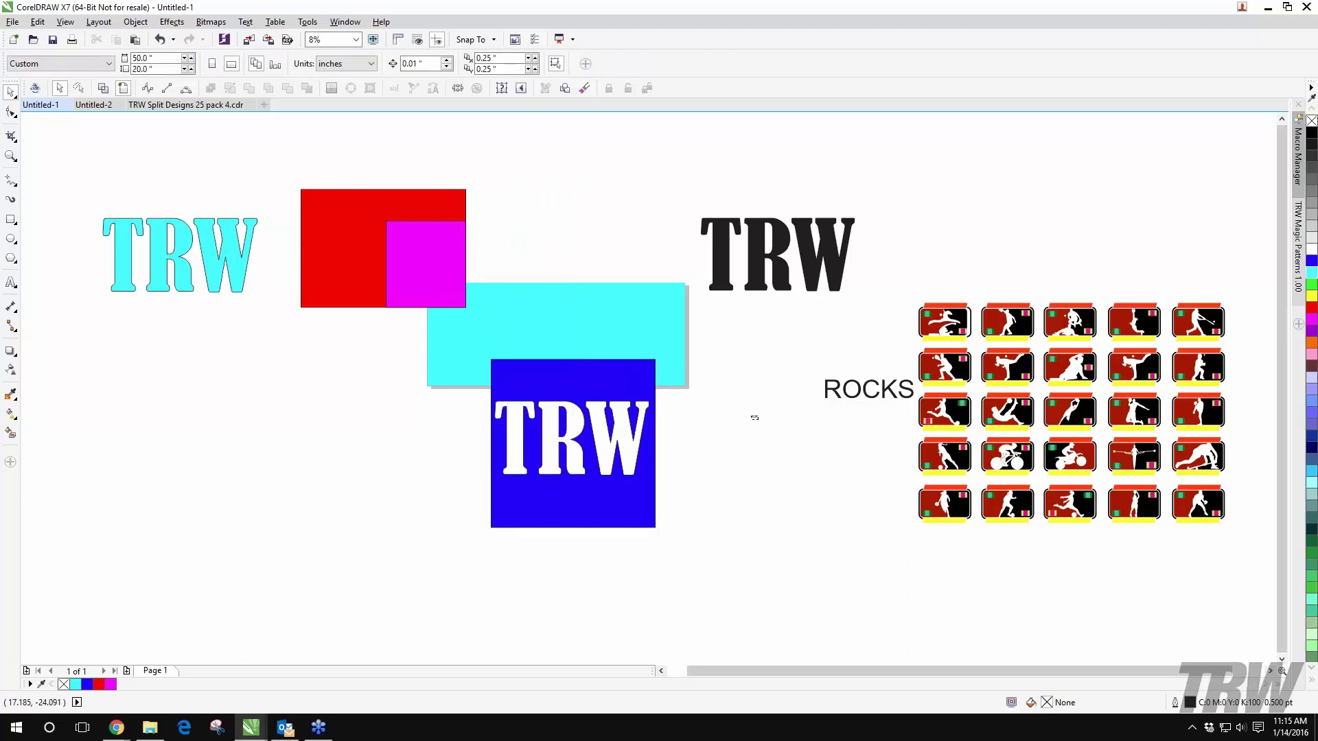
Step: Move the blue shape with the cut-out TRW letters back up over the cyan page
scroll(516, 453, up, 2)
scroll(405, 347, down, 2)
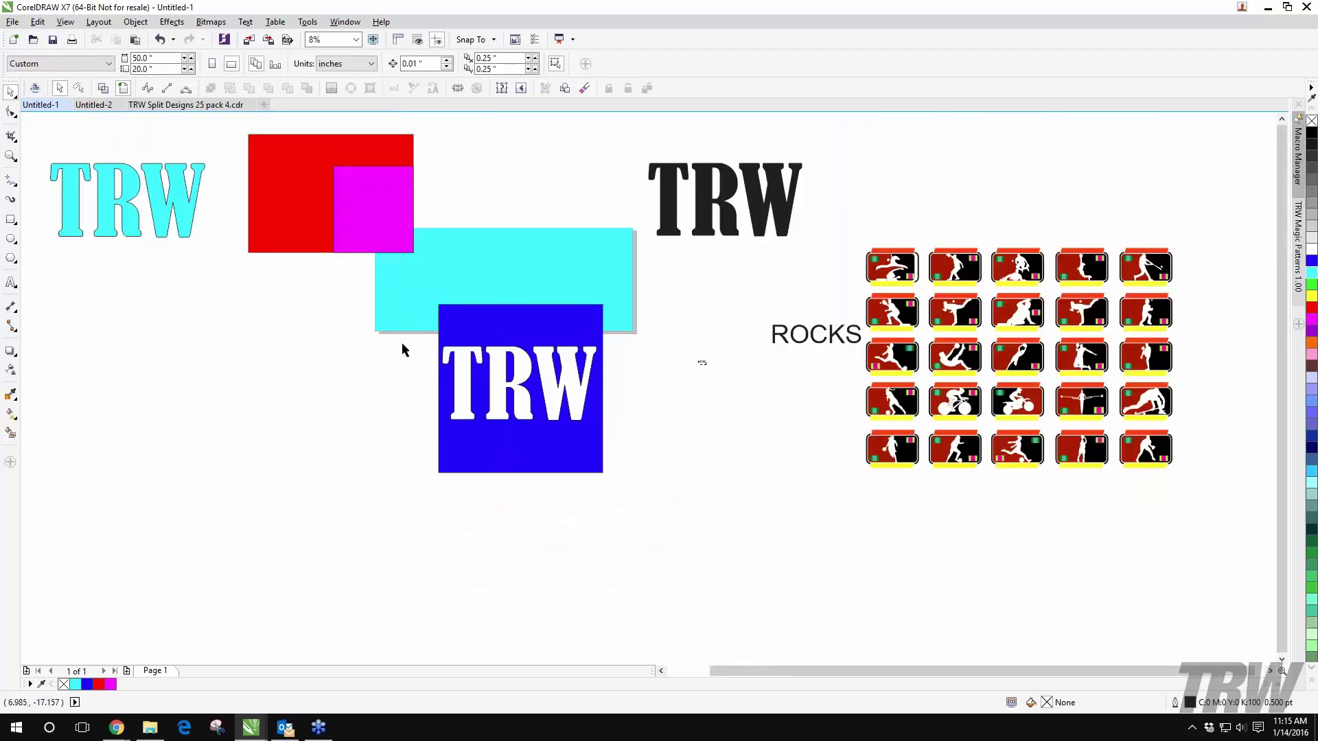
drag(389, 320, 625, 435)
drag(549, 411, 549, 324)
key(Escape)
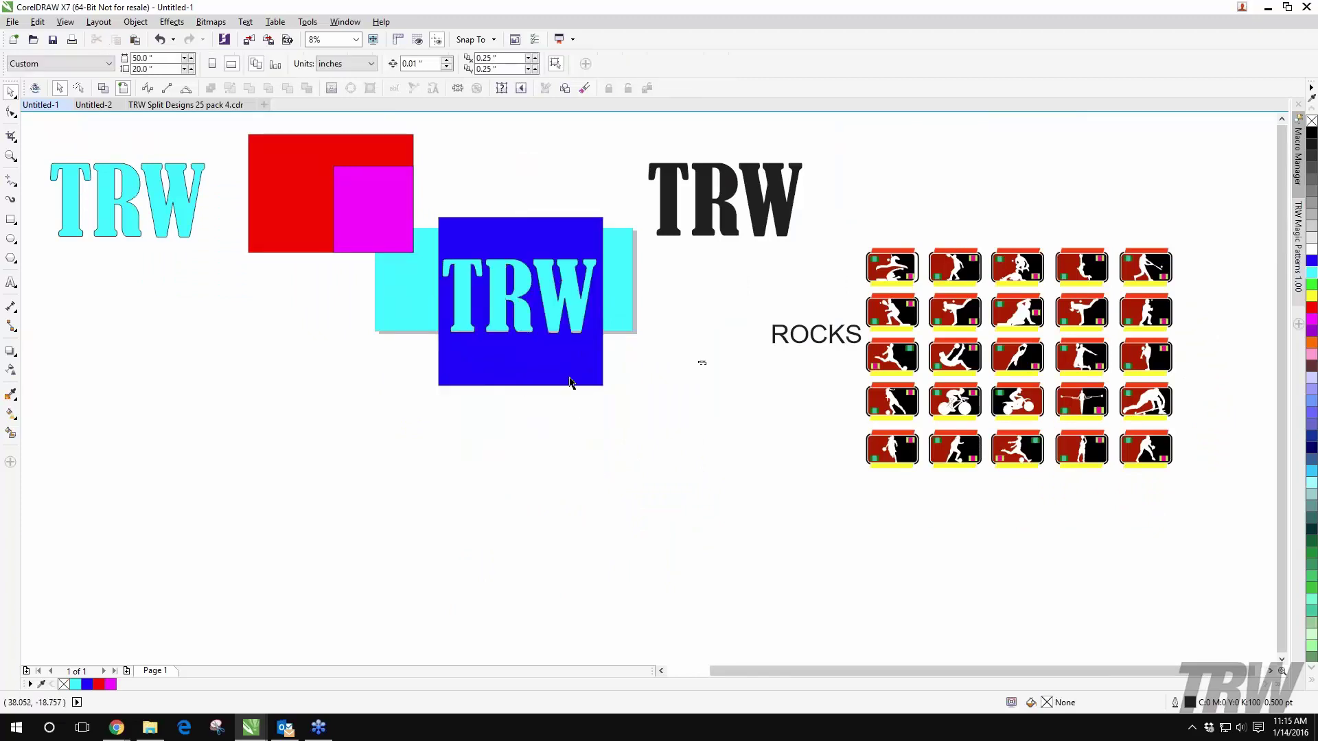
scroll(574, 377, down, 2)
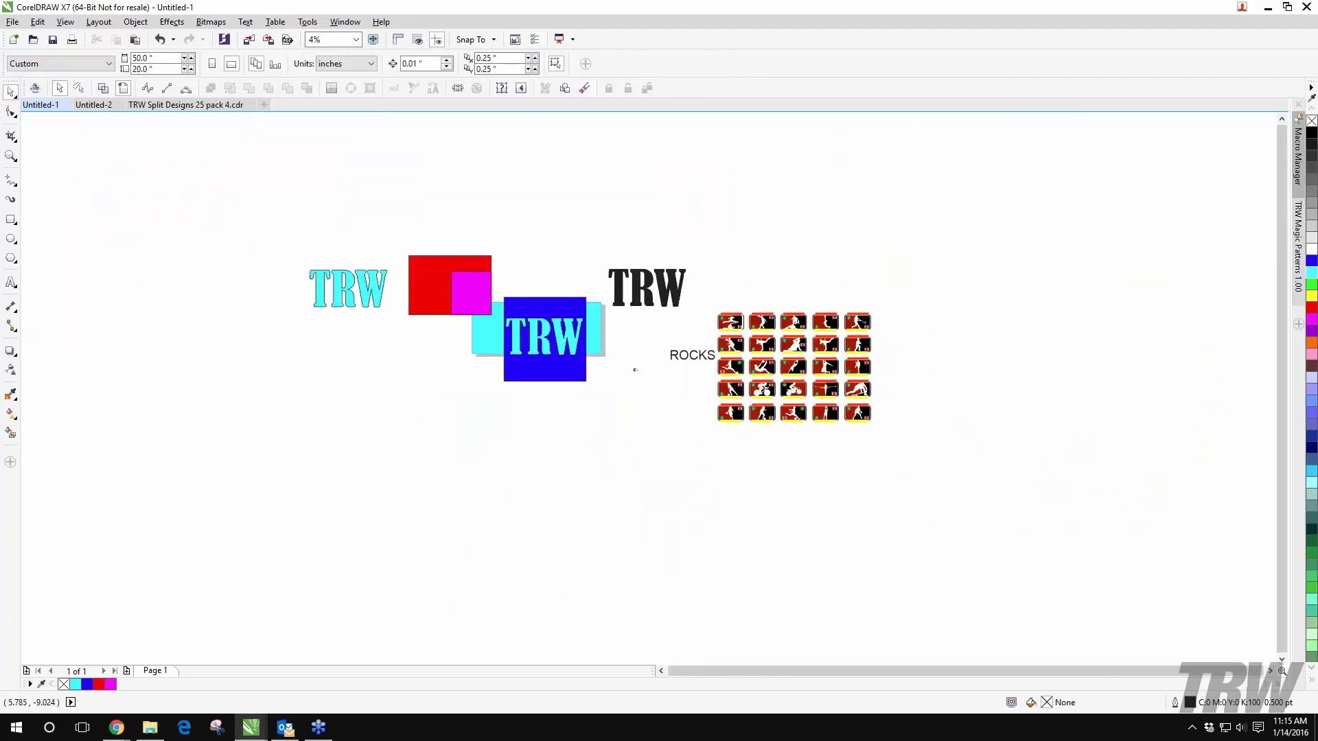
scroll(542, 325, up, 2)
Step: Undo the TRW lettering operations back to the uncut blue rectangle and the original TRW ROCKS text
drag(511, 348, 512, 253)
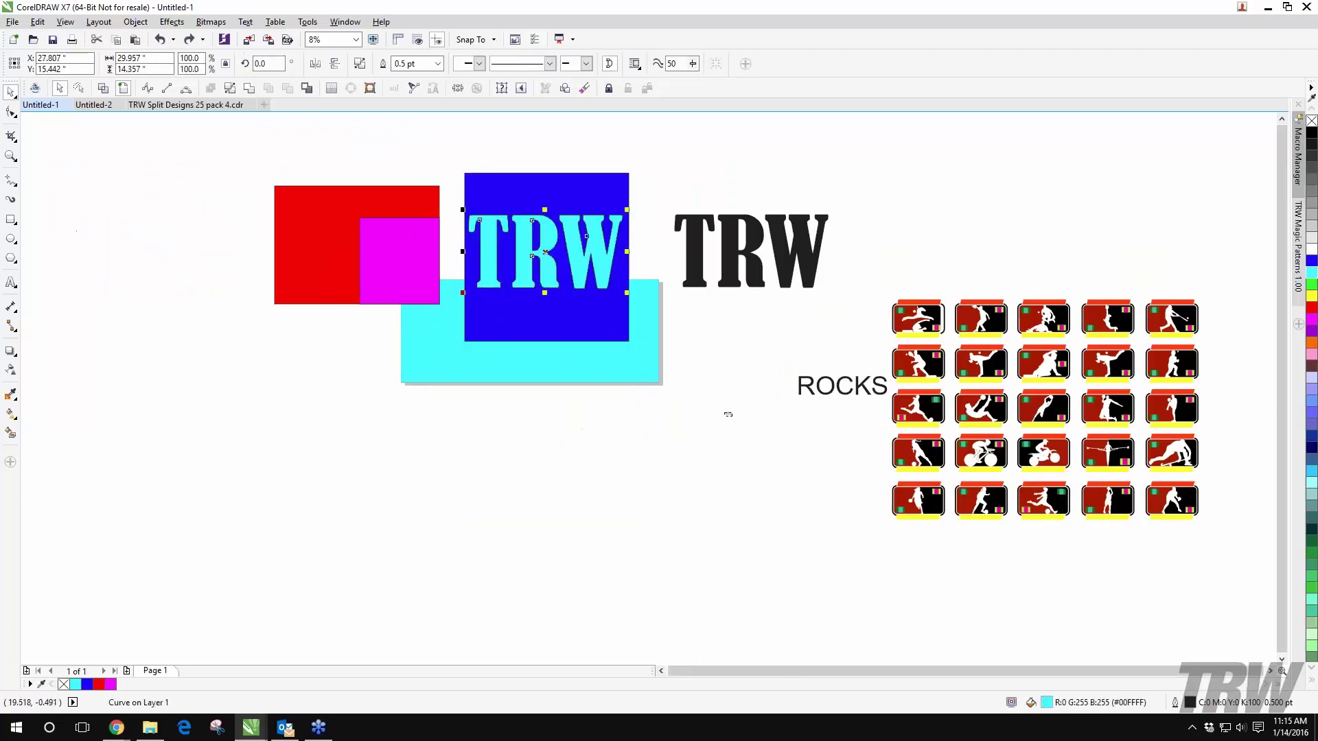
key(ctrl+z)
key(ctrl+z)
key(ctrl+z)
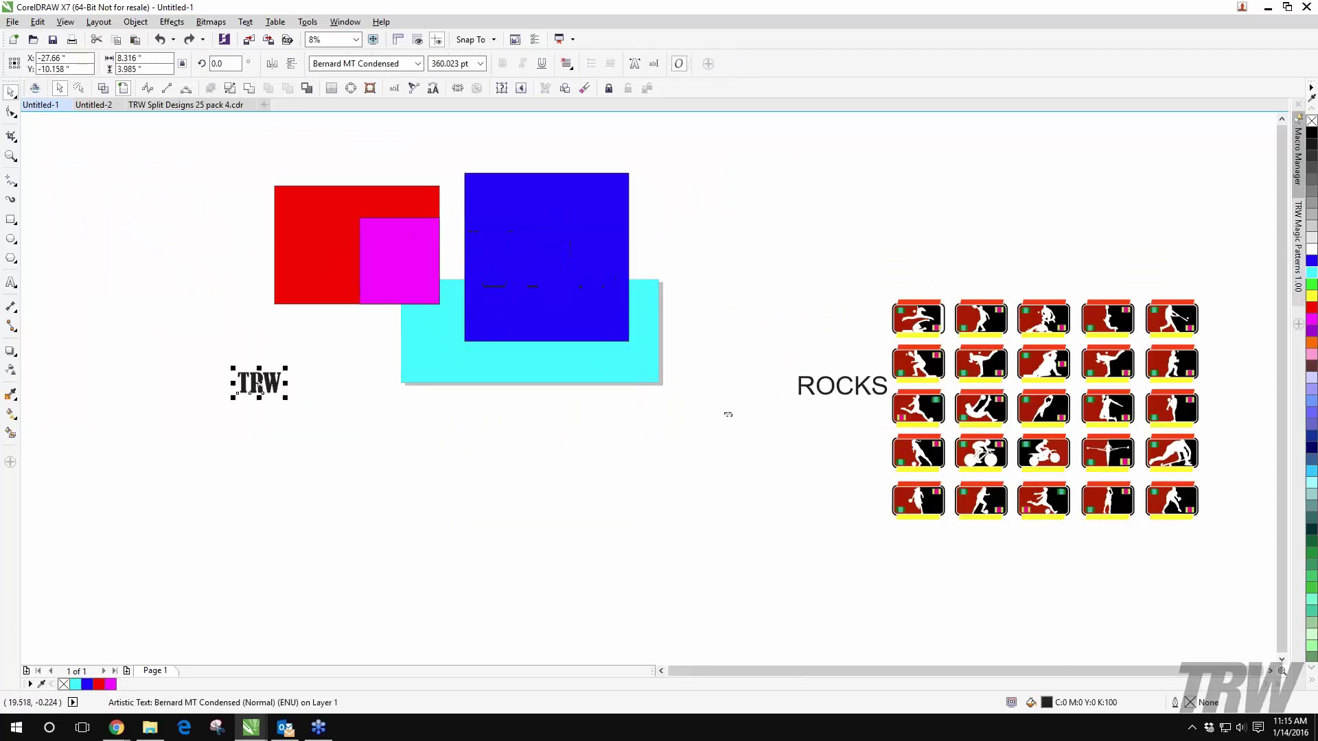
key(ctrl+z)
key(ctrl+z)
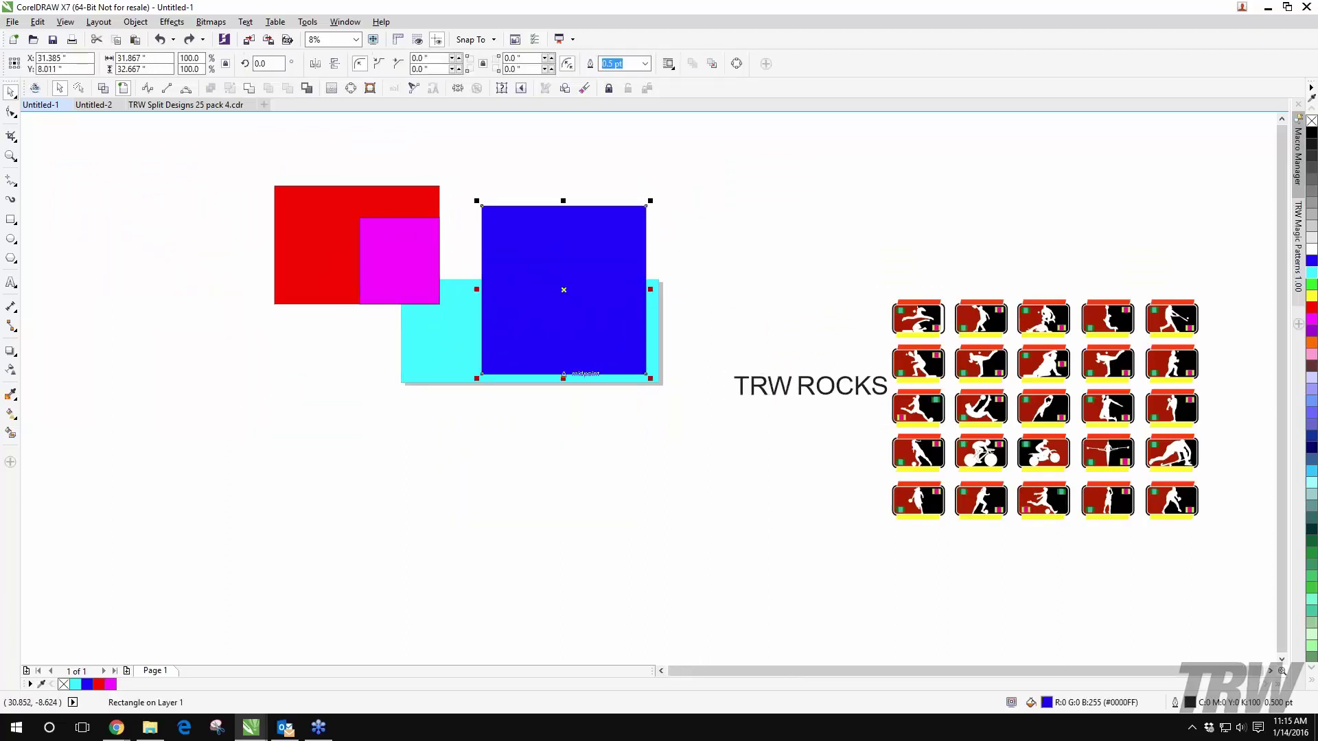
Step: Move the magenta piece partly behind the blue rectangle, select both shapes and try Back Minus Front
drag(374, 227, 479, 218)
drag(441, 157, 704, 450)
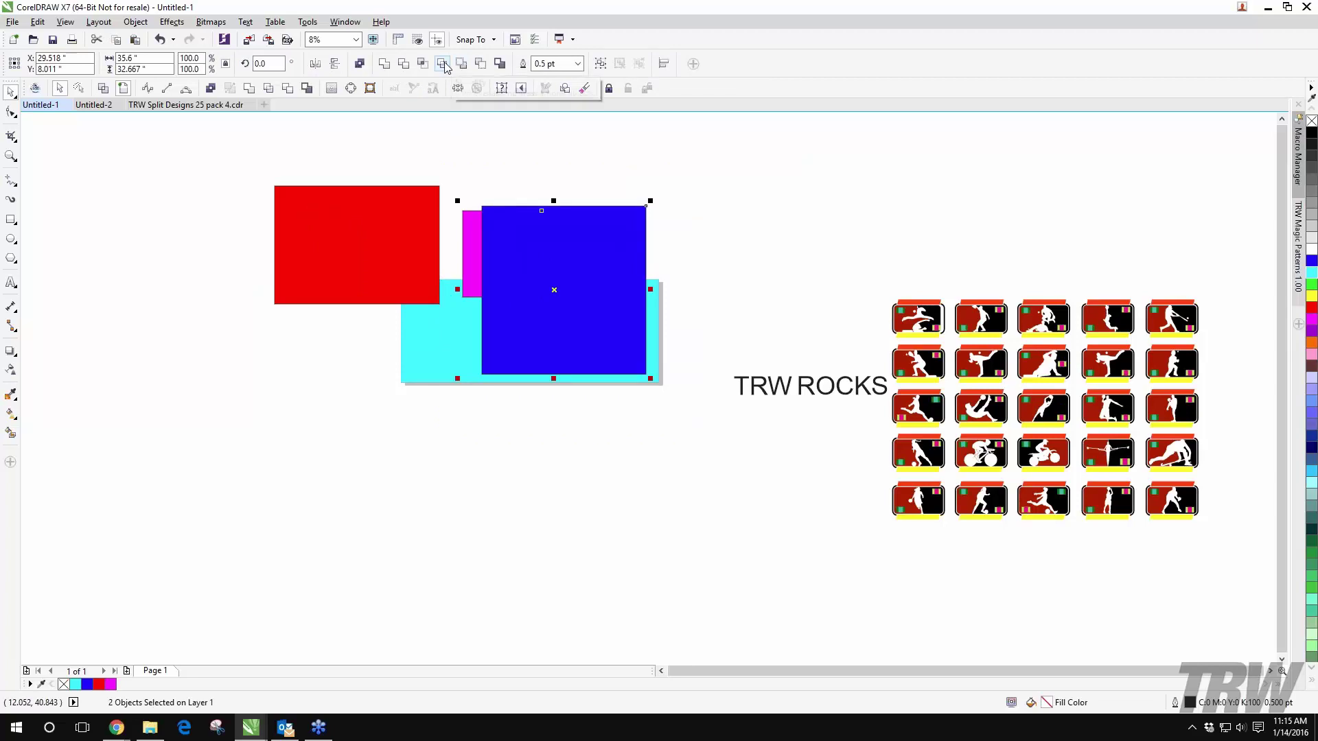
click(481, 64)
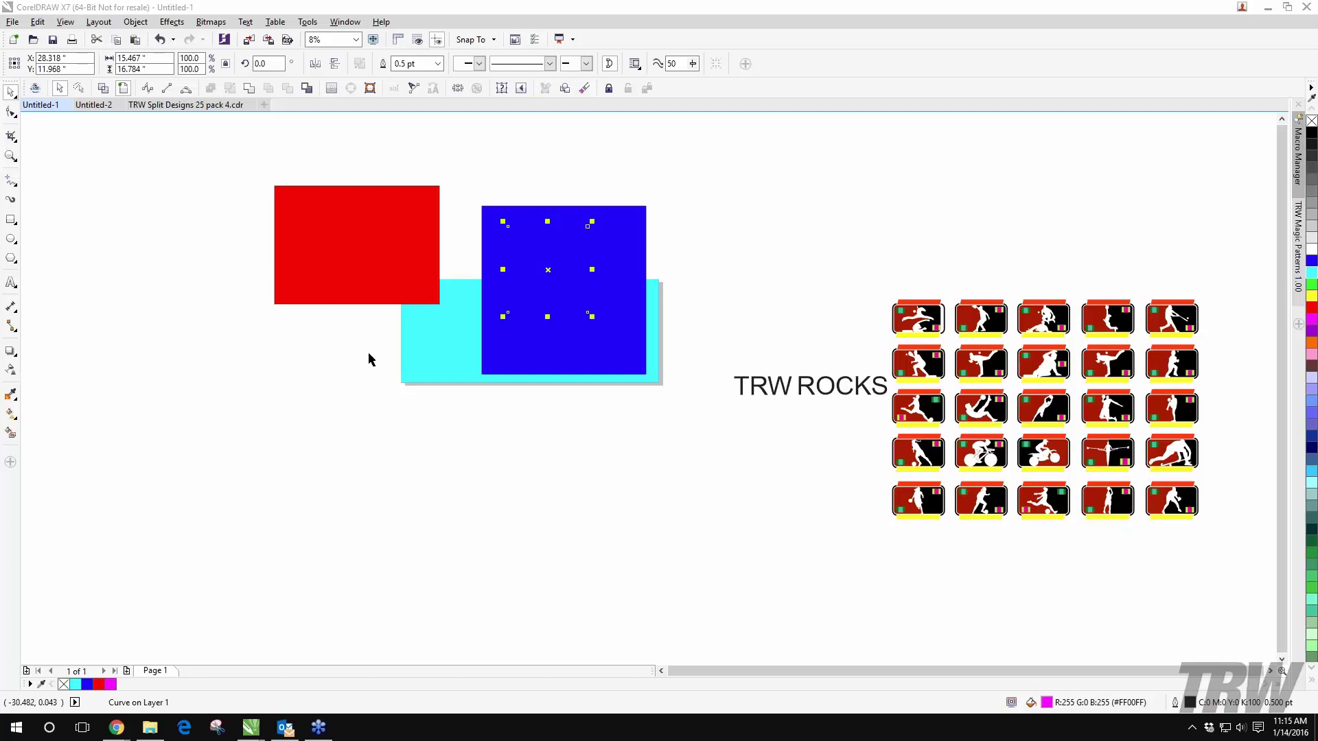
Step: Undo the changes to the magenta piece and blue rectangle until the blue rectangle overlaps the red one again
key(Escape)
key(ctrl+z)
key(ctrl+z)
key(ctrl+z)
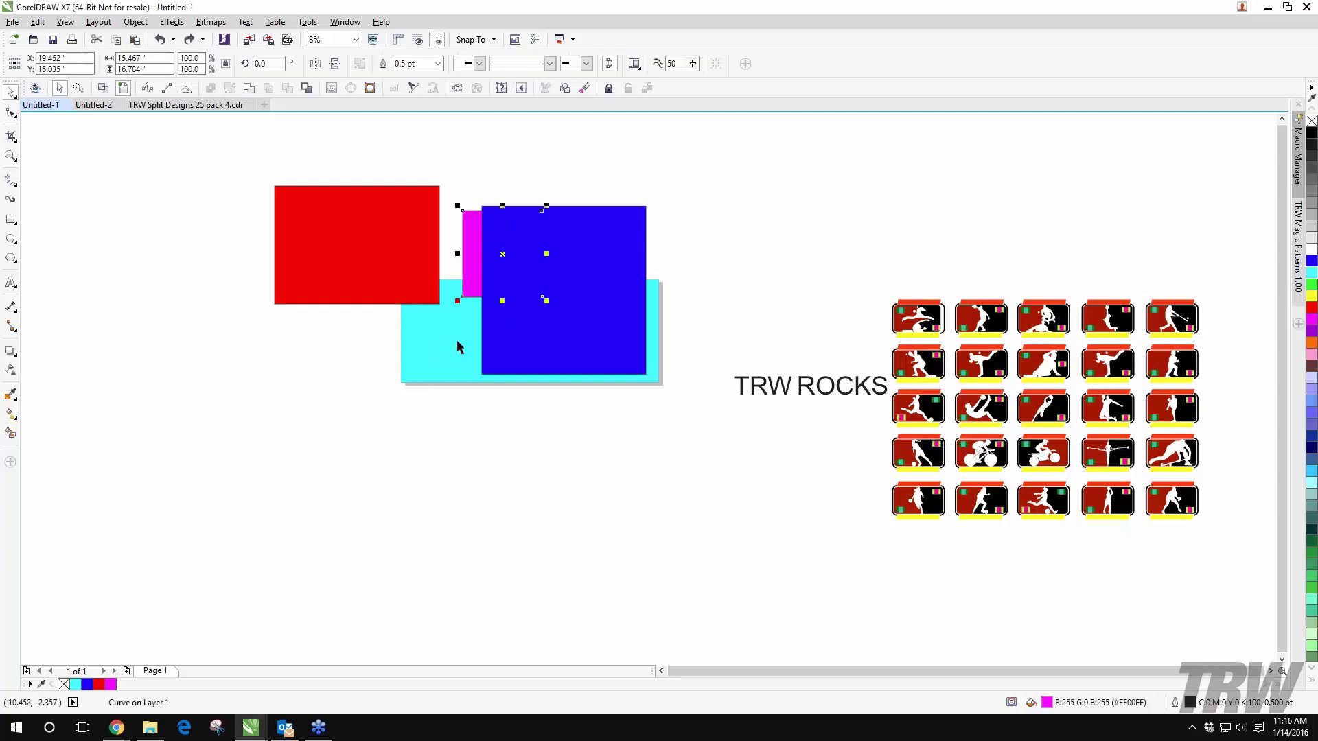
key(ctrl+z)
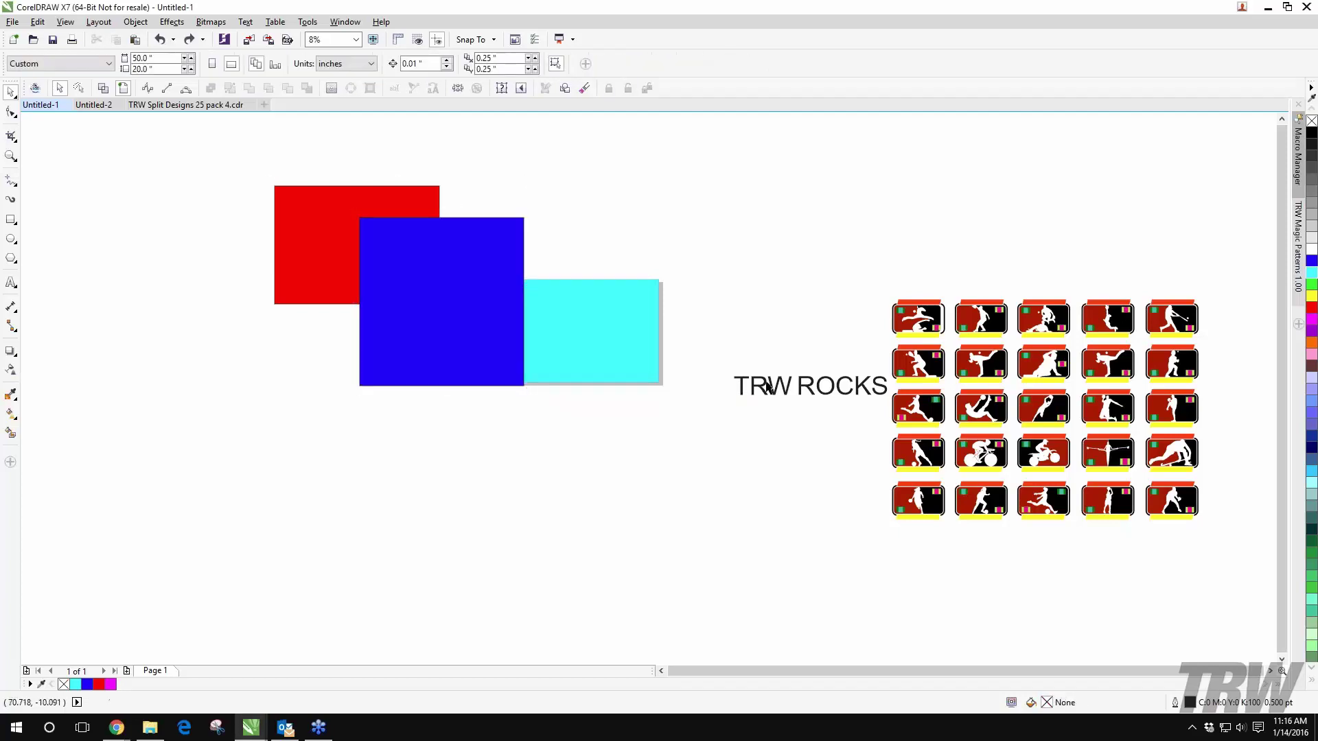
Step: Move the TRW text below the blue rectangle and set its font to Bernard MT Condensed
drag(759, 385, 448, 424)
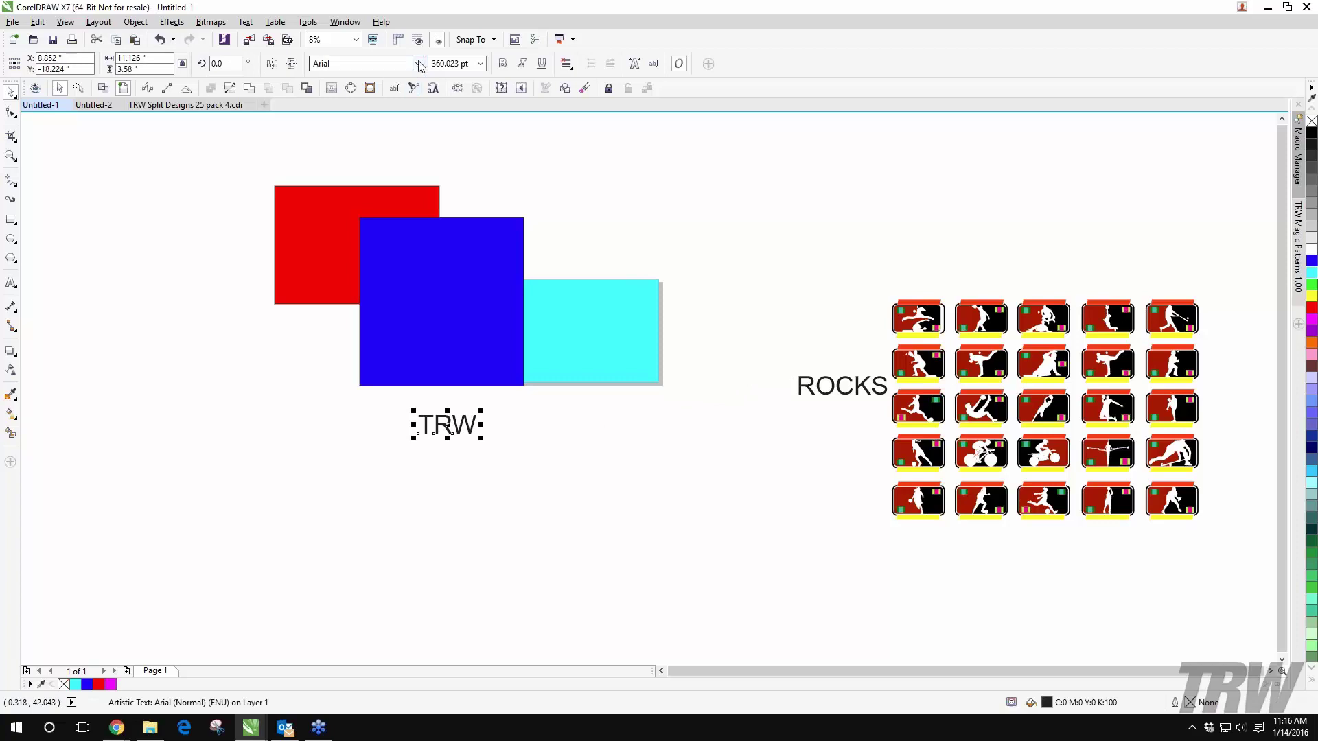
click(417, 63)
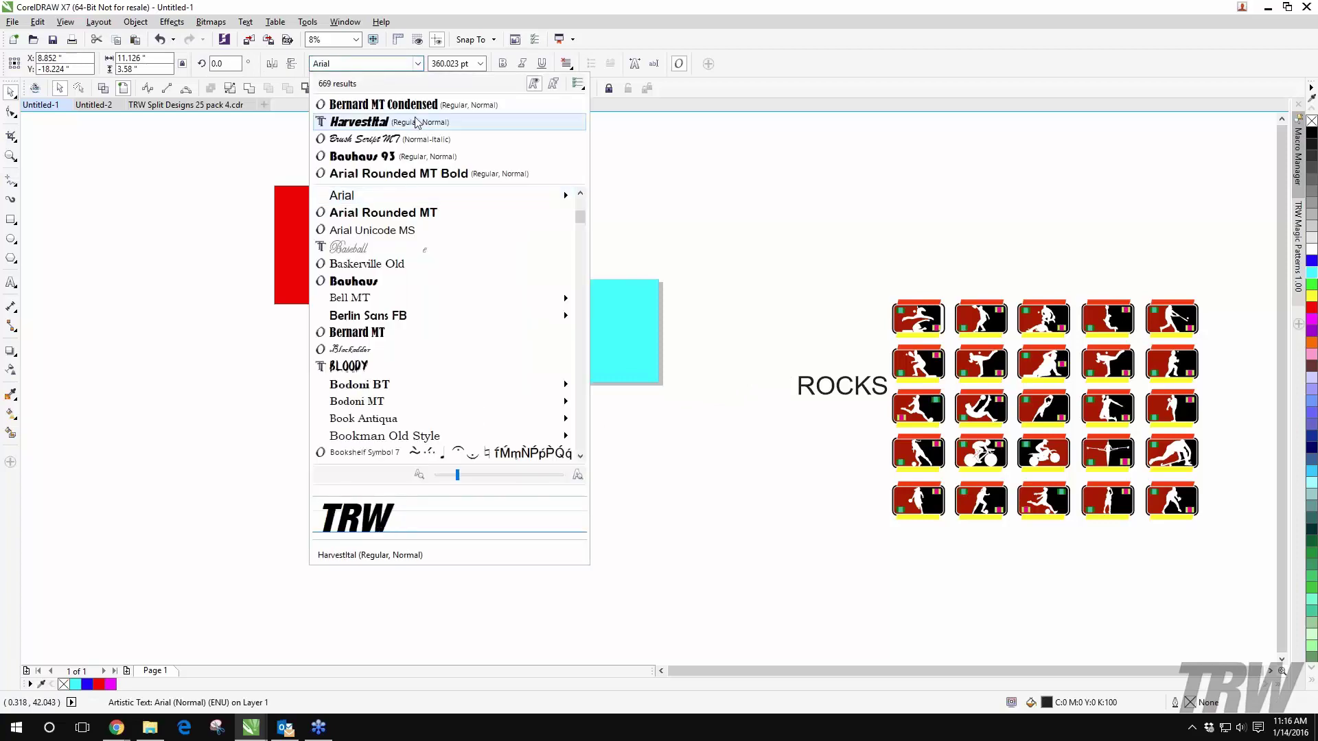
click(386, 332)
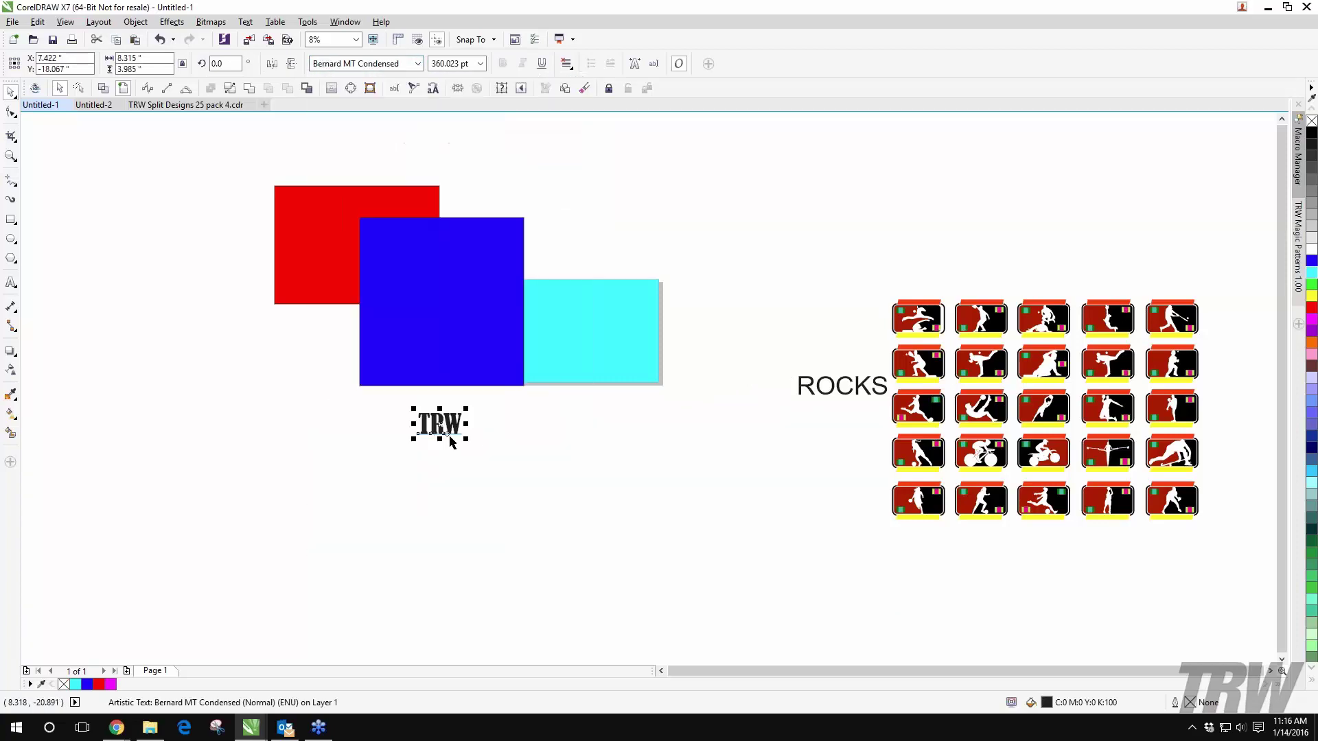
Step: Enlarge the TRW text proportionally to about 27.4 inches wide and place it on the blue rectangle
drag(464, 441, 536, 463)
drag(440, 424, 419, 302)
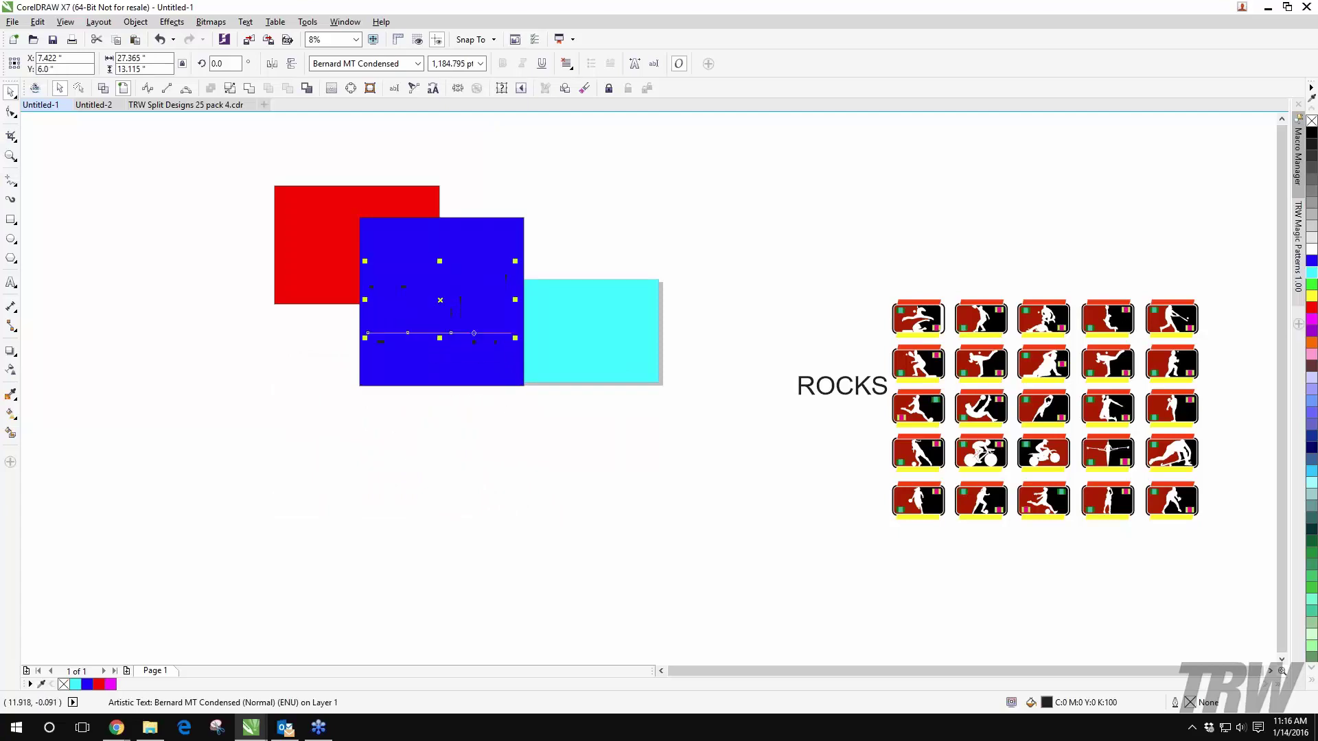
click(537, 487)
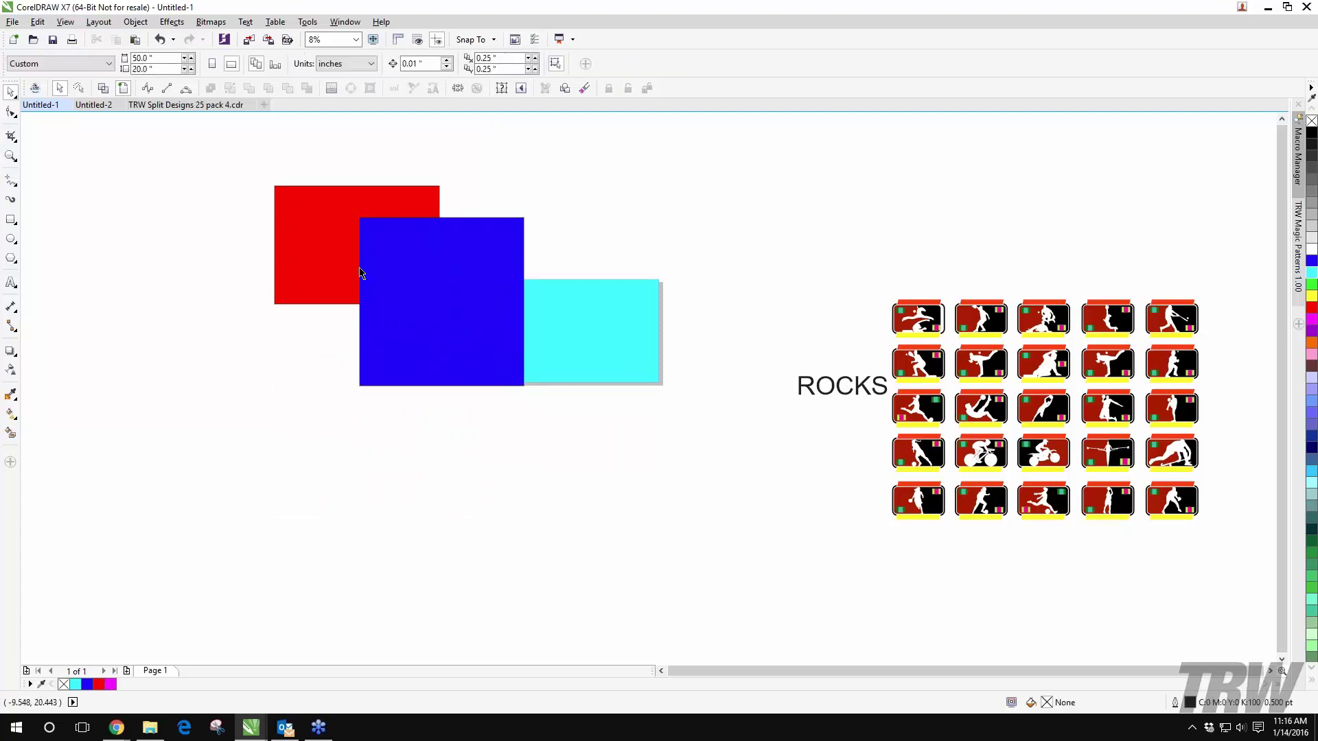
Step: Change the blue rectangle's order so it lies behind the TRW text and the red rectangle
click(491, 218)
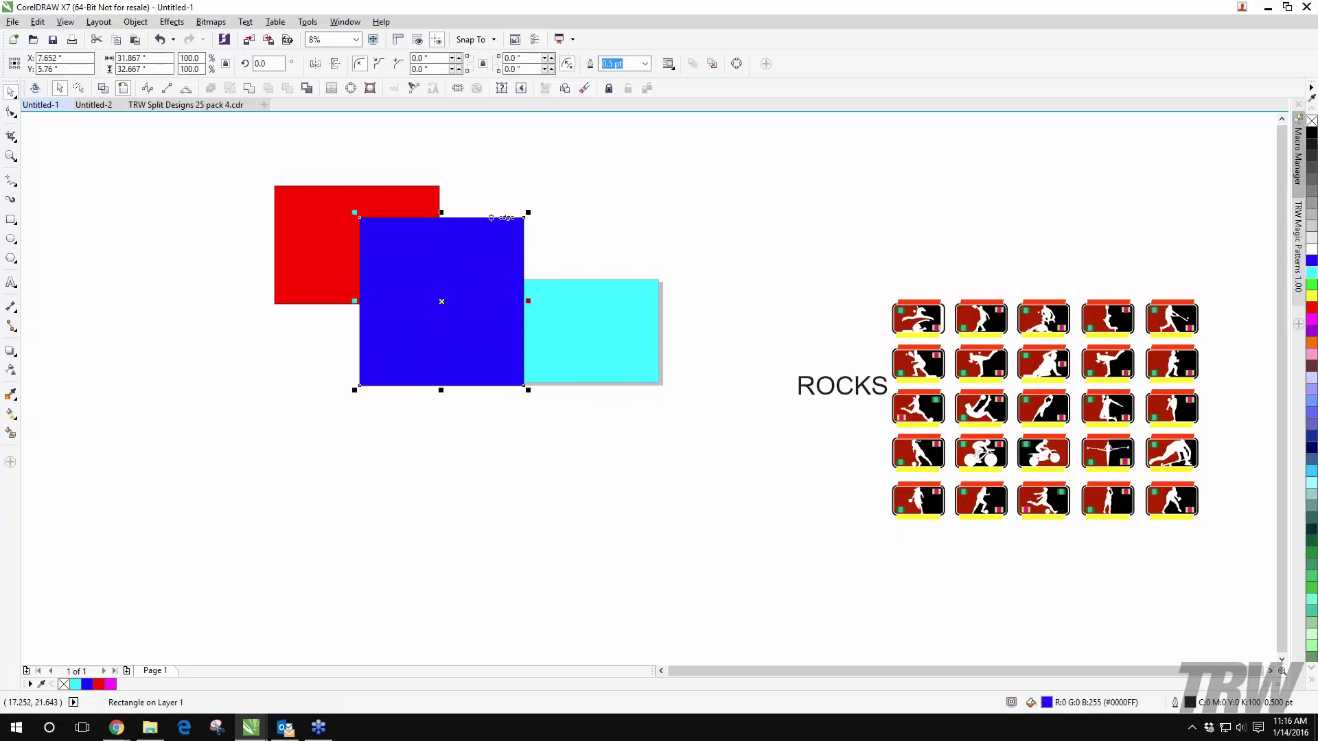
right_click(490, 218)
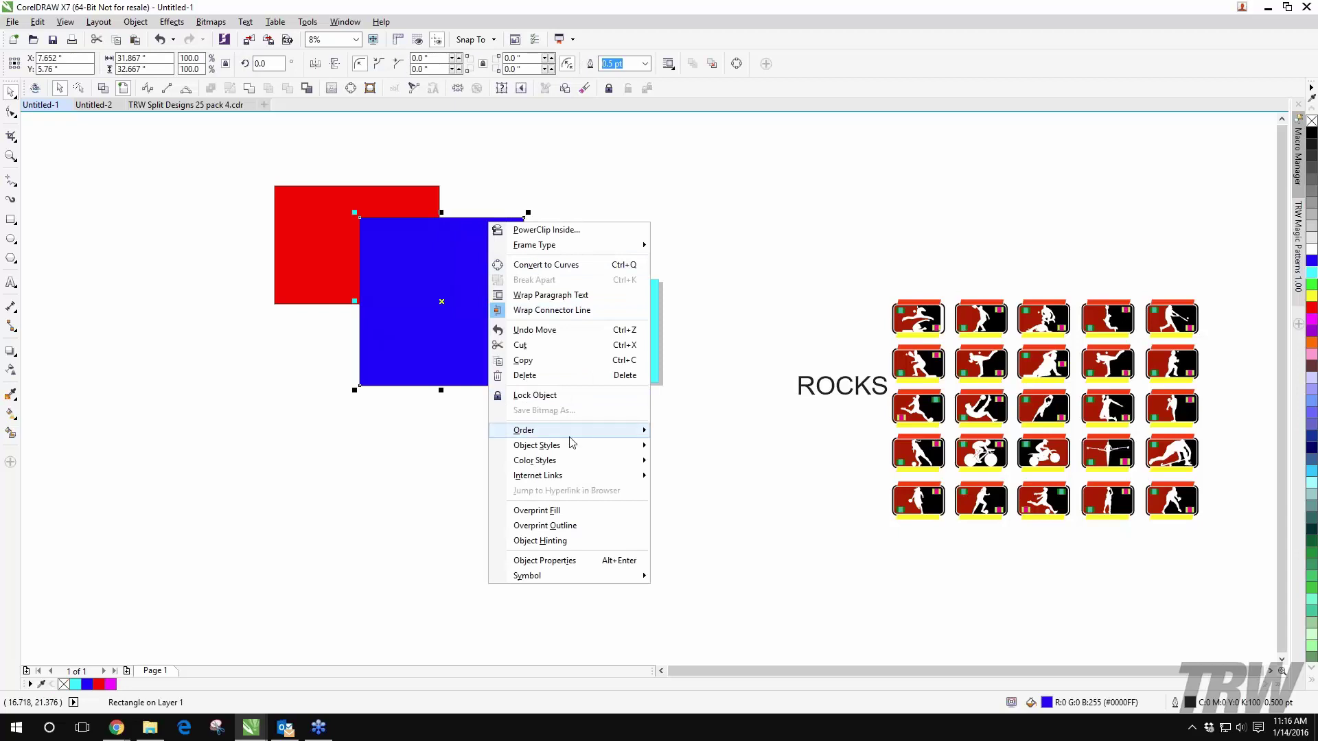
mouse_move(572, 432)
click(692, 446)
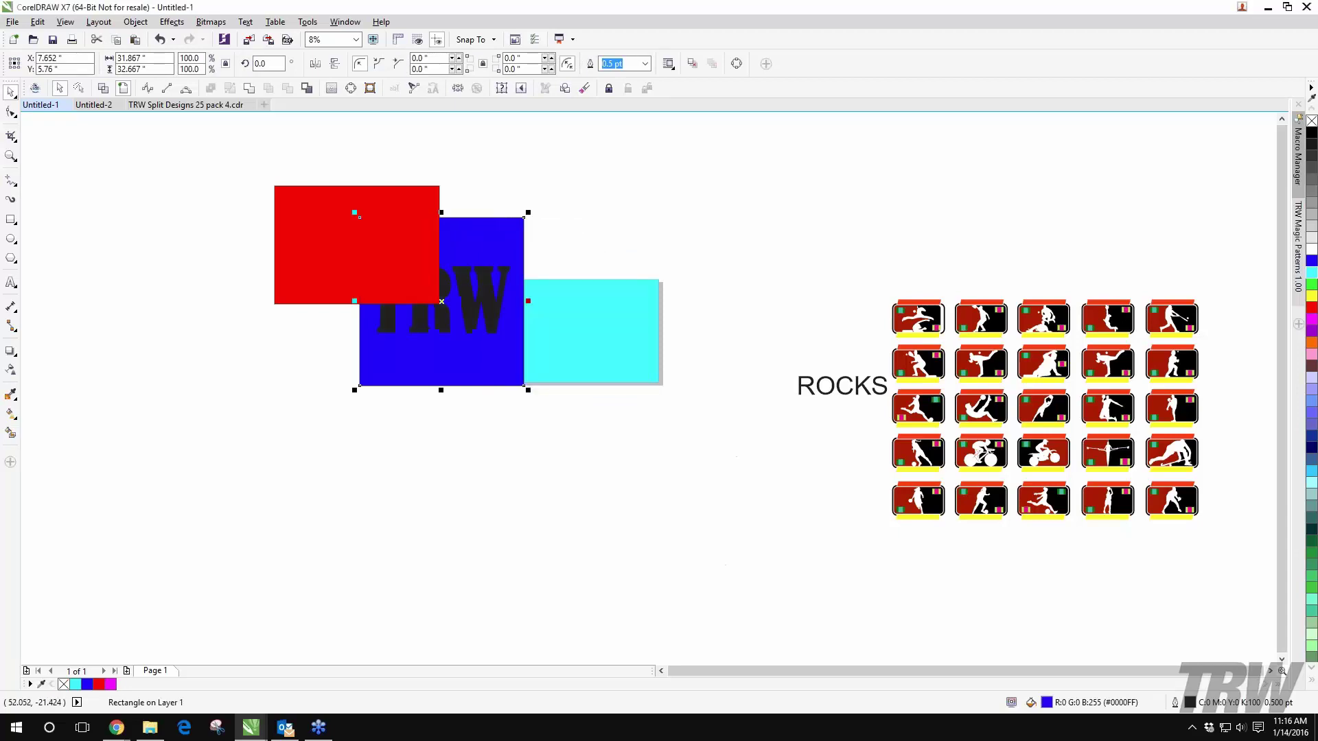
Step: Move the red rectangle sideways clear of the blue one and shift the TRW text slightly down
drag(343, 227, 193, 227)
key(Escape)
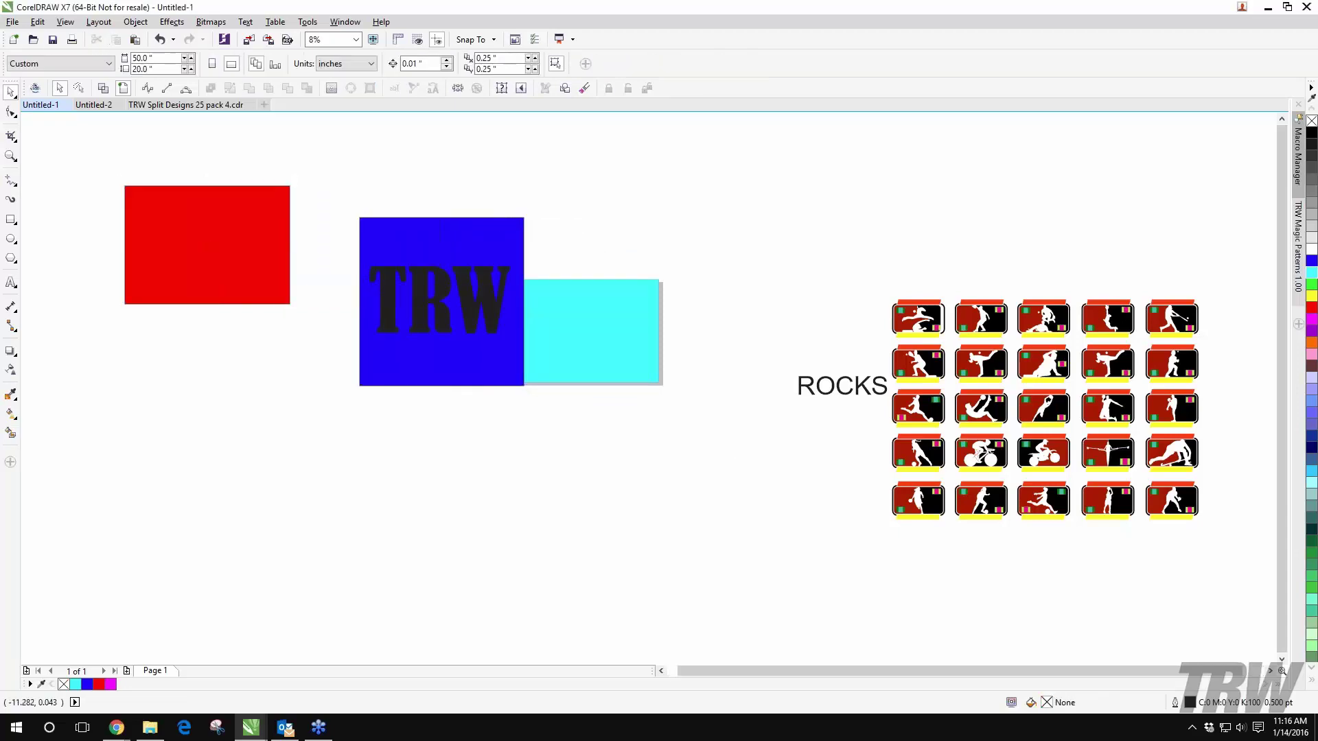
click(382, 288)
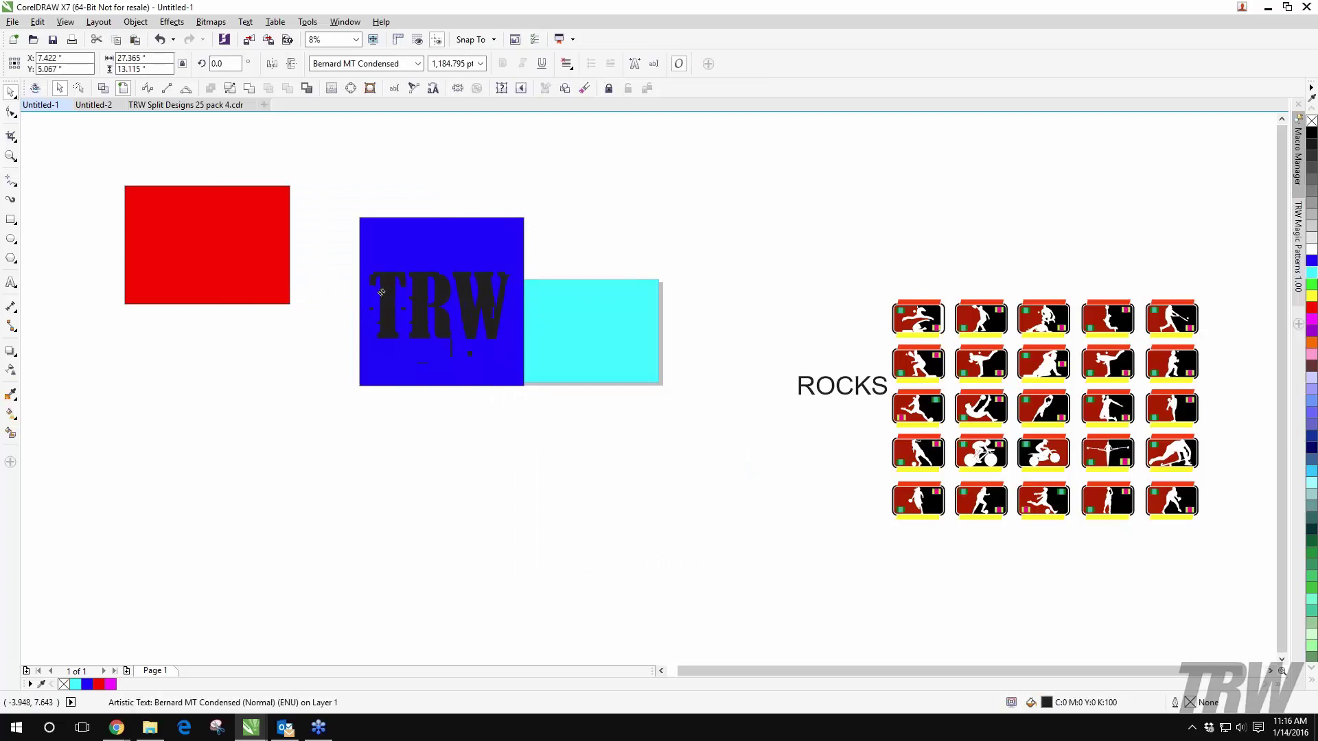
Step: Simplify the blue rectangle with the TRW text and move the text off it onto the cyan page
drag(321, 187, 545, 400)
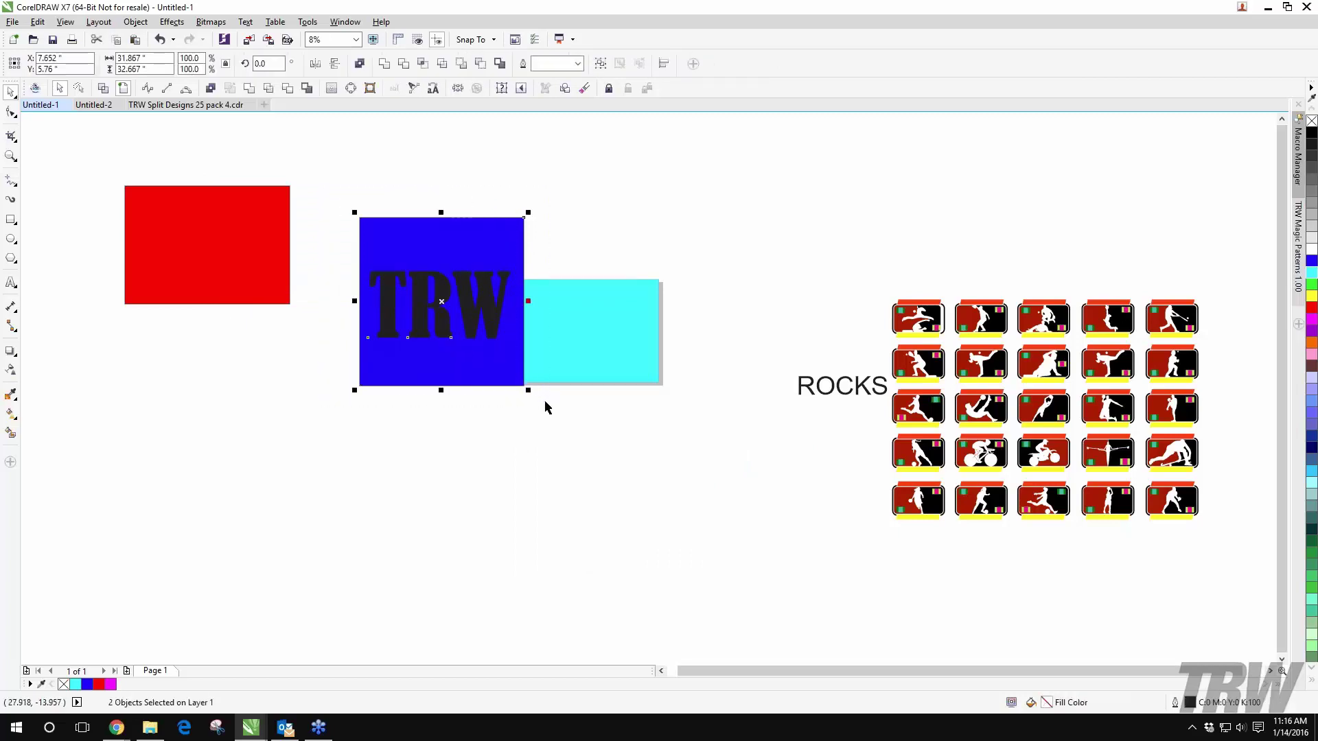
click(442, 65)
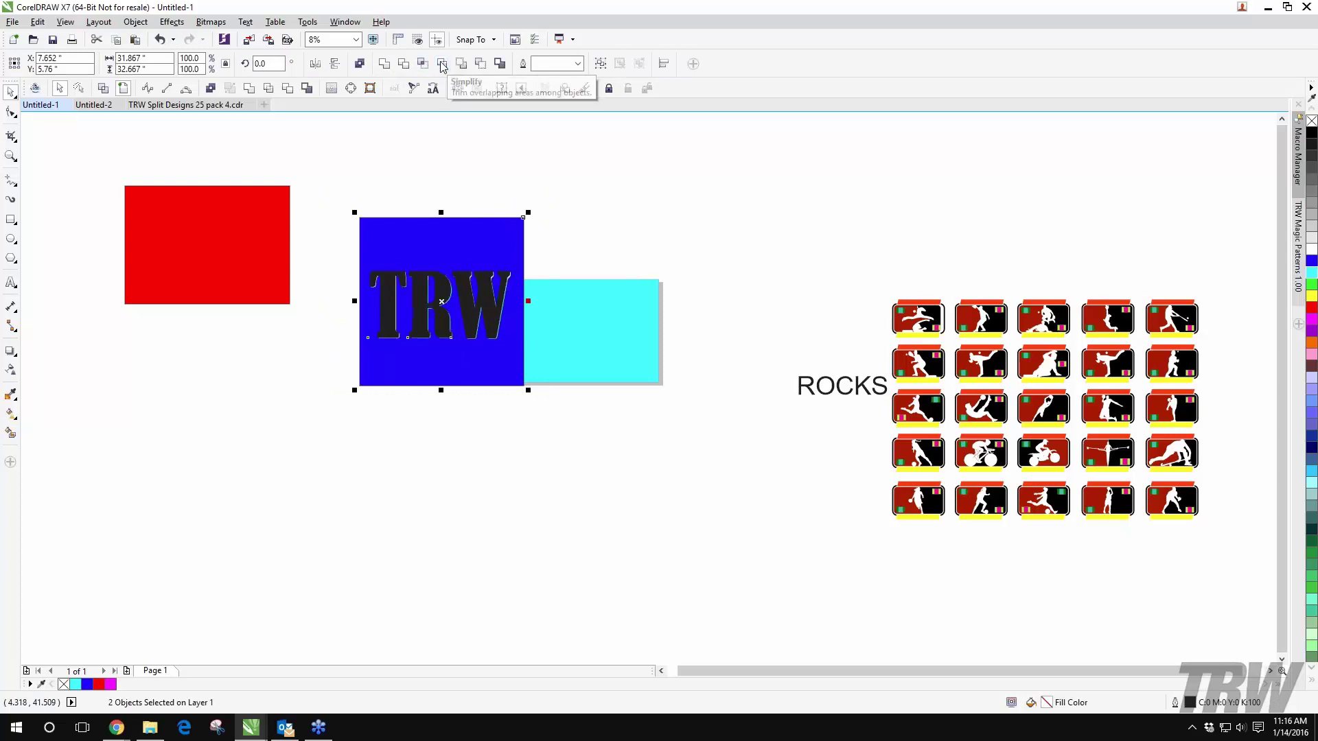
key(Escape)
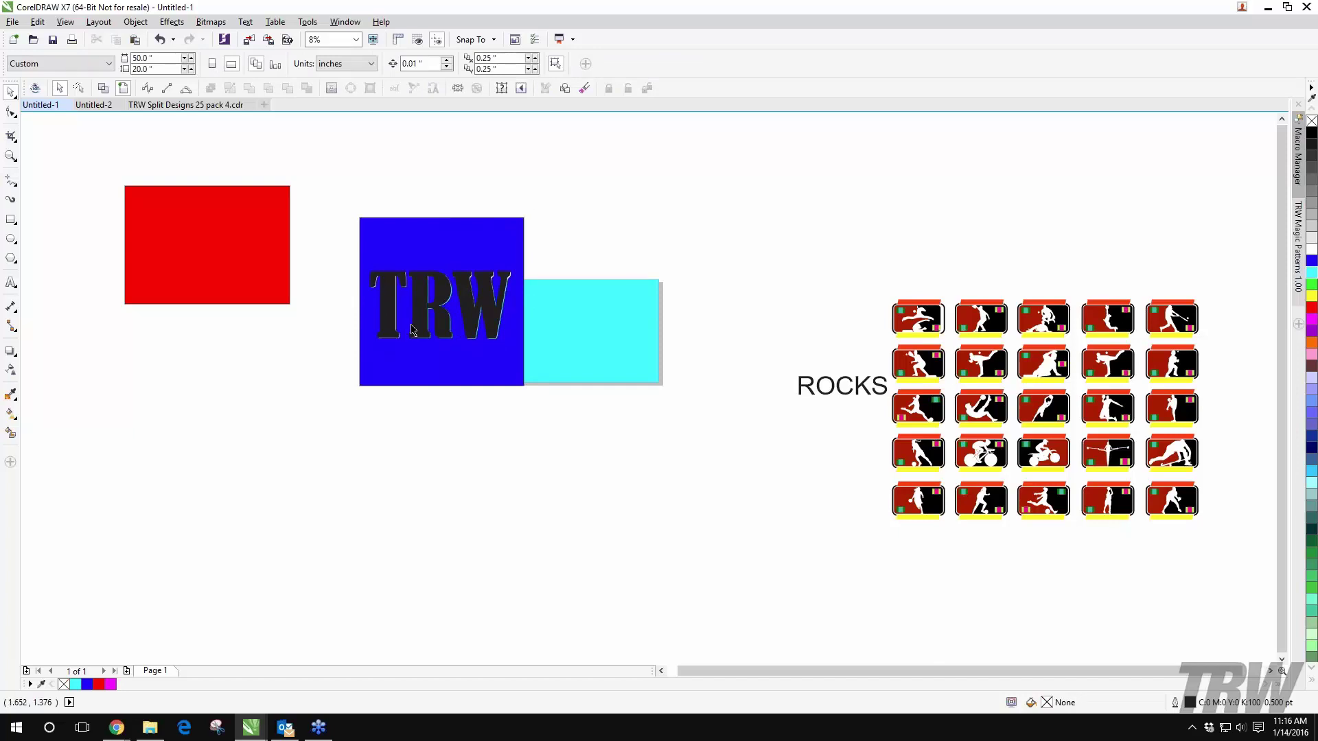
drag(417, 321, 592, 313)
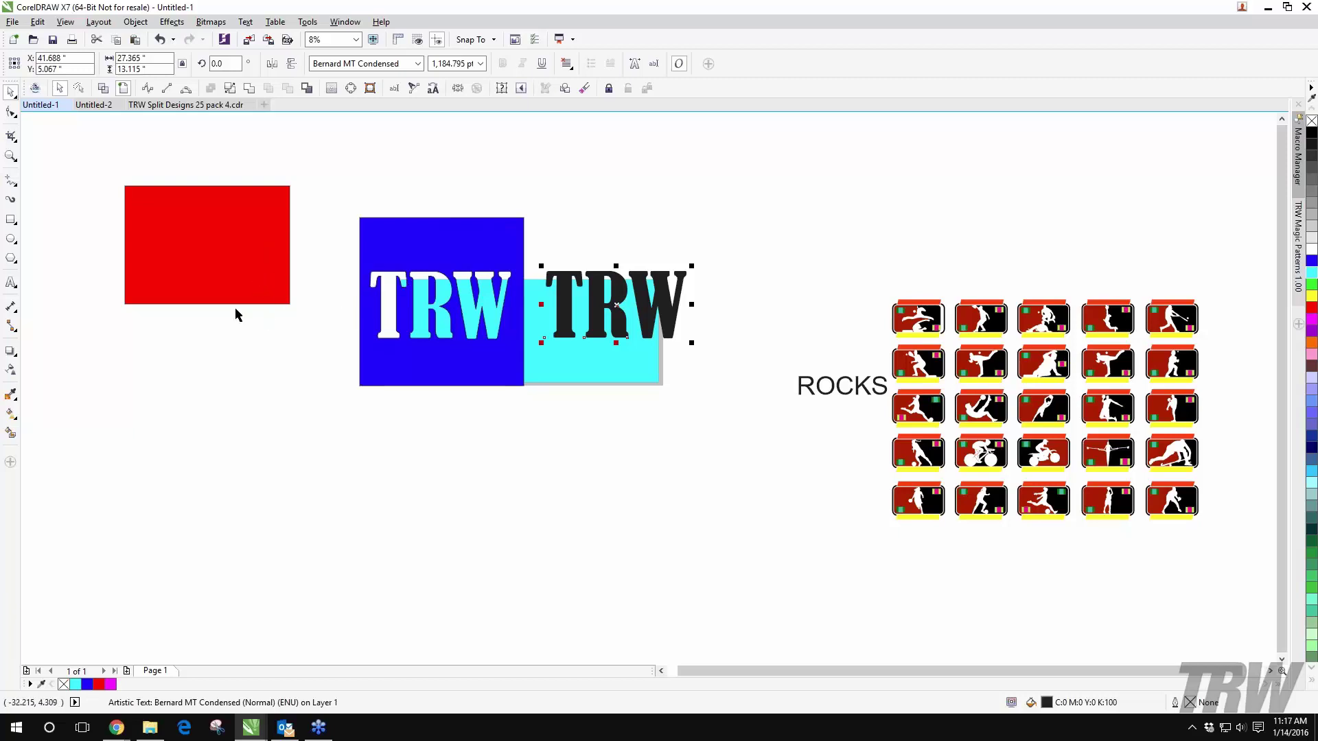
Step: Undo the text moves and the Simplify so the TRW text sits on the uncut blue rectangle
key(p)
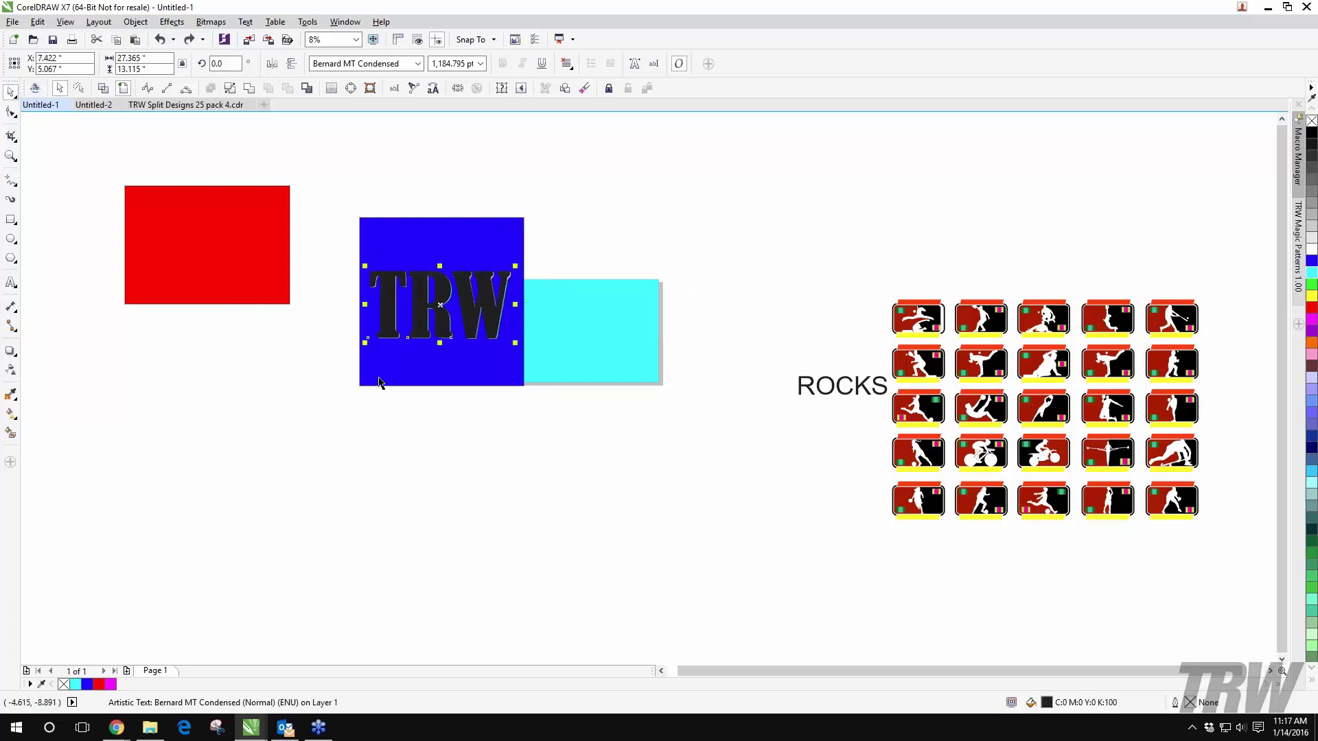
shift+click(383, 380)
key(Escape)
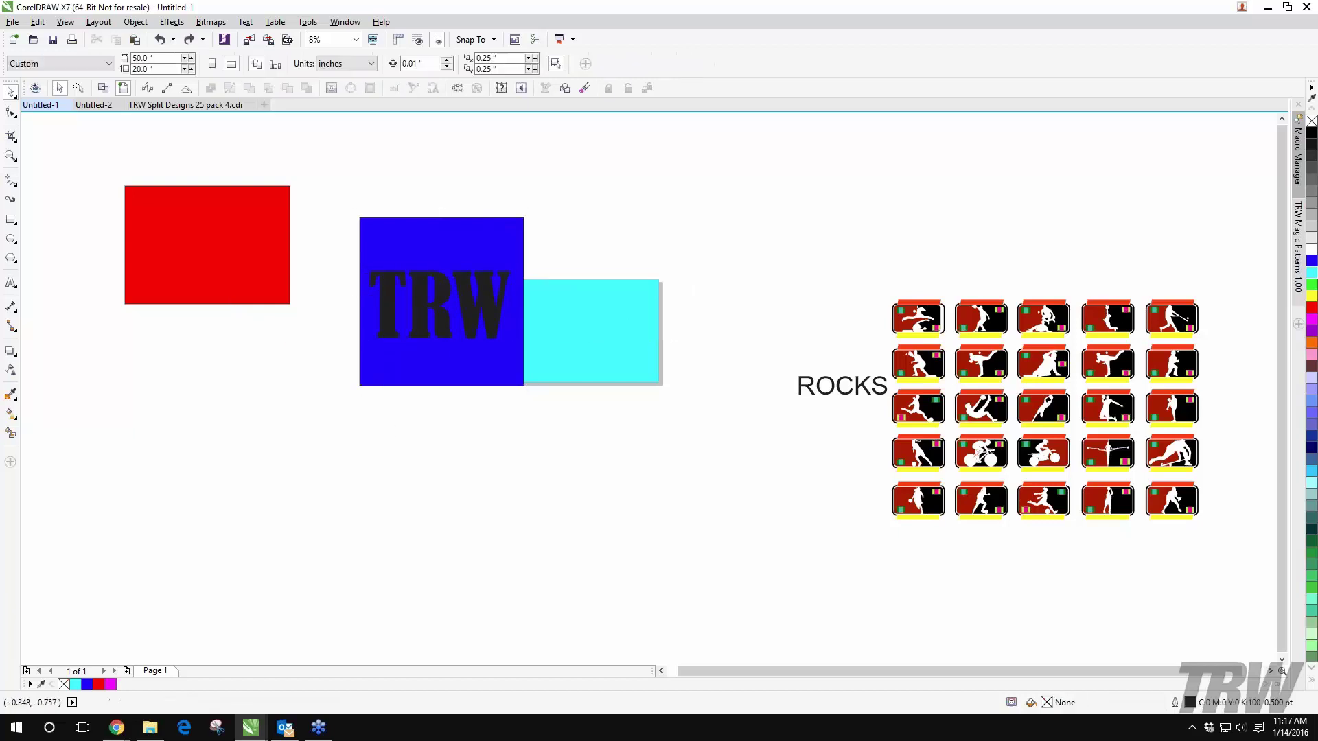
drag(431, 292, 432, 421)
key(ctrl+z)
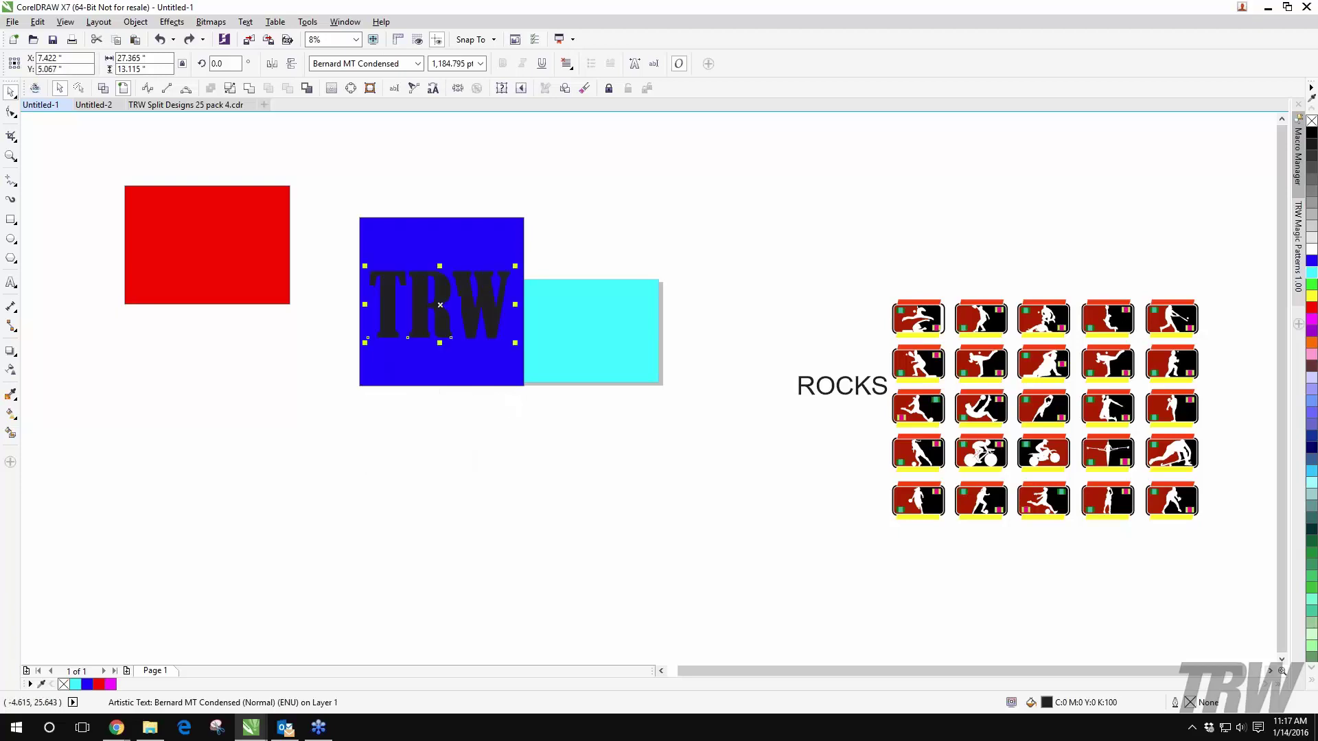
drag(343, 203, 559, 439)
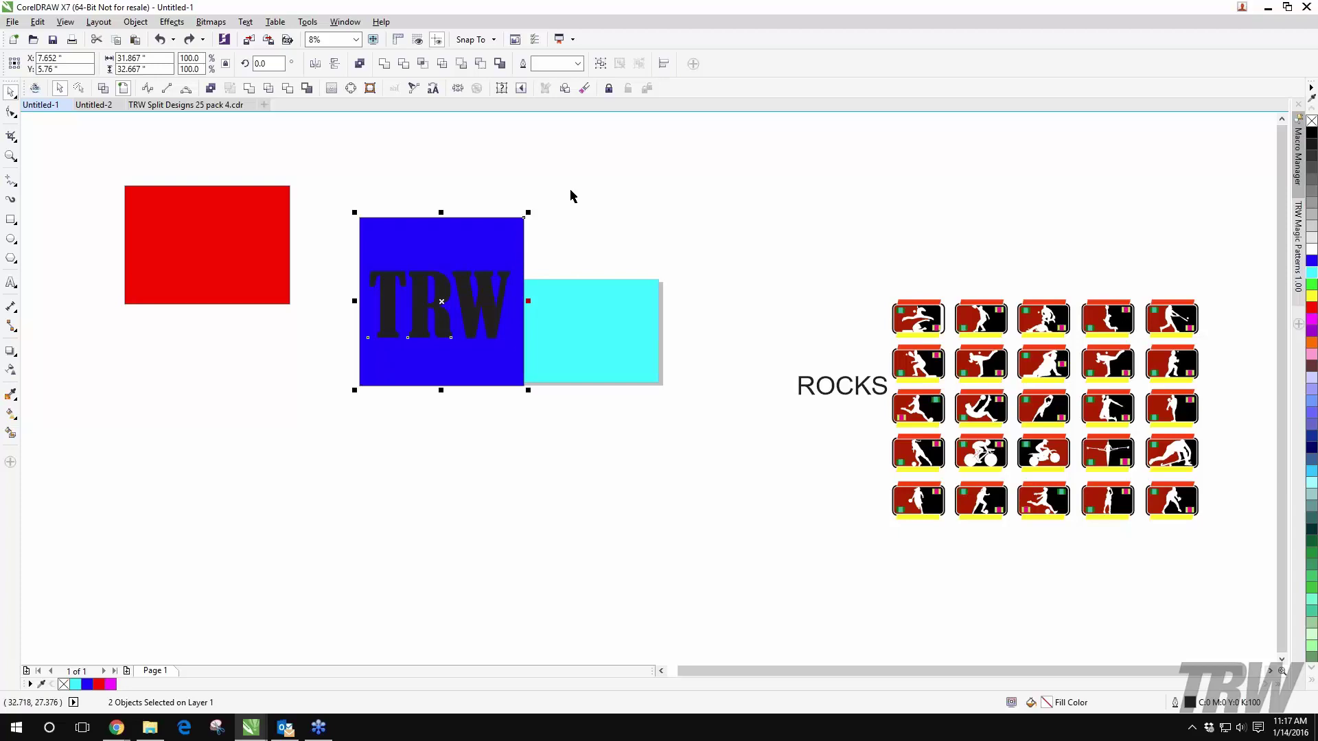
click(595, 230)
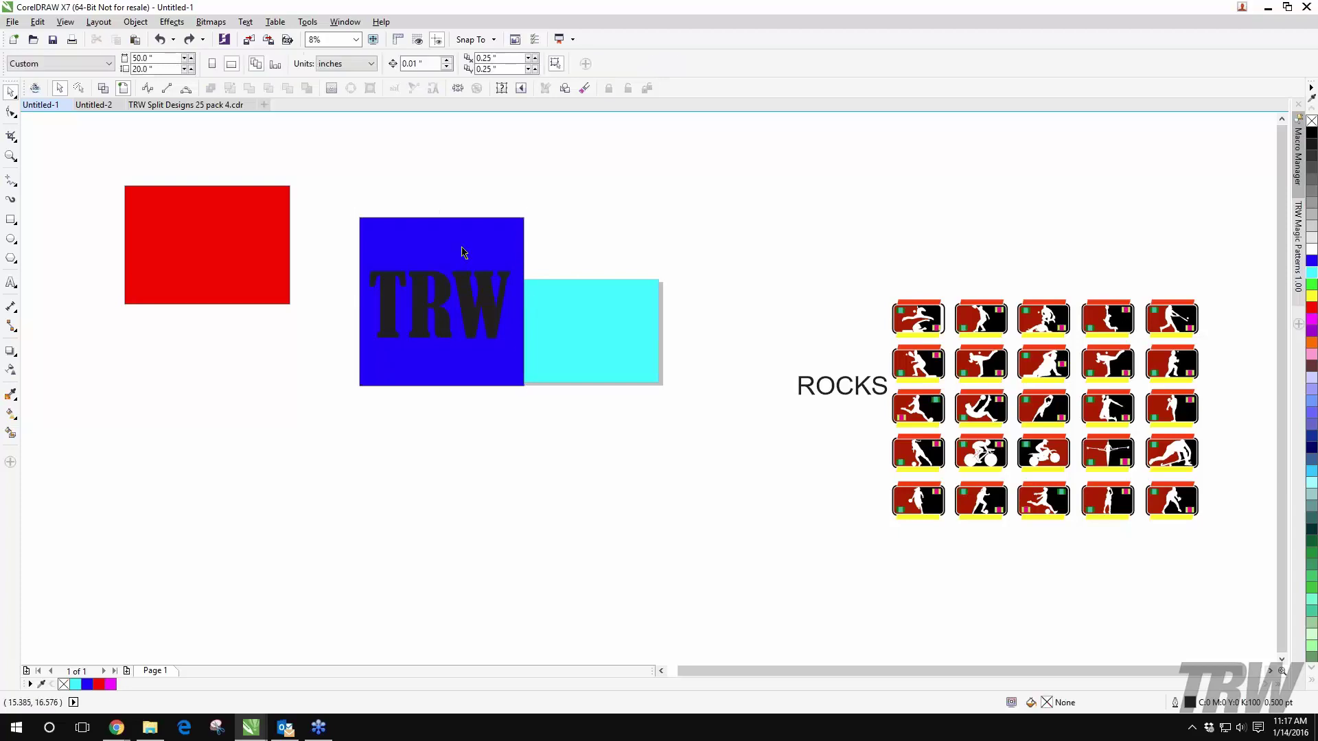
Step: Duplicate the blue rectangle together with its TRW text and place the two pairs side by side
drag(434, 260, 716, 228)
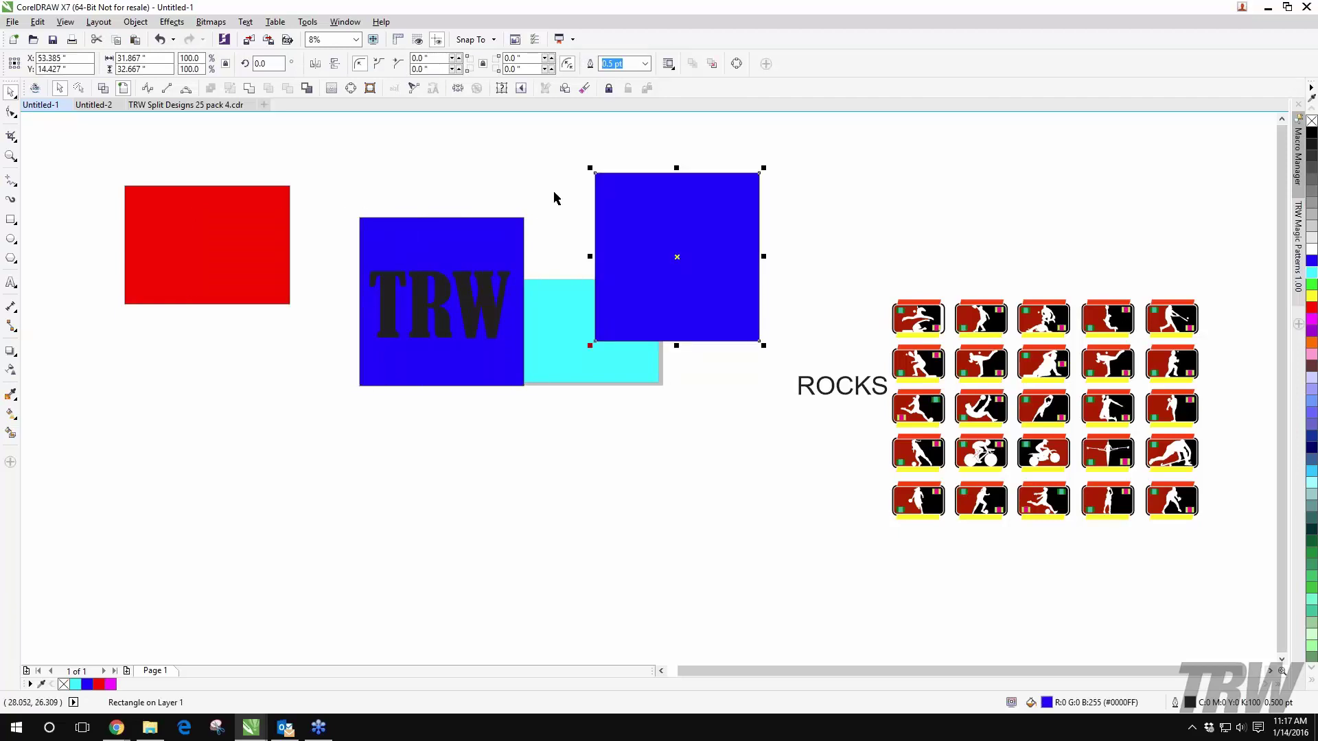
key(Delete)
drag(570, 177, 369, 392)
mouse_move(394, 344)
mouse_down()
mouse_move(584, 360)
mouse_move(381, 358)
mouse_up()
click(322, 181)
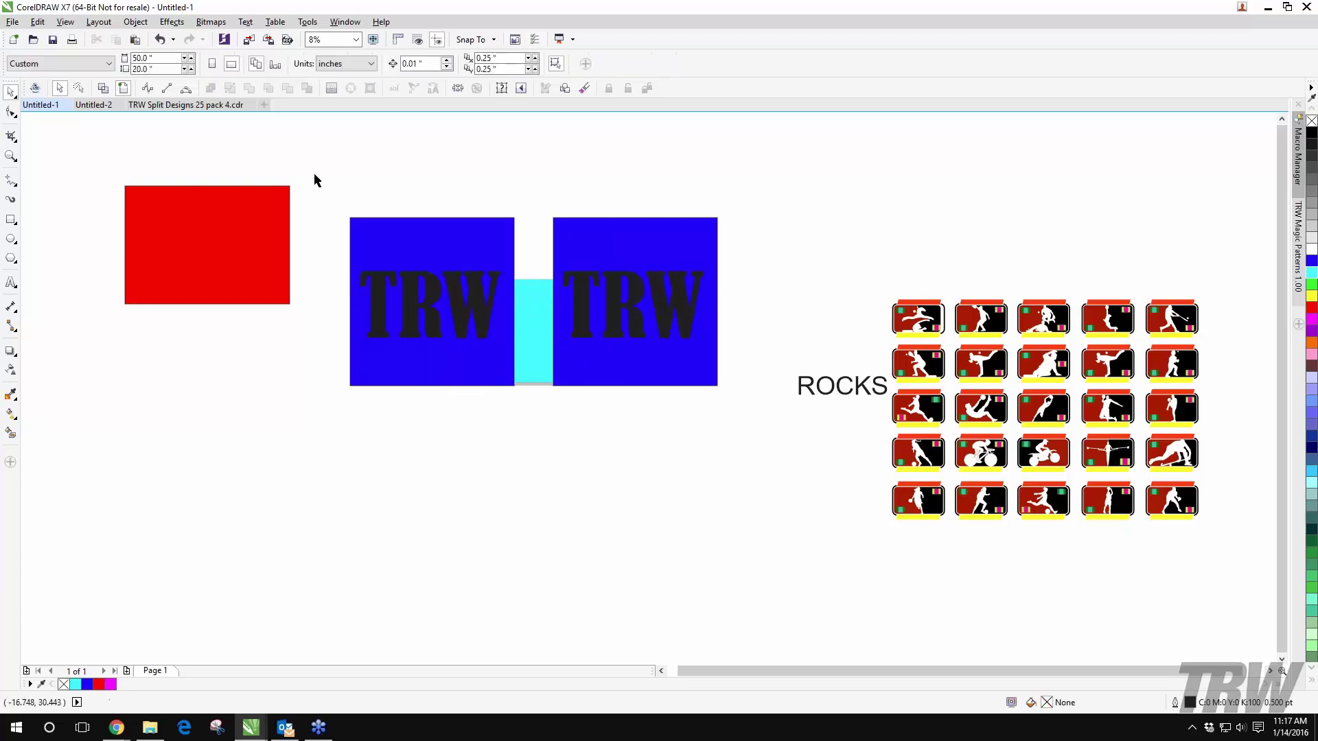
Step: Intersect the left blue rectangle with its TRW text and move the black text over the red rectangle
drag(307, 176, 532, 412)
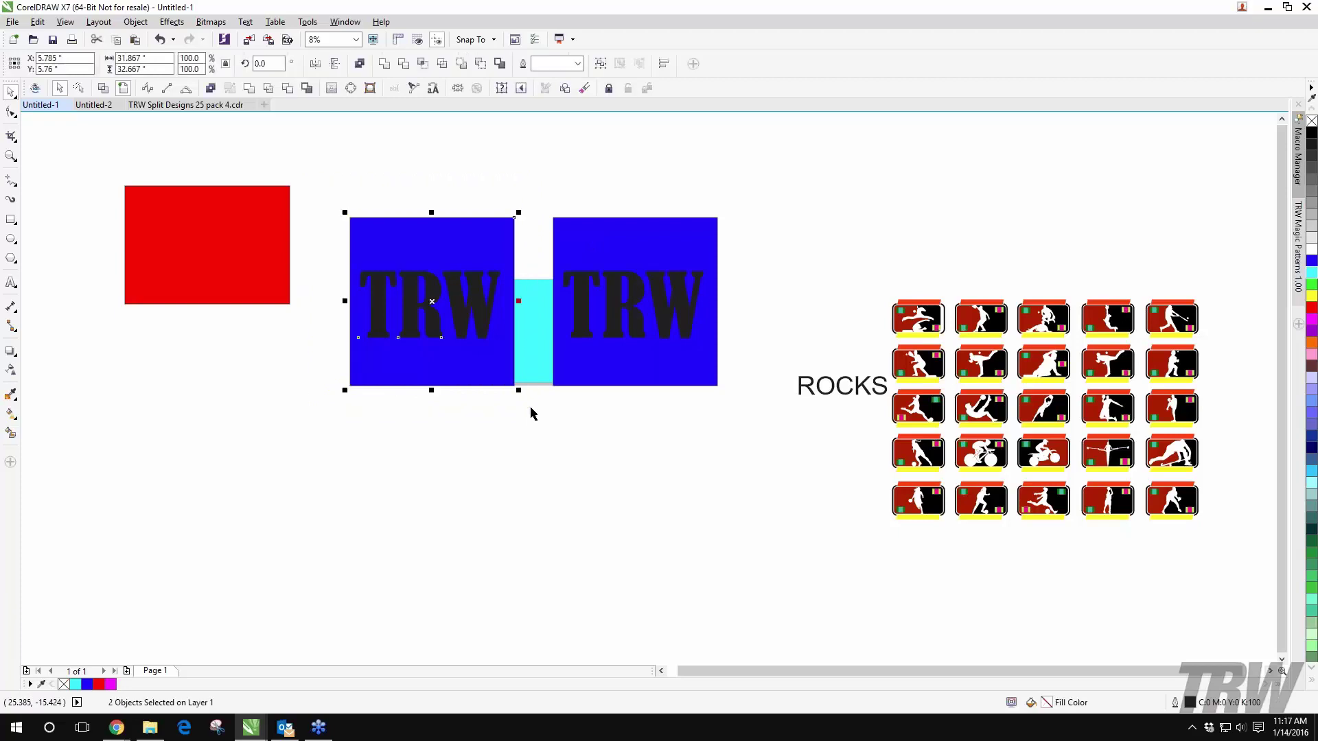
click(422, 64)
click(336, 313)
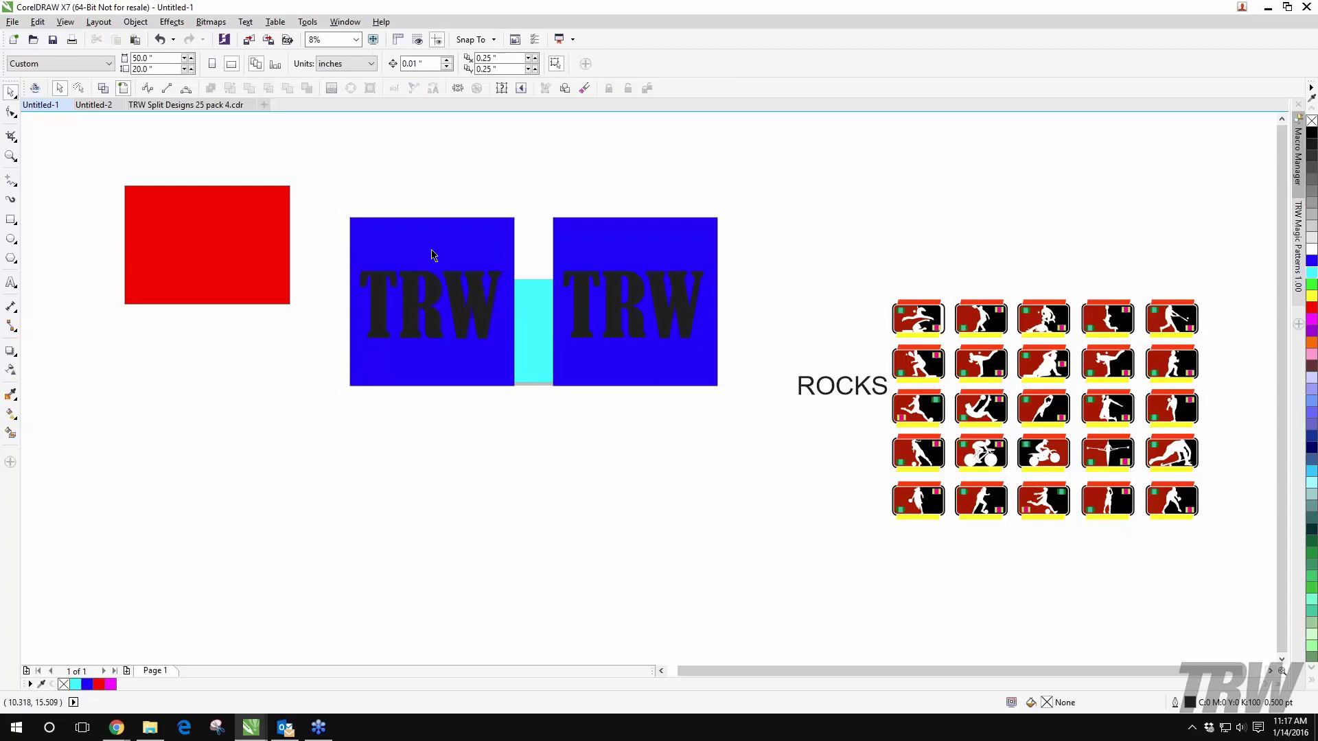
drag(425, 306, 195, 306)
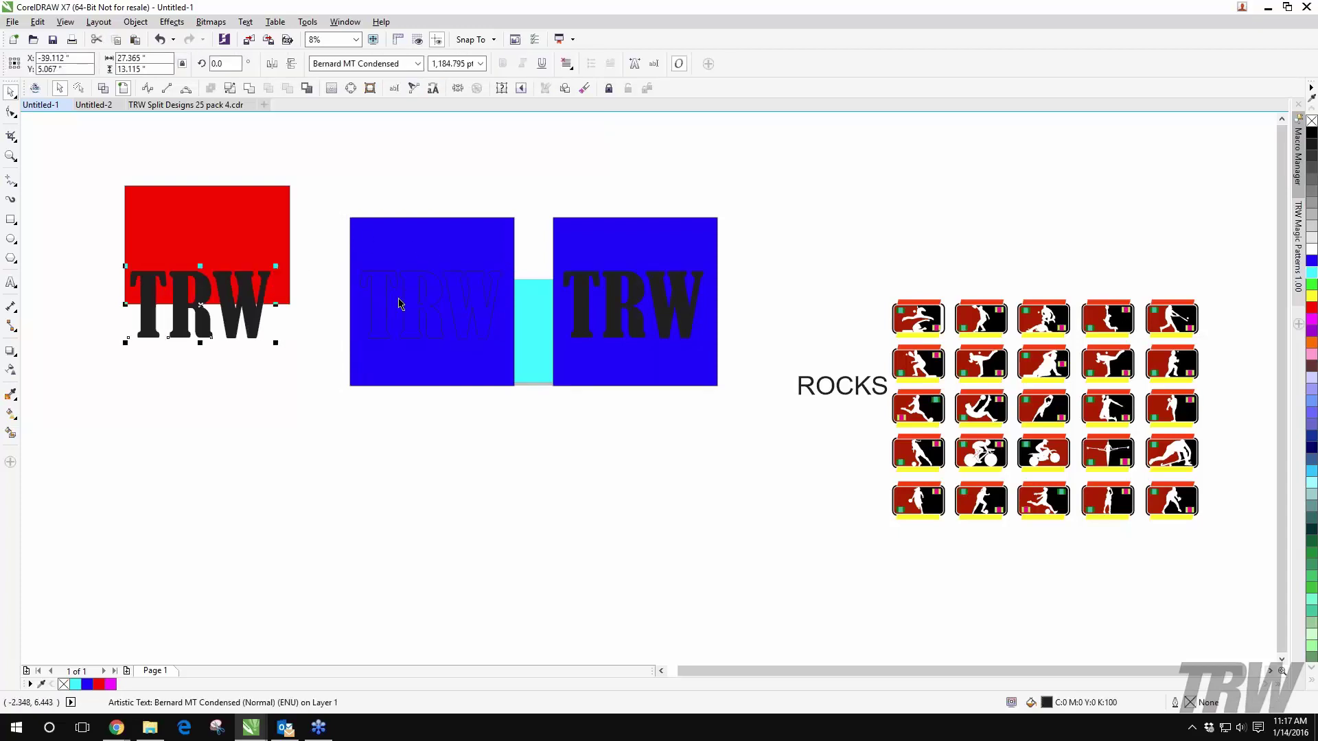
Step: Fill the intersected TRW shape on the left blue rectangle with magenta
click(384, 306)
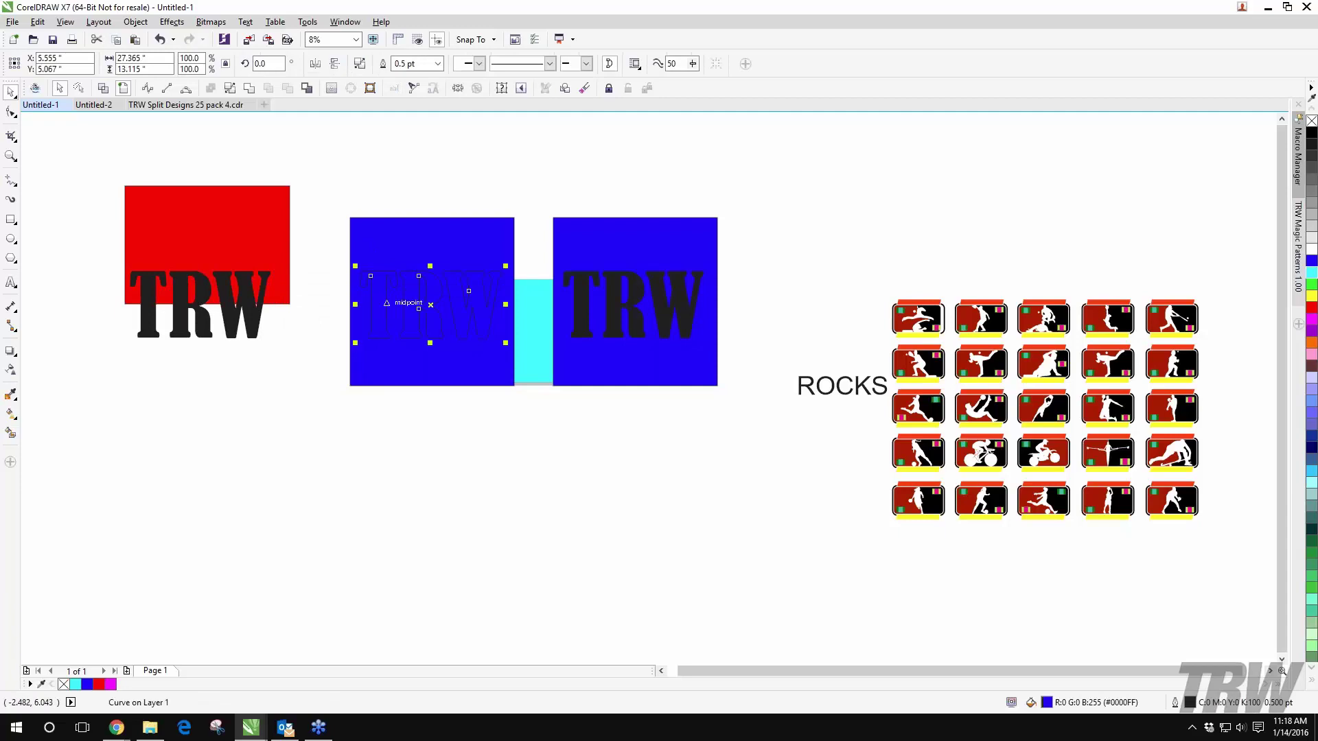
click(1311, 318)
key(Escape)
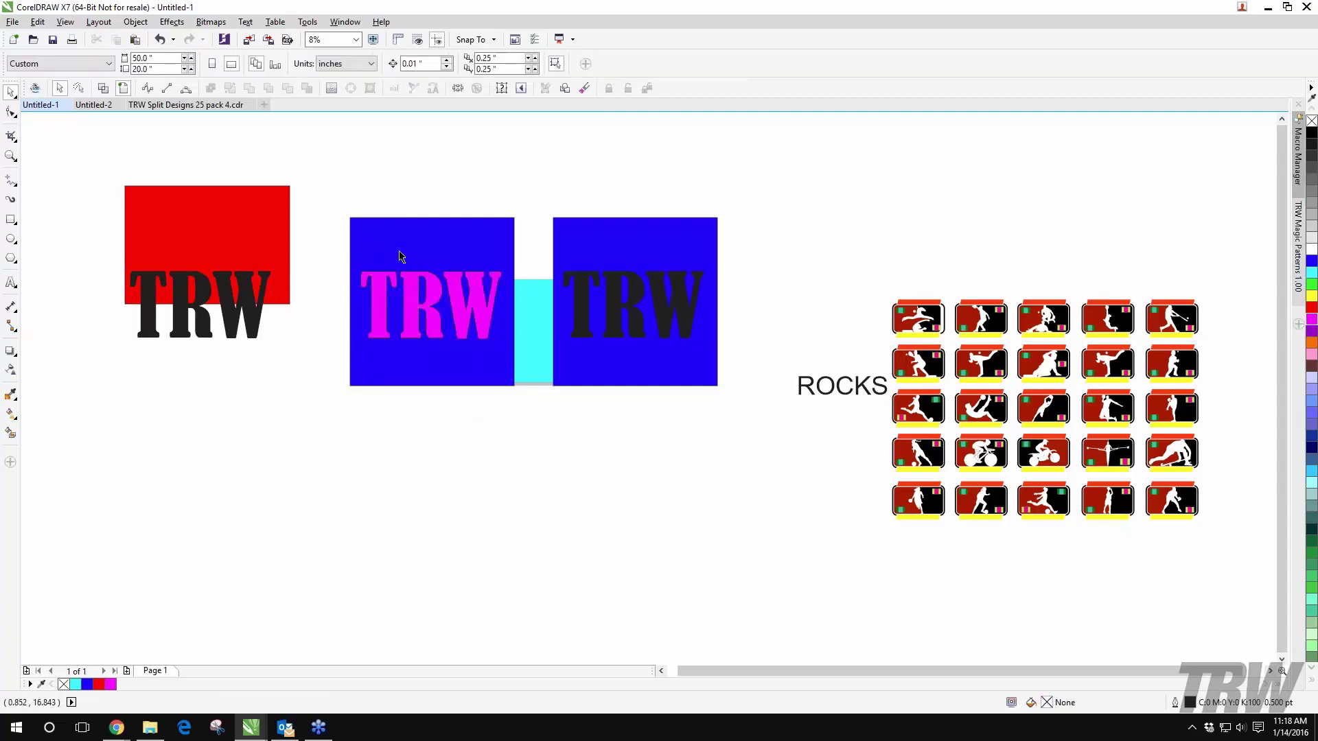
Step: Simplify the right blue rectangle with its TRW text and move the black text out beside it
drag(519, 184, 744, 430)
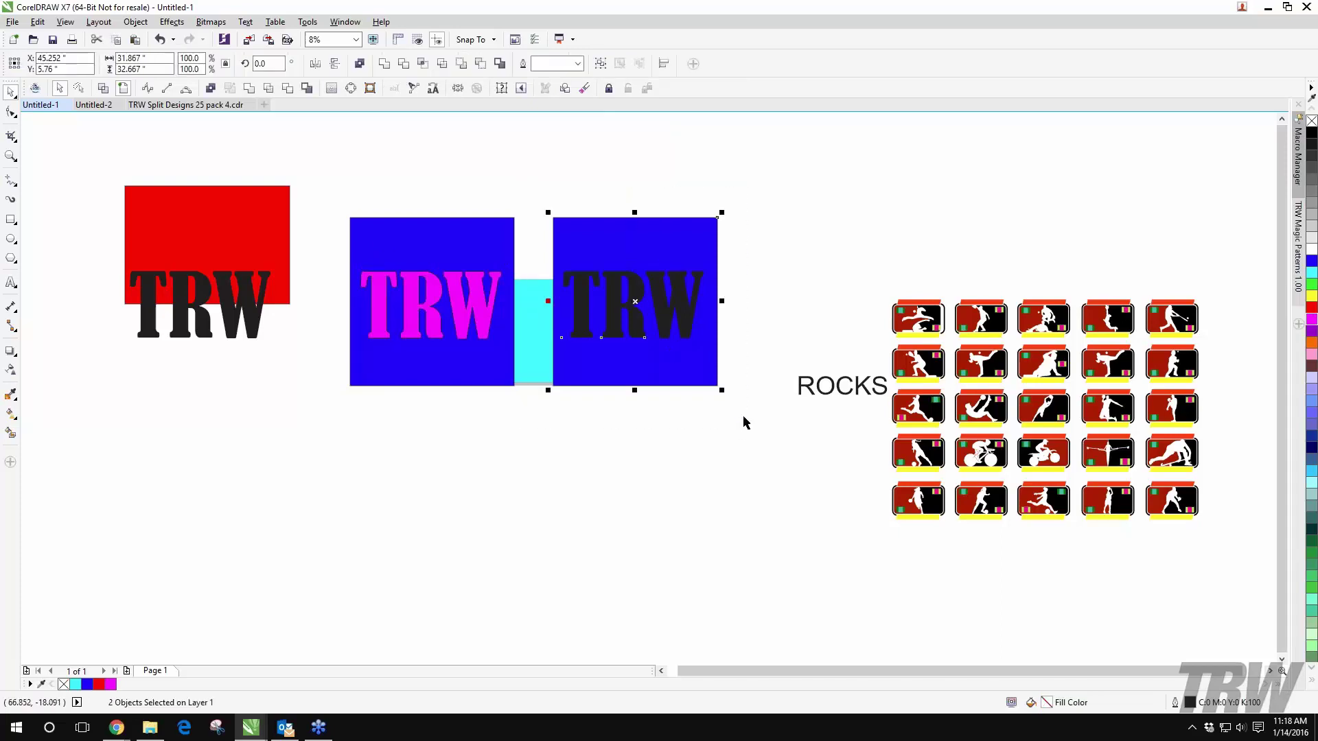
click(441, 64)
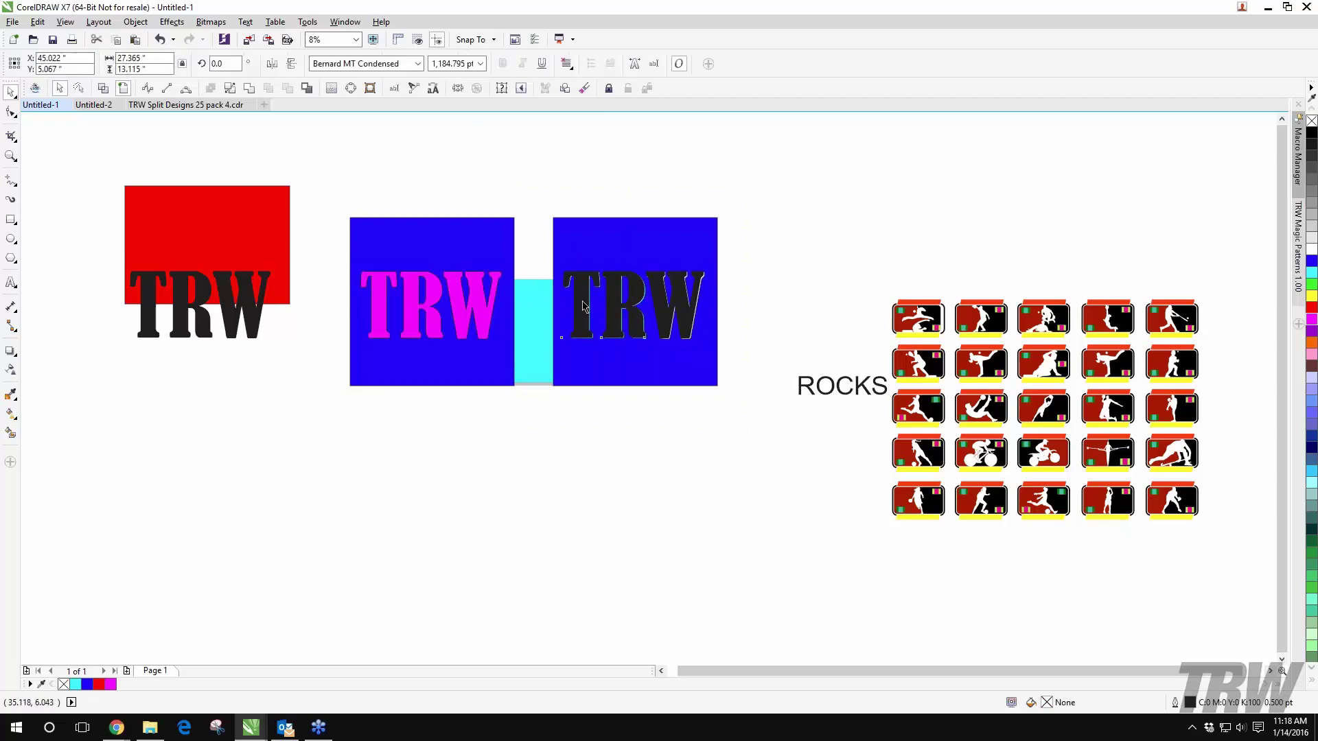
drag(583, 305, 755, 305)
click(691, 390)
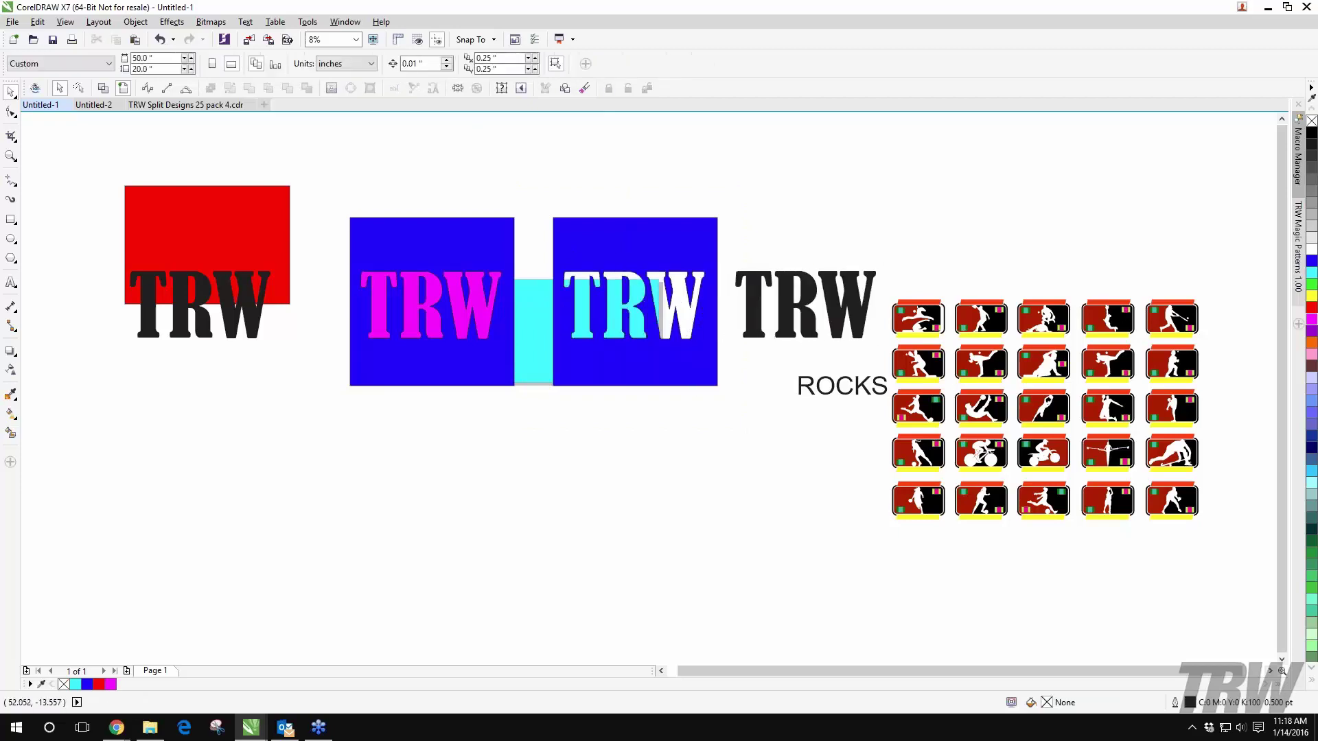
Step: Try moving the magenta TRW letters partly off the left blue rectangle, and undo the move
drag(542, 255, 358, 340)
drag(377, 286, 299, 286)
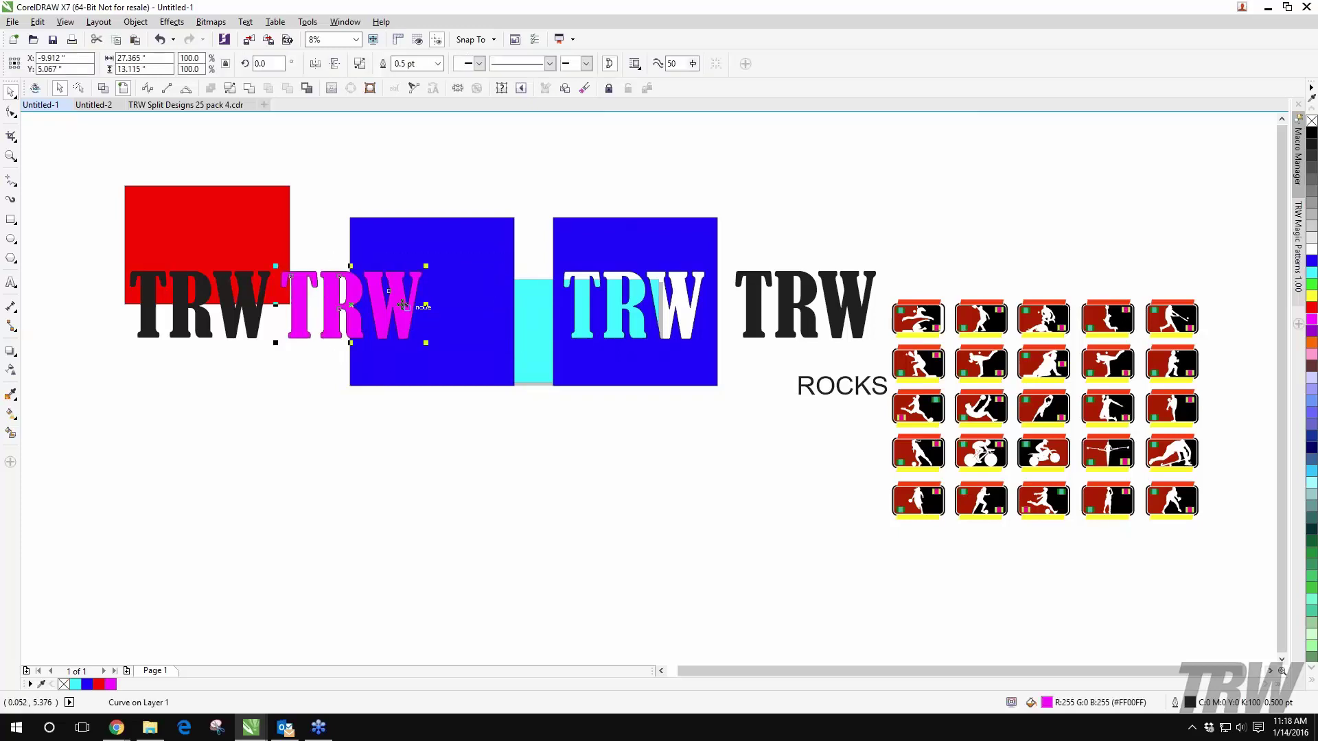
key(ctrl+z)
click(296, 341)
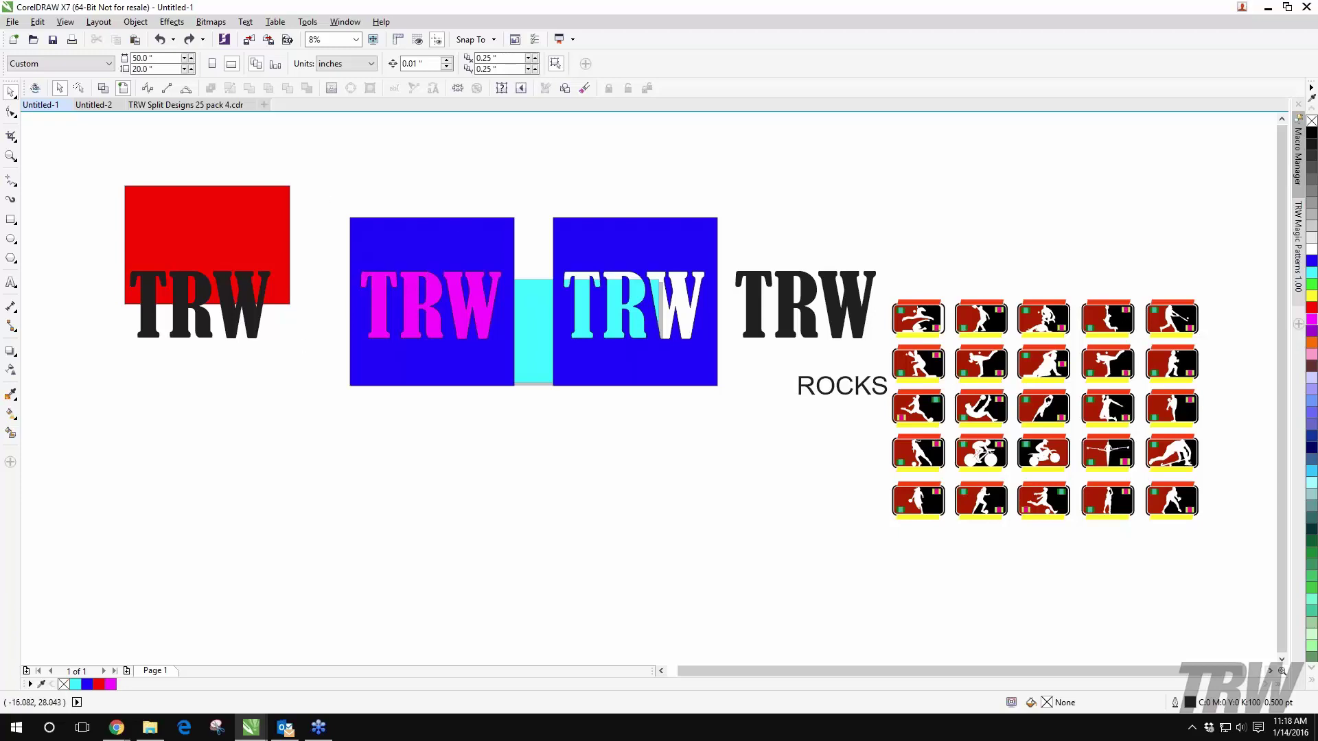
Step: Delete the red rectangle, the right blue rectangle, the black TRW texts and the ROCKS text
drag(319, 186, 47, 380)
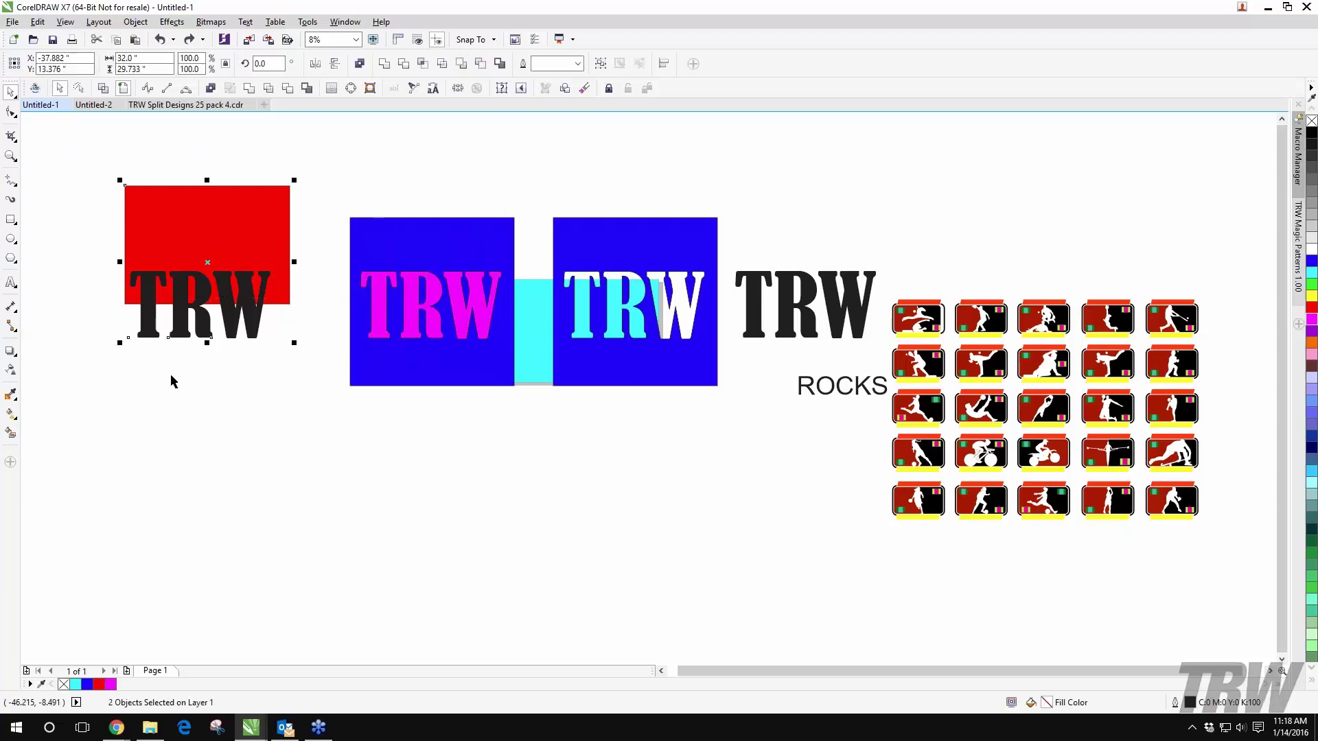
key(Delete)
drag(540, 187, 892, 405)
key(Delete)
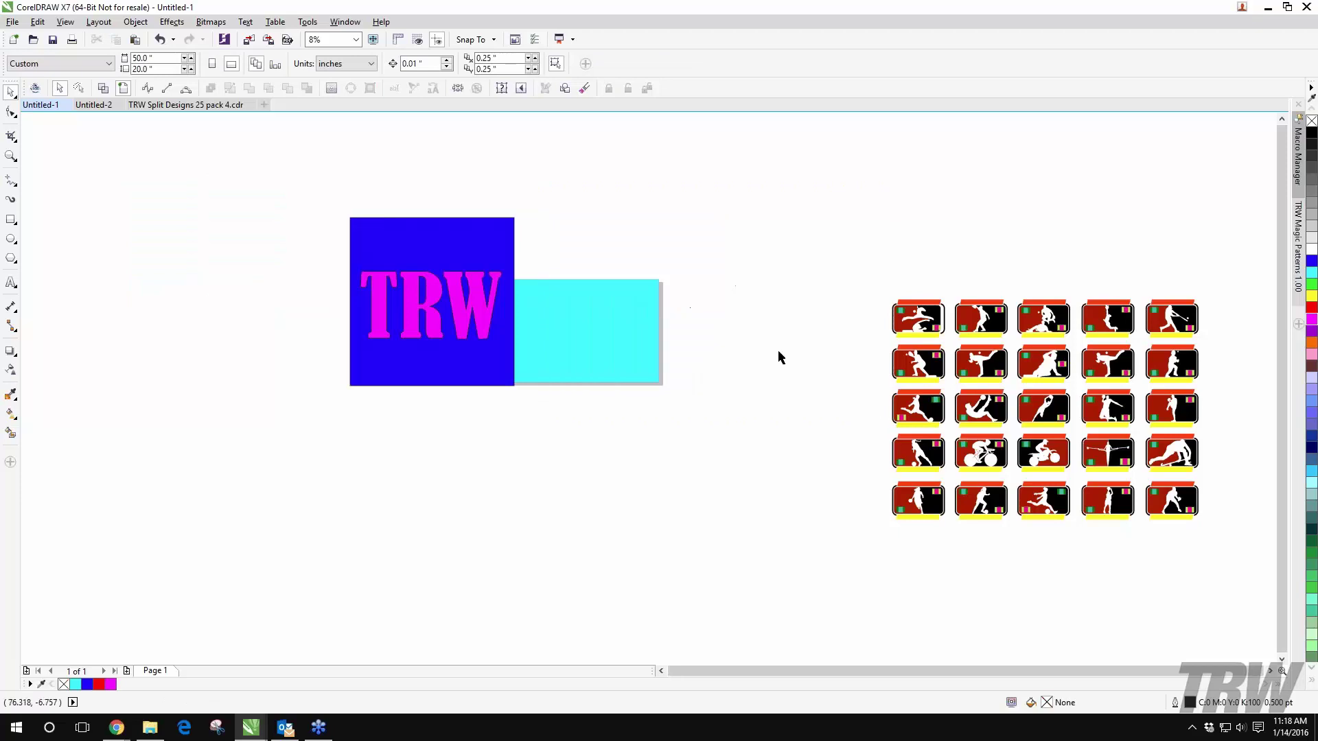
Step: Duplicate the blue rectangle with its magenta TRW letters and place the copy just left of the original
drag(498, 310, 451, 295)
drag(563, 176, 320, 384)
drag(559, 197, 291, 426)
drag(367, 335, 195, 338)
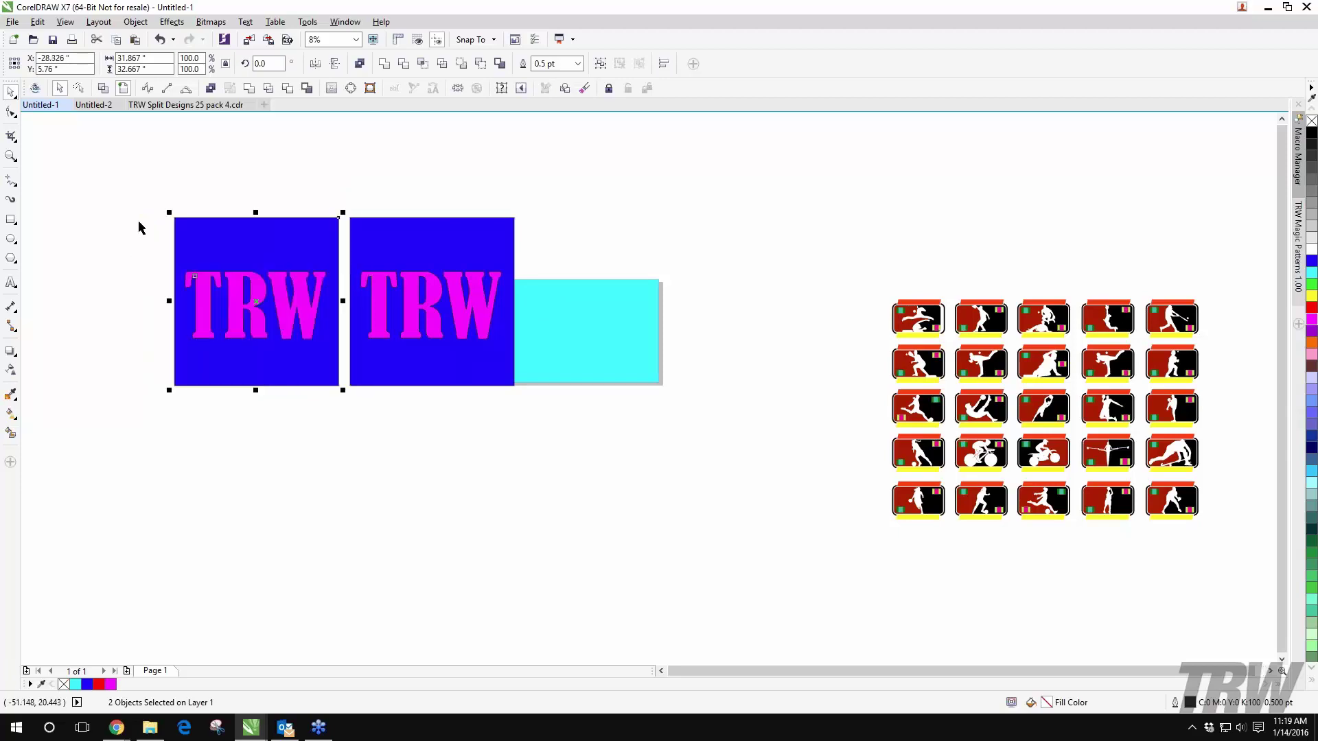
key(Tab)
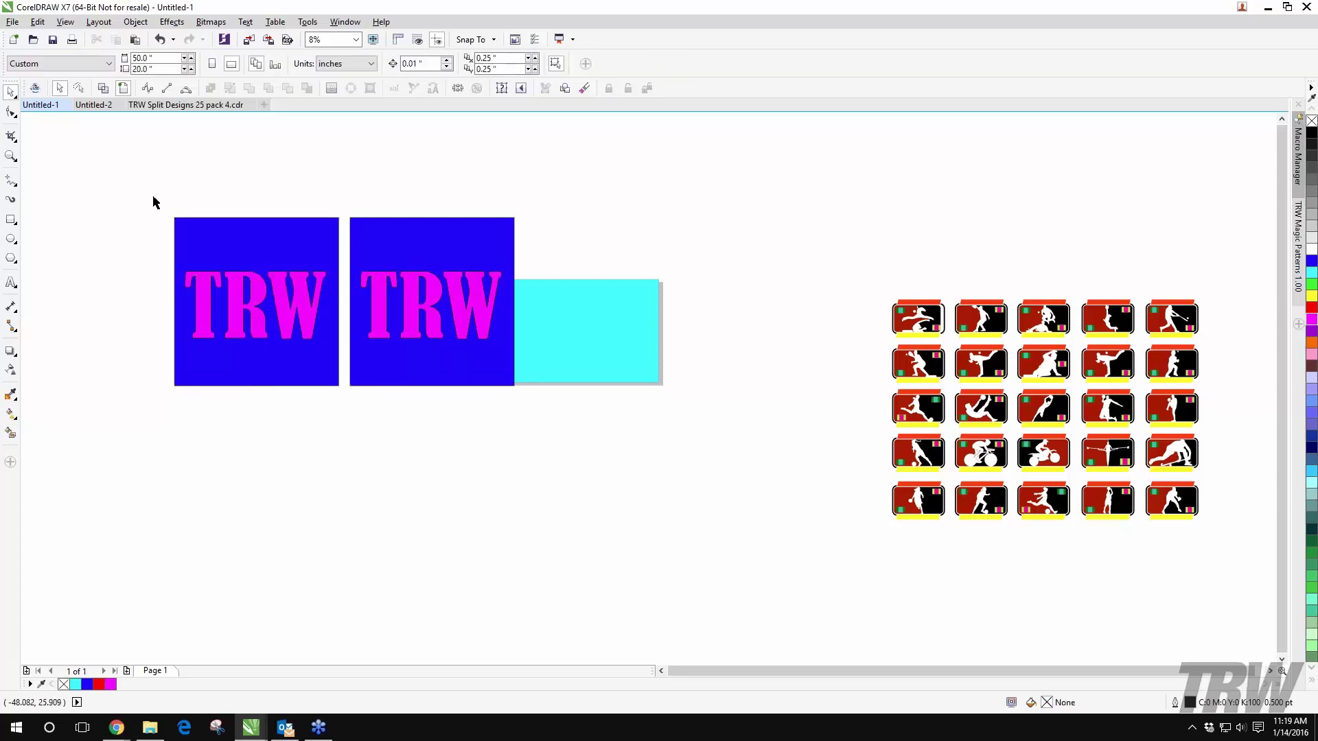
Step: Send the magenta TRW letters on the left blue rectangle to the back of the page
right_click(208, 286)
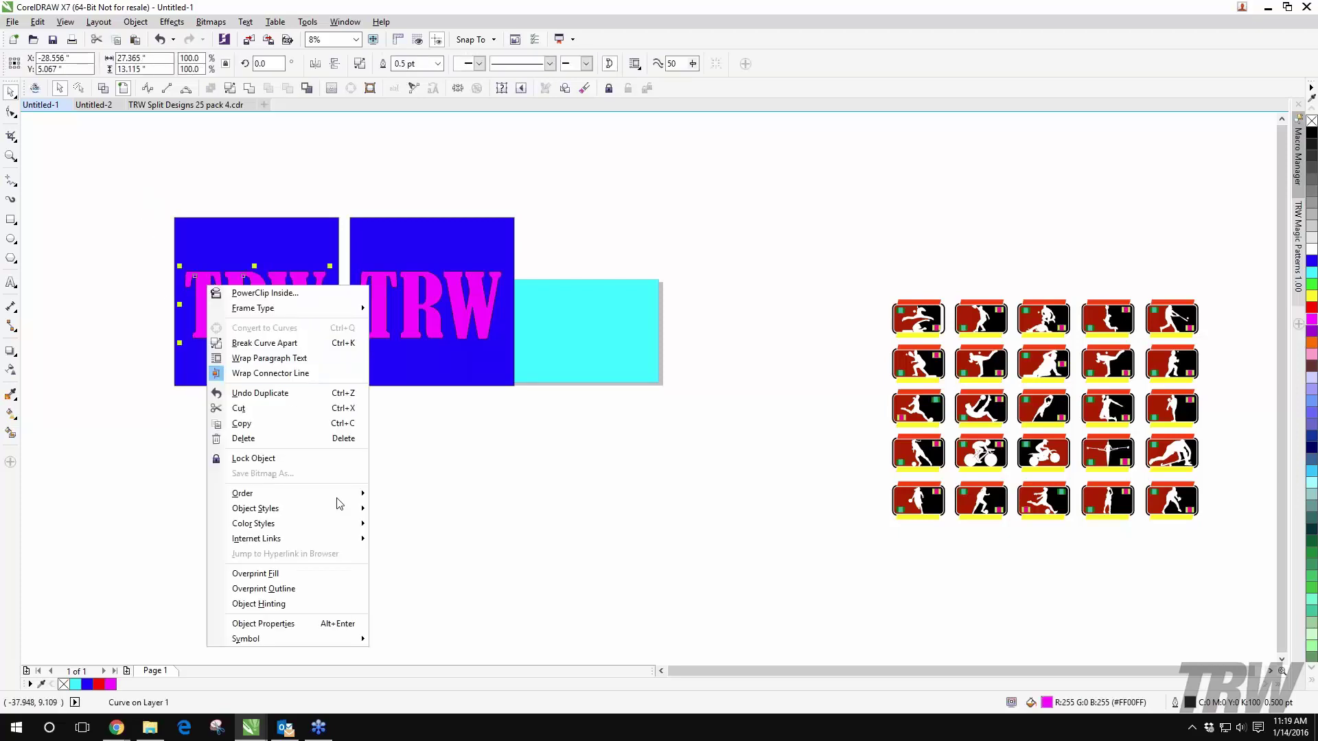
mouse_move(347, 505)
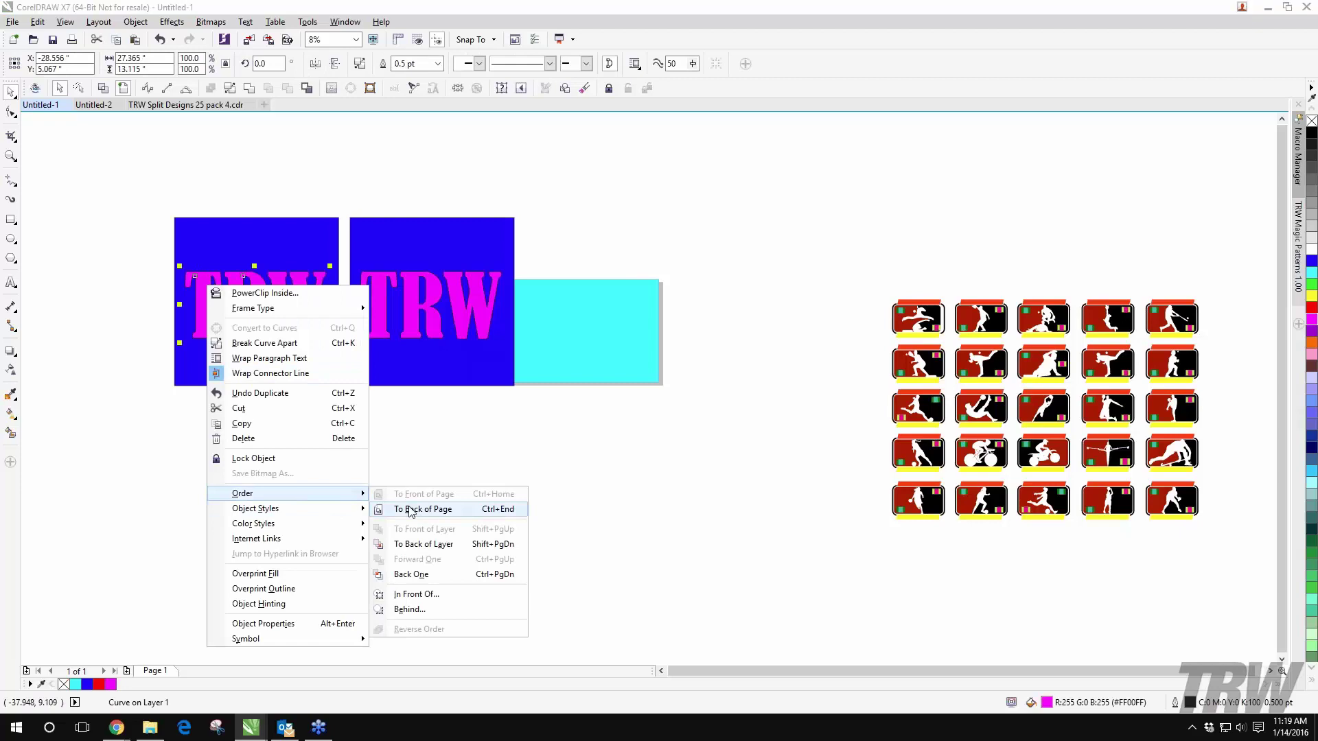
click(410, 511)
click(323, 177)
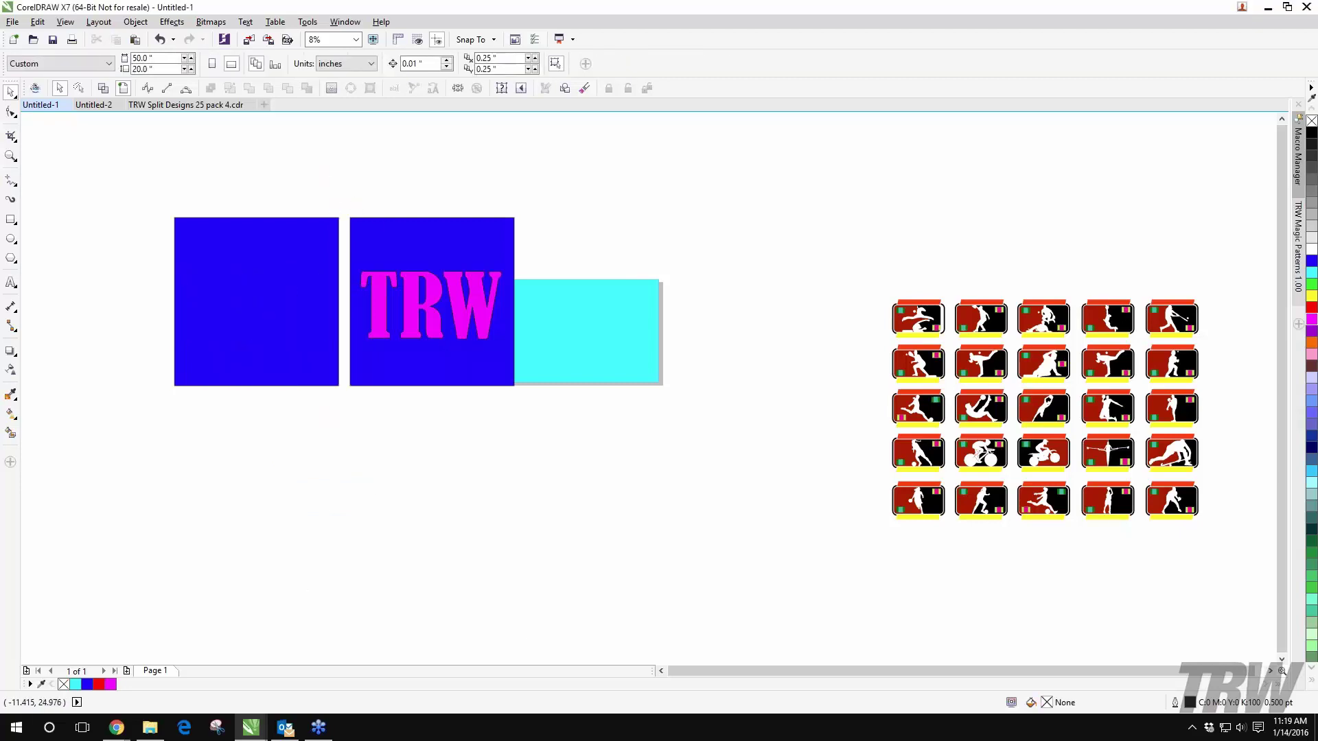
Step: Cut the TRW letters hidden behind the left blue rectangle out of it with Front Minus Back
drag(344, 200, 549, 411)
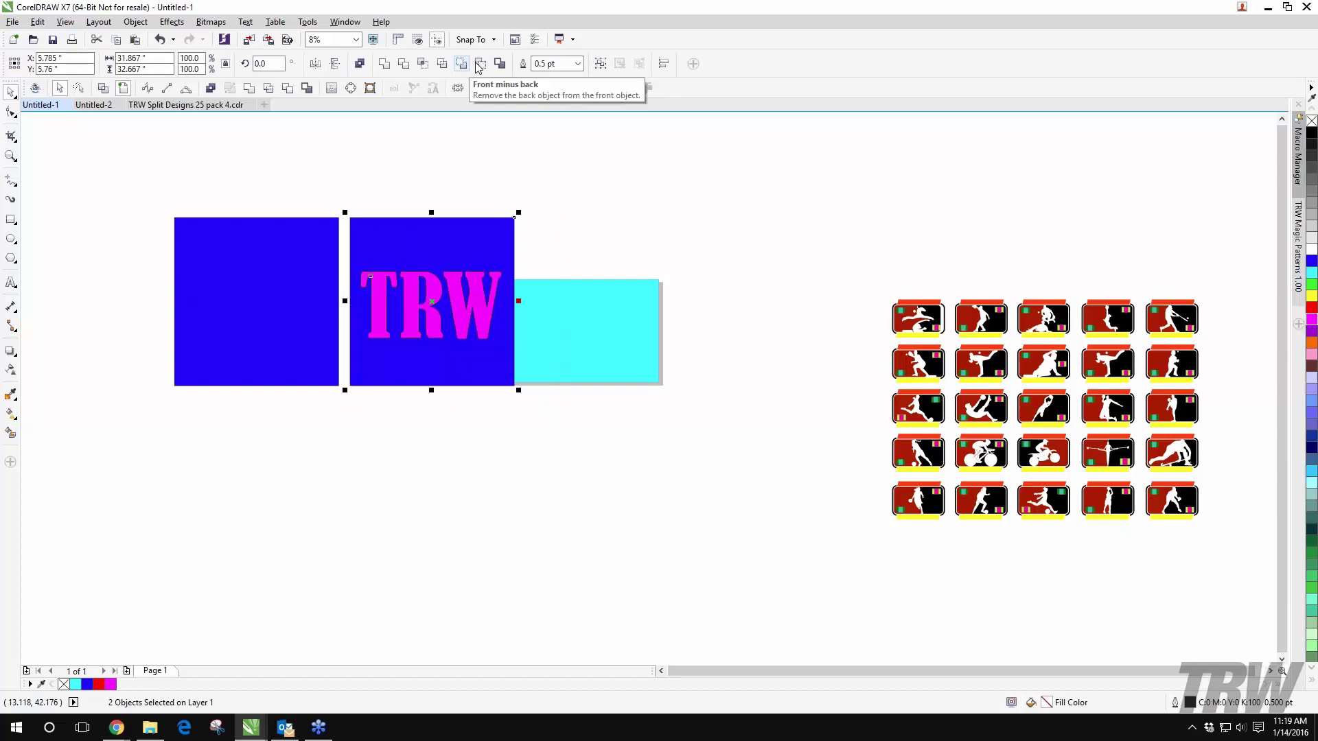
click(101, 666)
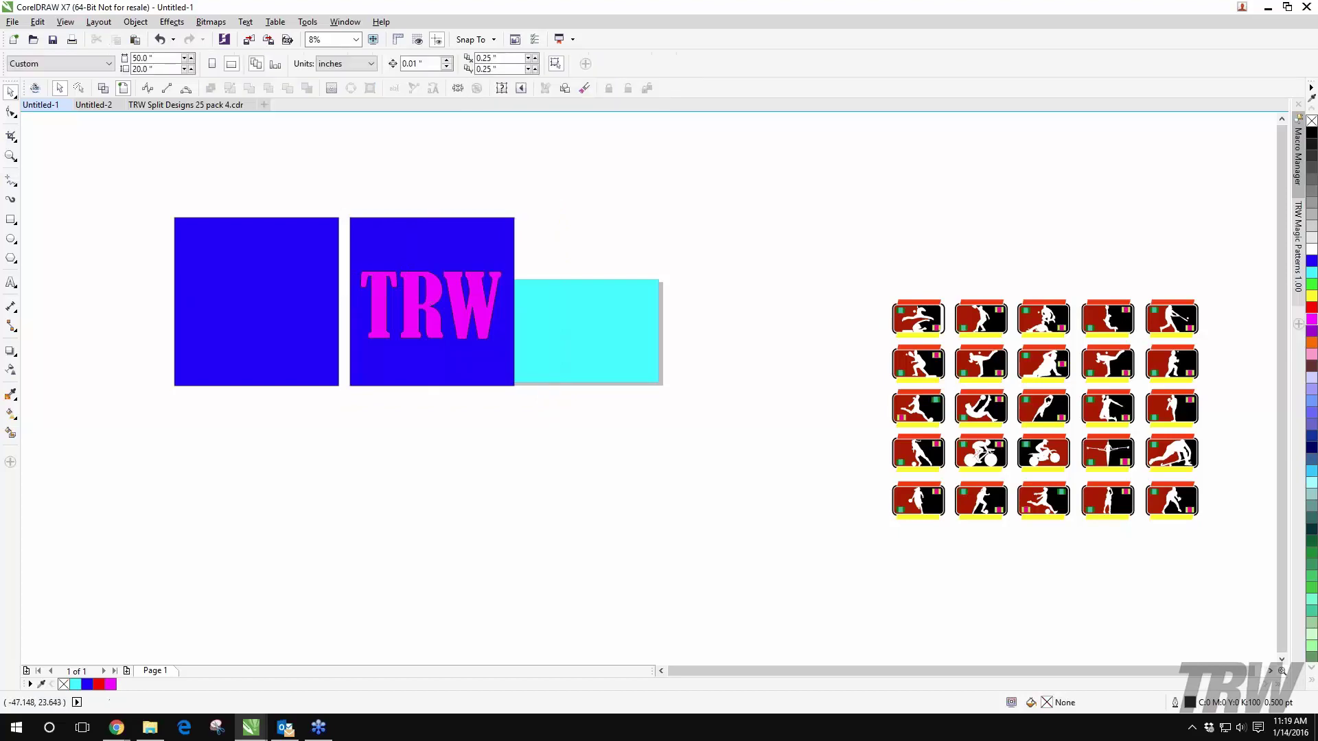
drag(152, 206, 360, 405)
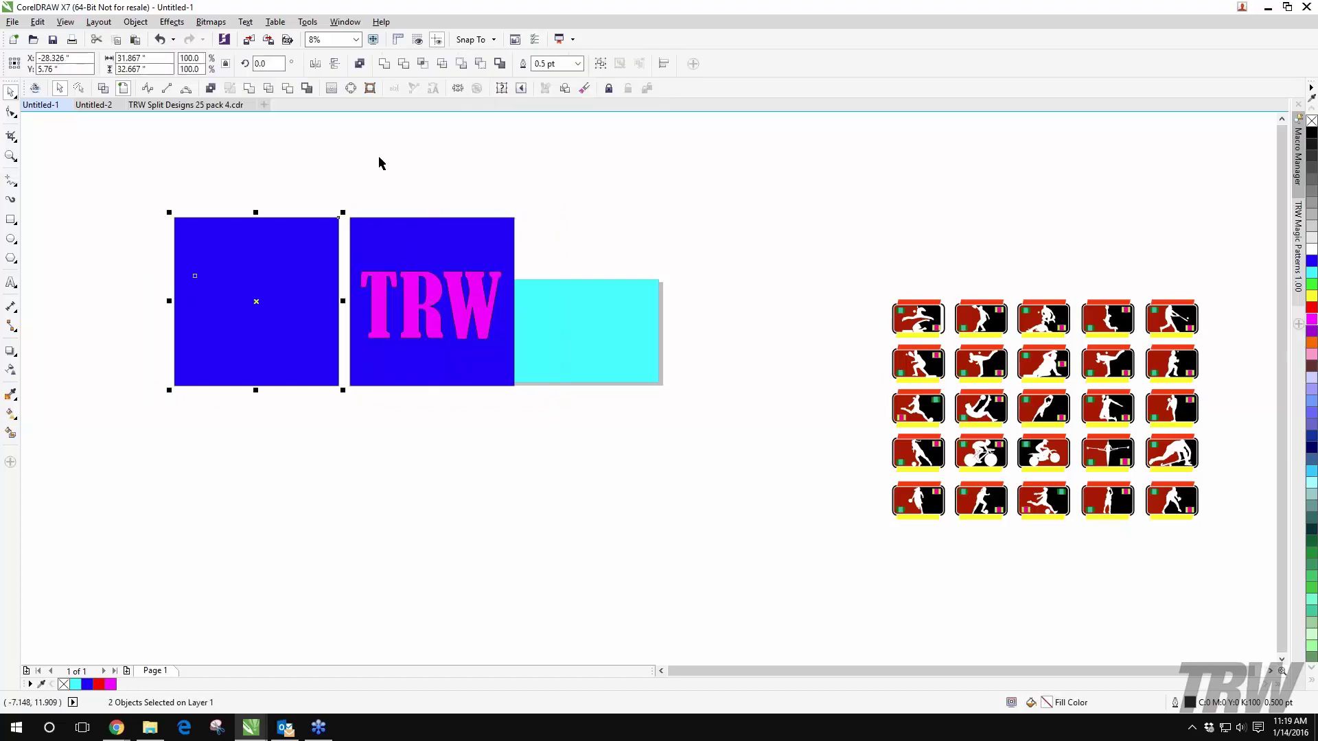
click(461, 63)
click(126, 199)
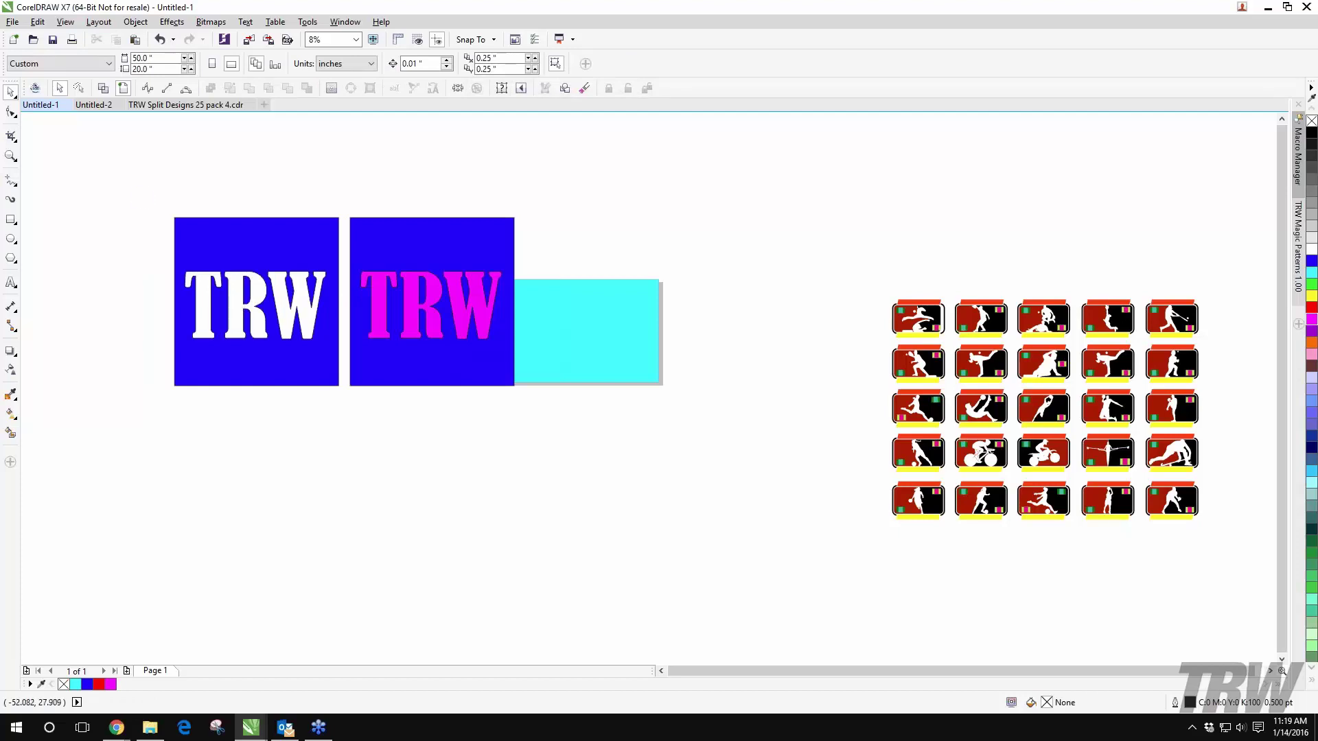
drag(133, 188, 341, 410)
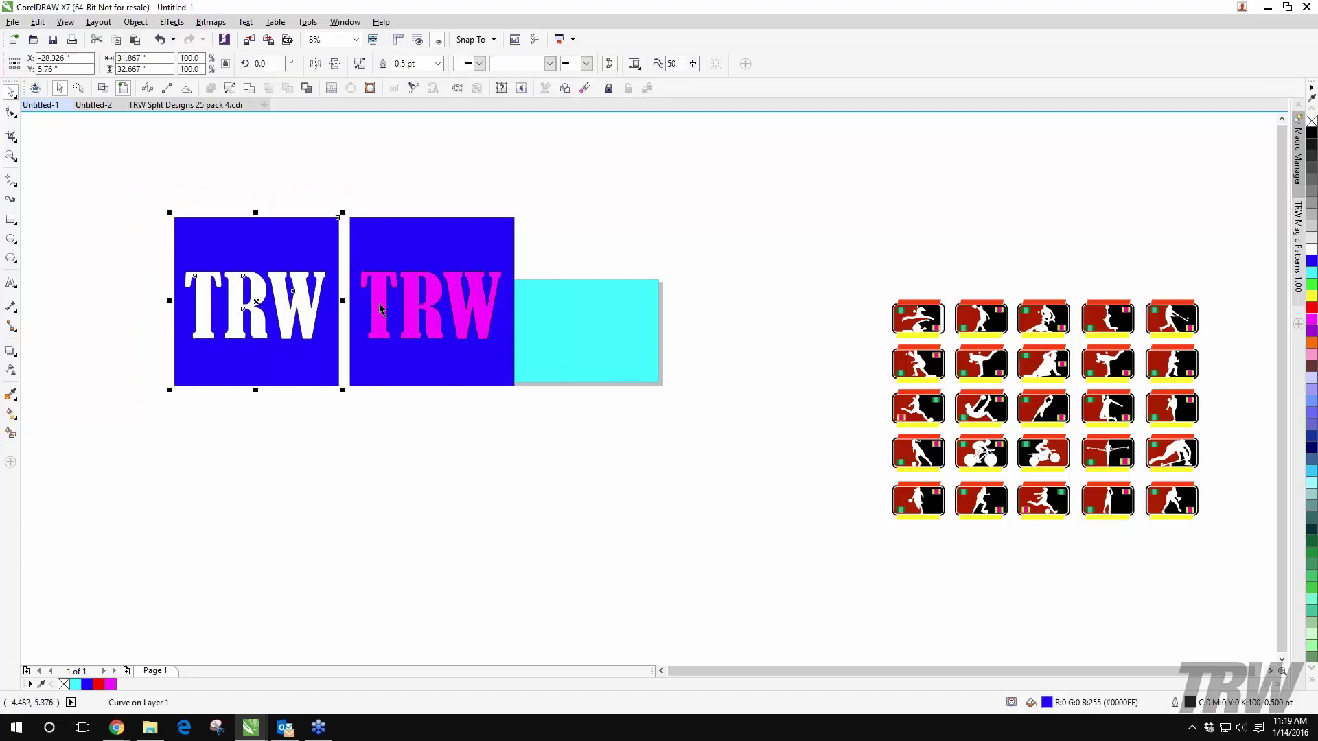
Step: Cut the magenta TRW letters out of the right blue rectangle with Back Minus Front
drag(379, 309, 555, 309)
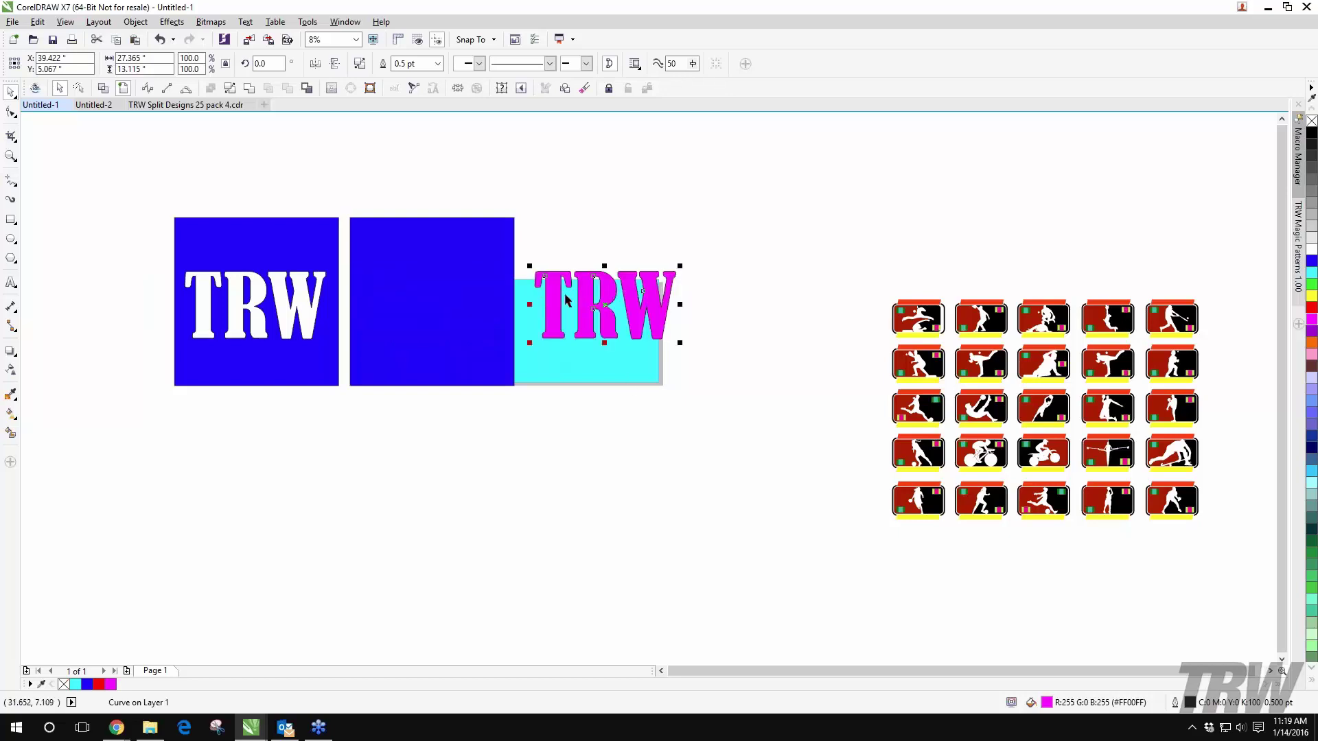
key(ctrl+z)
drag(549, 183, 344, 424)
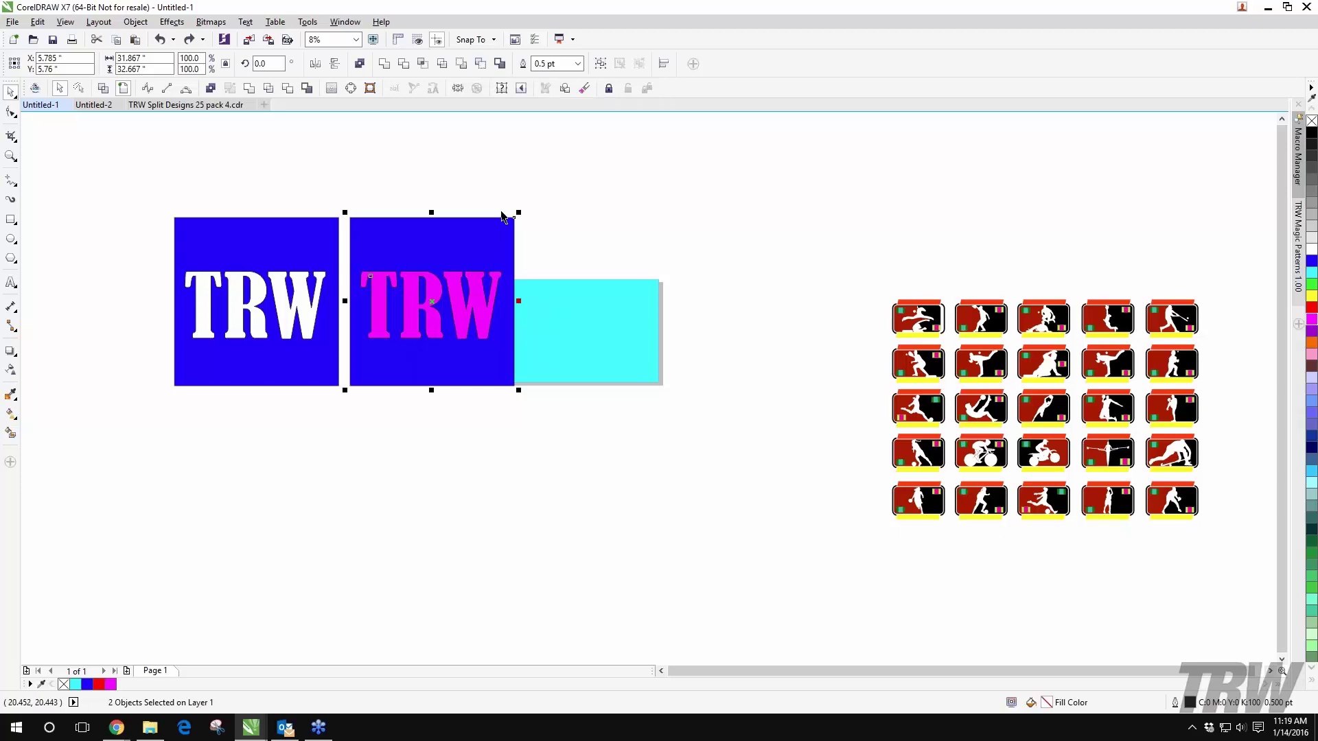
click(484, 66)
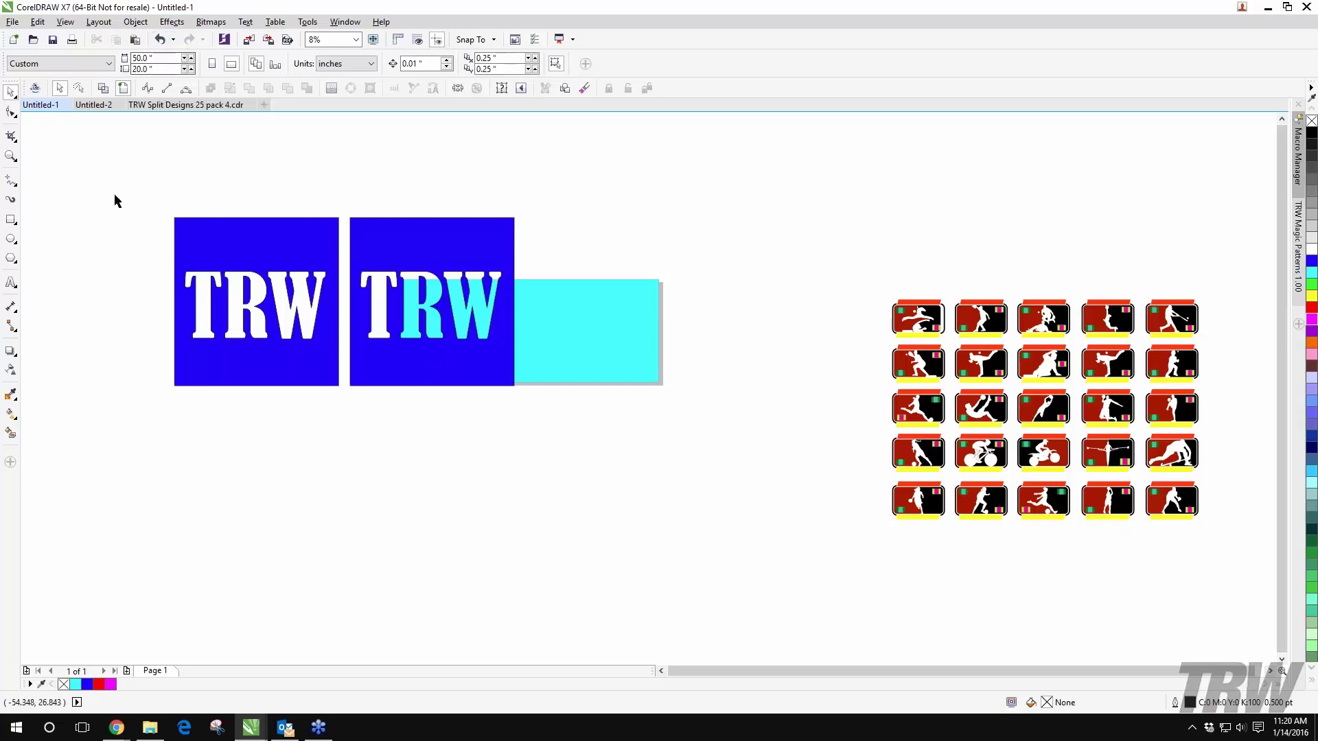
Step: Show the Envelope settings and draw a rectangle about 59.1 by 15.6 inches above the right TRW rectangle
click(170, 20)
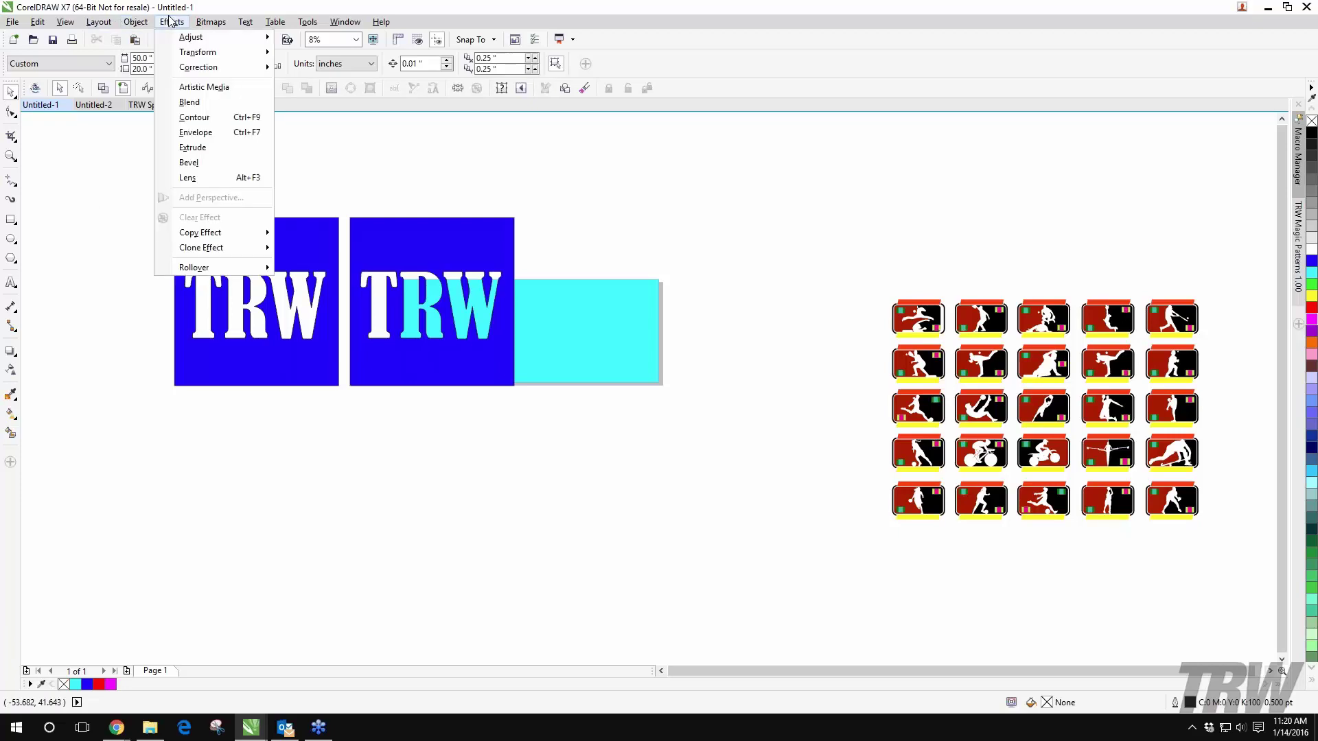
click(197, 133)
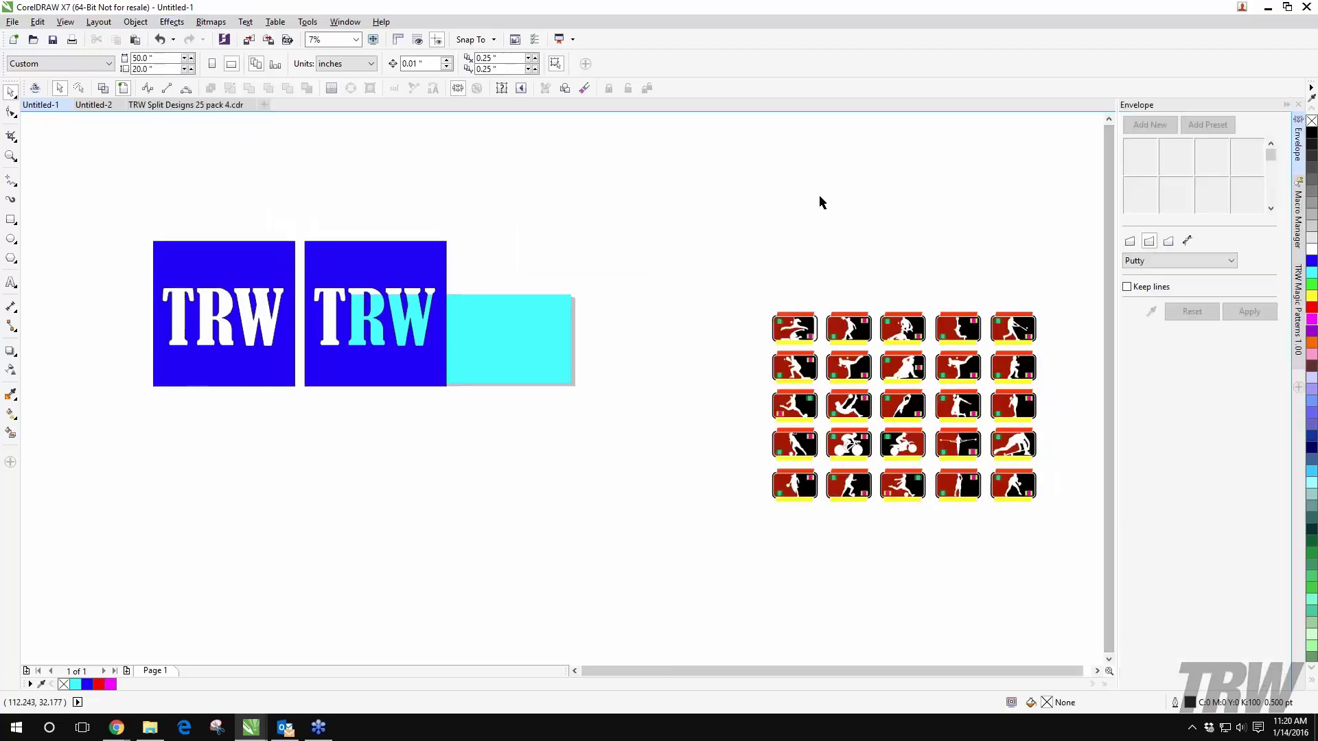
click(11, 220)
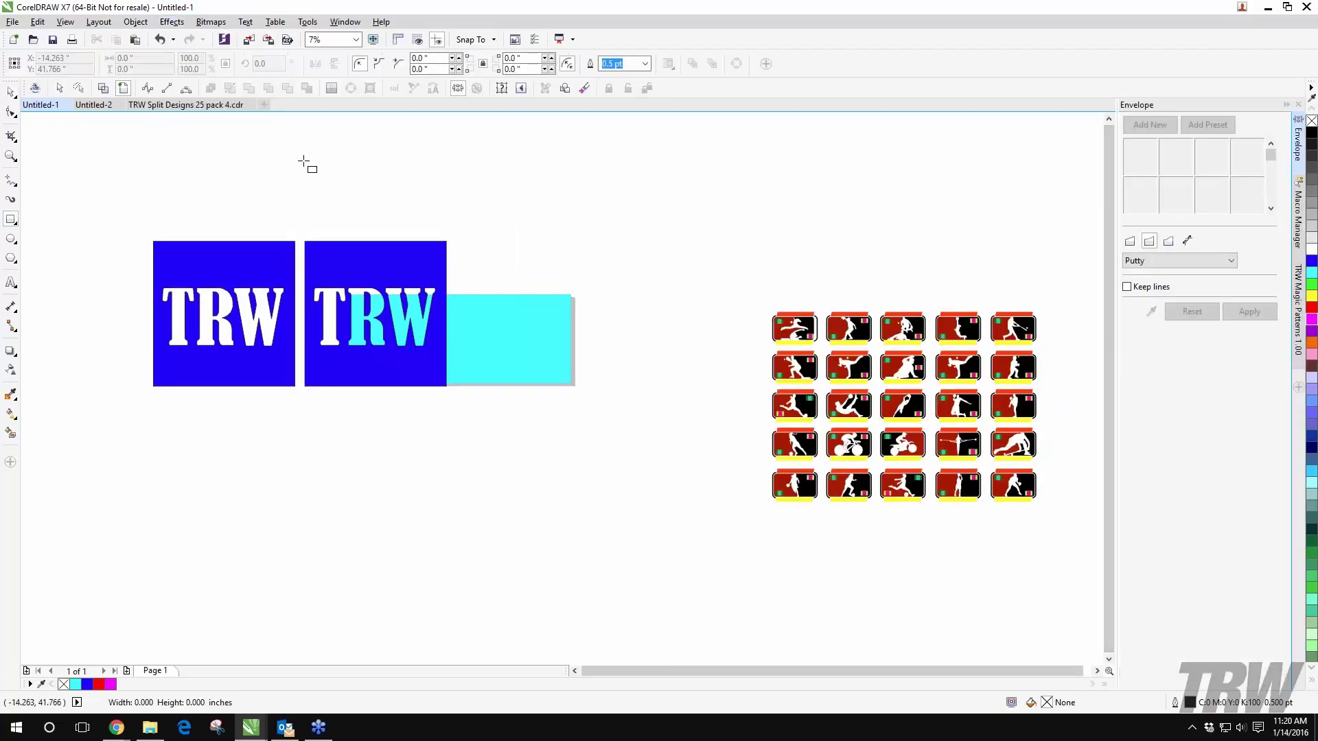
drag(286, 154, 568, 217)
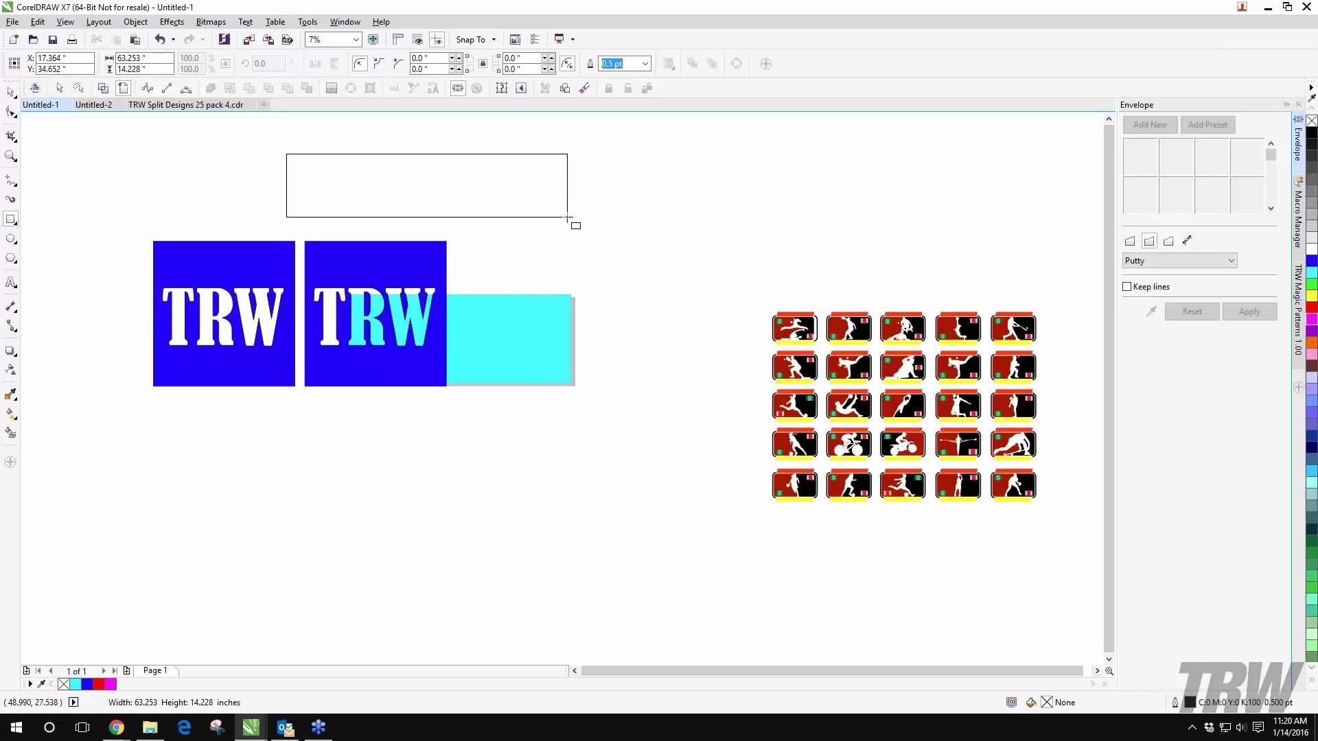
drag(568, 218, 549, 223)
scroll(595, 335, down, 2)
scroll(600, 288, up, 3)
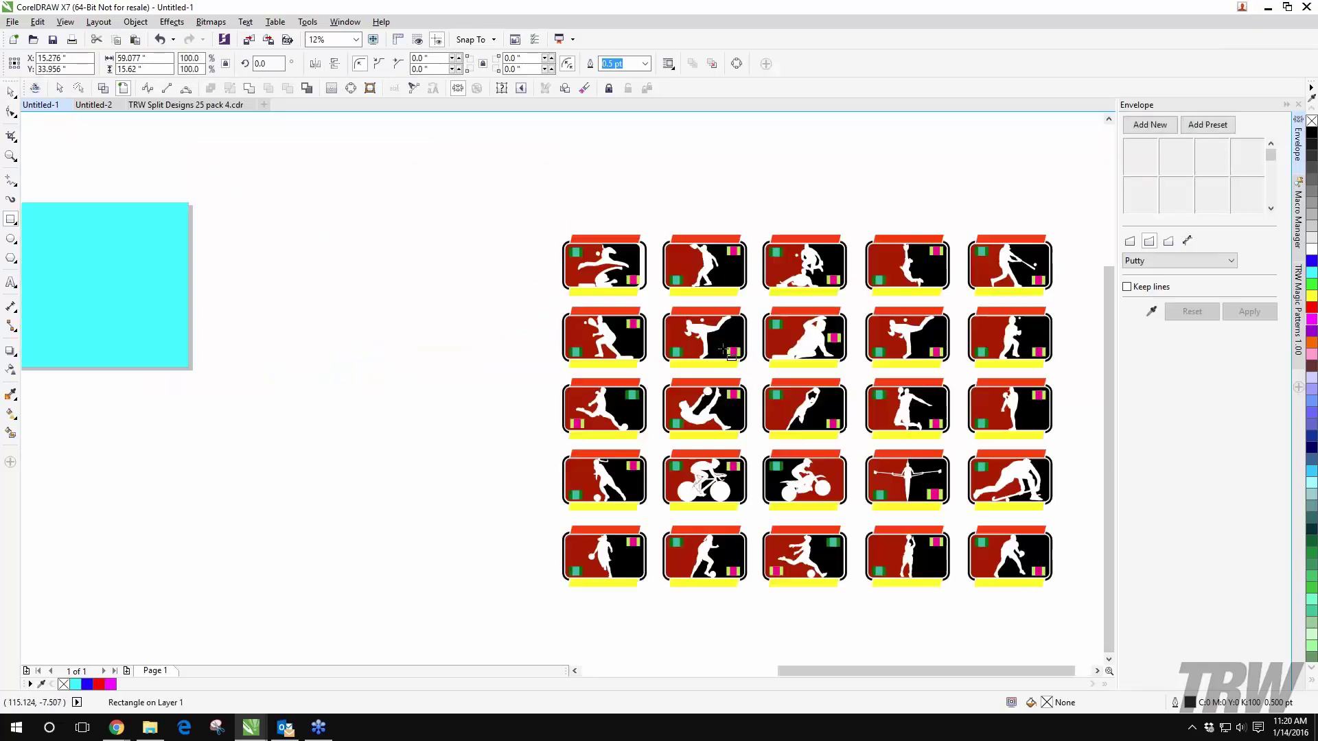
scroll(595, 282, up, 4)
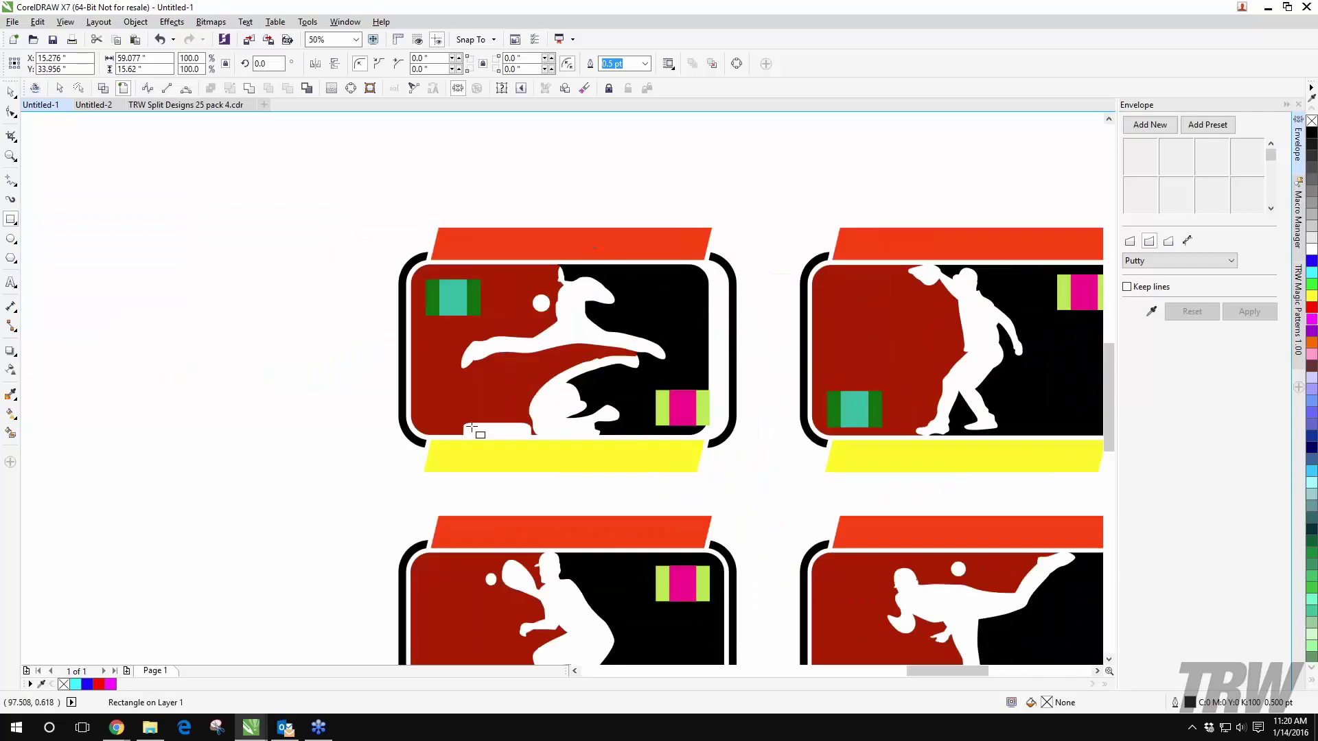
scroll(529, 432, down, 5)
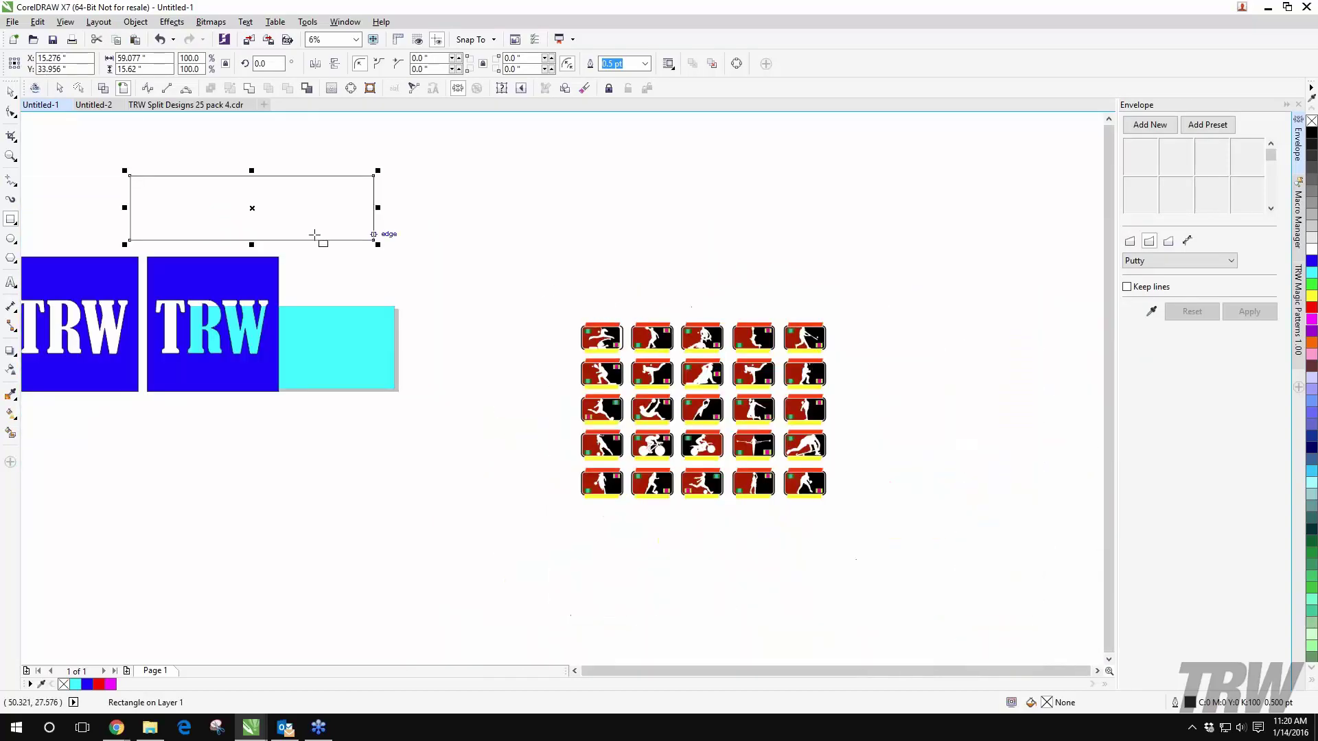
scroll(538, 258, down, 1)
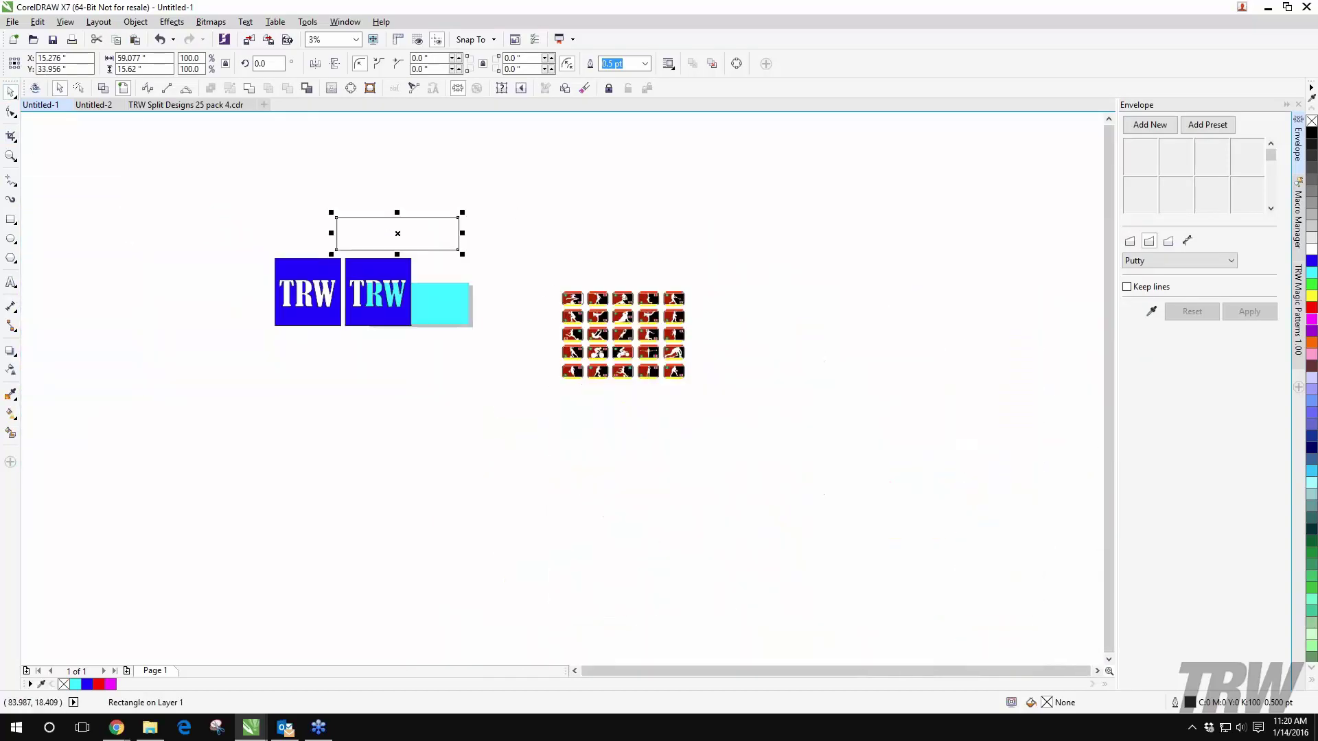
scroll(538, 259, up, 1)
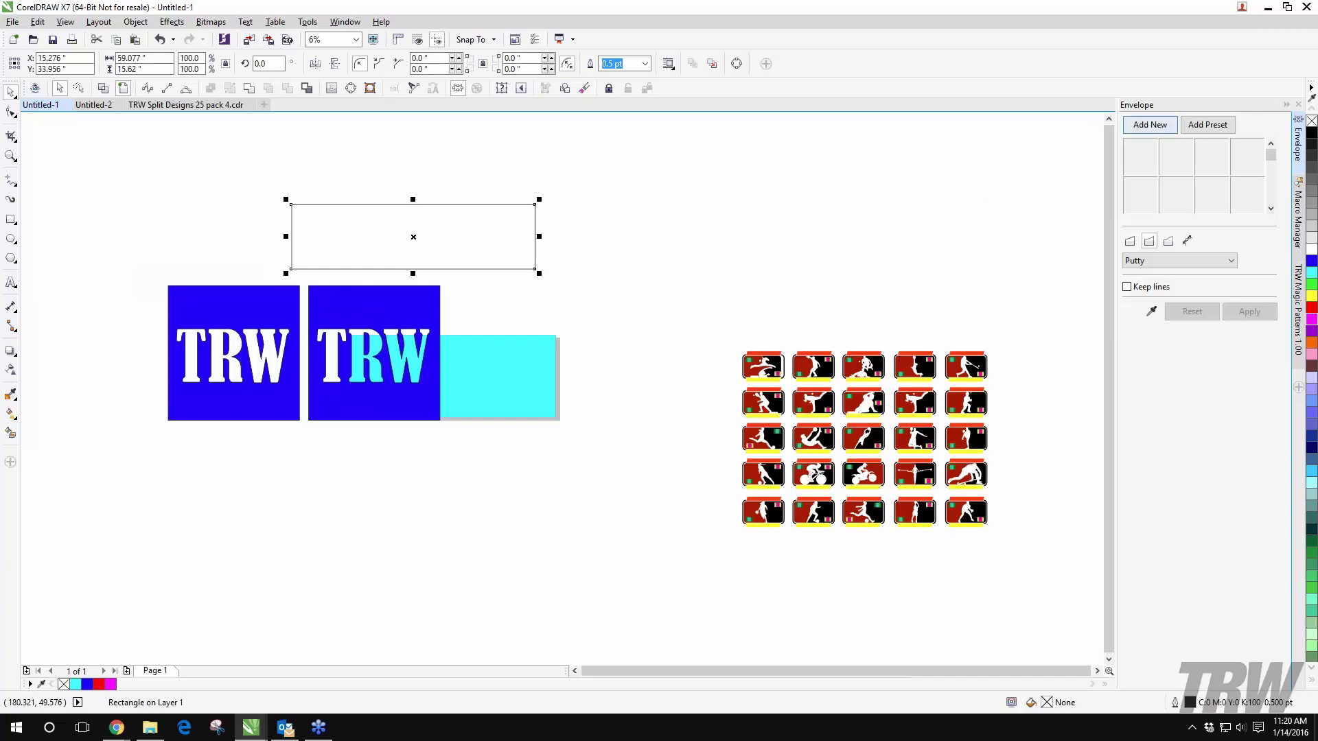
Step: Look up the Envelope effect, then hide the Envelope settings and show them again
click(135, 22)
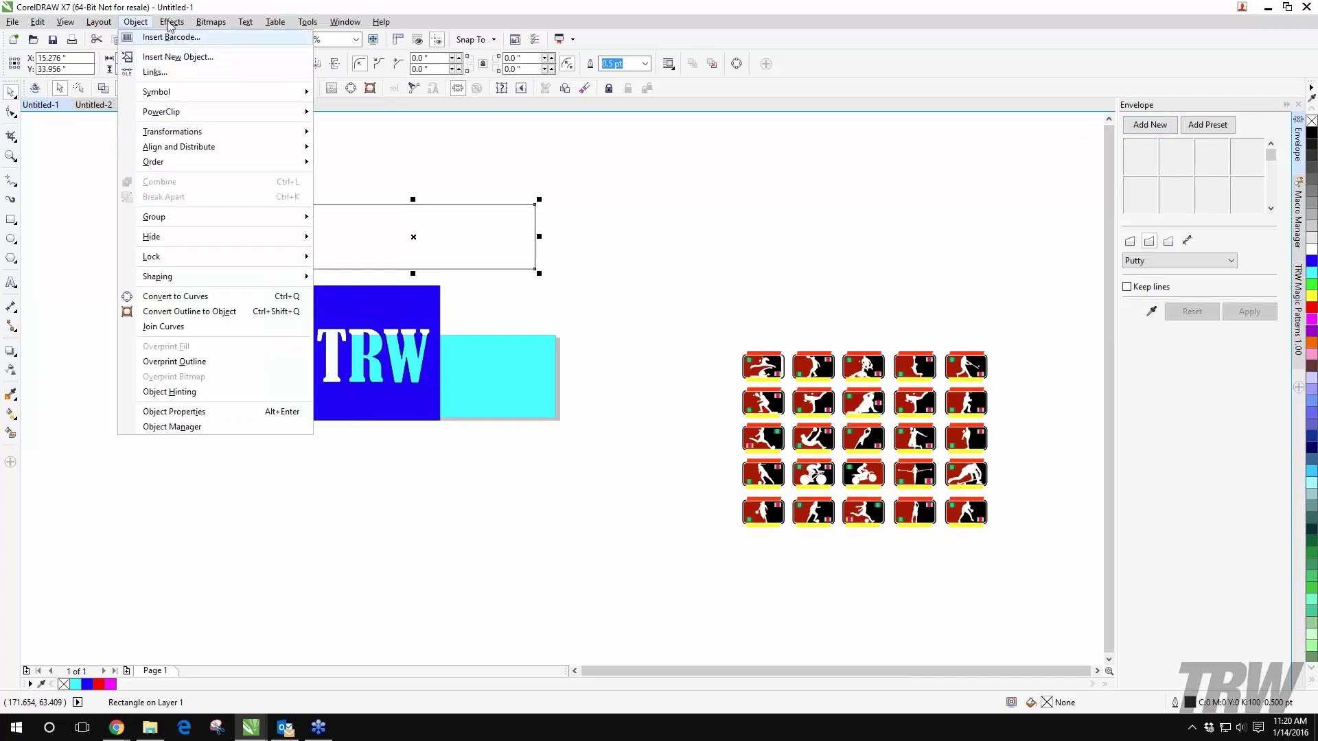
mouse_move(172, 22)
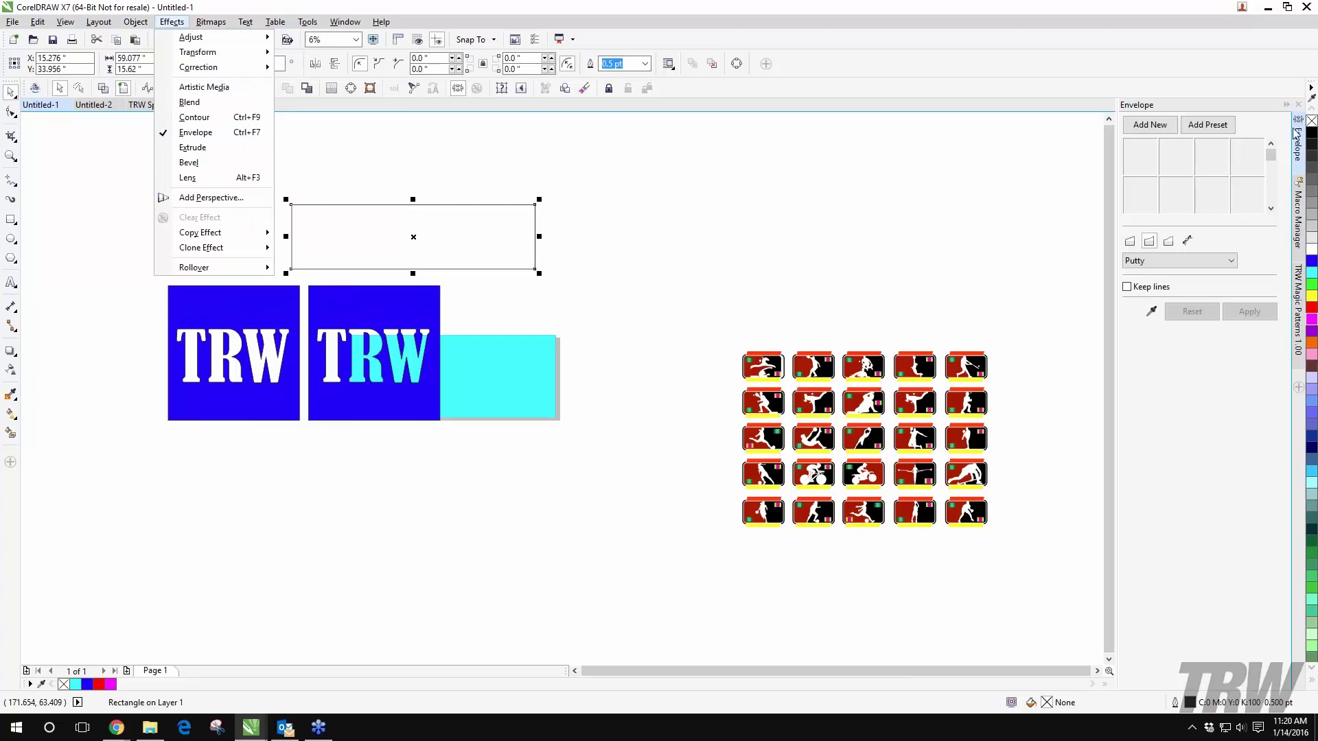
click(1079, 179)
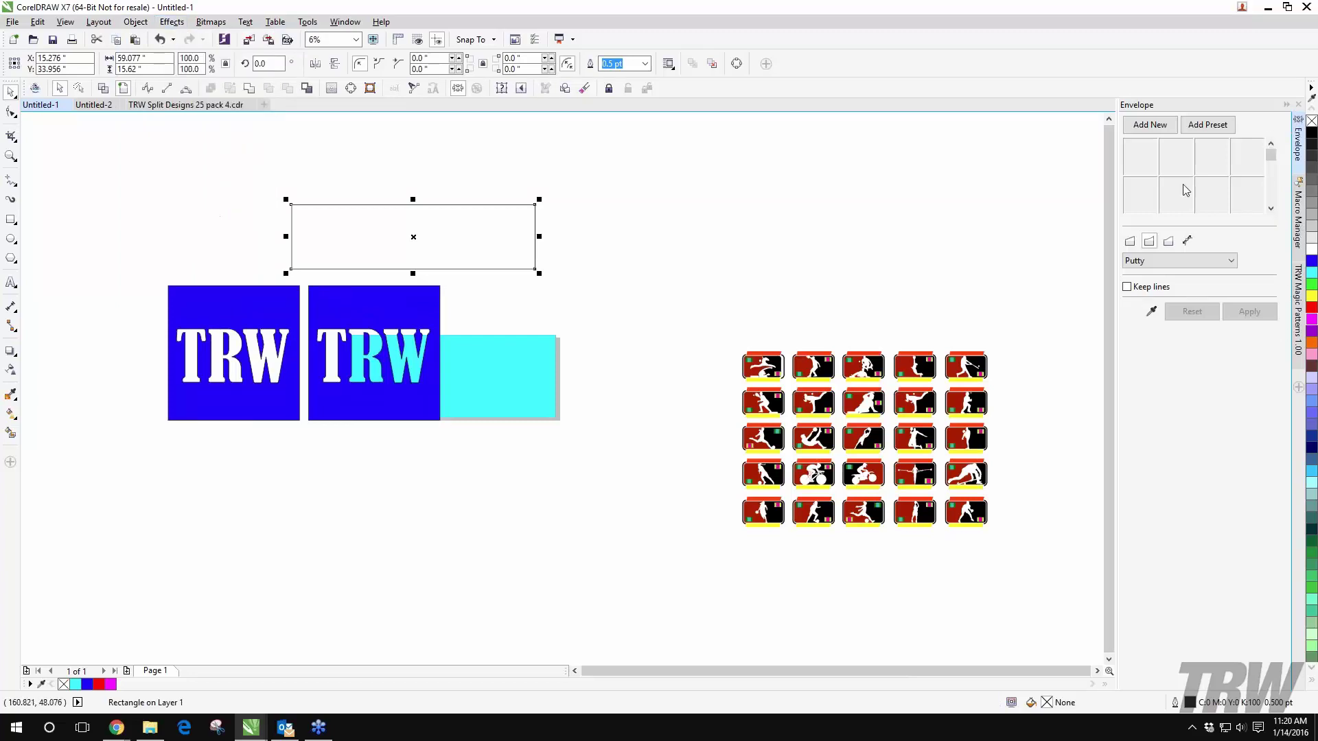
click(1298, 104)
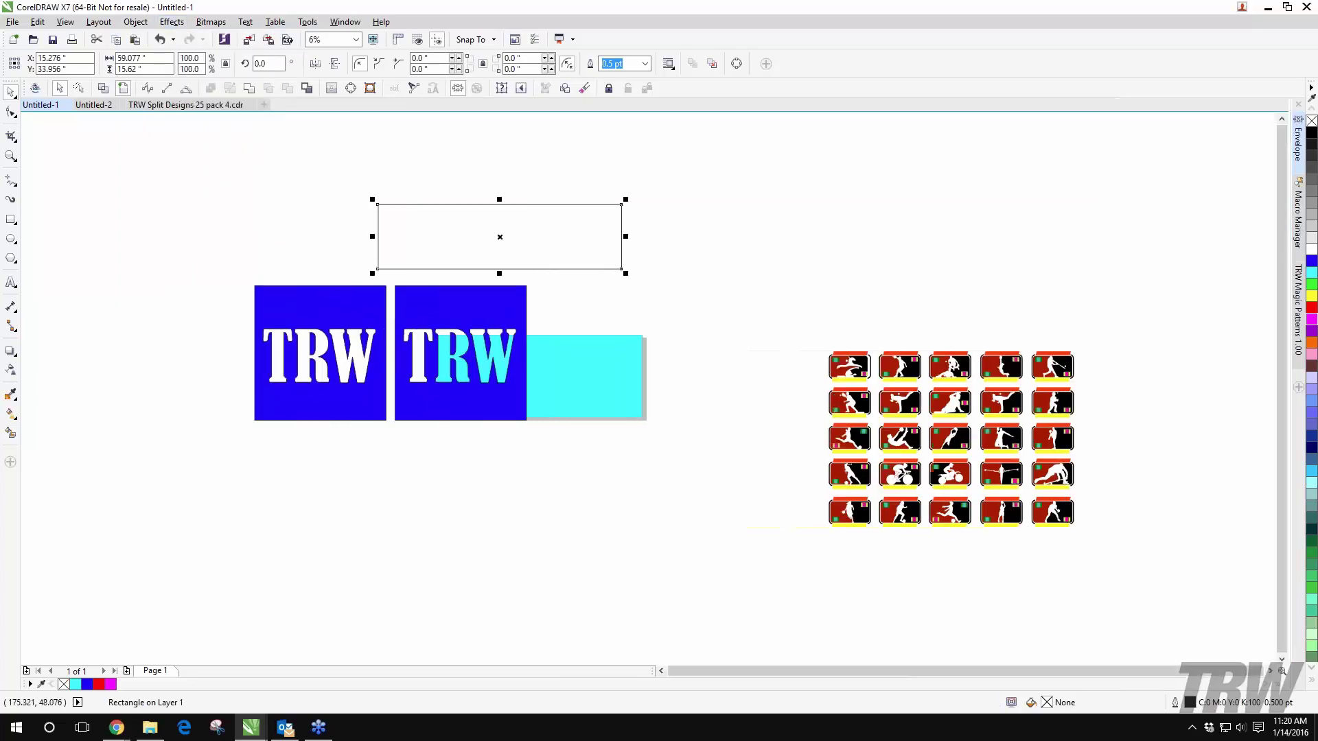
click(1299, 145)
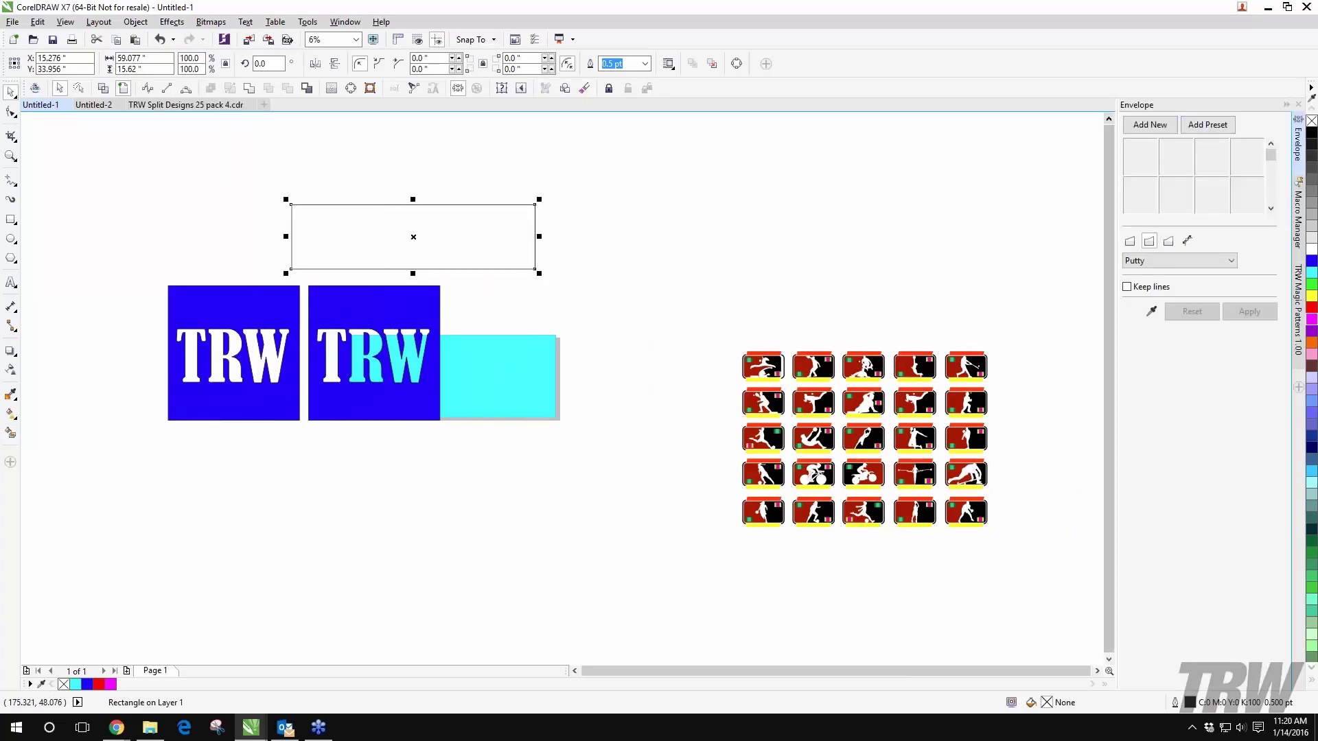
Step: Move the new rectangle further right, fill it red and stretch it downward to about 21 inches high
drag(419, 204, 631, 205)
click(1311, 308)
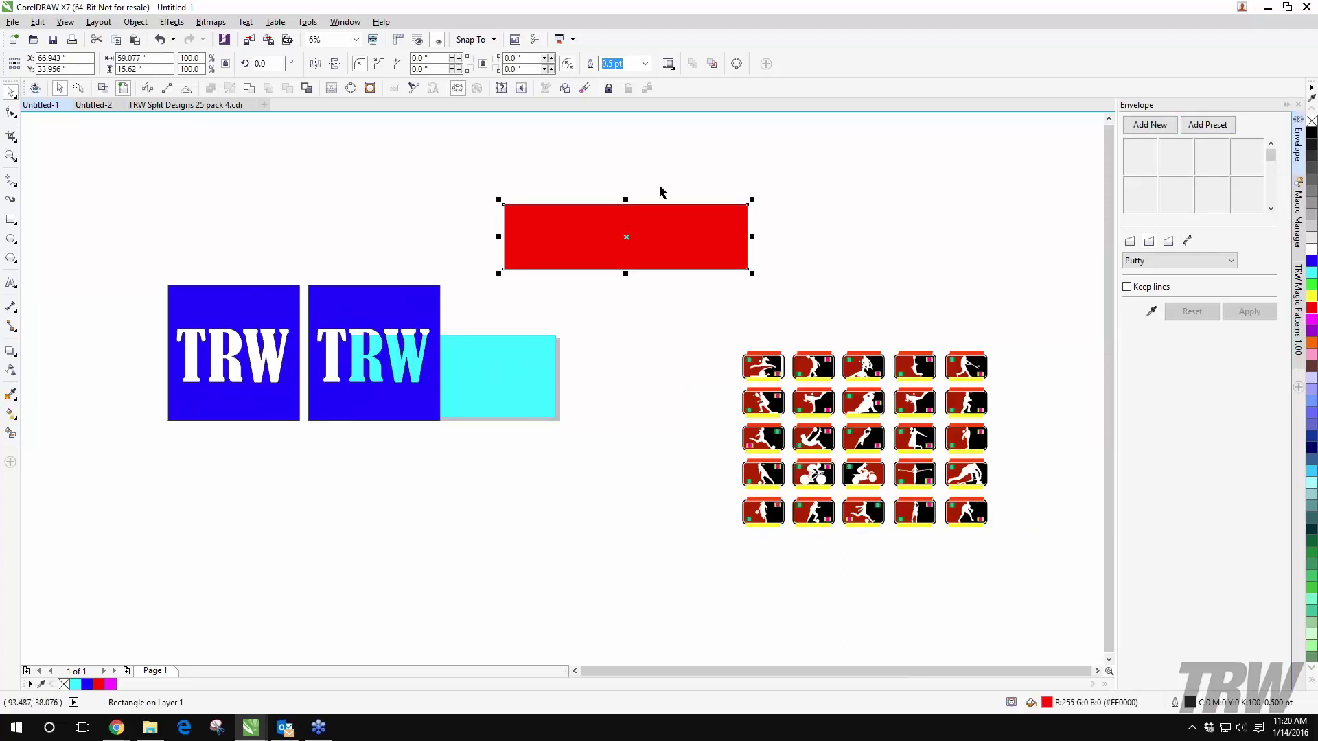
drag(625, 273, 628, 295)
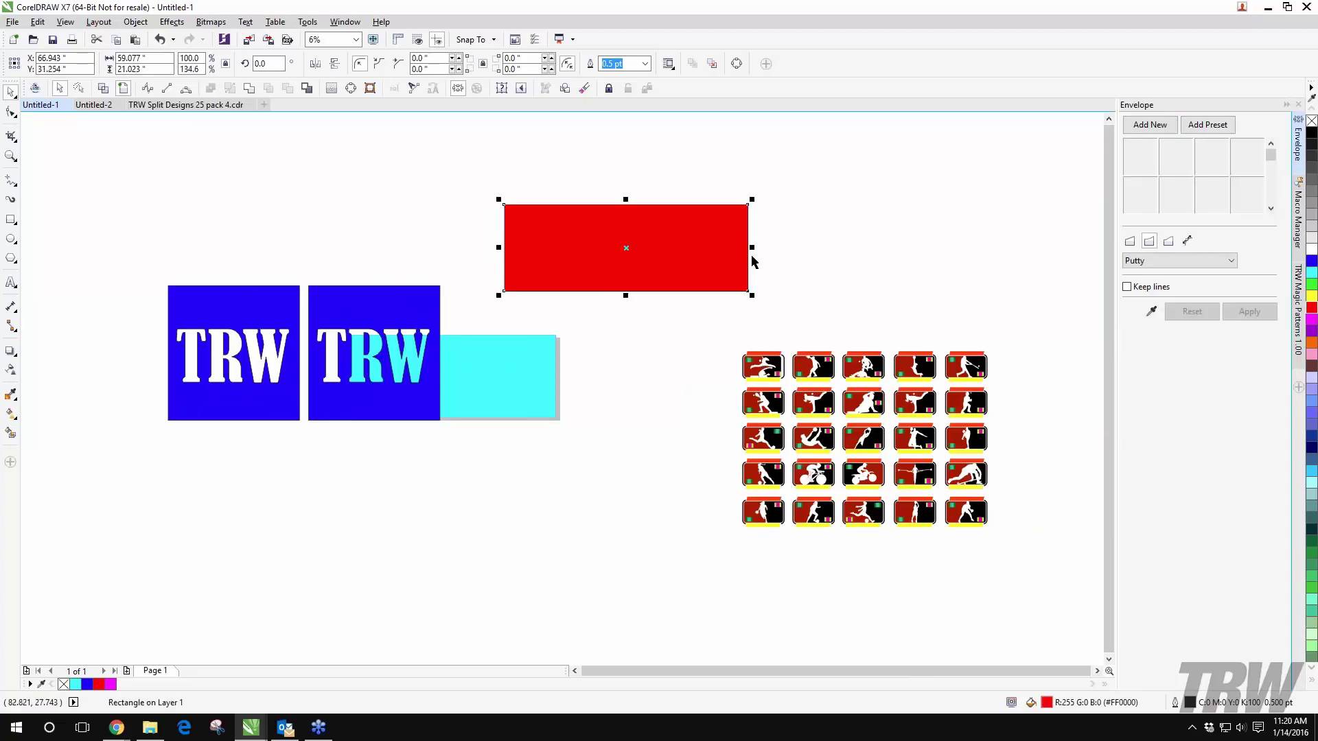
Step: Add a new Single Arc envelope to the red rectangle and bow its upper edge upward into an arch
click(1150, 241)
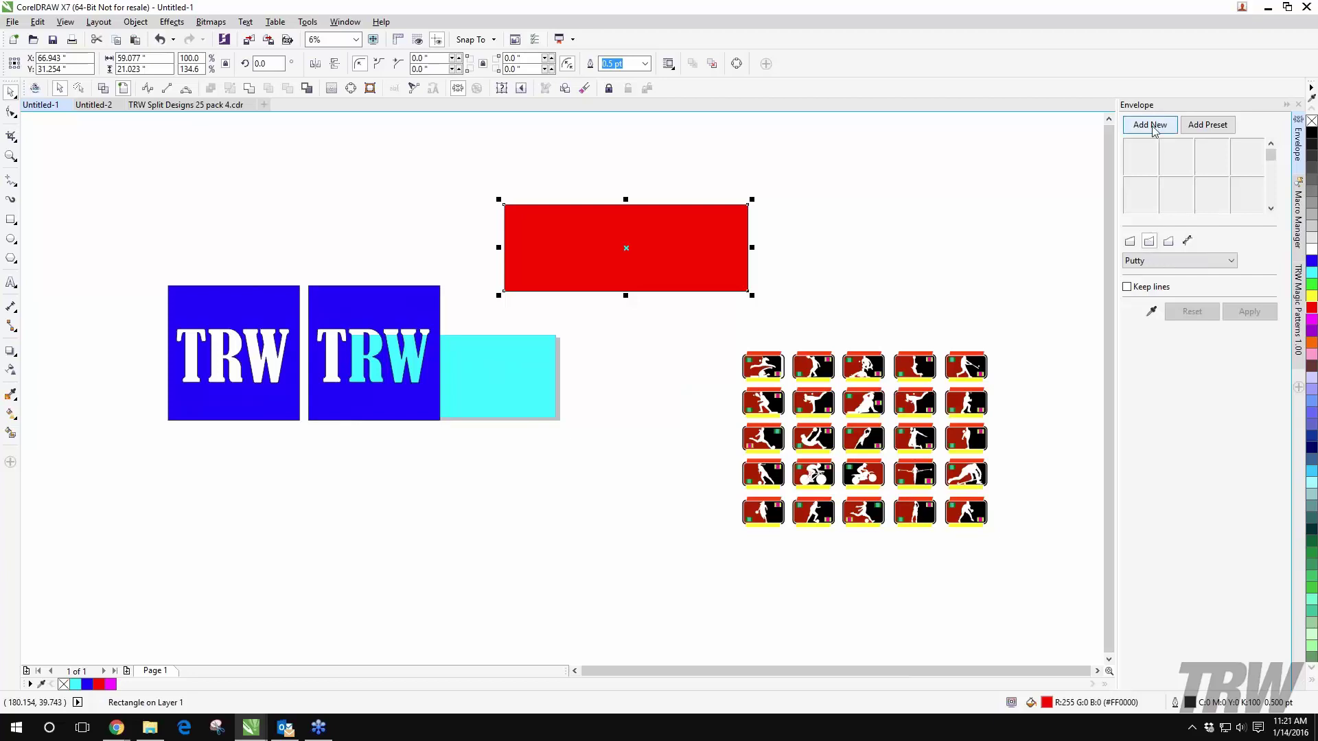
click(1149, 124)
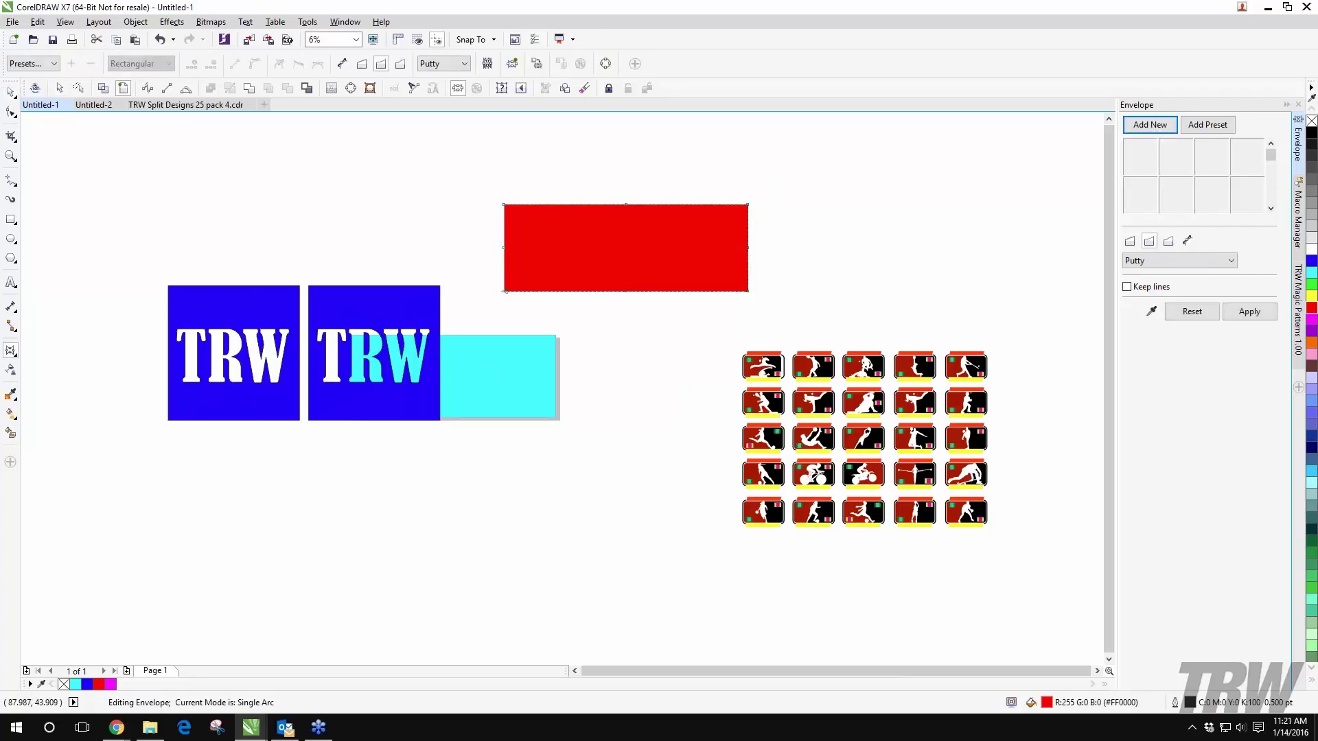
scroll(671, 219, up, 1)
scroll(592, 192, up, 1)
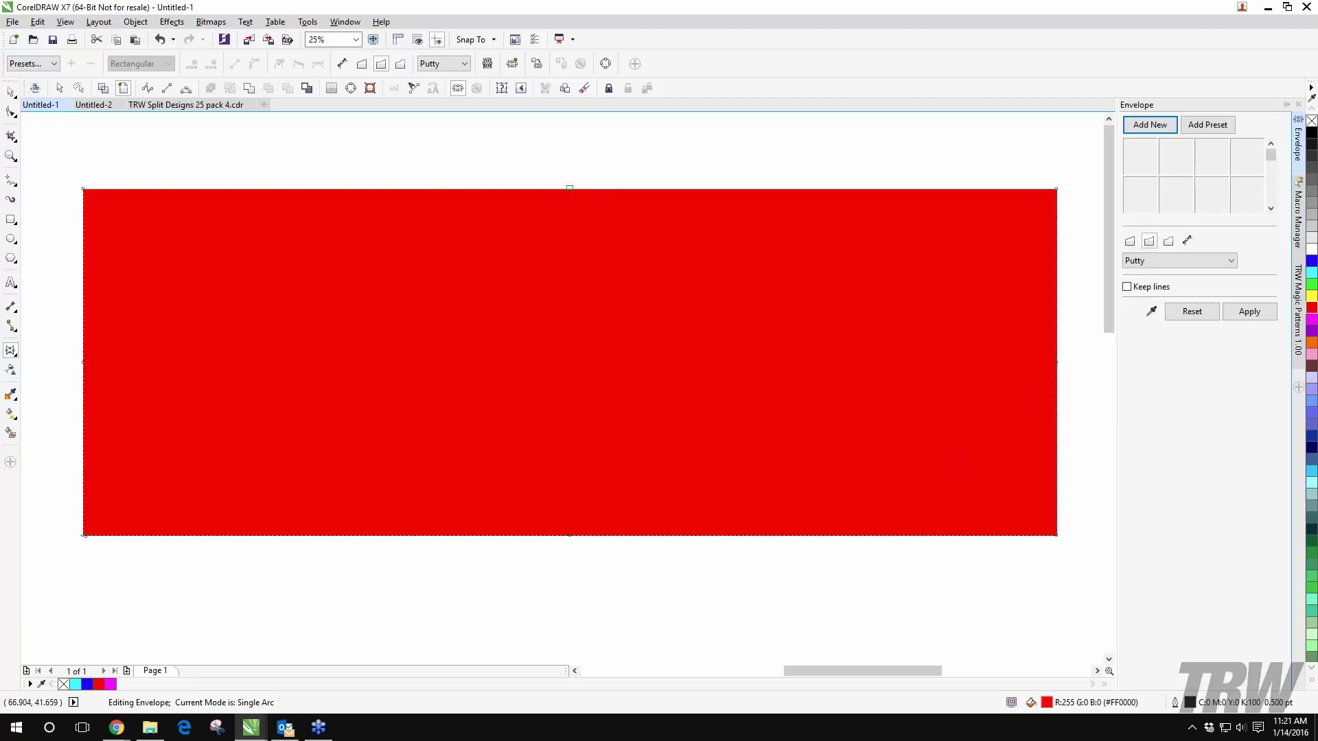
scroll(569, 194, down, 1)
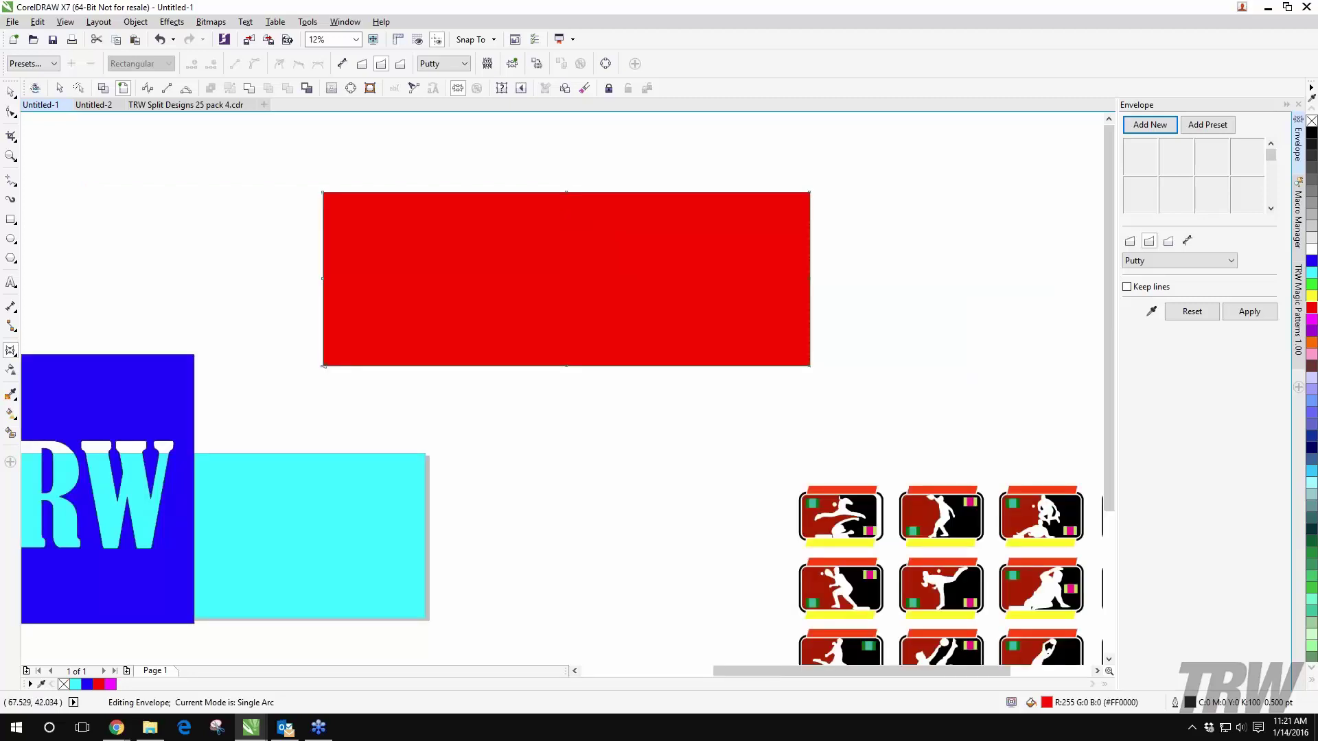
drag(565, 192, 565, 141)
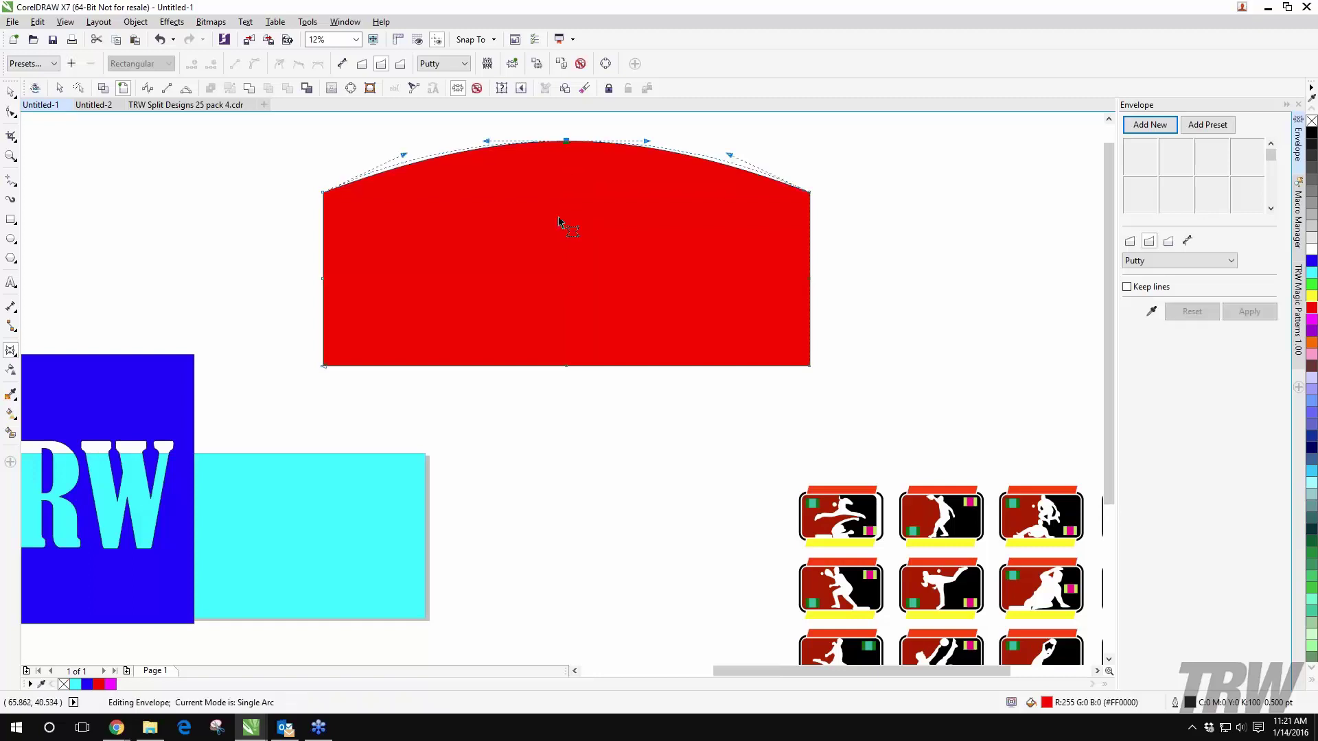
Step: Try bowing the red shape's lower, right and left edges outward and shifting its upper-right envelope corner
drag(566, 367, 560, 446)
drag(810, 278, 874, 278)
drag(323, 278, 229, 278)
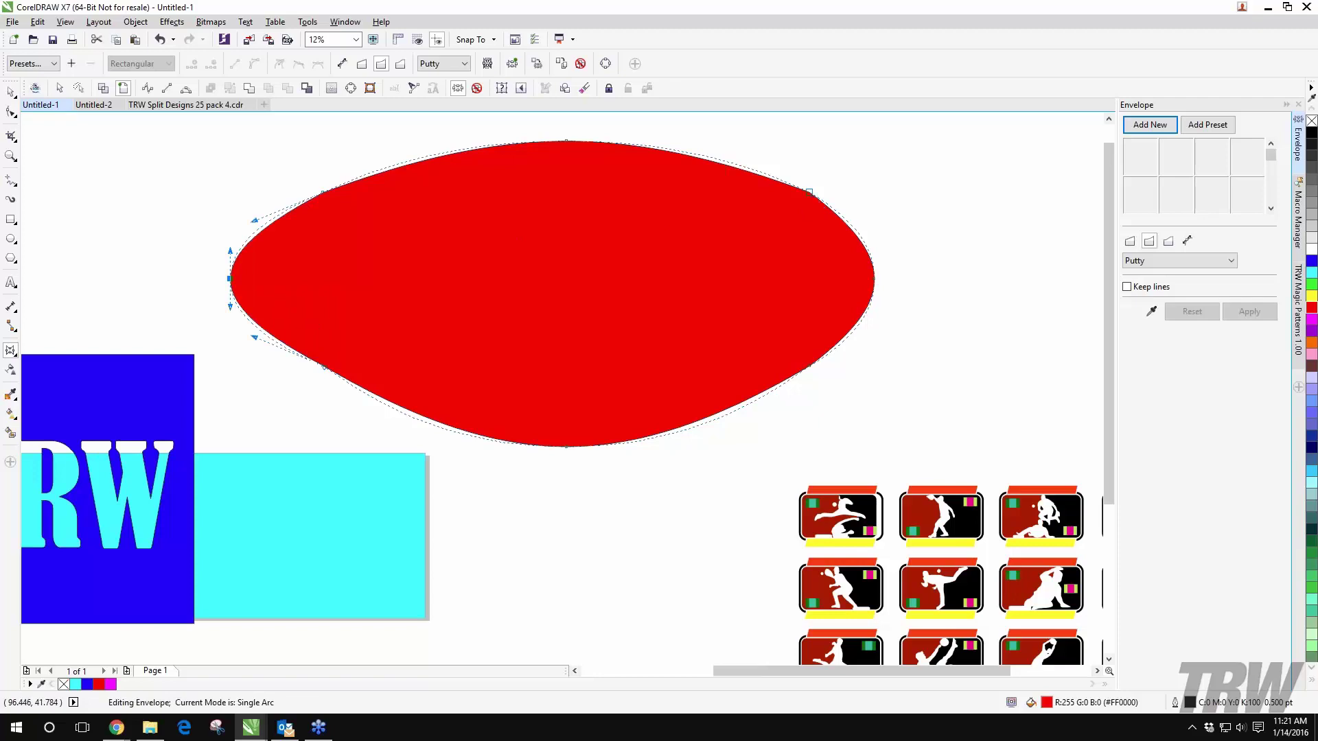
scroll(812, 192, up, 7)
drag(755, 203, 794, 177)
scroll(775, 220, down, 7)
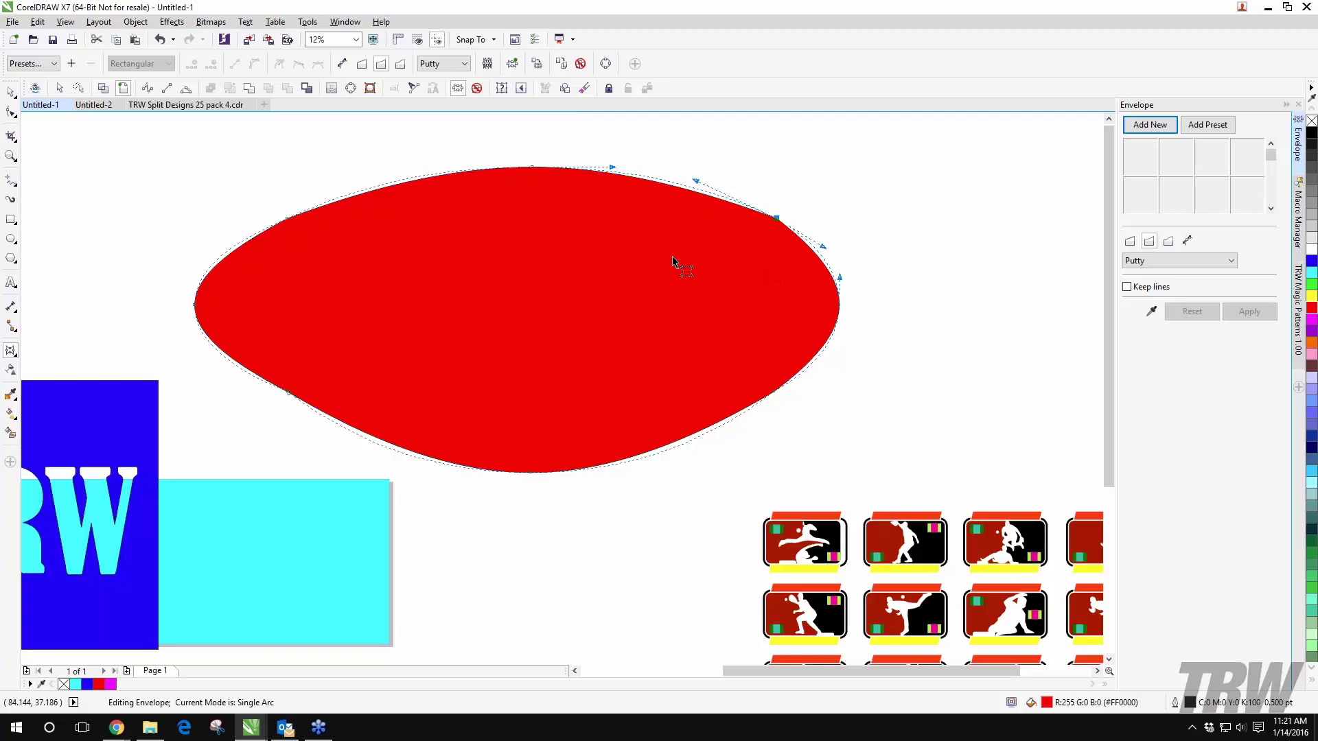
Step: Undo the envelope edits to the red shape's corner, sides and lower edge, keeping the arched upper edge
key(ctrl+z)
key(ctrl+z)
key(ctrl+z)
key(ctrl+z)
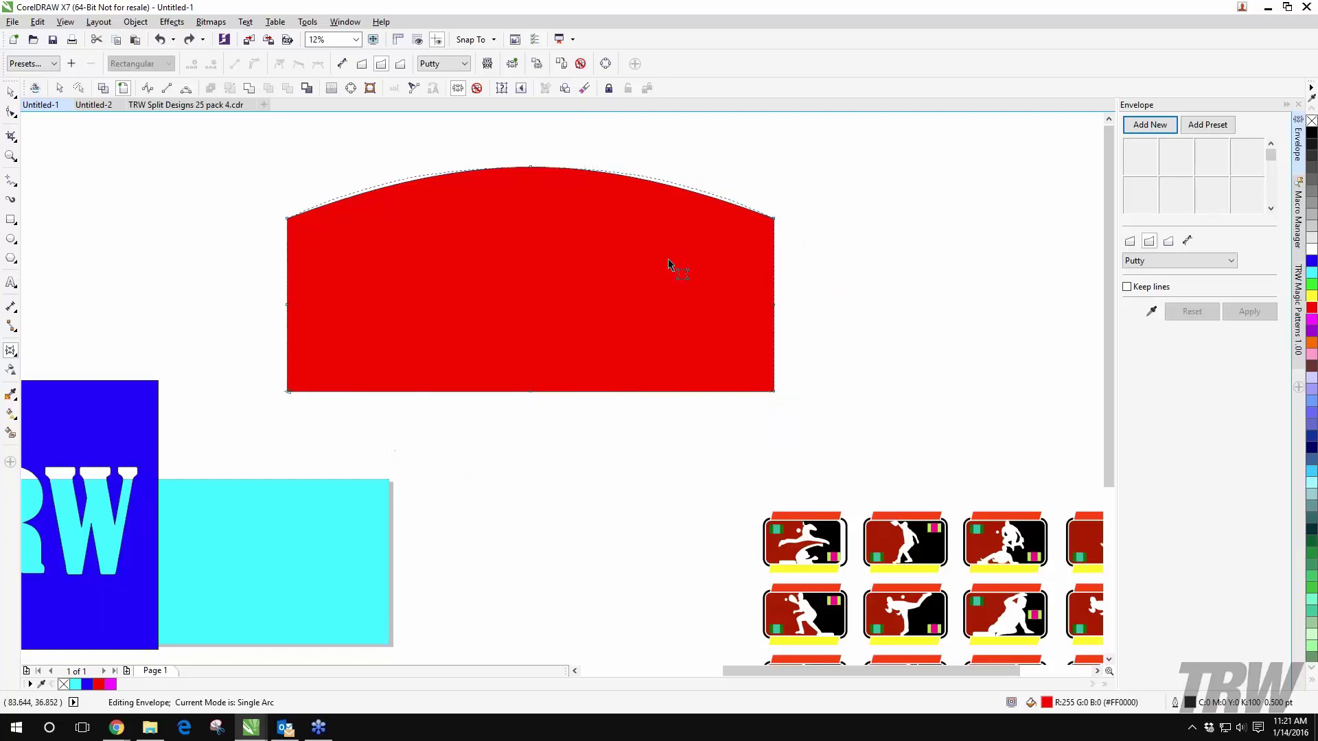
Step: Undo the red rectangle's upper arch, try bowing its upper and lower edges upward together, and undo that bend as well
key(ctrl+z)
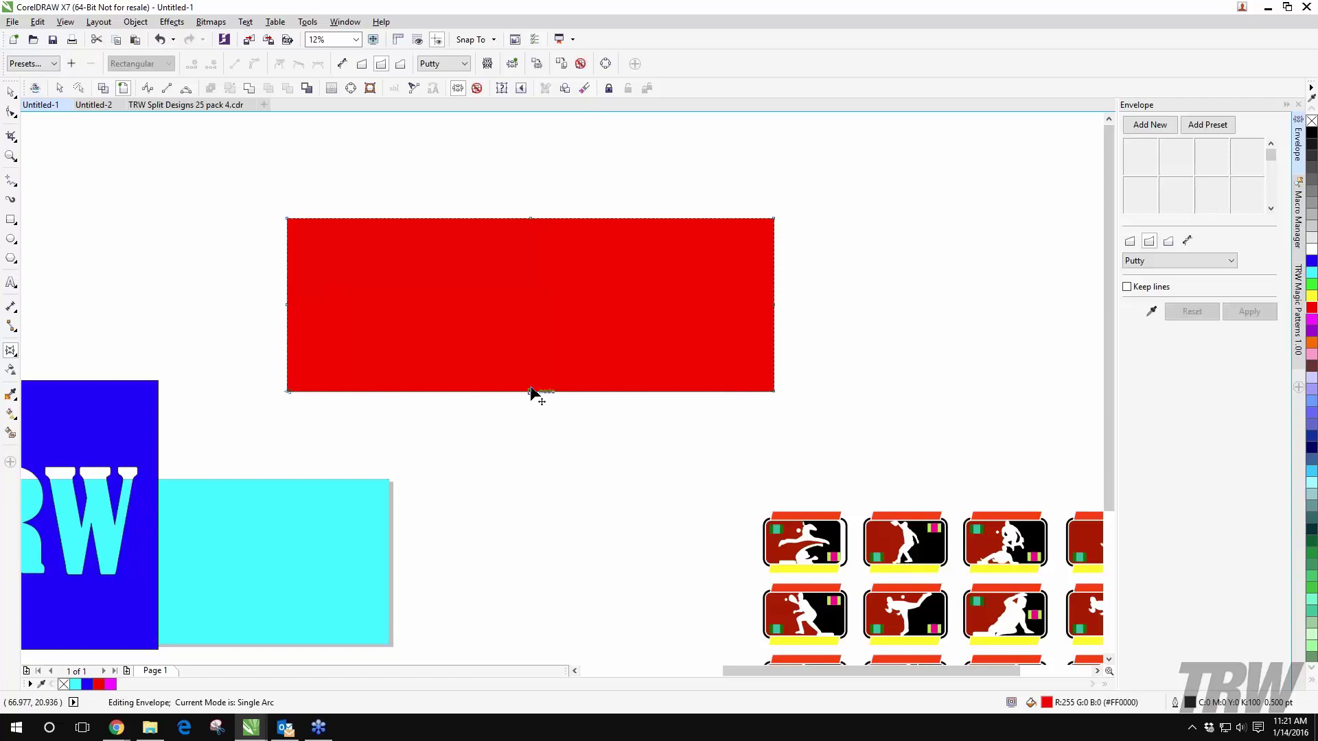
drag(530, 389, 538, 323)
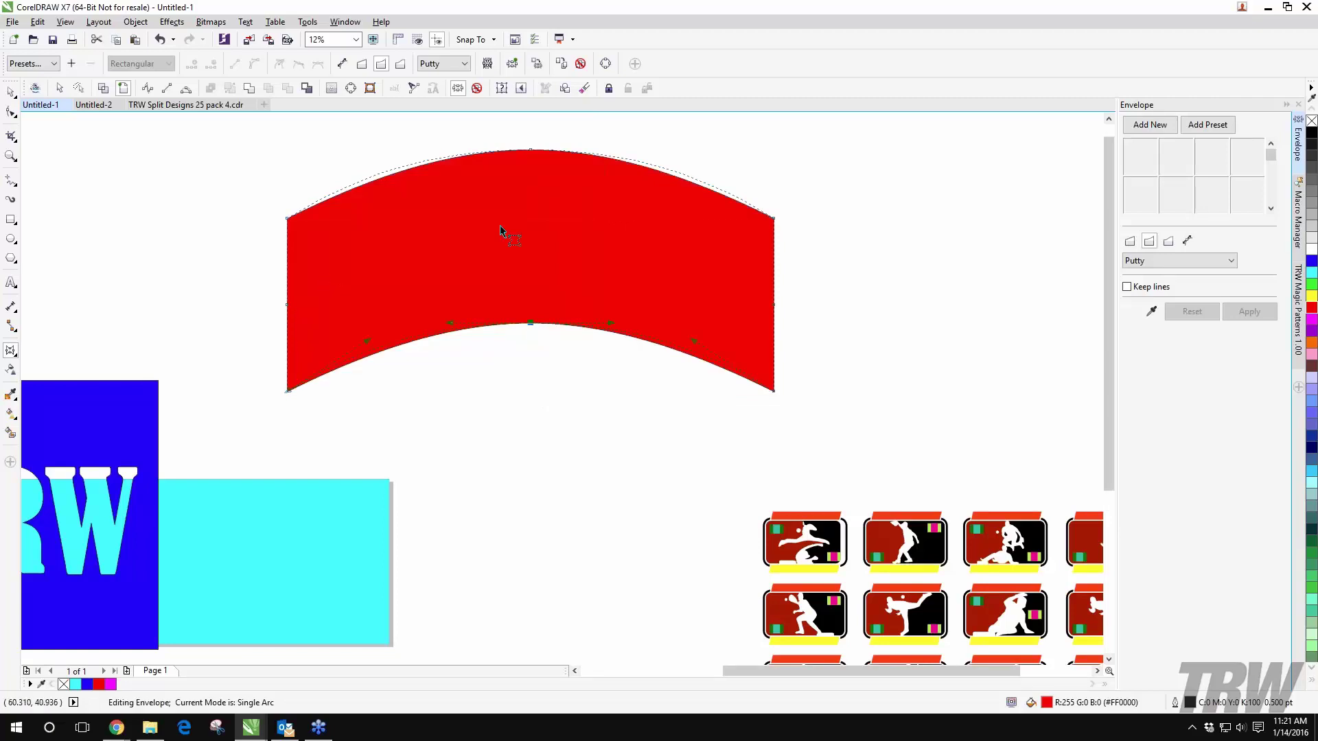
scroll(546, 345, down, 1)
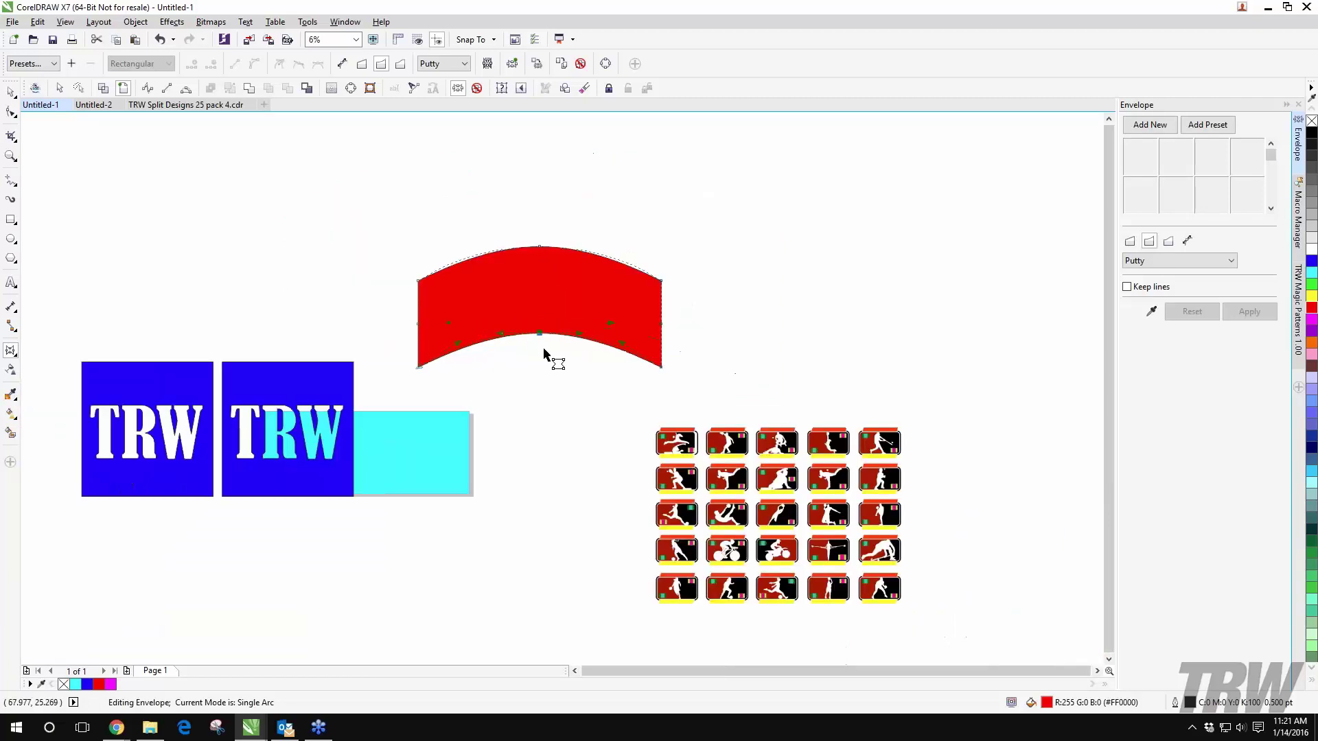
key(space)
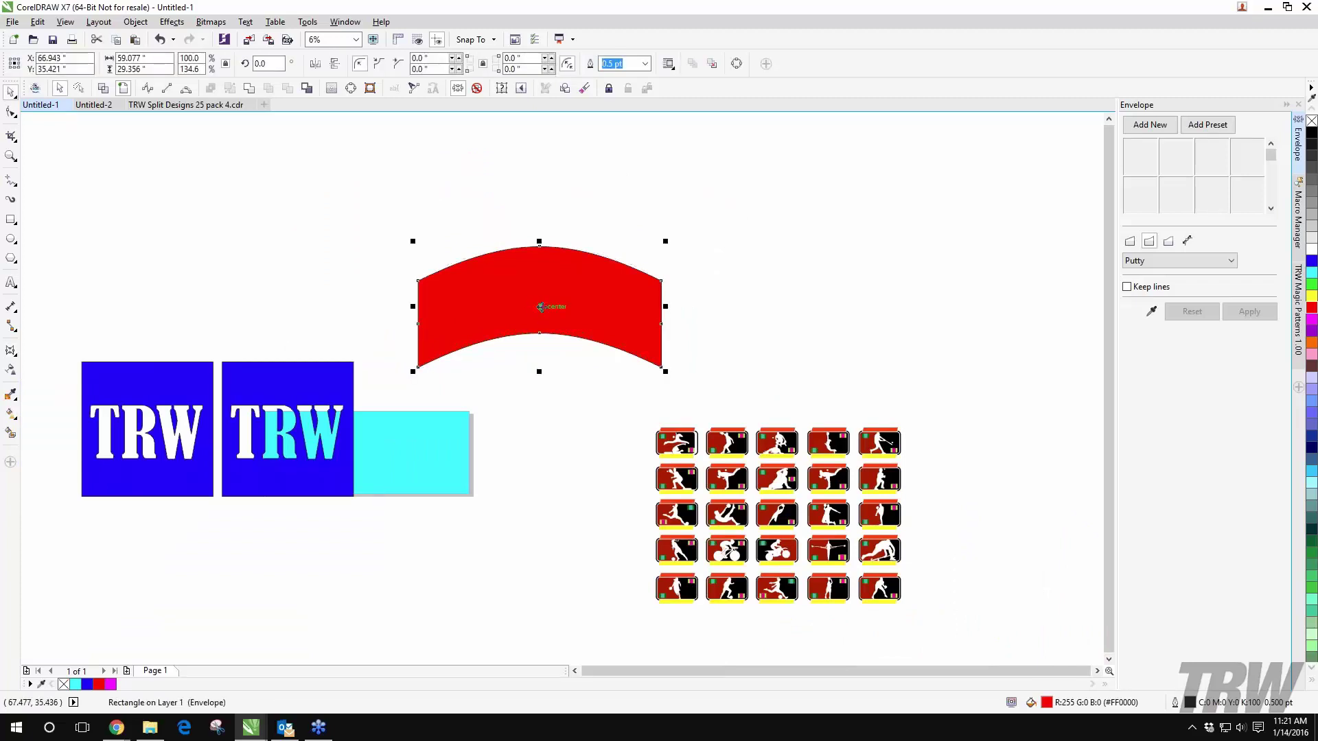
key(ctrl+z)
key(space)
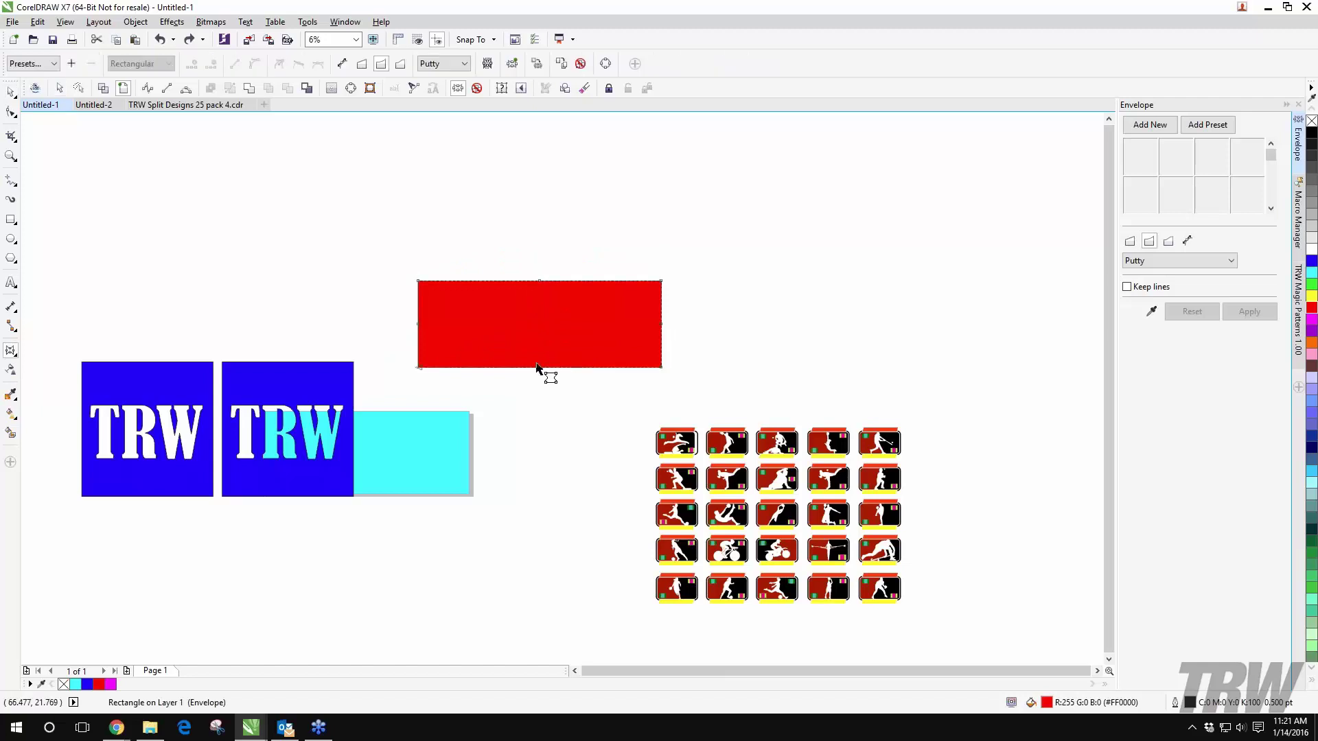
Step: Try bowing the red rectangle's upper and lower edges in parallel, first upward and then downward, and undo both bends
scroll(536, 366, up, 1)
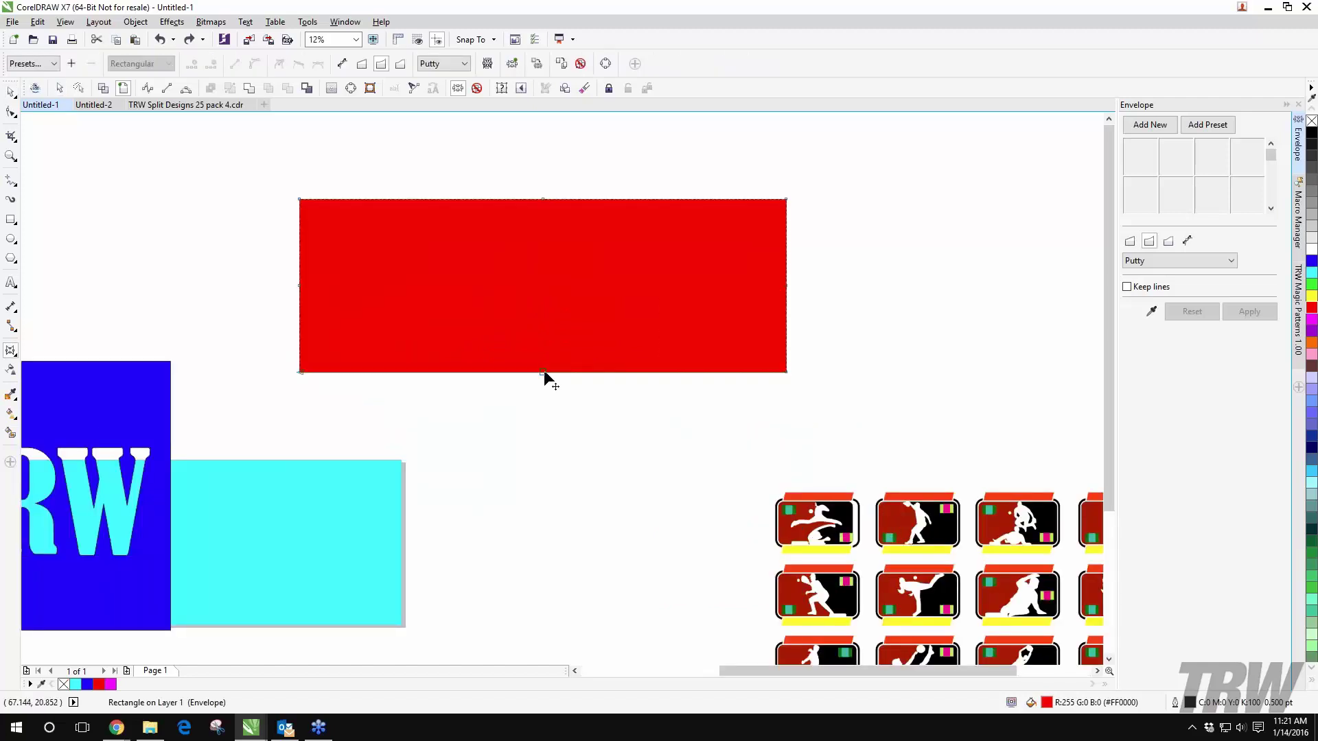
mouse_move(543, 369)
mouse_down()
mouse_move(549, 316)
mouse_move(523, 472)
mouse_move(543, 315)
mouse_move(546, 376)
mouse_up()
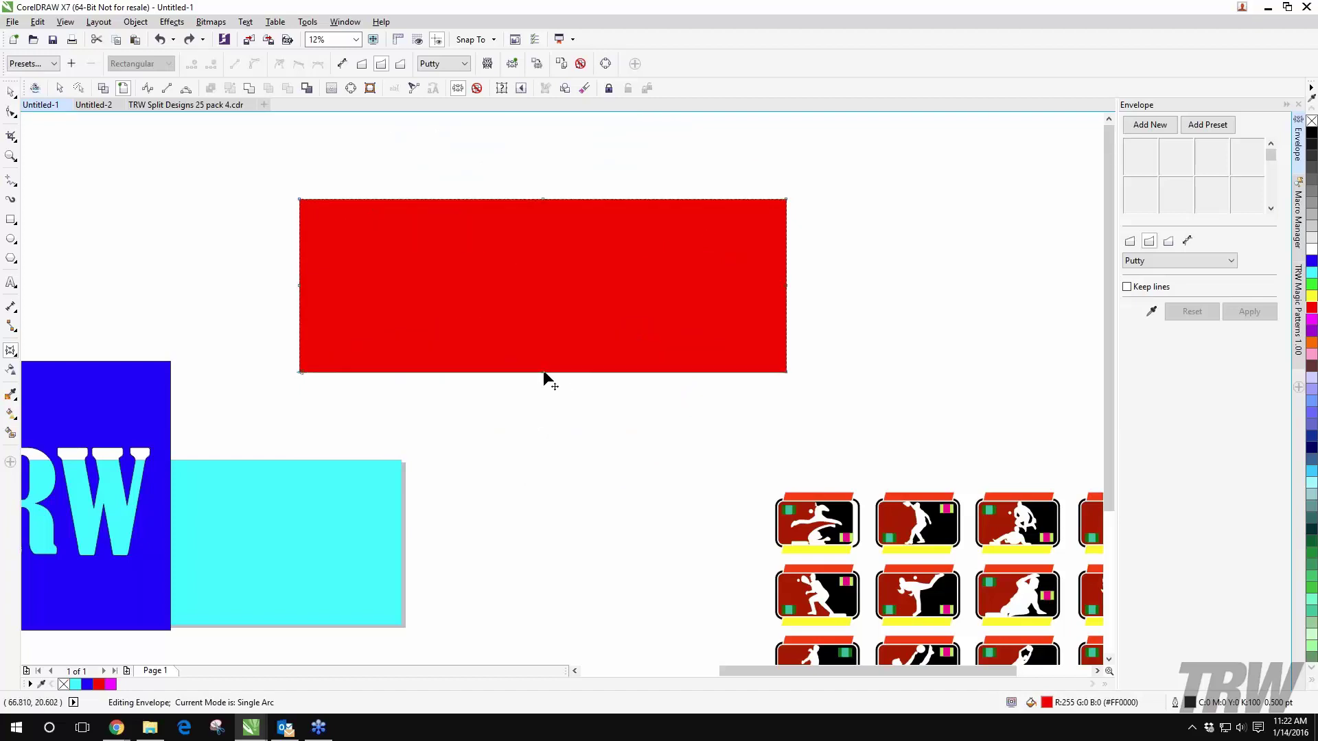
drag(542, 369, 549, 308)
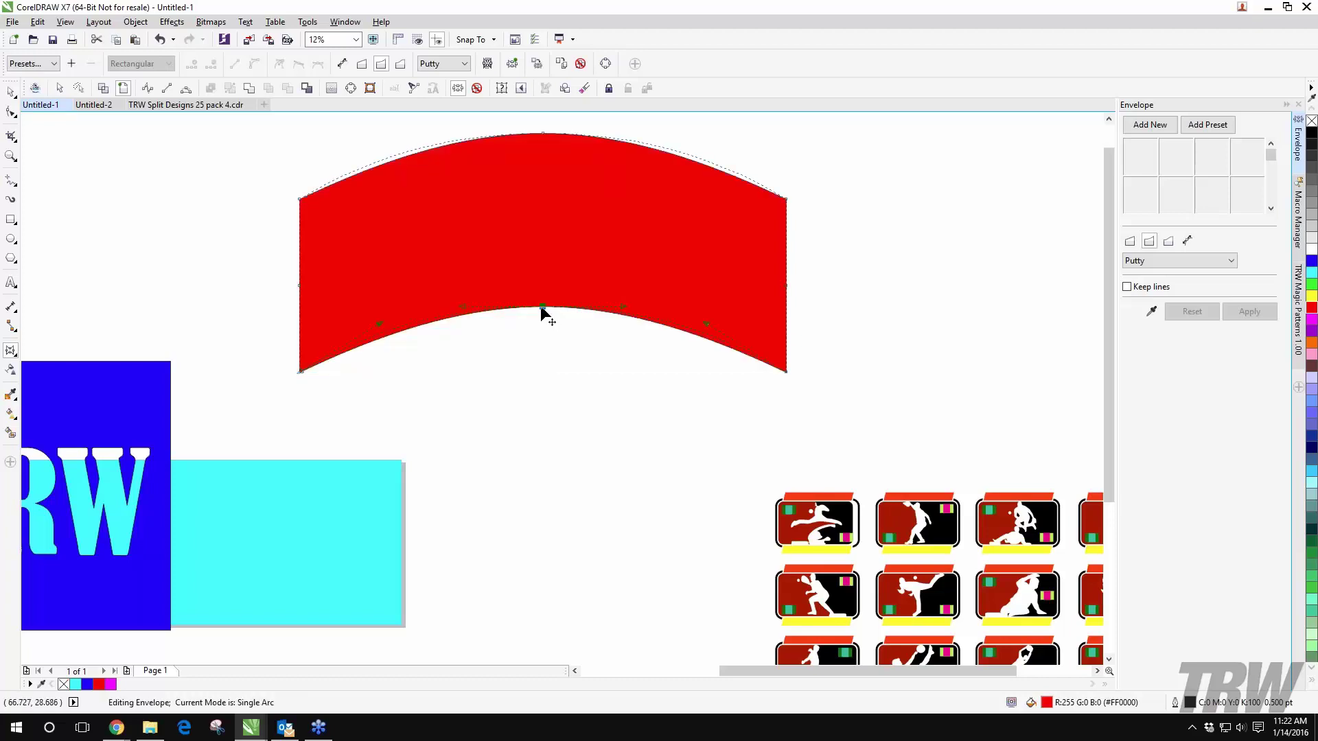
drag(541, 306, 532, 443)
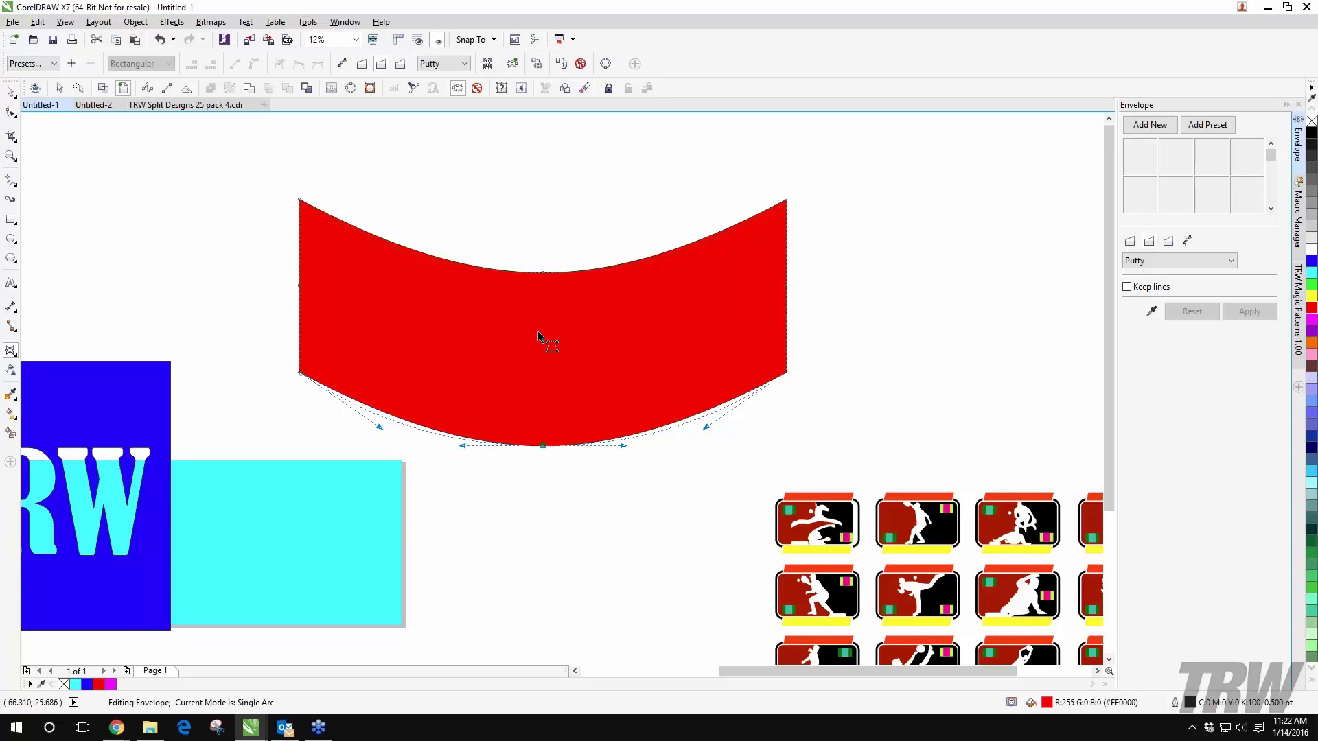
key(ctrl+z)
key(ctrl+z)
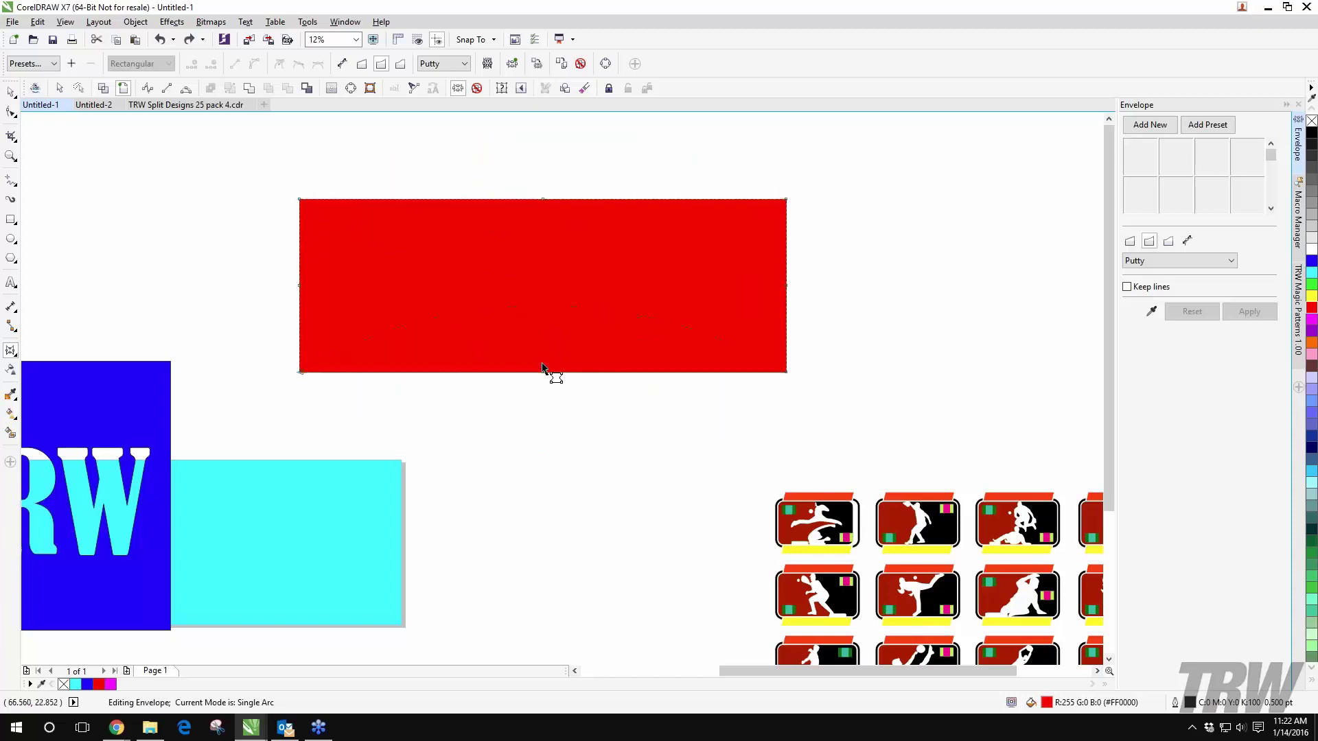
Step: Try pinching the red rectangle's opposite edges symmetrically inward, first upper and lower, then left and right, and undo both changes
drag(542, 370, 543, 328)
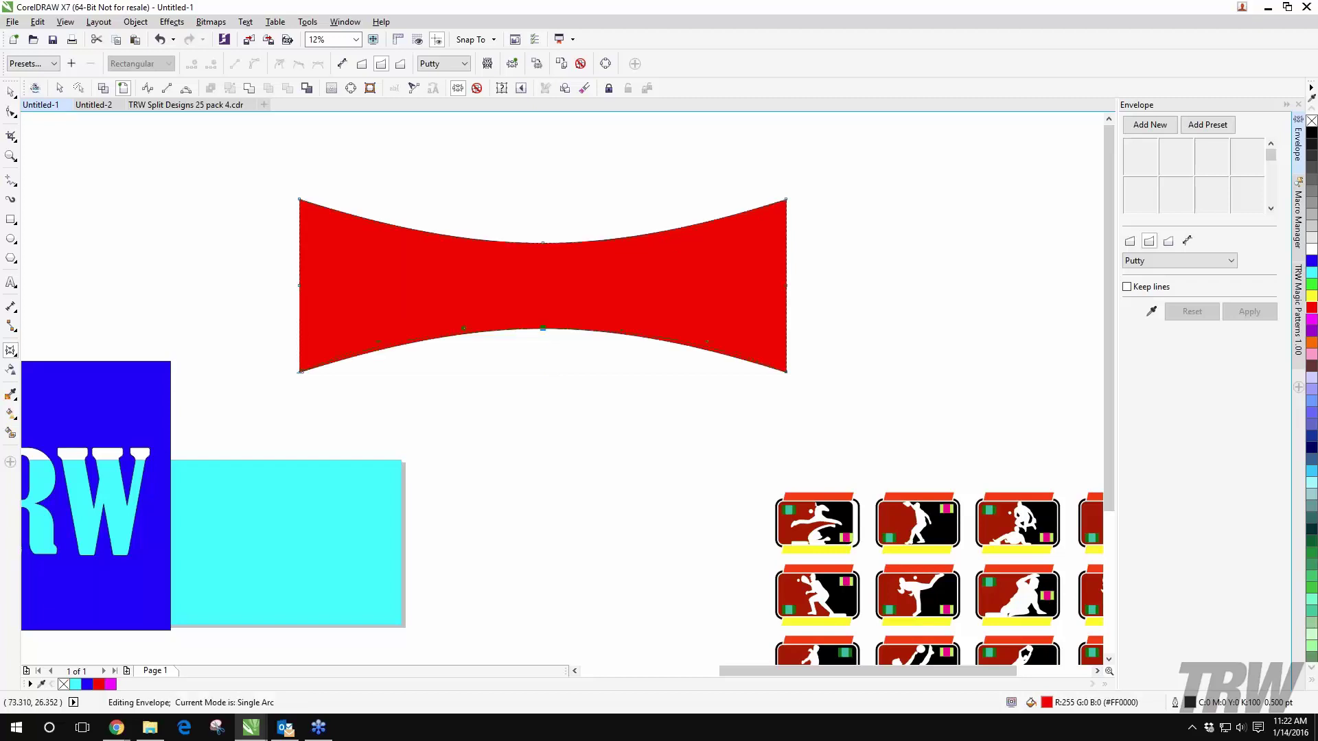
drag(785, 284, 726, 285)
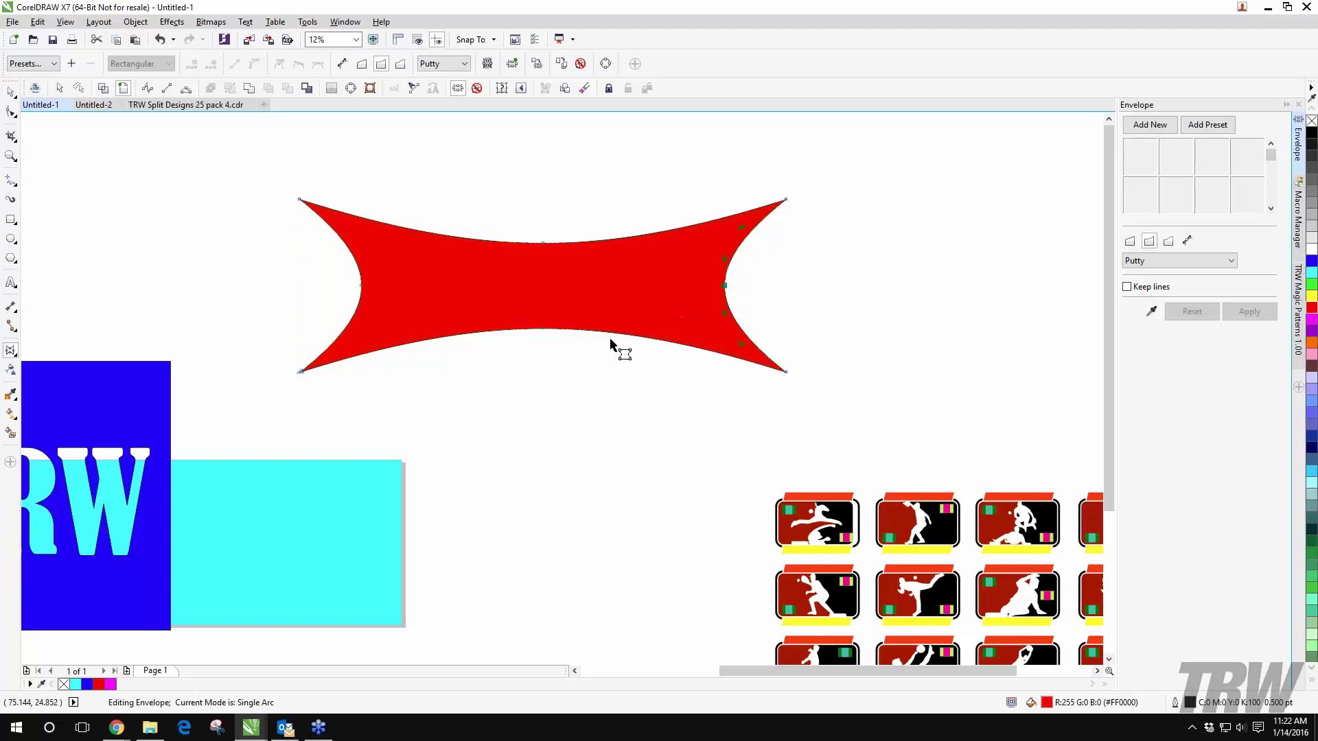
key(ctrl+z)
key(ctrl+z)
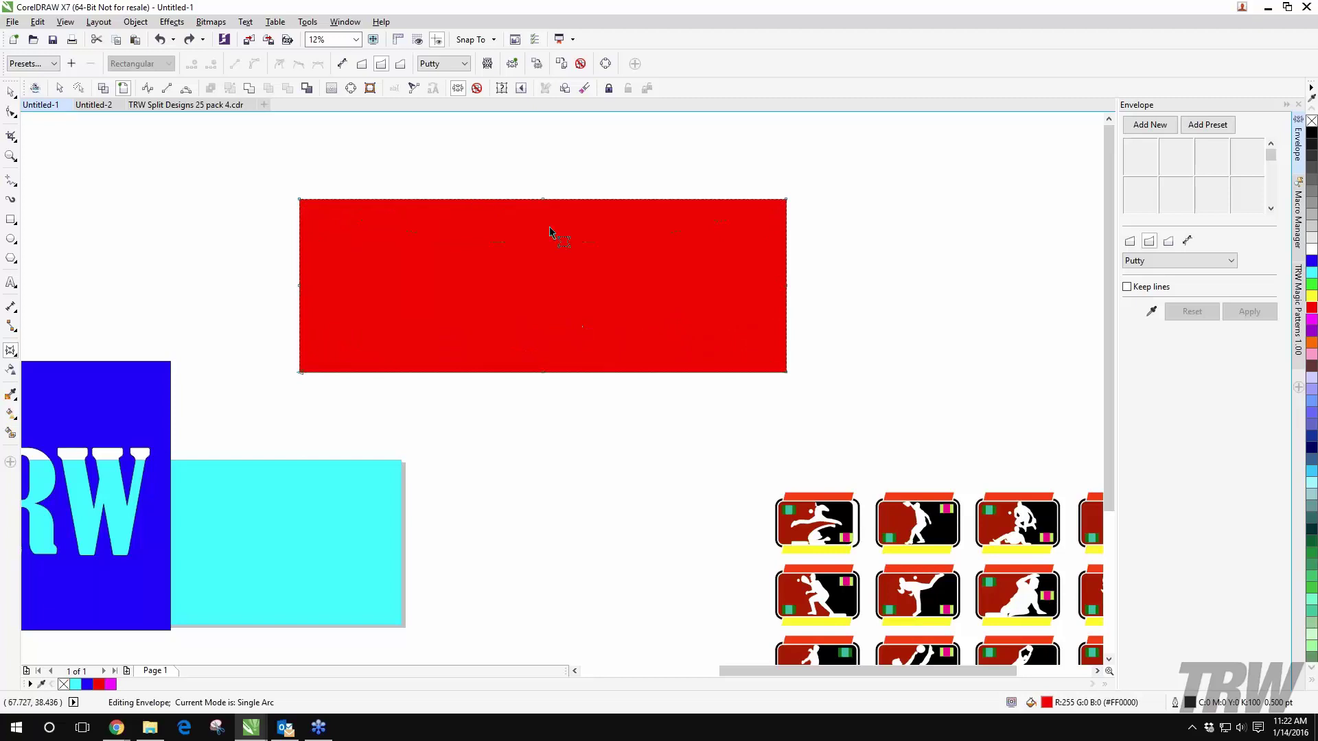
Step: Move the red rectangle up and slightly left, above the cyan rectangle
scroll(549, 231, down, 4)
key(space)
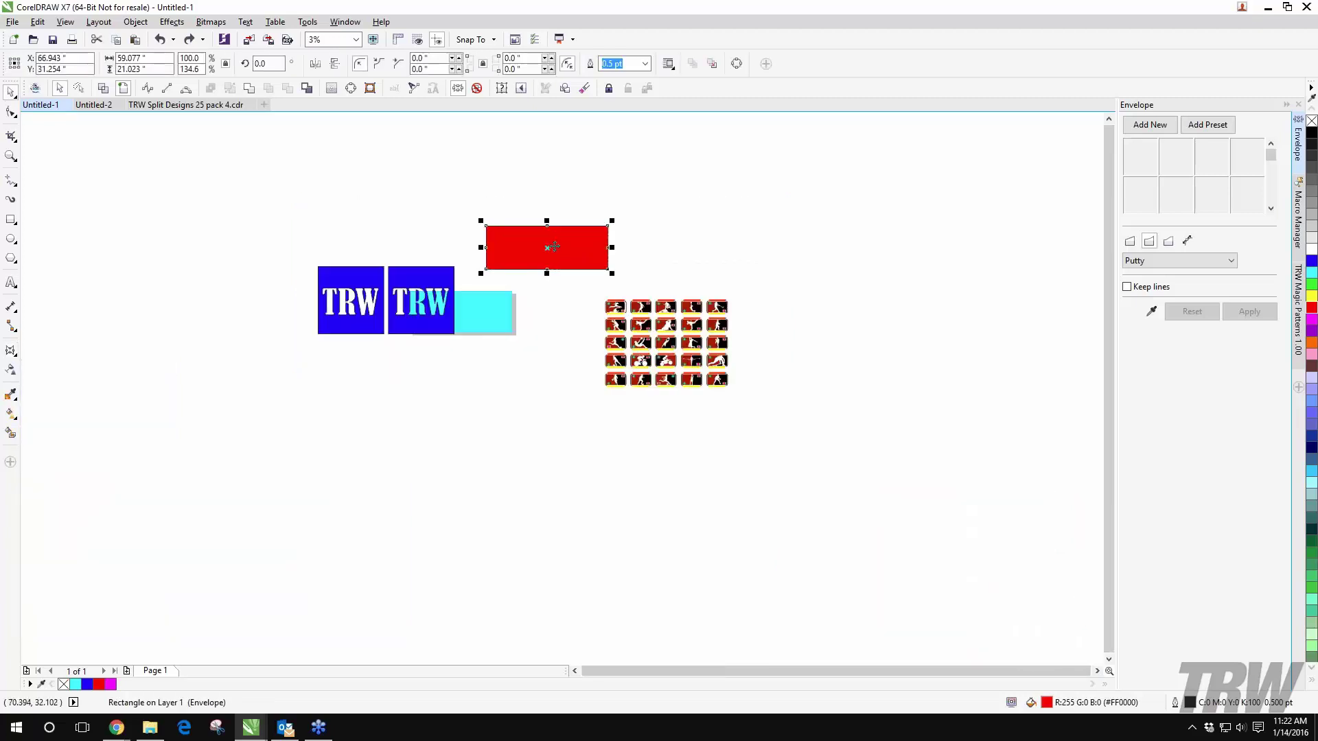
drag(554, 247, 533, 214)
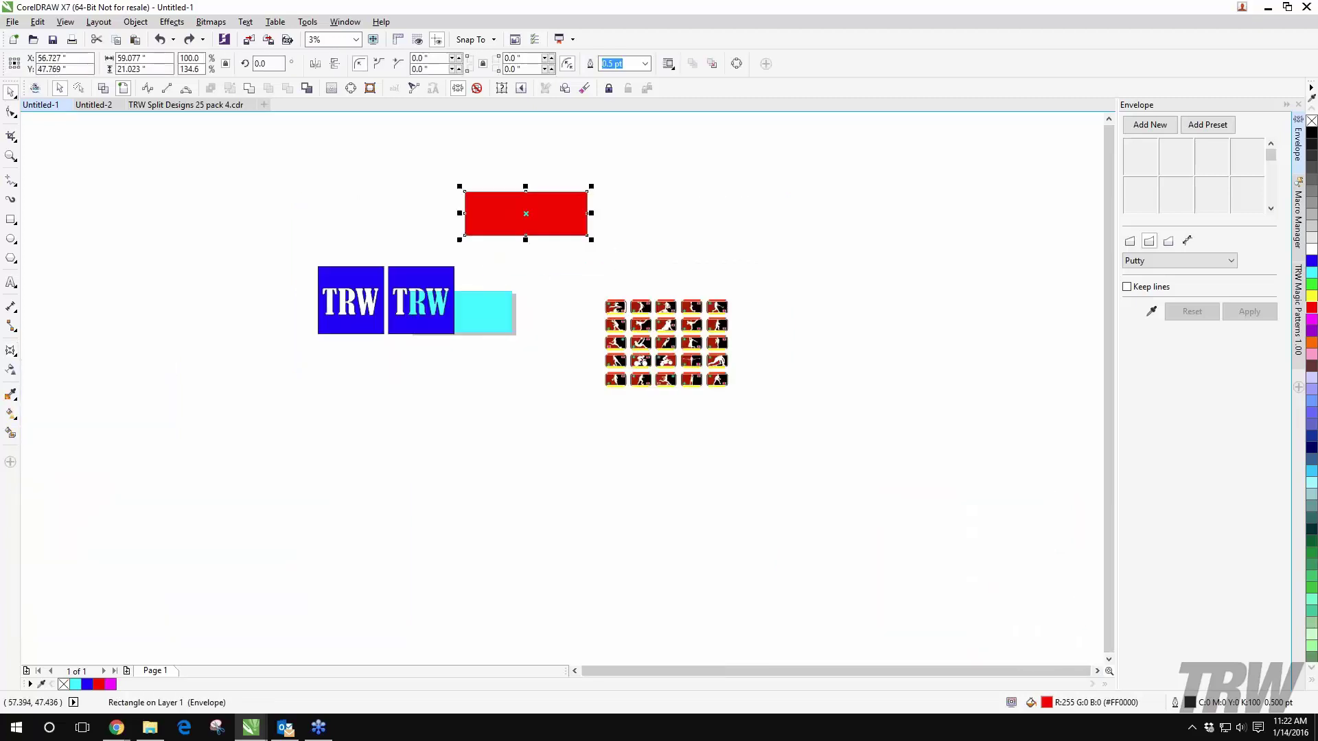
Step: Clear the envelope from the red rectangle
click(171, 22)
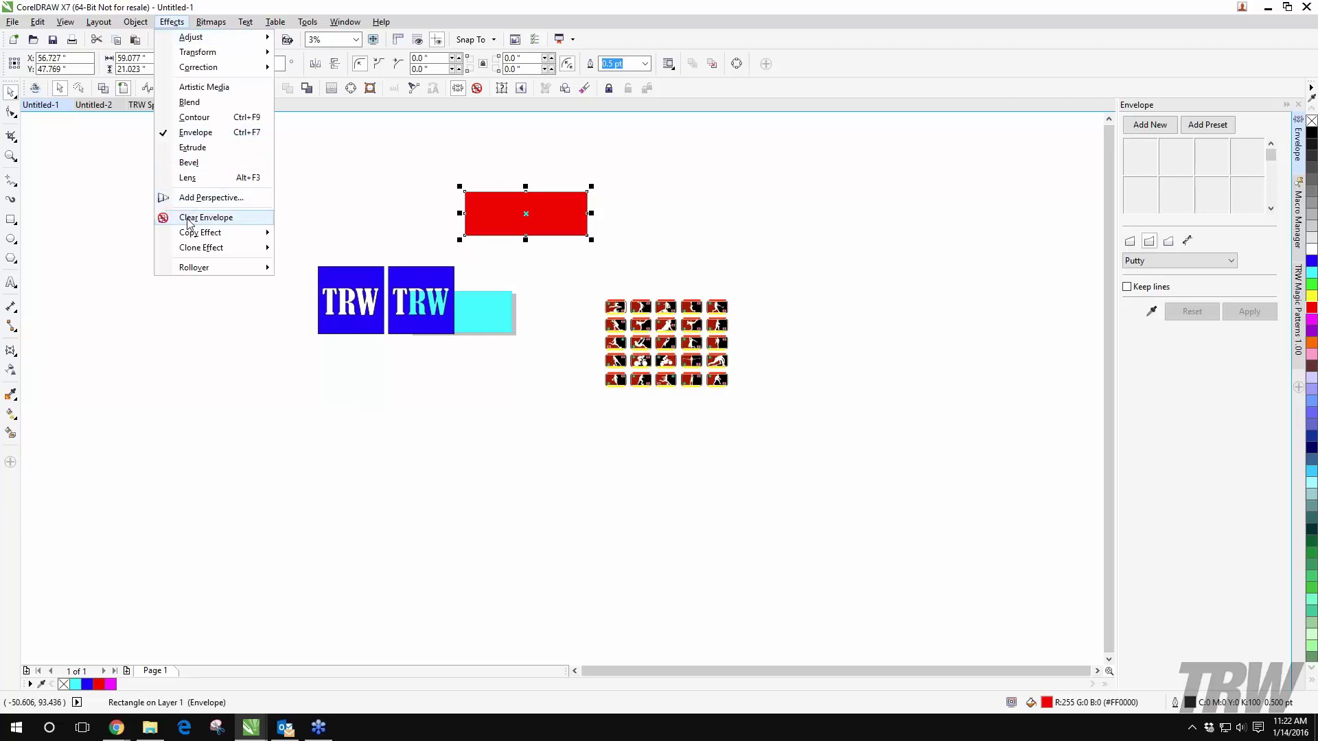
mouse_move(254, 26)
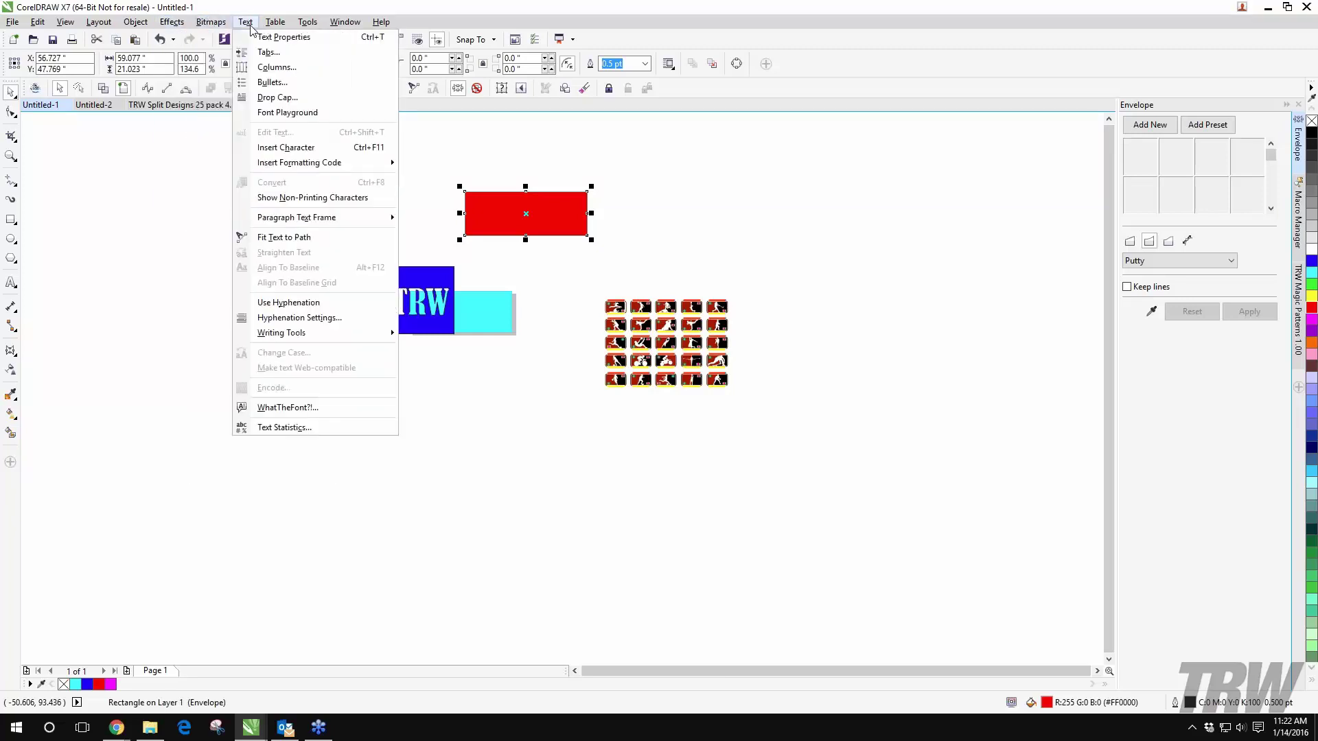
mouse_move(212, 26)
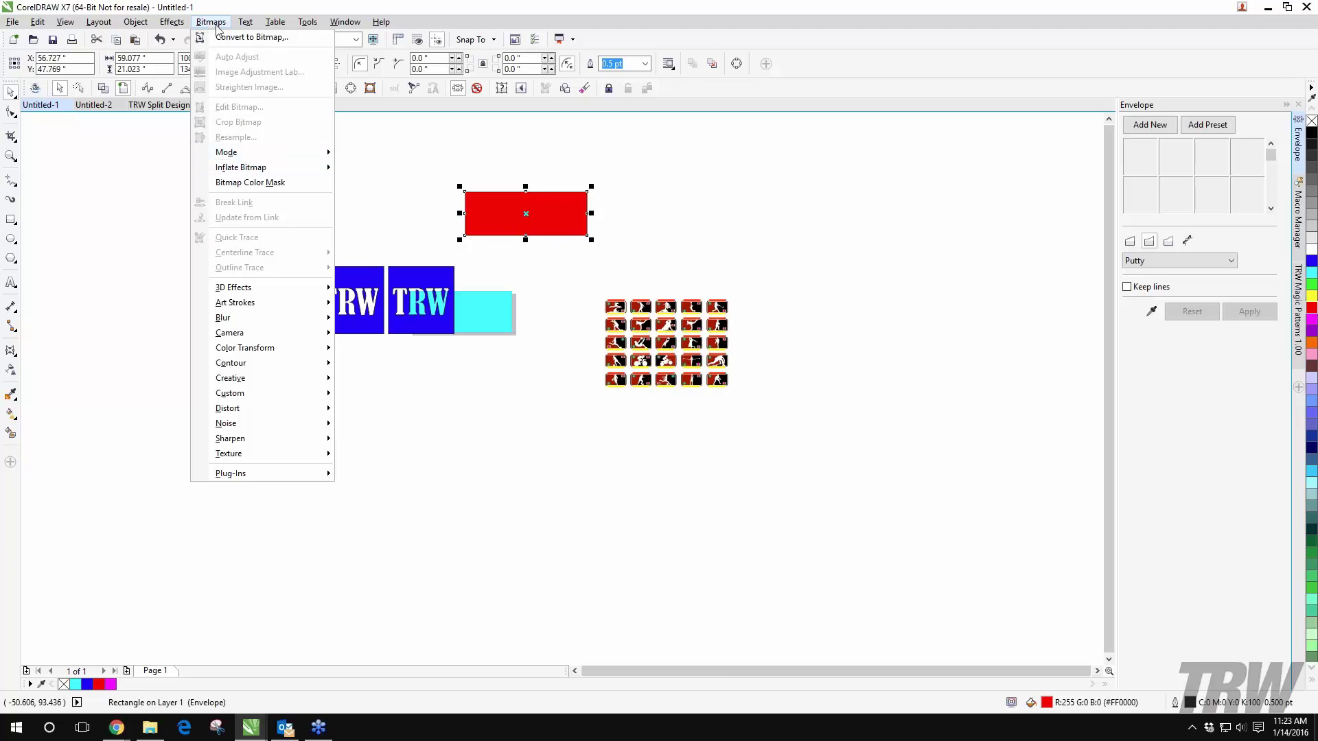
click(162, 223)
click(245, 22)
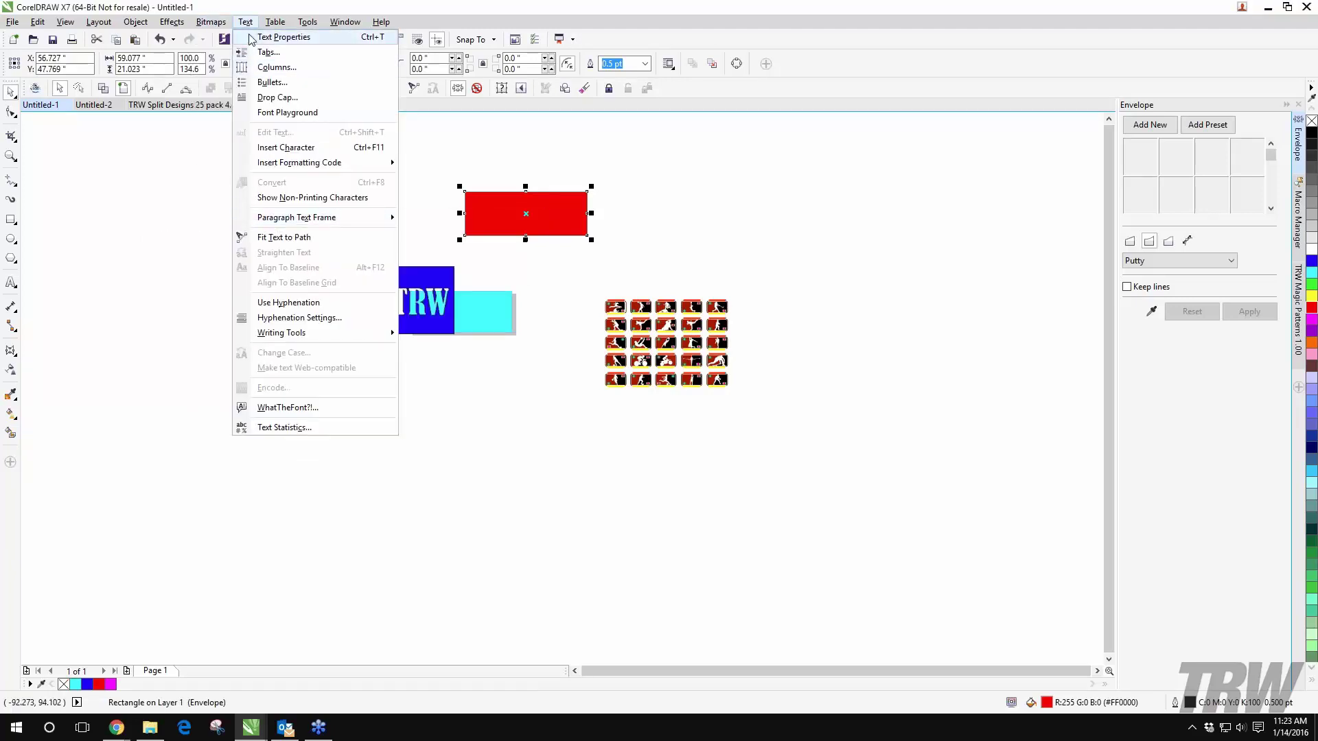
Step: Create the artistic text "TRW ROCKS" in Arial at about 1,672 pt and place it below the blue TRW squares
click(303, 237)
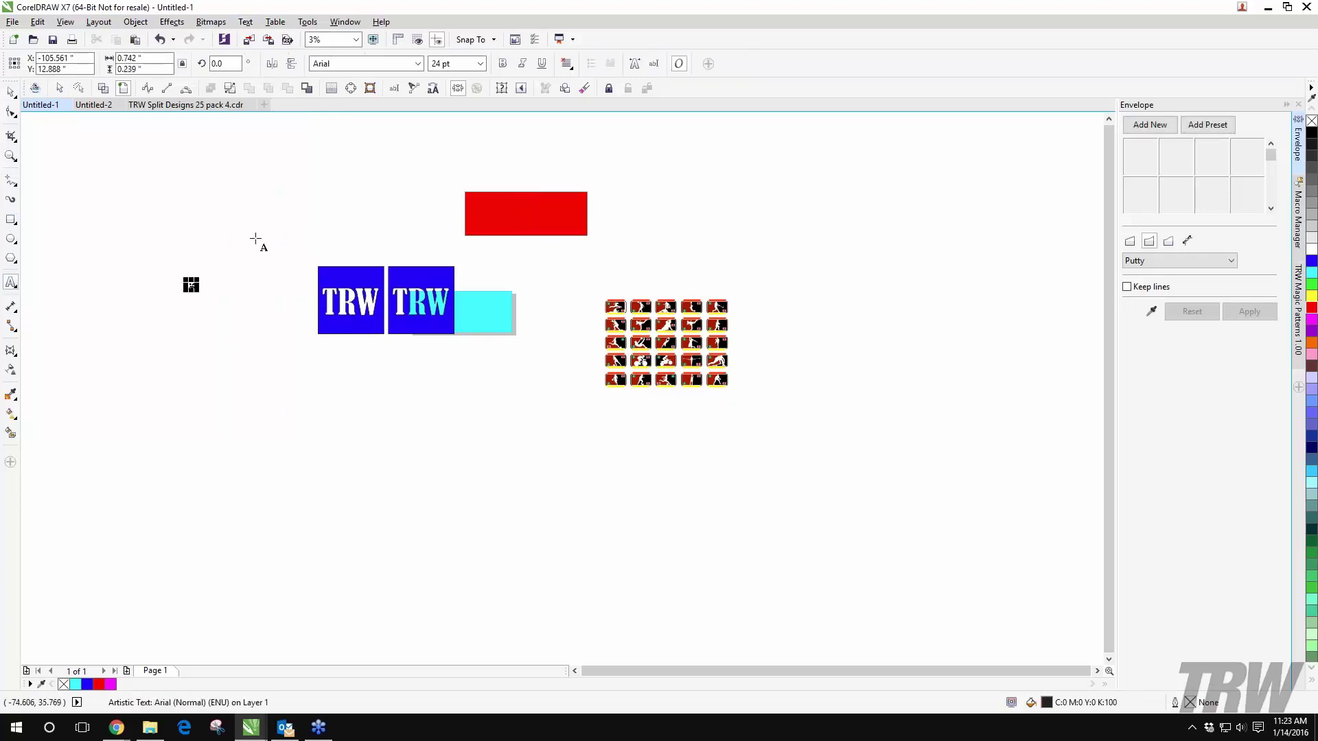
click(300, 310)
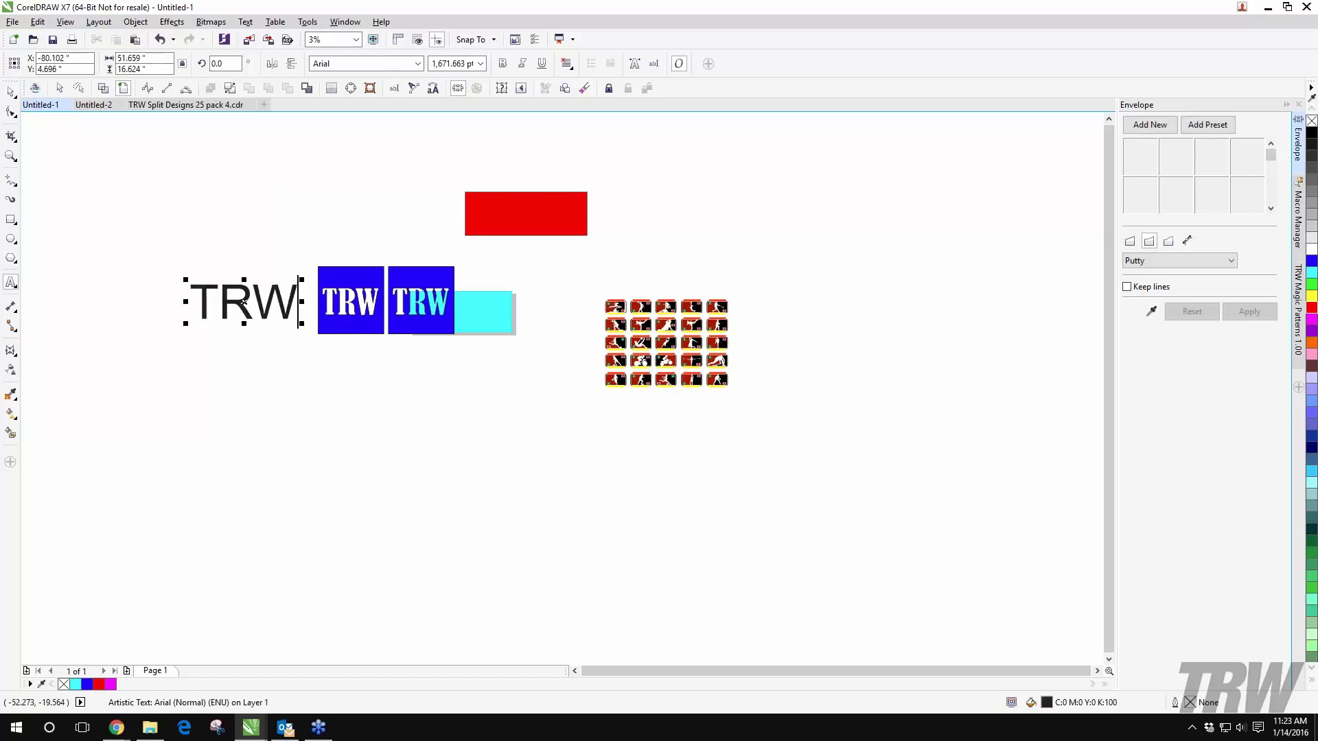
text(ROCKS)
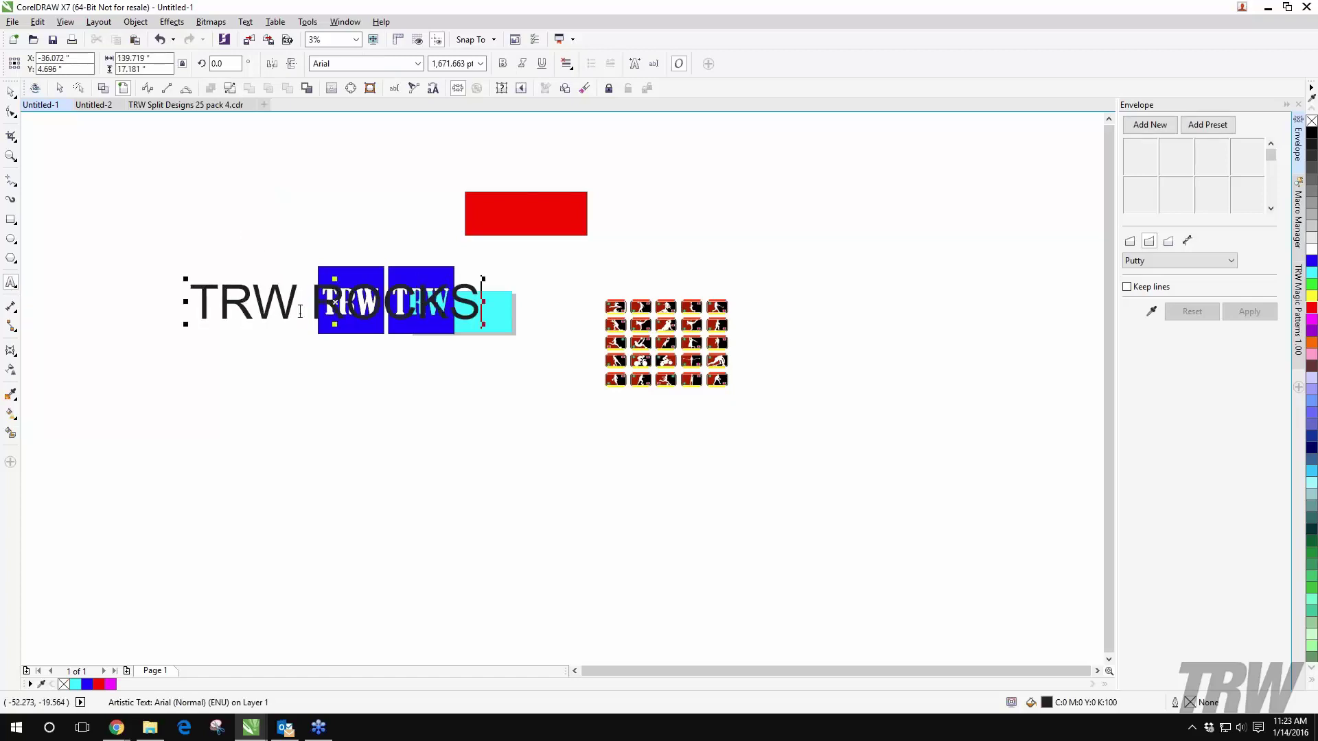
drag(334, 300, 389, 410)
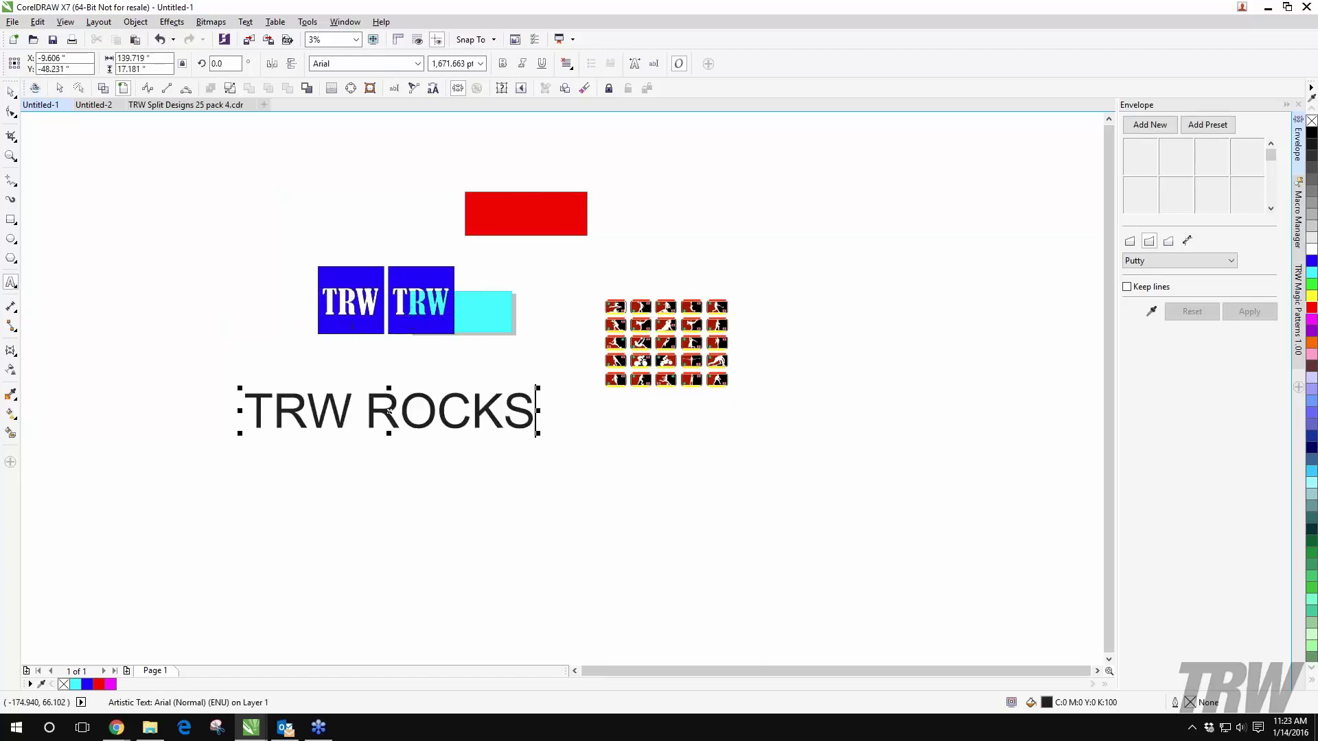
key(ctrl+space)
click(347, 63)
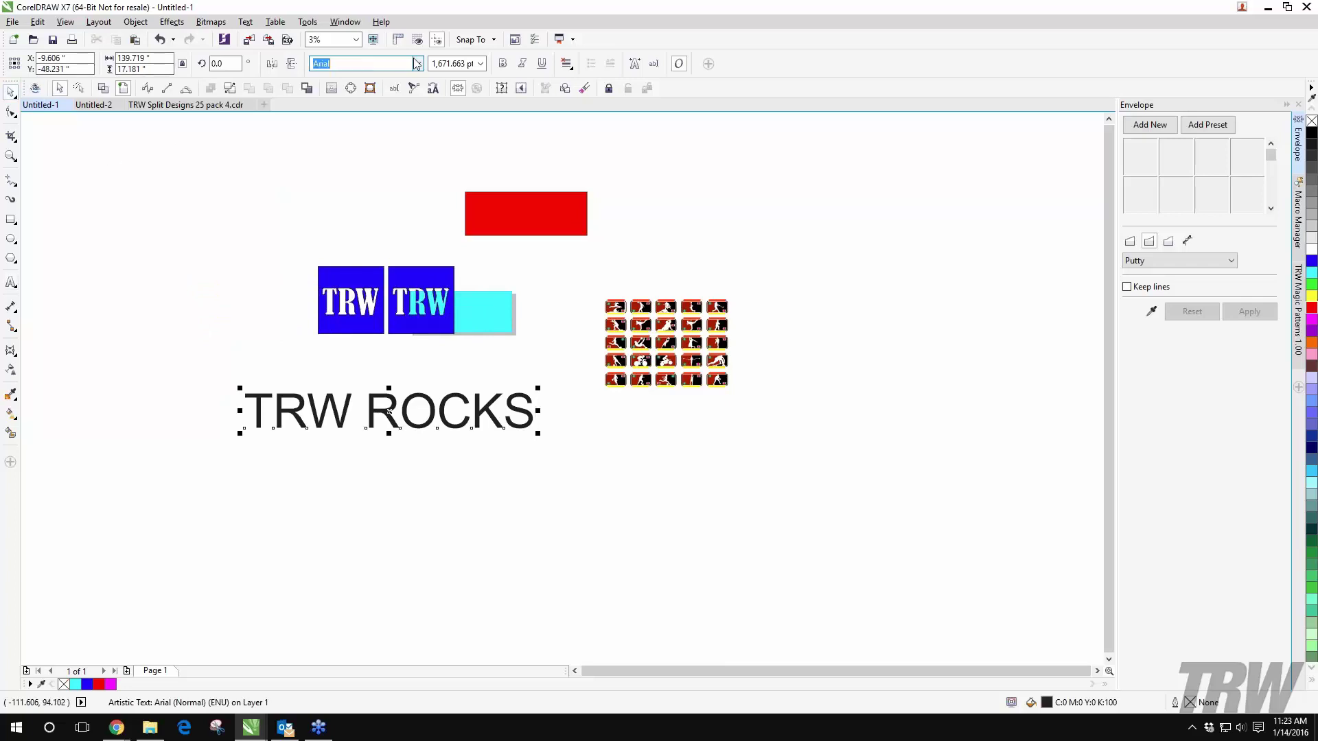
double_click(351, 411)
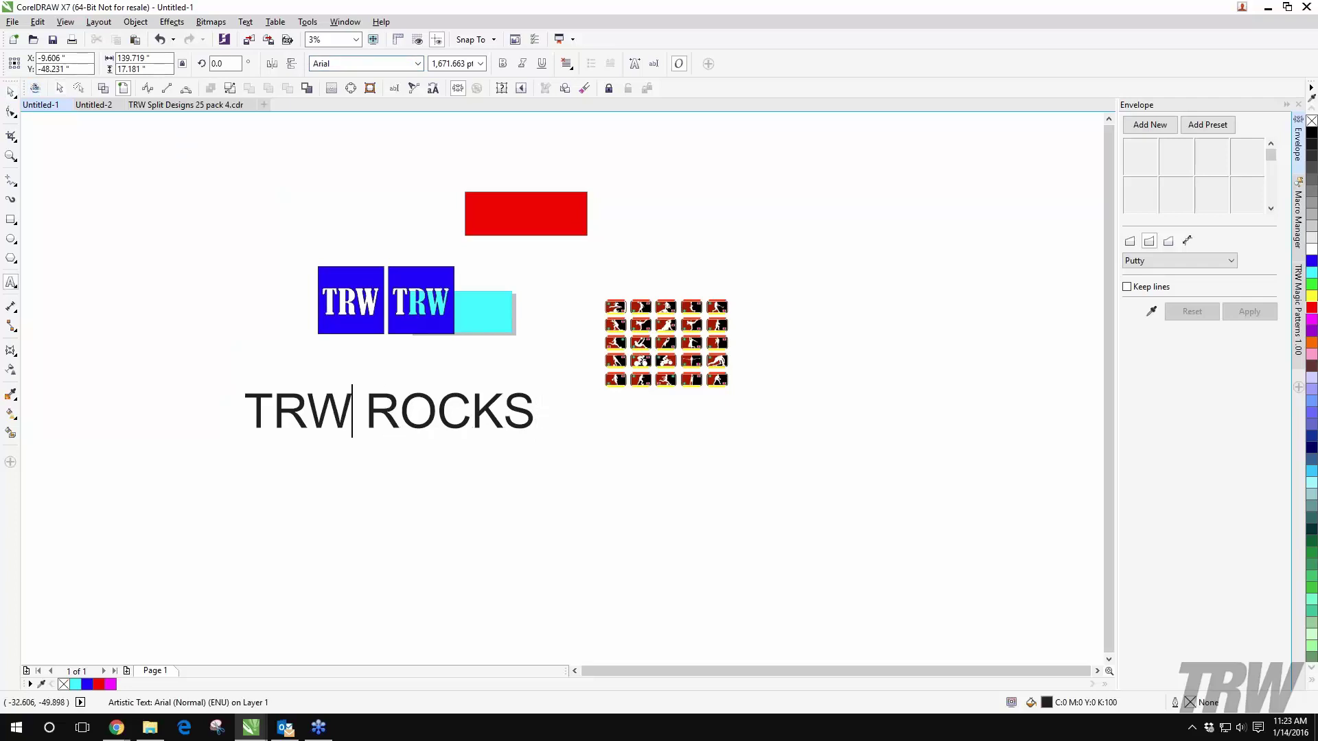
double_click(347, 407)
triple_click(388, 411)
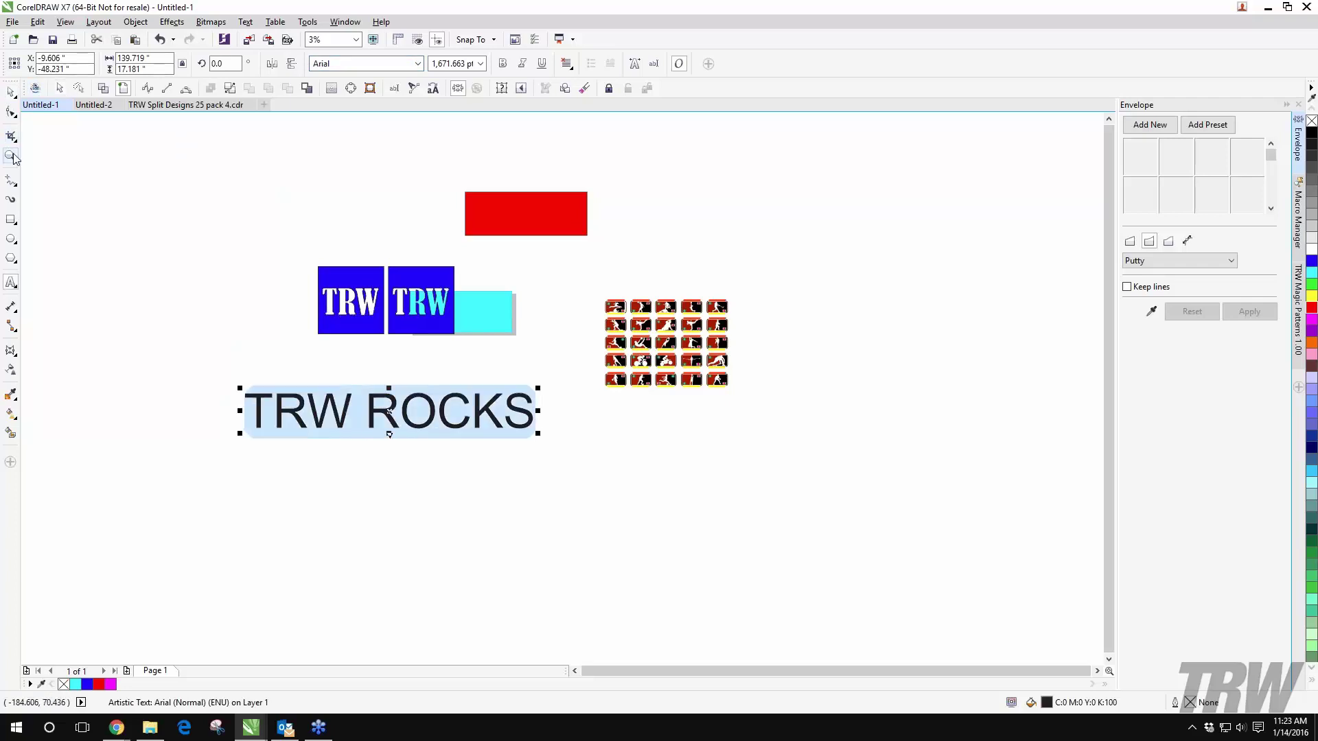
key(ctrl+space)
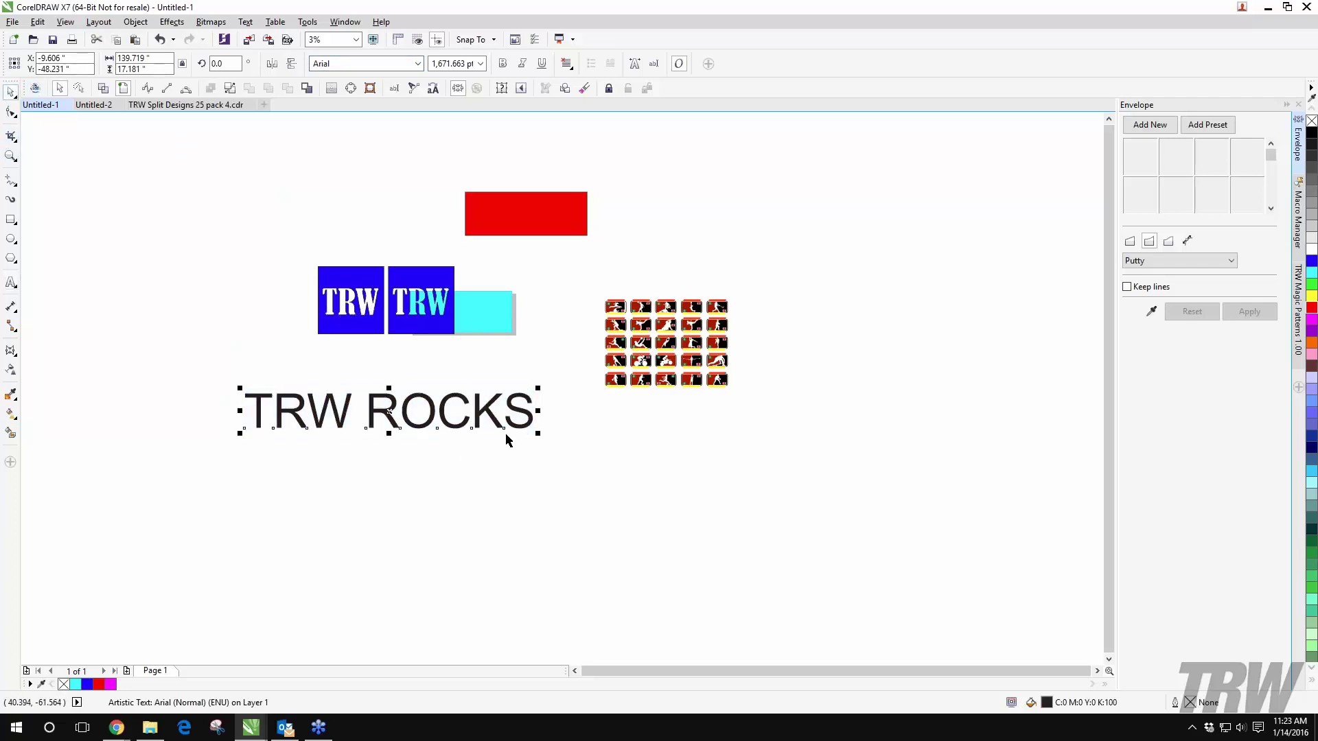
Step: Try shrinking the TRW ROCKS text and stretching it taller and wider, and undo the stretching
drag(536, 432, 315, 400)
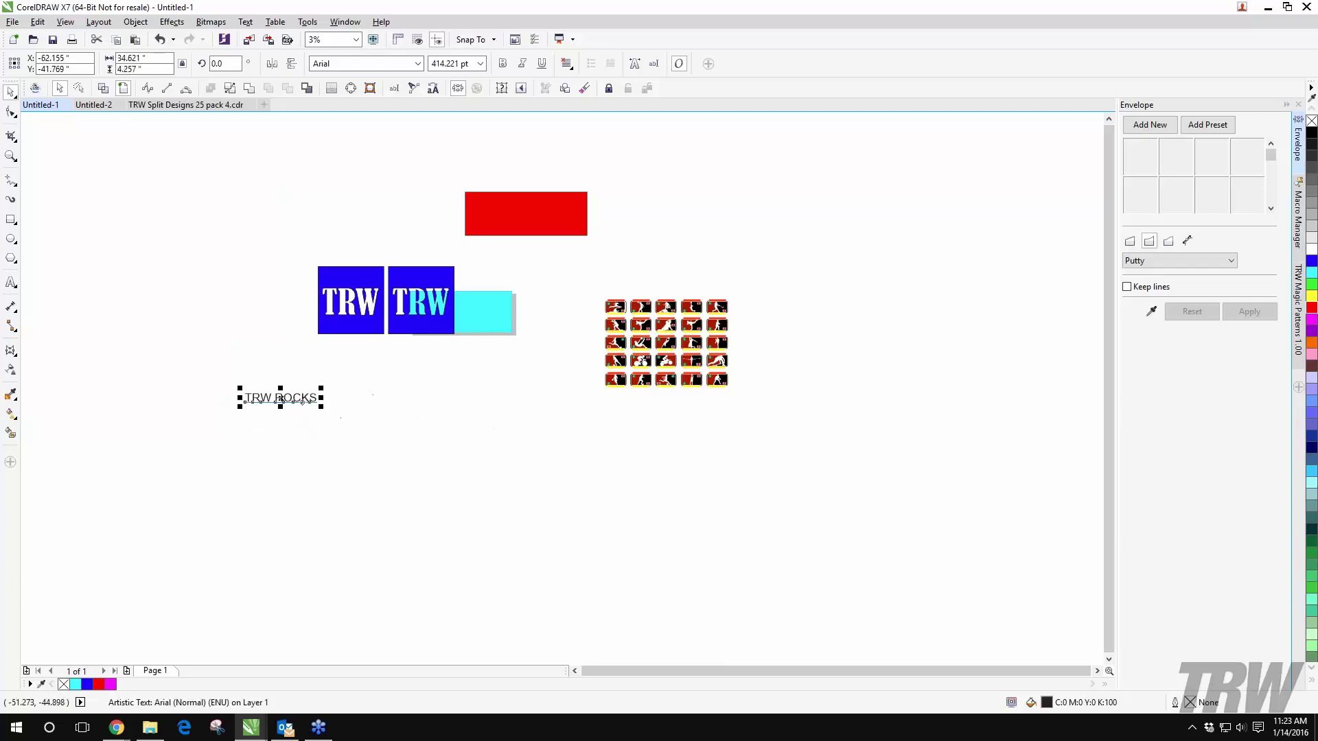
scroll(275, 403, up, 3)
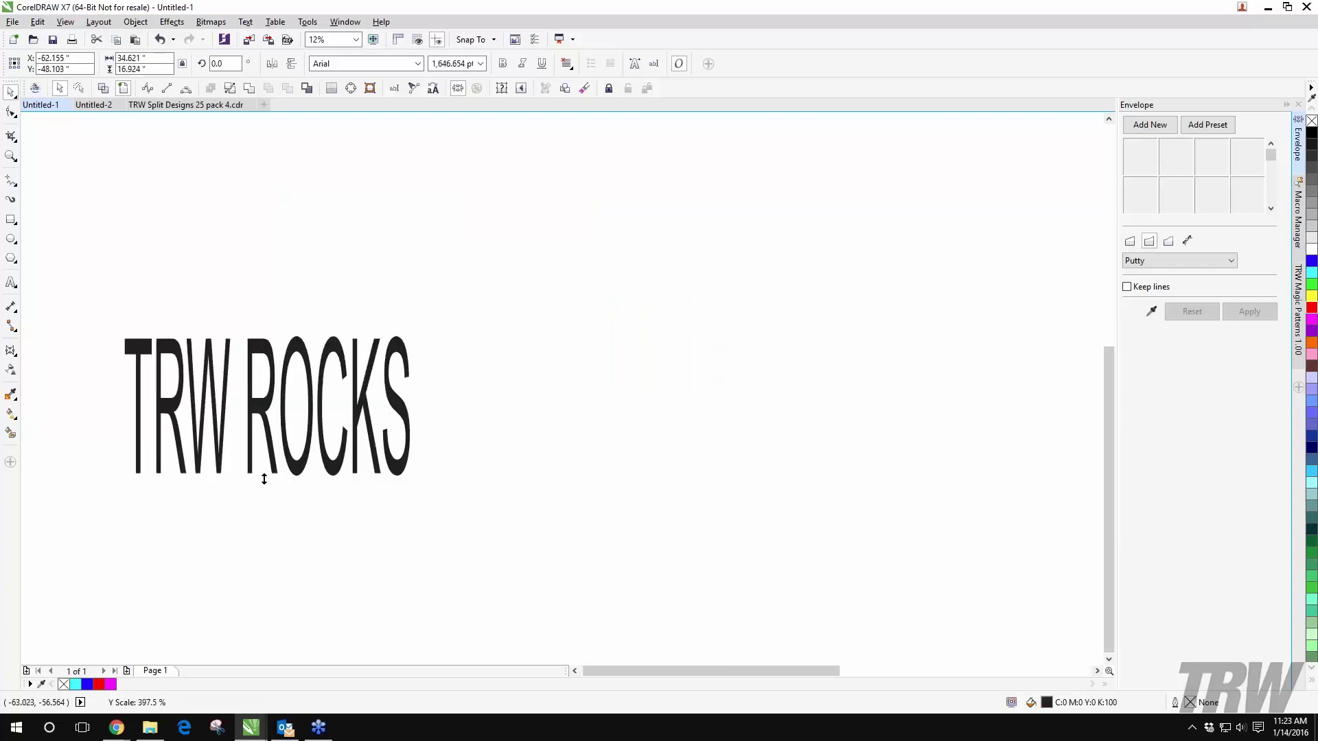
drag(264, 478, 267, 461)
drag(415, 396, 581, 406)
key(ctrl+z)
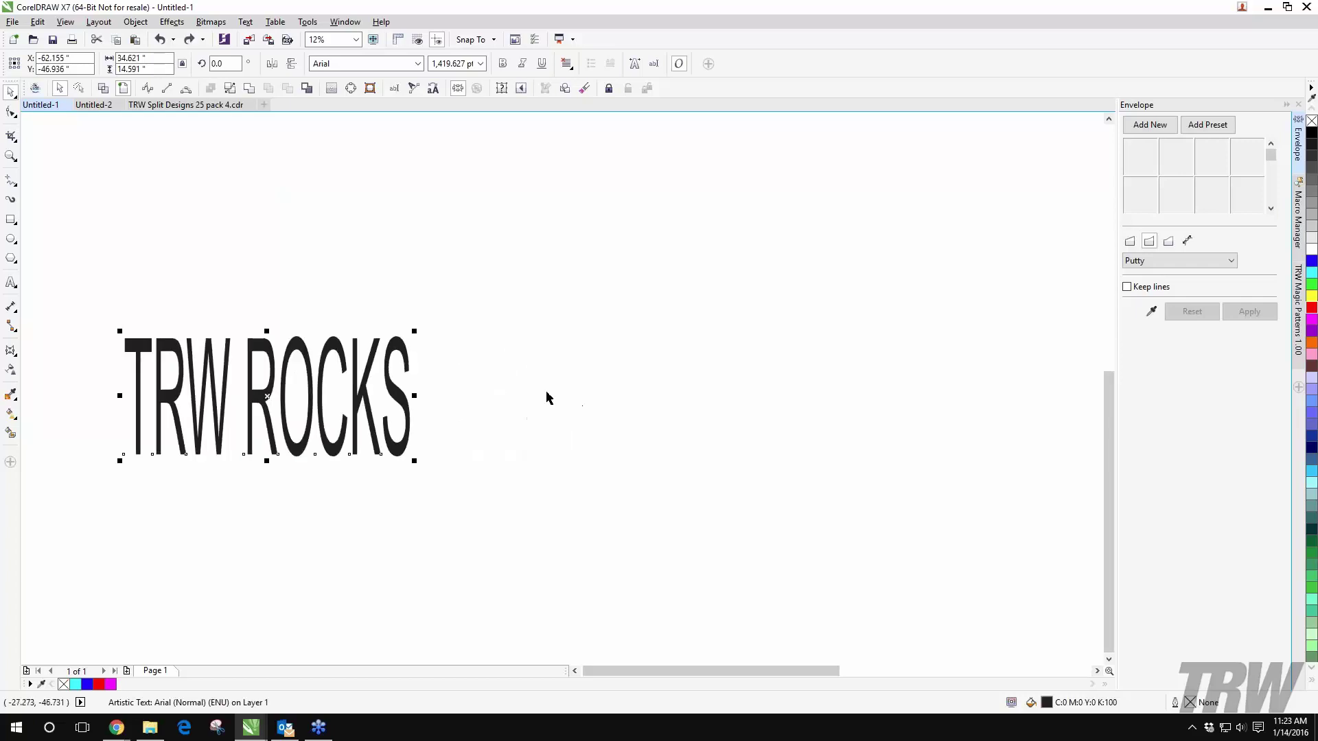
key(ctrl+z)
key(ctrl+z)
Step: Enlarge and stretch the TRW ROCKS text to about 79 × 21 inches
drag(430, 382, 638, 446)
scroll(532, 404, down, 1)
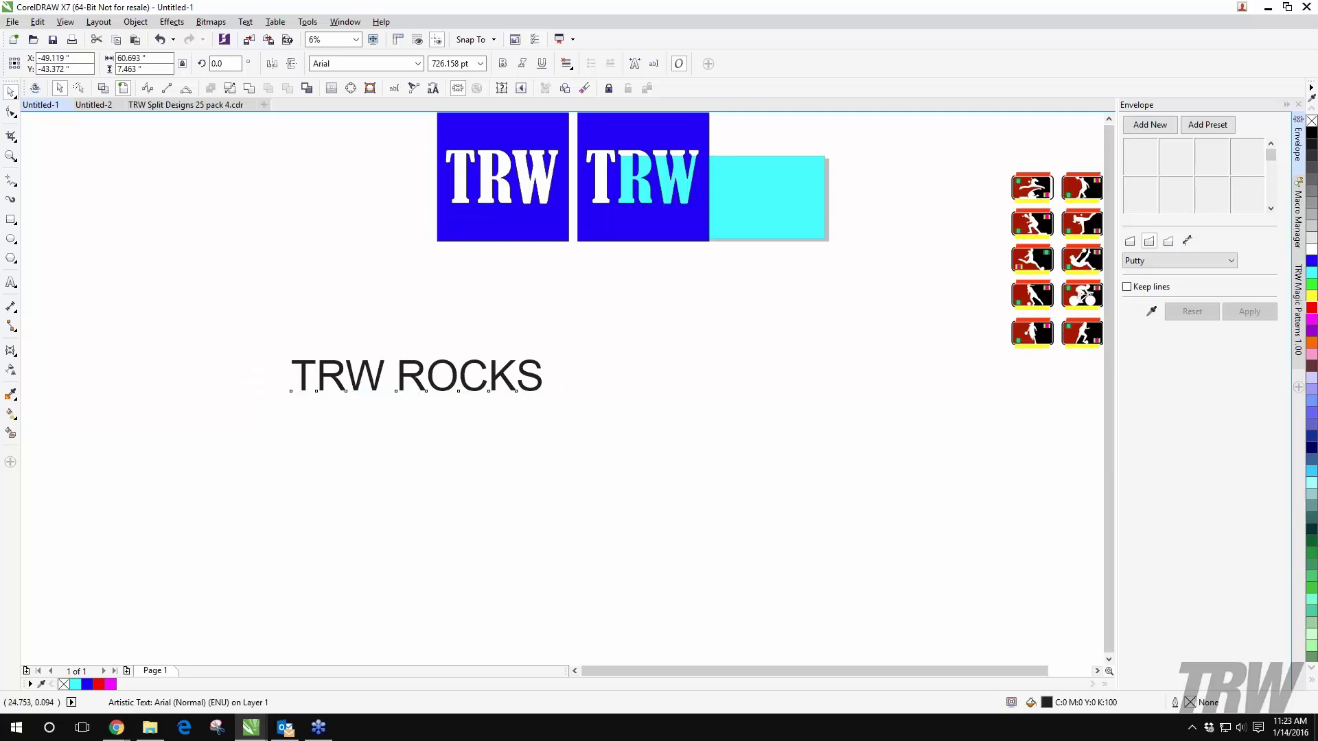
drag(544, 395, 621, 478)
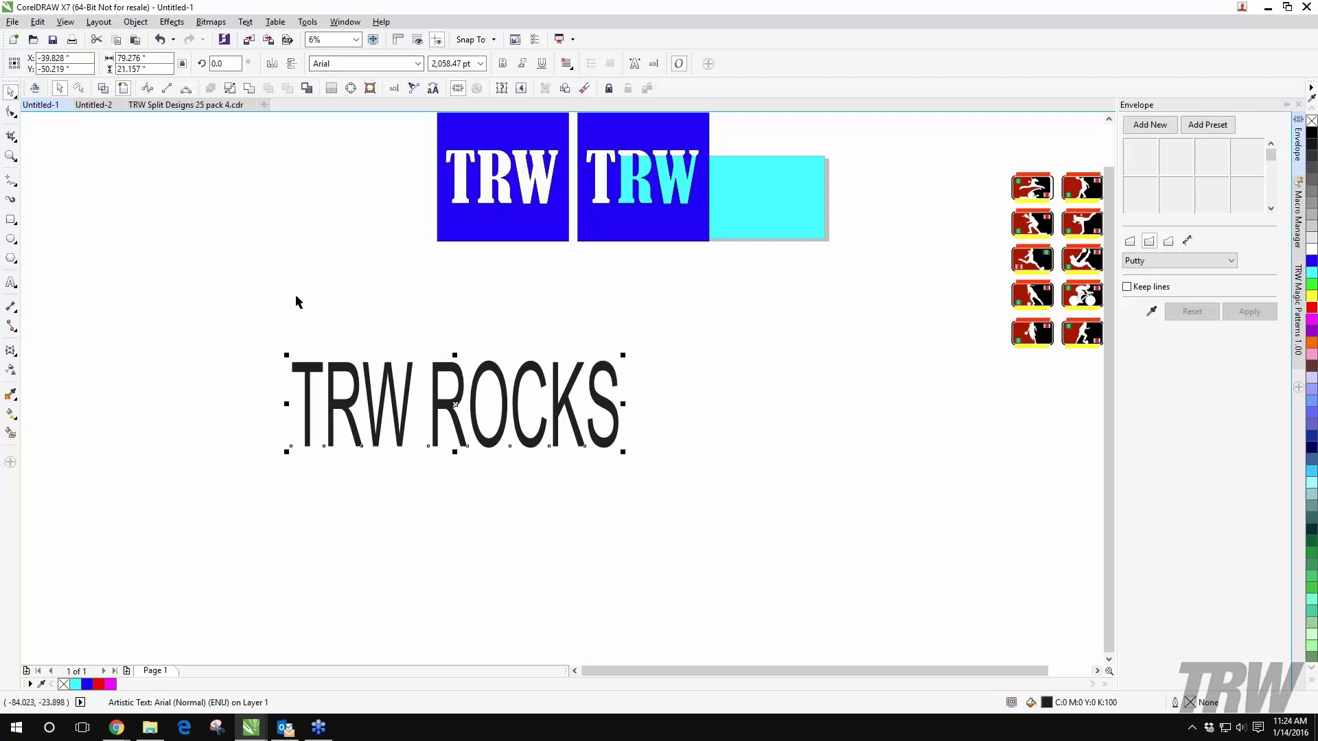
Step: Try to change the font to Bernard MT Condensed while editing inside the TRW ROCKS text
click(324, 382)
double_click(323, 382)
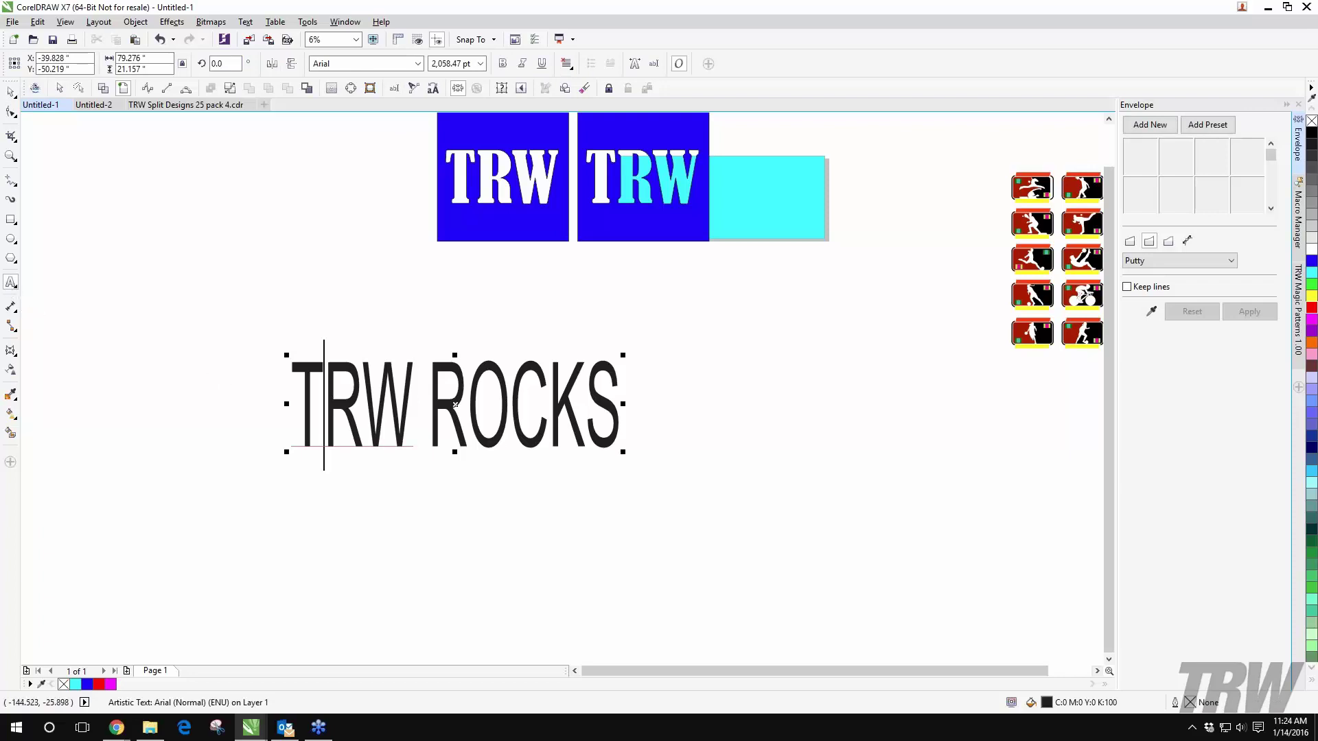
key(ctrl+a)
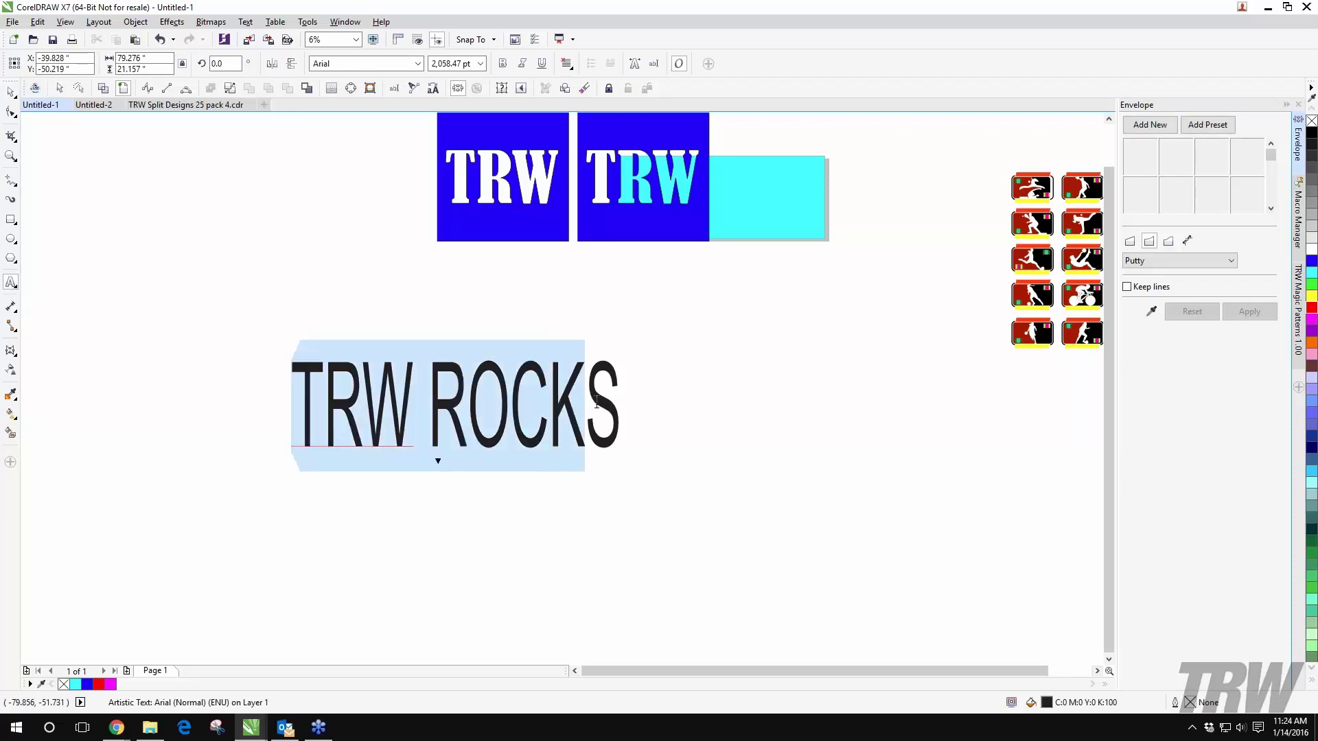
click(275, 402)
click(364, 63)
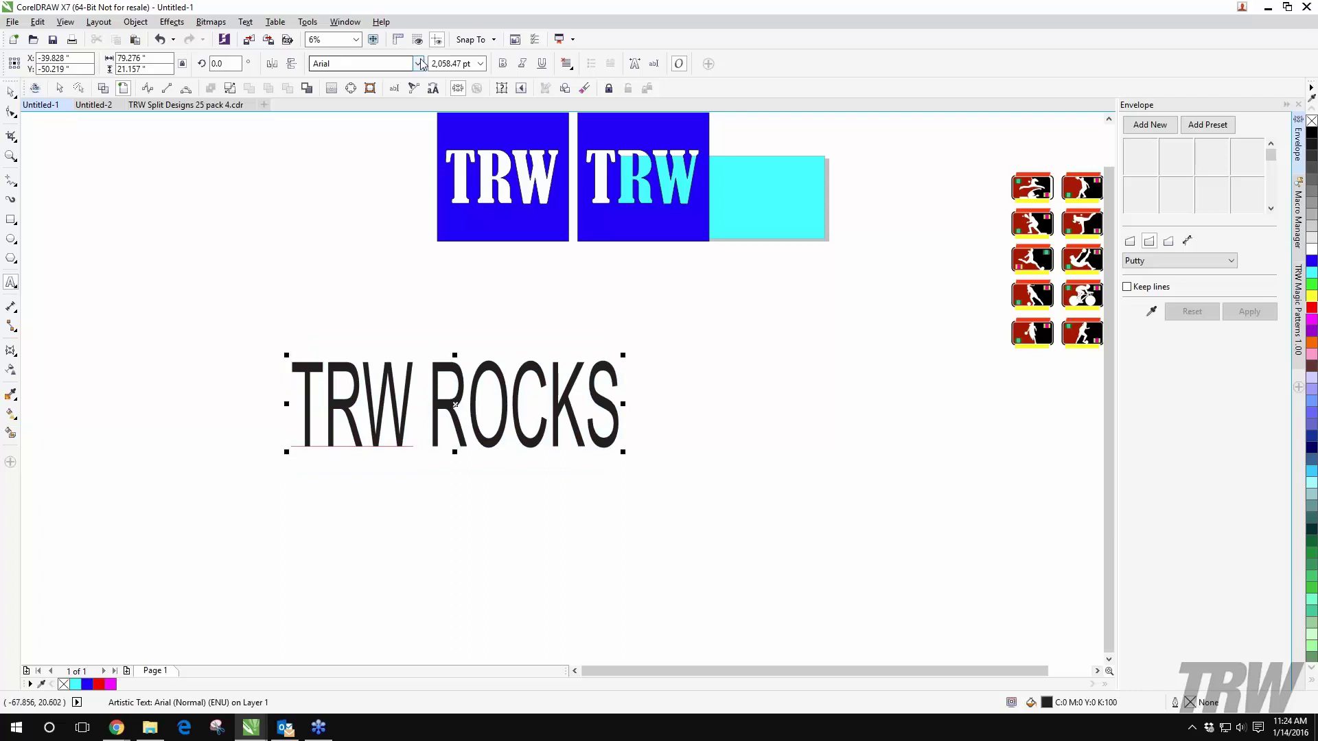
click(417, 64)
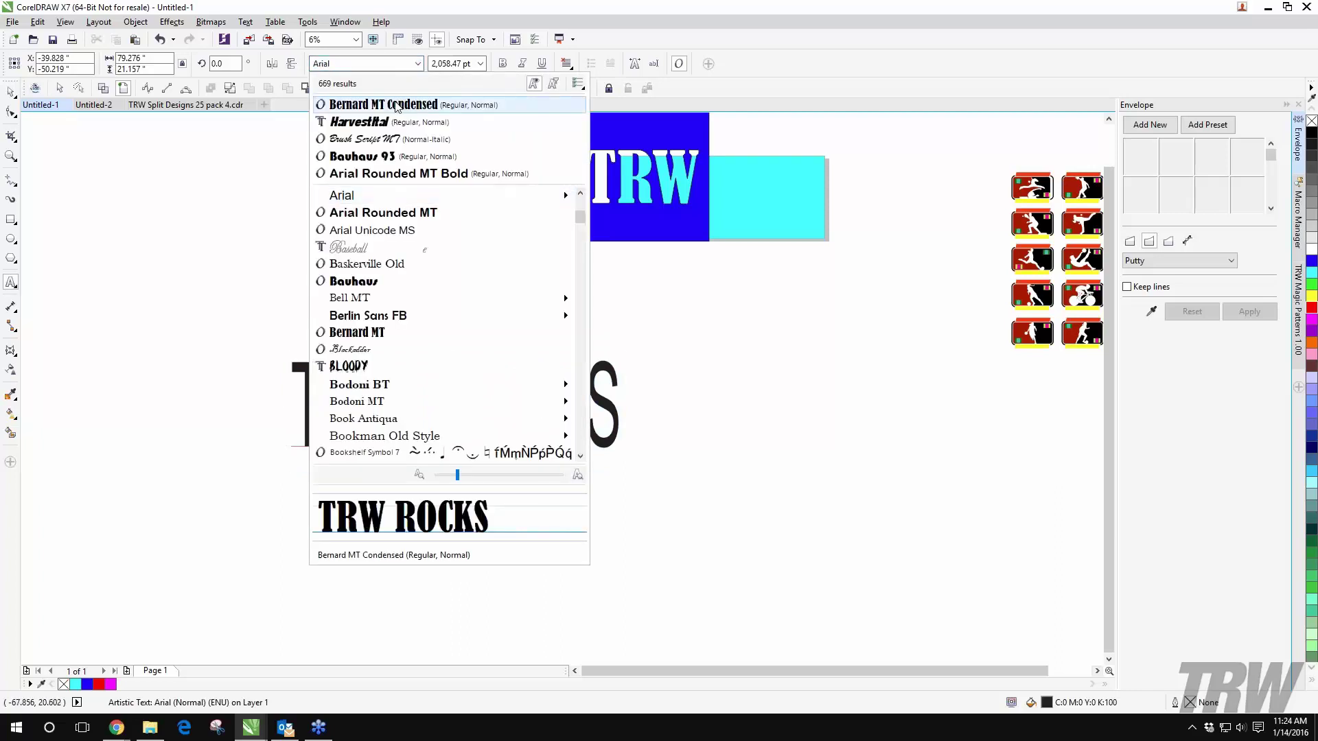
click(398, 104)
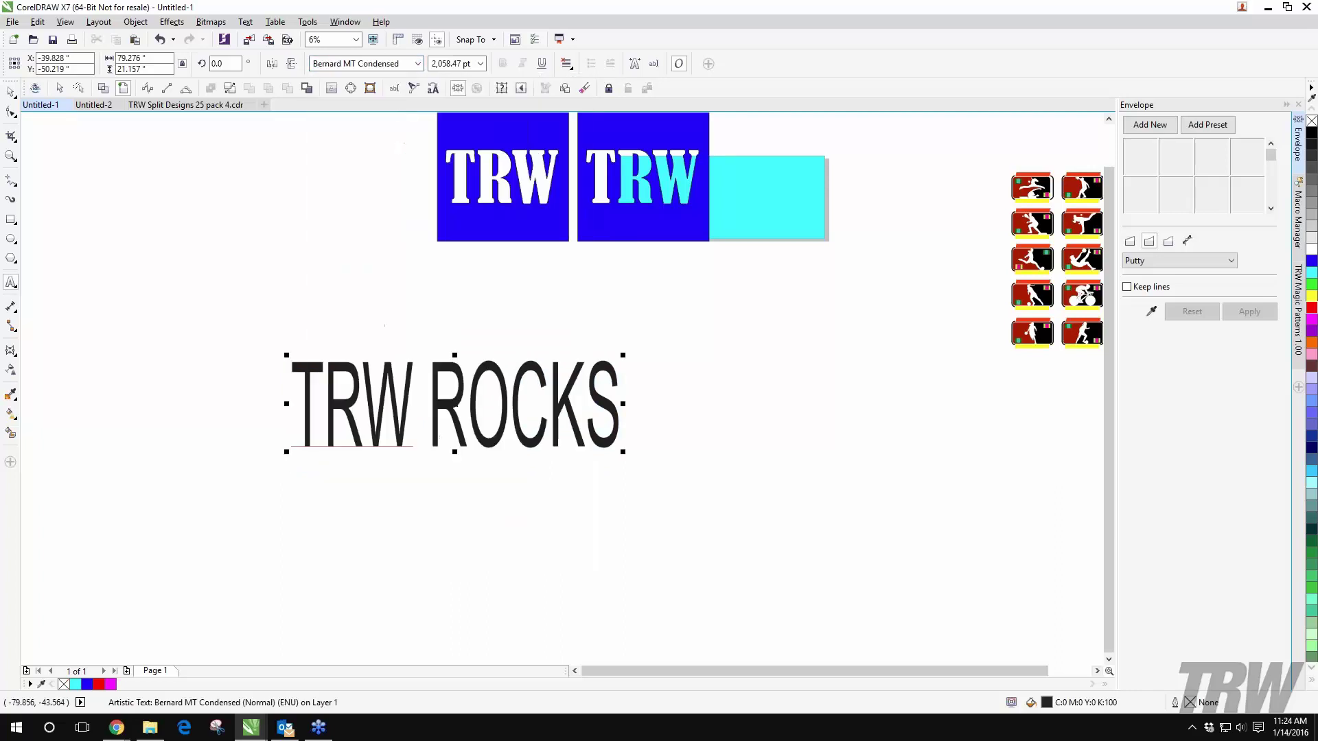
click(612, 395)
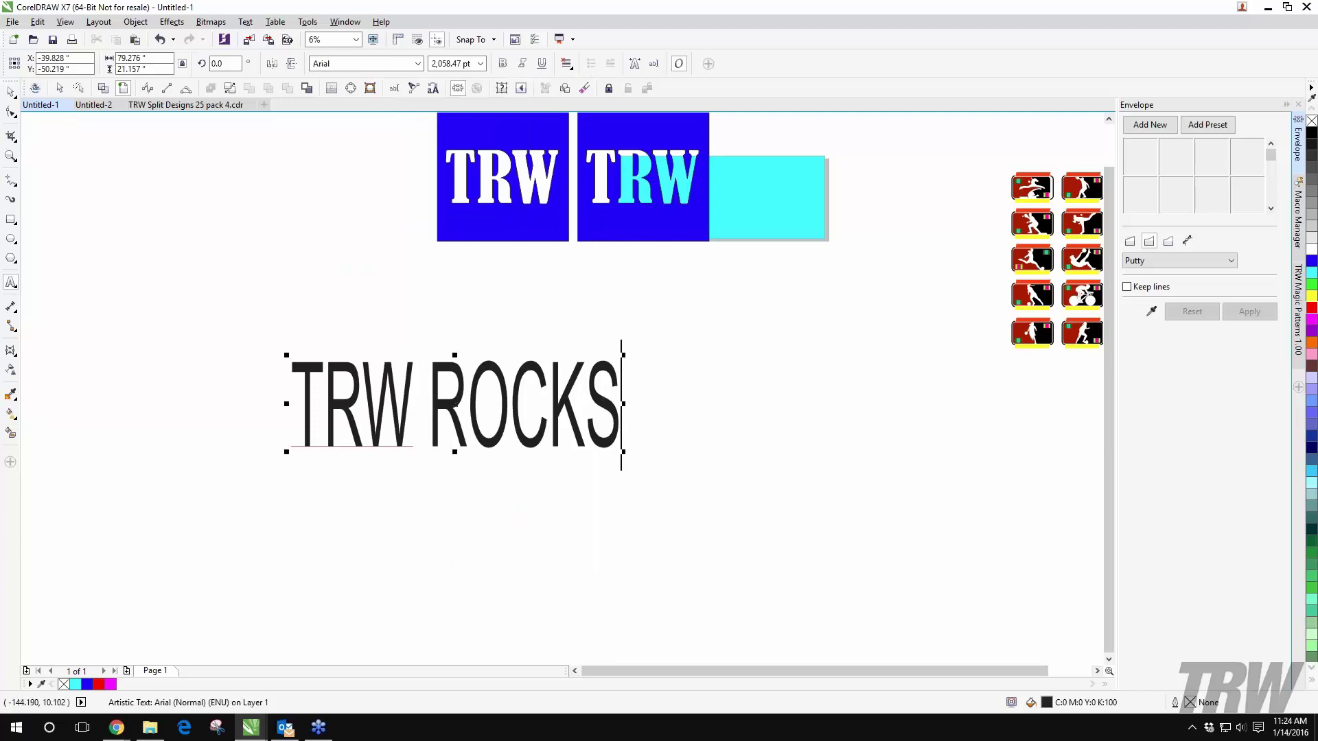
Step: Select the TRW ROCKS text as a whole object and set its font to Bernard MT Condensed
click(11, 92)
click(285, 400)
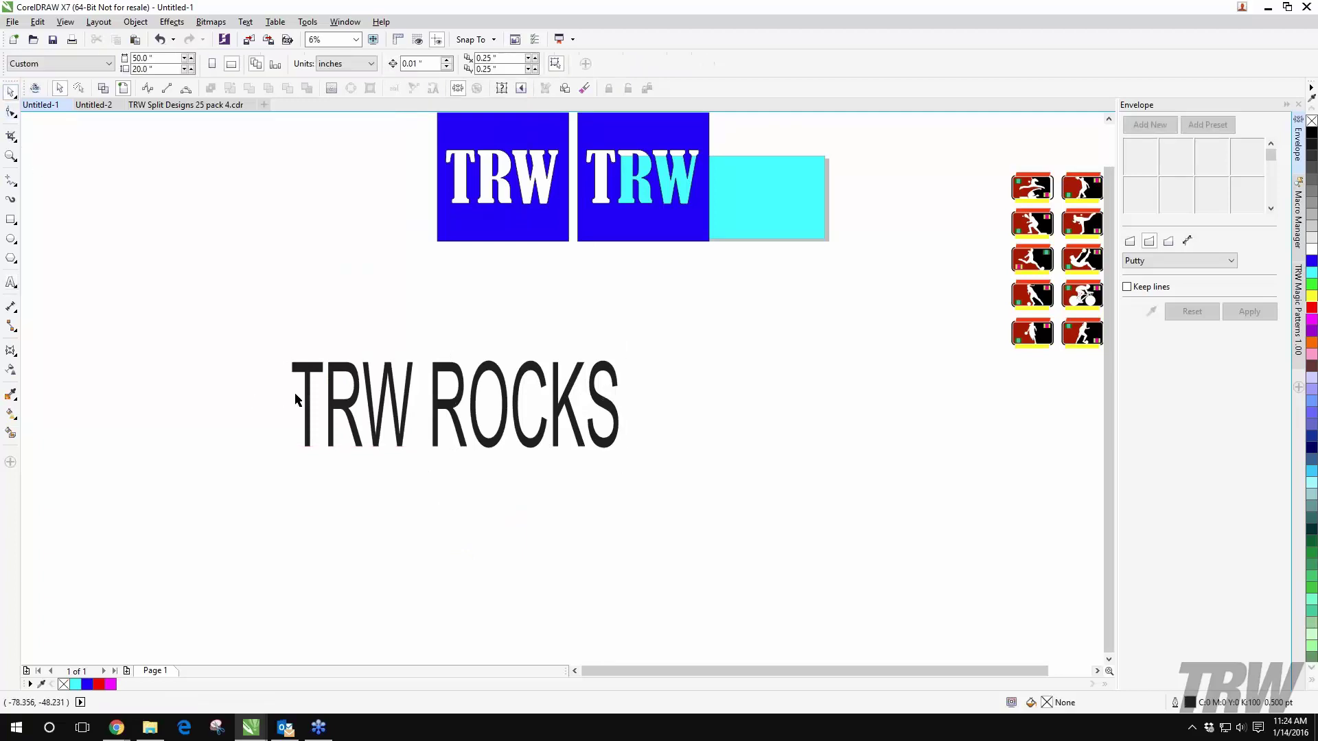
click(295, 398)
click(417, 63)
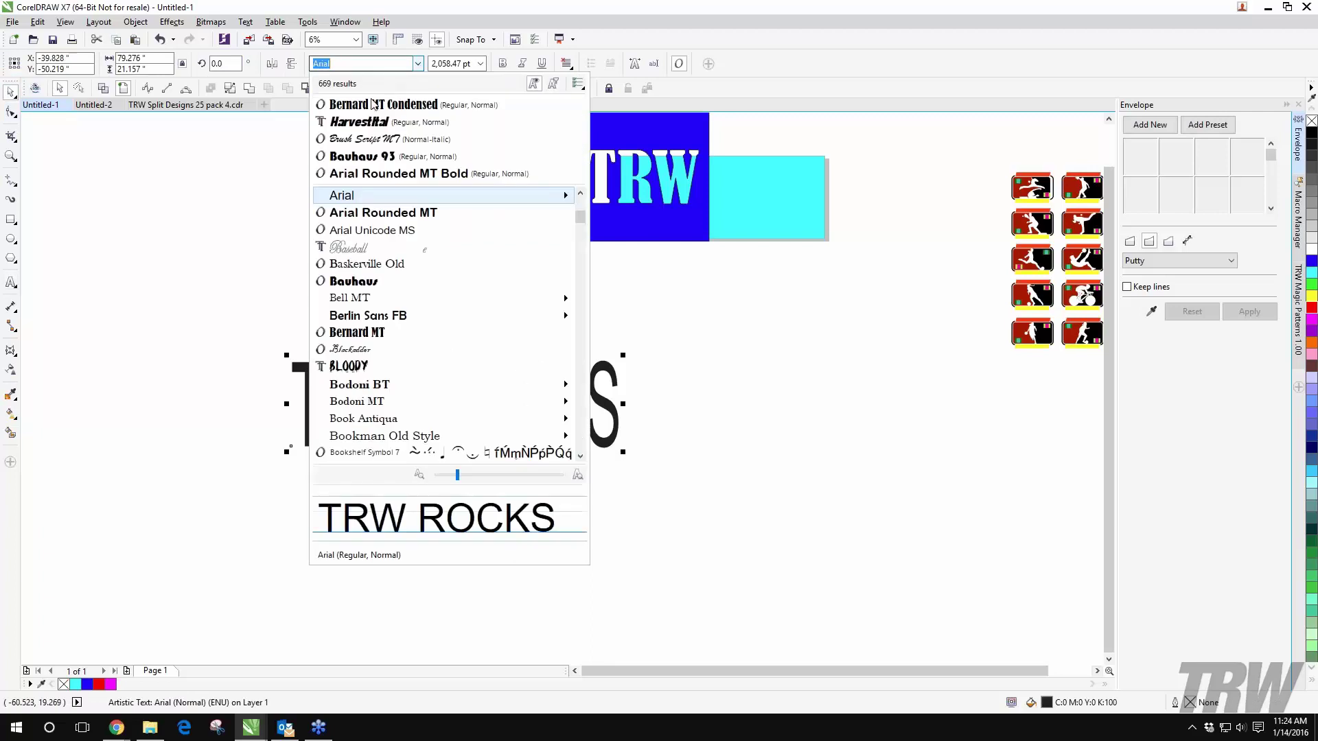
click(371, 104)
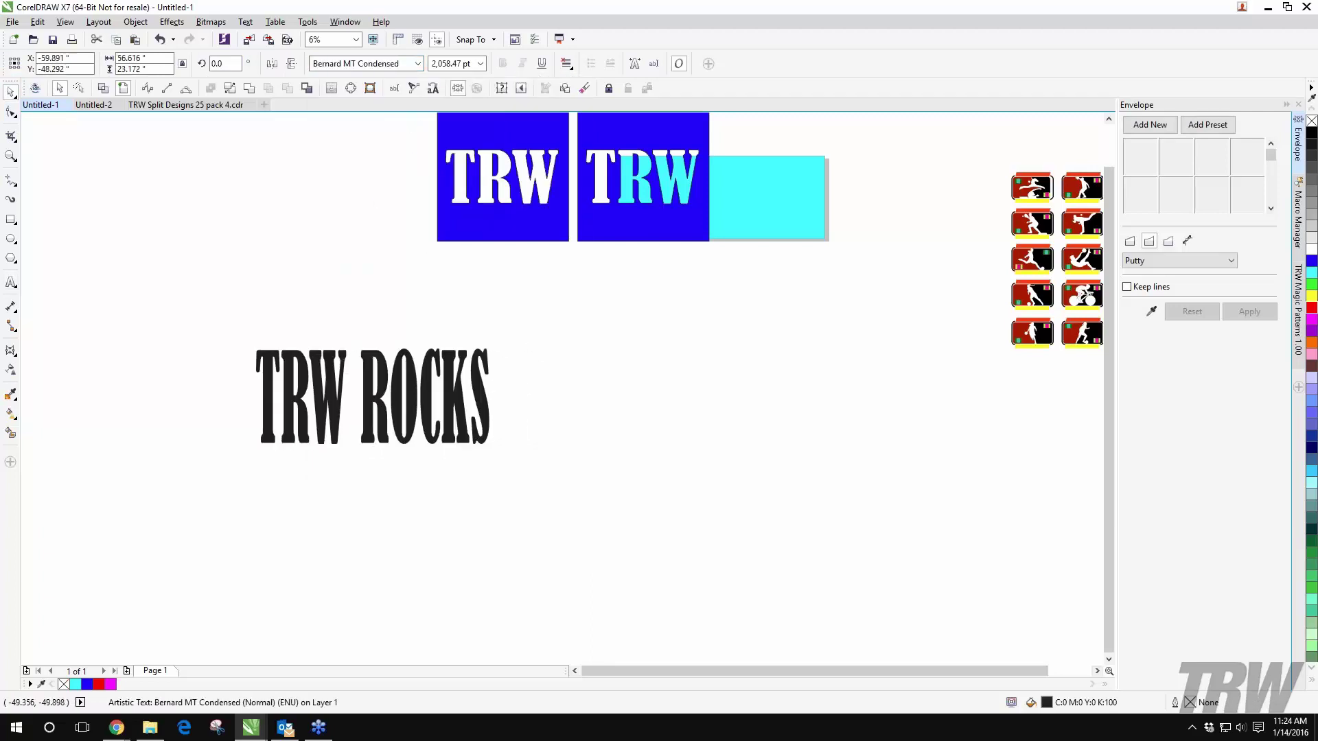
Step: Move the TRW ROCKS text into the empty area below and to the left of the blue TRW squares
drag(372, 397, 160, 415)
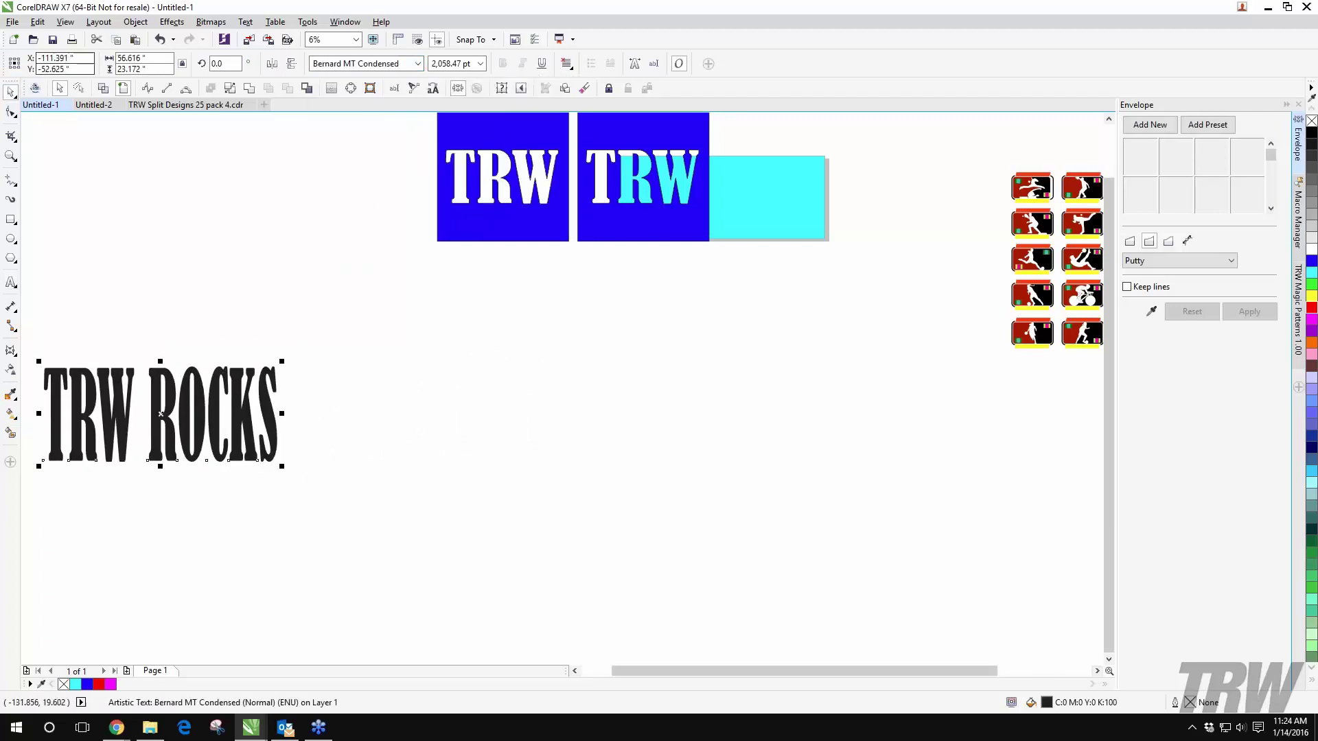
double_click(65, 398)
double_click(65, 398)
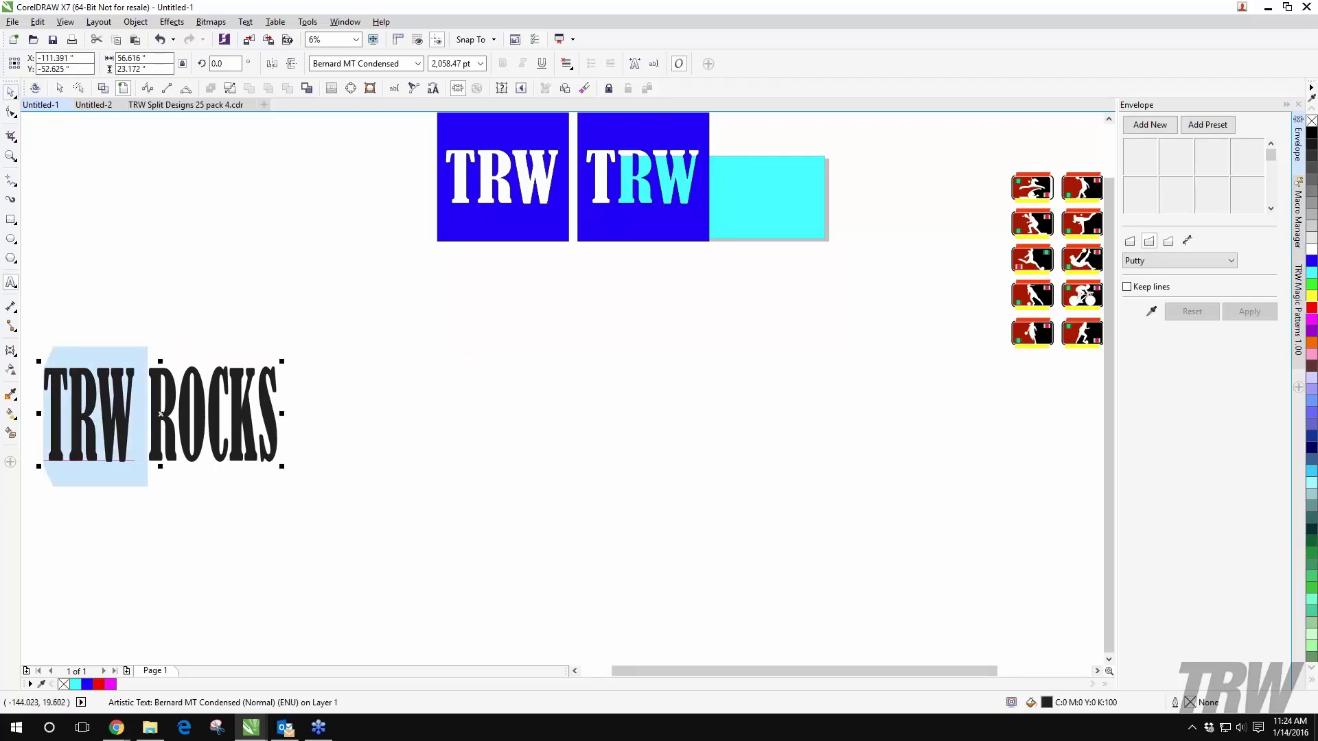
click(11, 91)
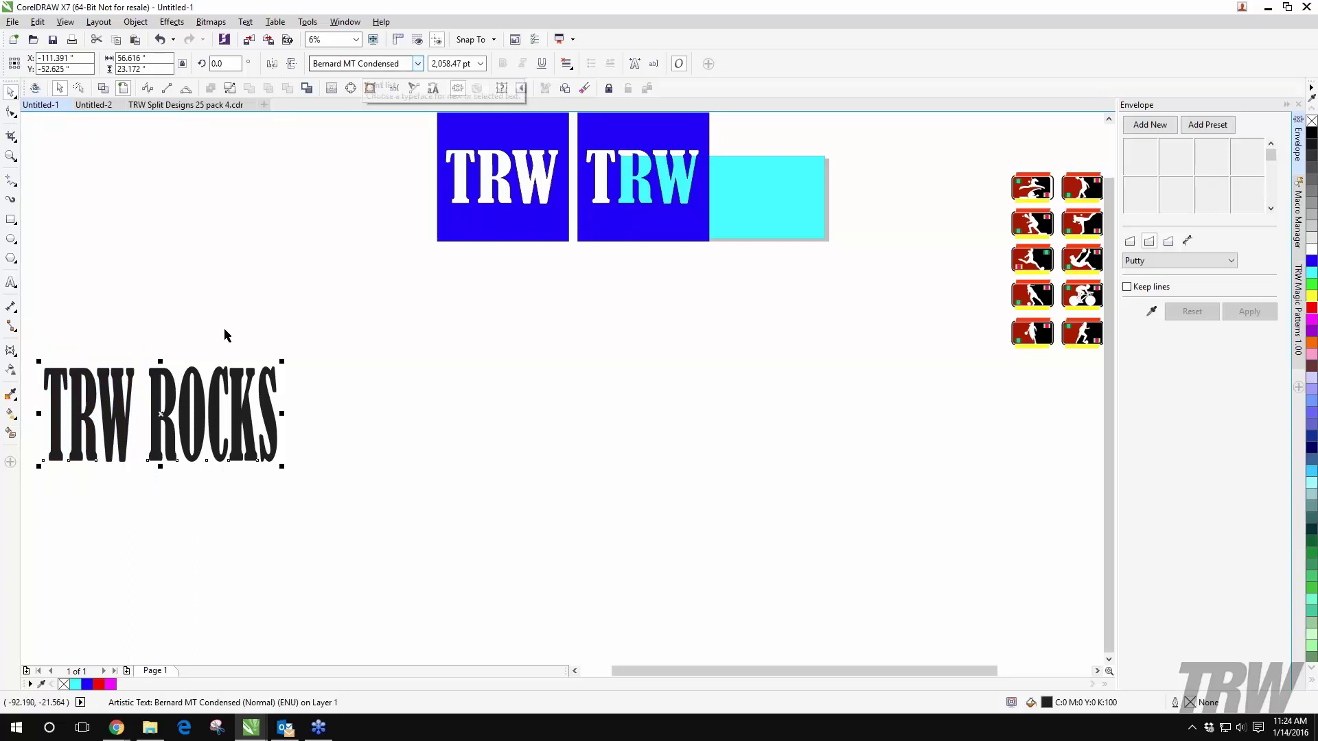
drag(219, 402, 343, 380)
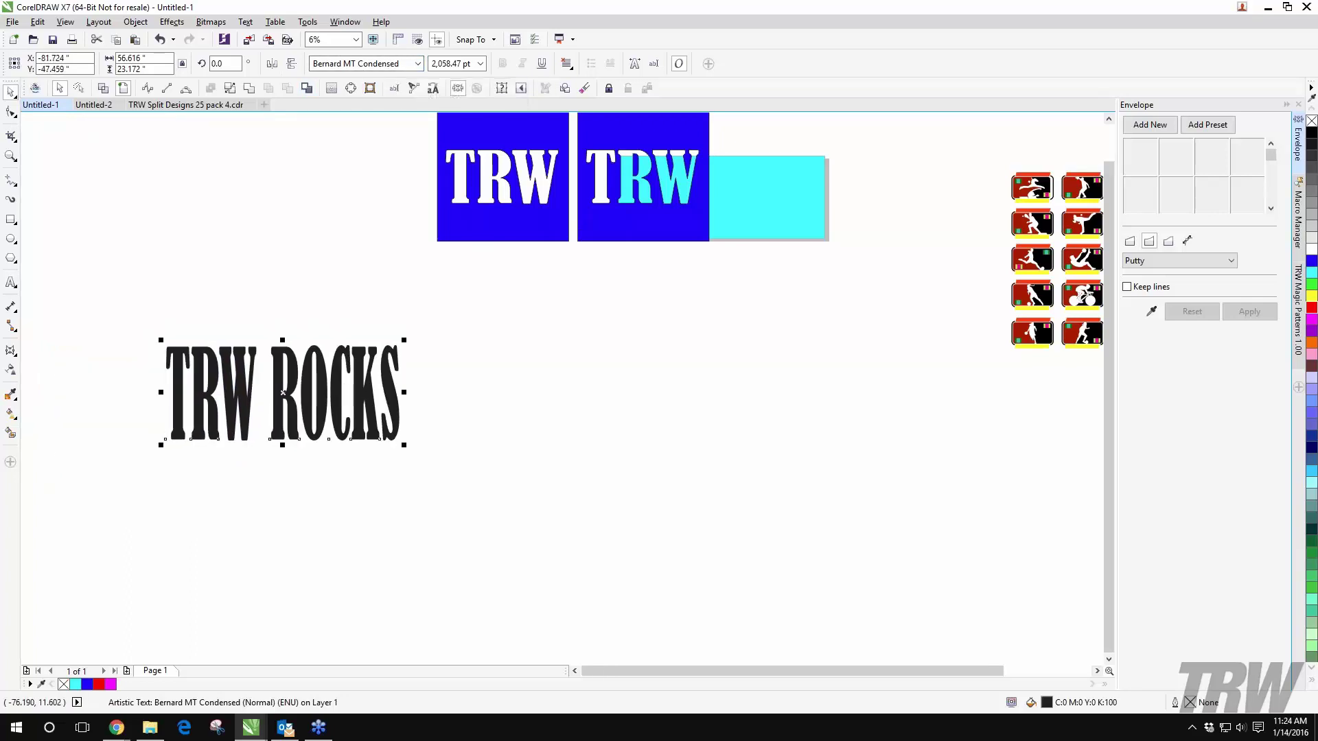
Step: Try to fit the TRW ROCKS text to a path without a path object, and cancel the operation
click(252, 23)
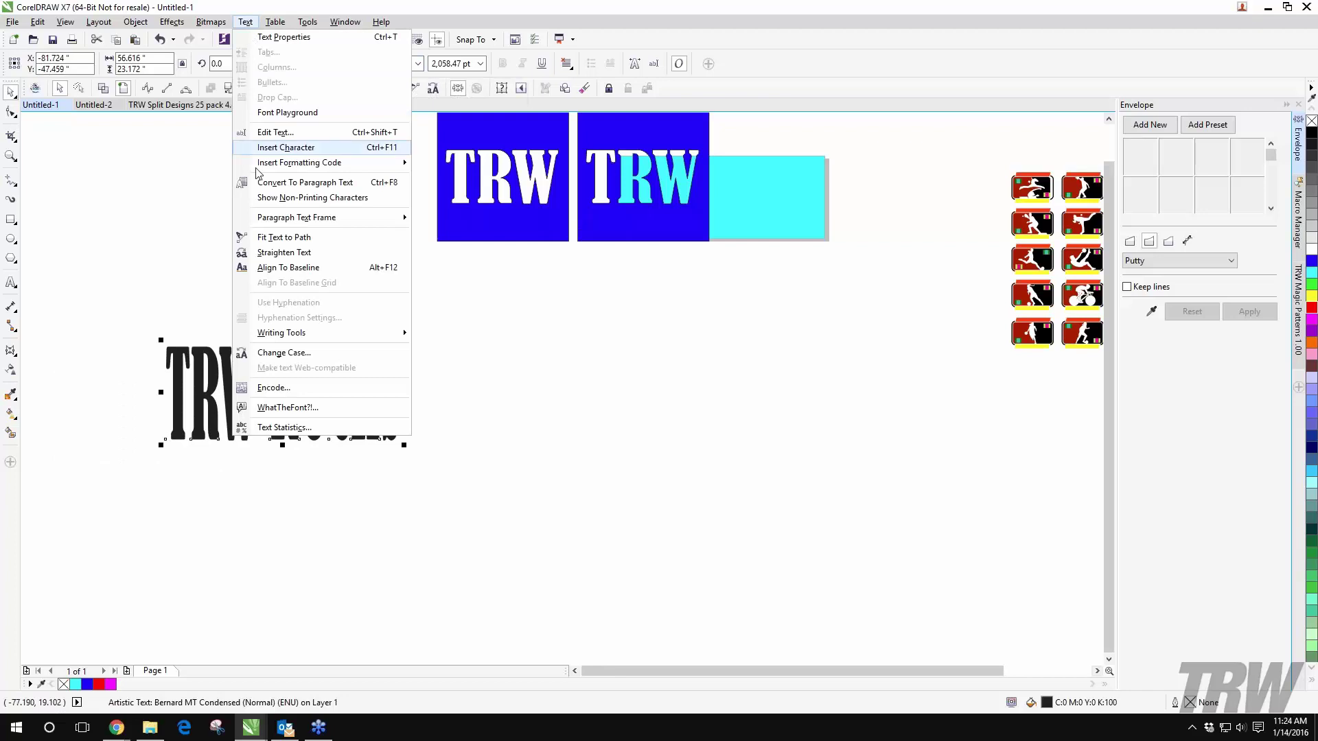
click(281, 238)
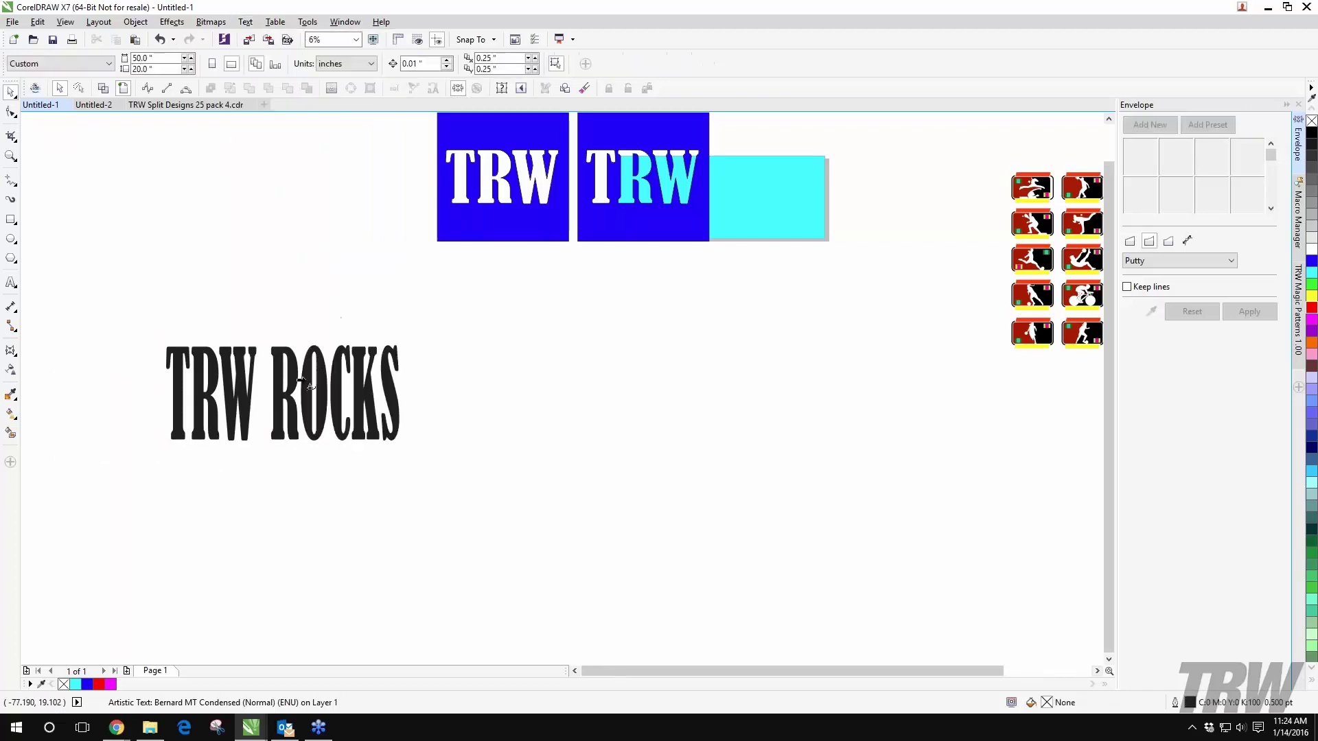
click(427, 200)
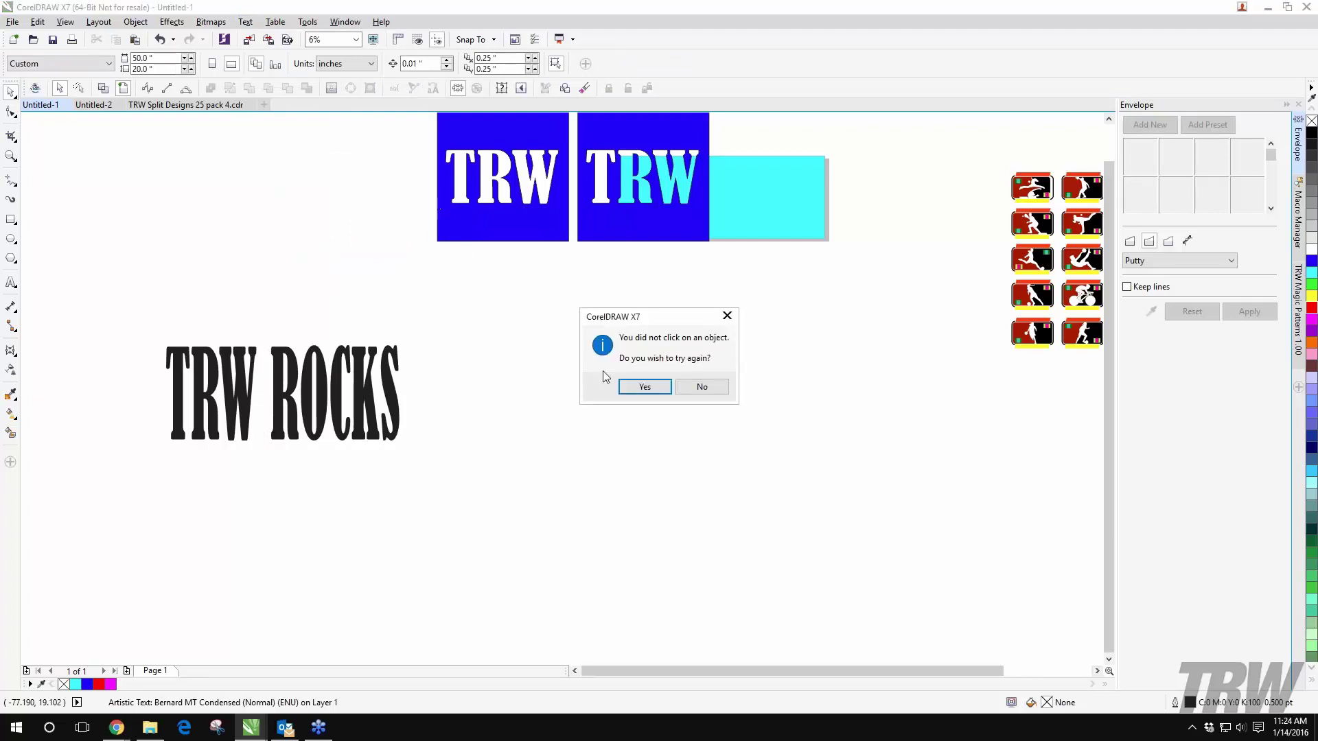
click(699, 387)
Step: Draw an ellipse about 95 × 41 inches beside the TRW ROCKS text, below the blue squares
click(11, 219)
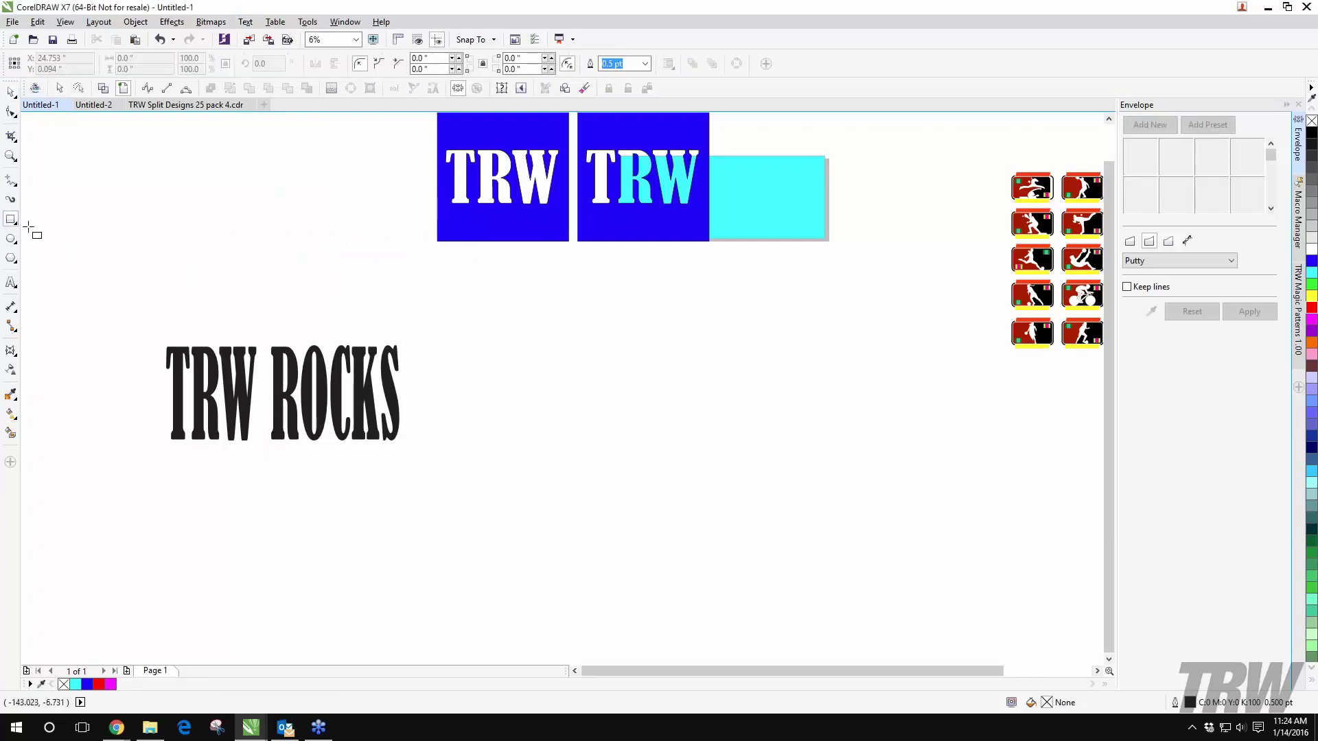
click(11, 238)
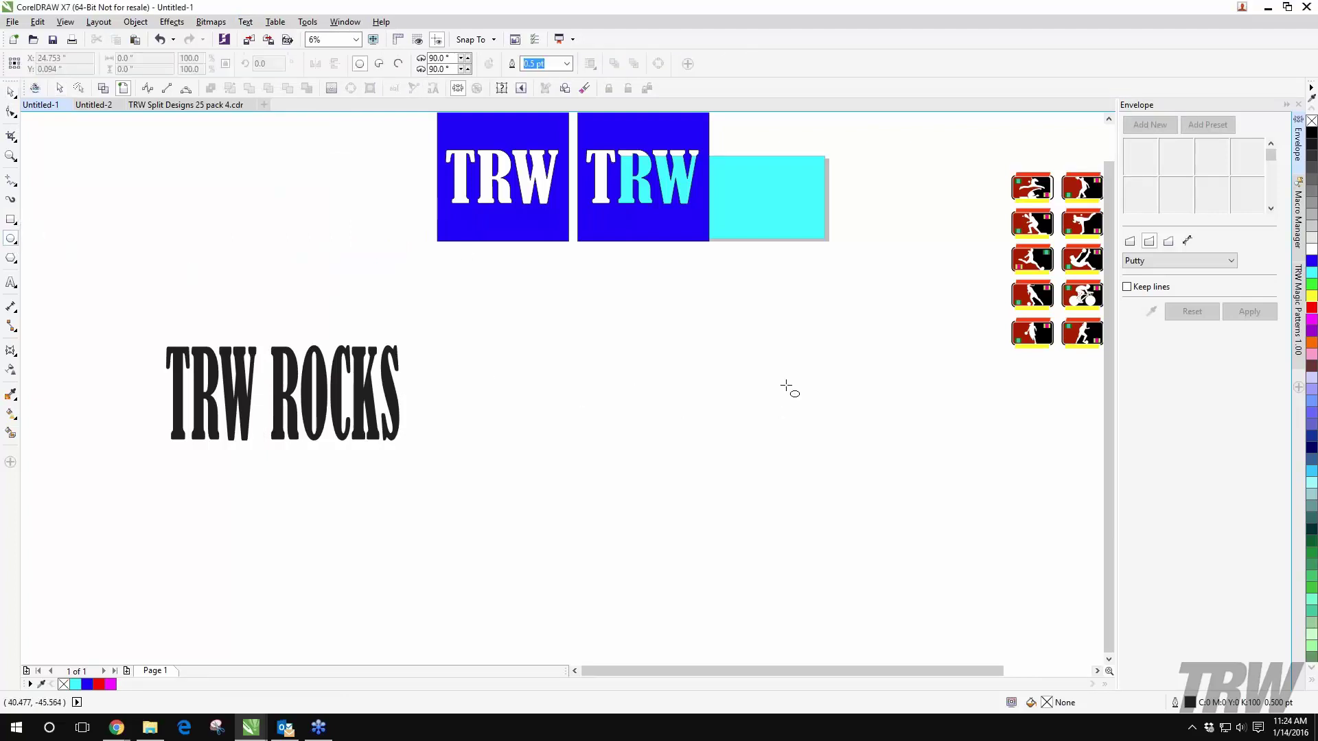
drag(787, 386, 395, 552)
key(space)
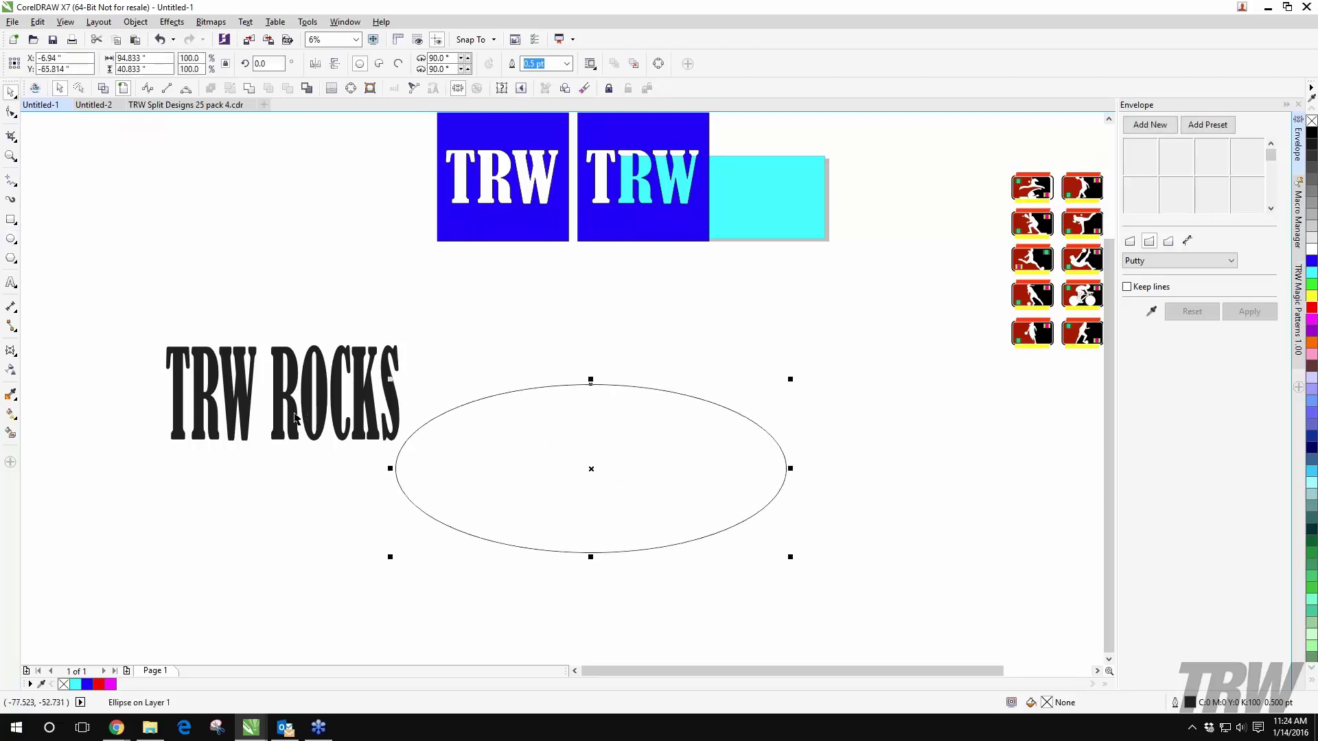
Step: Shift the TRW ROCKS text slightly up and fit it to the ellipse as a path, about 7.1 inches outside its upper edge
drag(292, 413, 278, 383)
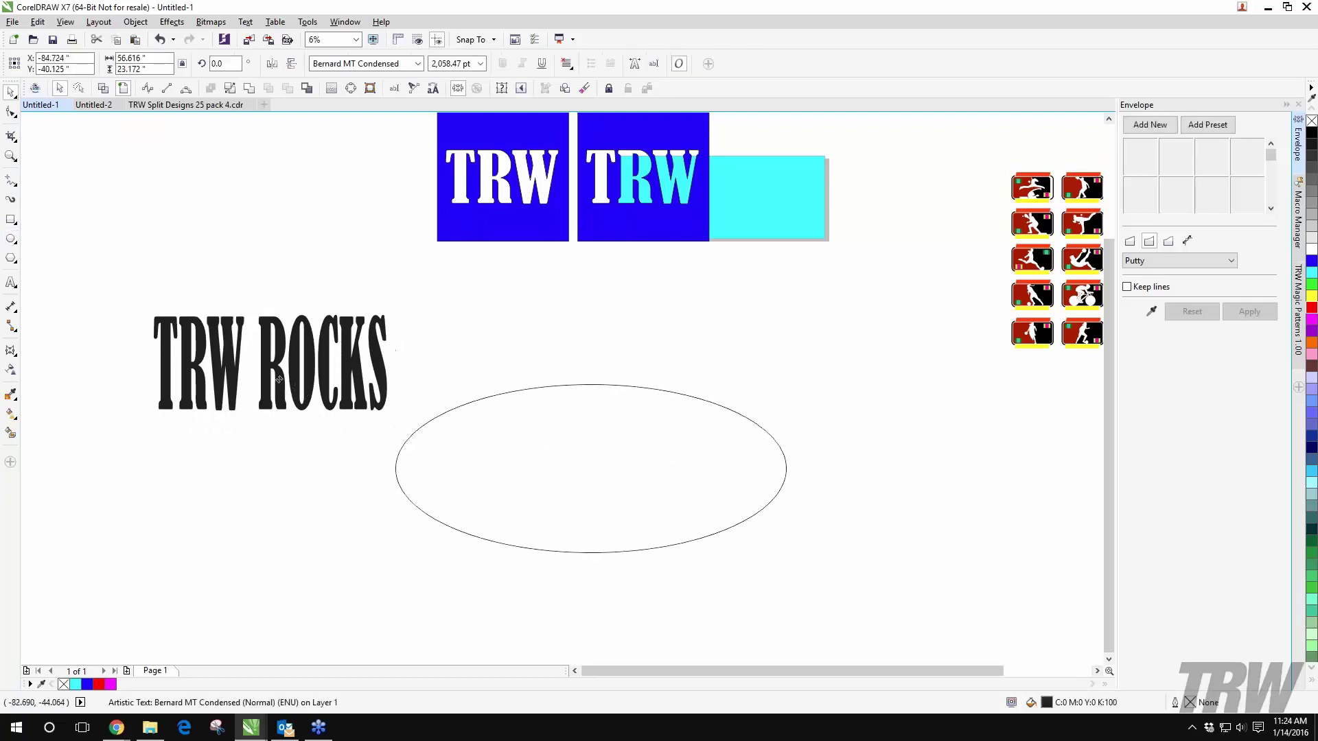
click(251, 20)
click(281, 241)
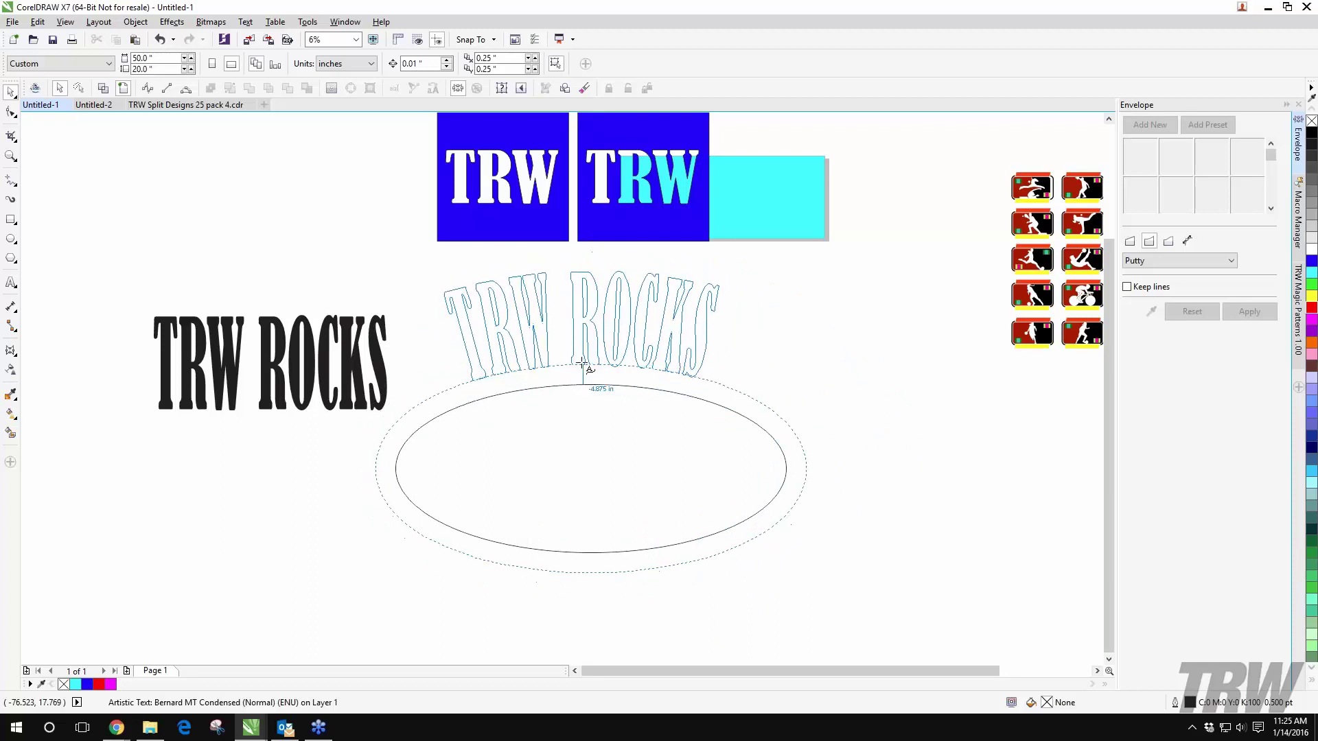
click(590, 360)
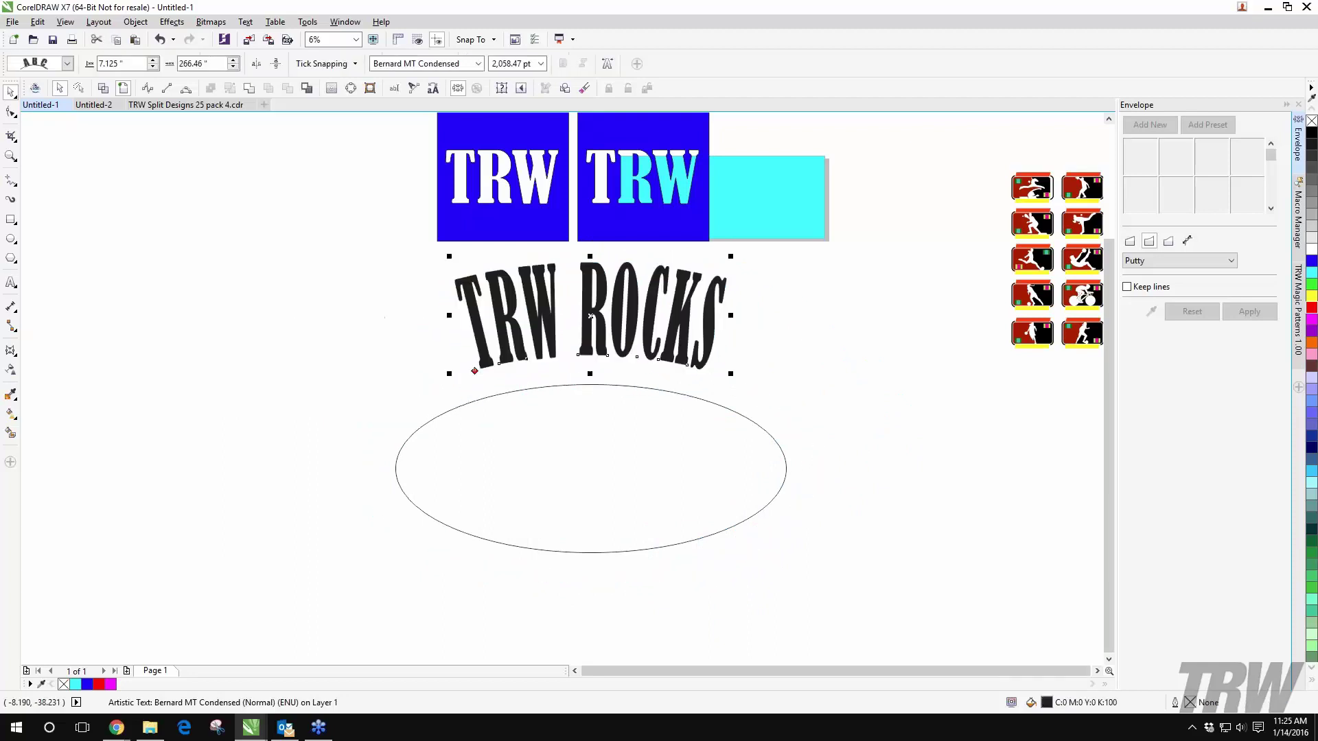
click(364, 335)
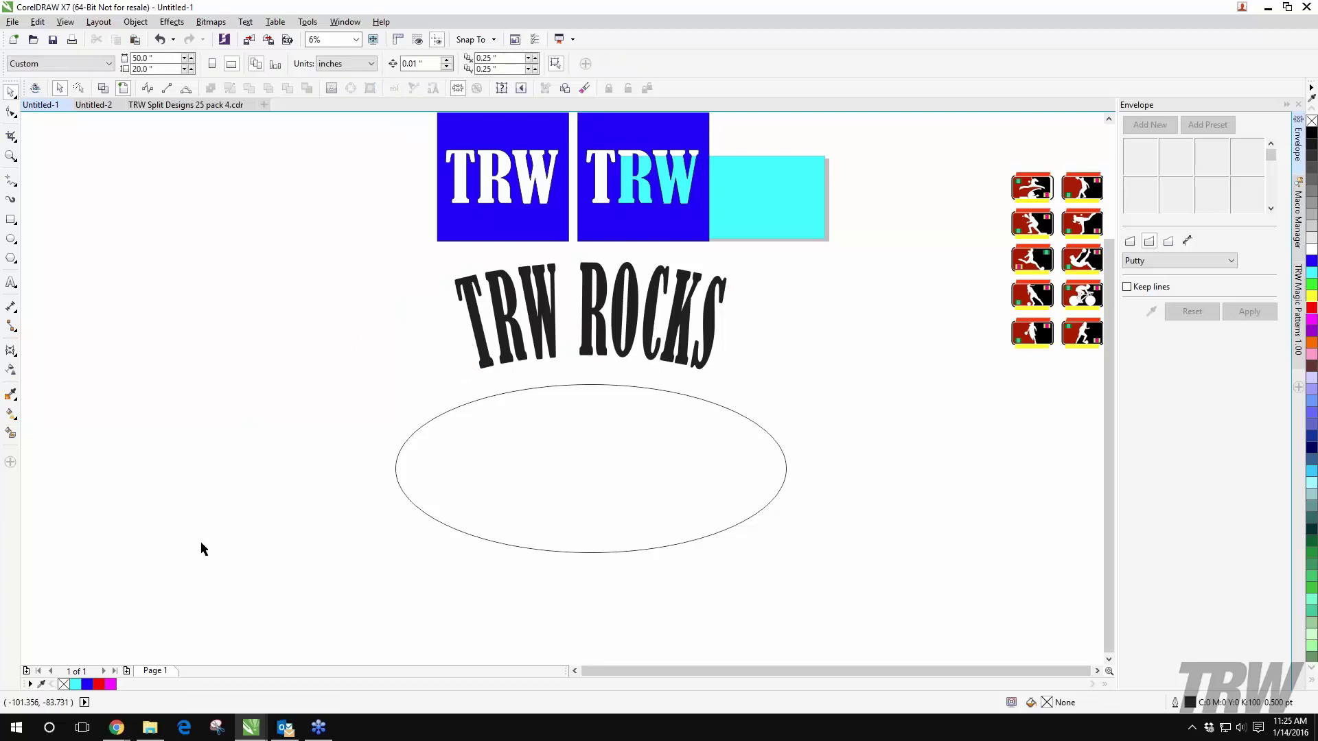
Step: Select the curved TRW ROCKS text together with its ellipse and move both toward the empty area on the left
drag(237, 594, 815, 242)
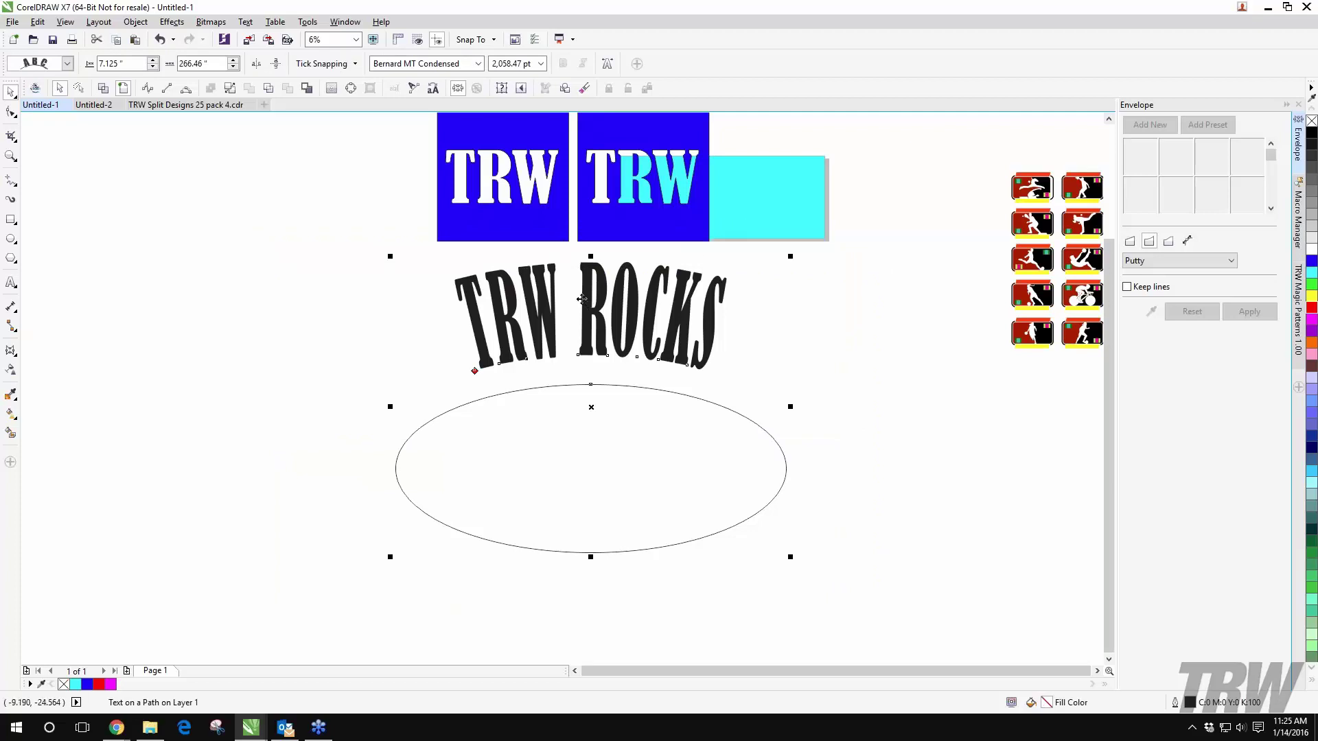
key(Escape)
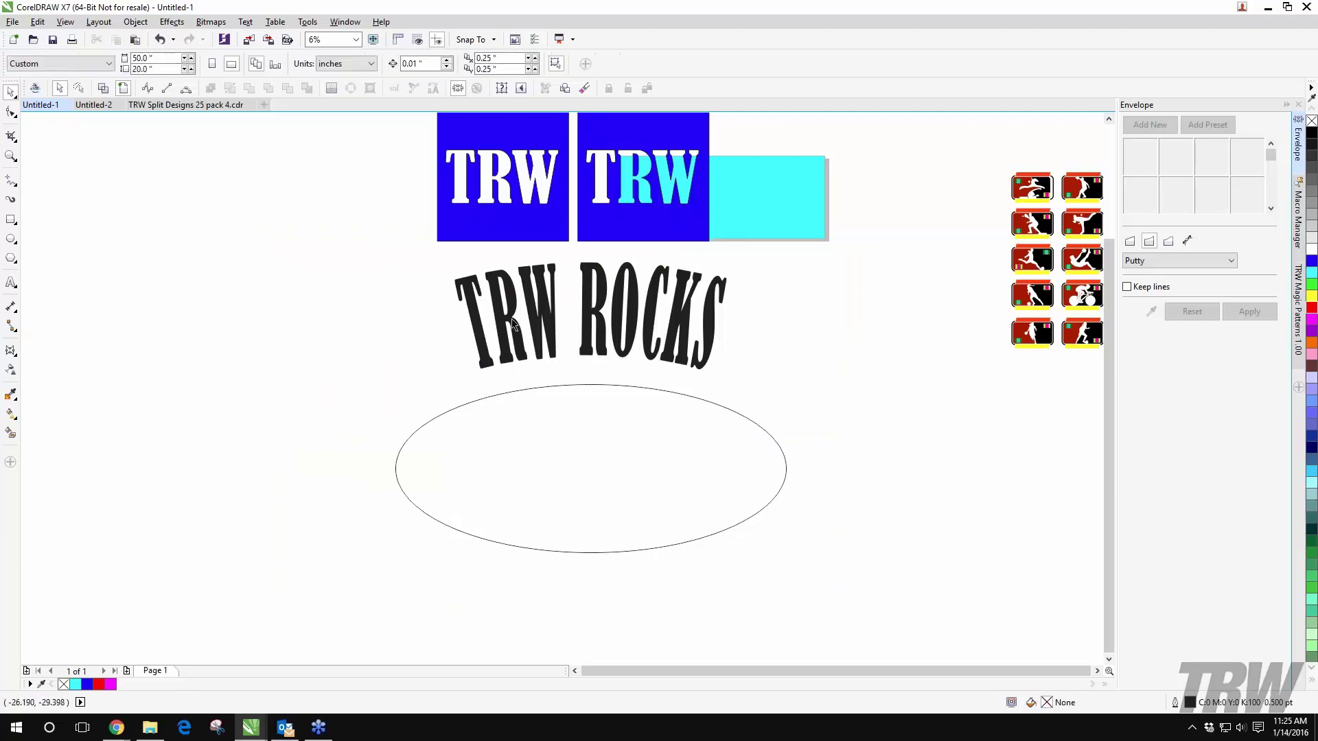
click(519, 321)
drag(479, 332, 314, 305)
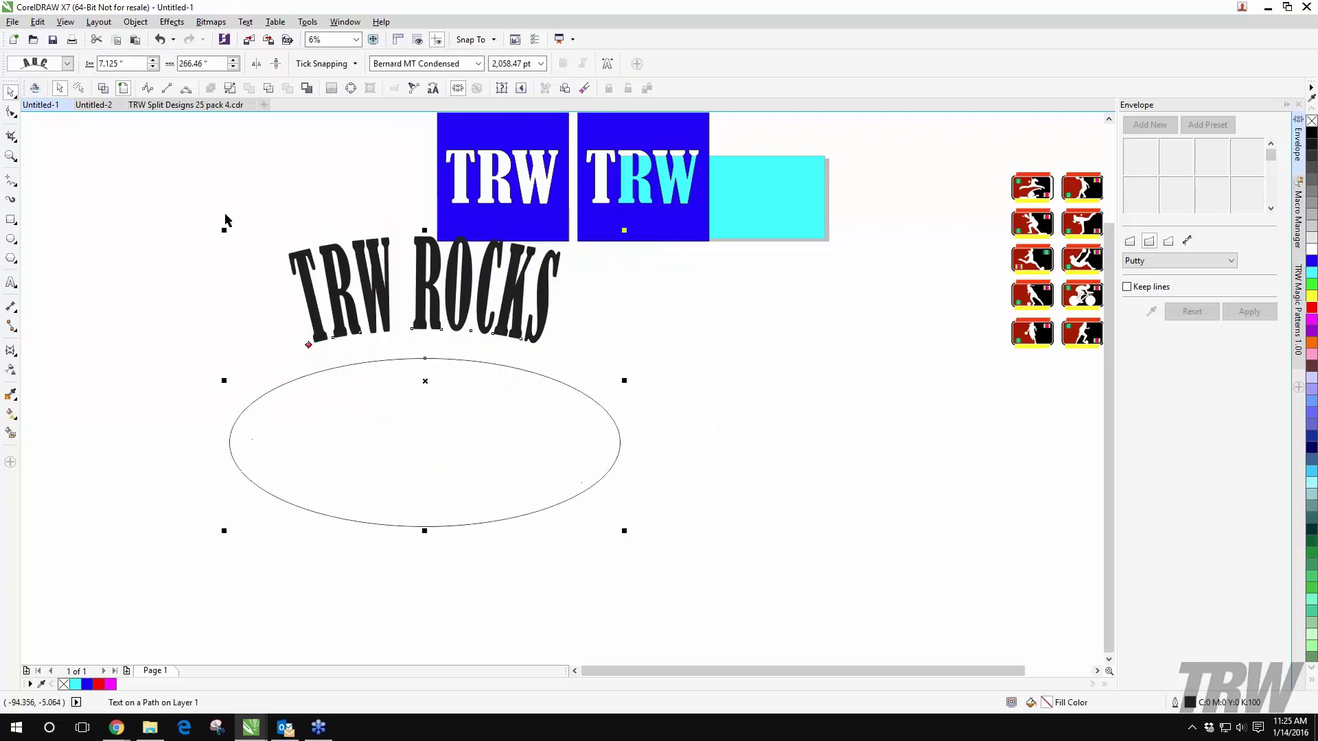
Step: Place the text cursor in the curved TRW ROCKS text, leave text editing, and undo the move and the path fit
key(F8)
click(332, 302)
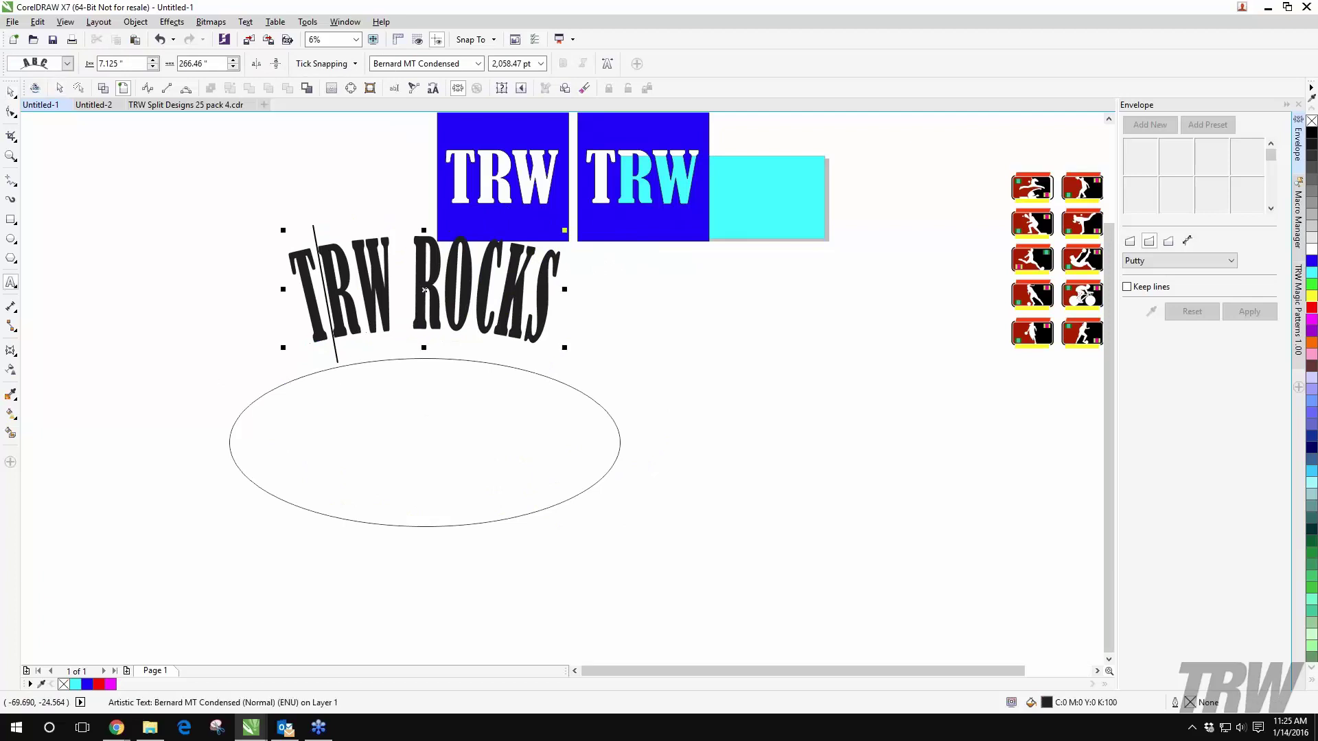
double_click(294, 275)
click(11, 91)
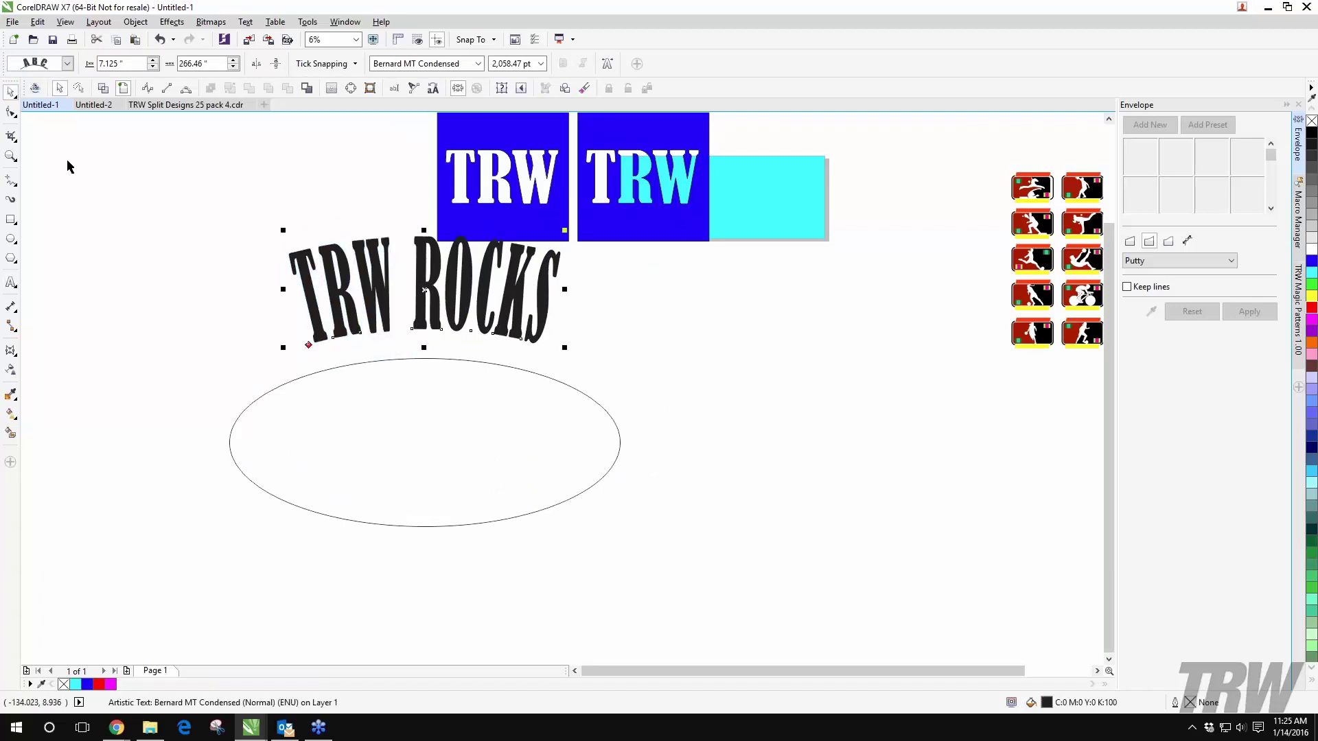
key(ctrl+z)
key(ctrl+z)
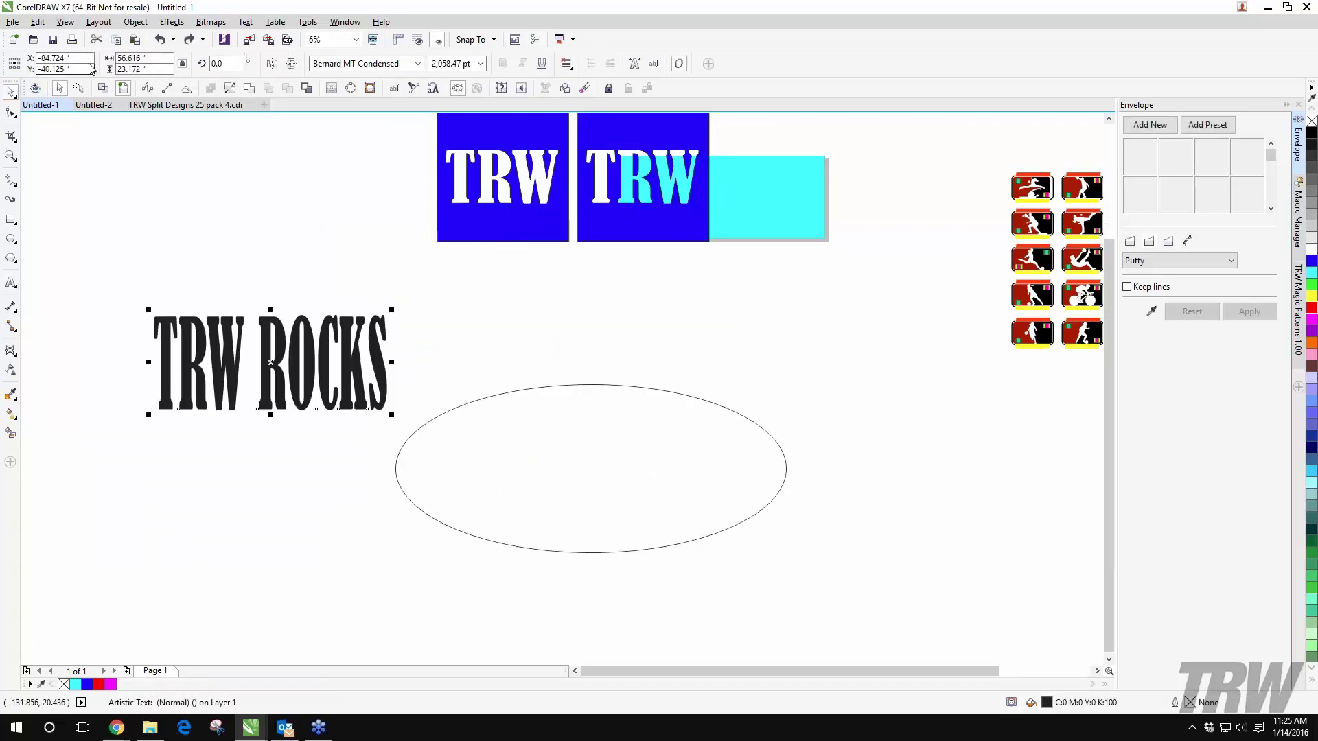
Step: Fit the TRW ROCKS text to the ellipse as a path, centred over its upper edge with an offset of about 8.75 inches
click(248, 22)
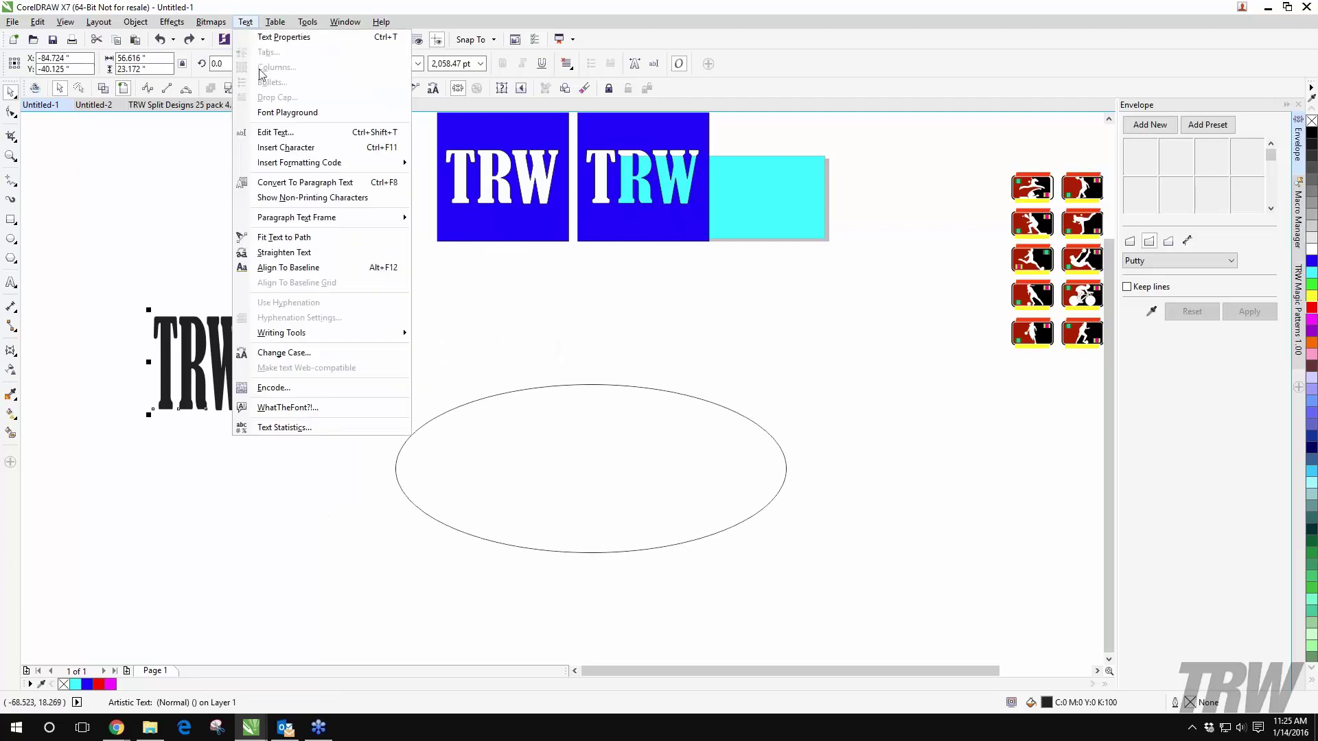
click(307, 238)
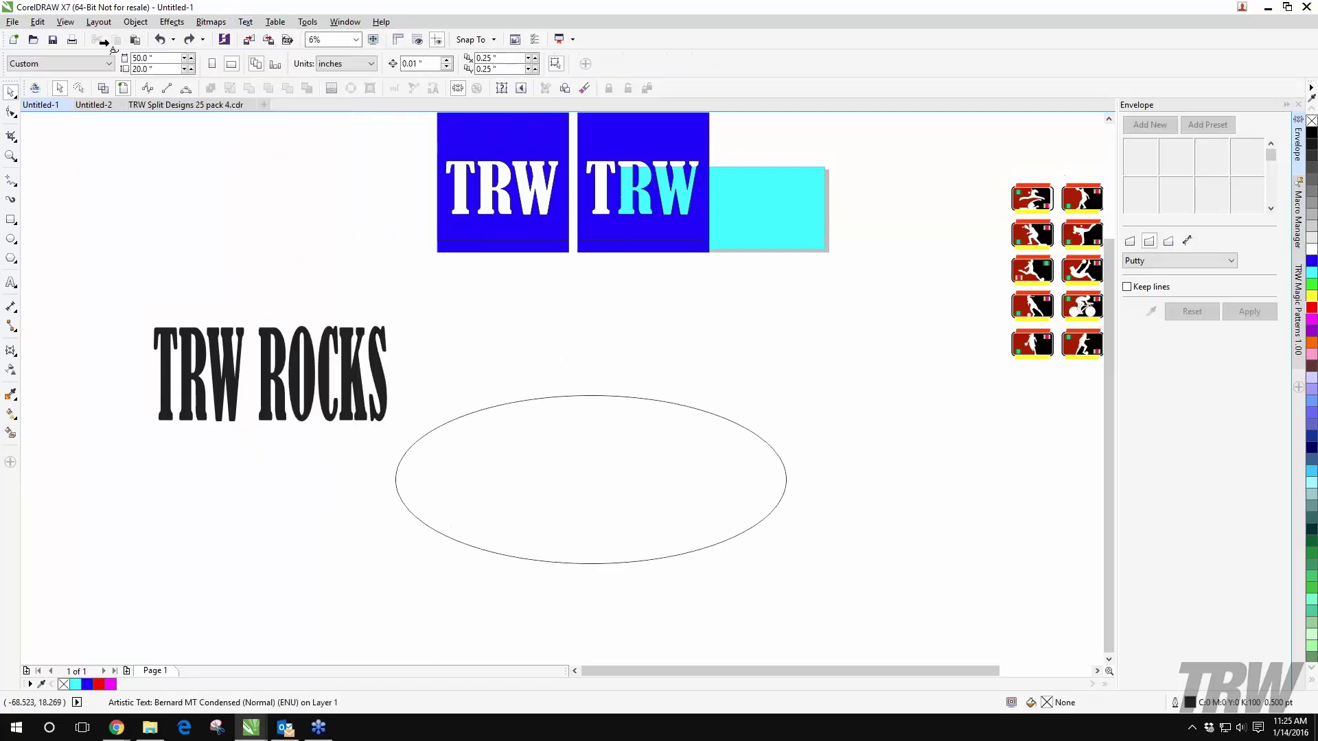
scroll(309, 256, up, 2)
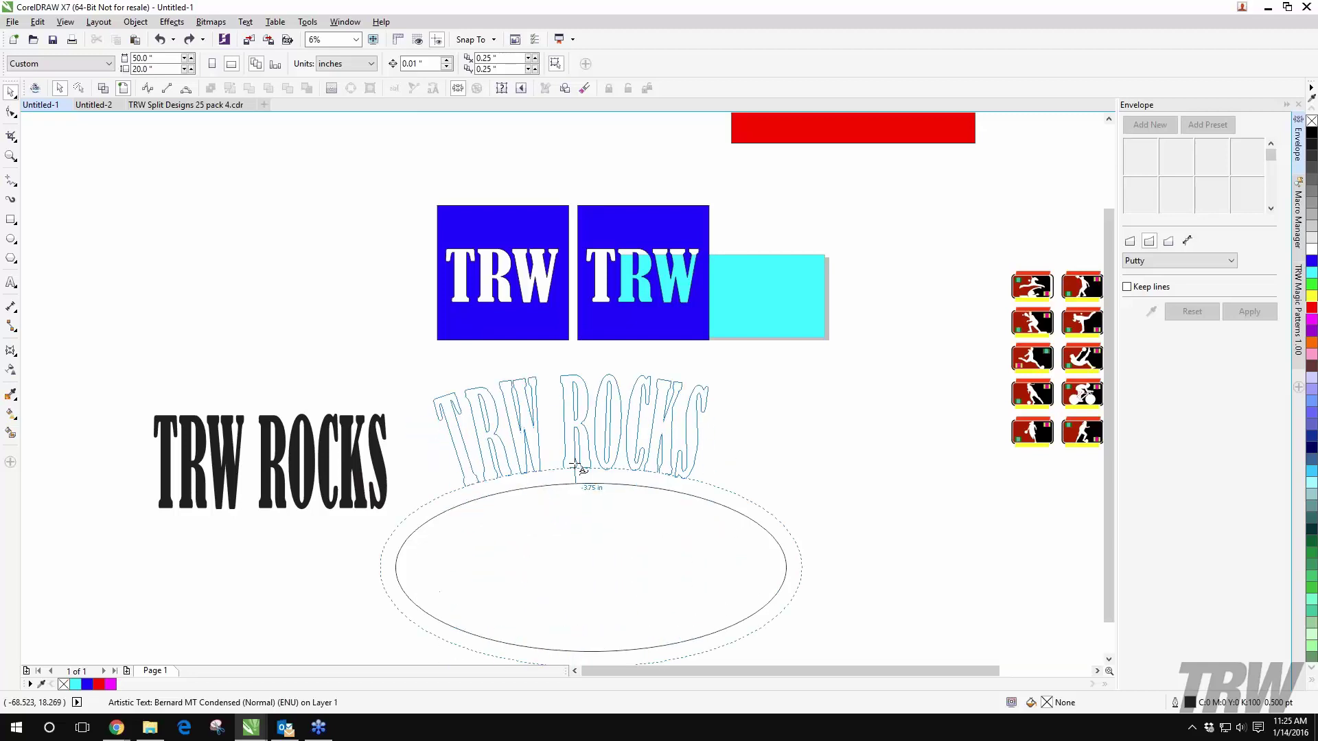
click(590, 447)
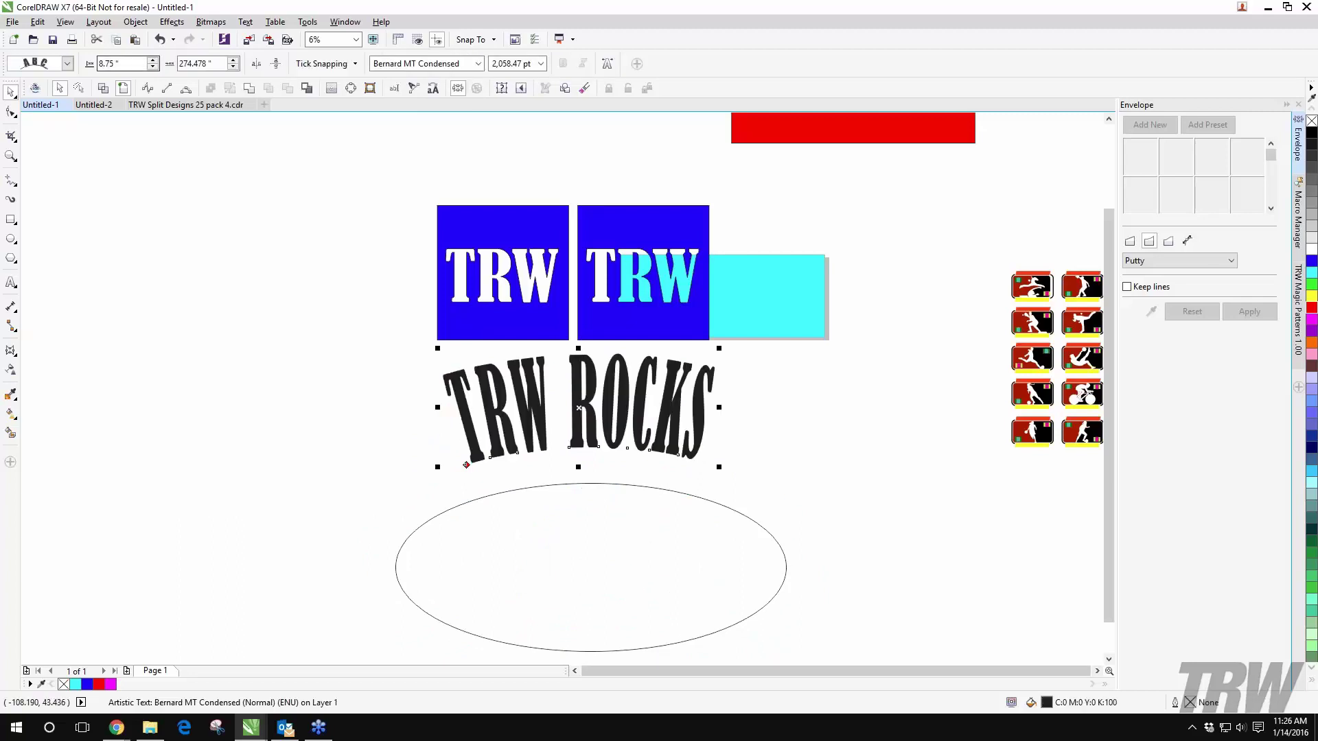
Step: Preview the path text orientations, keep the first one, and examine the tick snapping options
click(66, 63)
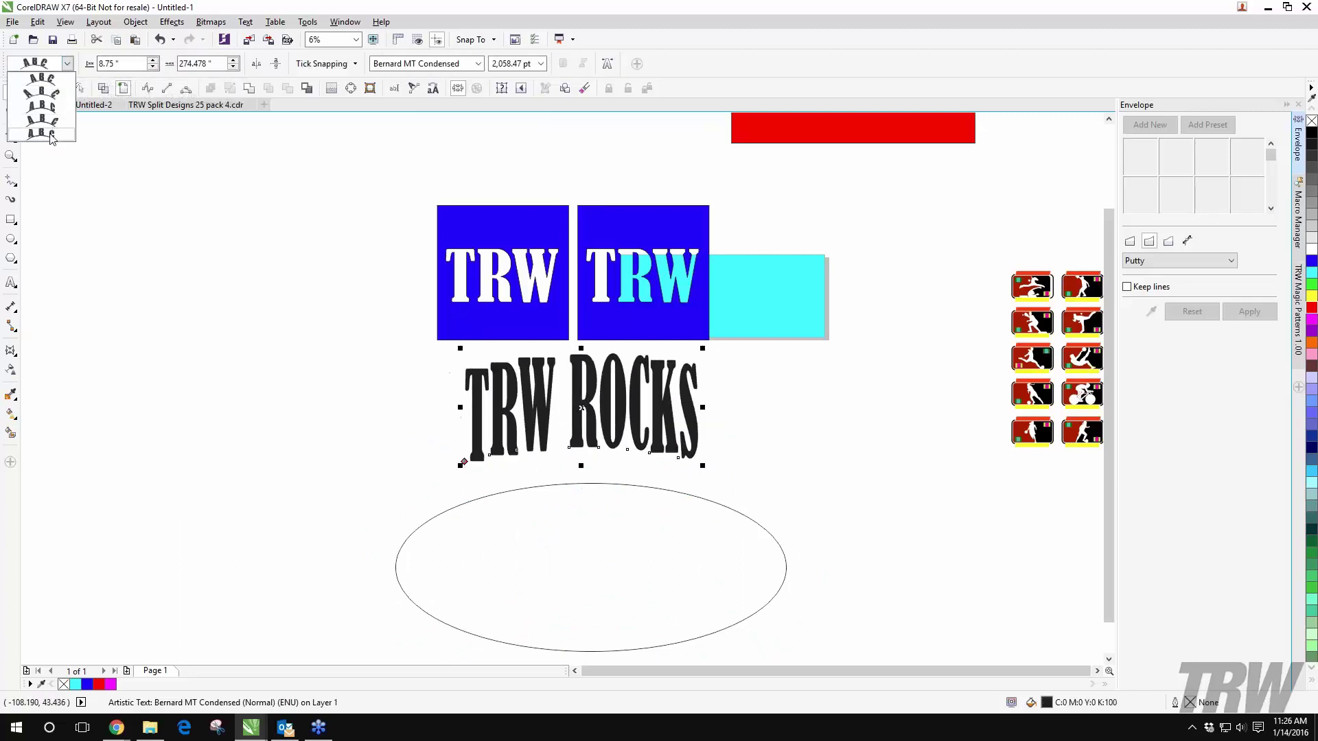
click(43, 80)
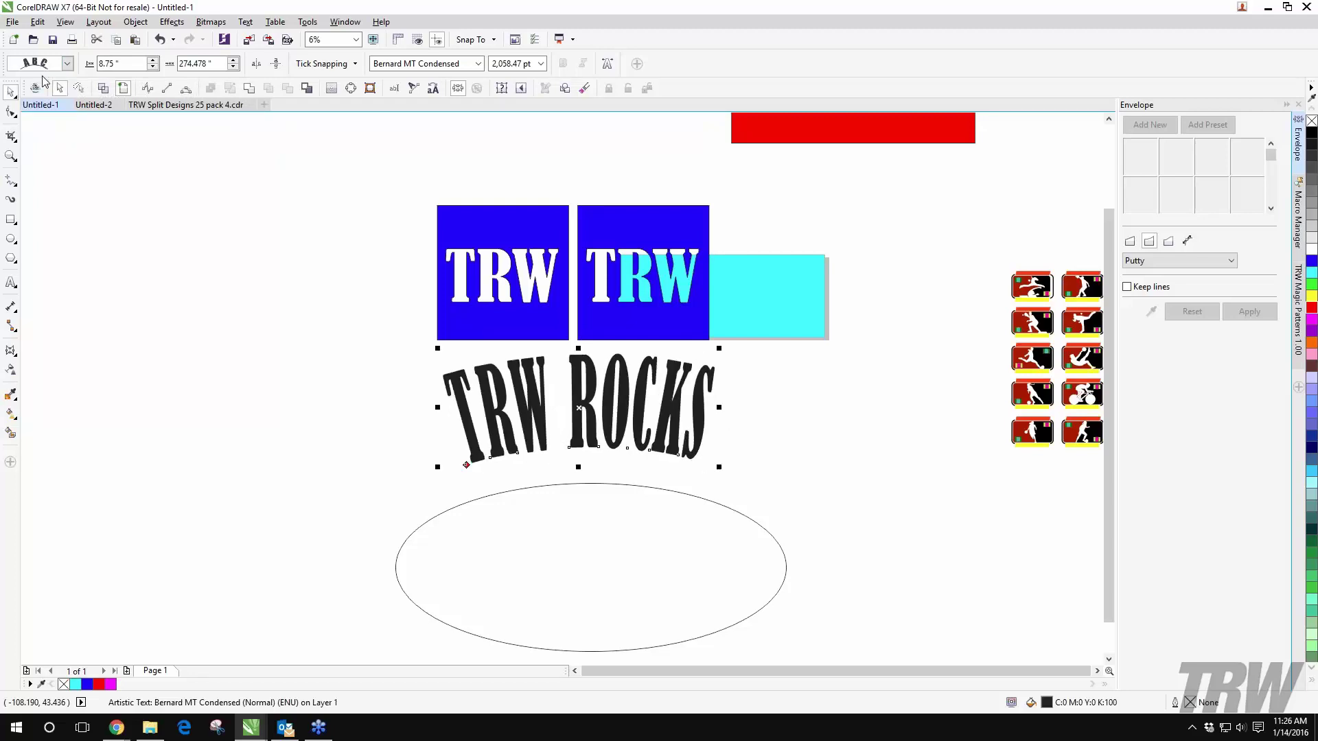
click(351, 64)
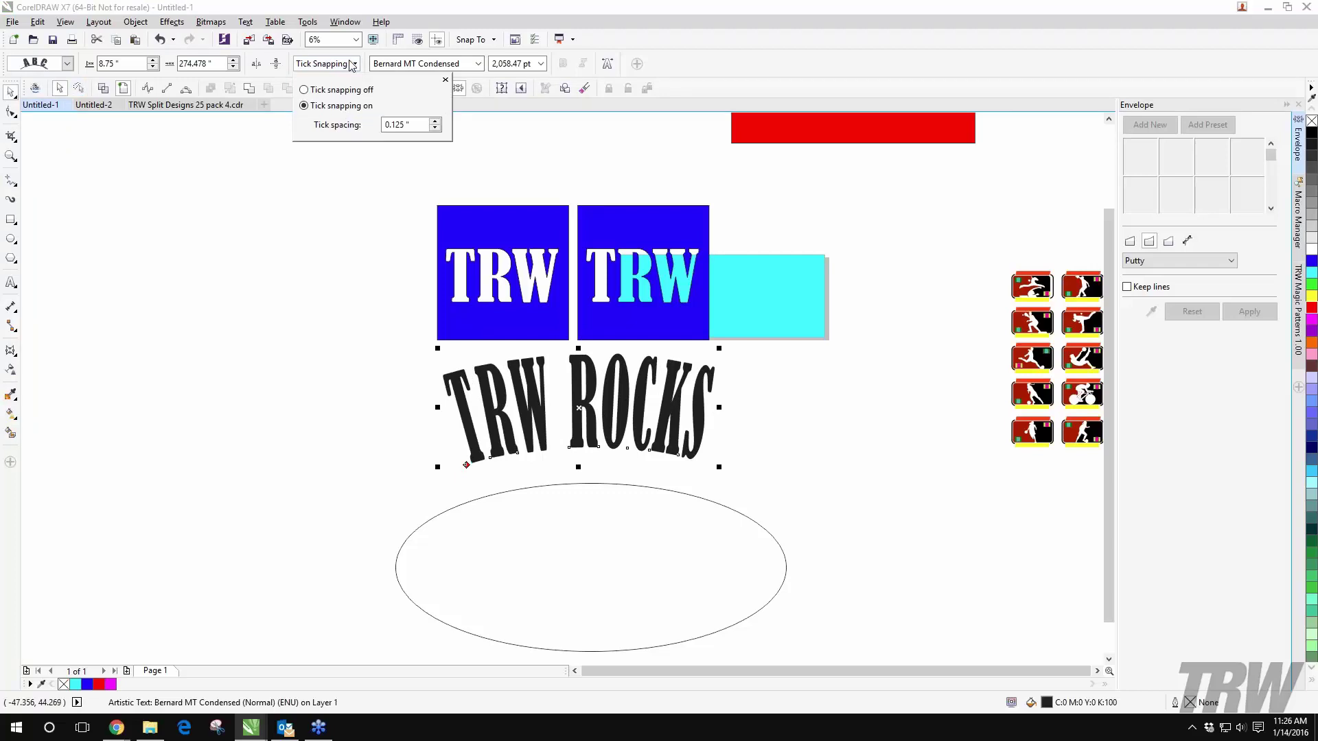
Step: Try mirroring the path text vertically and horizontally, and return it to its normal reading direction
click(277, 63)
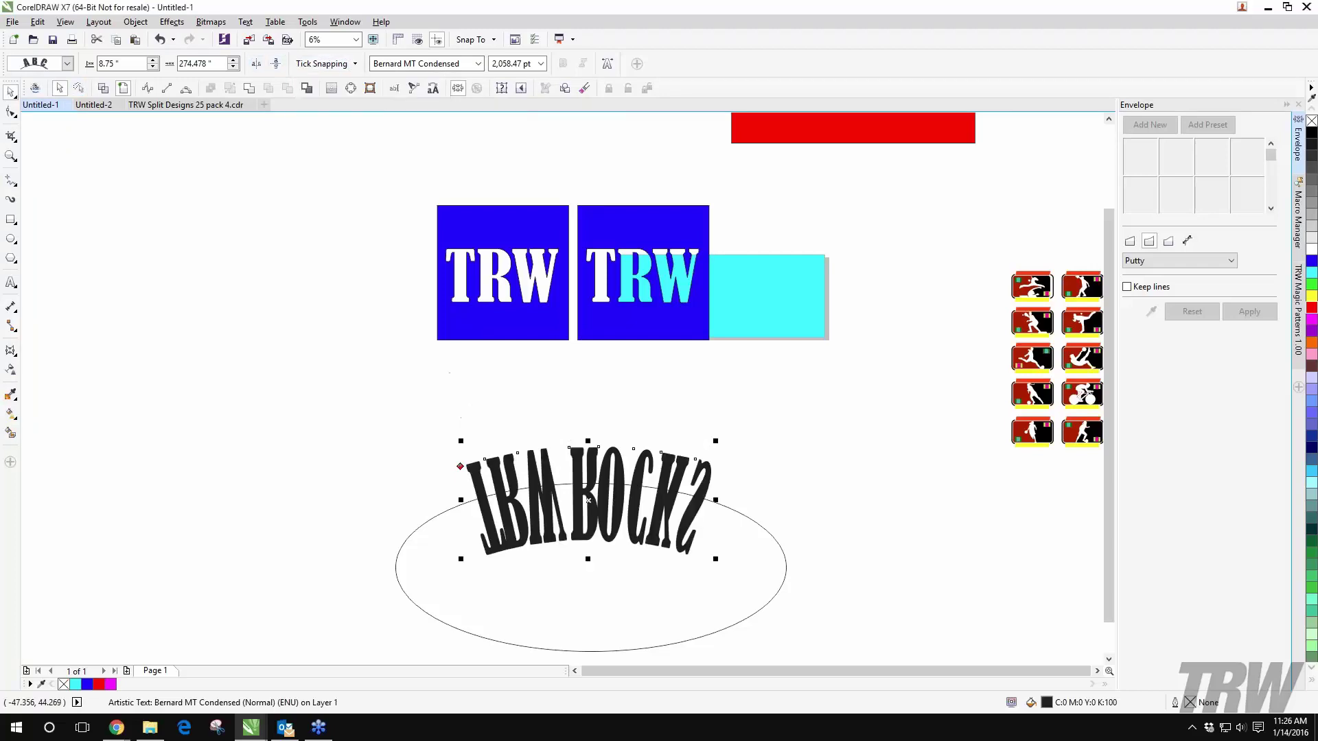
click(256, 63)
click(256, 63)
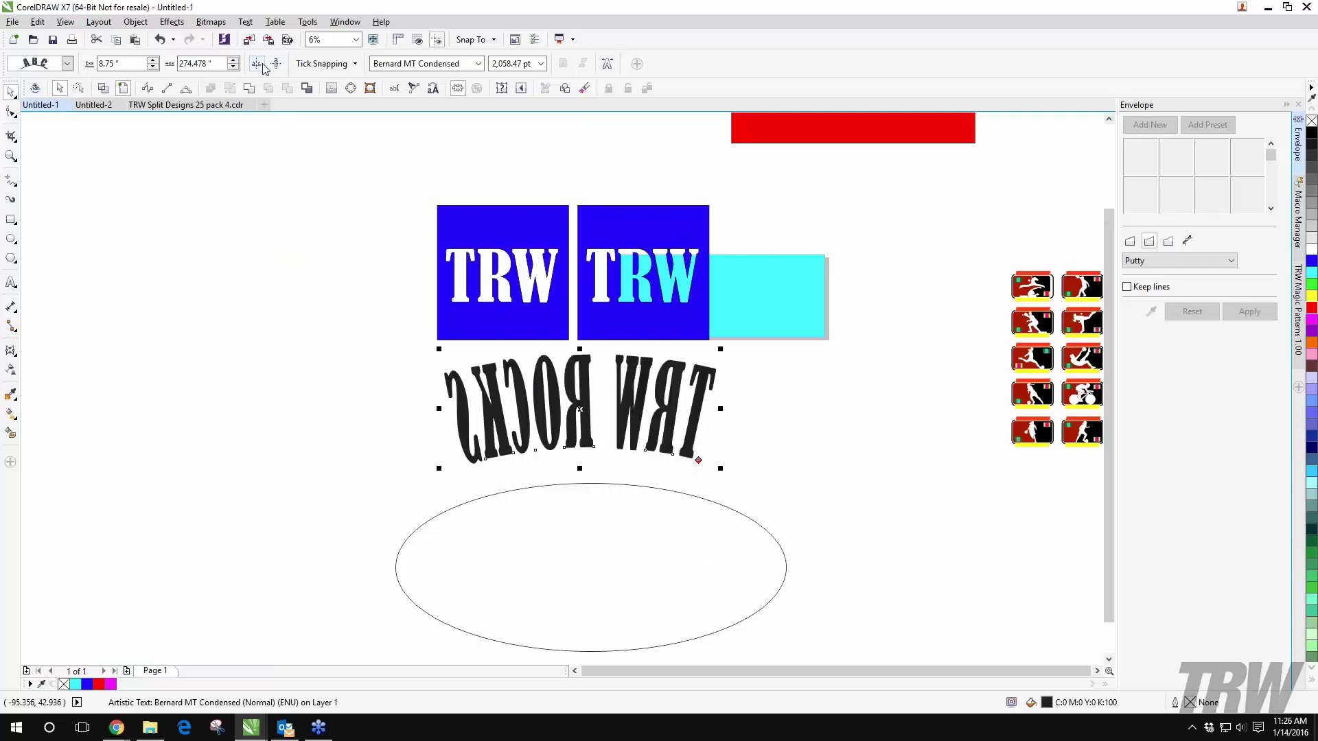
click(276, 63)
Step: Shift the curved text and its ellipse left of the blue squares, and try deleting both before restoring them
drag(567, 524, 261, 440)
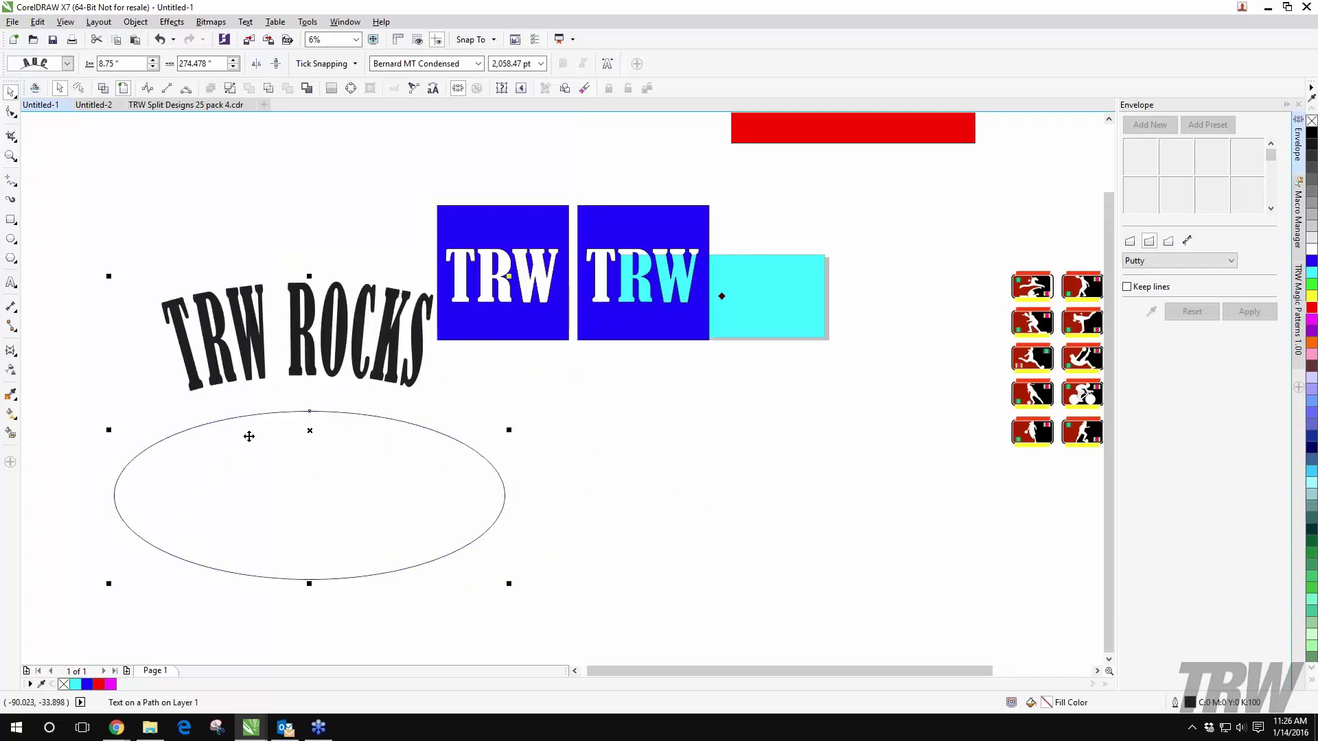
key(Delete)
click(268, 23)
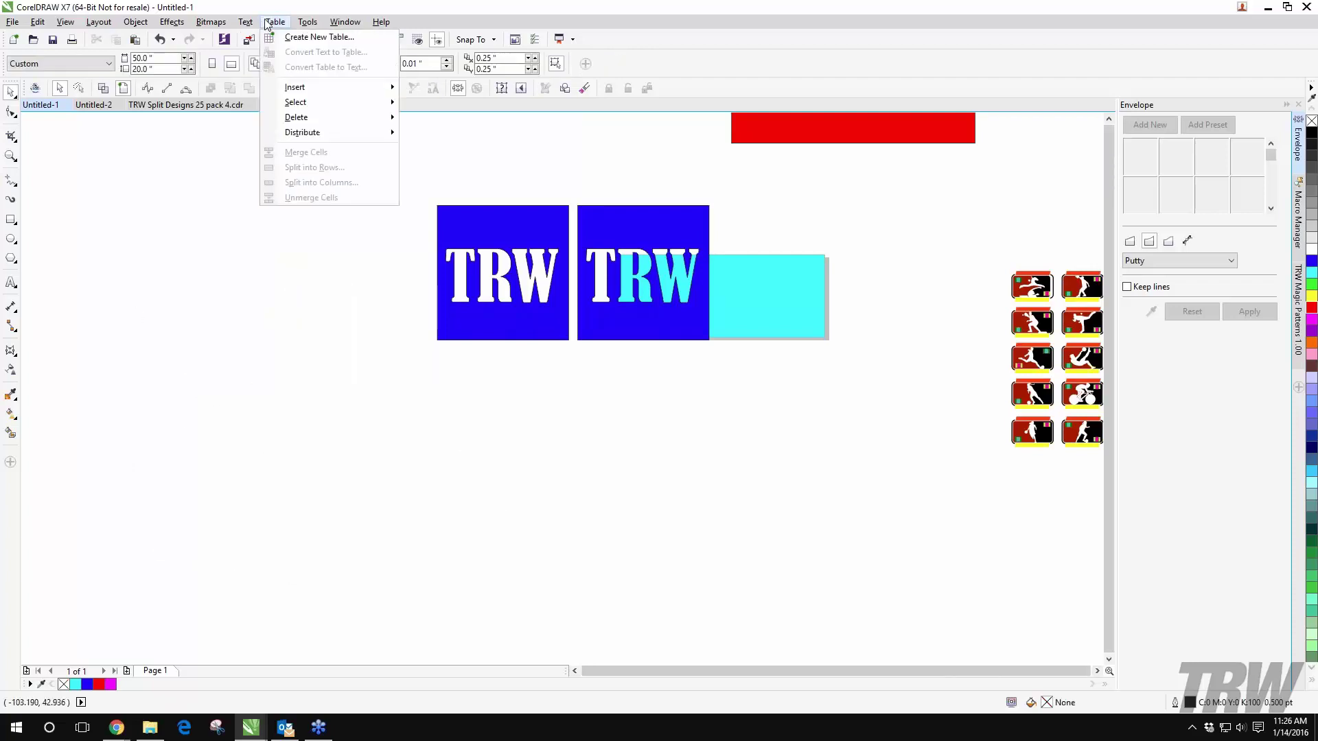
mouse_move(311, 21)
click(363, 400)
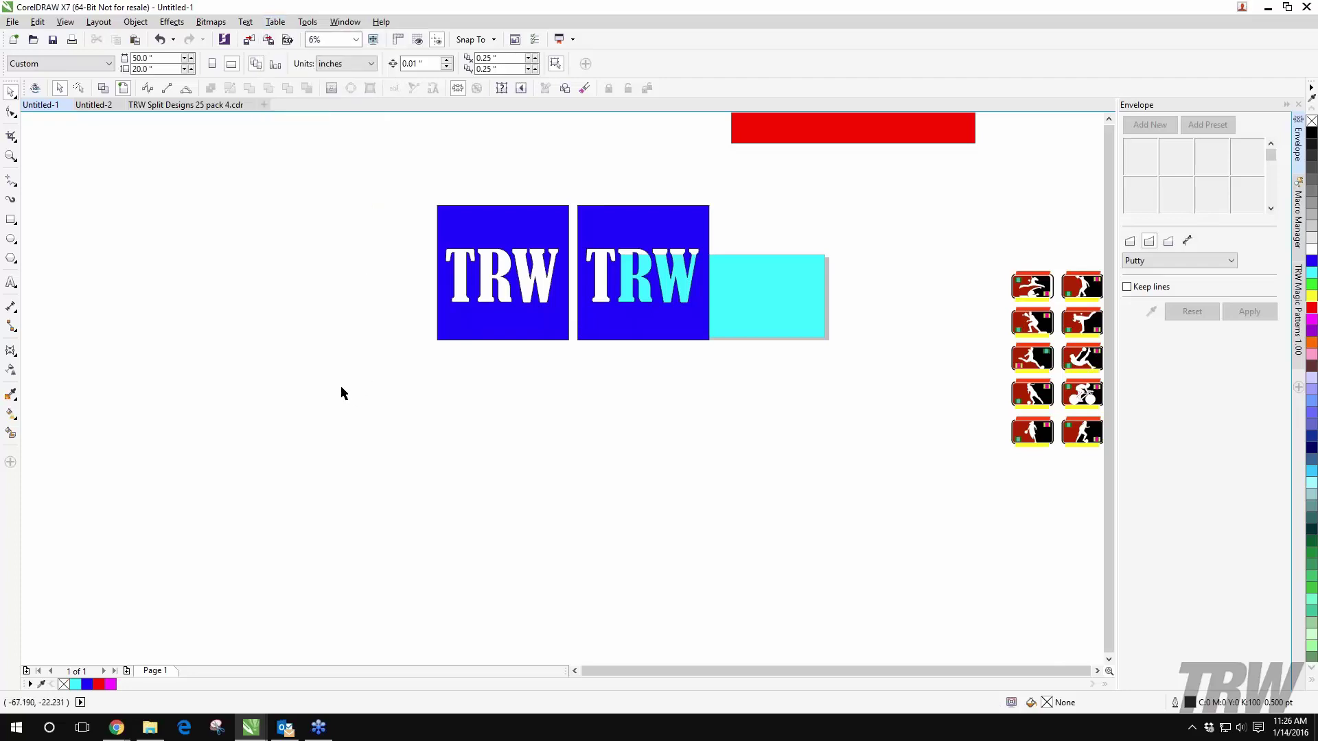
key(ctrl+z)
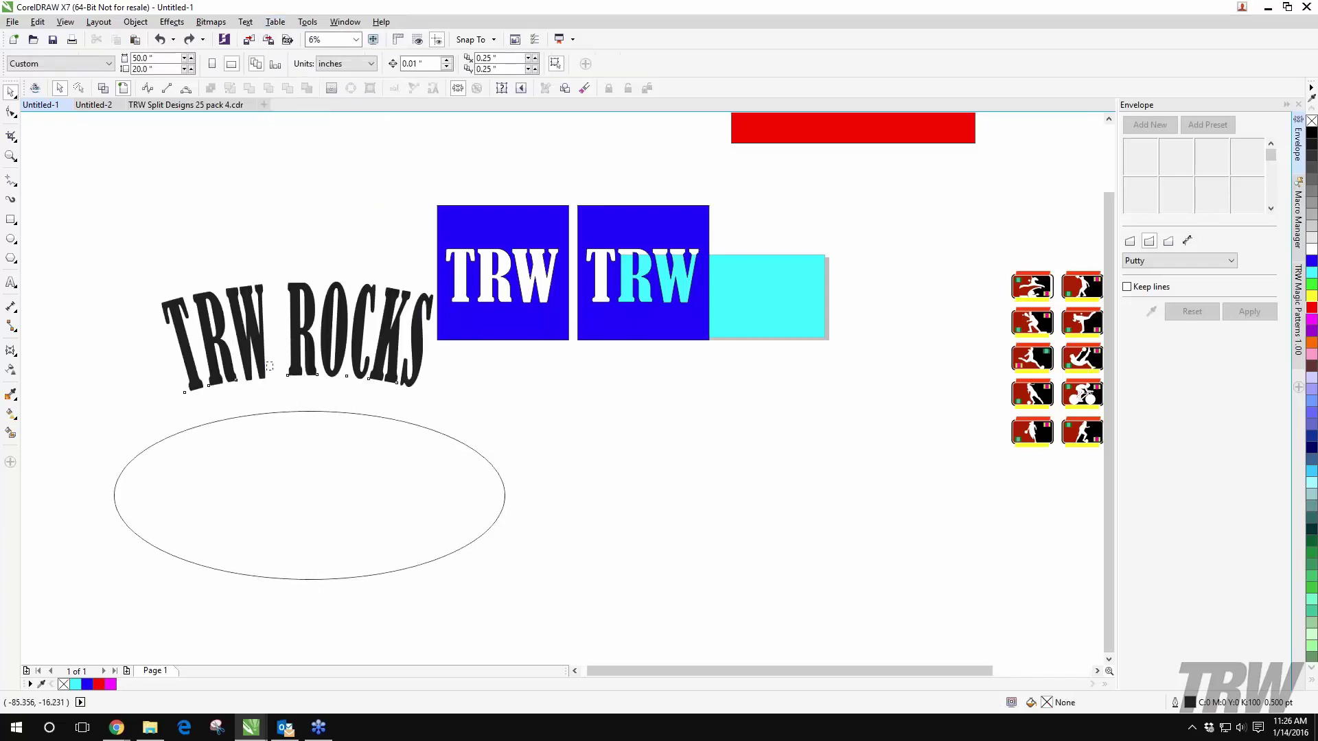
Step: Move the curved TRW ROCKS text and its ellipse right, to just below the first blue TRW square
drag(308, 355, 436, 406)
scroll(621, 416, down, 2)
scroll(546, 494, up, 2)
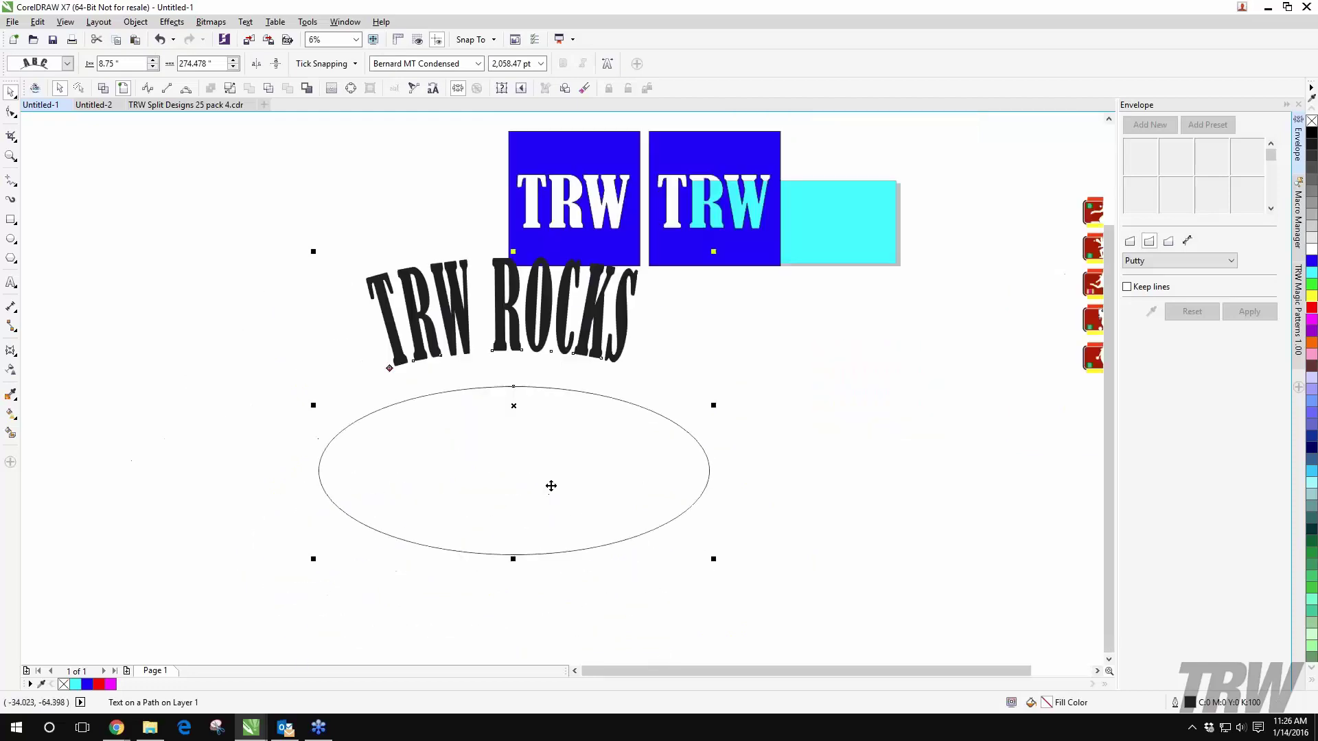
Step: Try deleting only the ellipse under the curved text, undo the deletion once, and delete the ellipse again
right_click(512, 387)
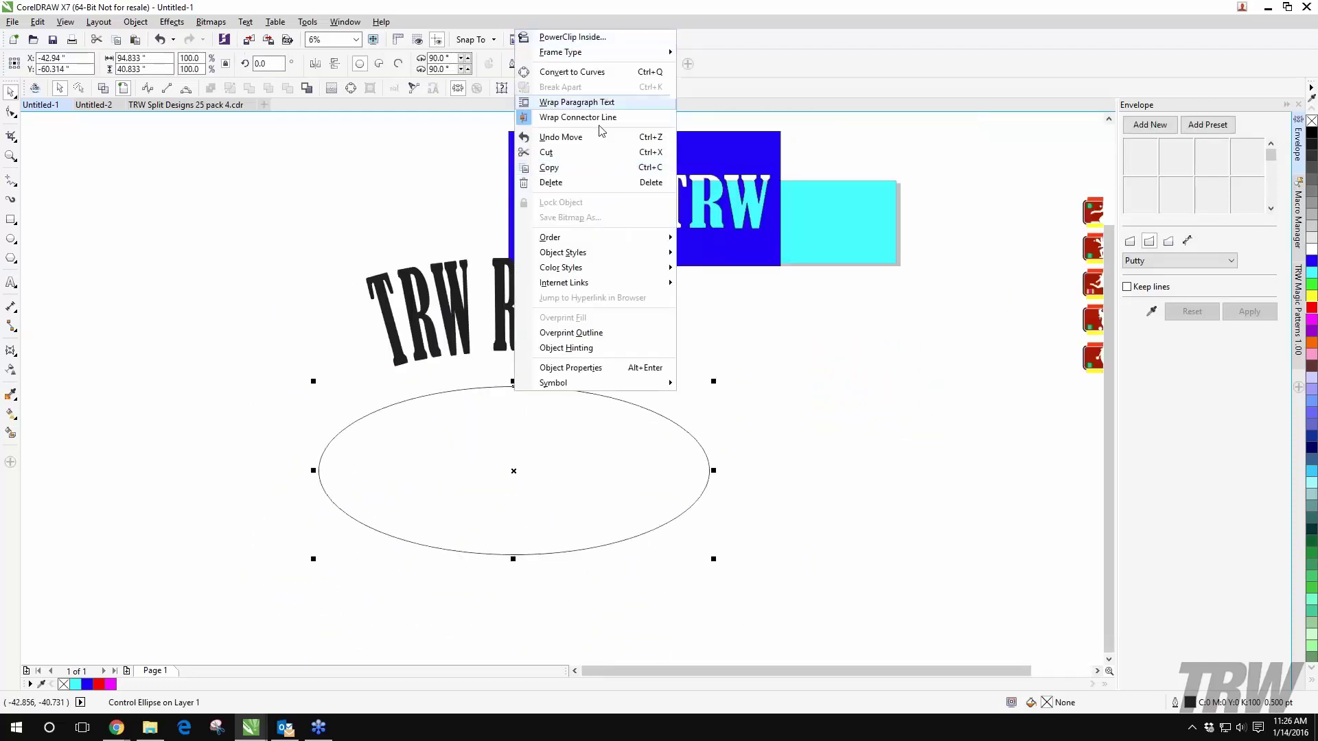
click(574, 405)
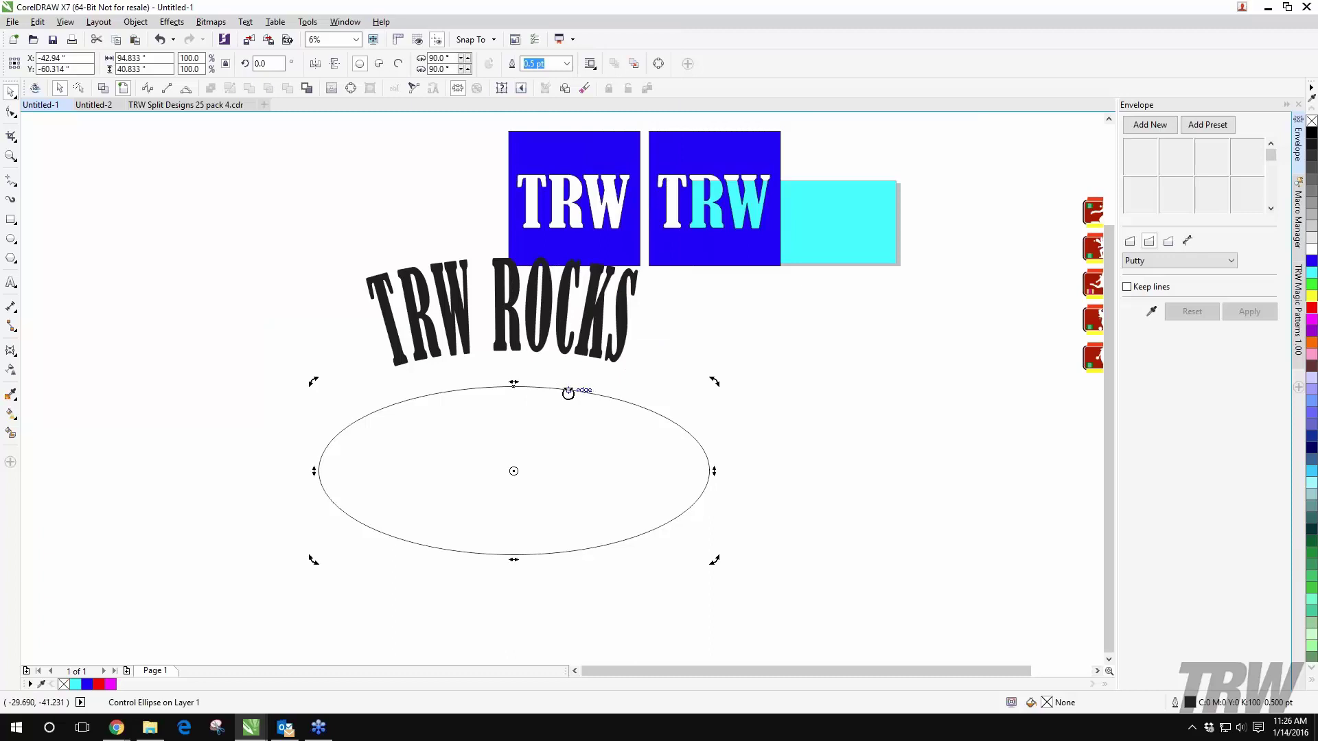
key(Delete)
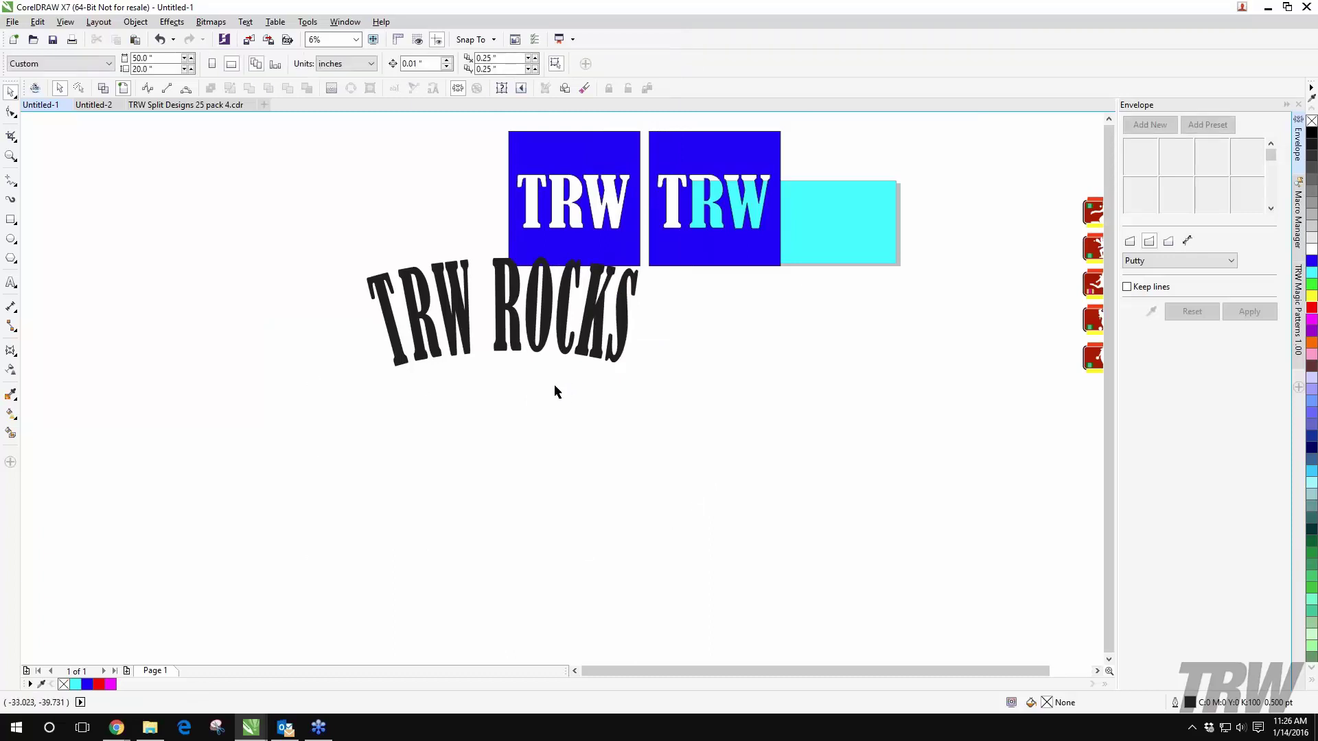
key(ctrl+z)
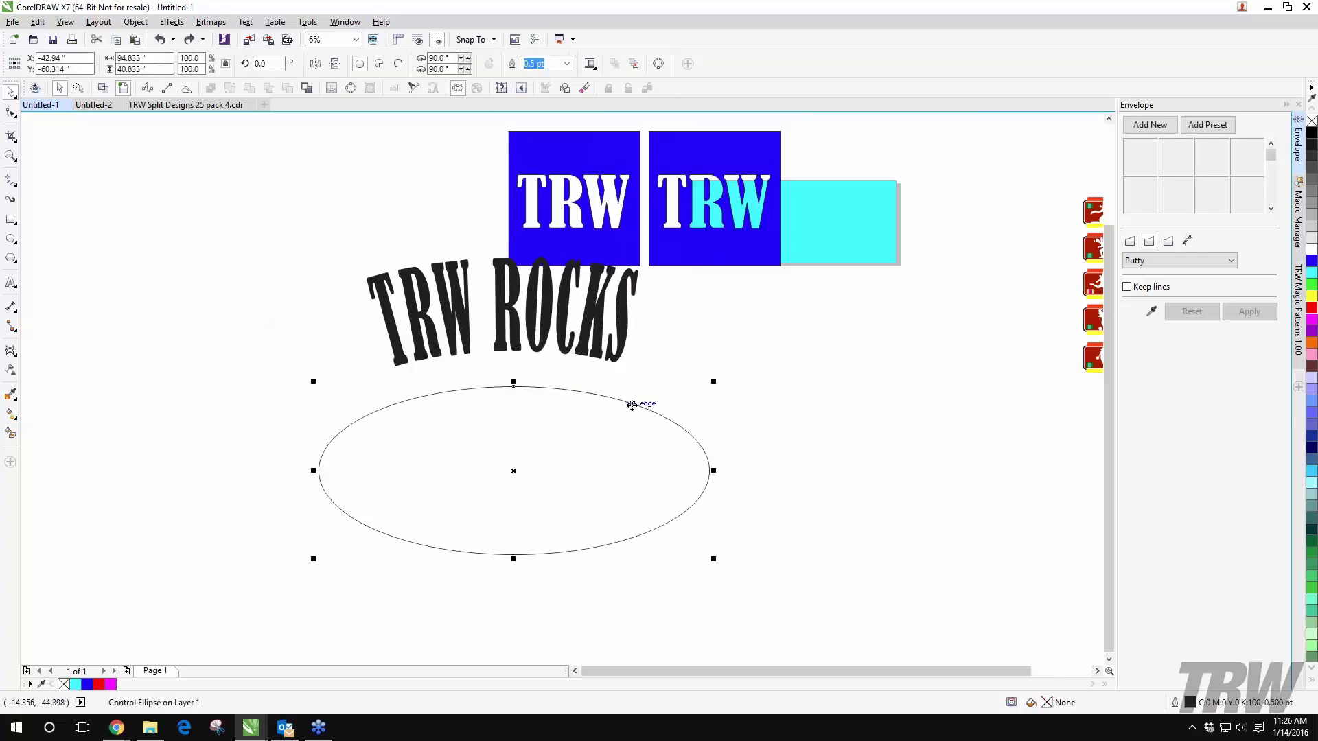
key(Delete)
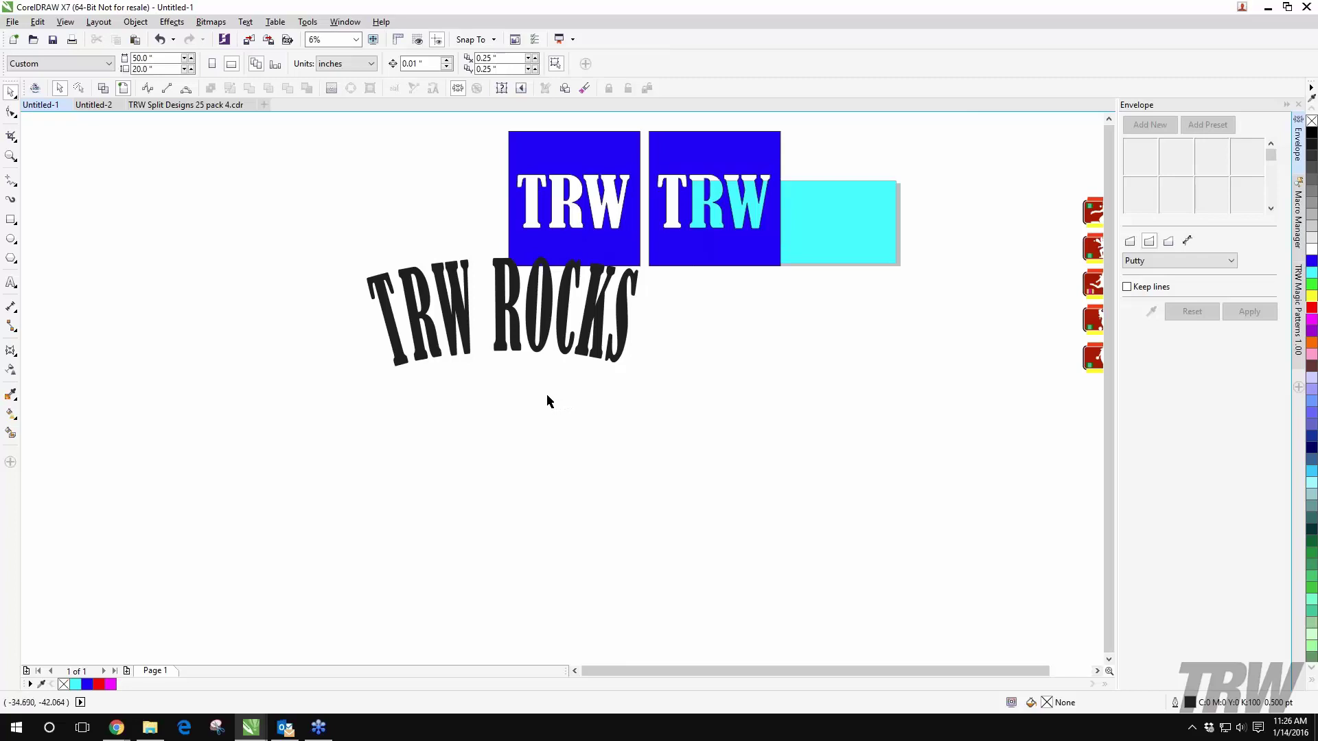
Step: Delete the curved TRW ROCKS text together with its ellipse
click(481, 374)
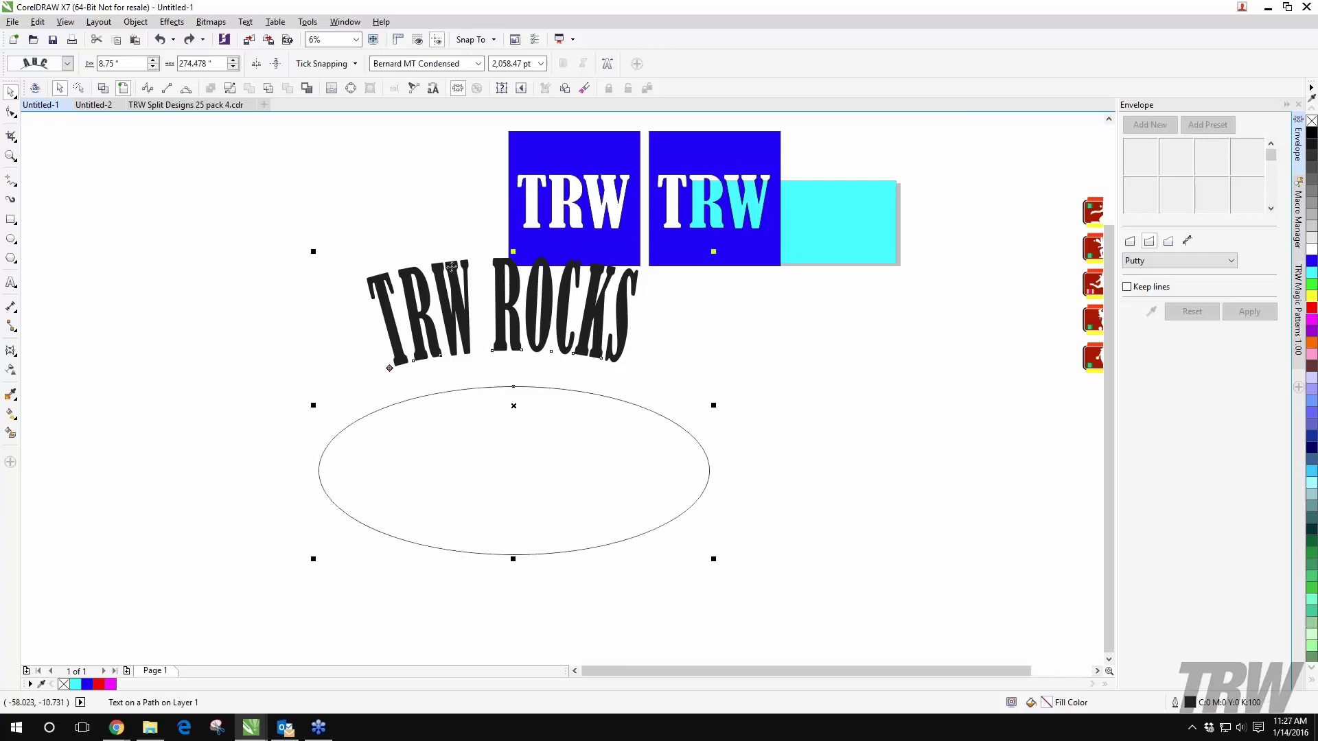
key(Delete)
Step: Review the general workspace options and choose Start a New Document as the start-up action
click(243, 21)
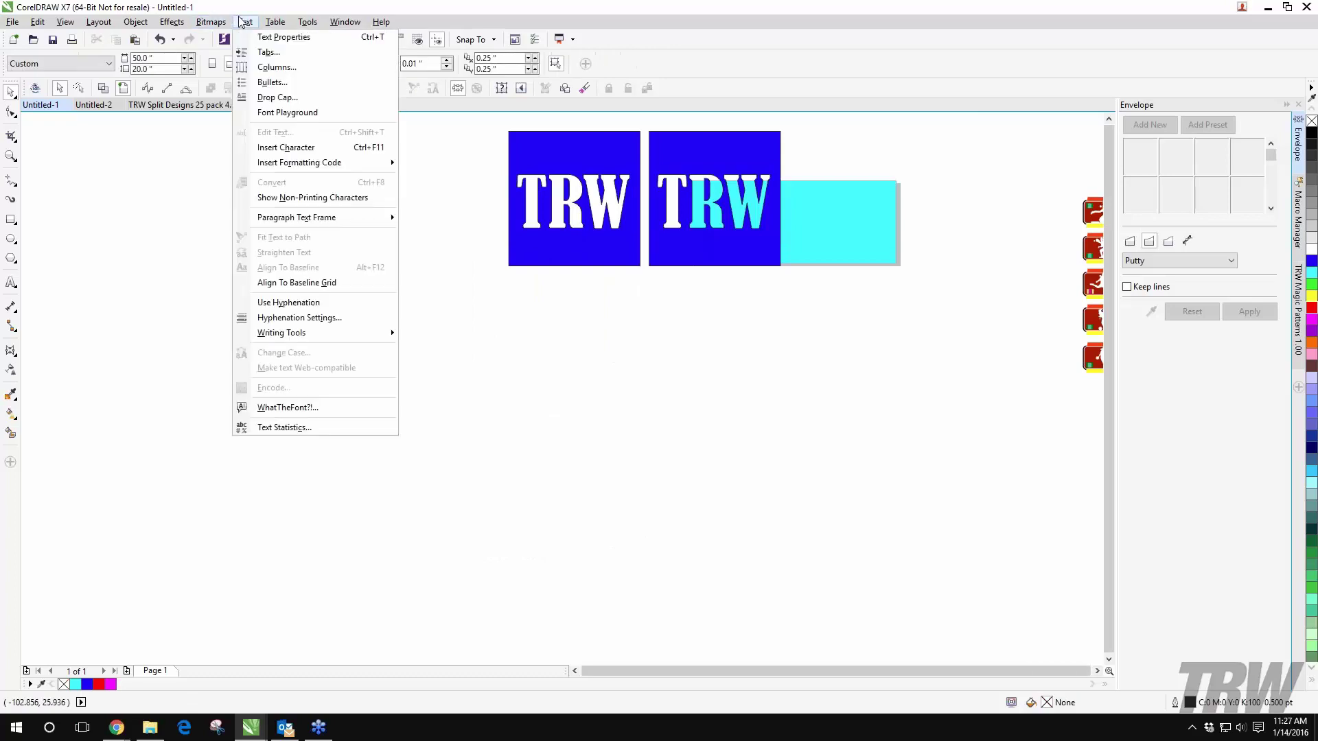
mouse_move(274, 22)
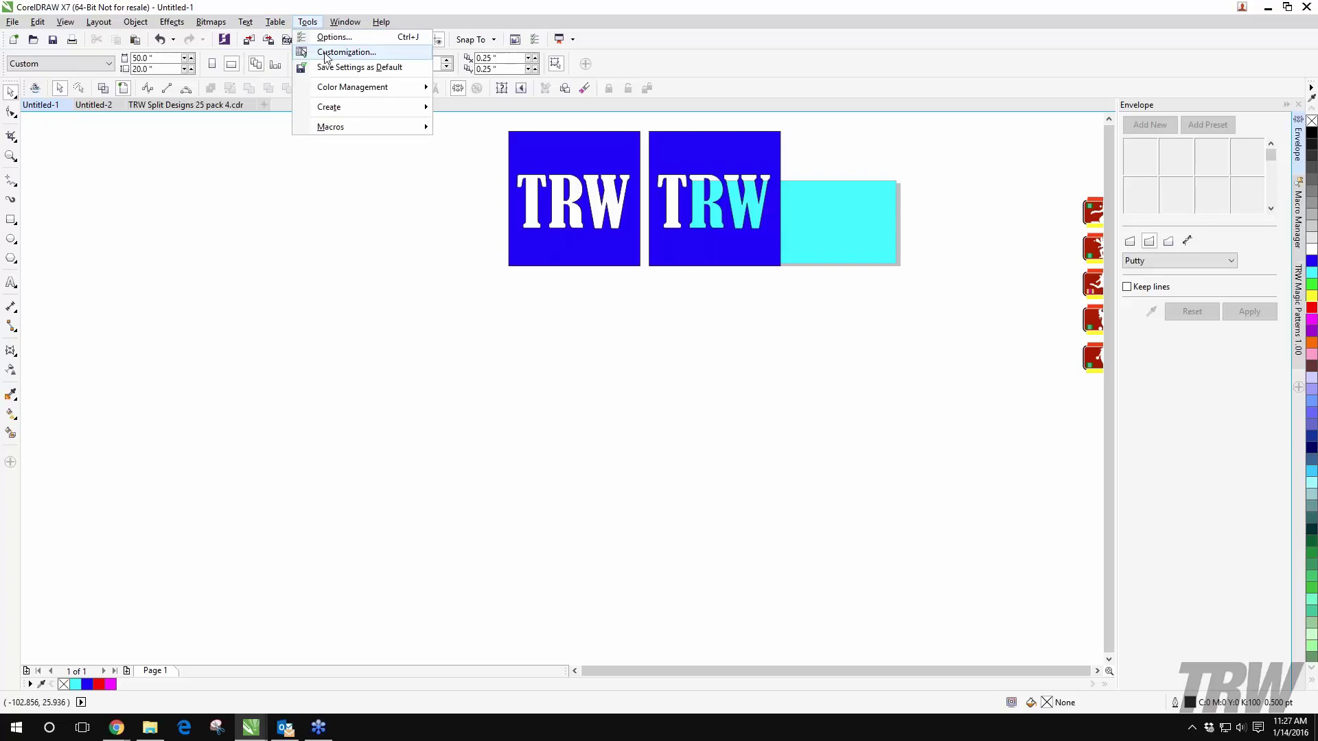
click(325, 53)
drag(518, 194, 437, 178)
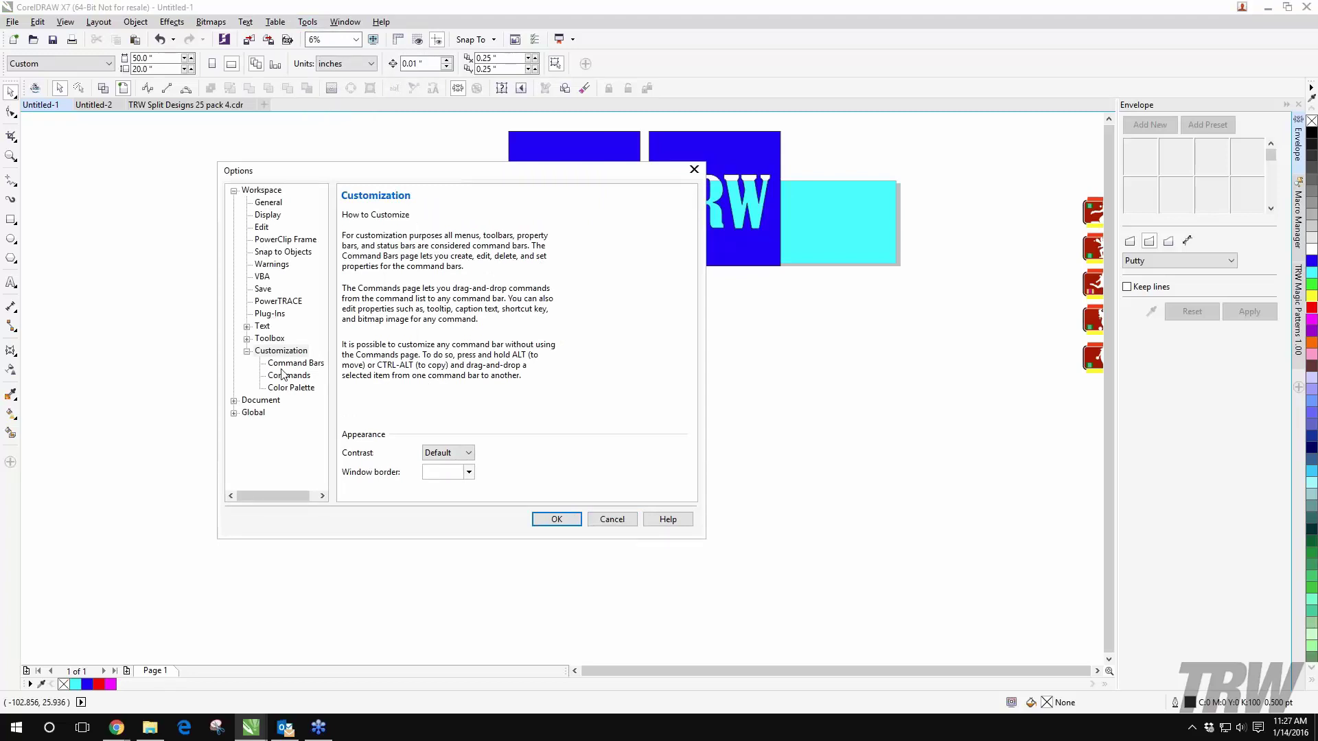
click(261, 203)
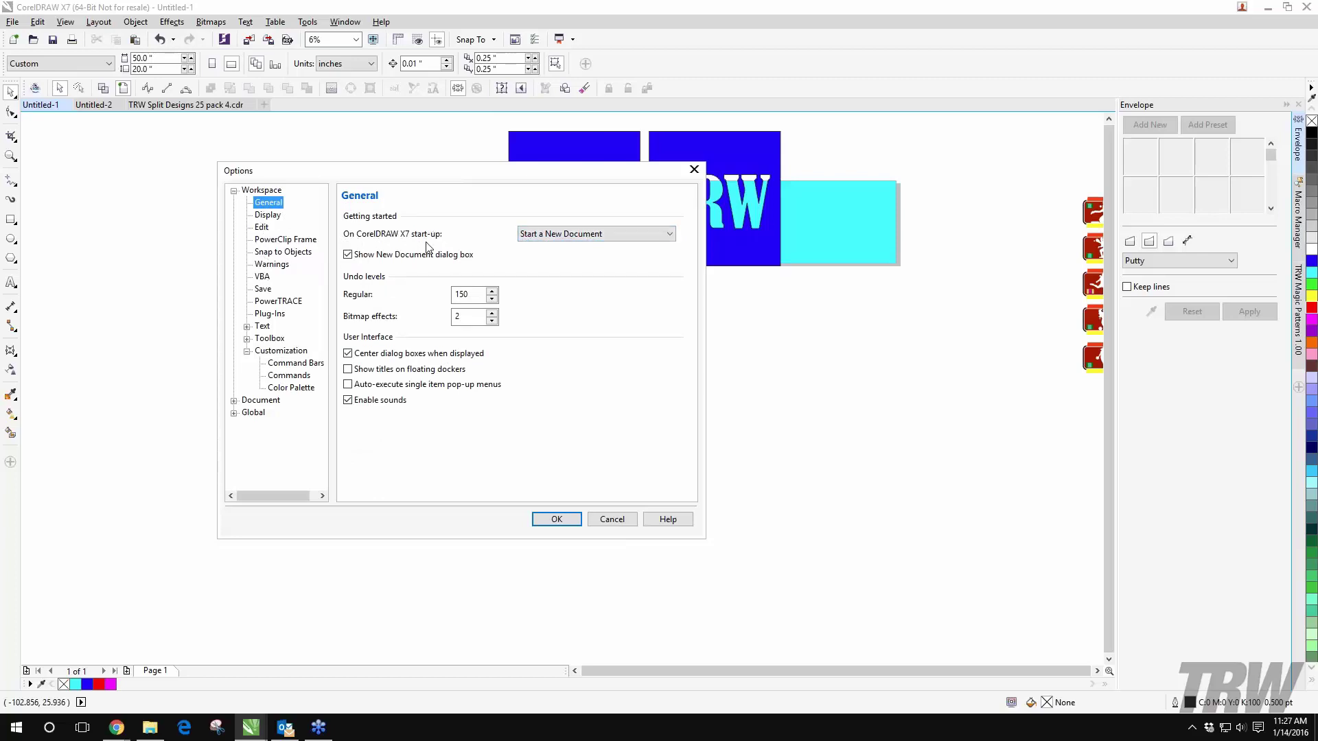
click(568, 236)
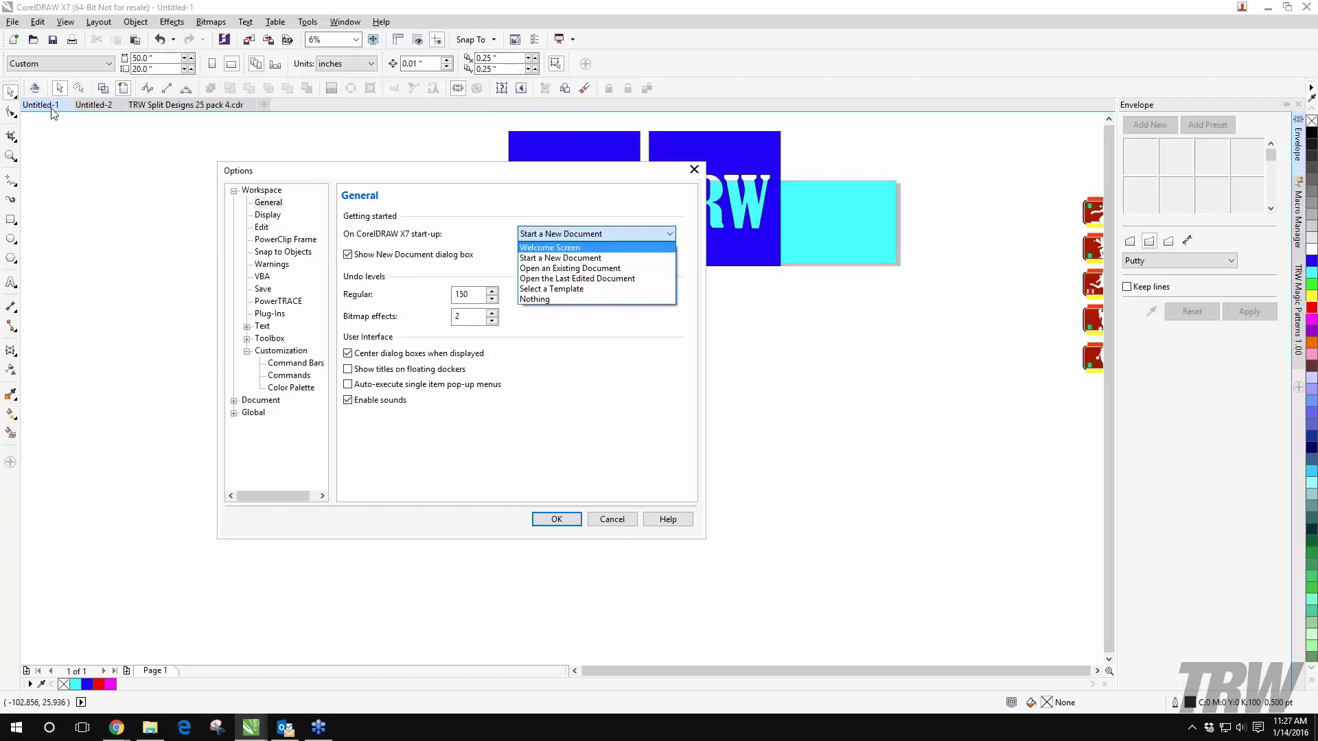
click(567, 260)
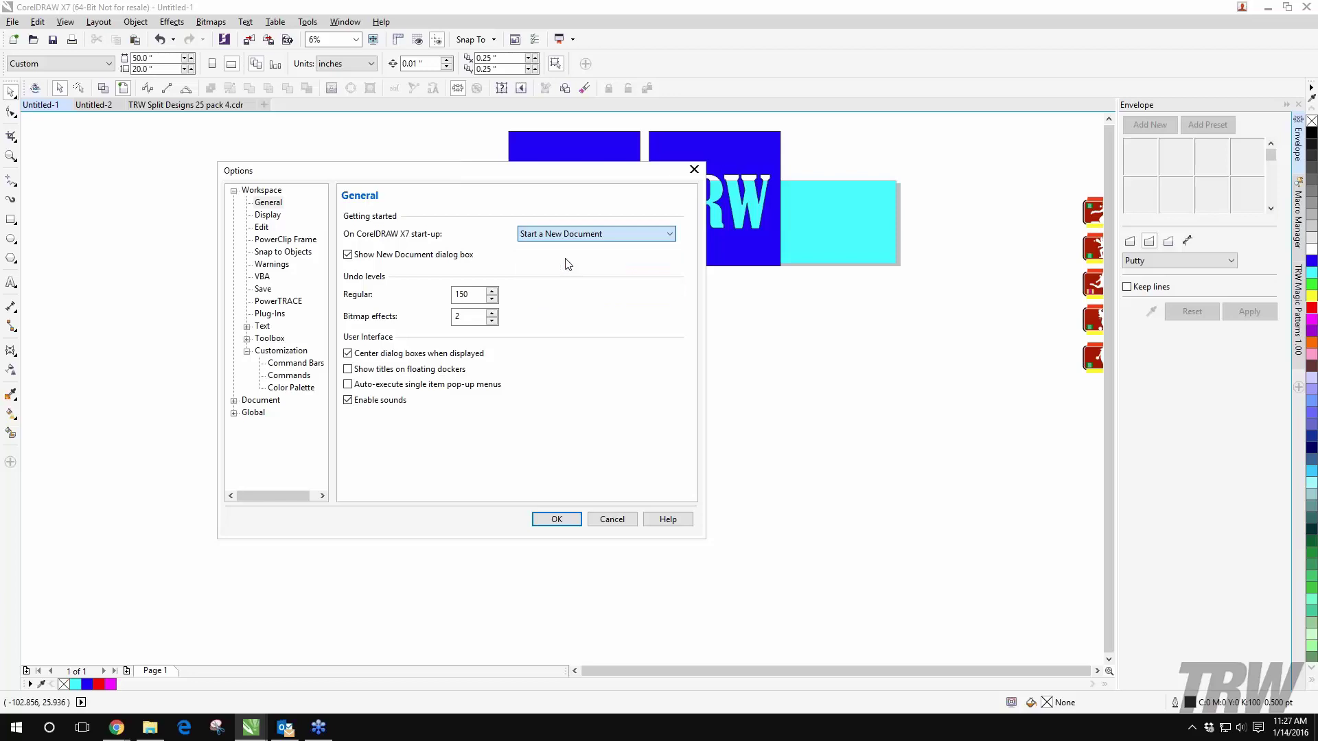
Step: Try a 20-minute auto-backup interval in the Save options, return it to 5 minutes, and cancel the dialog
click(272, 216)
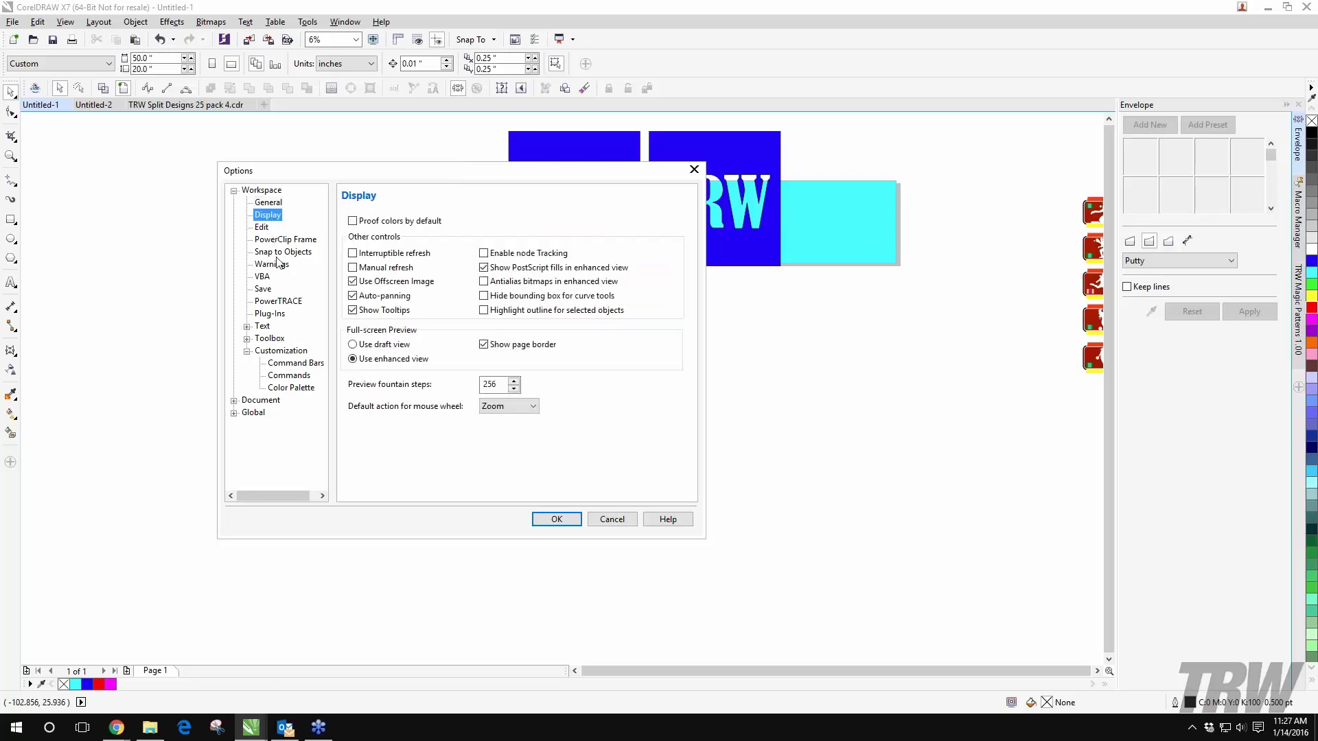
click(282, 377)
click(264, 290)
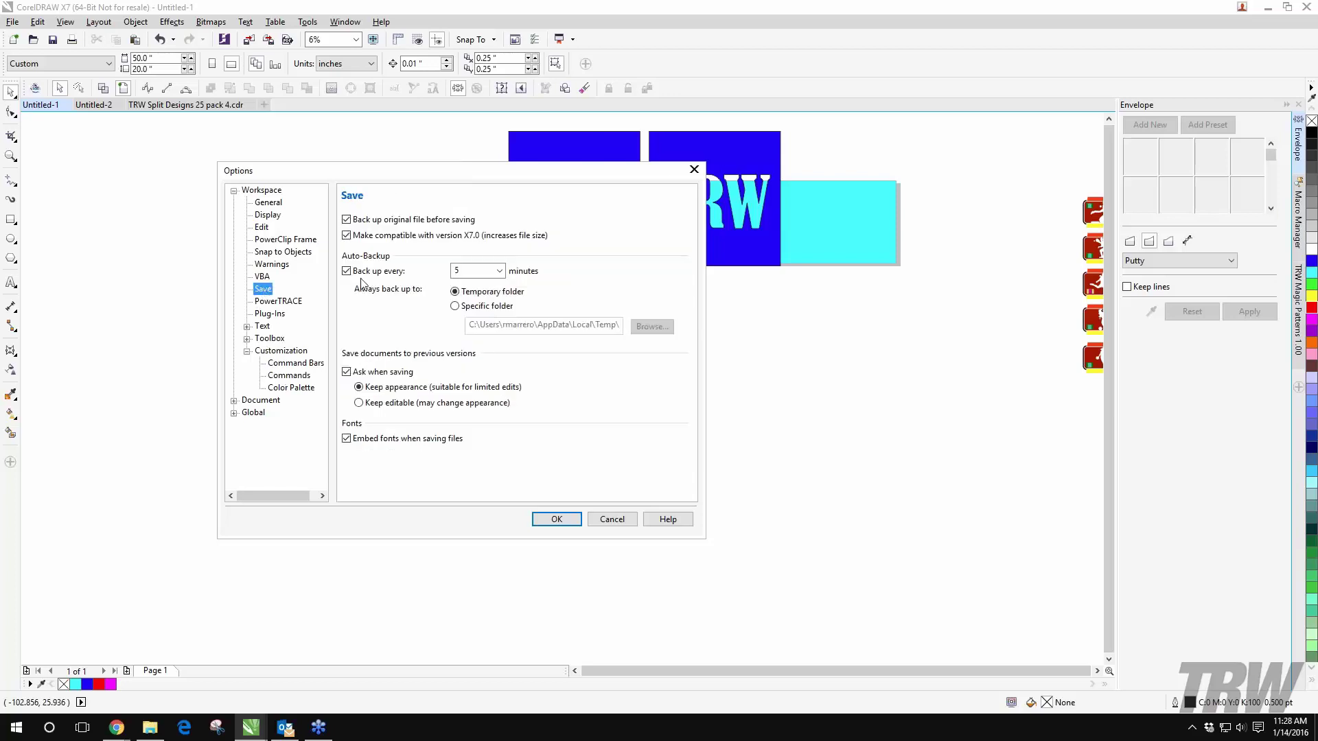
click(500, 272)
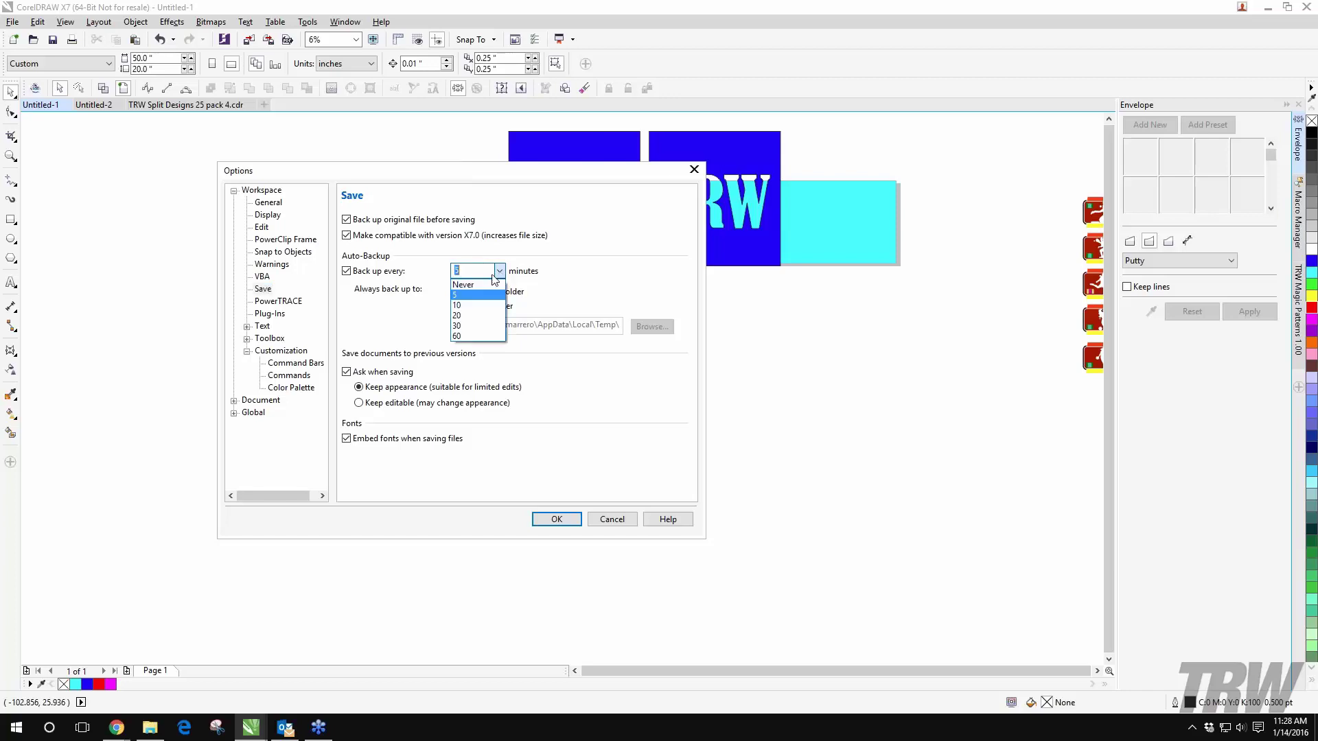
click(468, 315)
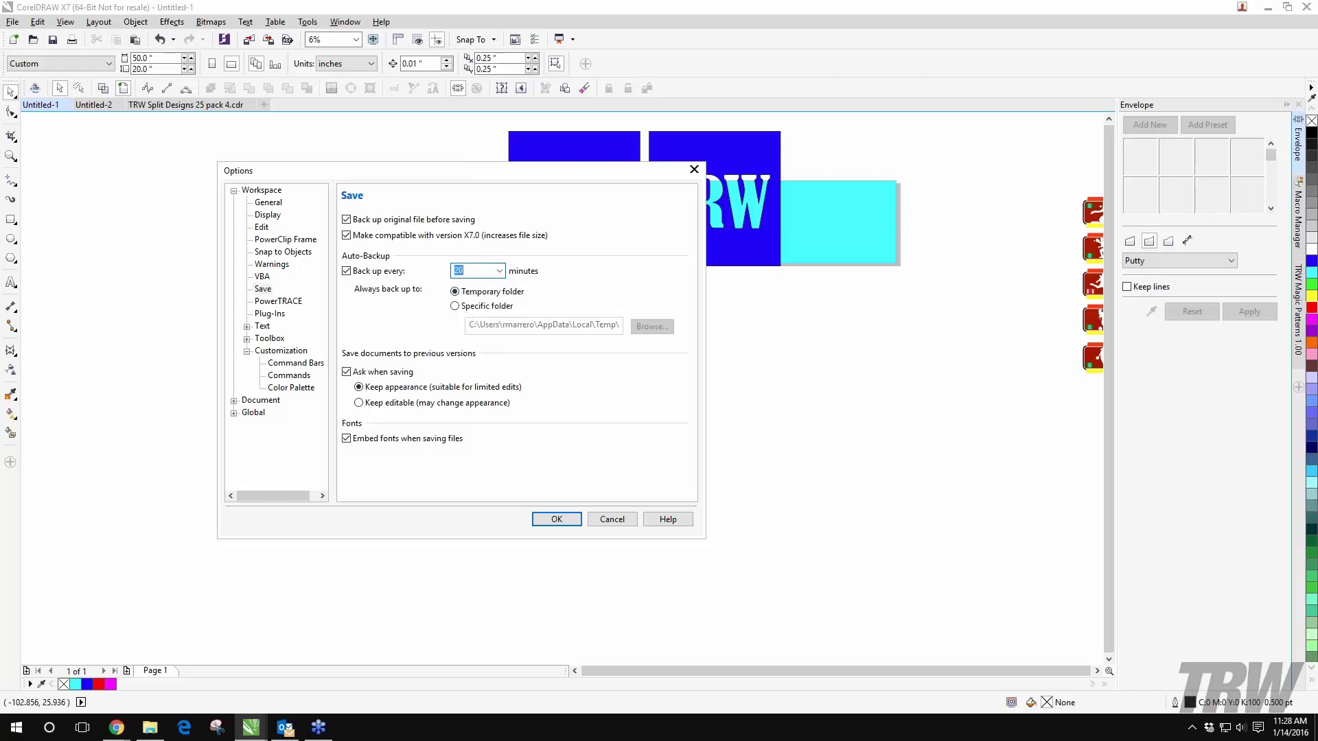
click(499, 270)
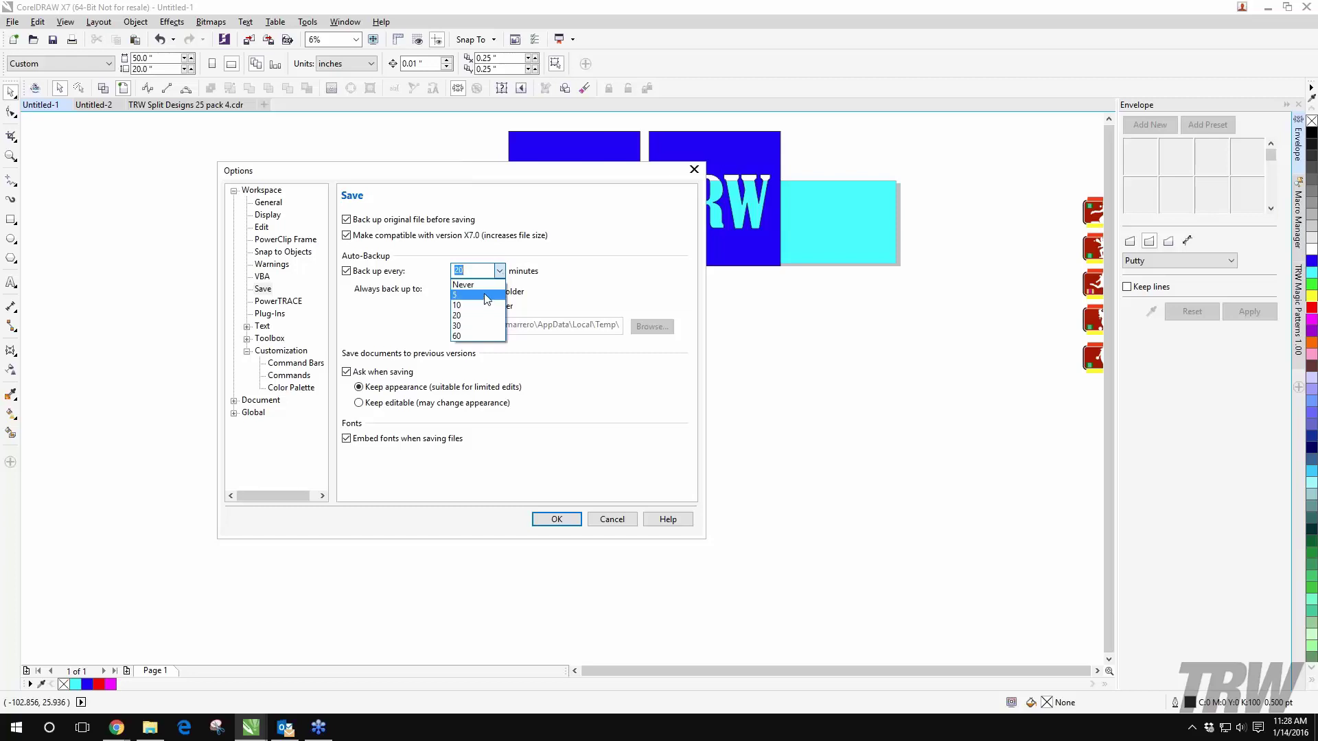
click(486, 296)
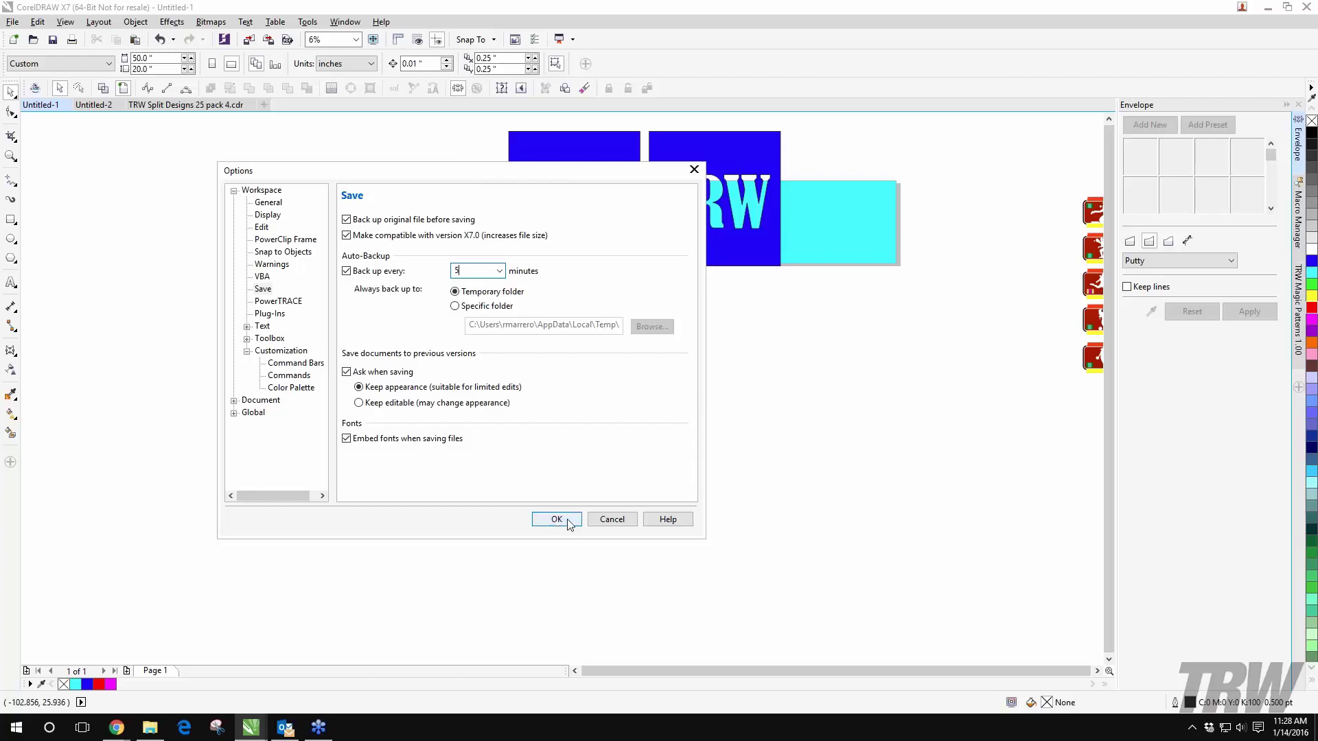
click(603, 520)
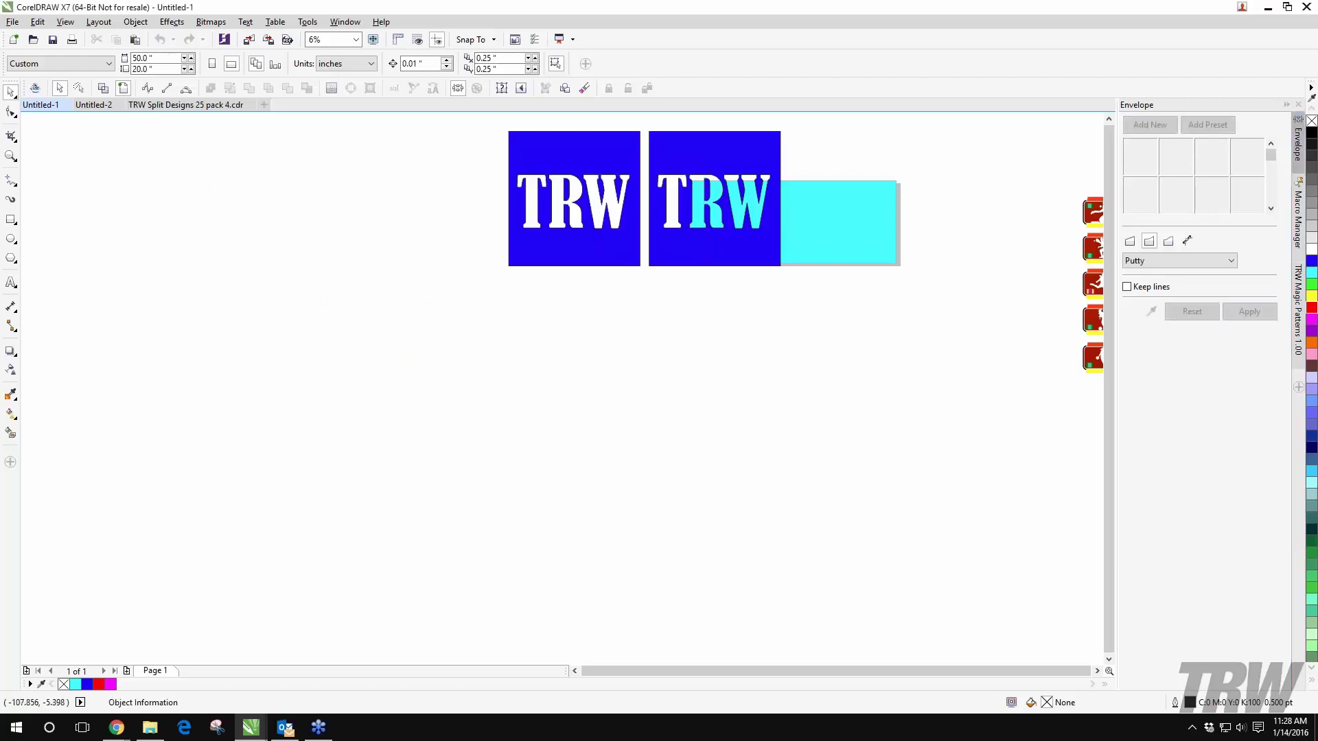
Step: Delete both blue TRW squares beside the cyan page
scroll(290, 254, down, 2)
scroll(547, 229, up, 2)
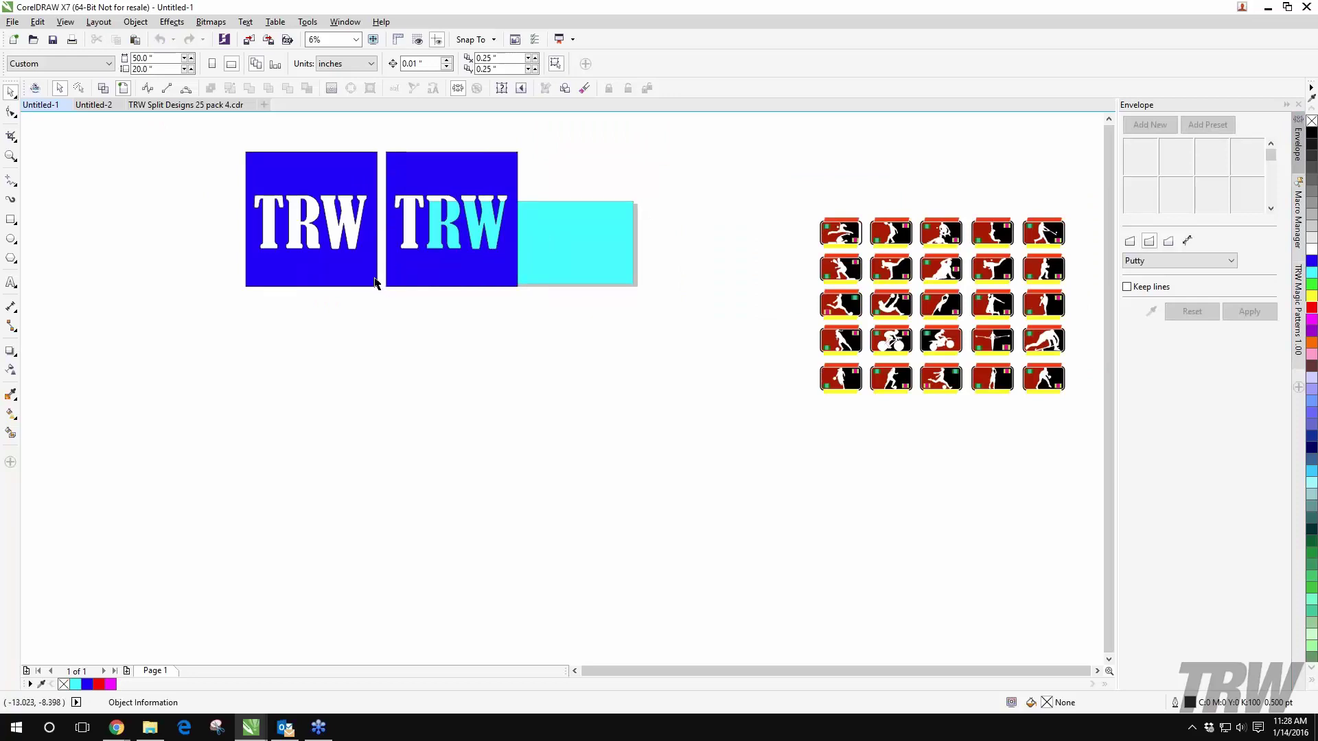
scroll(375, 283, down, 2)
scroll(474, 216, up, 2)
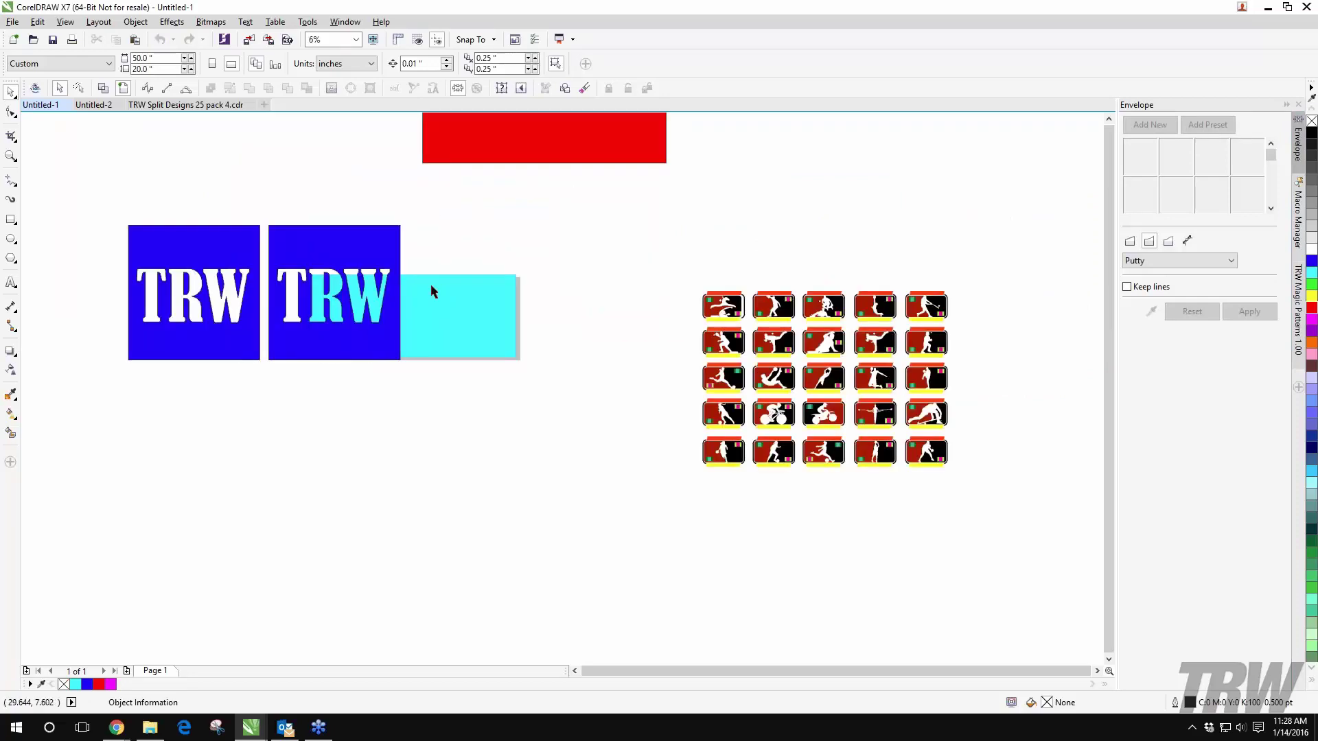
scroll(430, 286, up, 2)
scroll(428, 293, down, 2)
click(374, 328)
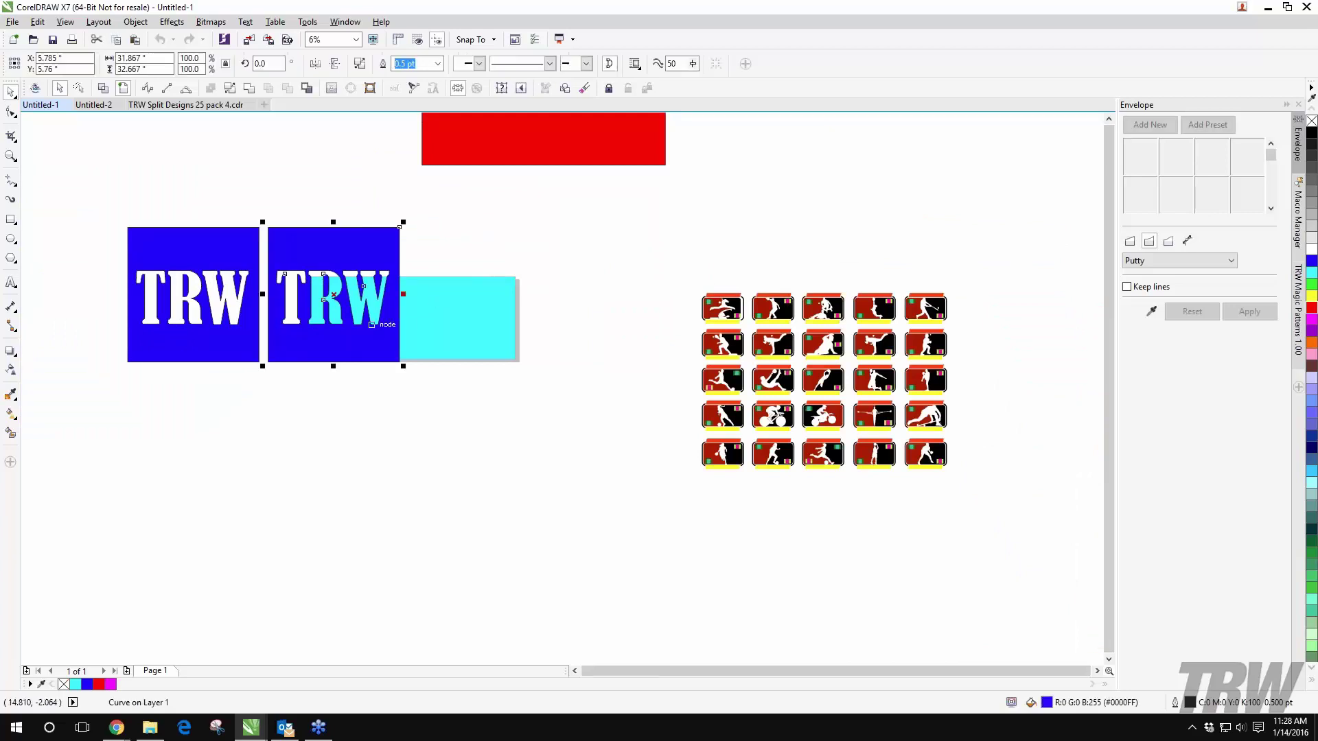
key(Delete)
click(223, 315)
key(Delete)
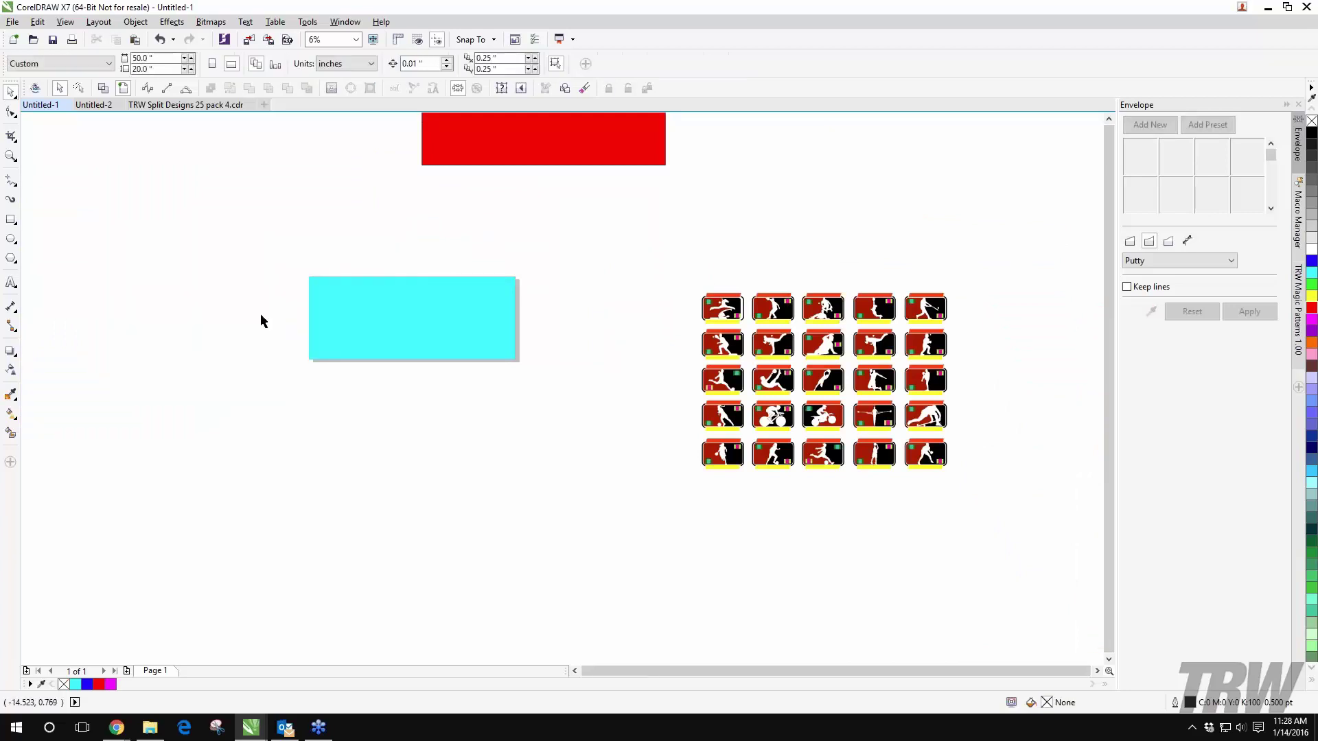
Step: Set the page size to 8.5 inches wide by 11 inches high
double_click(157, 57)
text(8.5)
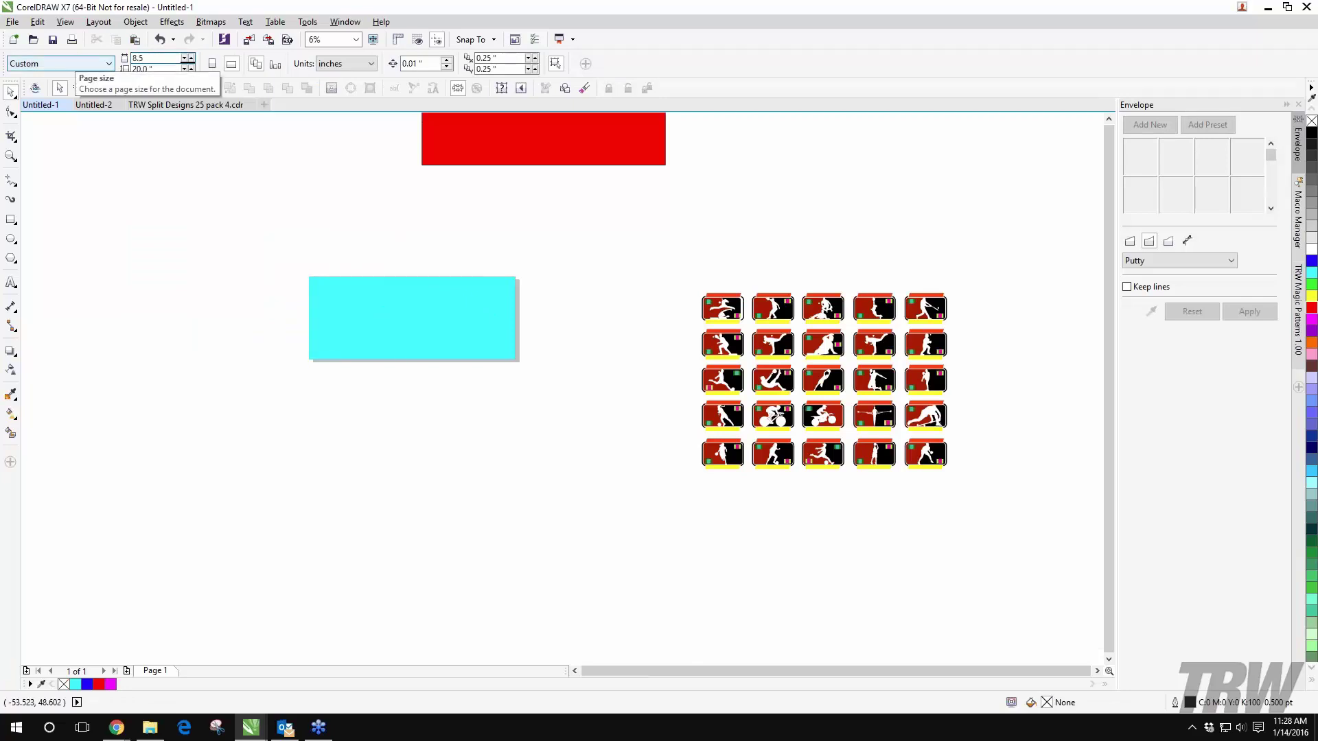
key(Tab)
text(11)
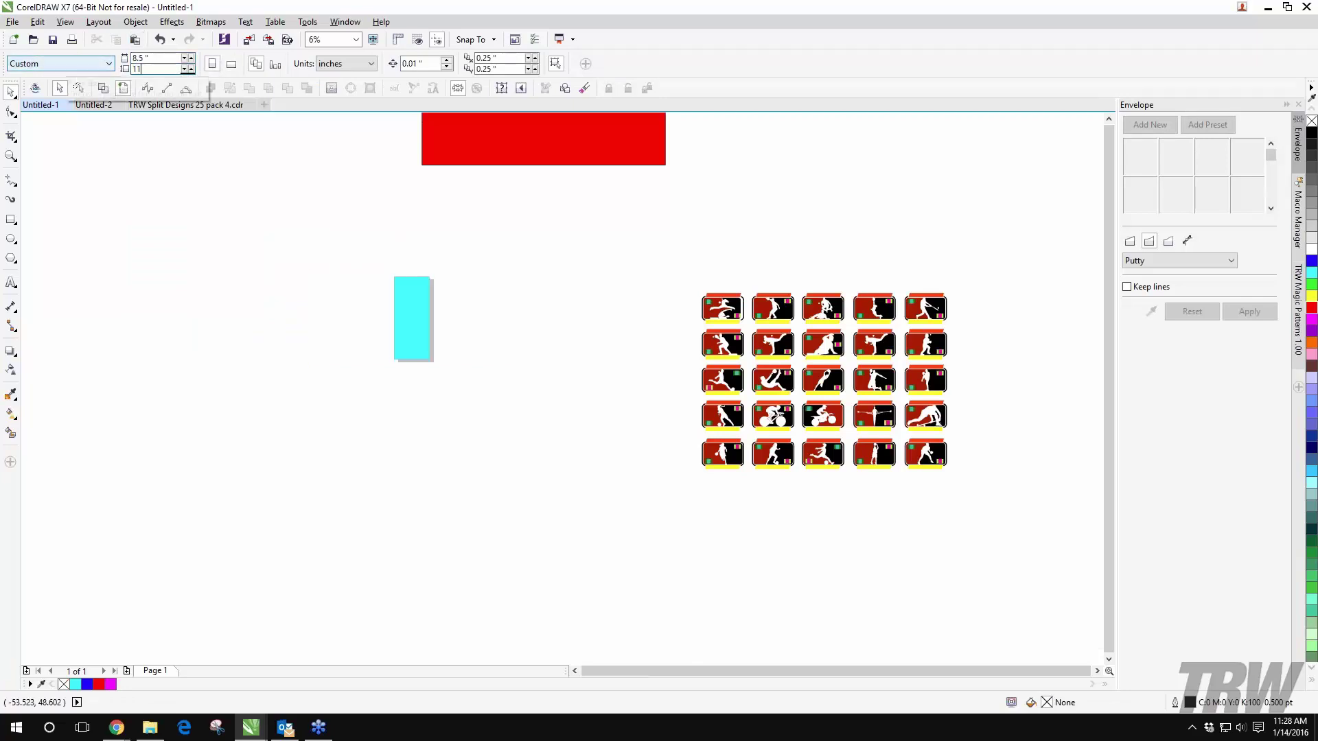
key(Return)
Step: Move the first sports design in the grid's upper row onto the cyan page
drag(729, 313, 416, 319)
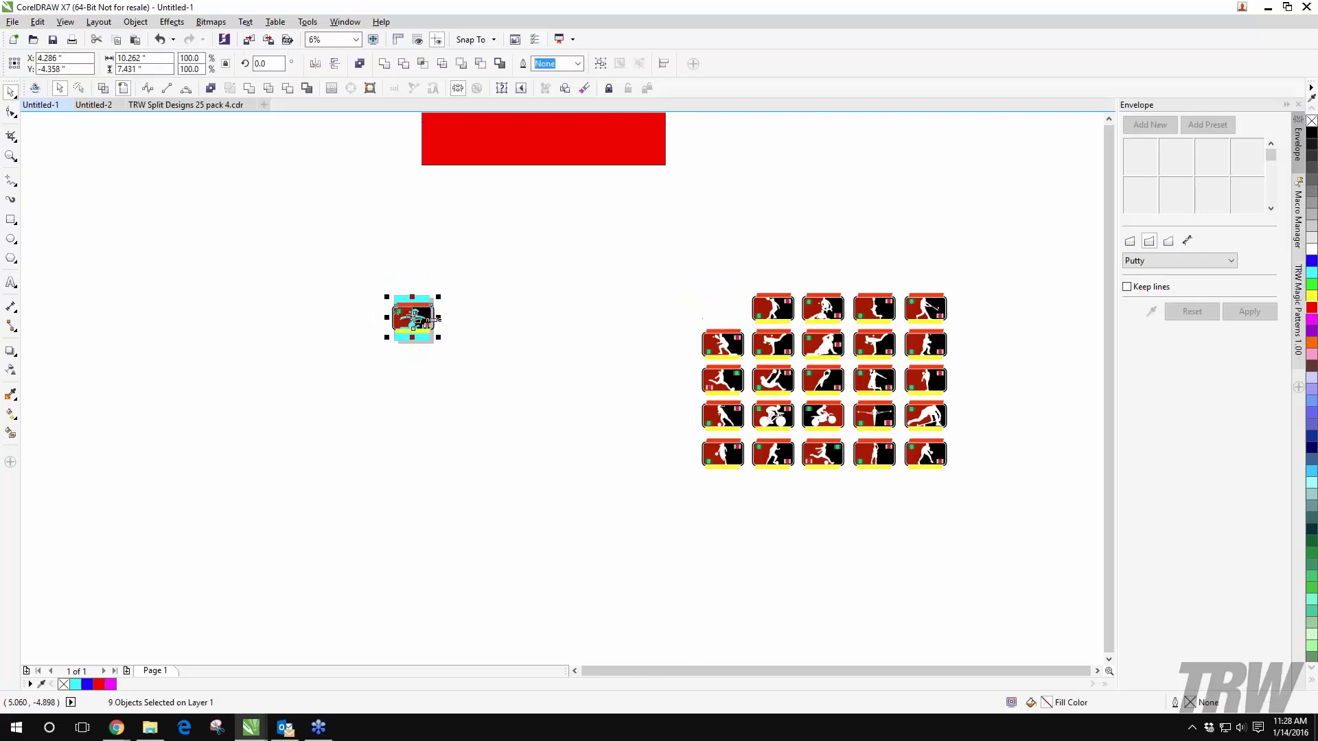
scroll(415, 319, up, 2)
click(490, 233)
drag(491, 232, 288, 385)
Step: Set the page width to 12 inches so the page extends beyond both sides of the design
click(140, 59)
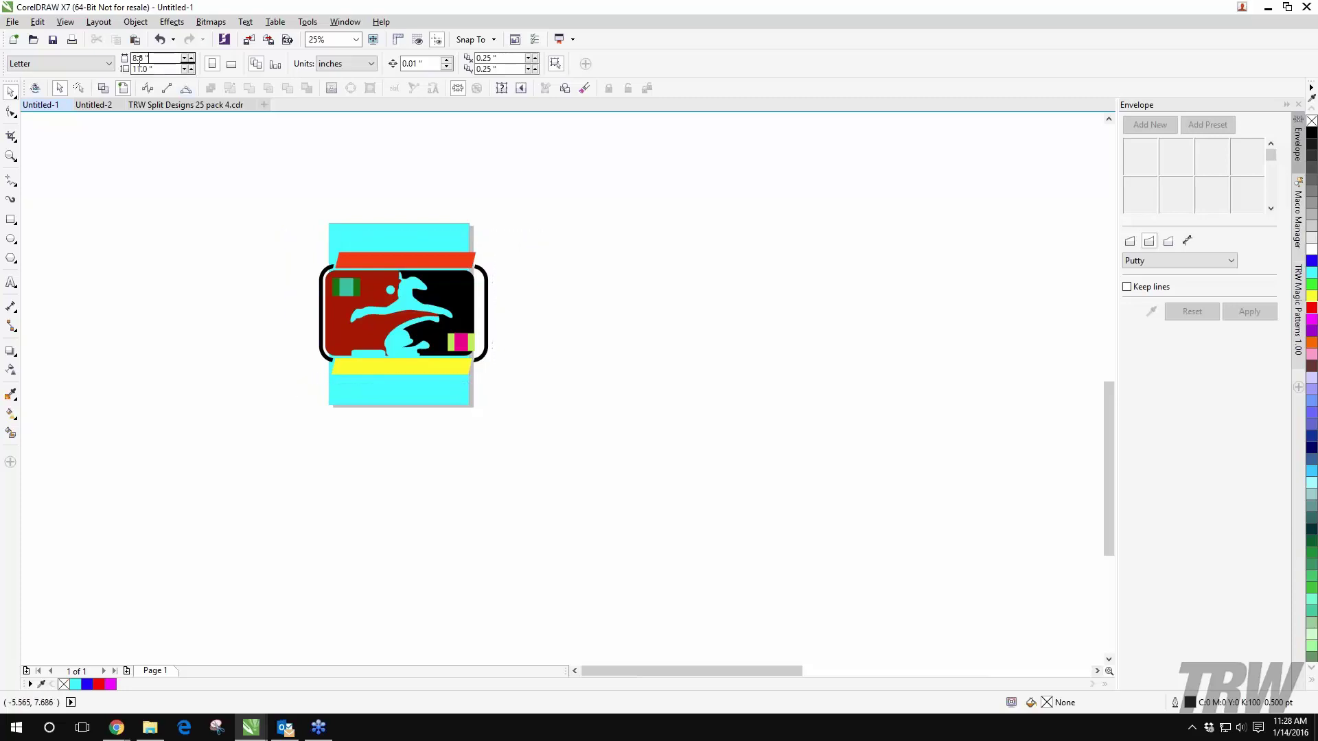
double_click(139, 59)
text(12)
key(Return)
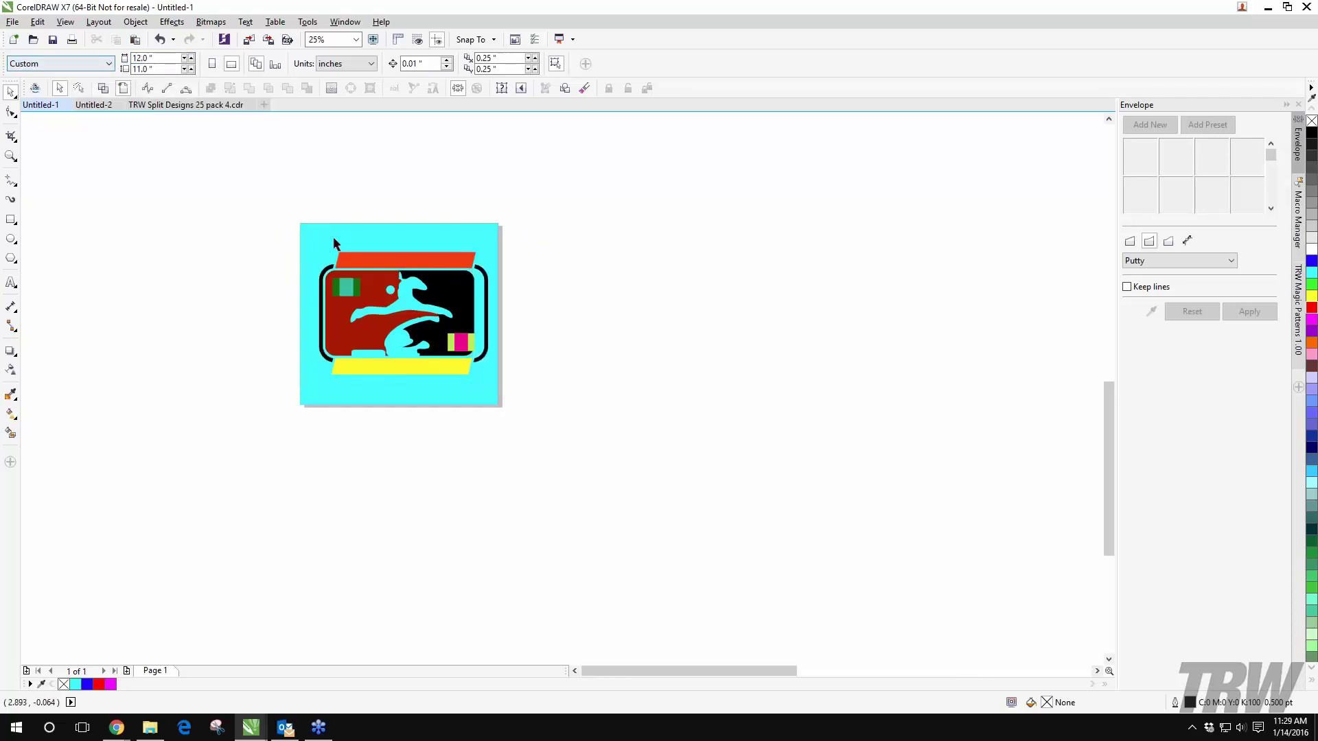
Step: Select the whole sports design on the page twice, clearing the selection each time
drag(275, 215, 557, 452)
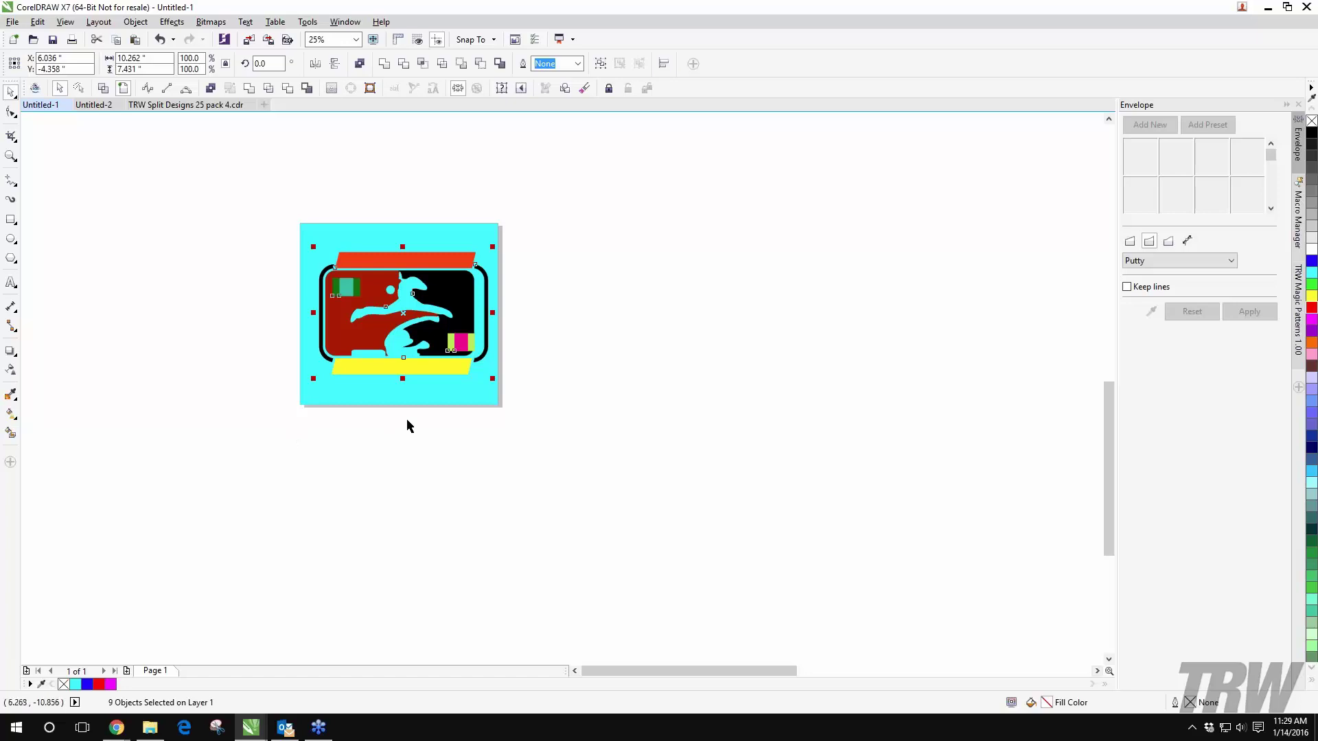
click(461, 398)
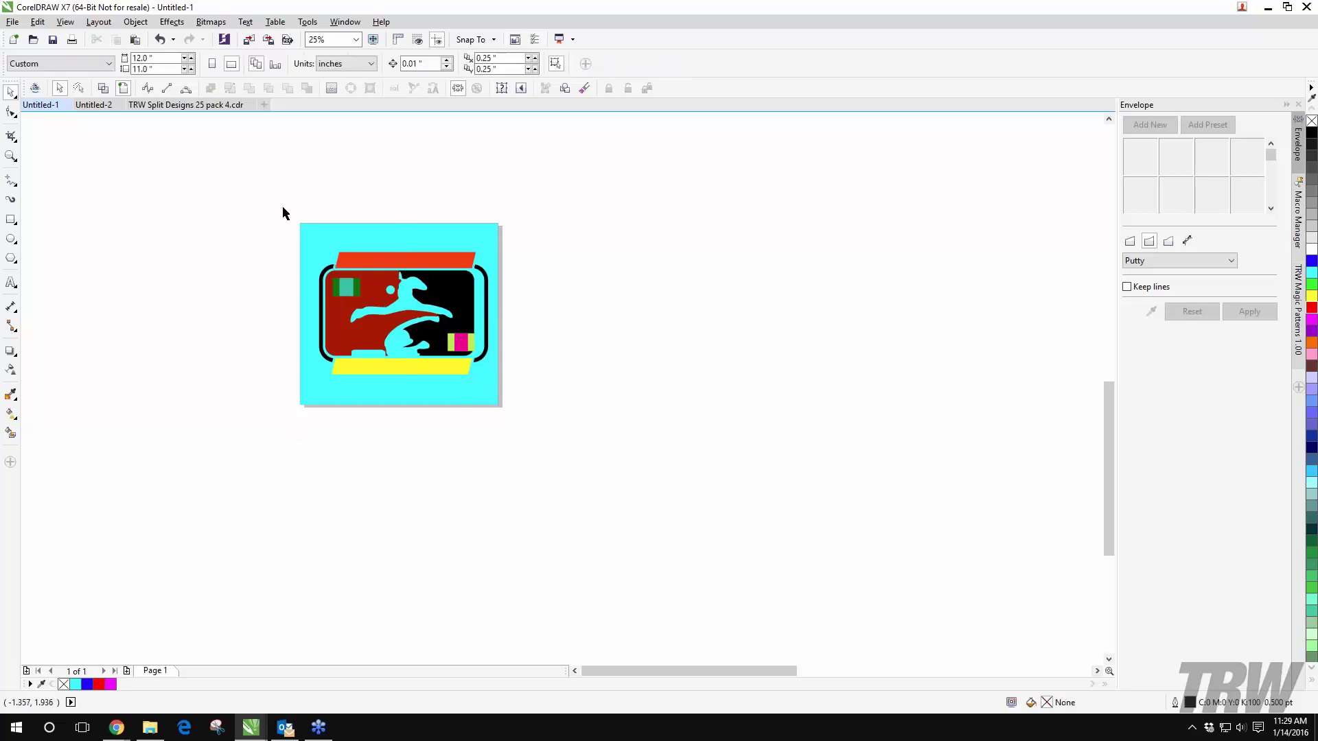
drag(282, 206, 526, 433)
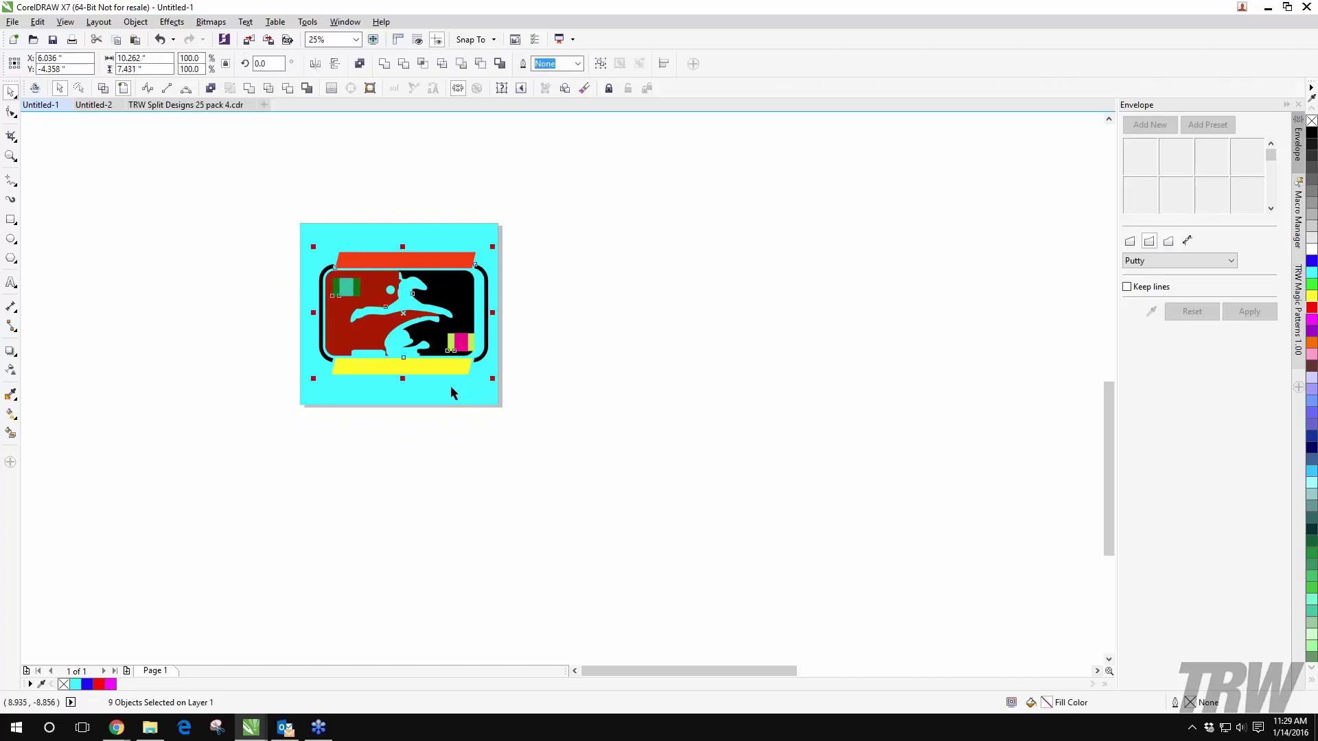
click(550, 389)
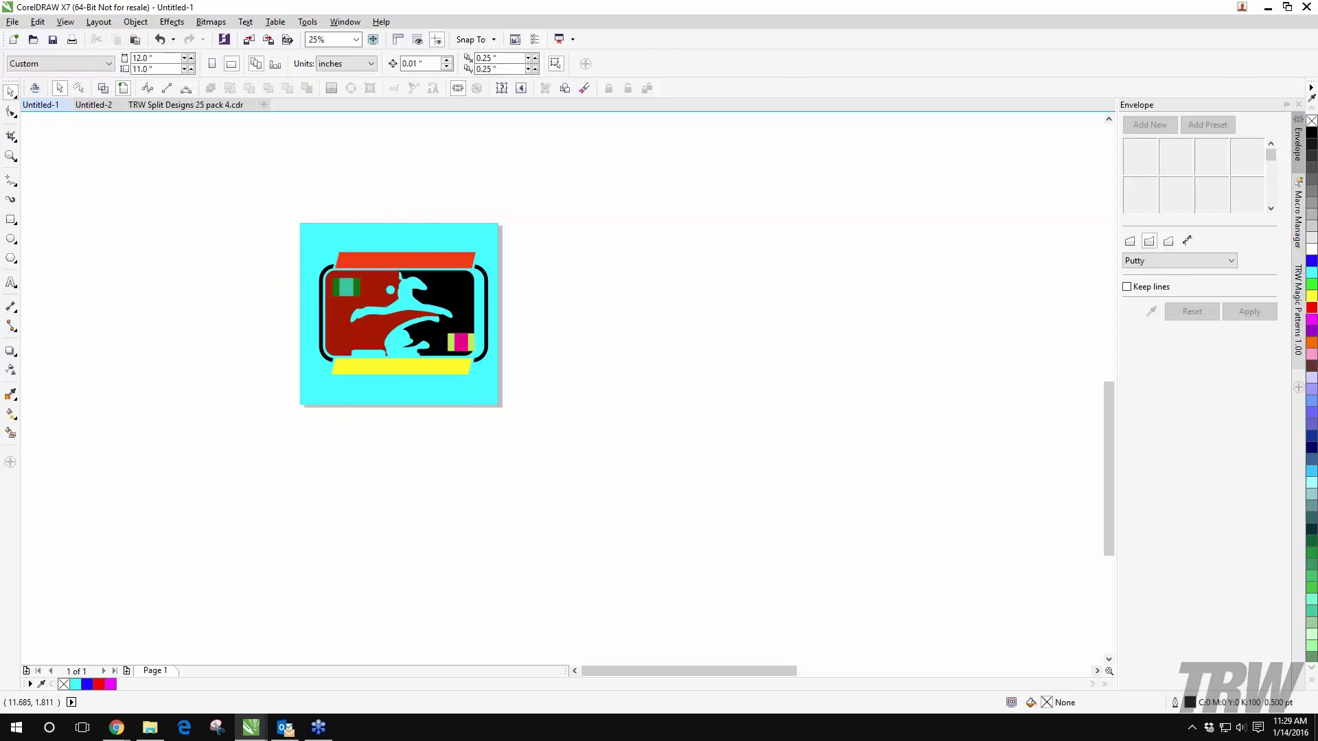
Step: Review the Save and Commands pages of the workspace options
click(307, 21)
click(340, 48)
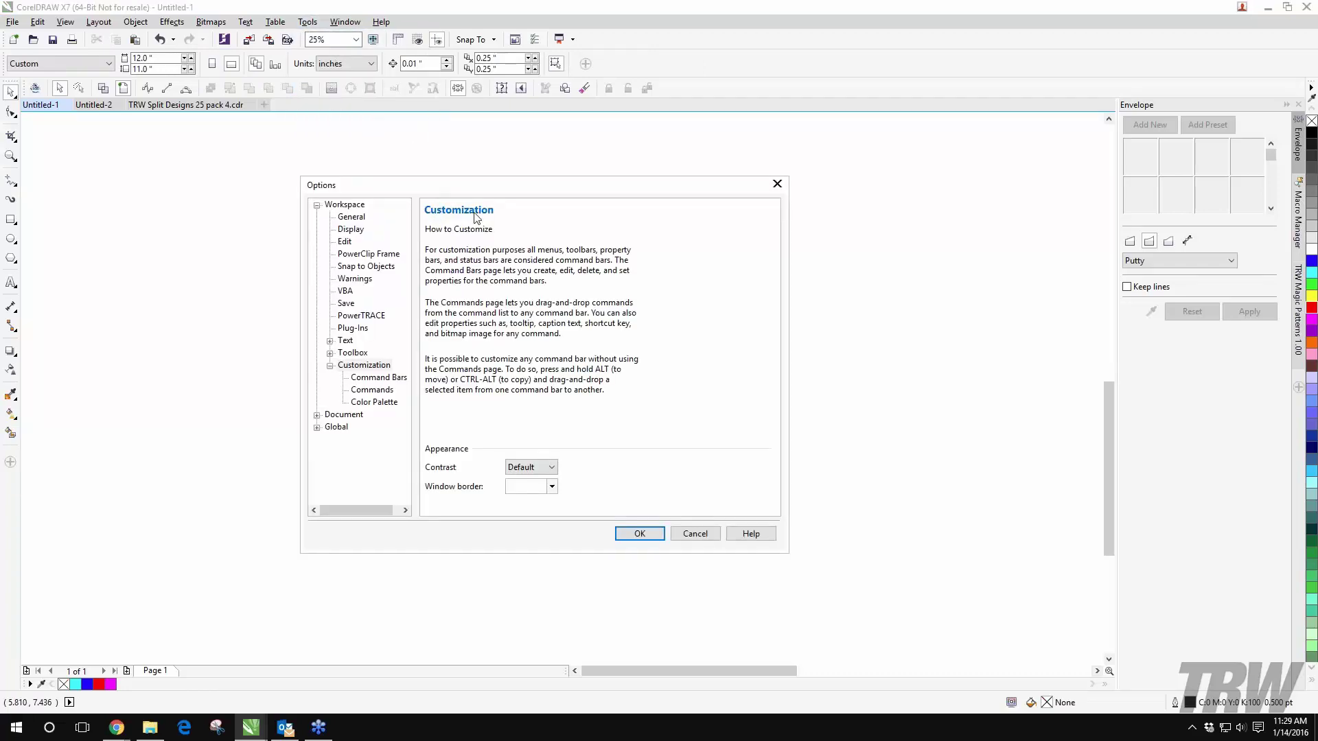
drag(499, 187, 668, 144)
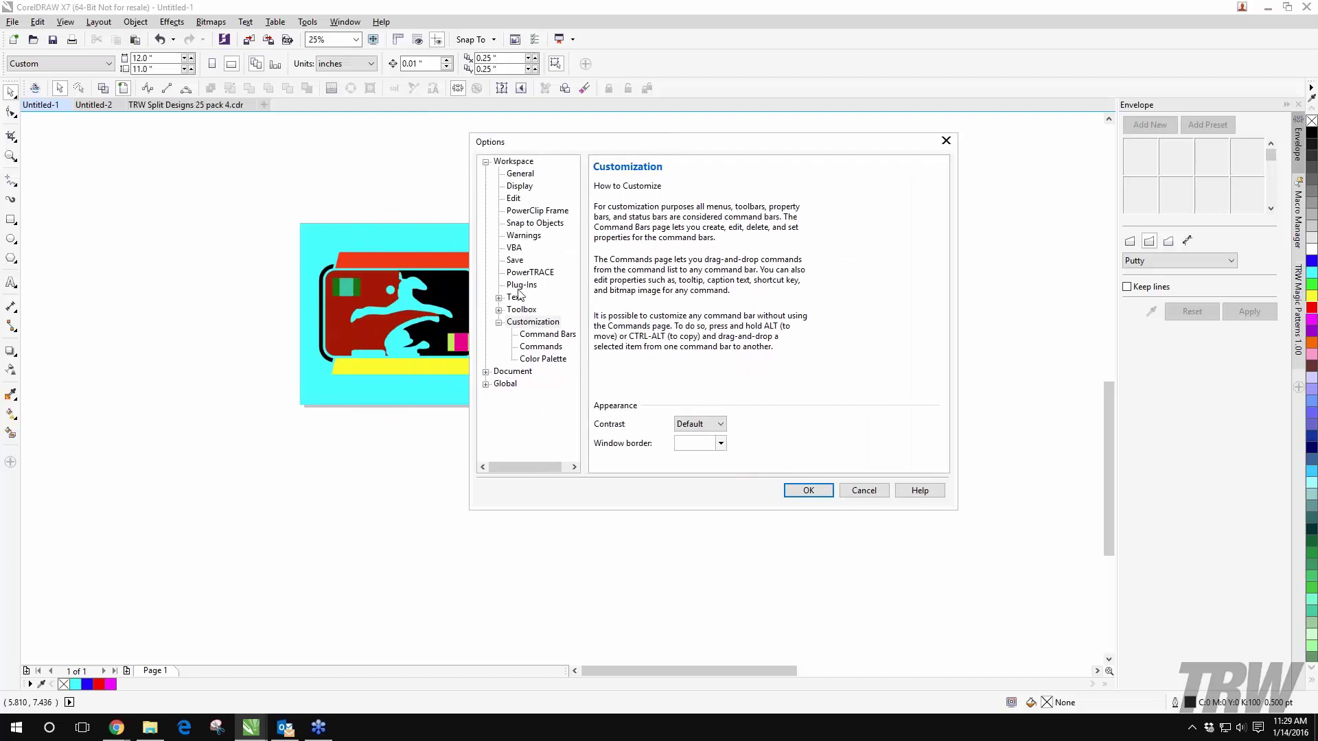
click(515, 260)
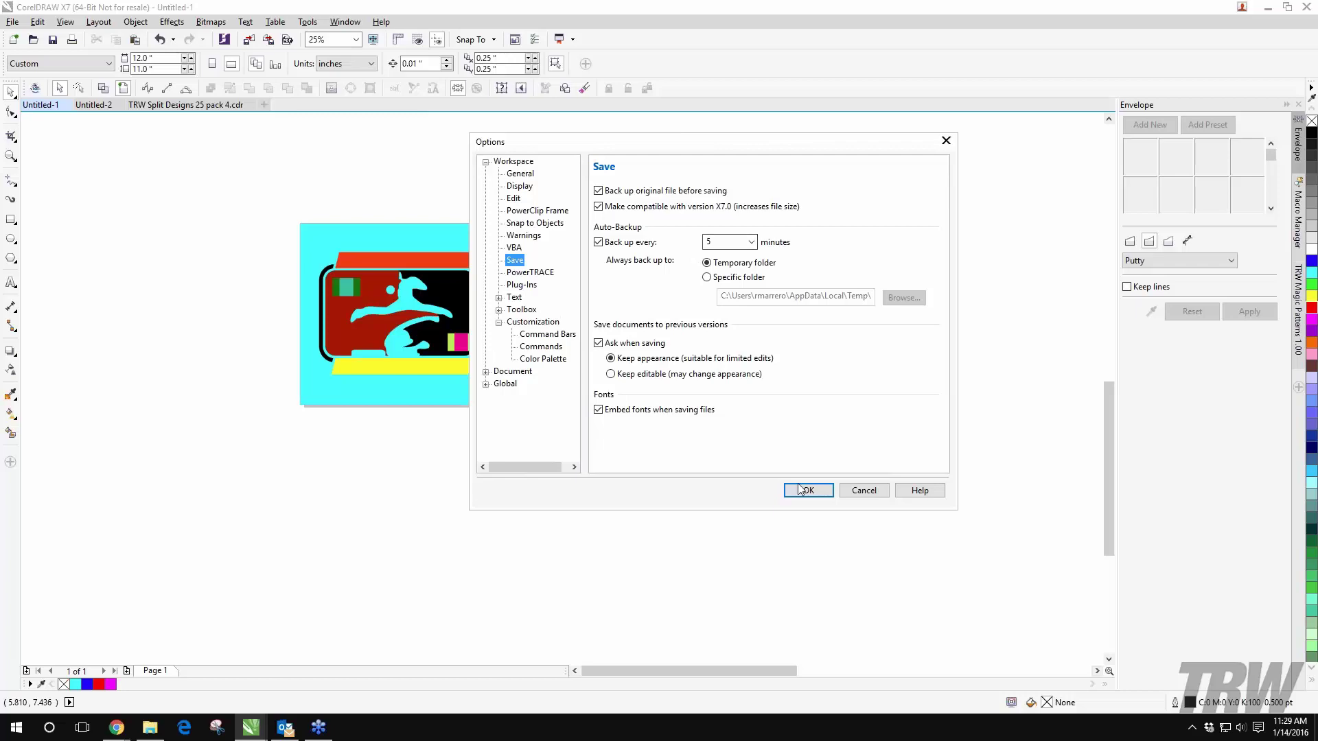
click(537, 346)
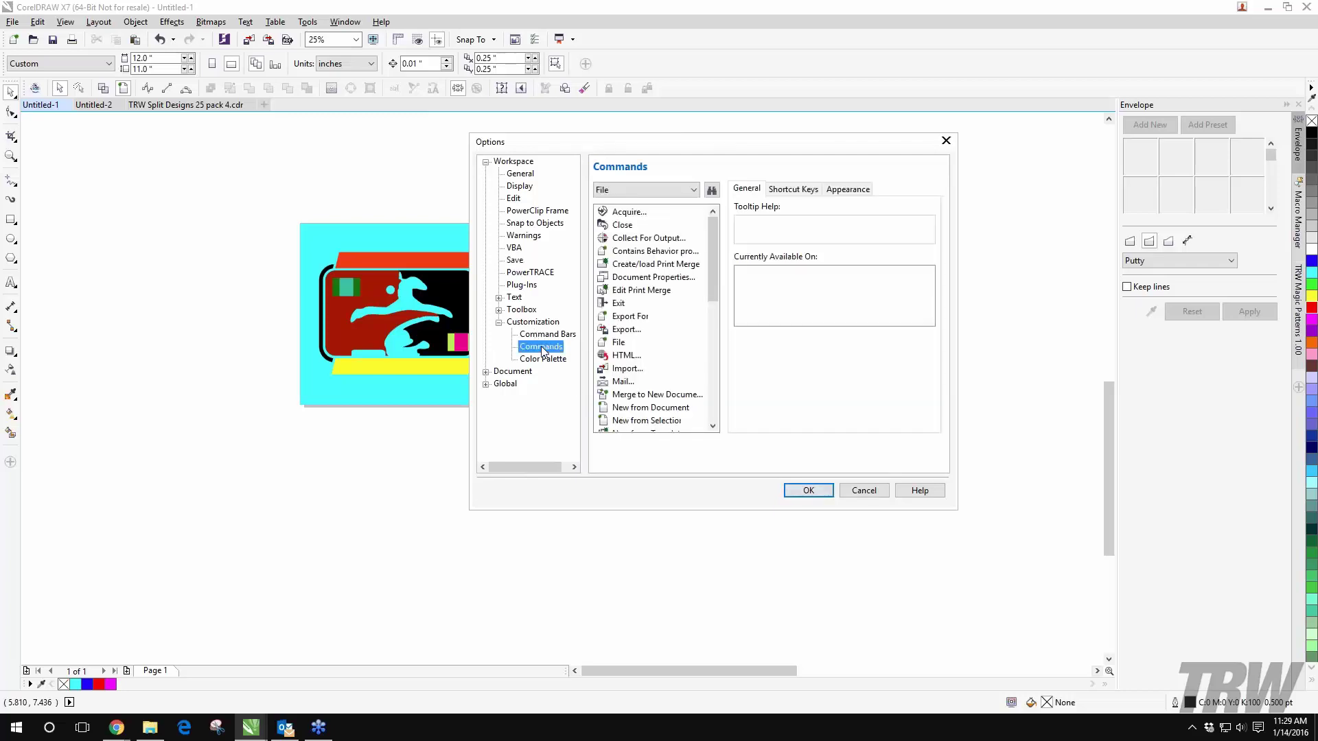
Step: Set the maximum palette rows when docked to 2 in the Color Palette options and apply the change
click(543, 359)
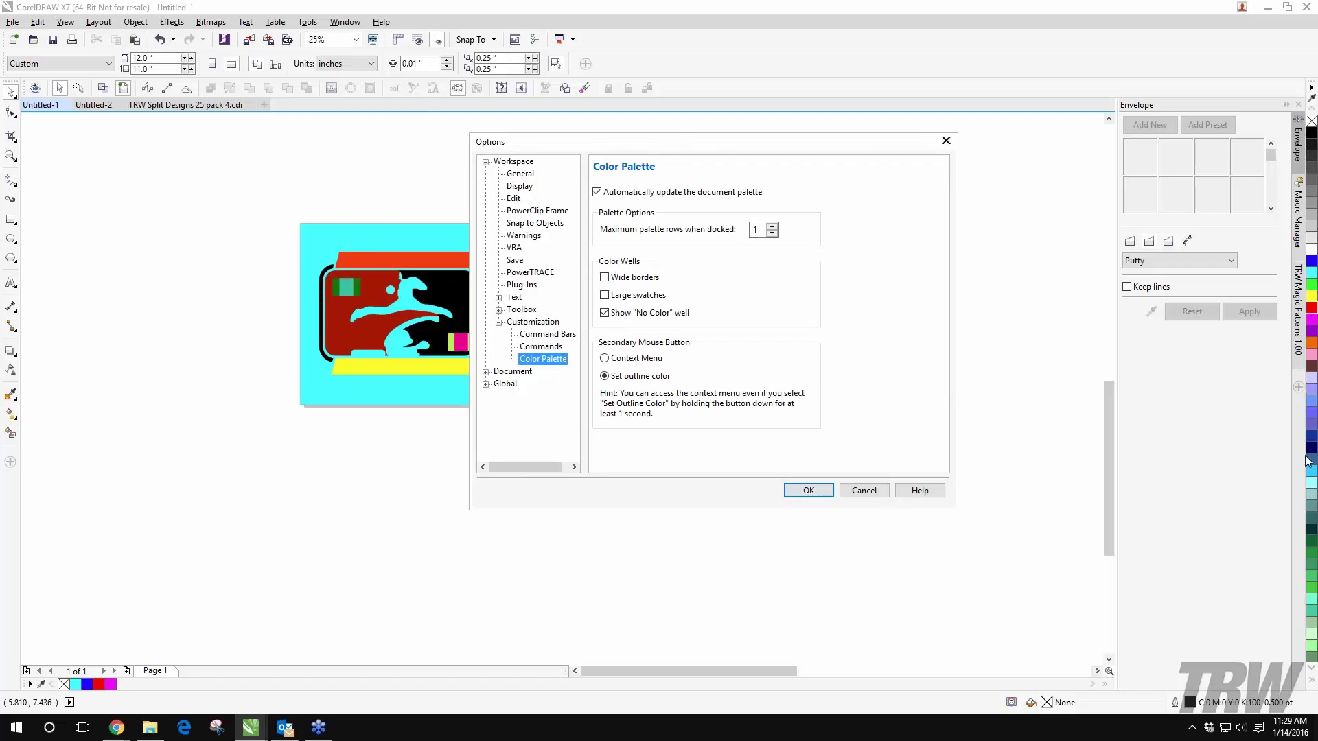
click(771, 227)
click(800, 490)
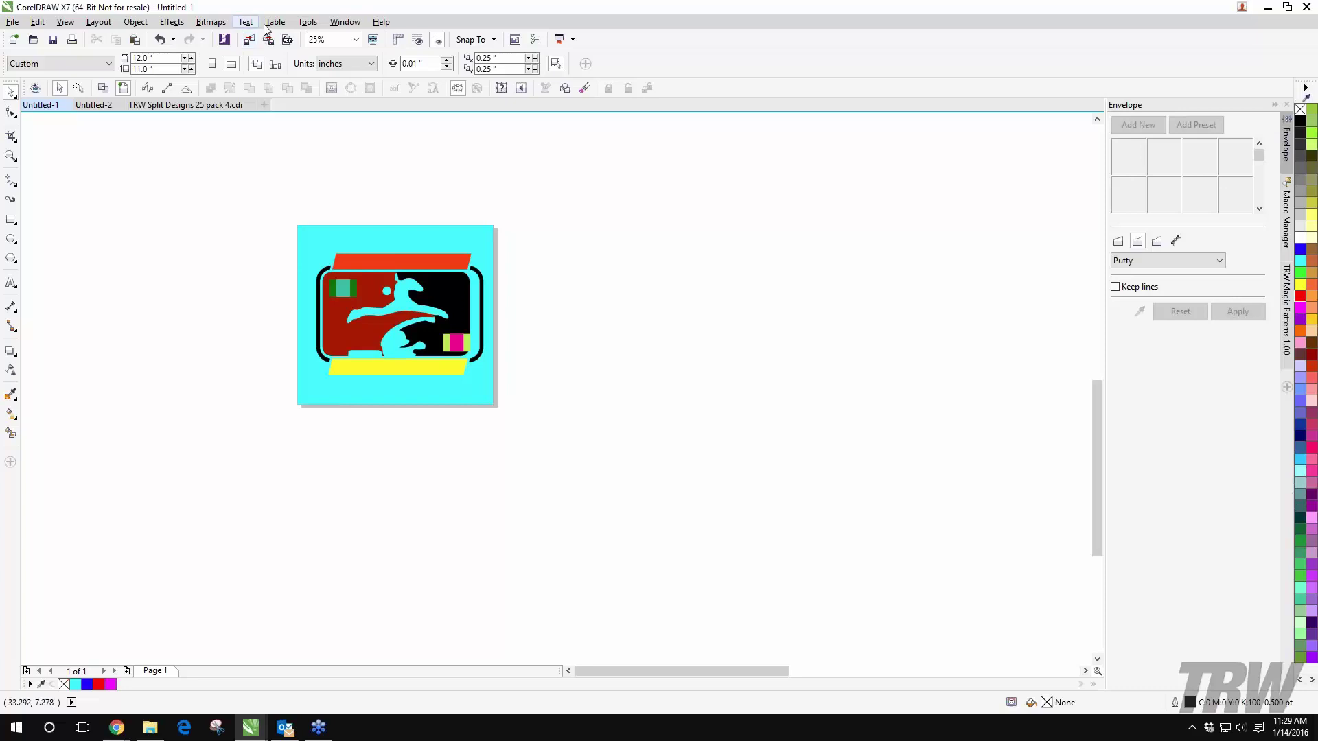
Step: Set the maximum palette rows when docked to 1 in the Color Palette customization options and apply the change
click(308, 21)
click(336, 53)
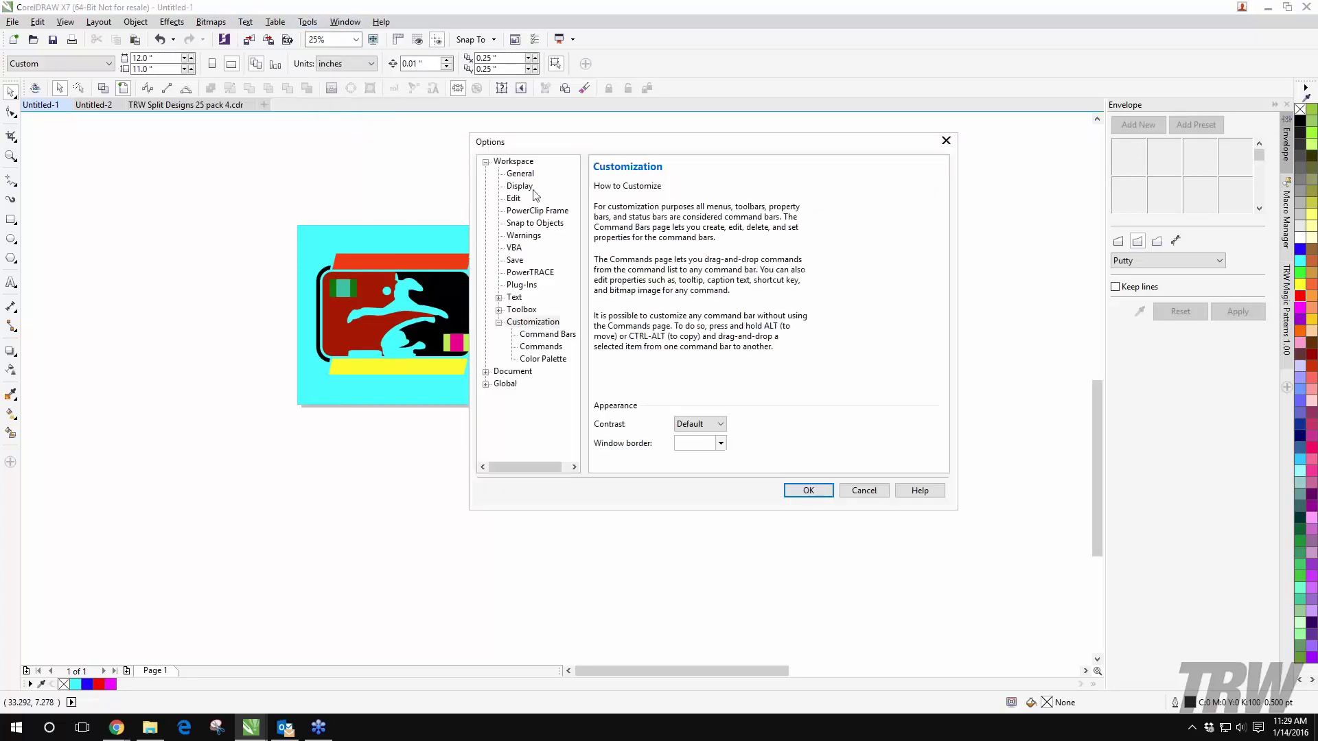
click(535, 348)
click(541, 358)
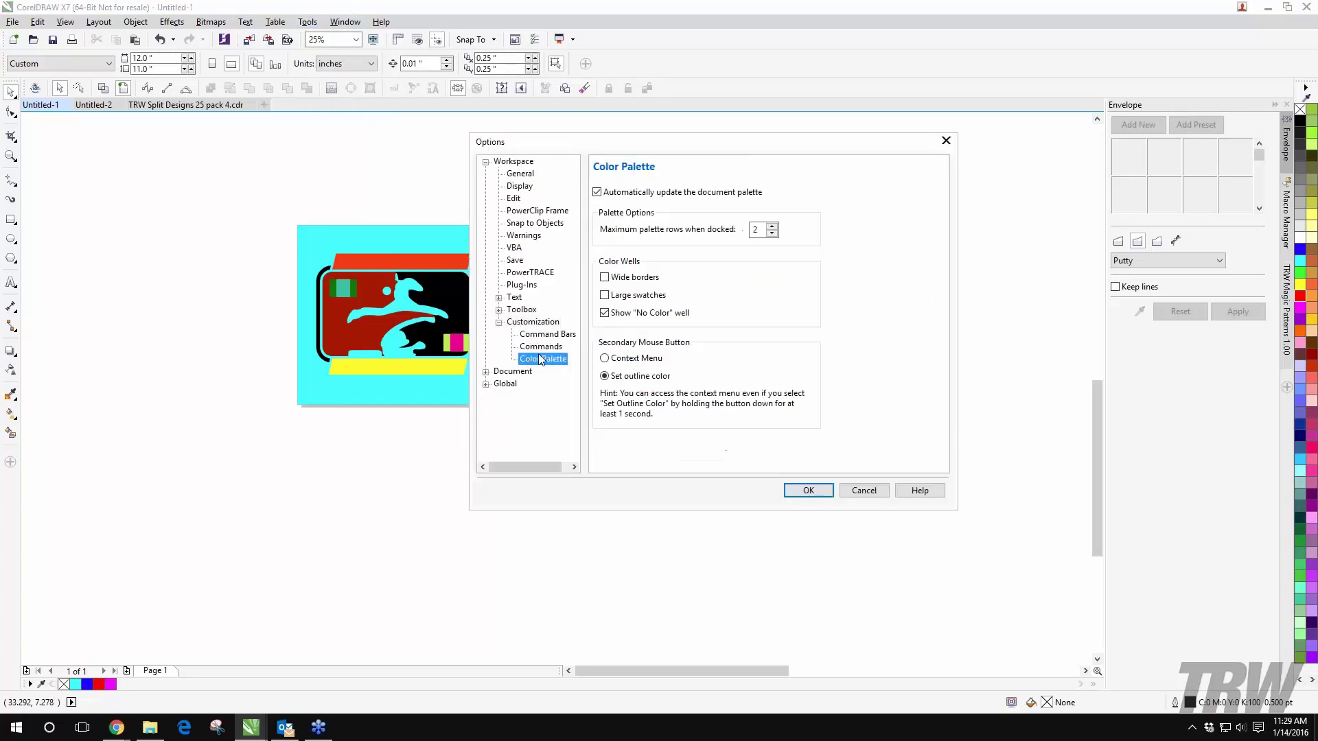
click(771, 234)
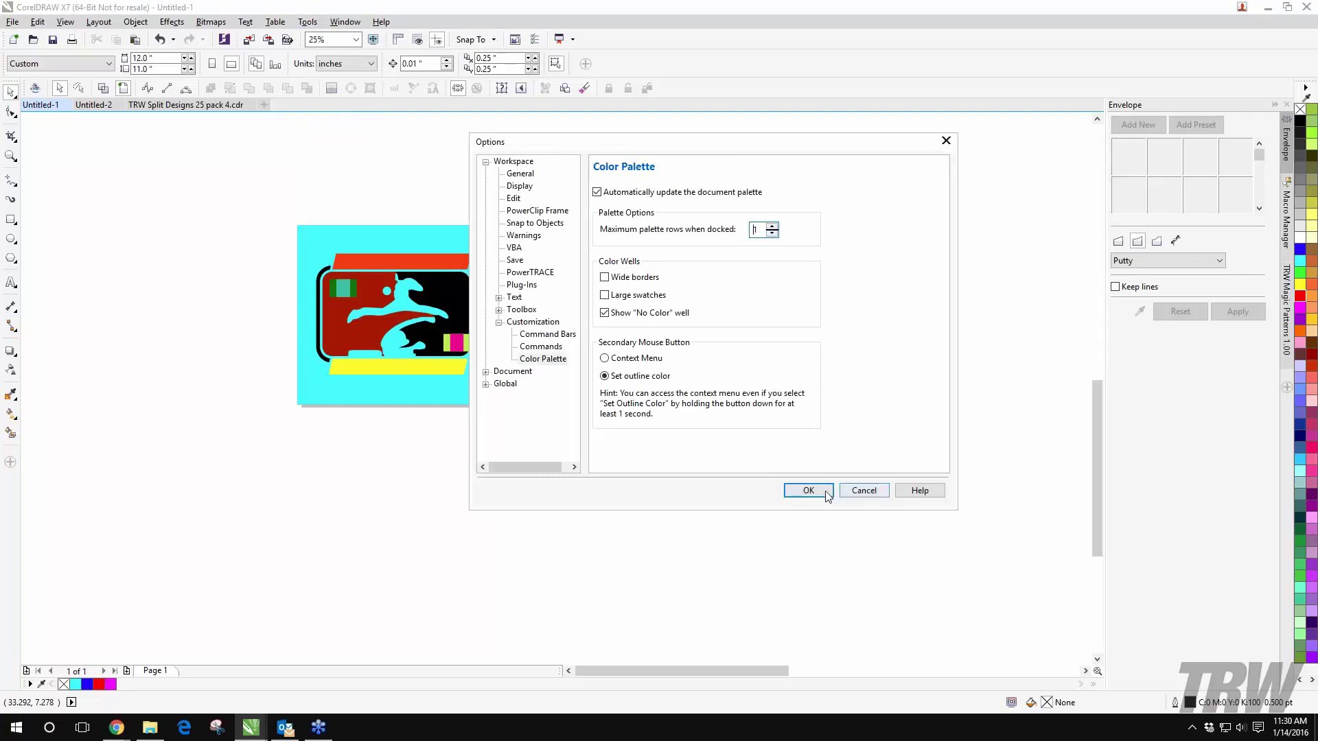
click(797, 491)
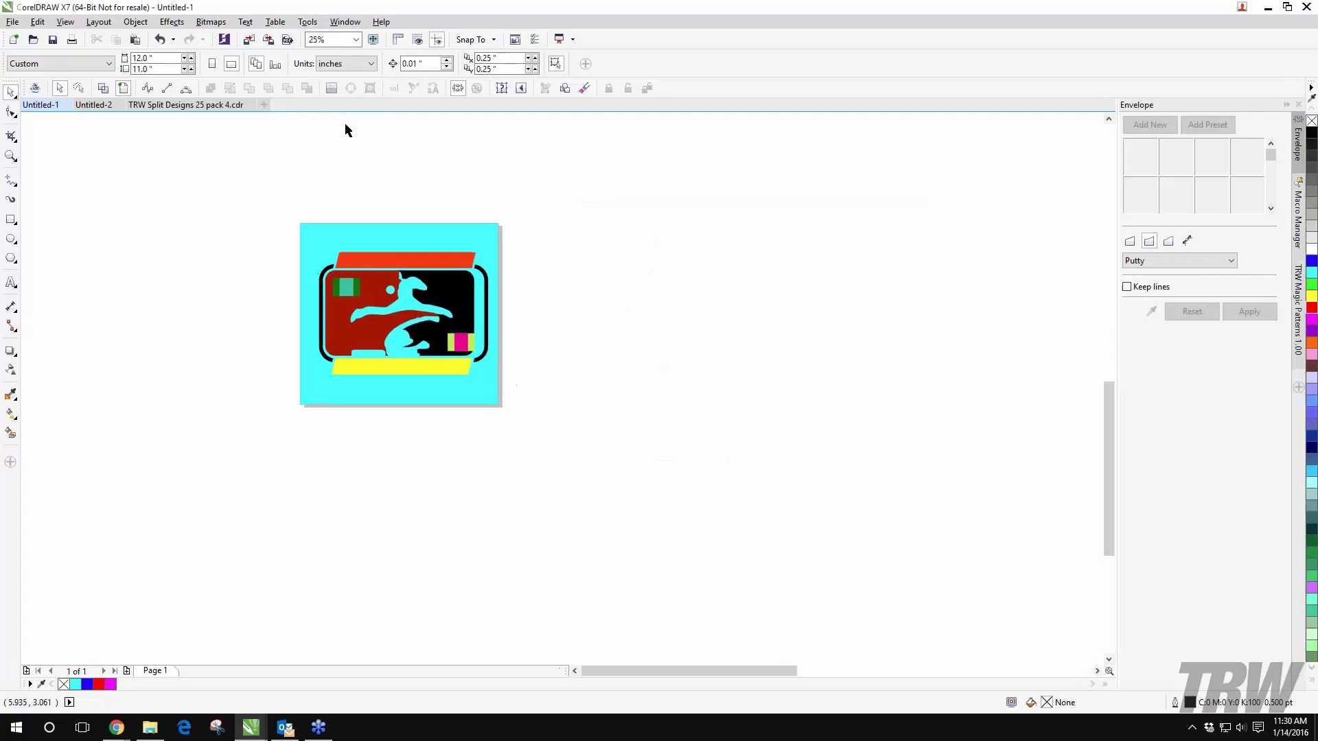
Step: Show the CMYK Palette and dock it beside the existing RGB Palette
click(343, 23)
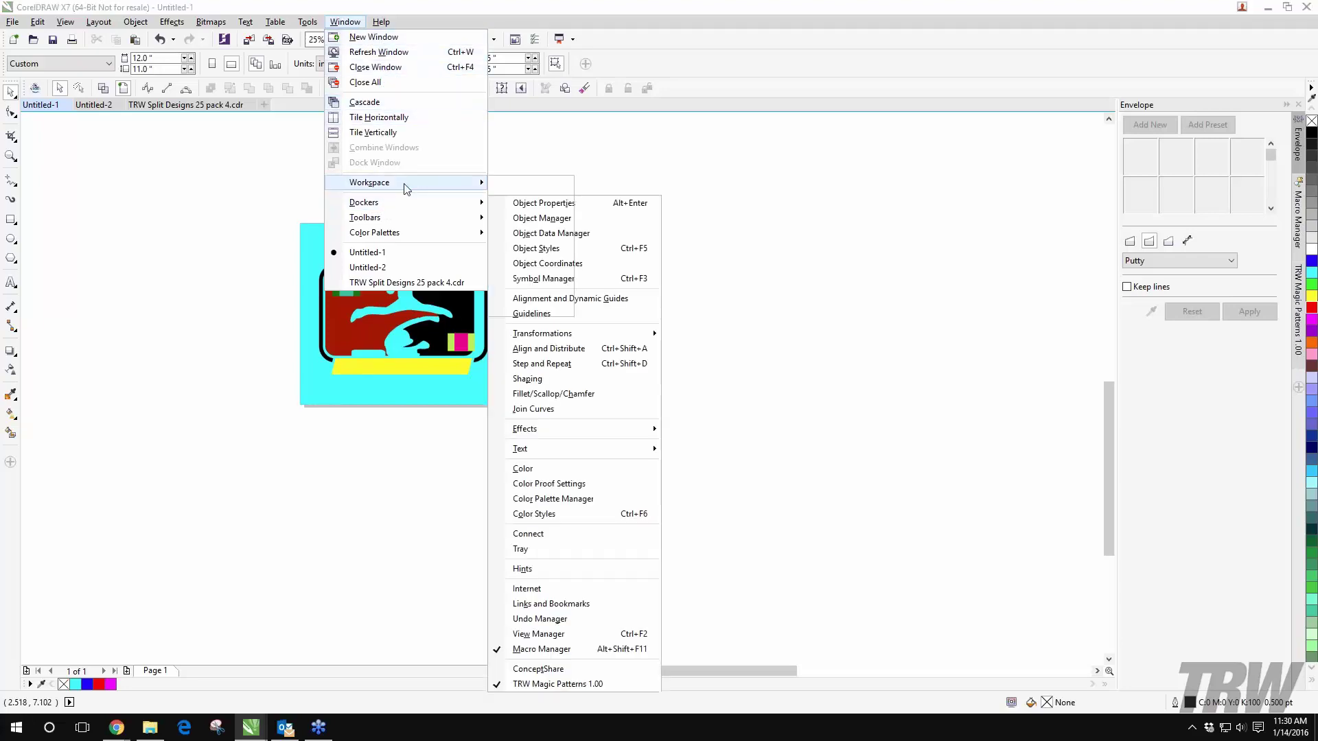
mouse_move(408, 187)
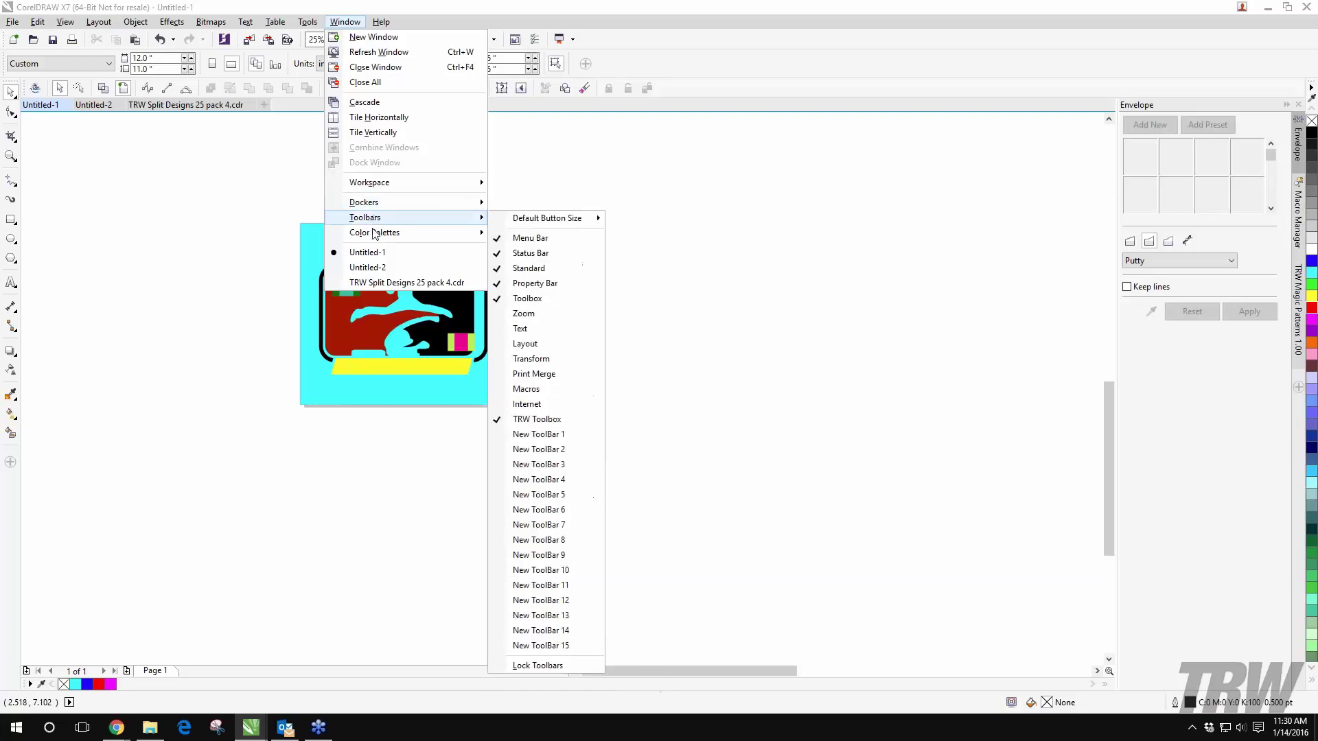
mouse_move(390, 235)
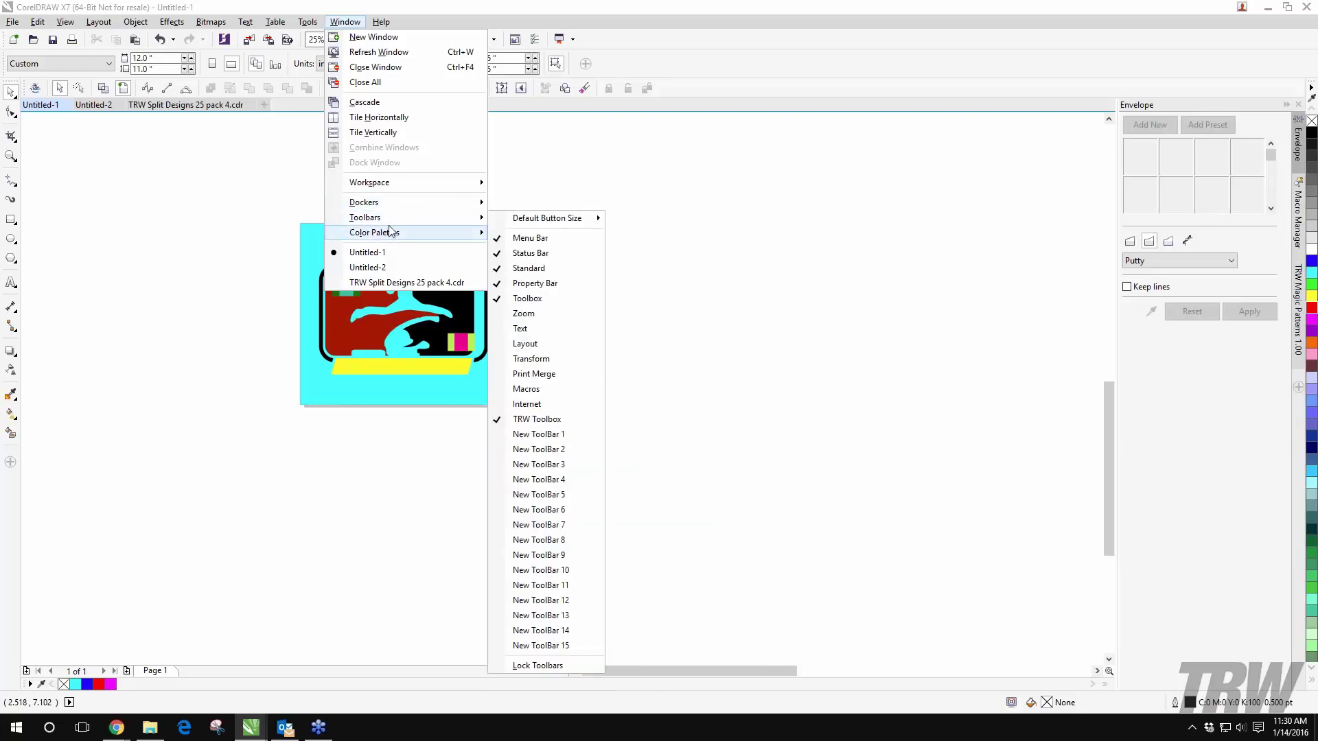
mouse_move(380, 234)
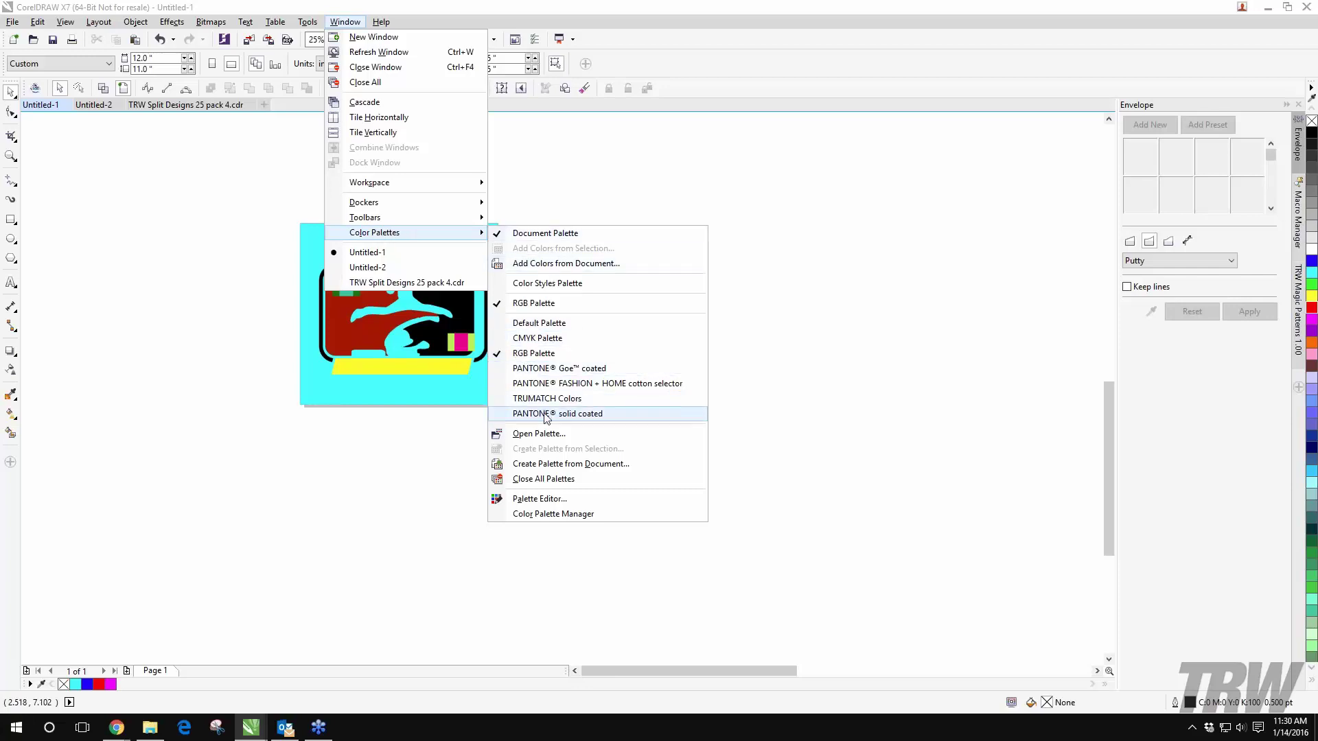
click(552, 338)
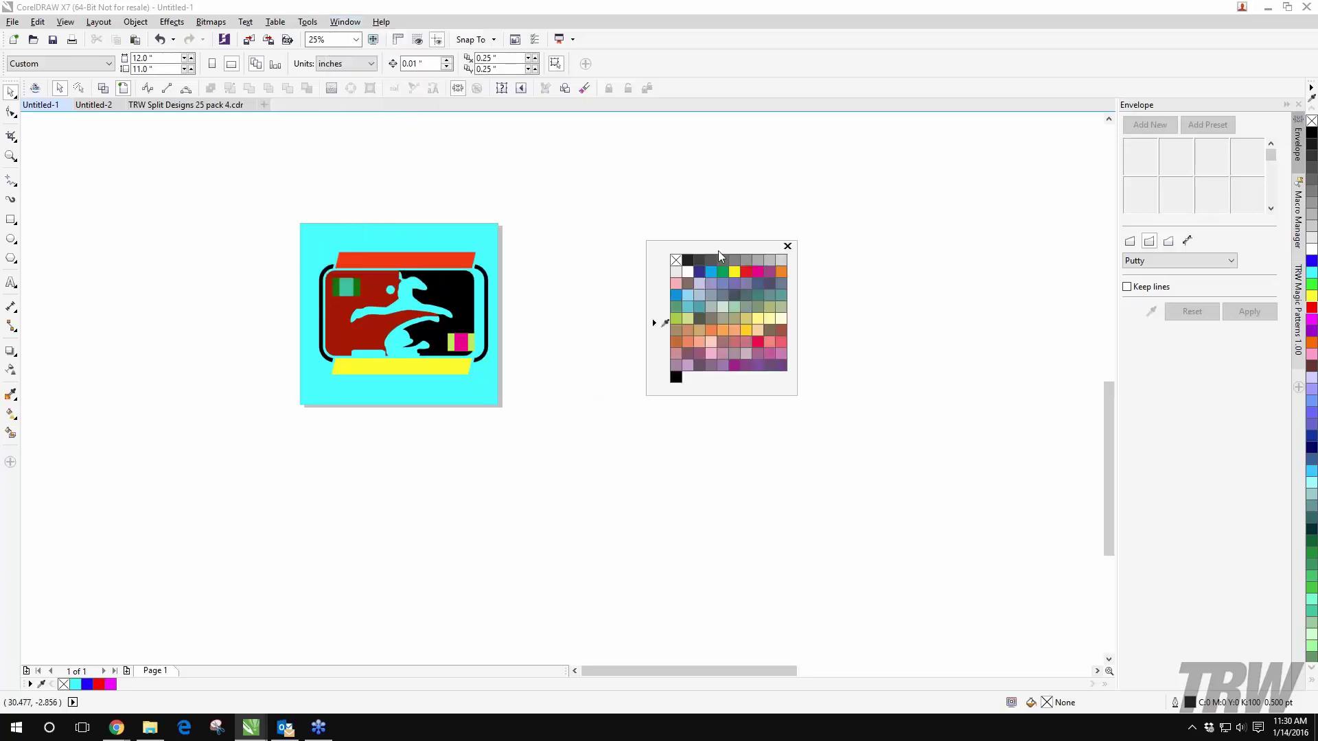
drag(725, 245, 1312, 99)
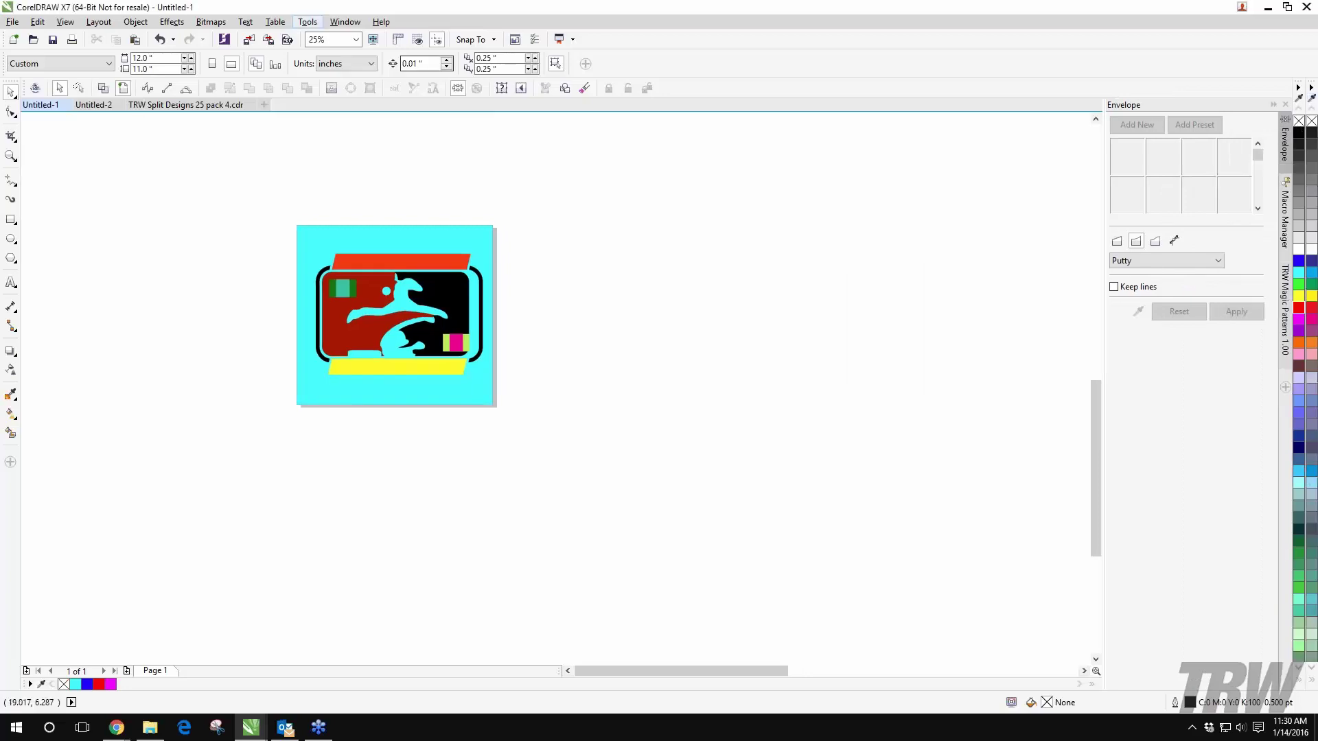
Step: Hide the CMYK Palette so that only the RGB Palette stays docked
click(308, 22)
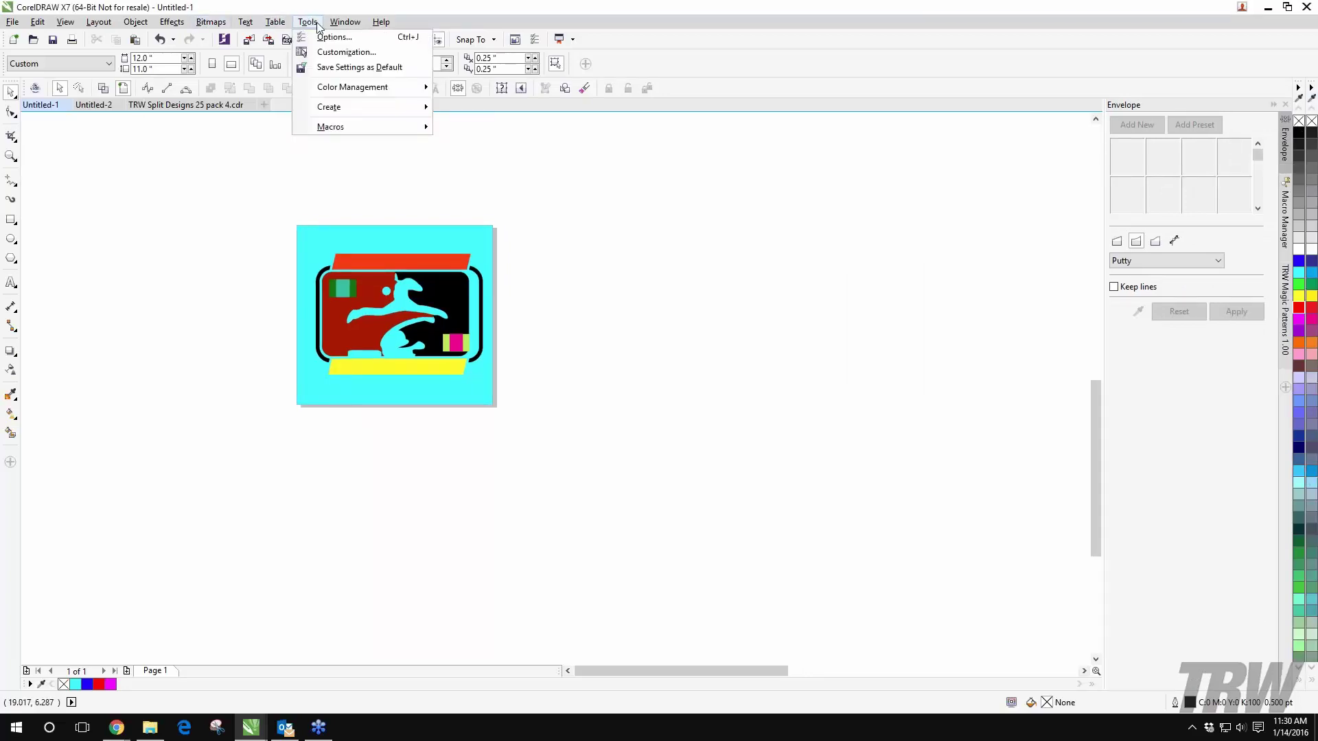
click(329, 52)
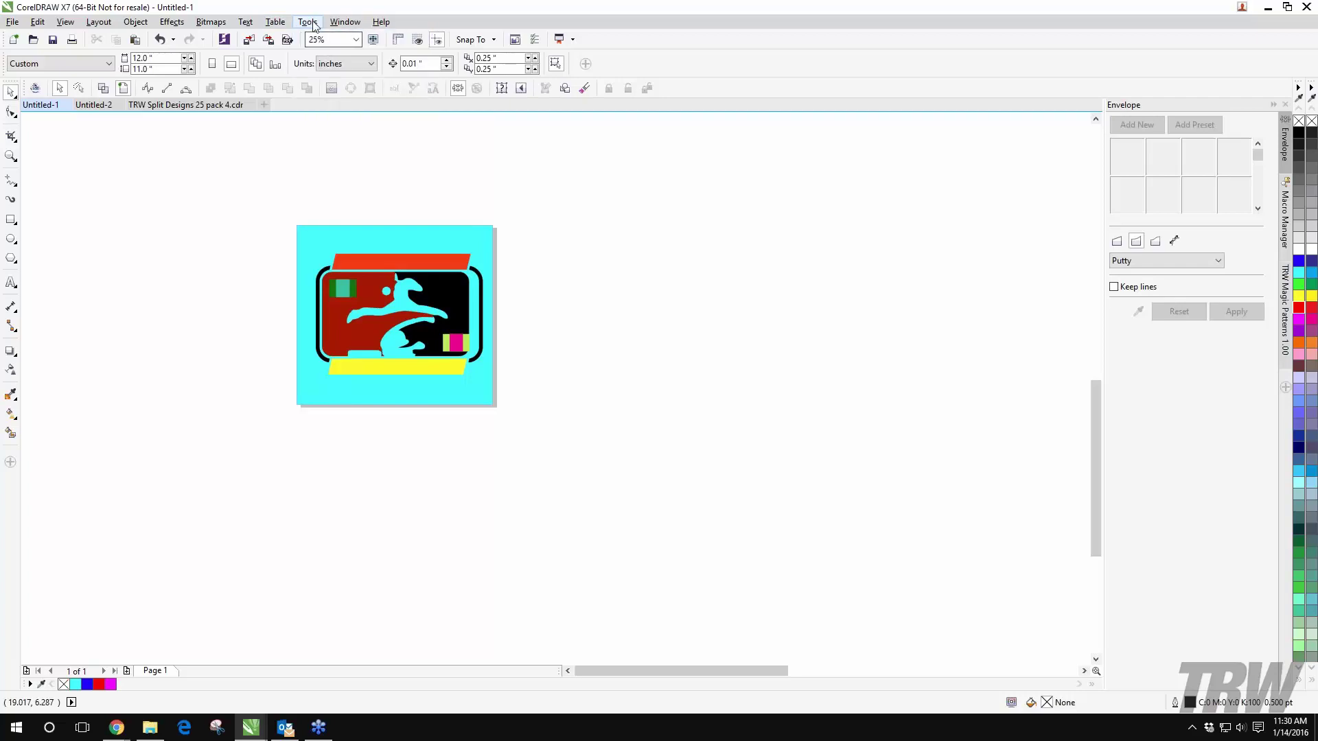
click(345, 22)
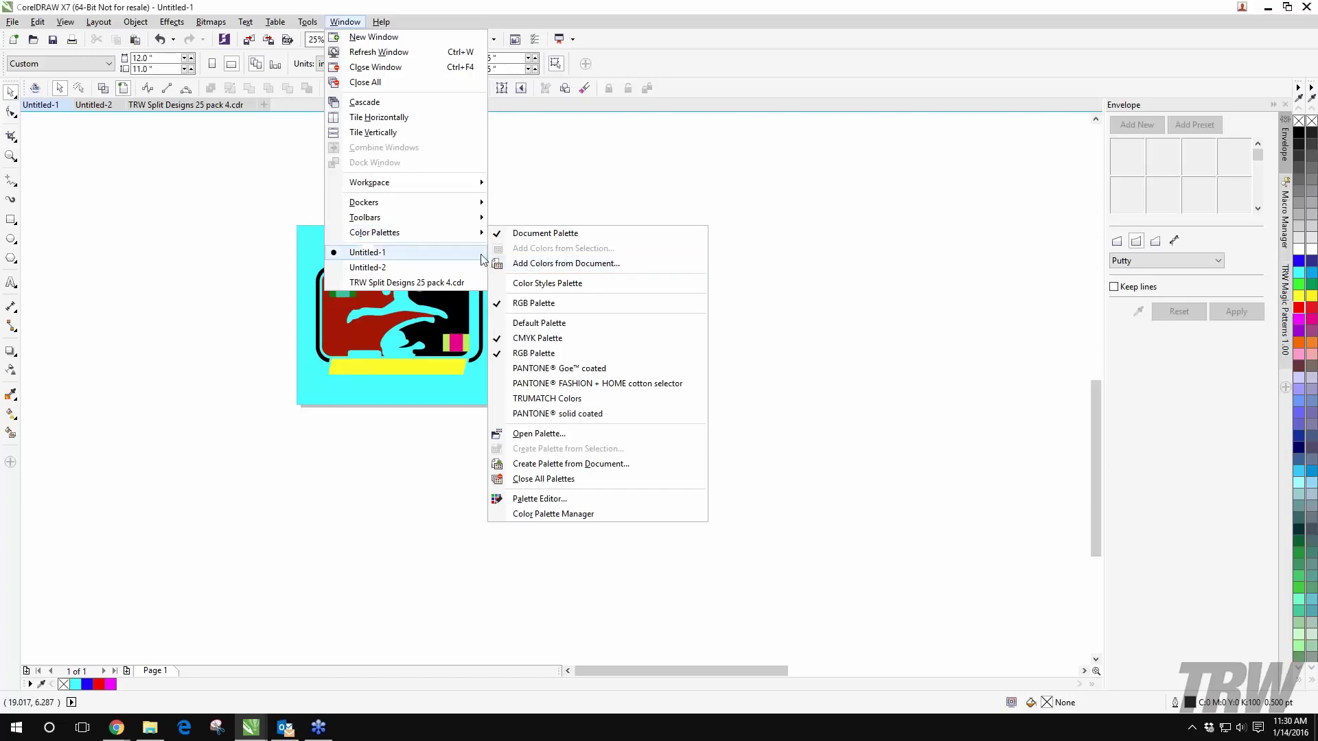
mouse_move(412, 183)
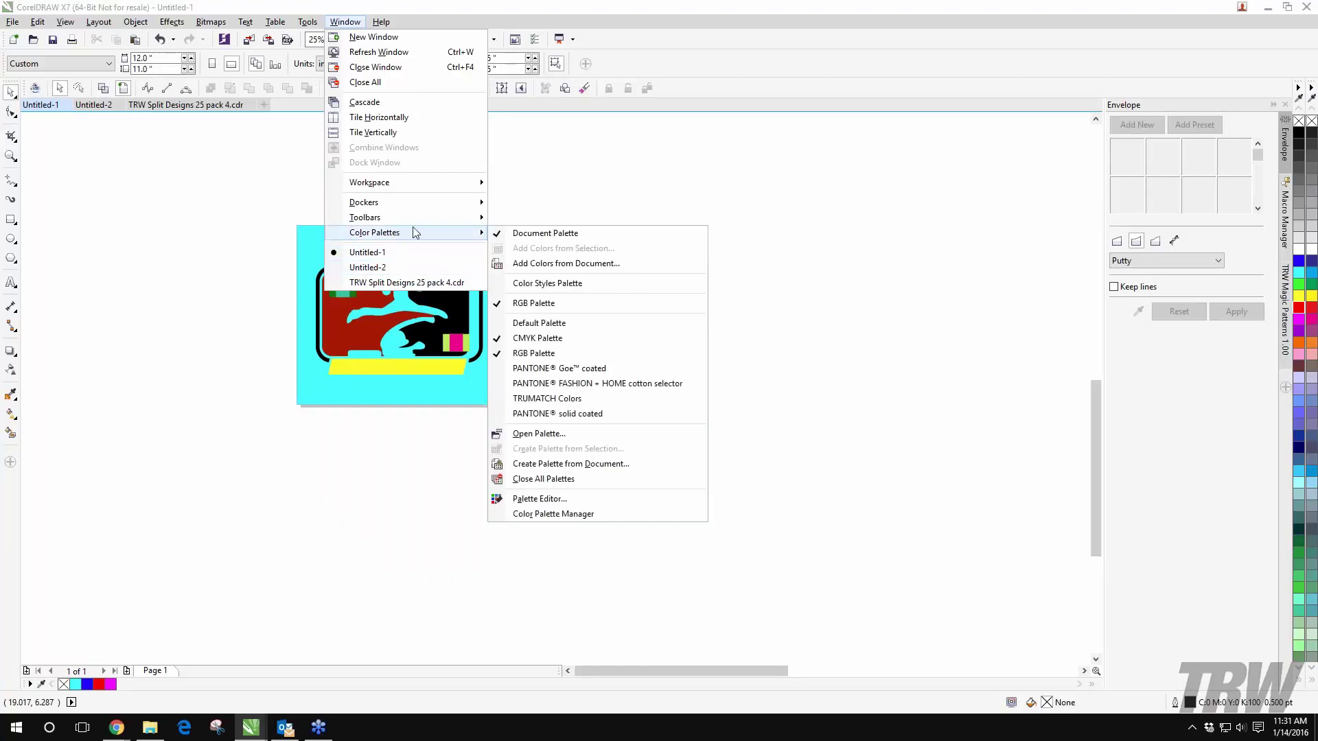
click(575, 339)
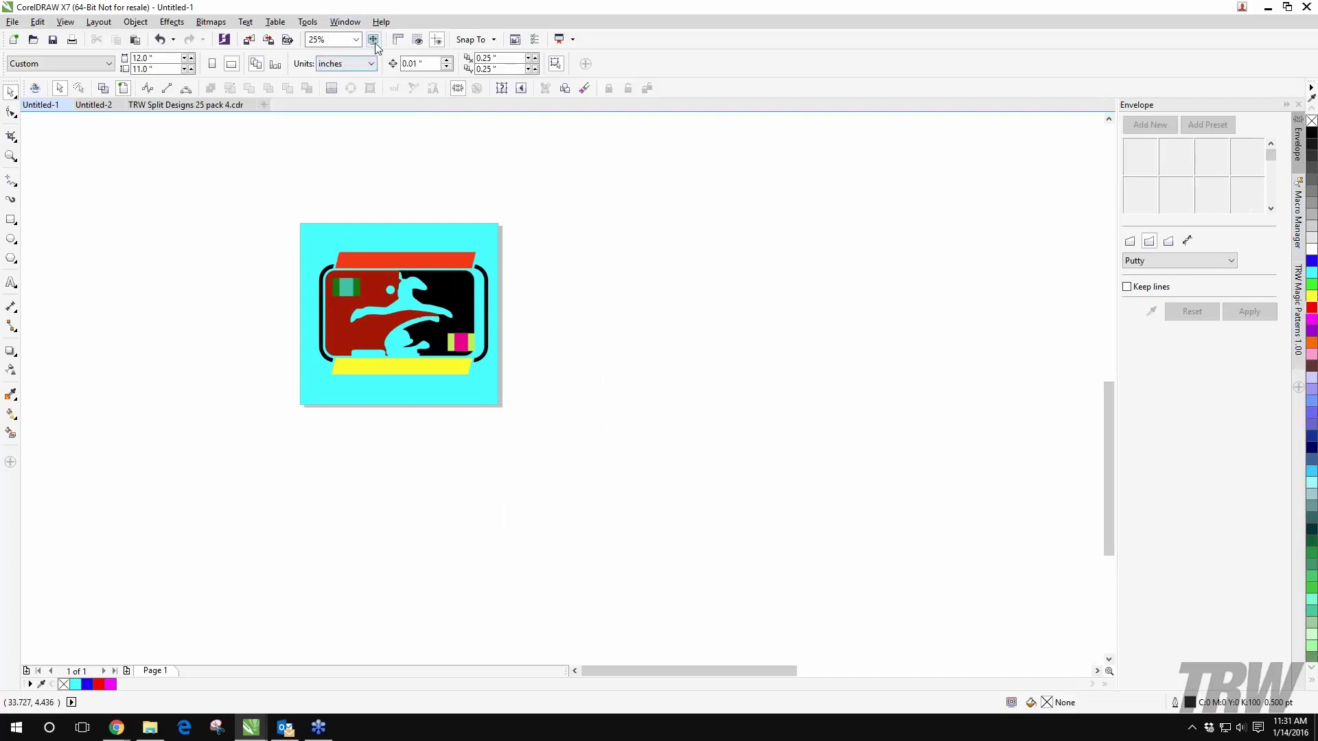
Step: Switch between the Untitled-1 and TRW Split Designs 25 pack 4.cdr documents, ending on Untitled-1
click(351, 23)
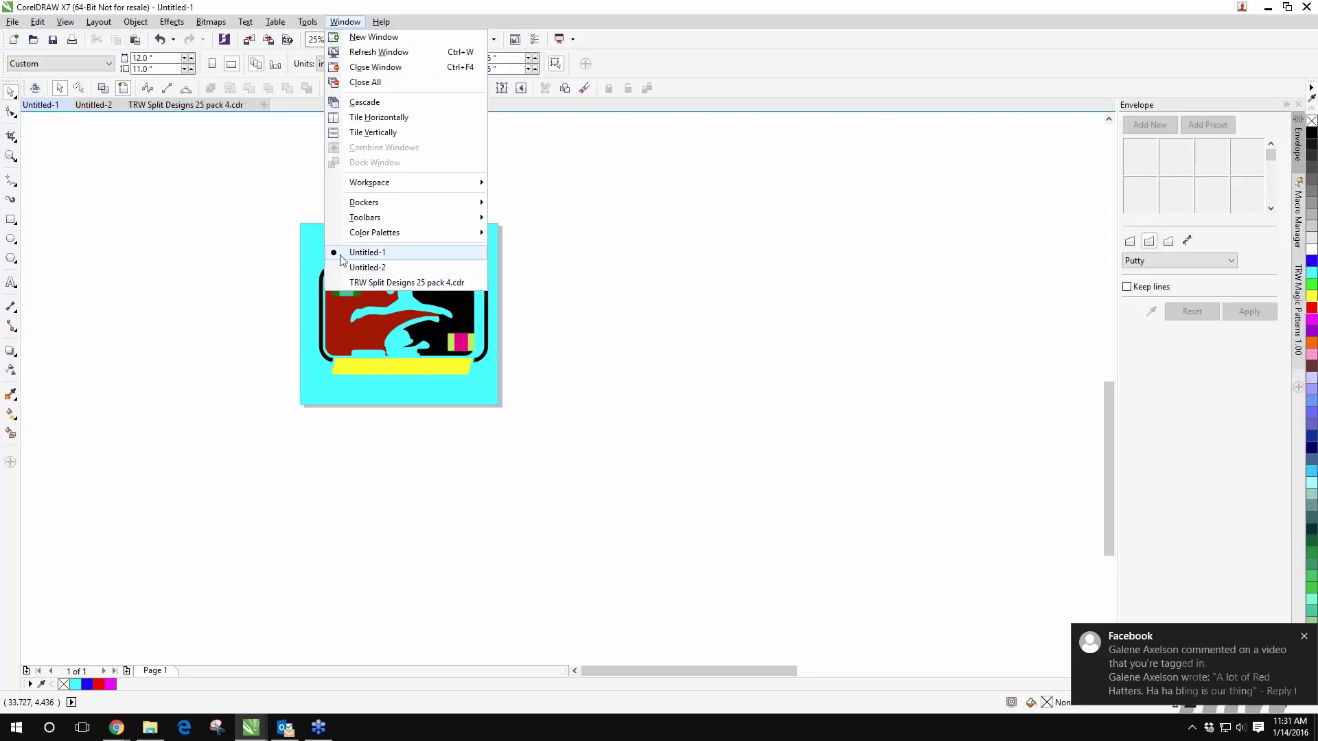
click(361, 253)
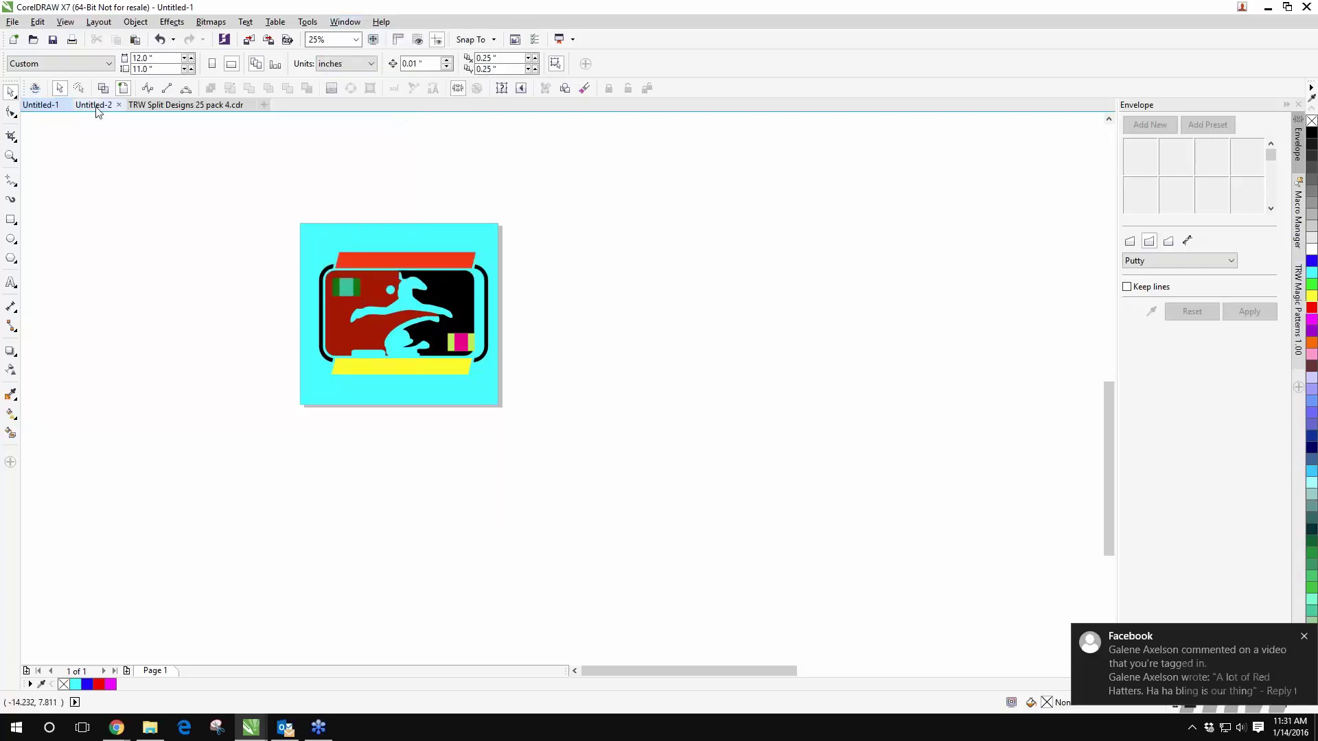
click(159, 106)
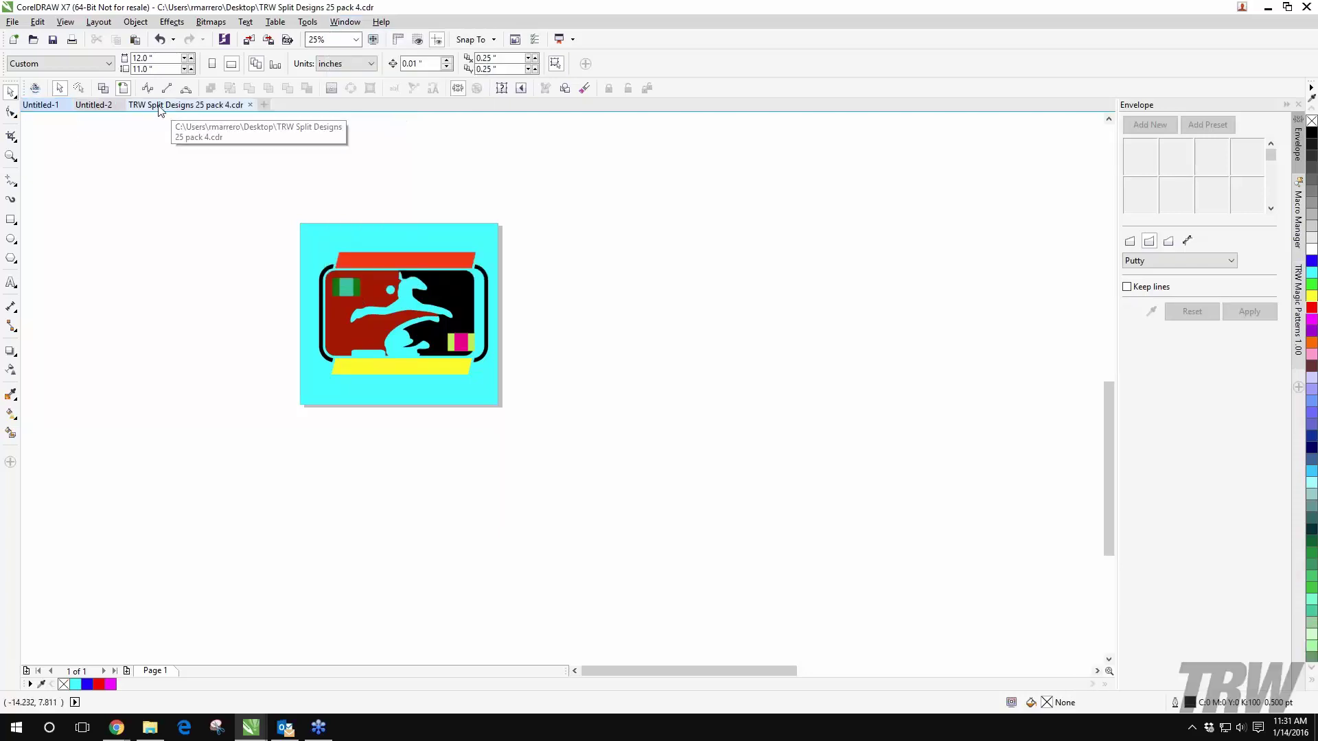
click(39, 105)
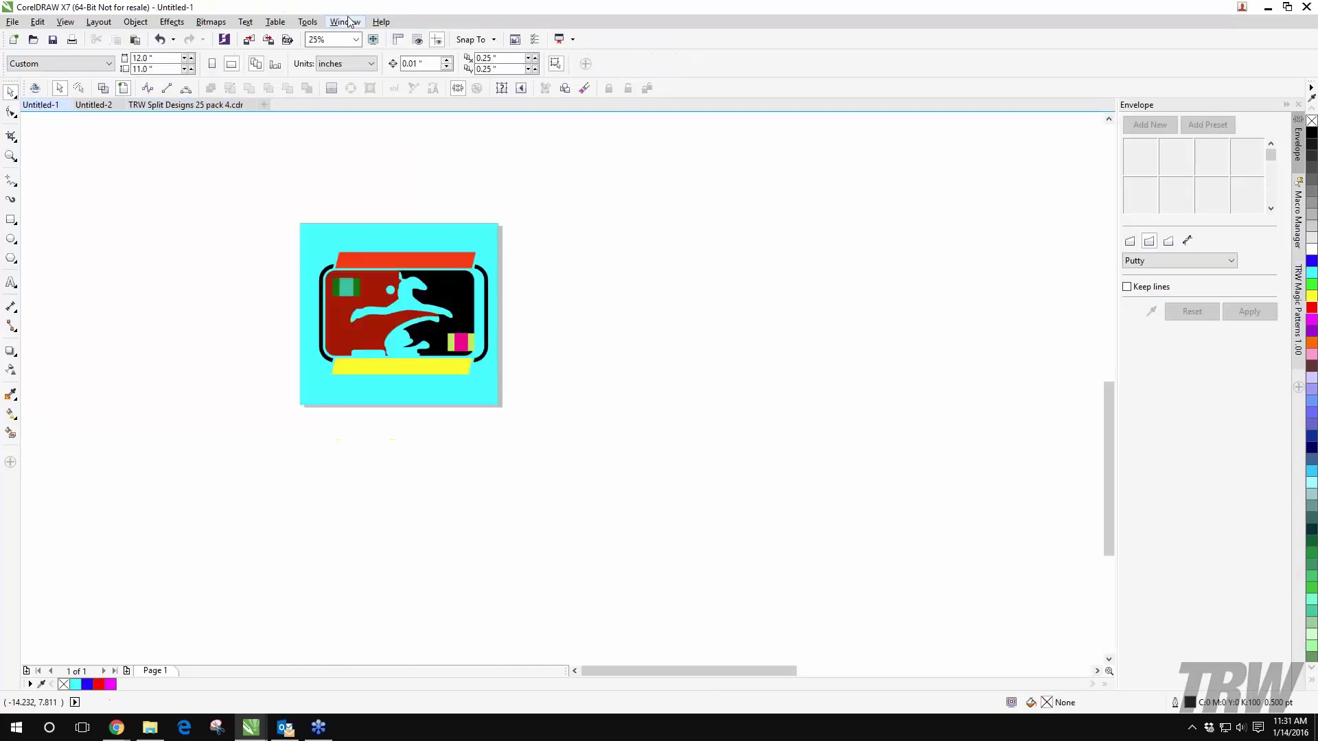
click(348, 21)
click(388, 282)
click(346, 23)
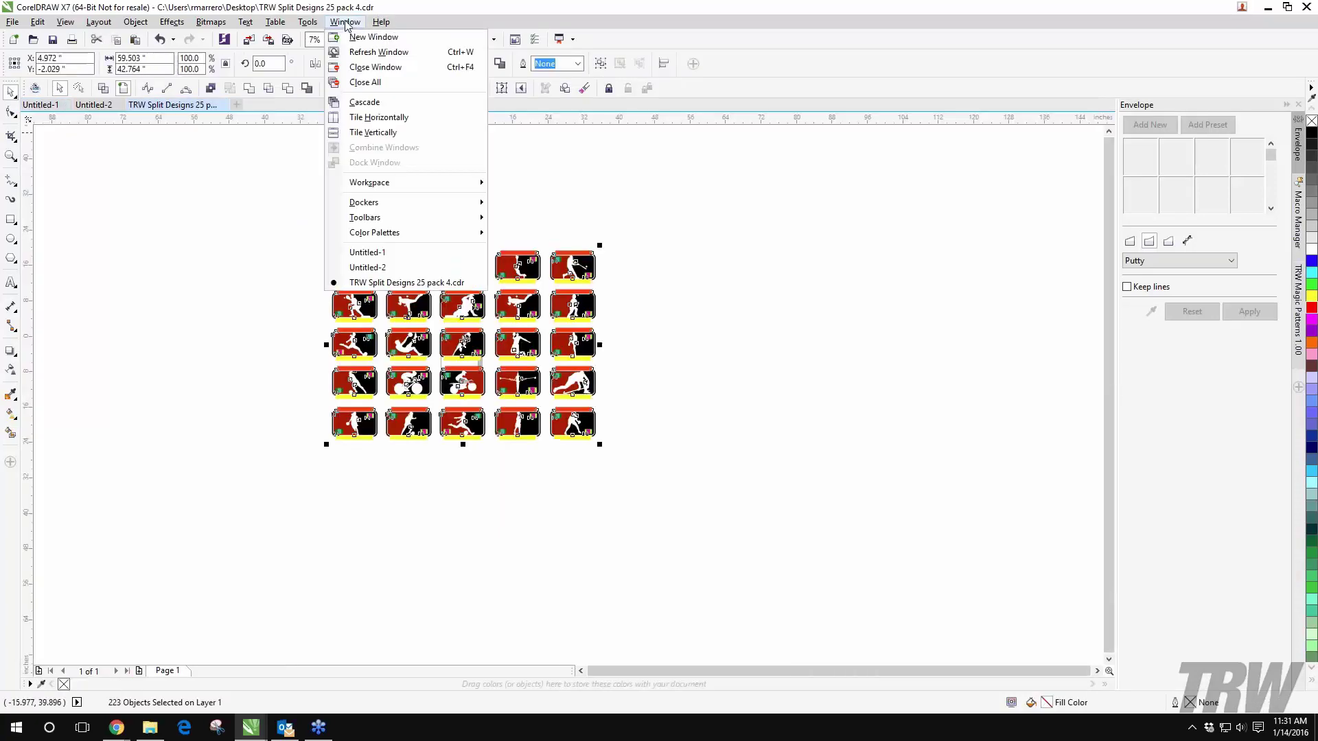
click(367, 252)
Step: View Untitled-2 and cycle through the open documents back to Untitled-1
click(93, 105)
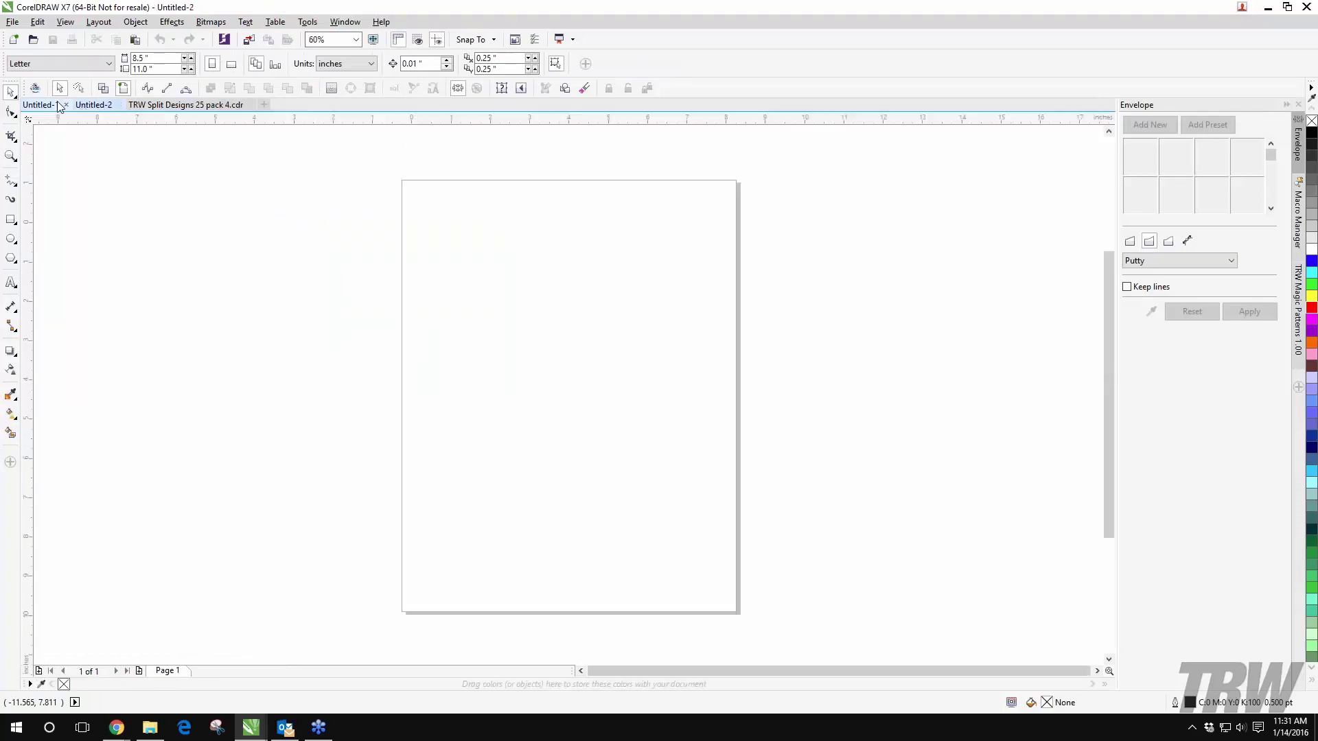
key(ctrl+Tab)
key(ctrl+Tab)
key(ctrl+Tab)
key(ctrl+Tab)
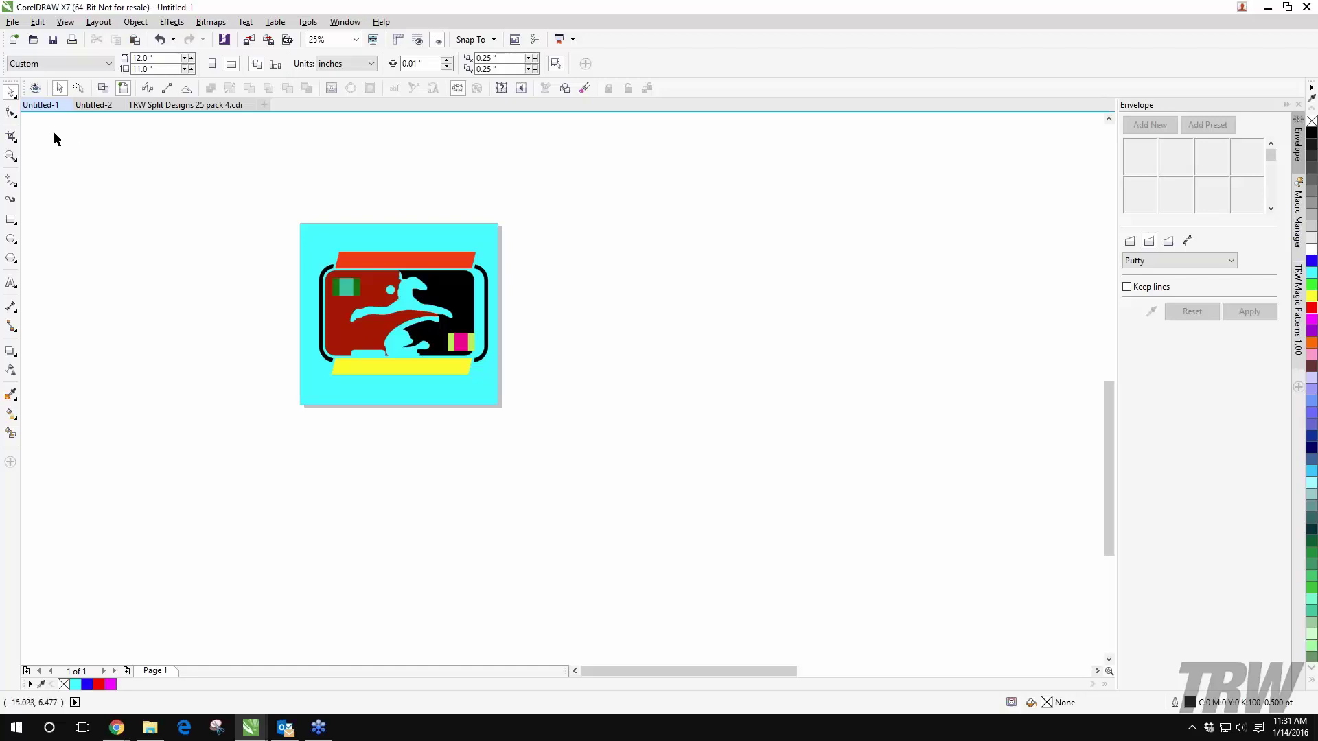
Step: Select the whole sports design on the cyan page with the Pick tool and delete it
click(10, 98)
click(41, 97)
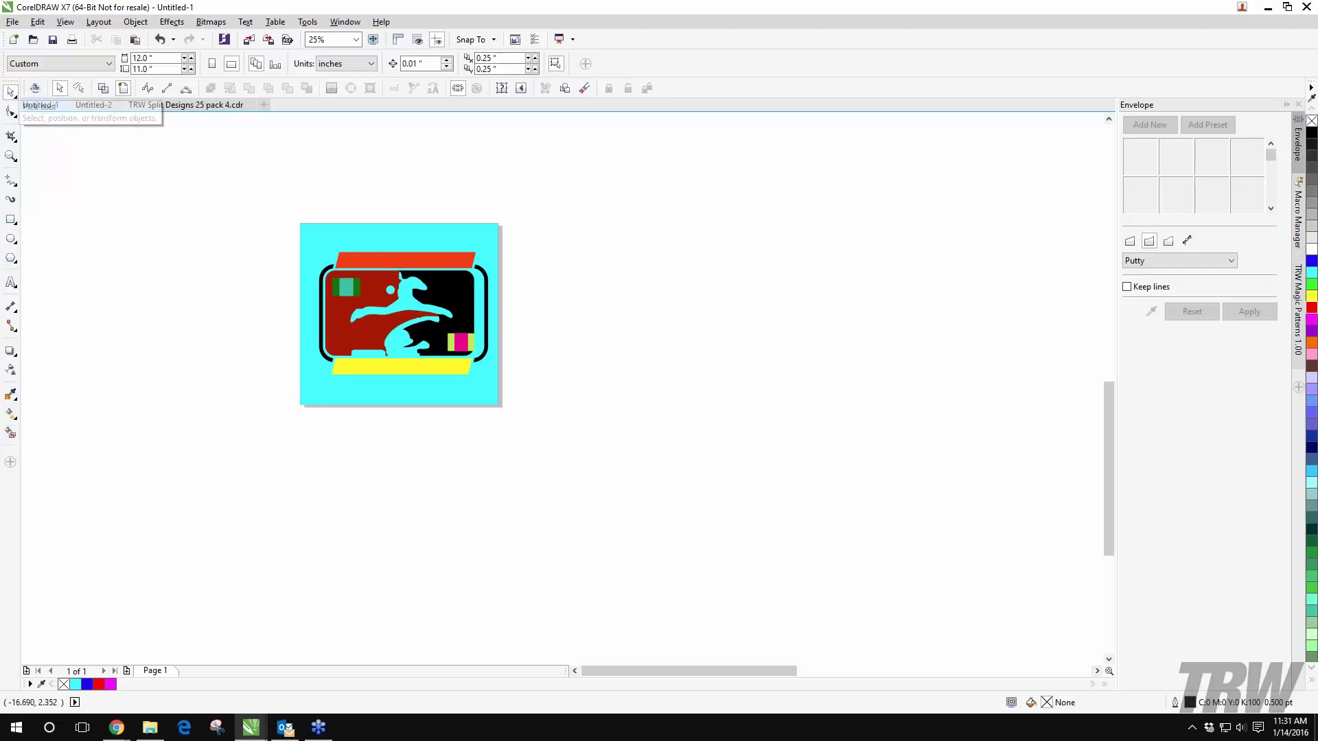
drag(268, 219, 556, 391)
key(Delete)
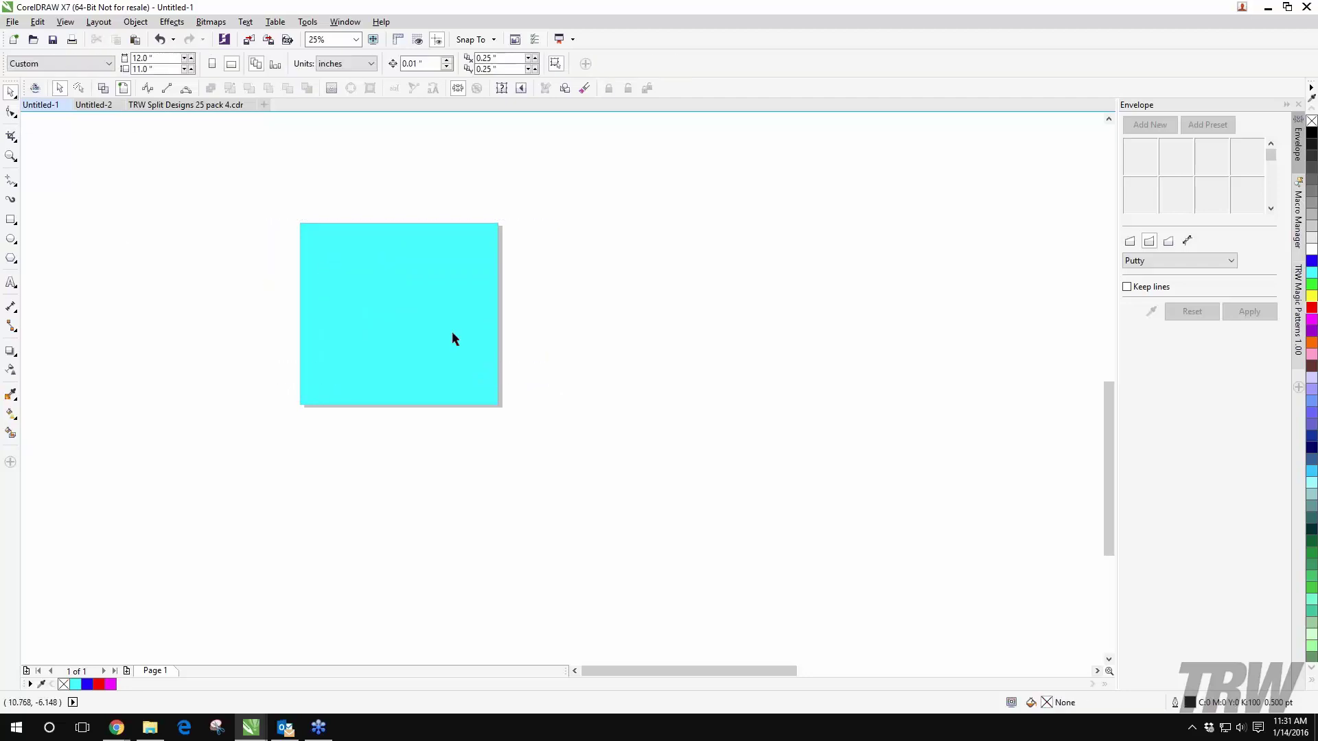
Step: Try moving the dark red panel out of the racket player design with the Pick tool, and undo the move
scroll(277, 358, down, 3)
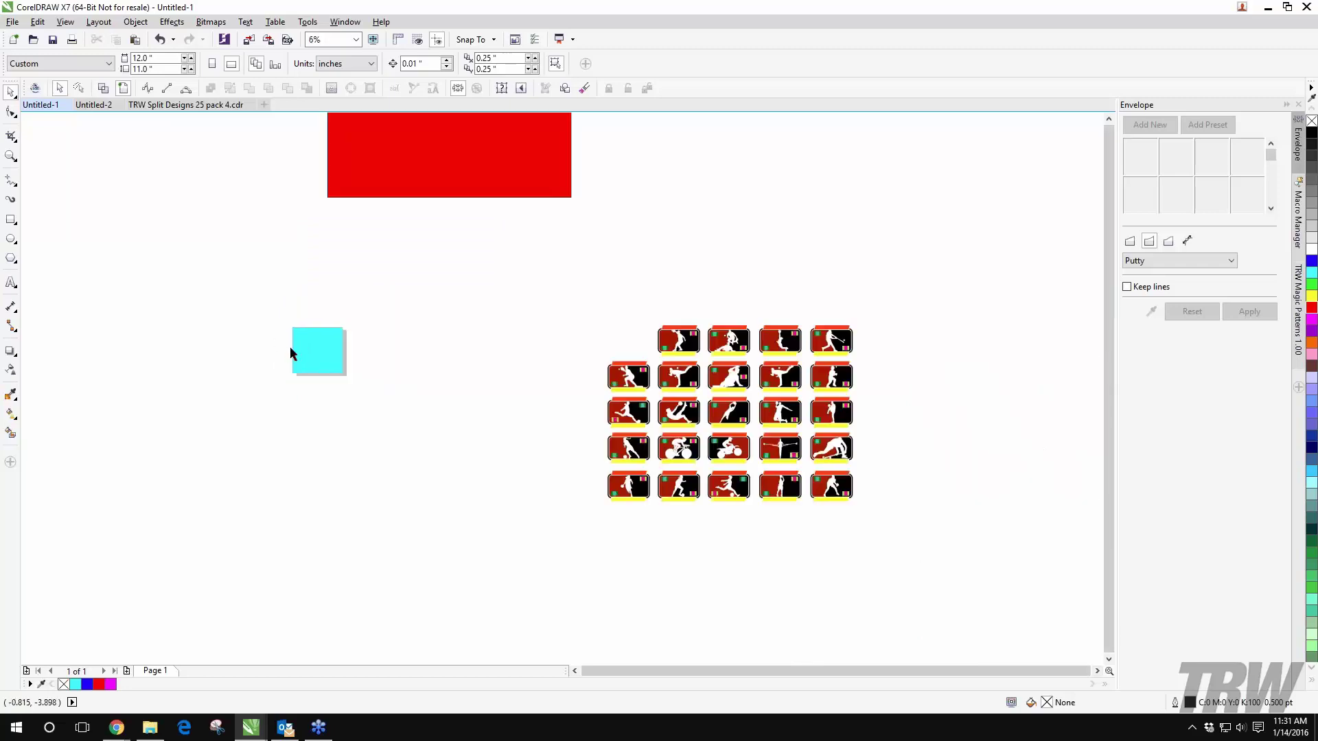
scroll(289, 346, up, 1)
click(12, 94)
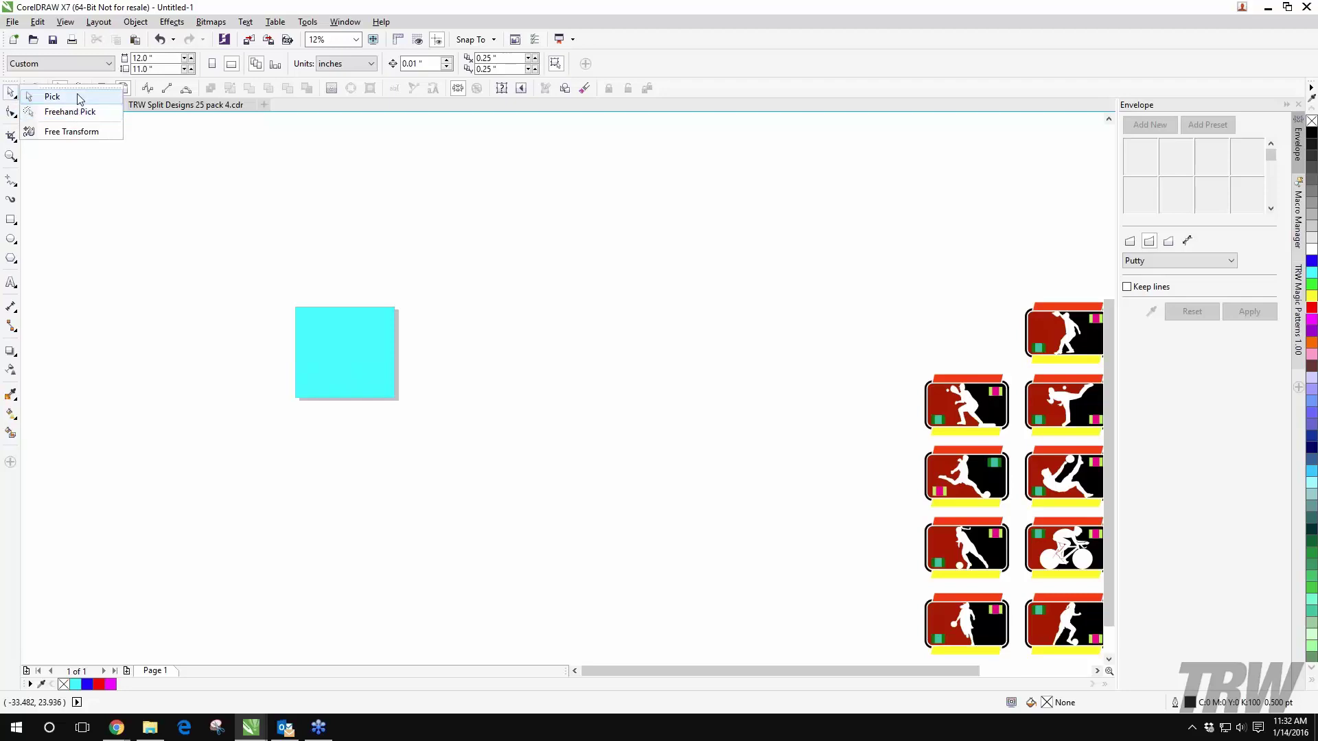
click(52, 96)
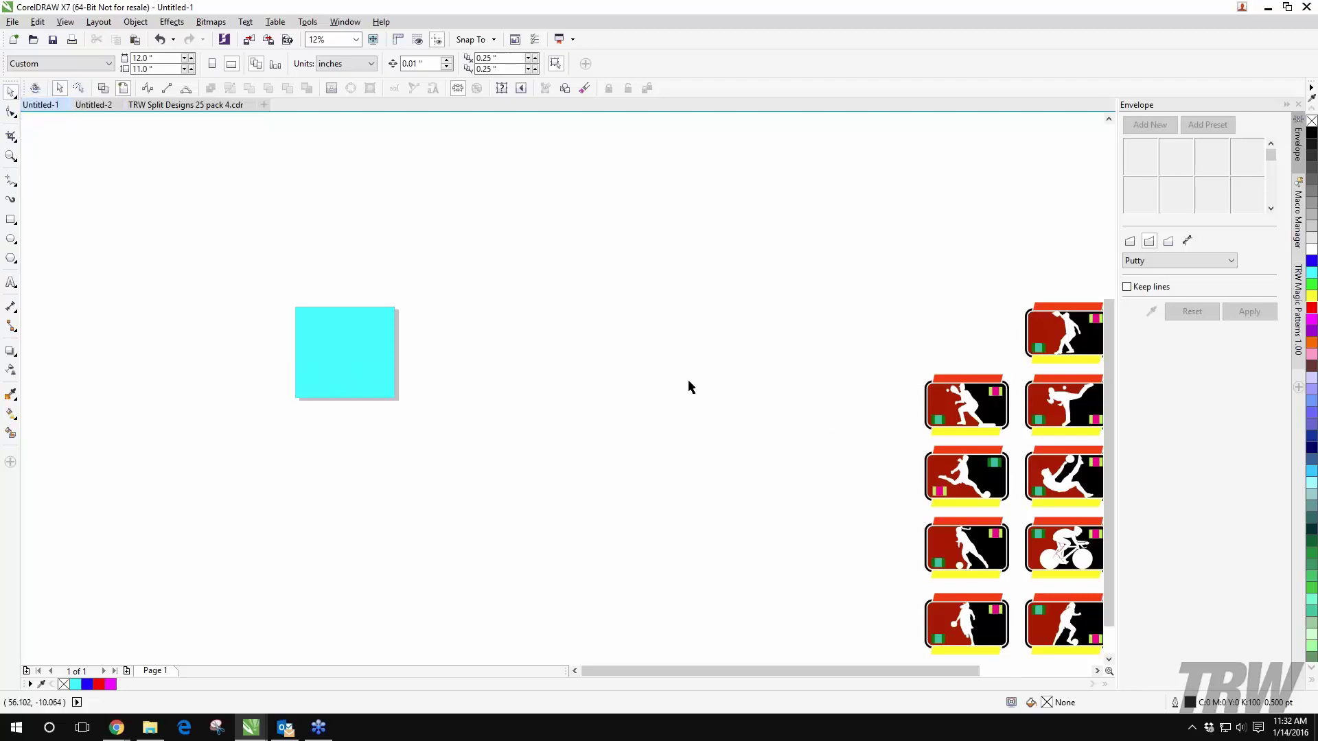
scroll(109, 217, down, 1)
scroll(508, 306, up, 1)
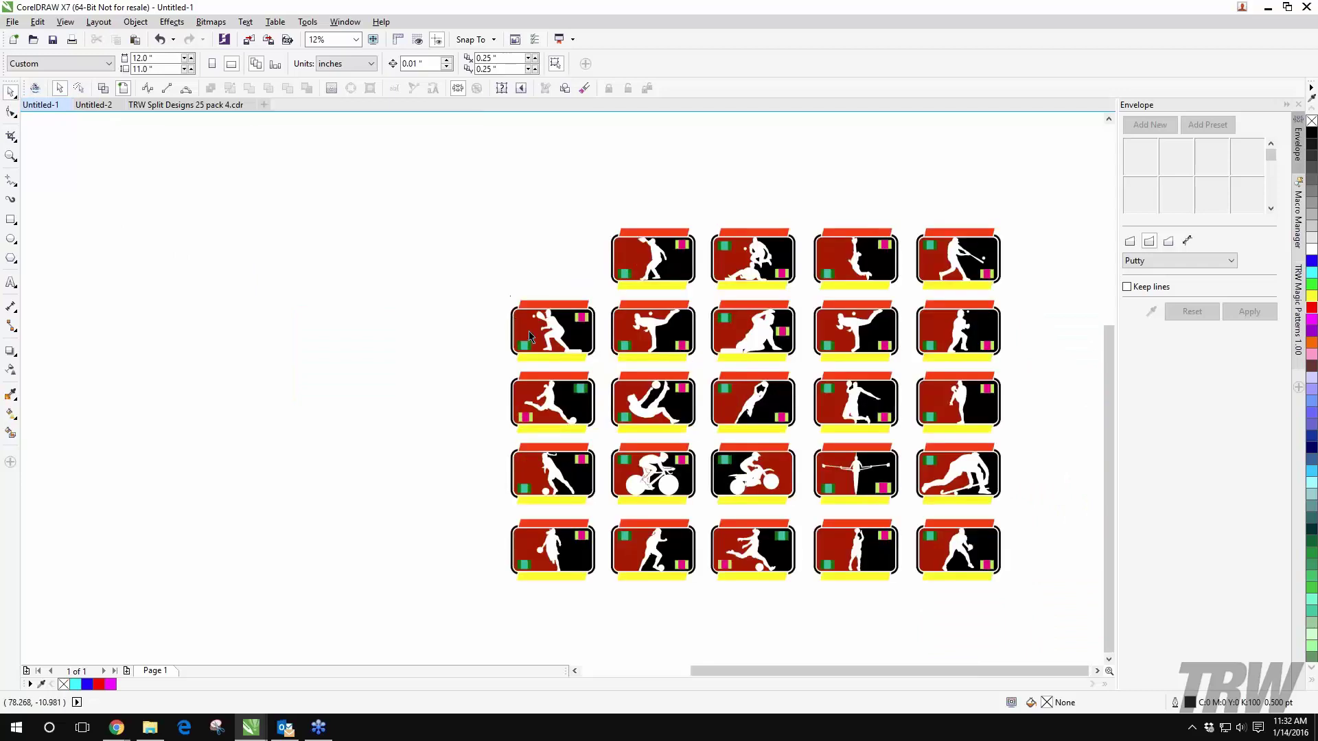
drag(530, 332, 418, 332)
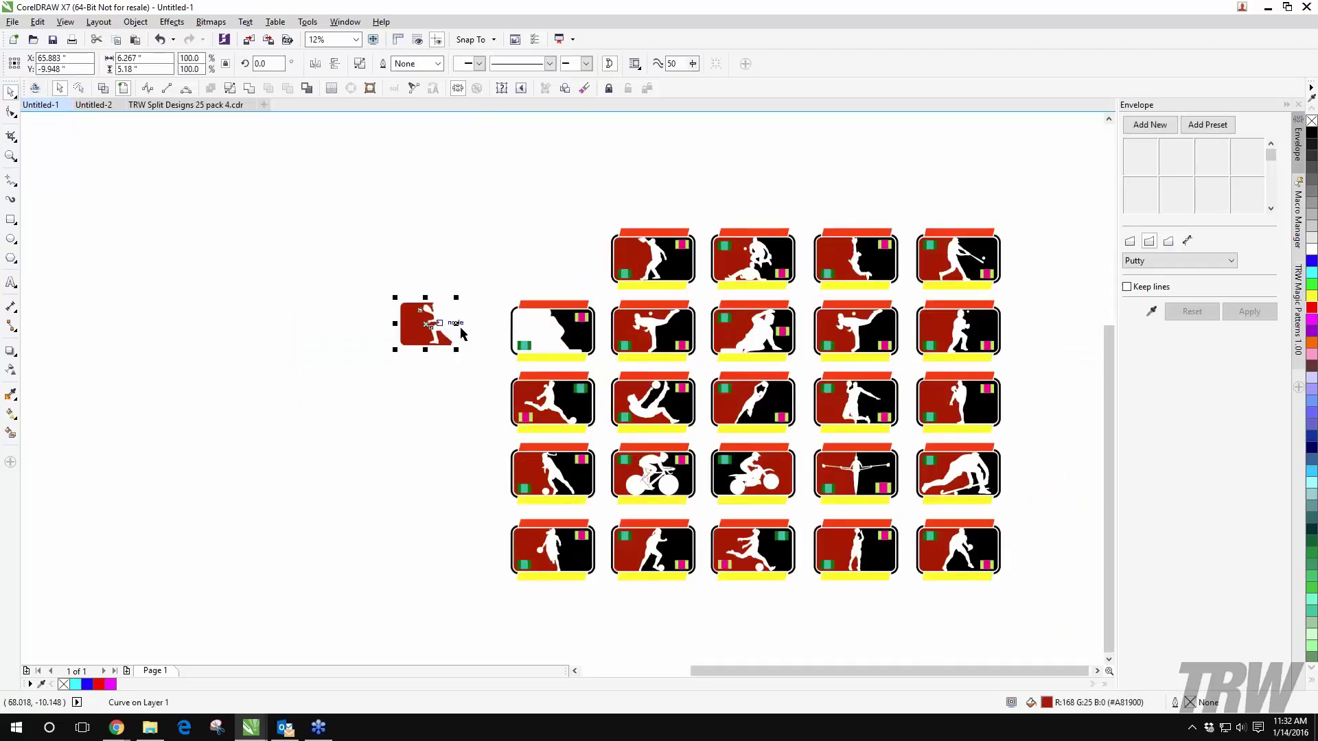
key(ctrl+z)
Step: Select all the objects of the racket player design together by enclosing them in a selection marquee
drag(465, 275, 491, 328)
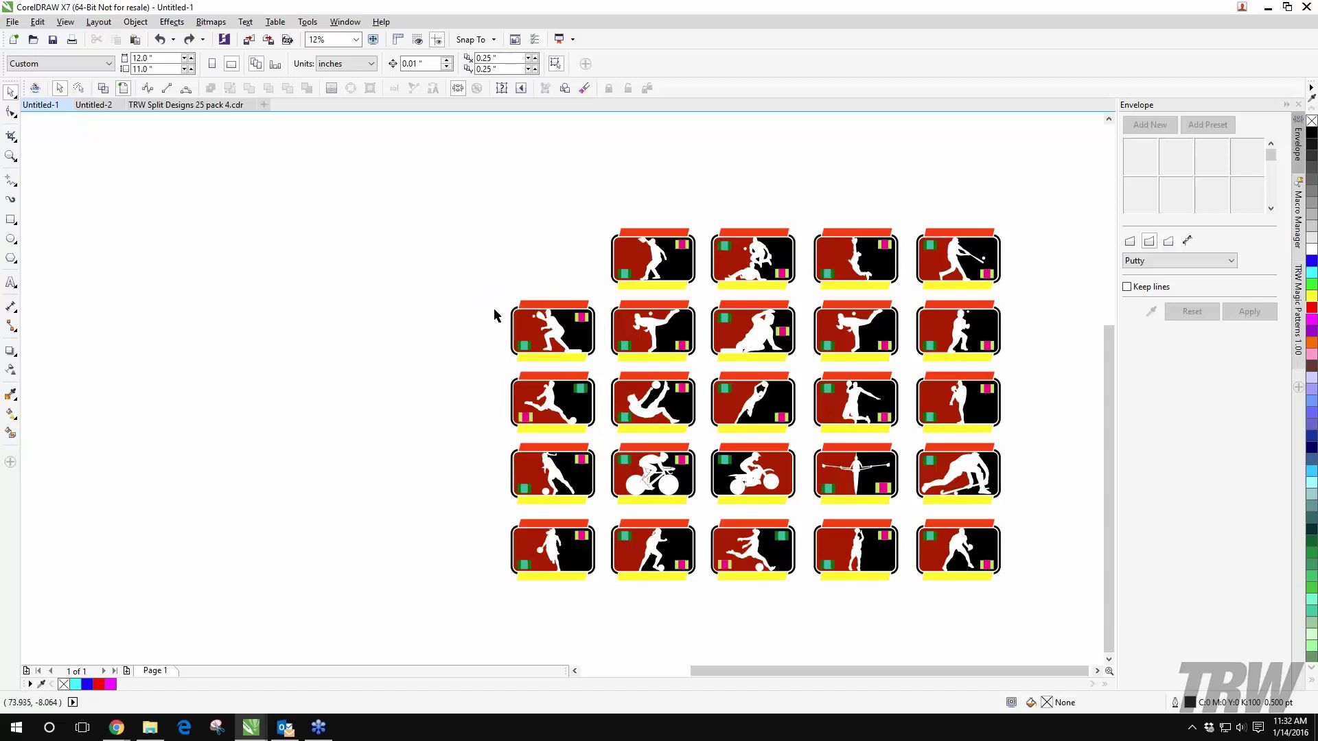
scroll(604, 309, up, 2)
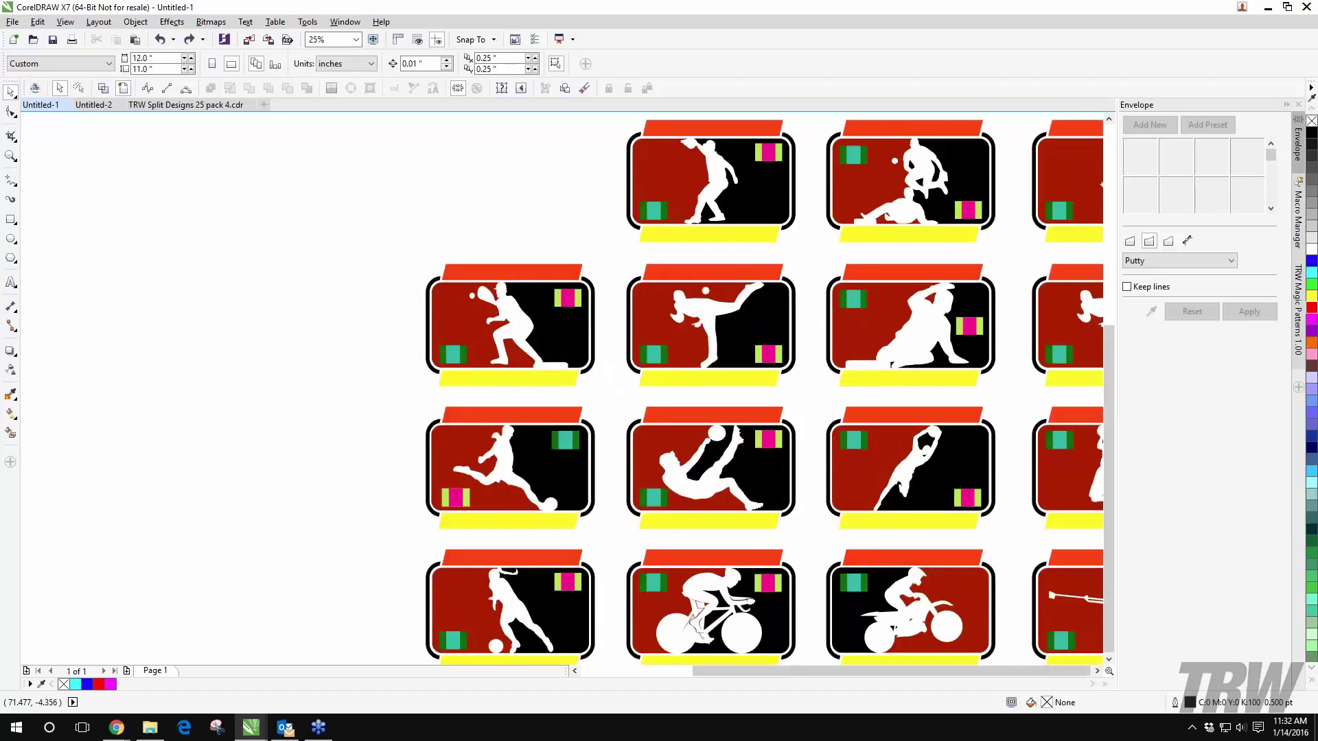
scroll(322, 209, down, 2)
drag(309, 185, 526, 375)
scroll(403, 258, up, 2)
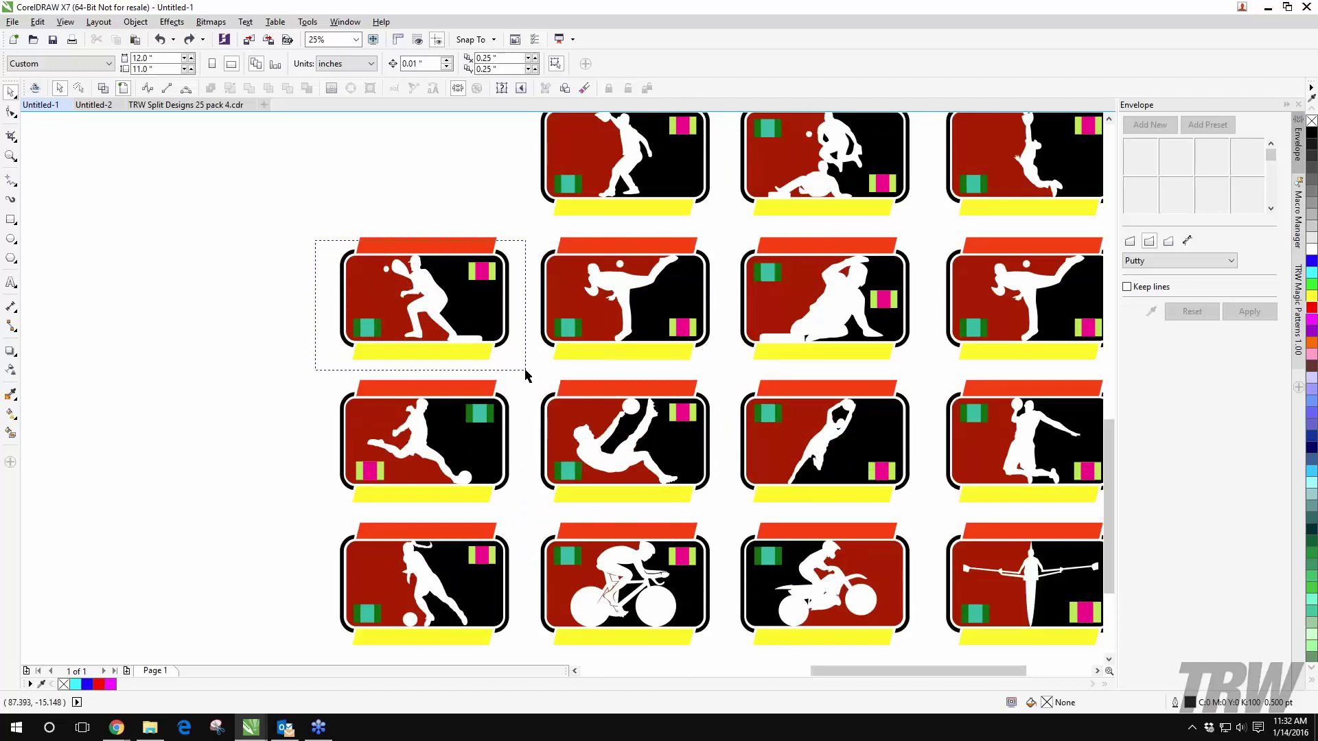
drag(526, 375, 525, 375)
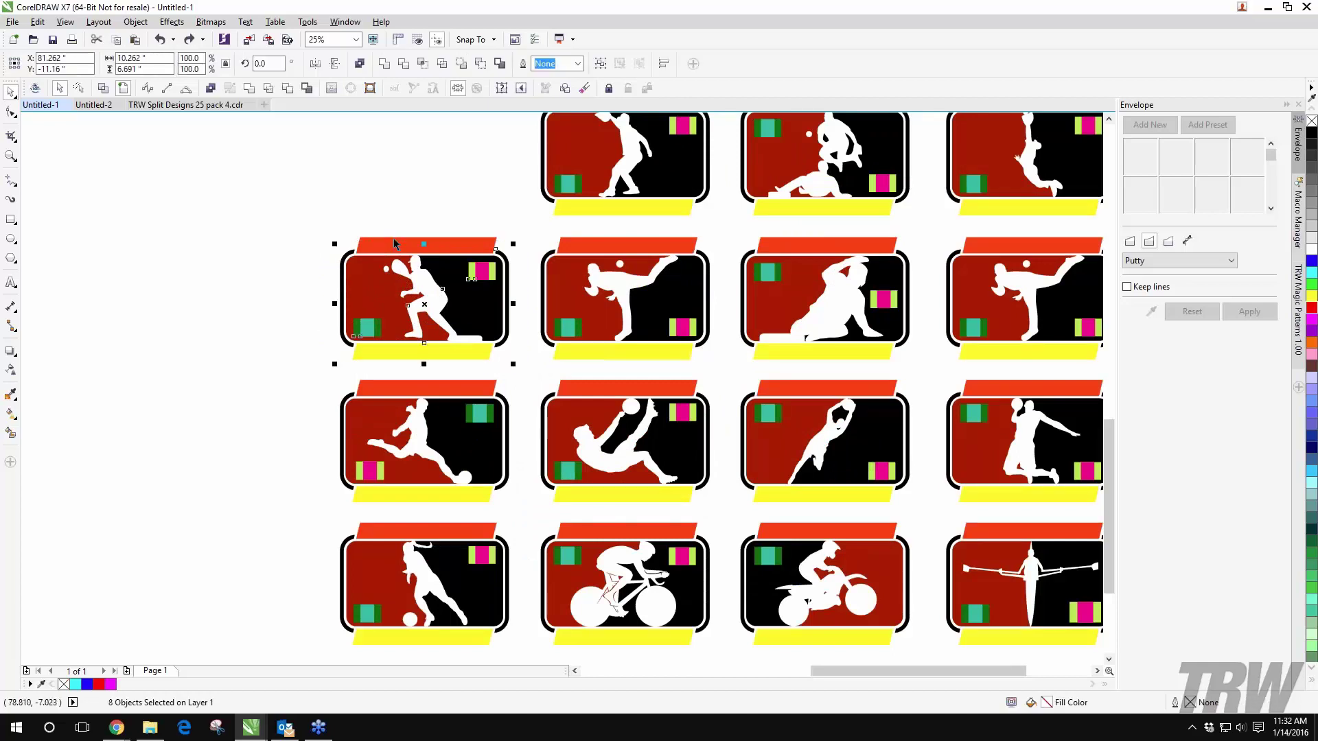
Step: Try moving the racket player design toward the left after a marquee selection that leaves out its red-orange banner
scroll(396, 239, up, 4)
click(152, 268)
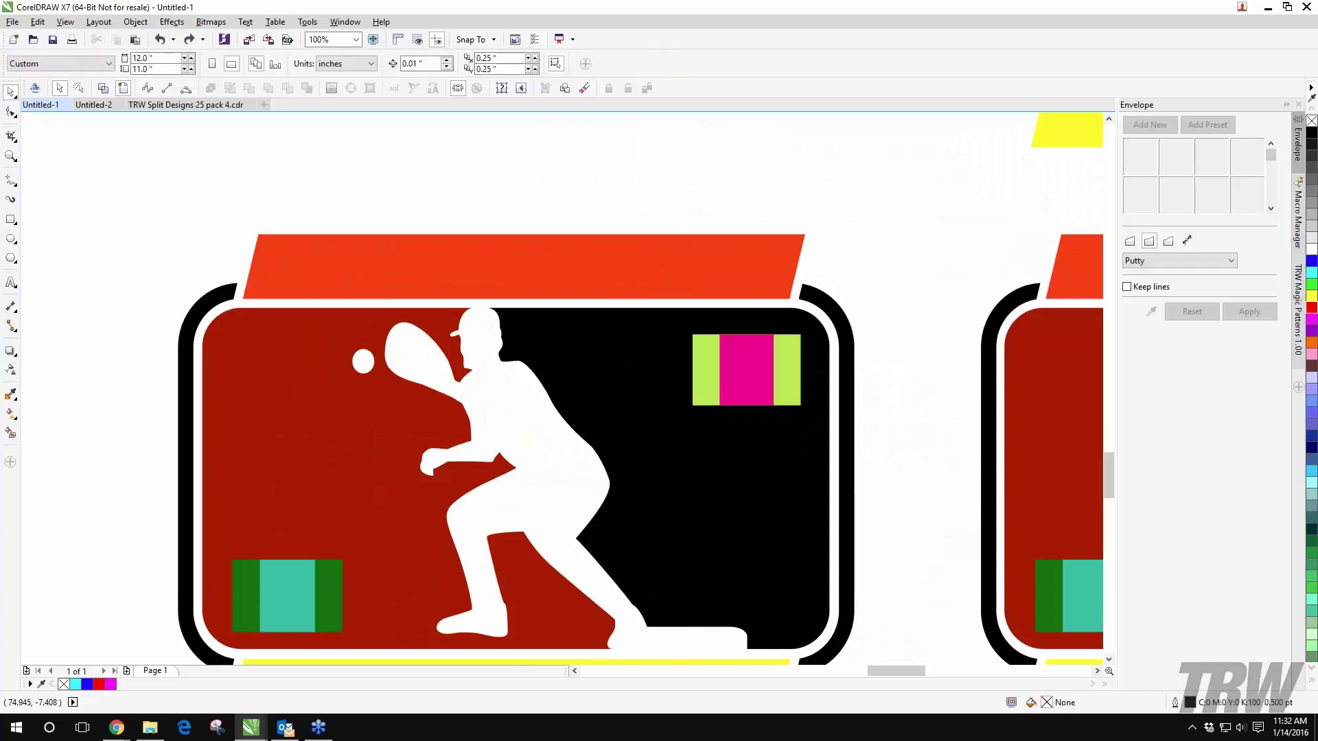
drag(103, 256, 873, 521)
scroll(885, 673, down, 2)
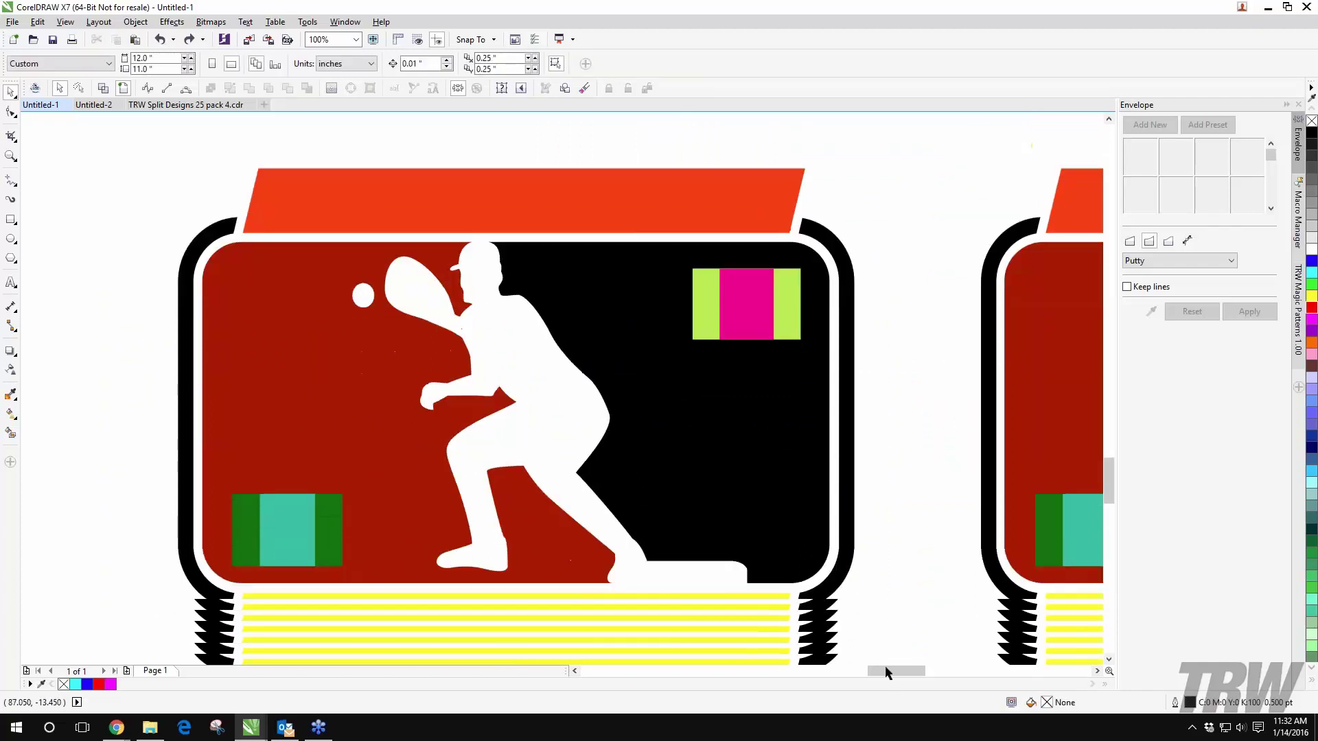
drag(885, 672, 895, 624)
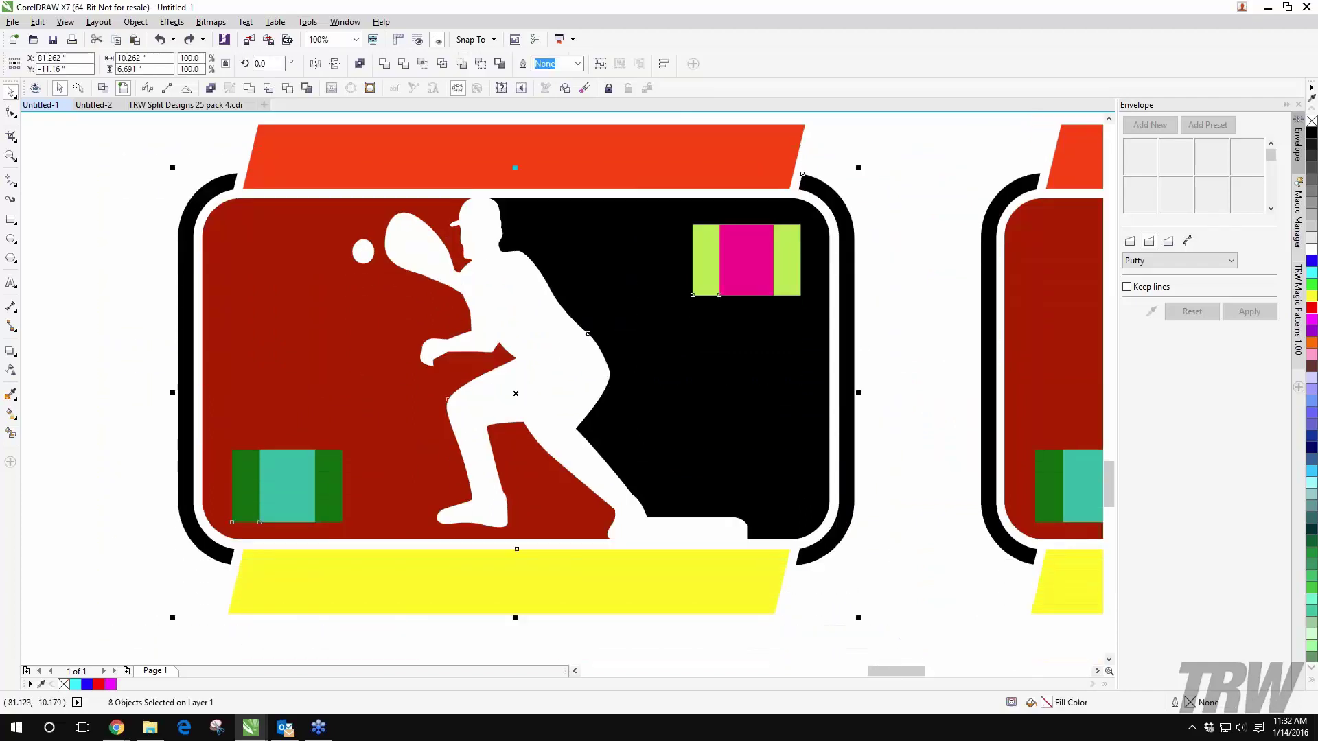
drag(689, 183, 520, 194)
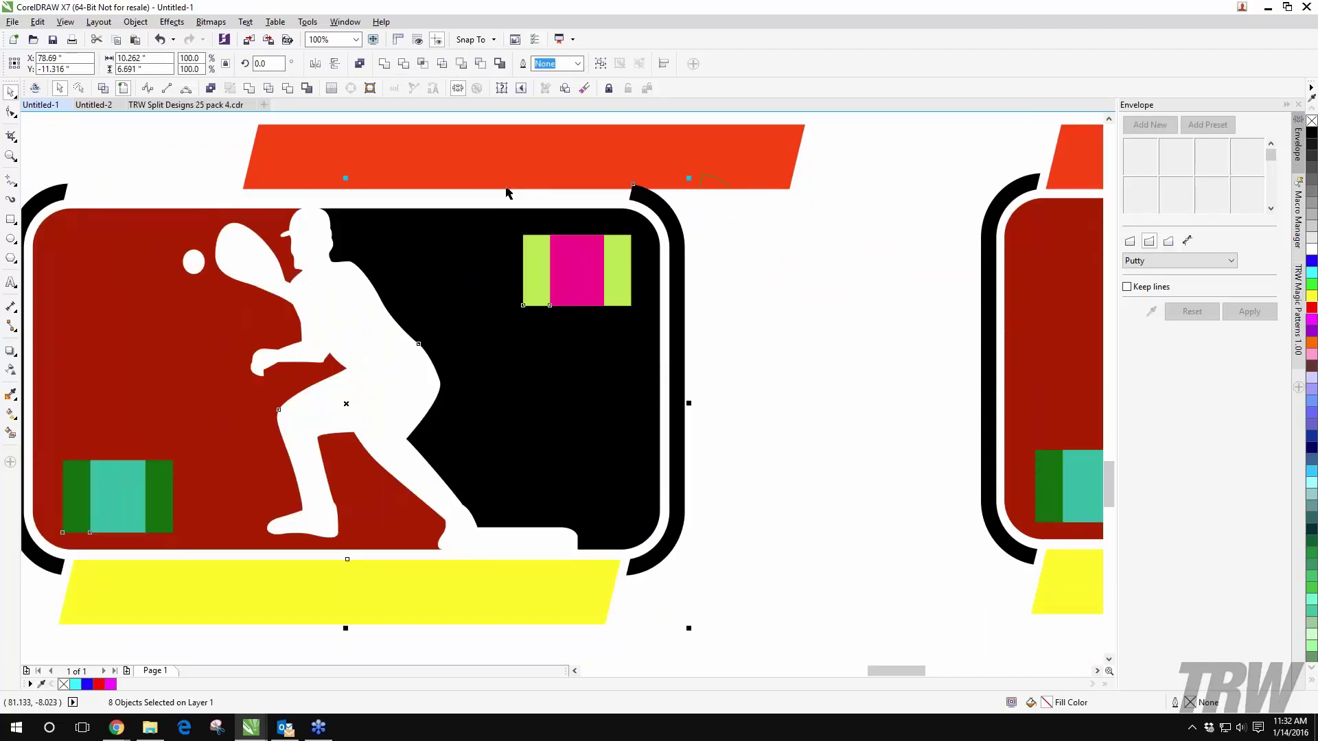
Step: Try moving the racket player design with its red-orange banner included in the marquee selection, and undo the move
scroll(497, 198, down, 2)
drag(240, 162, 621, 428)
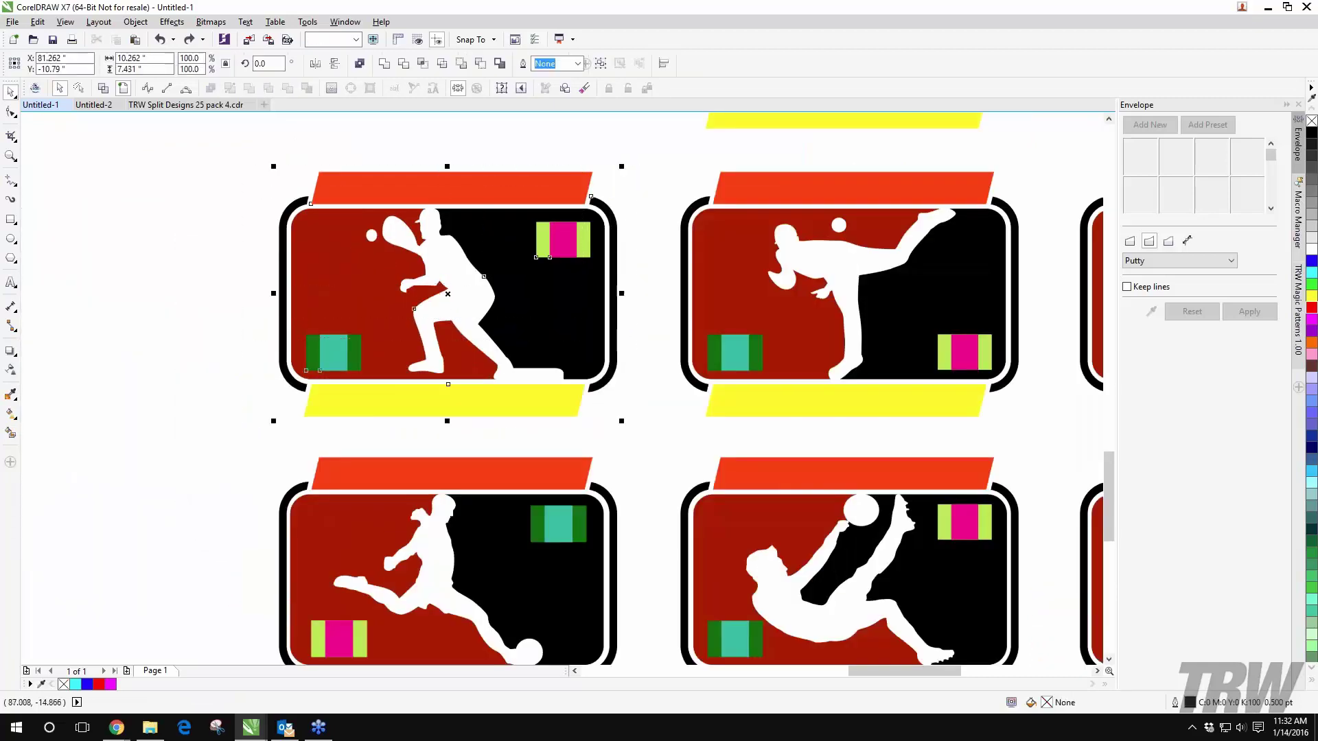
drag(556, 330, 381, 339)
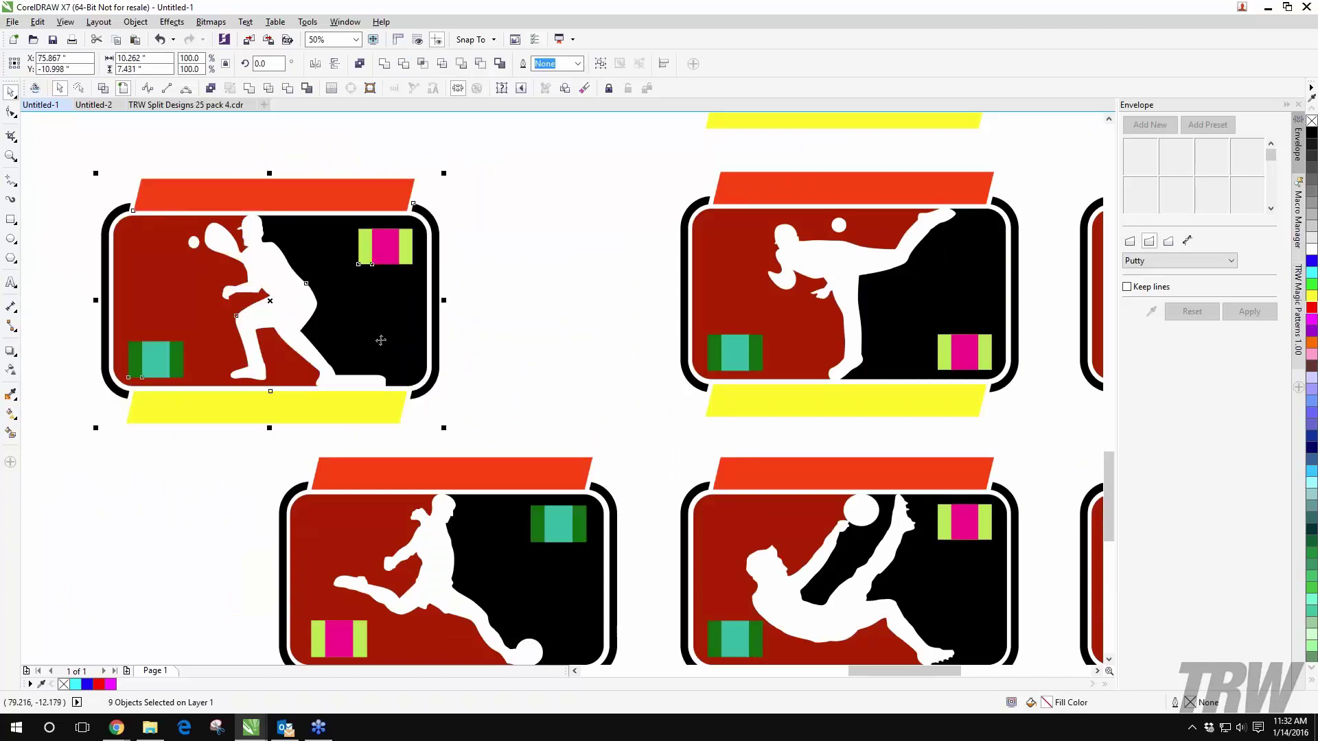
key(ctrl+z)
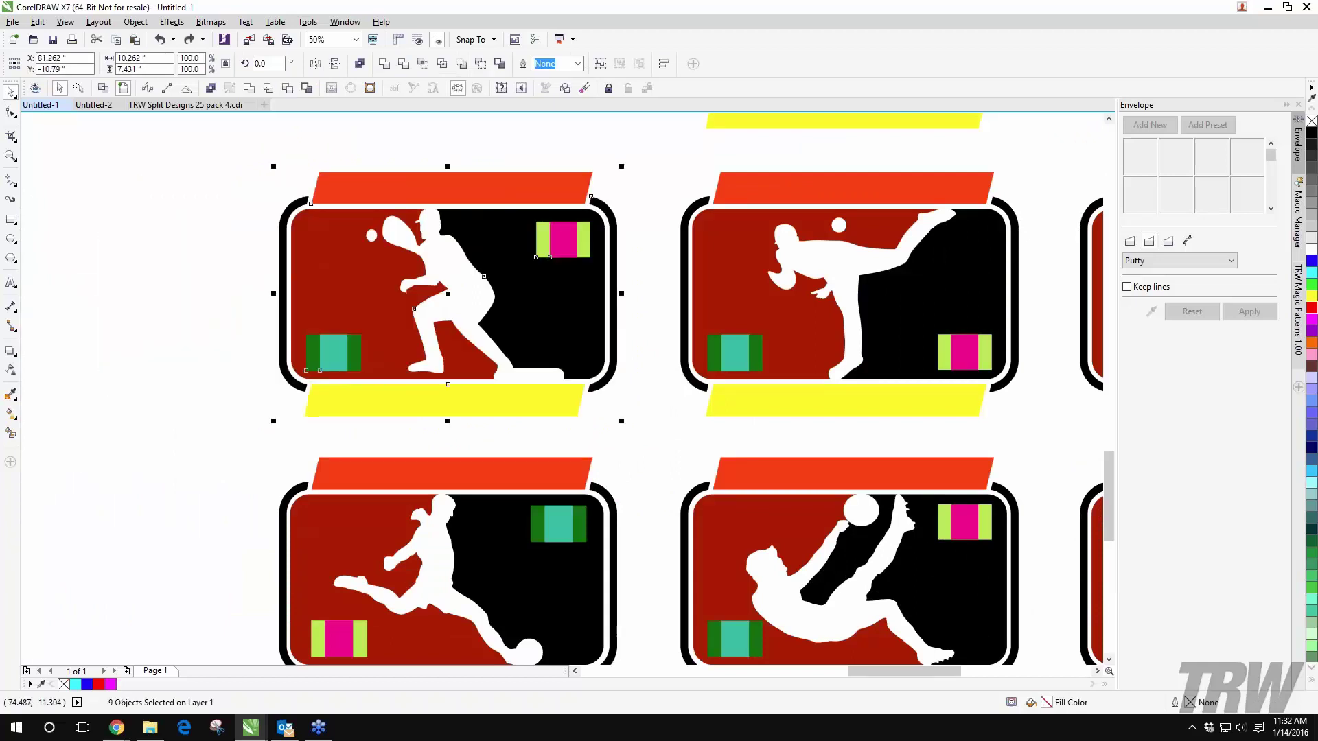
Step: Enclose the whole racket player design in a selection marquee with the Pick tool, and deselect it
key(Escape)
drag(216, 165, 321, 209)
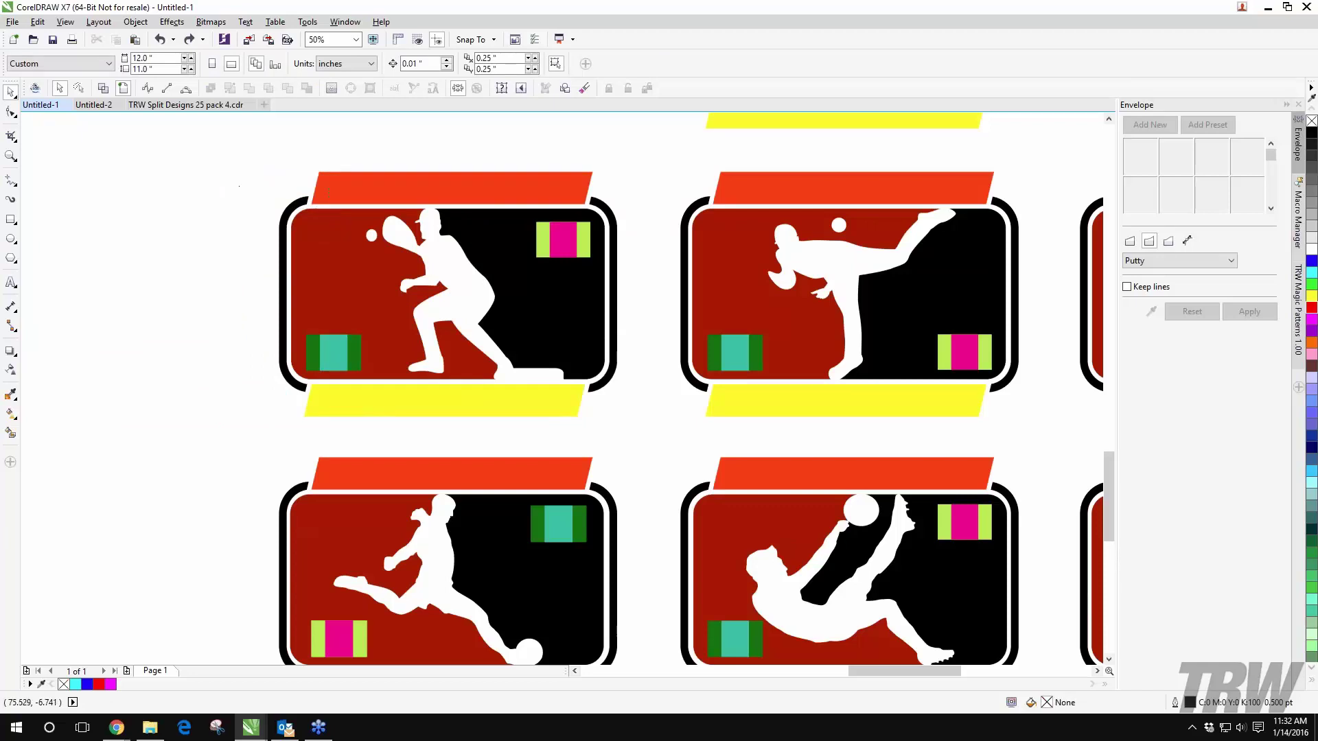
drag(253, 177, 655, 448)
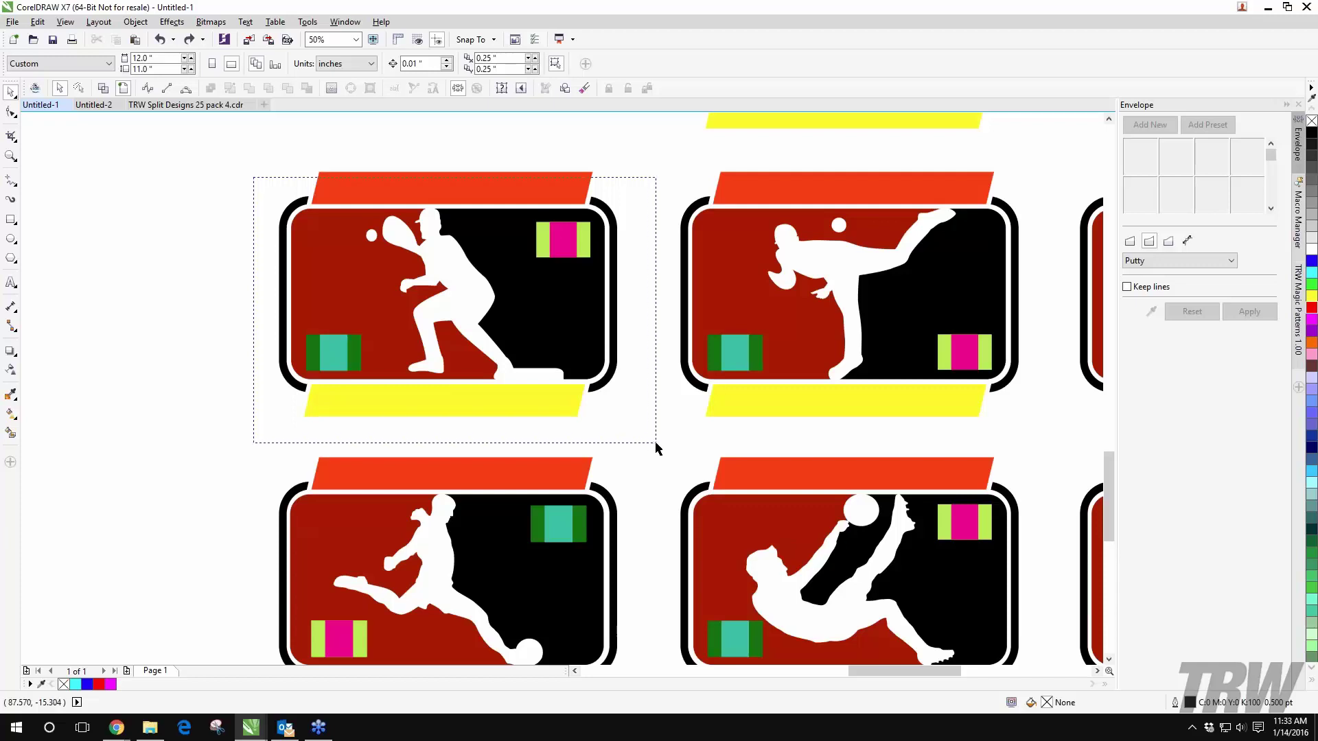
drag(655, 444, 649, 426)
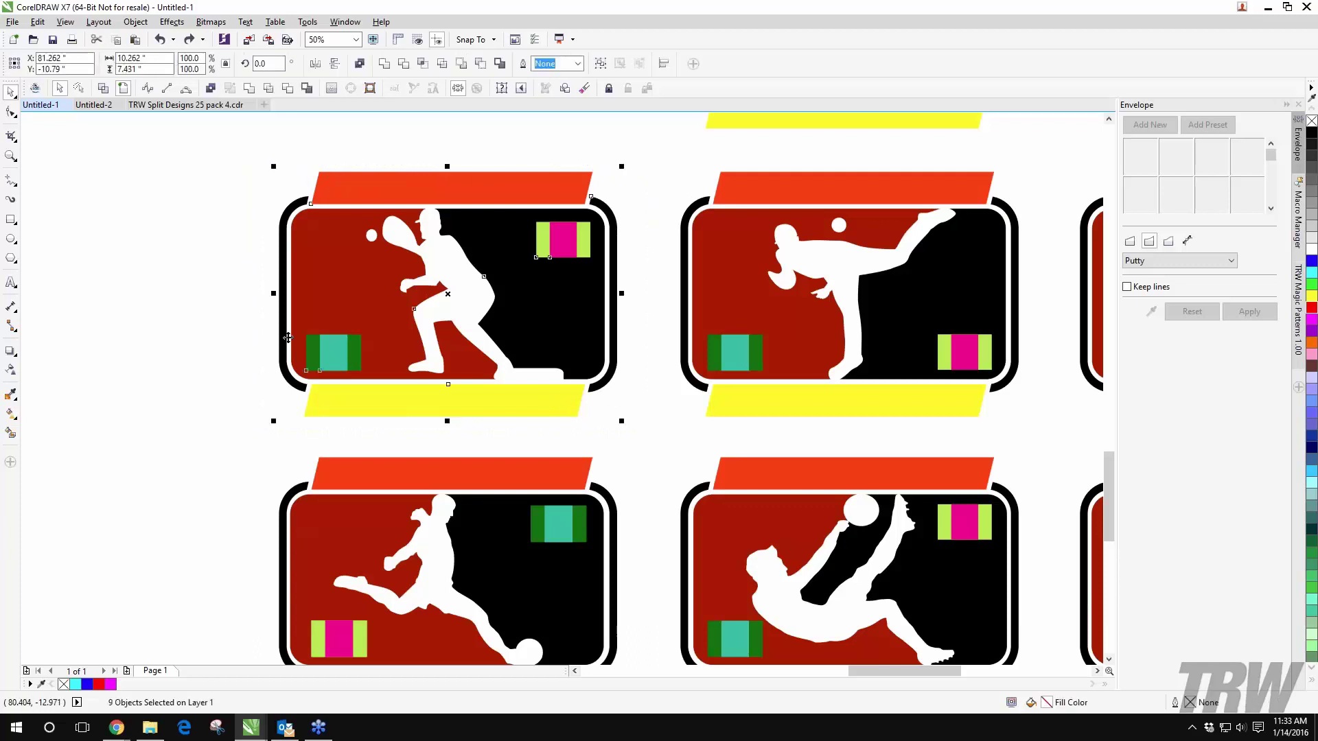
click(224, 228)
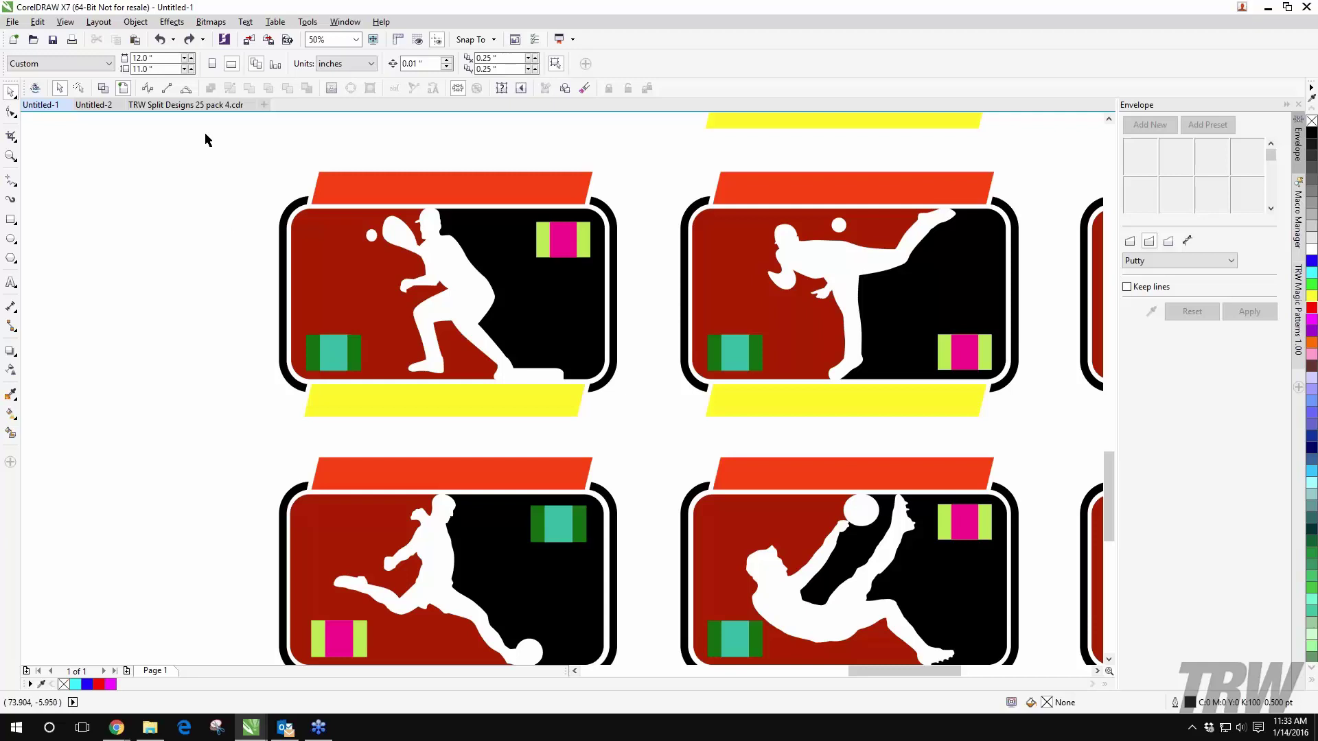
Step: Select all objects of the racket player design with a marquee, move them onto the cyan page, and deselect them
drag(204, 132, 643, 408)
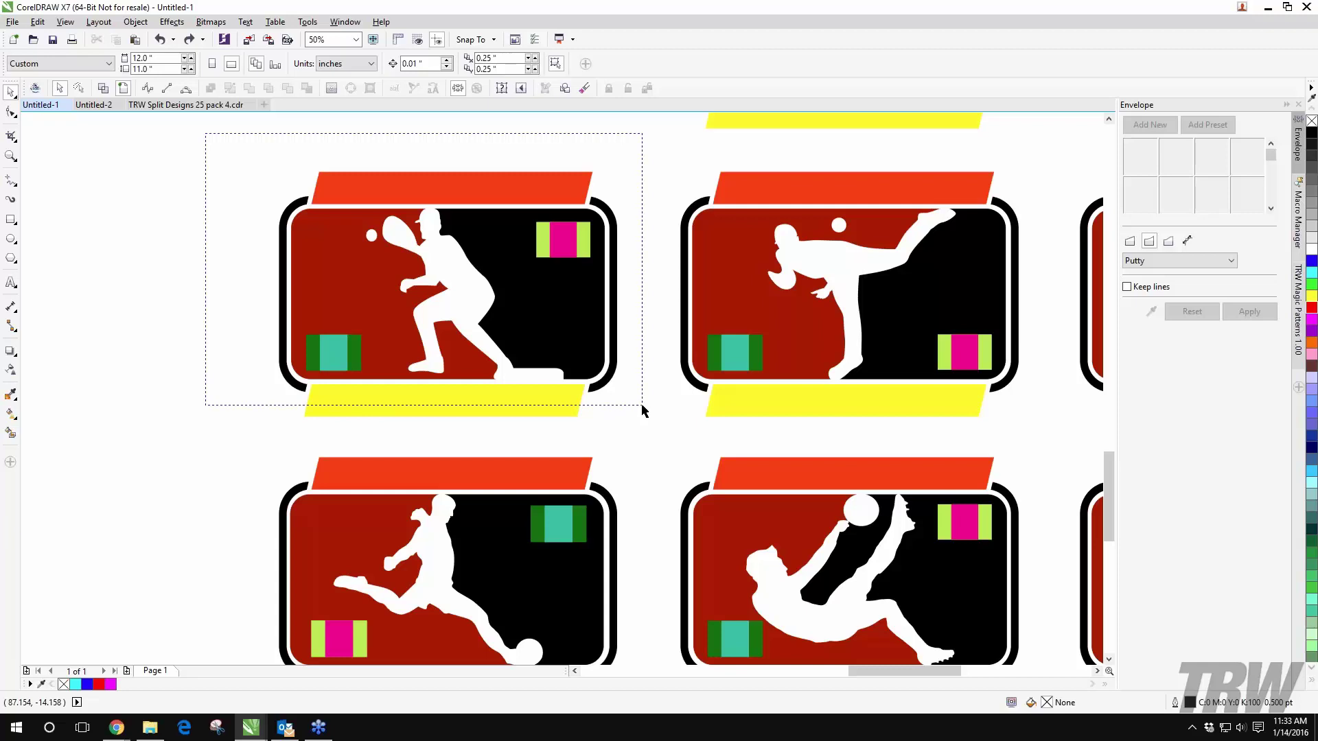
drag(642, 410, 646, 431)
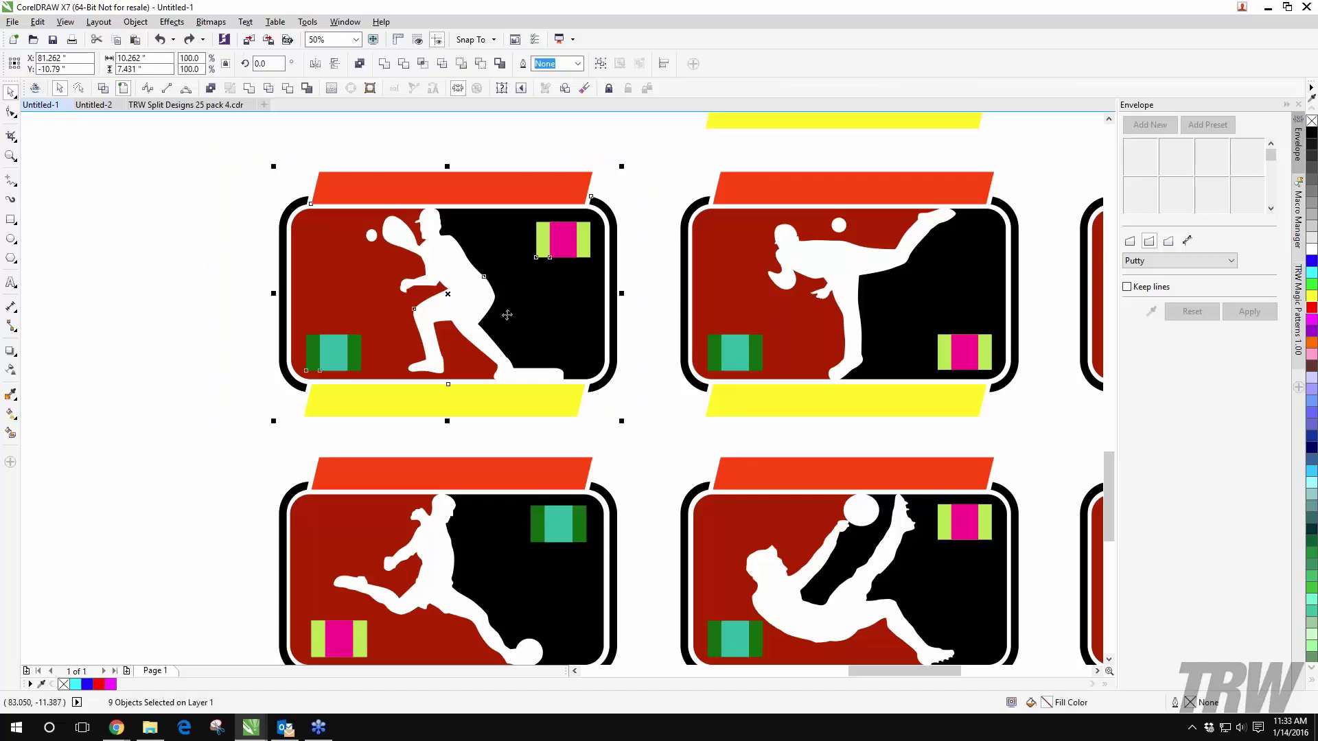
scroll(507, 314, down, 5)
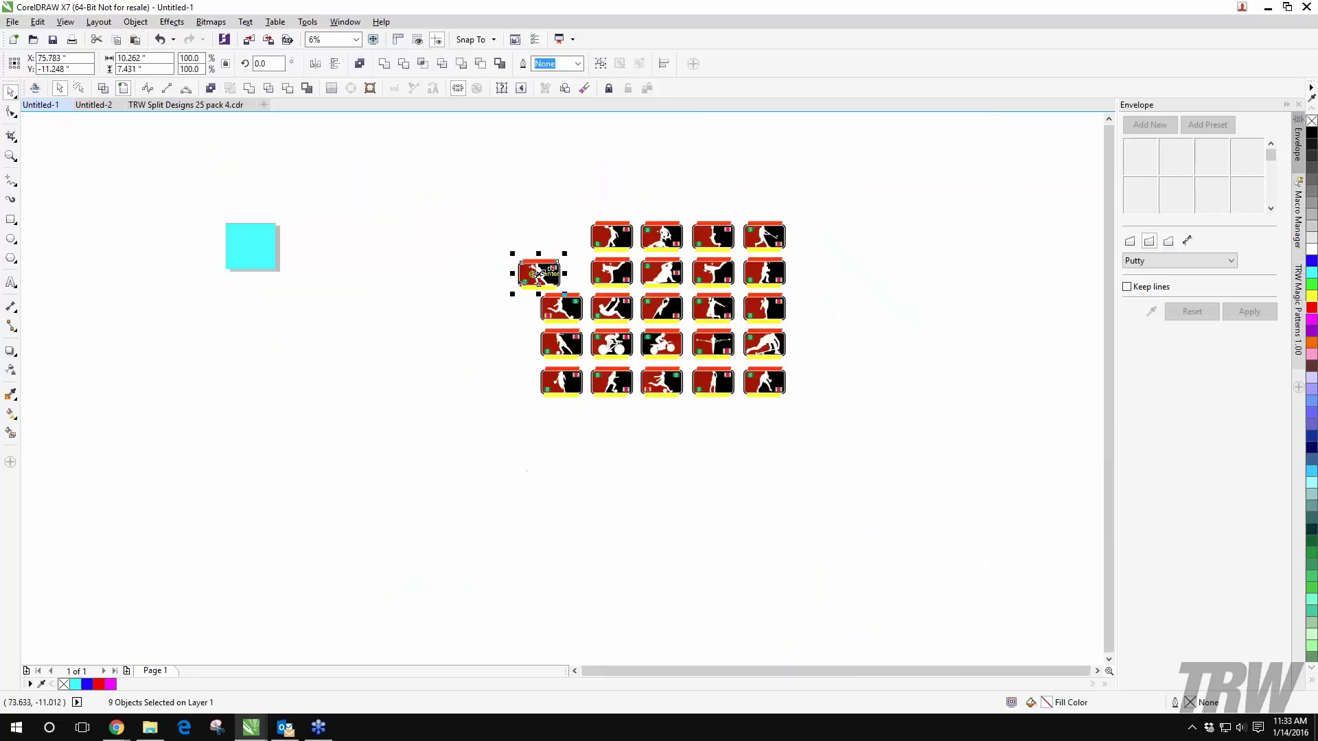
drag(539, 273, 247, 252)
key(Escape)
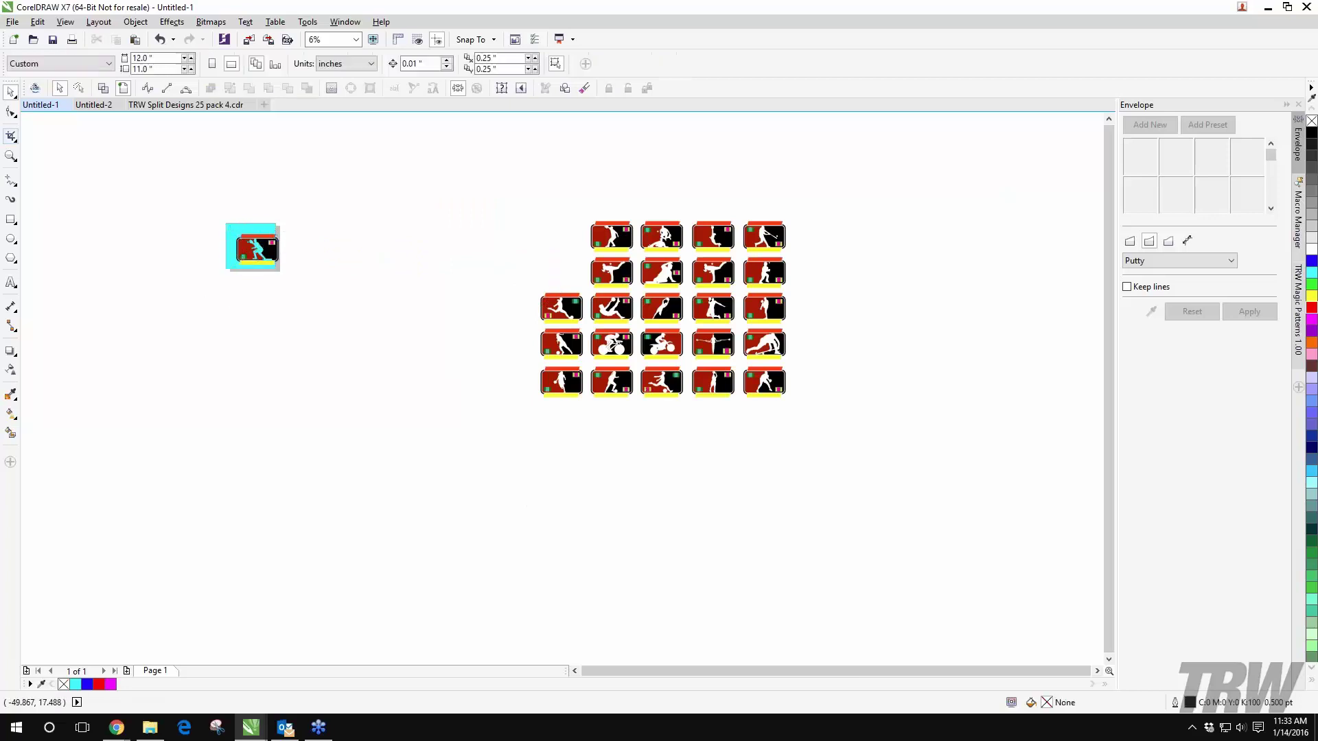
click(12, 117)
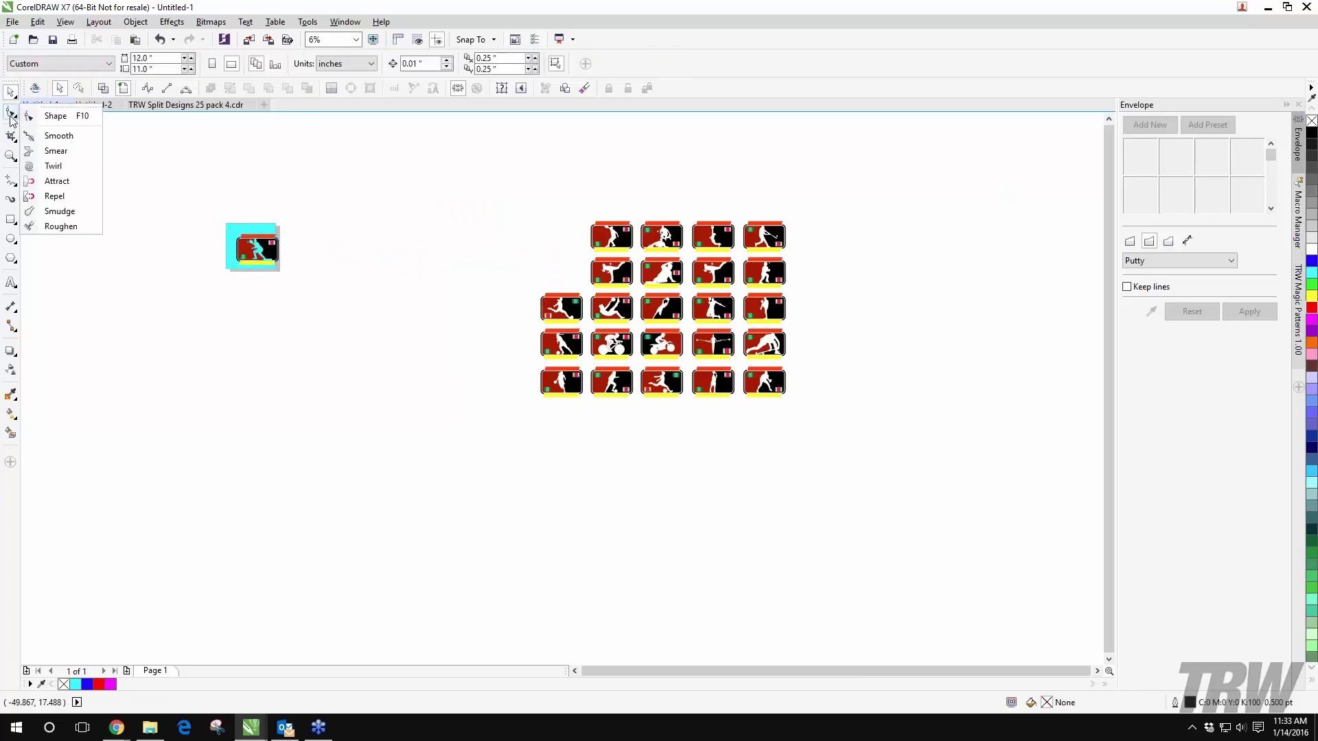
click(135, 177)
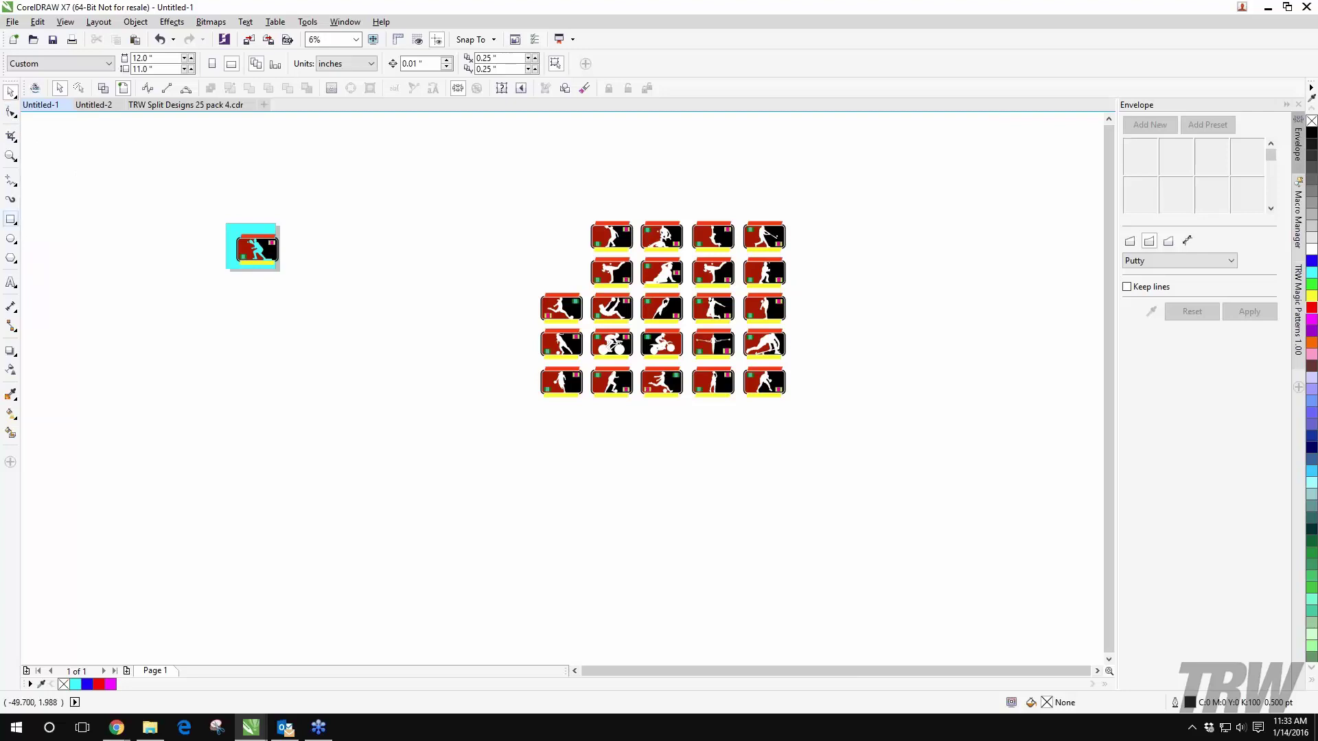
Step: Draw a rectangle about 24.7 by 15 inches to the left of the cyan page and fill it with purple
click(11, 219)
mouse_move(68, 174)
mouse_down()
mouse_move(176, 258)
mouse_move(175, 240)
mouse_up()
scroll(71, 177, up, 1)
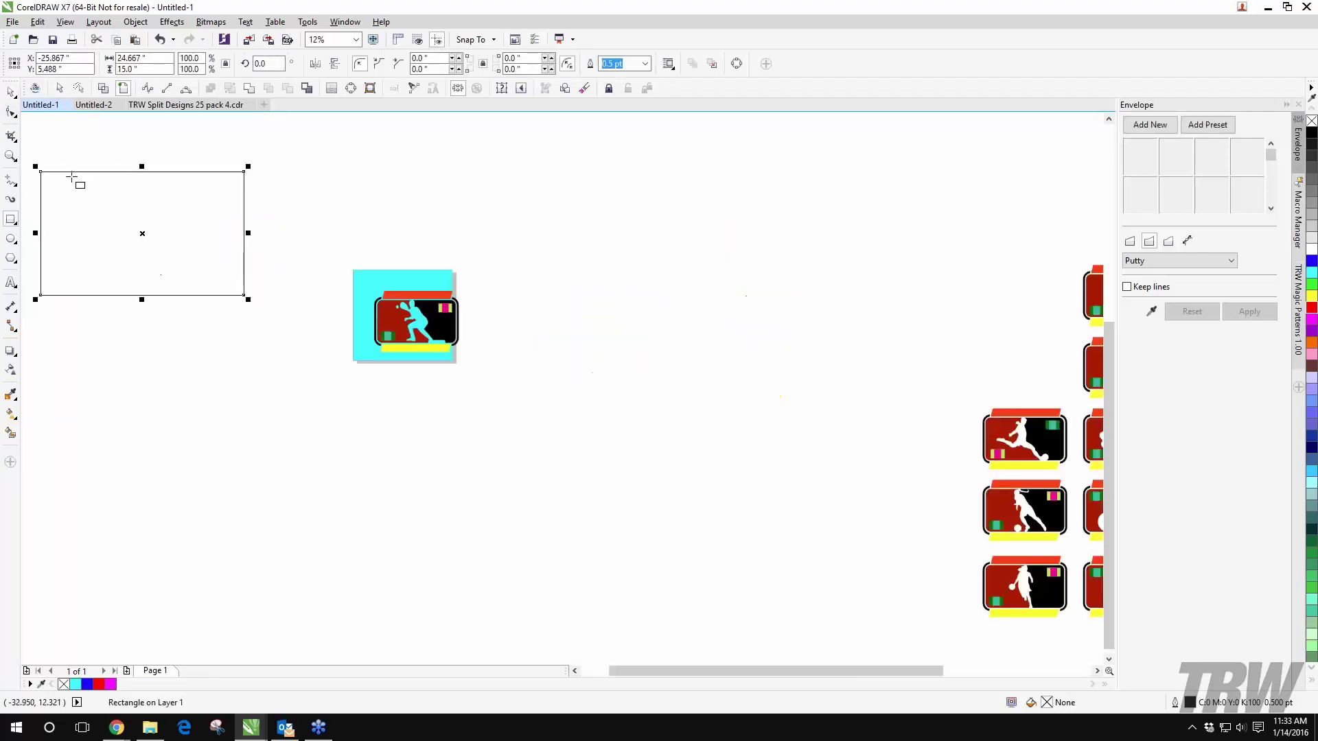
scroll(236, 227, down, 1)
scroll(253, 241, up, 1)
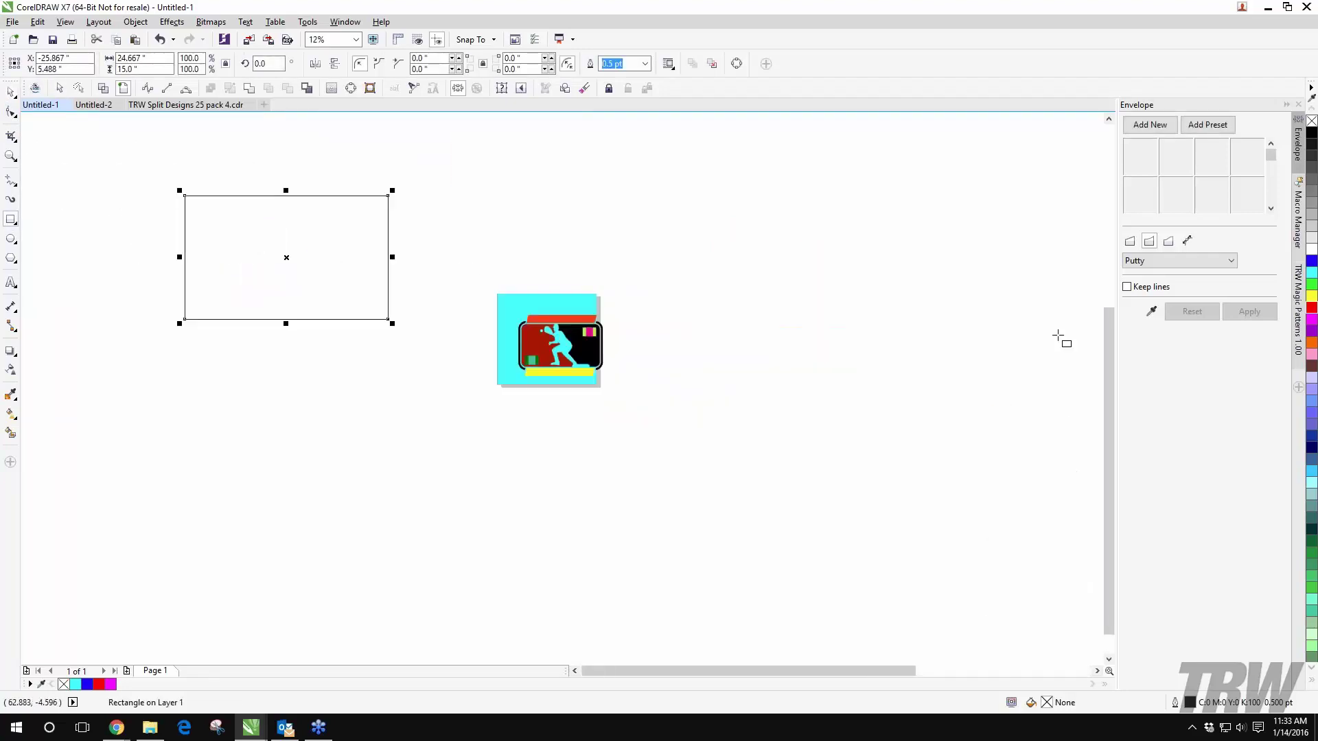
click(1310, 332)
scroll(168, 189, up, 1)
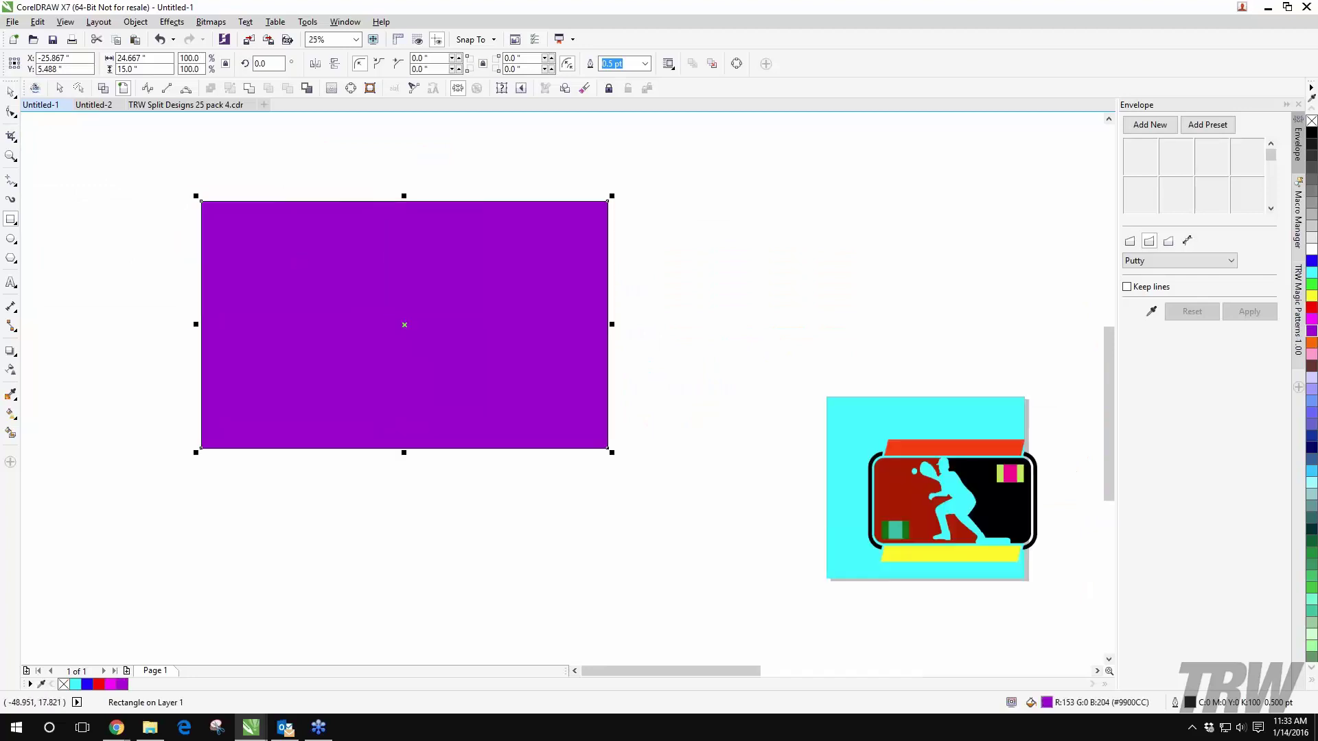
Step: Round all corners of the purple rectangle with the Shape tool to a radius of about 2.9 inches
click(11, 112)
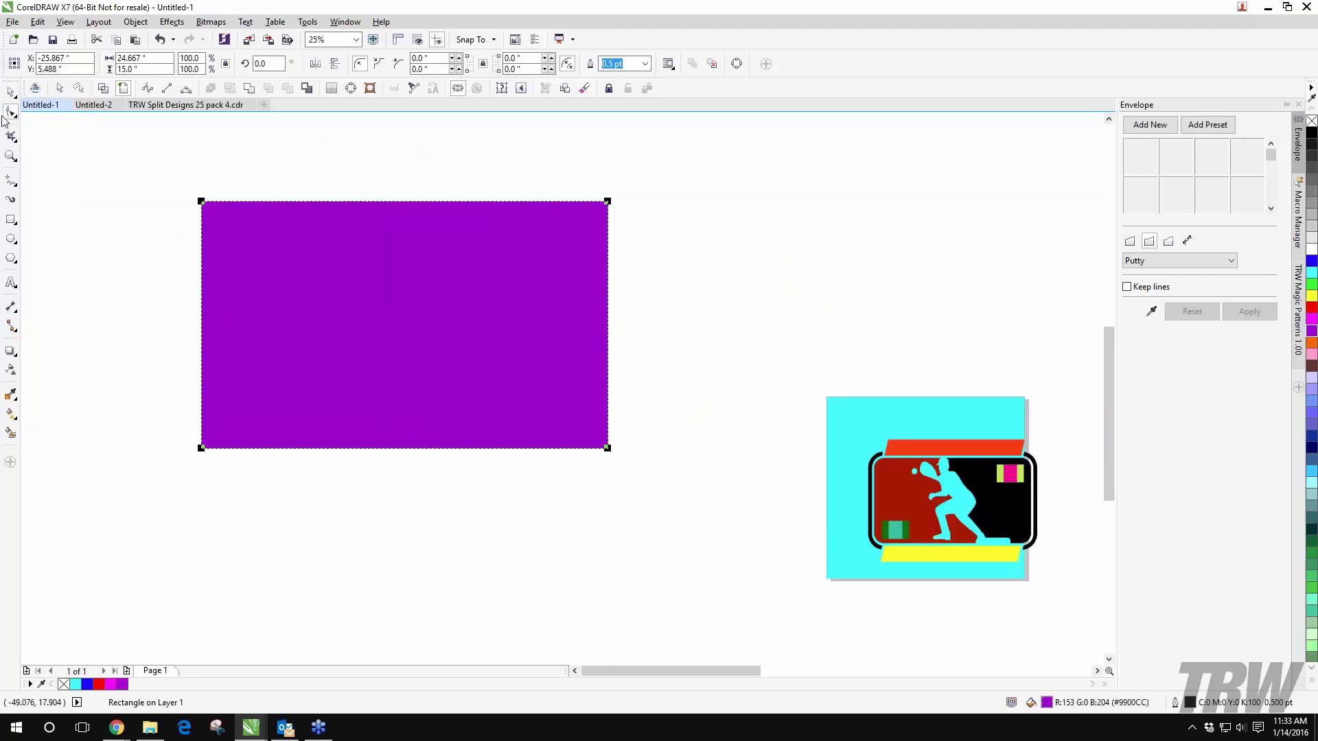
click(10, 115)
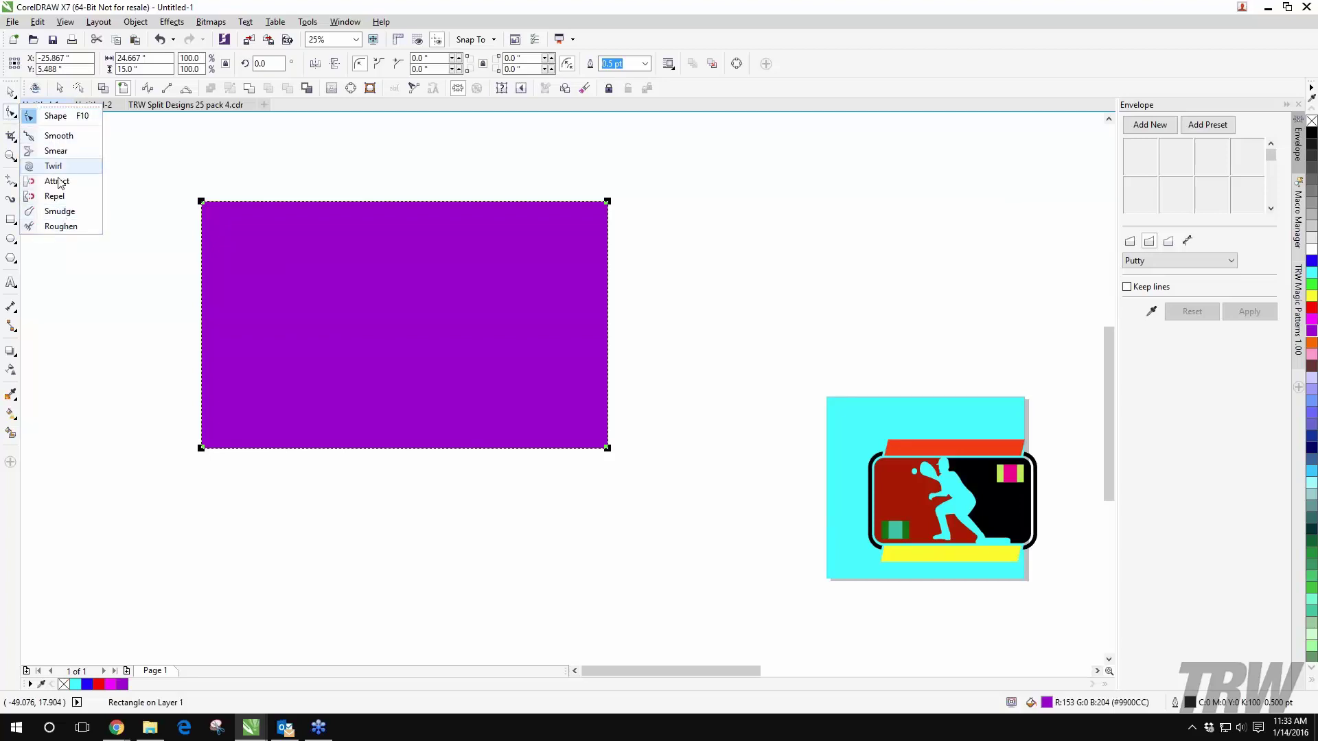
click(63, 122)
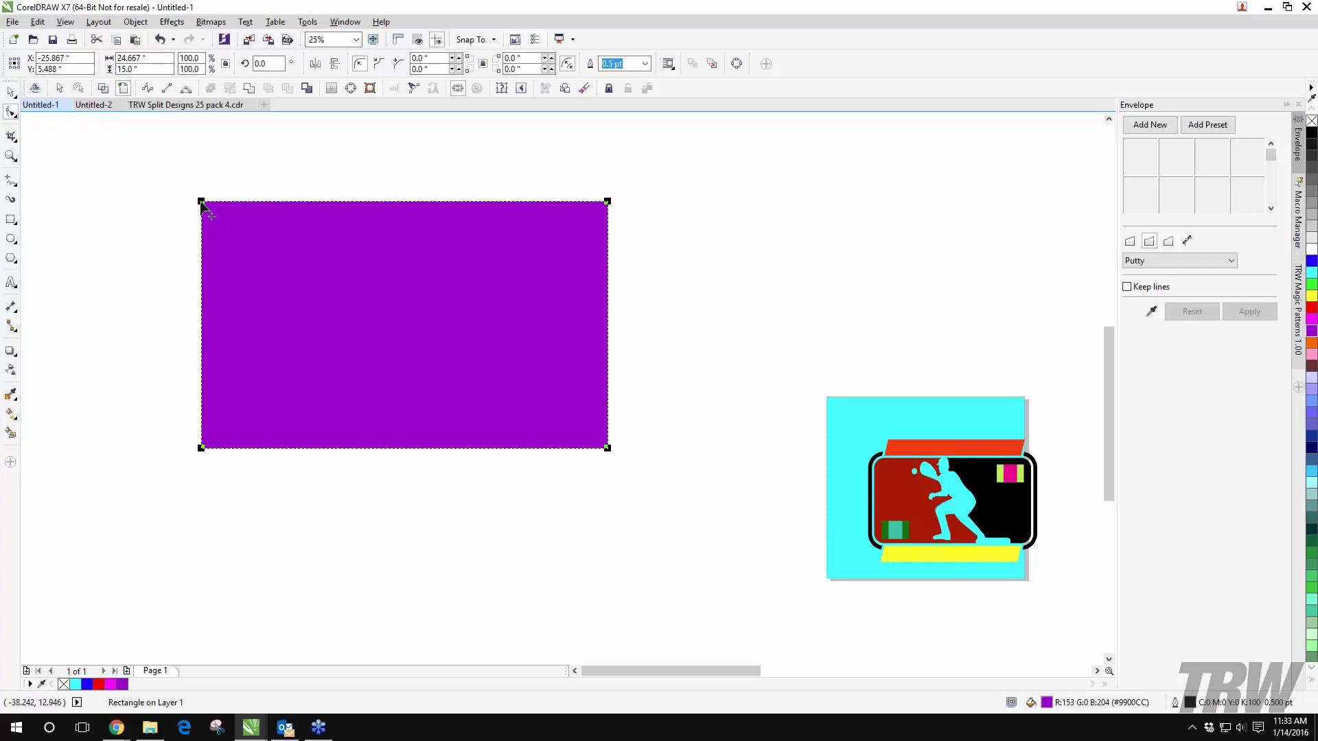
drag(201, 203, 250, 217)
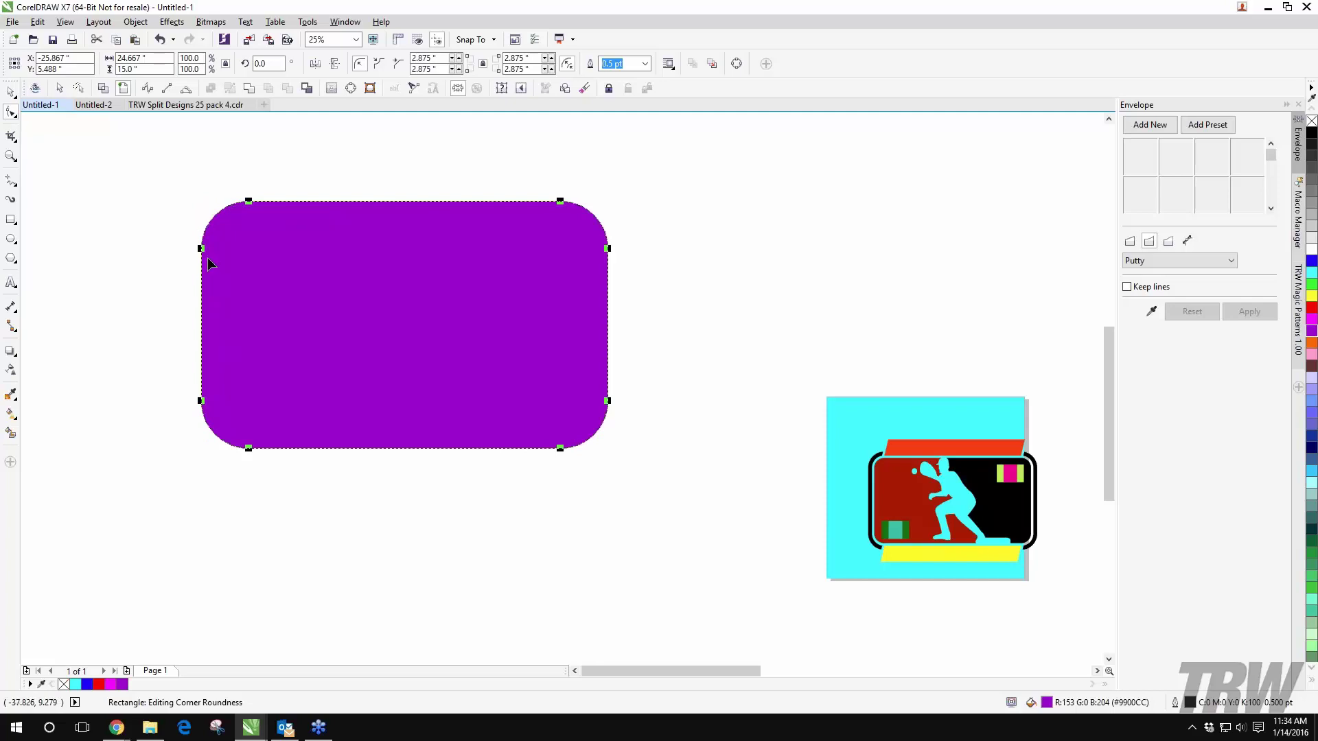
Step: Move the purple rounded rectangle with the Pick tool so it sits just beside the cyan page
scroll(1048, 532, up, 1)
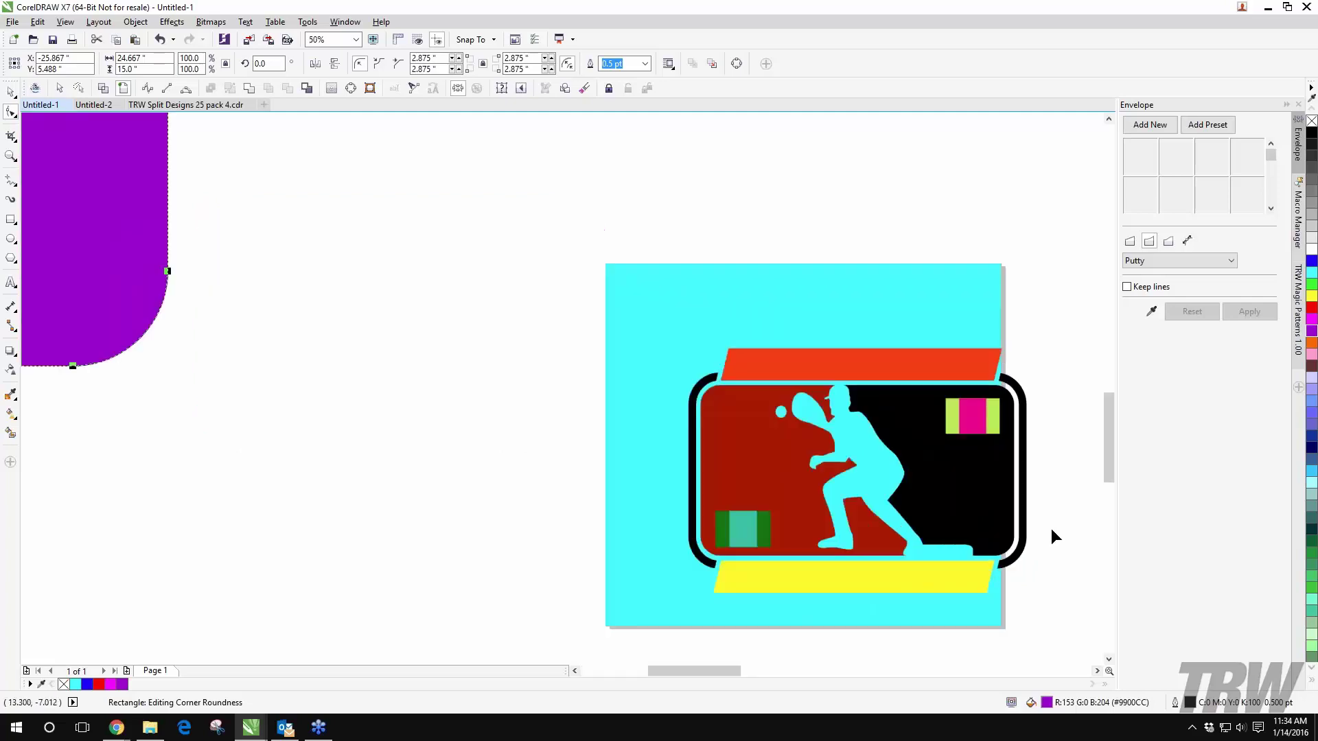
scroll(716, 406, up, 1)
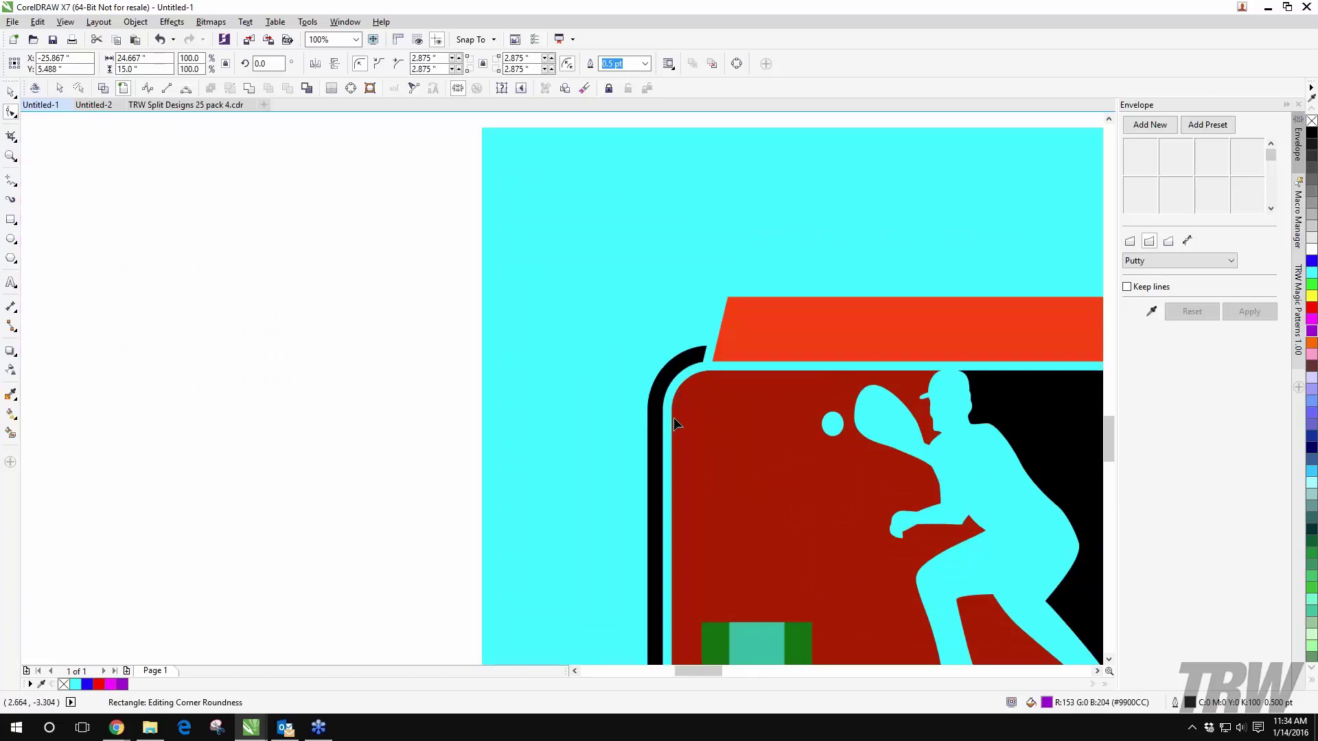
scroll(755, 373, down, 2)
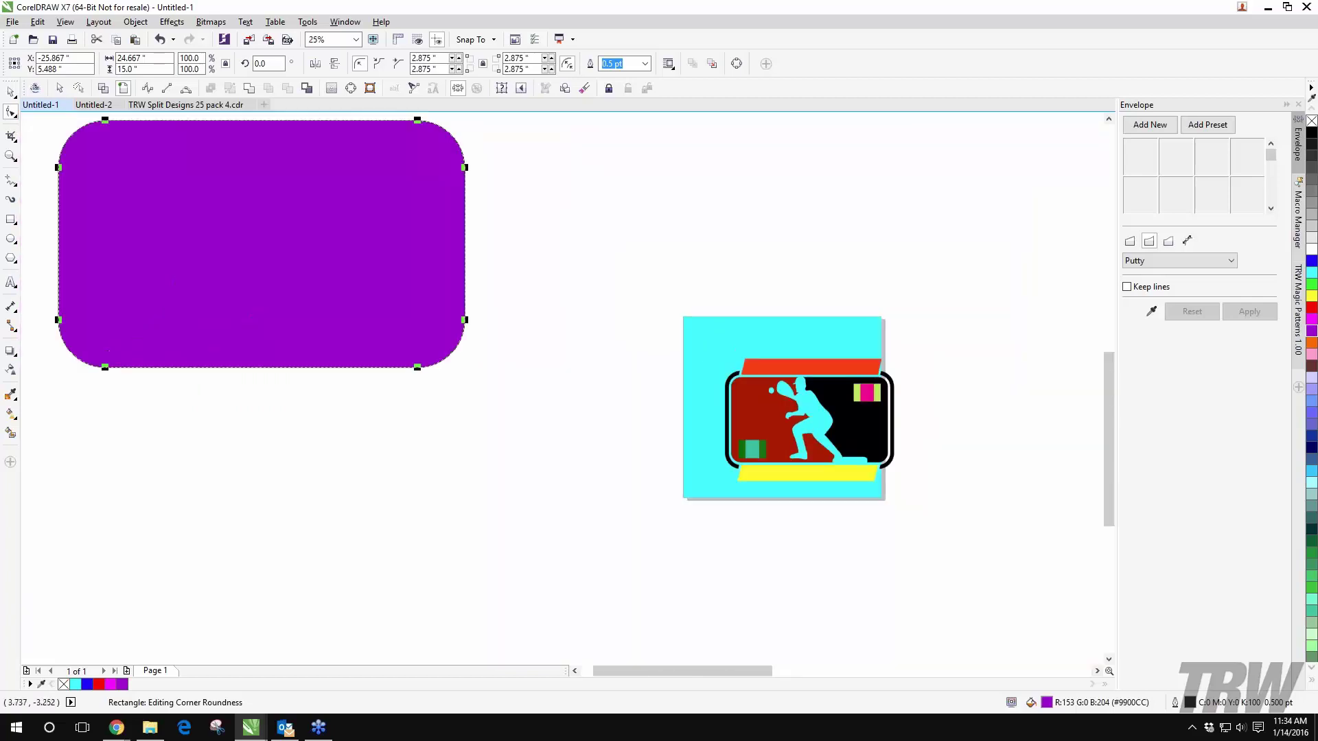
key(space)
drag(331, 291, 529, 433)
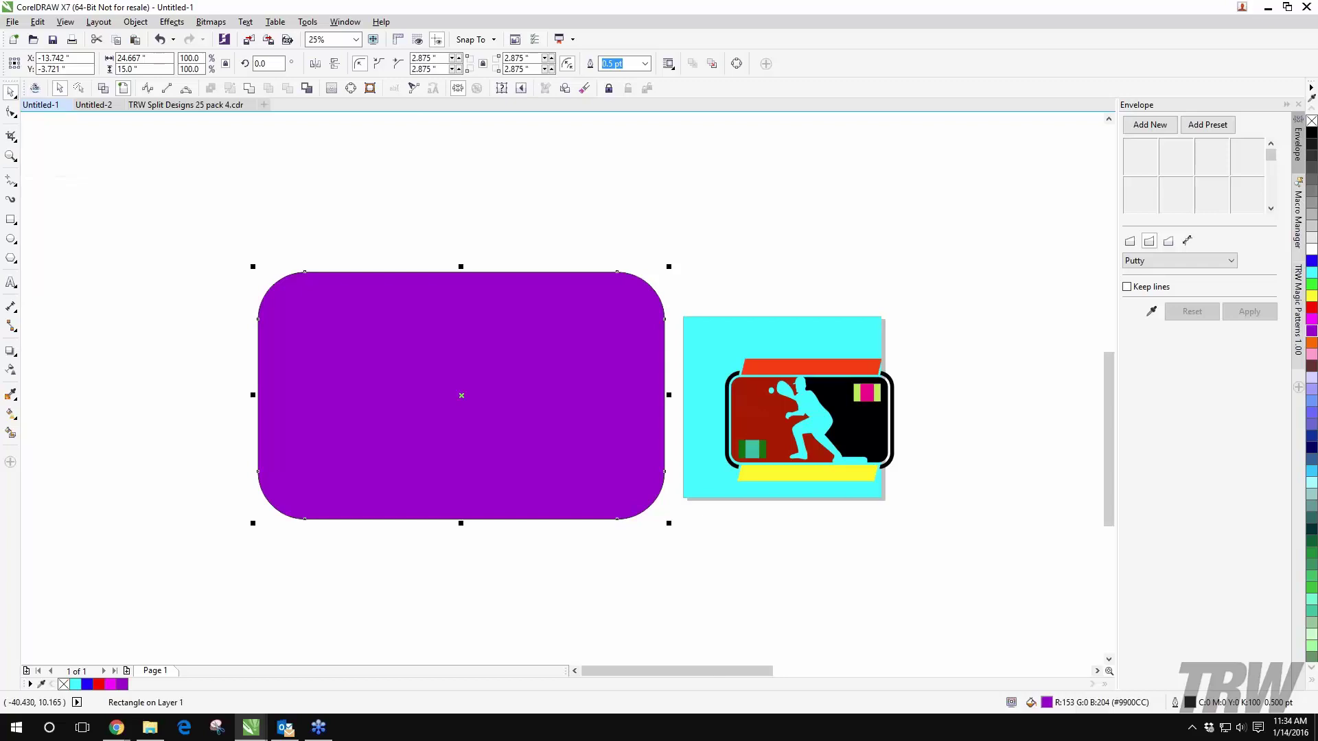
click(11, 135)
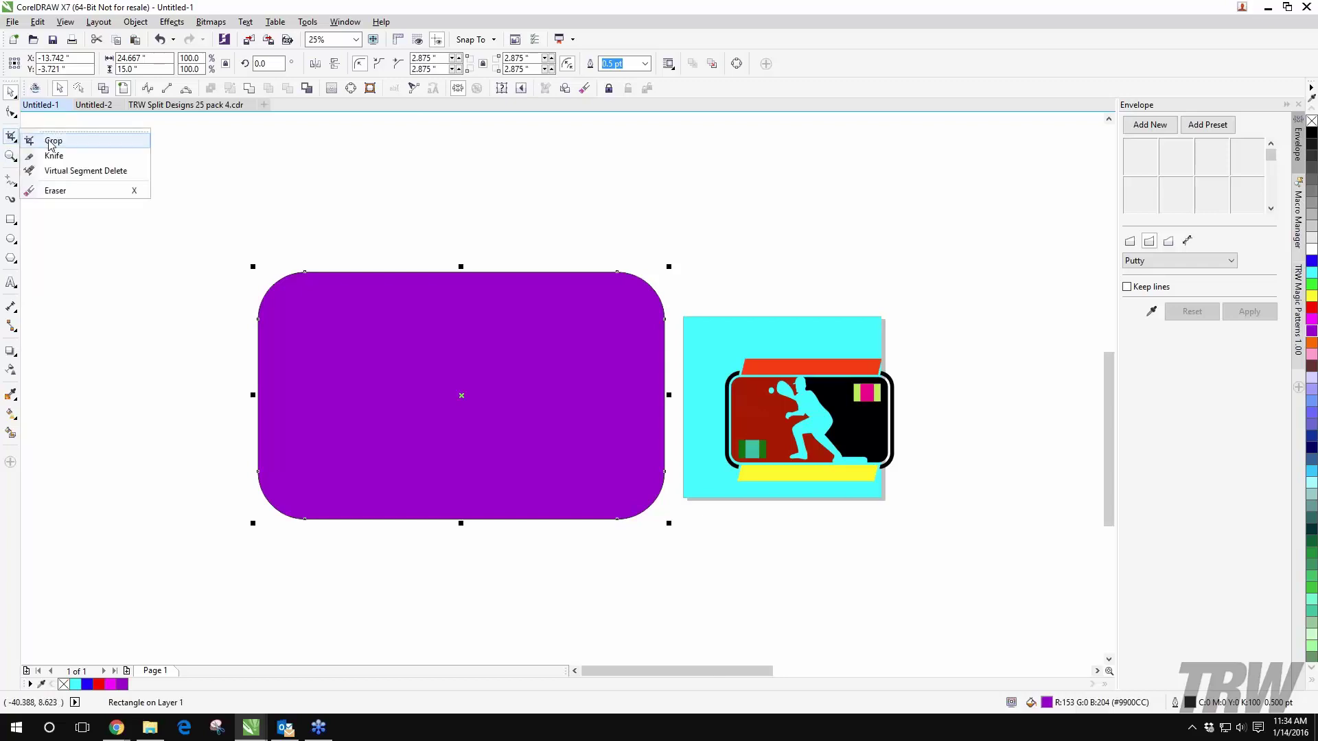
click(48, 140)
scroll(140, 250, down, 2)
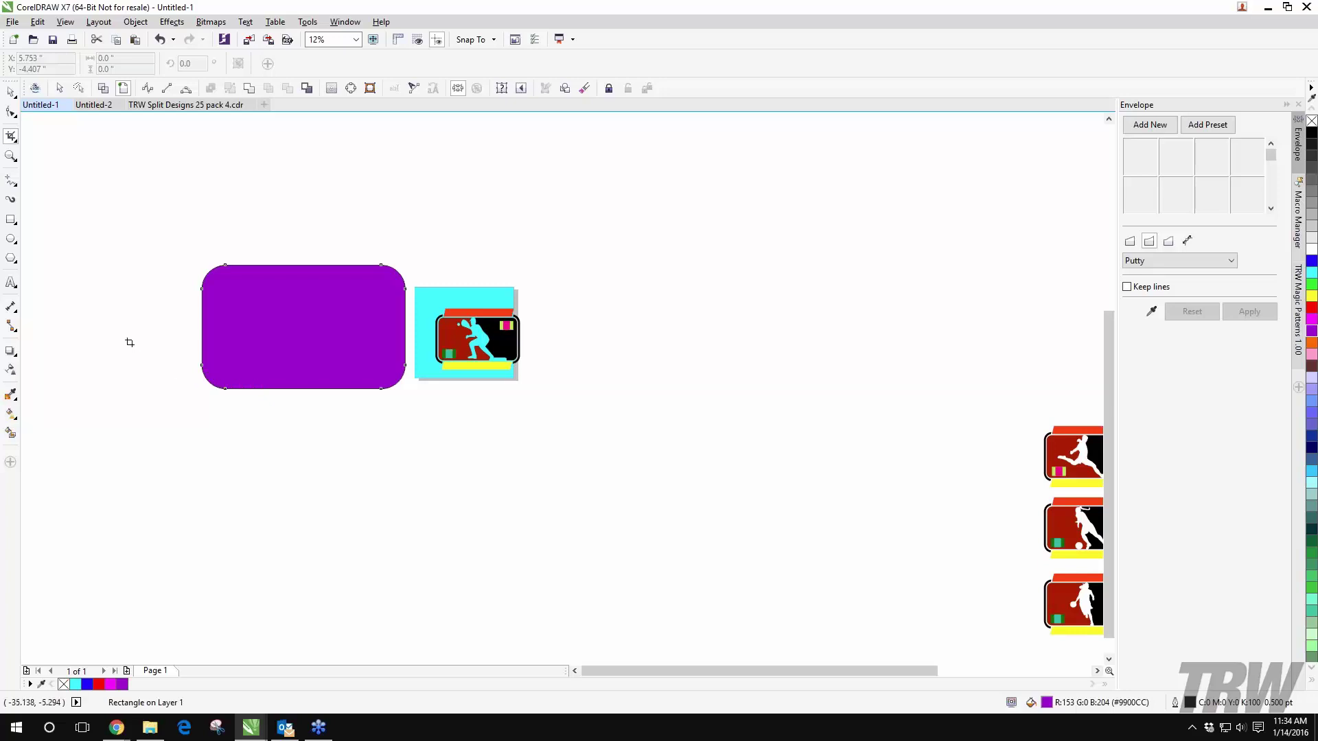
click(11, 114)
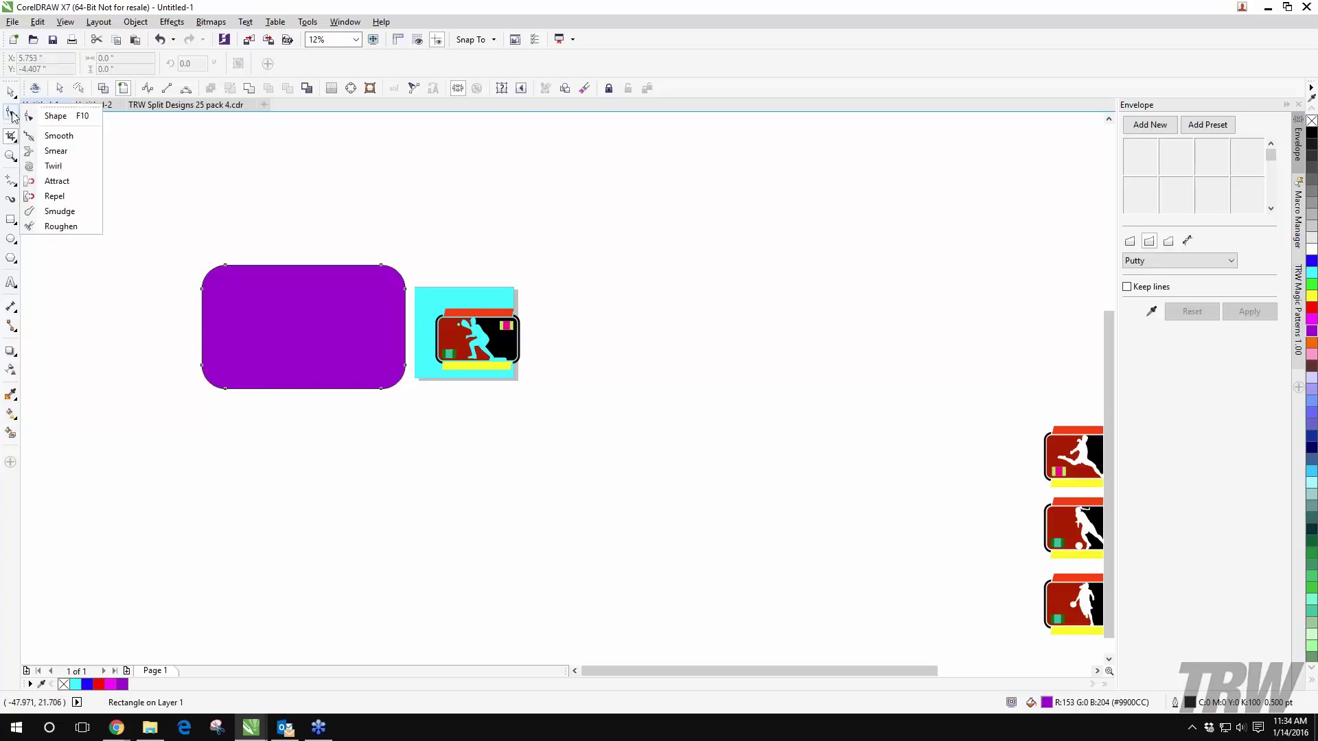
click(58, 116)
scroll(175, 295, up, 1)
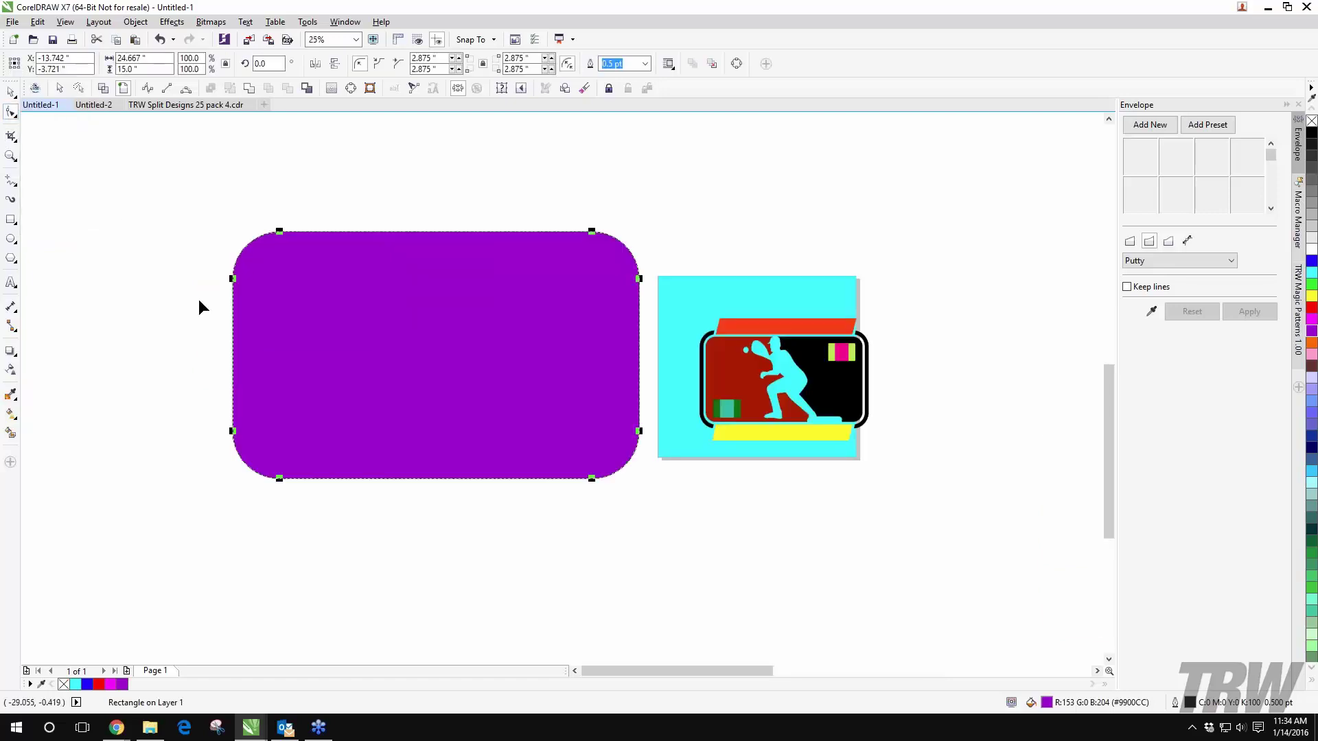
key(space)
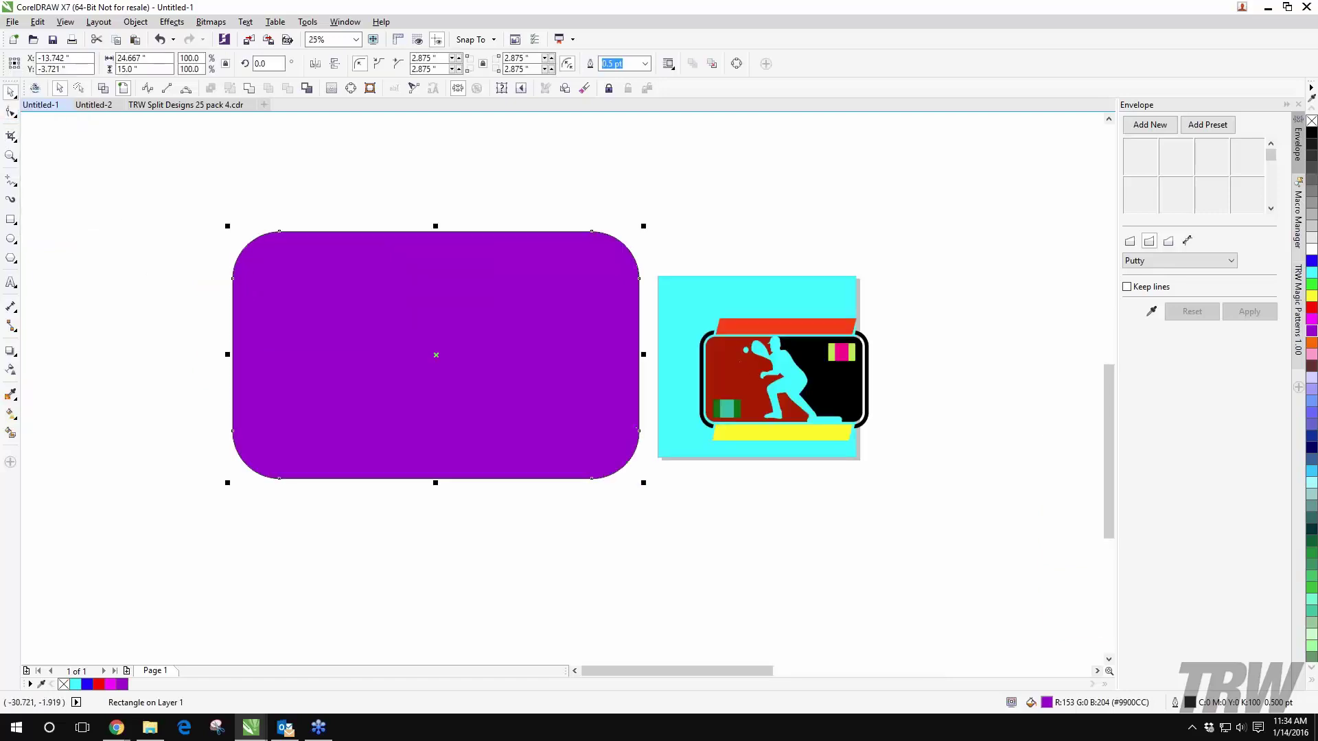
Step: Draw a rectangle about 18.9 by 19.3 inches overlapping the left half of the purple shape and fill it with orange
click(10, 219)
drag(138, 151, 450, 469)
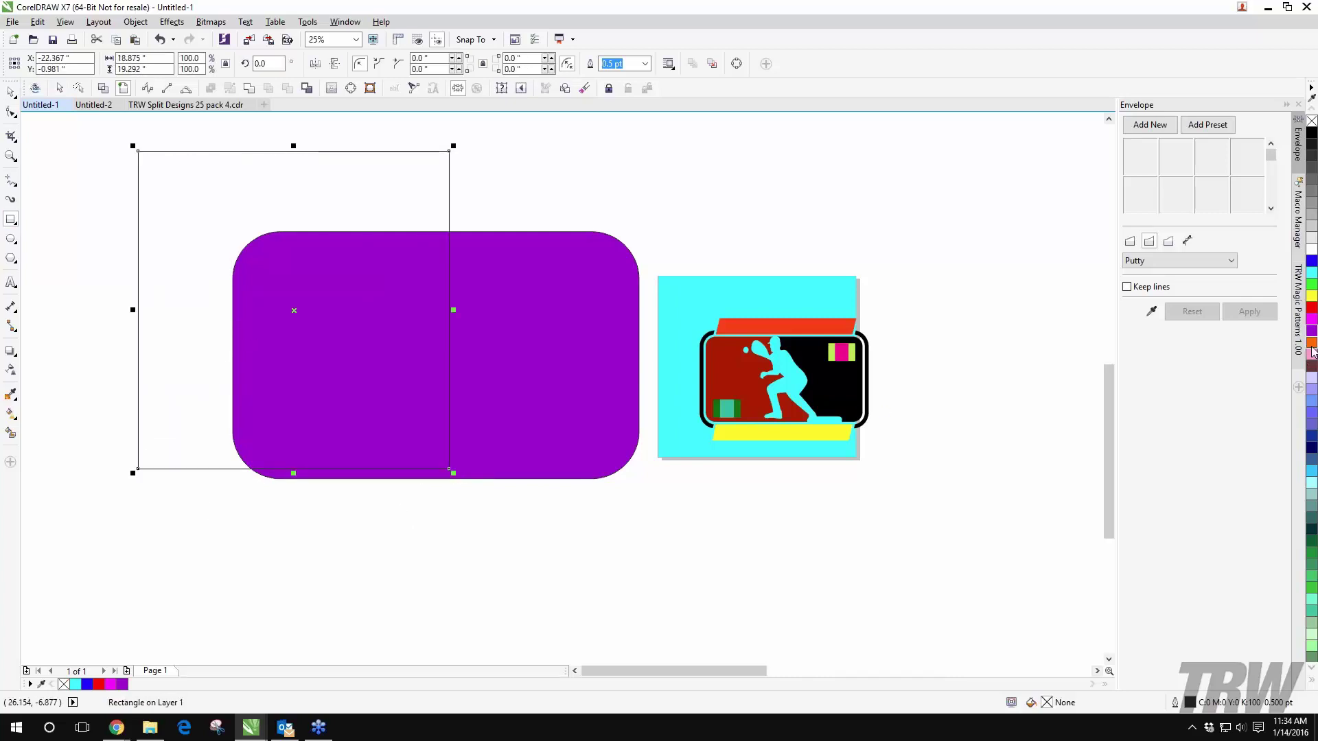
click(1310, 341)
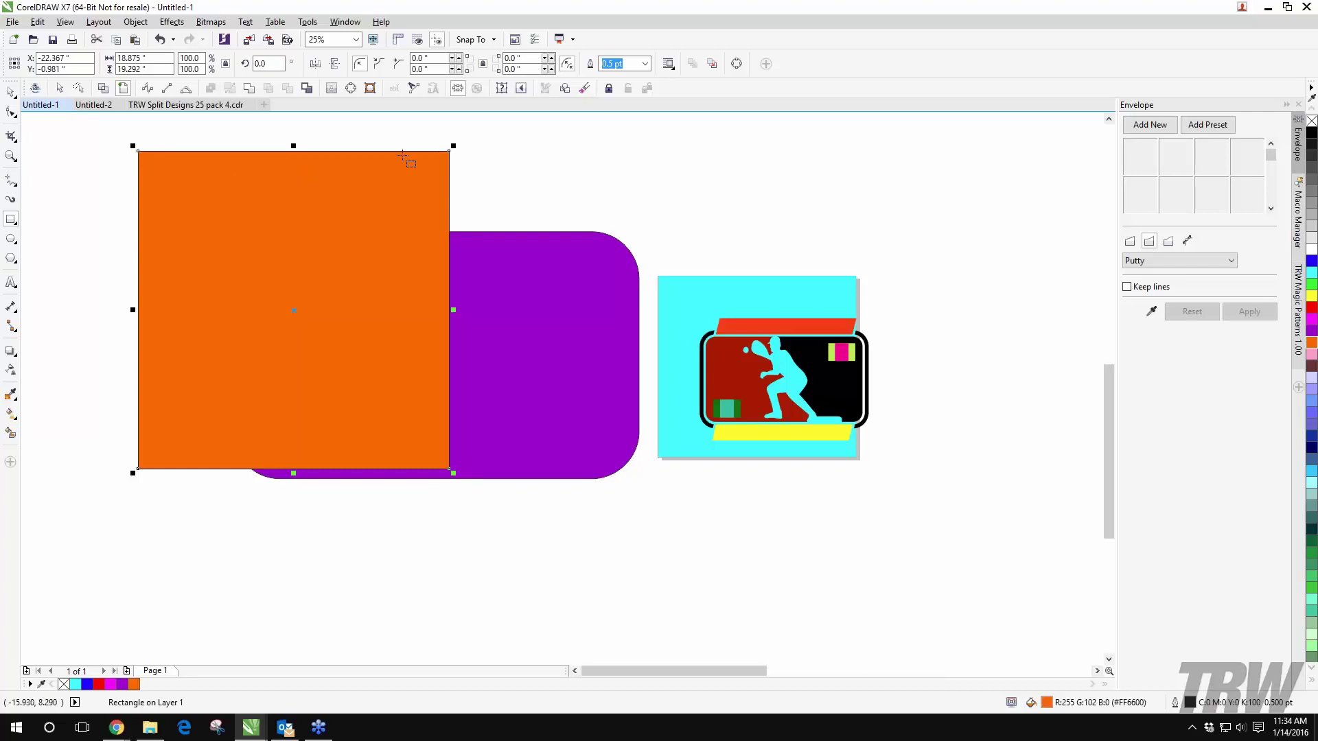
Step: Round all corners of the orange rectangle with the Shape tool to a radius of about 1.4 inches
click(9, 115)
click(9, 114)
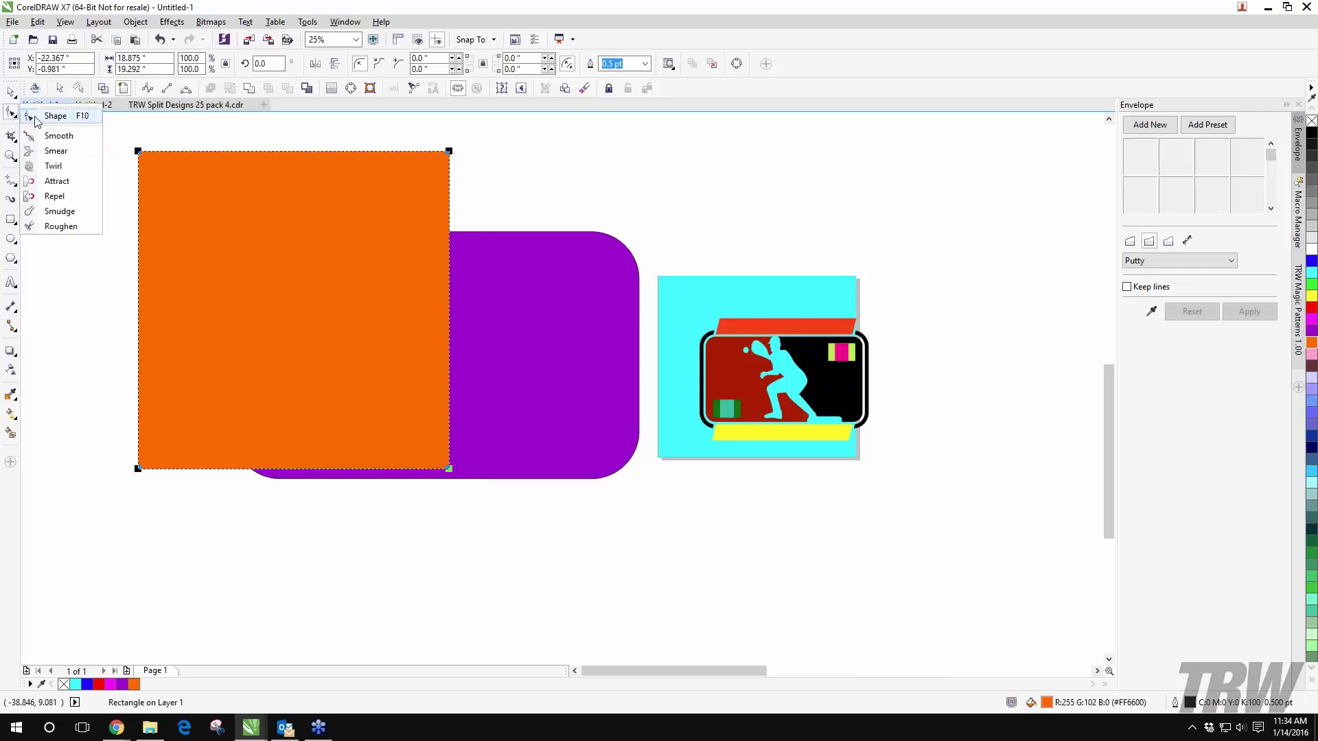
click(31, 181)
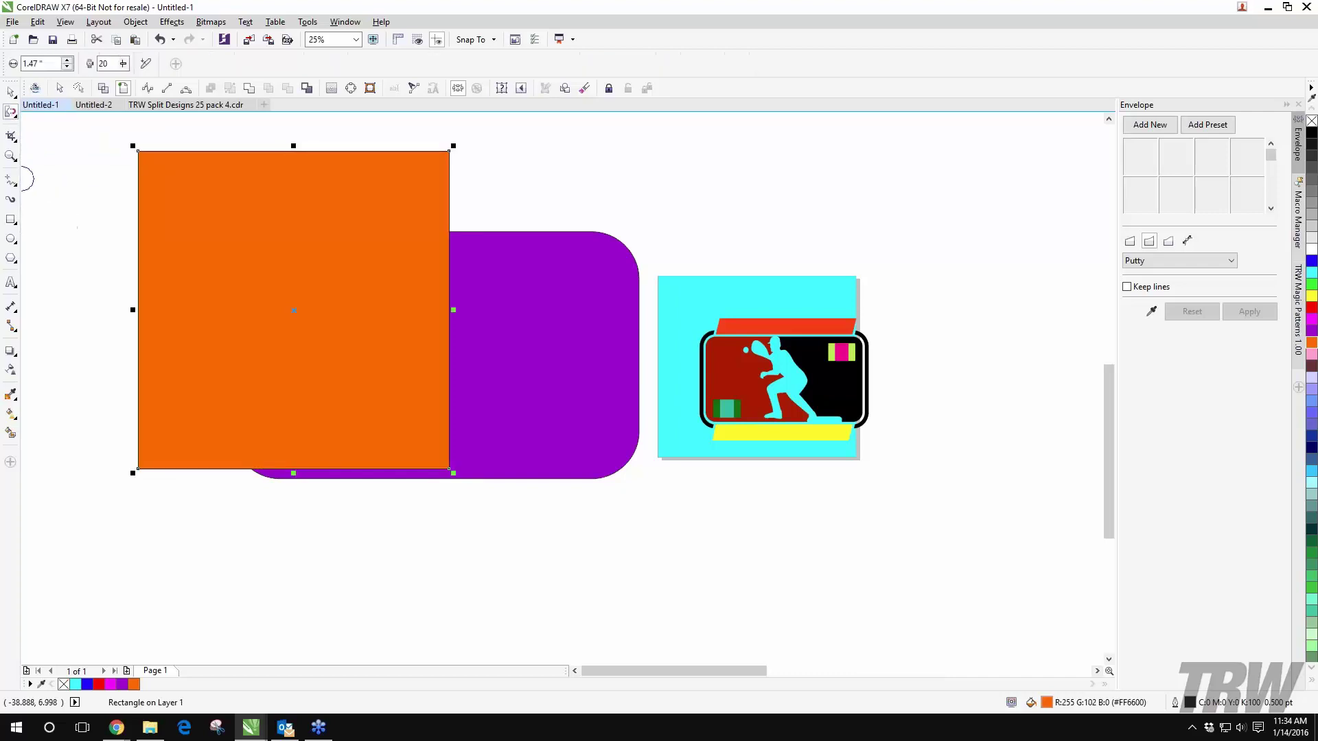
click(8, 113)
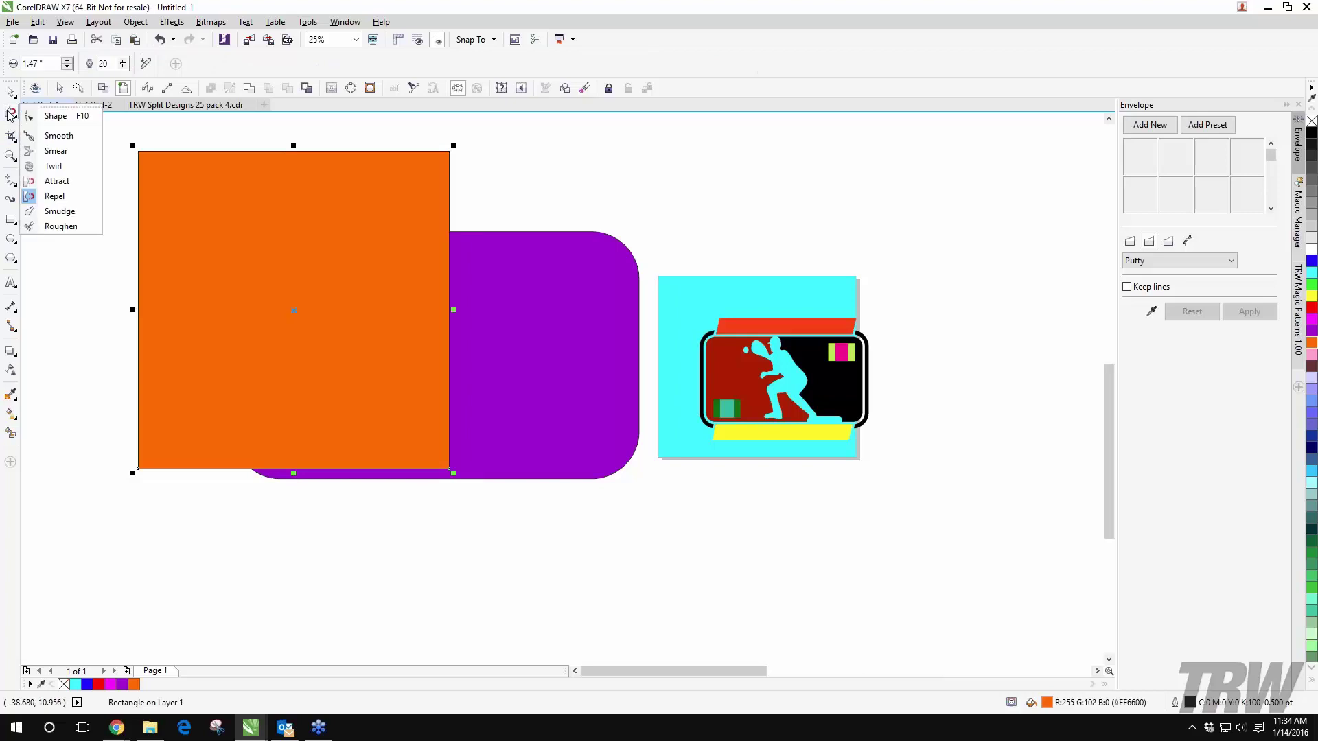
click(48, 118)
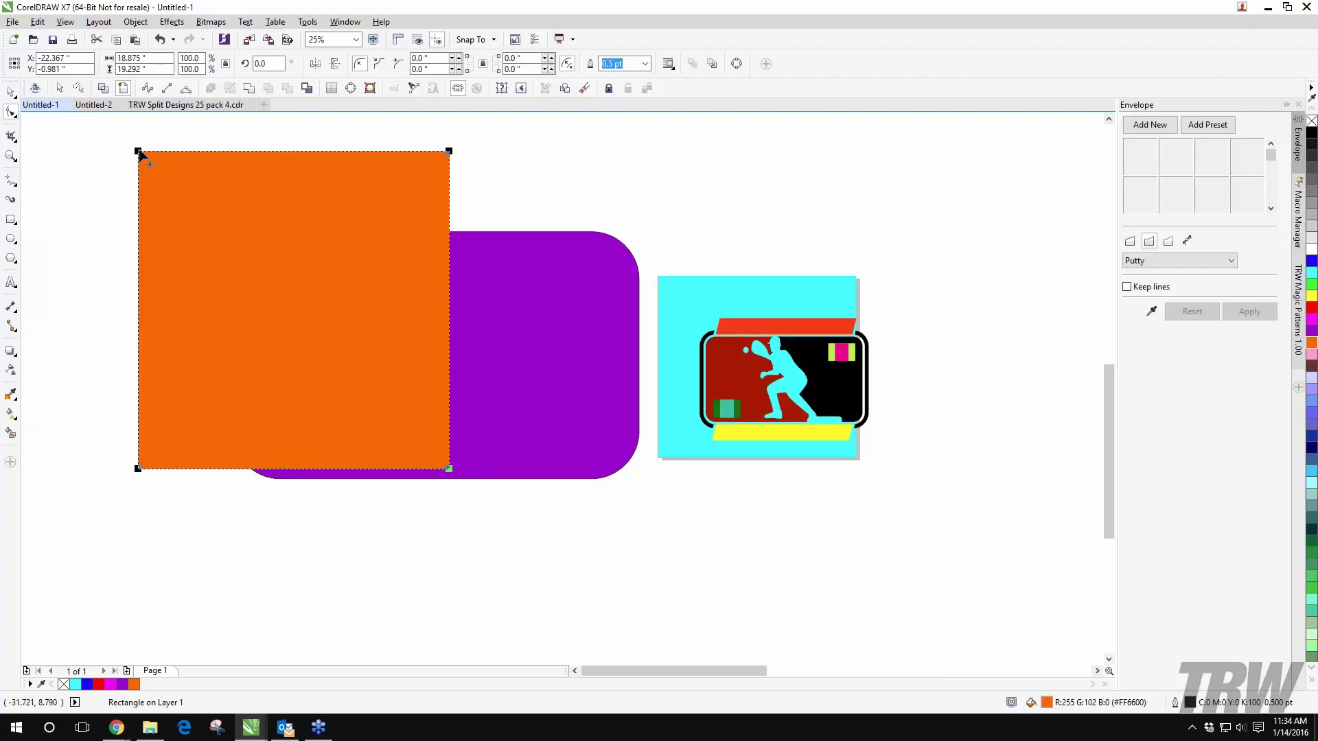
mouse_move(139, 152)
mouse_down()
mouse_move(199, 155)
mouse_move(161, 150)
mouse_up()
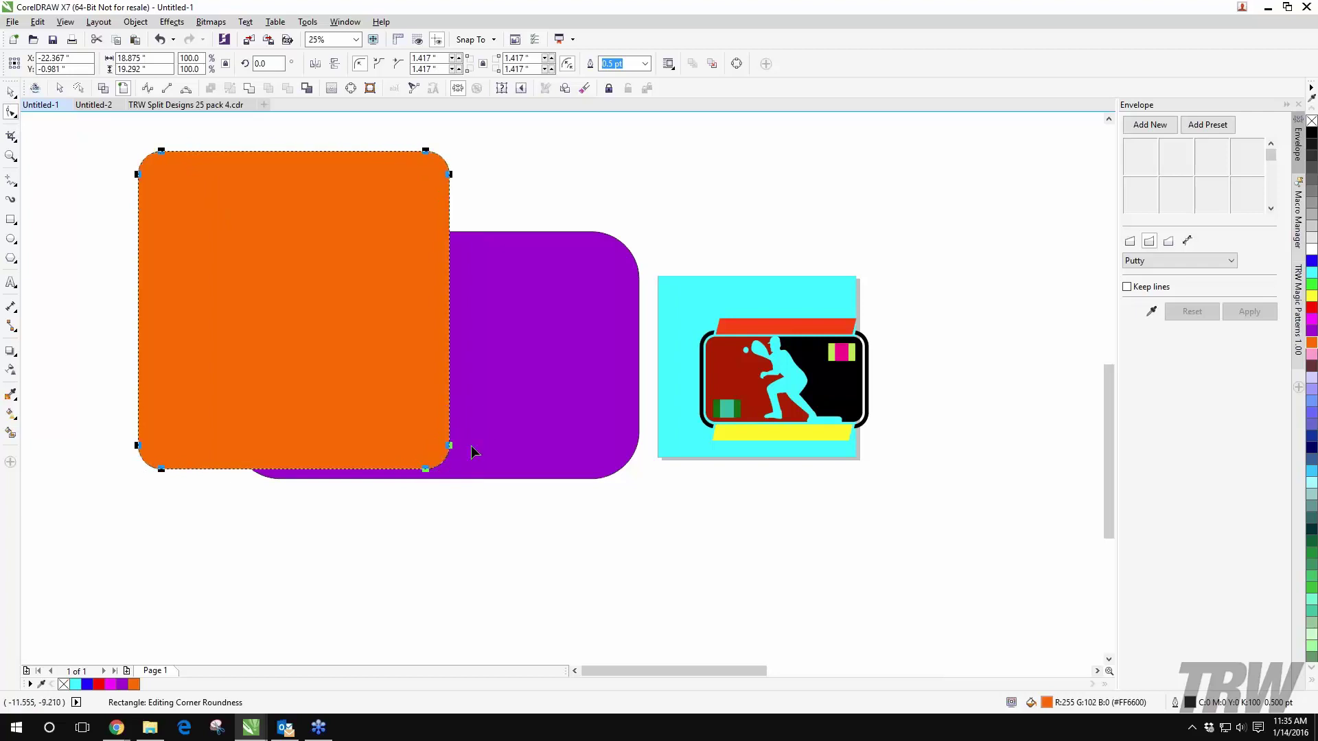
Step: Try rounding the orange rectangle's corners fully into a near circle, a radius of about 9.4 inches, and undo it
drag(450, 445, 457, 311)
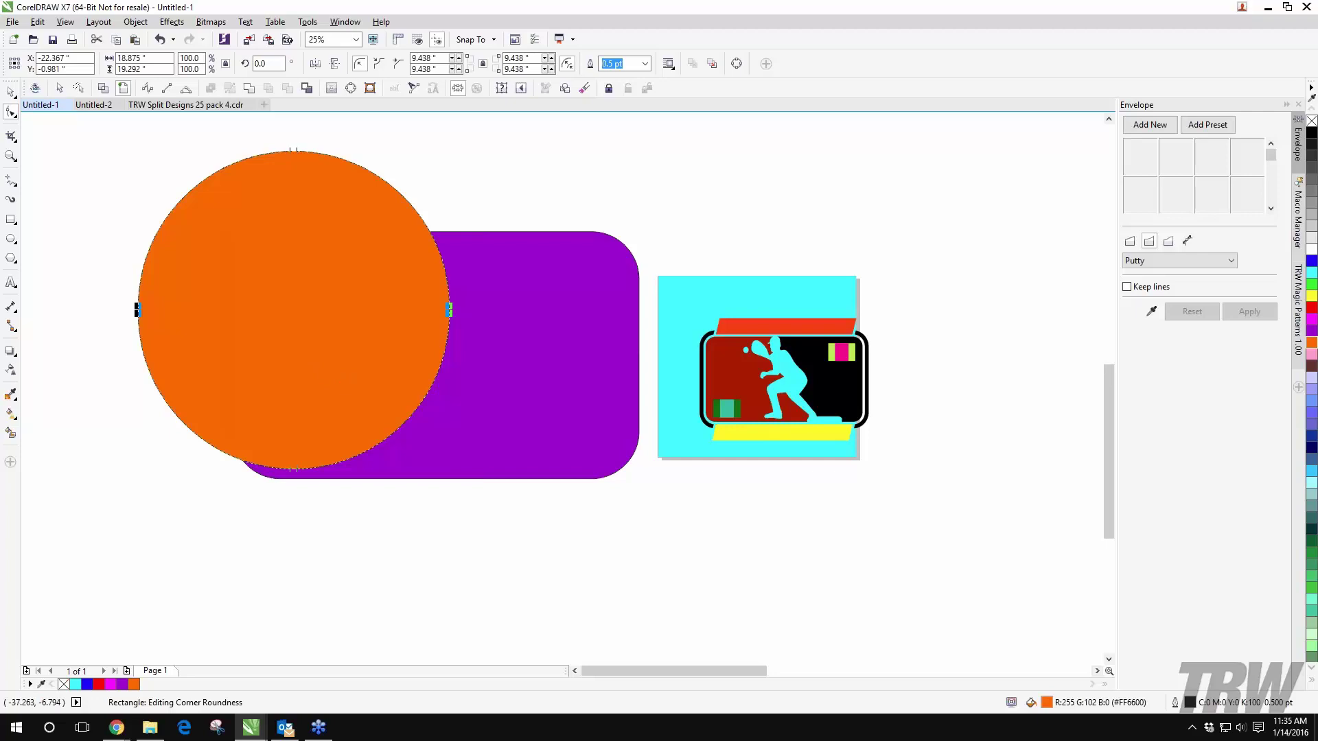
key(ctrl+z)
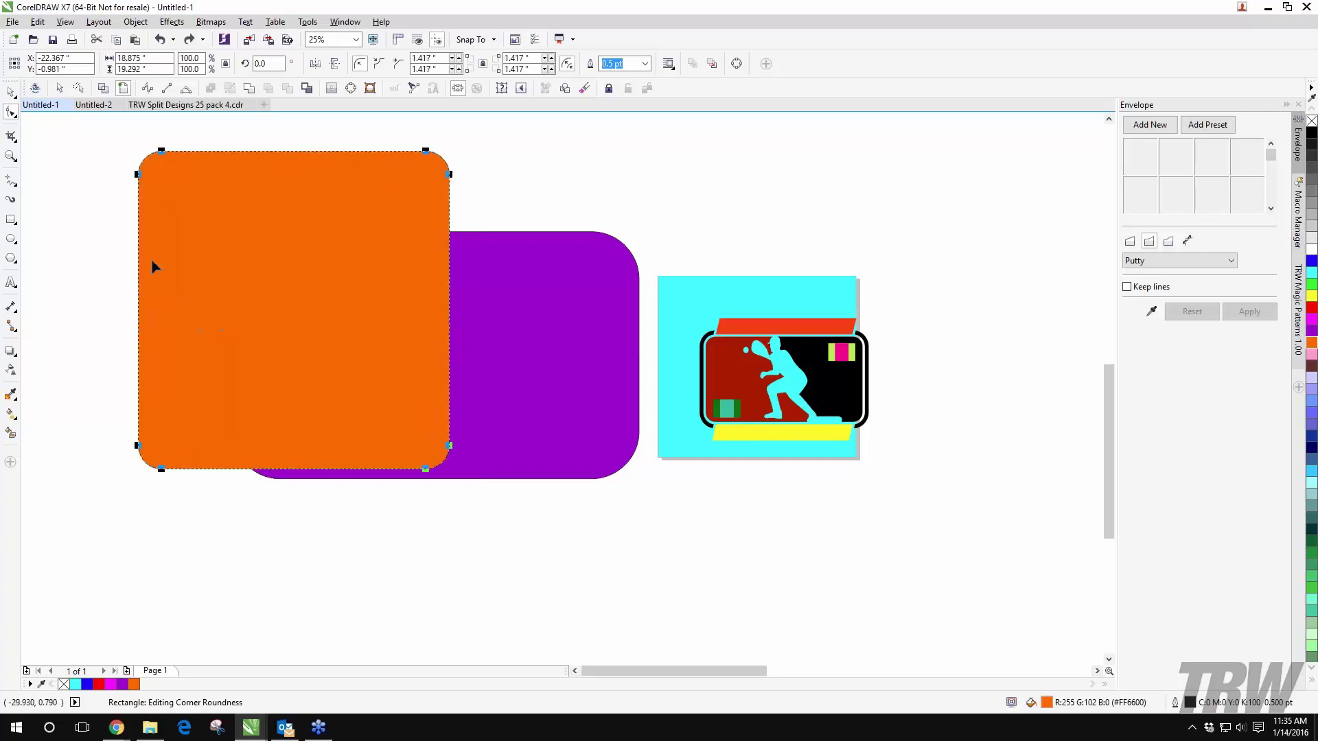
Step: Round all corners of the orange rectangle to a radius of about 3.7 inches and deselect it
click(121, 164)
key(space)
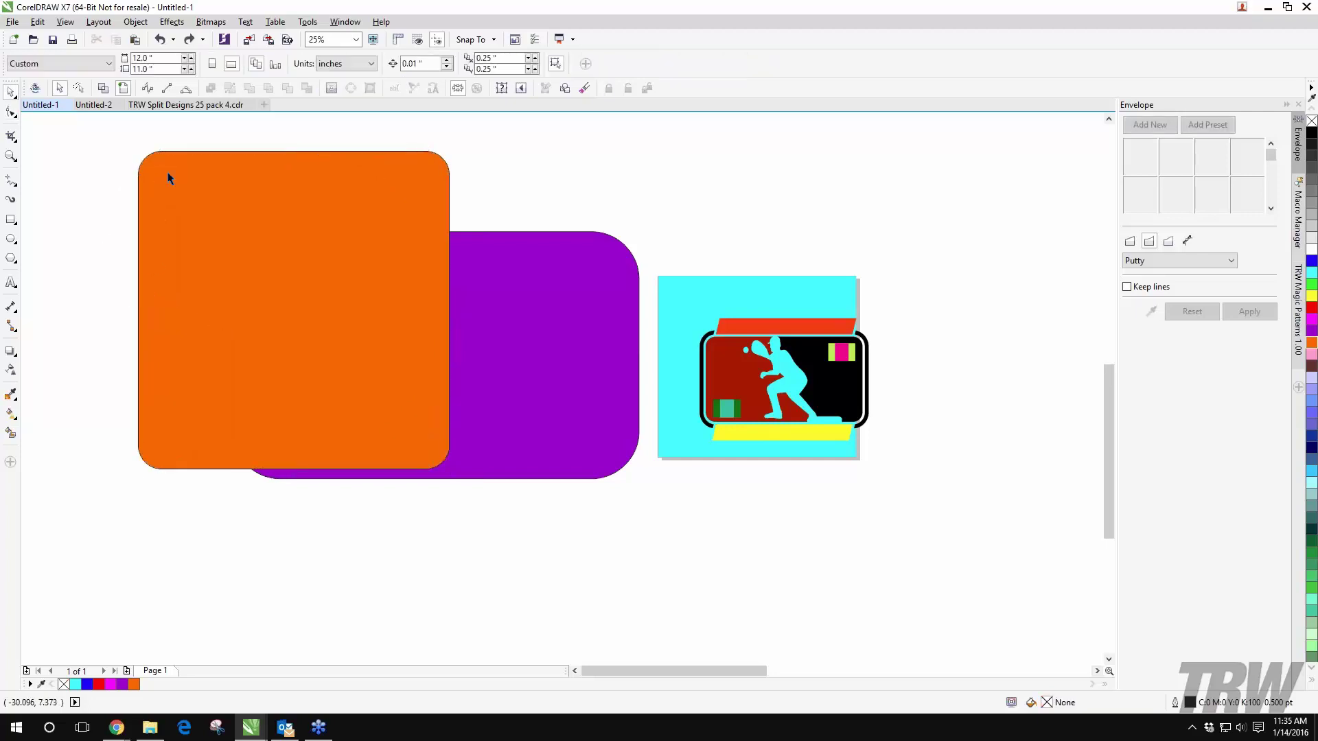
key(Tab)
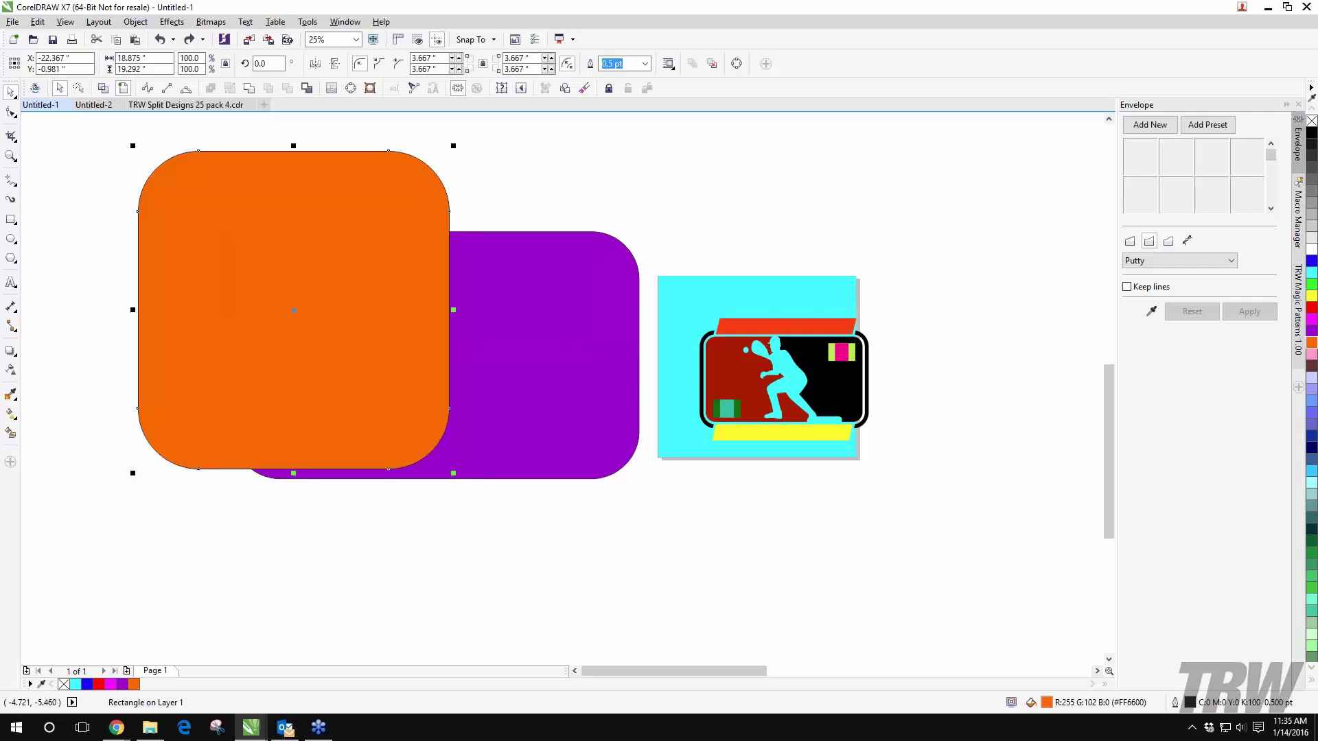
key(Escape)
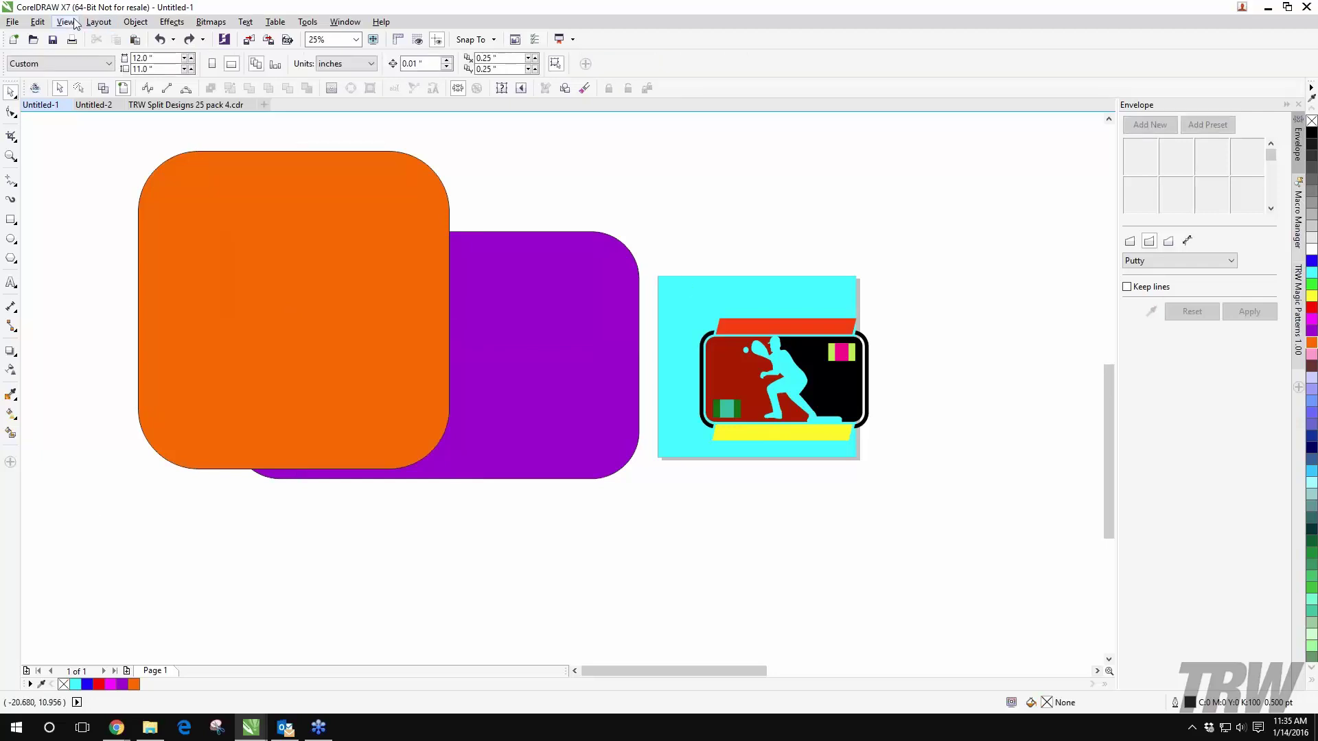
Step: Change the page background to a solid light grey
click(38, 22)
mouse_move(71, 26)
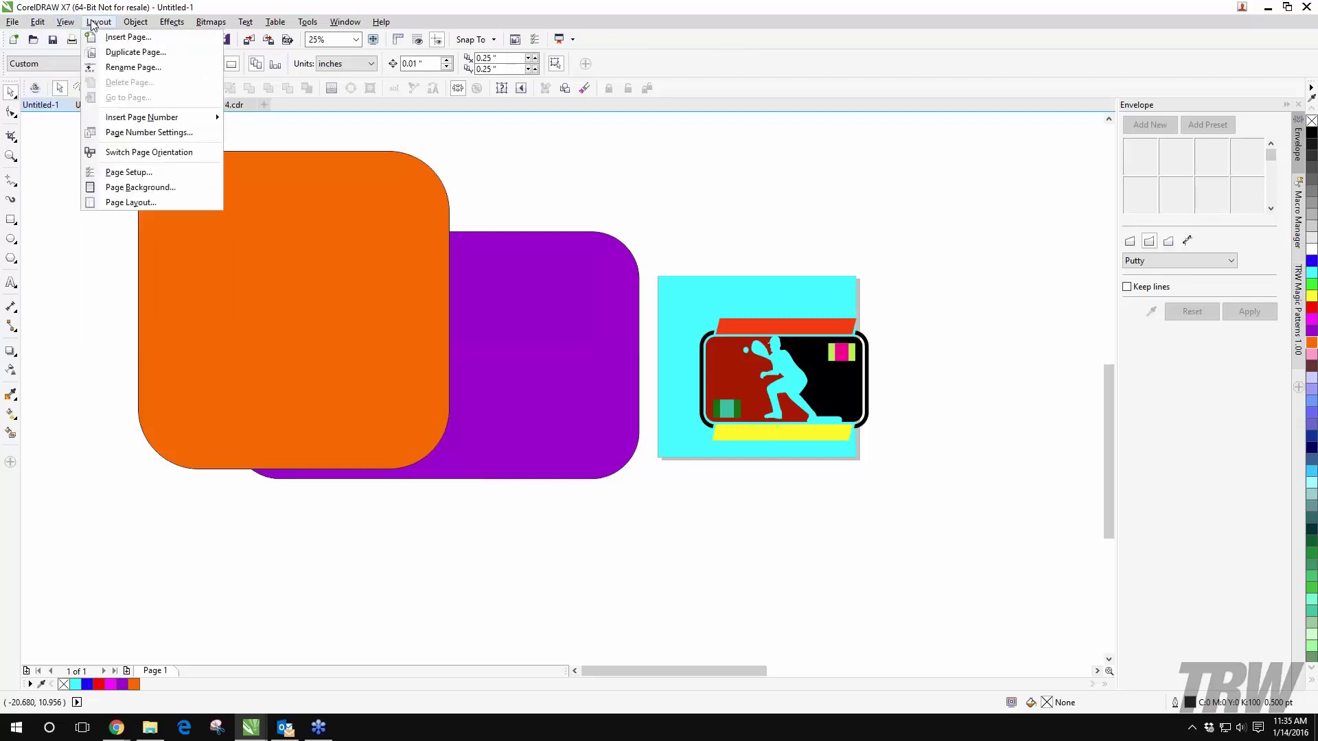
click(146, 188)
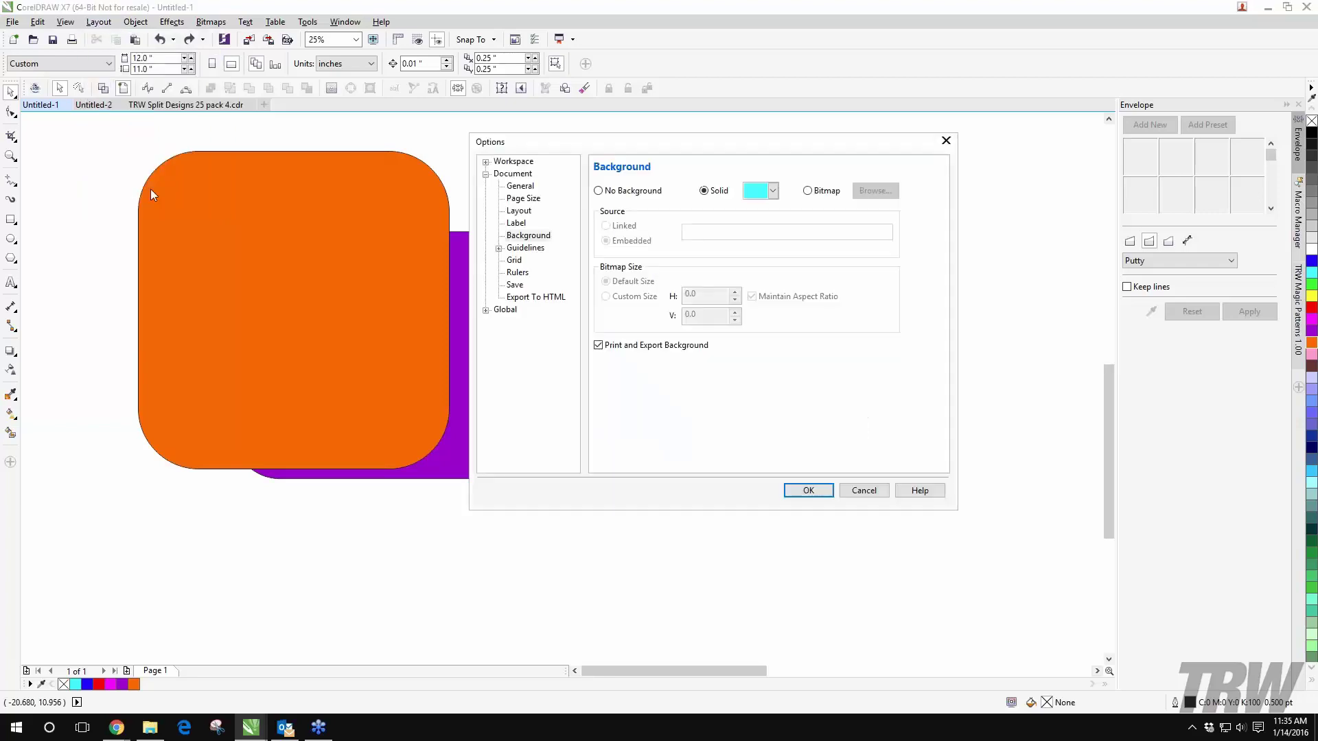
click(609, 194)
click(705, 191)
click(774, 192)
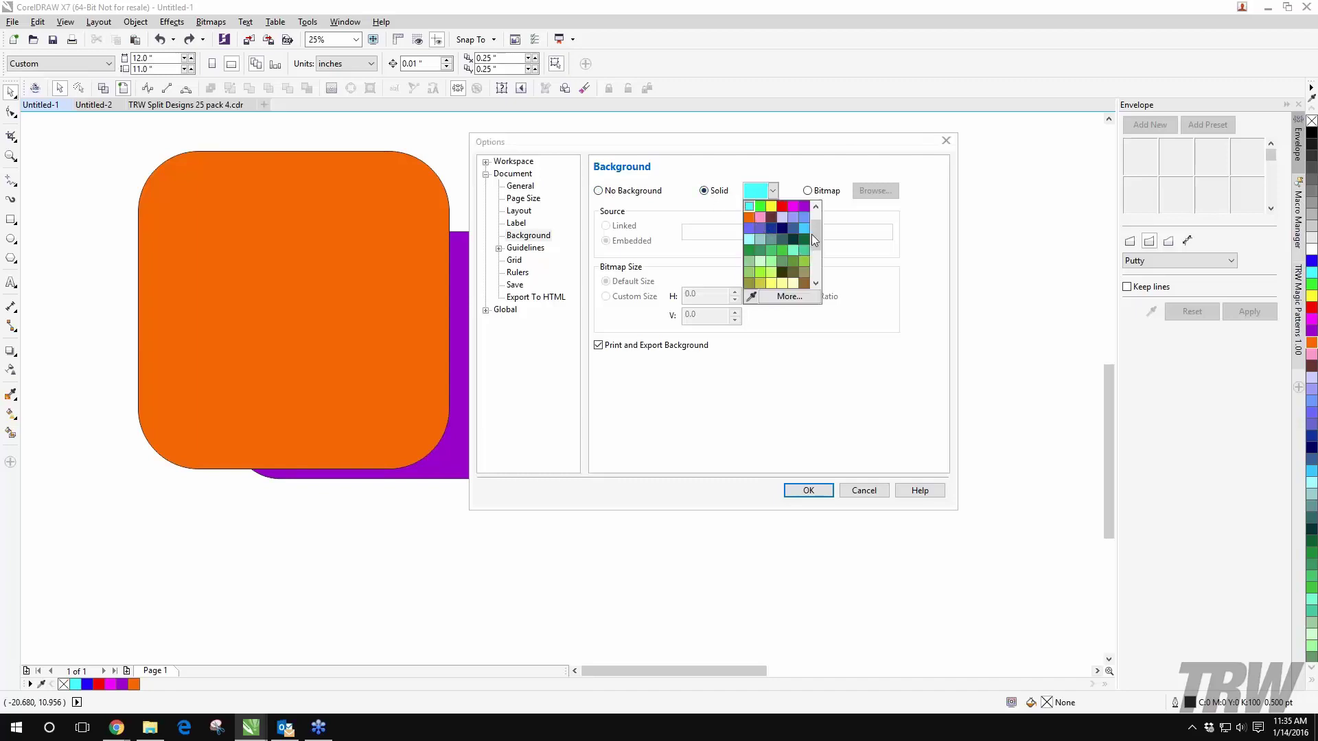
scroll(813, 232, down, 3)
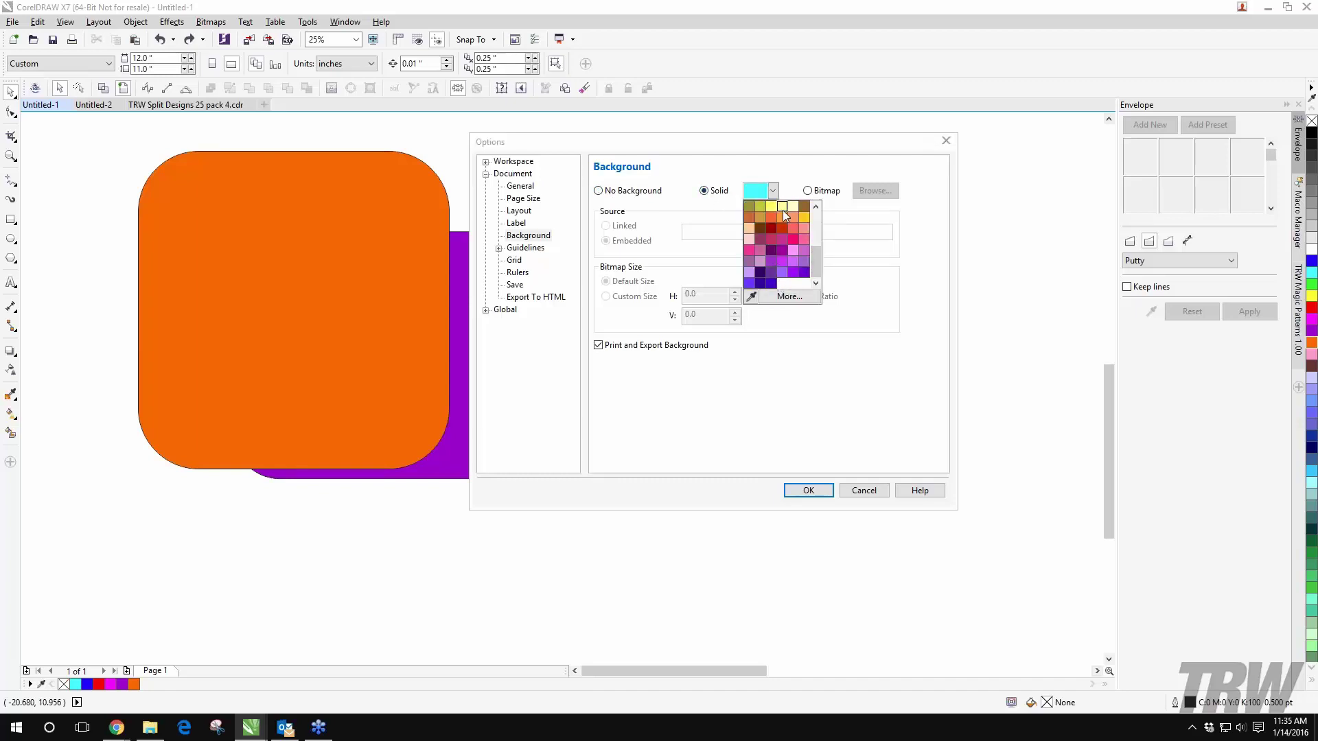
scroll(782, 211, up, 5)
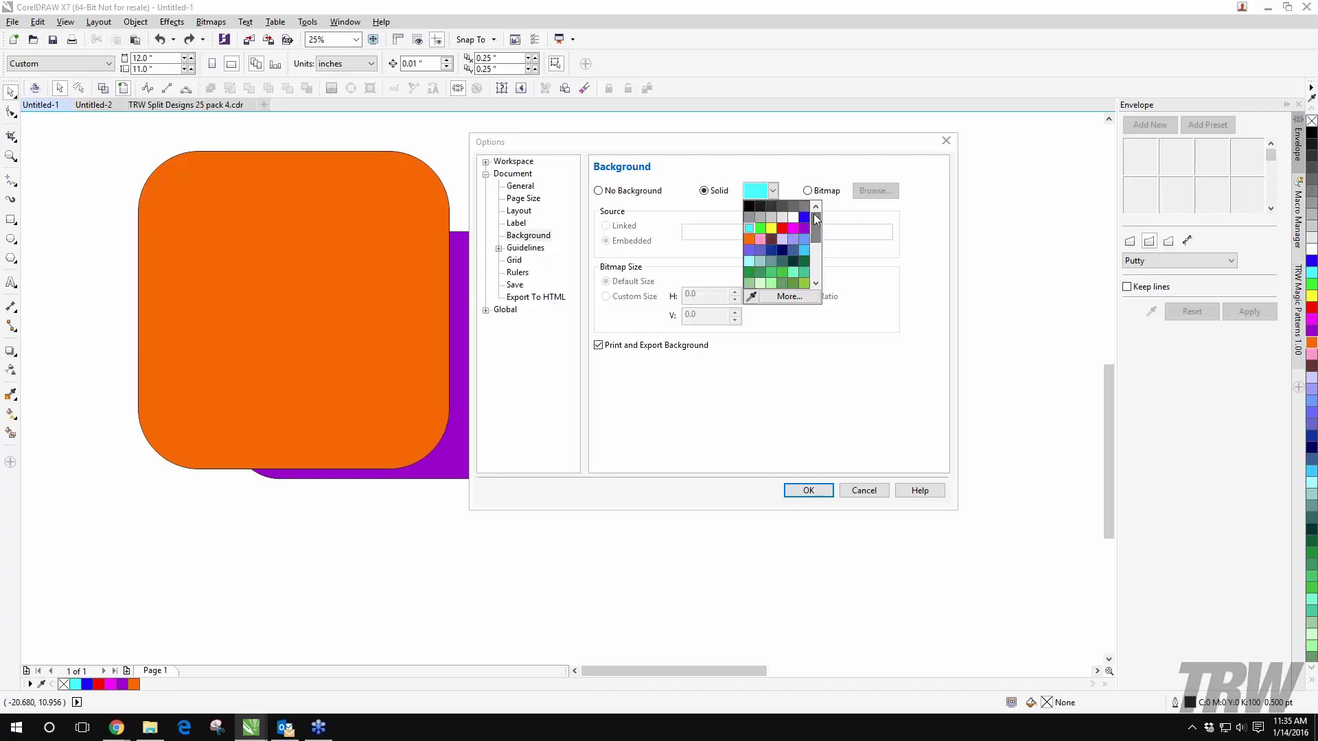
click(771, 218)
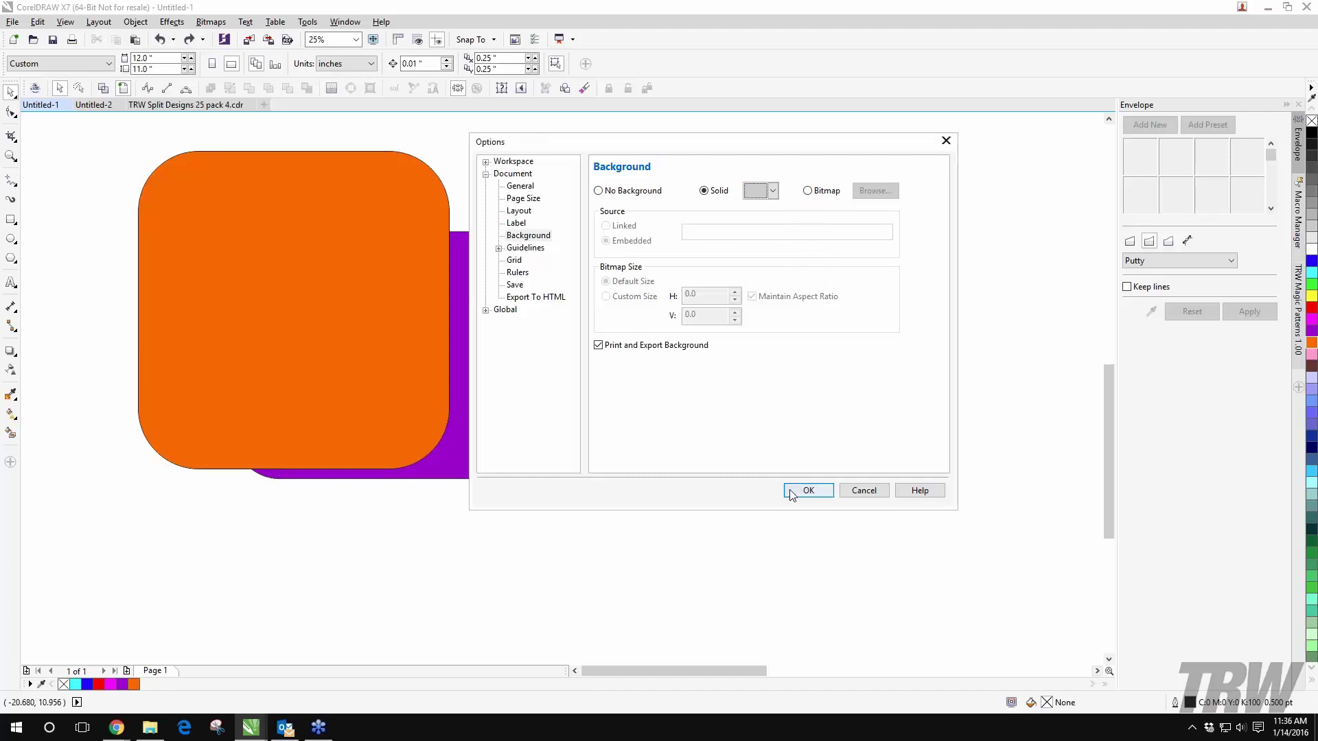
click(790, 492)
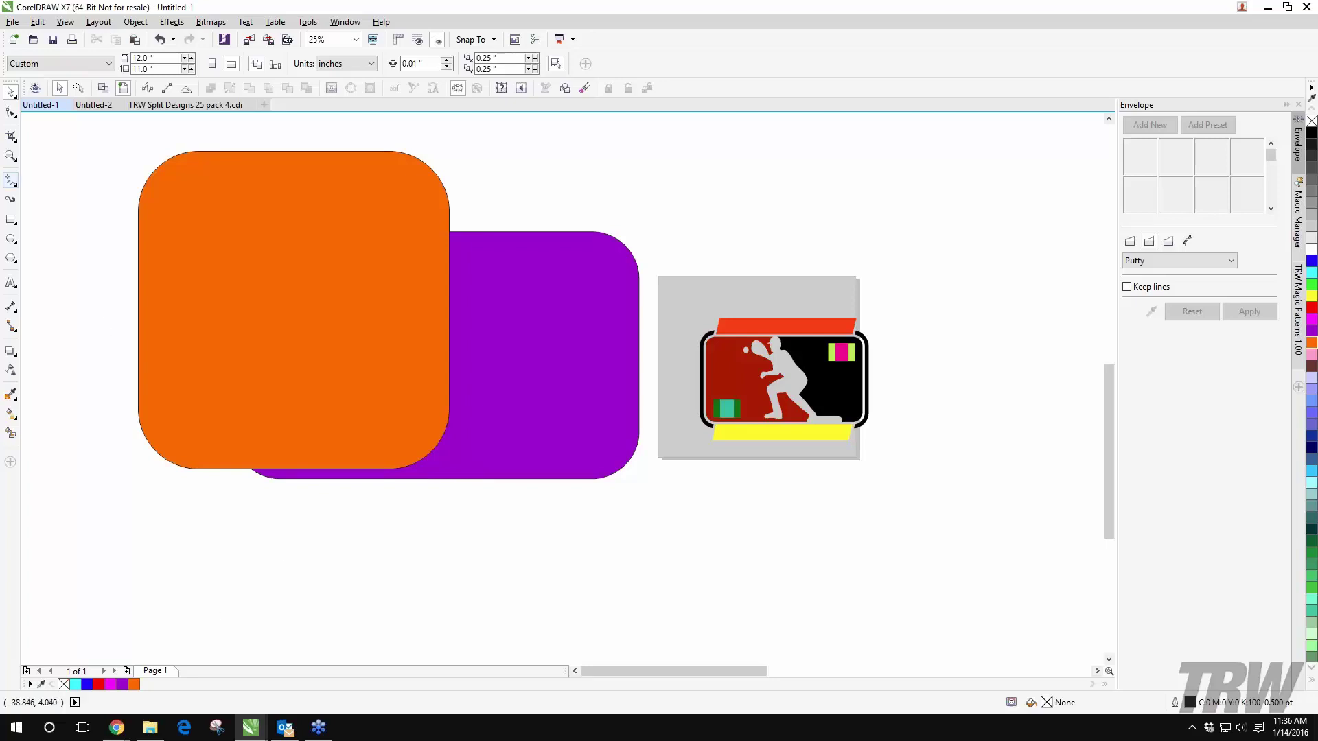
click(12, 137)
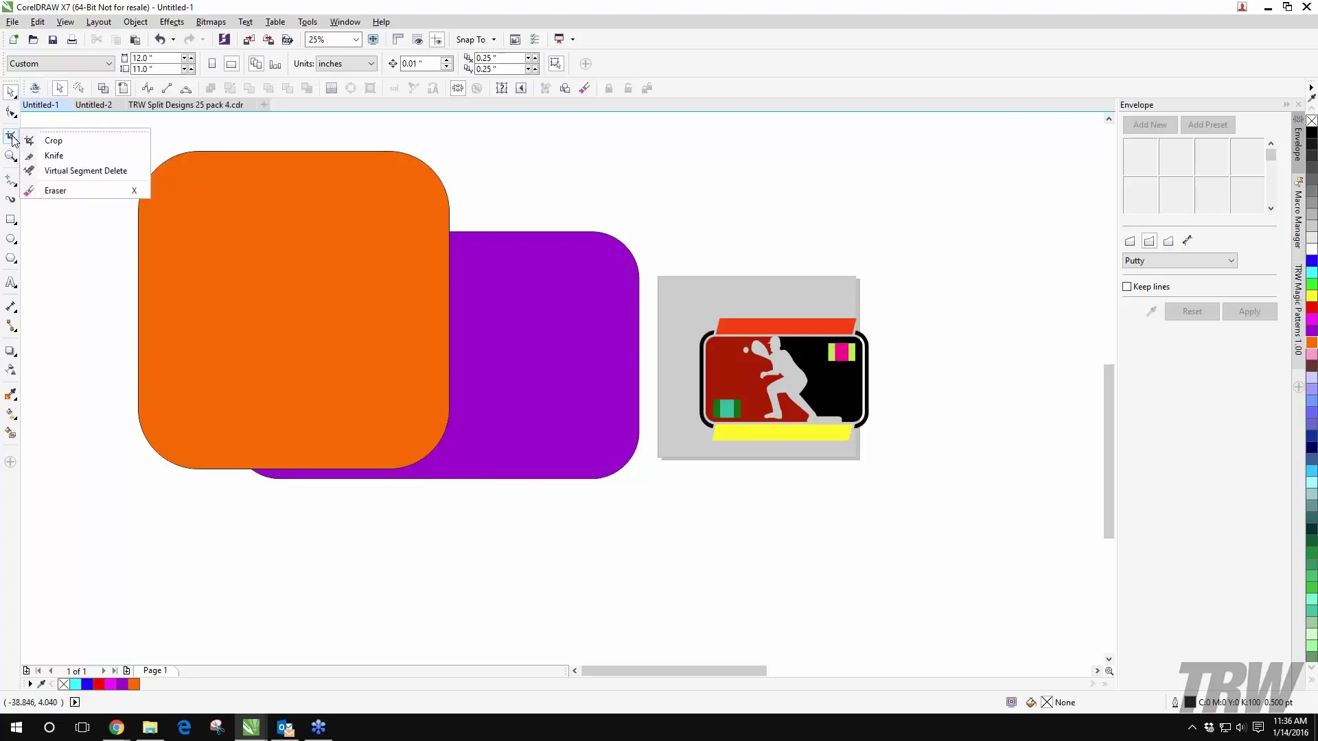
click(42, 141)
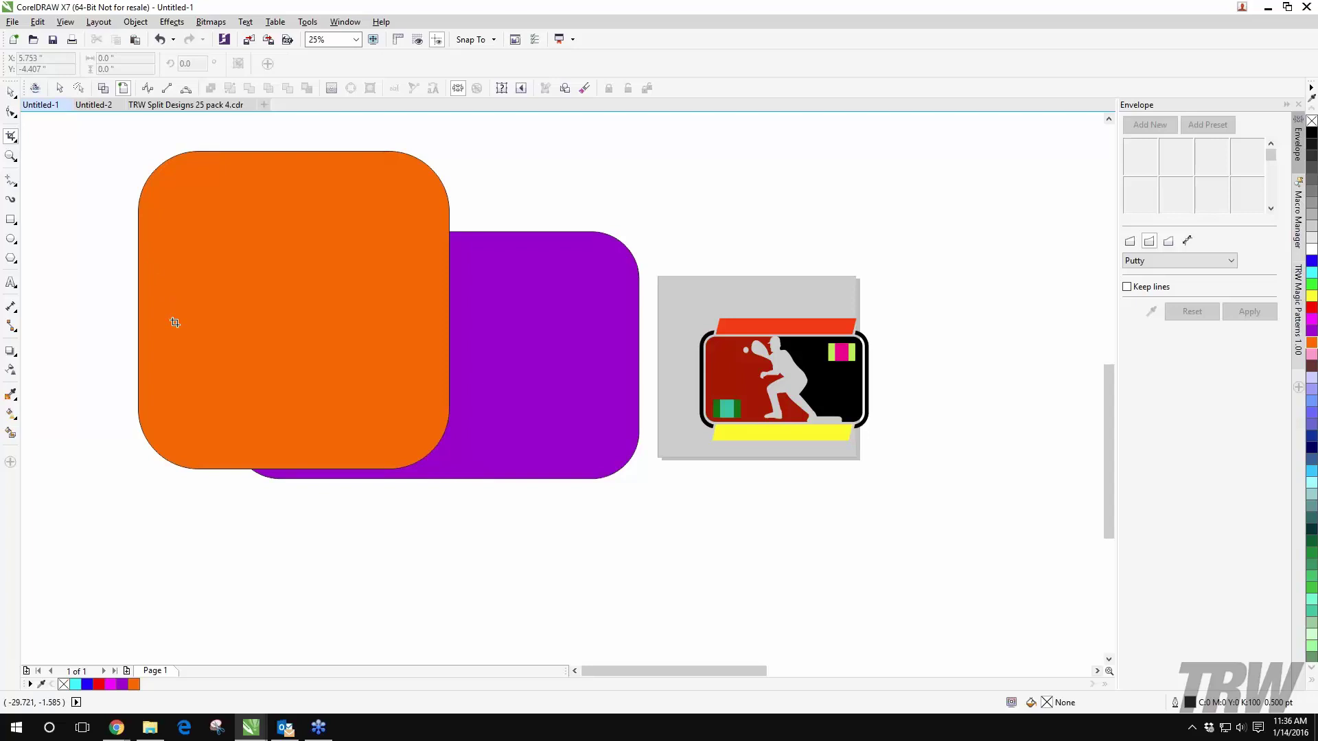
key(space)
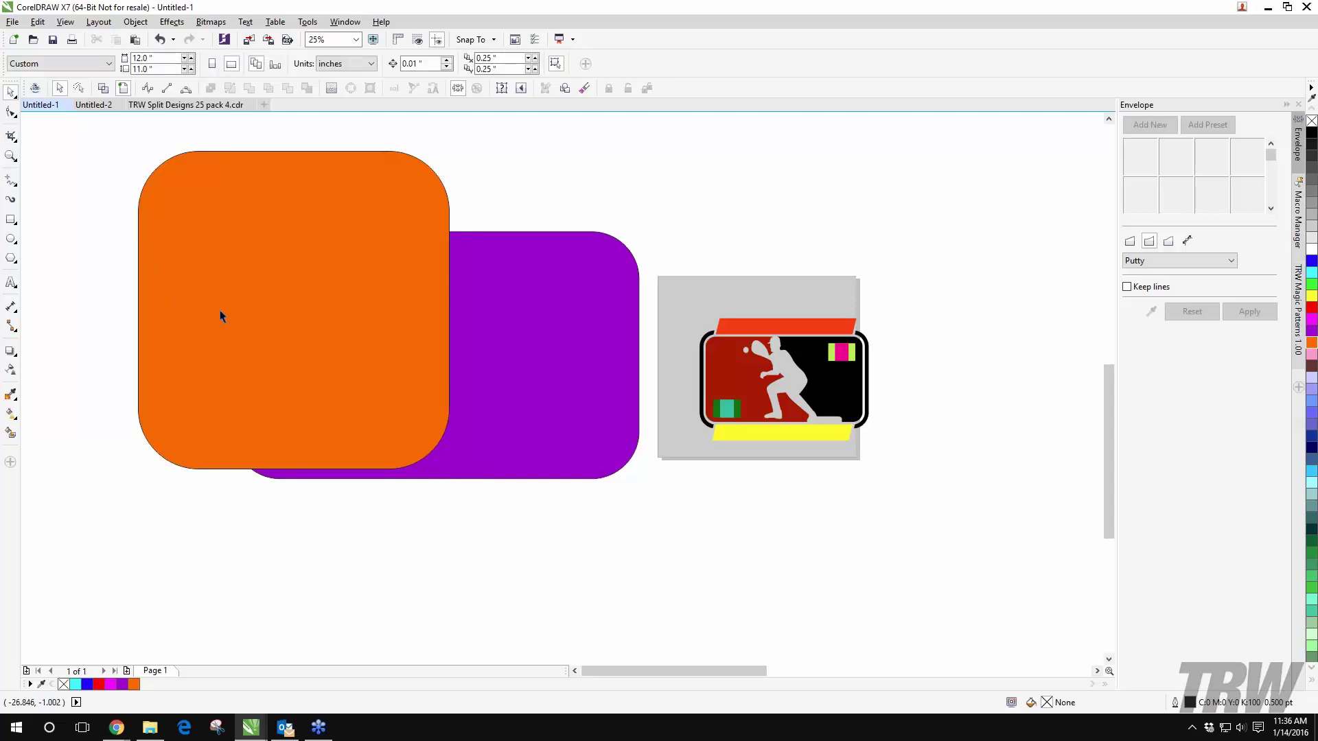
Step: Move the purple rounded rectangle over the page artwork and fill it with medium grey (#808080)
click(542, 343)
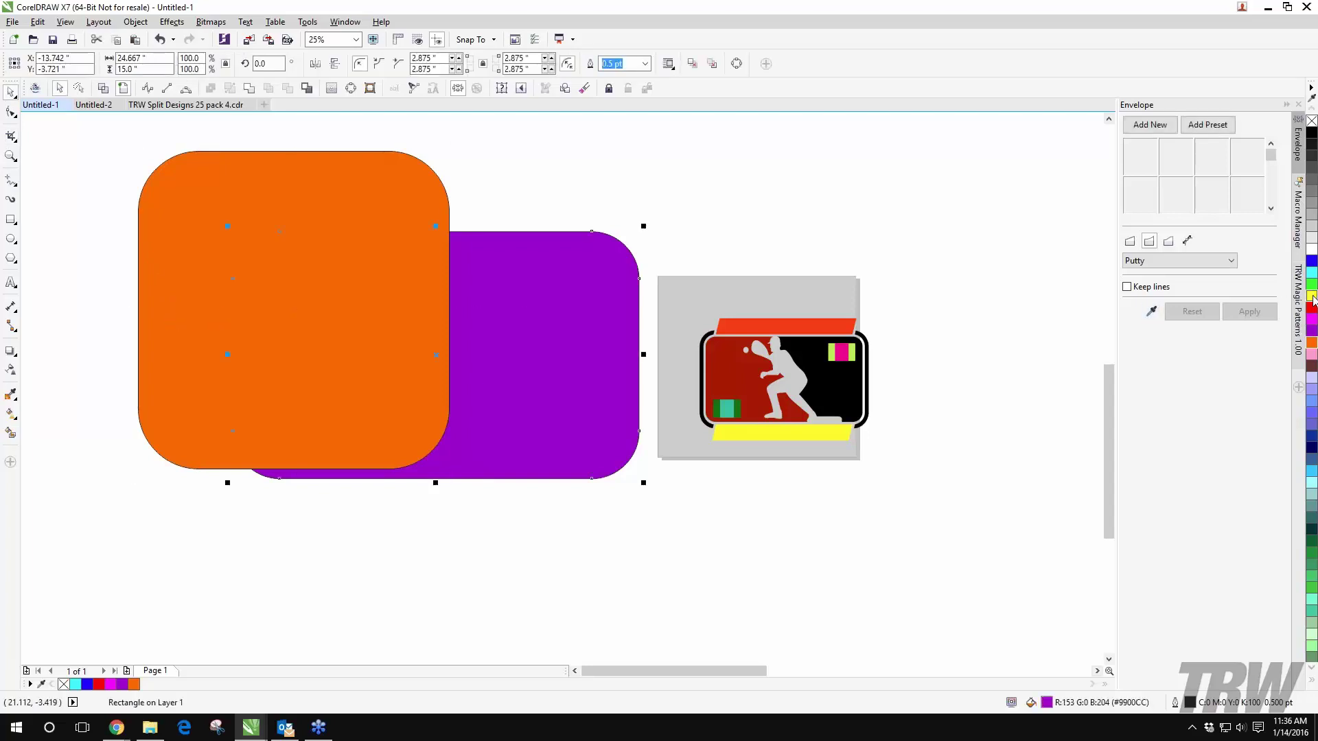
drag(559, 312, 667, 253)
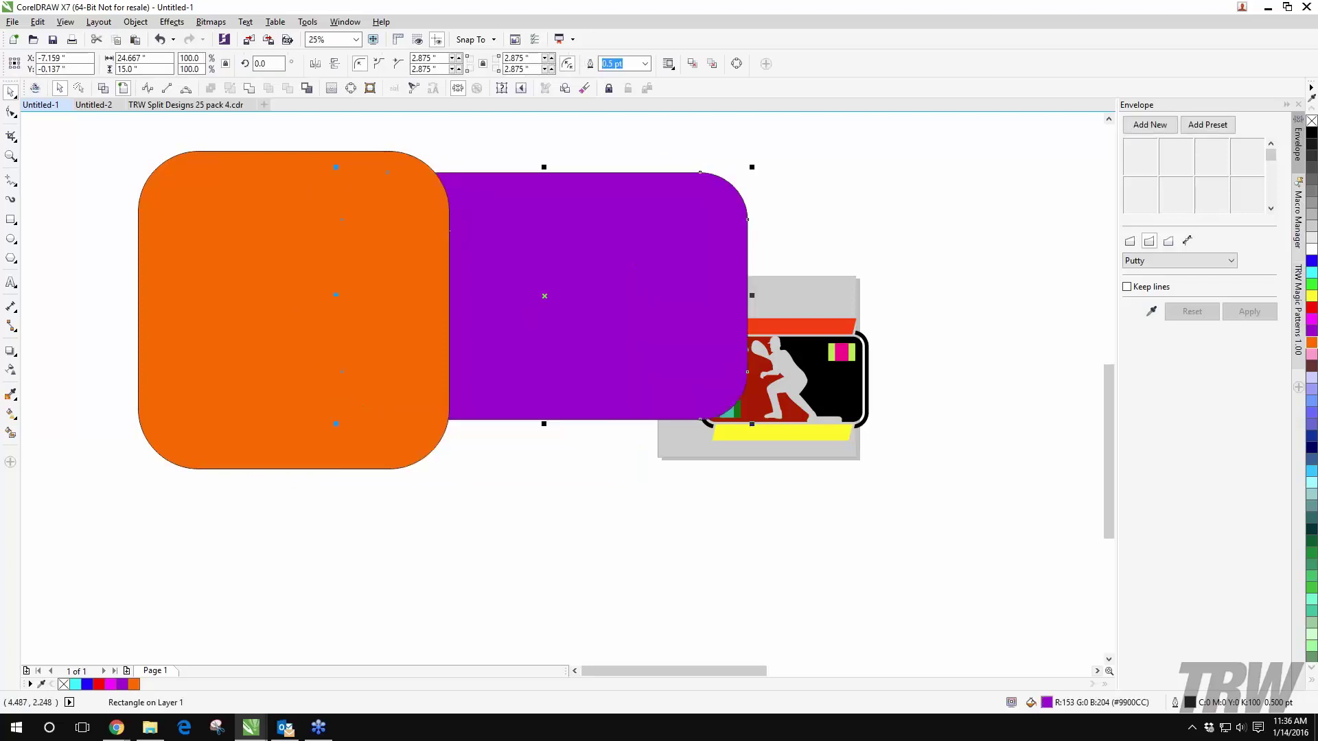
drag(545, 266, 635, 338)
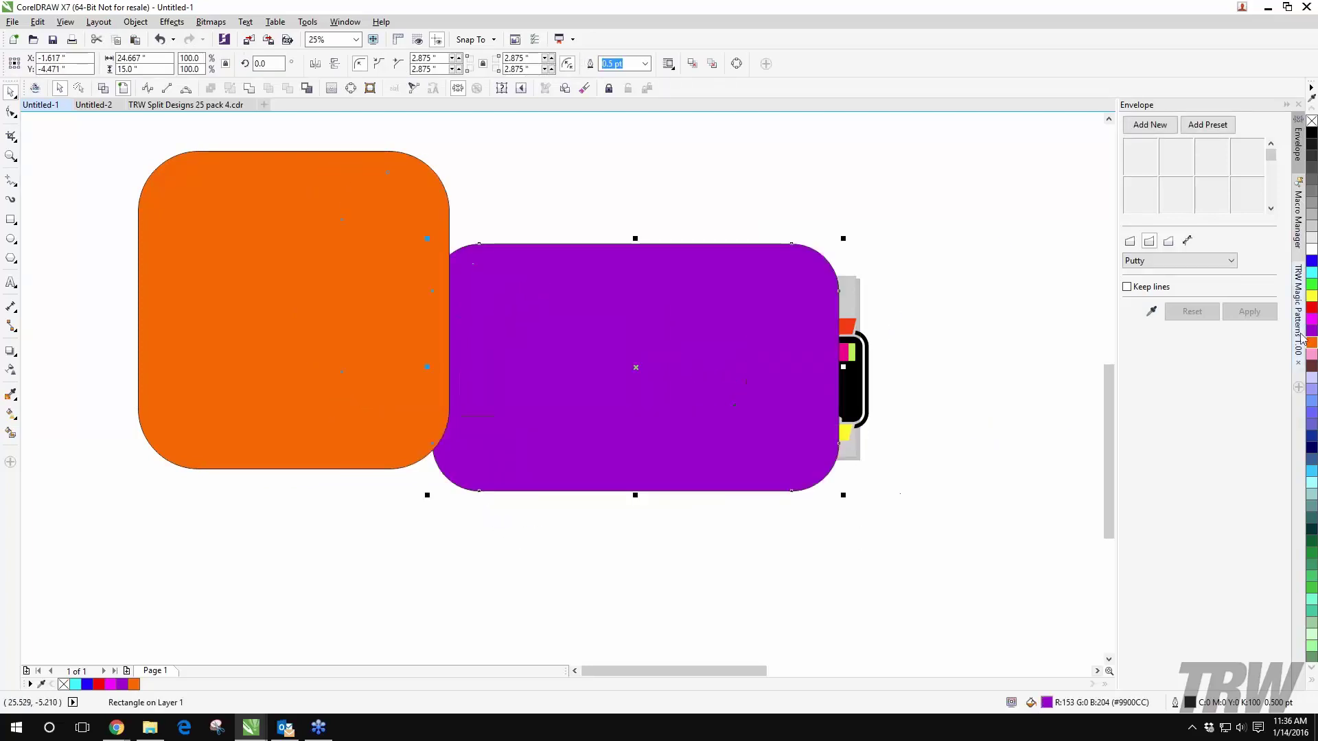
click(1312, 275)
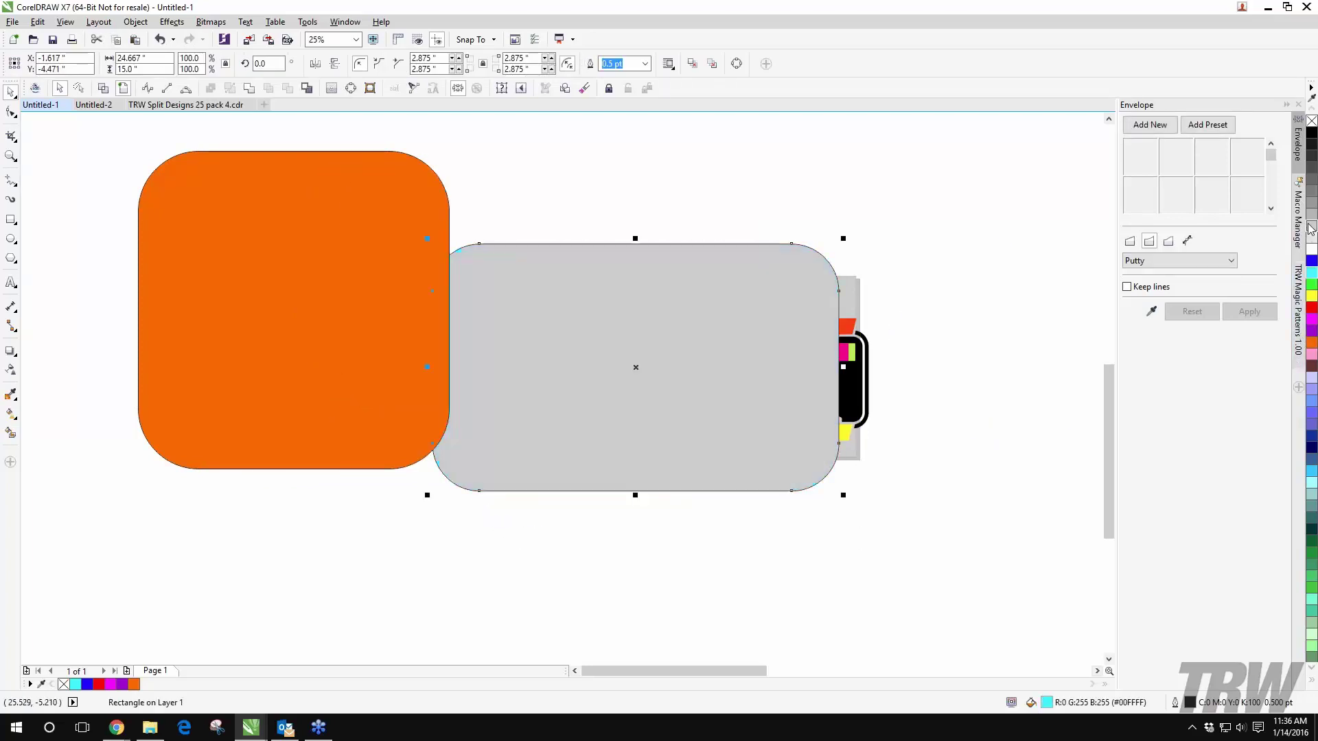
click(1310, 228)
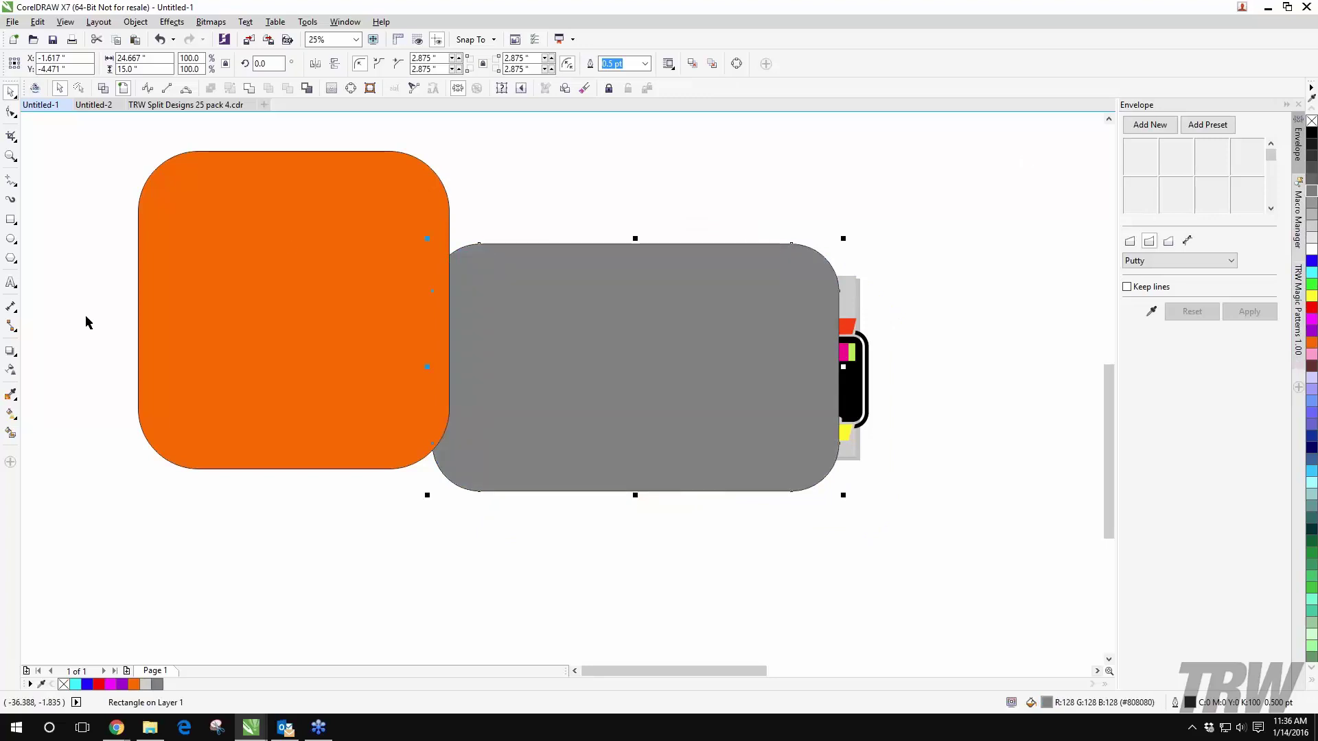
Step: Fill the orange rounded rectangle with dark green (#006633) and shift it and the grey shape further left
click(210, 297)
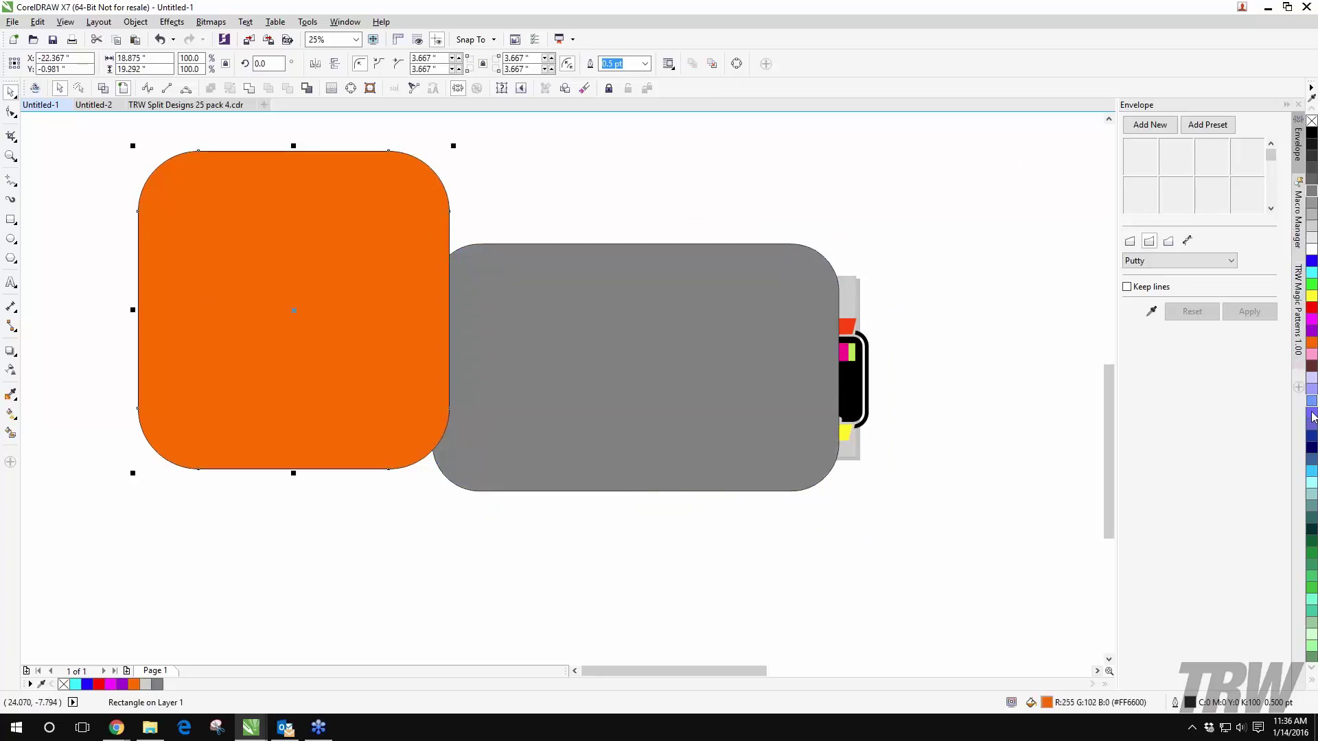
click(1312, 417)
click(1310, 511)
click(1307, 552)
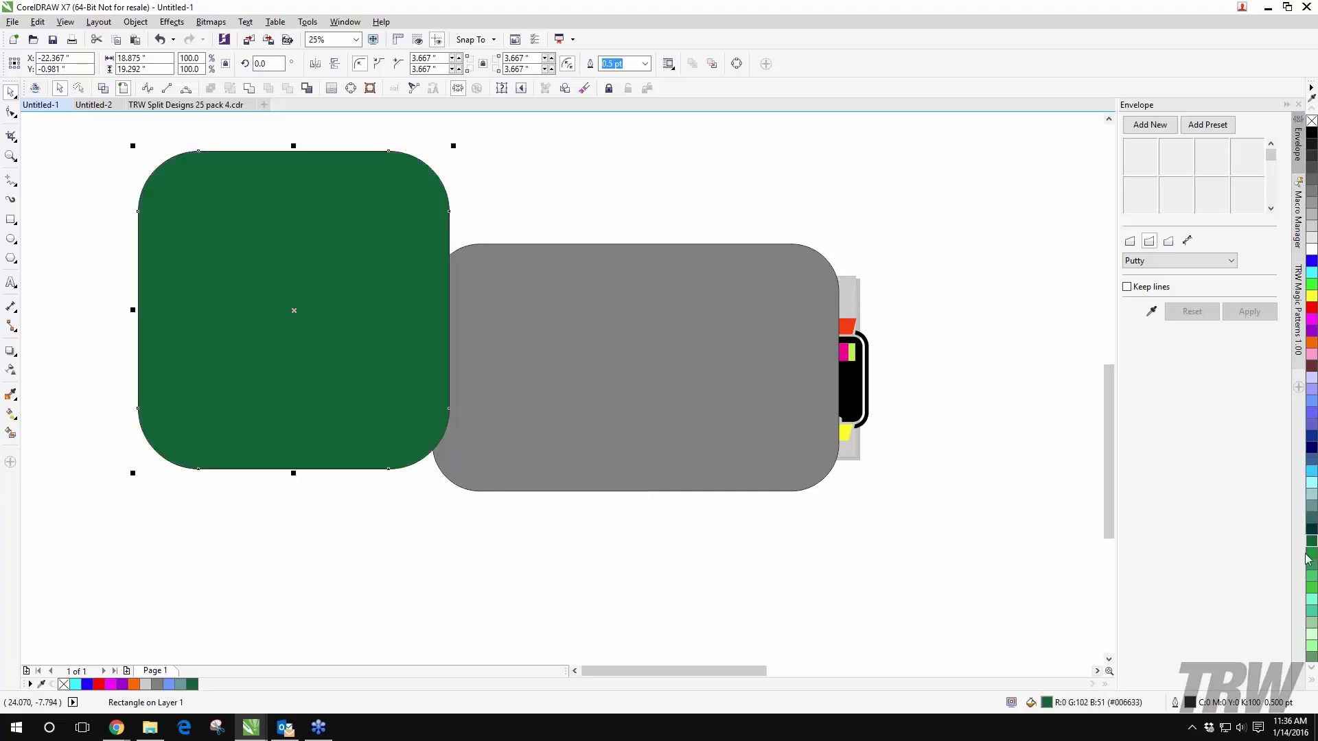
drag(281, 337, 239, 377)
drag(562, 315, 482, 313)
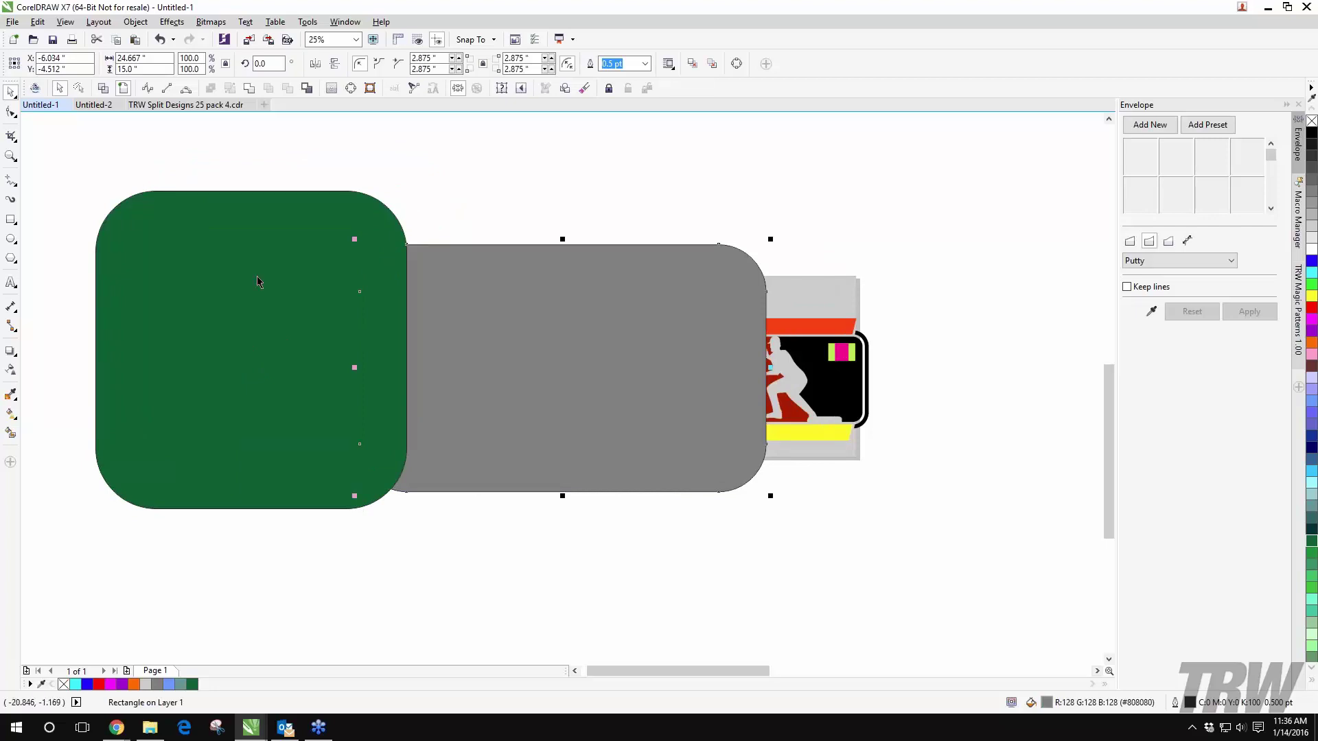
click(12, 140)
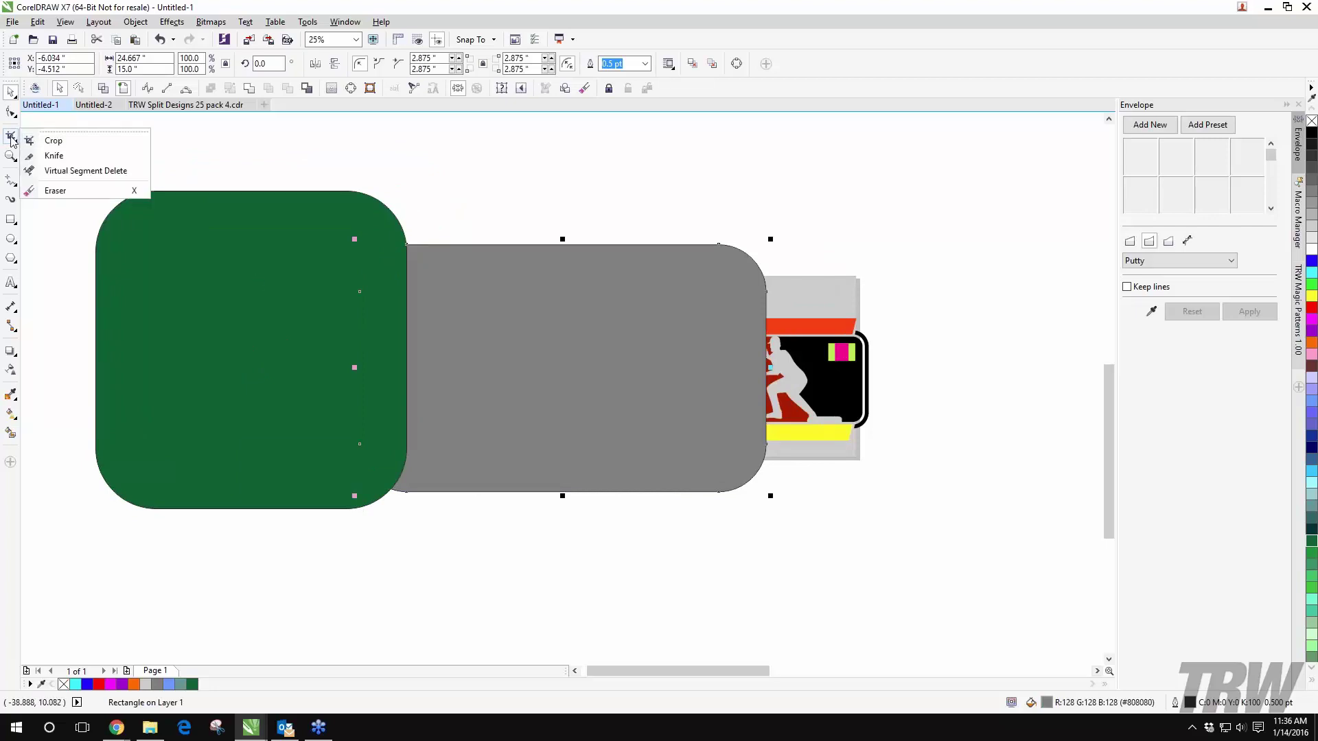
click(59, 142)
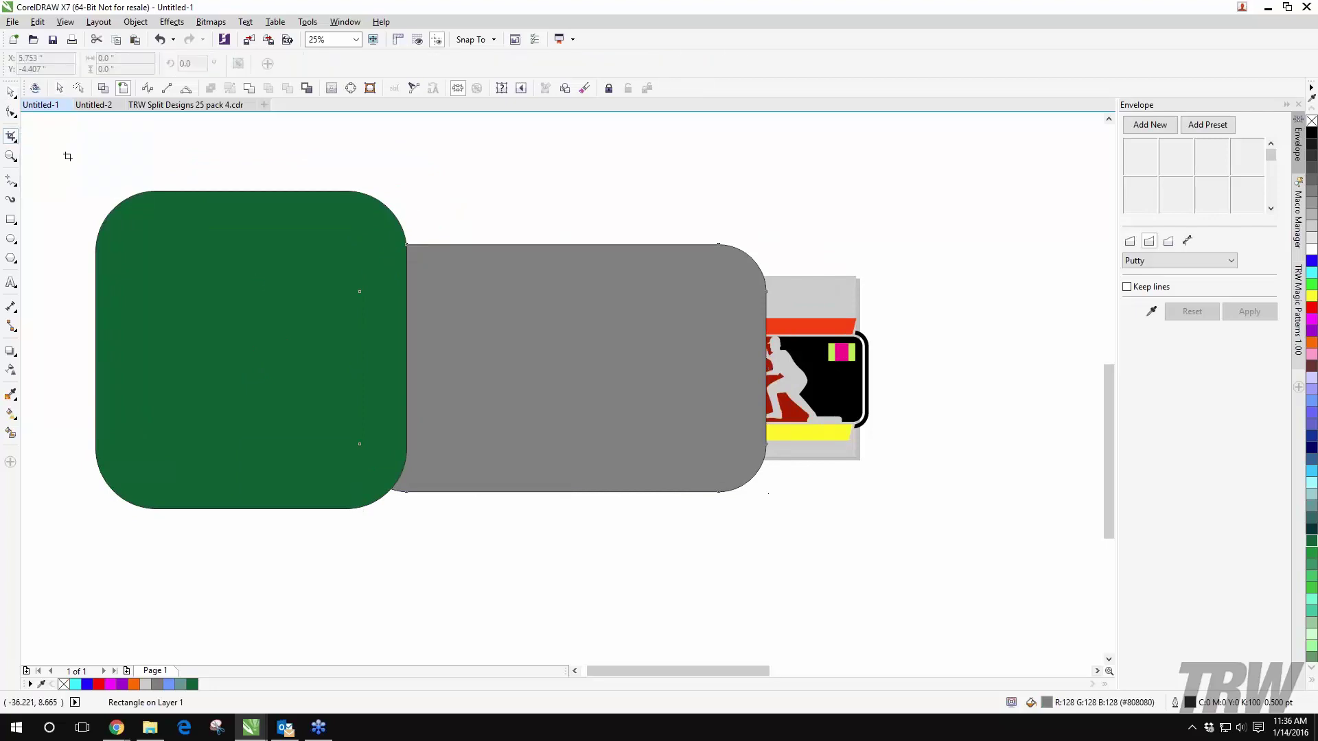
key(space)
Step: Delete the grey and the green rounded rectangles with the Pick tool
click(591, 326)
drag(582, 334, 548, 456)
key(Delete)
drag(298, 353, 363, 387)
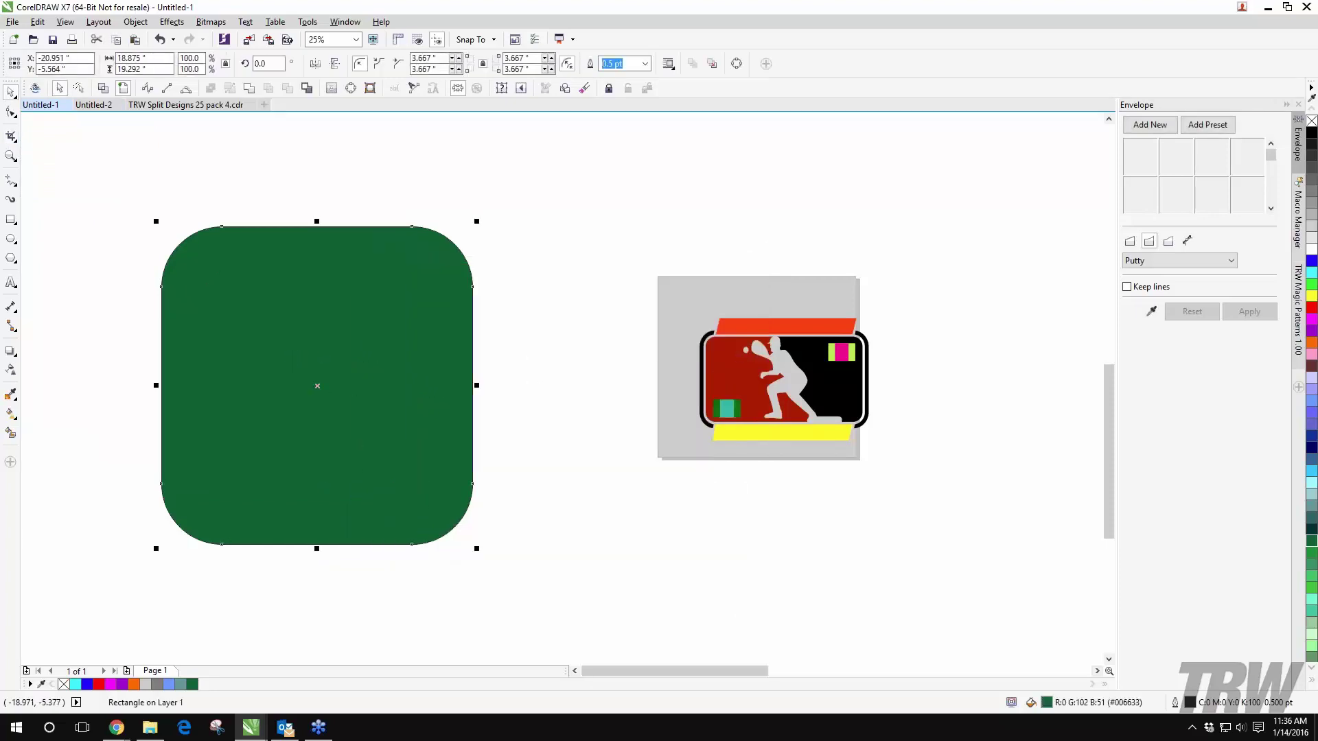
key(Delete)
Step: Draw an unfilled rectangle about 9.2 by 5.2 inches to the left of the page
scroll(883, 398, up, 1)
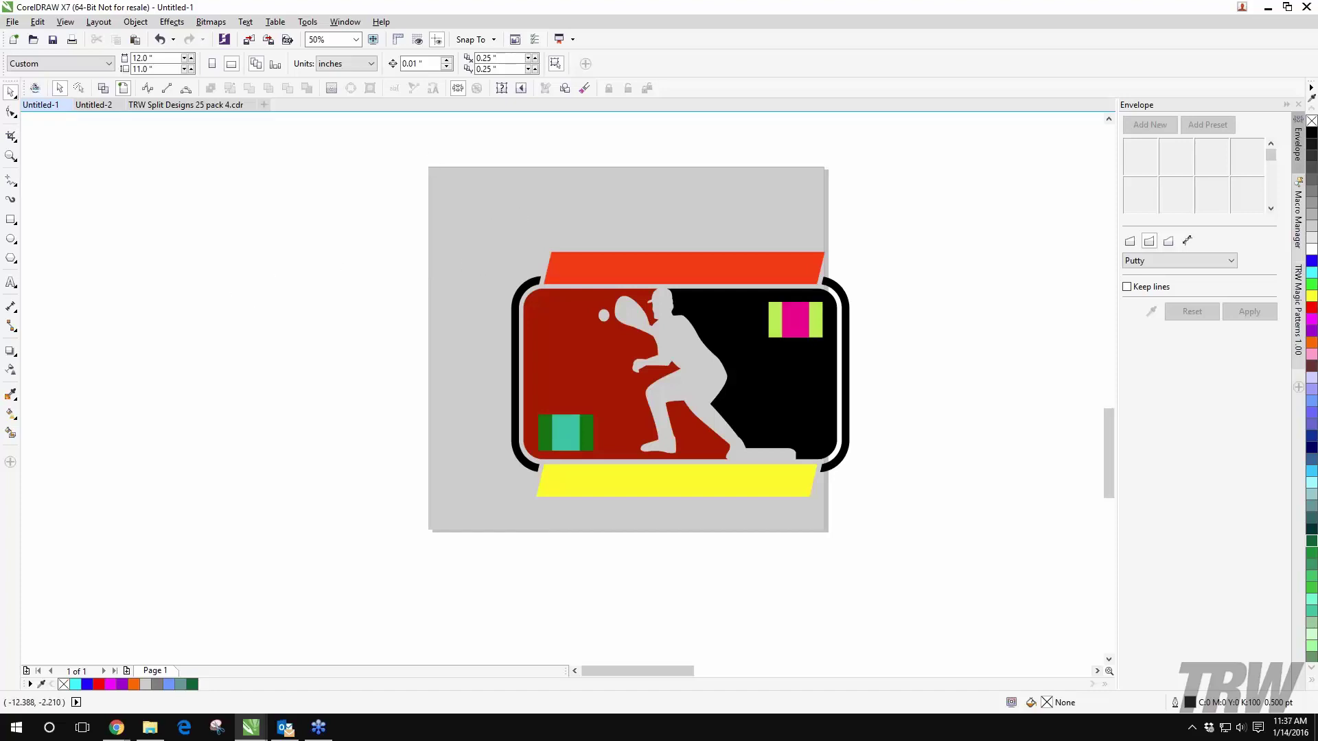
click(11, 137)
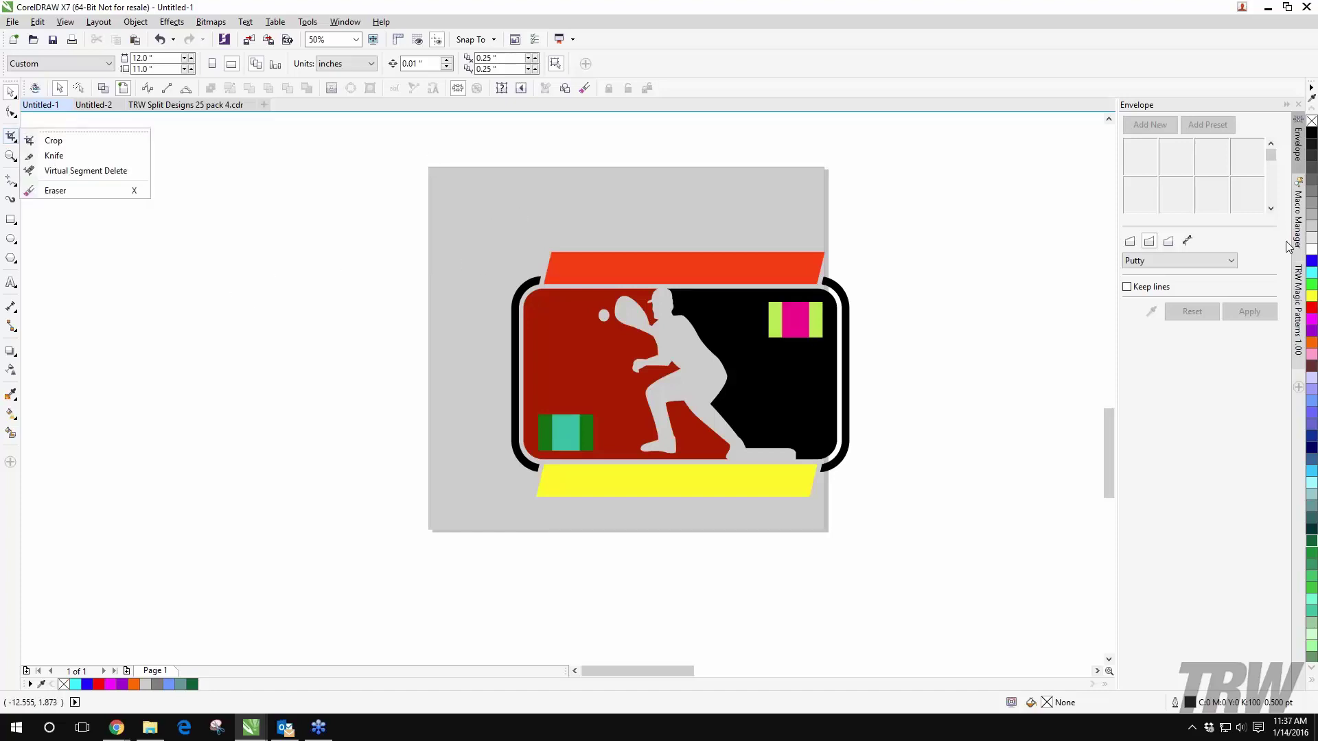
click(11, 219)
drag(88, 184, 393, 356)
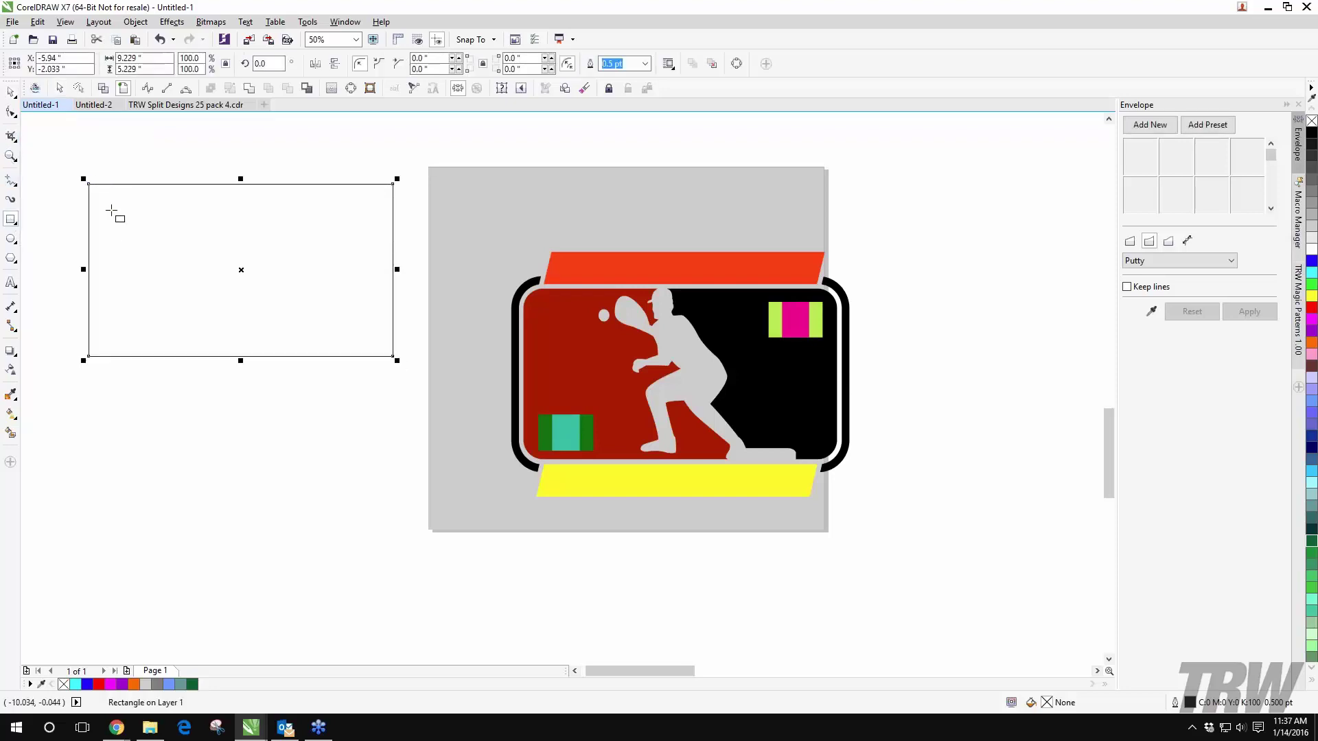
key(space)
click(13, 260)
click(11, 258)
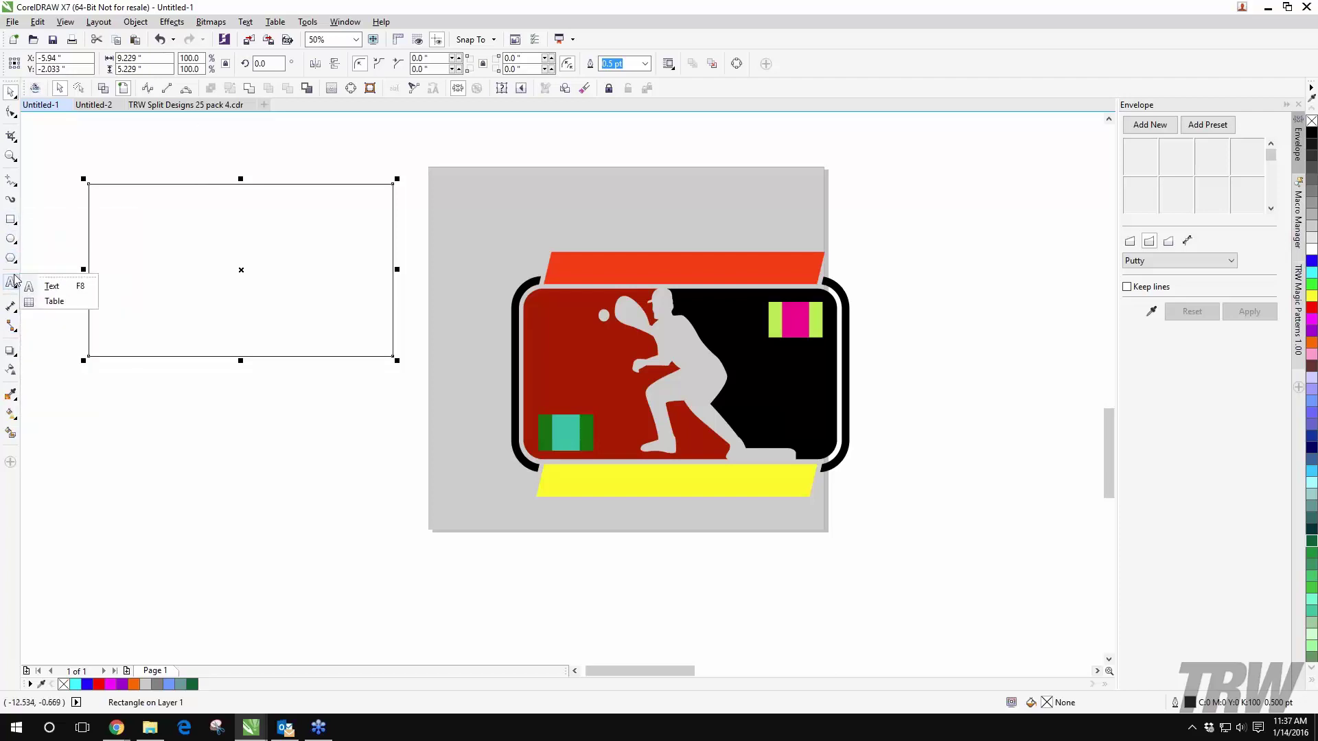
Step: Draw a heart from the Basic Shapes, about 4.4 by 3.9 inches, overlapping the upper edge of the unfilled rectangle
click(67, 346)
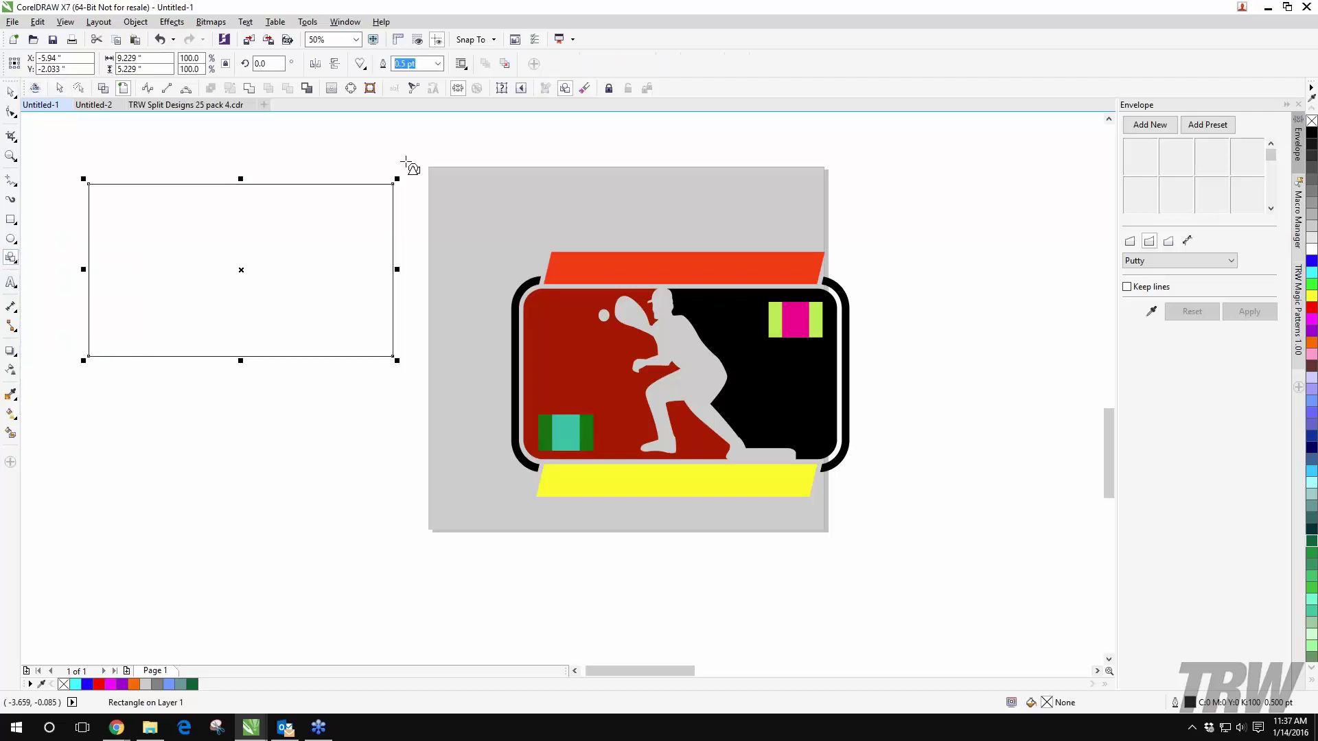
click(363, 69)
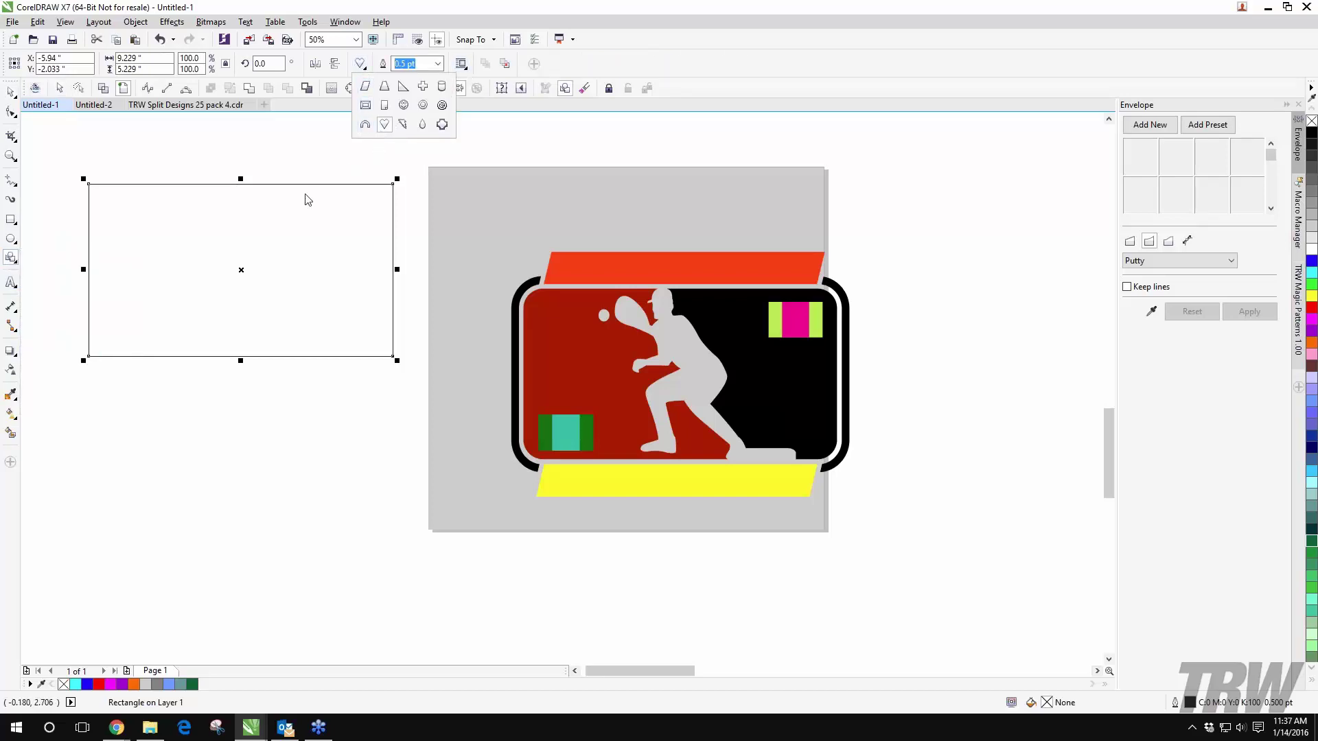
click(286, 147)
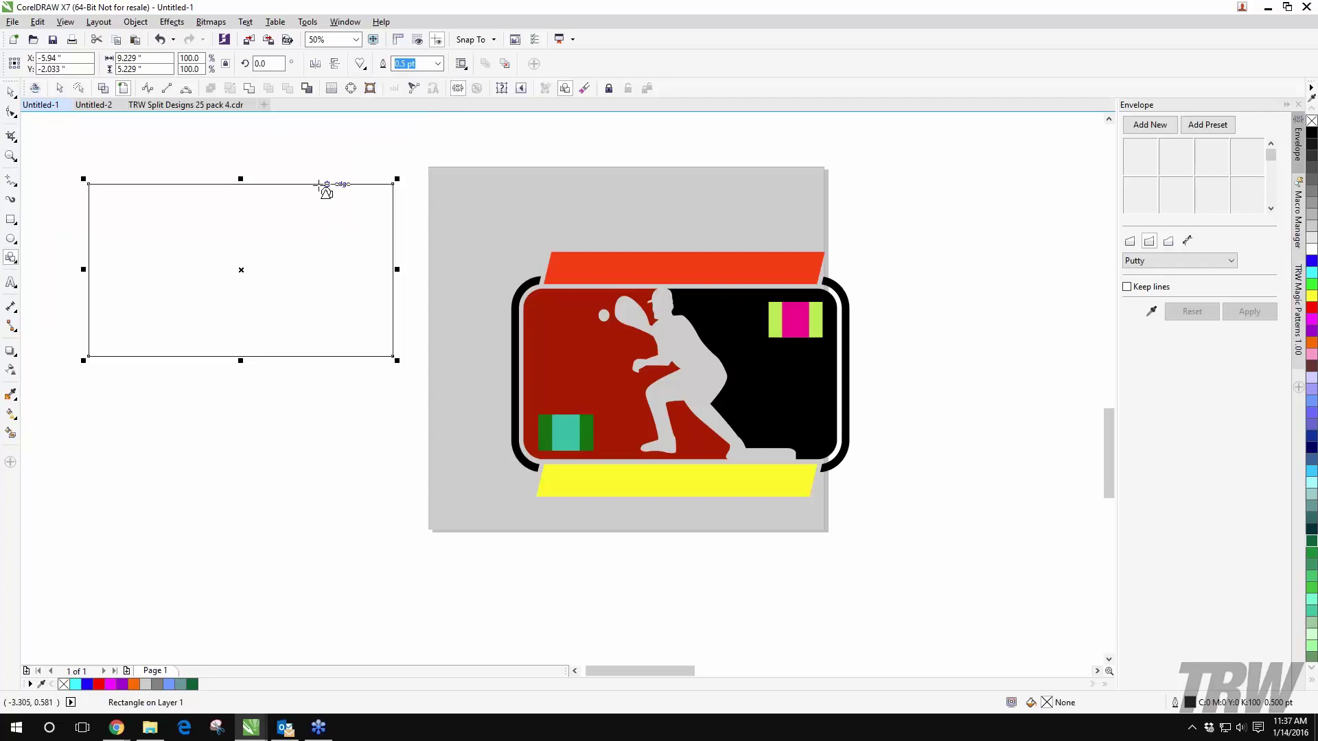
drag(319, 184, 171, 301)
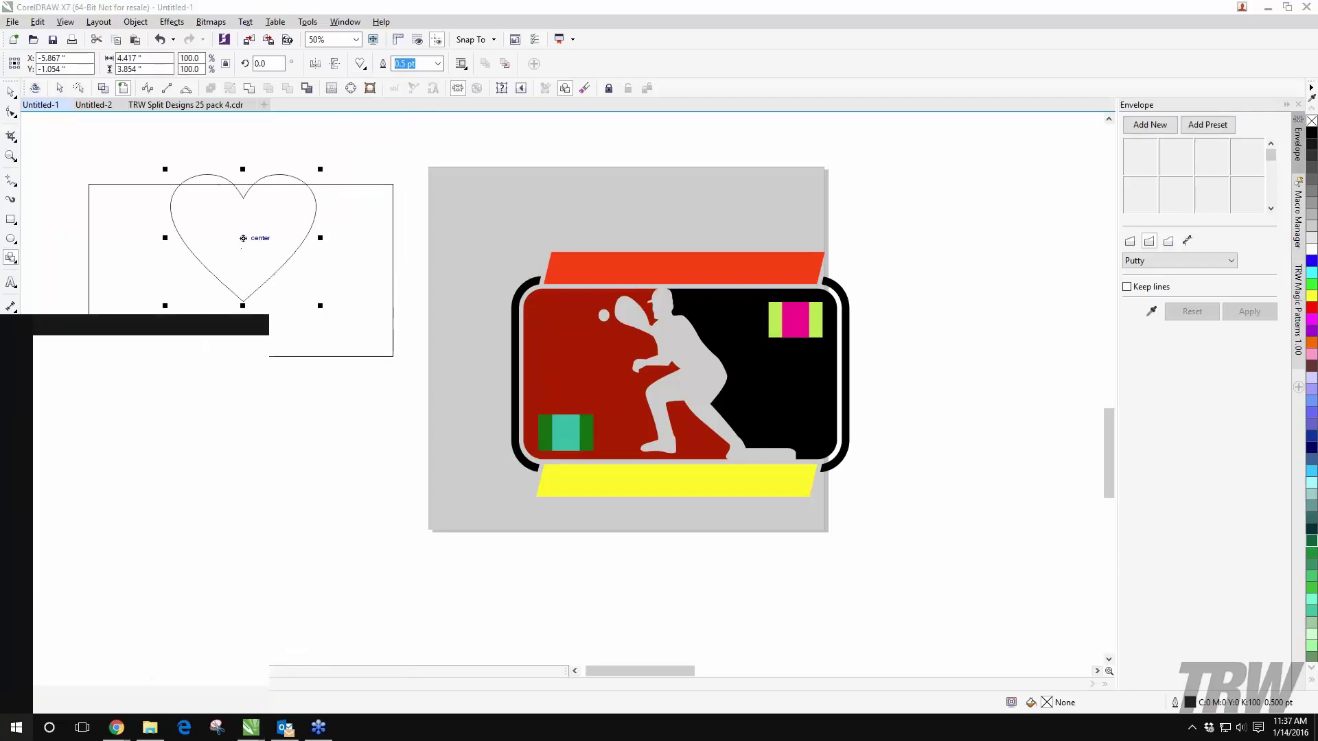
Step: Move the heart down into the middle of the rectangle and fill it with red (#FF0000)
click(35, 141)
click(11, 92)
drag(243, 239, 204, 263)
click(1311, 307)
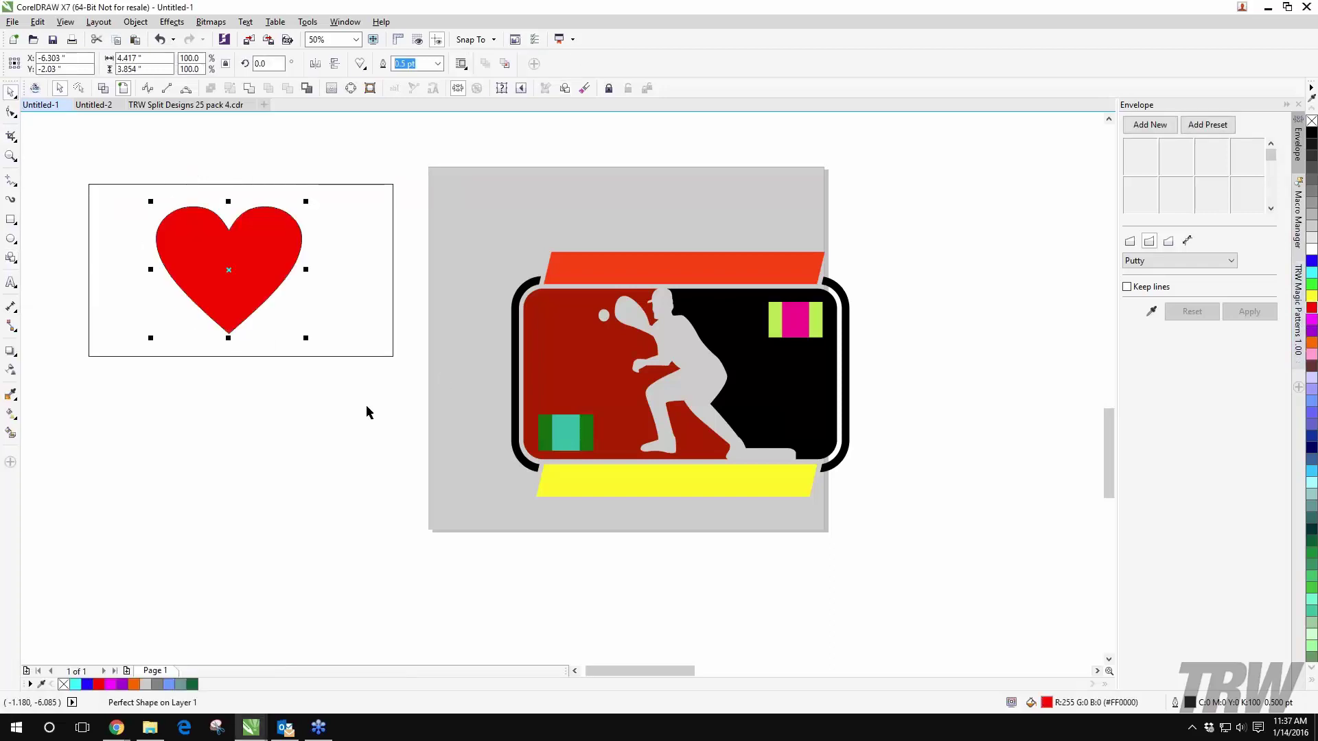
Step: Fill the rectangle behind the heart with light lavender (#CCCCFF) and deselect it
click(365, 357)
click(1311, 377)
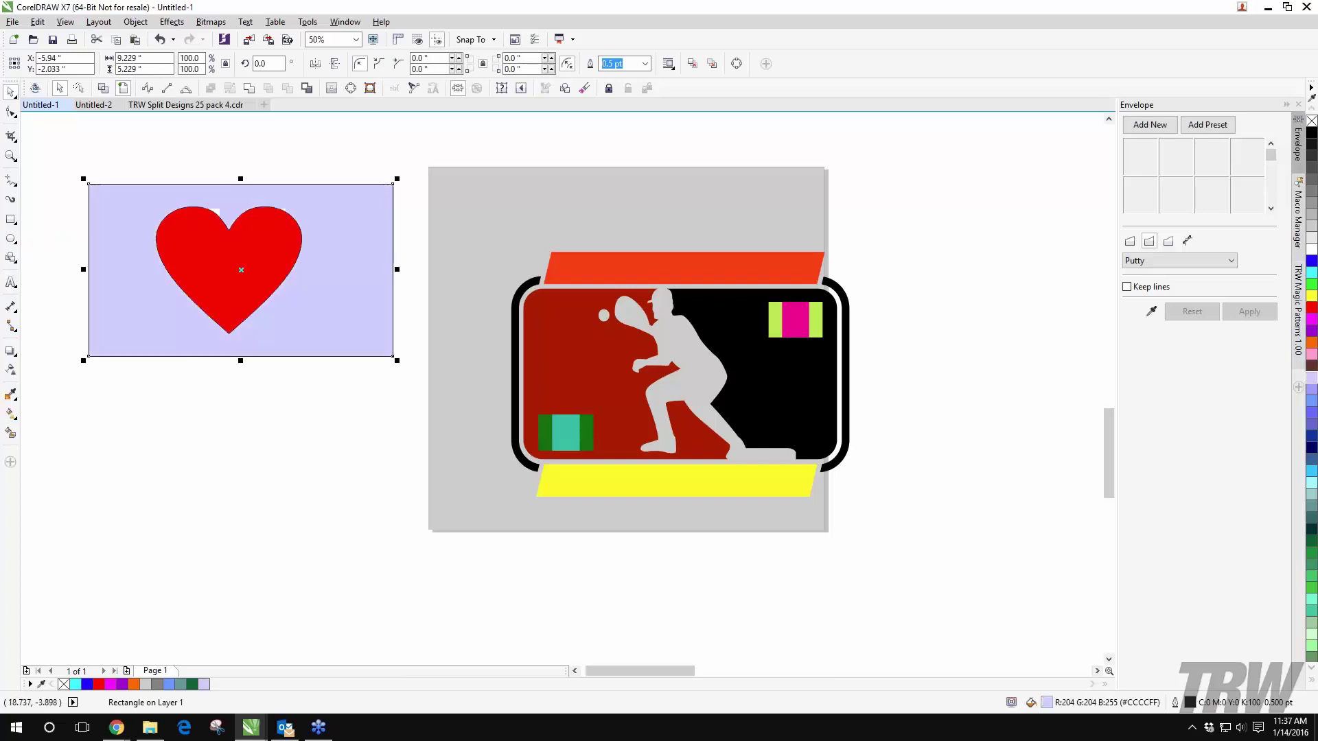
click(277, 407)
Step: Mark a crop area about 4.7 by 4.2 inches around the heart with the Crop tool
click(11, 136)
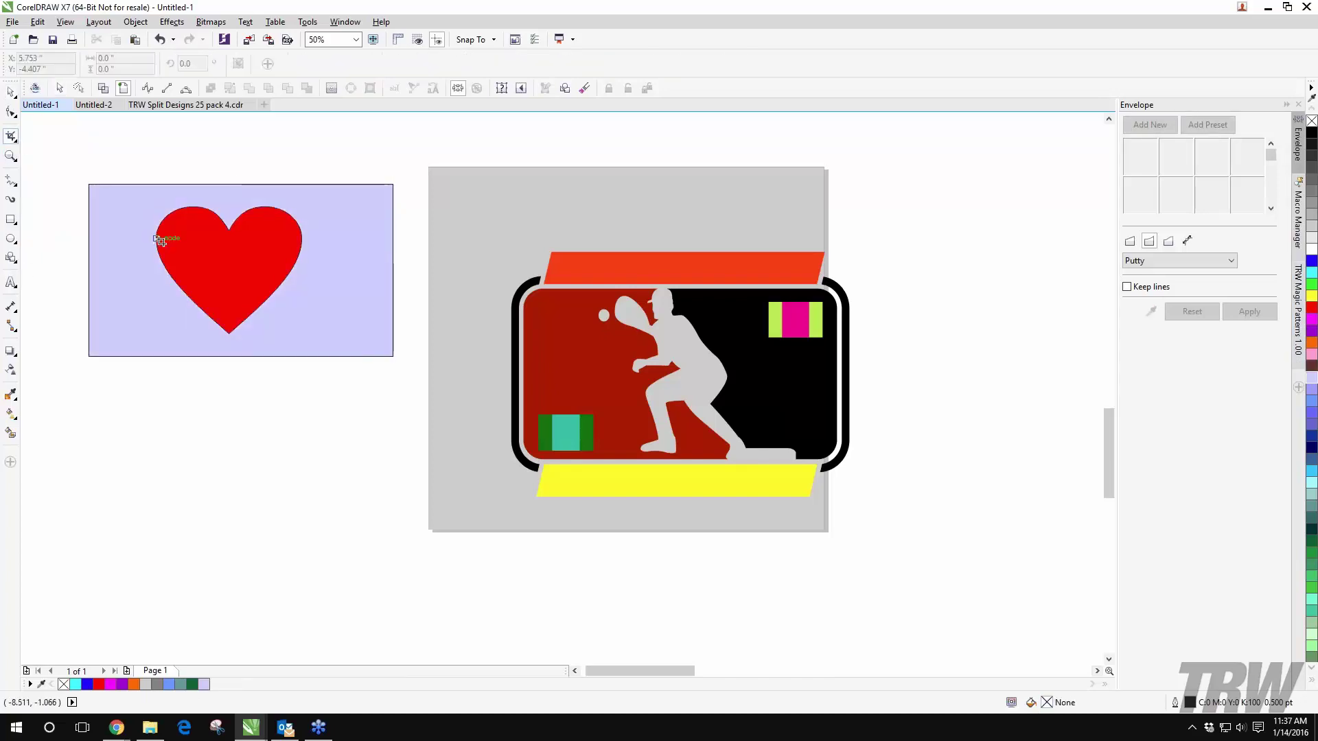
scroll(192, 213, up, 1)
scroll(206, 199, down, 1)
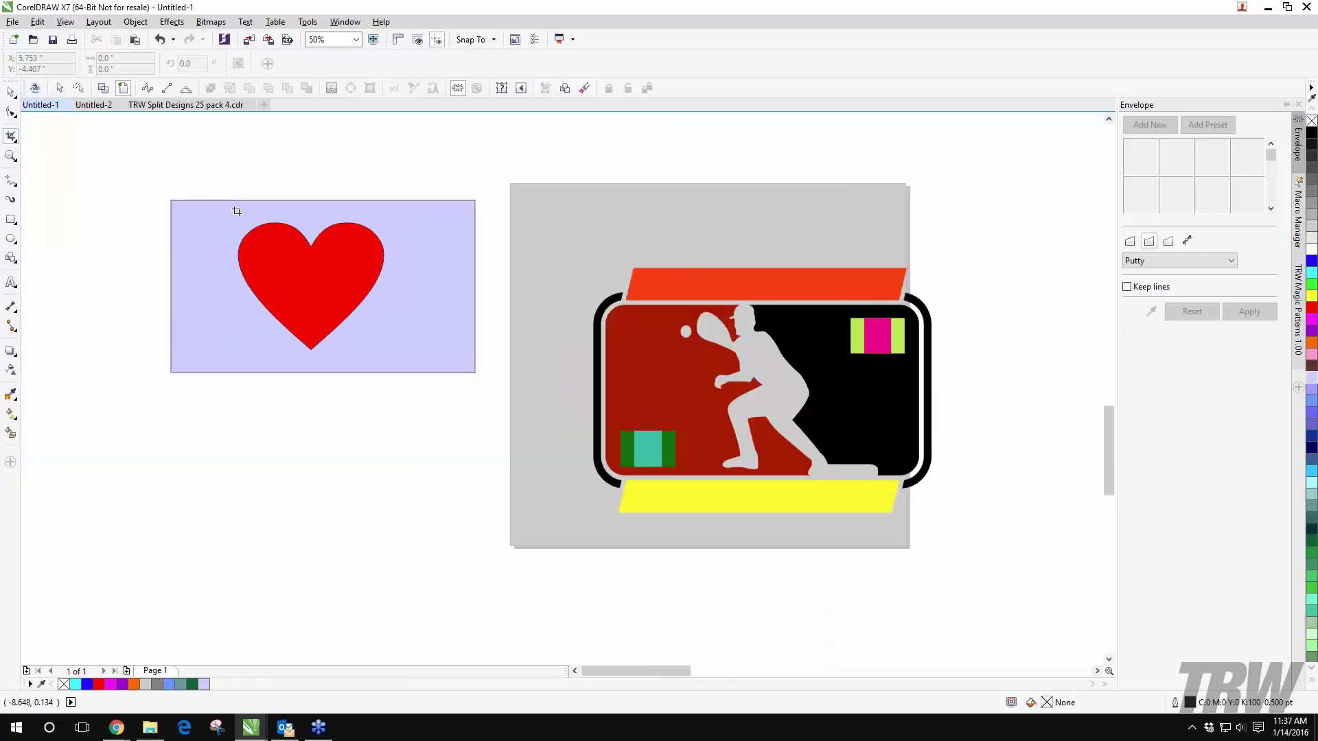
drag(234, 215, 389, 354)
Step: Tighten all four sides of the crop area to the heart's edges, about 4.4 by 3.9 inches, and apply the crop
scroll(333, 306, up, 1)
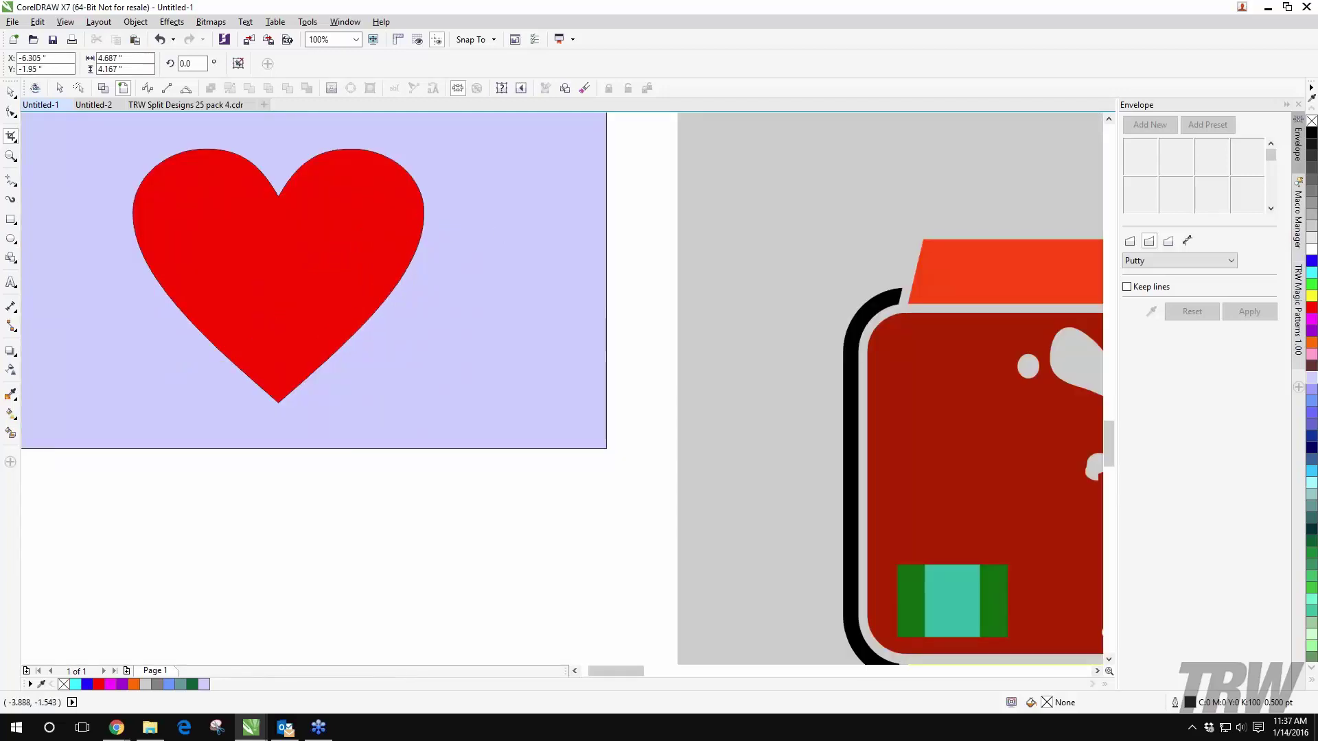
scroll(444, 240, up, 1)
drag(457, 303, 441, 302)
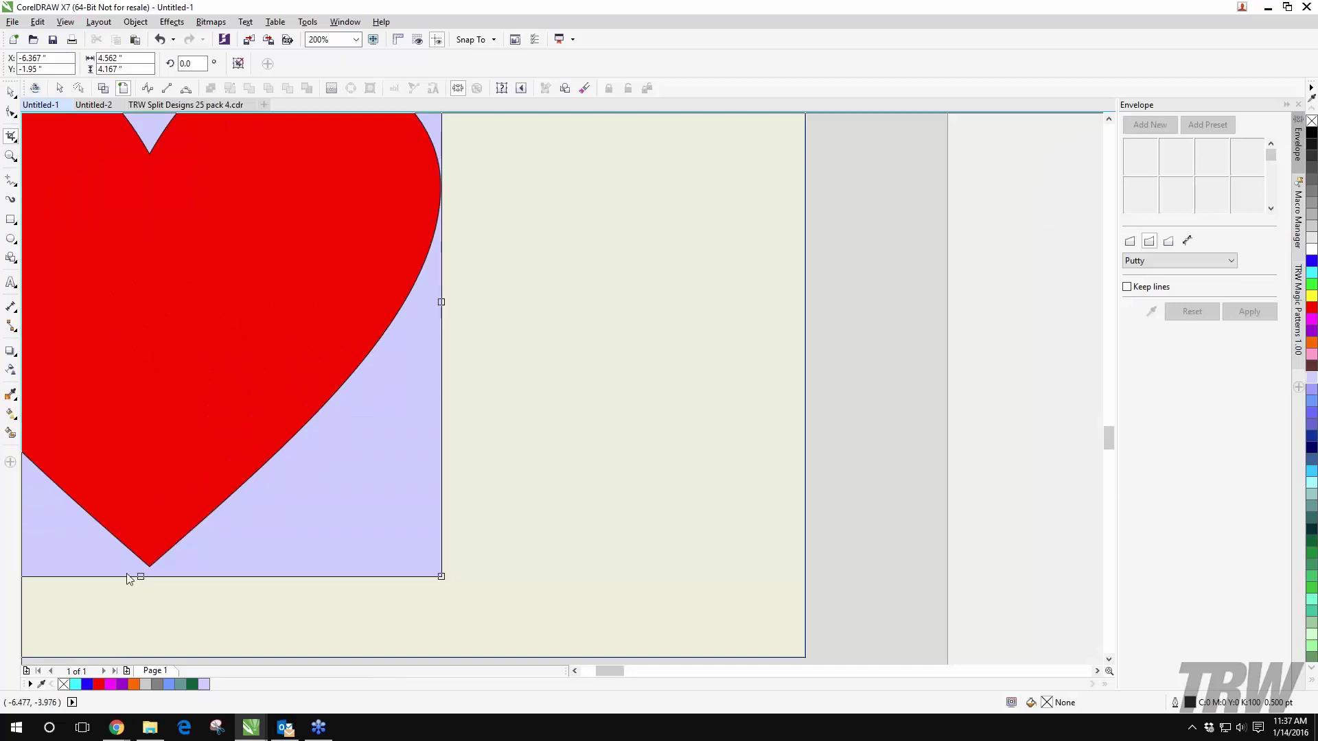
drag(141, 579, 141, 568)
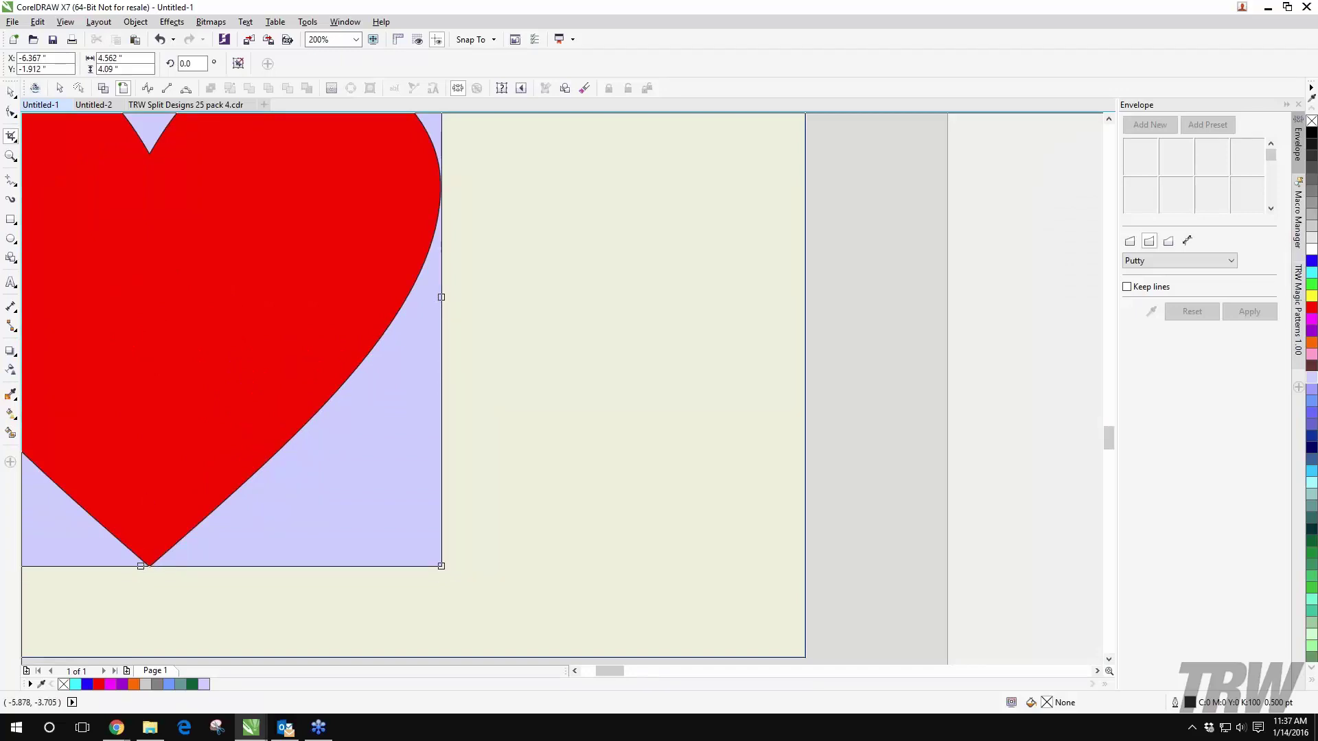
scroll(275, 503, down, 1)
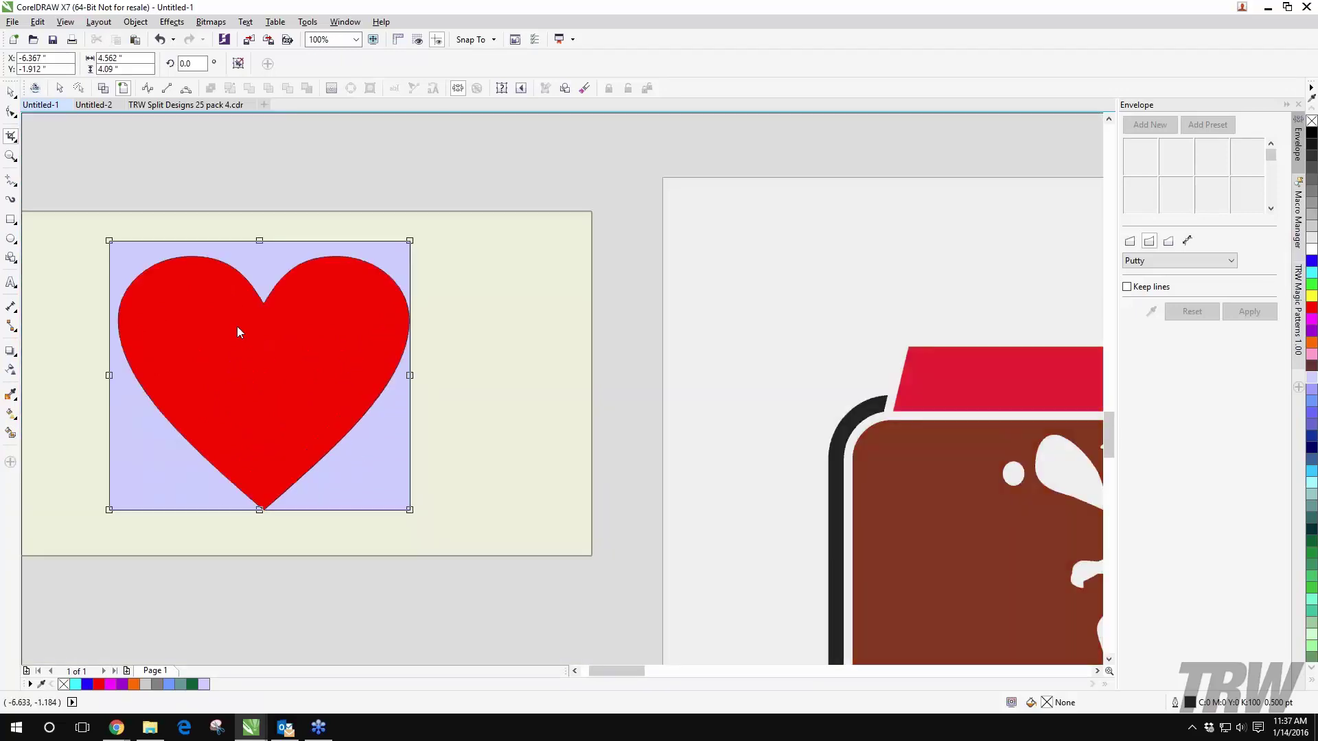
drag(111, 377, 118, 377)
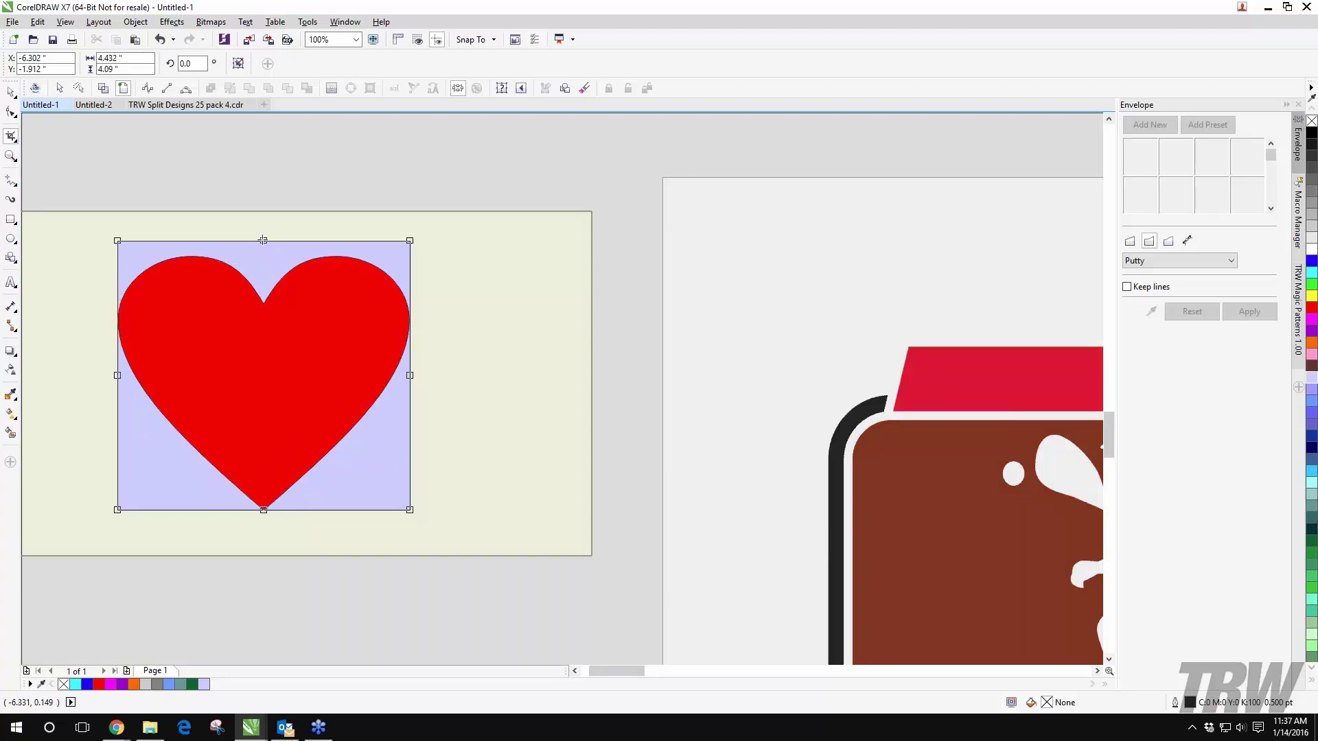
drag(264, 240, 263, 253)
double_click(267, 306)
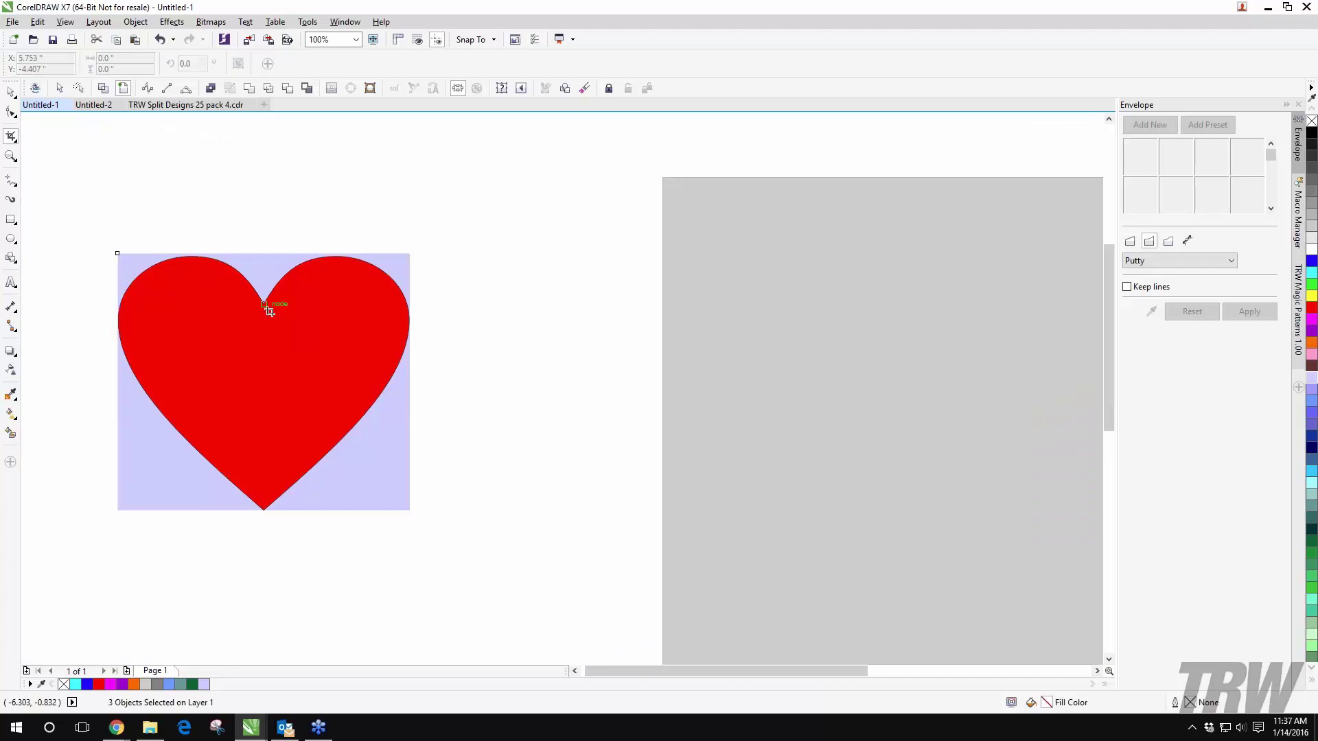
Step: Move the cropped lavender background away from the heart, undo the move and deselect it
scroll(327, 288, down, 1)
click(351, 373)
drag(350, 374, 175, 373)
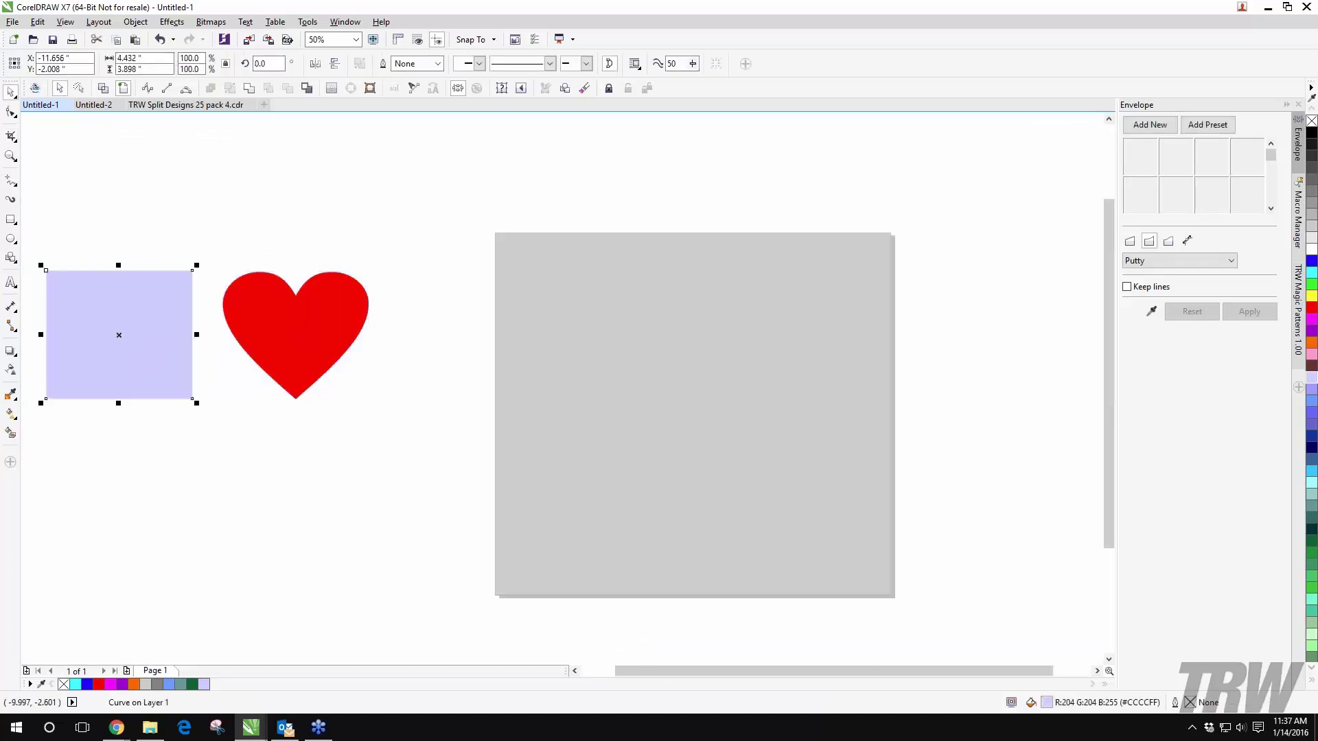
key(ctrl+z)
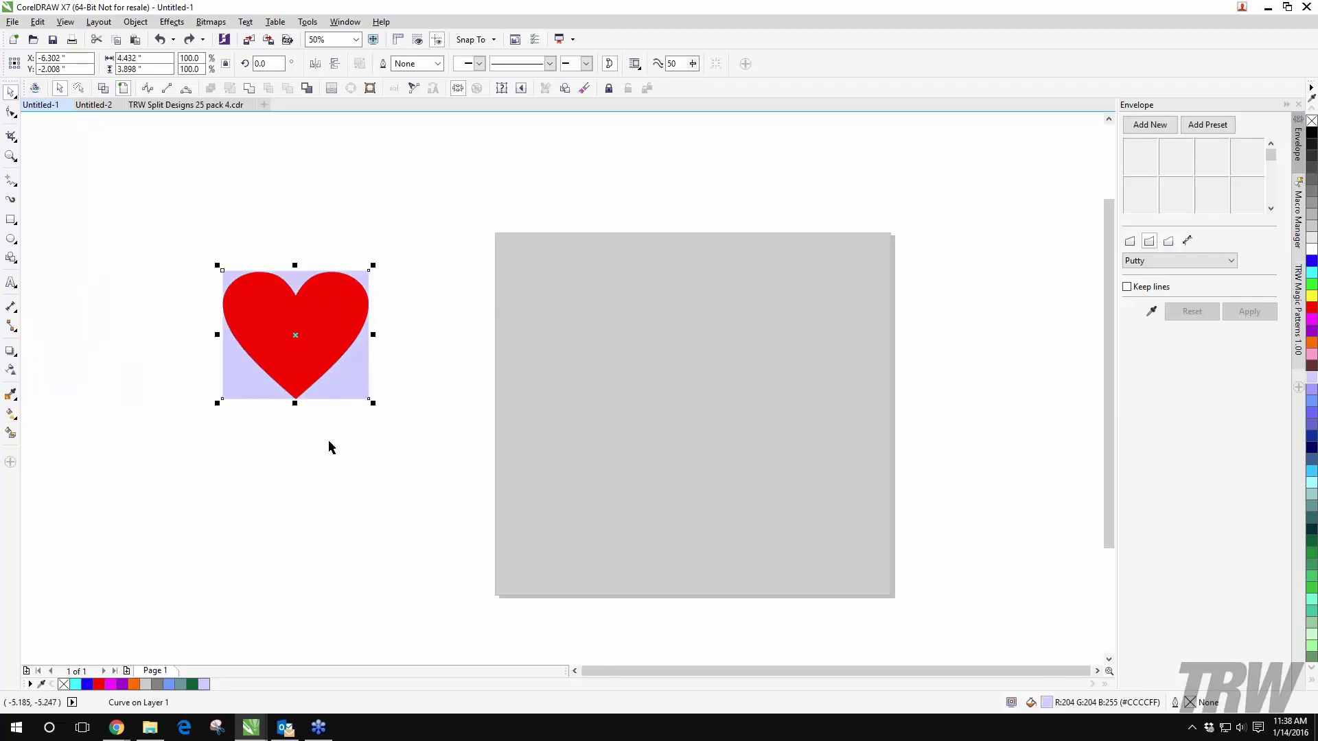
click(216, 276)
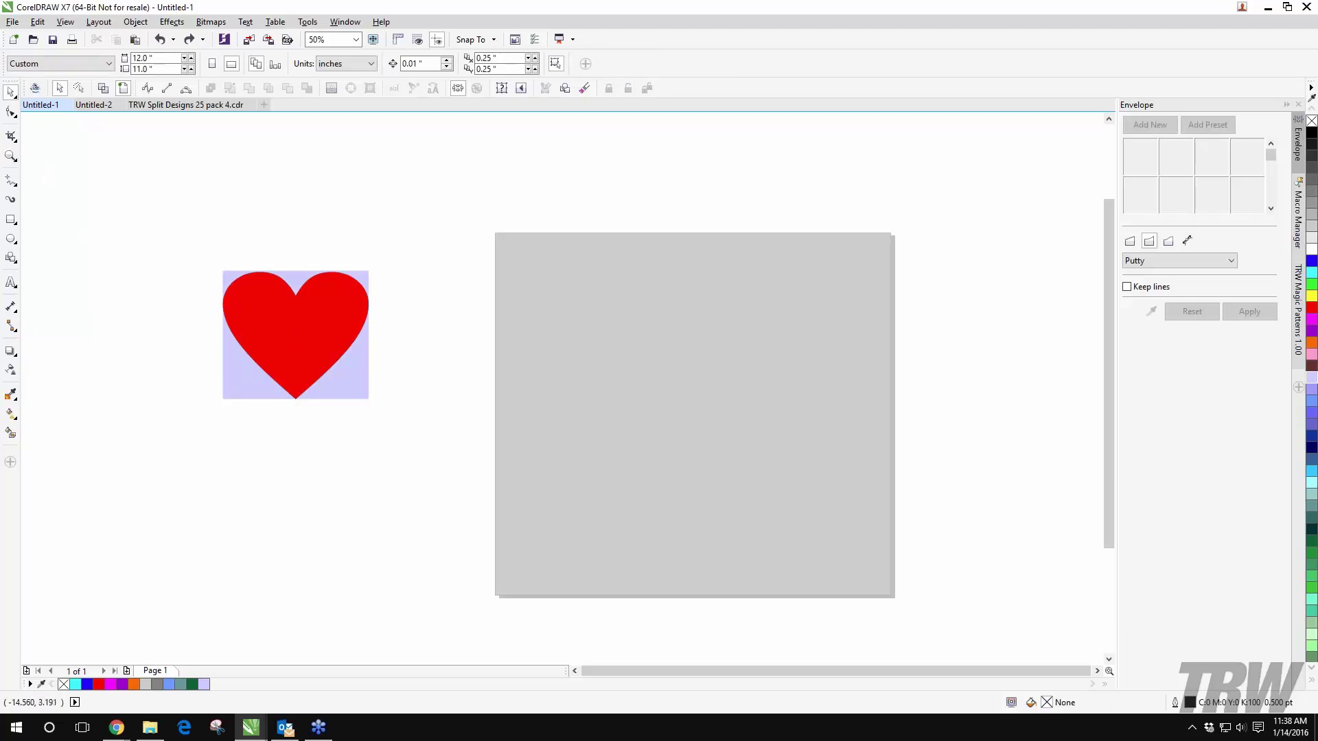
Step: Set the default action for the mouse wheel to Zoom in the workspace's Display options and accept the dialog
click(13, 160)
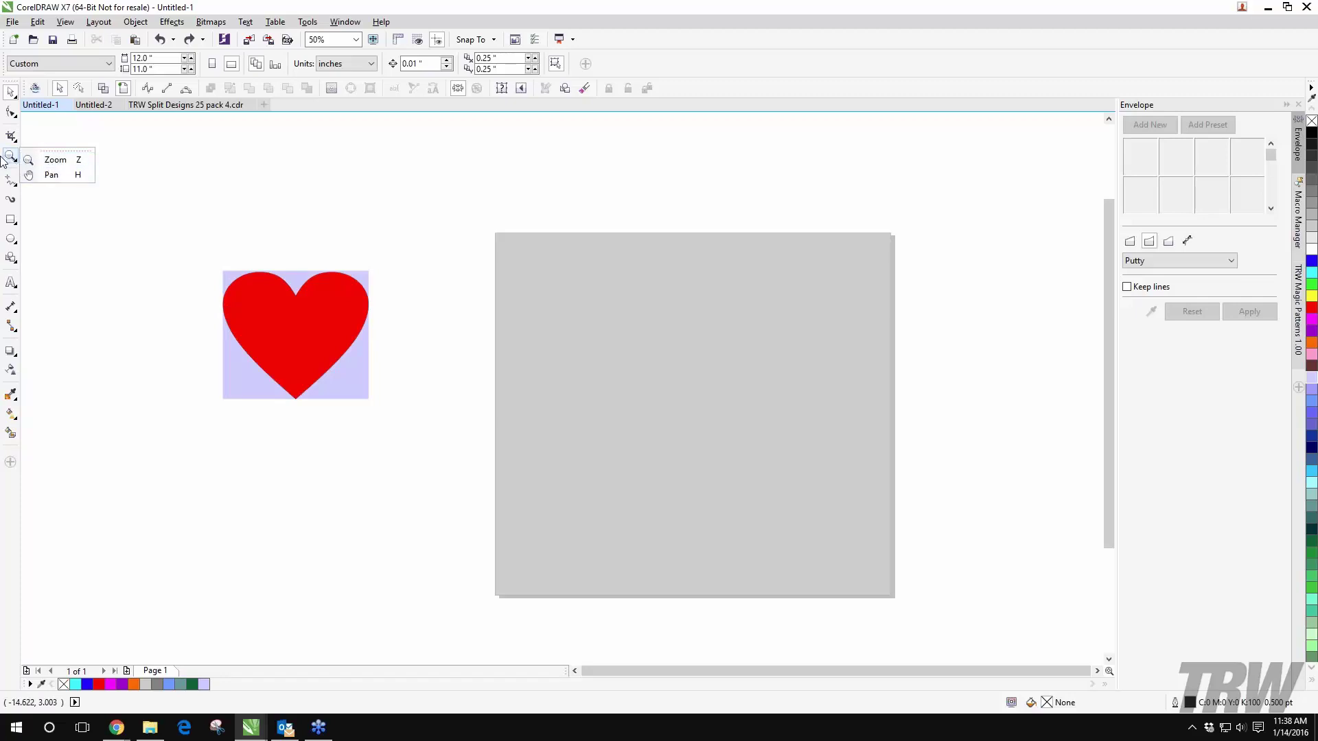
click(336, 24)
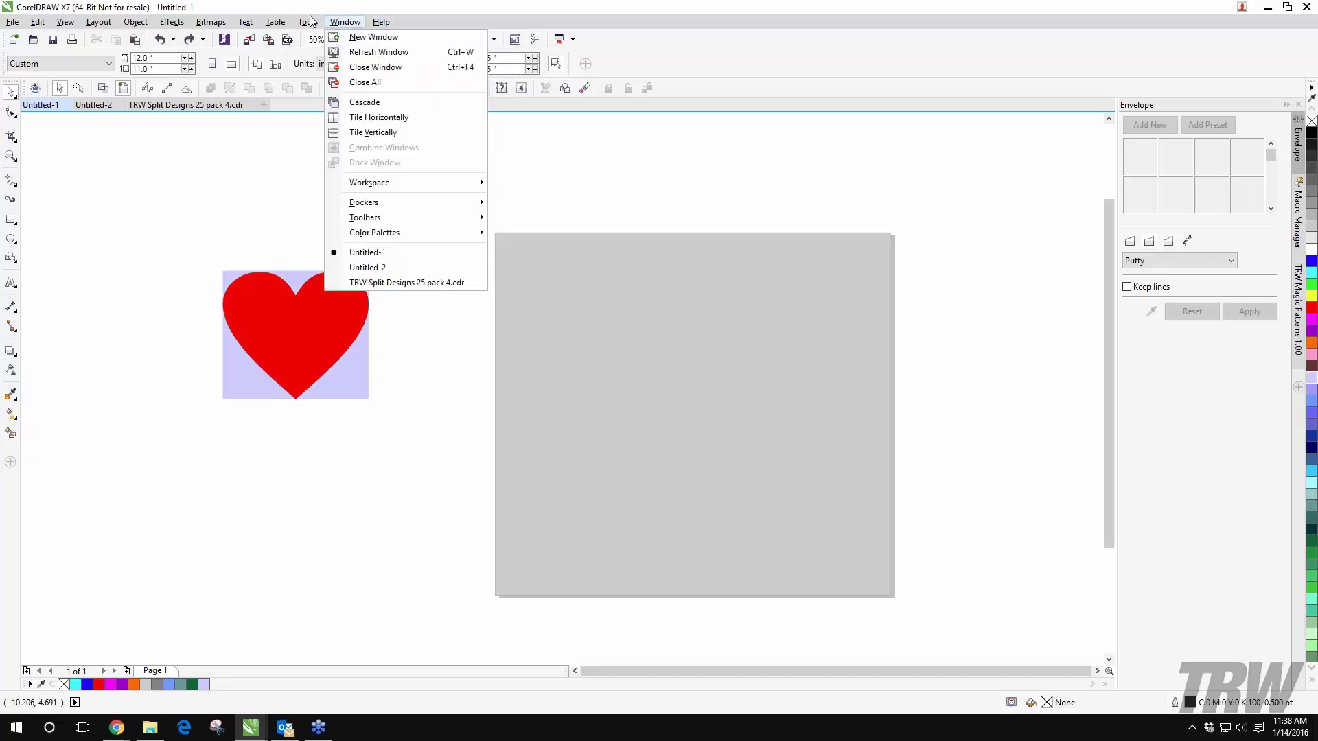
mouse_move(307, 22)
click(325, 55)
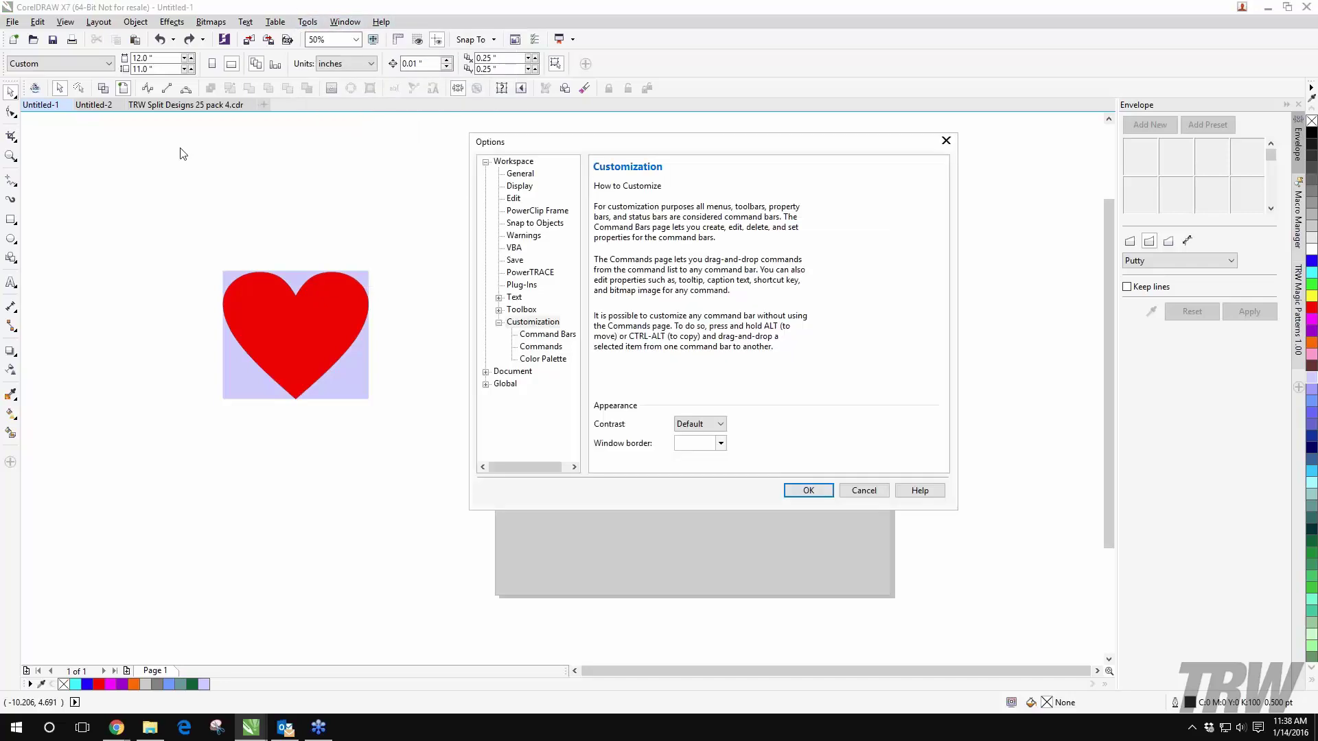
click(539, 348)
click(543, 334)
click(518, 186)
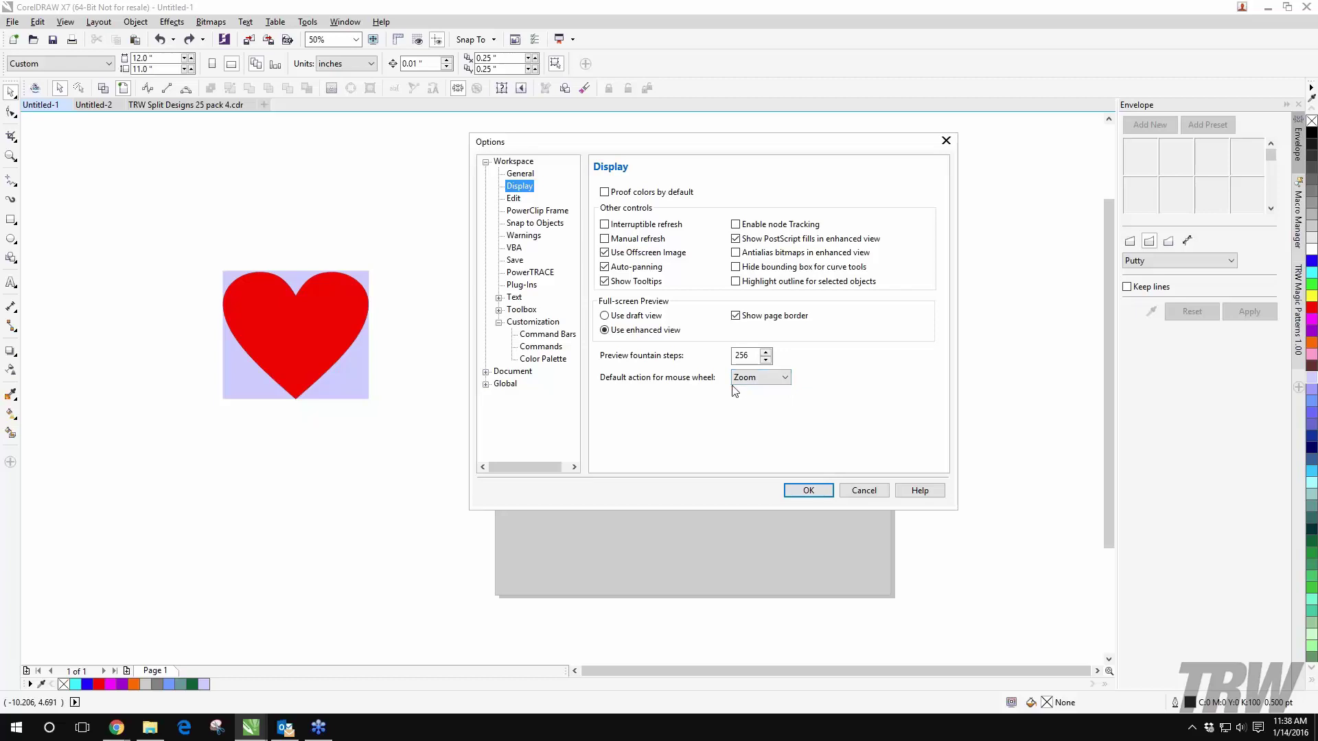
click(785, 377)
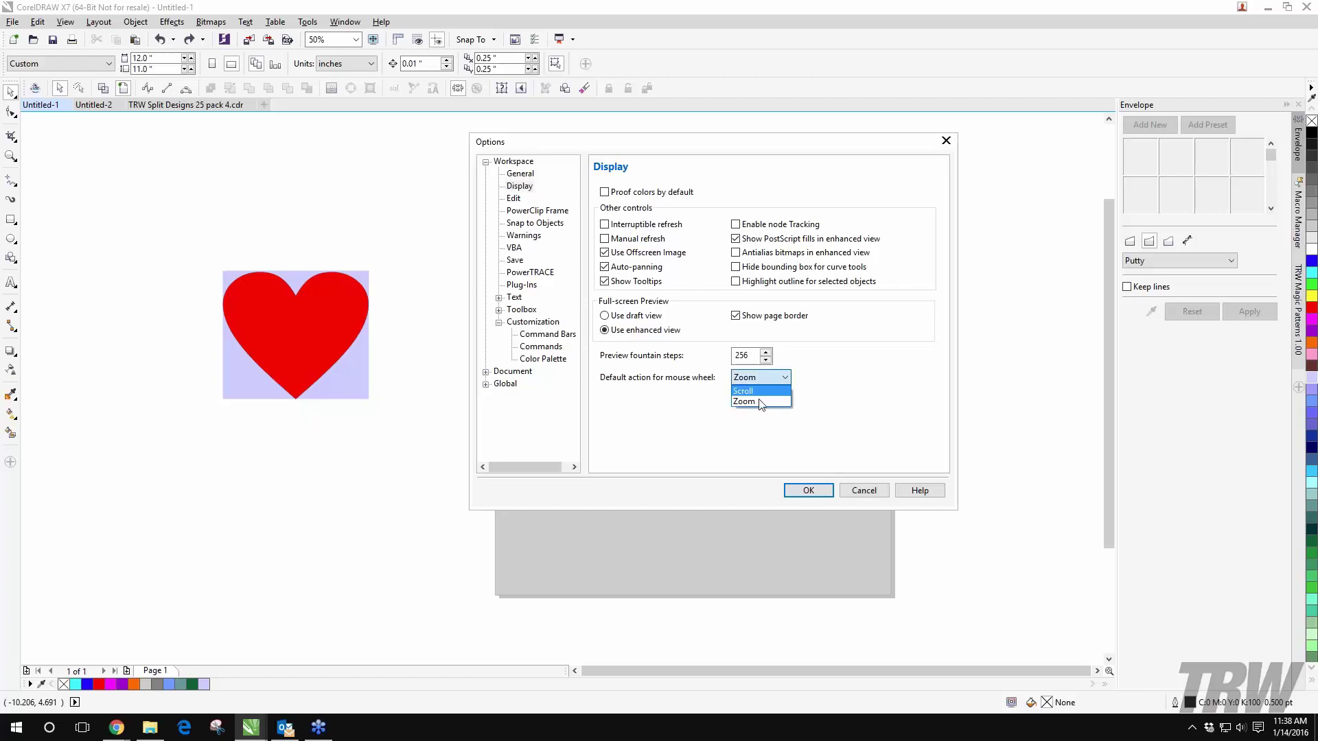
click(755, 388)
click(823, 493)
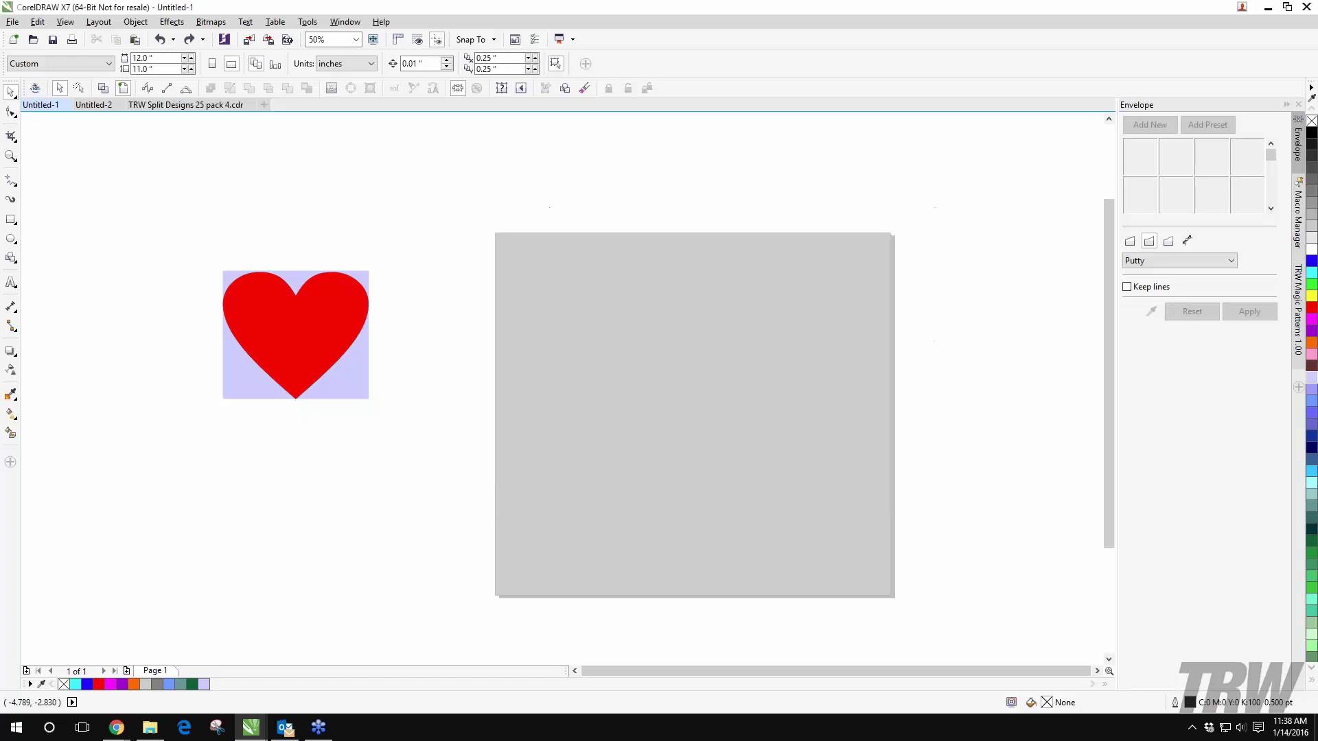
Step: Try out zooming the drawing out and in around the heart and the page
scroll(384, 362, down, 2)
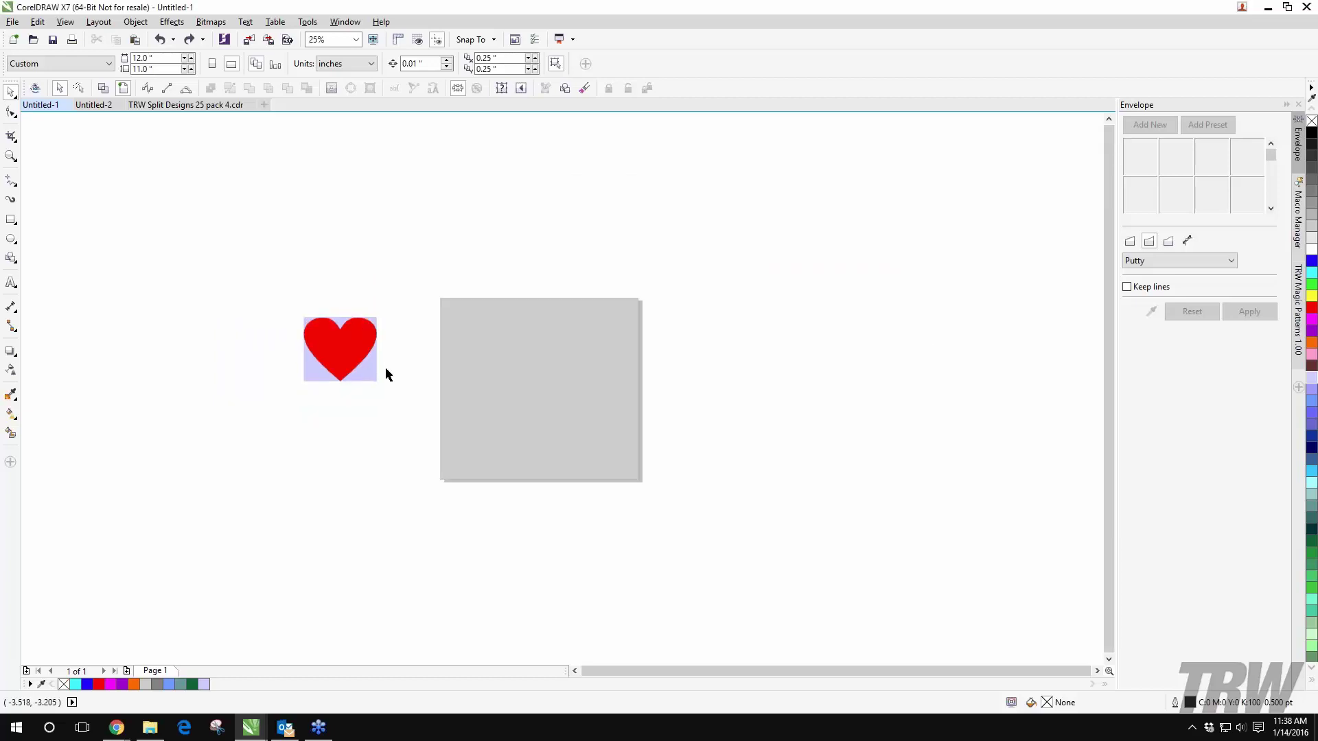
scroll(385, 369, down, 5)
scroll(382, 370, up, 6)
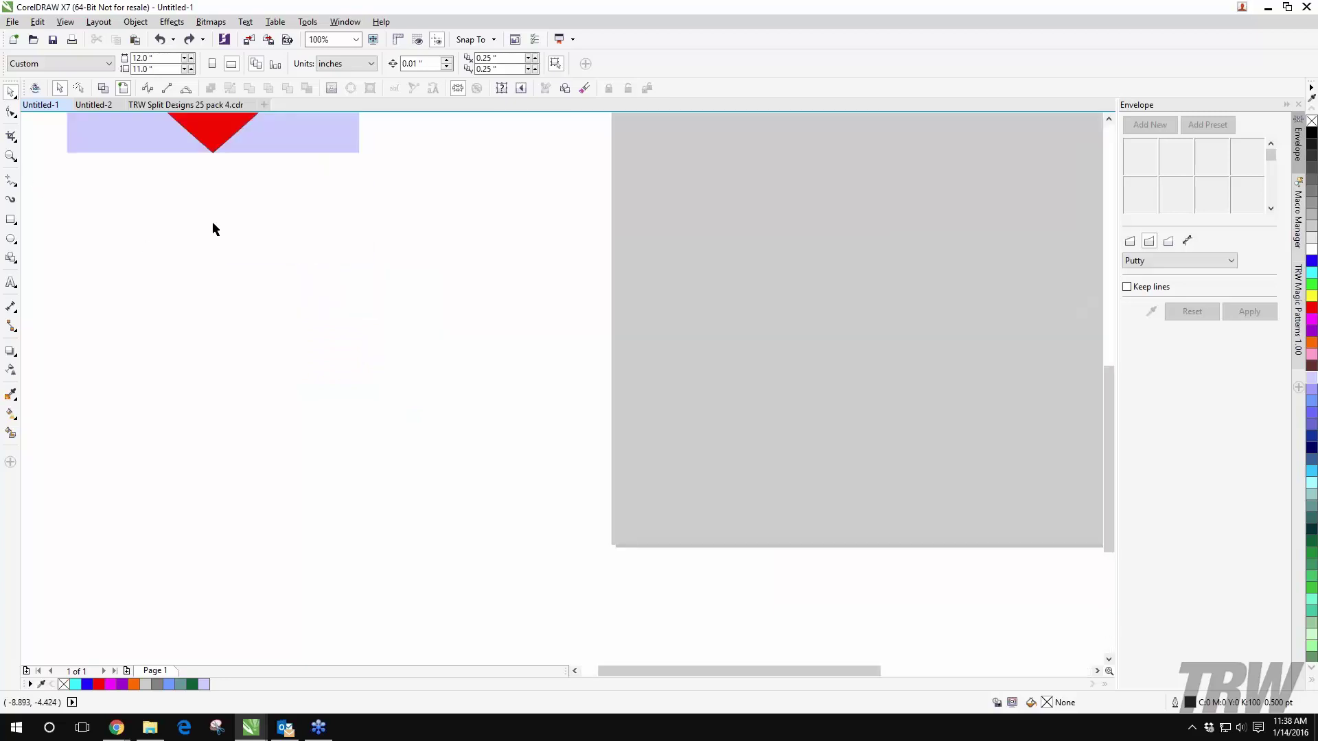
scroll(212, 221, down, 4)
scroll(229, 138, up, 2)
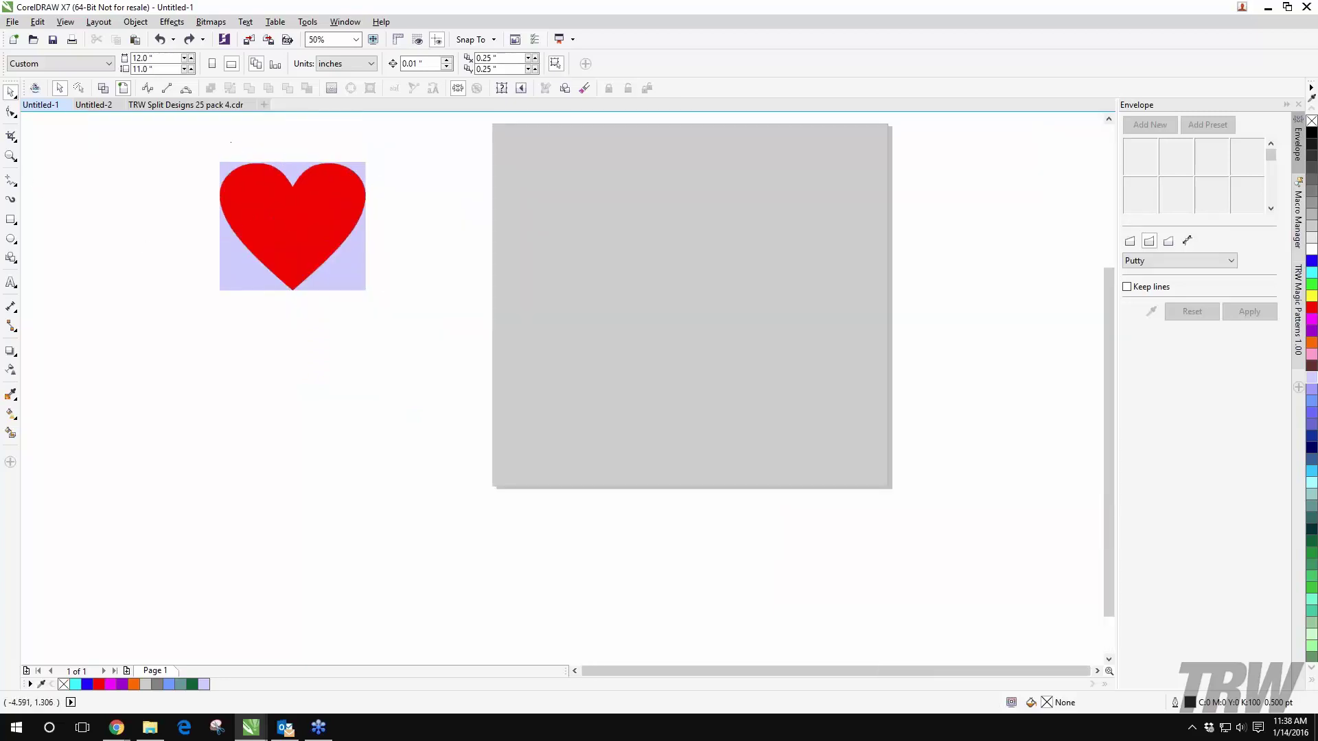
Step: Select the heart together with its lavender background and move them onto the middle of the grey page
click(356, 39)
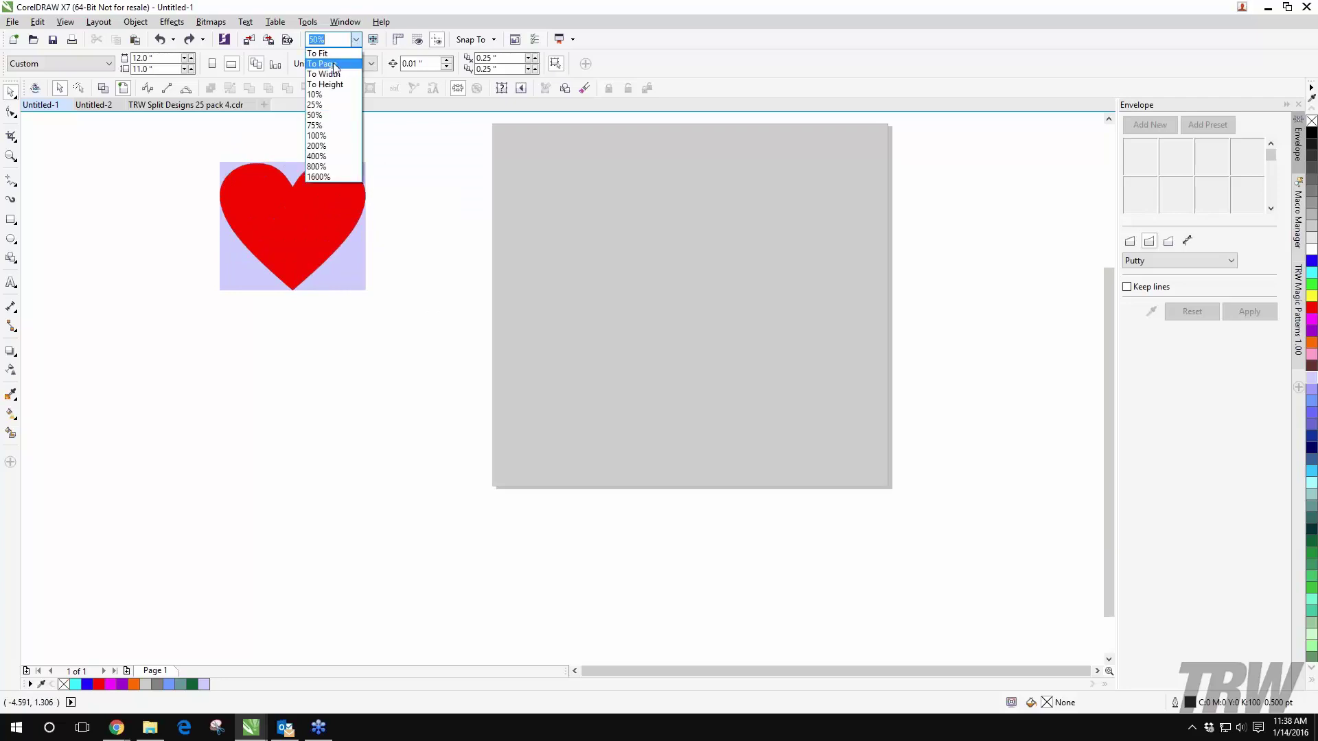
click(177, 146)
click(316, 255)
drag(315, 254, 718, 320)
Step: Fit the view to the page using the To Page zoom level and deselect the objects
click(355, 40)
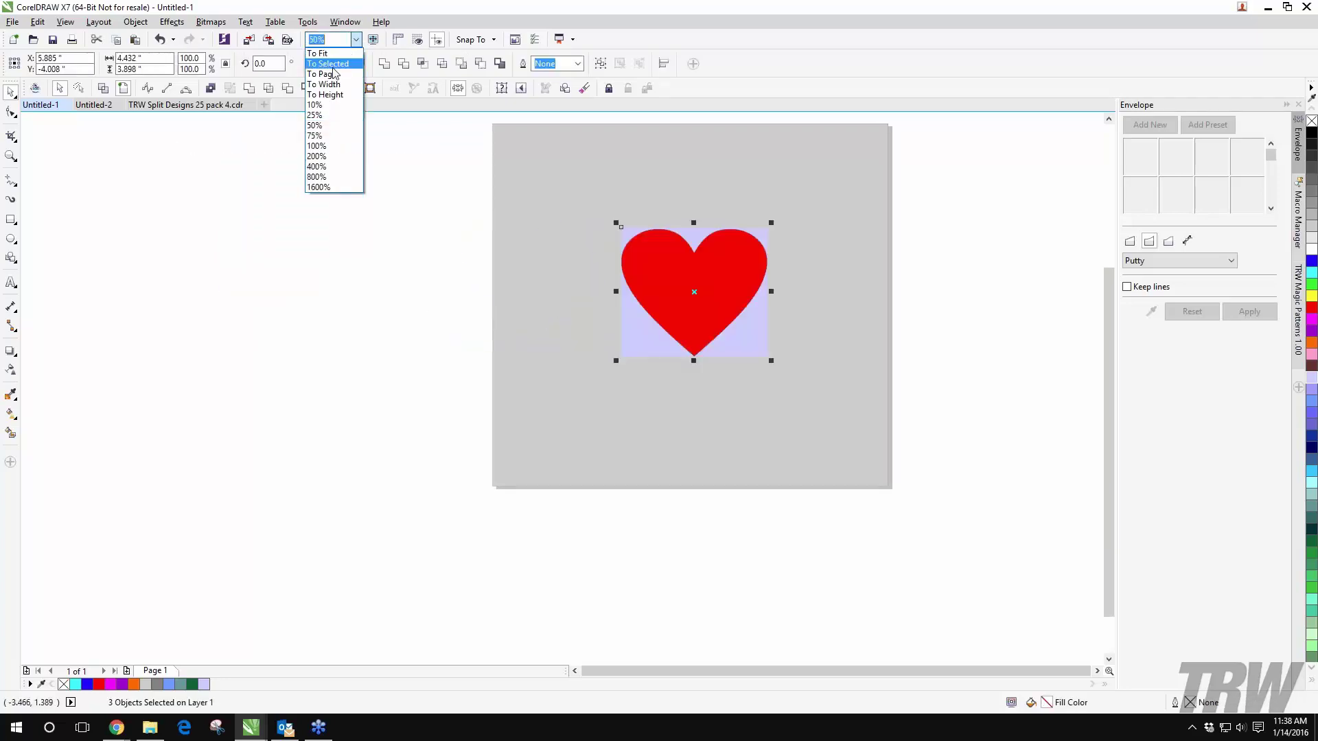
click(347, 285)
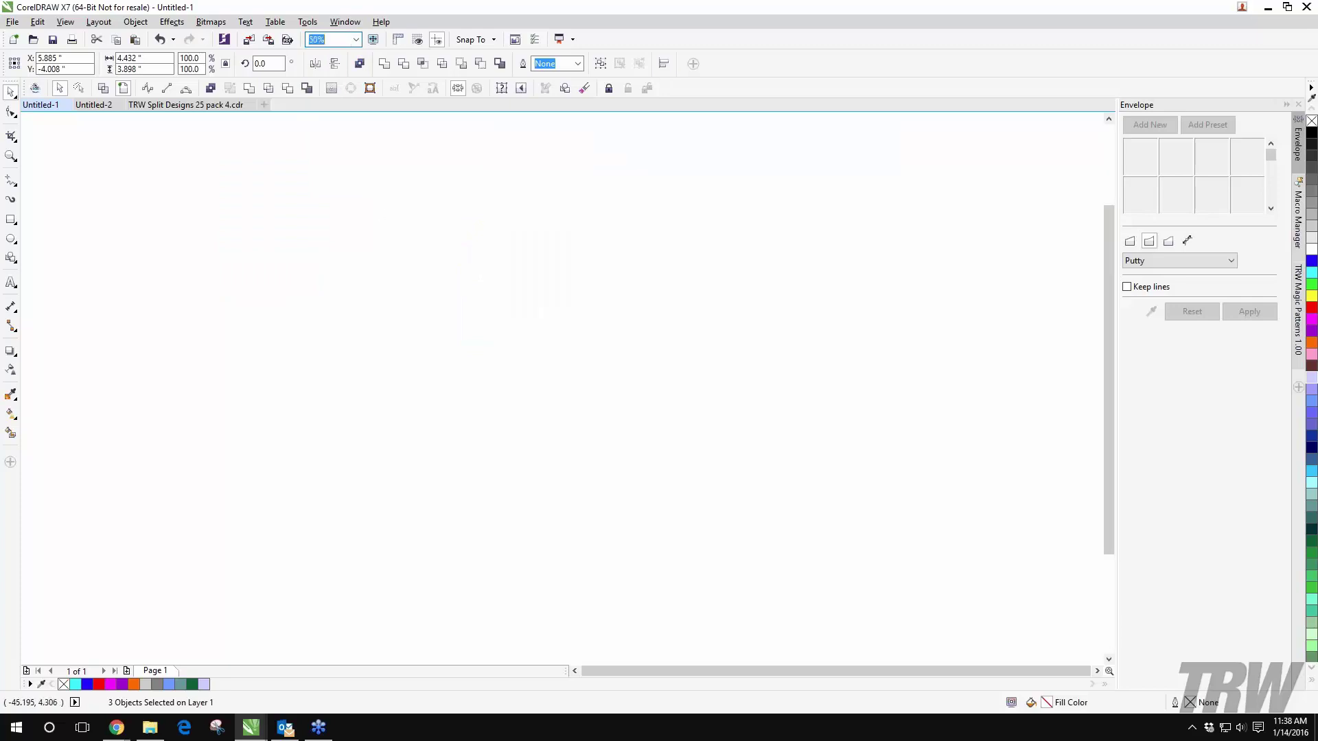
click(355, 39)
click(321, 74)
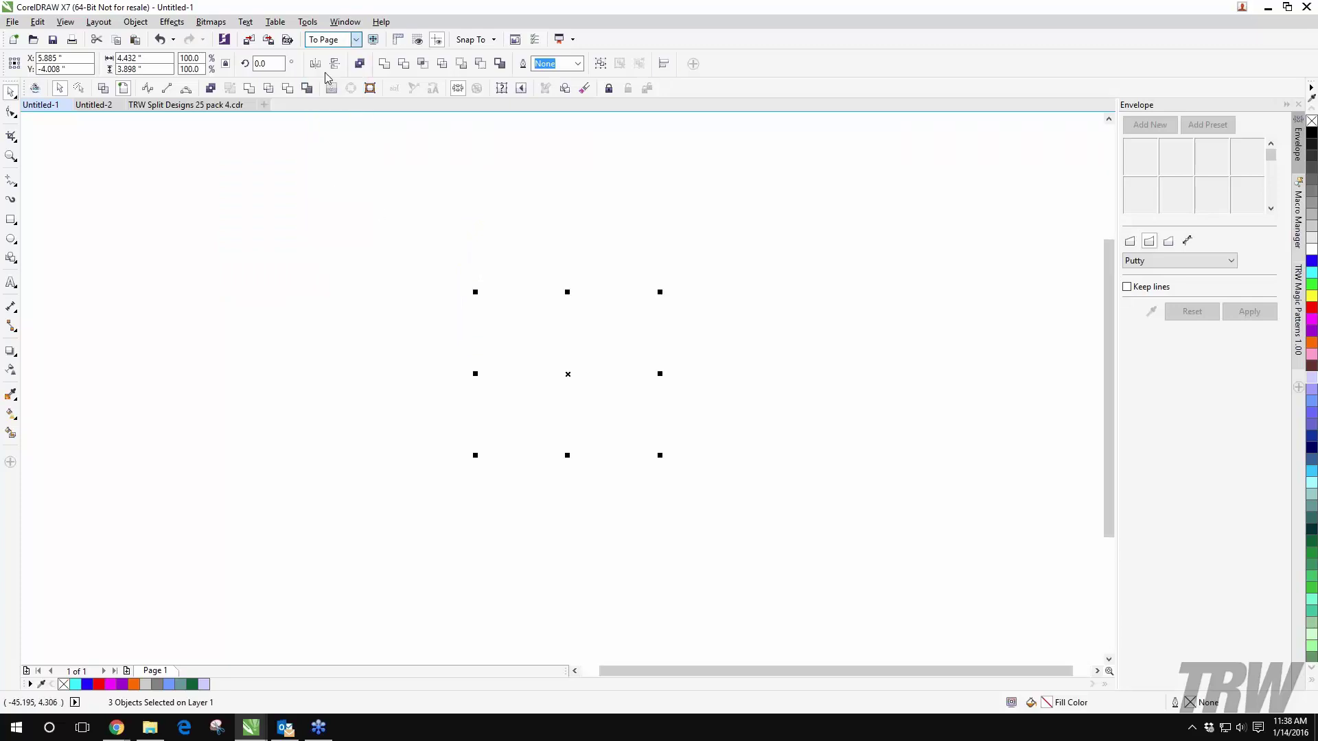
click(408, 457)
Step: Zoom far out and back in away from the page, and return to it with the To Page zoom level
scroll(410, 446, down, 5)
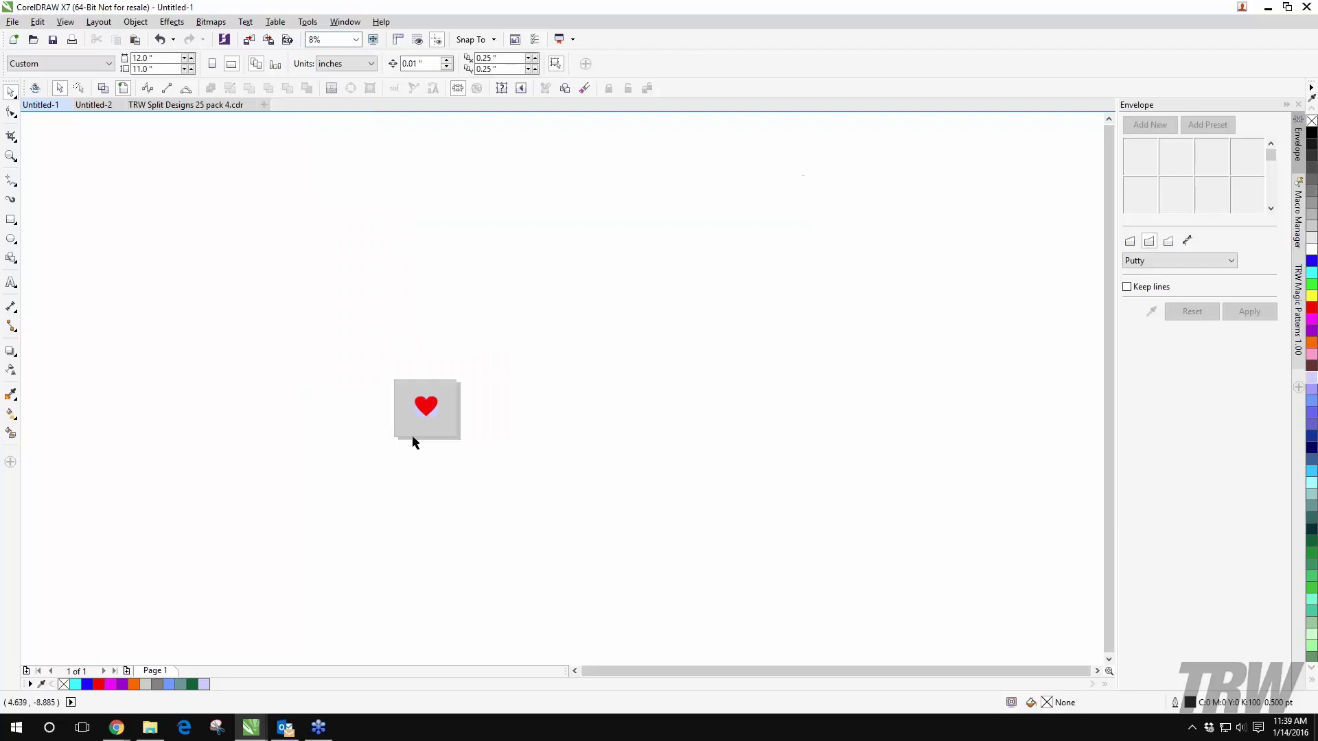
scroll(485, 447, up, 1)
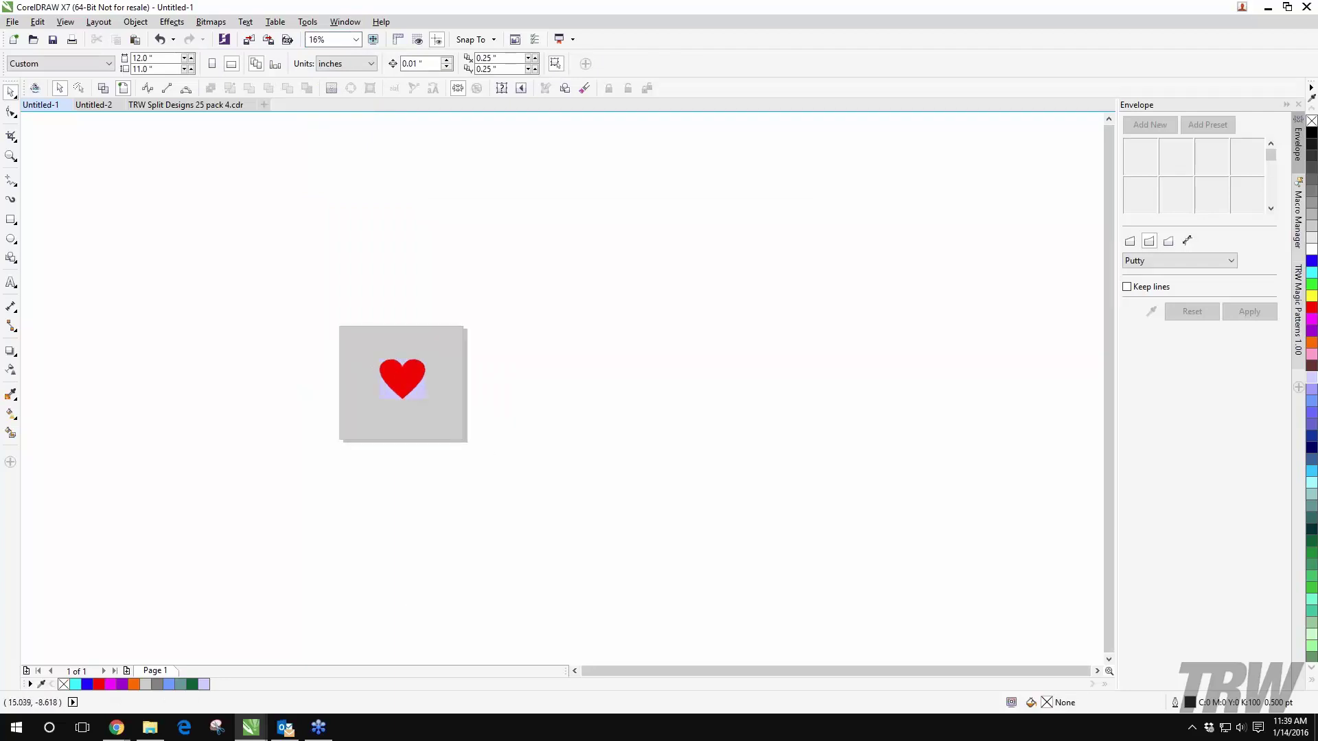
scroll(973, 341, down, 3)
scroll(726, 353, up, 5)
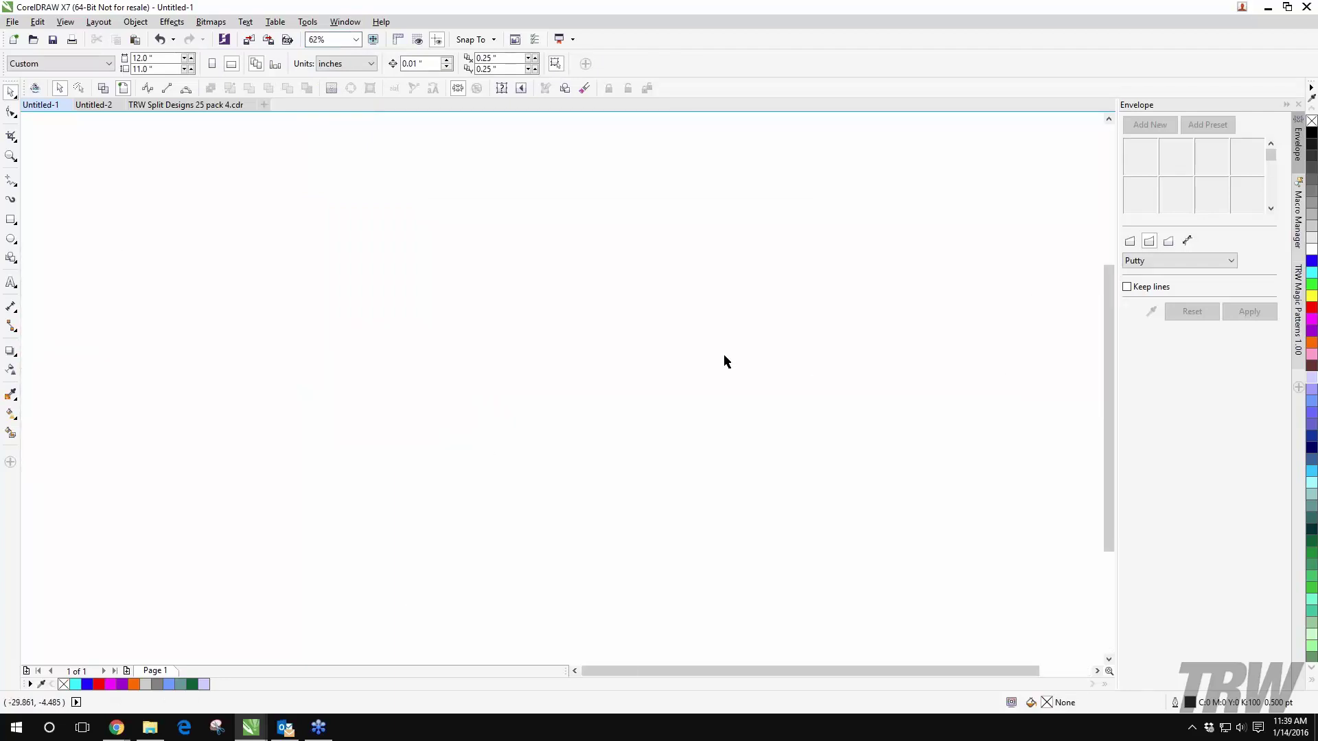
click(357, 40)
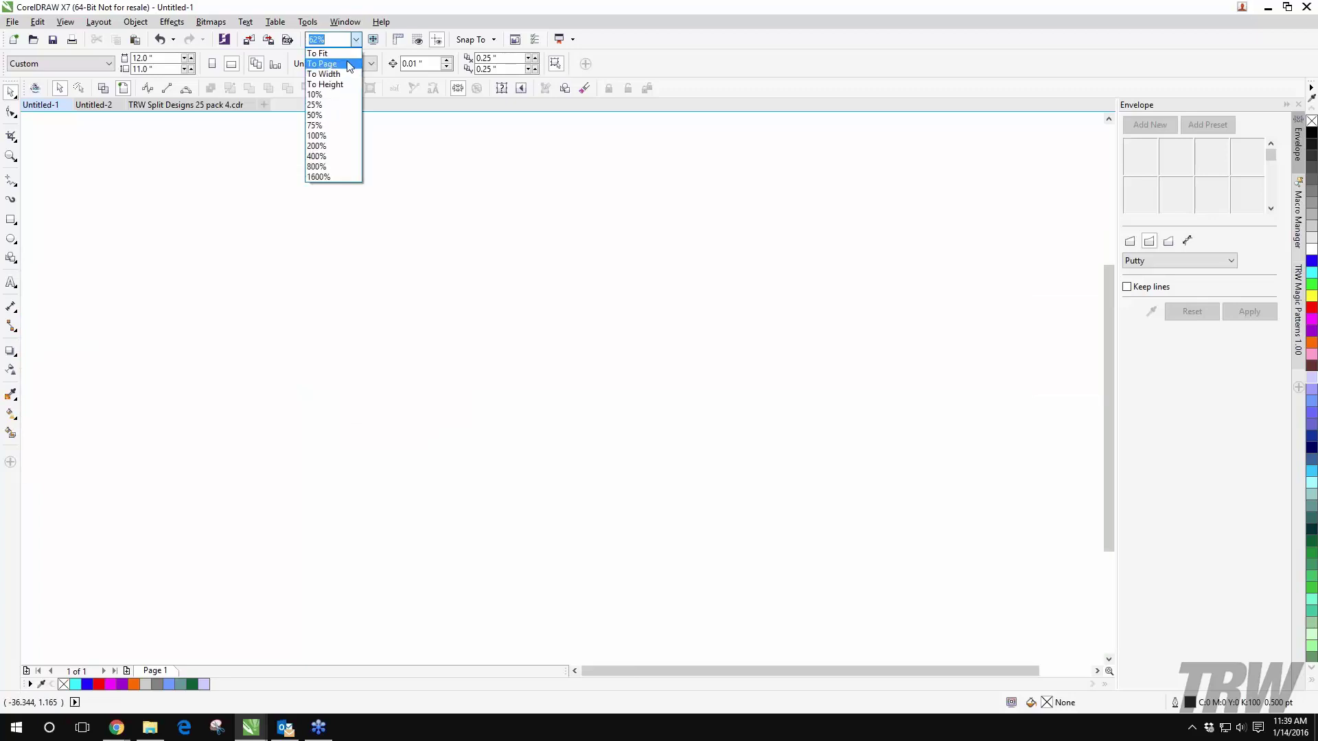
click(349, 64)
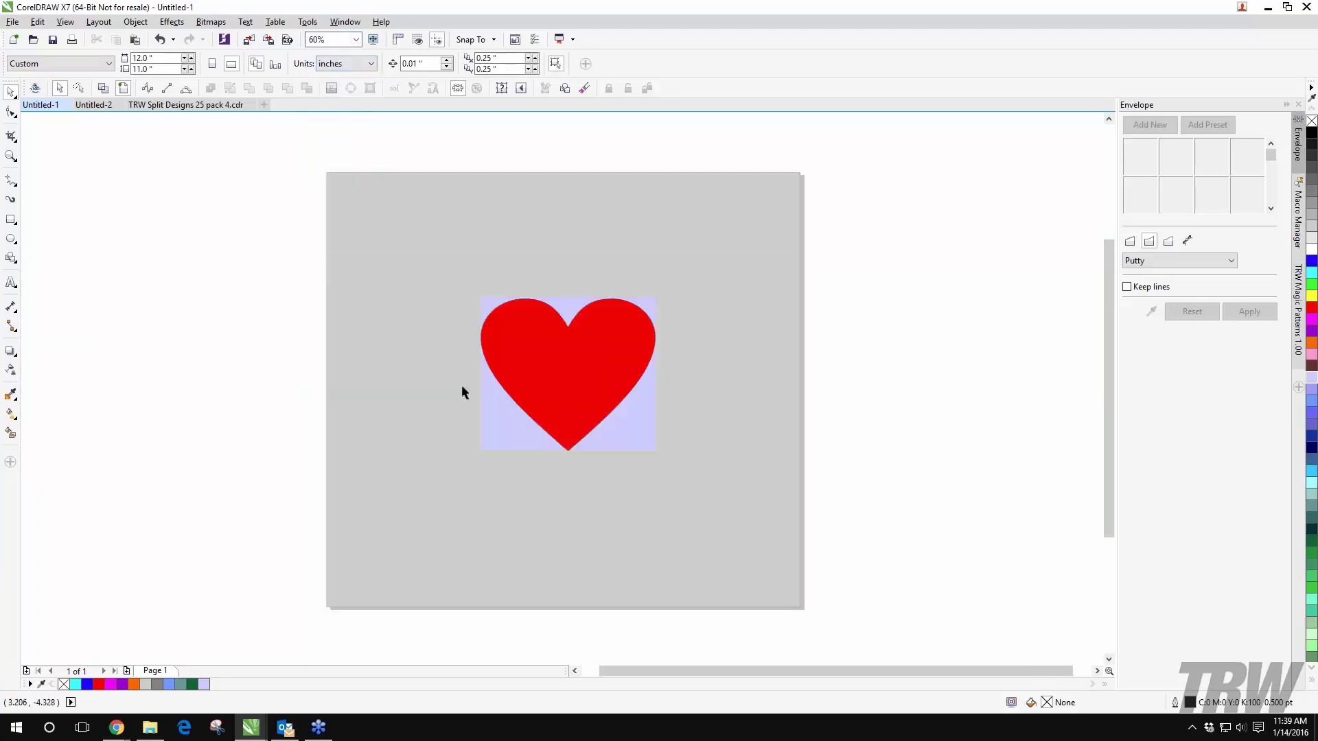
Step: Try the Freehand tool by sketching a loose winding curve about 10.5 by 5.8 in onto the page, and delete it
click(12, 185)
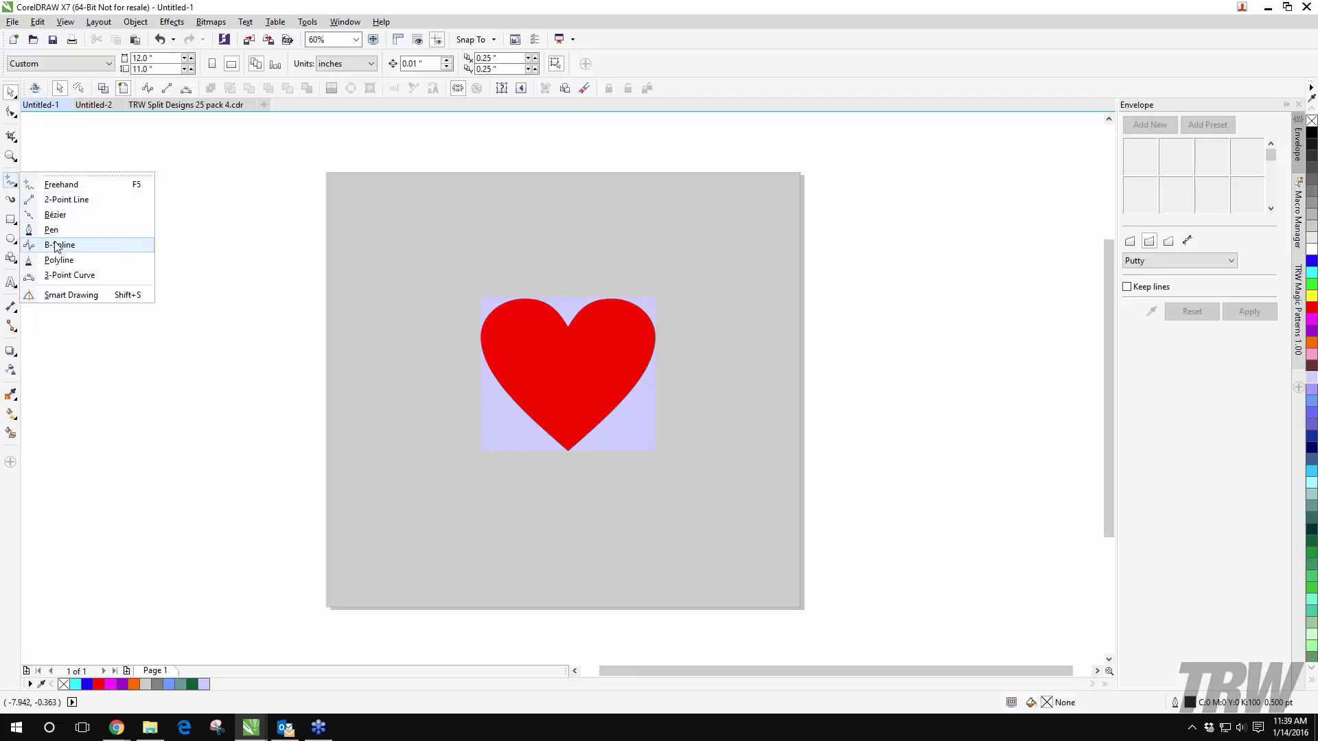
click(61, 185)
mouse_move(95, 245)
mouse_down()
mouse_move(241, 214)
mouse_move(300, 284)
mouse_move(226, 366)
mouse_move(323, 410)
mouse_move(350, 321)
mouse_move(418, 228)
mouse_move(511, 224)
mouse_up()
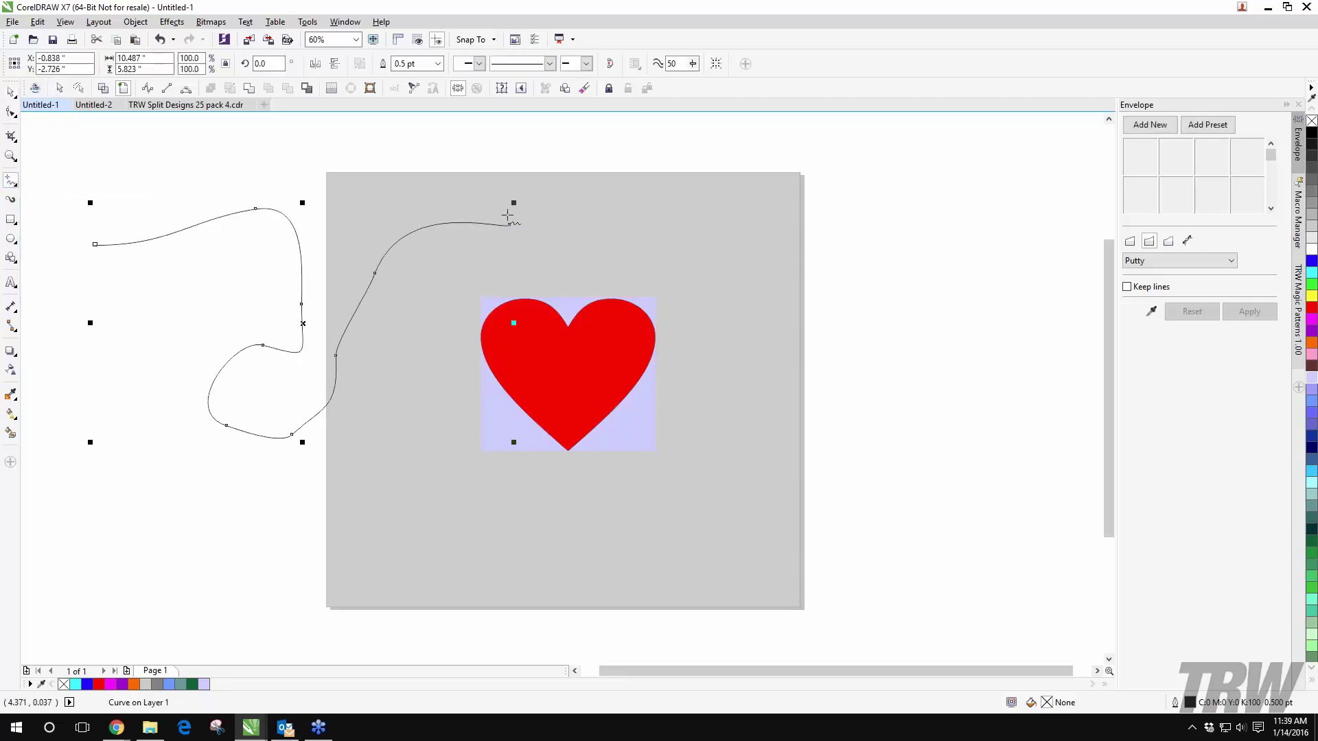
key(Delete)
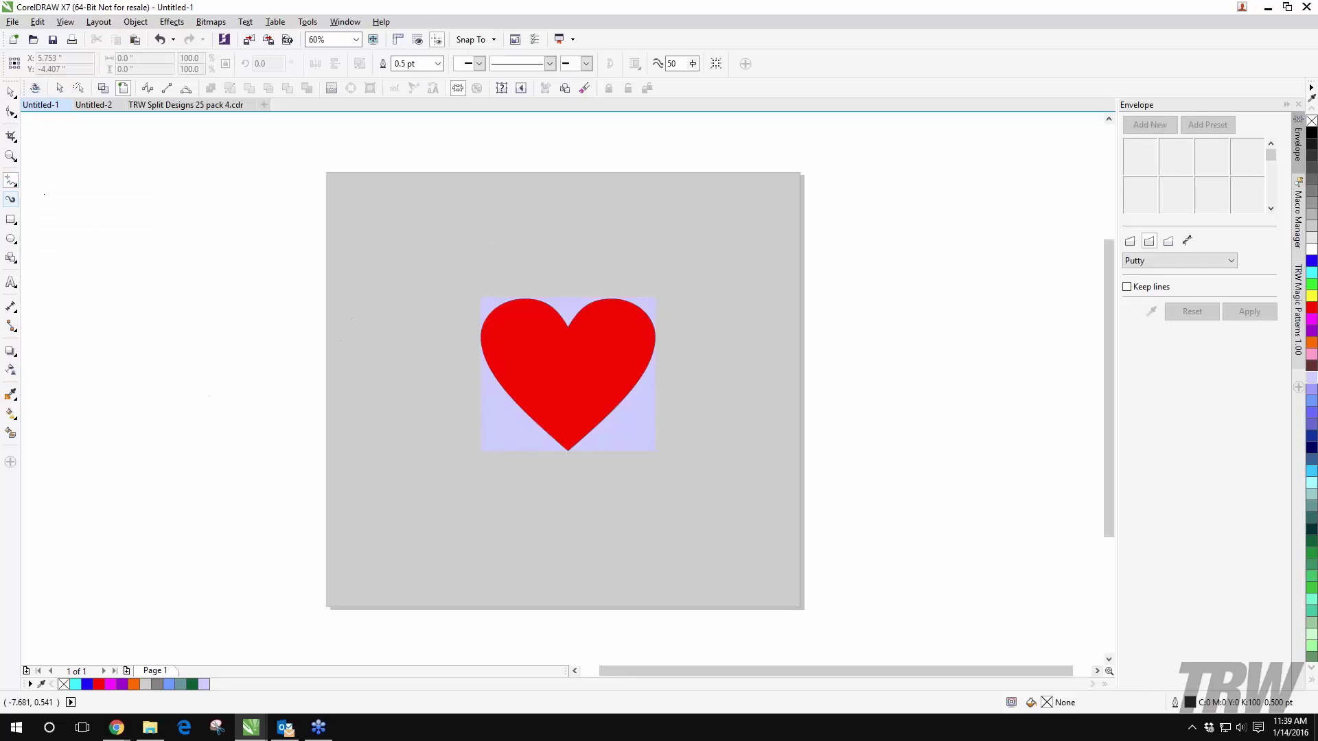
Step: Start a B-Spline at the red heart's top notch and trace its edge up and over the crest of the left lobe
click(13, 188)
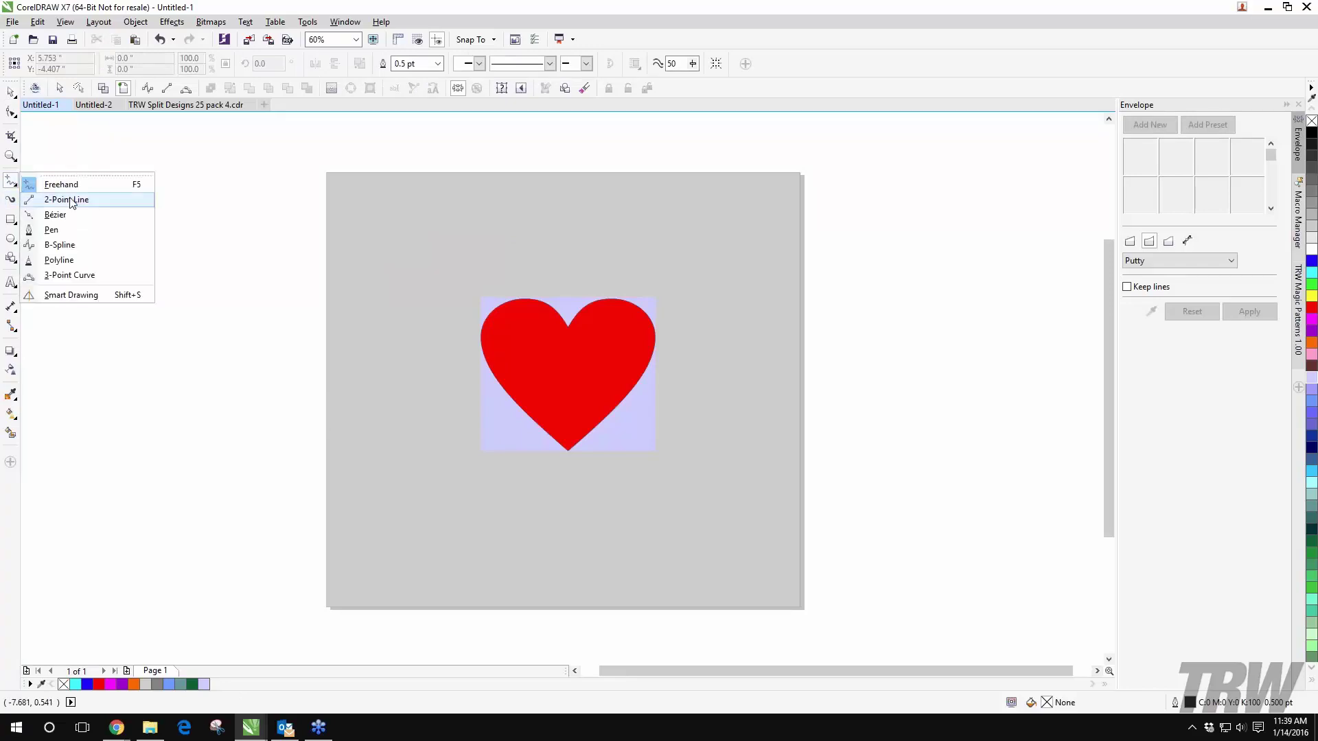
click(67, 248)
scroll(559, 411, up, 2)
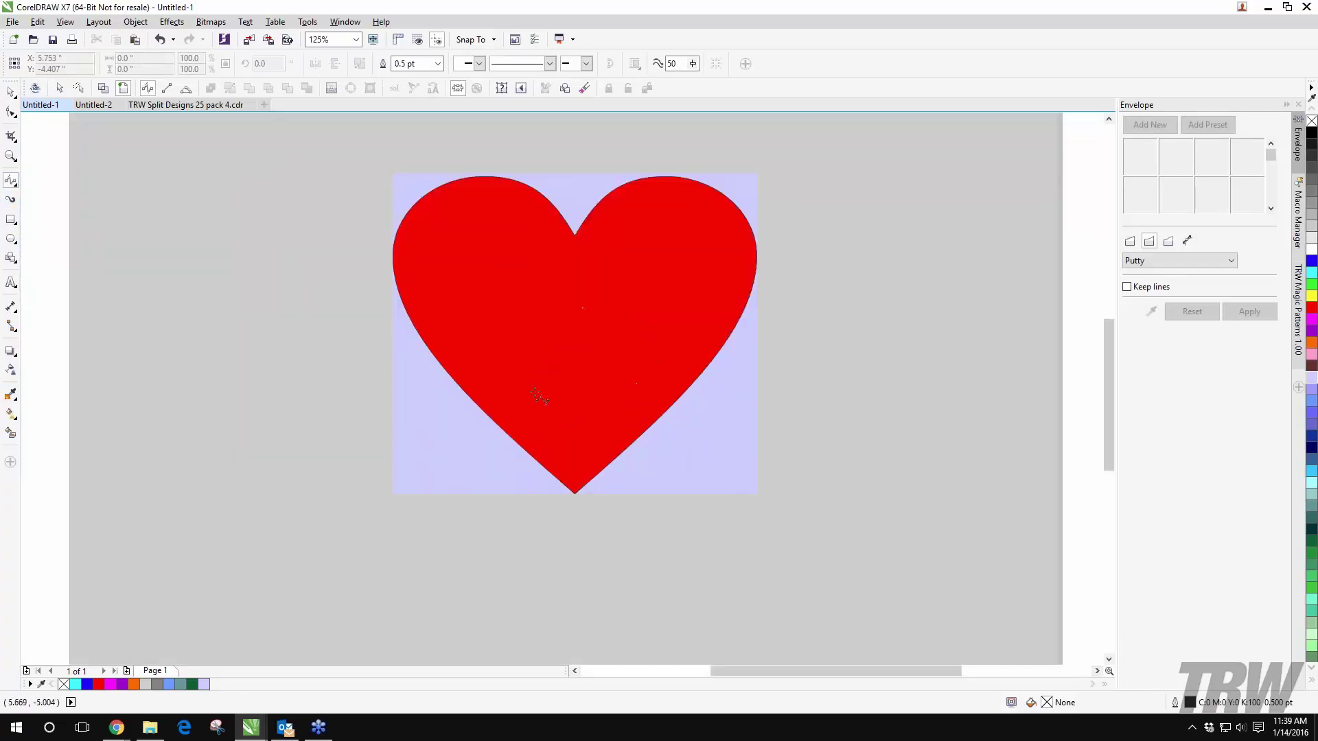
scroll(559, 220, down, 1)
scroll(571, 257, up, 2)
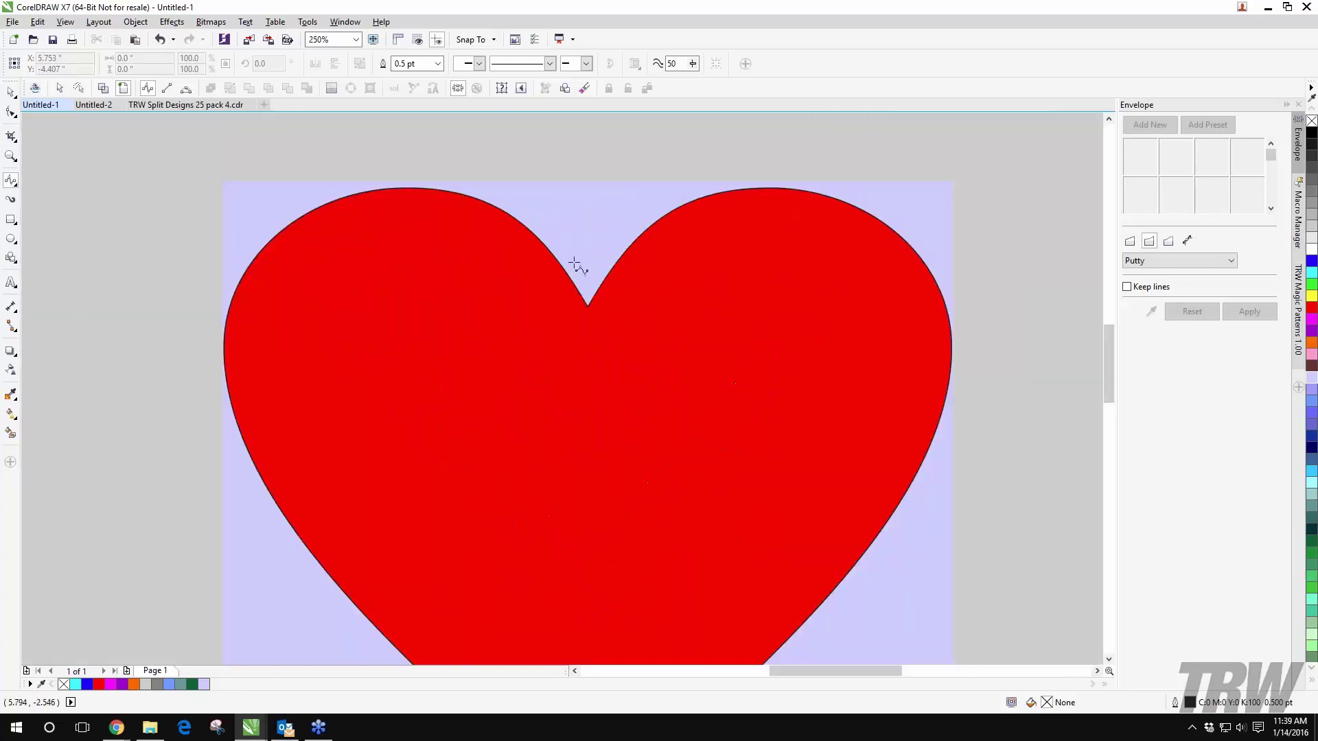
click(587, 307)
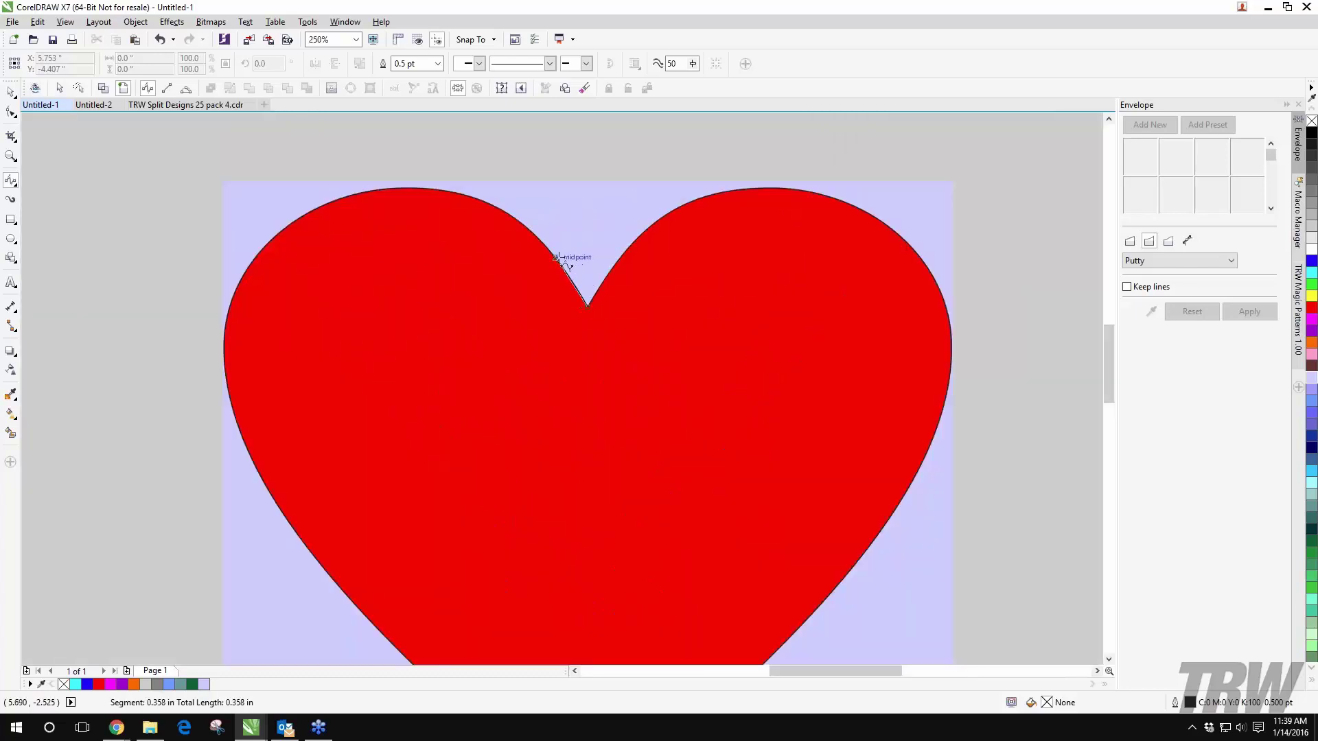
click(554, 257)
click(511, 214)
click(486, 203)
click(446, 190)
click(407, 186)
click(361, 192)
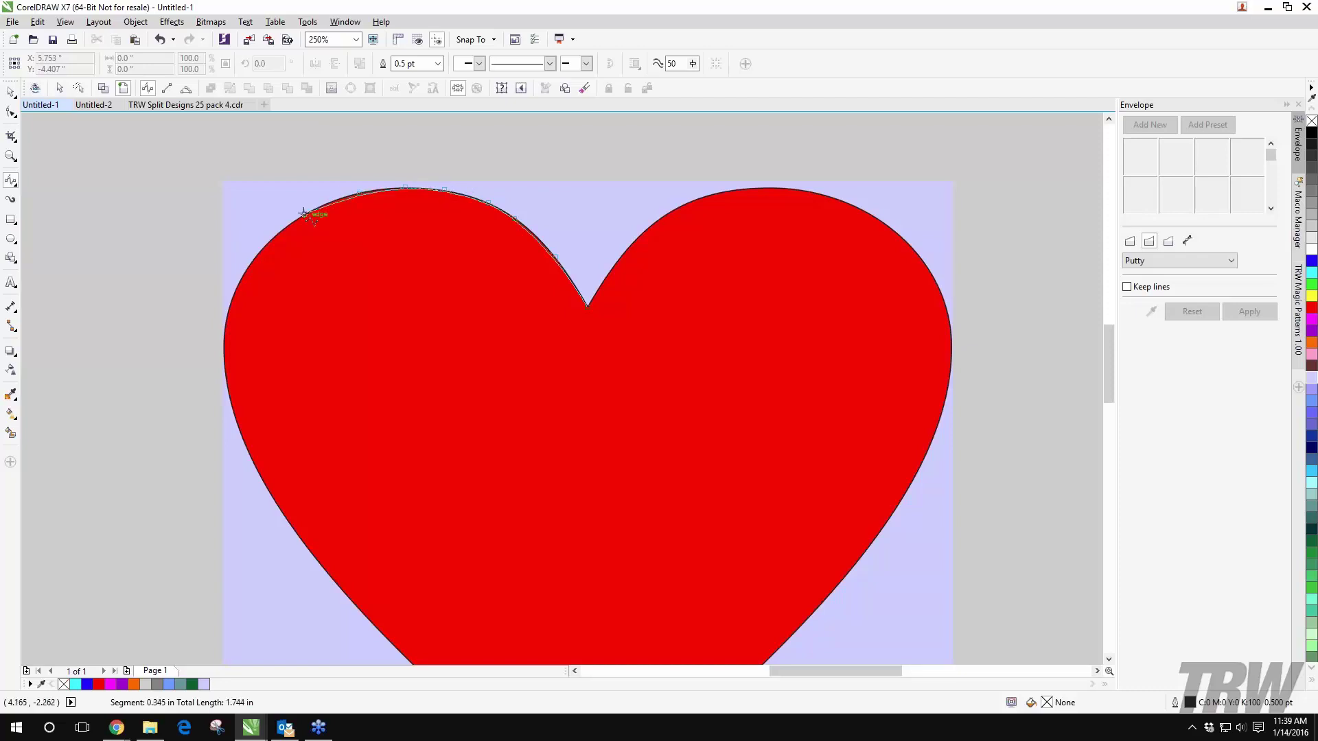
Step: Continue the B-Spline around the outside of the left lobe and down the heart's left edge to its bottom tip
click(306, 214)
click(256, 254)
click(230, 291)
click(225, 363)
click(229, 411)
click(263, 475)
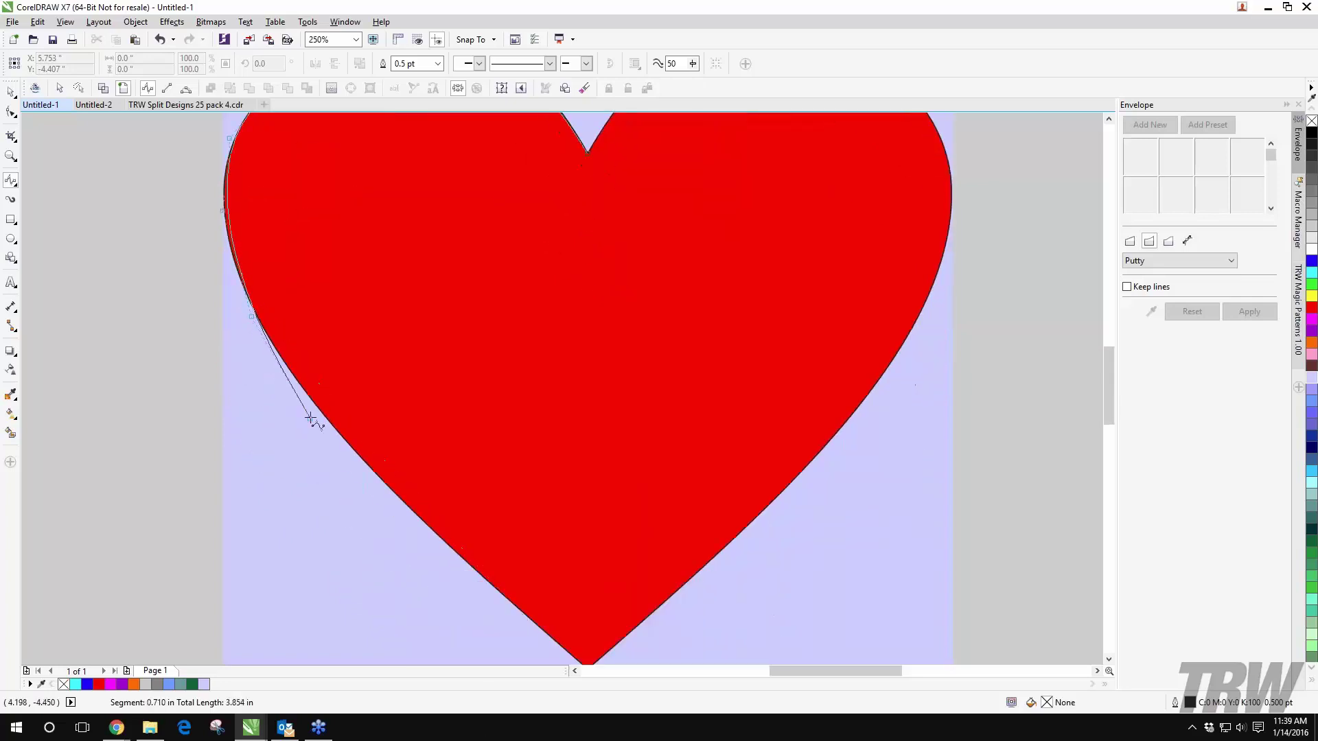
click(310, 414)
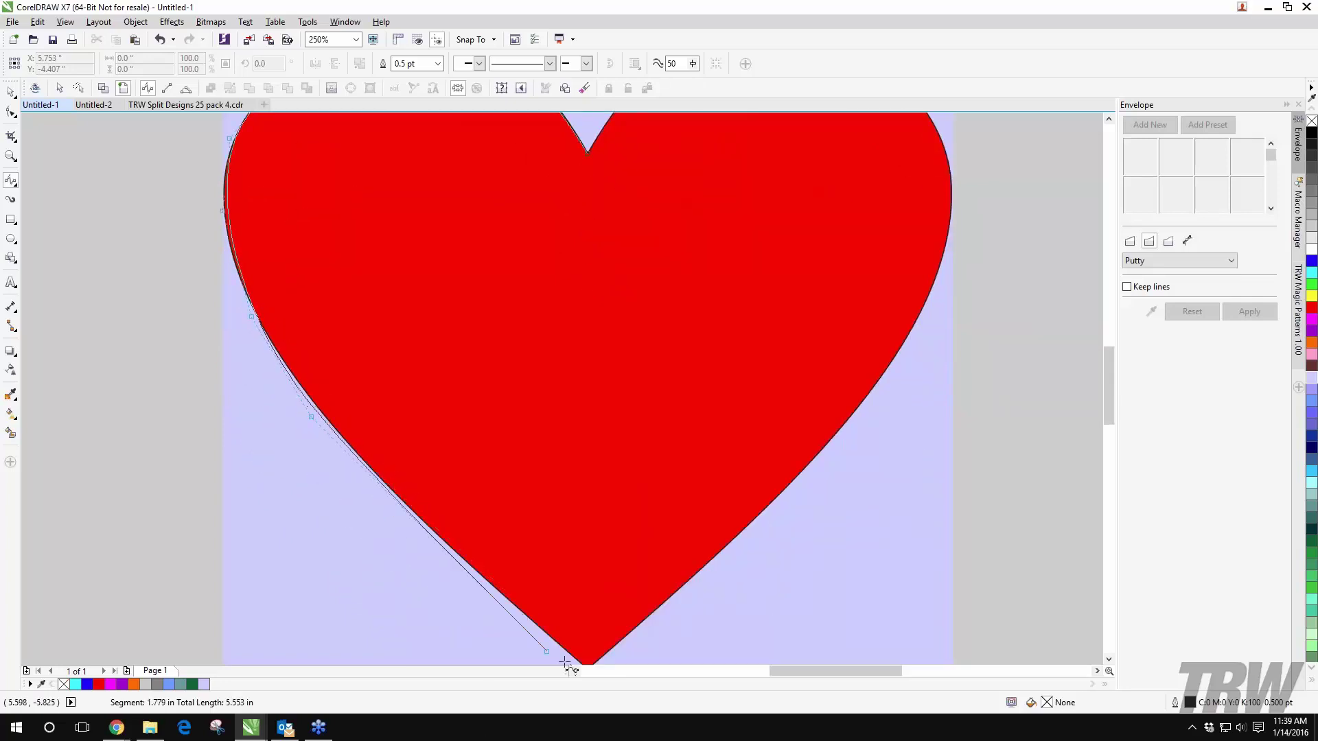
click(588, 569)
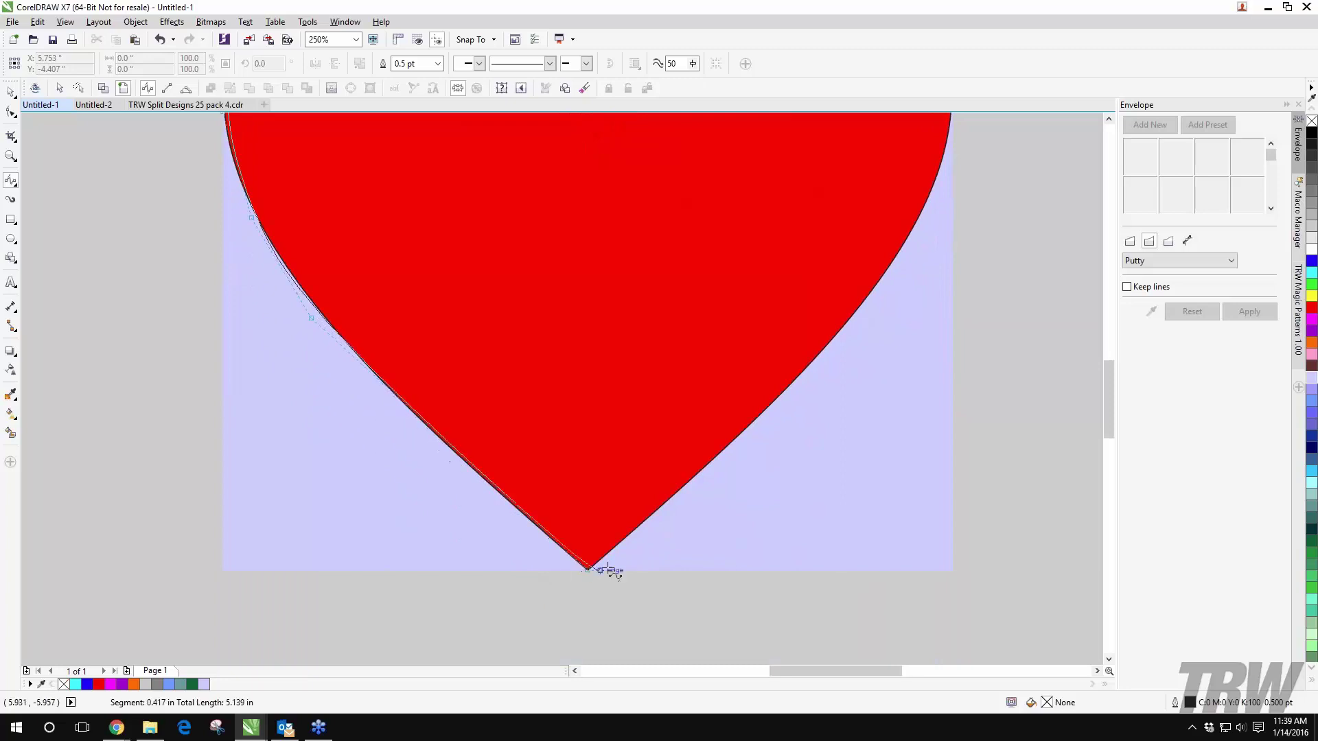
Step: Trace the heart's right edge and right lobe with the B-Spline and close it at the notch, about 4.4 by 3.8 in
click(761, 418)
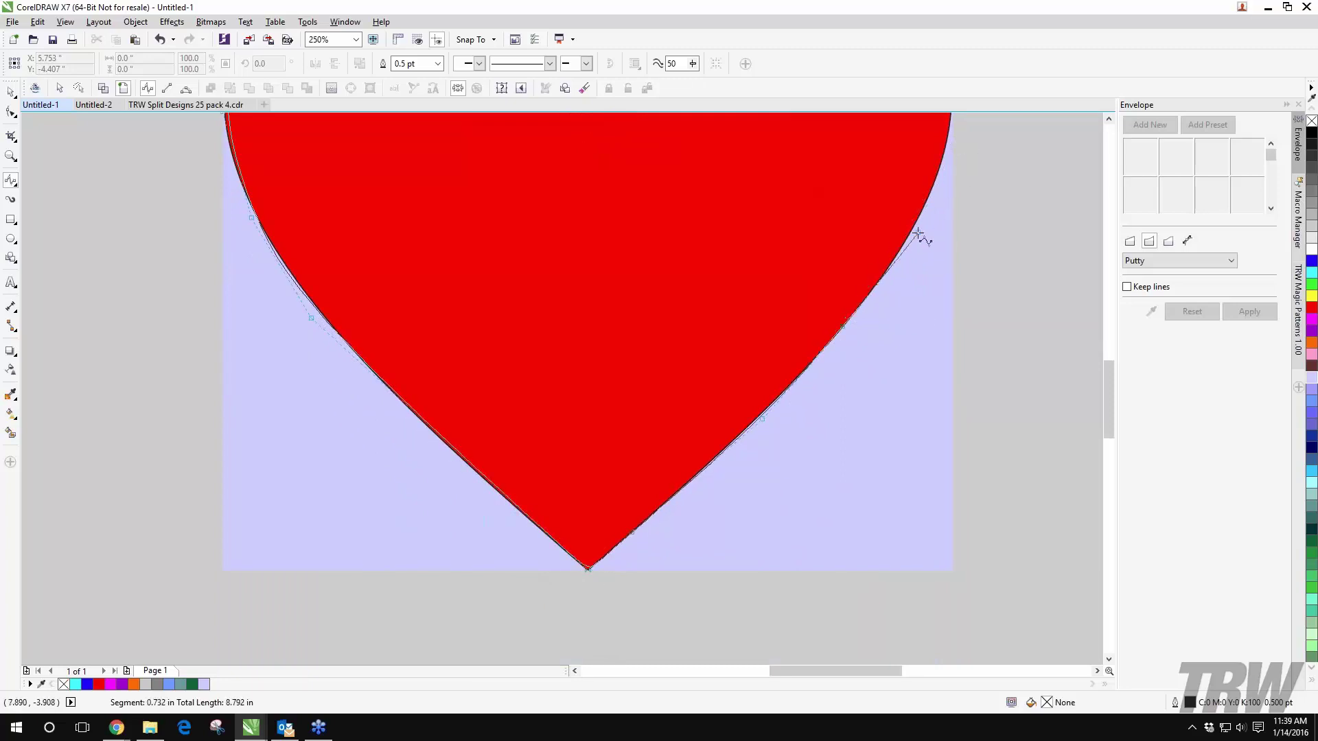
double_click(951, 168)
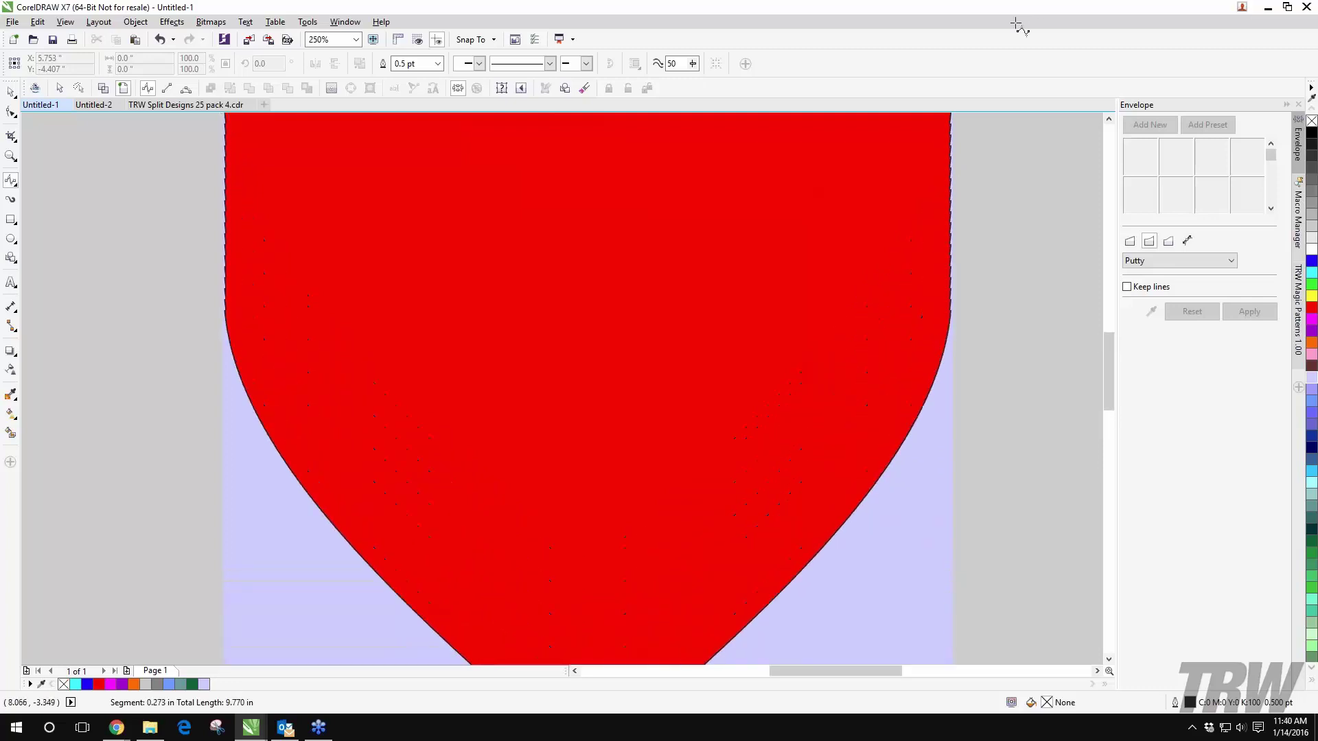
click(954, 339)
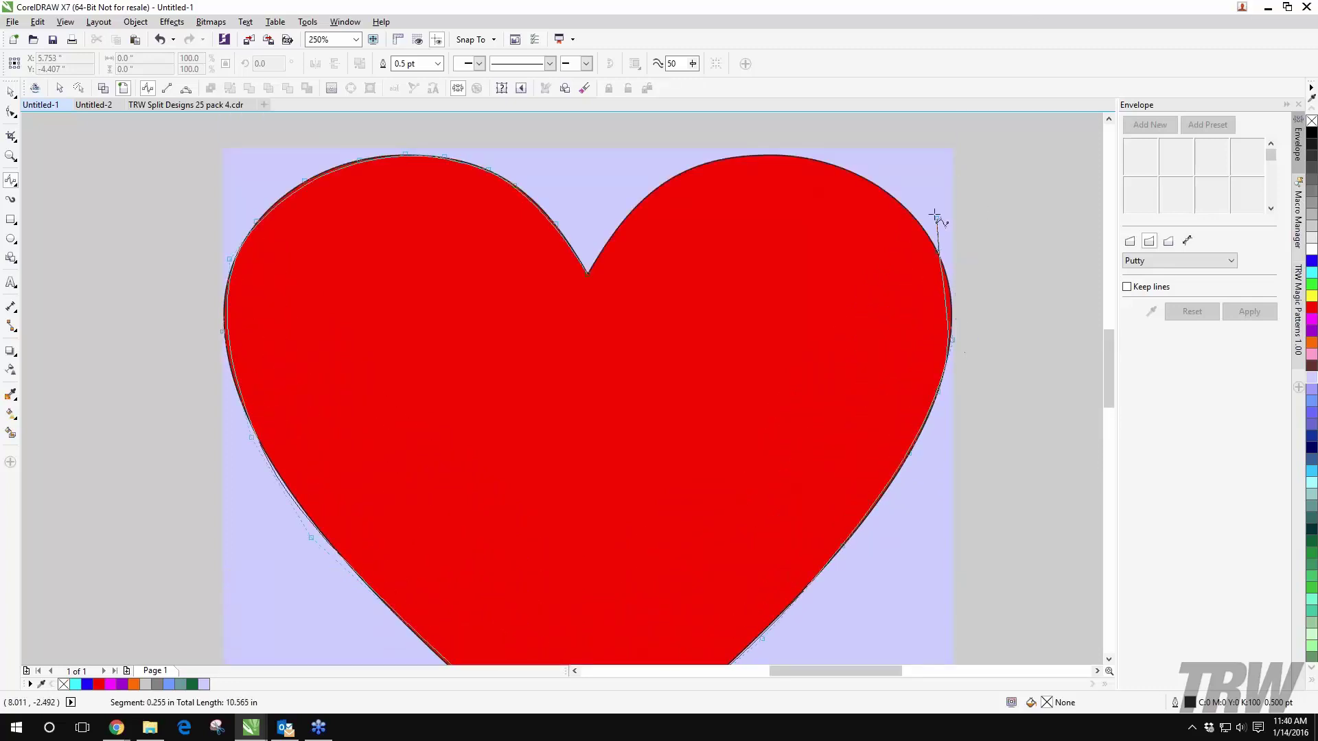
click(909, 194)
click(819, 154)
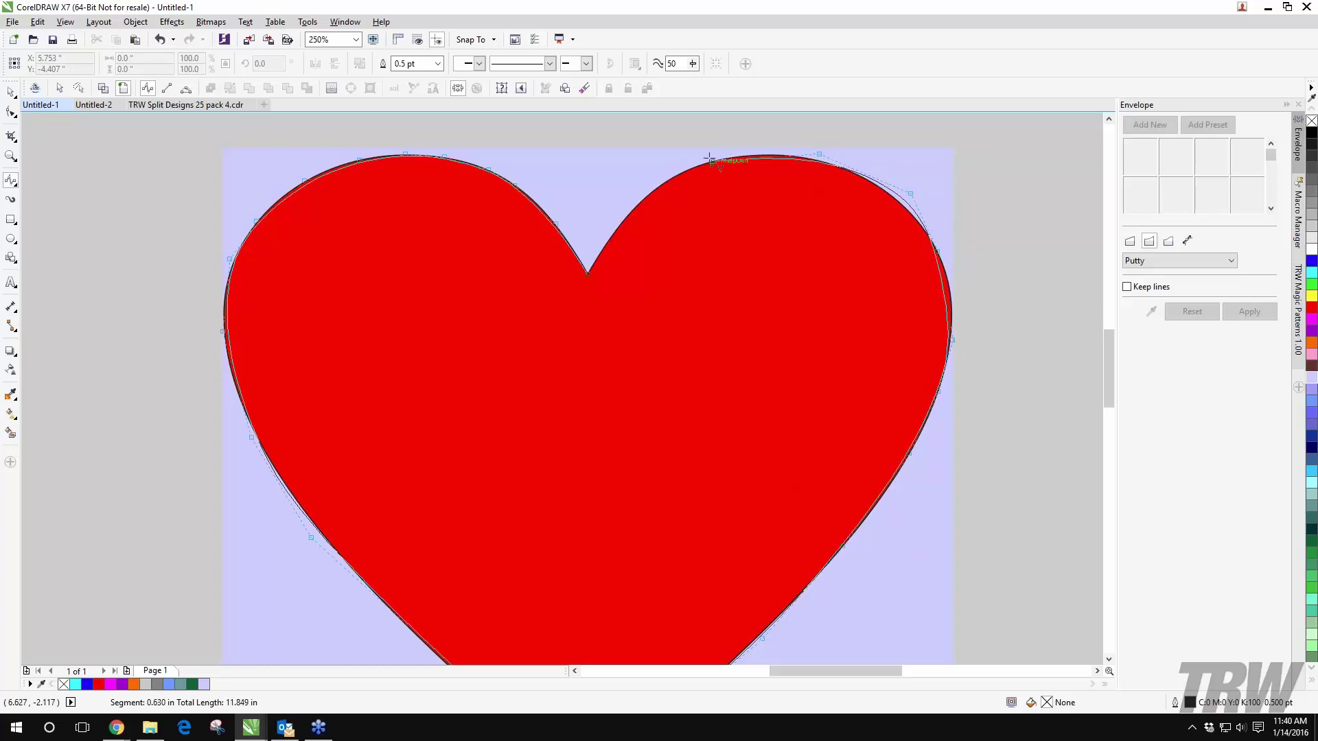
click(651, 179)
click(606, 244)
click(588, 275)
Step: Move the traced heart outline off the page into the empty area to its left and deselect it
scroll(621, 272, down, 5)
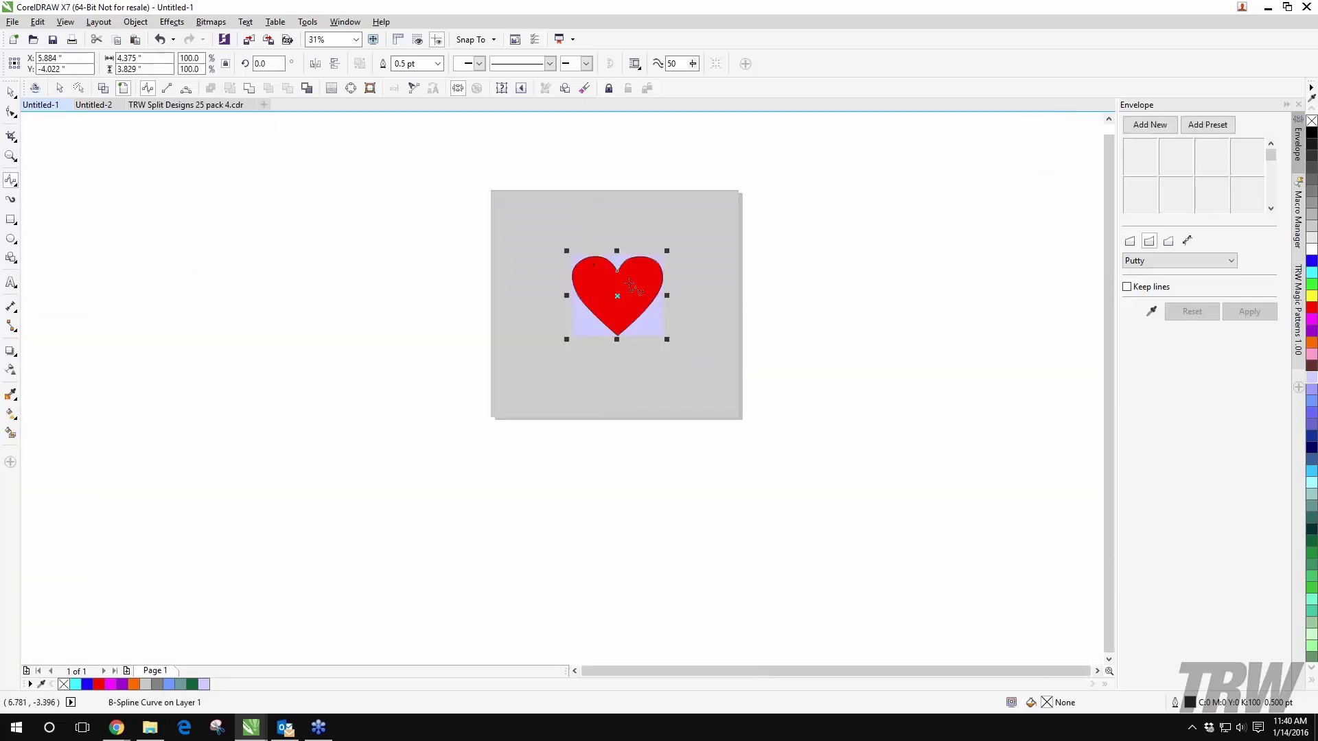
key(space)
drag(629, 283, 413, 283)
click(384, 317)
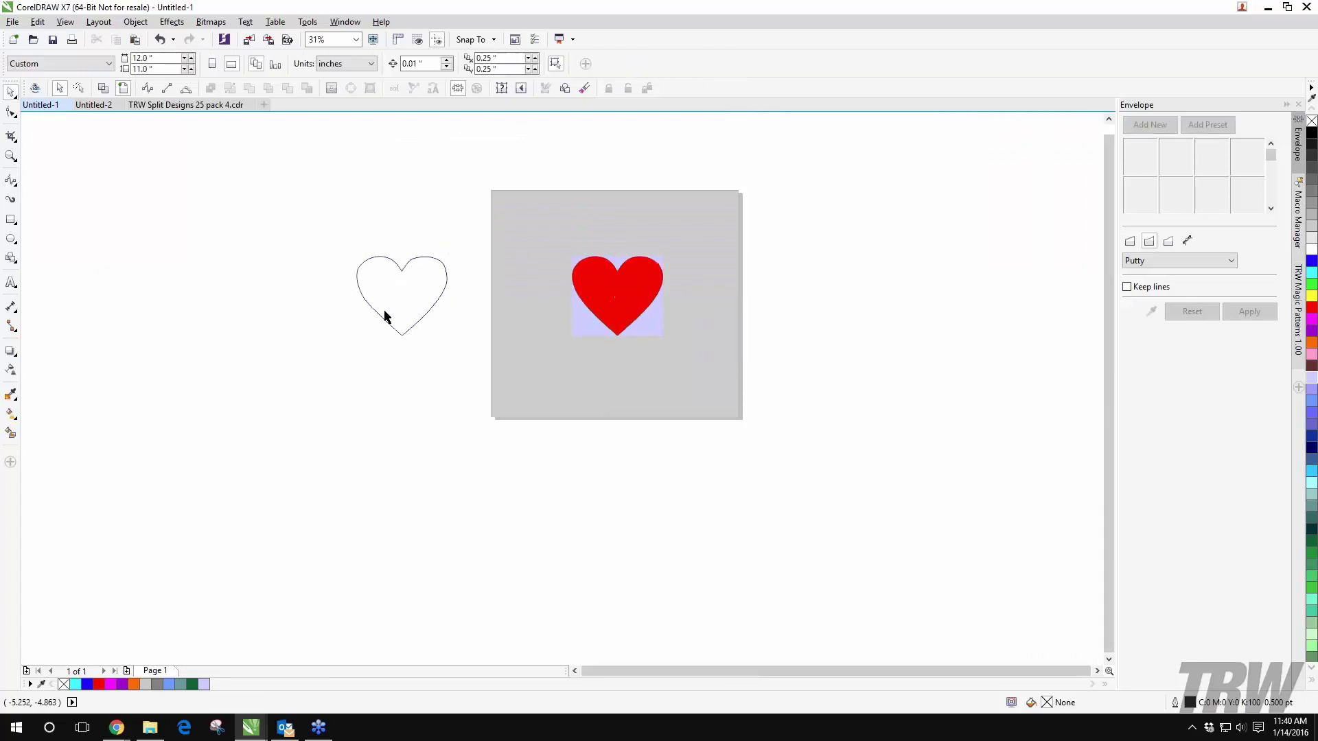
Step: Reshape the right side of the traced heart by moving B-Spline control points outward and removing the lower one with the Shape tool
scroll(384, 317, up, 3)
click(288, 240)
key(F10)
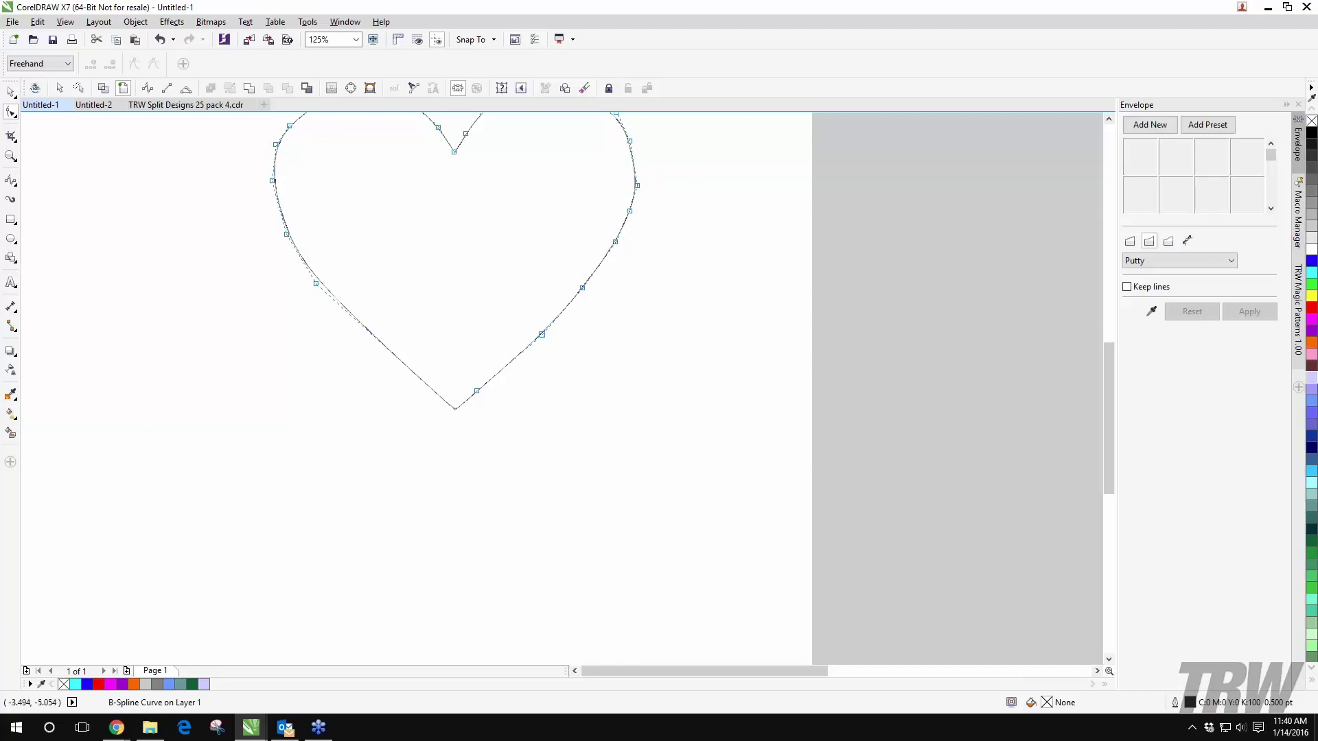
double_click(541, 334)
click(539, 331)
drag(539, 330, 607, 302)
drag(616, 242, 645, 171)
double_click(555, 355)
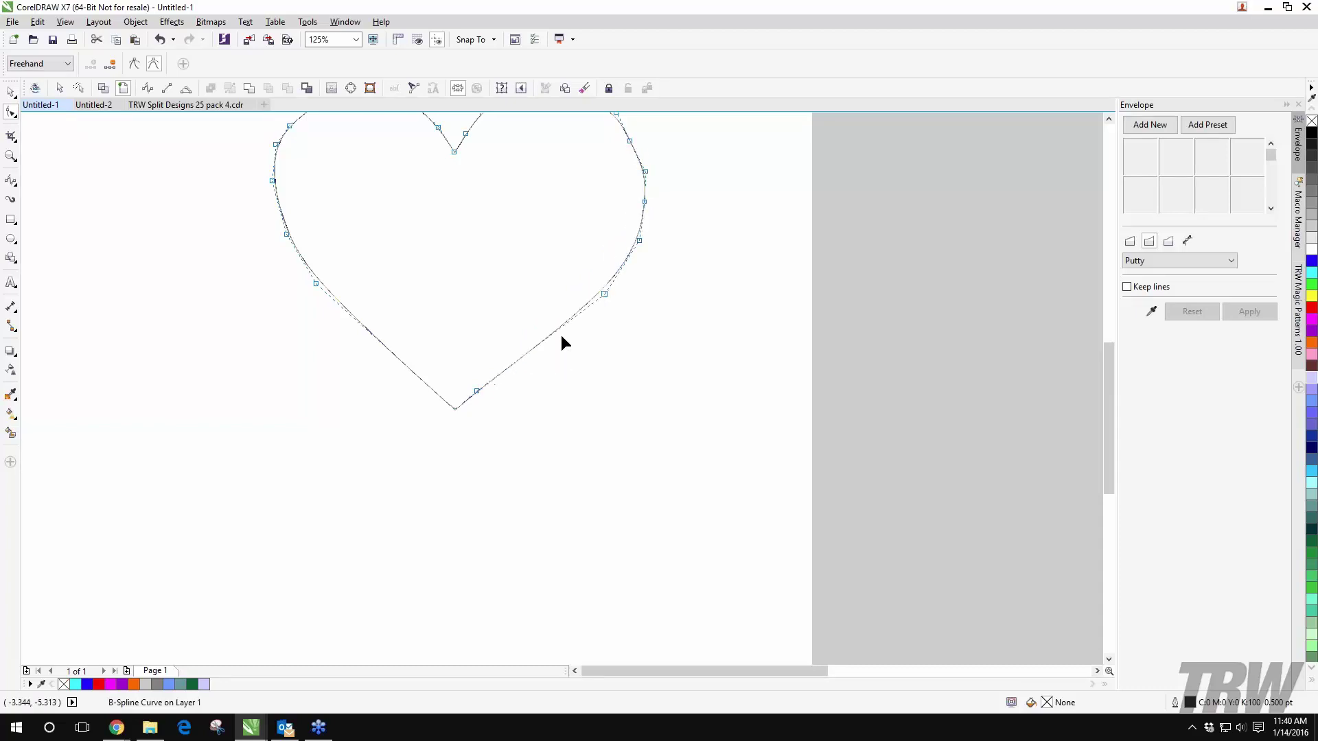
double_click(606, 293)
scroll(514, 343, down, 3)
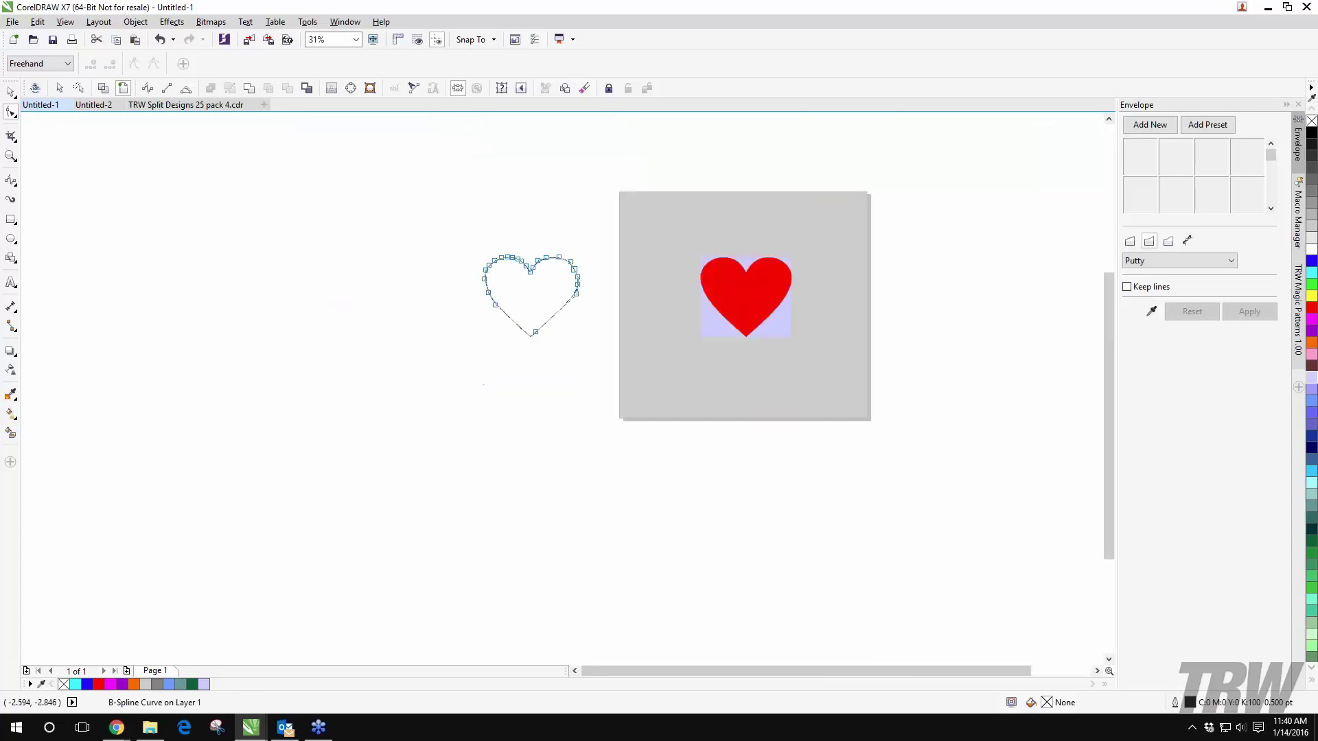
scroll(515, 343, up, 2)
key(space)
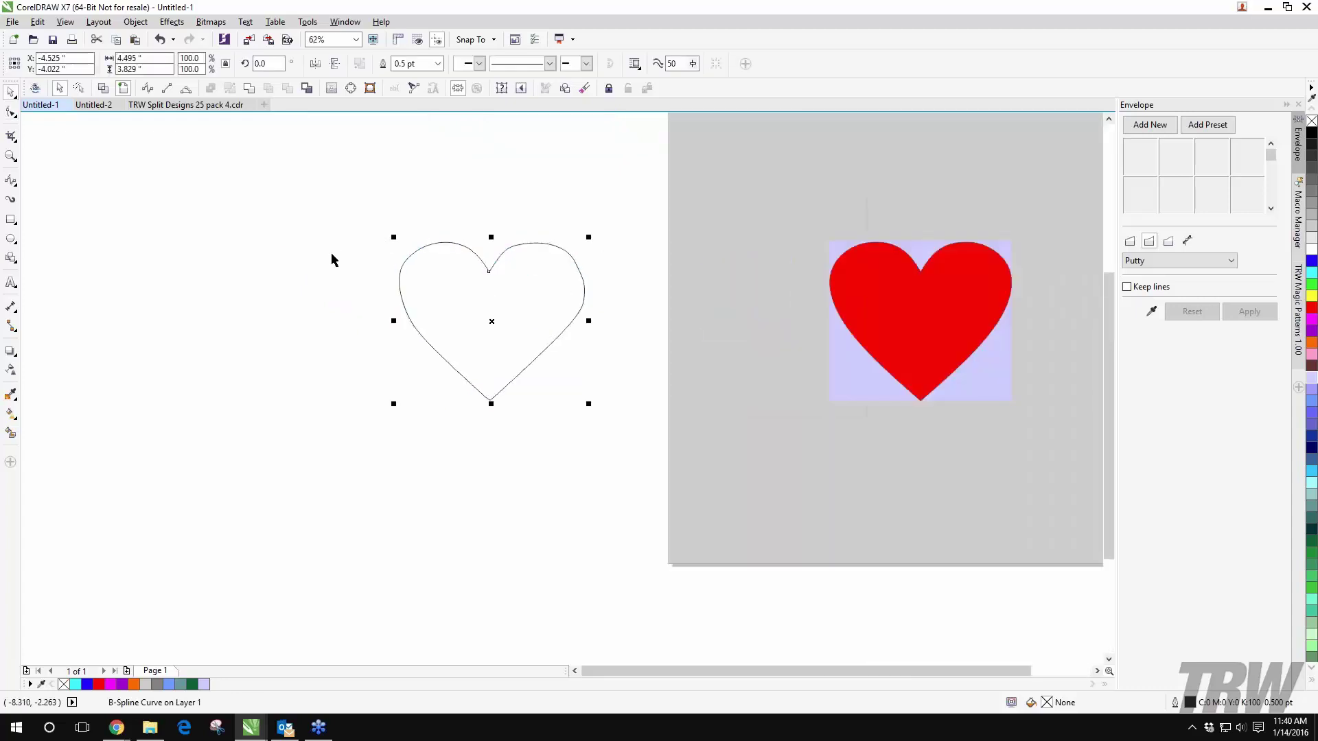
Step: Try tracing the red heart with the Freehand tool at about 4.6 by 4.1 in, move the trace beside the outlined heart and delete it
click(10, 181)
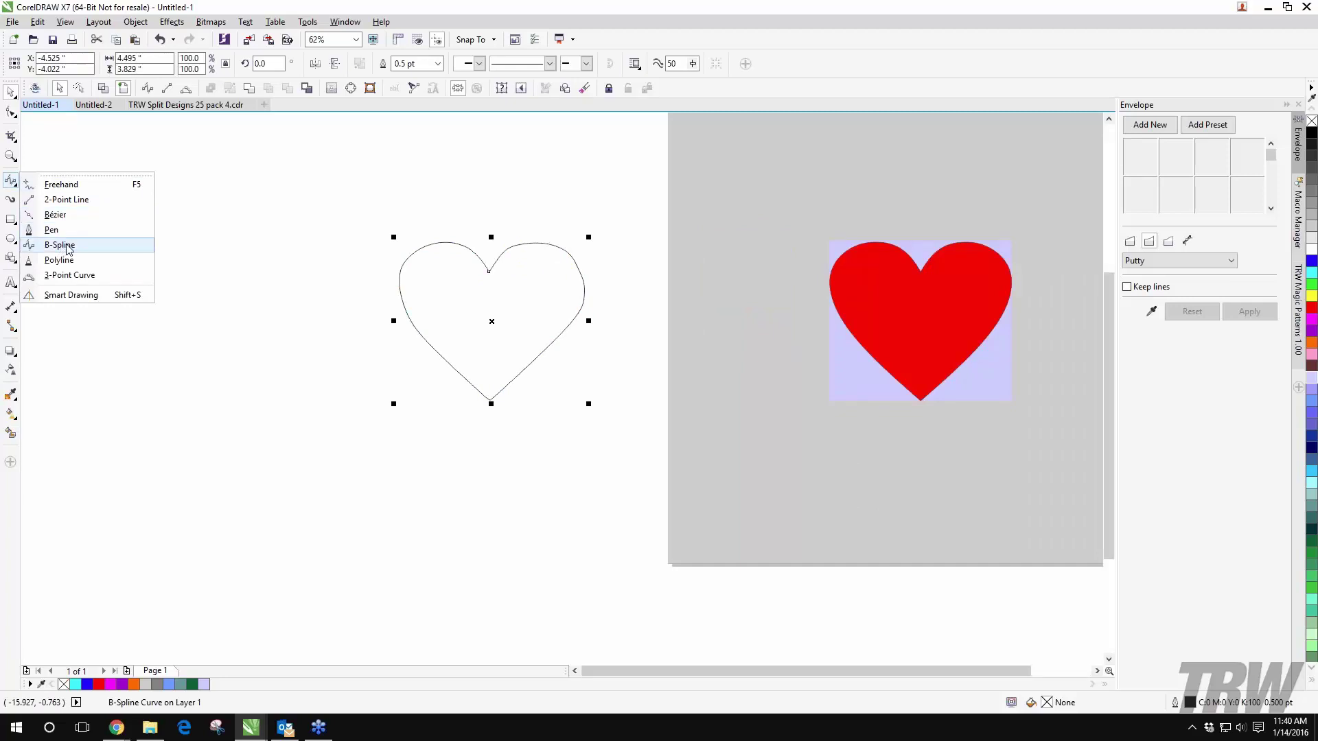
click(65, 187)
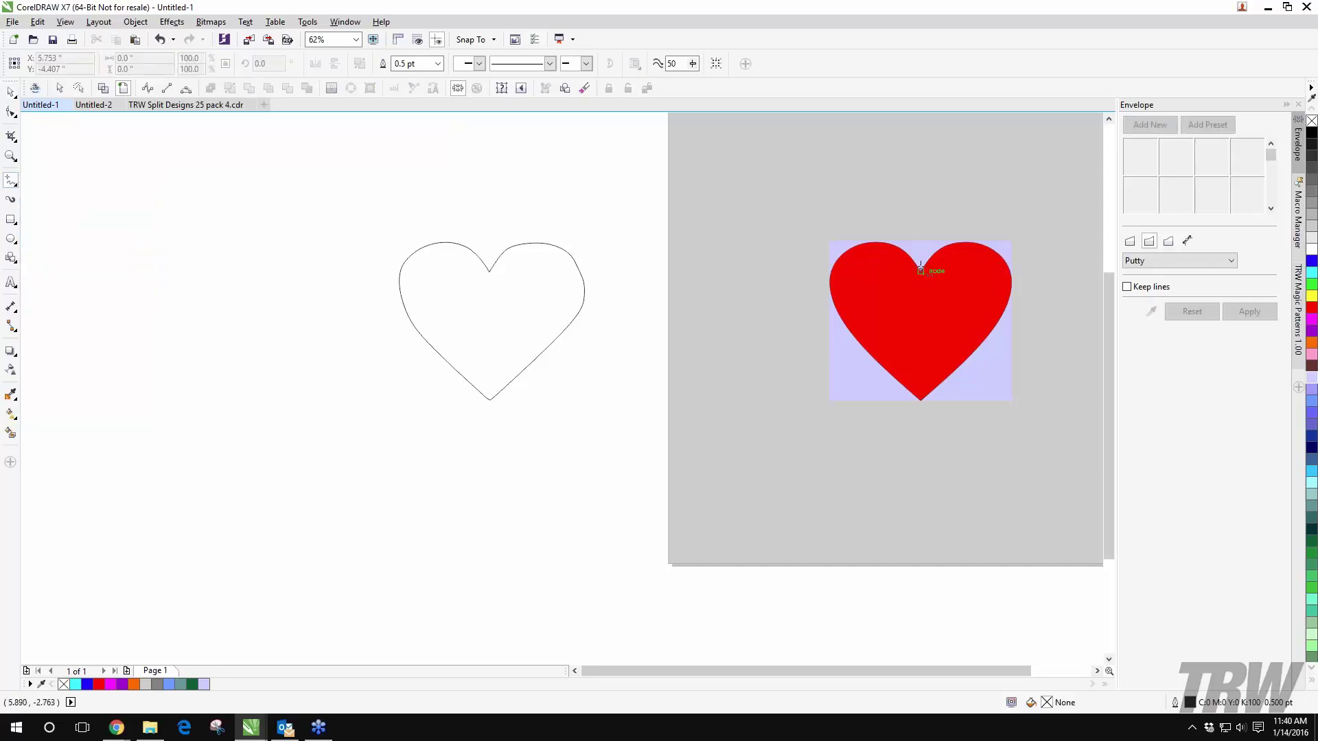
mouse_move(921, 271)
mouse_down()
mouse_move(858, 237)
mouse_move(827, 265)
mouse_move(826, 304)
mouse_move(919, 406)
mouse_move(1013, 288)
mouse_move(985, 240)
mouse_move(944, 233)
mouse_move(922, 270)
mouse_up()
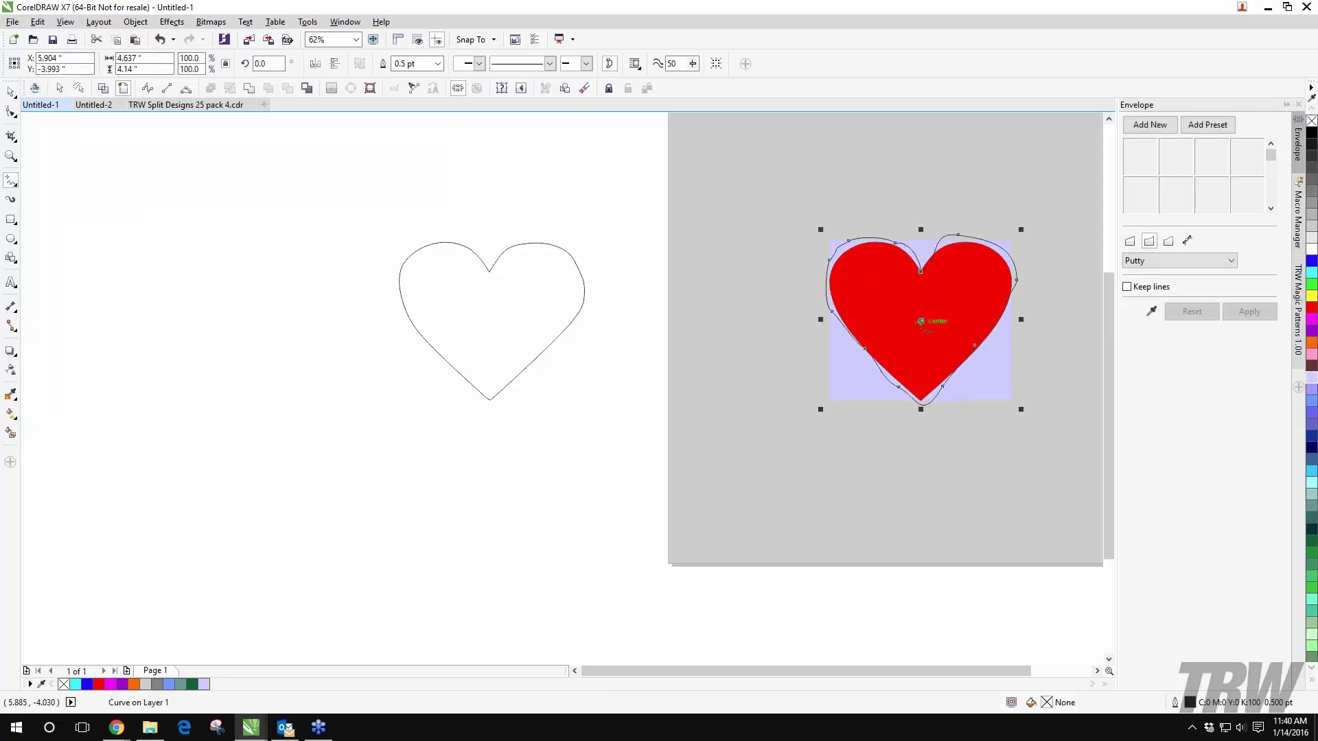
mouse_move(921, 320)
mouse_down()
mouse_move(467, 382)
mouse_move(288, 385)
mouse_move(258, 405)
mouse_up()
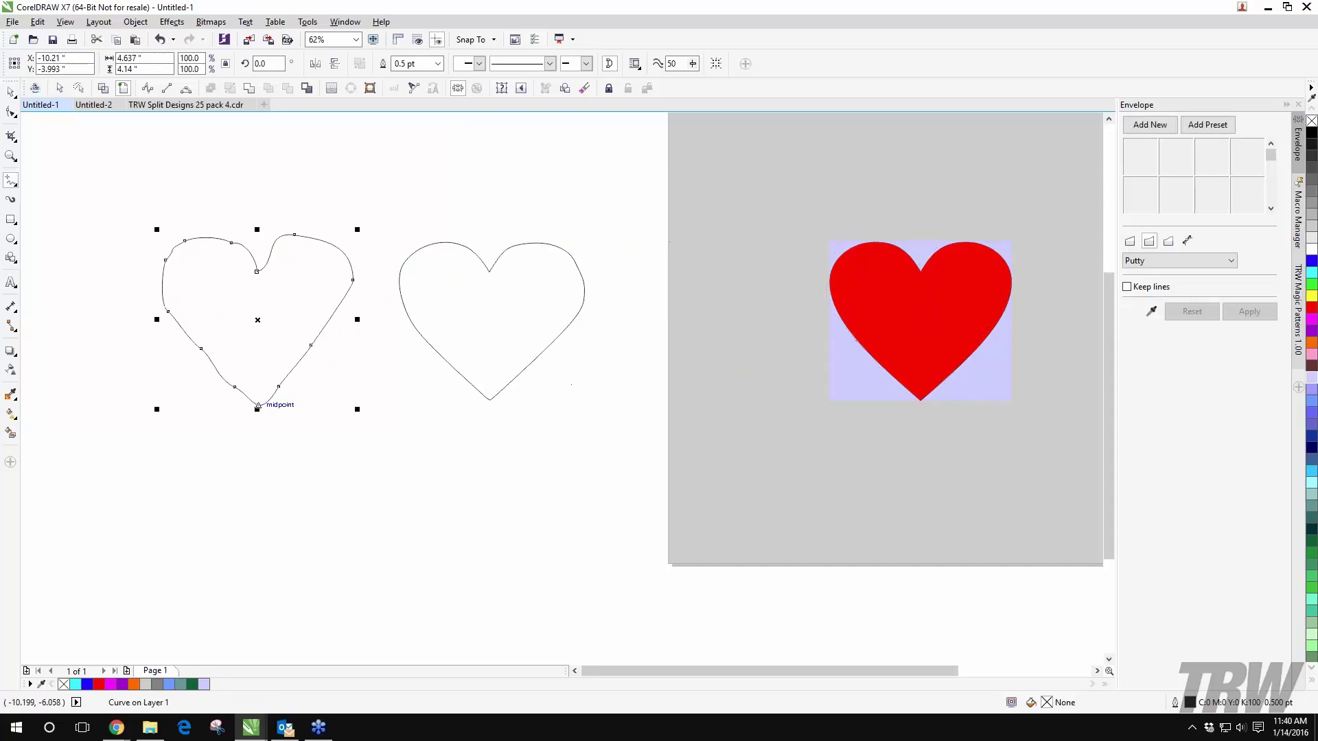
key(Delete)
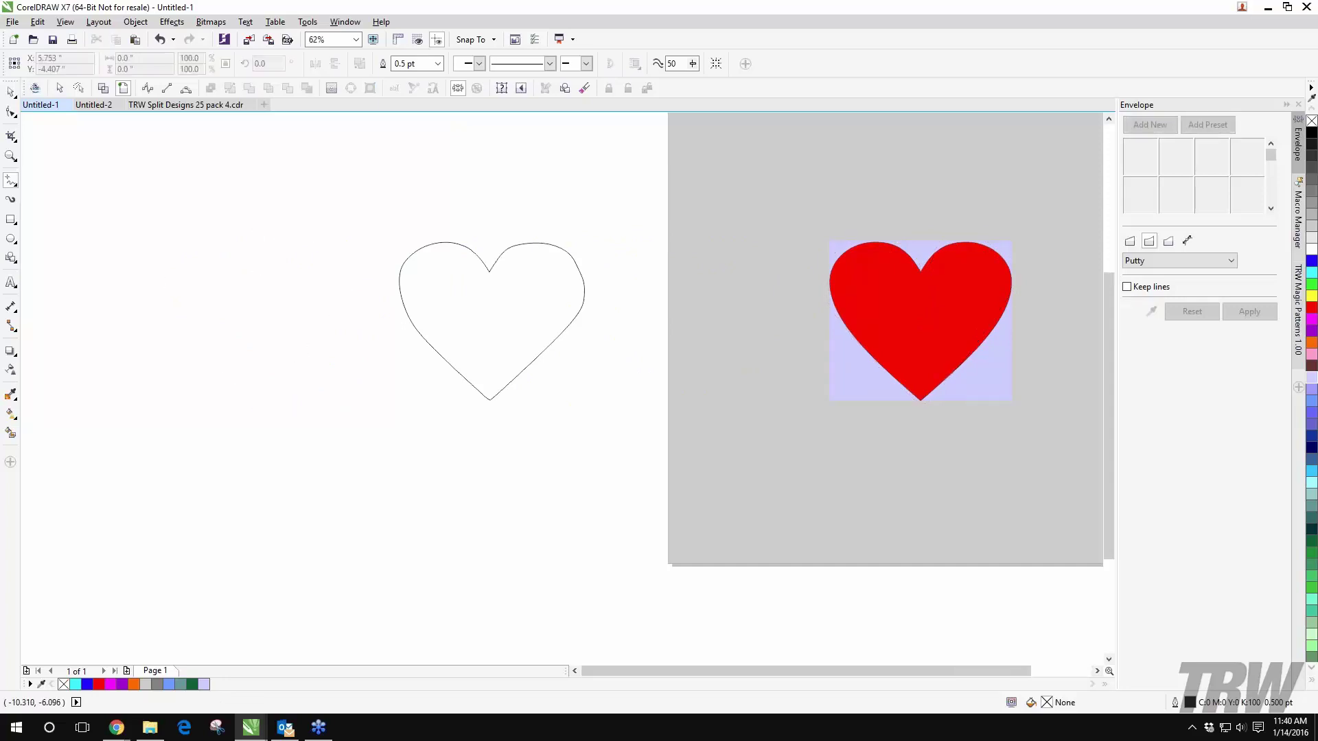
Step: Spray a row of colored push pins below the outlined heart using the Artistic Media tool's Objects category
click(11, 201)
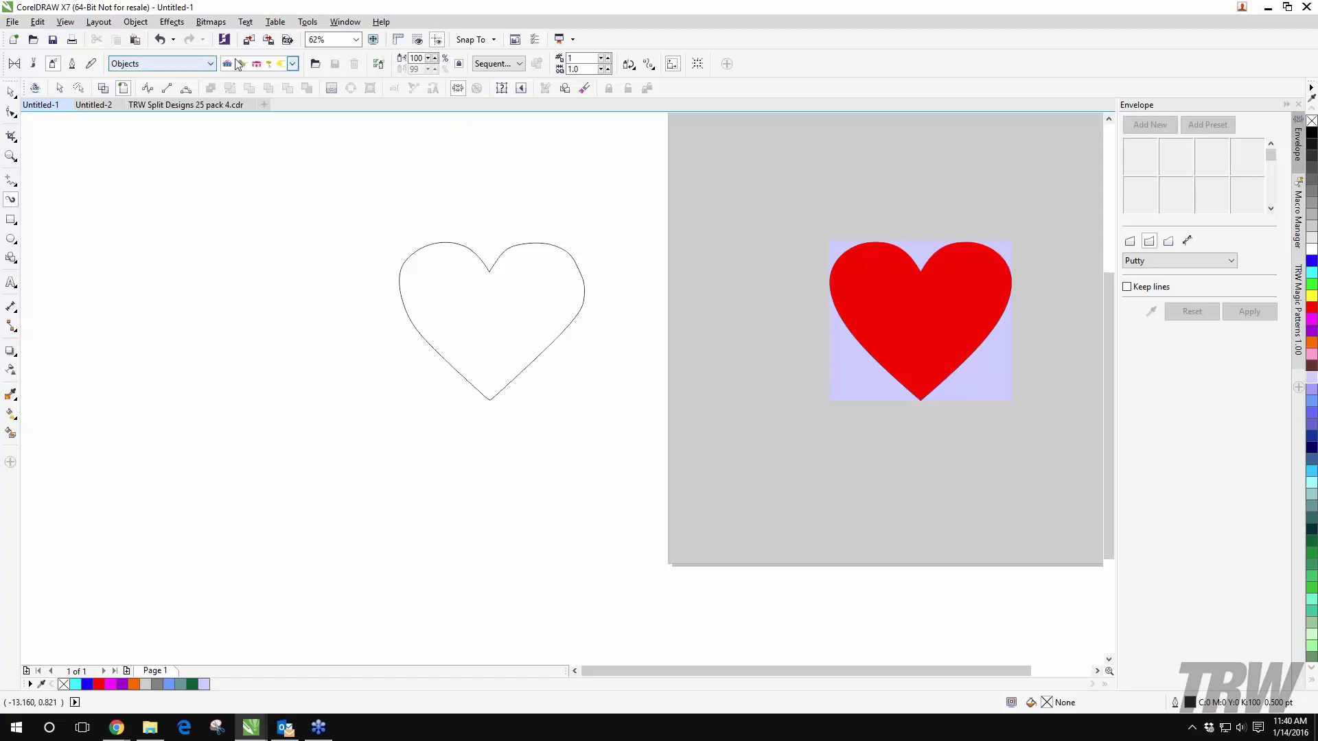
click(293, 64)
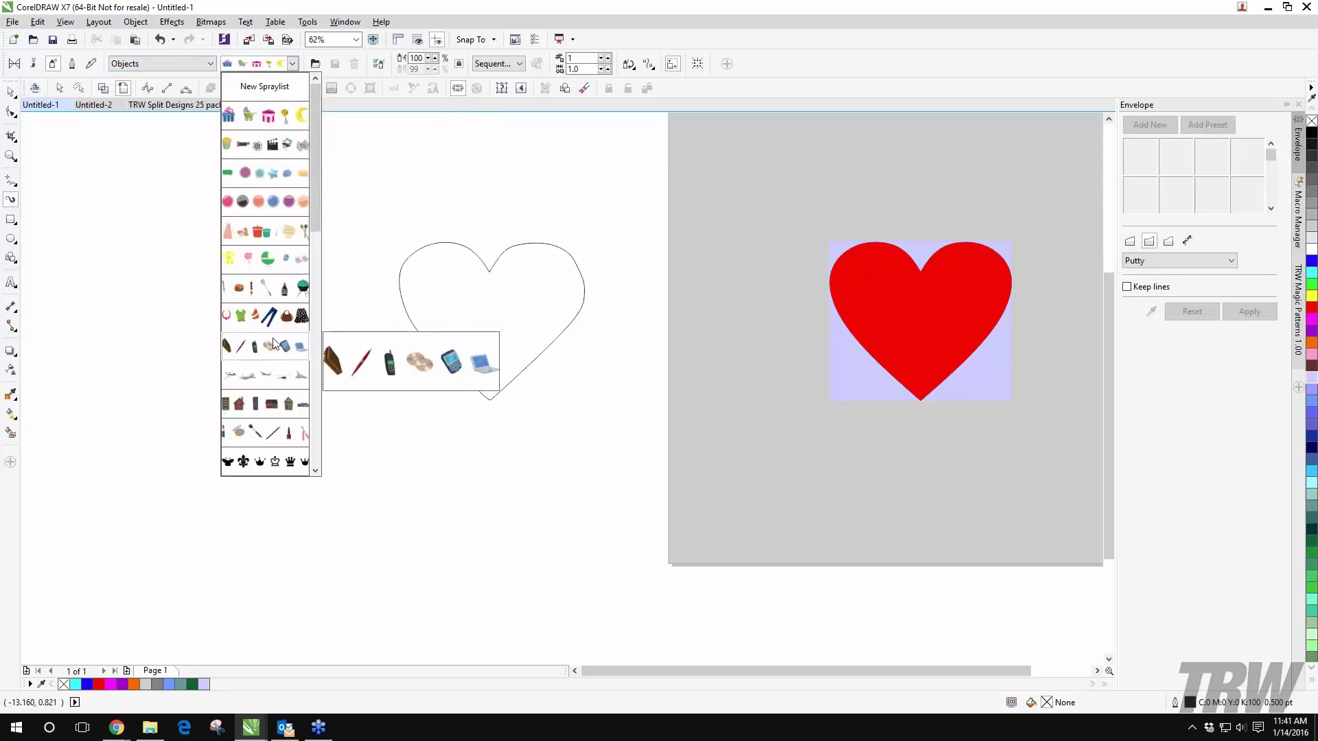
drag(313, 184, 317, 398)
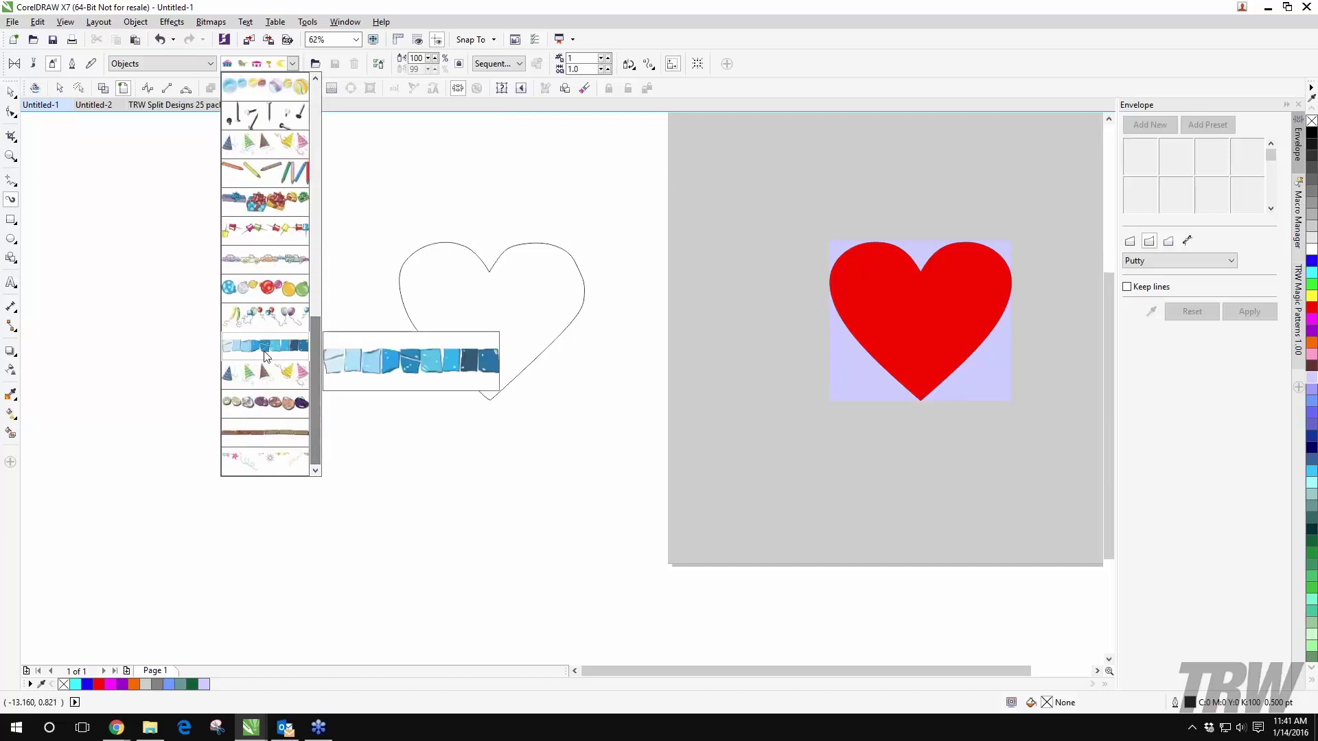
click(248, 237)
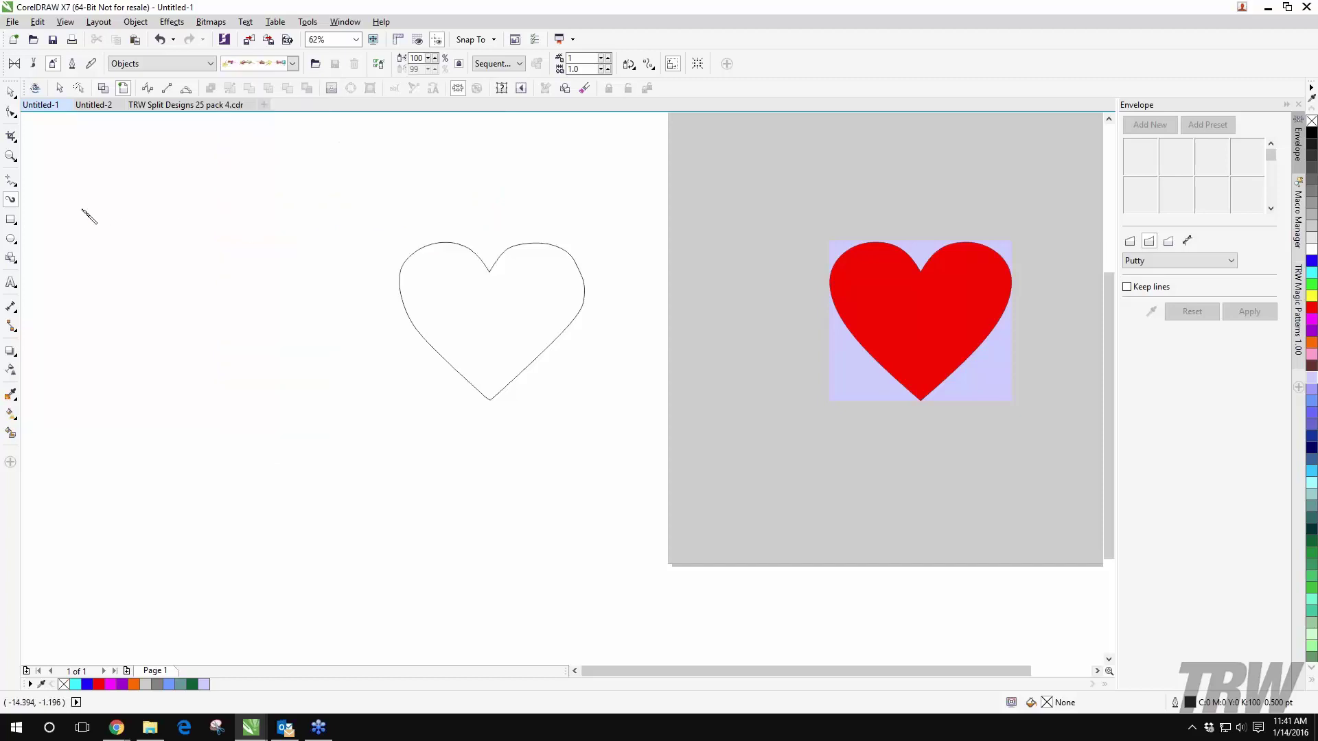
drag(89, 439, 589, 500)
scroll(224, 501, up, 1)
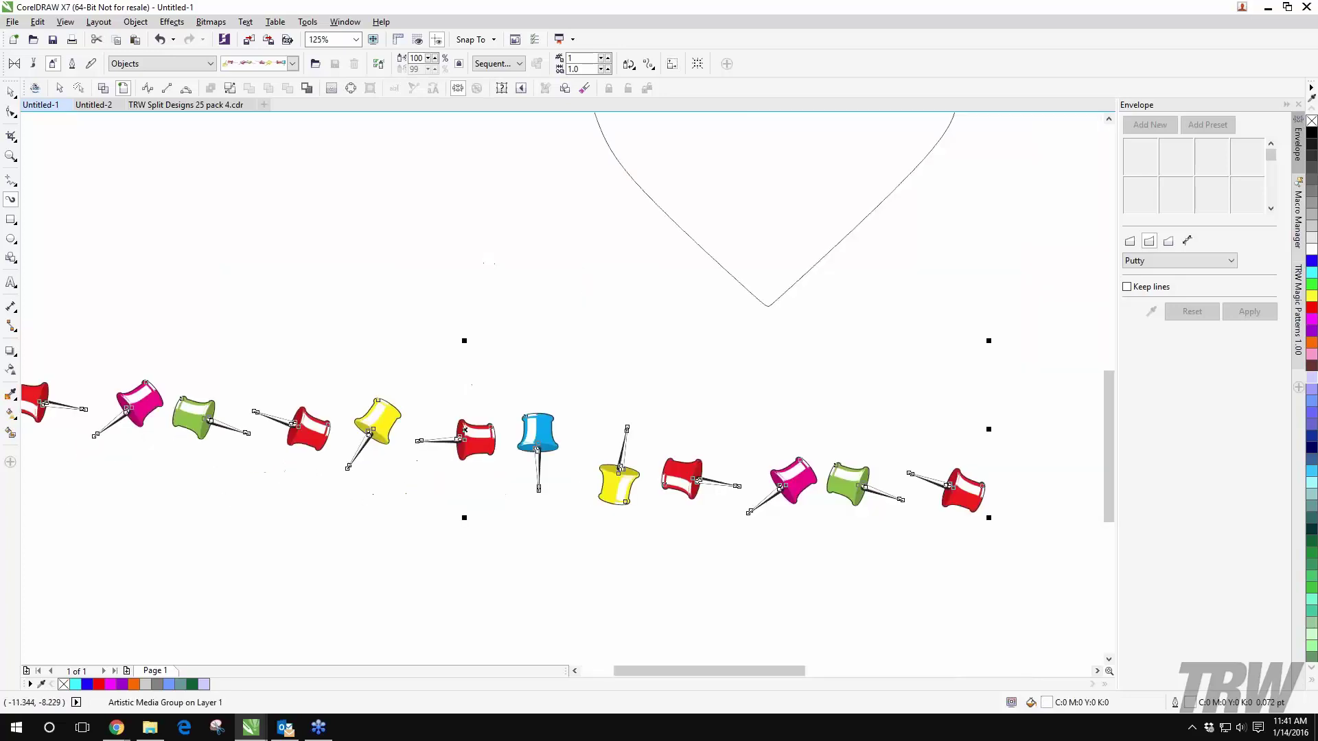
scroll(206, 498, down, 1)
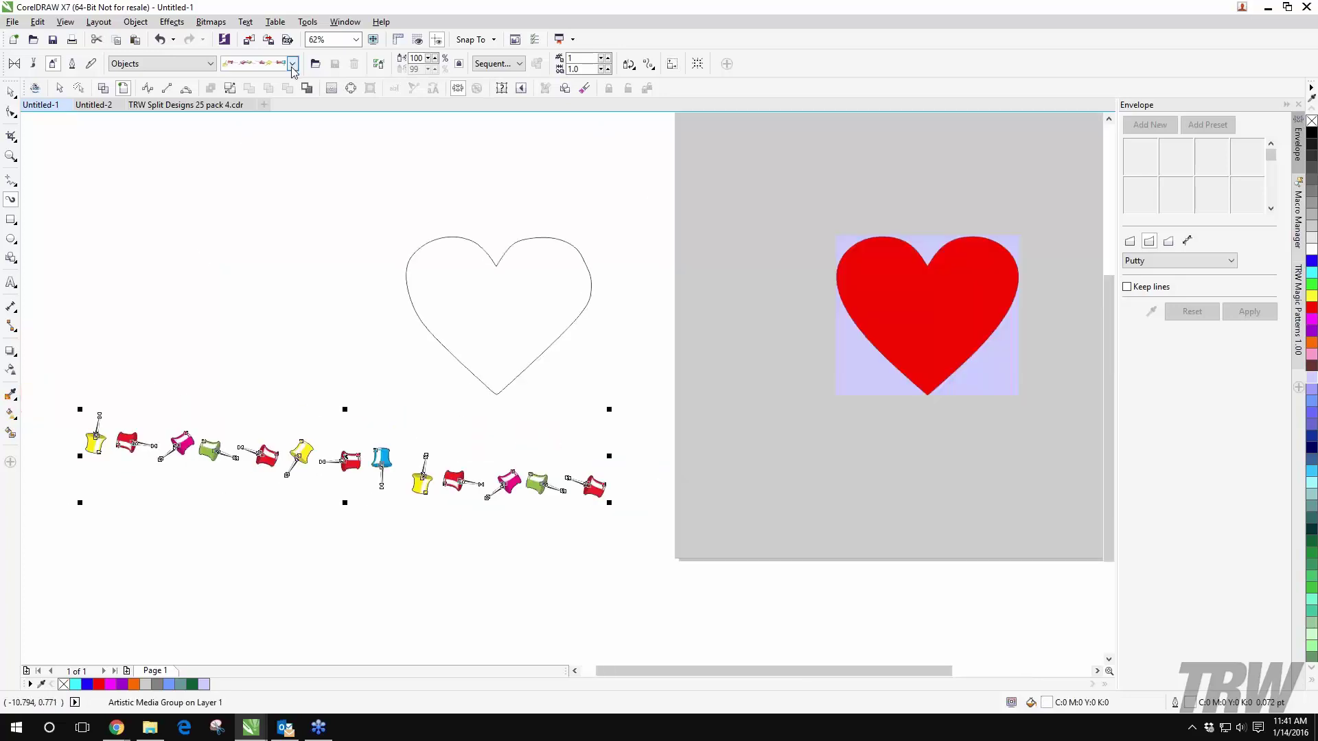
Step: Change the sprayed row to the saxophone pattern from the Music category
click(213, 66)
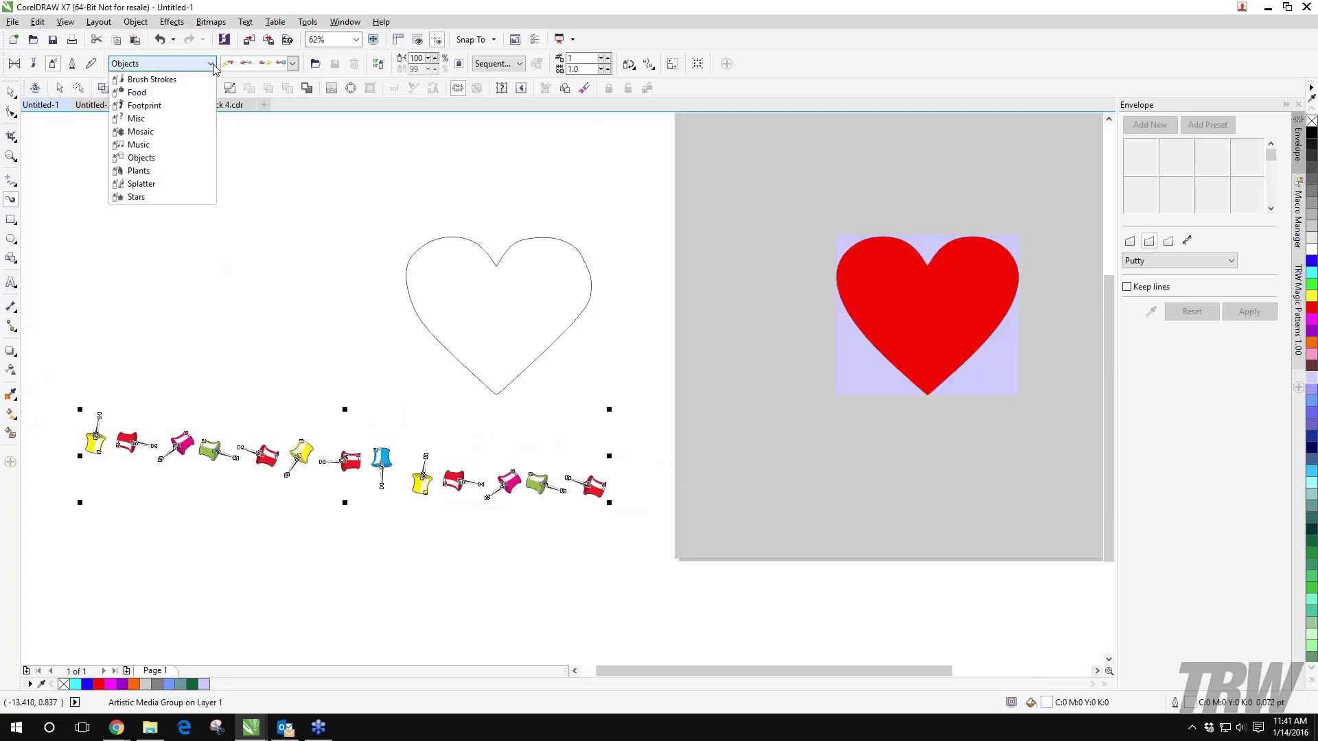
click(163, 147)
click(292, 63)
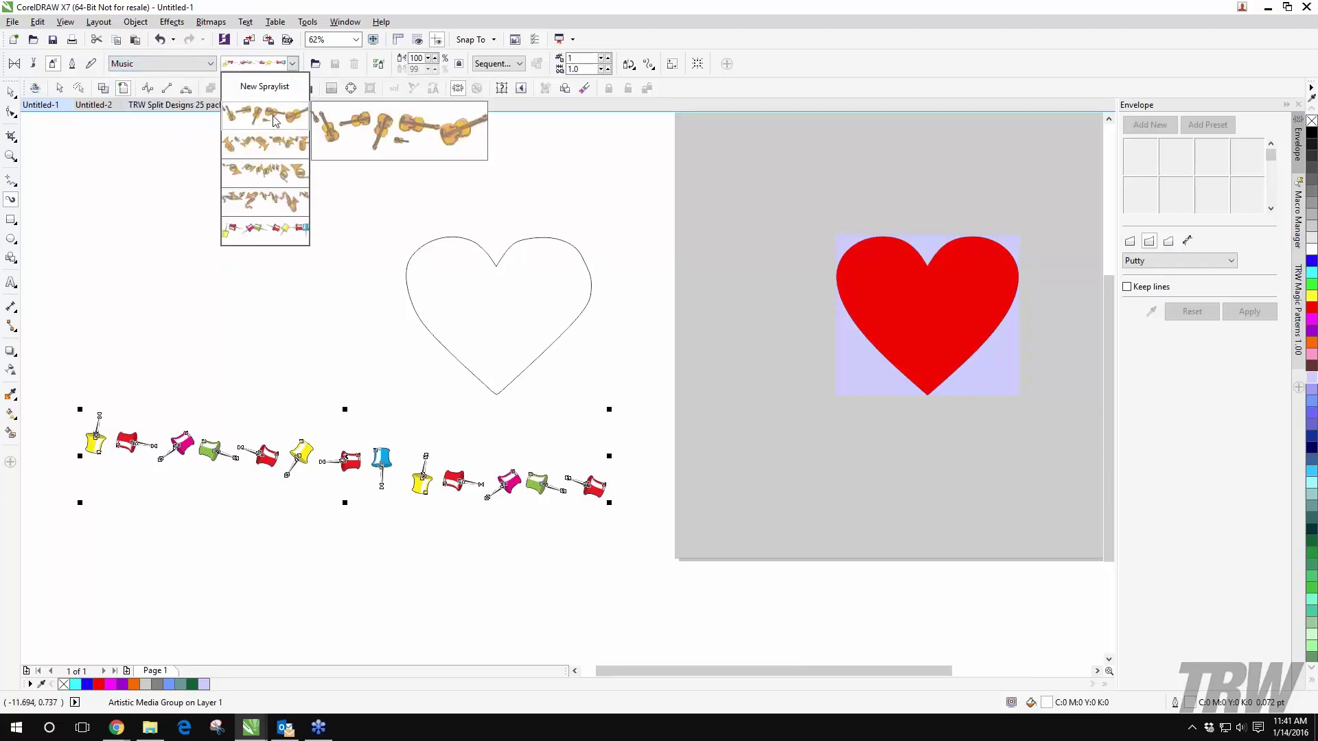
click(265, 200)
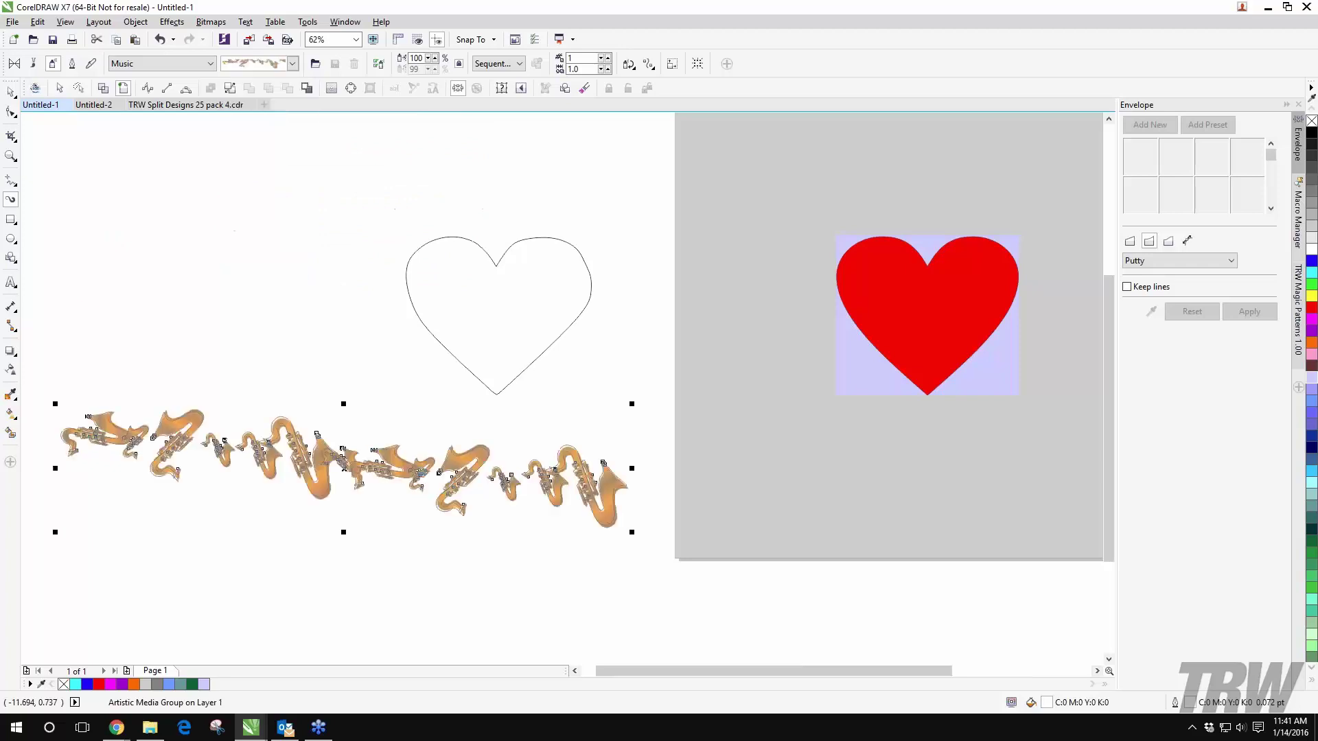
Step: Spray three more saxophone strokes: a row above the existing one, a loop over the outlined heart and a row underneath
mouse_move(60, 256)
mouse_down()
mouse_move(358, 268)
mouse_move(381, 255)
mouse_up()
mouse_move(429, 388)
mouse_down()
mouse_move(517, 299)
mouse_move(423, 261)
mouse_move(412, 385)
mouse_up()
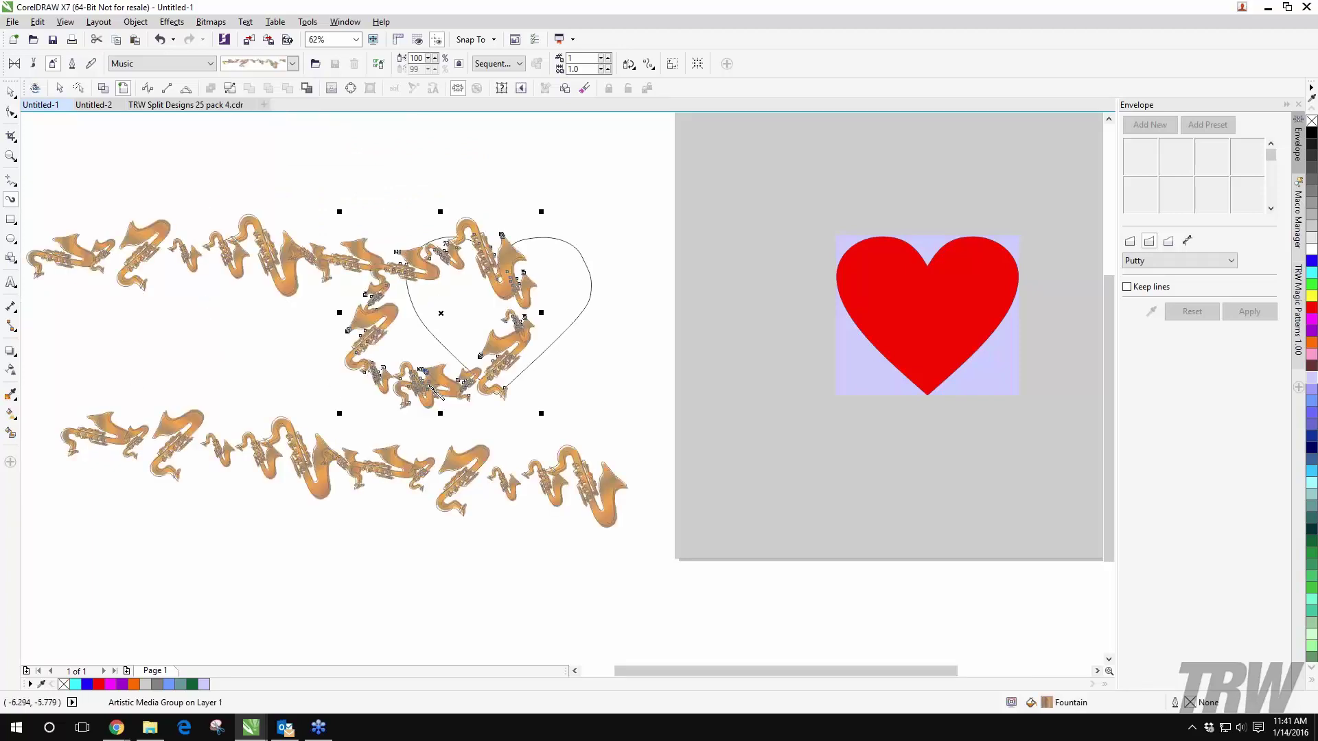
drag(100, 604, 590, 641)
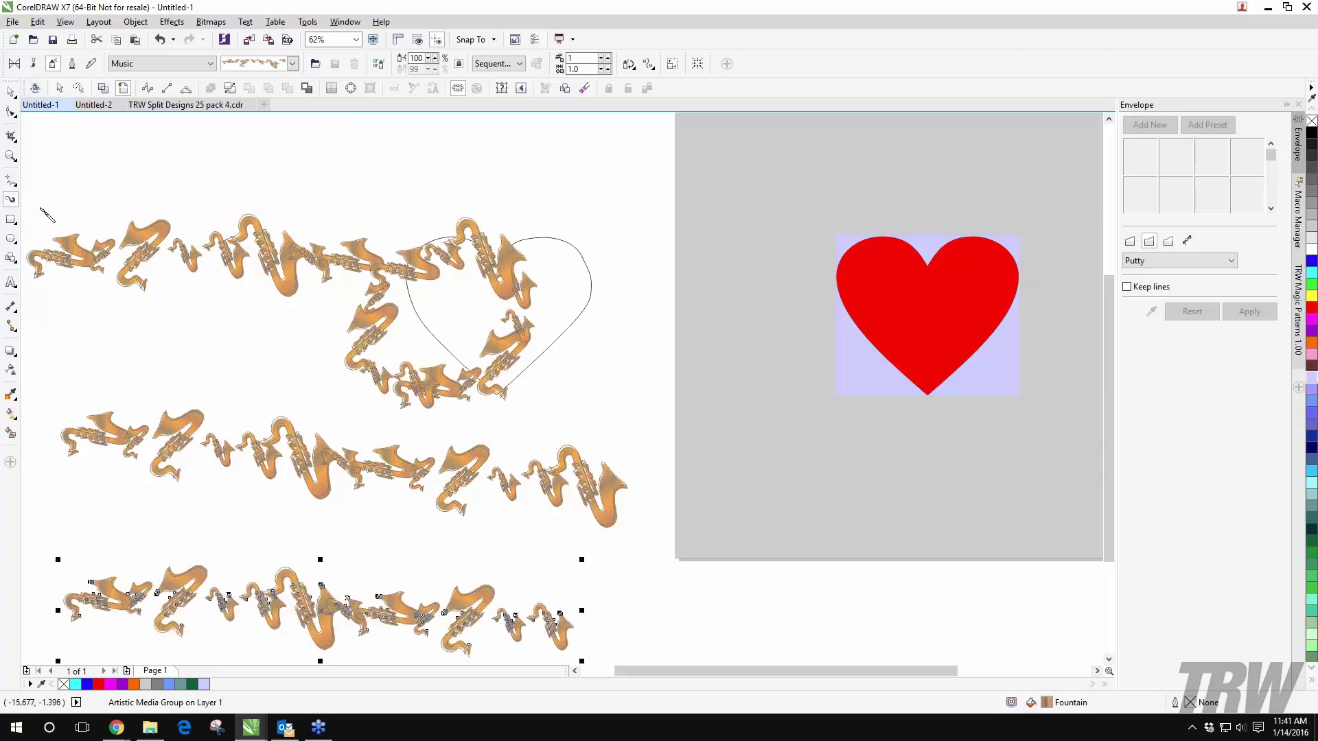
Step: Change the lowest sprayed row to the red and yellow pattern from the Brush Strokes category
click(210, 63)
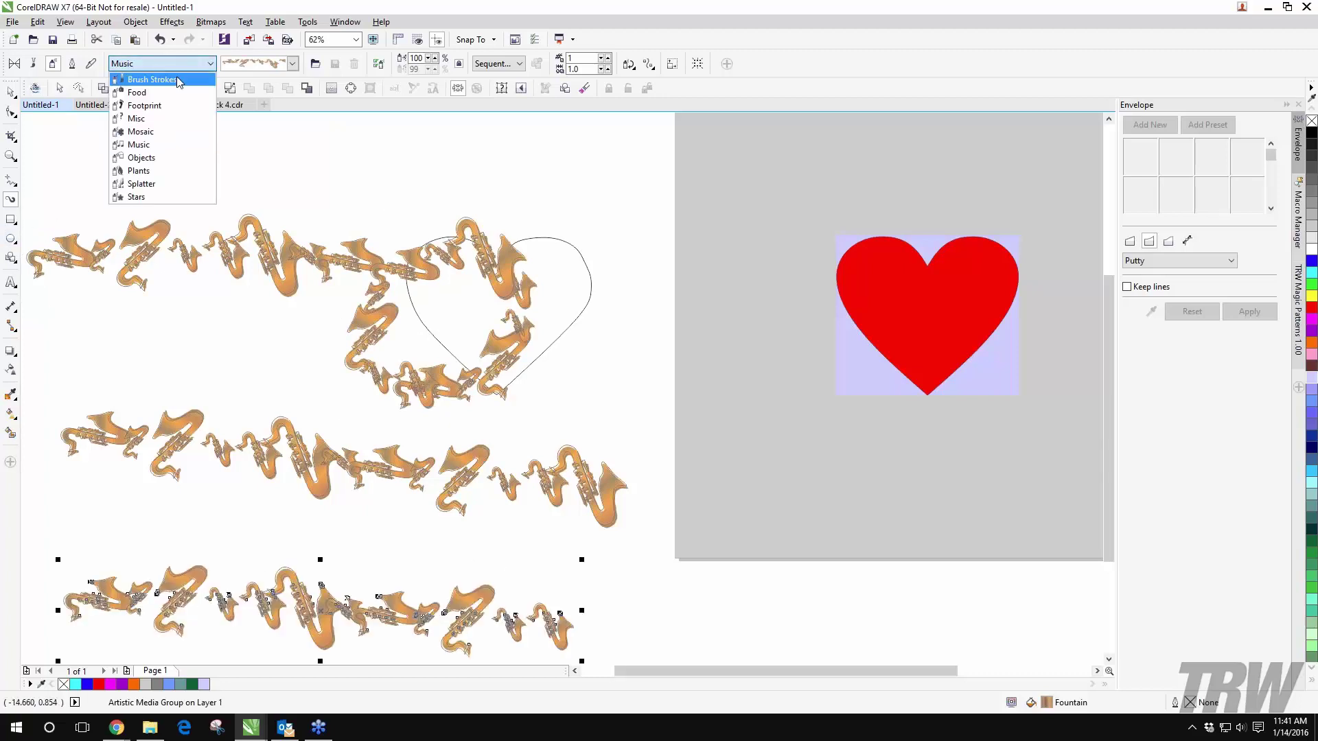
click(137, 79)
click(292, 63)
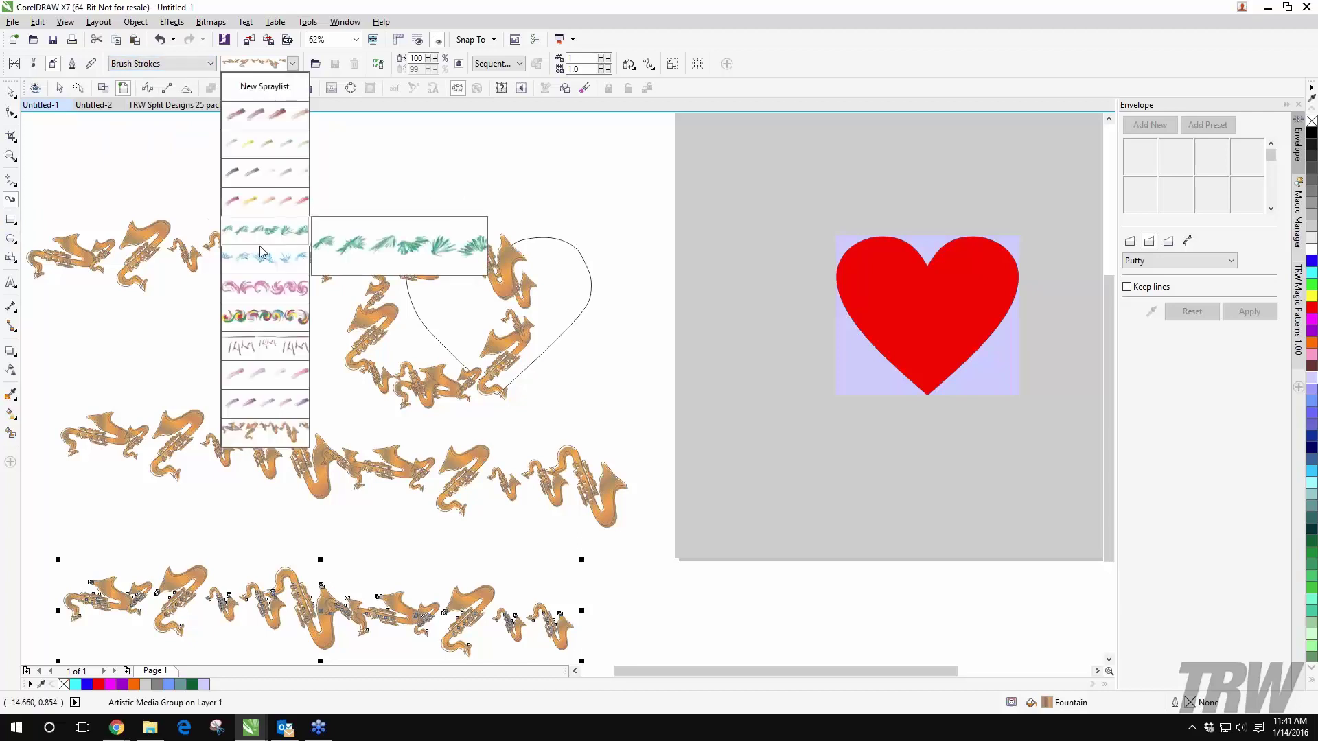
click(257, 204)
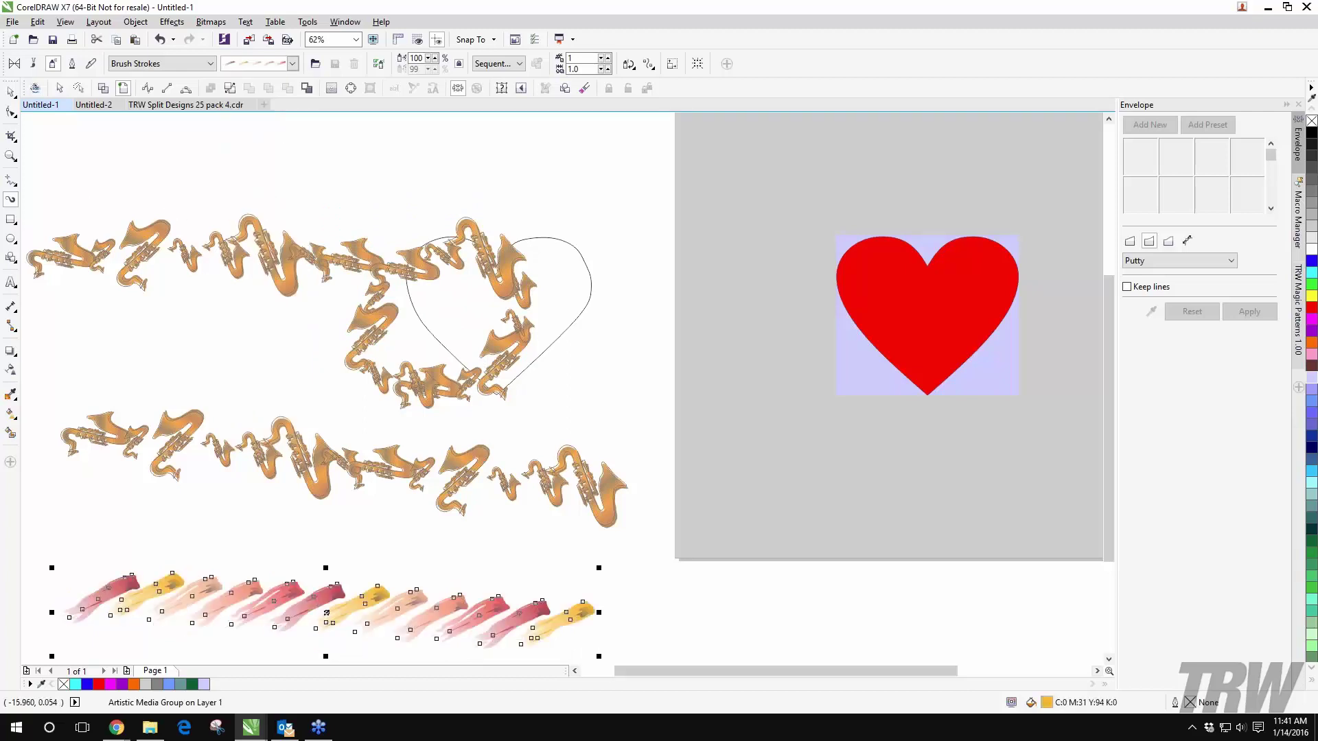
Step: Delete the outlined heart and all the Artistic Media strokes beside the page
click(13, 185)
click(10, 200)
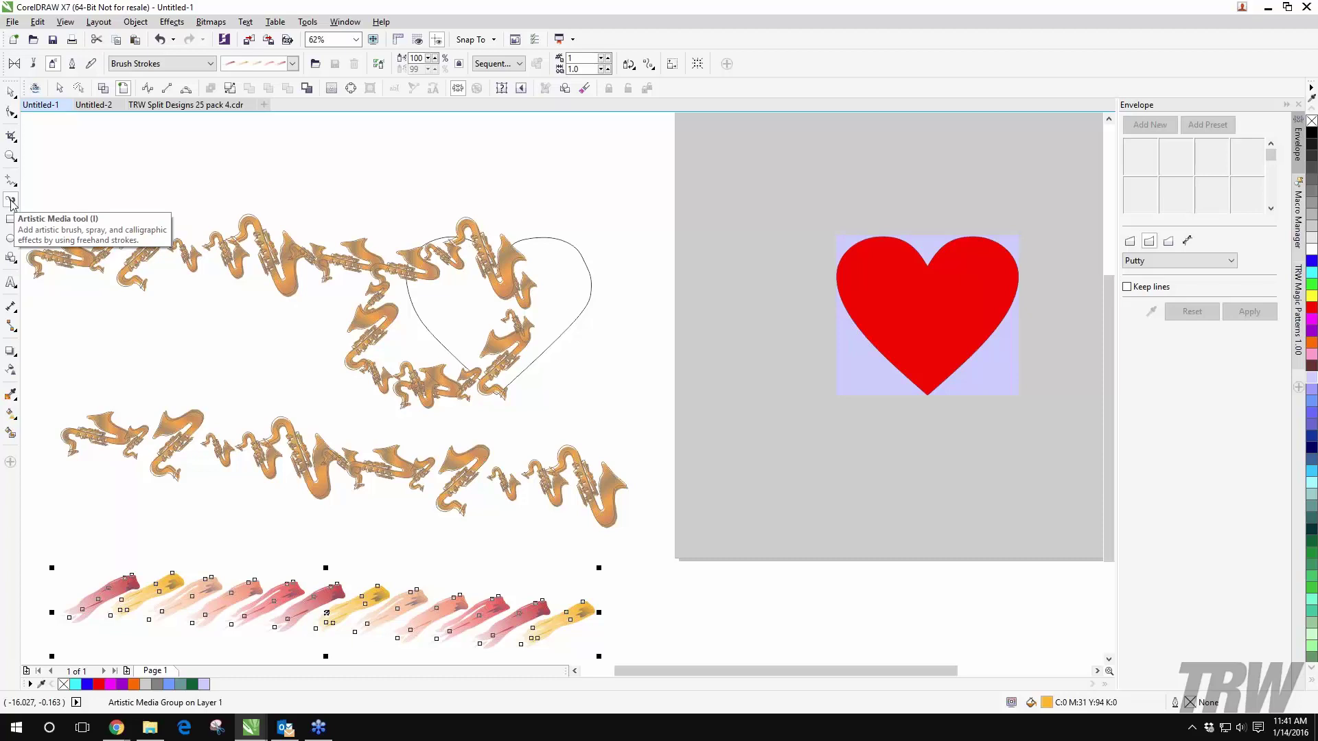
scroll(156, 291, down, 2)
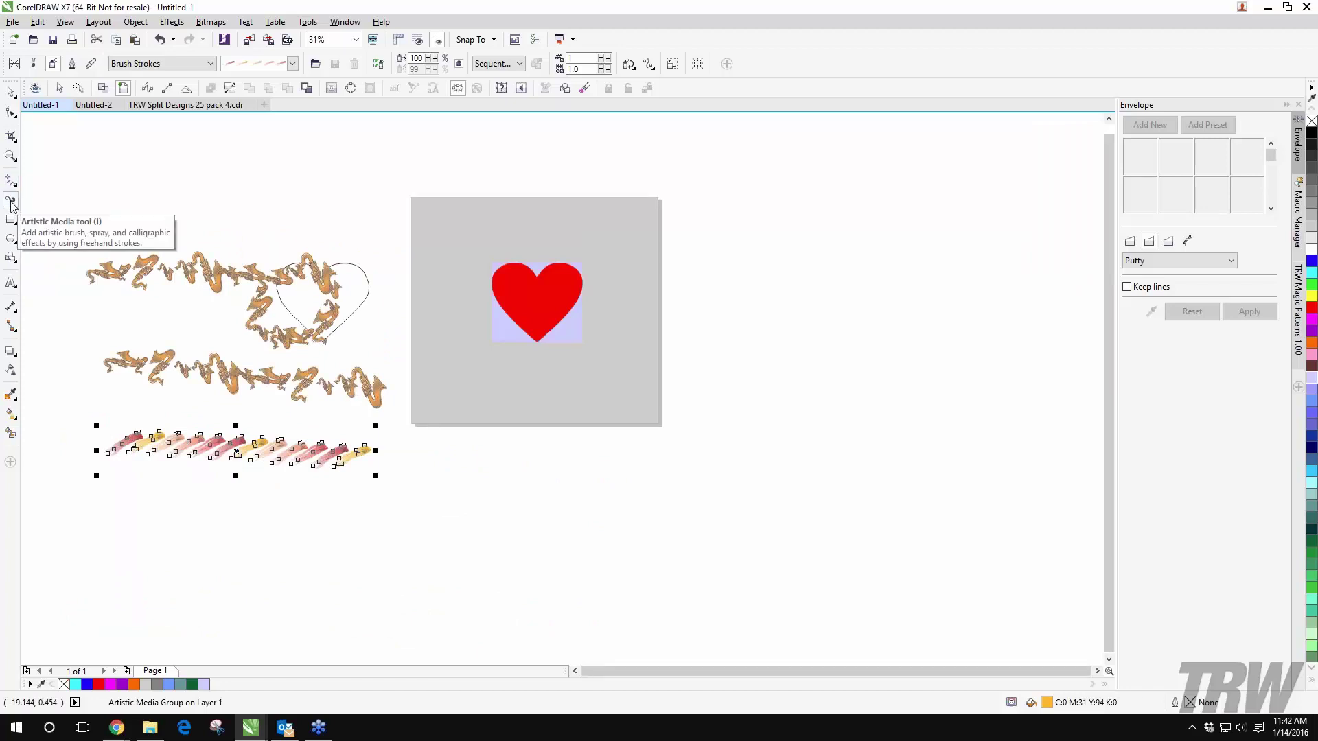
drag(41, 183, 350, 522)
key(Delete)
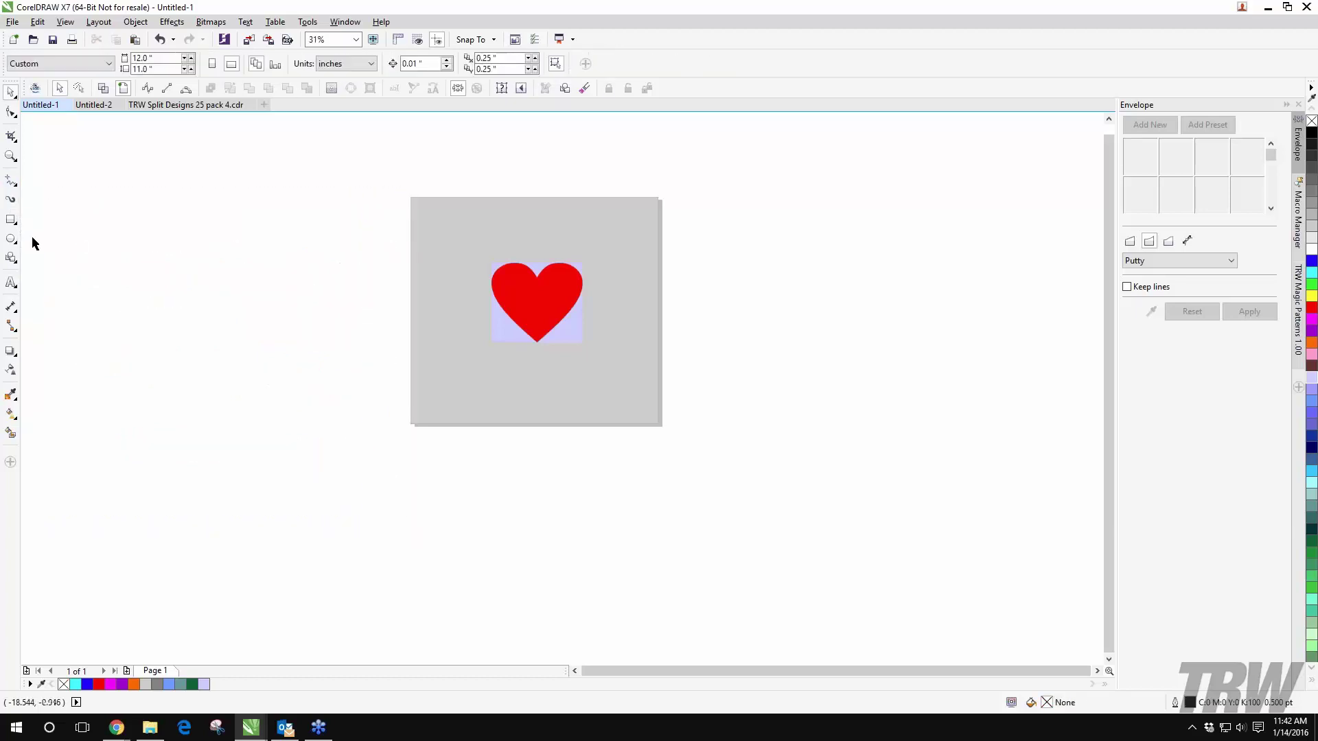
Step: Draw a rectangle about 9.3 by 5.4 in beside the page and fill it with red
click(11, 221)
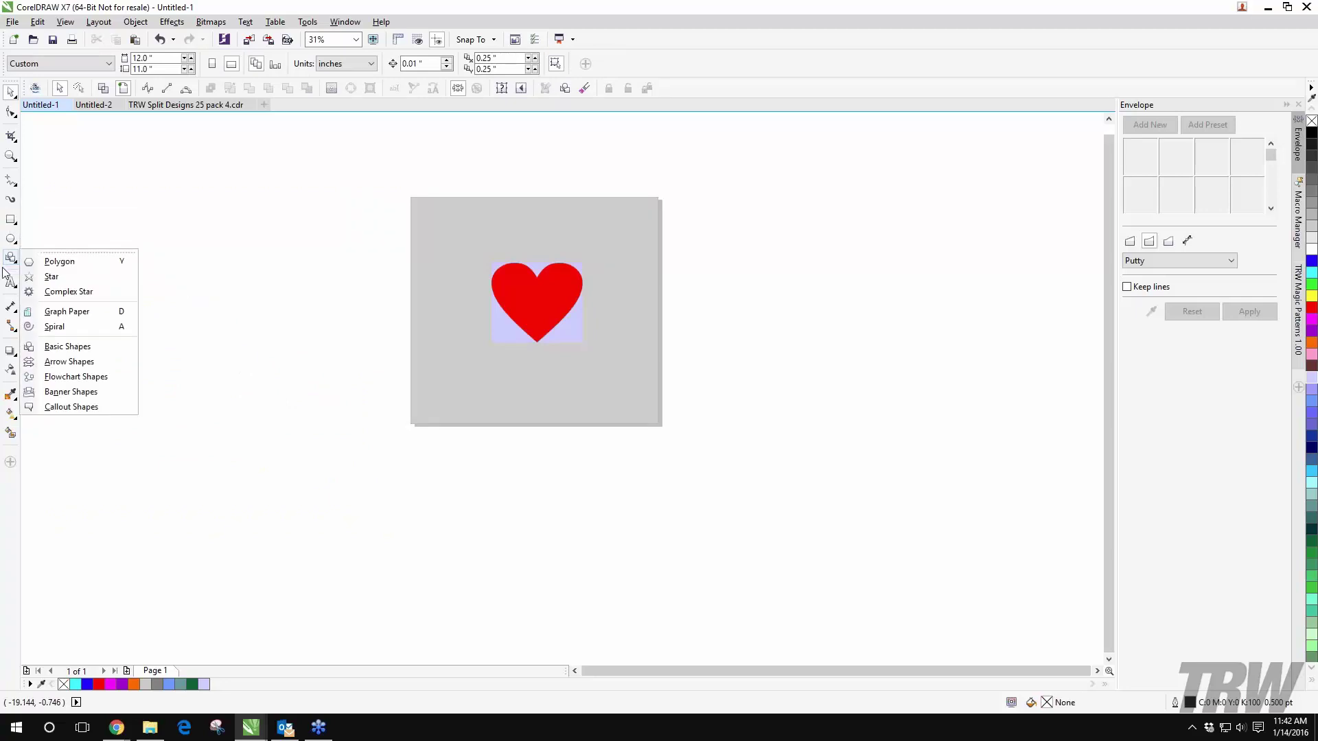
mouse_move(10, 249)
mouse_move(14, 225)
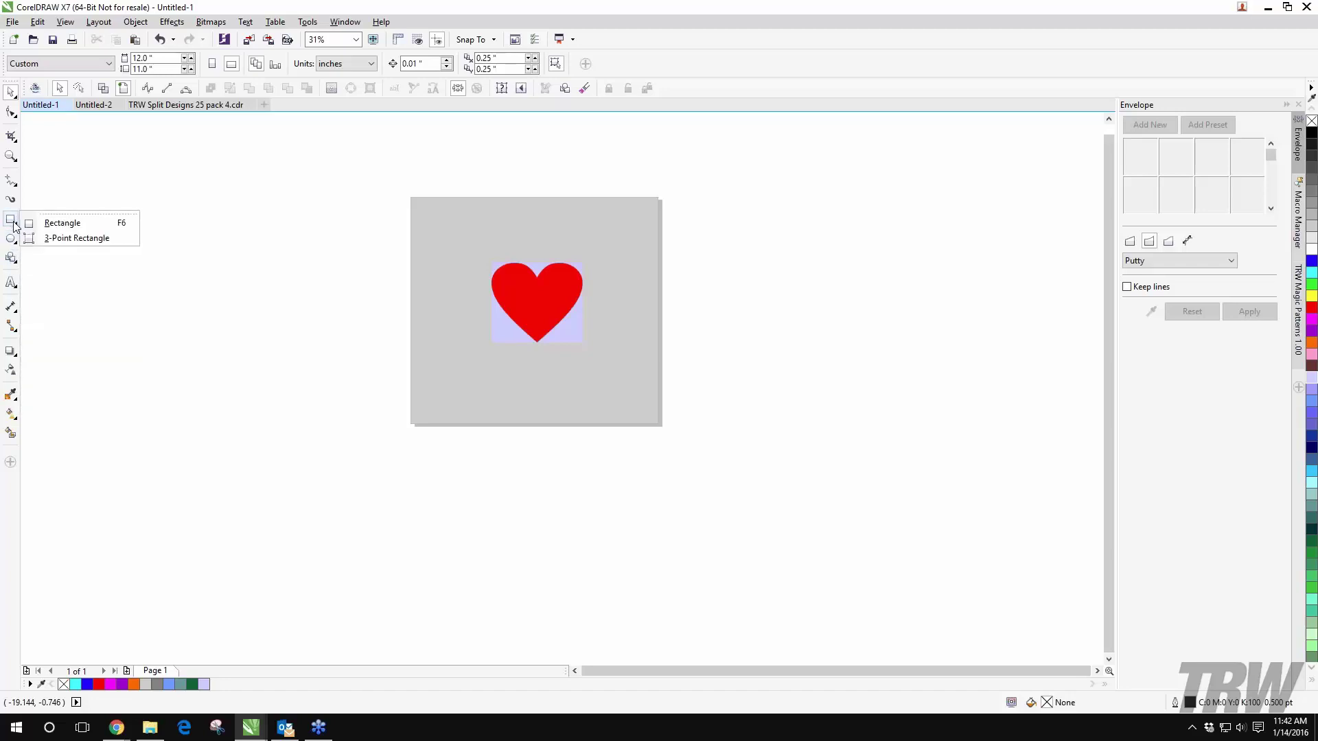
click(49, 226)
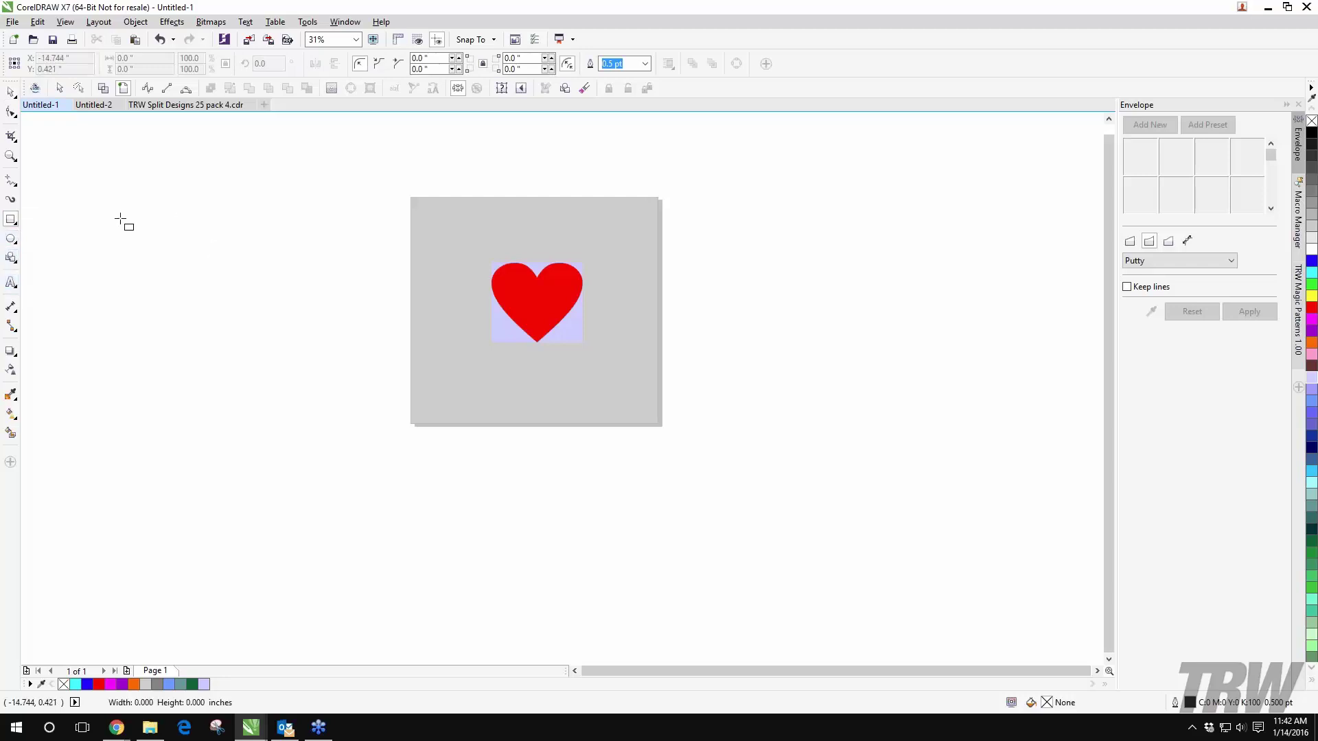
drag(112, 211, 304, 323)
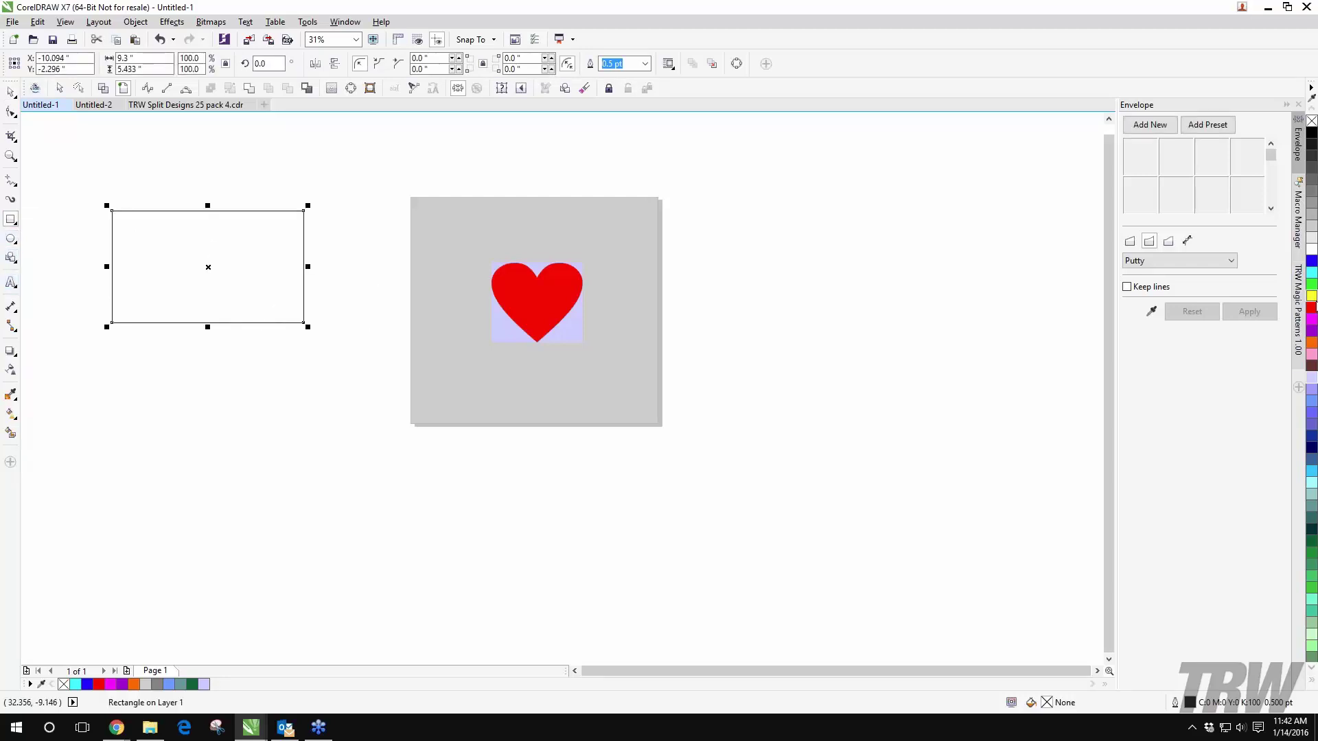
click(1310, 307)
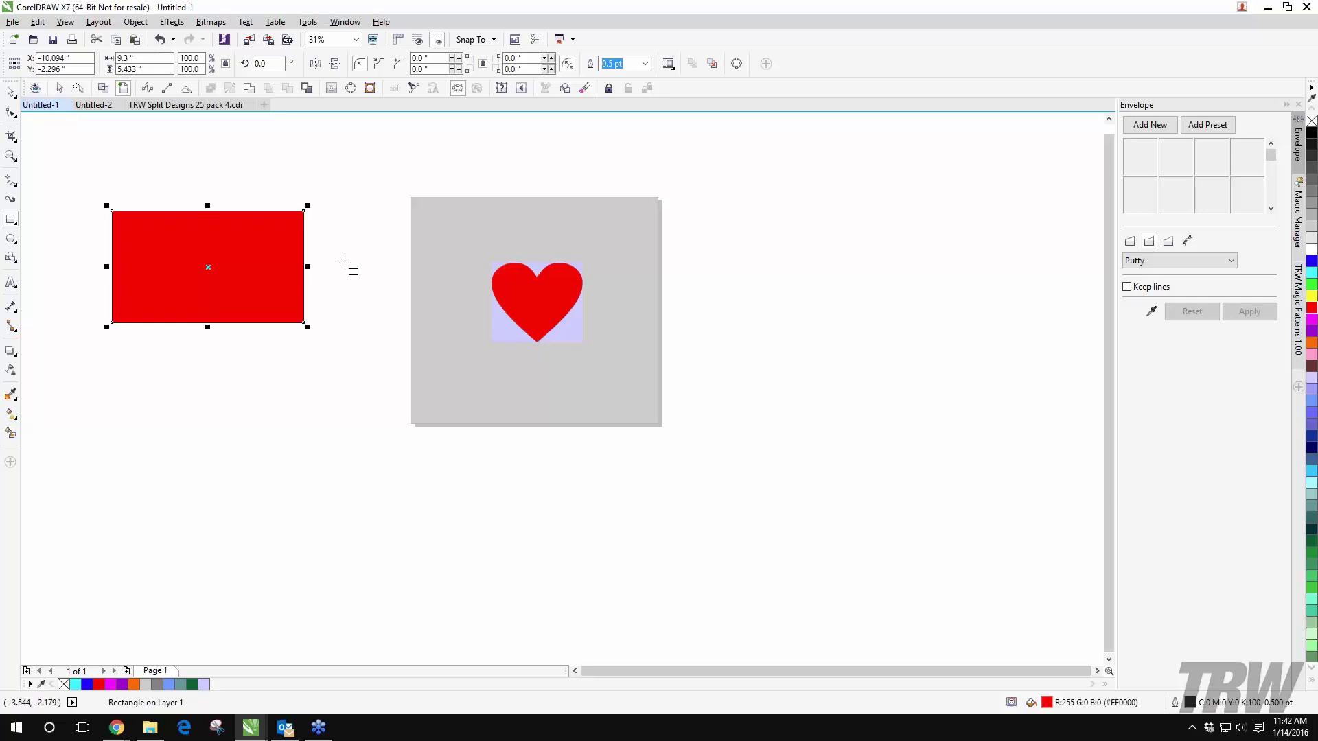
Step: Draw a square about 11.5 in wide overlapping the page and scale it down to about 4.7 in
mouse_move(262, 449)
mouse_down()
mouse_move(382, 402)
mouse_move(569, 551)
mouse_move(702, 597)
mouse_move(718, 659)
mouse_move(789, 405)
mouse_move(747, 236)
mouse_move(332, 353)
mouse_move(409, 356)
mouse_move(405, 346)
mouse_move(420, 377)
mouse_move(581, 413)
mouse_move(447, 353)
mouse_move(378, 339)
mouse_move(499, 338)
mouse_up()
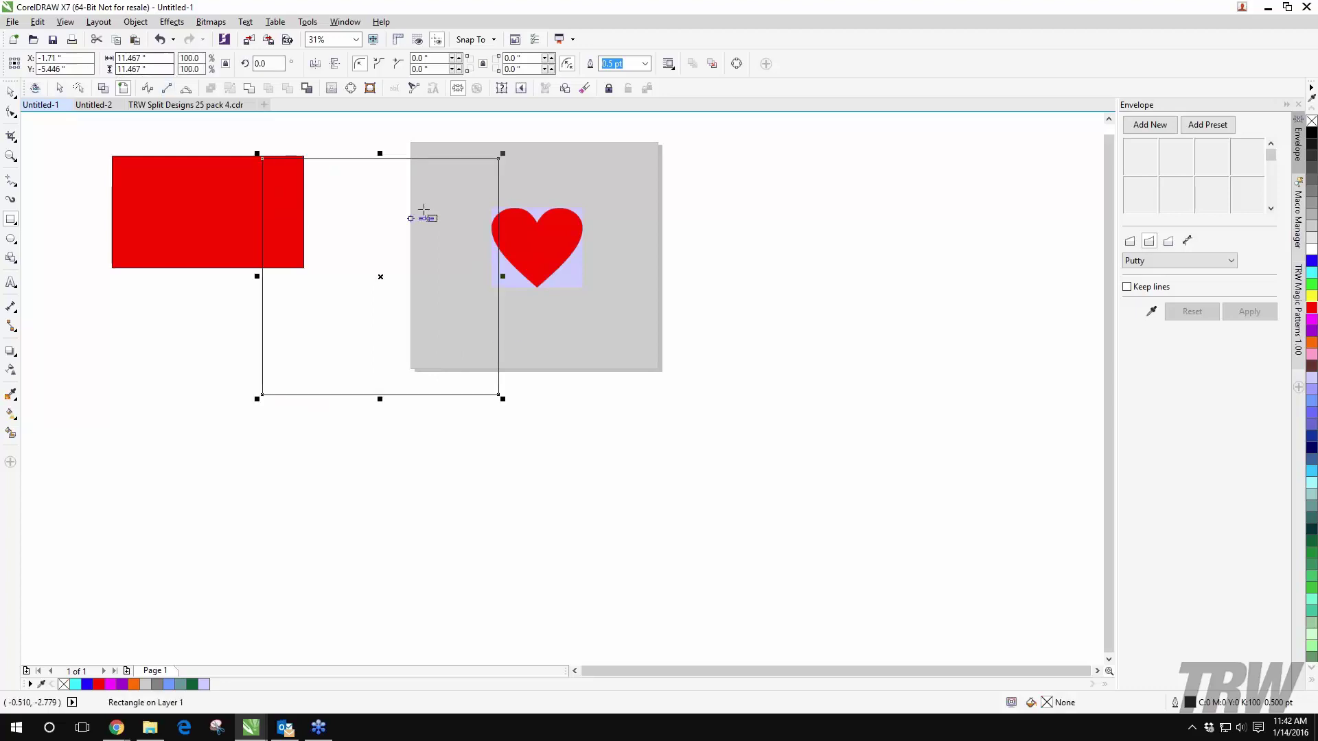
drag(503, 153, 361, 273)
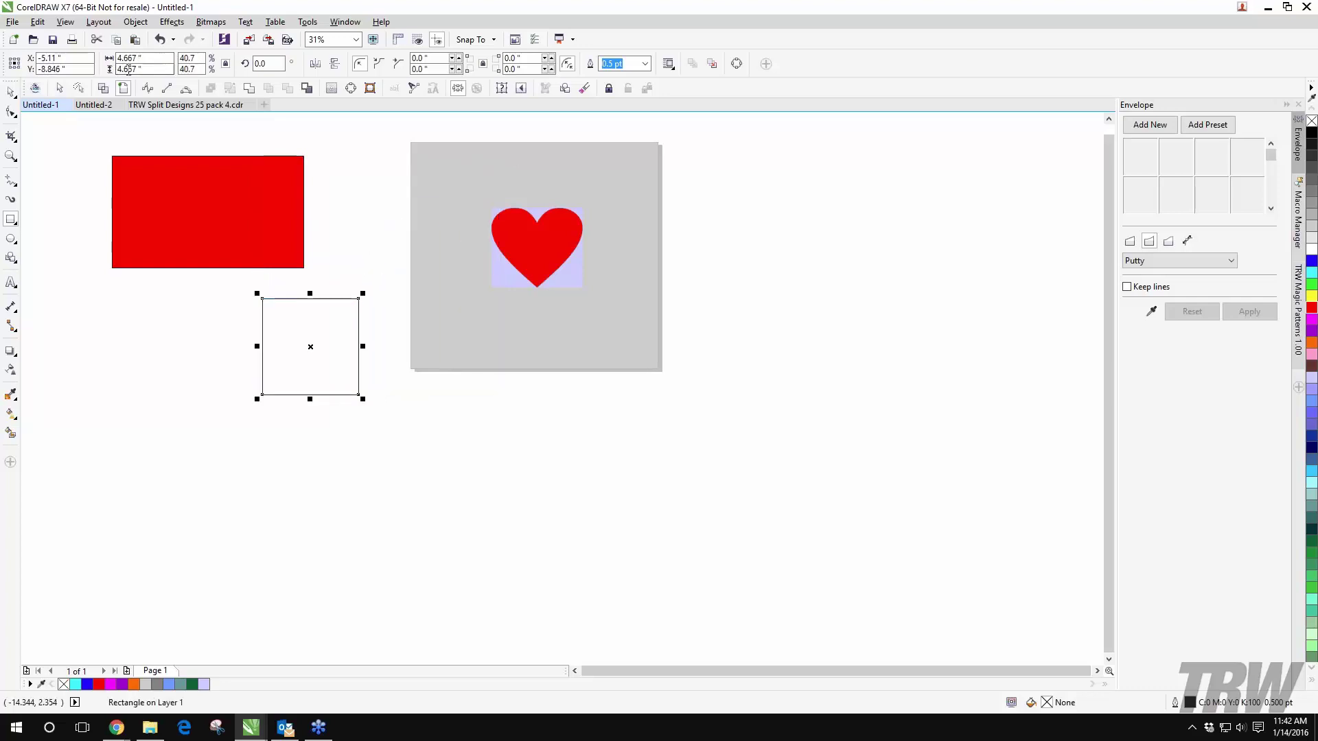
Step: Draw two circles with the Ellipse tool, one about 12.6 in overlapping the page and one about 8.4 in beside it
click(11, 237)
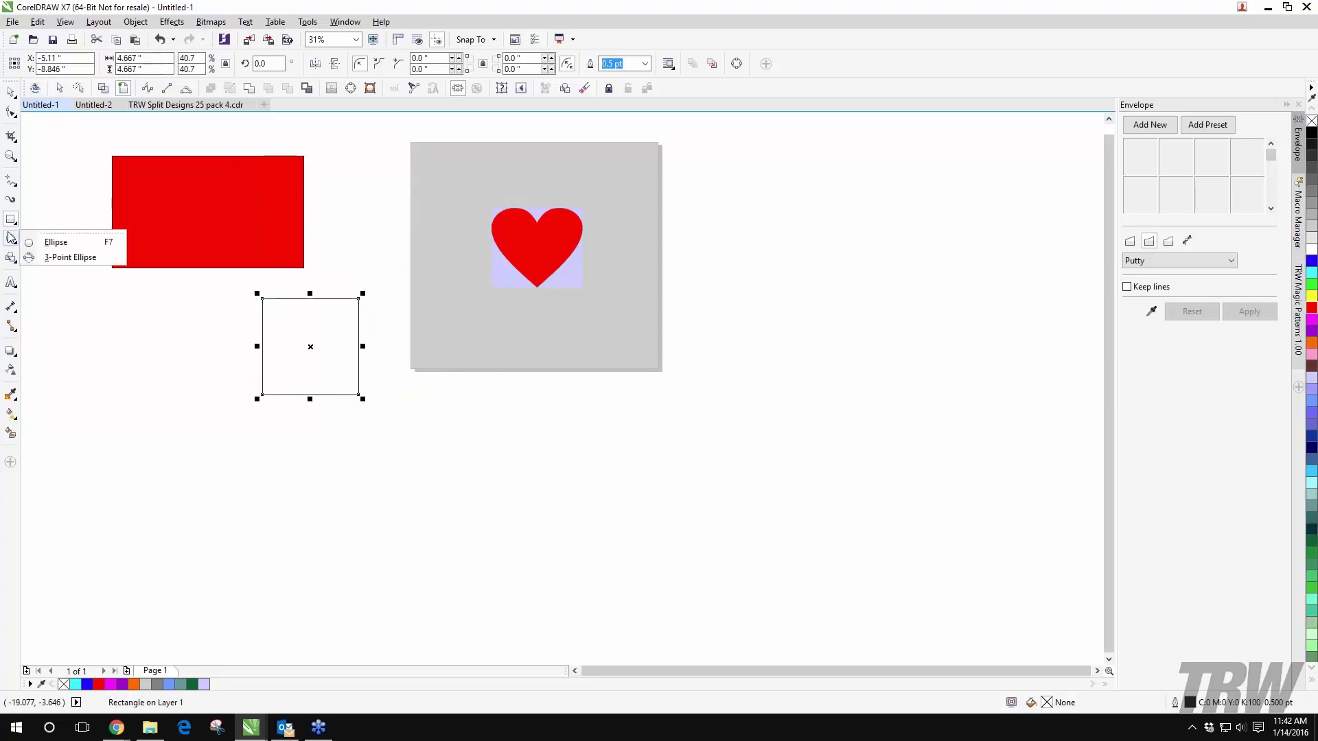
click(55, 242)
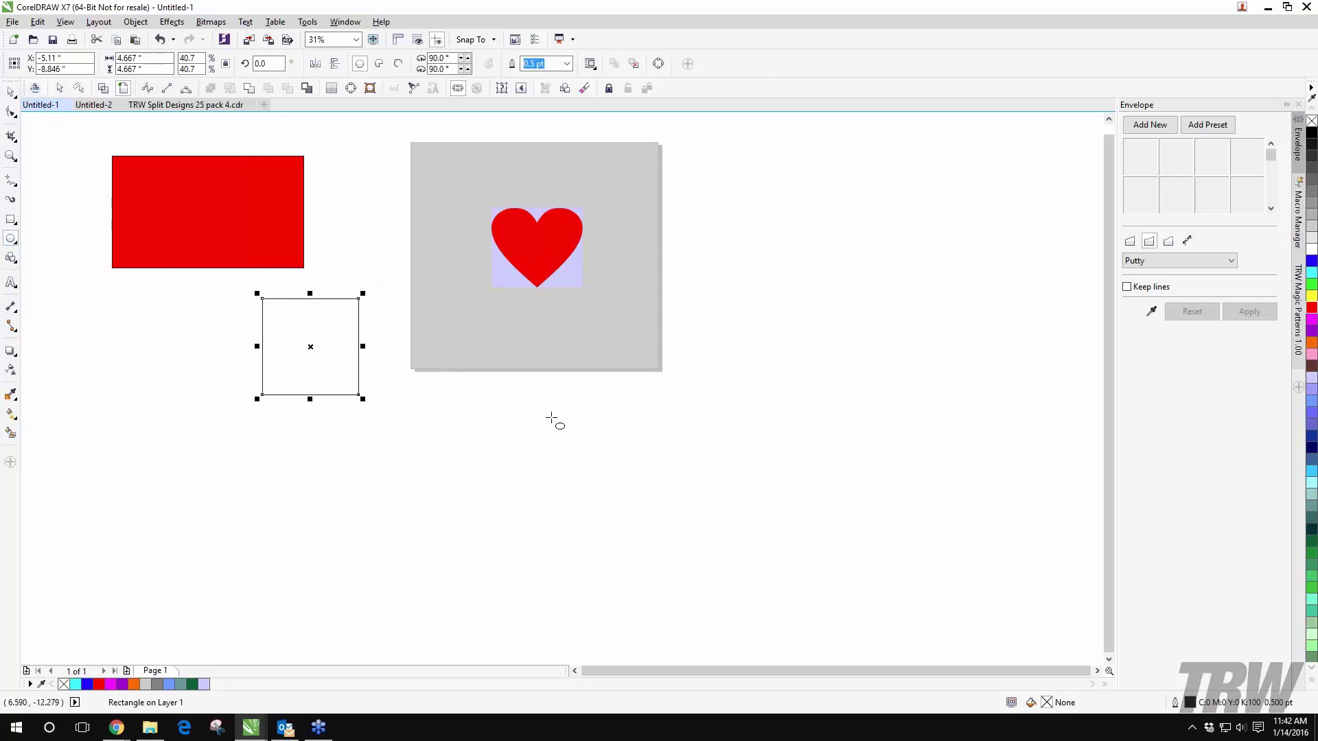
drag(746, 329, 486, 530)
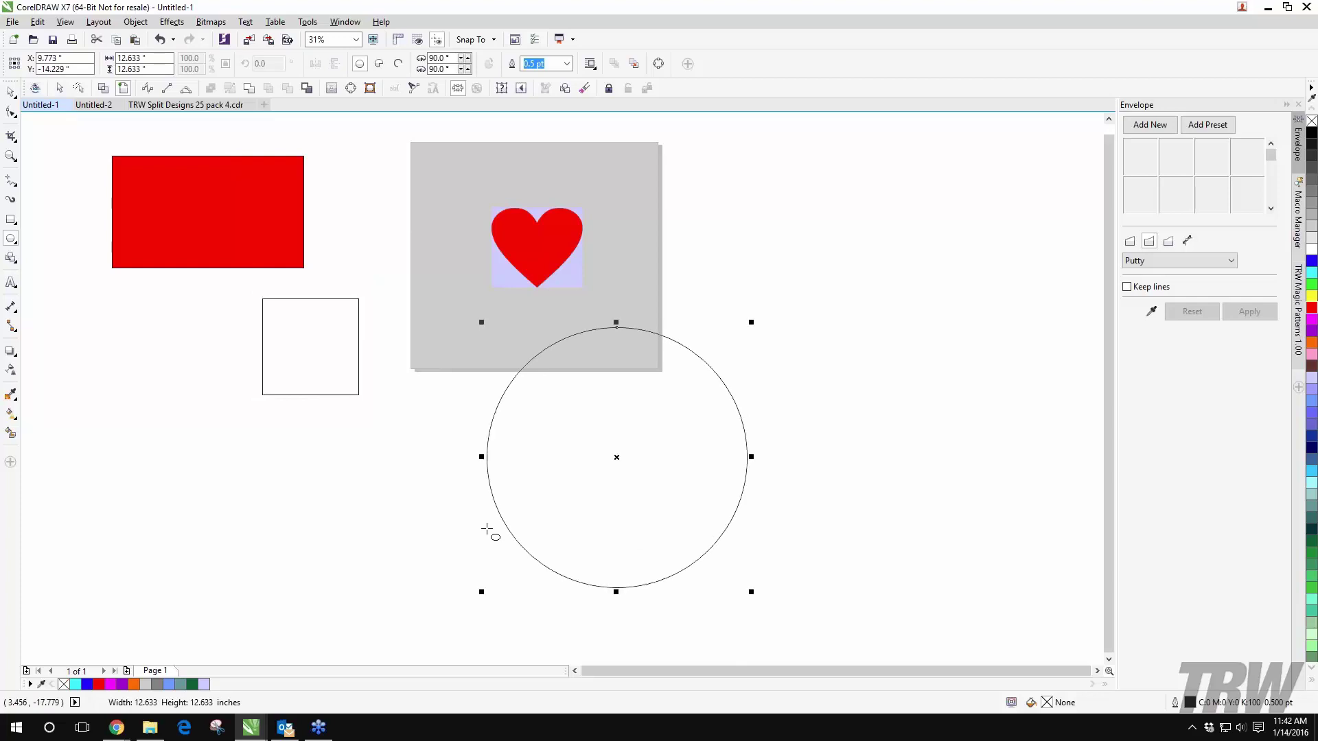
drag(932, 221, 743, 375)
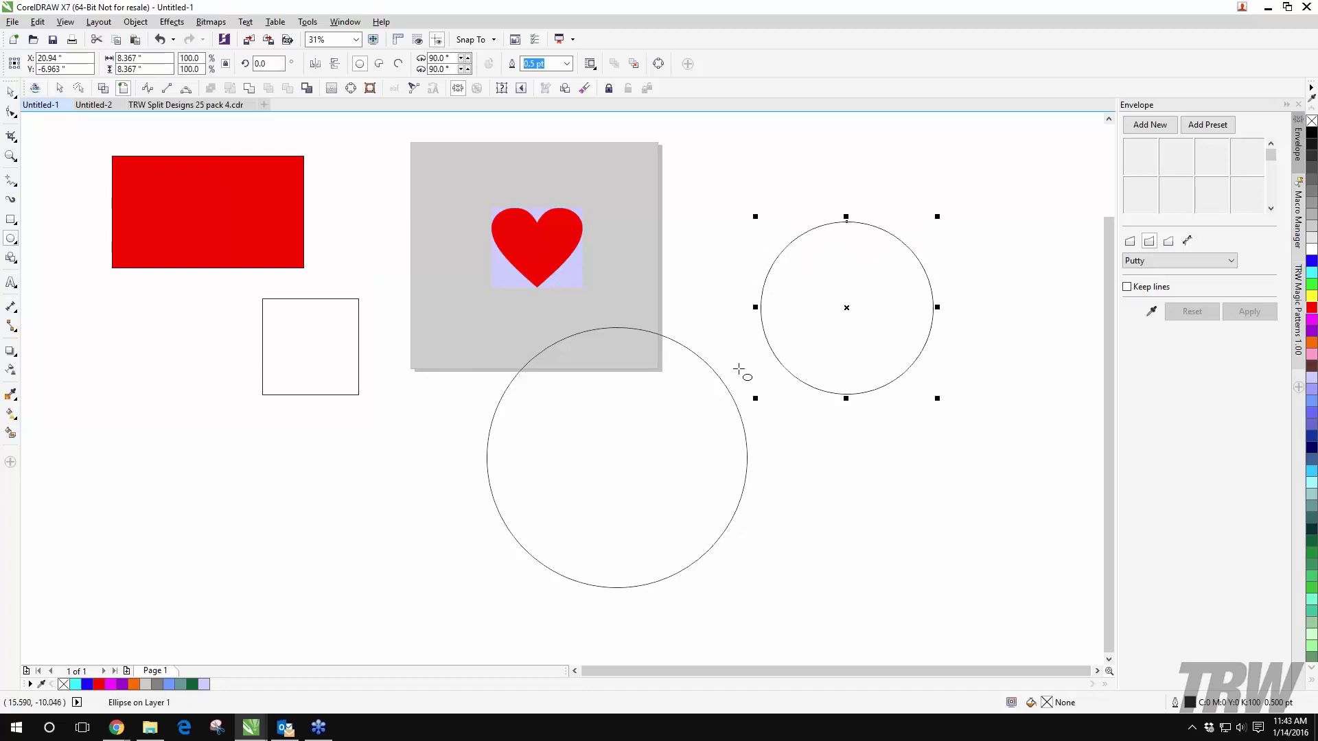
Step: Undo the two circles, the square and the red rectangle
key(ctrl+z)
key(ctrl+z)
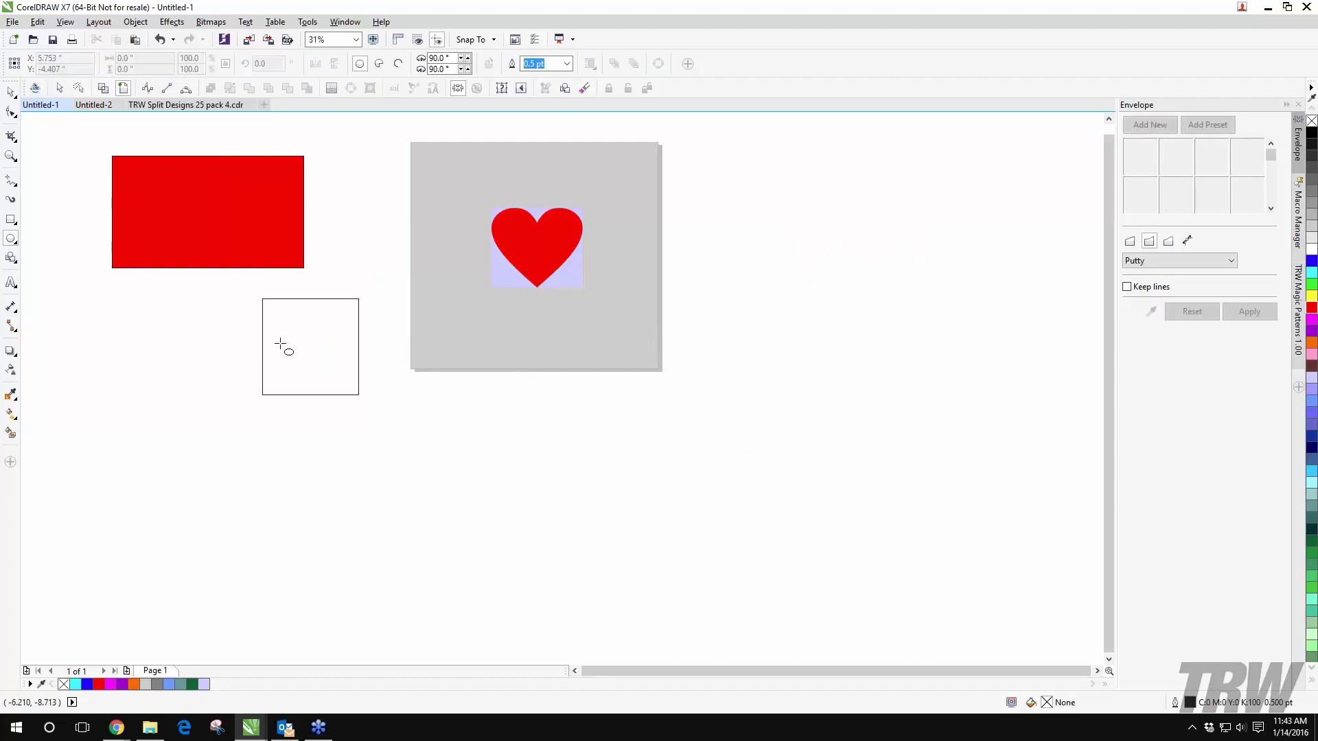
key(ctrl+z)
key(ctrl+z)
key(ctrl+z)
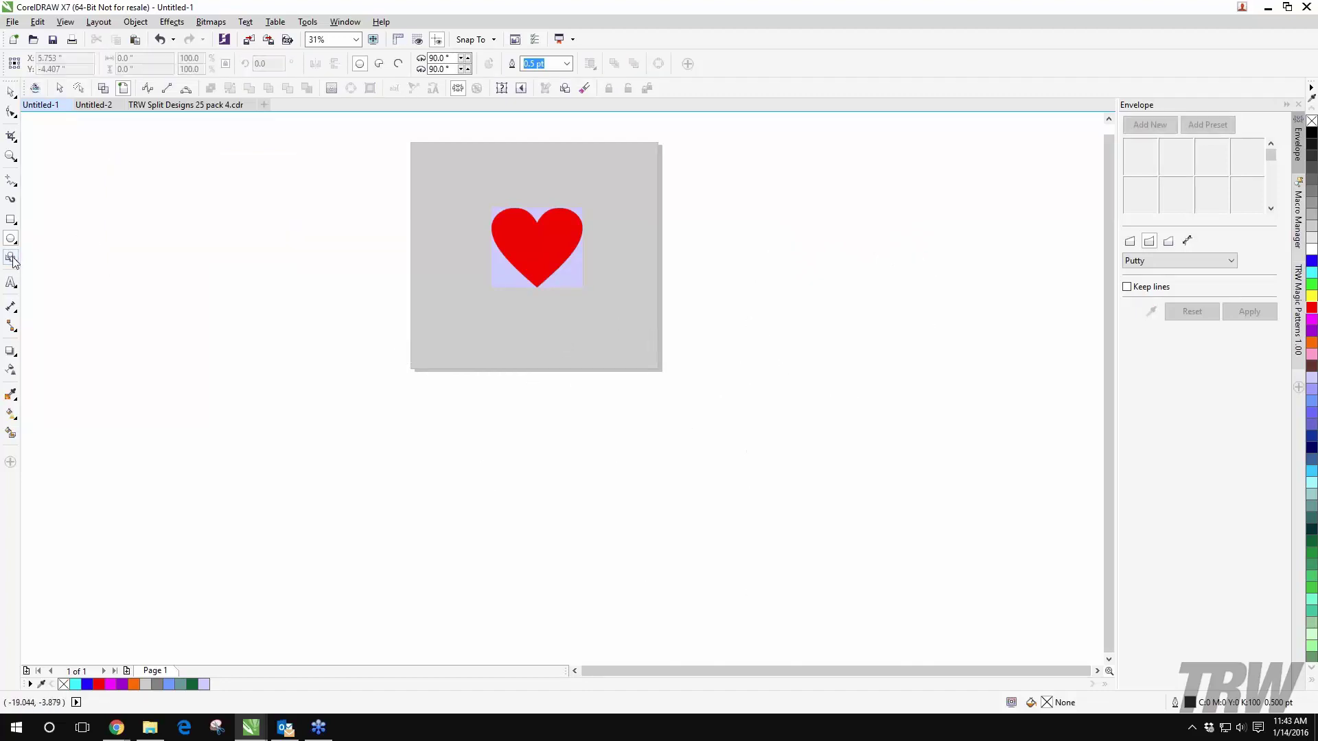
Step: Bring up the choice of polygon, star, graph paper, spiral and preset shape tools
click(11, 258)
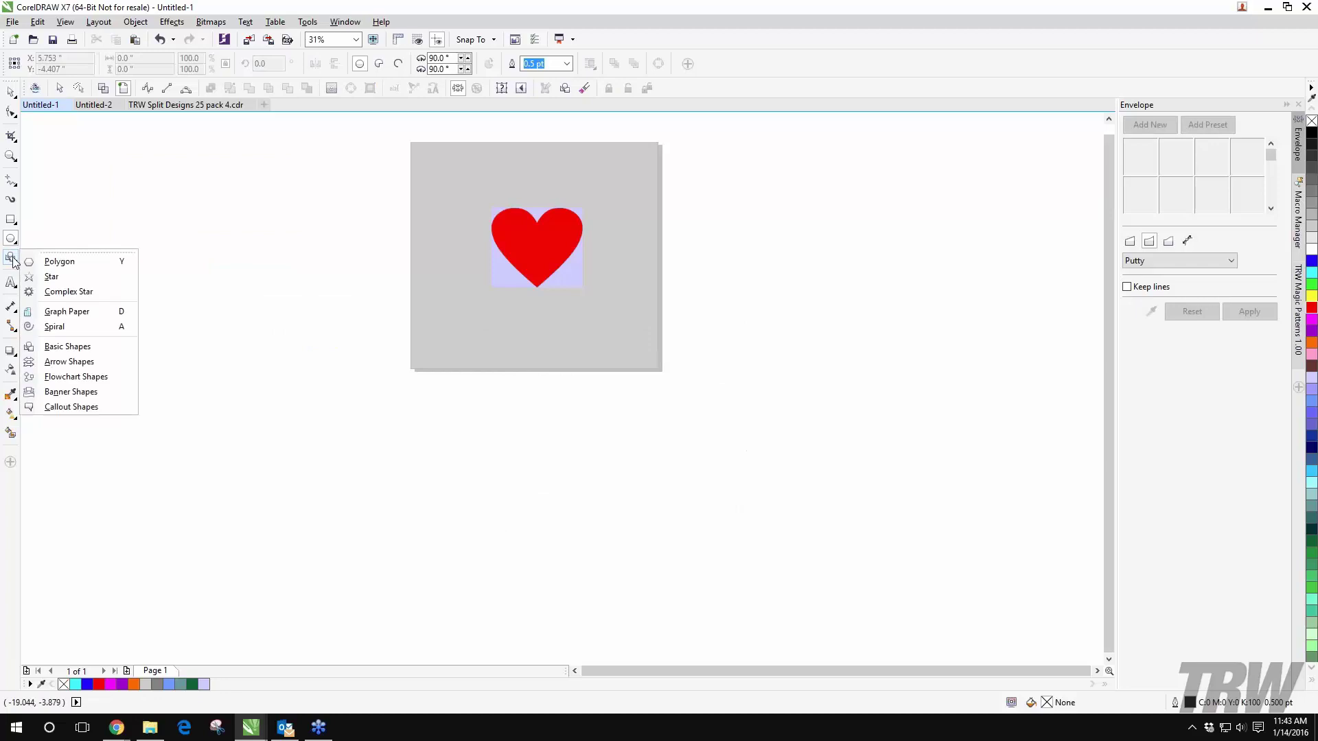
Step: Draw a star about 10.2 by 9.7 inches beside the page and set its number of points to 11
click(73, 276)
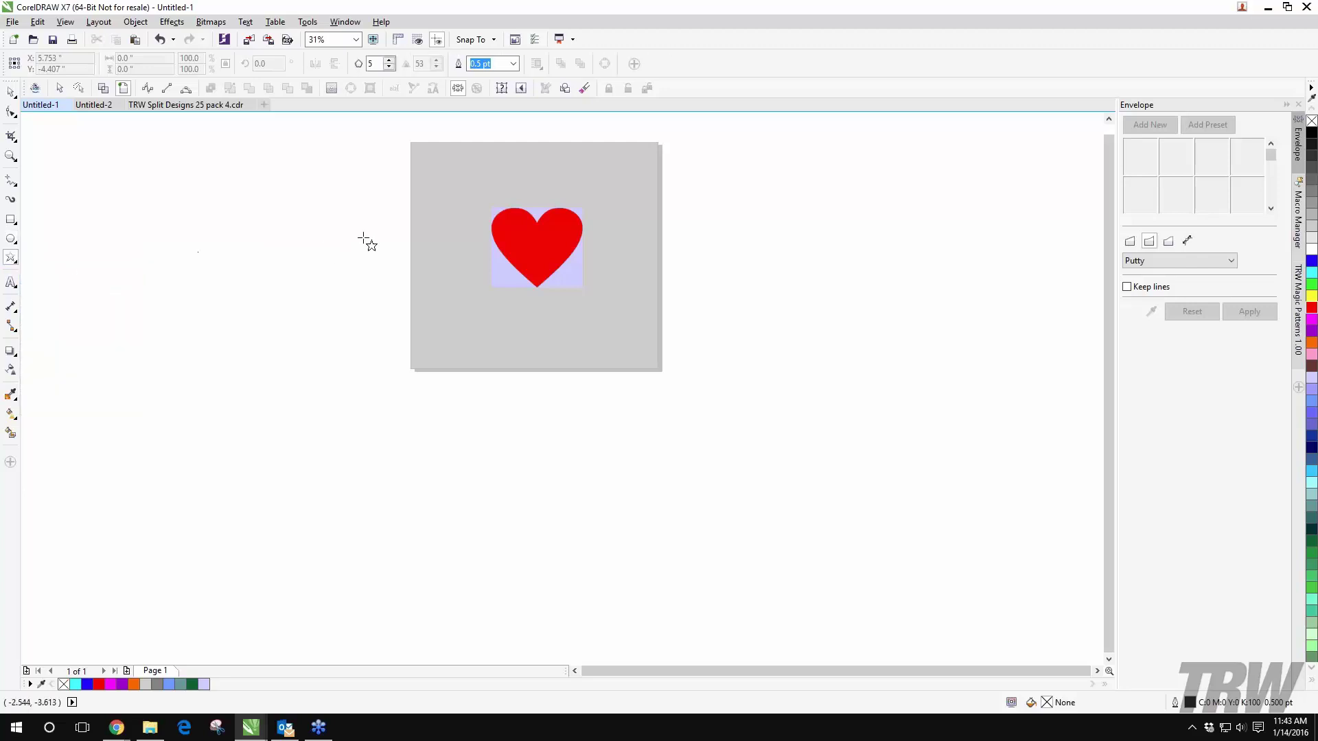
drag(359, 216, 138, 372)
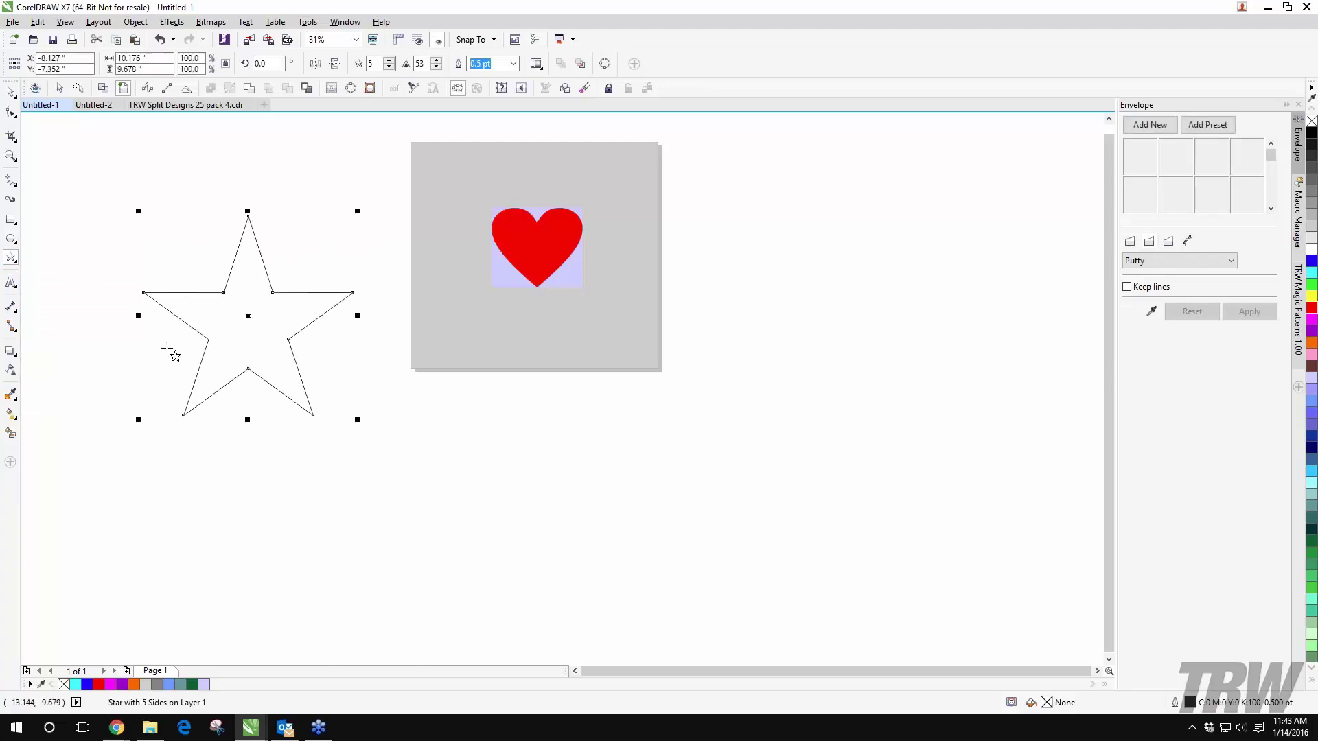
click(388, 61)
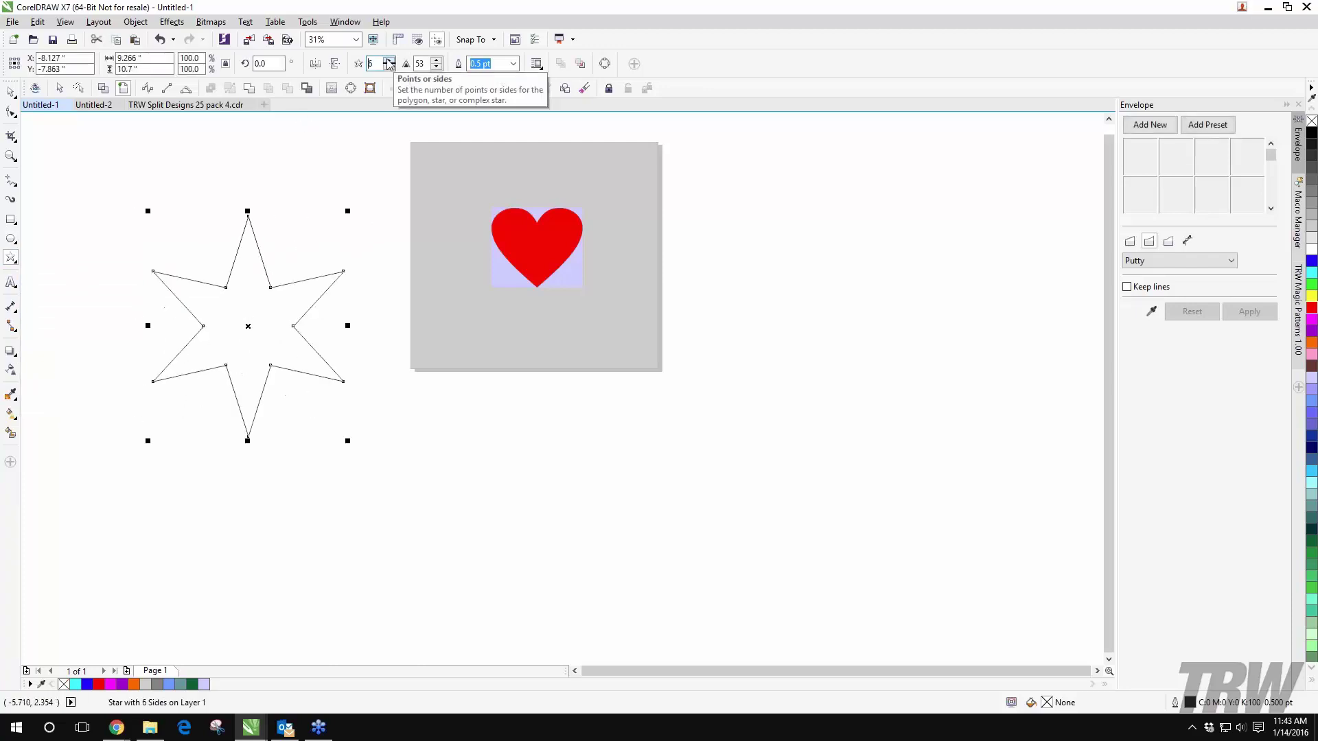
click(389, 61)
click(388, 60)
click(389, 60)
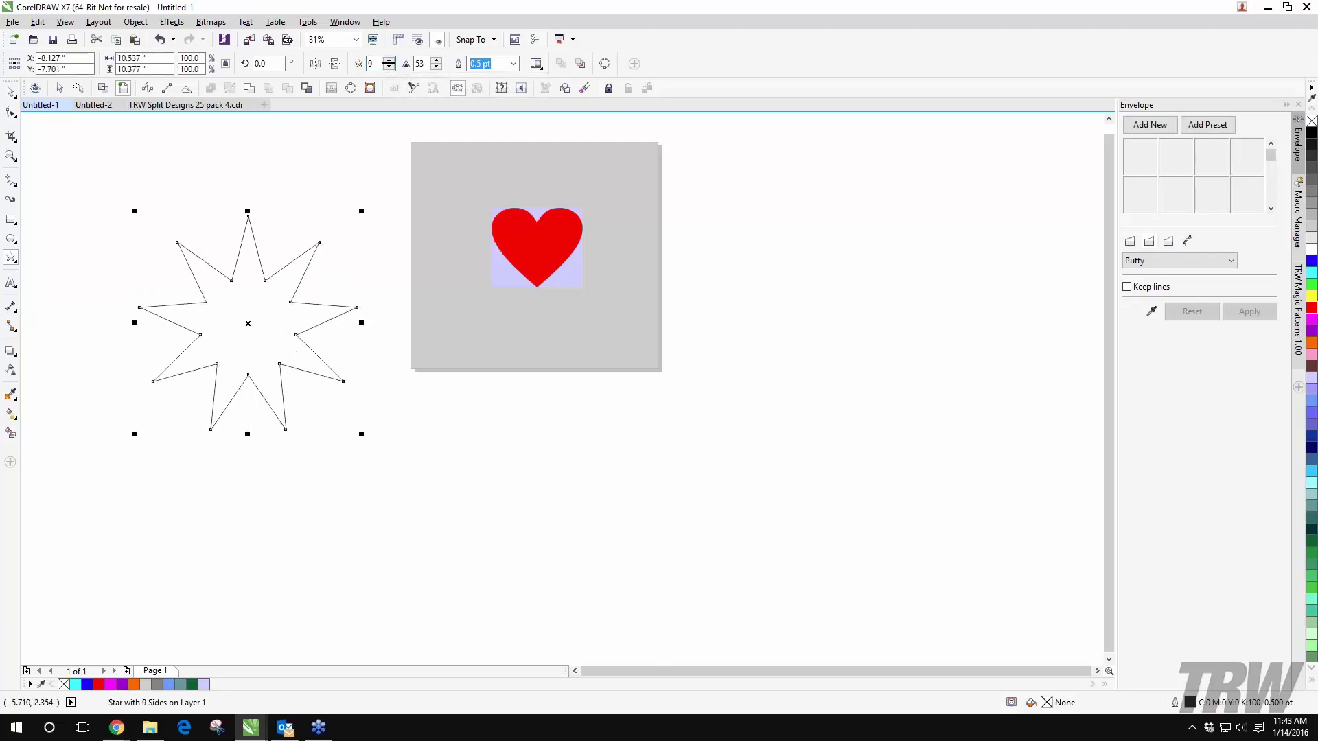
click(389, 61)
click(388, 60)
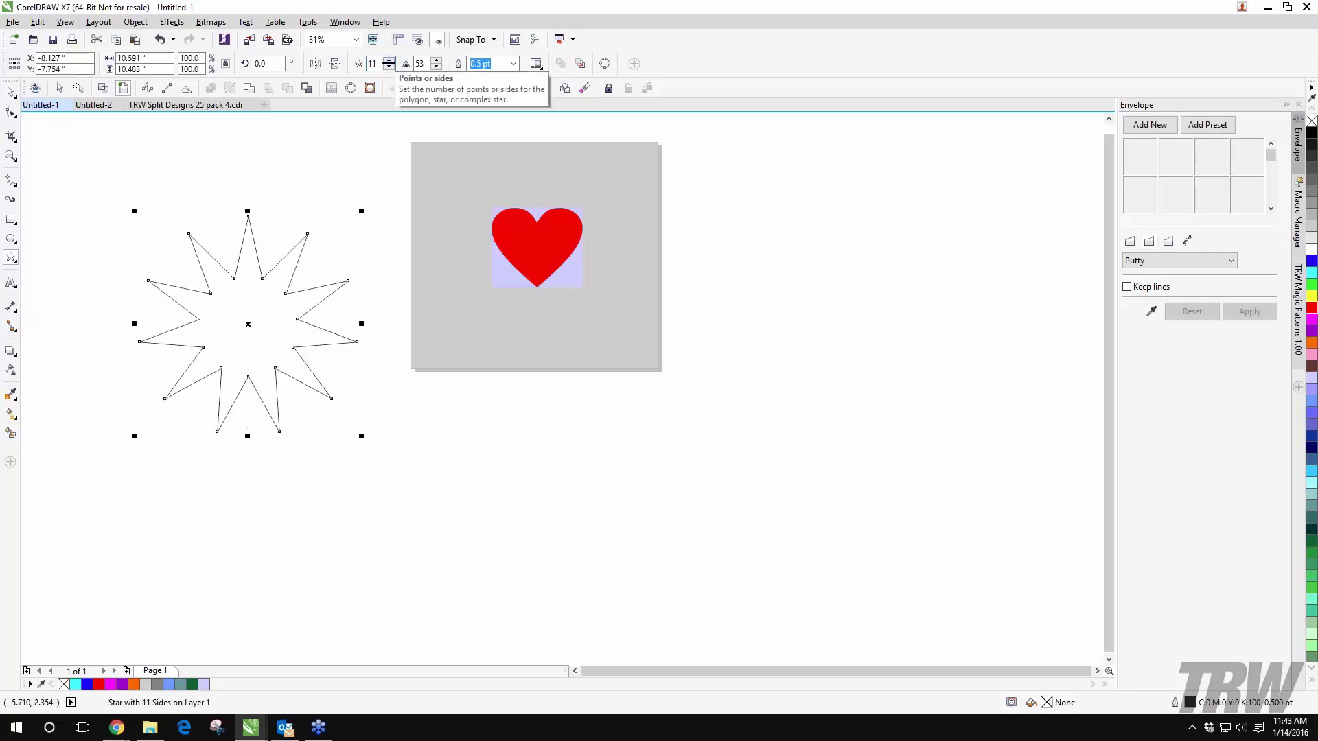
Step: Lower the 11-point star's sharpness to 38 and deselect it
click(436, 67)
click(436, 67)
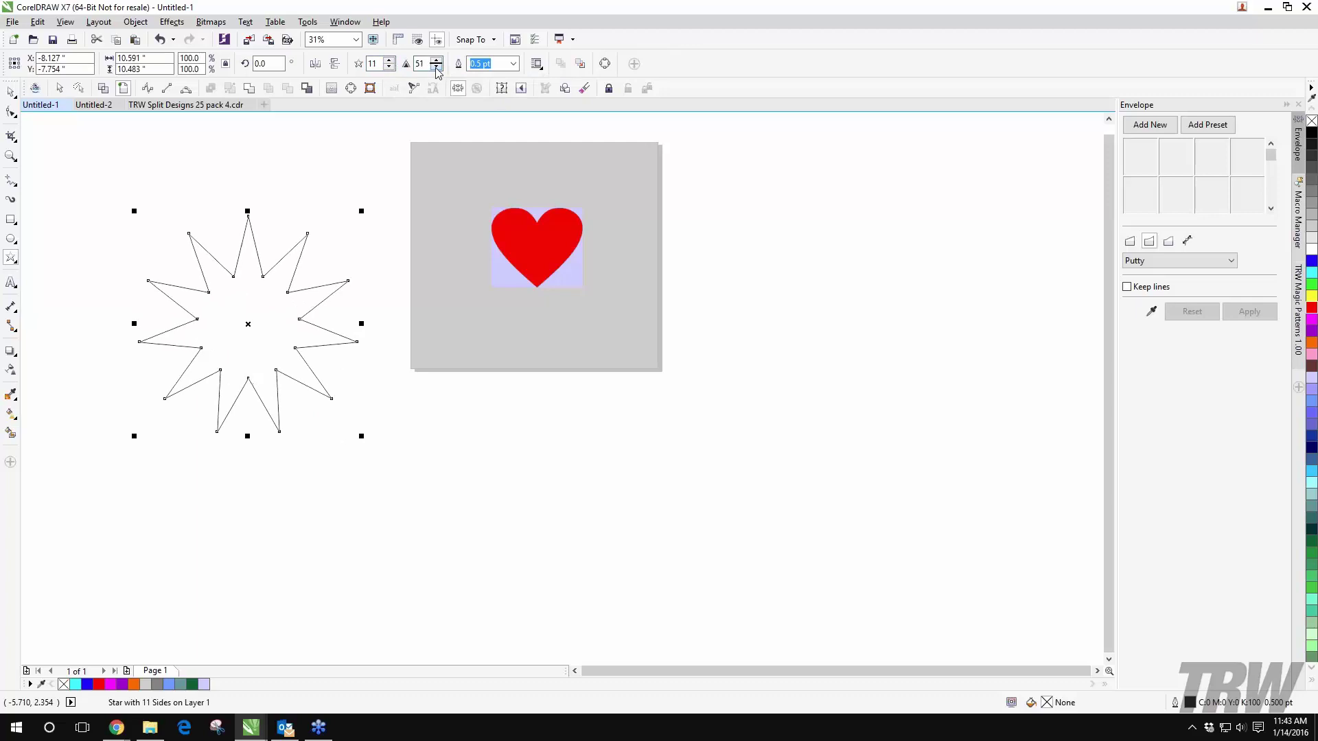
click(437, 66)
click(436, 67)
click(437, 66)
click(436, 67)
click(437, 66)
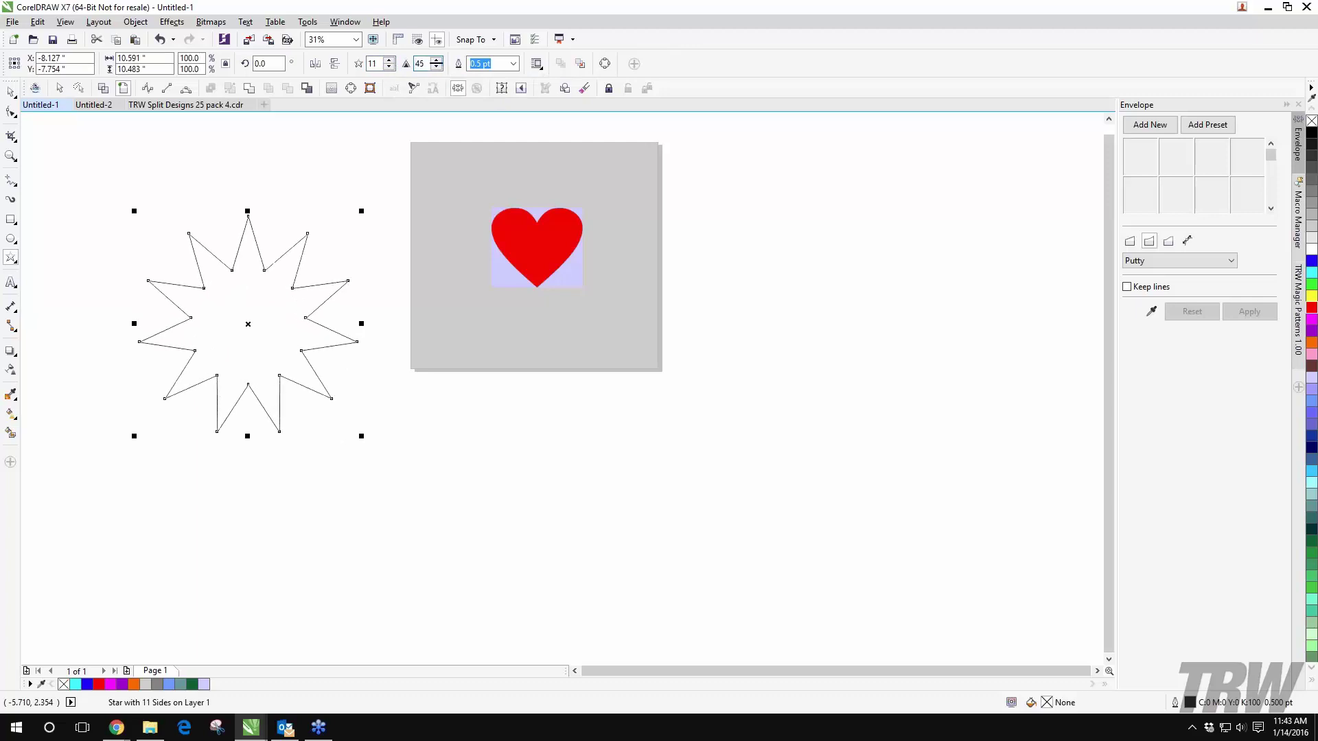
click(436, 66)
click(437, 67)
click(436, 67)
click(437, 67)
click(436, 67)
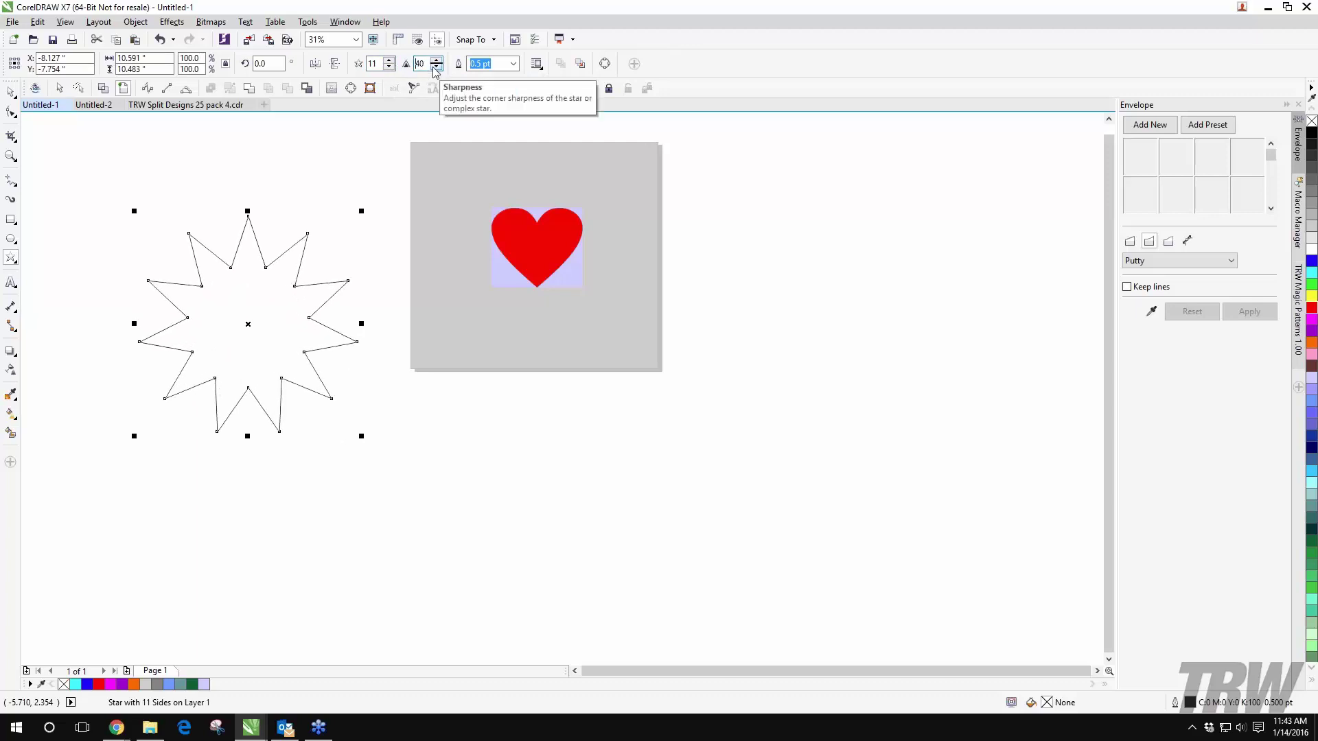
click(436, 67)
click(437, 67)
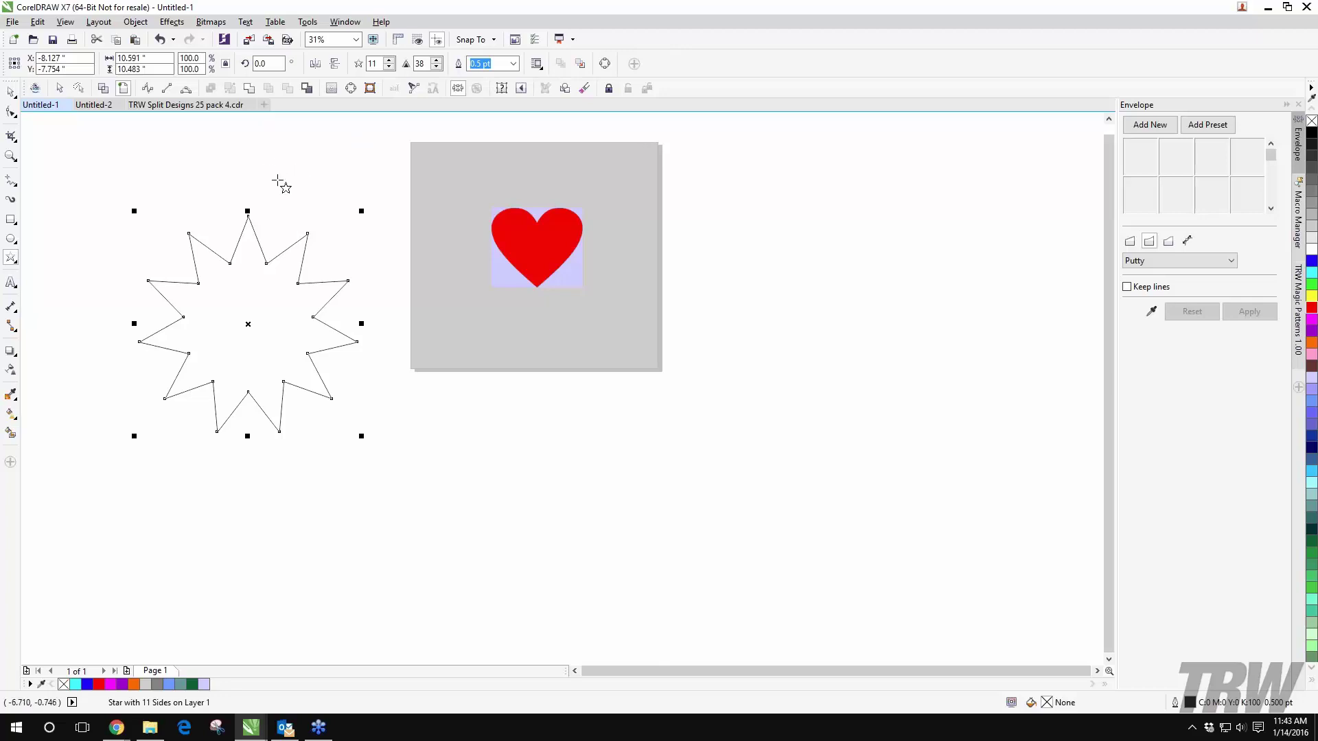
key(Escape)
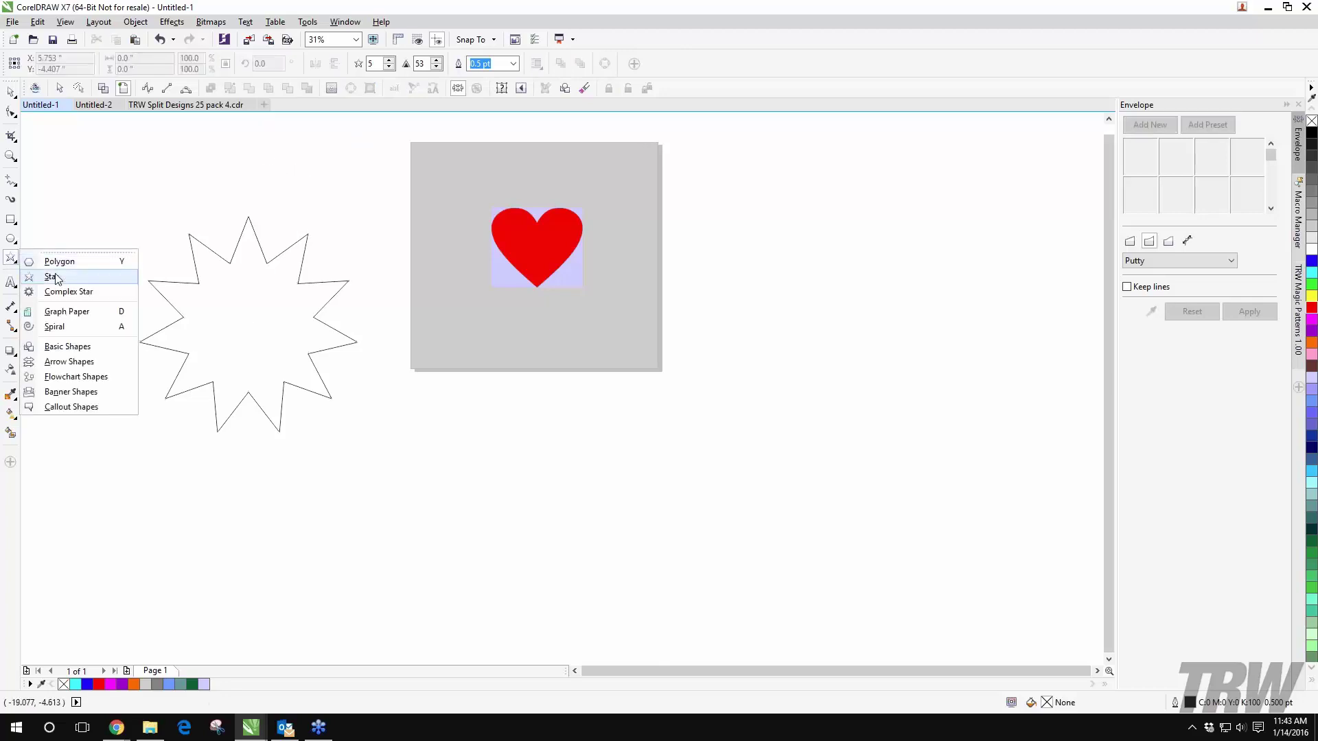
Step: Draw a complex star about 12.4 inches wide overlapping the page's lower edge, with 15 points and sharpness 3
click(68, 292)
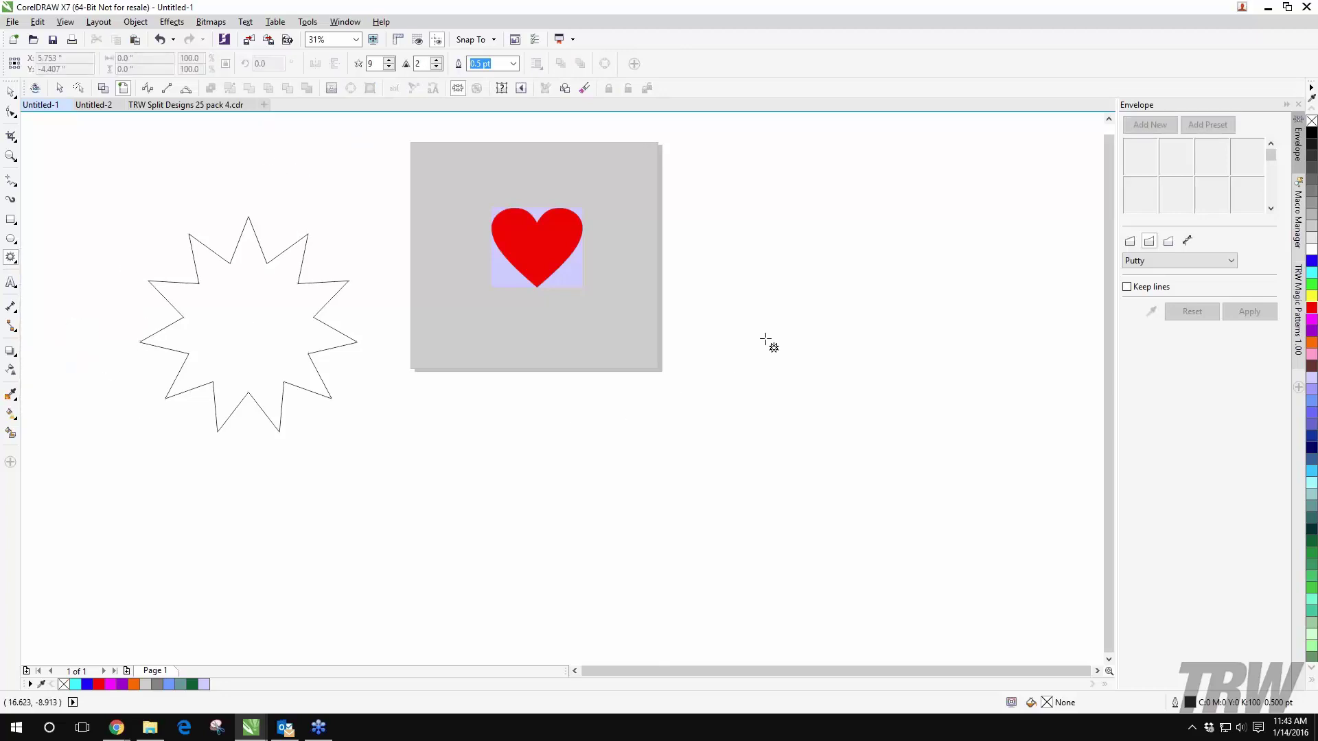
mouse_move(768, 331)
mouse_down()
mouse_move(514, 503)
mouse_move(506, 590)
mouse_up()
click(389, 60)
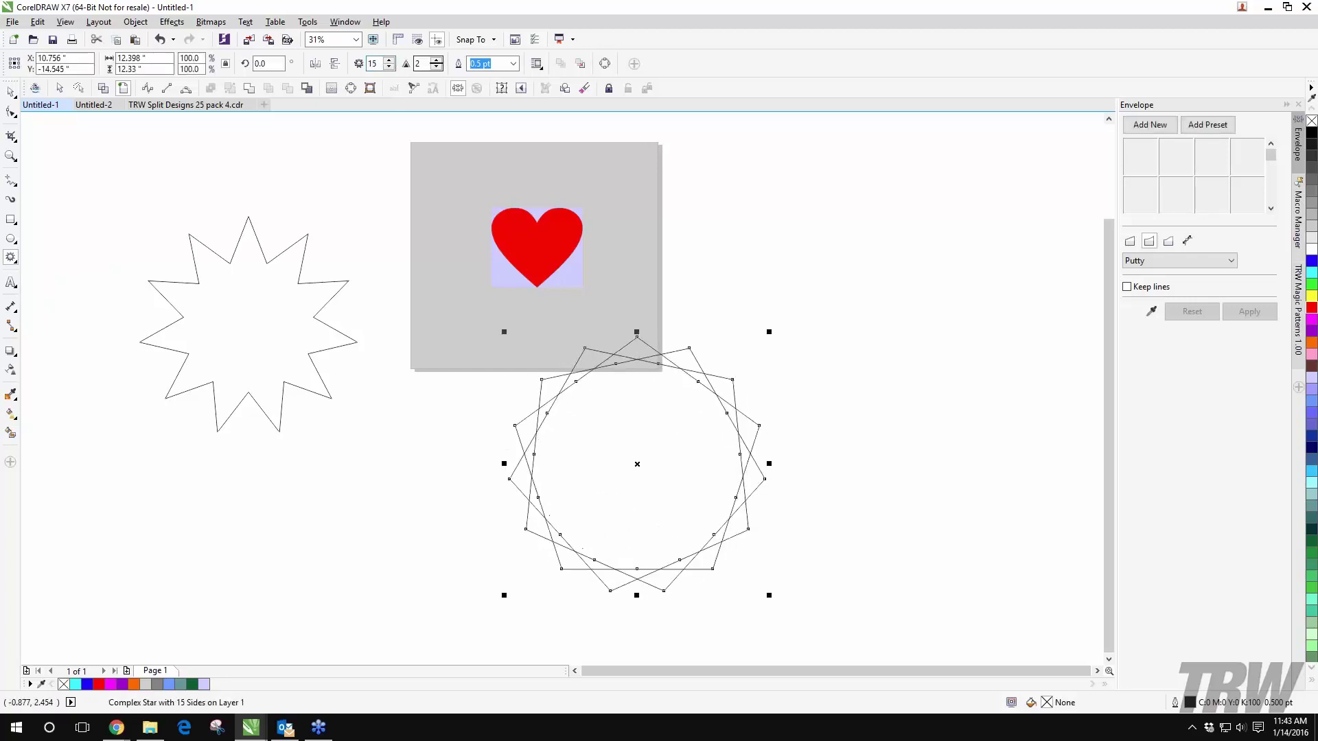
click(437, 60)
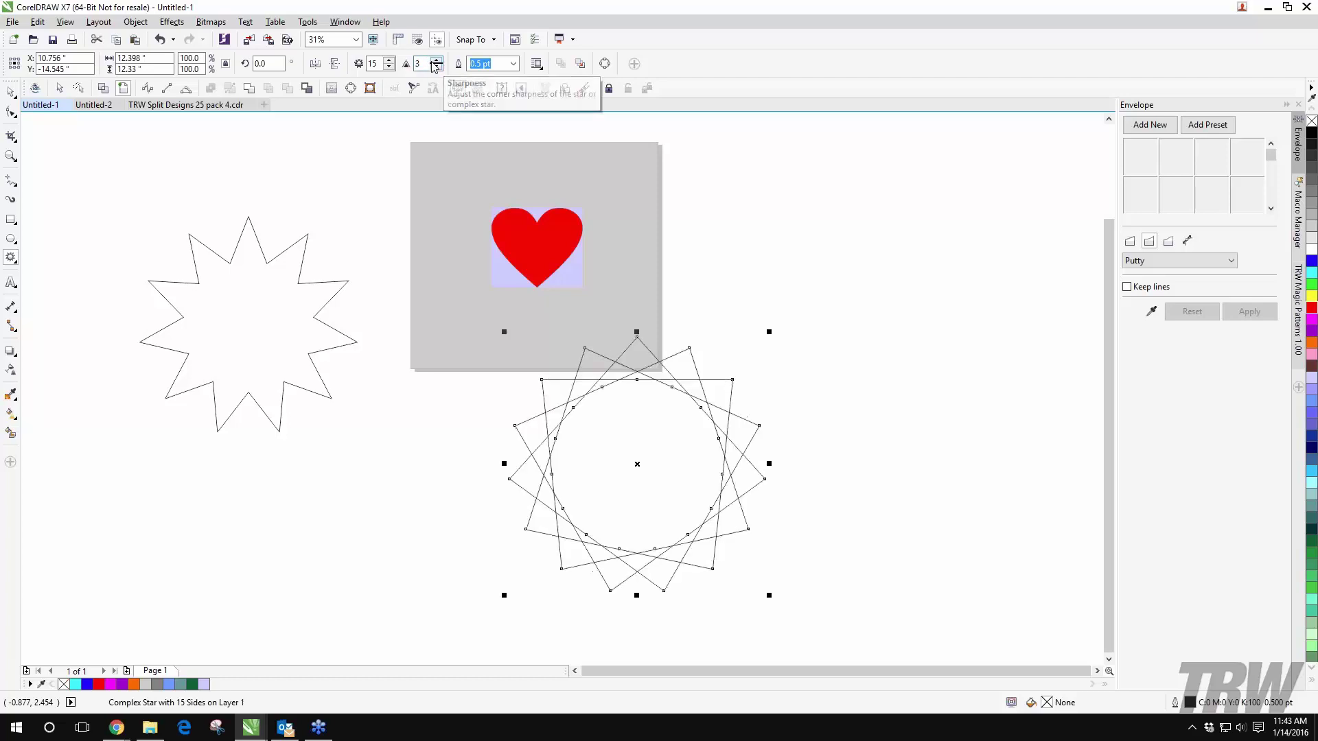
Step: Delete the complex star and the 11-point star, leaving the red heart artwork on the page
key(space)
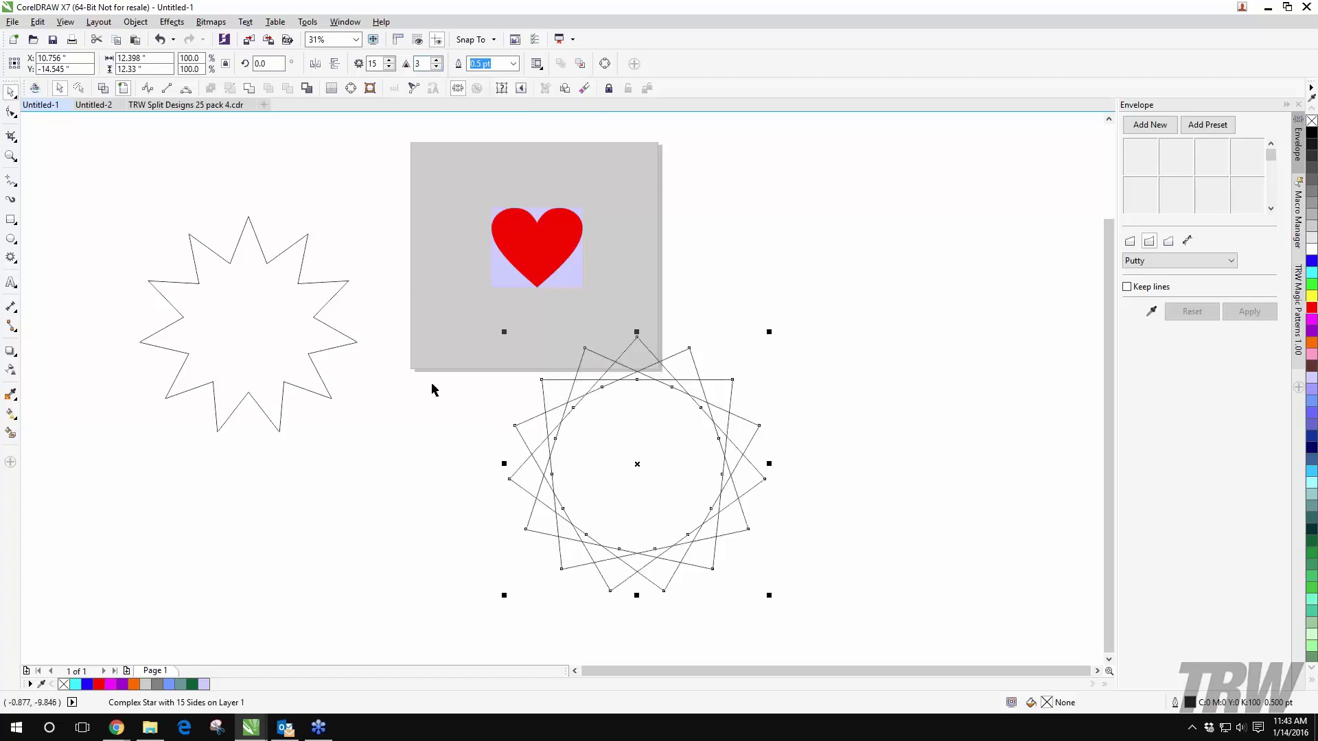
key(Delete)
click(258, 265)
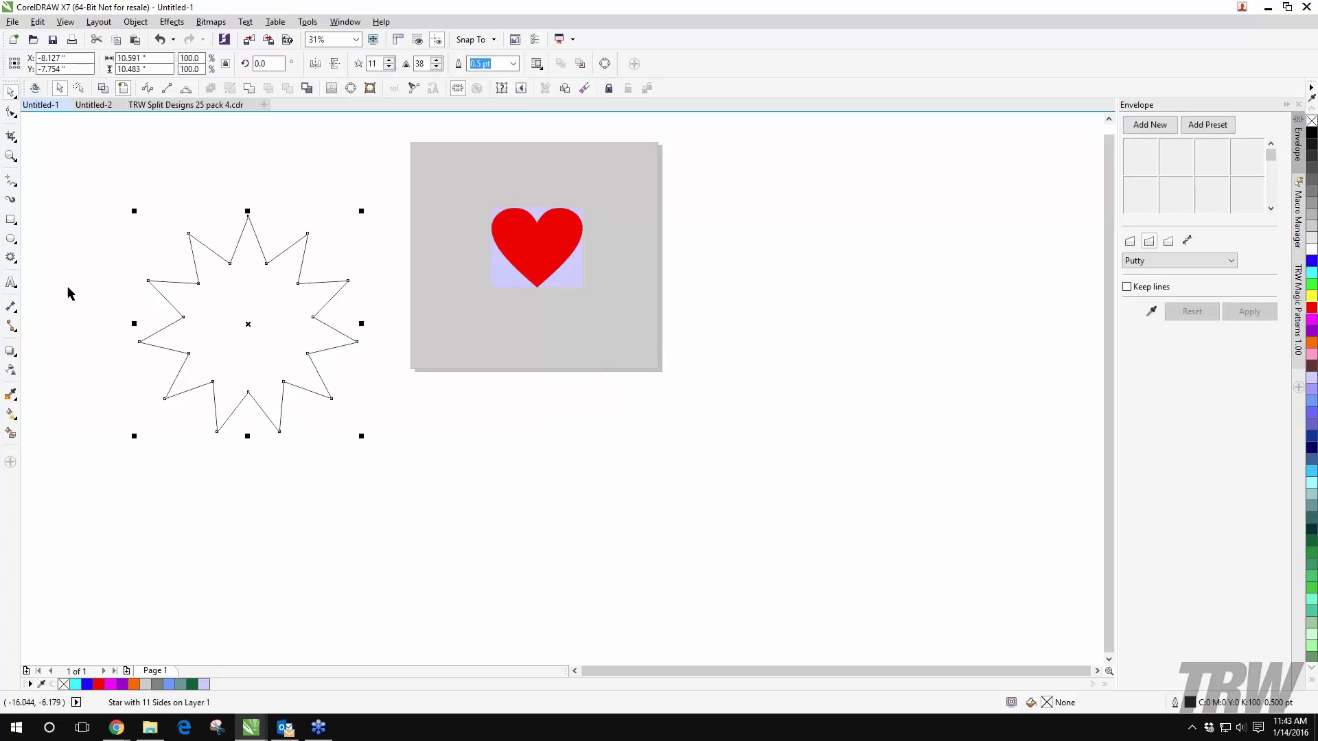
key(Delete)
Step: Draw a heart about 7.9 by 7.9 inches from the Basic Shapes in the empty area beside the page
click(11, 259)
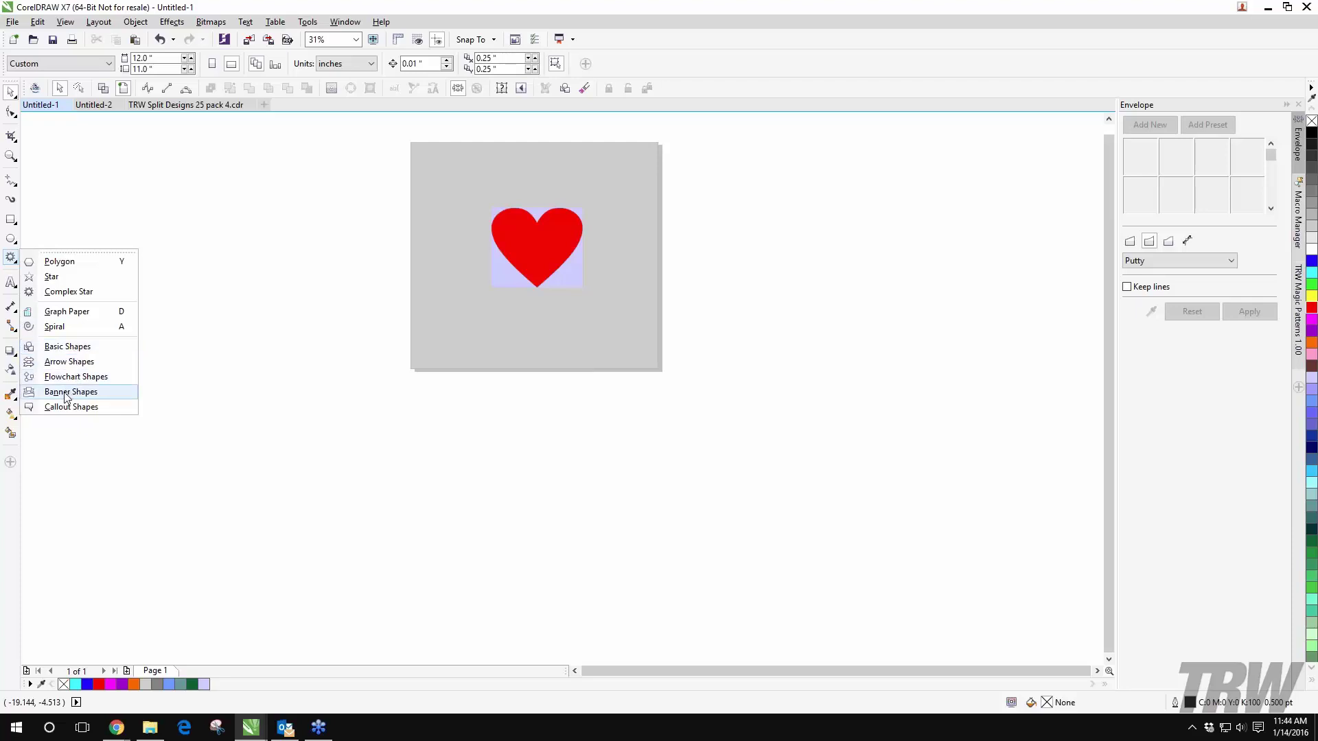
click(67, 348)
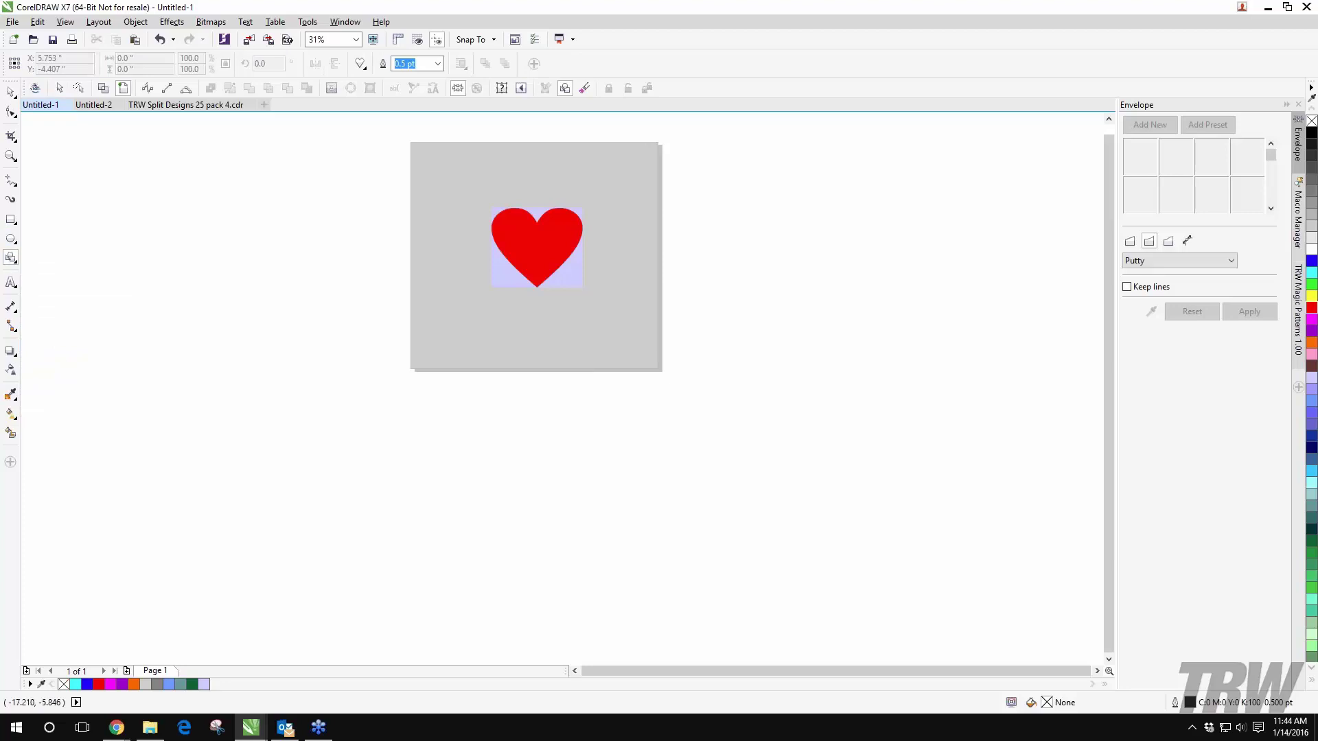
click(360, 64)
drag(355, 201, 191, 316)
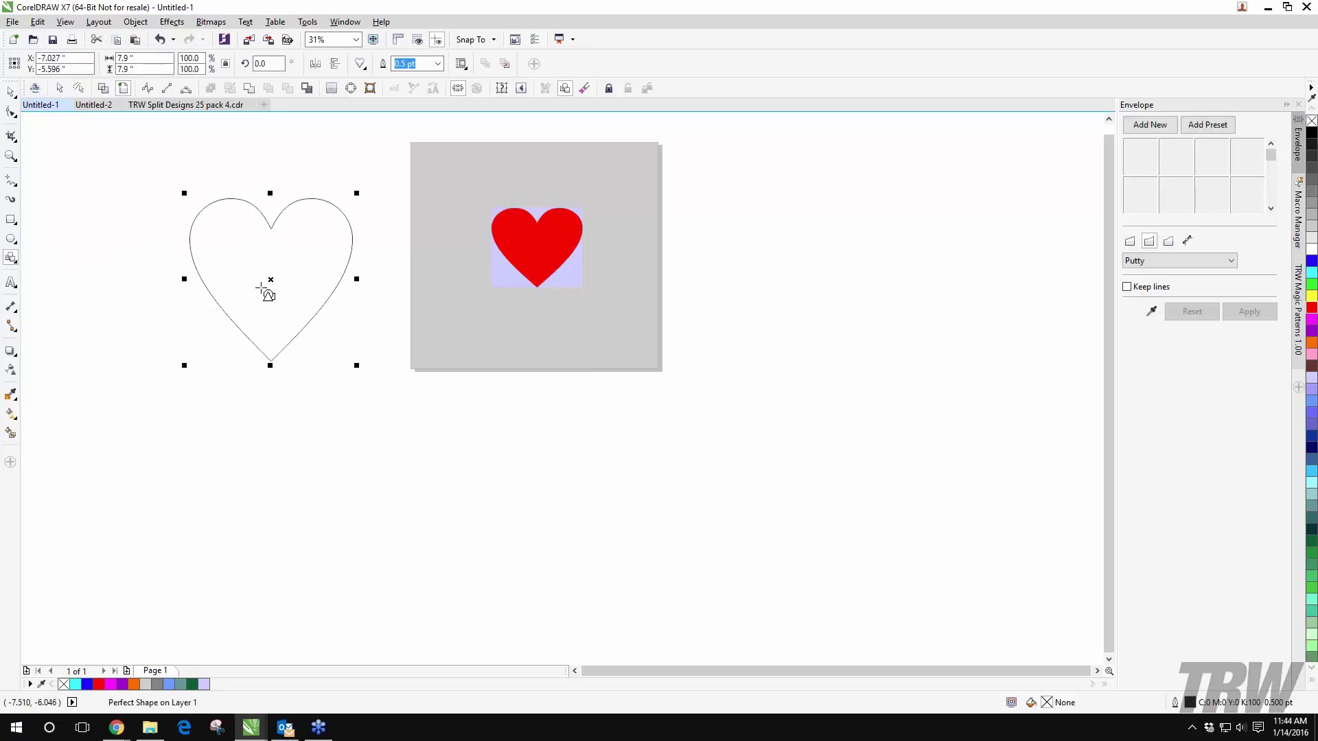
key(space)
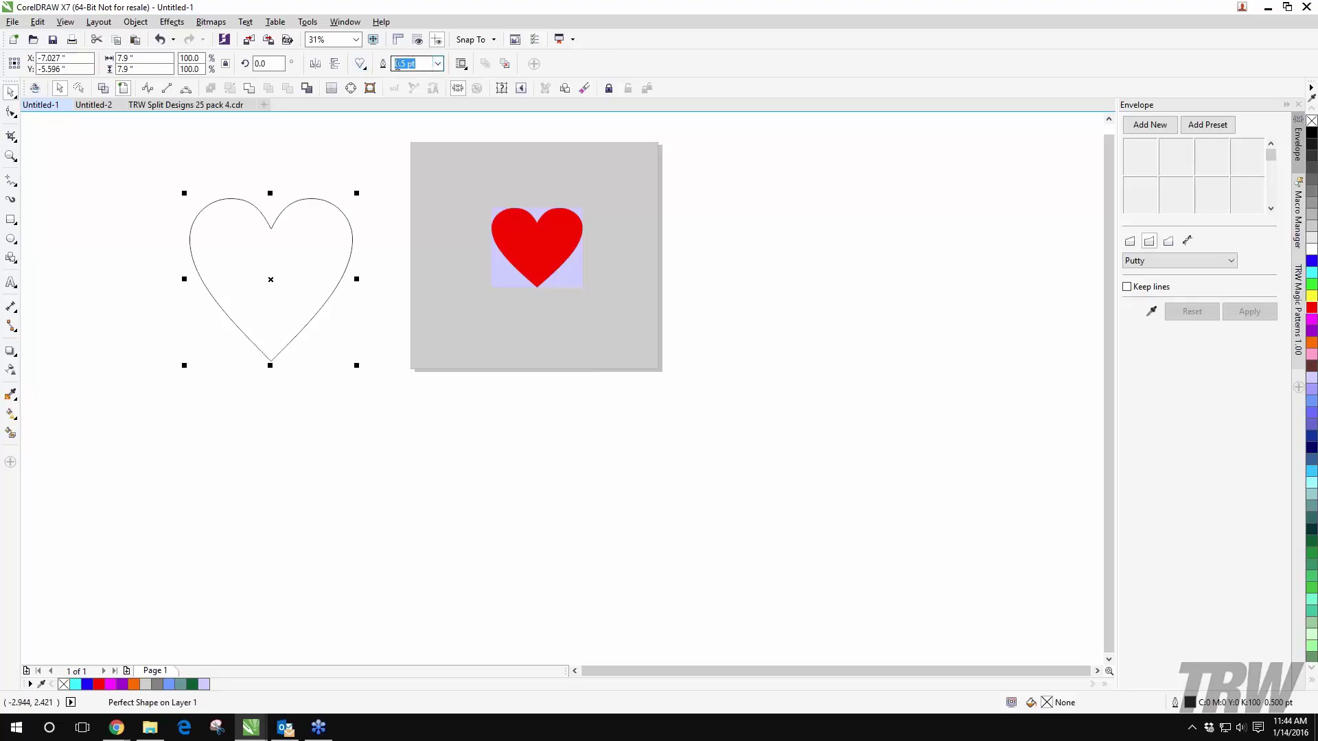
Step: Set the new heart's outline width to 10 pt and shift the heart slightly towards the page
scroll(274, 214, up, 1)
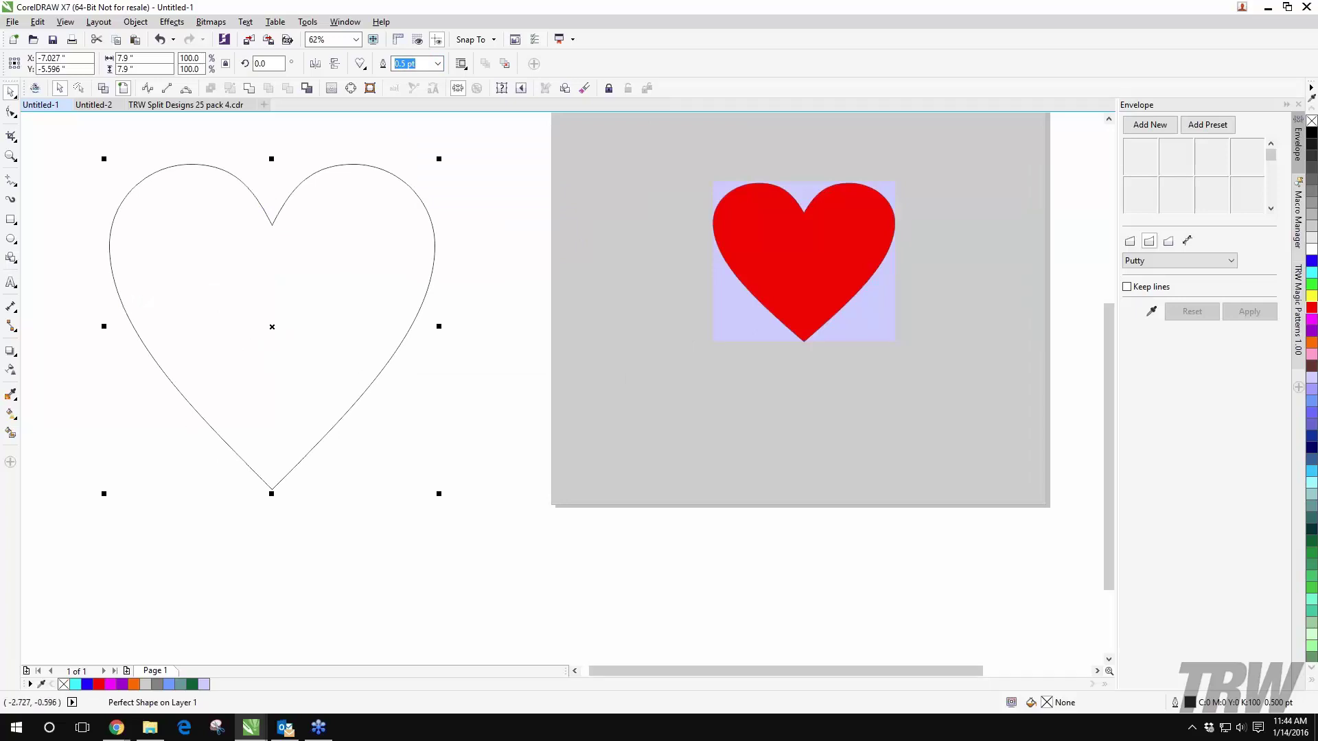
click(437, 63)
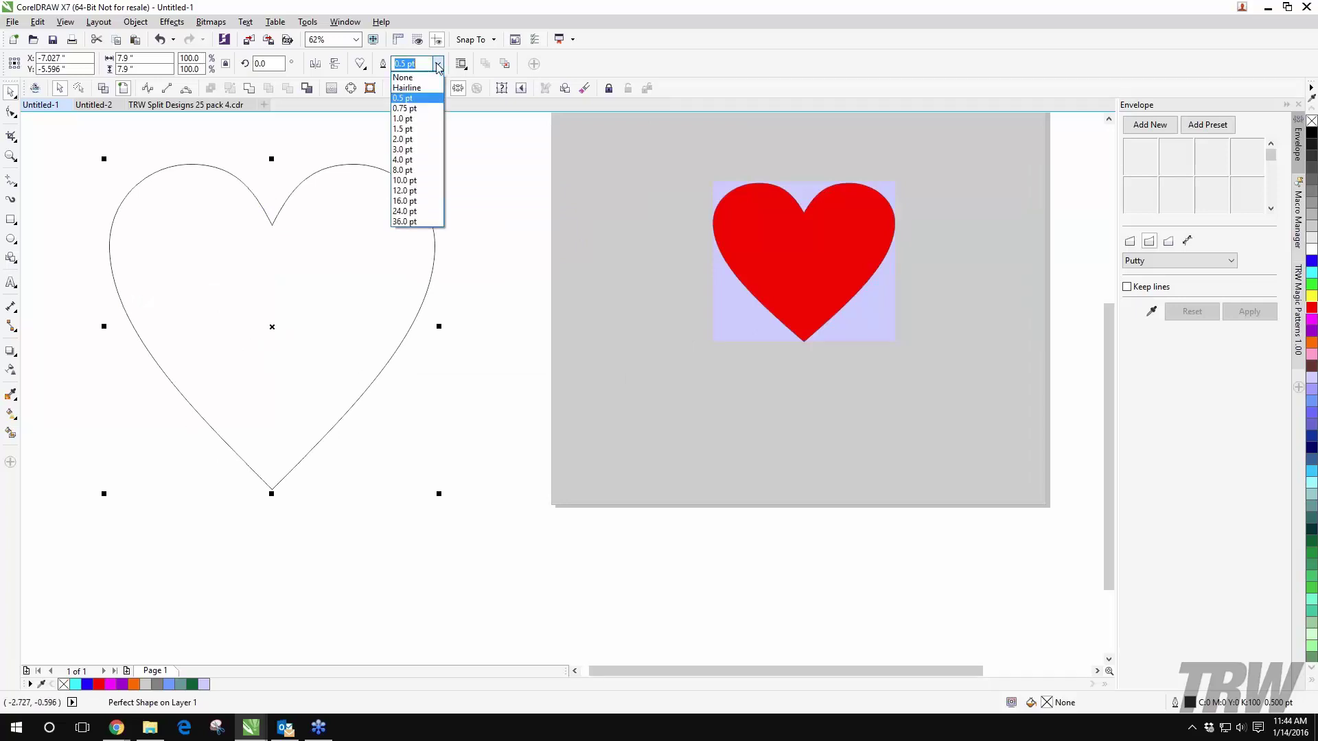
click(411, 181)
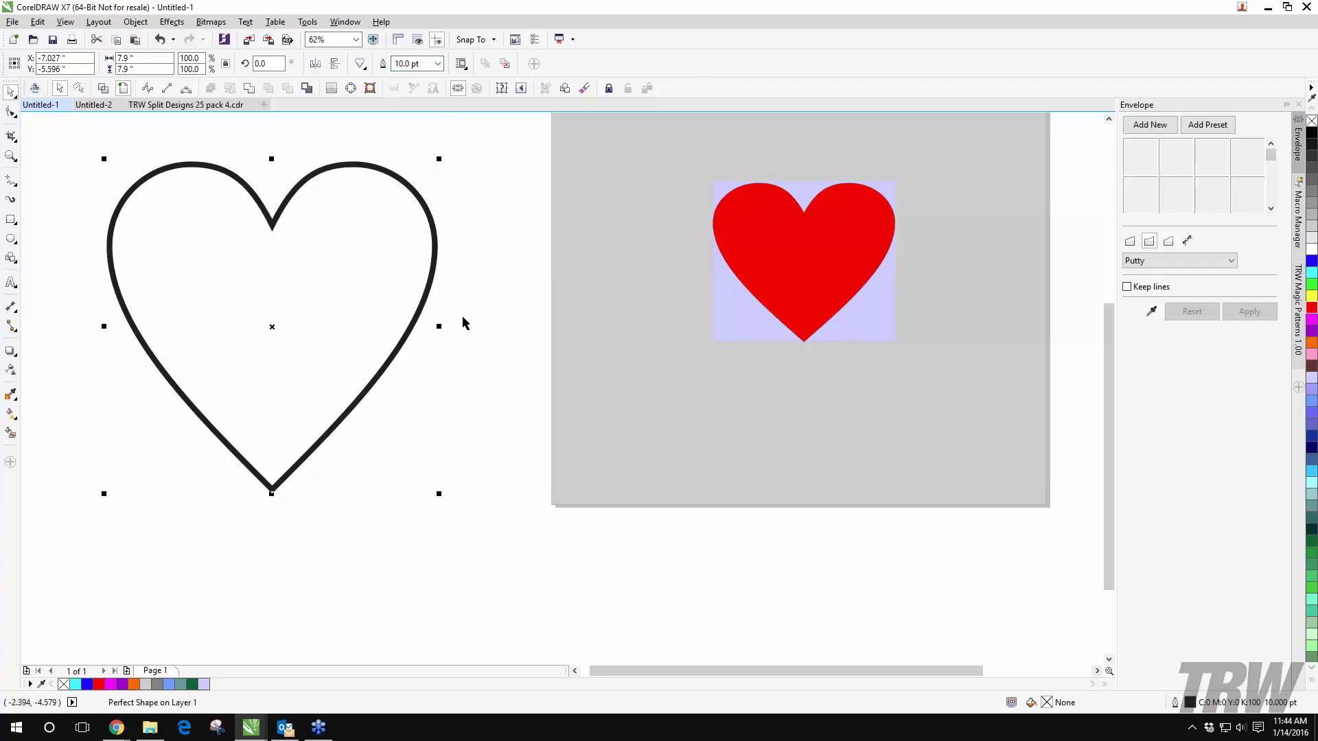
click(130, 207)
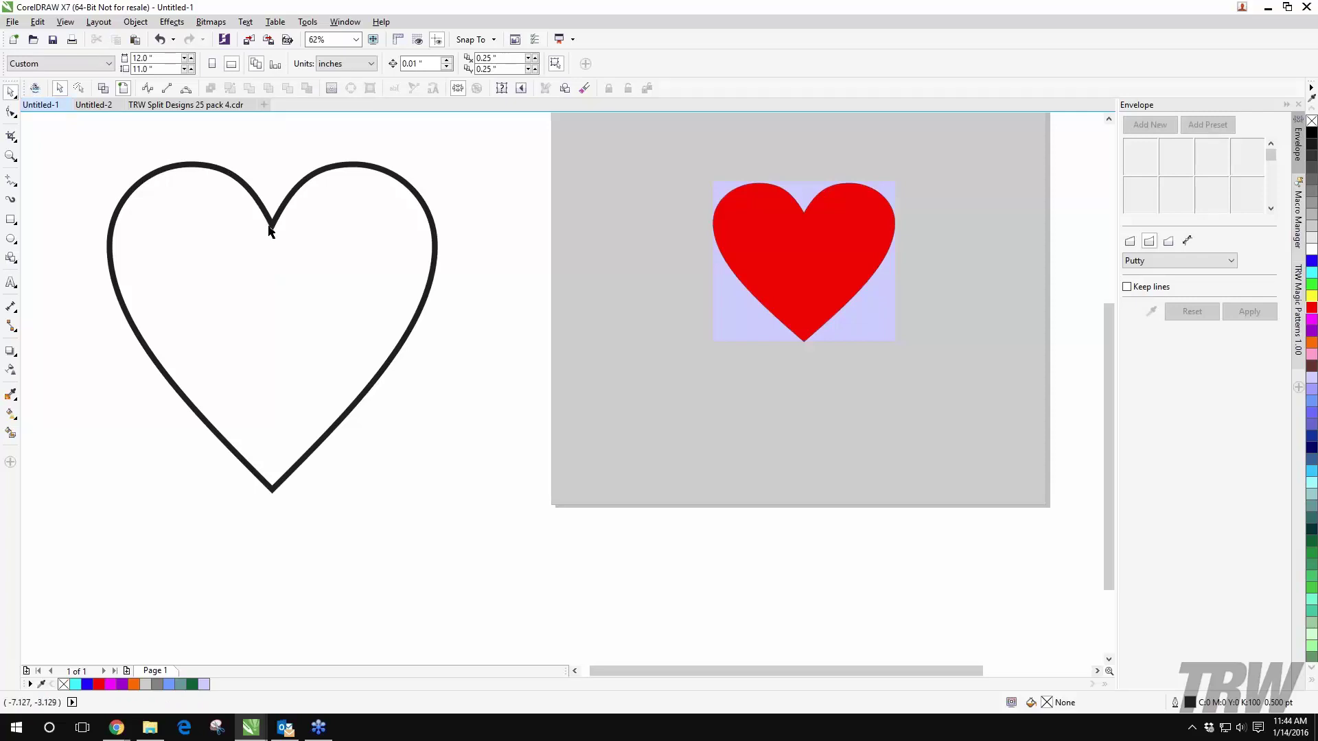
drag(393, 180, 415, 183)
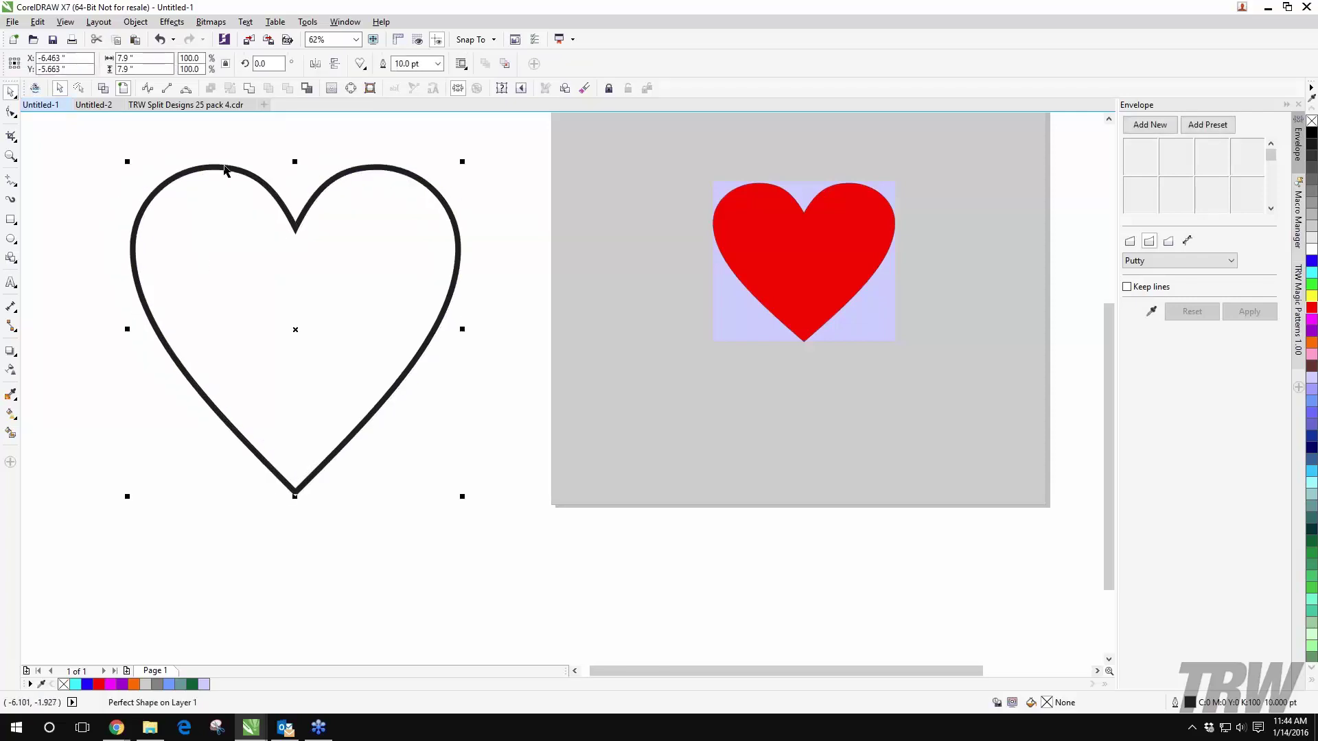
click(297, 504)
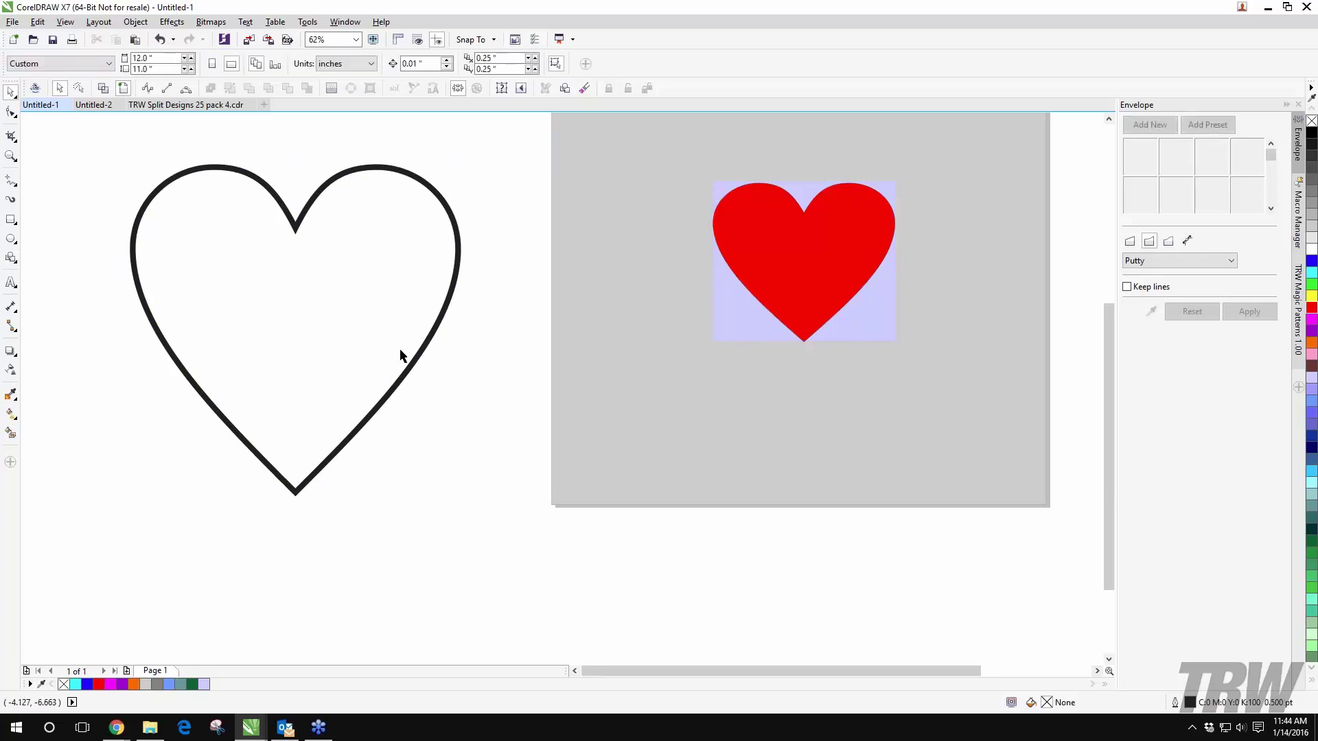
Step: Inspect the thick-outlined heart in Wireframe view and return to Enhanced view
click(63, 22)
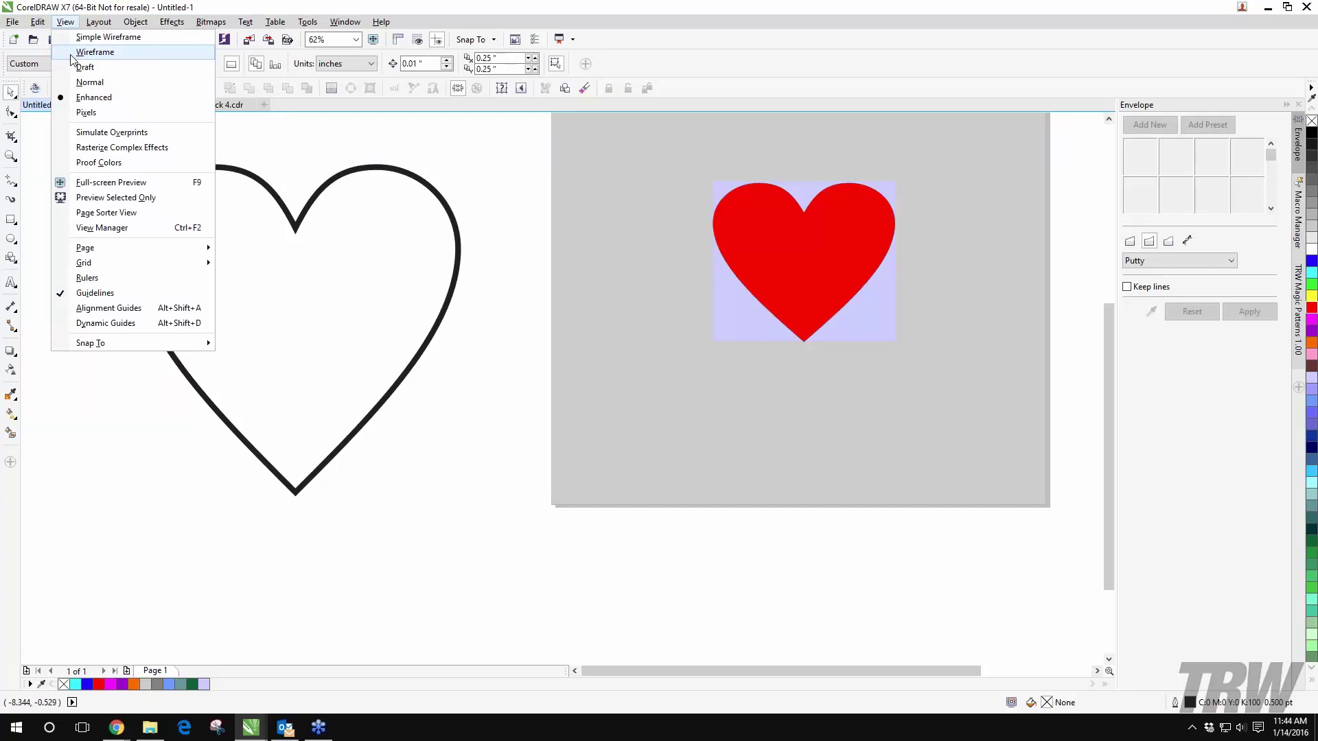
click(93, 52)
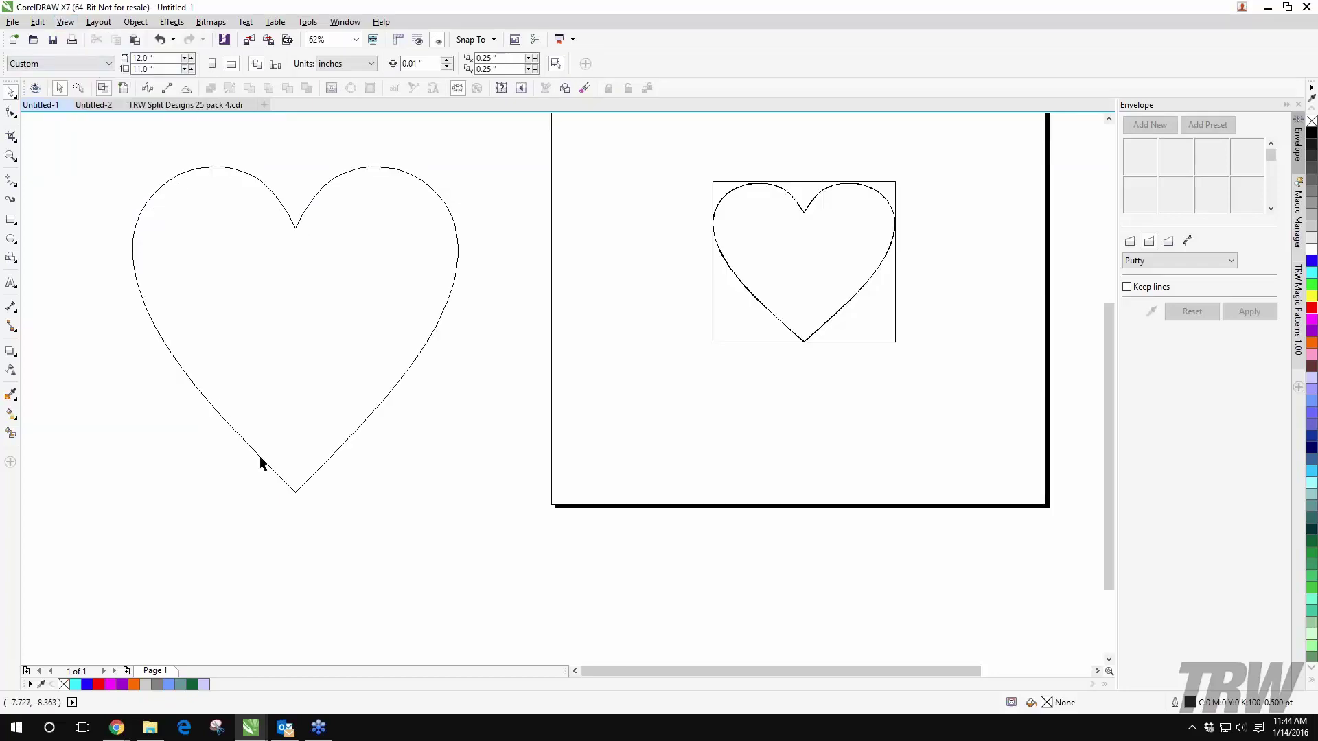
click(98, 22)
mouse_move(135, 22)
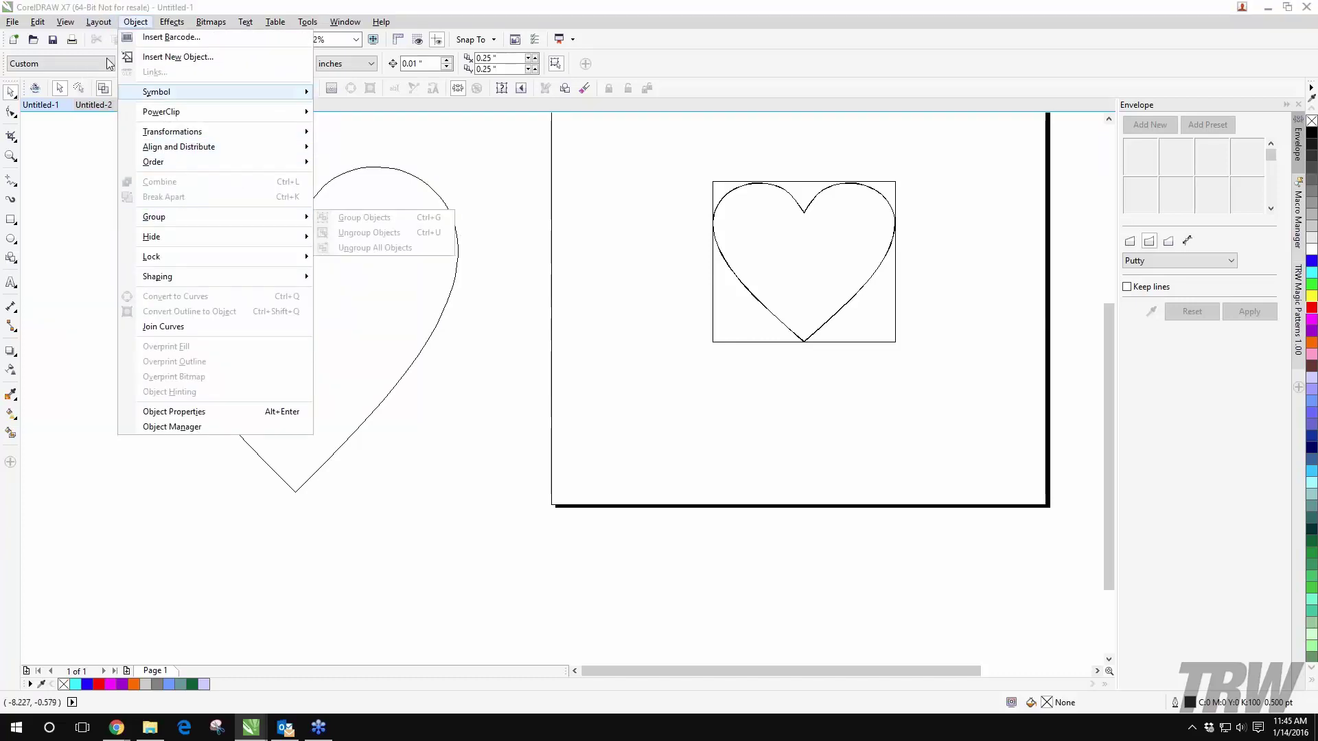
mouse_move(65, 22)
click(83, 100)
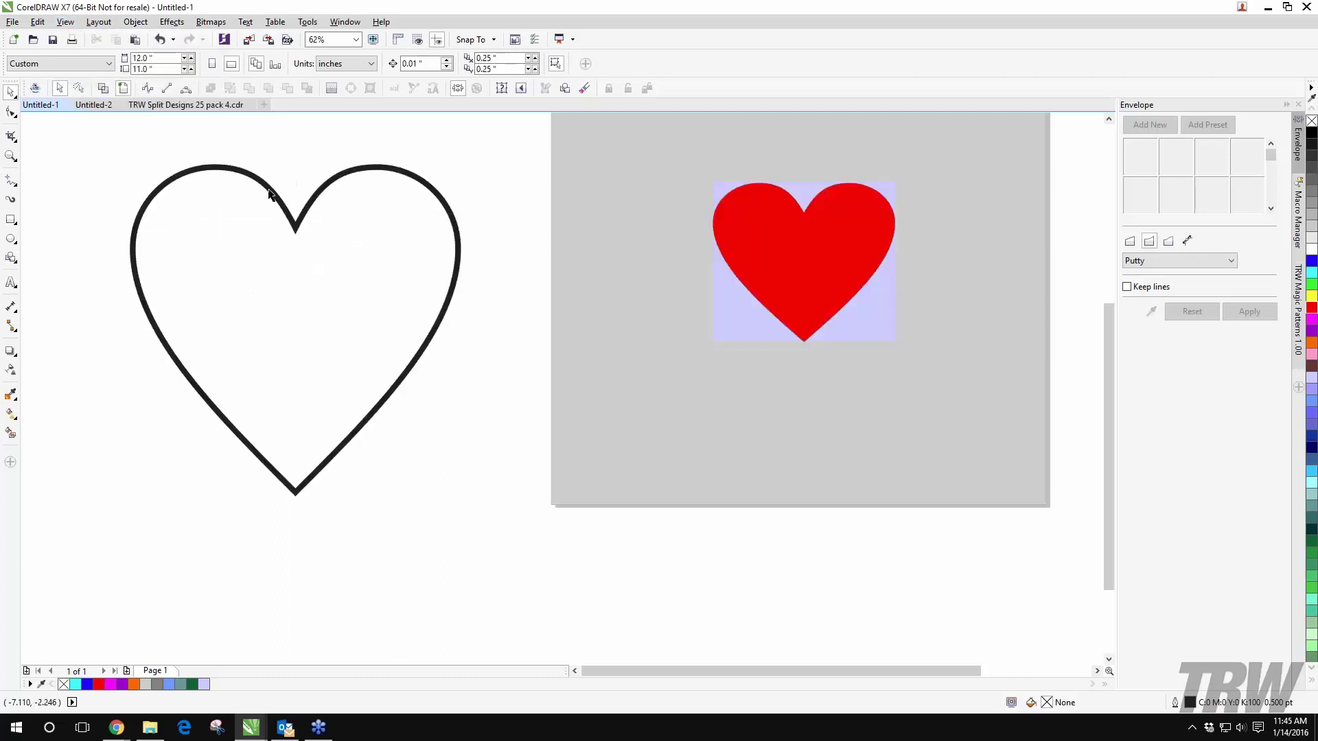
Step: Convert the 10 pt outline of the unfilled heart to an object
click(273, 195)
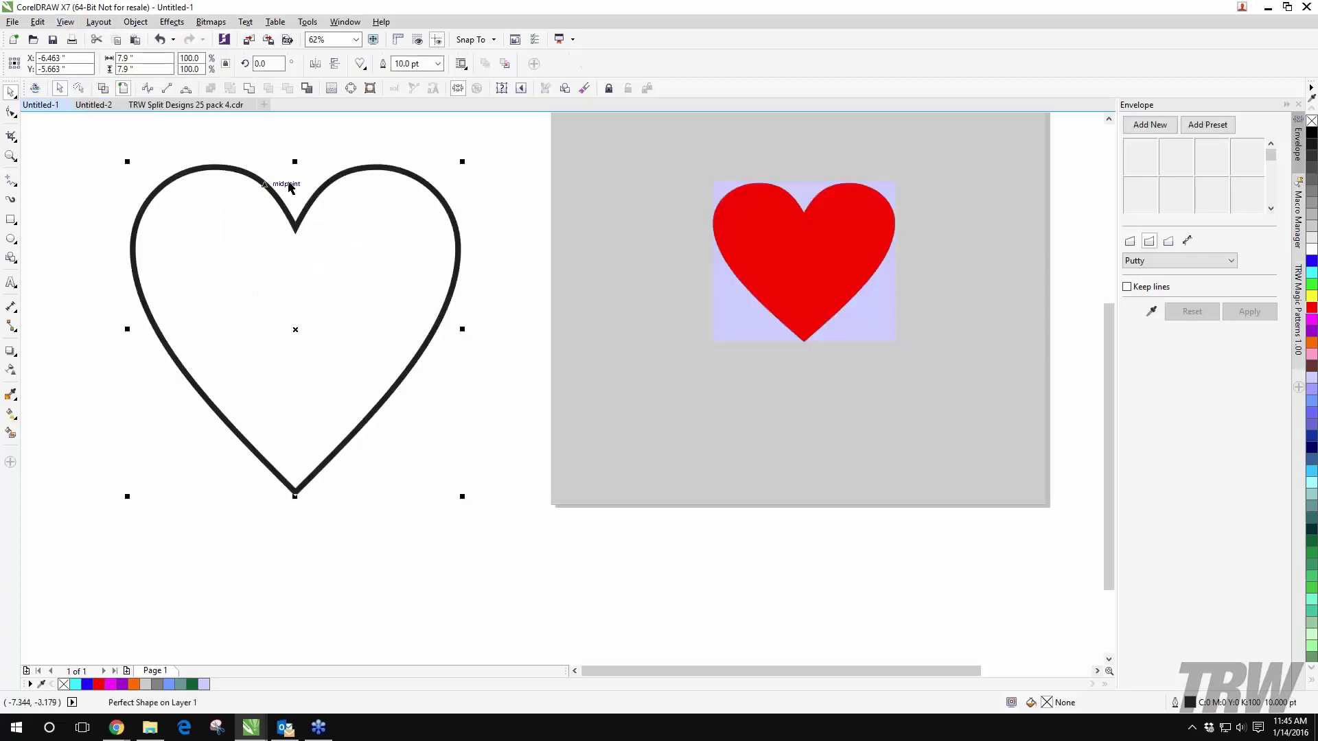
click(136, 22)
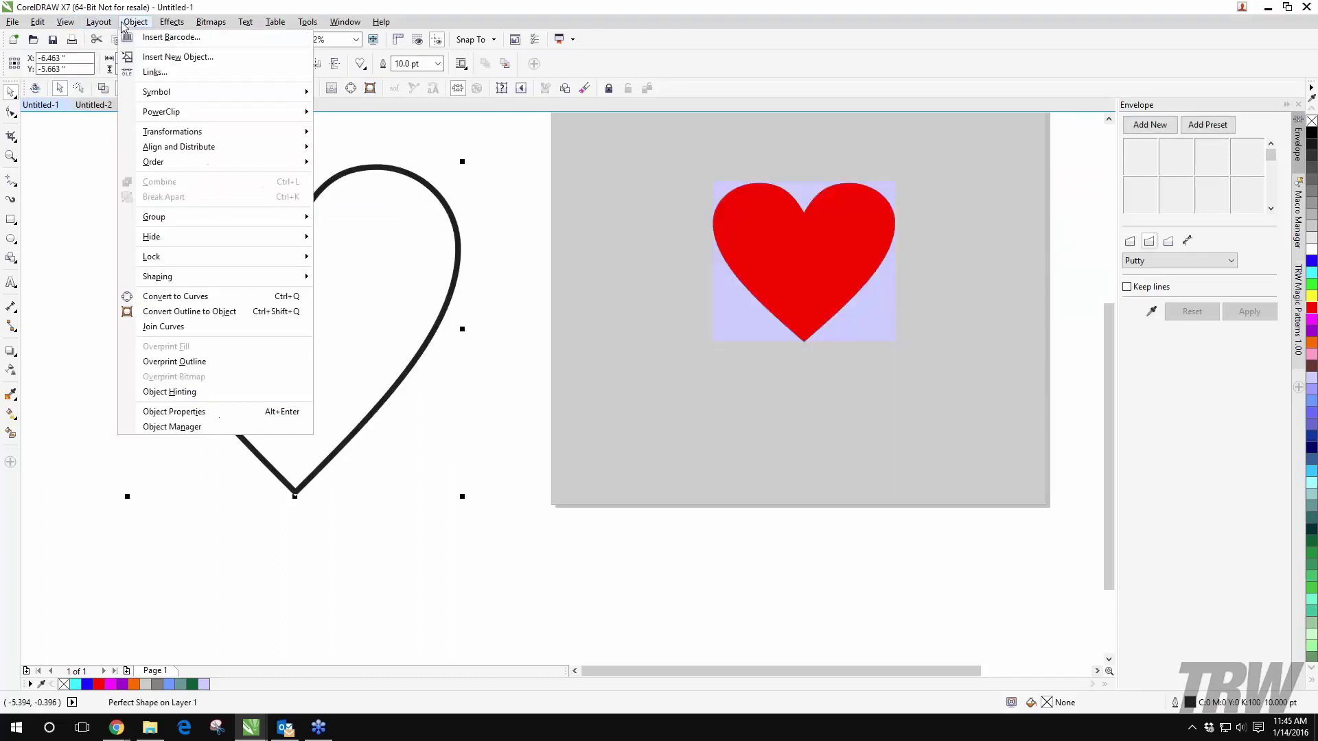
click(193, 316)
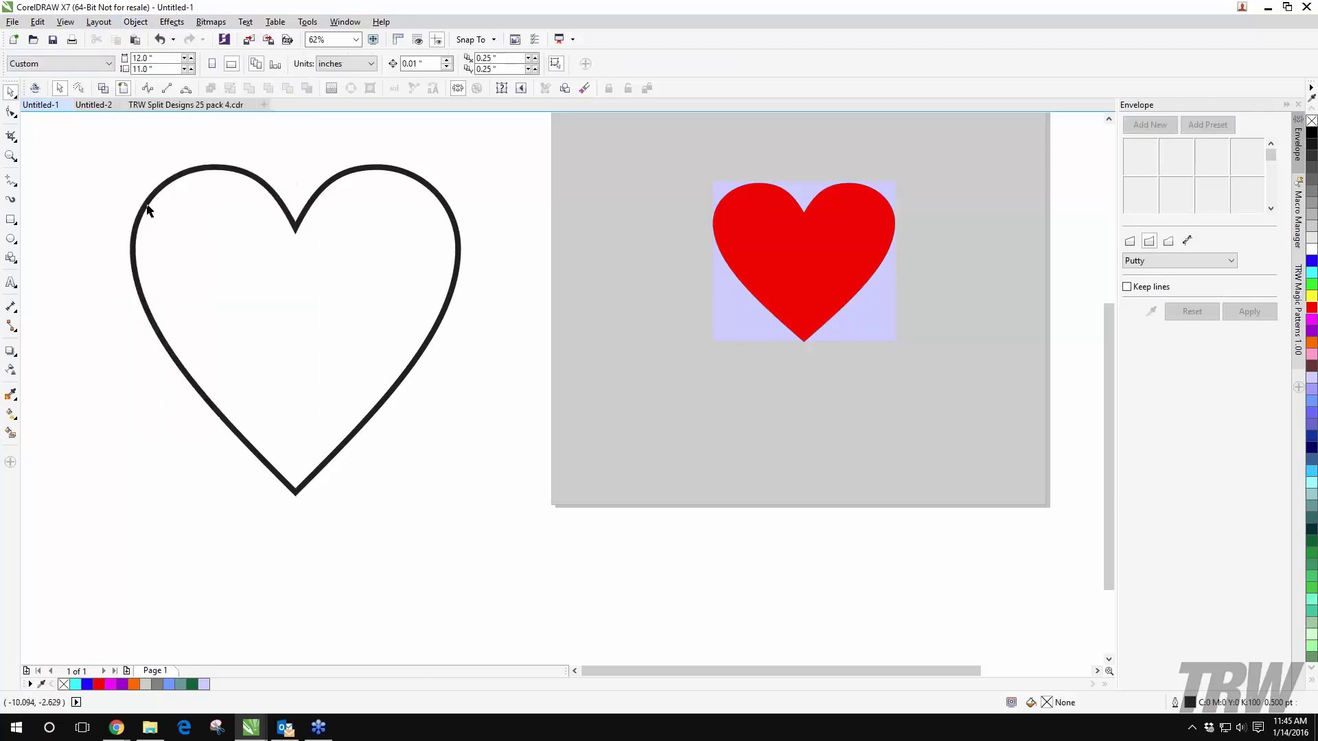
Step: Reposition the converted heart outline slightly higher and closer to the page, and display the drawing in Wireframe view
mouse_move(147, 206)
mouse_down()
mouse_move(405, 215)
mouse_move(147, 220)
mouse_up()
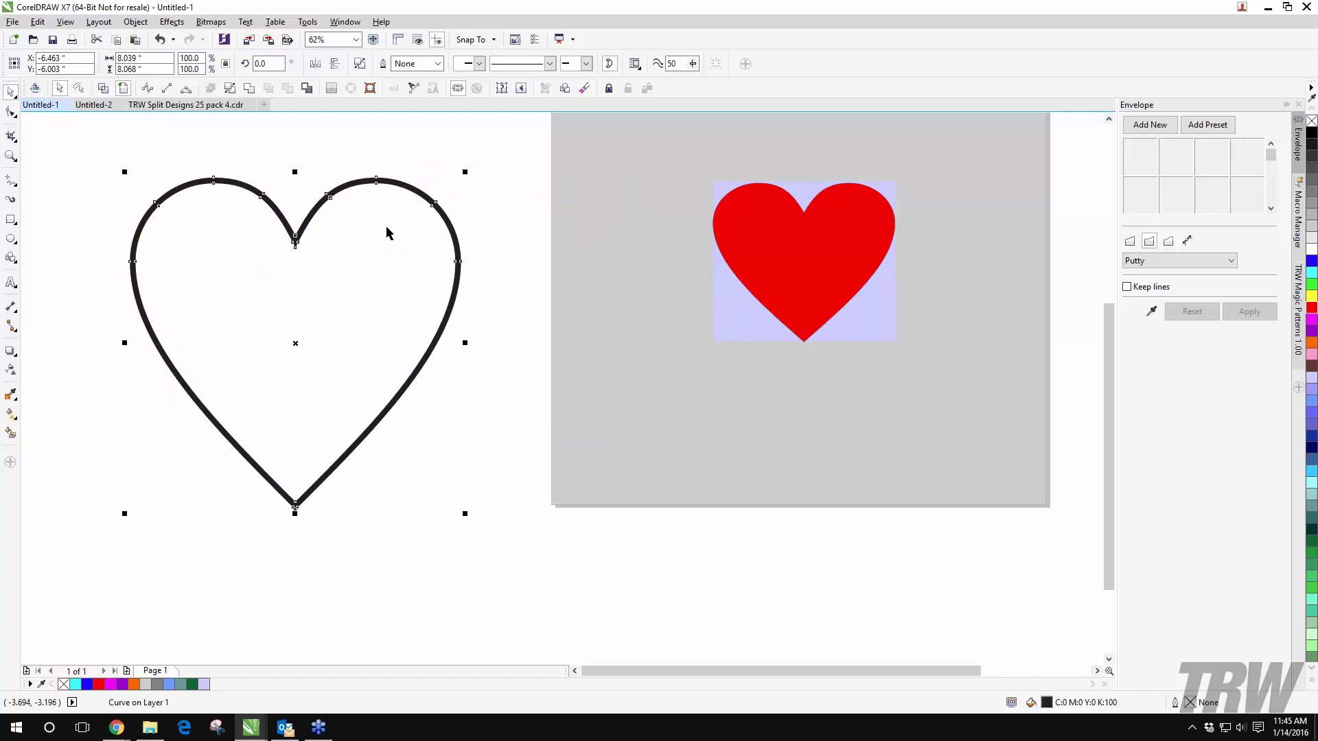
drag(301, 223, 314, 196)
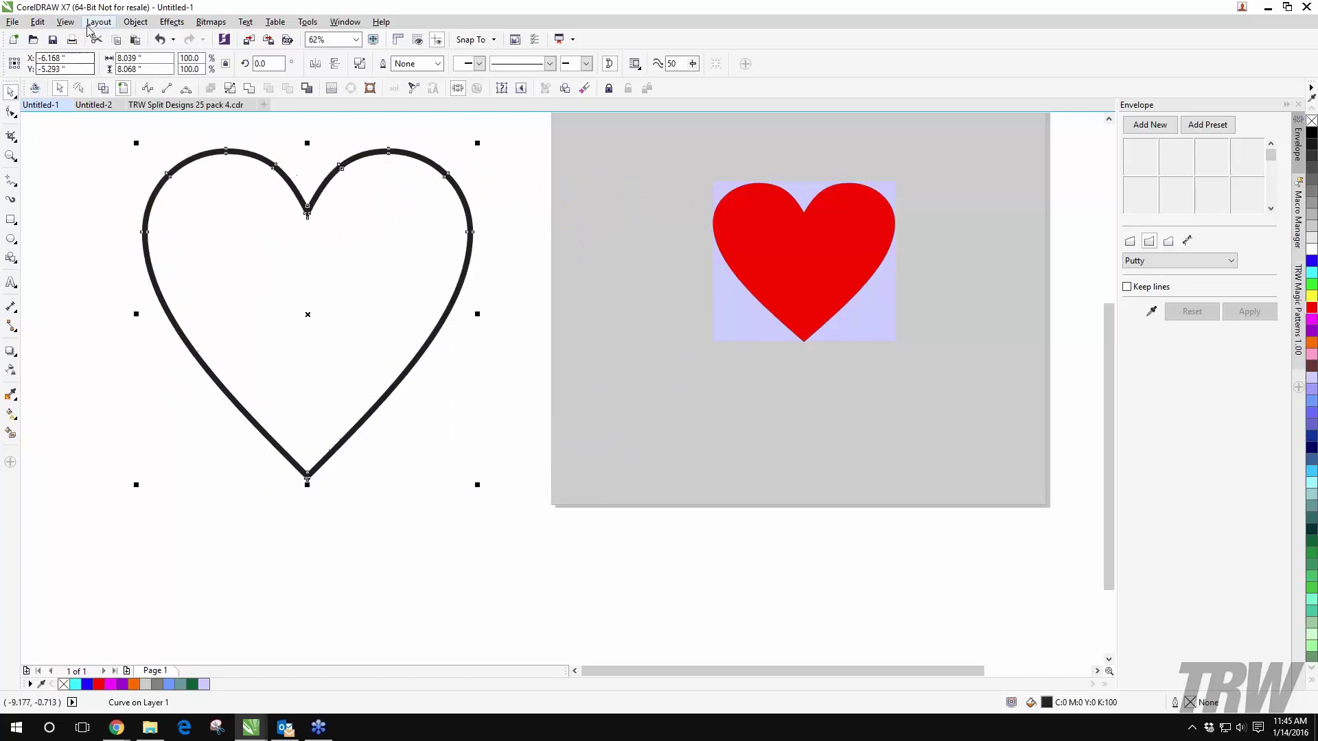
click(65, 22)
click(94, 52)
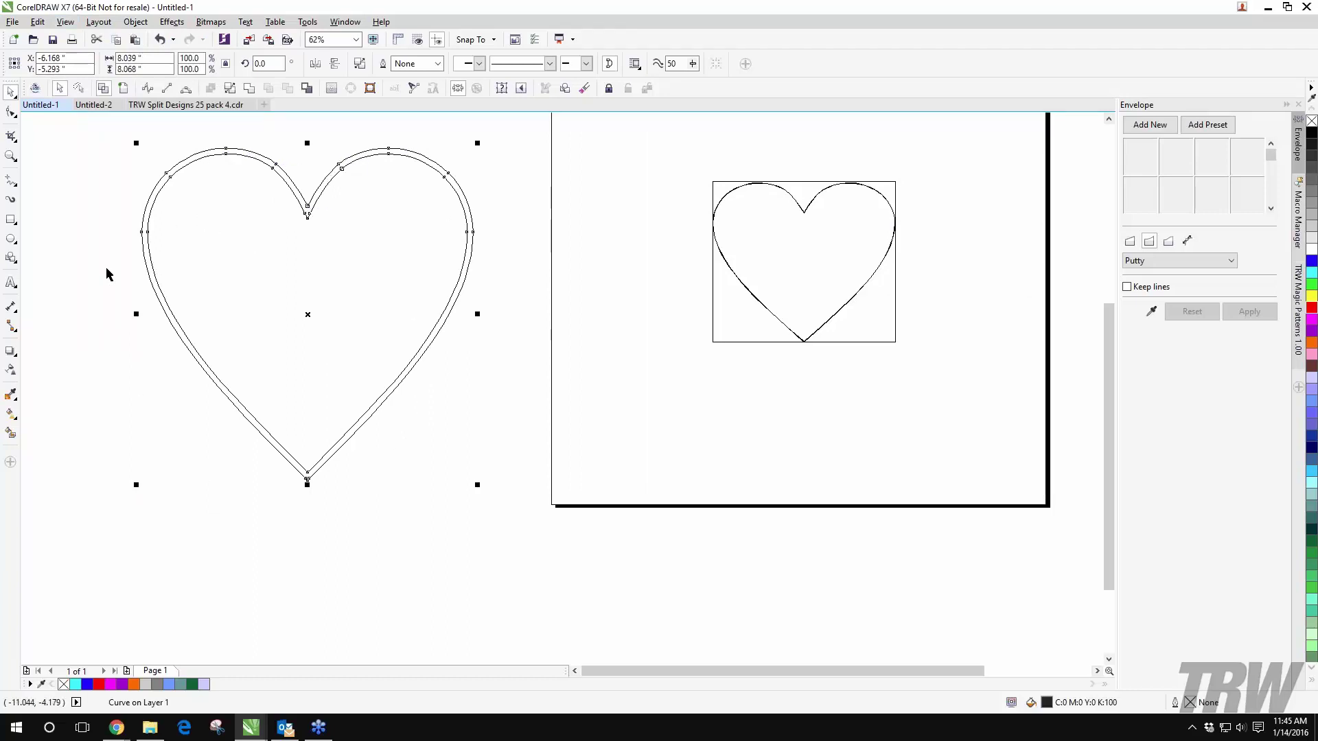
Step: Undo the last two changes to the converted heart outline and leave nothing selected
click(68, 288)
key(ctrl+z)
key(ctrl+z)
click(35, 301)
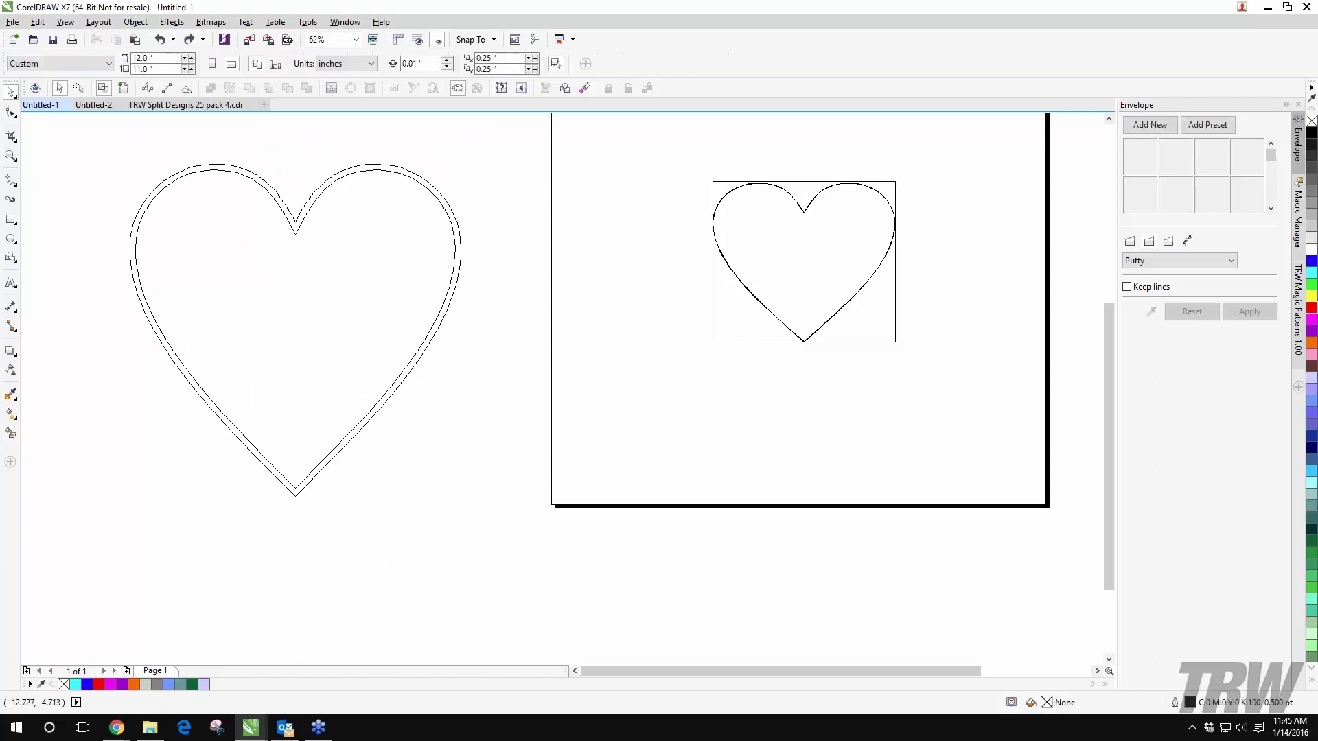
Step: Draw a spiral with four revolutions across the large heart's outer edge, shift it lower, and delete it
click(14, 260)
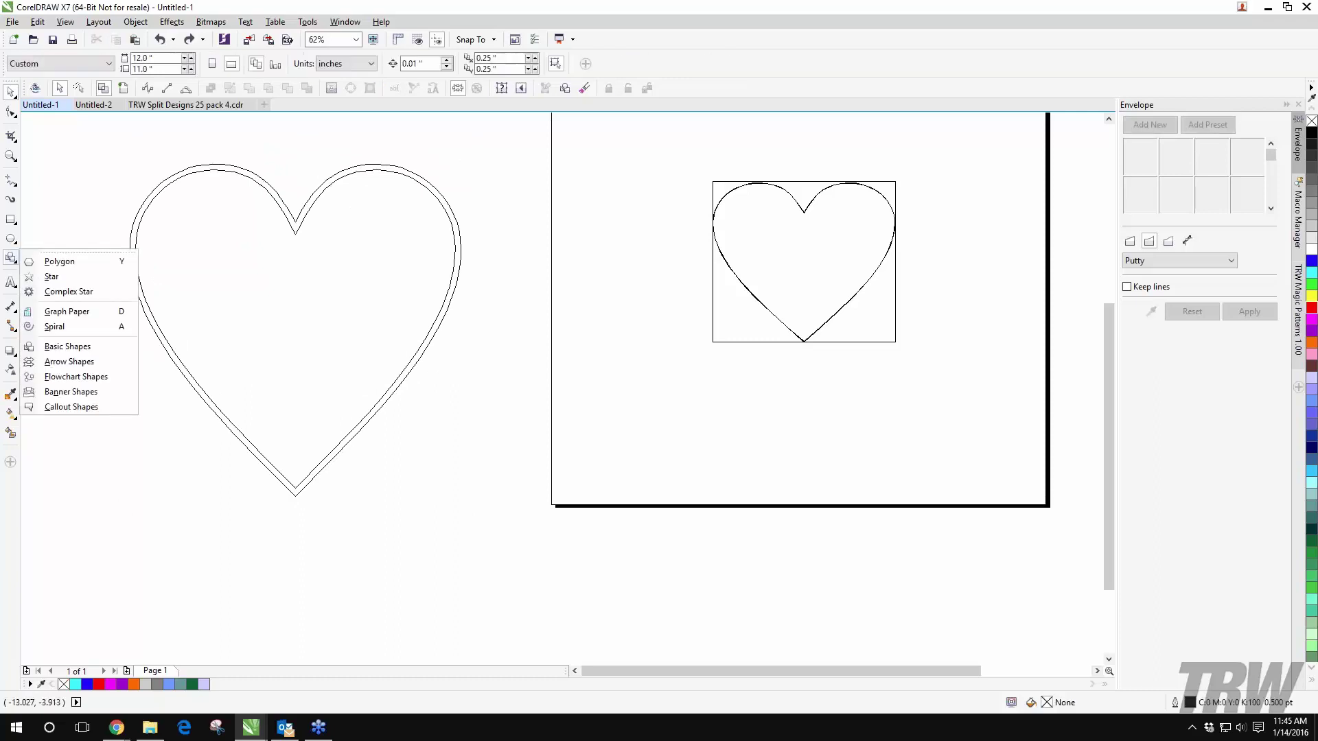
click(54, 327)
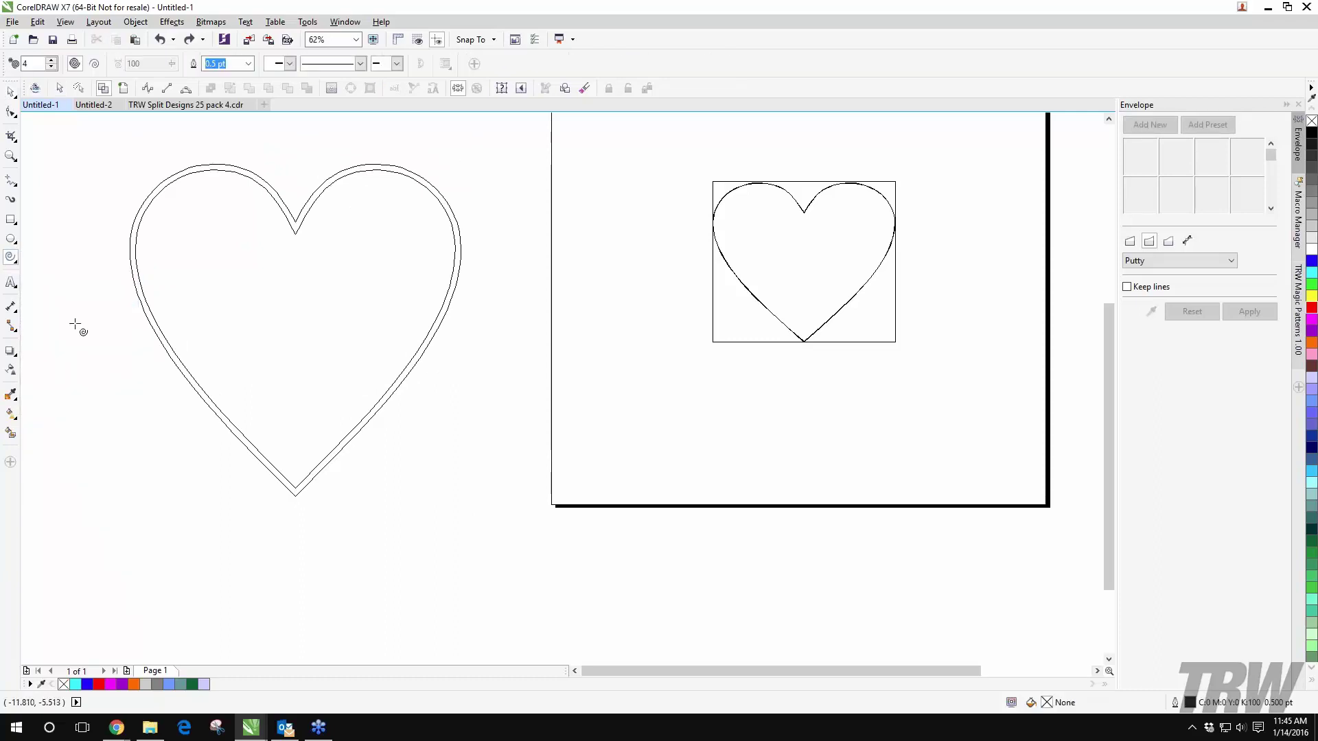
drag(75, 324, 223, 270)
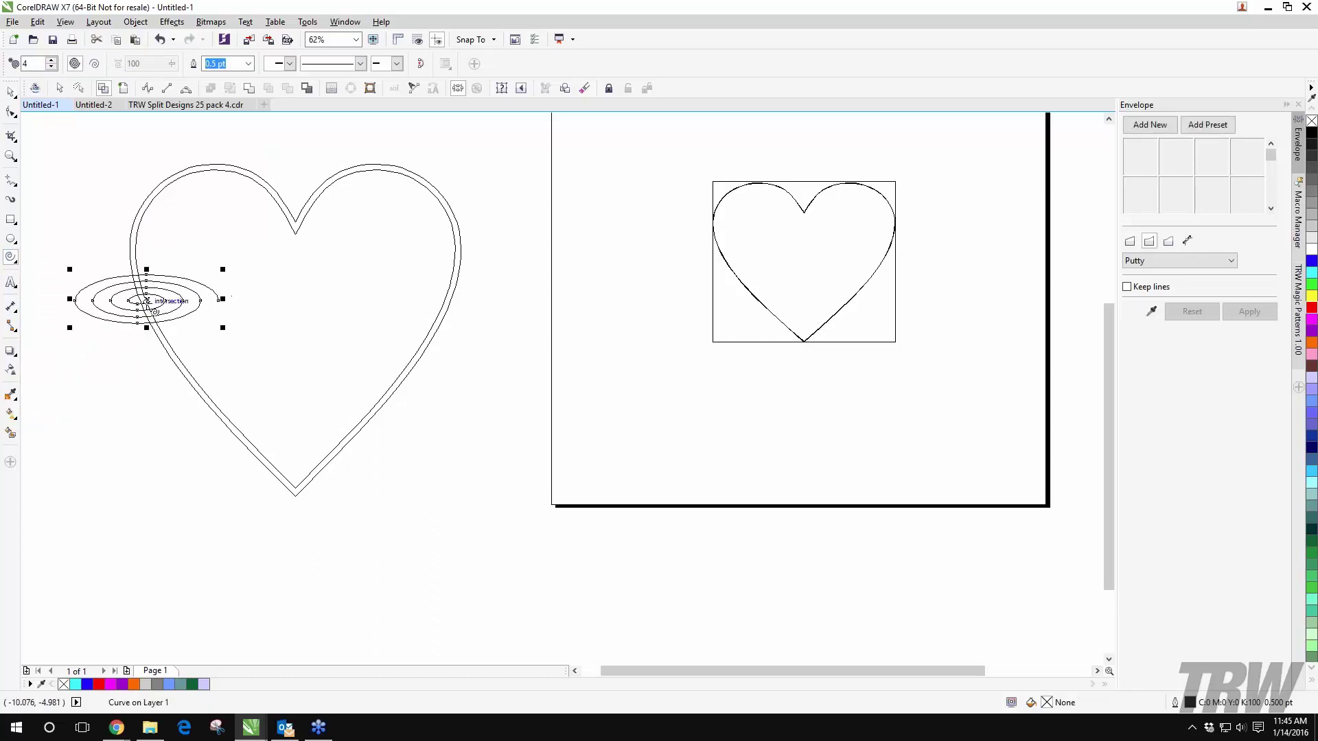
drag(146, 301, 133, 391)
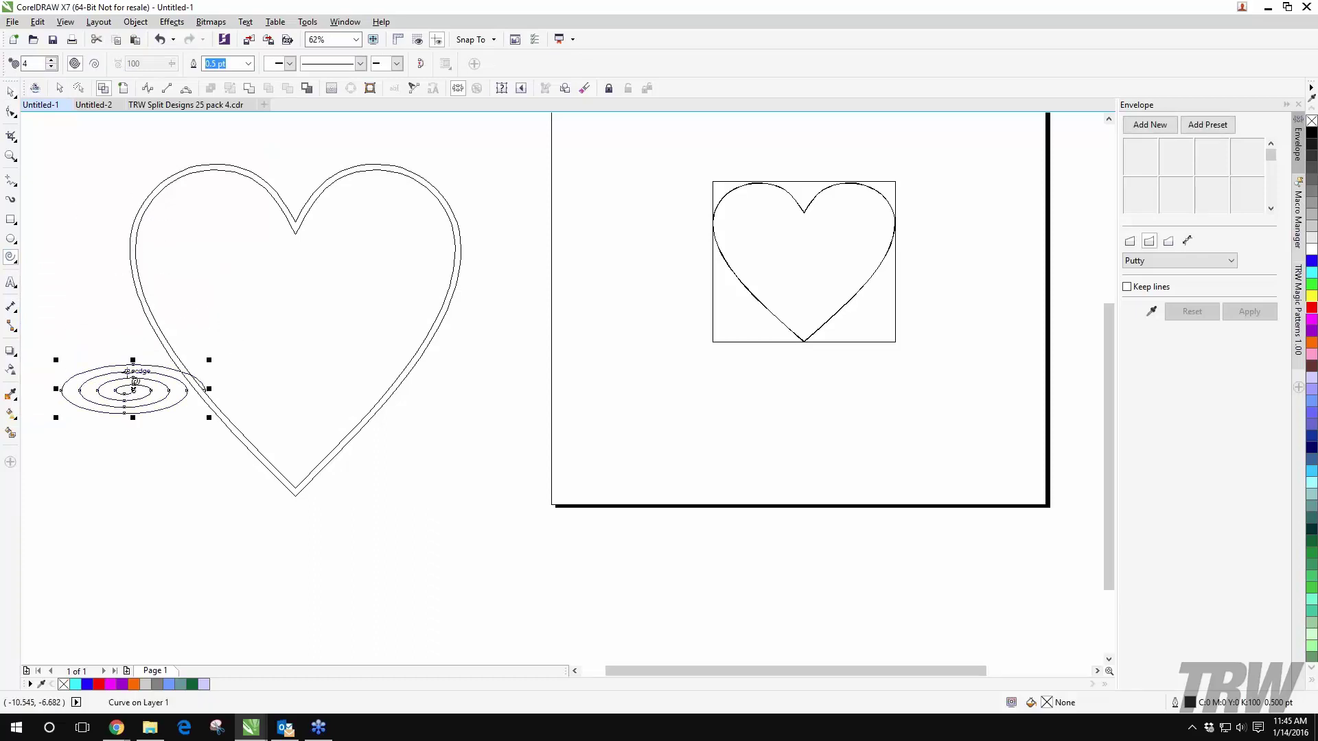
key(Delete)
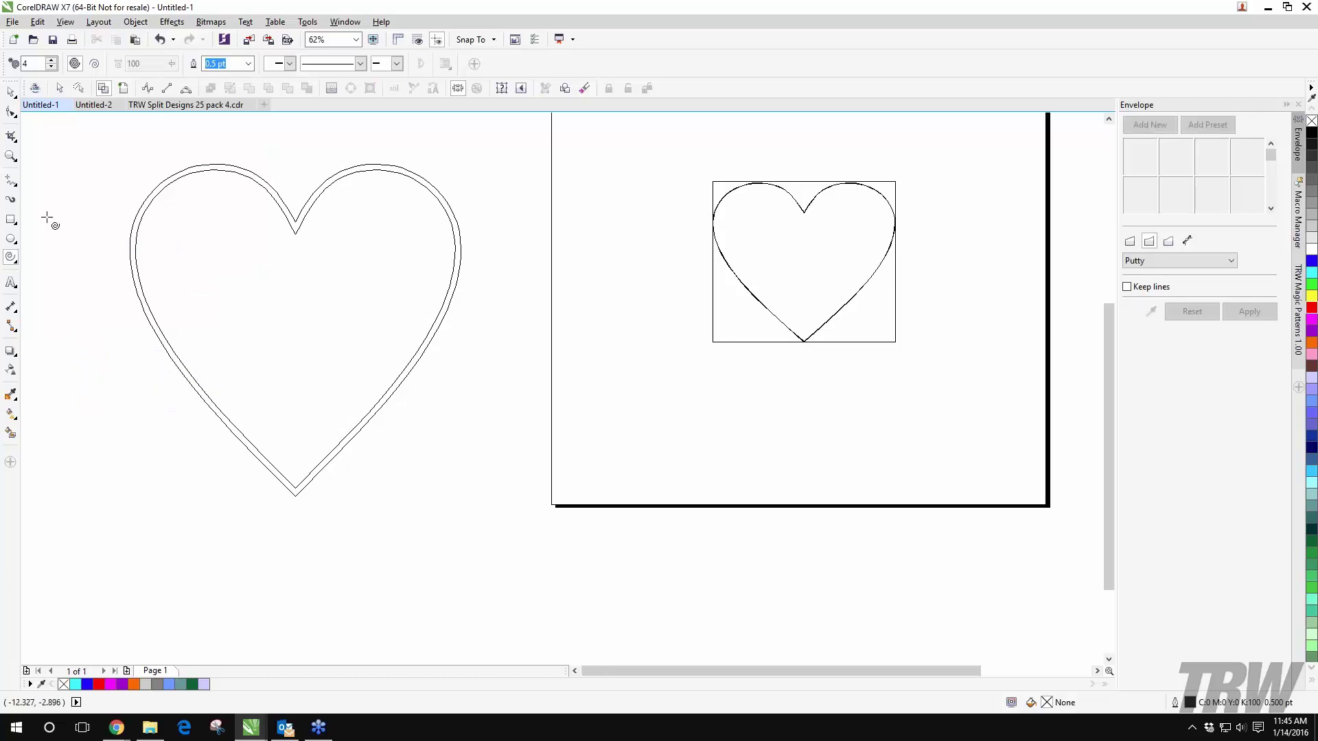
Step: Browse the available preset arrow shapes
click(13, 256)
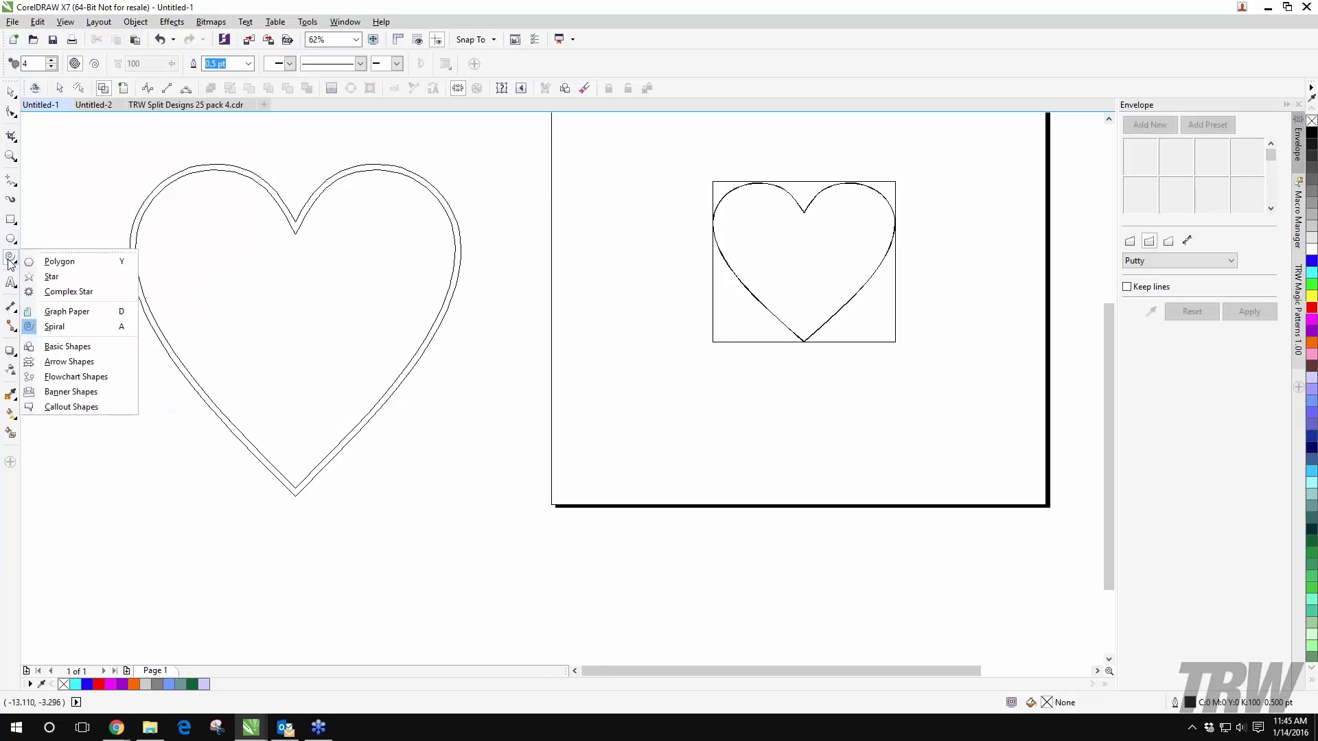
click(74, 364)
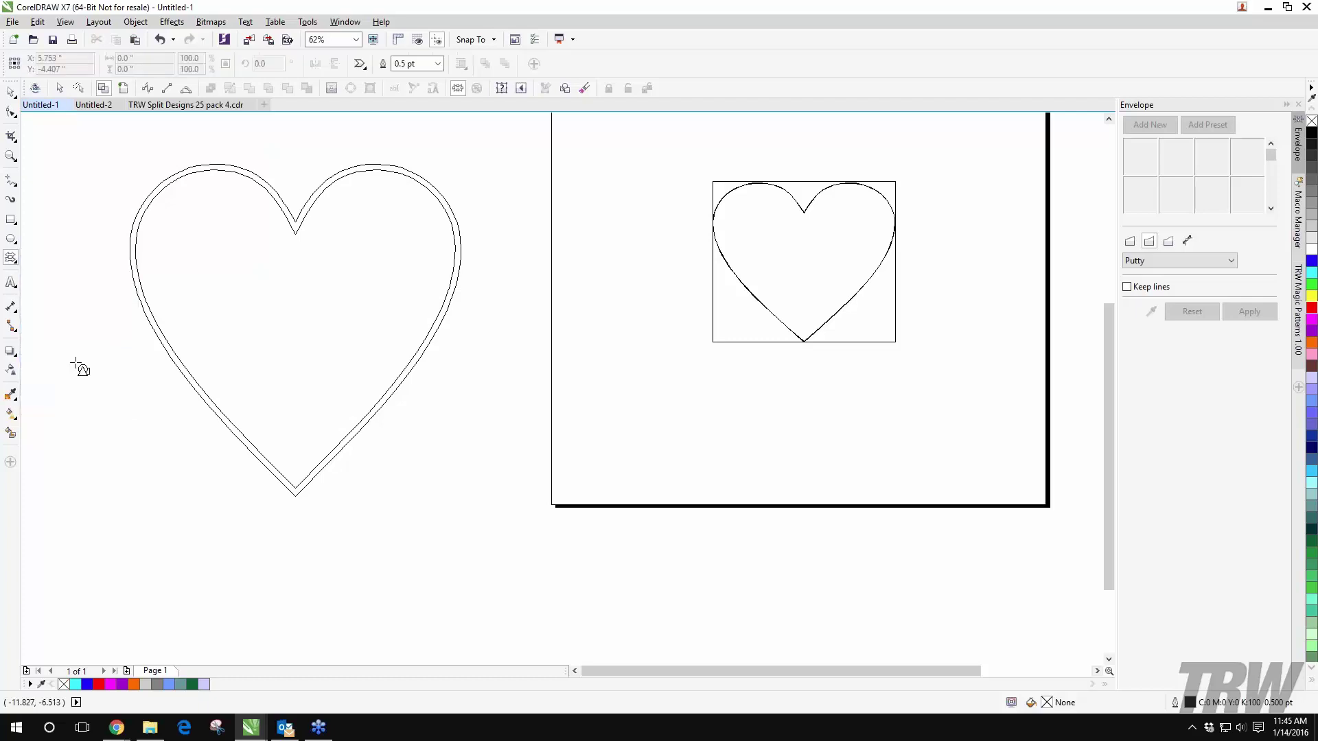
click(363, 64)
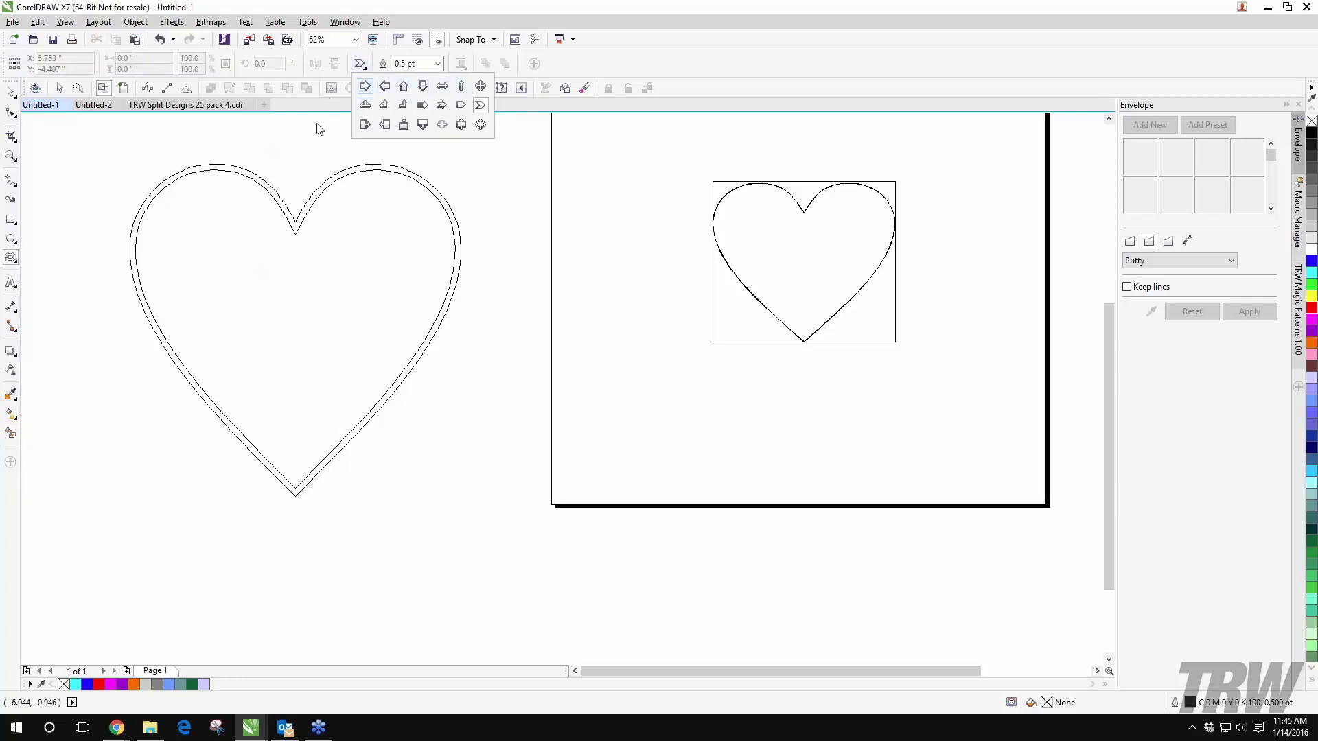
click(14, 263)
Step: Draw a folded ribbon banner about 15.6 by 4.3 inches just below the large heart
click(7, 261)
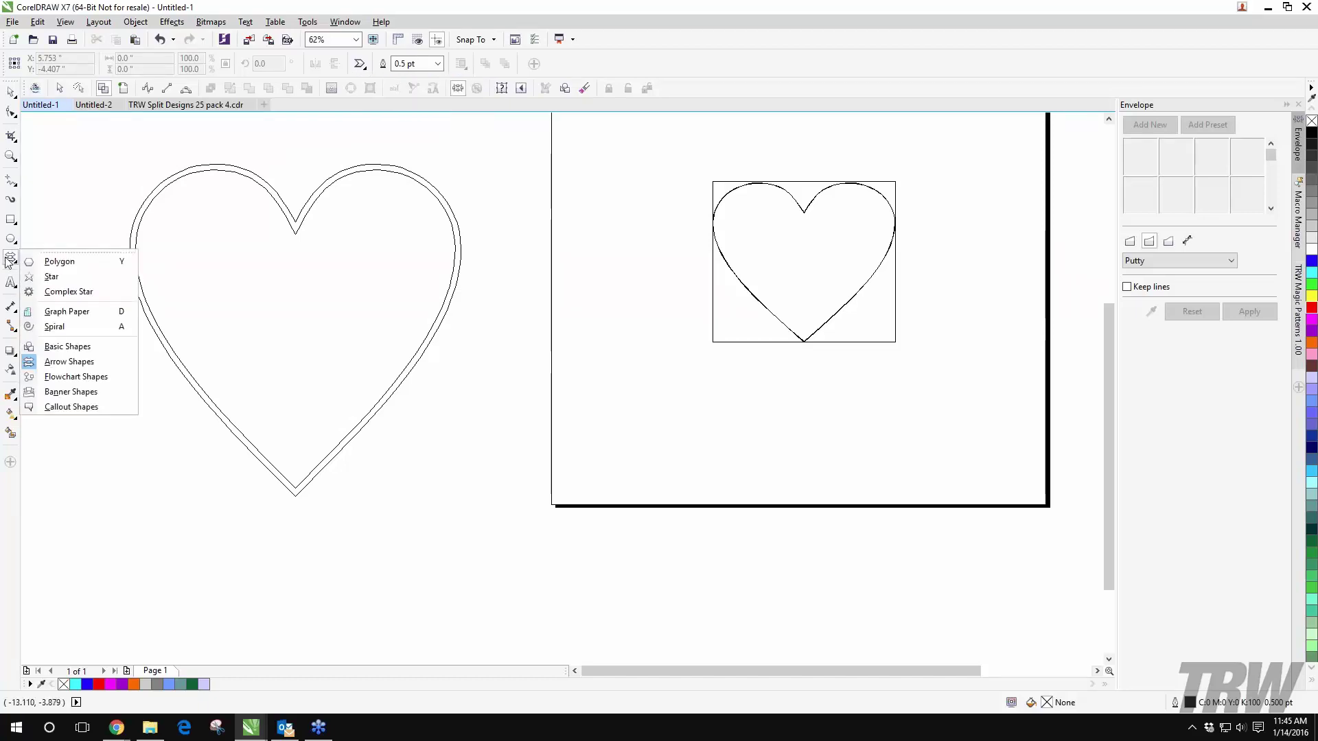
click(70, 391)
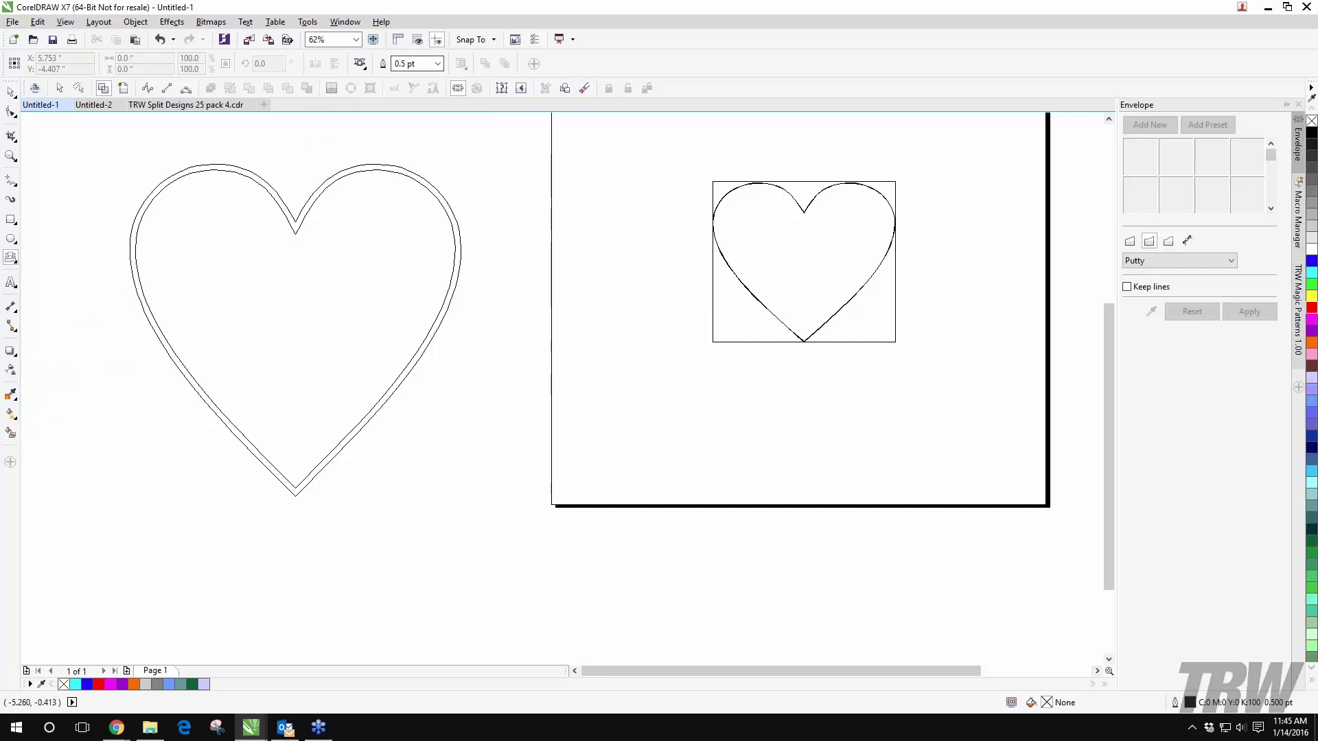
click(360, 63)
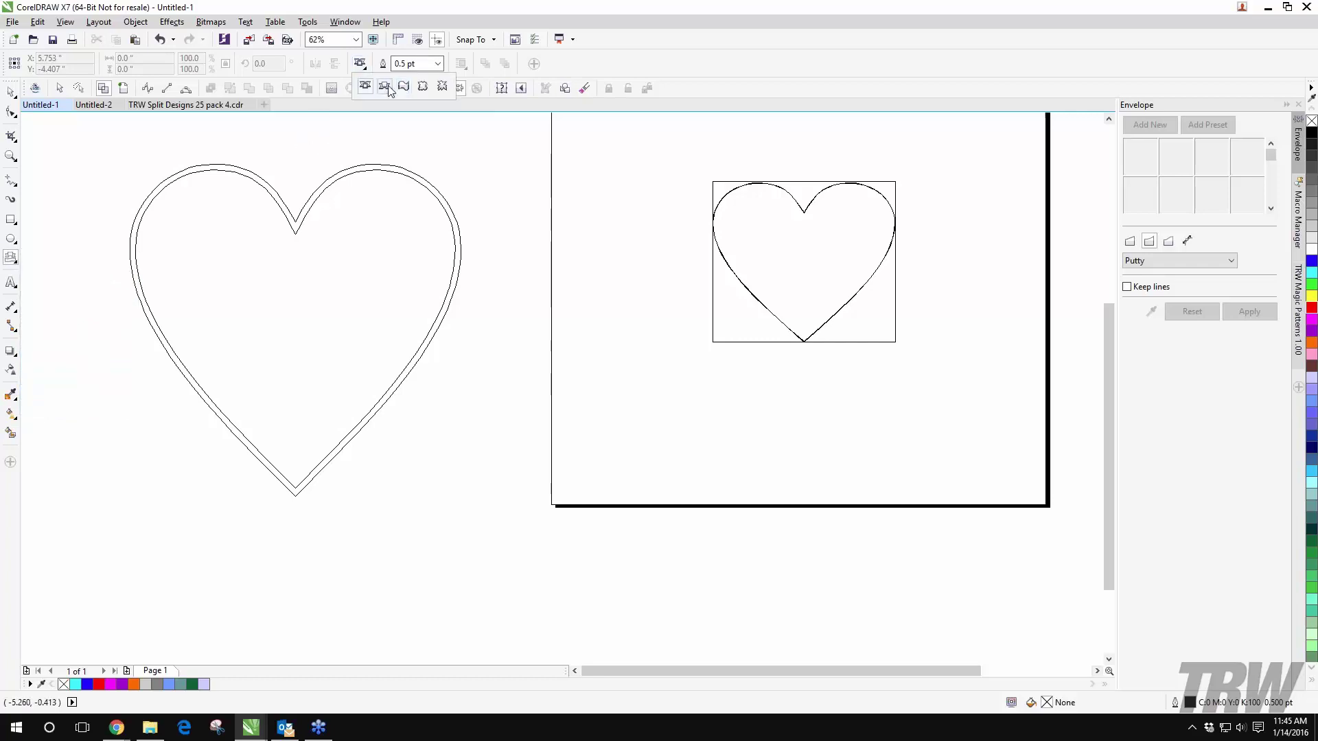
click(385, 85)
scroll(365, 183, down, 4)
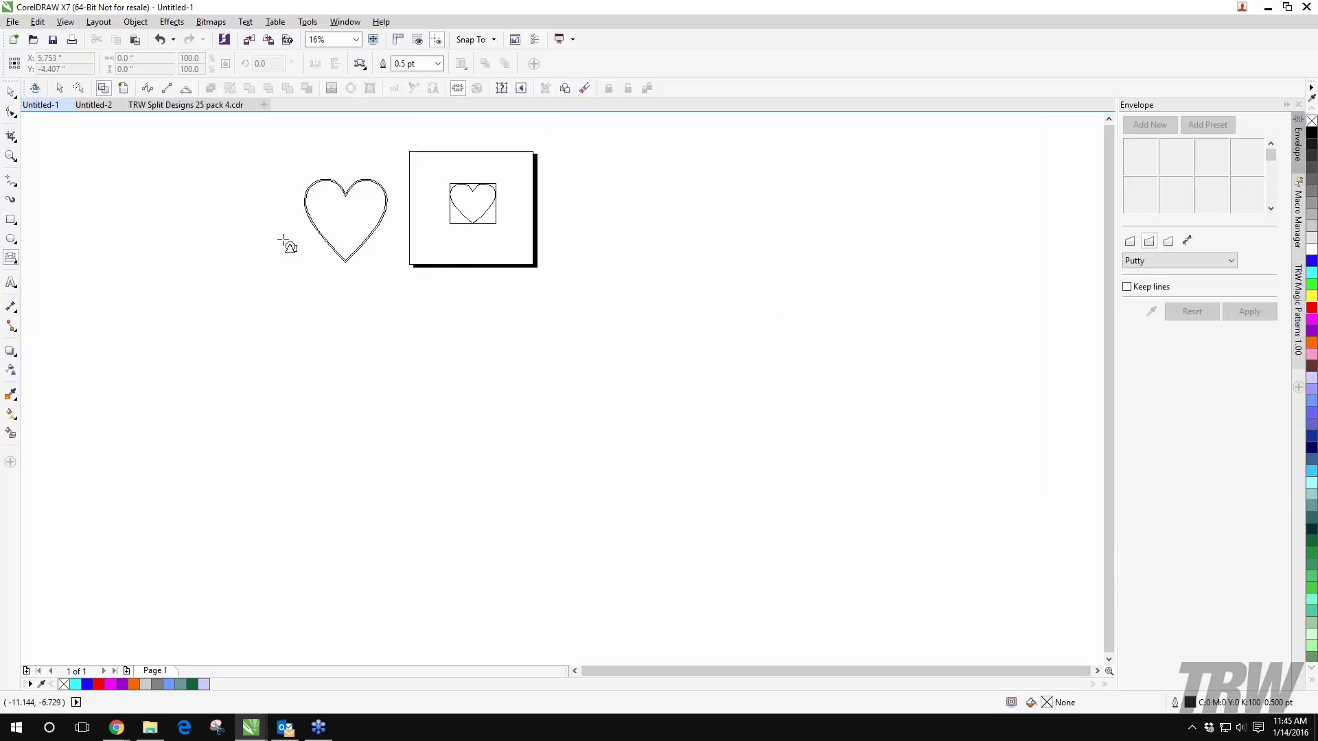
drag(229, 259, 396, 312)
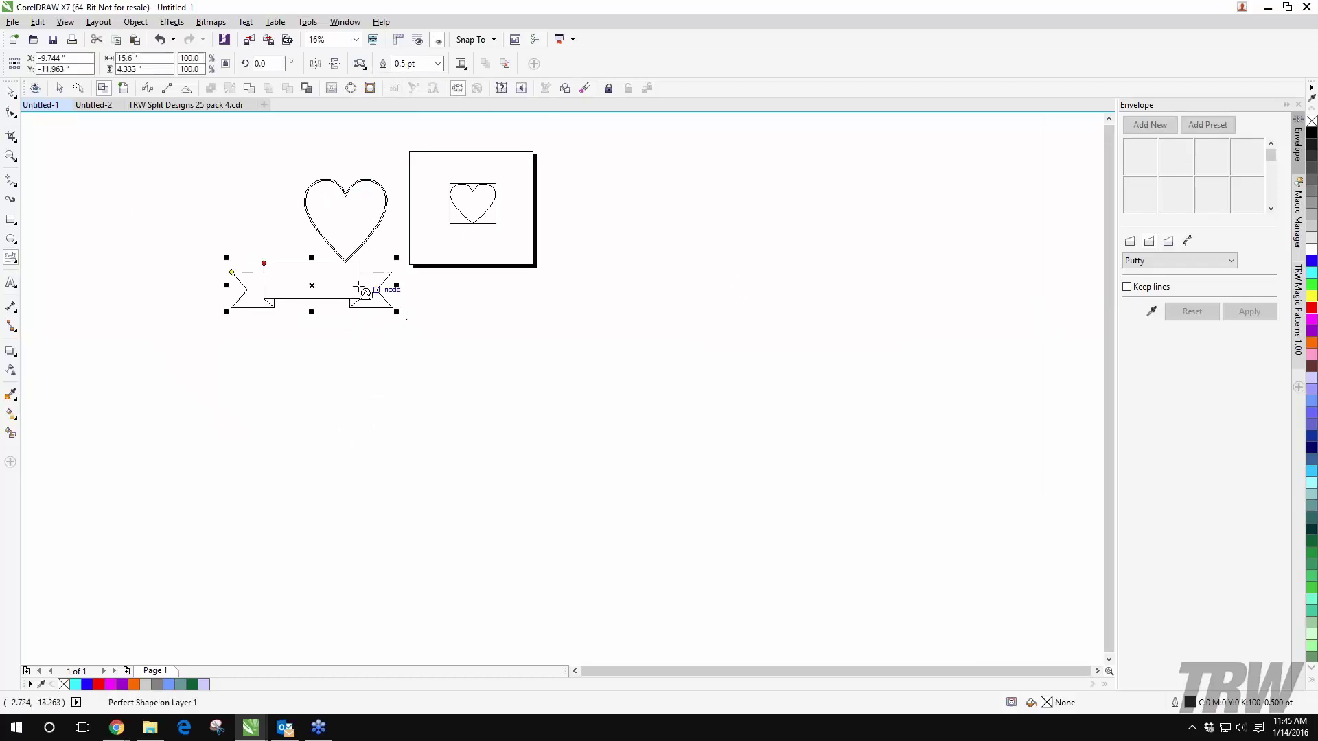
scroll(358, 285, up, 2)
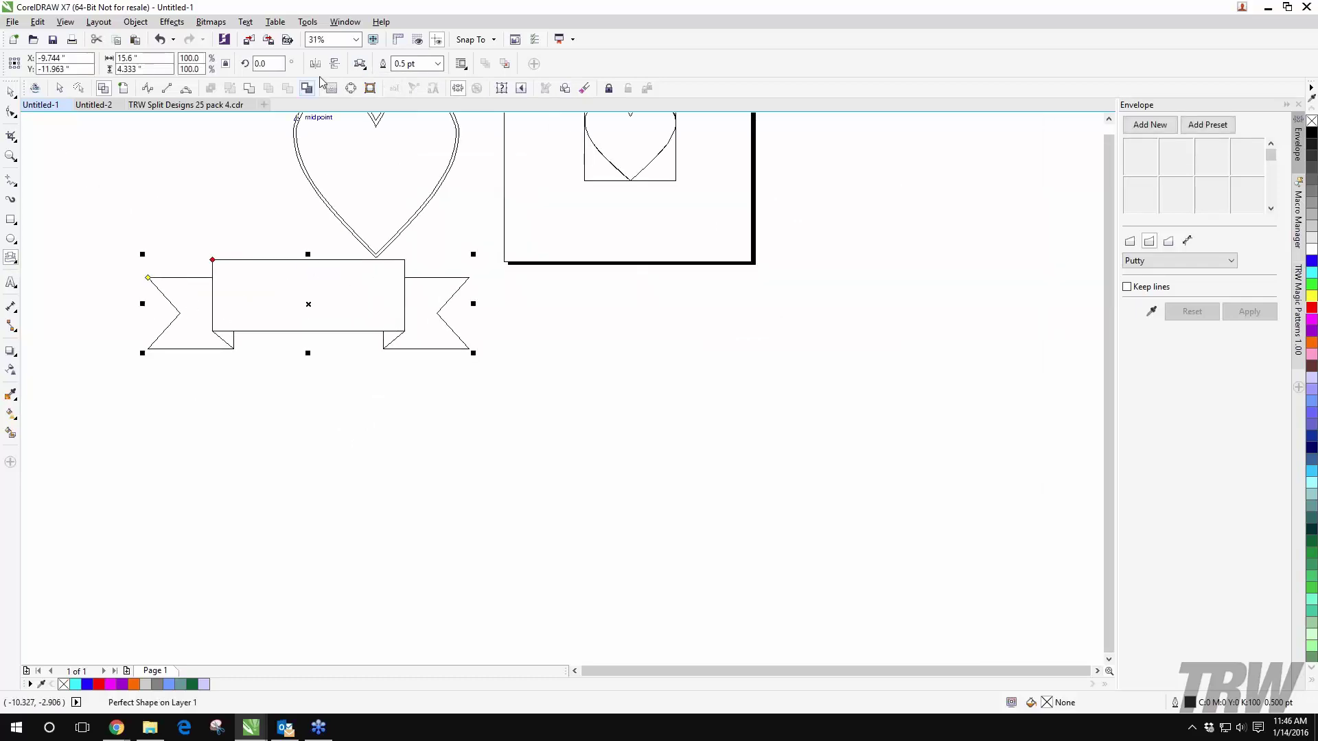
Step: Draw a wavy banner below the ribbon banner, and move the ribbon banner slightly lower and farther from the page
click(365, 66)
click(403, 92)
mouse_move(149, 398)
mouse_down()
mouse_move(453, 485)
mouse_move(456, 506)
mouse_up()
key(space)
drag(314, 311, 265, 330)
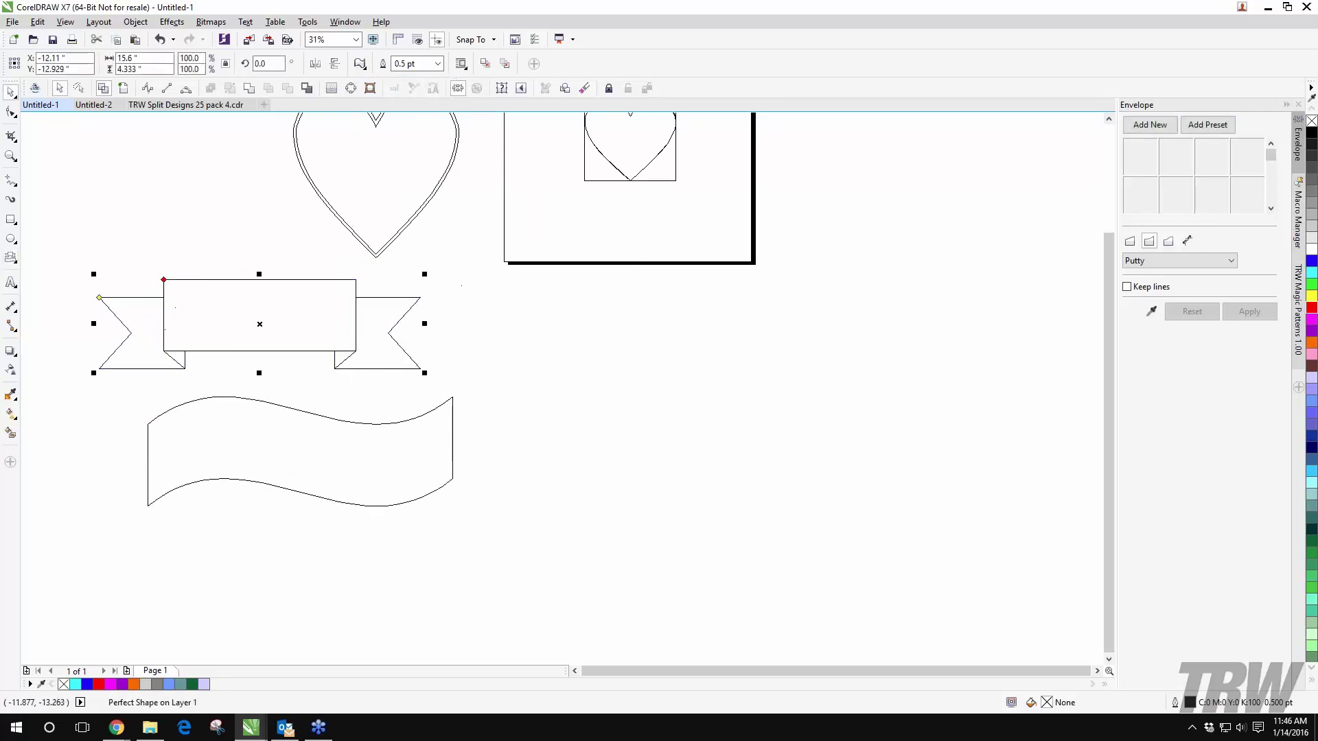
Step: Add a single-arc envelope to the ribbon banner, try bending its lower edge up and down, and undo both bends
drag(61, 247, 432, 377)
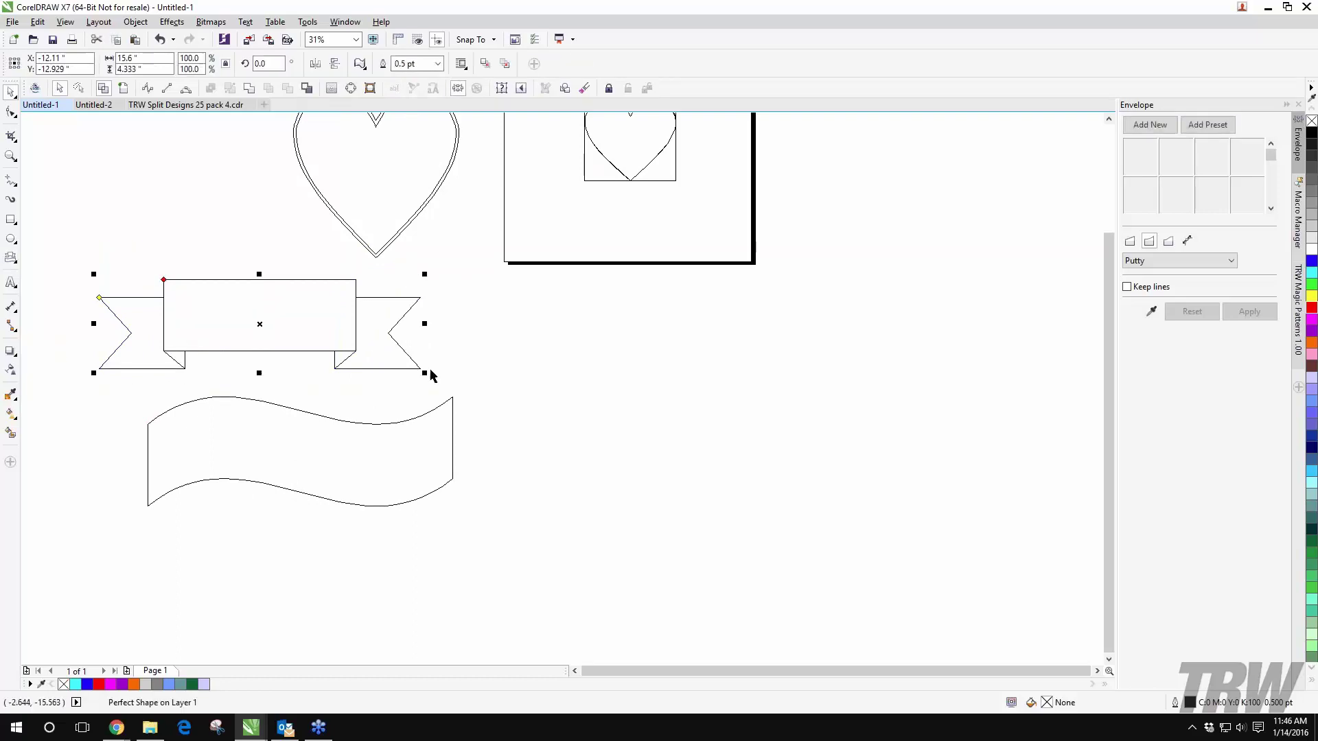
click(1160, 129)
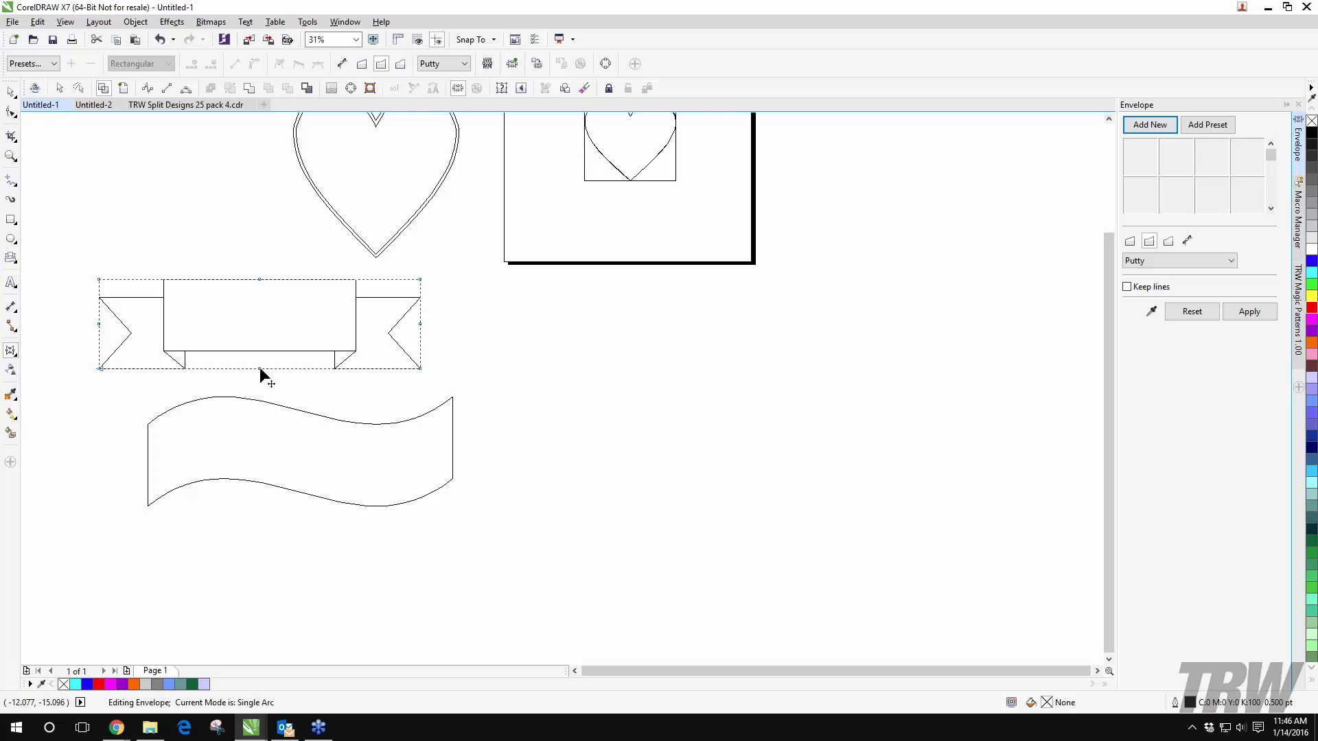
drag(259, 368, 260, 335)
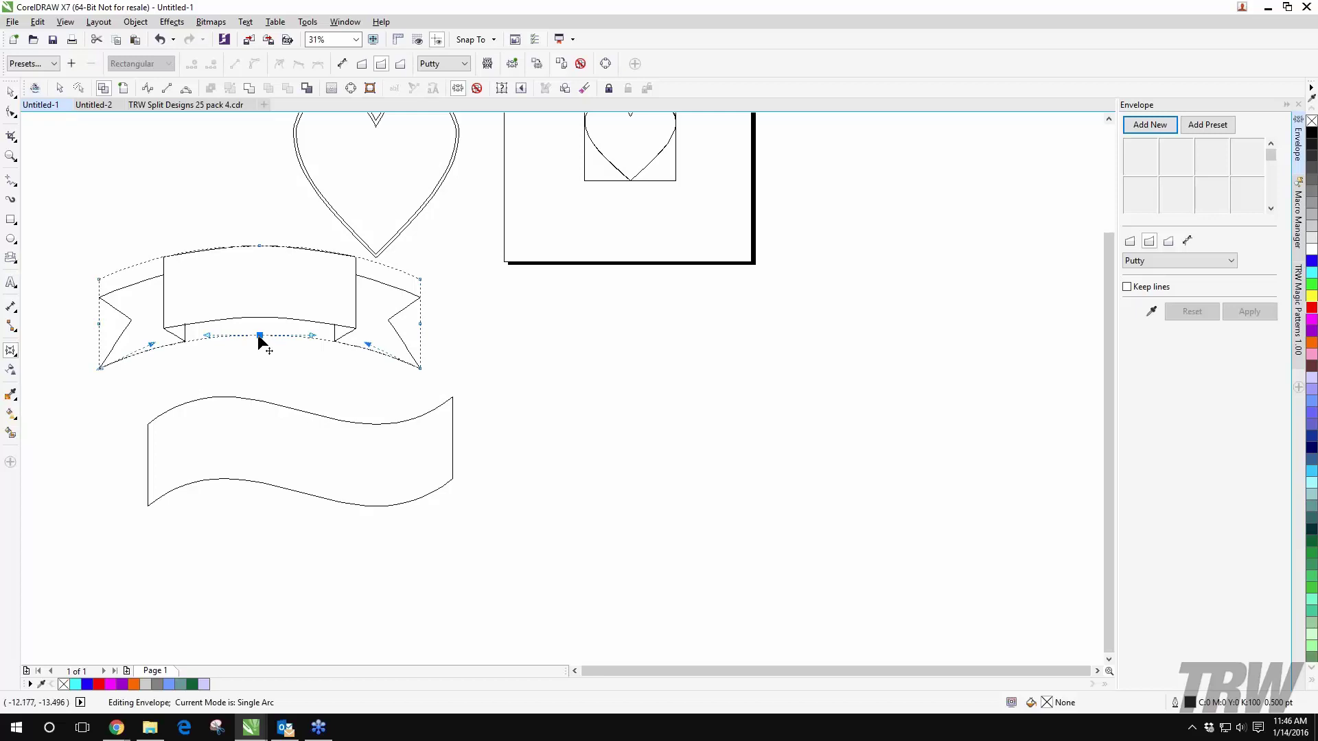
drag(260, 338, 265, 389)
key(ctrl+z)
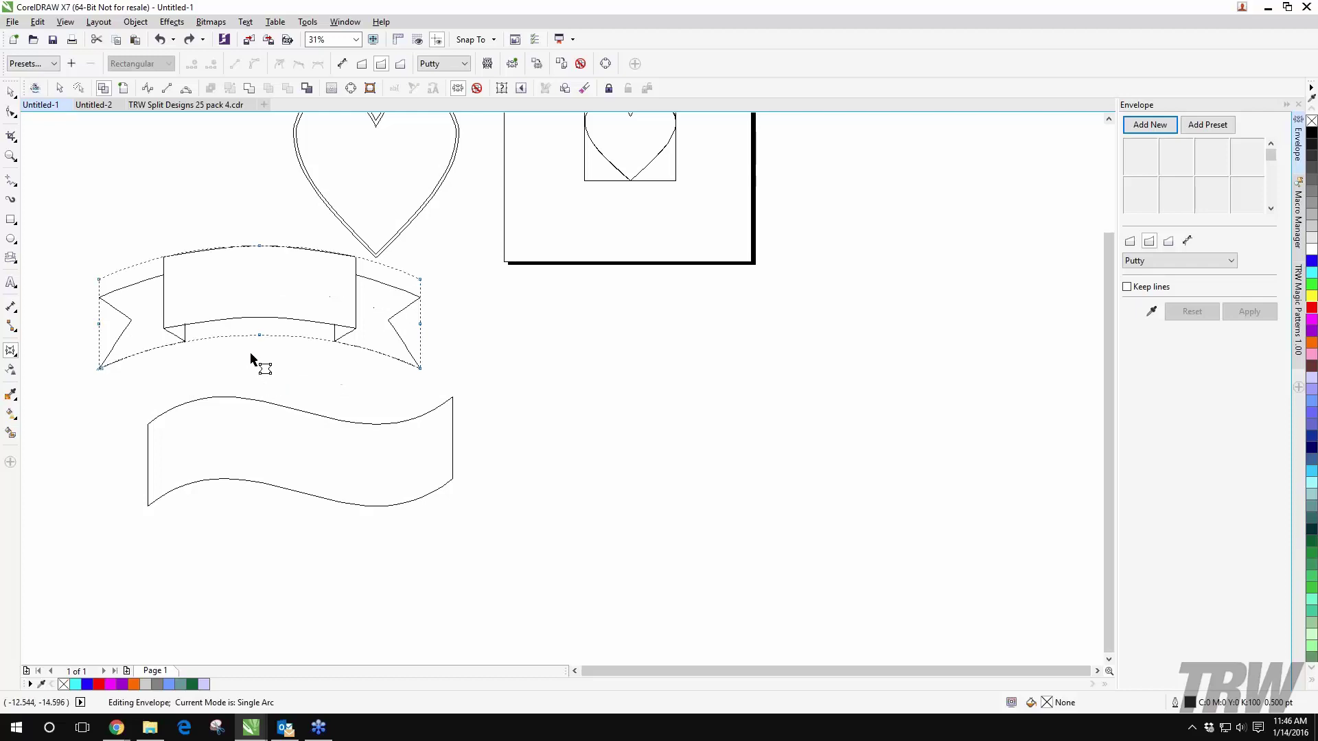
key(ctrl+z)
Step: Bulge the ribbon banner's upper and lower edges outward with the envelope, and move the banner beside the large heart
drag(259, 369, 260, 388)
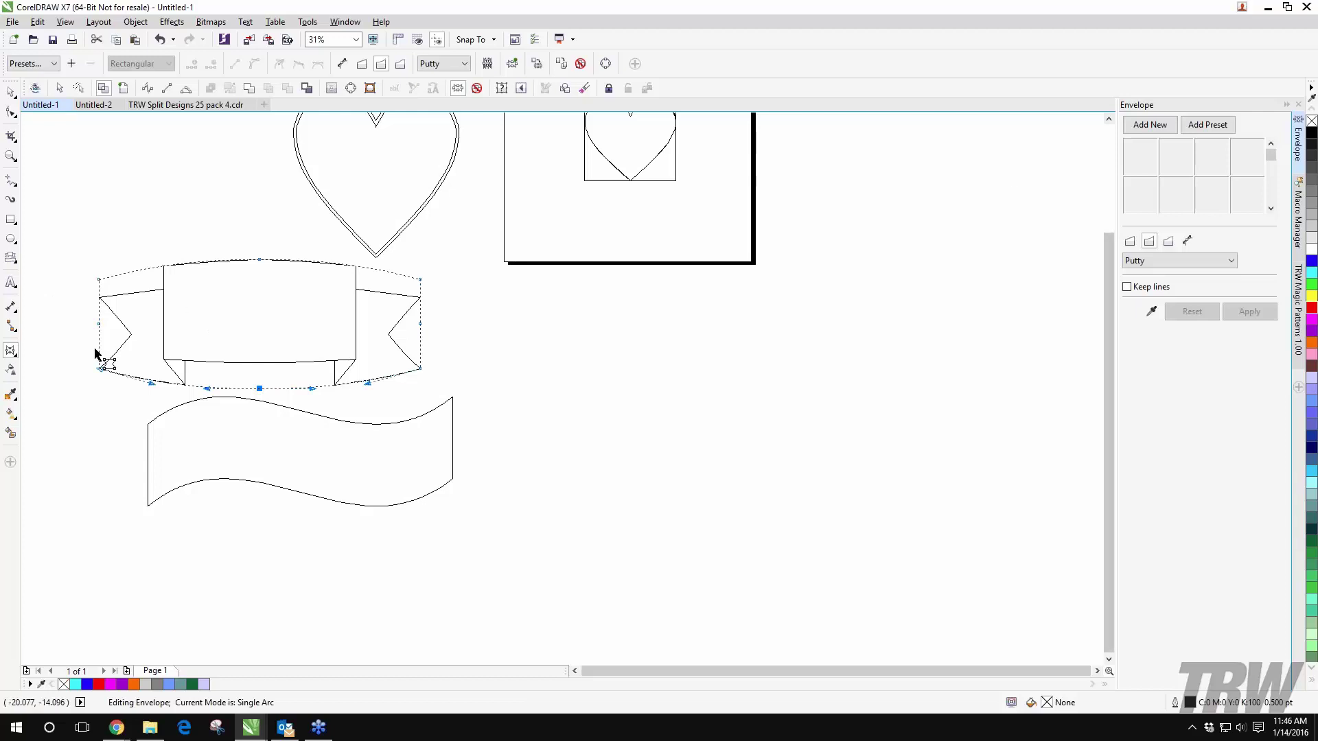
key(space)
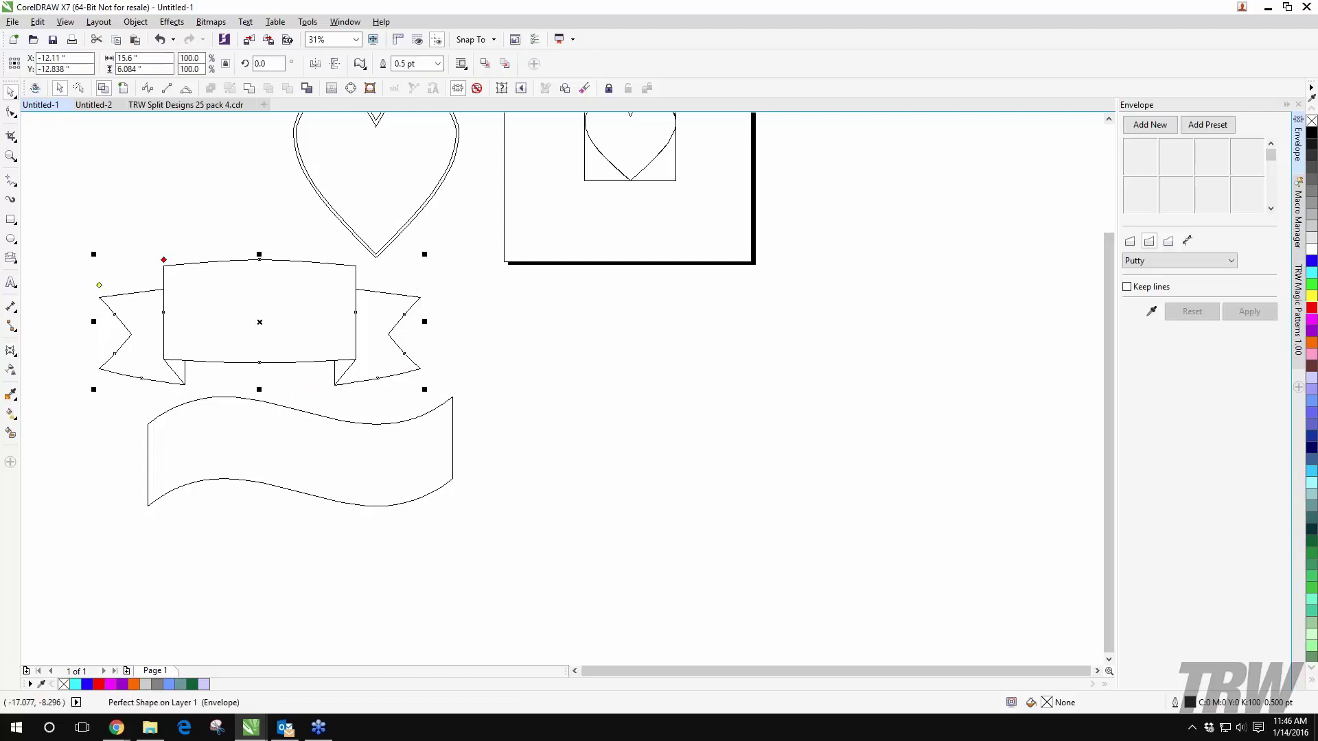
scroll(440, 339, down, 2)
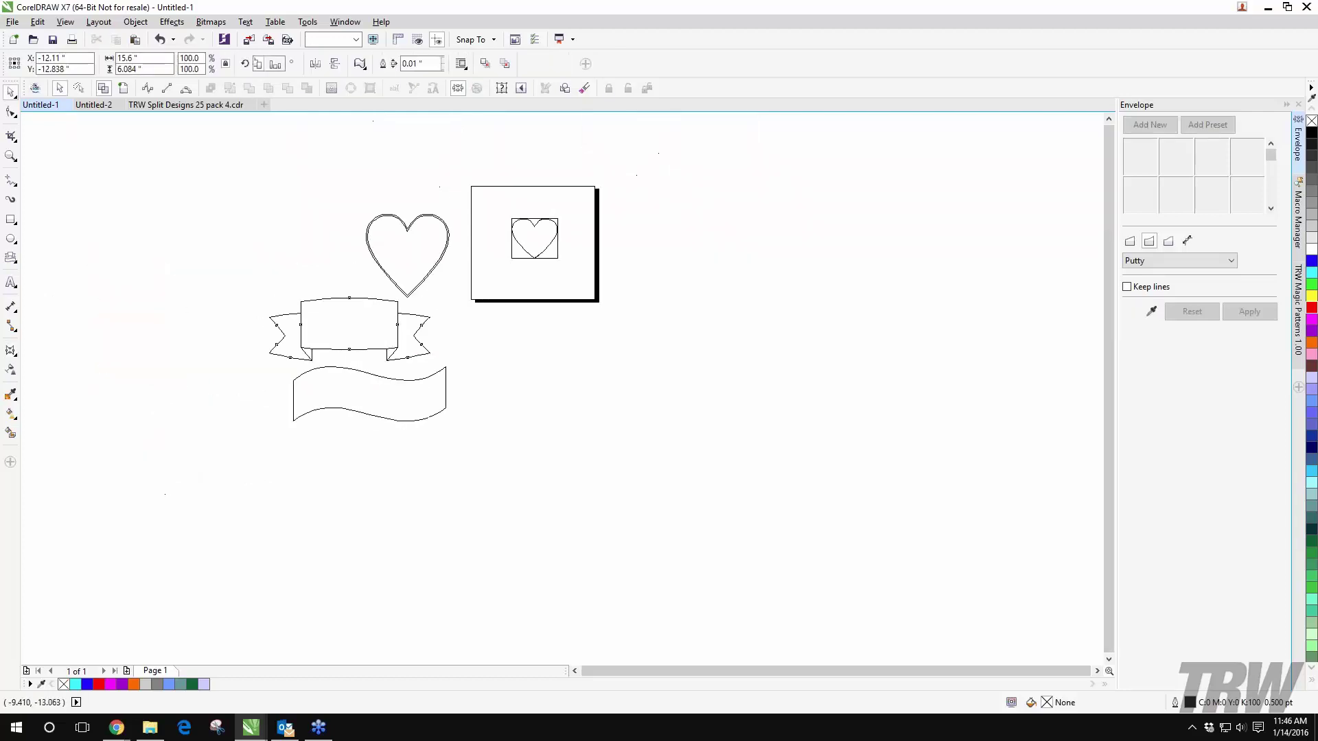
drag(377, 332, 305, 252)
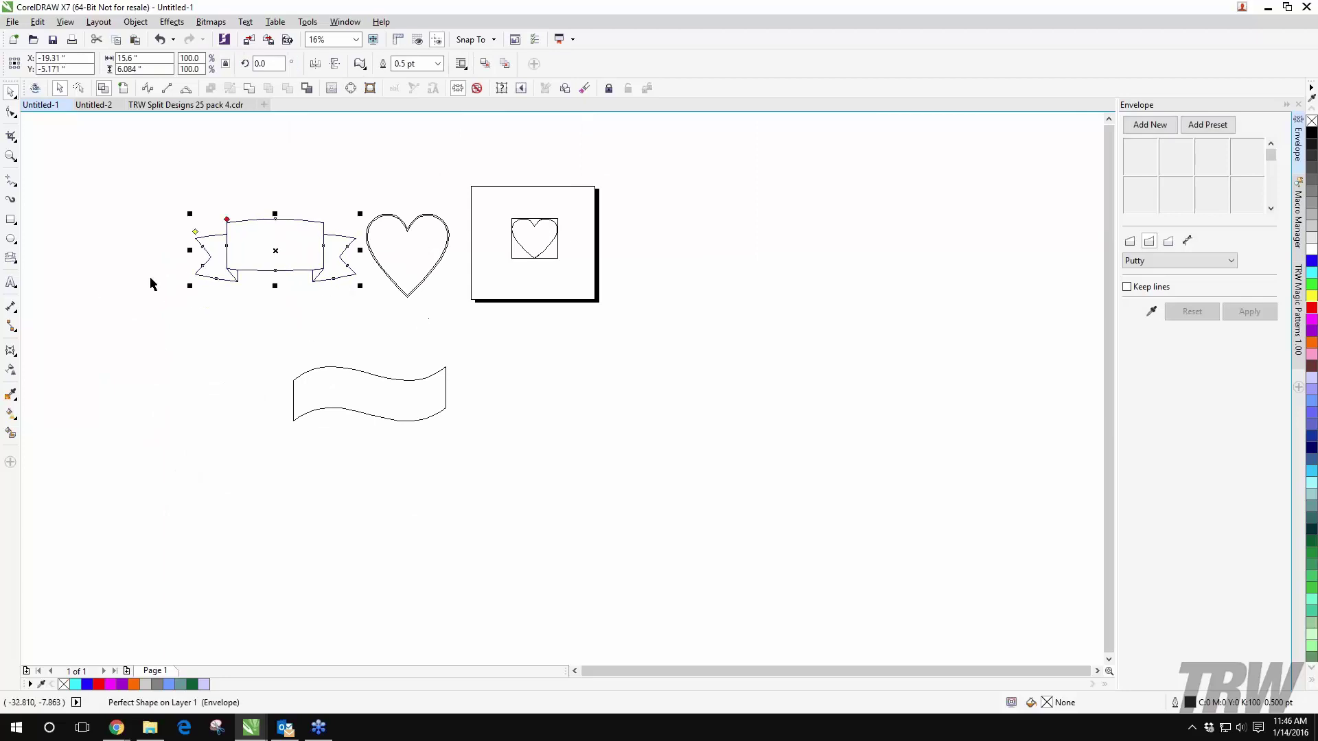
click(251, 235)
click(251, 234)
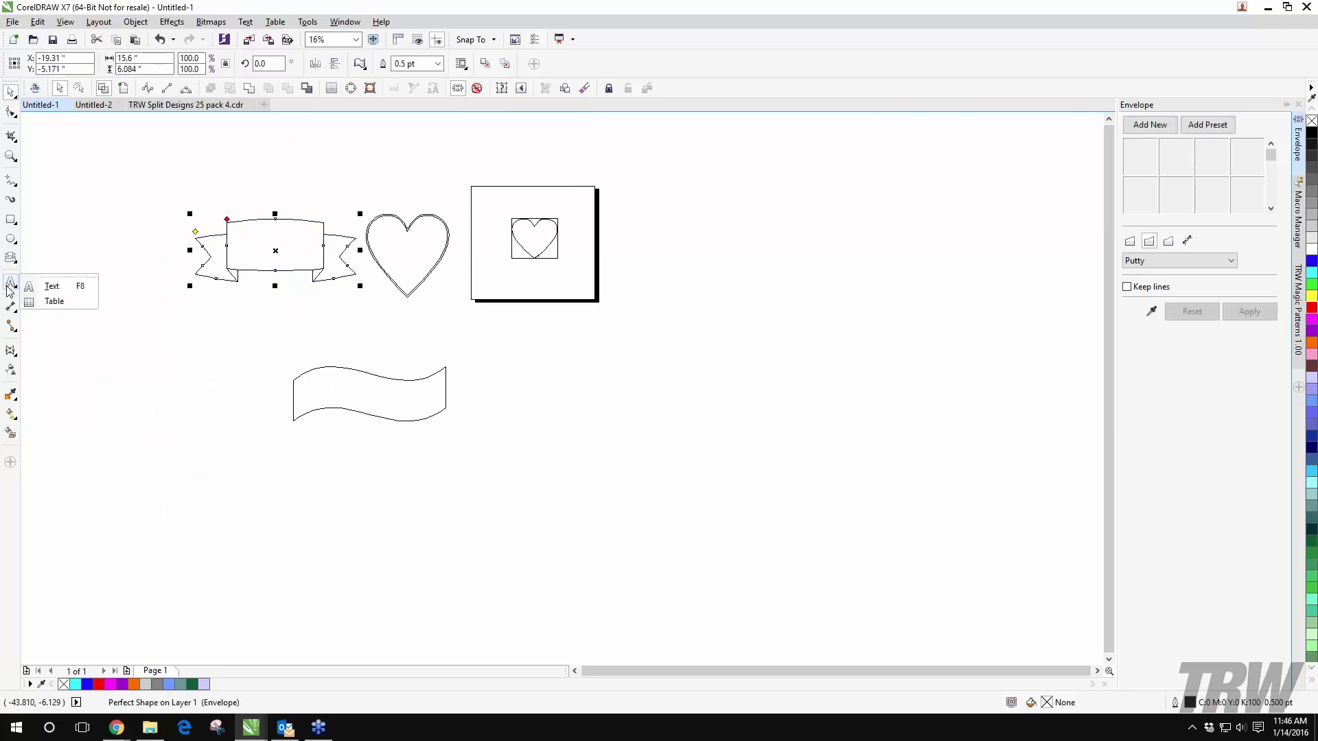
Step: Draw a thought-cloud callout about 13.8 by 13.1 inches below the ribbon banner, beside the wavy banner
click(10, 256)
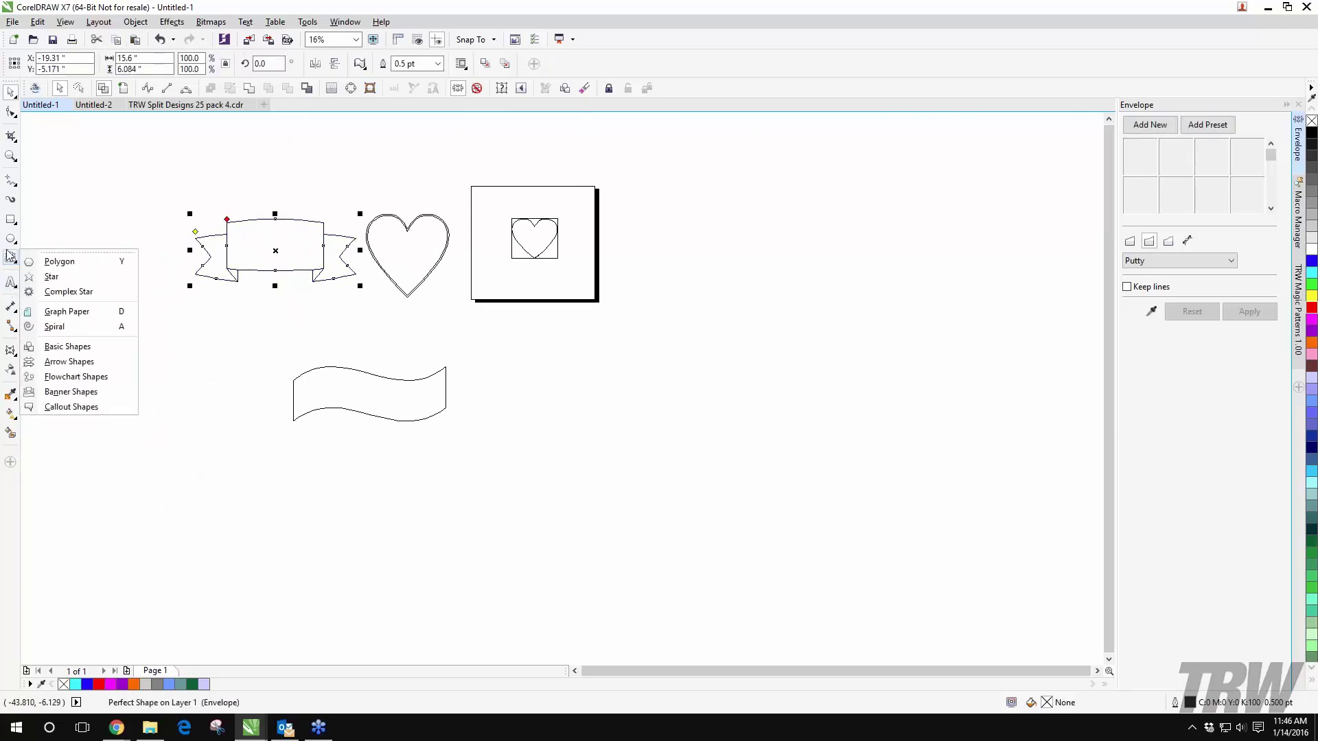
click(69, 408)
click(360, 64)
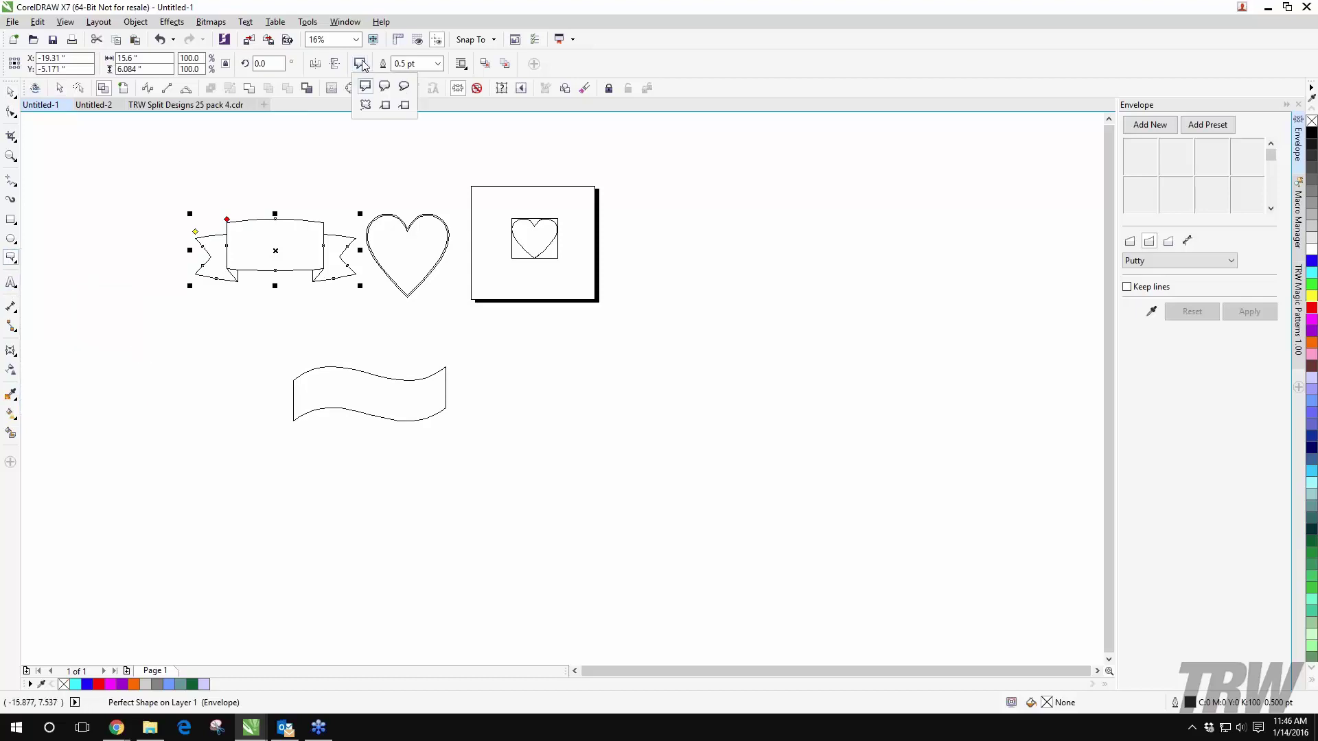
click(364, 106)
drag(273, 330, 135, 457)
scroll(180, 425, up, 2)
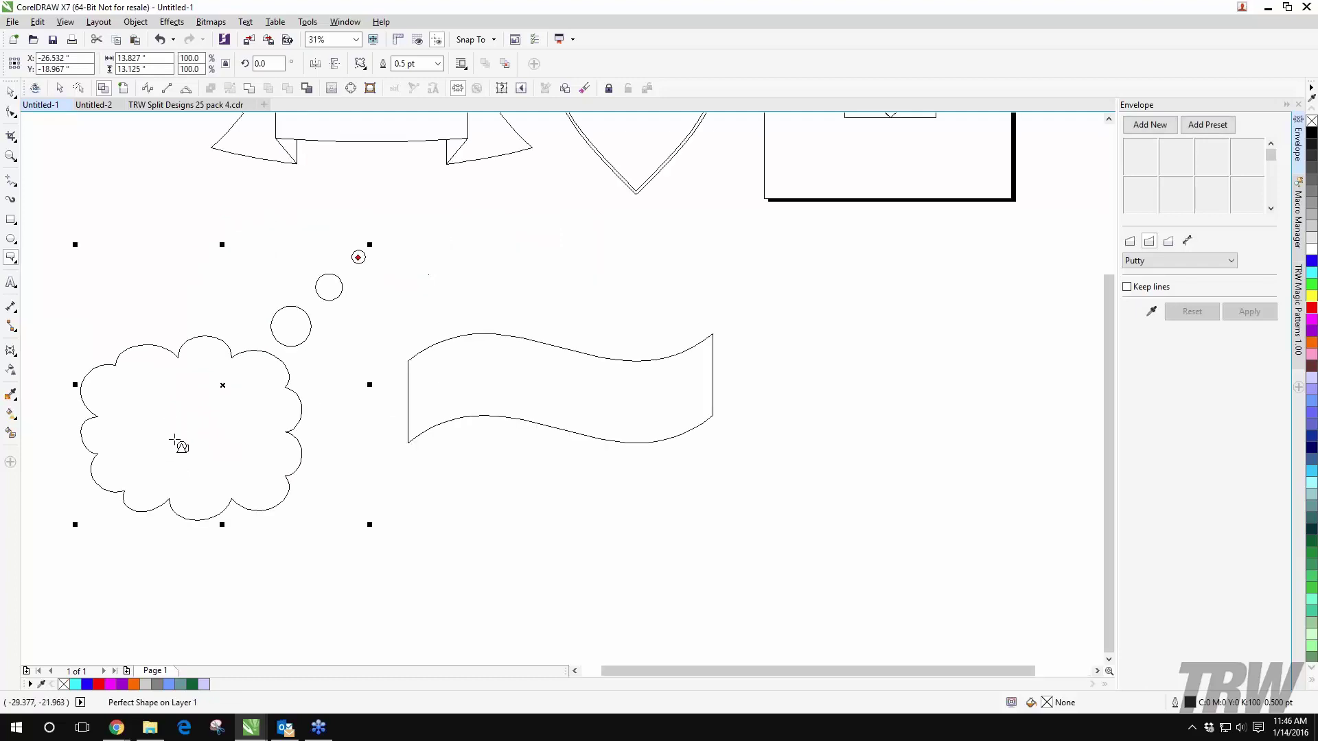
scroll(314, 392, down, 2)
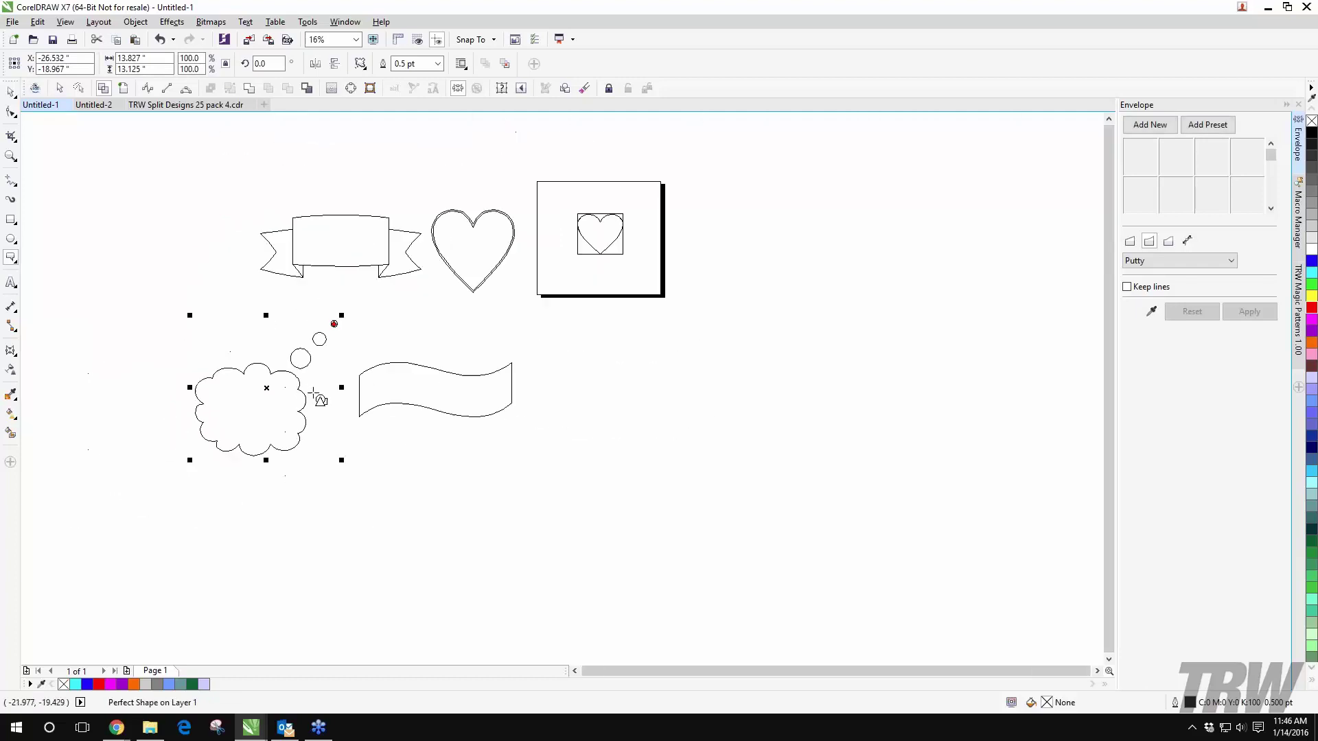
Step: Draw a rounded-rectangle speech callout about 17.2 by 12.5 inches beside the ribbon banner, on the side away from the heart
click(361, 64)
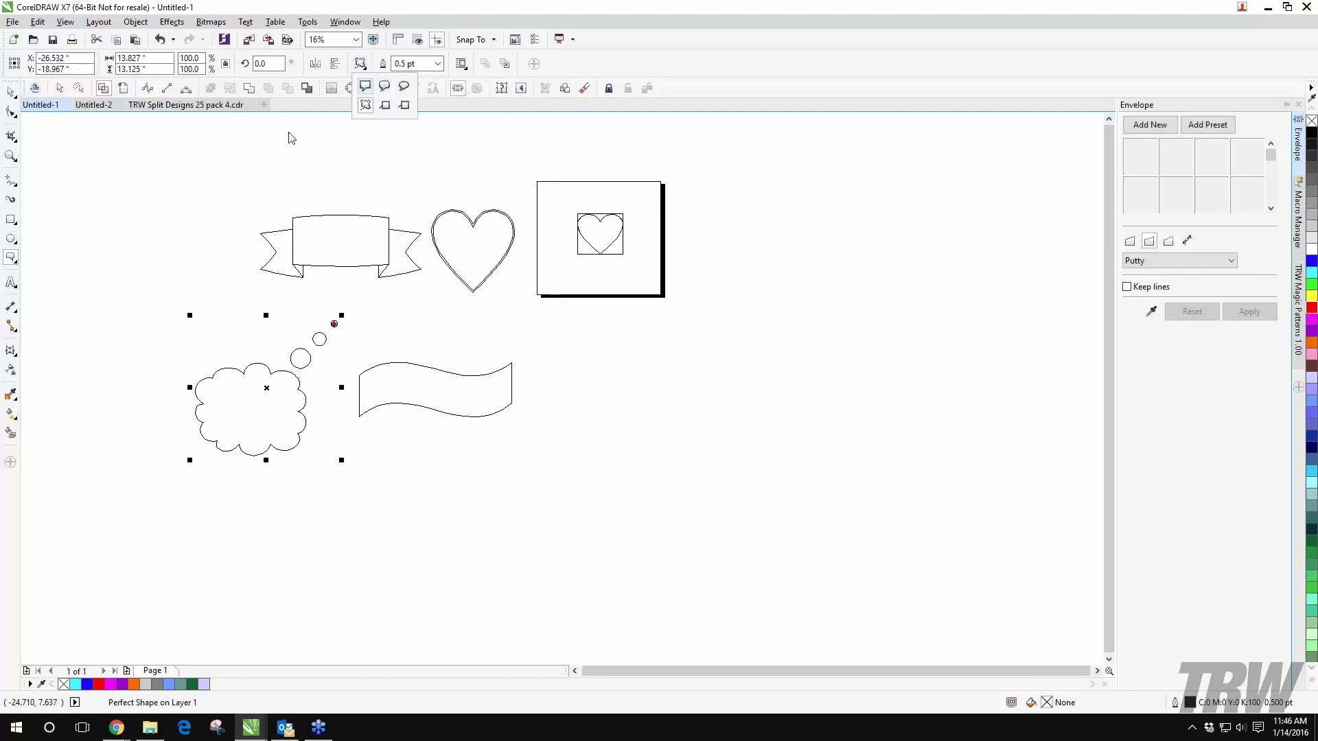
click(385, 86)
drag(259, 139, 74, 277)
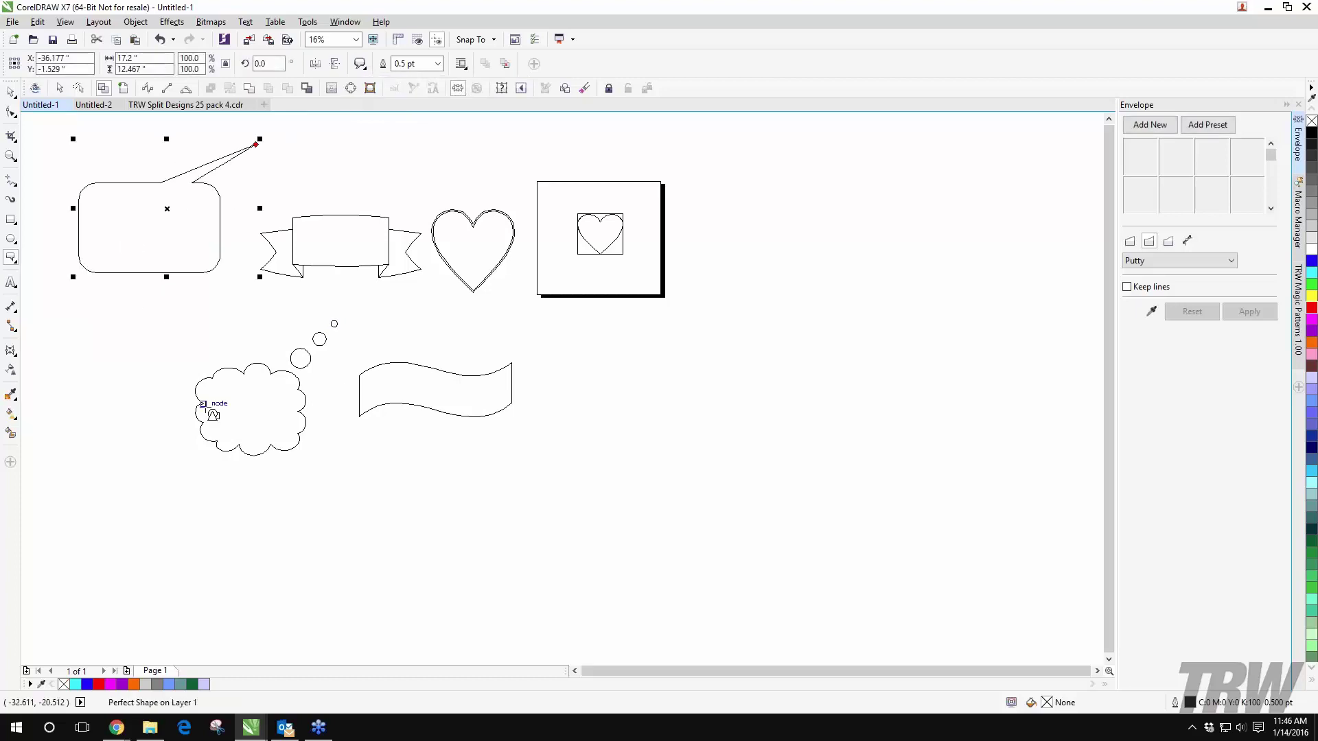
key(space)
Step: Delete the large heart, both banners and both callouts lying outside the page
scroll(248, 363, down, 2)
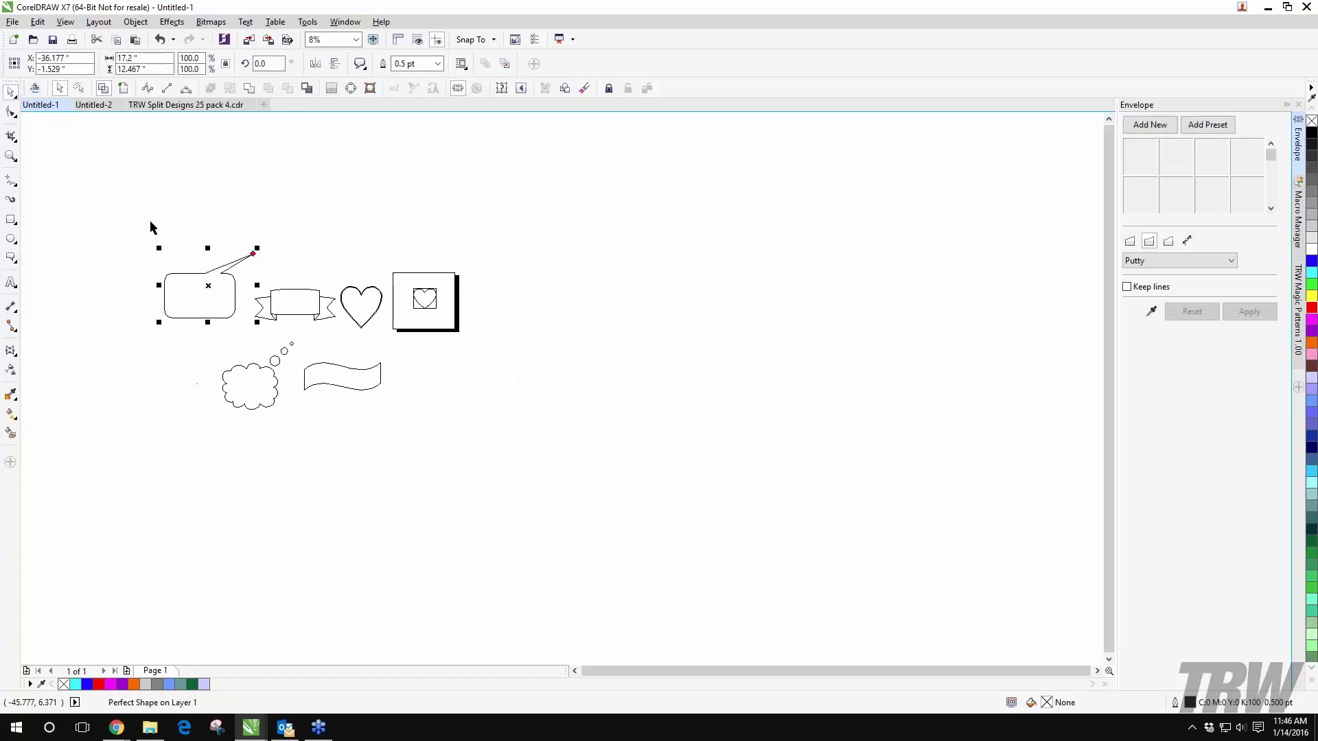
drag(149, 220, 404, 426)
key(Delete)
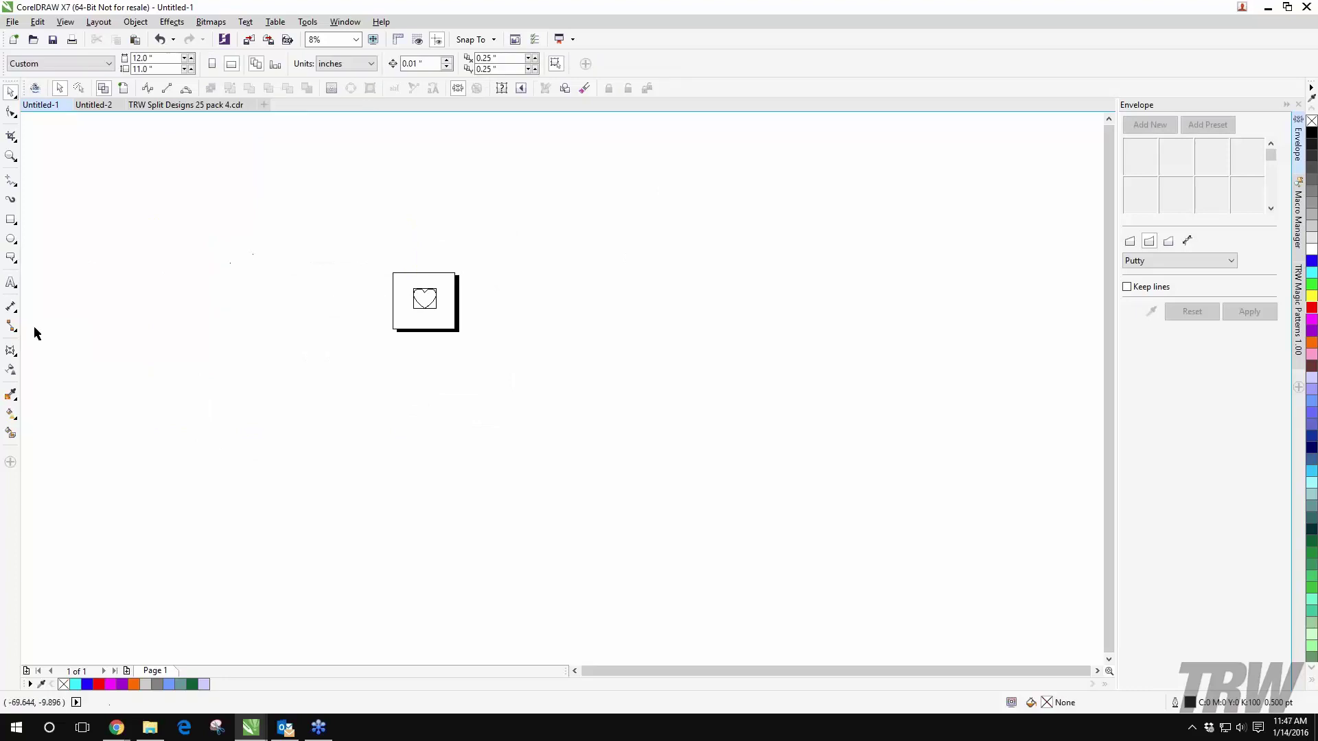
Step: Create the artistic text TRW ROCK in 24 pt Arial in the empty area outside the page
scroll(35, 330, up, 1)
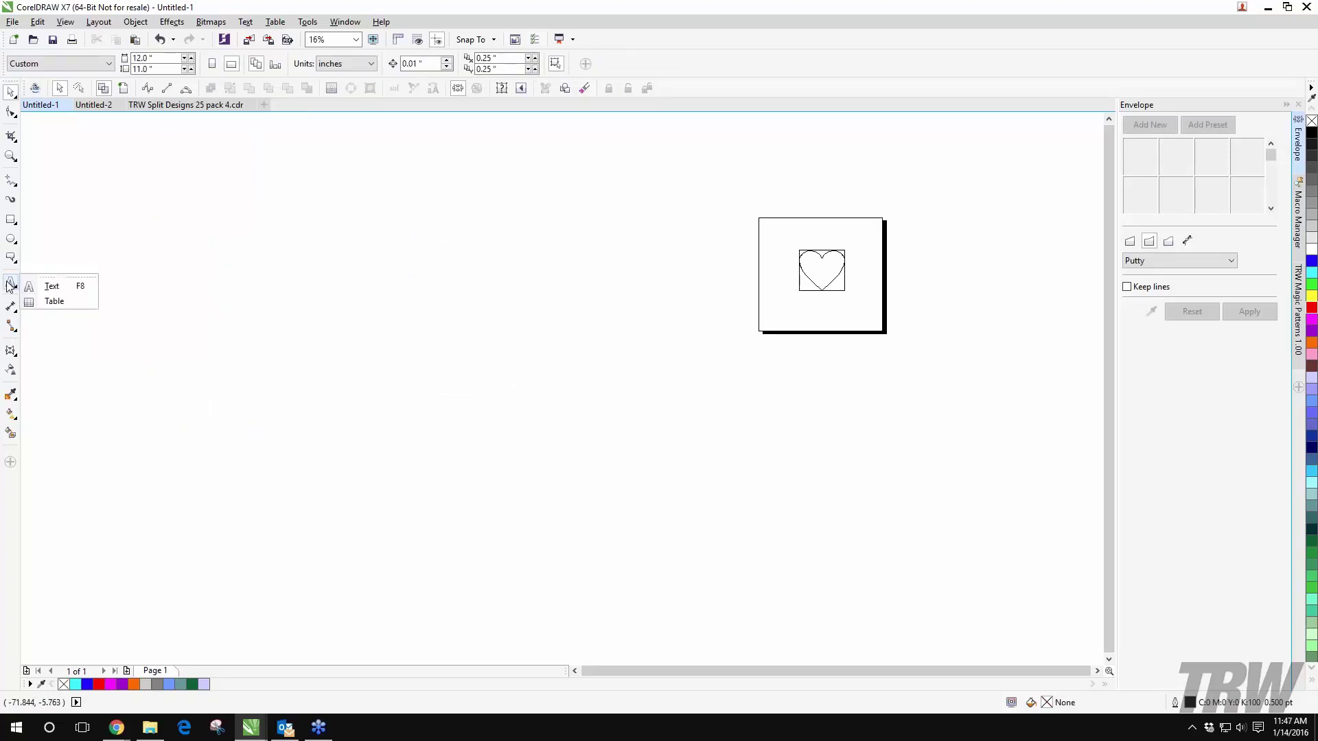
click(12, 284)
click(29, 287)
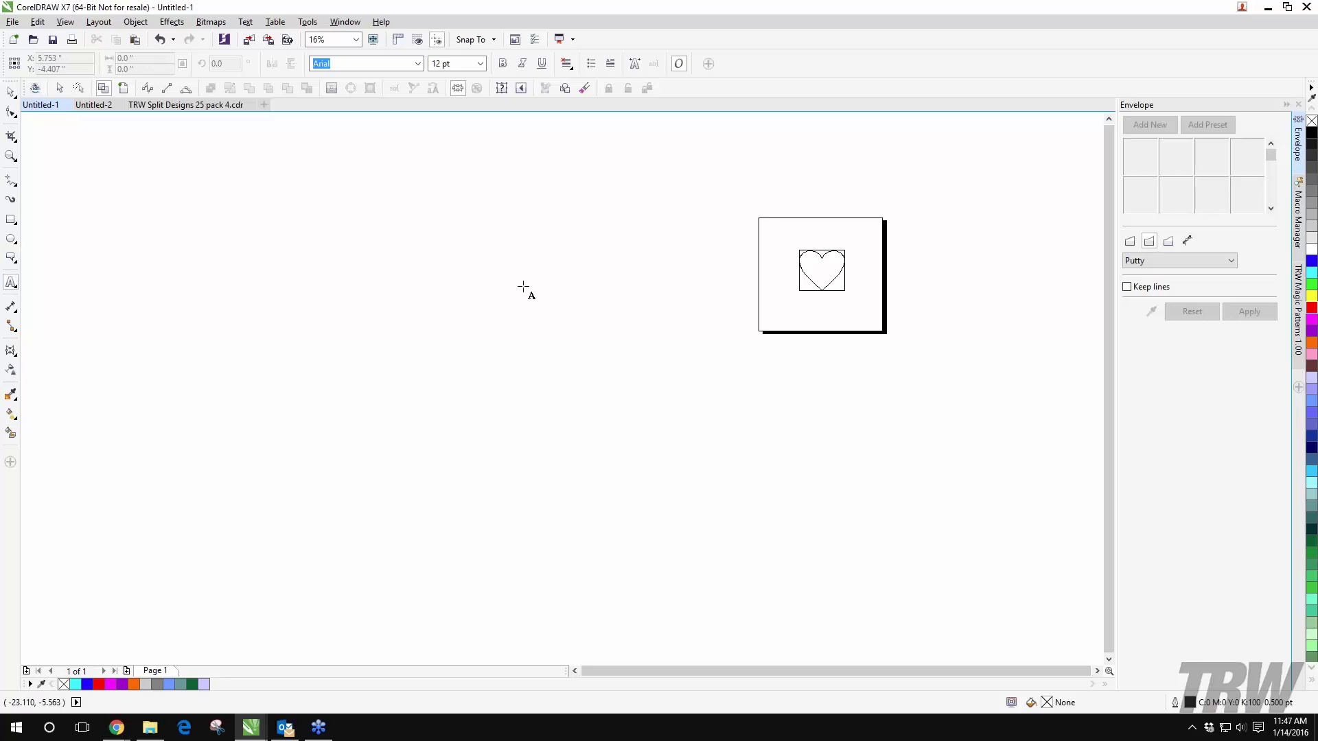
click(574, 300)
scroll(586, 298, up, 2)
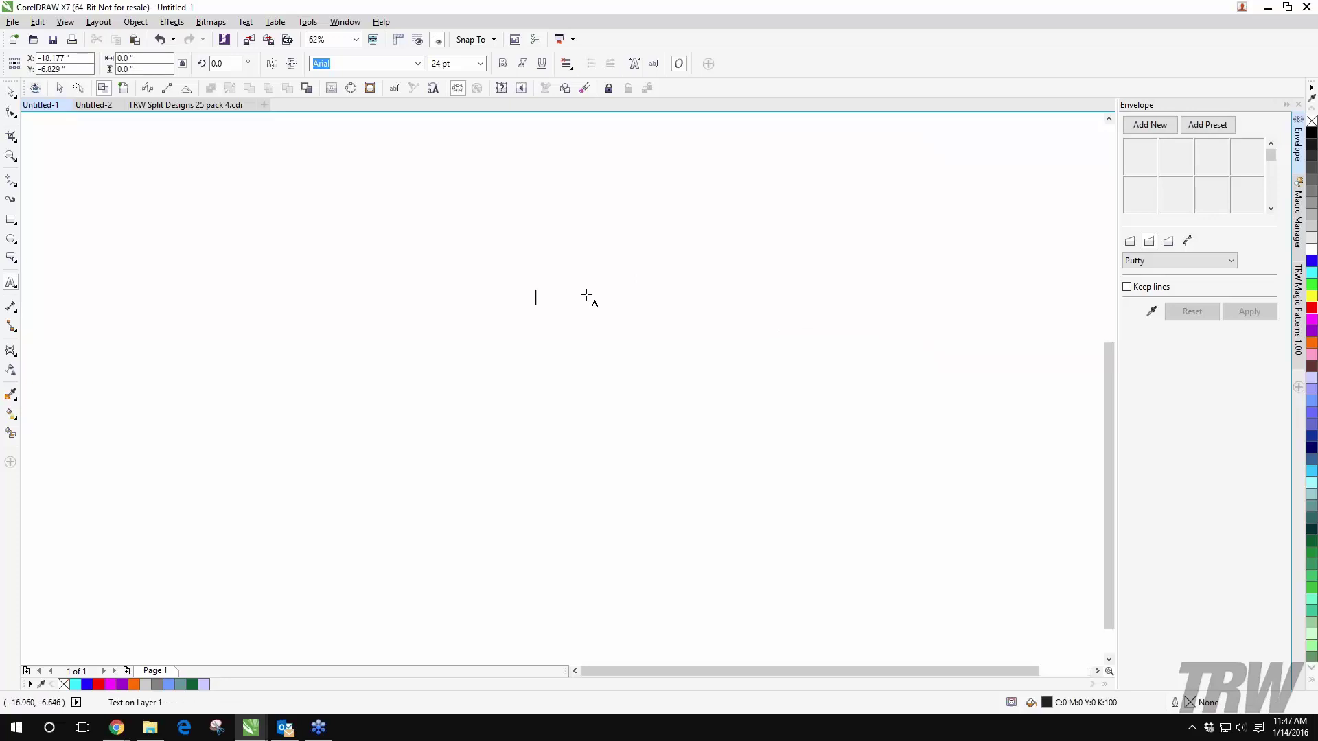
scroll(587, 295, up, 1)
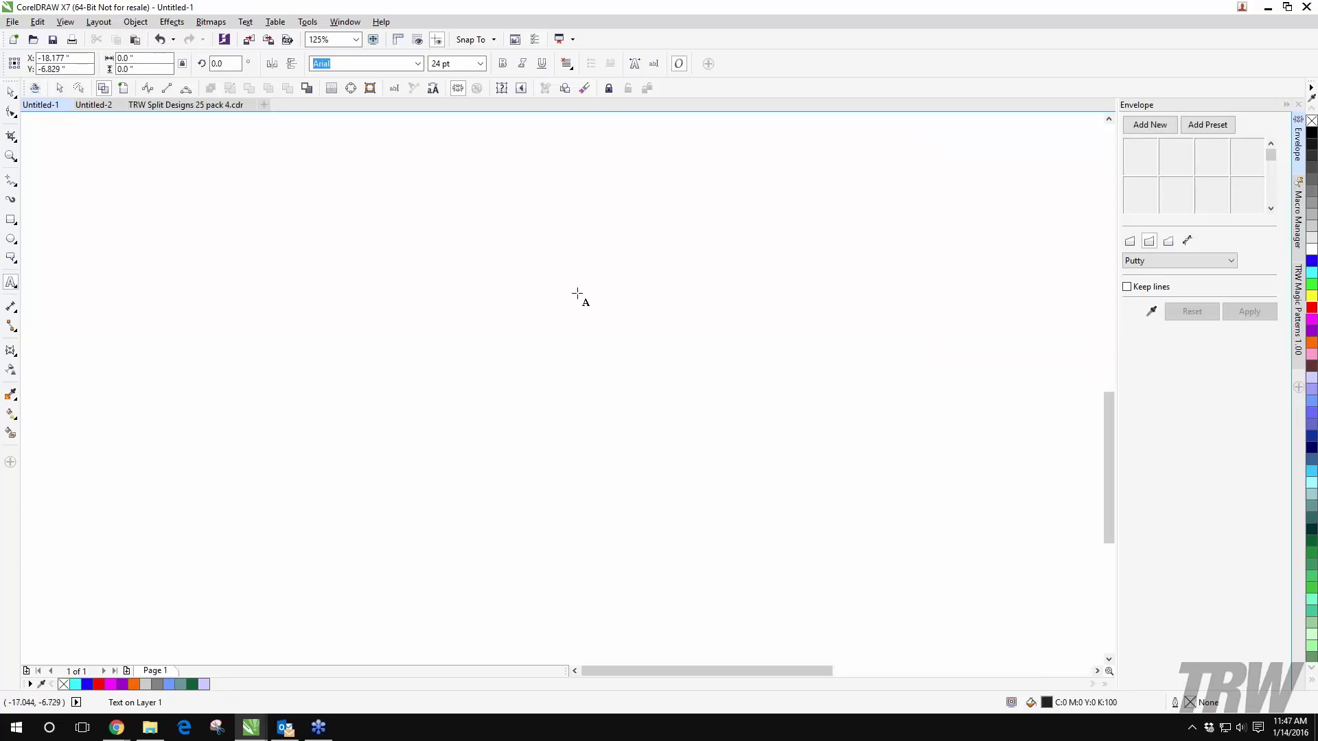
text(TRW)
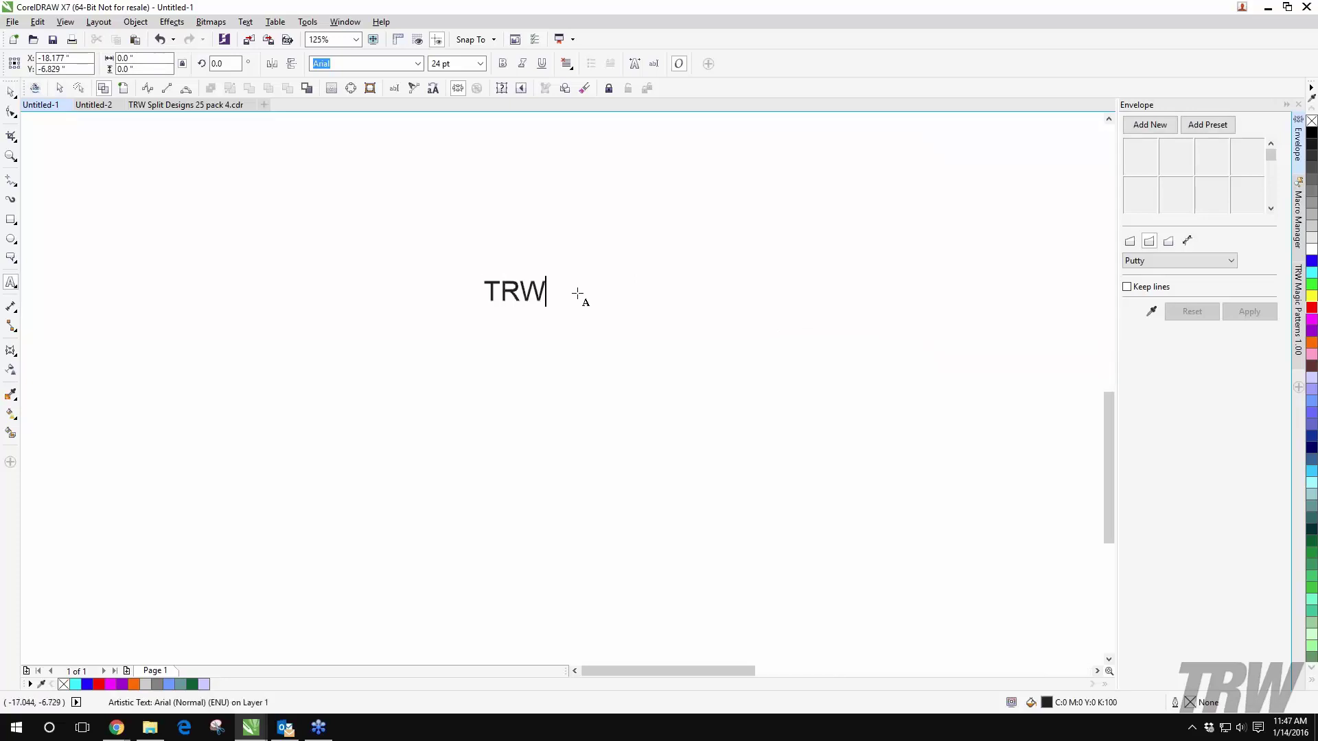
text( ROCK)
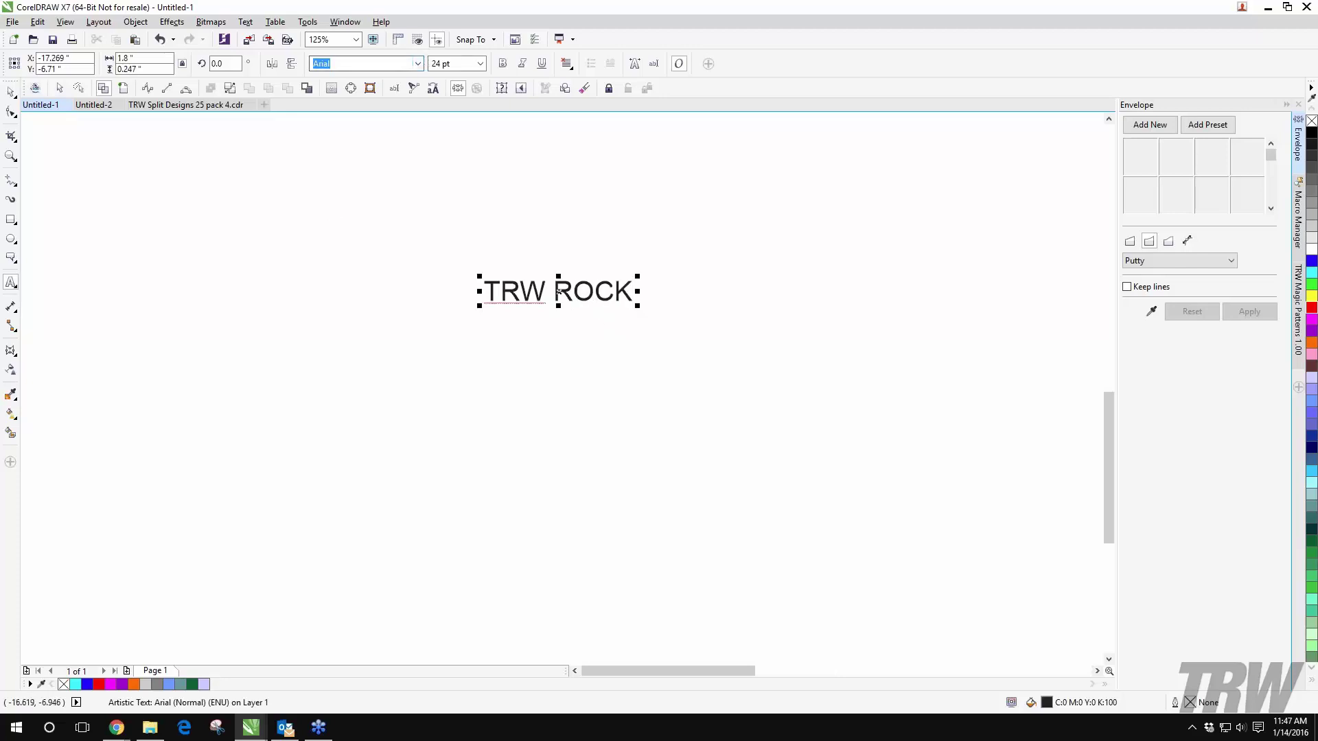
Step: Set the font of the whole TRW ROCK text to HarvestItal
click(417, 63)
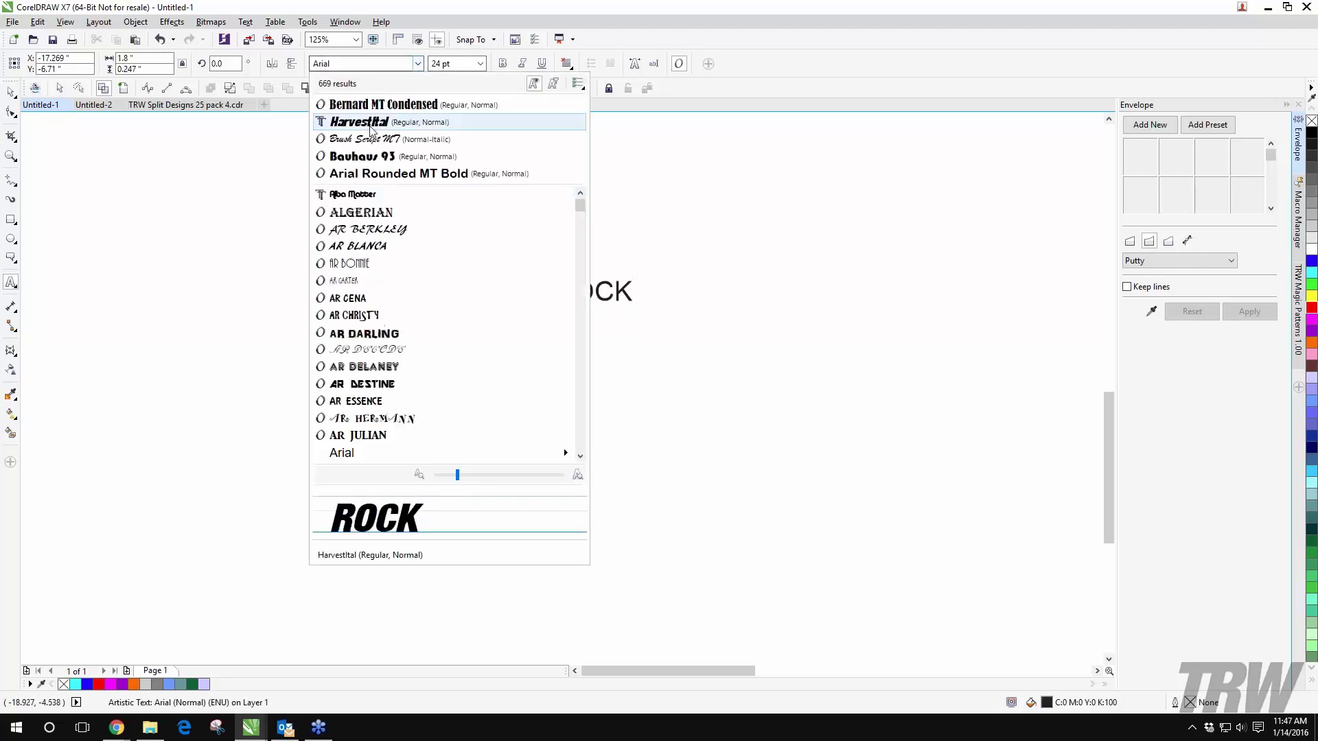
click(369, 129)
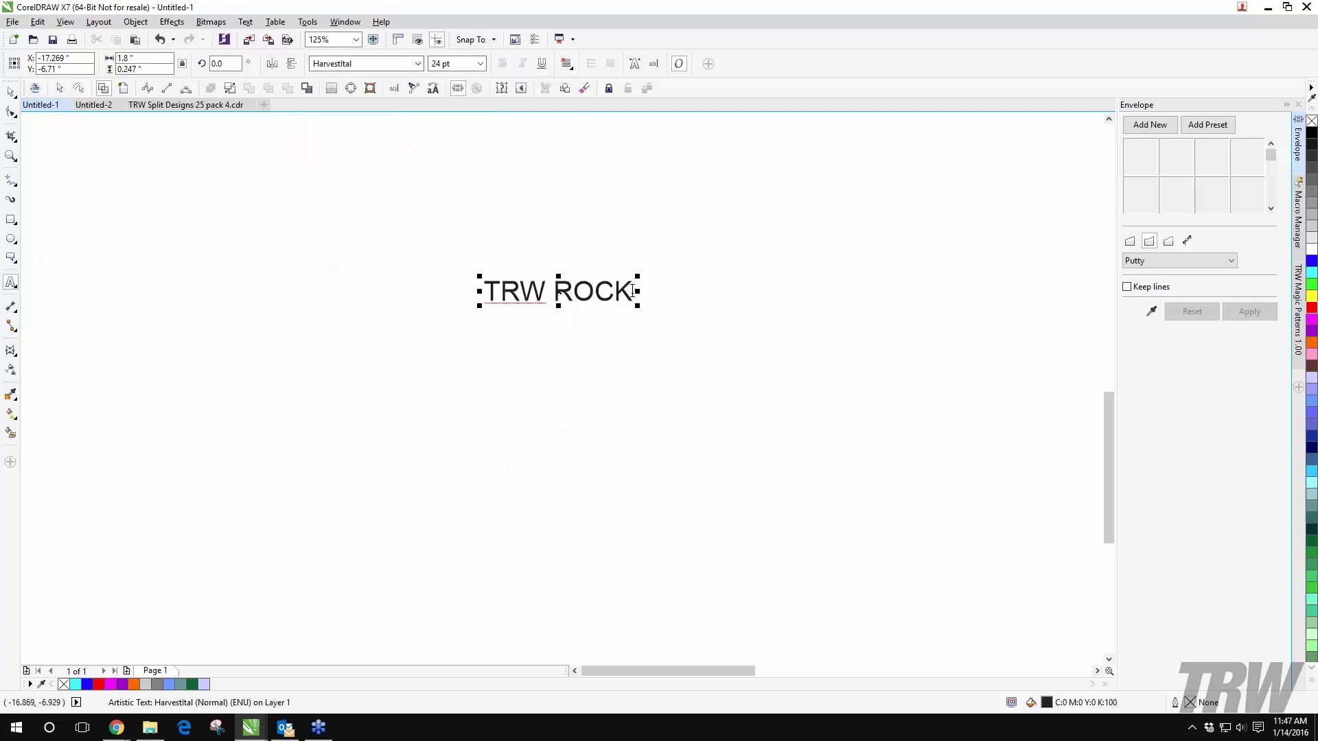
drag(632, 291, 450, 288)
click(417, 63)
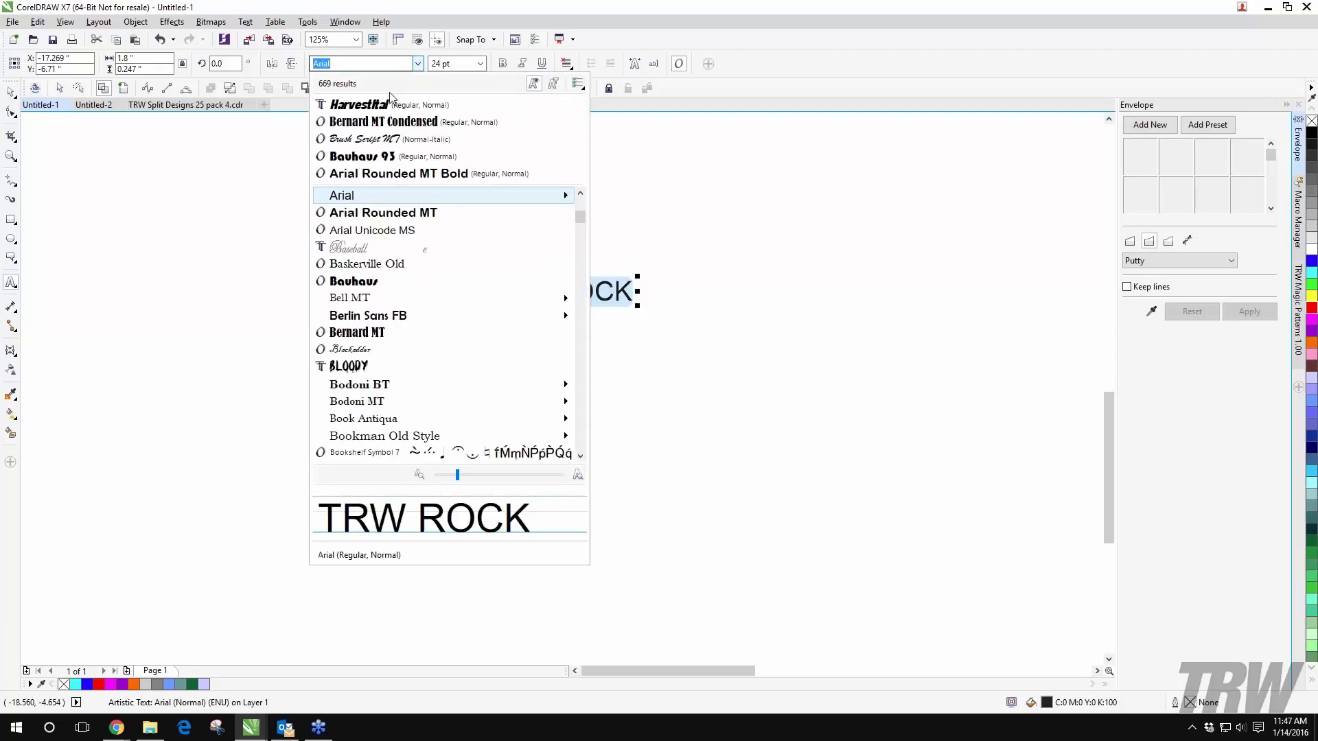
click(388, 103)
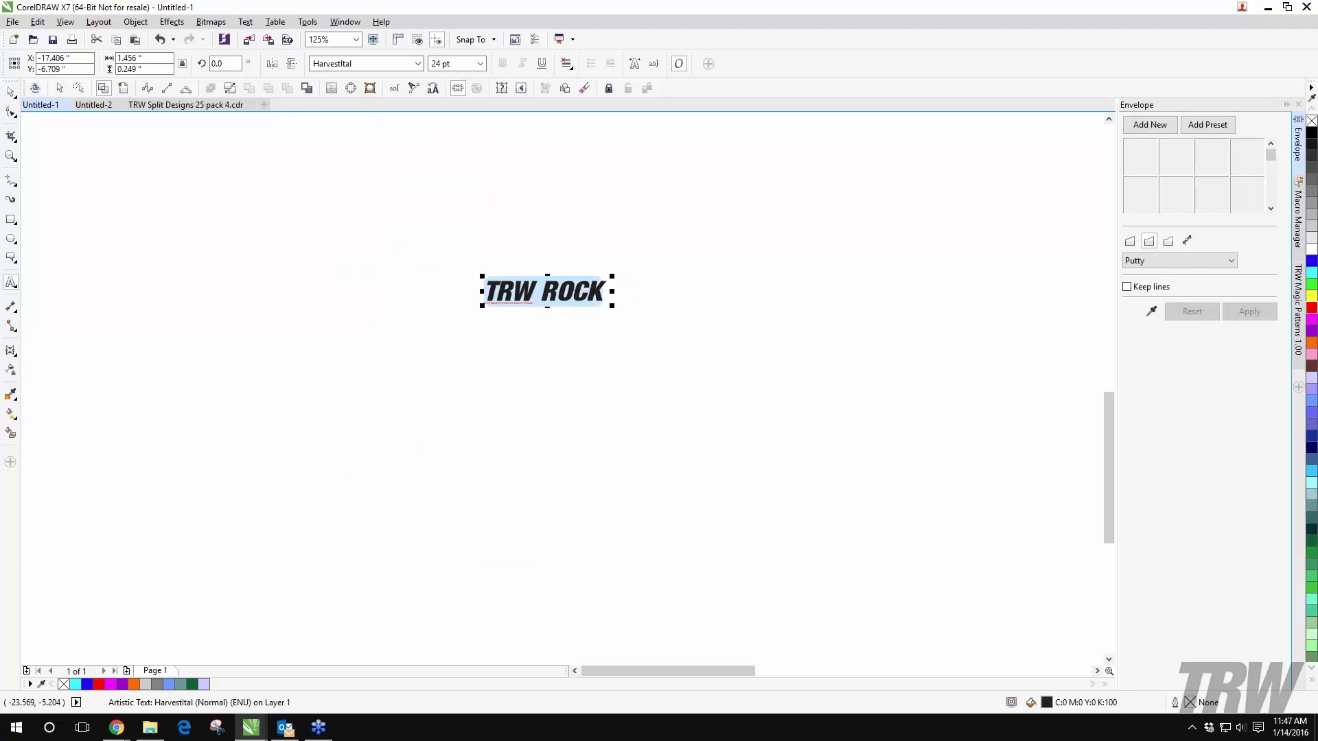
Step: Set the TRW ROCK text's font to Impact and switch the view from wireframe outlines to filled objects
key(ctrl+space)
click(479, 302)
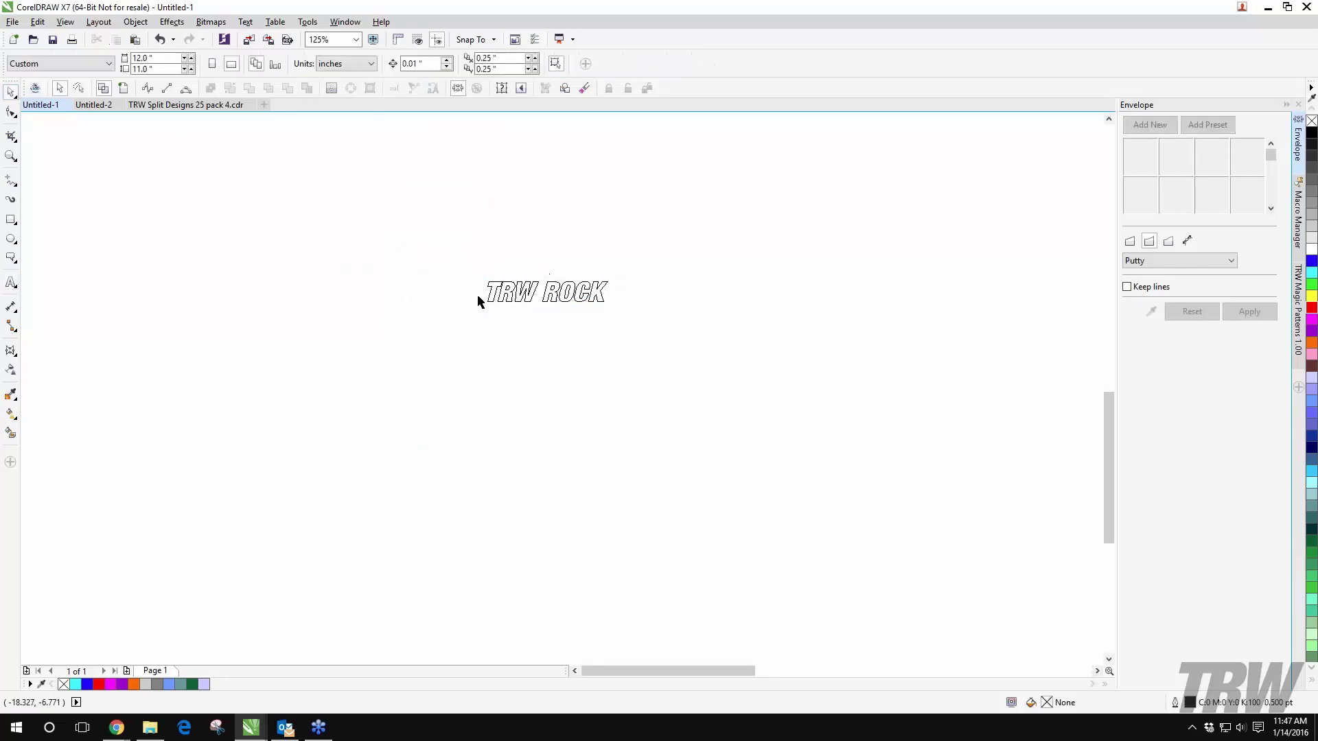
click(546, 295)
click(417, 63)
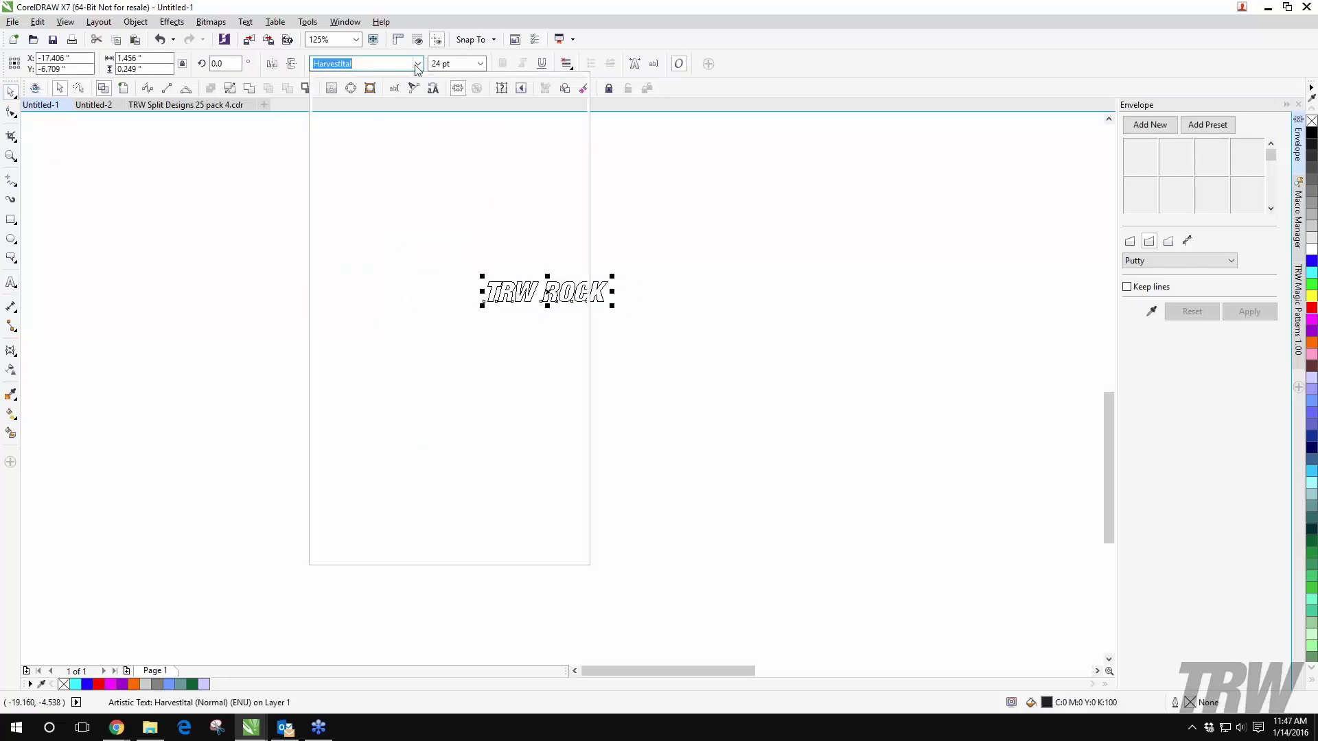
click(371, 282)
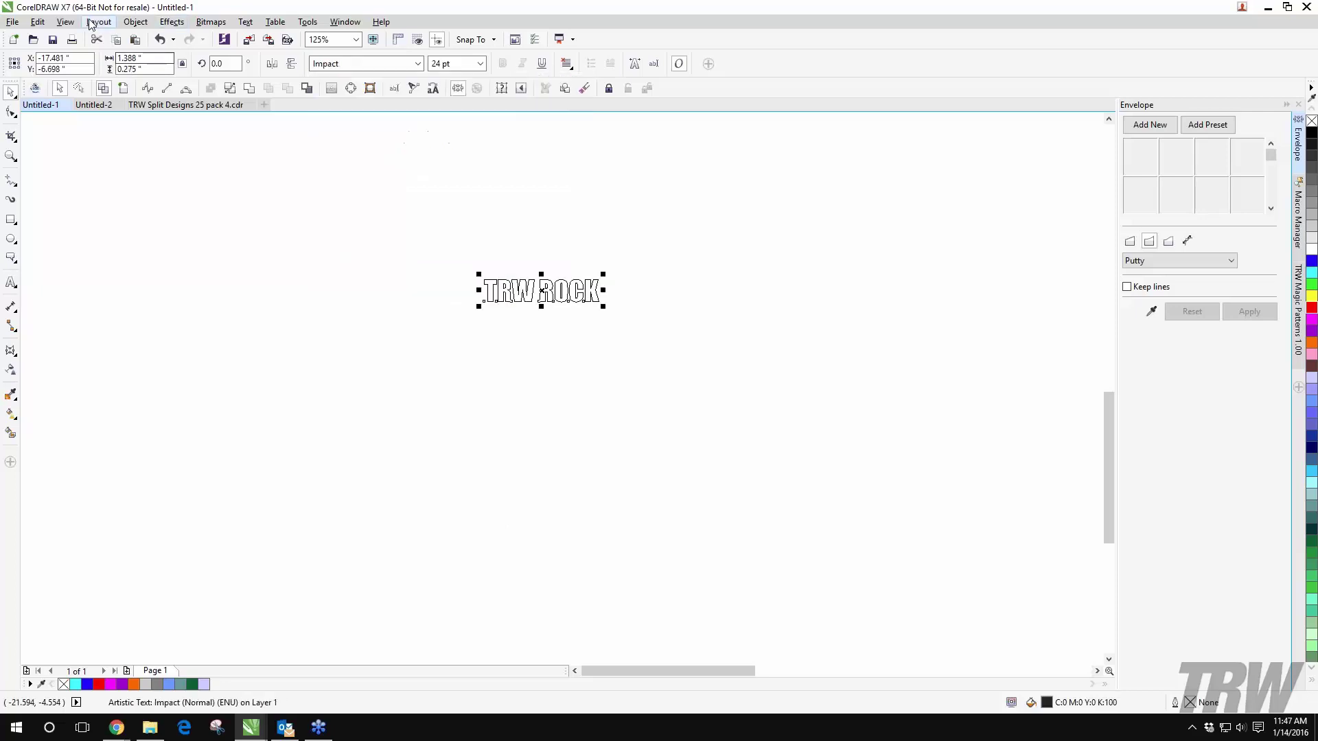
click(65, 21)
click(82, 99)
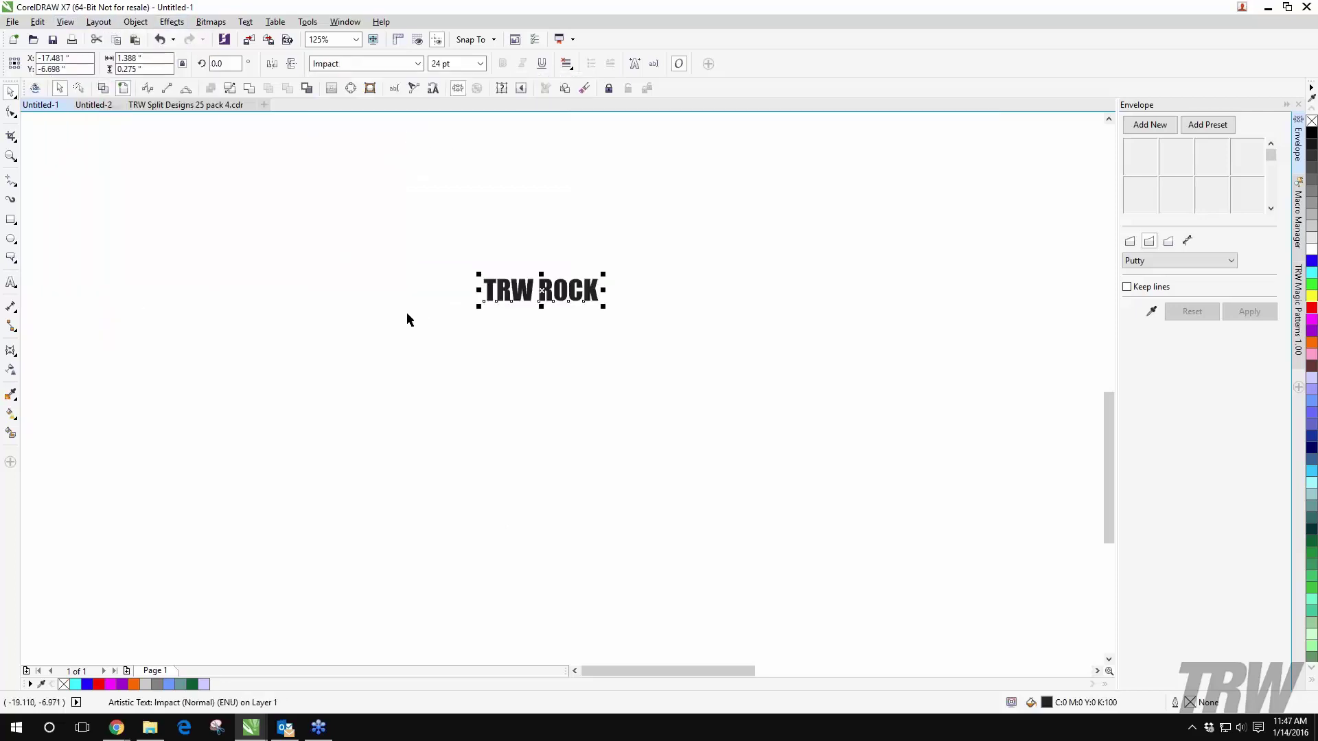
Step: Try bulging the upper and lower edges of TRW ROCK outward with a new envelope and moving the text aside, and undo both
drag(413, 227, 657, 375)
click(1160, 128)
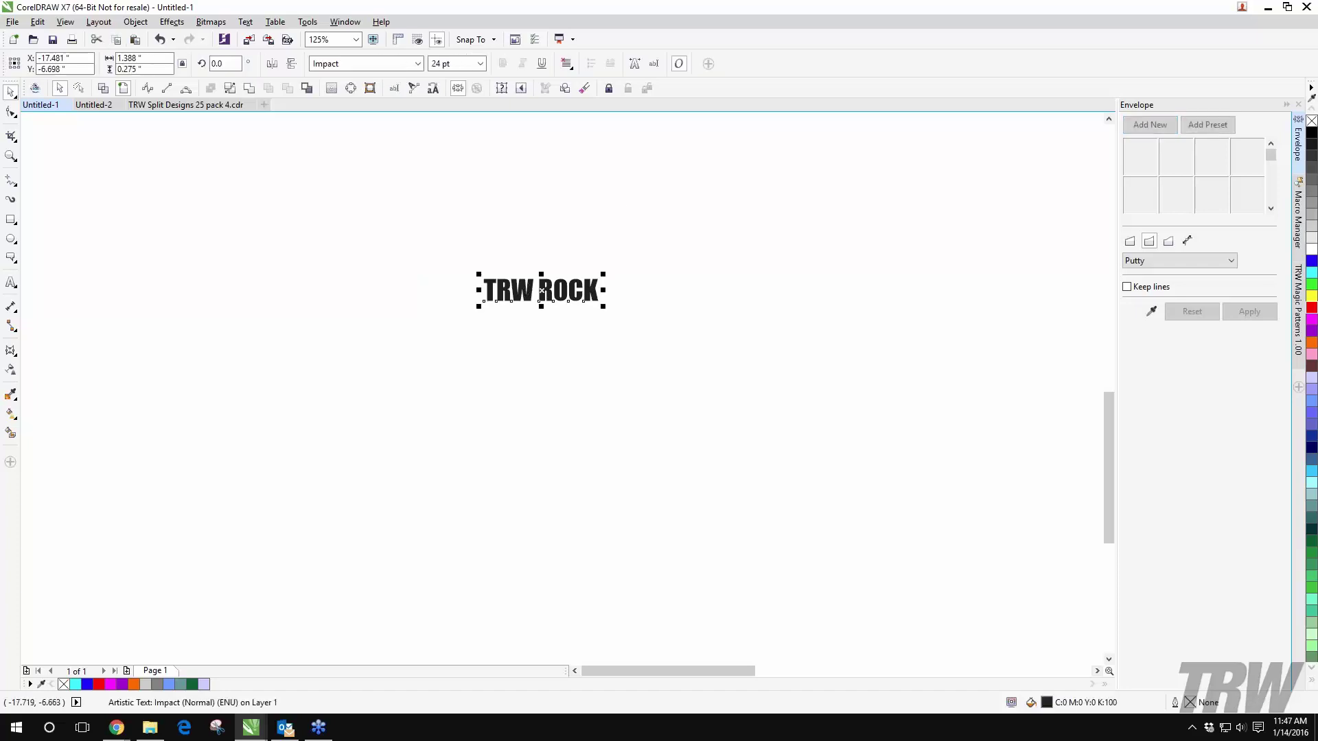
scroll(532, 257, up, 2)
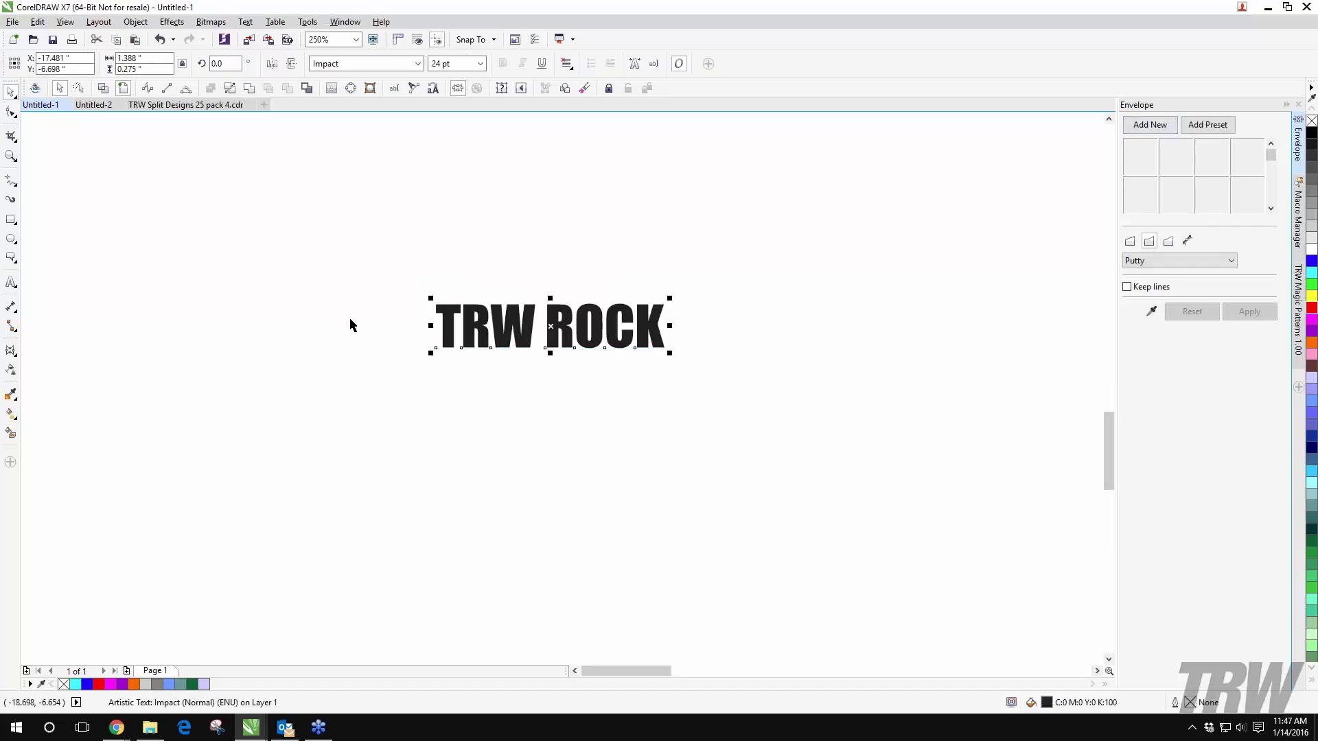
click(1149, 127)
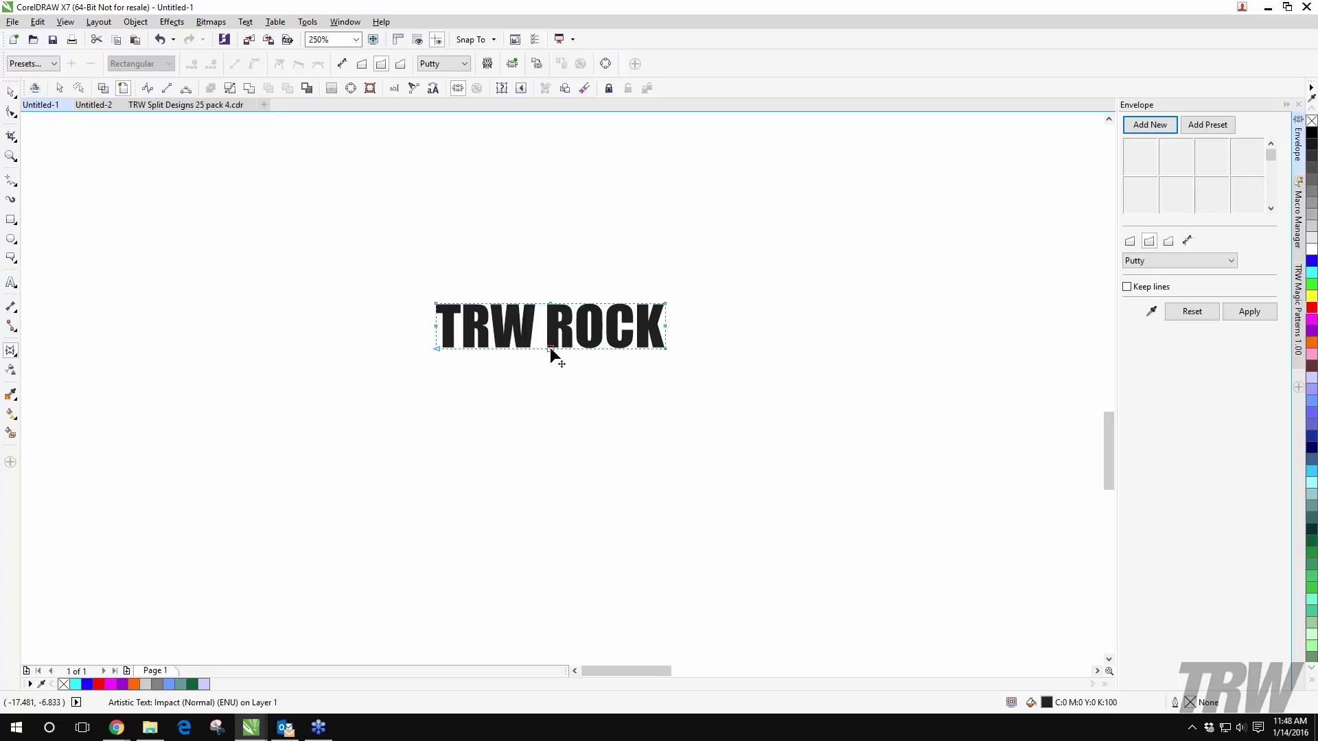
drag(549, 349, 297, 318)
key(space)
key(Escape)
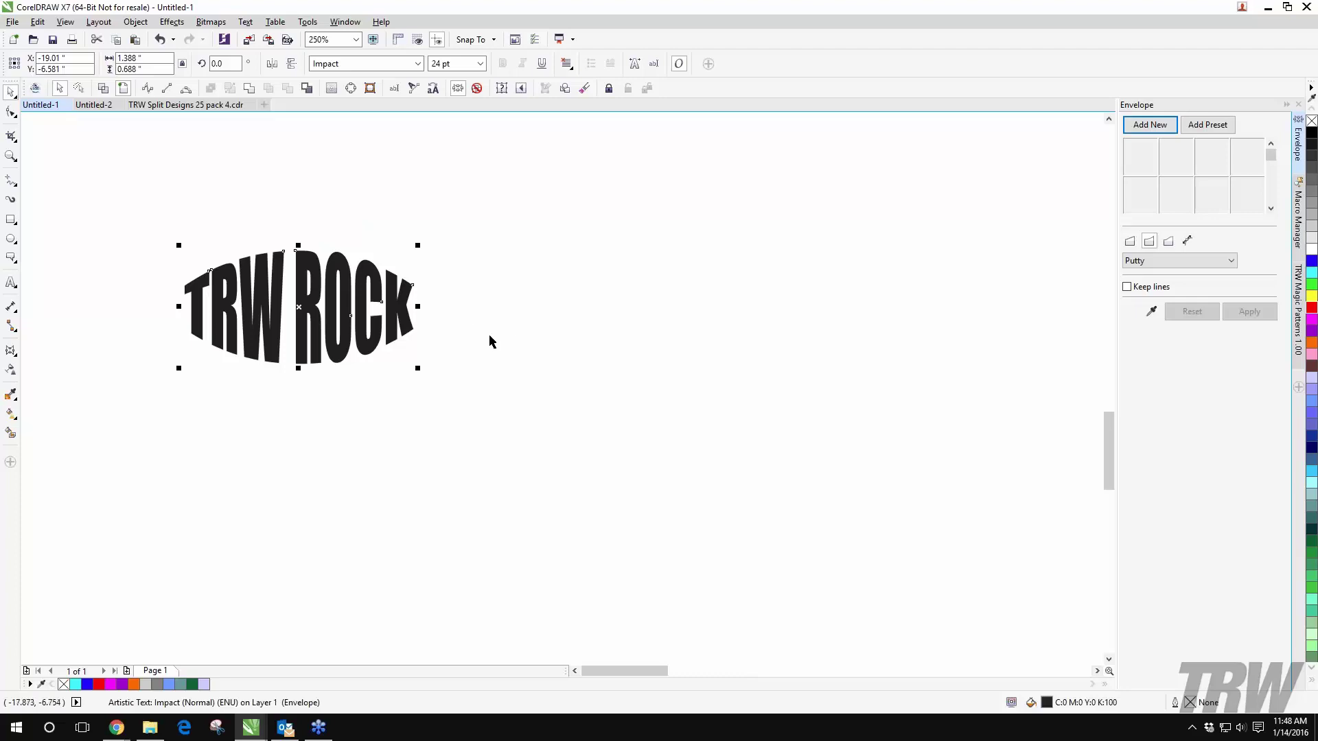
key(ctrl+z)
key(ctrl+z)
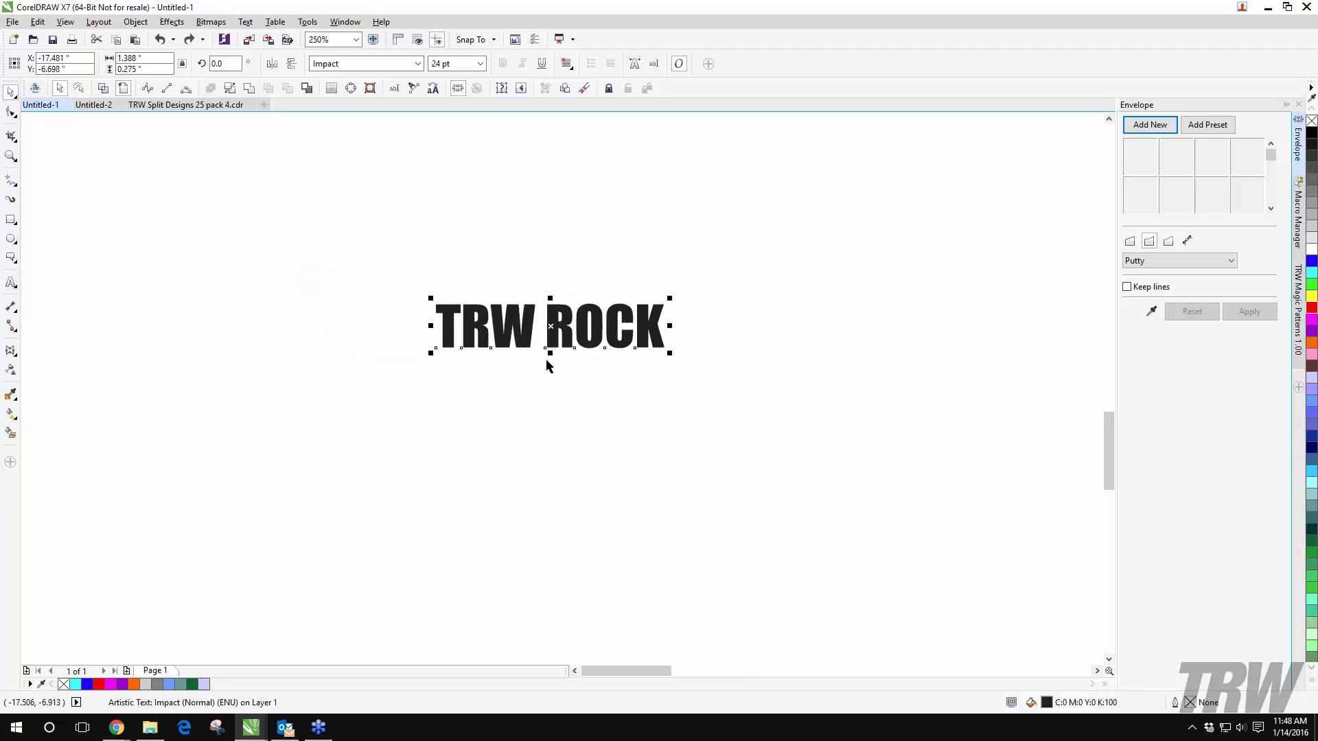
Step: Add a new single-arc envelope to the text, try bending it upward and pulling its lower edge down, and undo each bend
click(1150, 124)
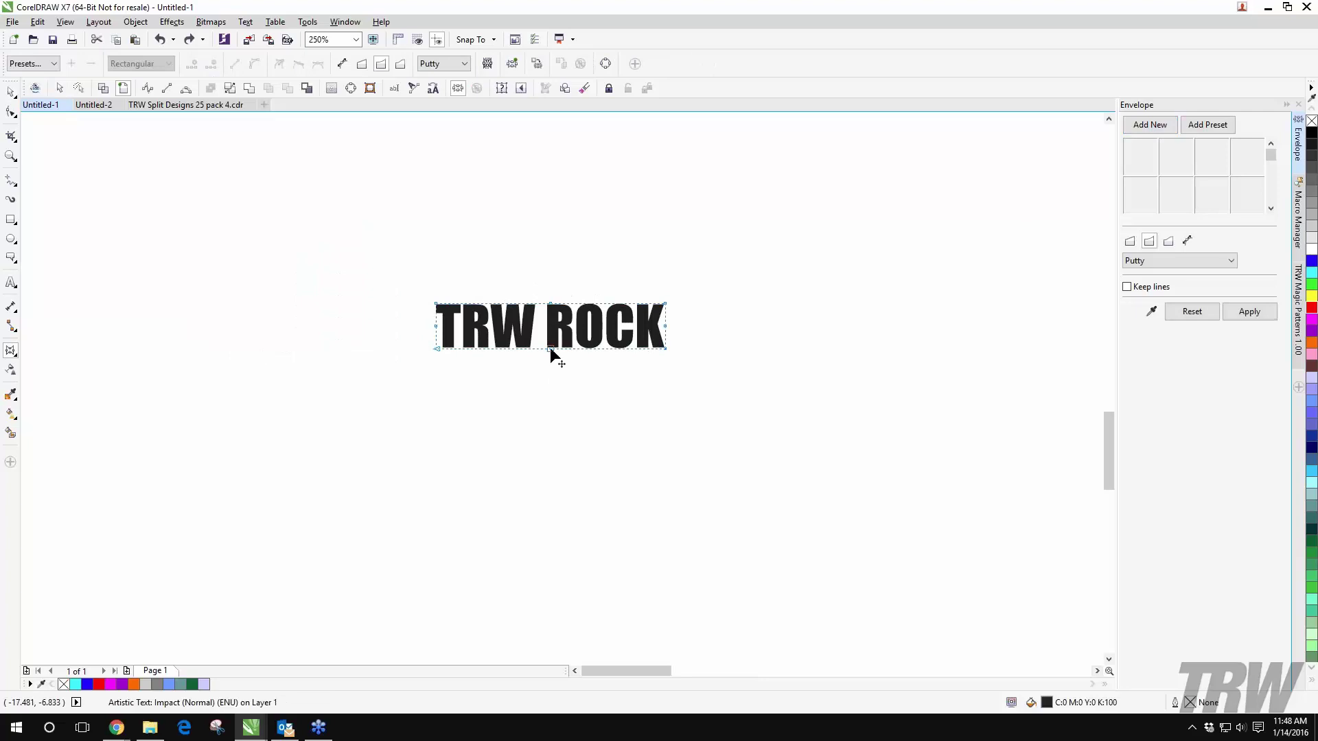
drag(550, 347, 549, 322)
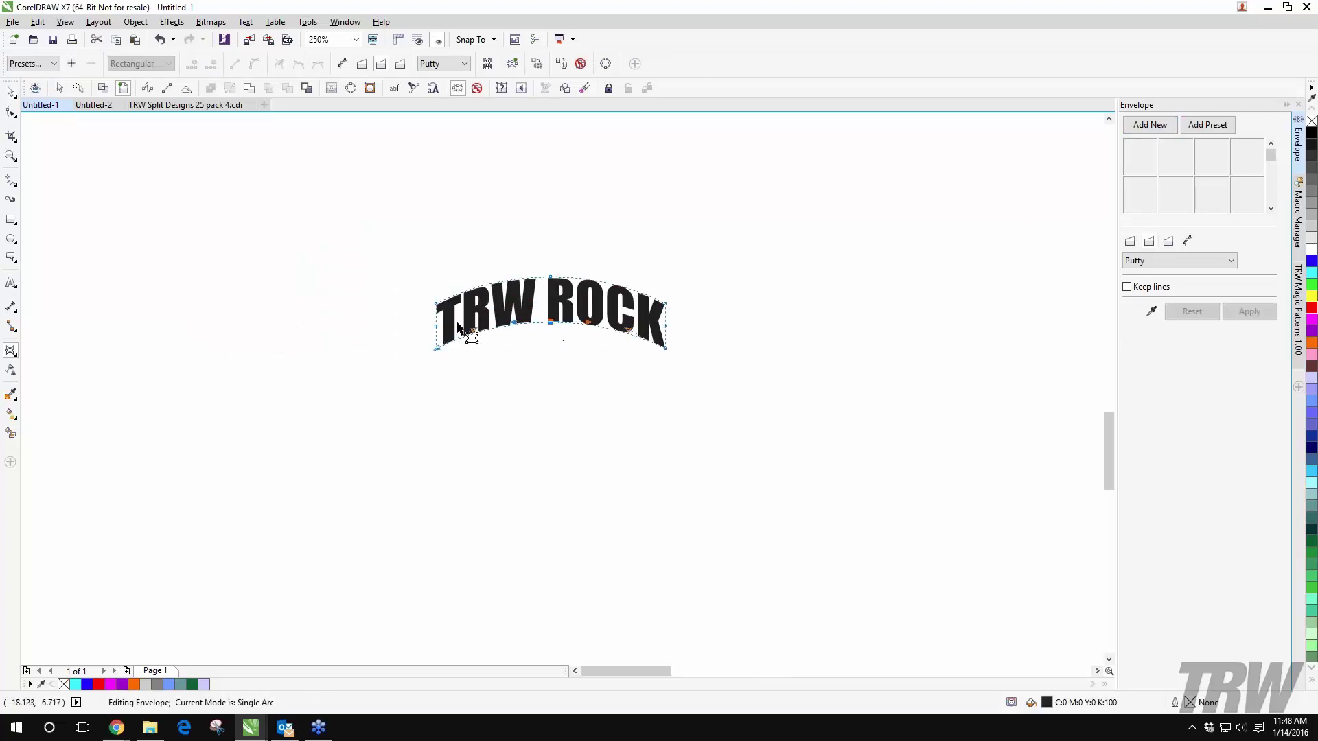
key(ctrl+z)
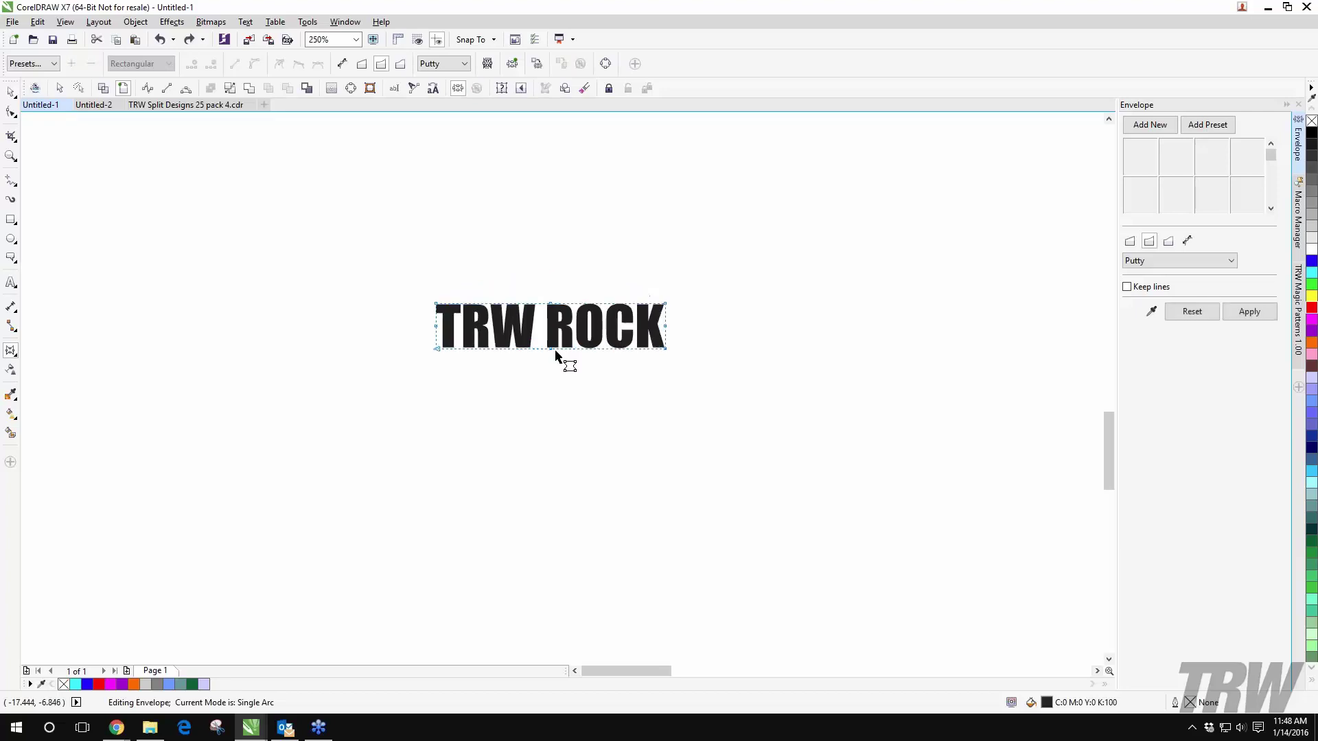
drag(550, 348, 555, 388)
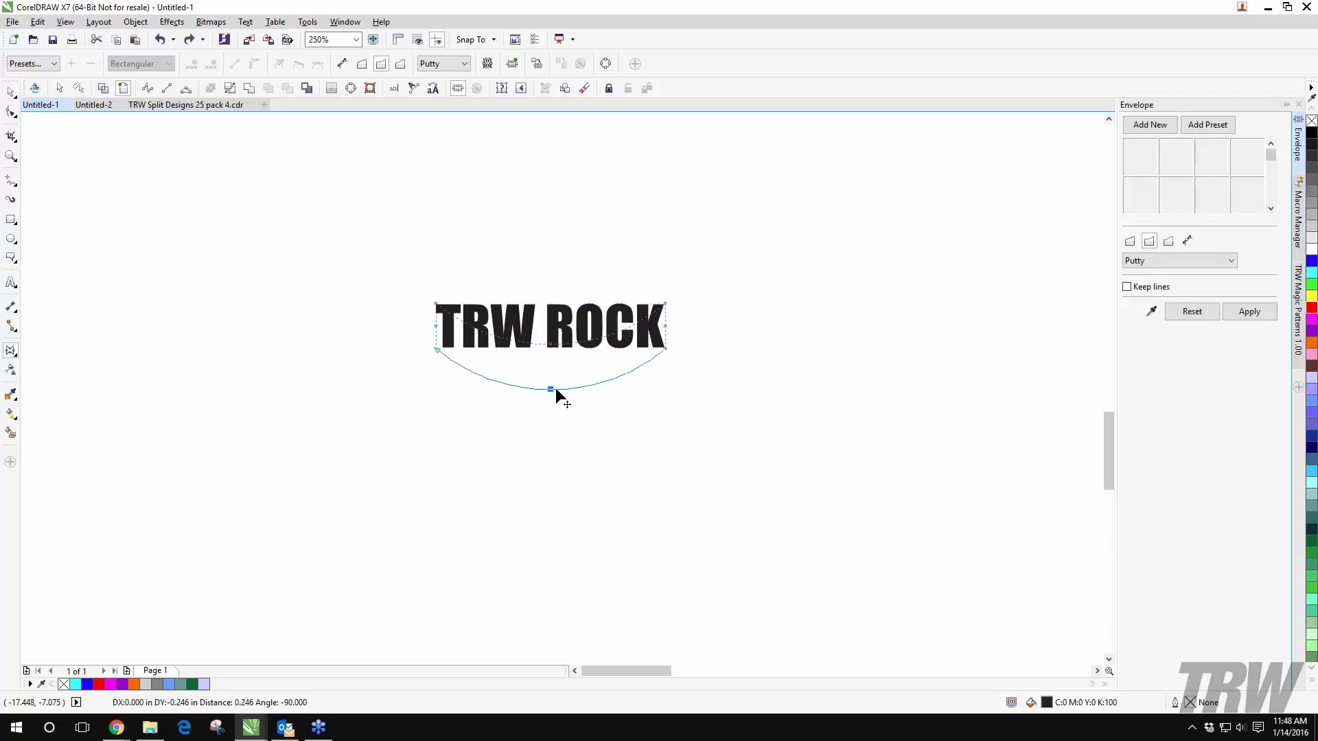
key(ctrl+z)
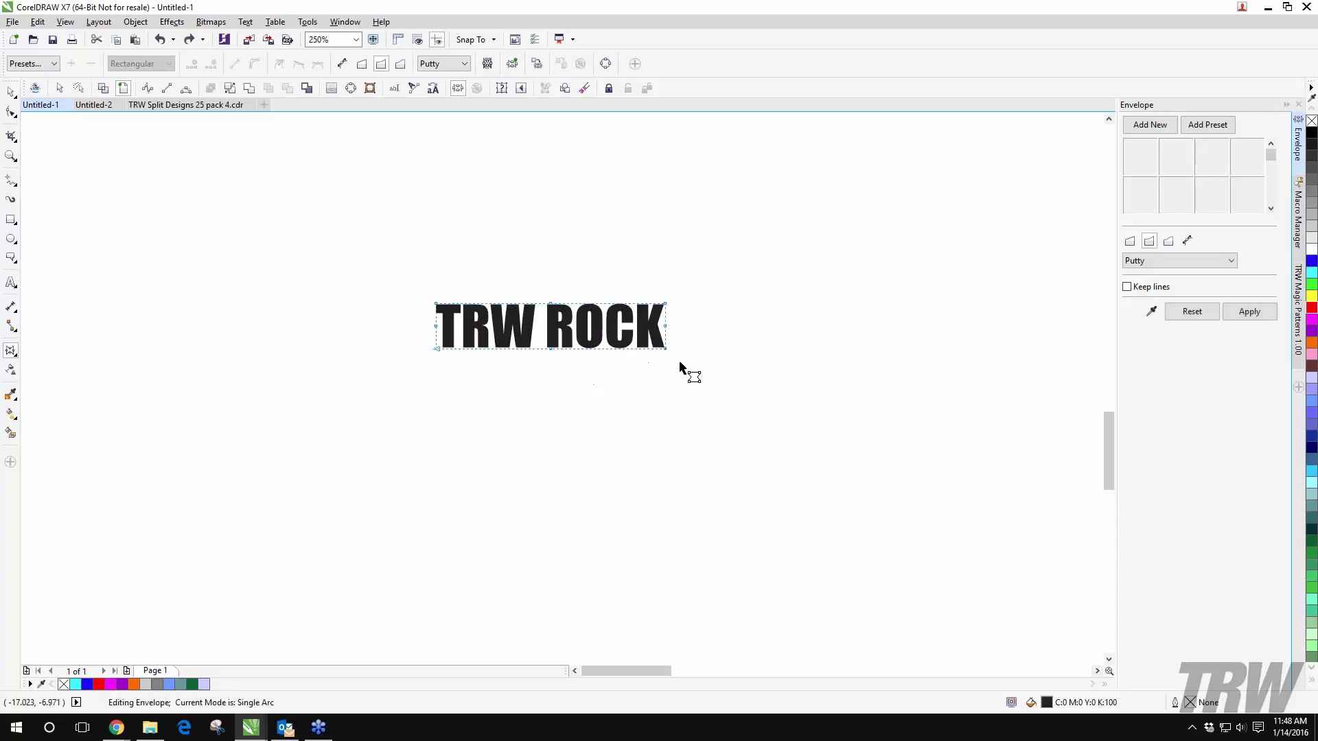
Step: Bulge the text's upper and lower edges outward to about 0.77 inch overall height, and move it to about X -19.4, Y -6.0 inches
drag(553, 346, 552, 390)
key(space)
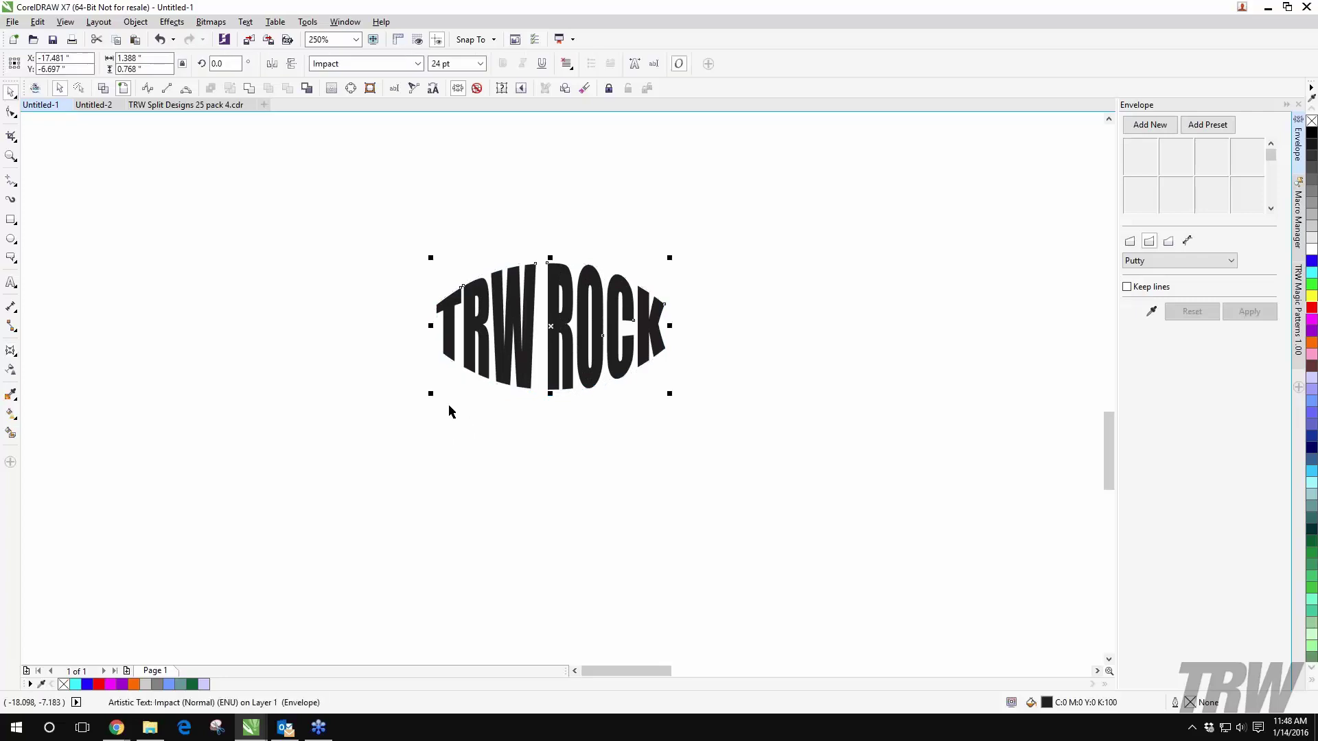
drag(570, 330, 242, 215)
click(12, 308)
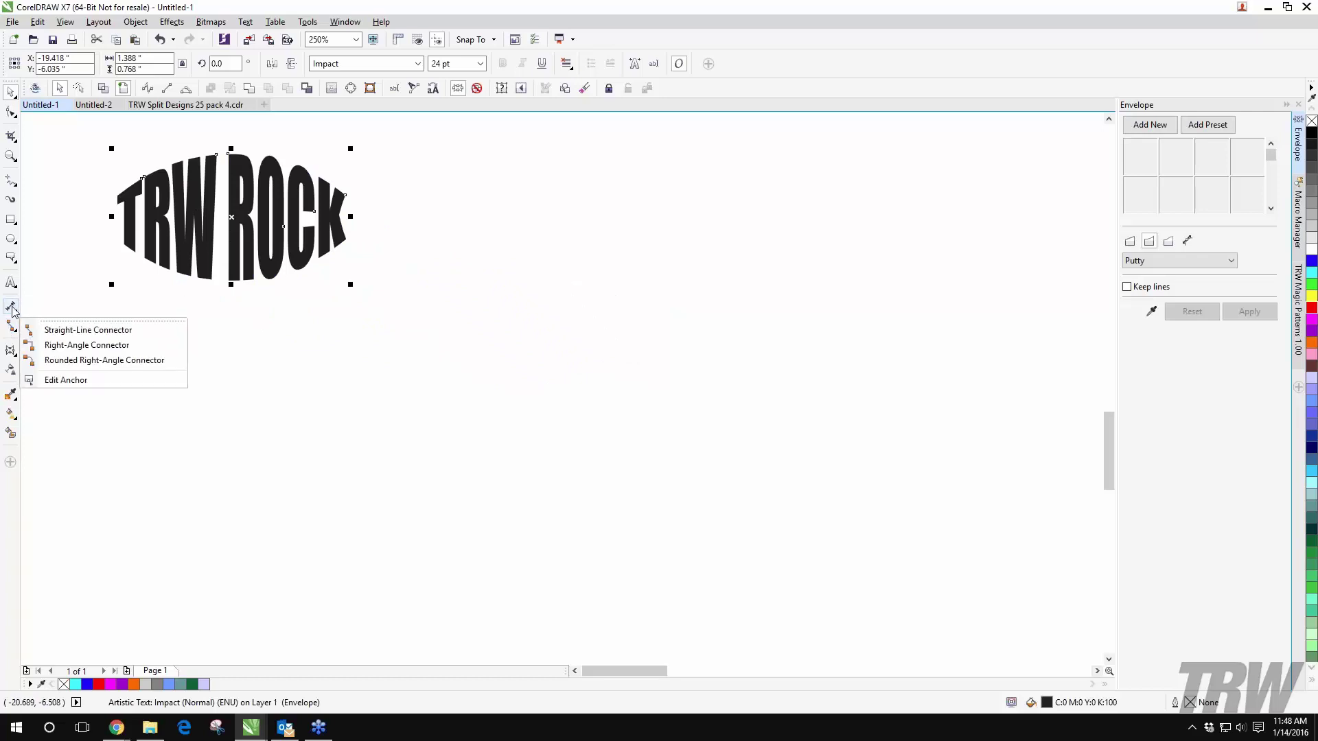
mouse_move(12, 332)
click(49, 315)
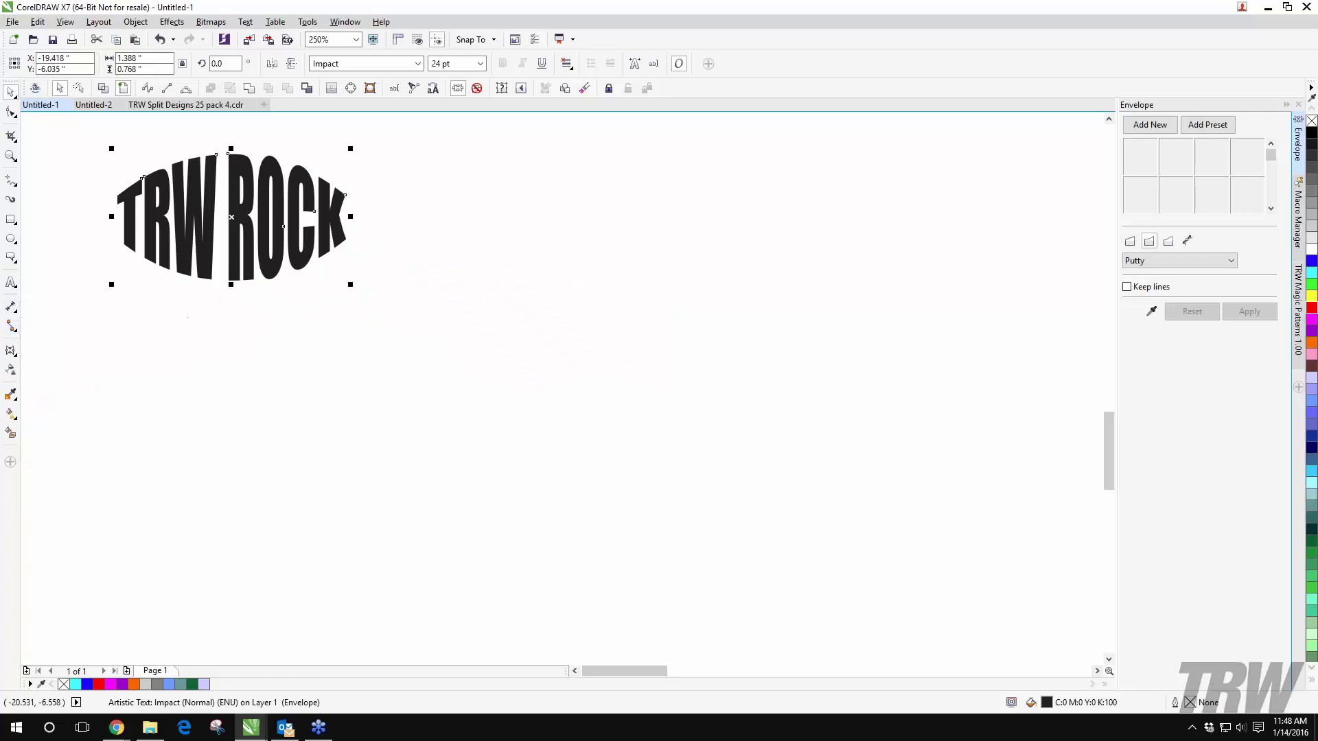
Step: Apply a one-step magenta inside contour with an offset of about 0.024 inch to the TRW ROCK text
click(10, 354)
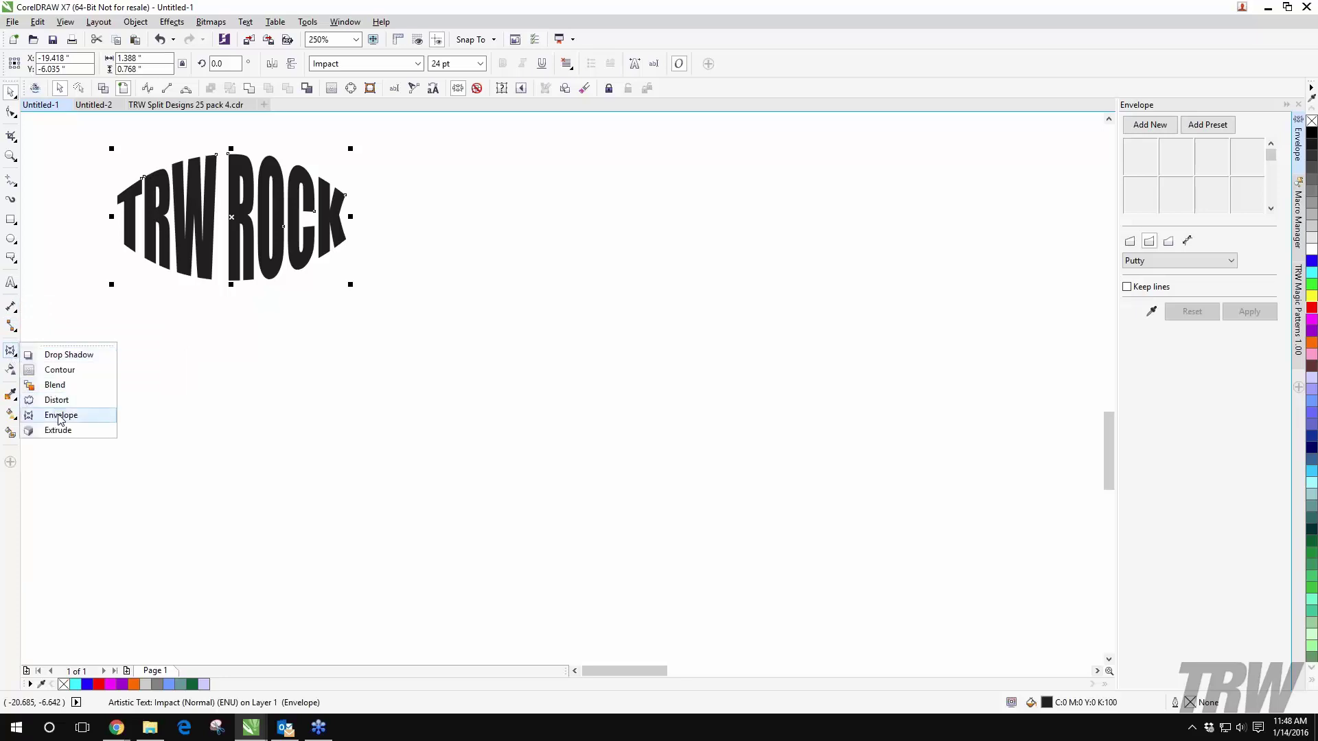
click(60, 371)
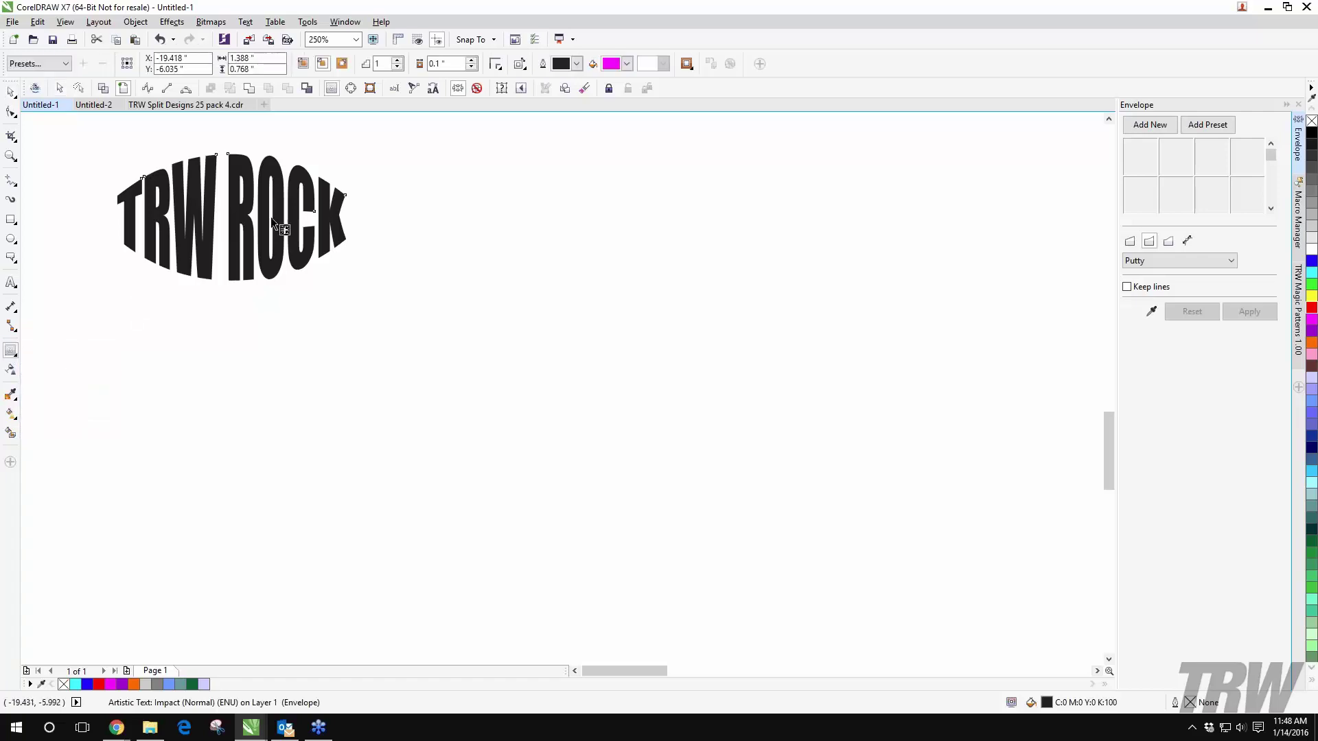
mouse_move(233, 152)
mouse_down()
mouse_move(247, 138)
mouse_move(251, 150)
mouse_move(233, 138)
mouse_move(258, 153)
mouse_move(235, 141)
mouse_move(247, 151)
mouse_move(231, 146)
mouse_move(231, 156)
mouse_up()
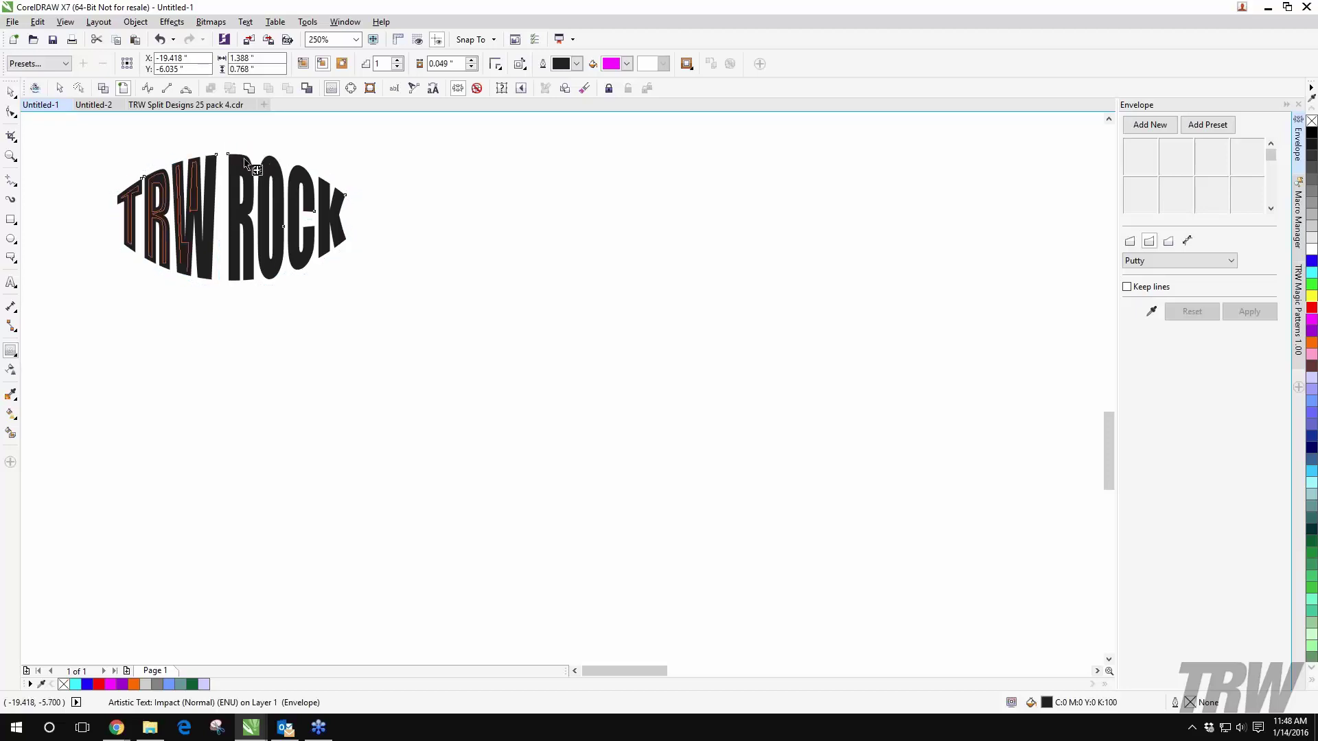
Step: Turn the contour into an outside contour around the TRW ROCK lettering with an offset of about 0.051 inch
scroll(226, 168, up, 2)
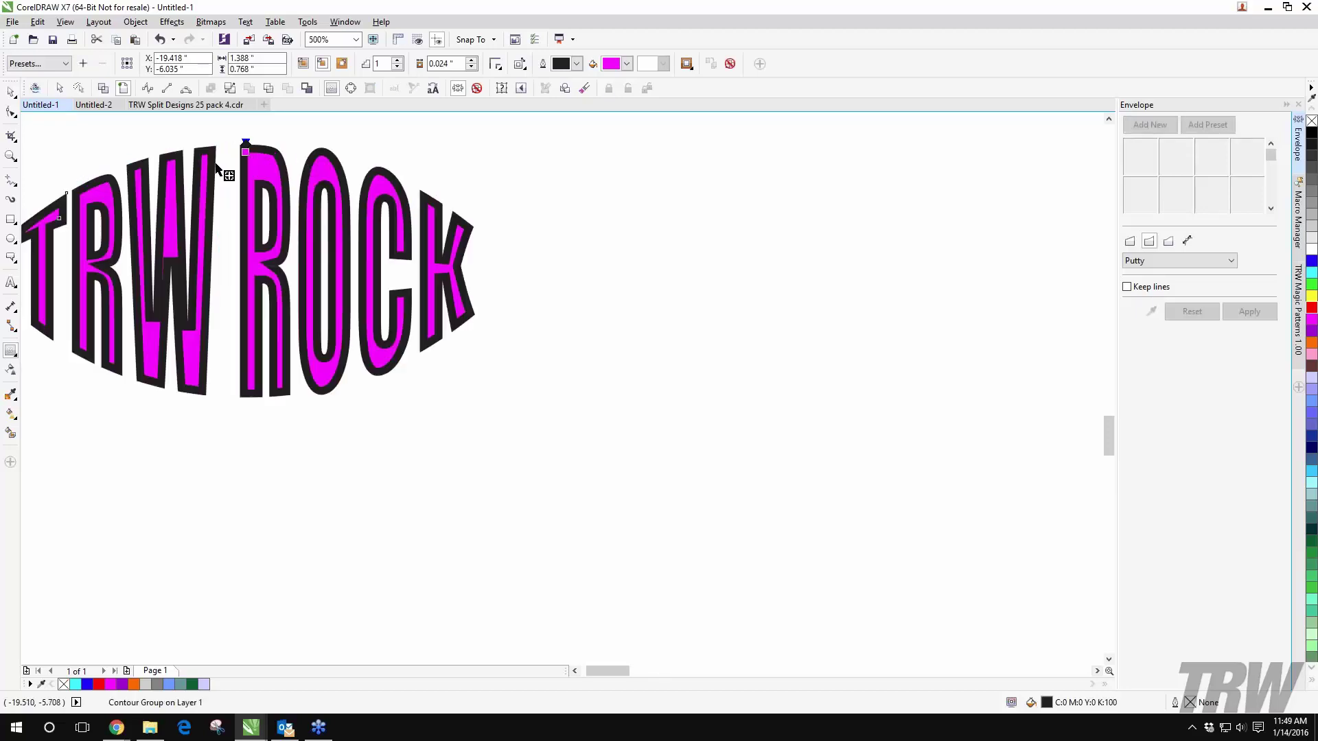
drag(245, 145, 244, 129)
scroll(320, 171, down, 2)
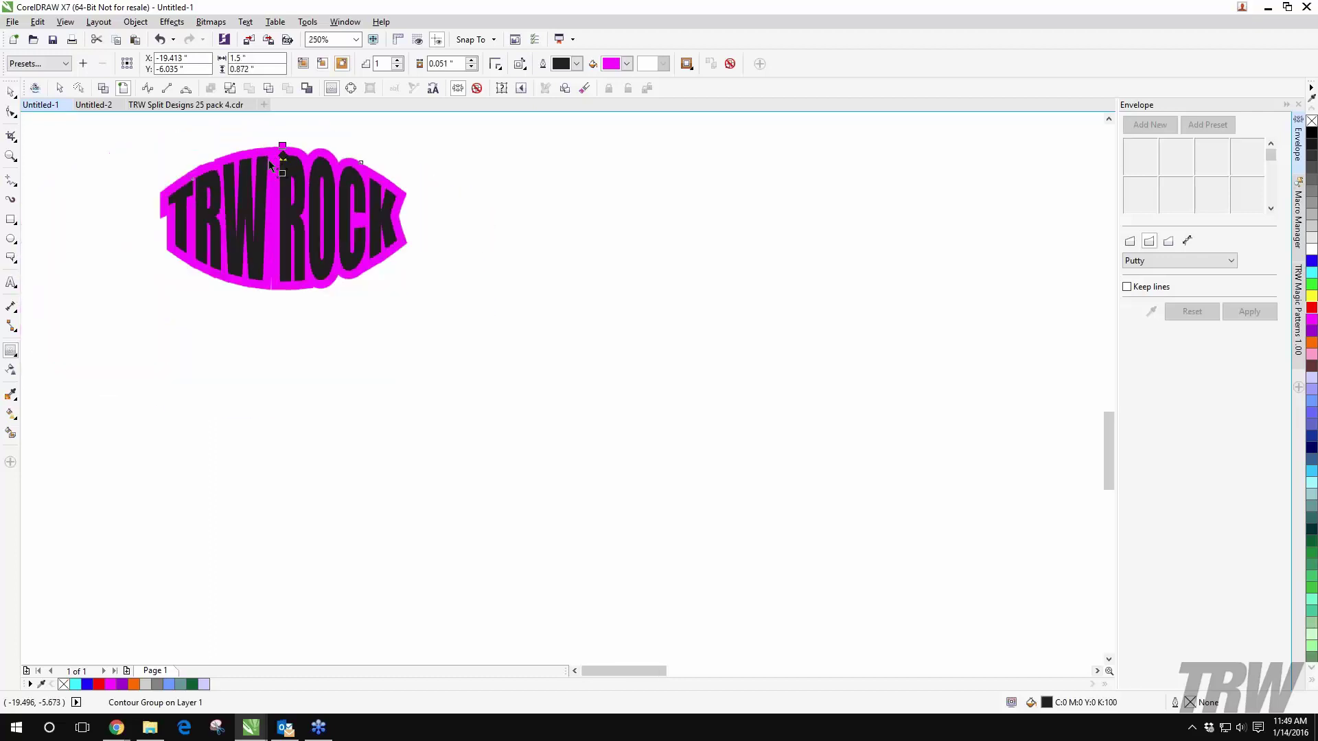
key(space)
Step: Start a new text object in the empty area, and undo back to the TRW ROCK text without its contour
key(F8)
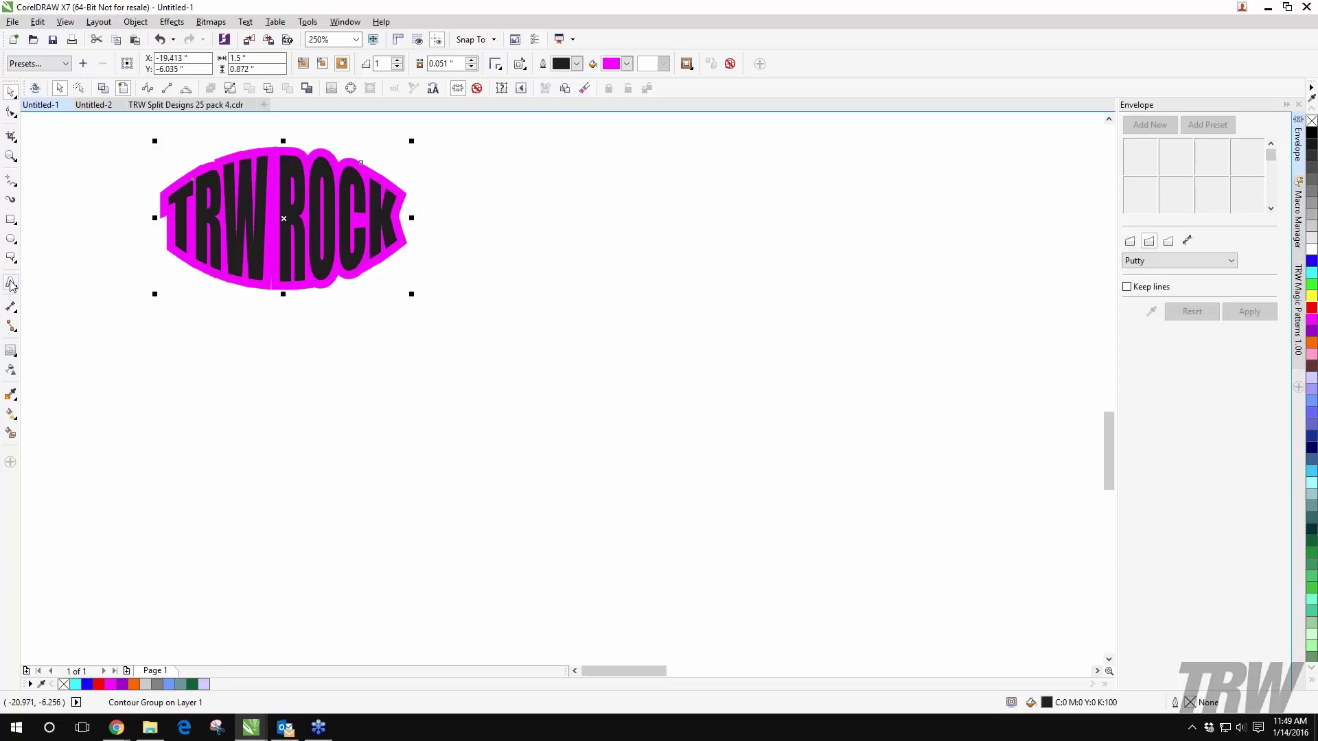
click(576, 347)
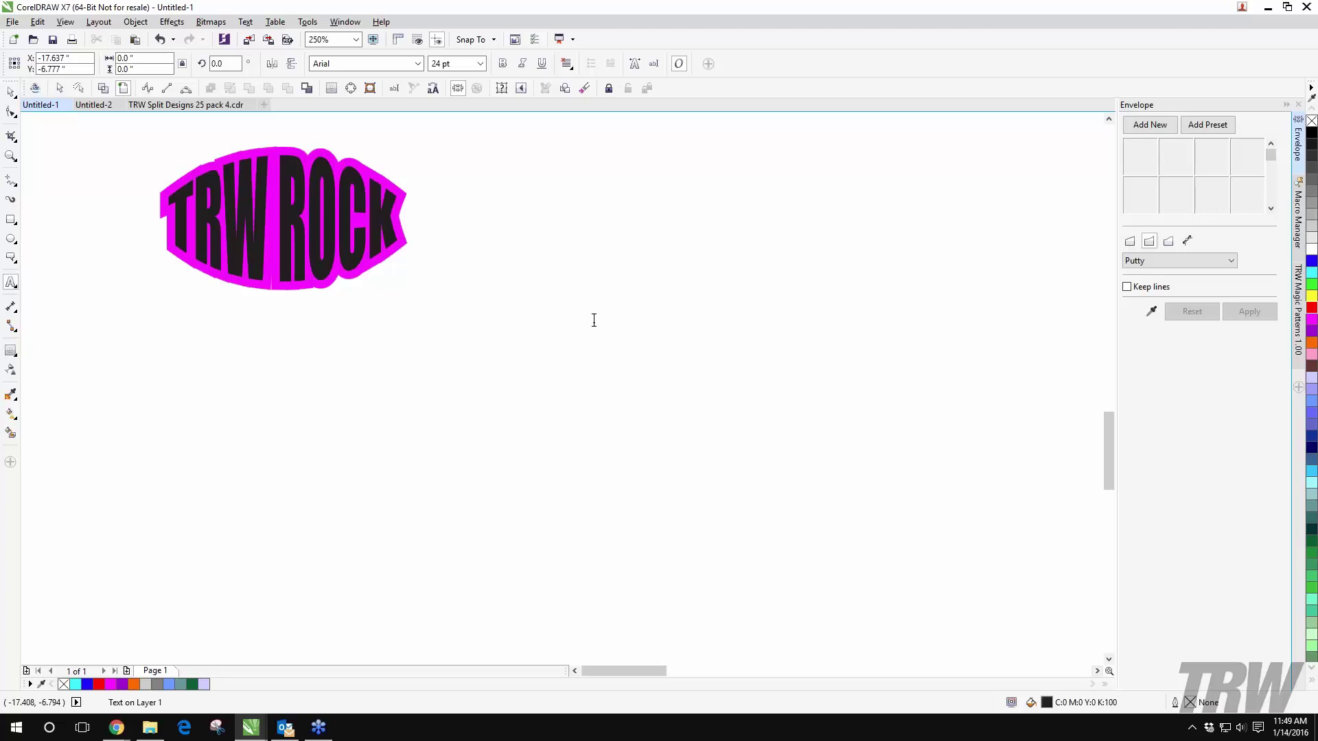
key(z)
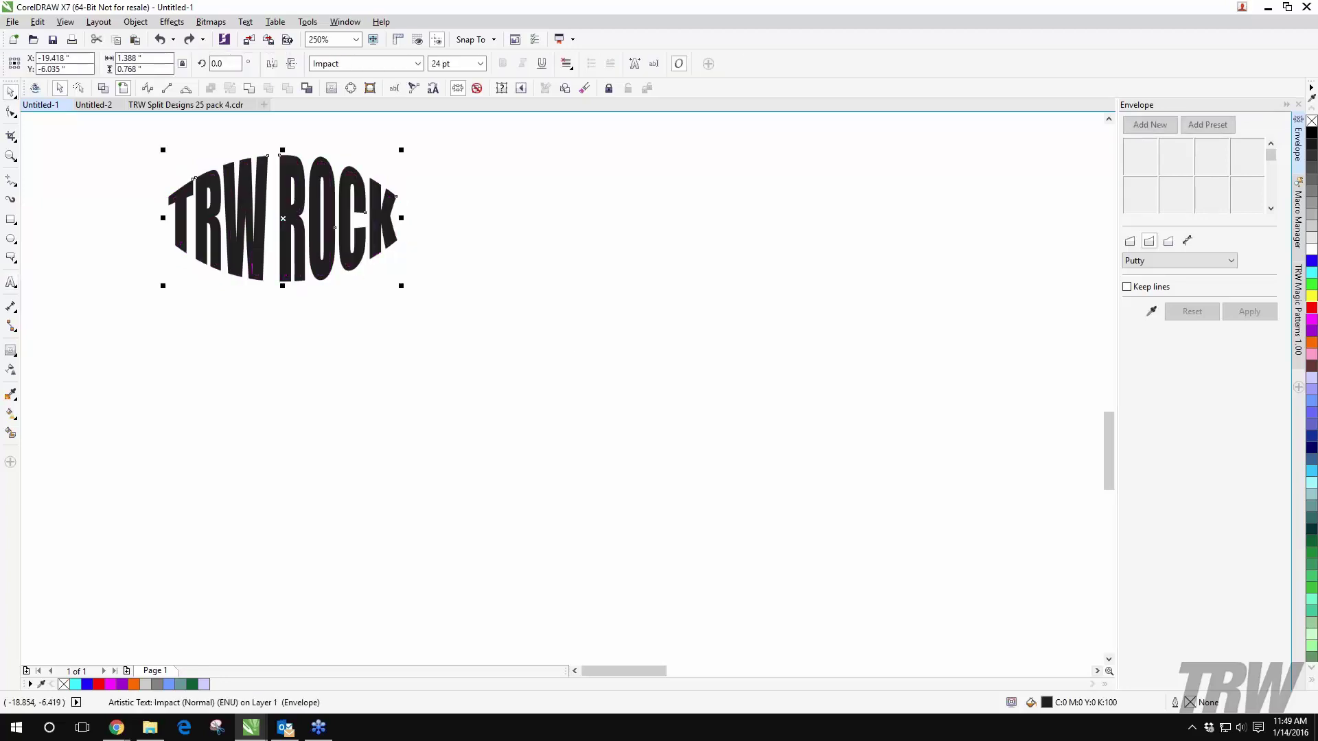
Step: Undo the TRW ROCK envelope, then stretch the text to about 0.41 inch high and move it to about X -18.0, Y -6.8 inches
key(shift+F2)
key(ctrl+z)
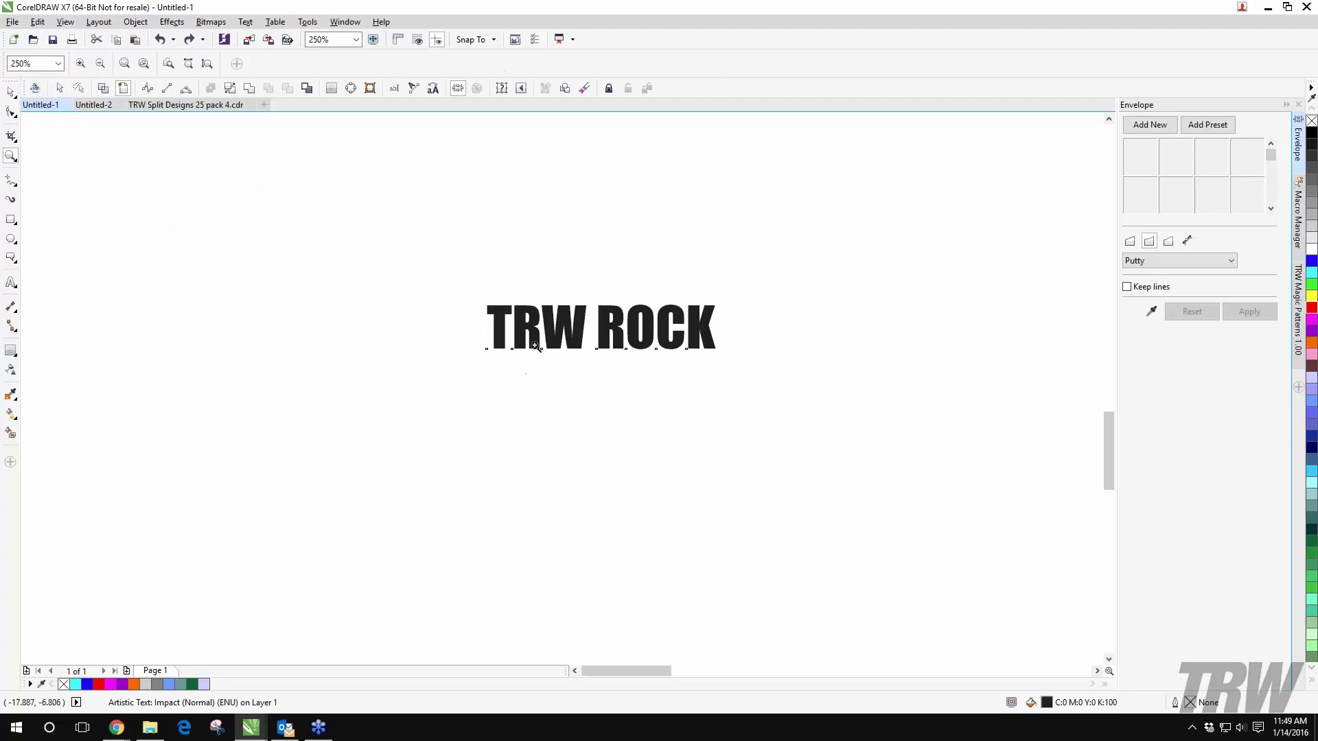
key(space)
drag(601, 356, 617, 388)
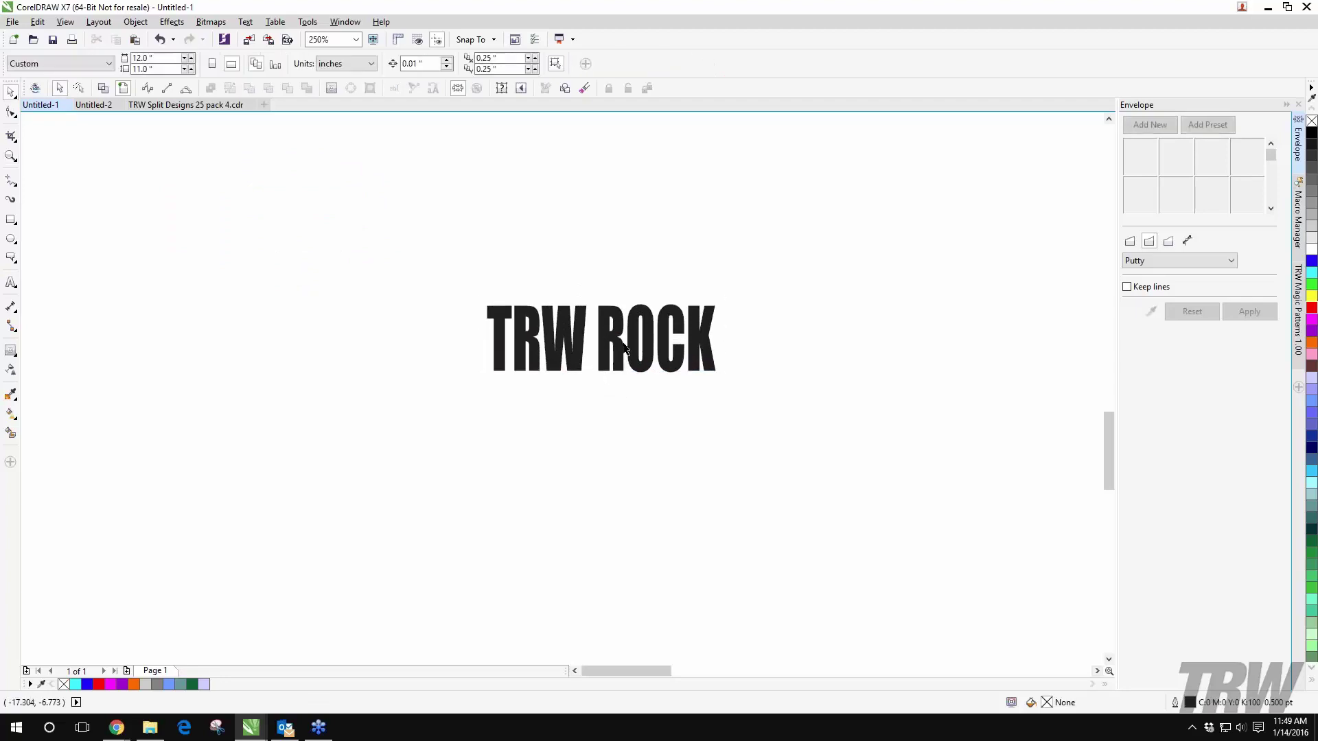
drag(519, 370, 437, 381)
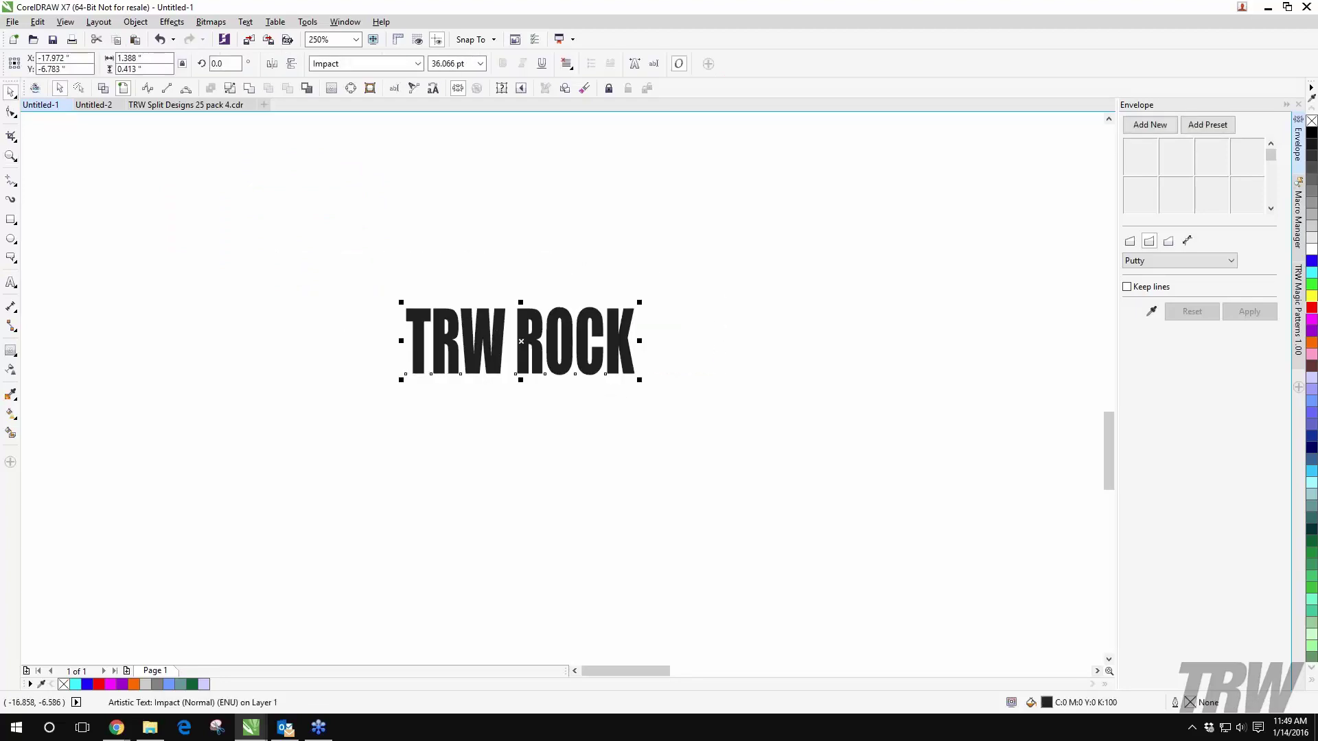
Step: Review where the Envelope command sits among the effects, and collapse and reopen the Envelope docker
click(580, 371)
click(580, 370)
click(102, 23)
mouse_move(138, 21)
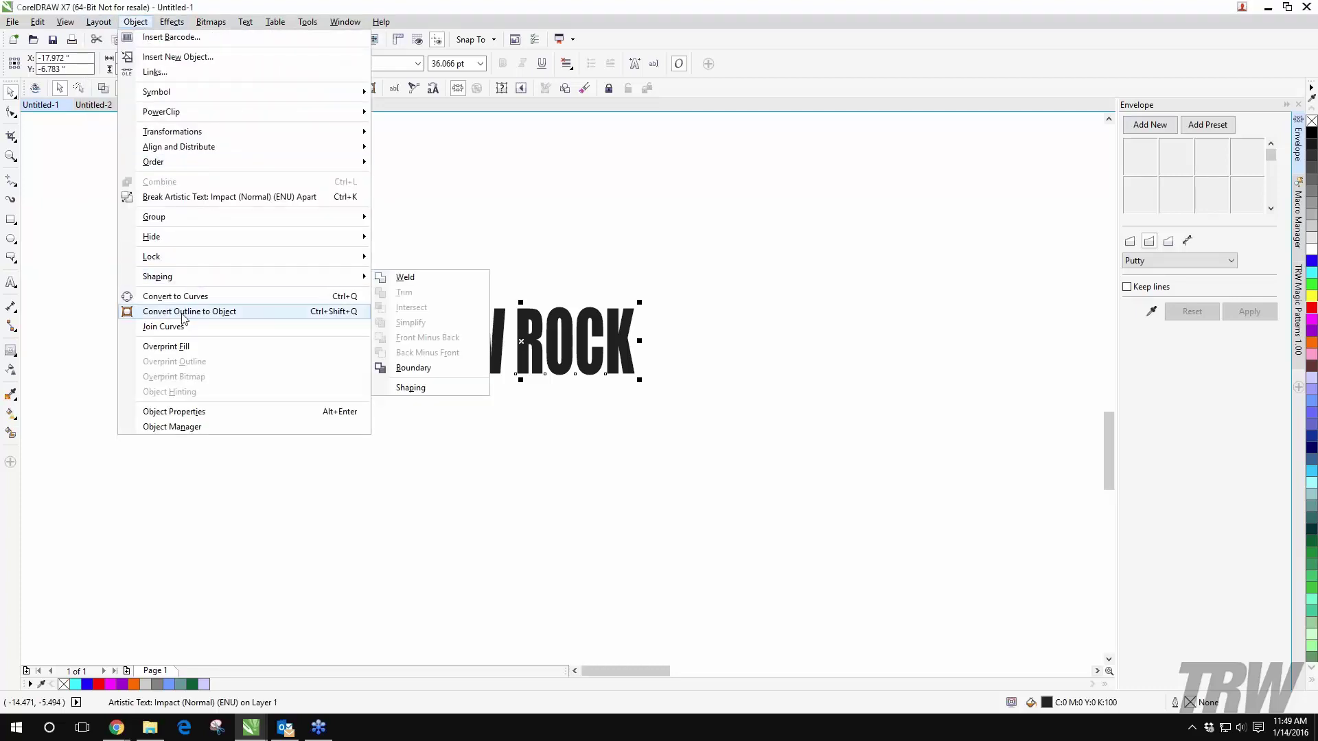
mouse_move(176, 29)
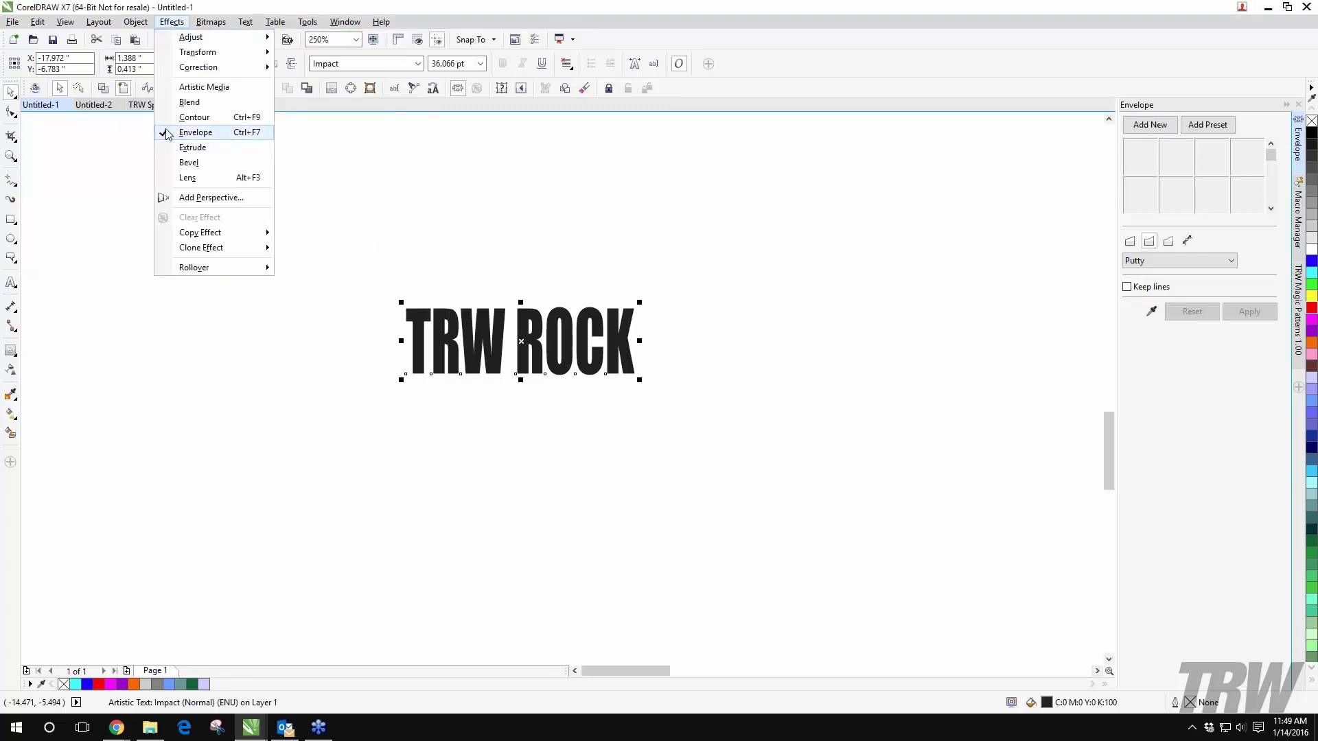
click(1088, 191)
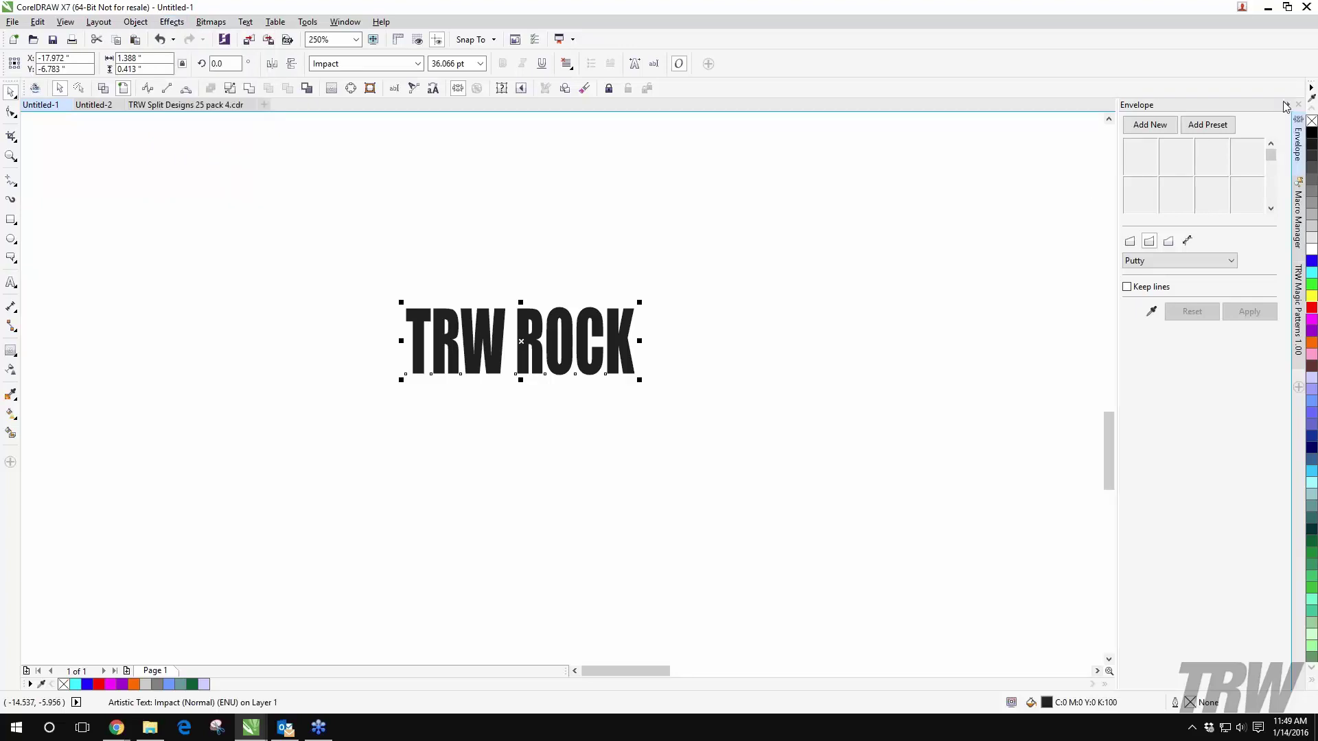
click(1298, 136)
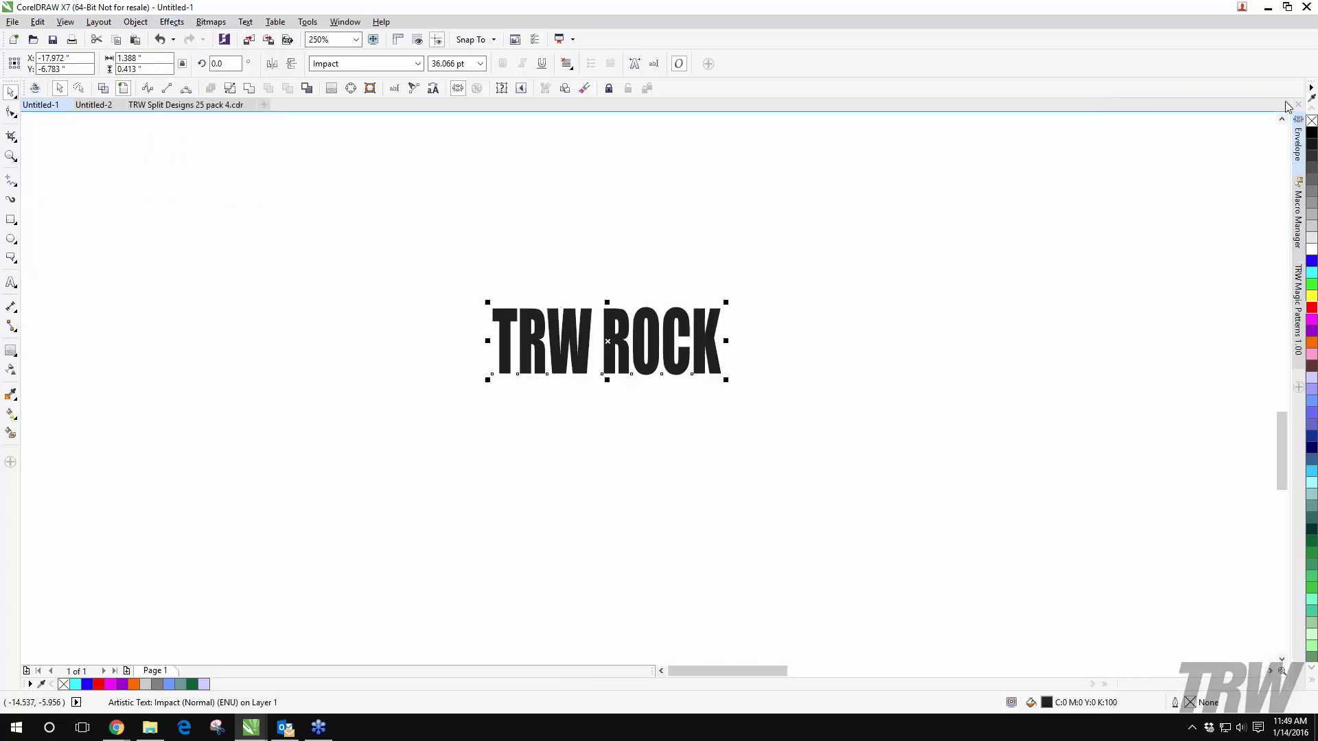
click(1299, 146)
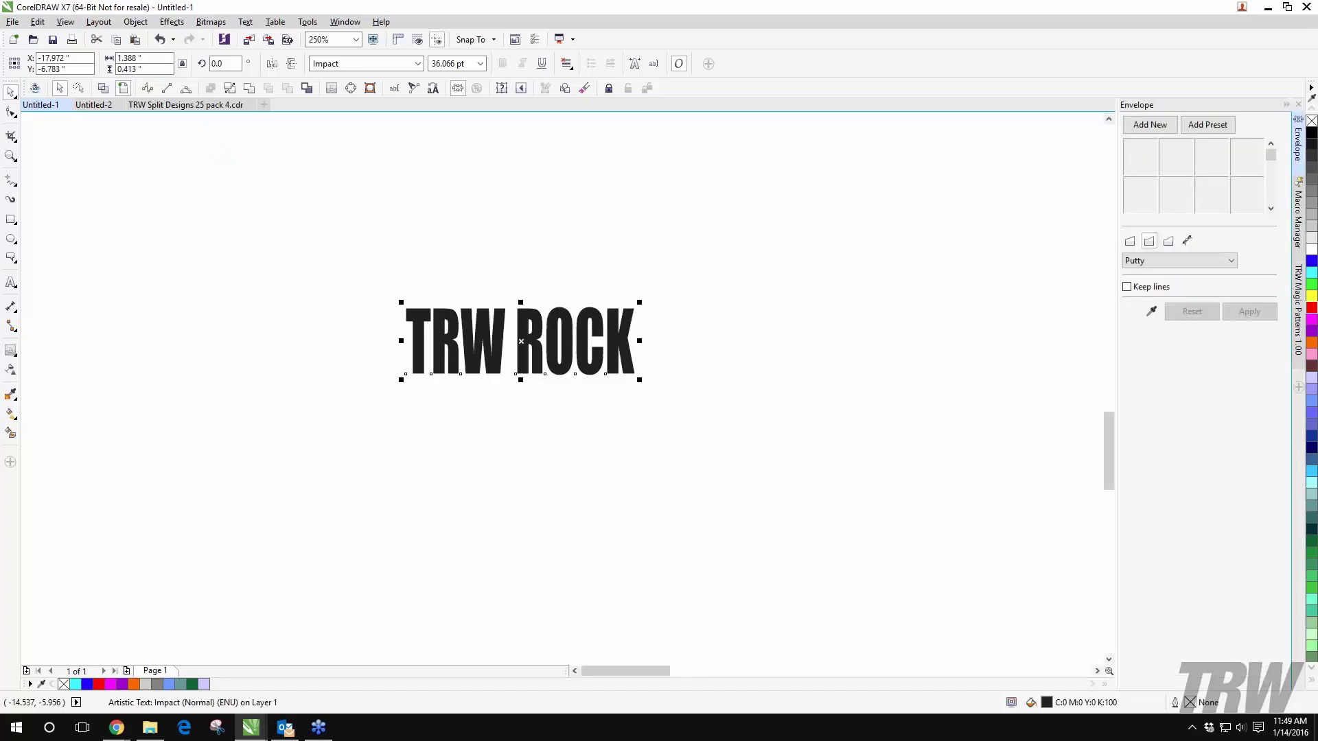
Step: Start a new Single Arc envelope on the TRW ROCK text
key(Escape)
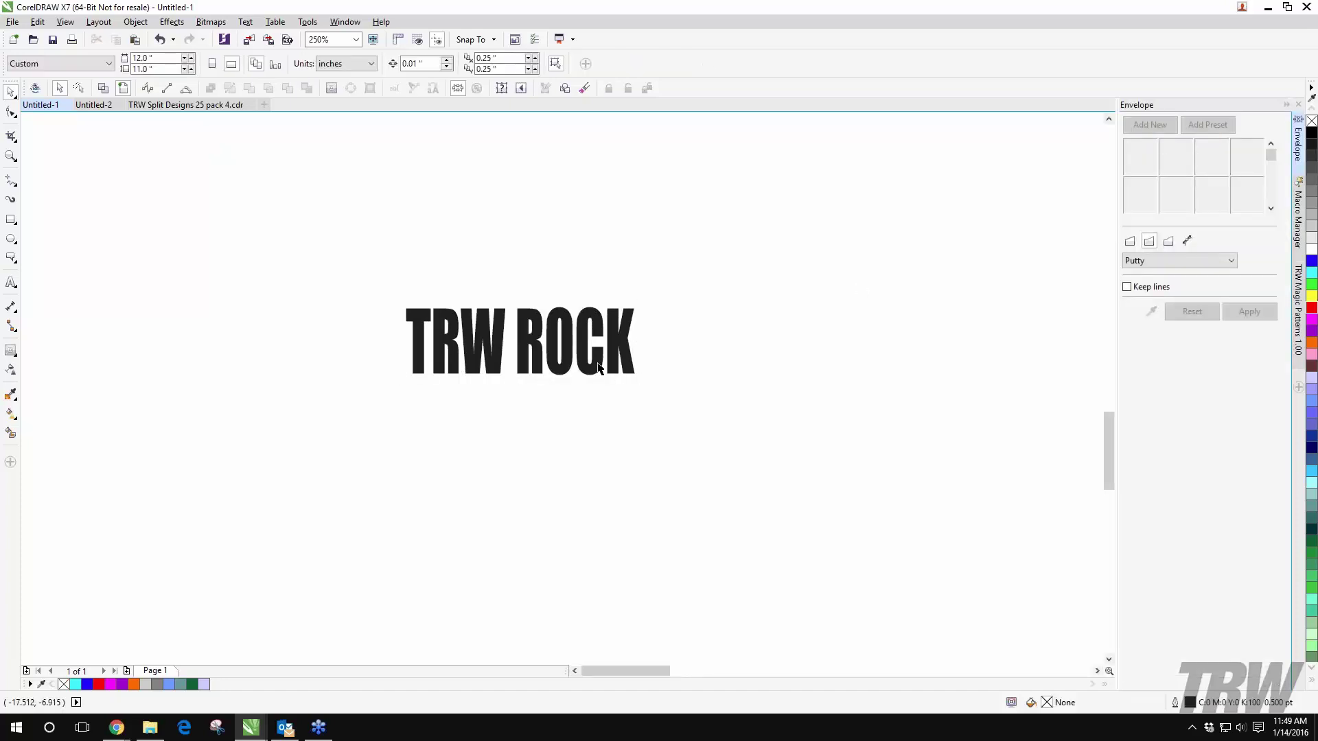
click(599, 368)
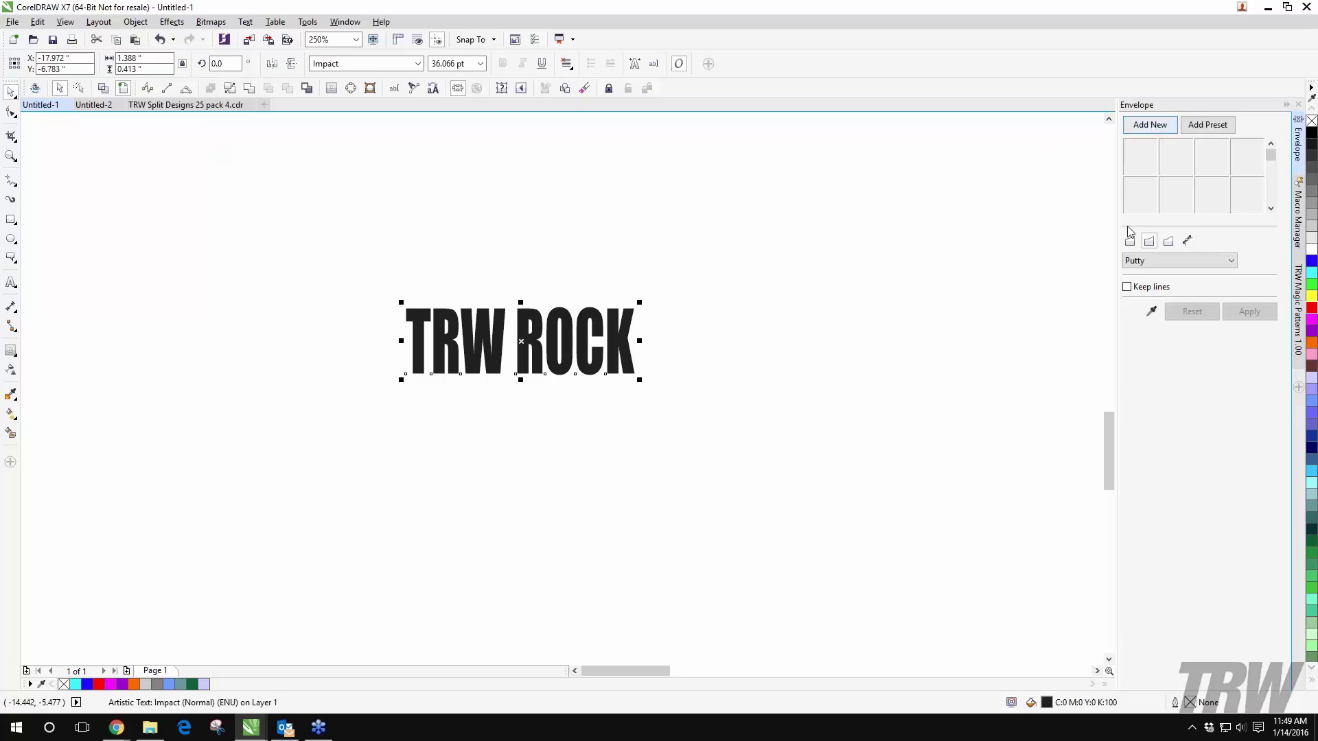
click(1149, 242)
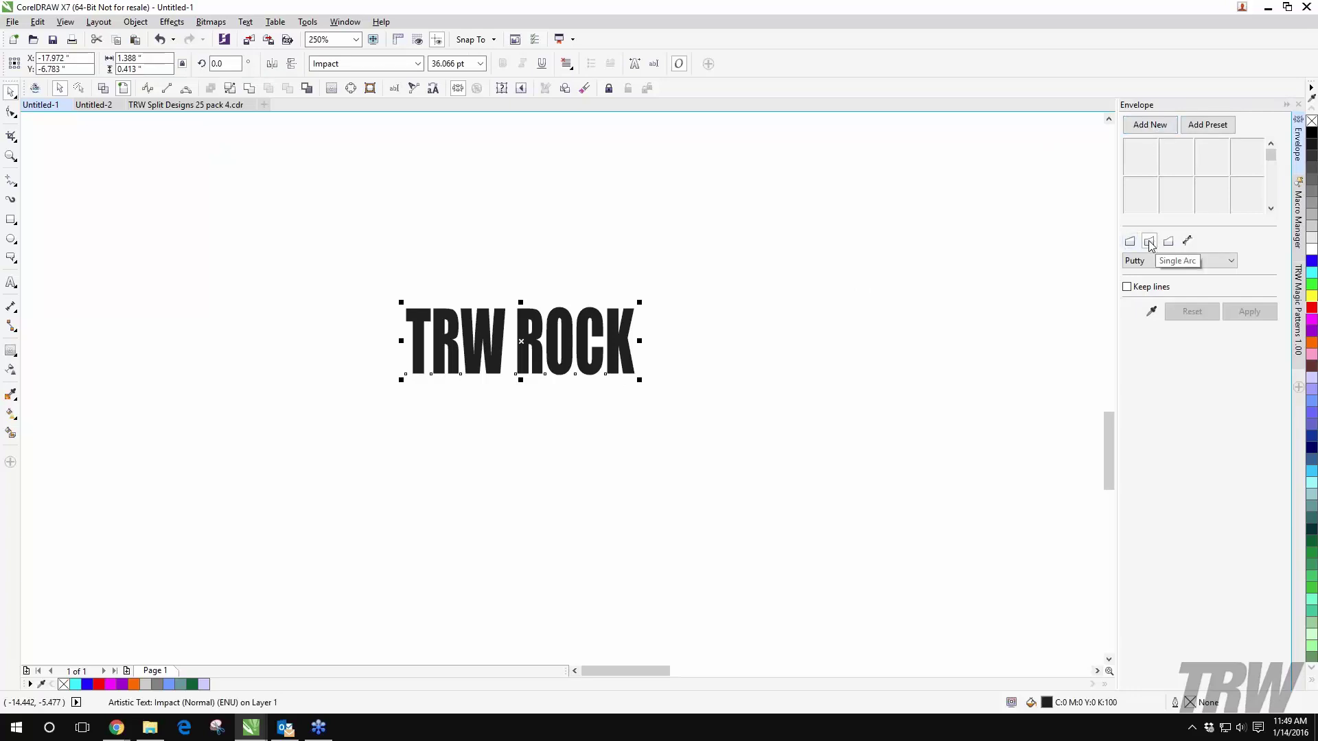
click(1149, 126)
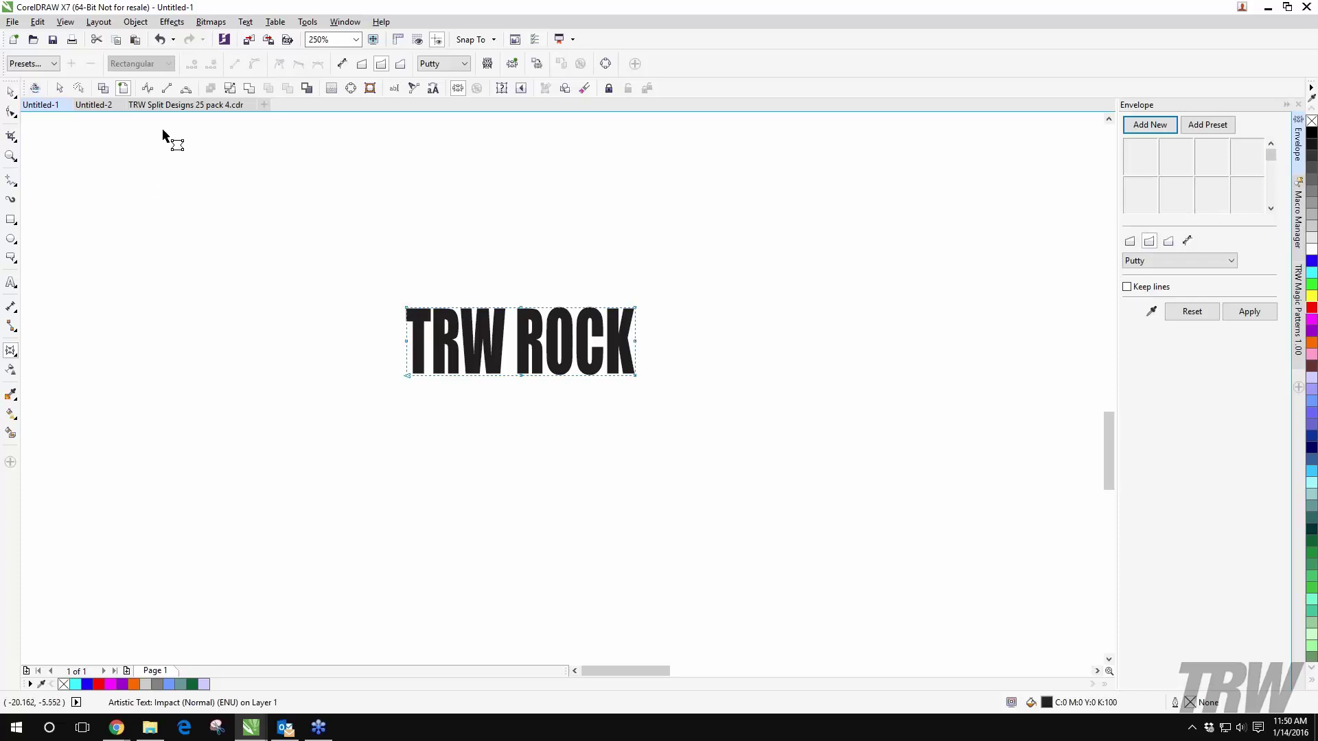
Step: Look through the available toolbars, hide the TRW Toolbox toolbar and show it again
click(315, 22)
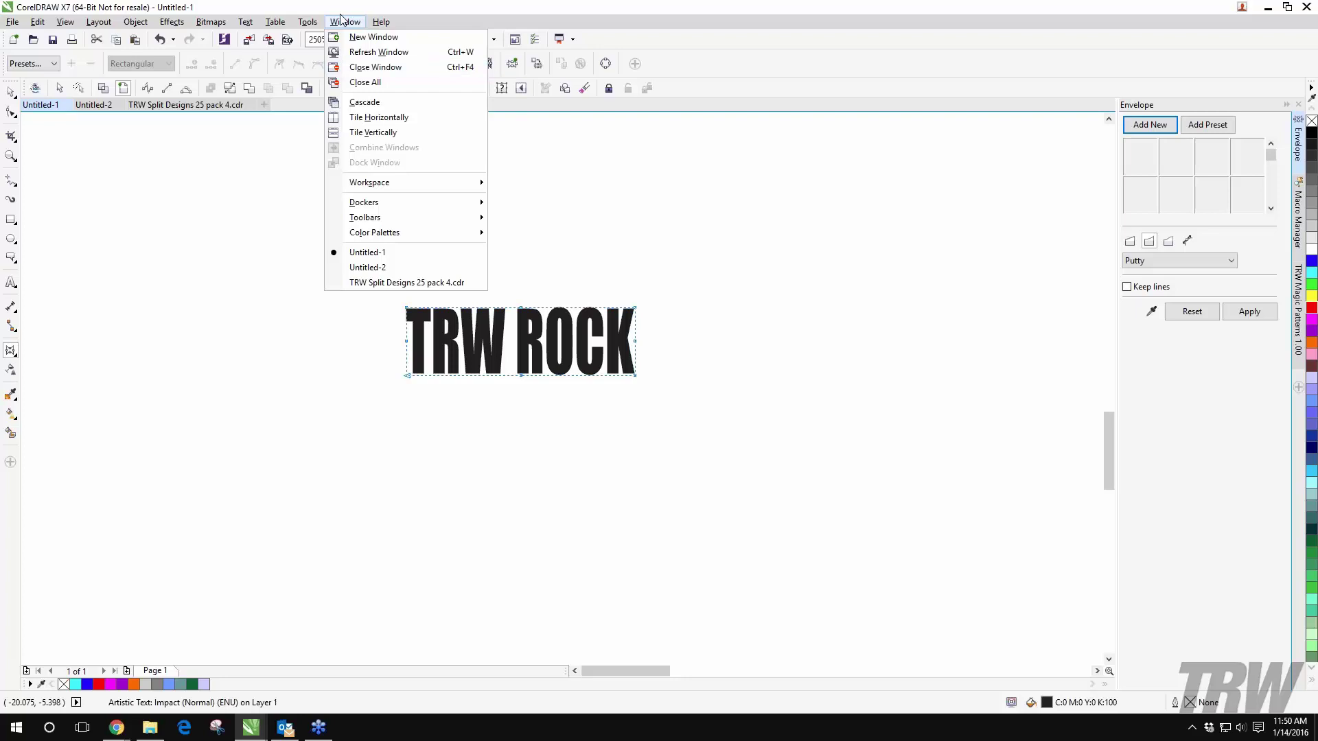
mouse_move(367, 218)
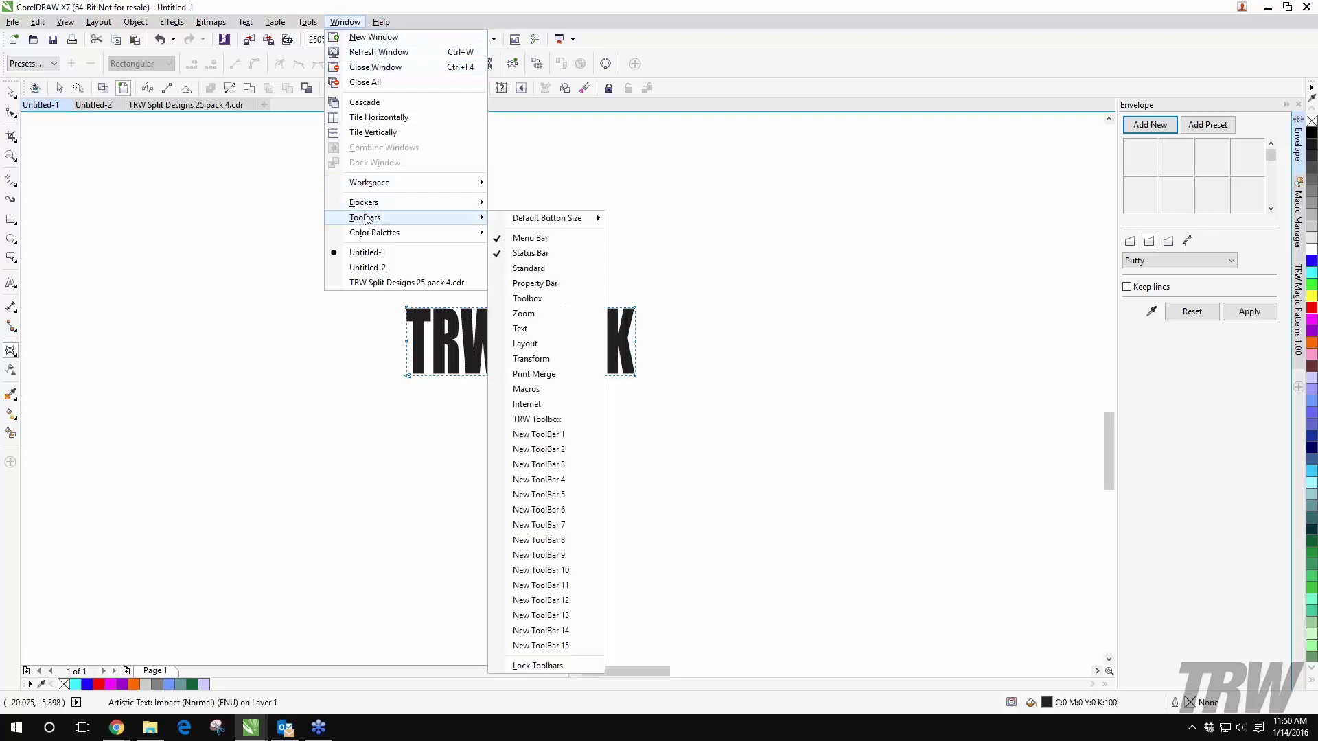
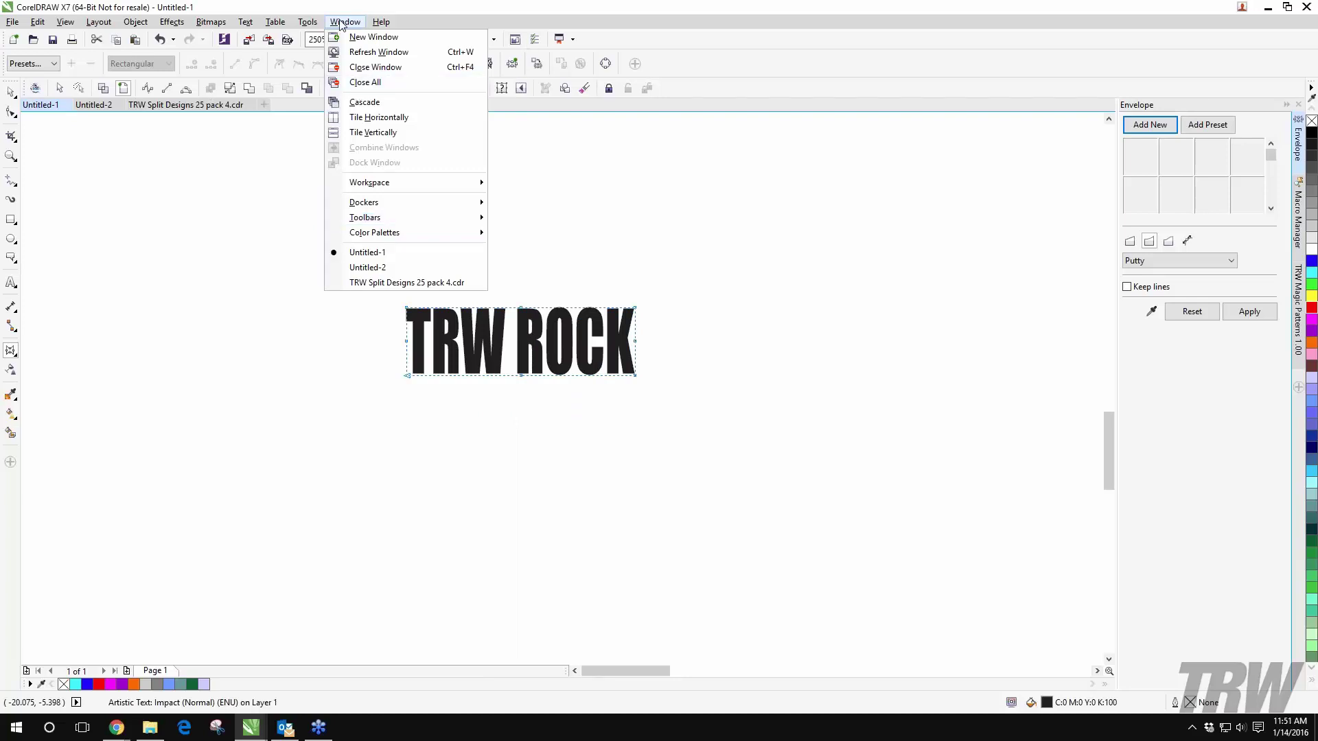
click(39, 122)
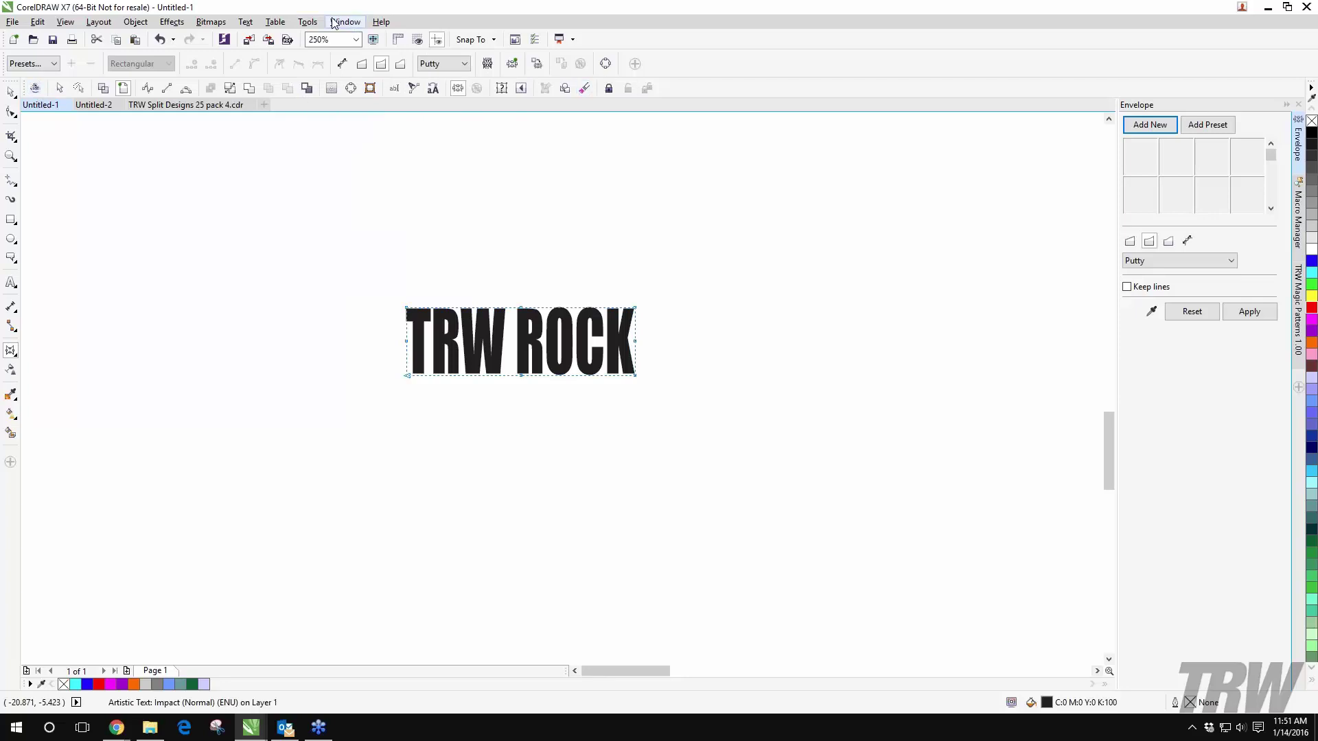
click(307, 21)
mouse_move(345, 22)
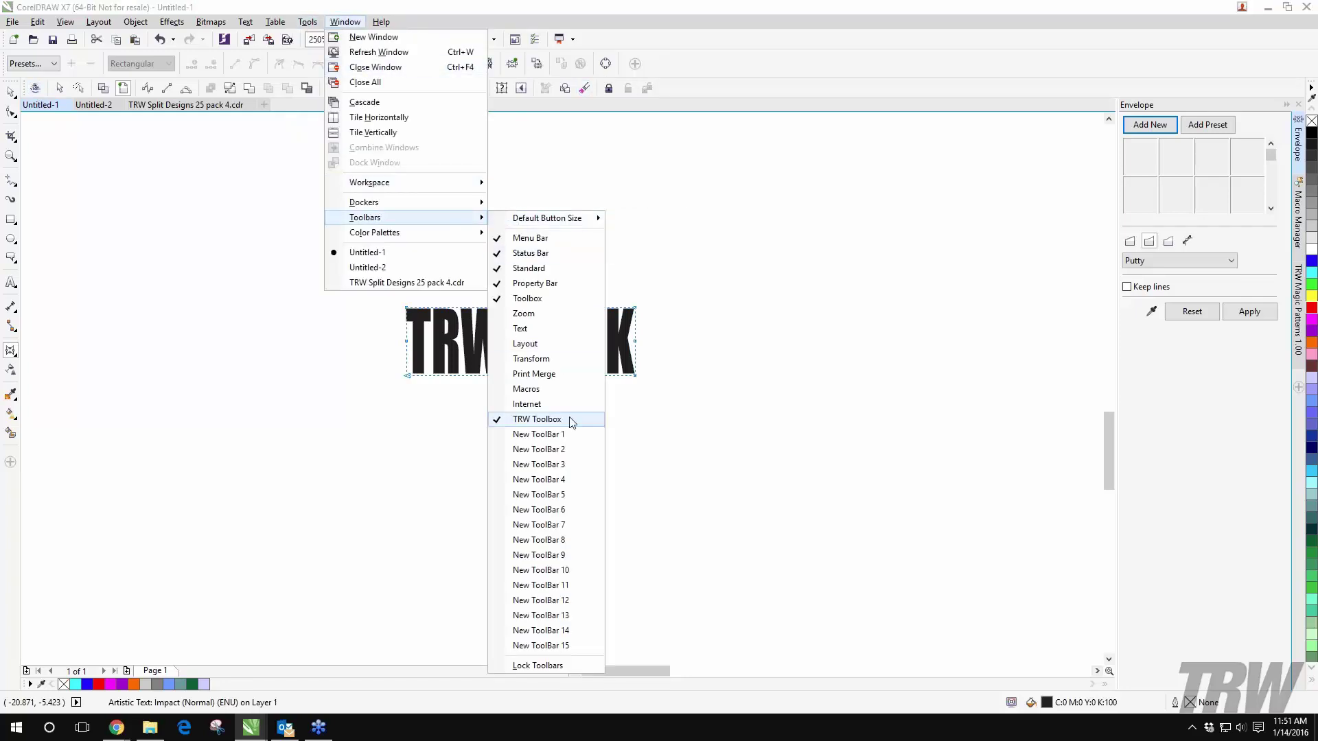
click(569, 419)
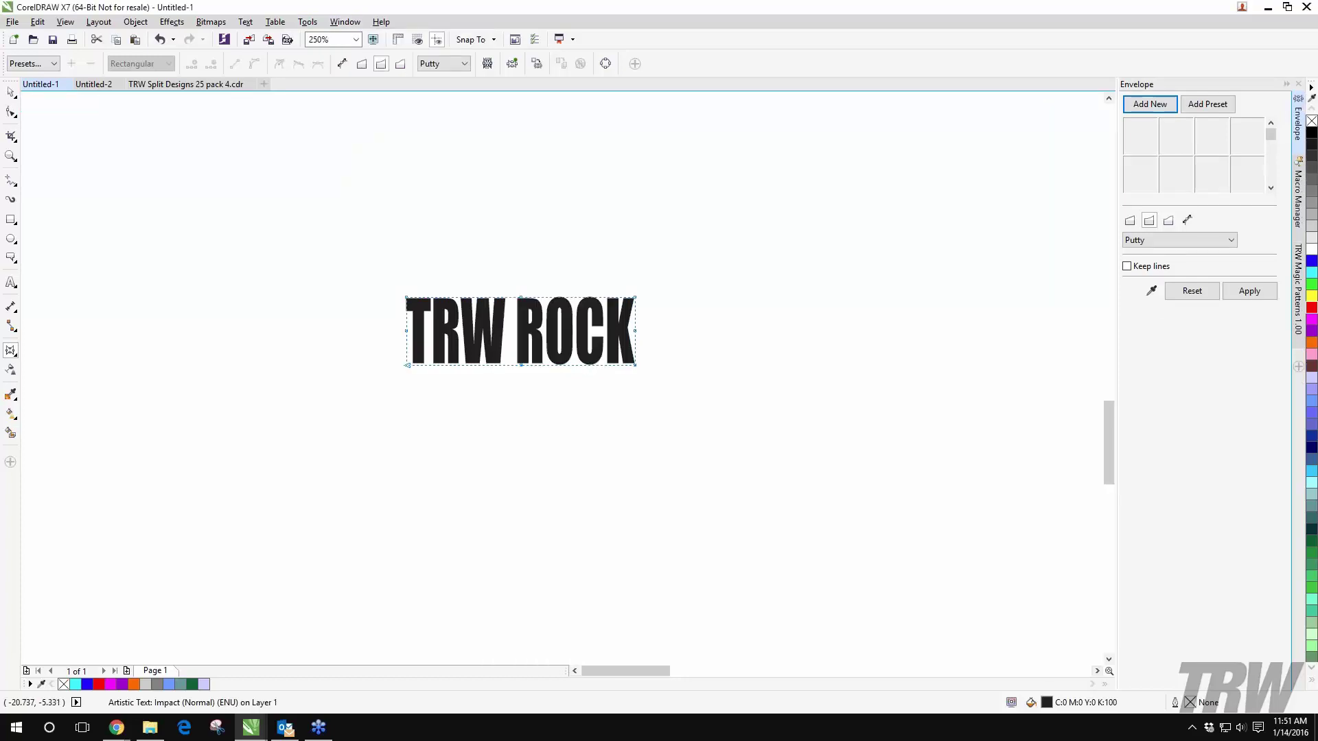
click(307, 21)
mouse_move(345, 21)
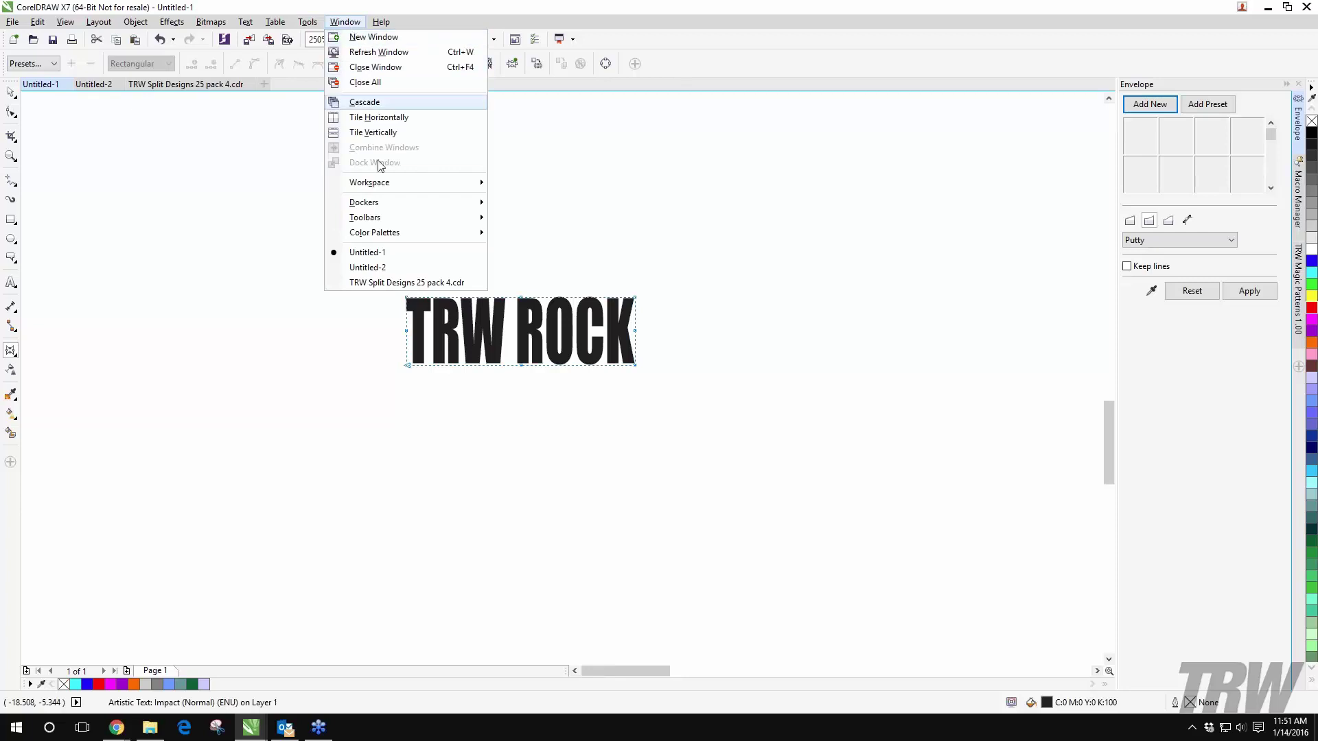
mouse_move(473, 218)
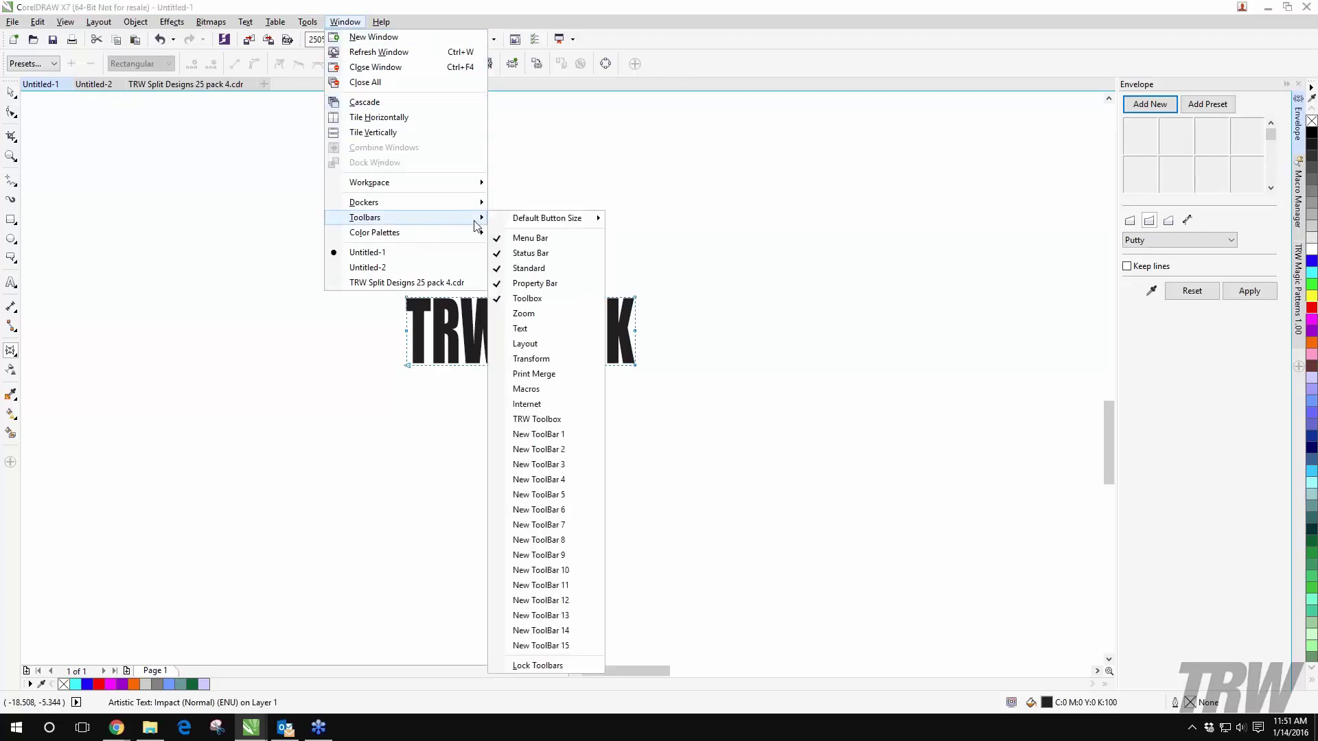
click(524, 420)
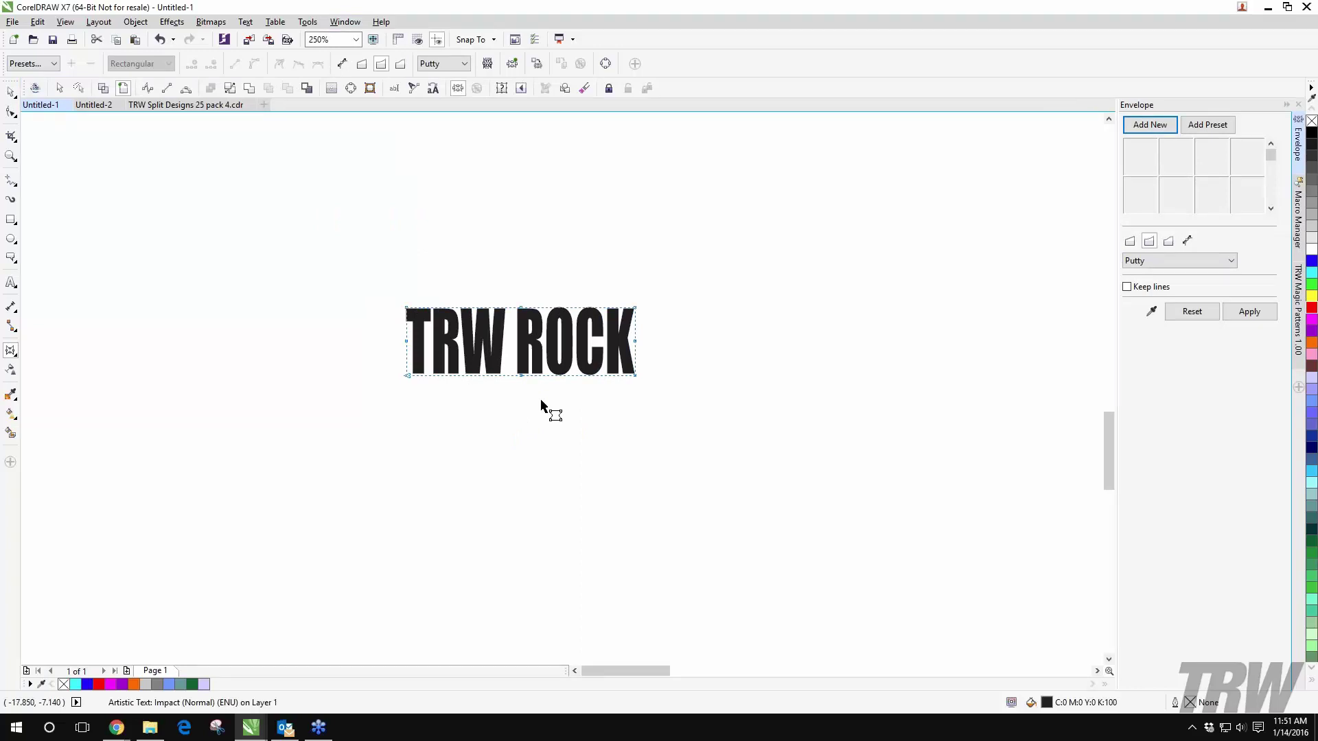
Step: Add a new envelope to the TRW ROCK text and move the text to about X -18.1, Y -6.5 inches
click(1149, 125)
key(space)
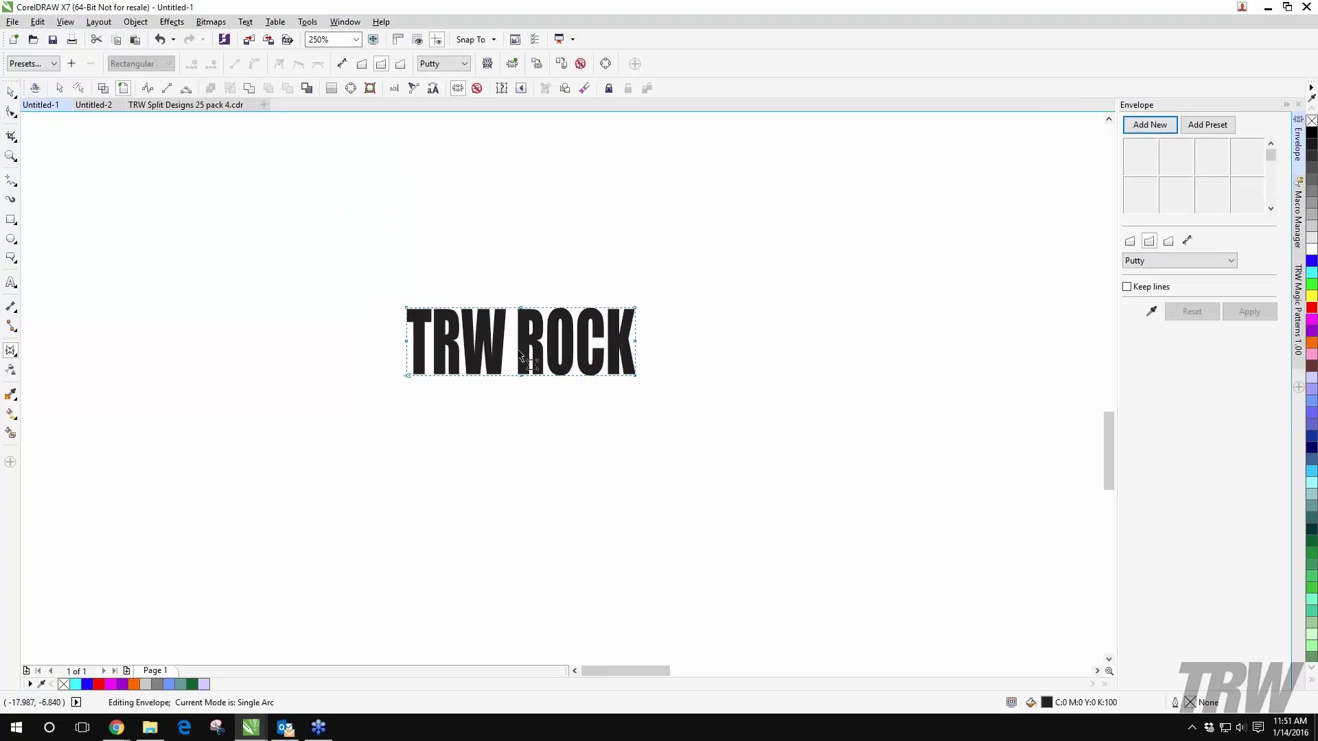
drag(536, 344, 509, 292)
click(549, 343)
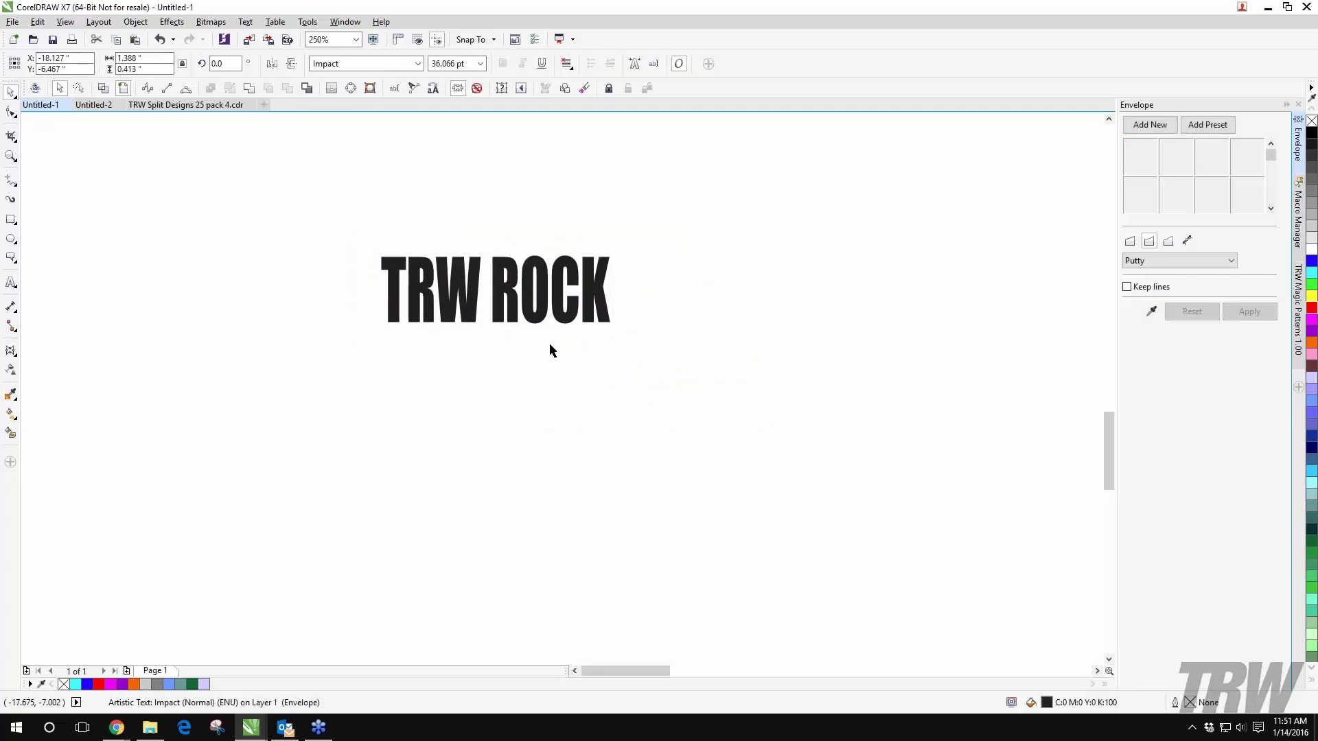
click(528, 288)
Step: Choose Single Arc mode with Putty mapping and add a new envelope to the repositioned text
click(1151, 245)
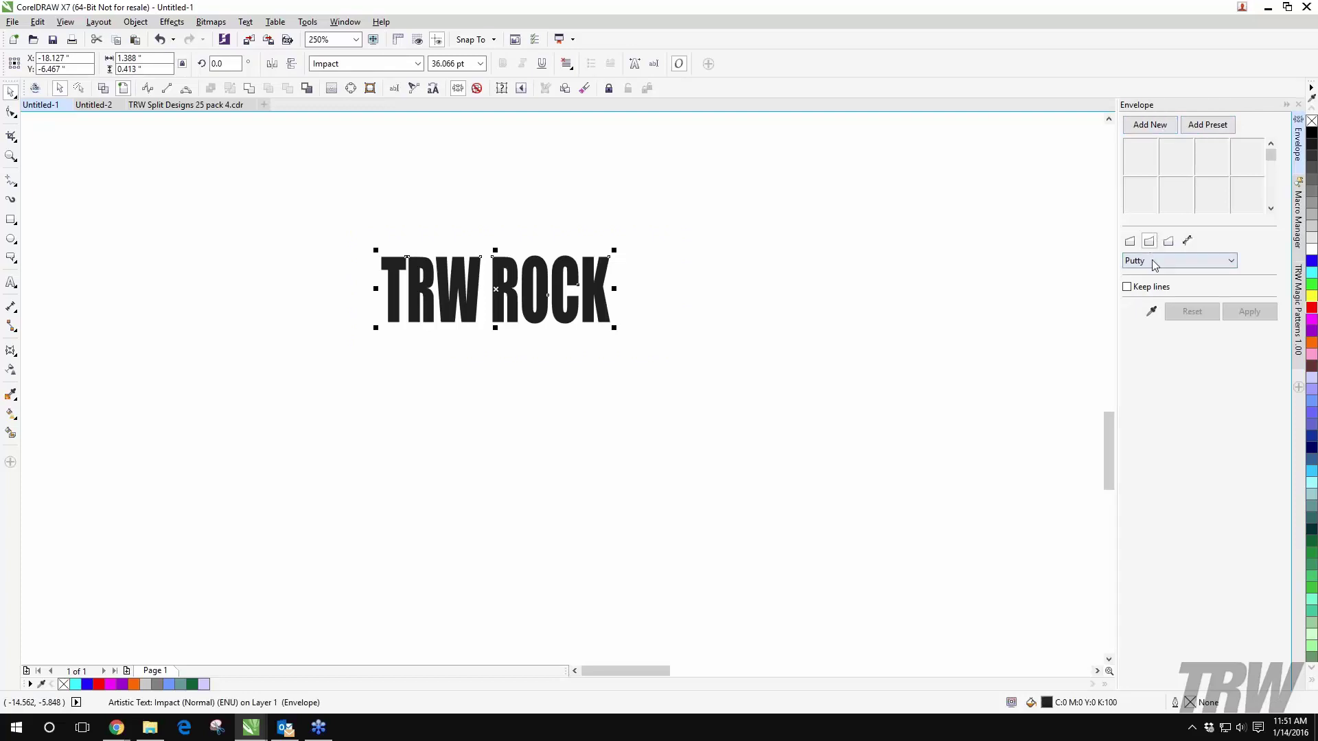
click(1151, 261)
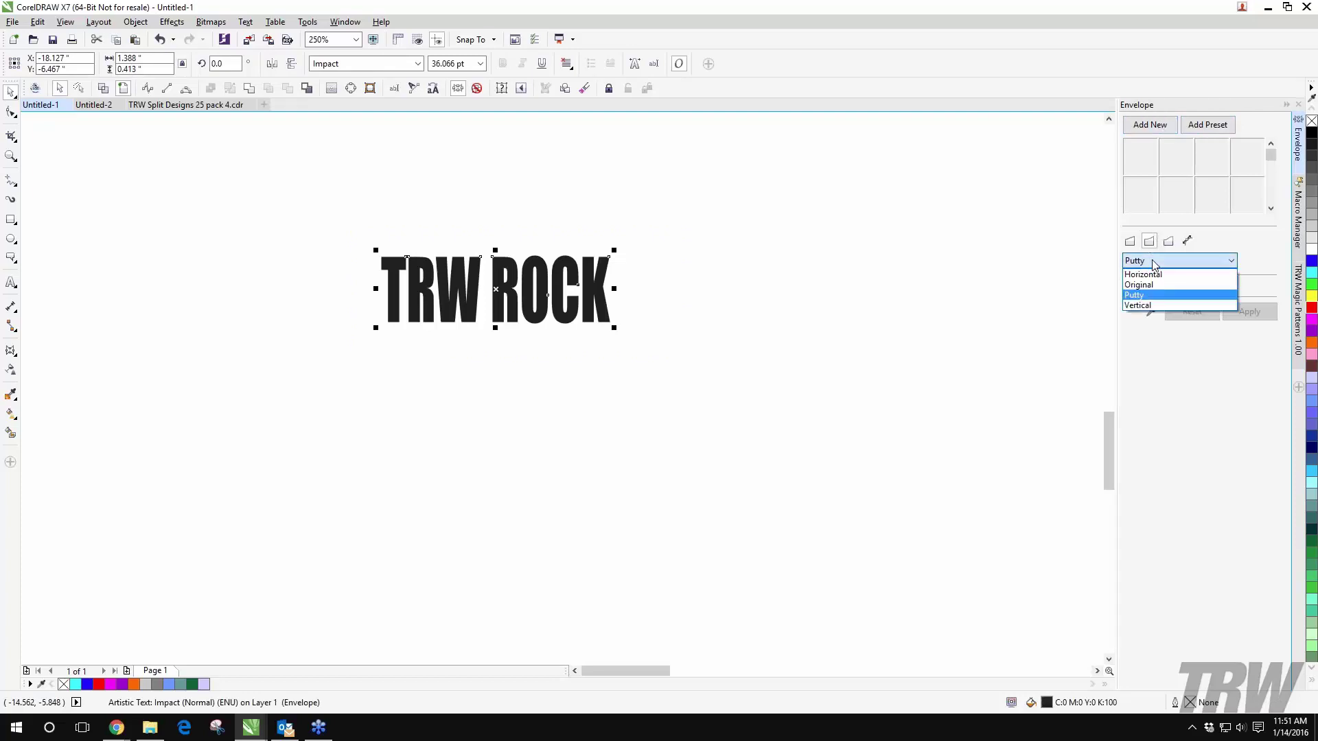
click(1139, 296)
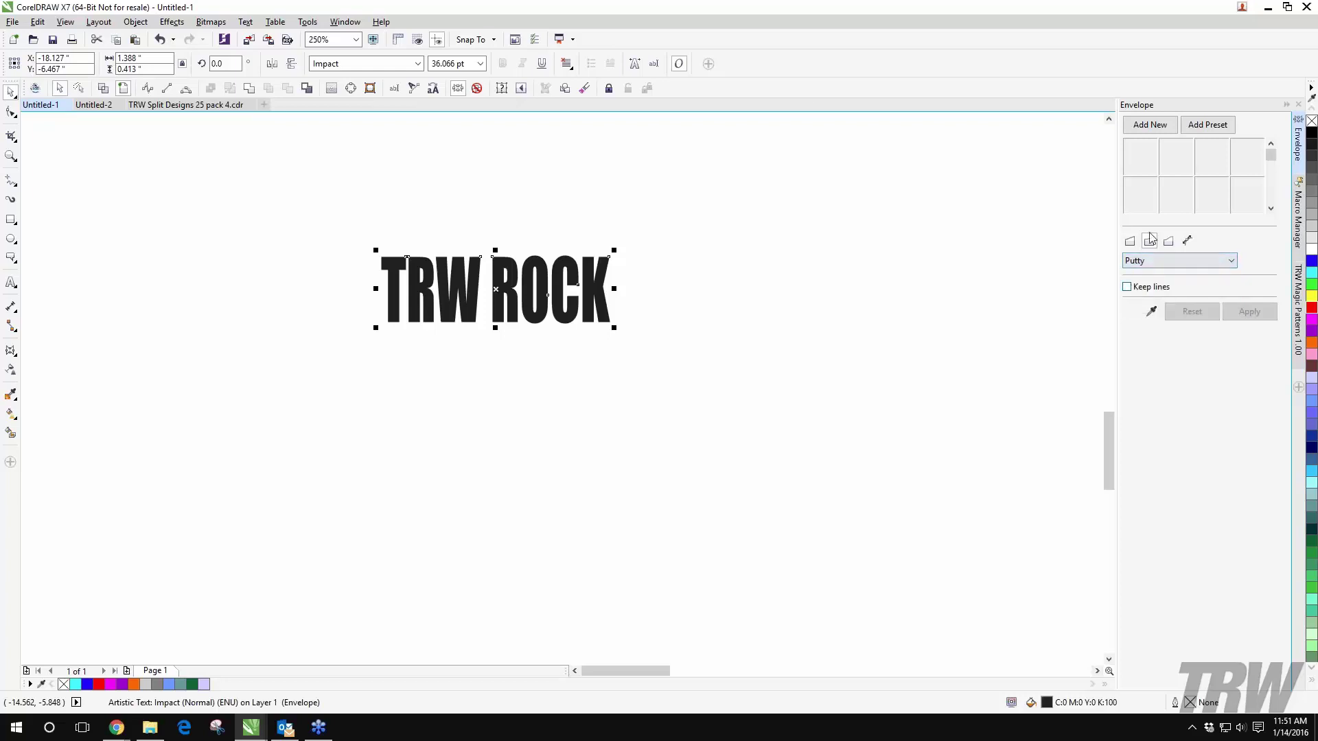
click(1149, 124)
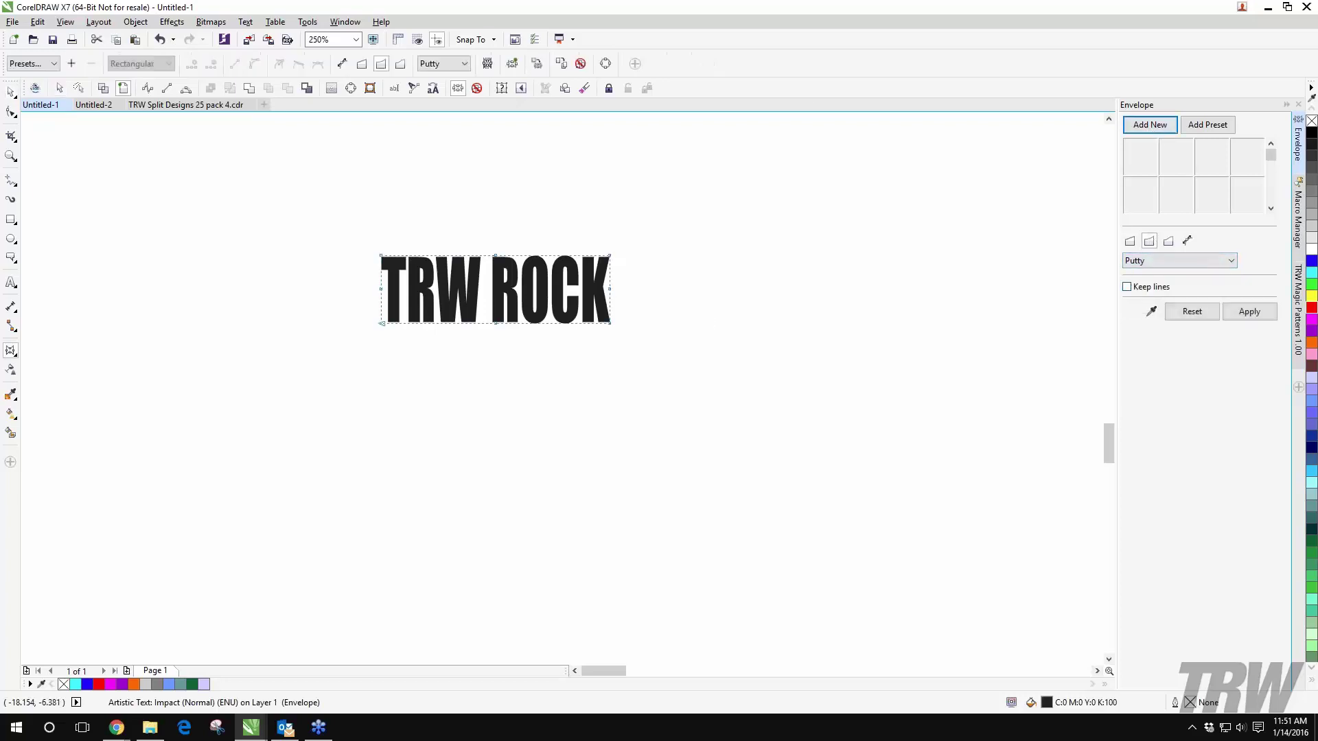
Step: Try arching the text's lower envelope edge upward and bowing both edges downward, undoing each trial
scroll(493, 269, up, 4)
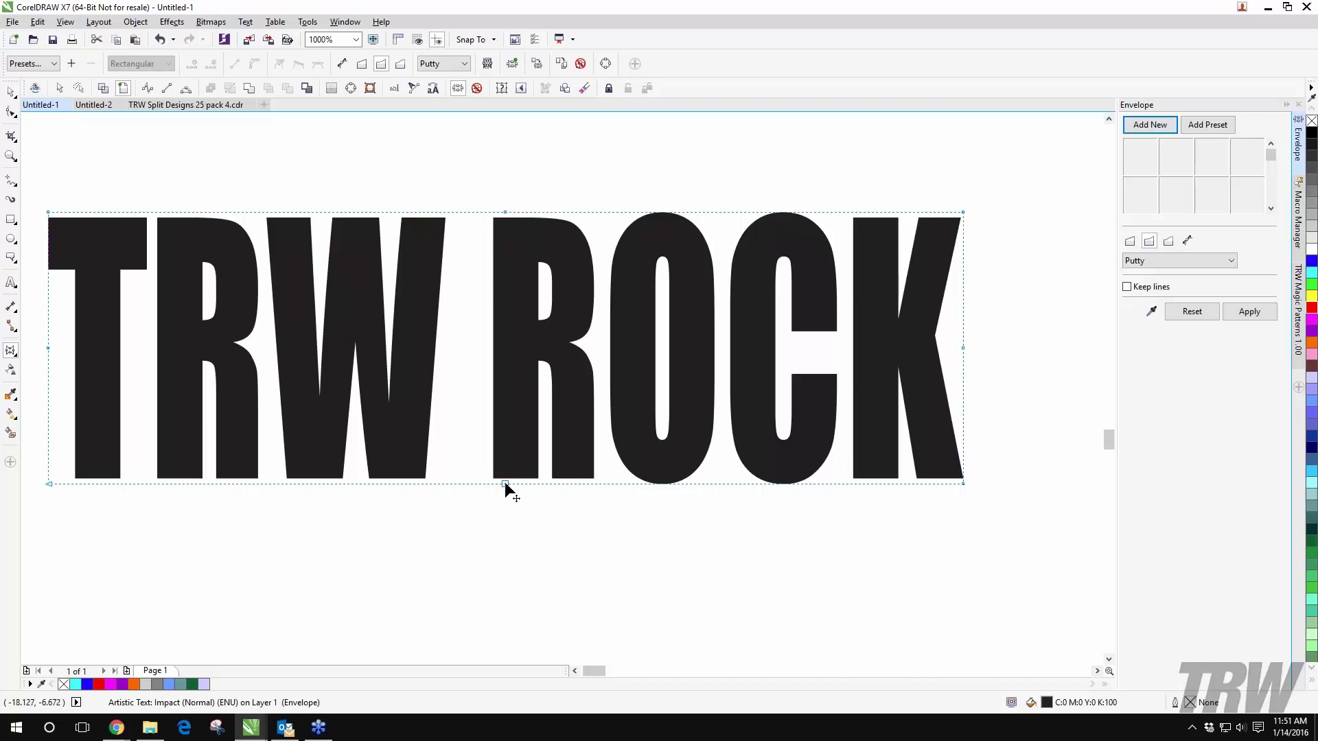
drag(505, 482, 516, 387)
key(ctrl+z)
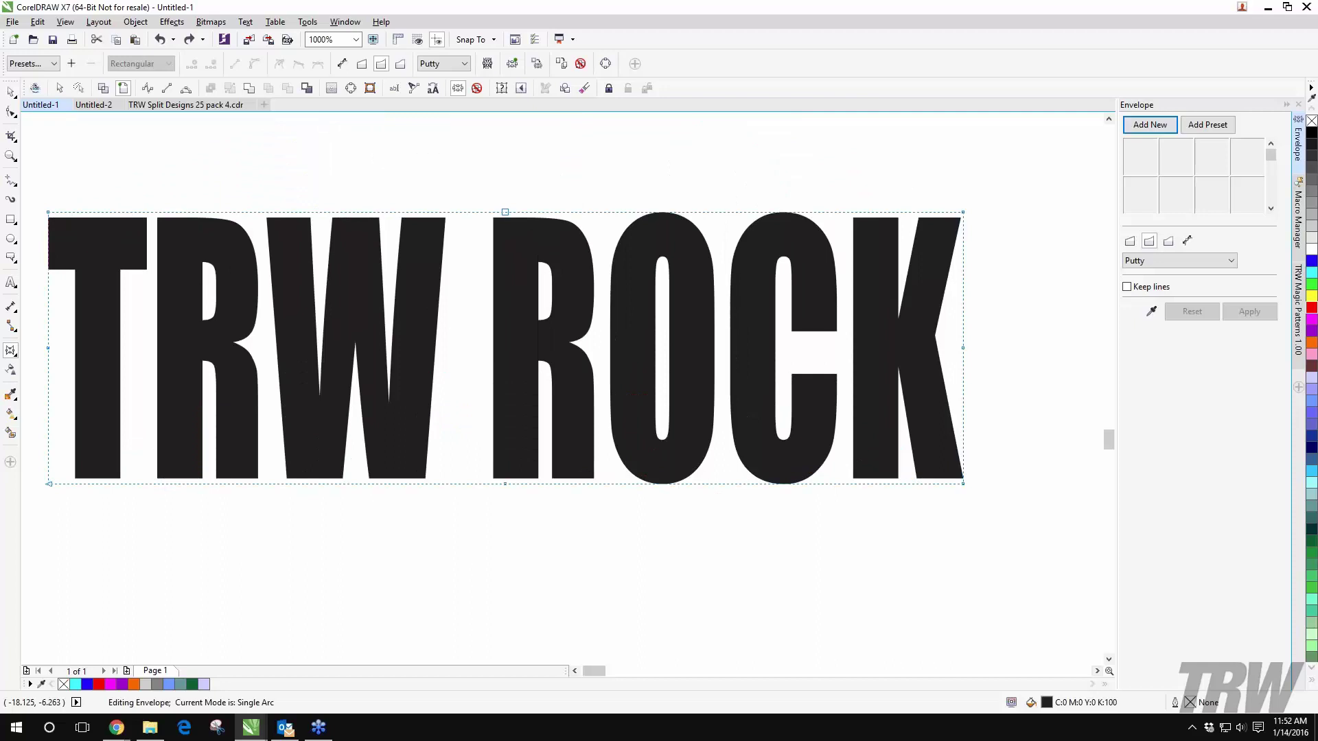
drag(507, 213, 511, 320)
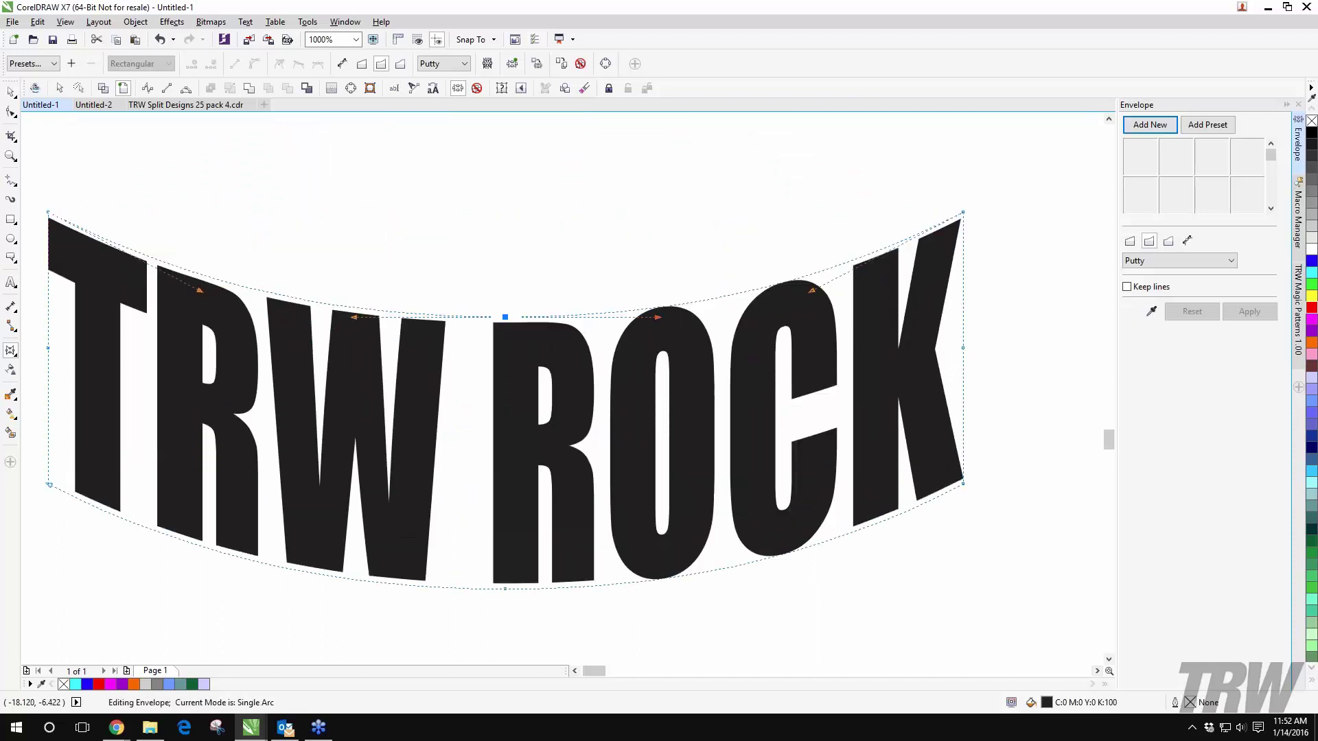
key(ctrl+z)
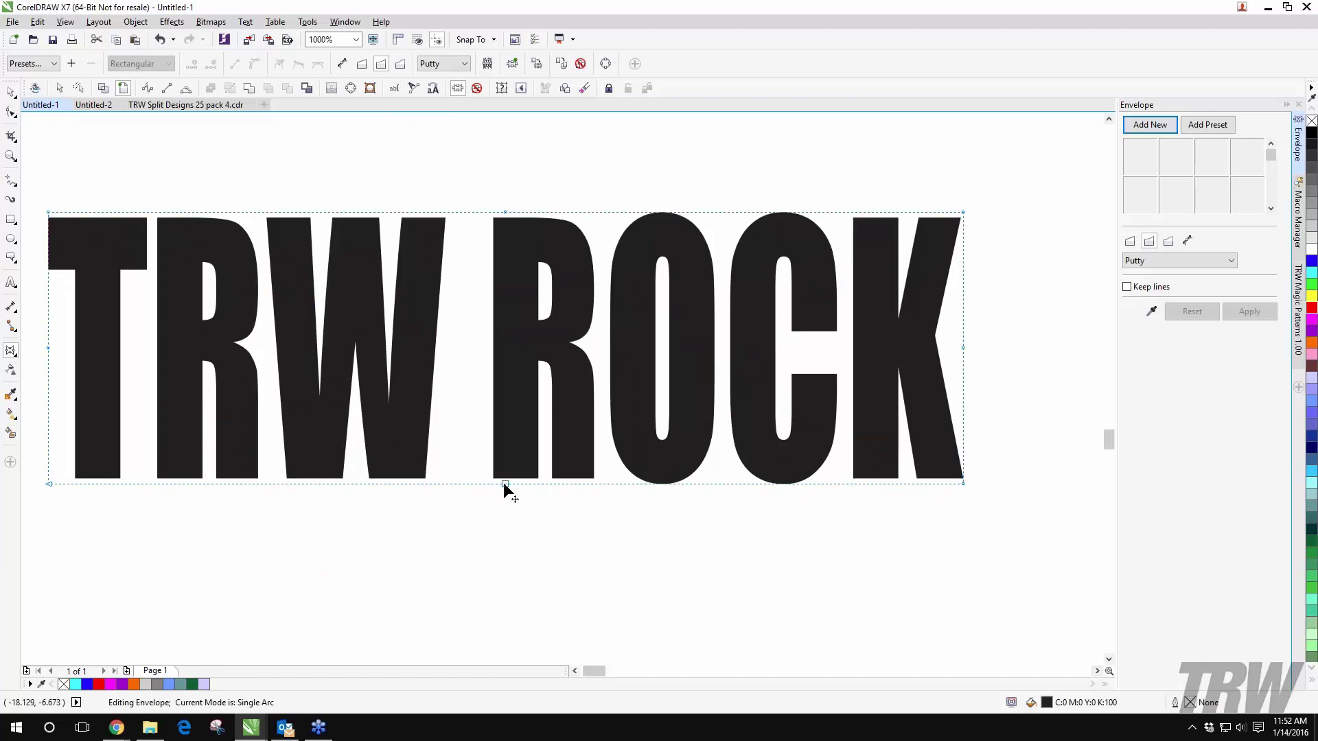
drag(504, 483, 506, 404)
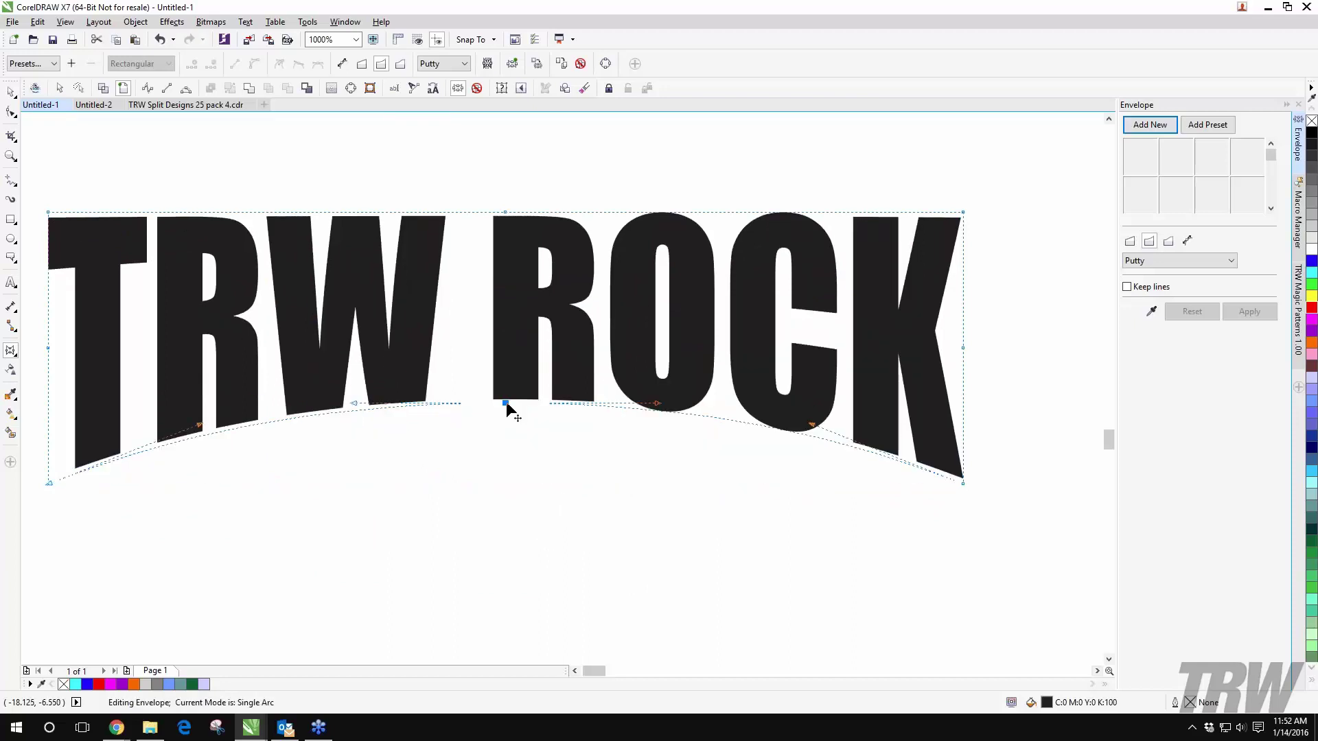
key(ctrl+z)
drag(505, 213, 509, 327)
key(ctrl+z)
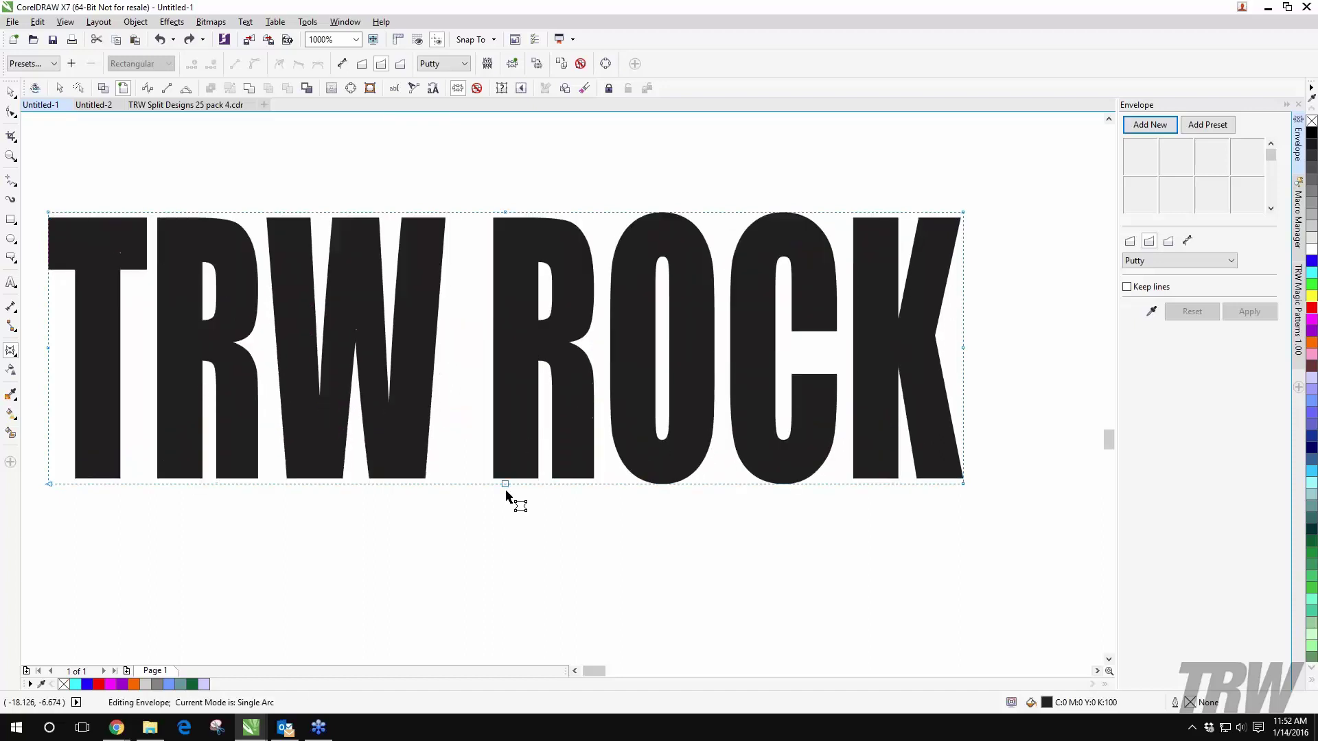
Step: Bulge the upper and lower envelope edges outward symmetrically to about 0.80 inch overall height, and return to the Pick tool
drag(504, 483, 508, 623)
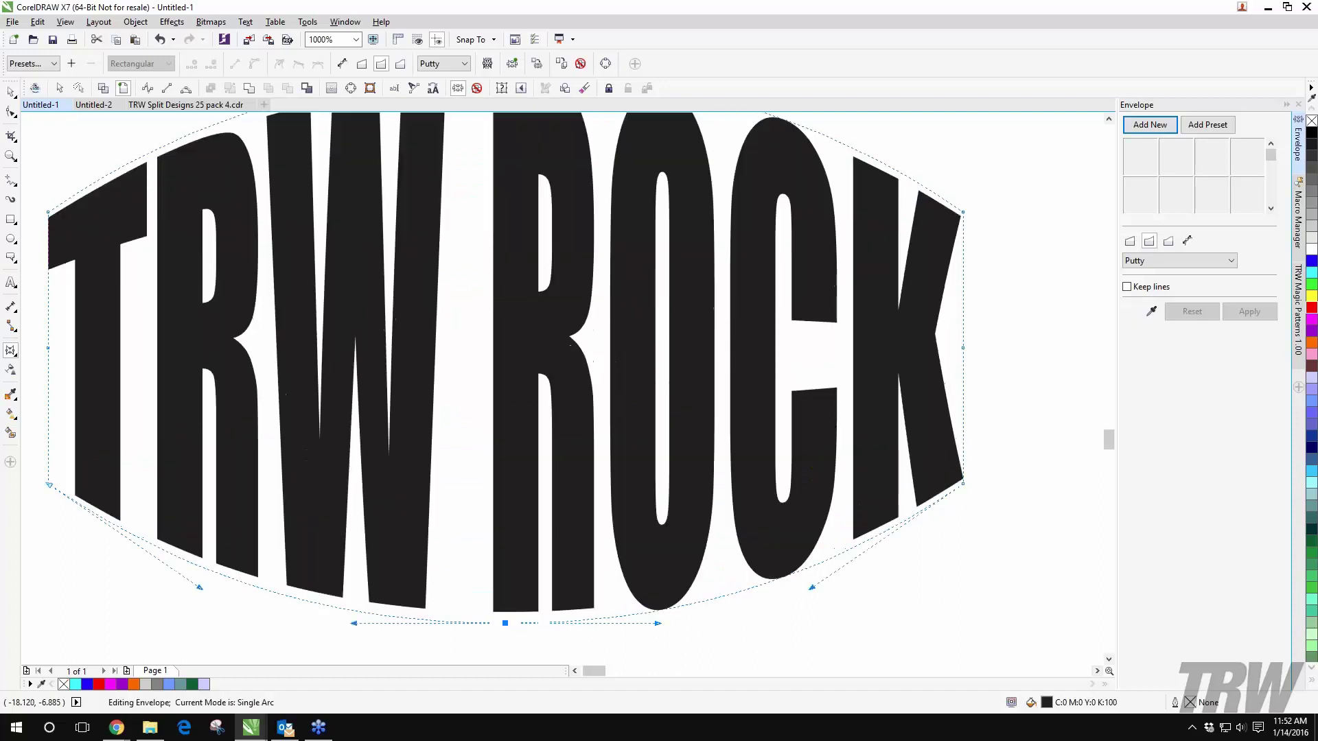
scroll(450, 529, down, 2)
key(space)
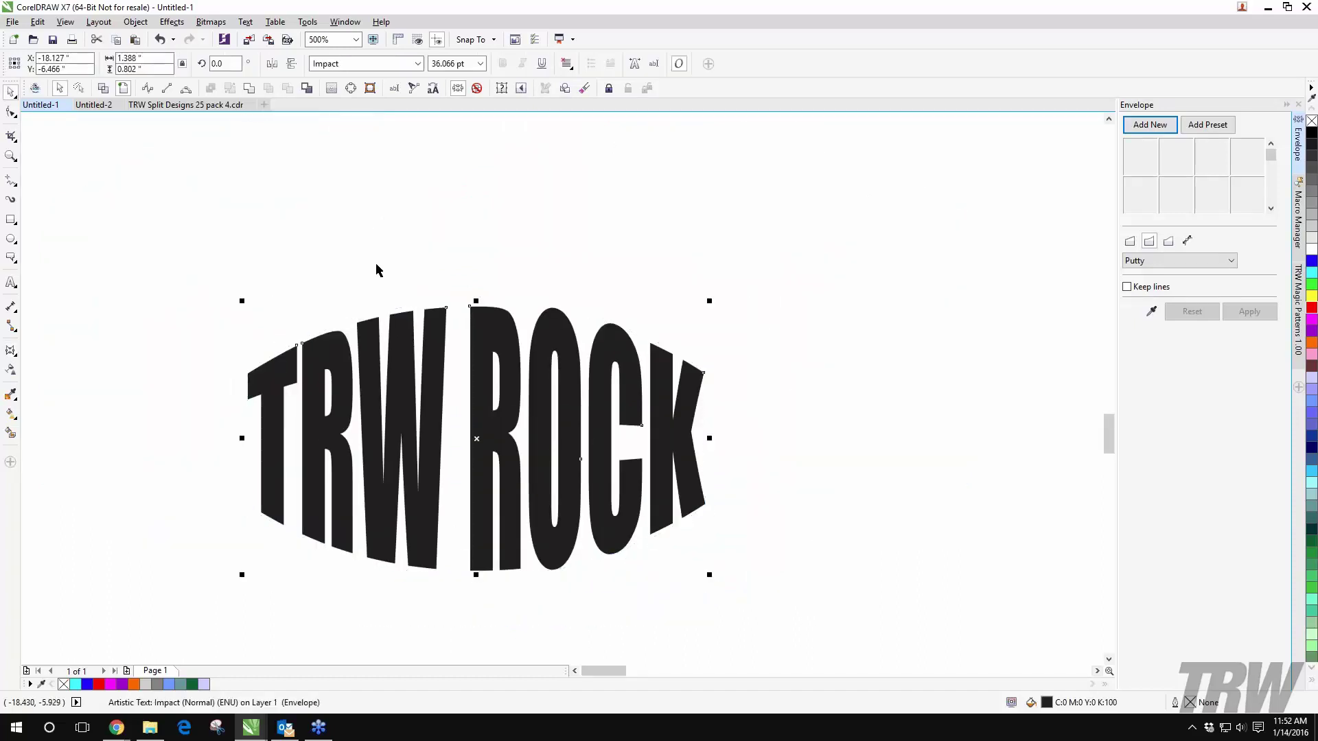
Step: Move the bulged TRW ROCK text to about X -18.4, Y -5.9 inches and show the list of interactive effect tools
click(182, 359)
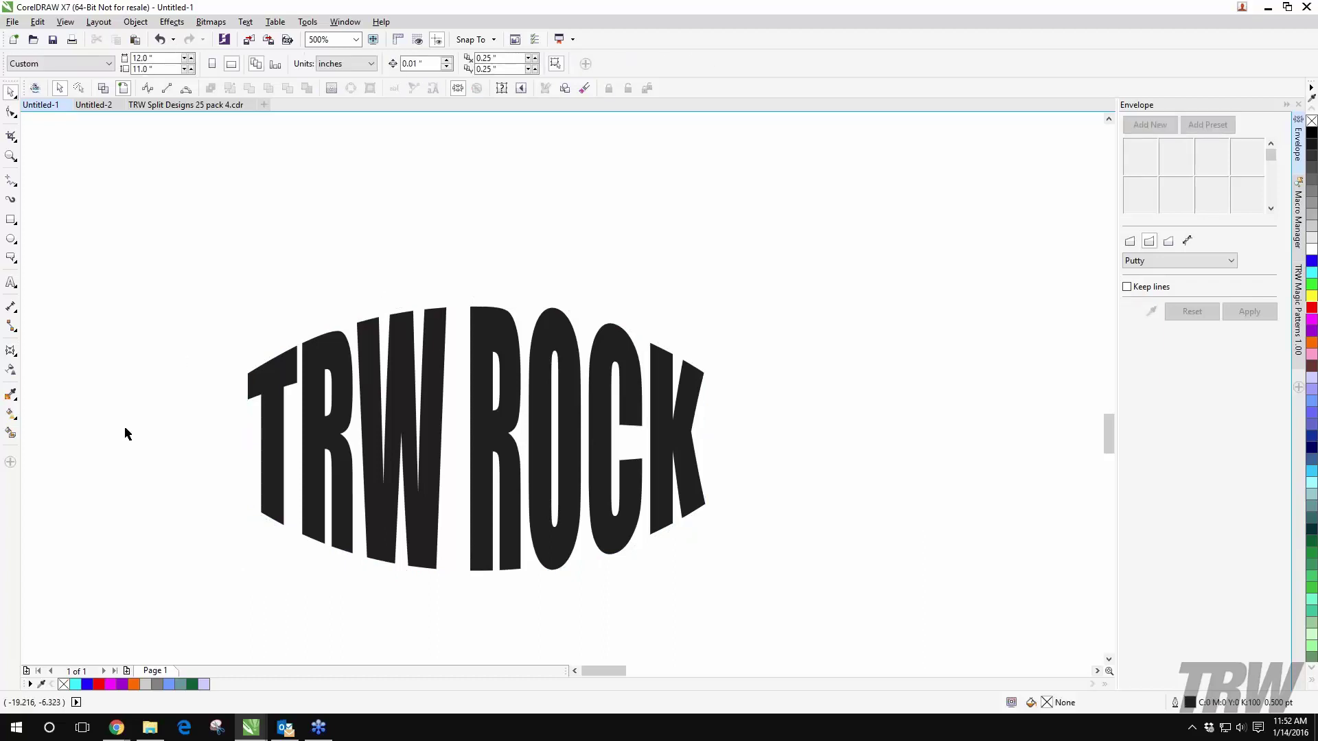
drag(288, 382, 187, 199)
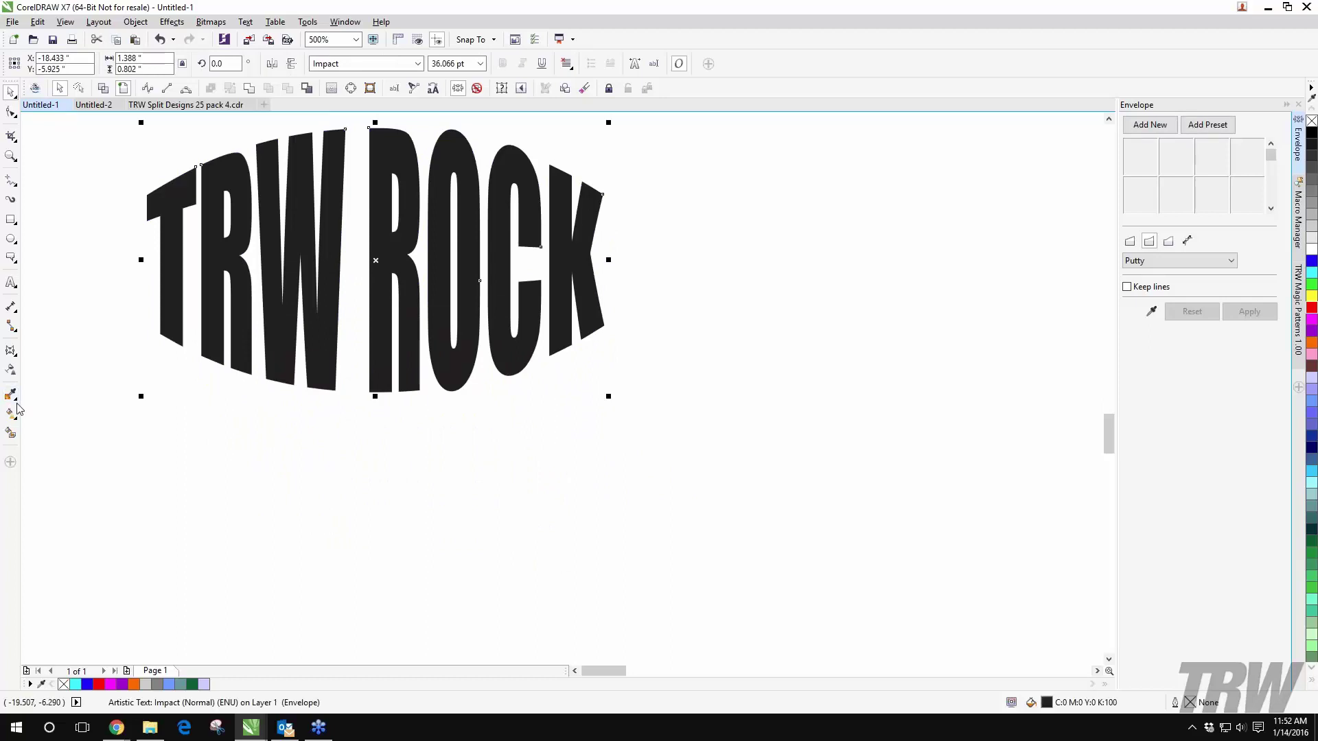
click(12, 358)
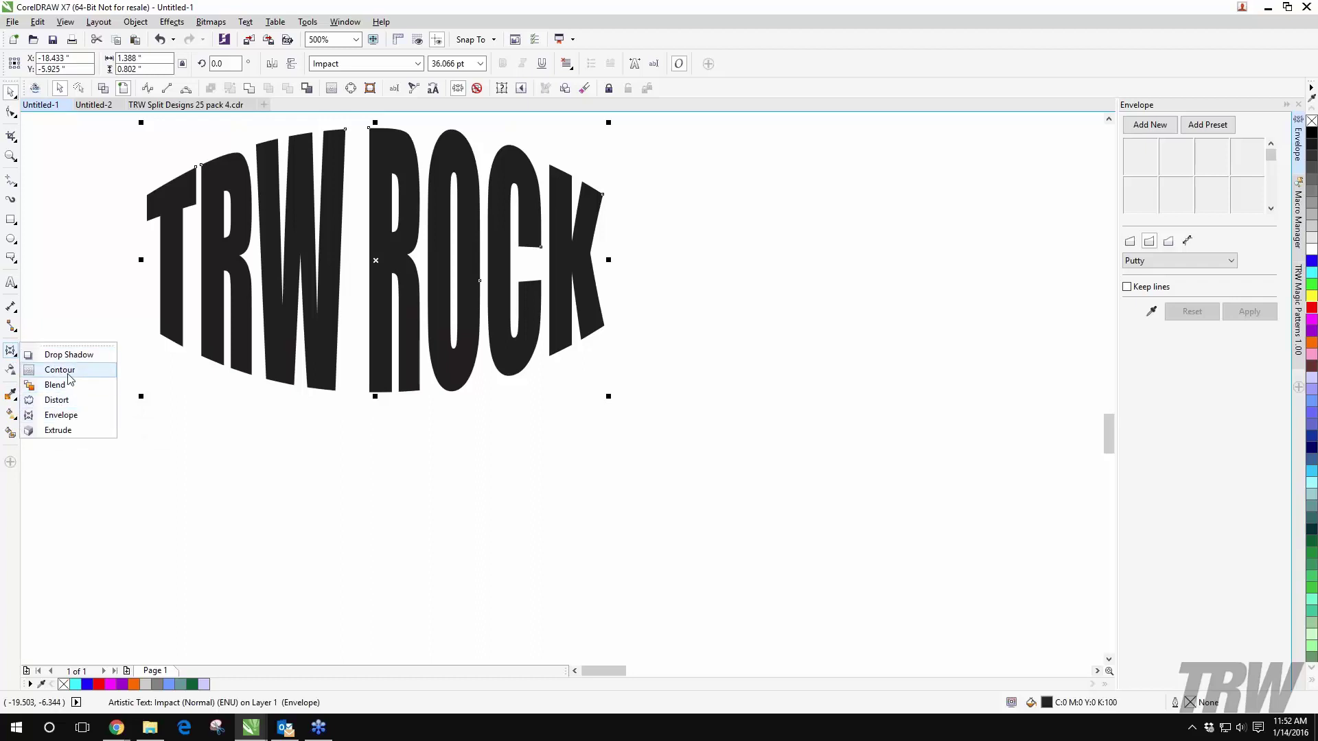
click(11, 356)
click(12, 355)
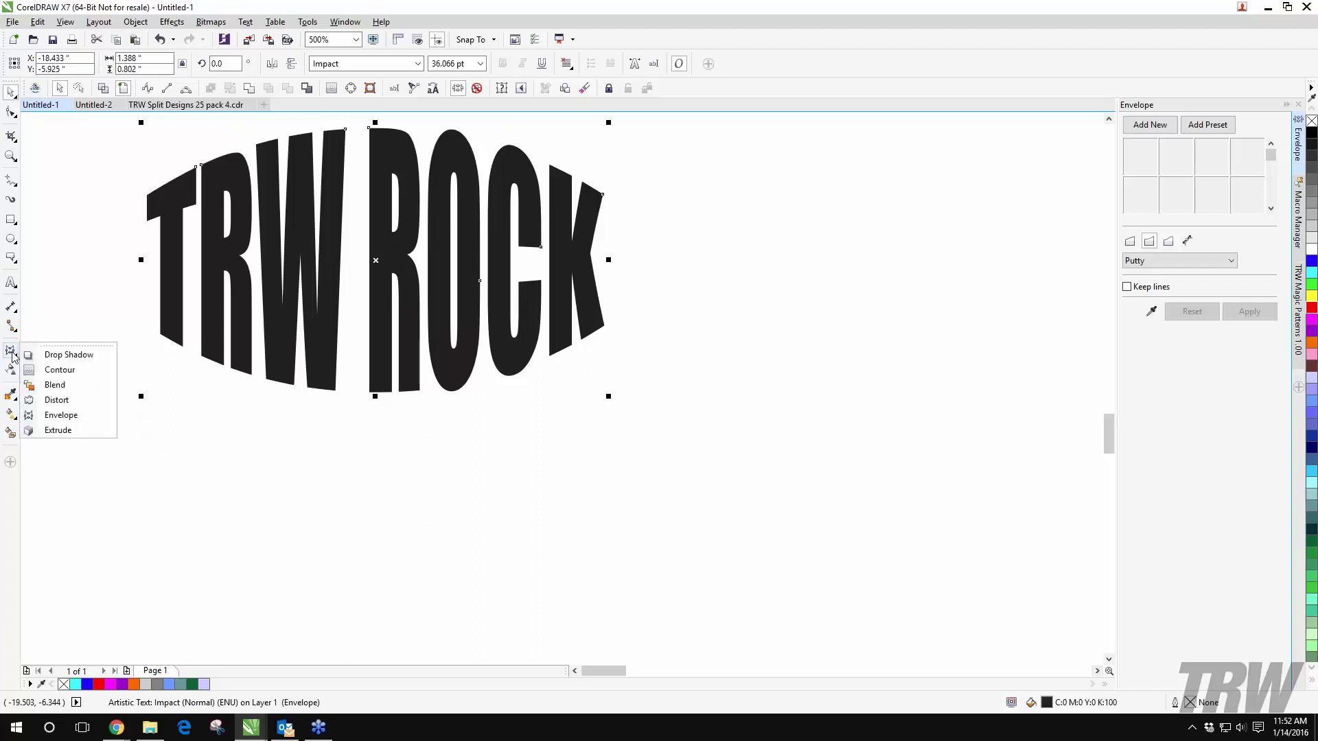
Step: Activate Smart Fill, switch to the TRW Split Designs 25 pack 4 document, and return to the Pick tool with everything deselected
click(11, 435)
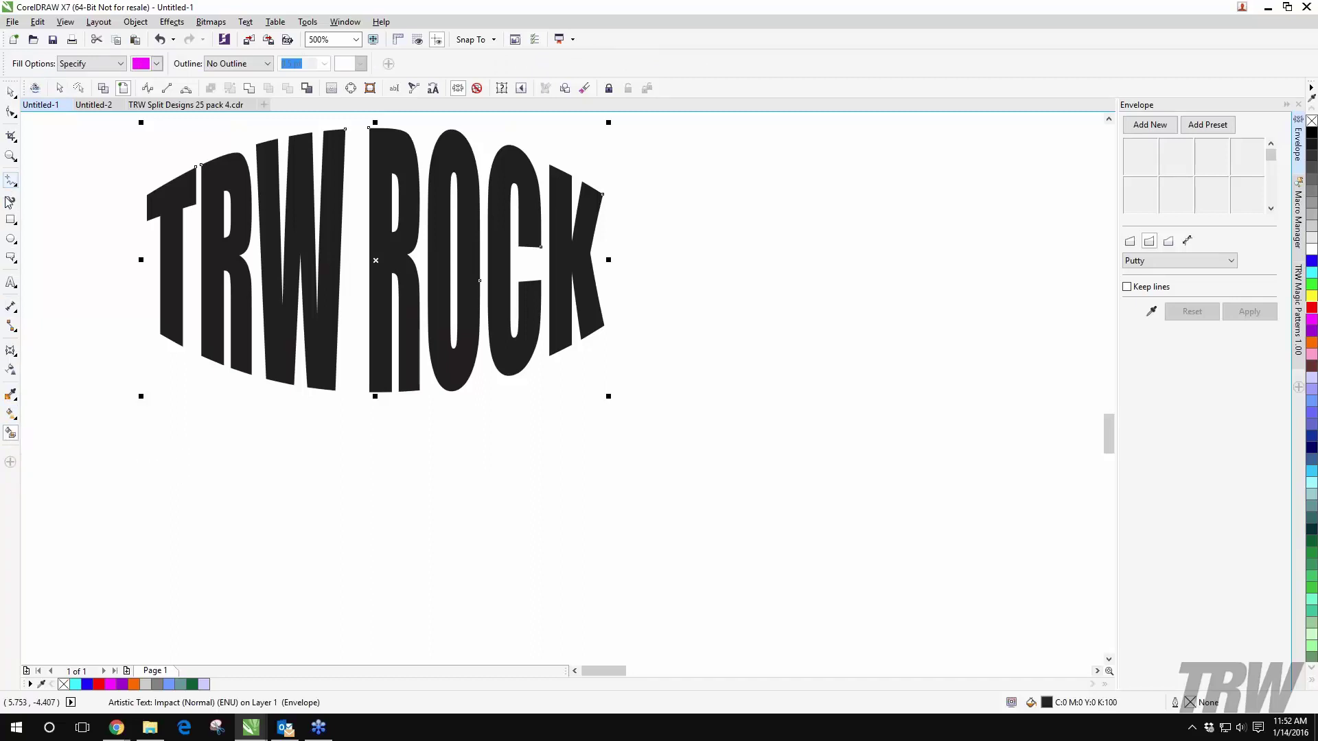
click(11, 434)
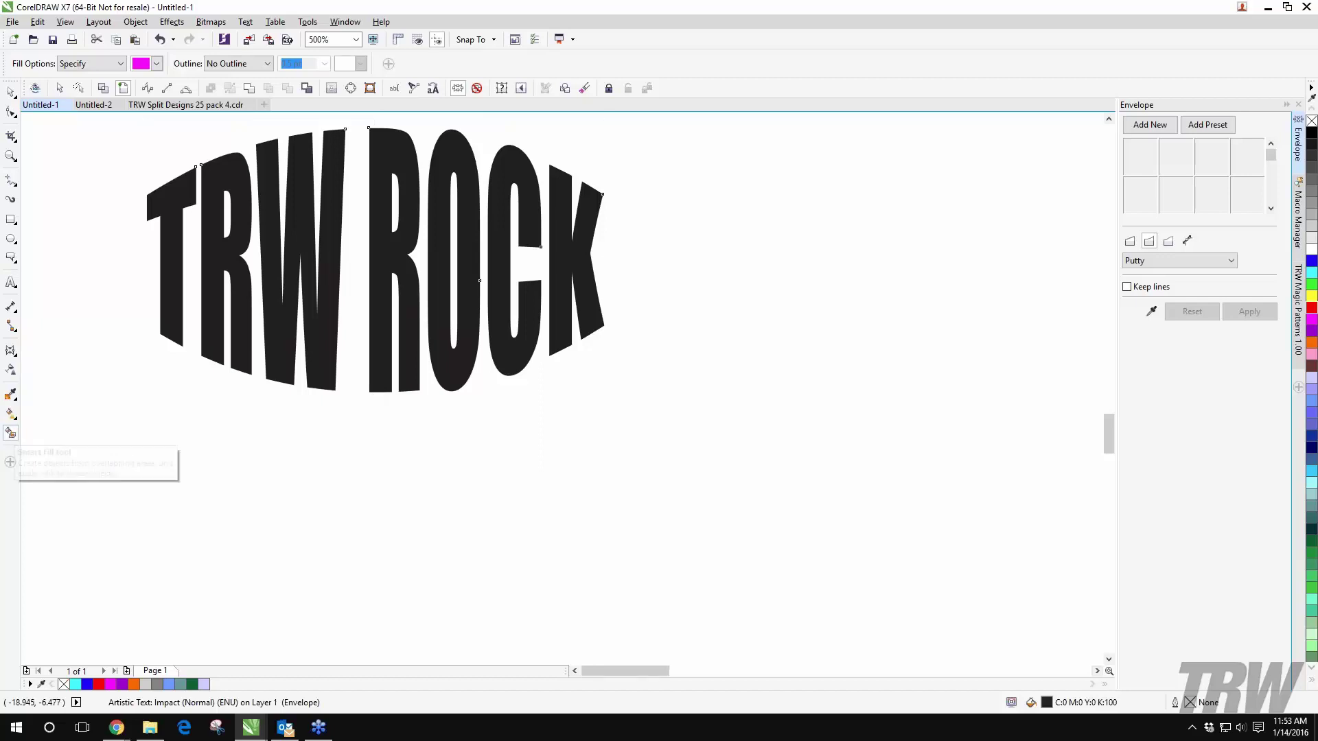
scroll(247, 439, down, 6)
scroll(313, 427, down, 2)
scroll(444, 444, down, 3)
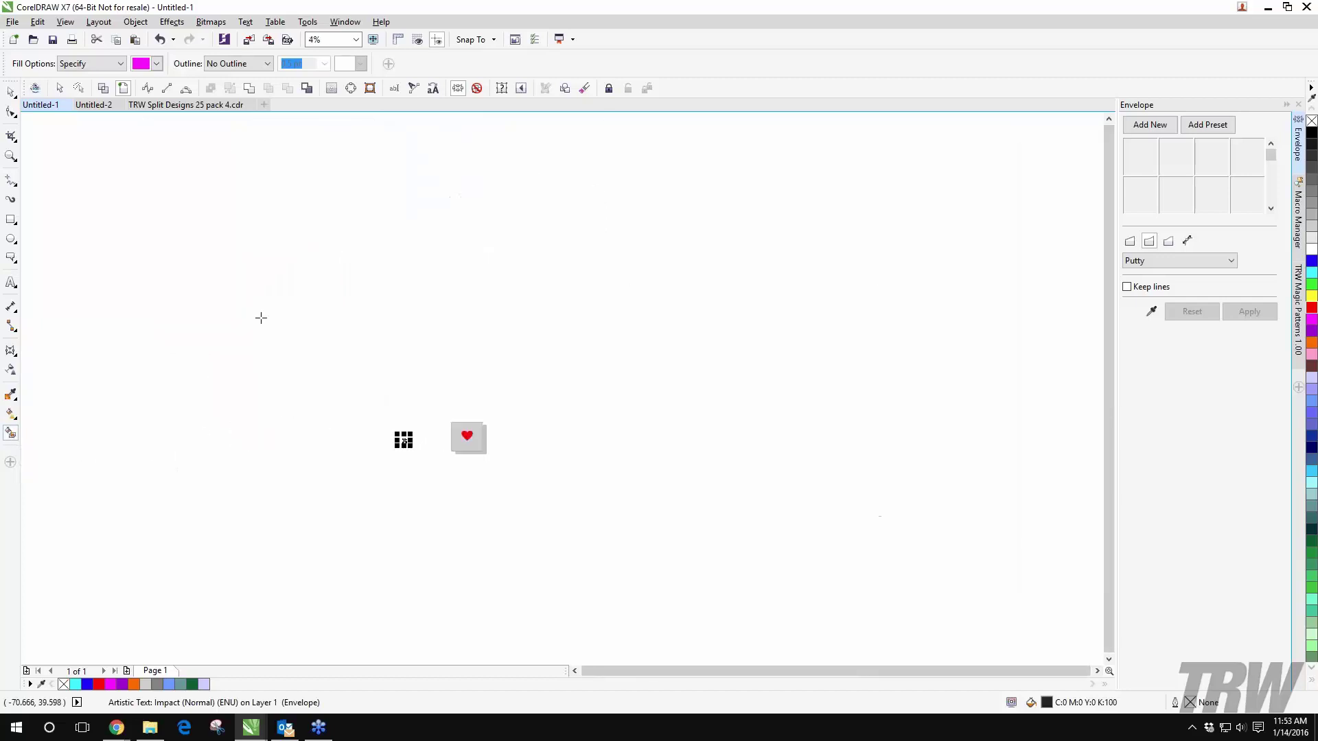
scroll(176, 274, up, 2)
click(184, 105)
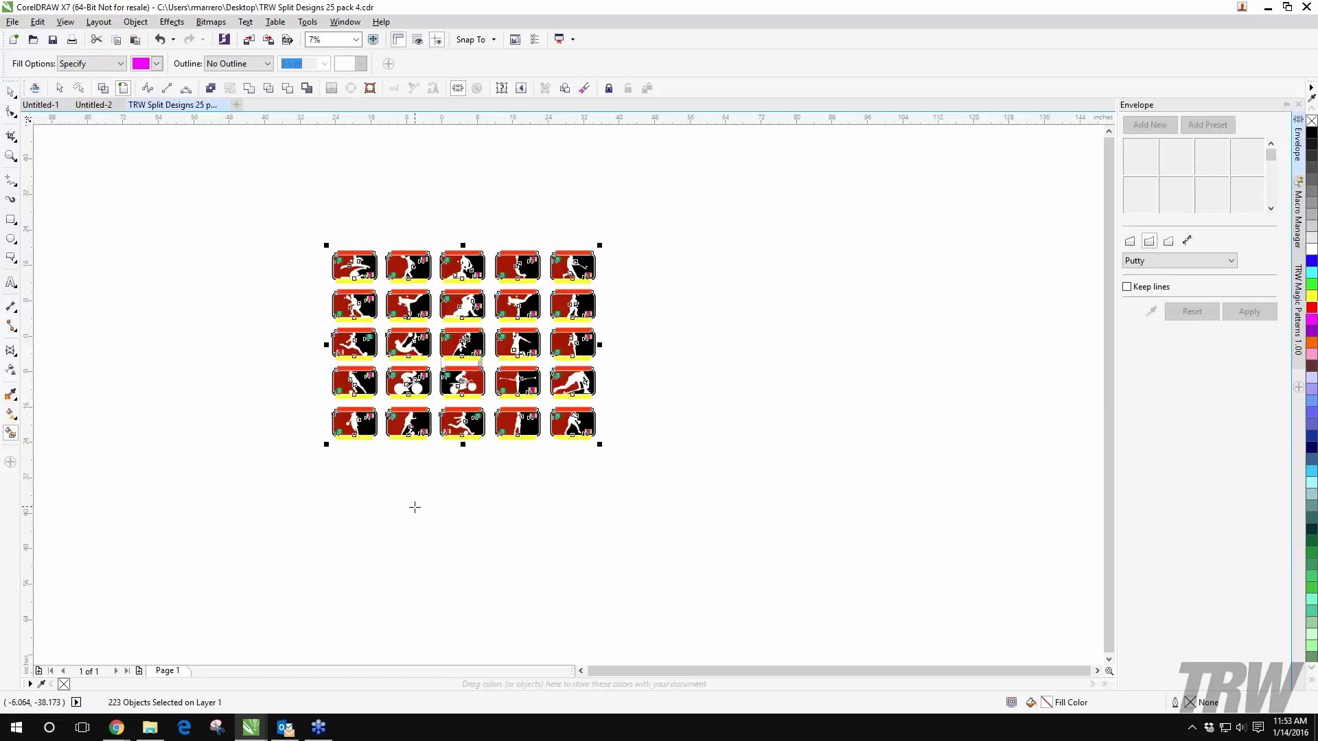
key(space)
key(Escape)
Step: Move the second design in the top row out of the grid to the empty area beyond its upper-left corner
scroll(400, 319, up, 1)
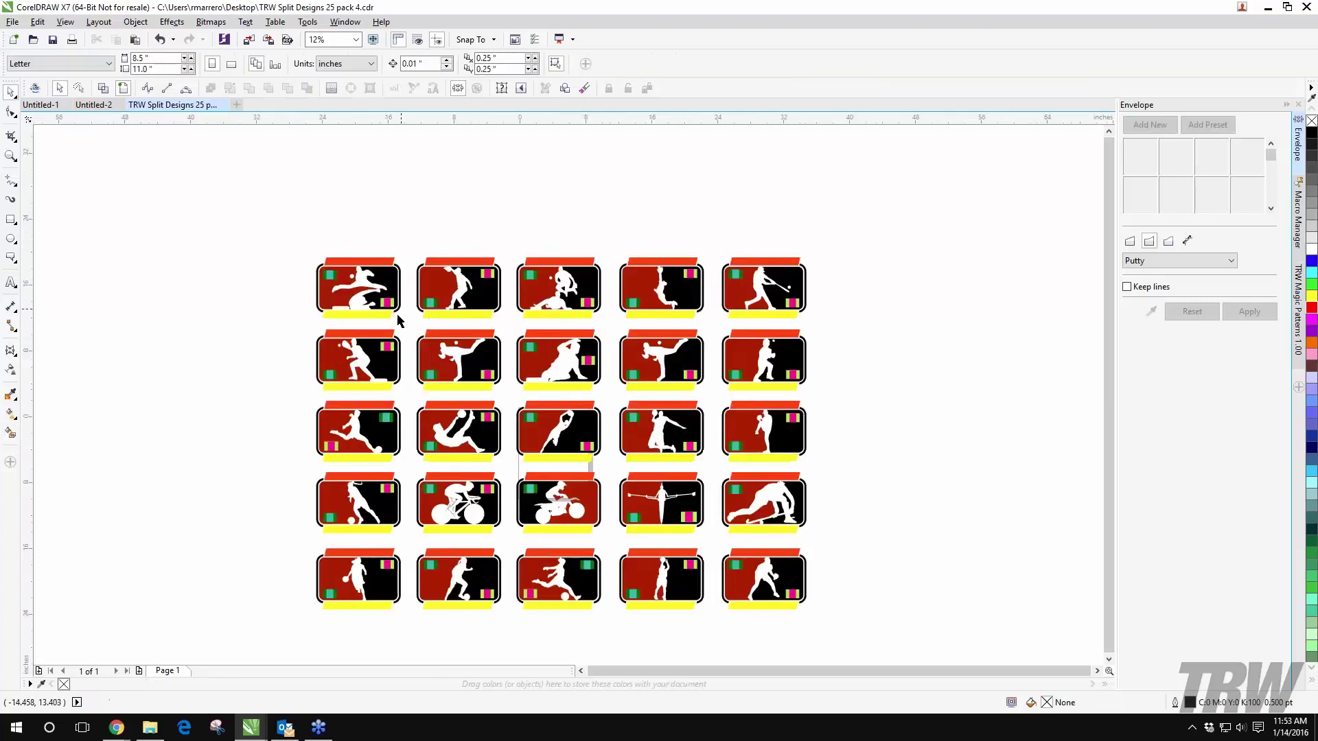
click(357, 310)
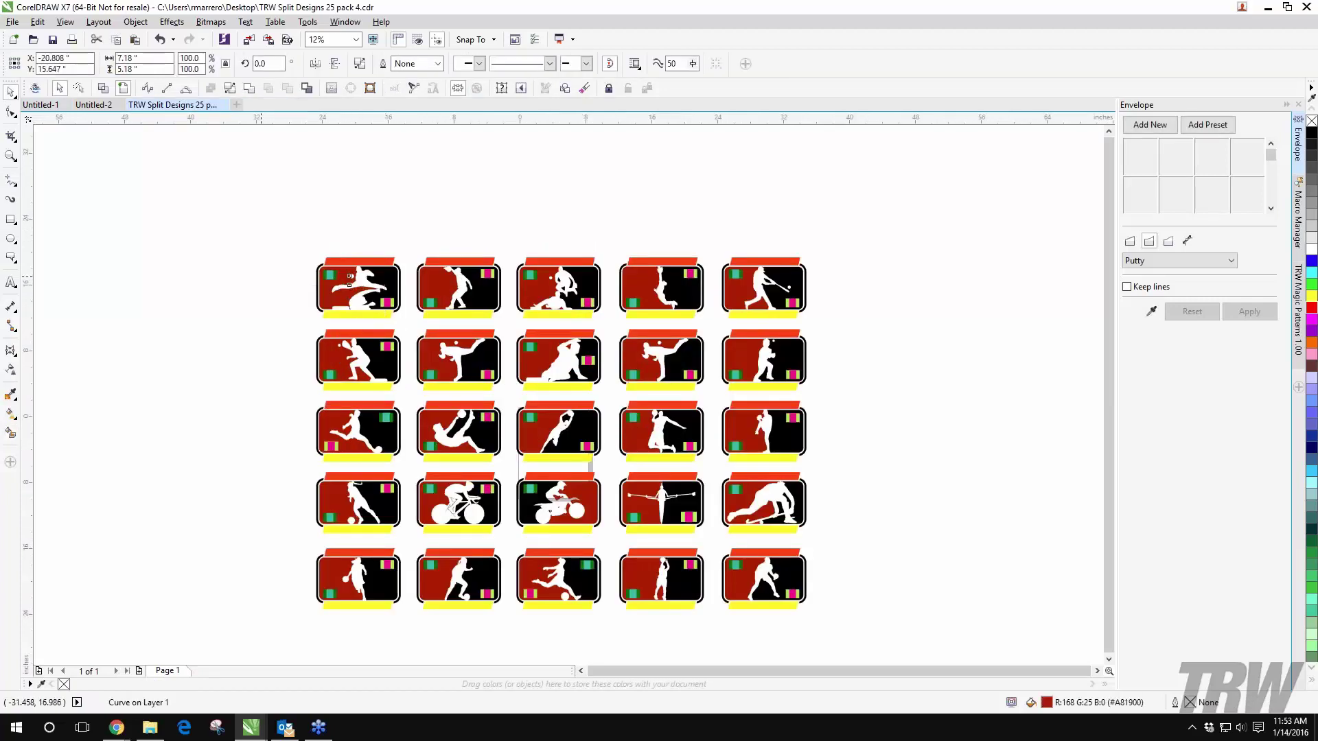
click(379, 215)
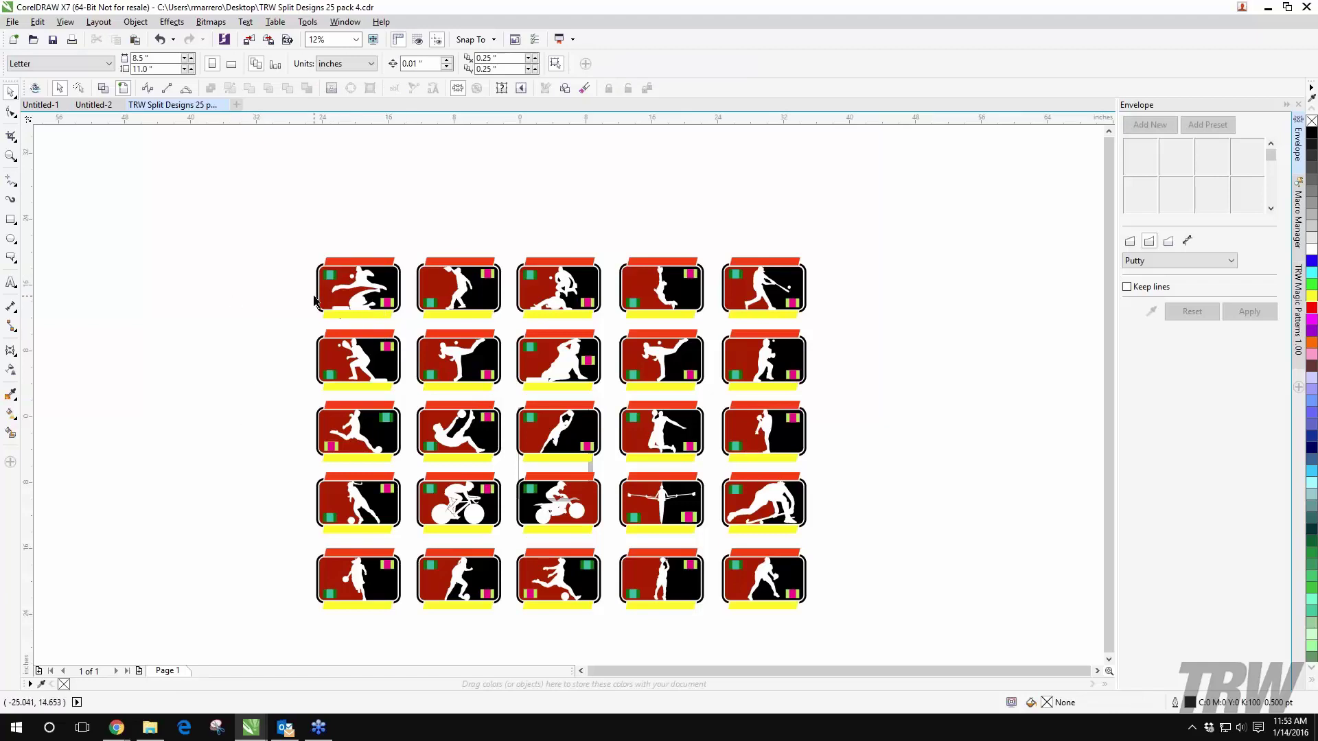
scroll(335, 310, up, 2)
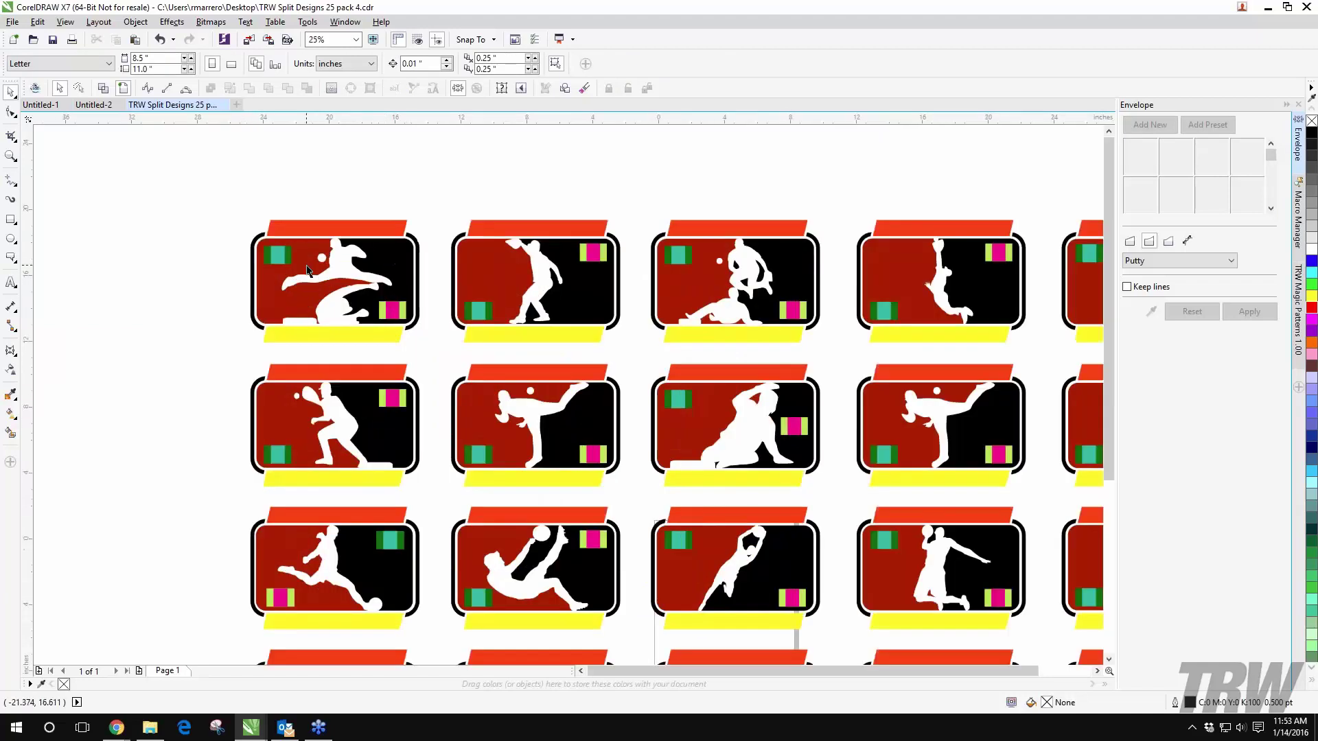
scroll(388, 294, down, 1)
scroll(412, 274, up, 1)
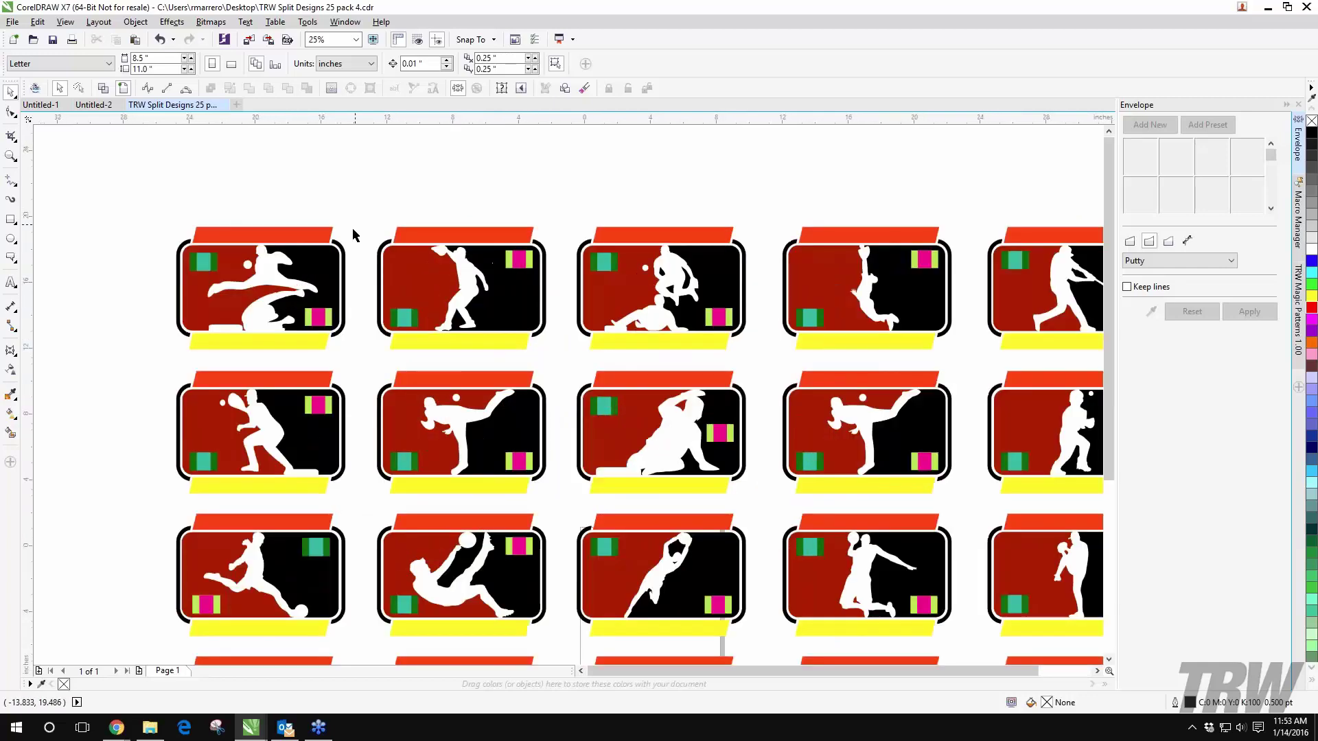
scroll(374, 232, down, 1)
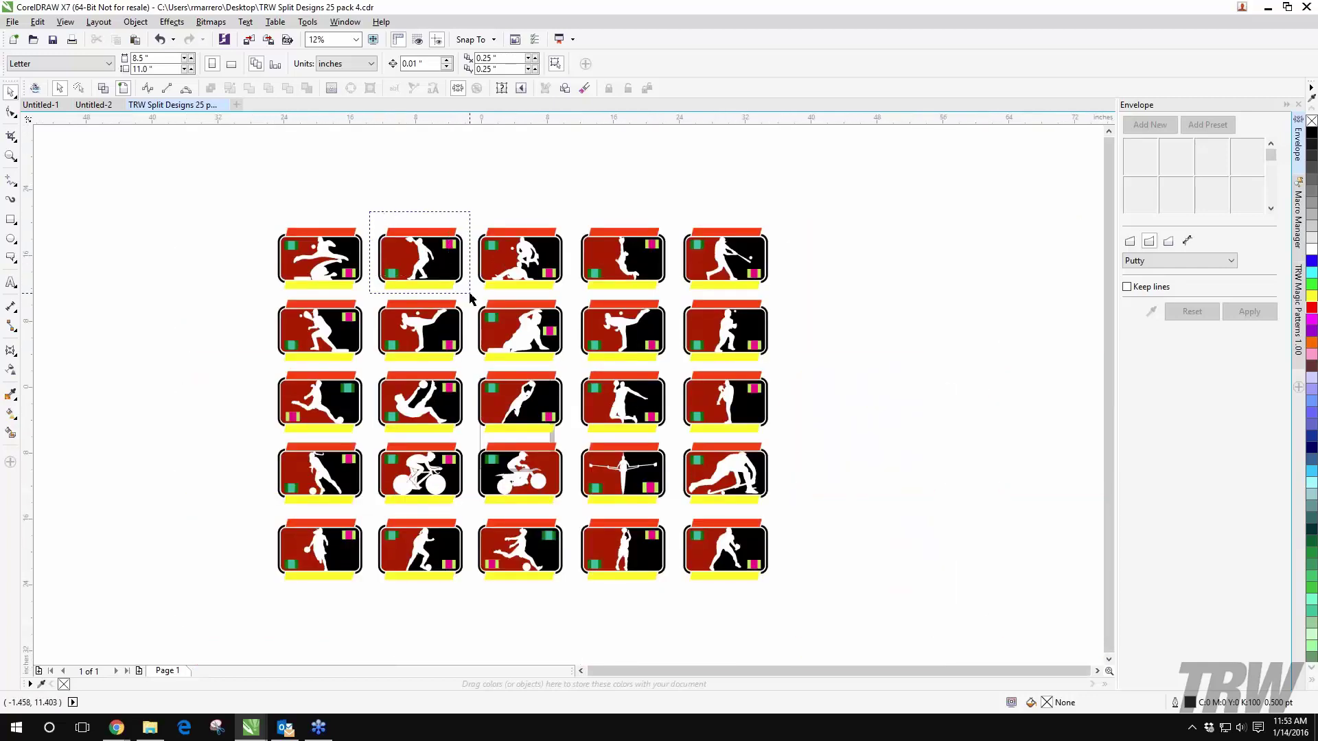
drag(431, 278, 609, 440)
click(246, 230)
scroll(247, 220, down, 1)
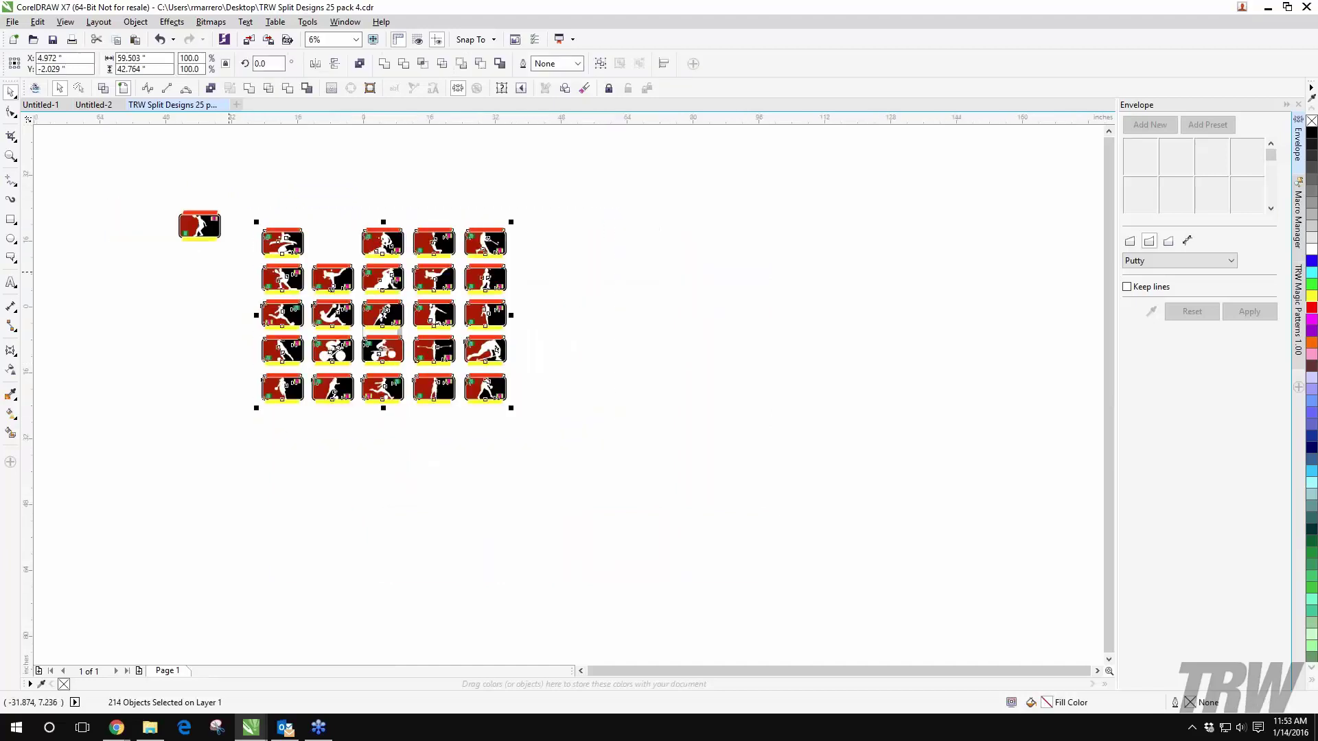
Step: Enlarge the separated design to about 281% of its size and deselect it
click(199, 226)
scroll(175, 213, up, 4)
drag(371, 343, 675, 561)
key(Escape)
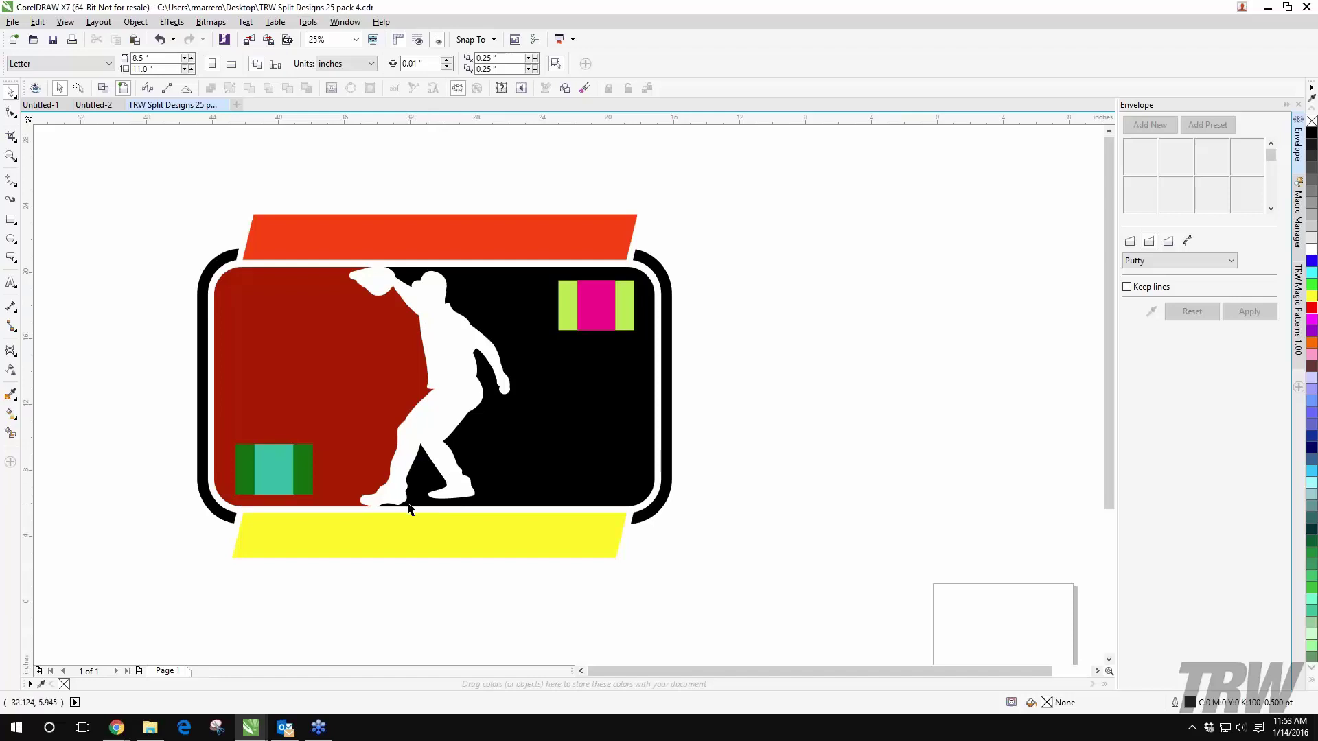
Step: Try filling the white figure with magenta using Smart Fill, and undo the fill
scroll(410, 275, up, 2)
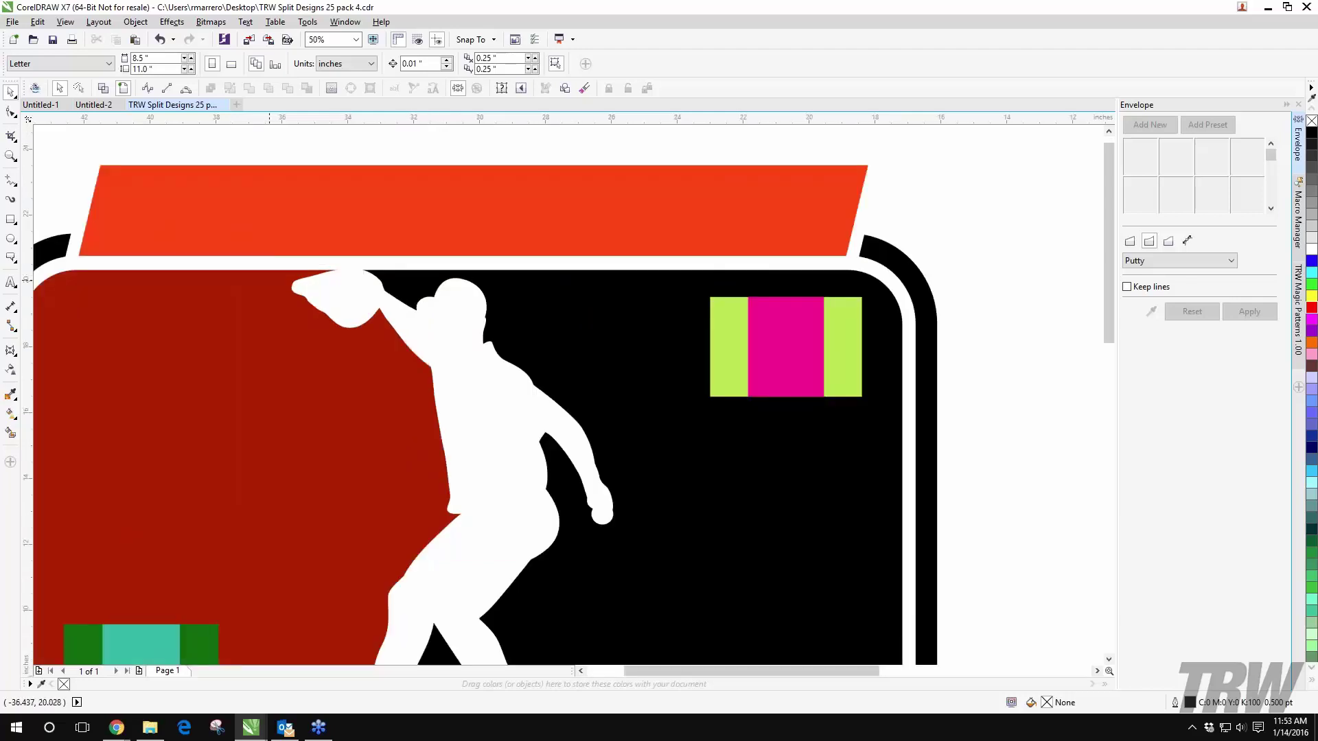
scroll(401, 303, down, 2)
click(11, 432)
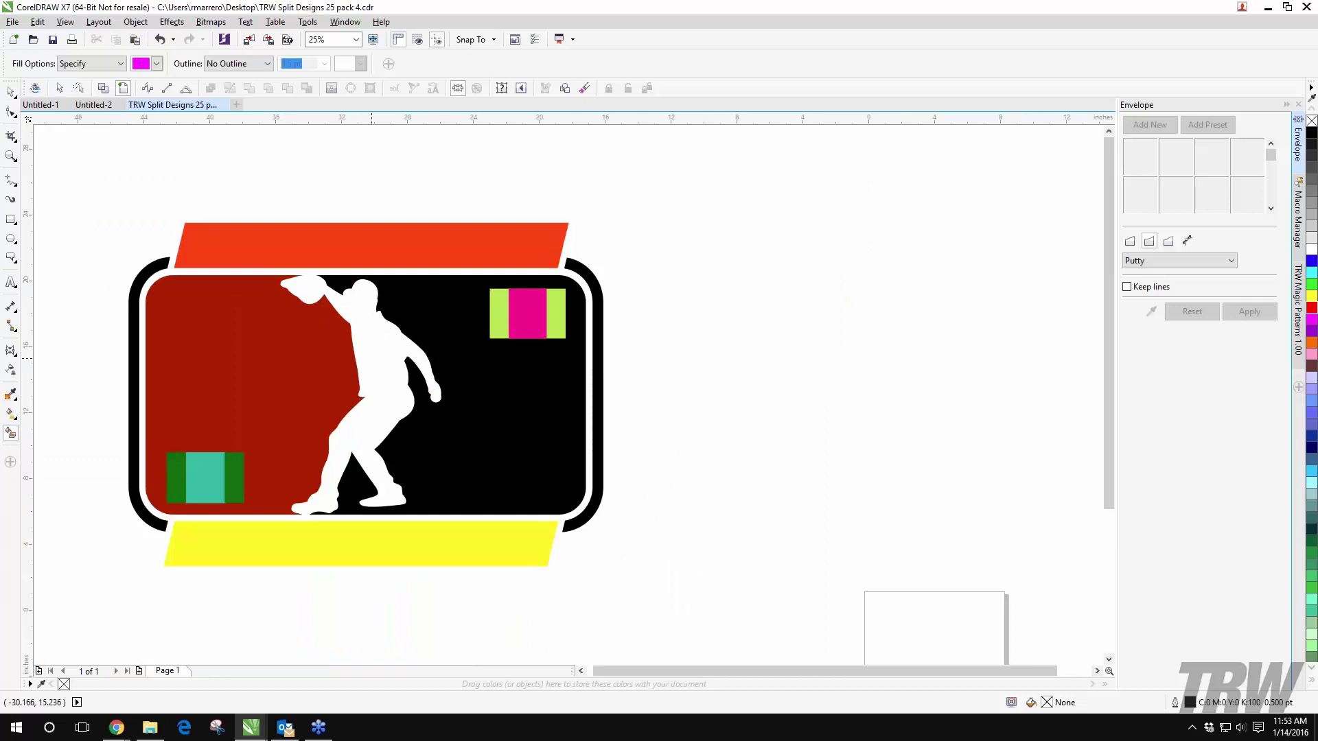
click(370, 330)
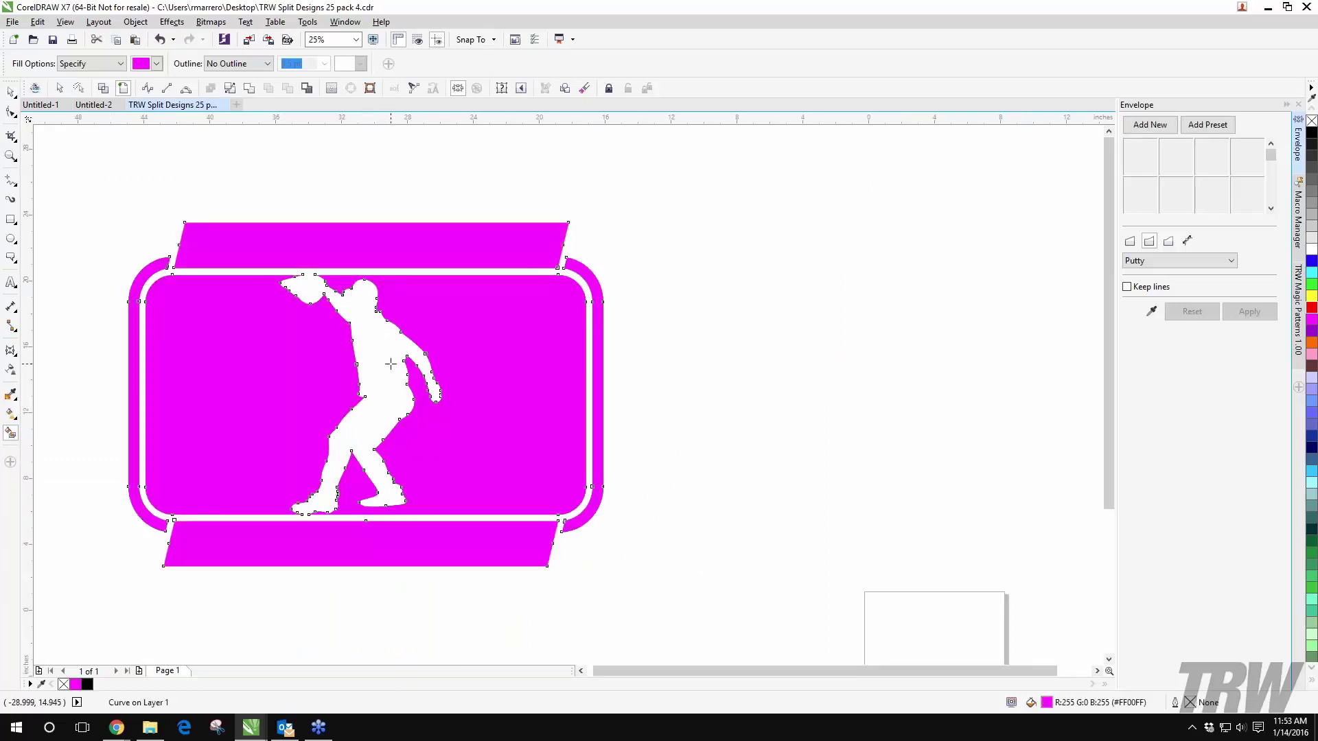
key(ctrl+z)
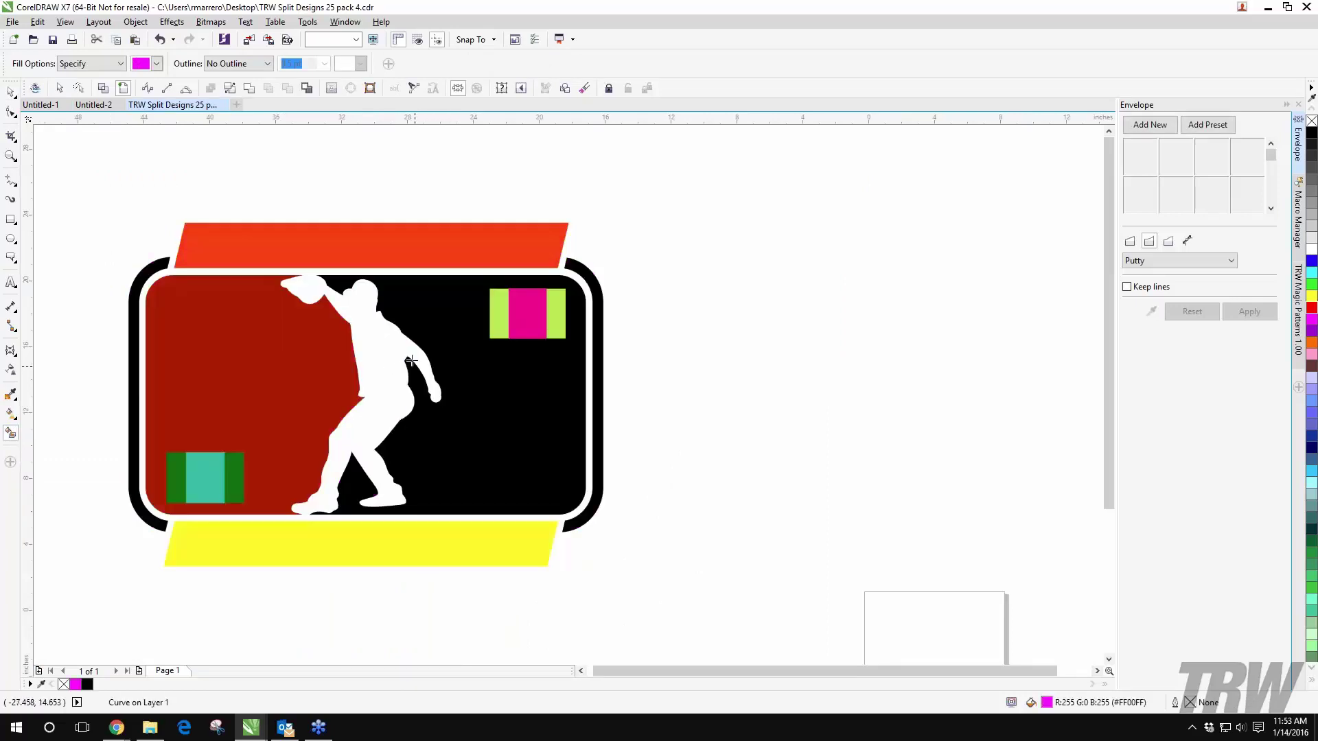
Step: Draw a horizontal B-Spline line about 1.08 inches long across the gap above the figure's raised glove
scroll(310, 262, up, 3)
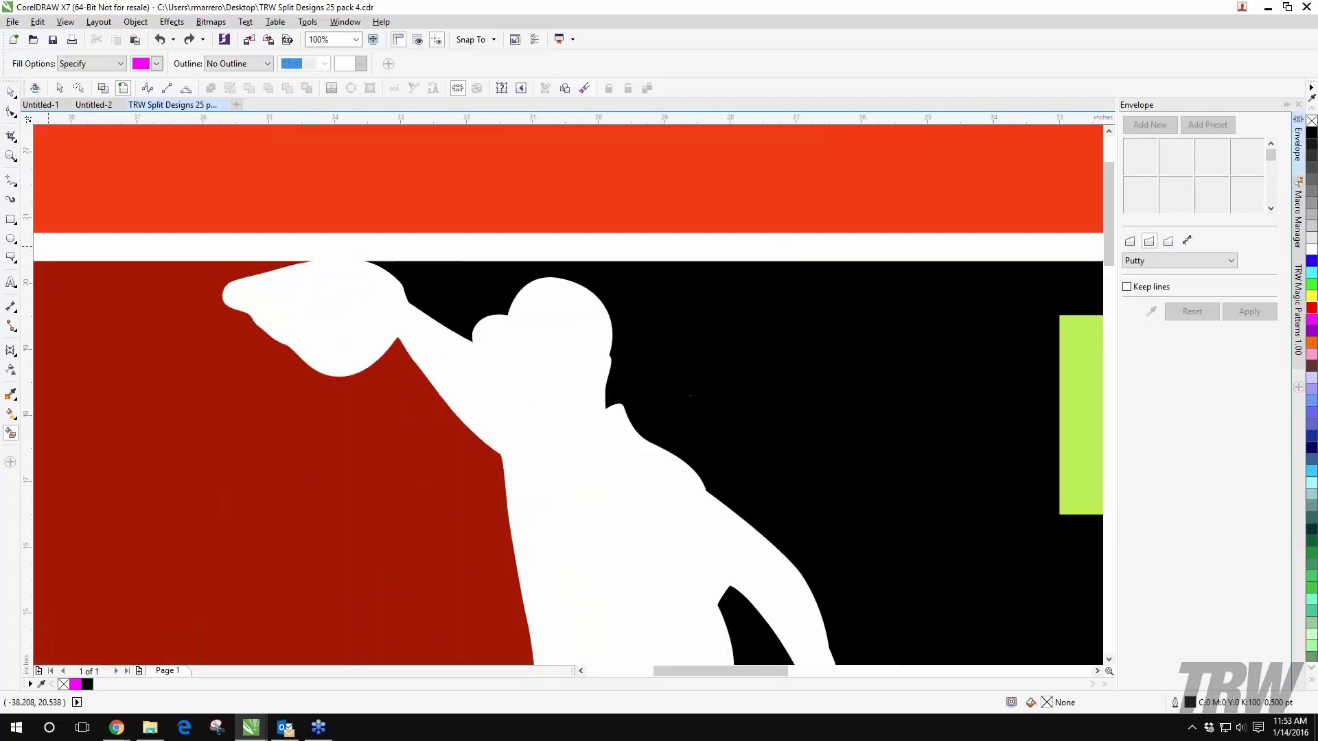
click(9, 183)
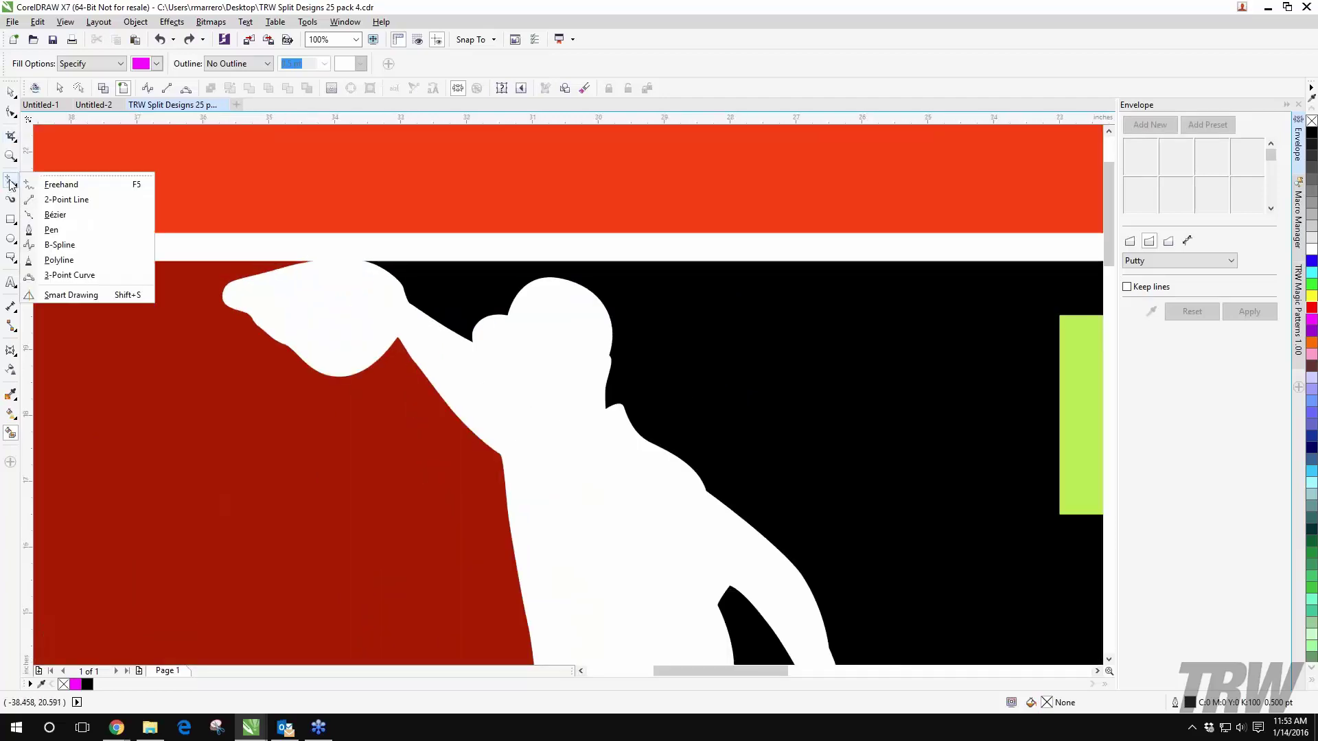
click(49, 245)
scroll(295, 266, up, 4)
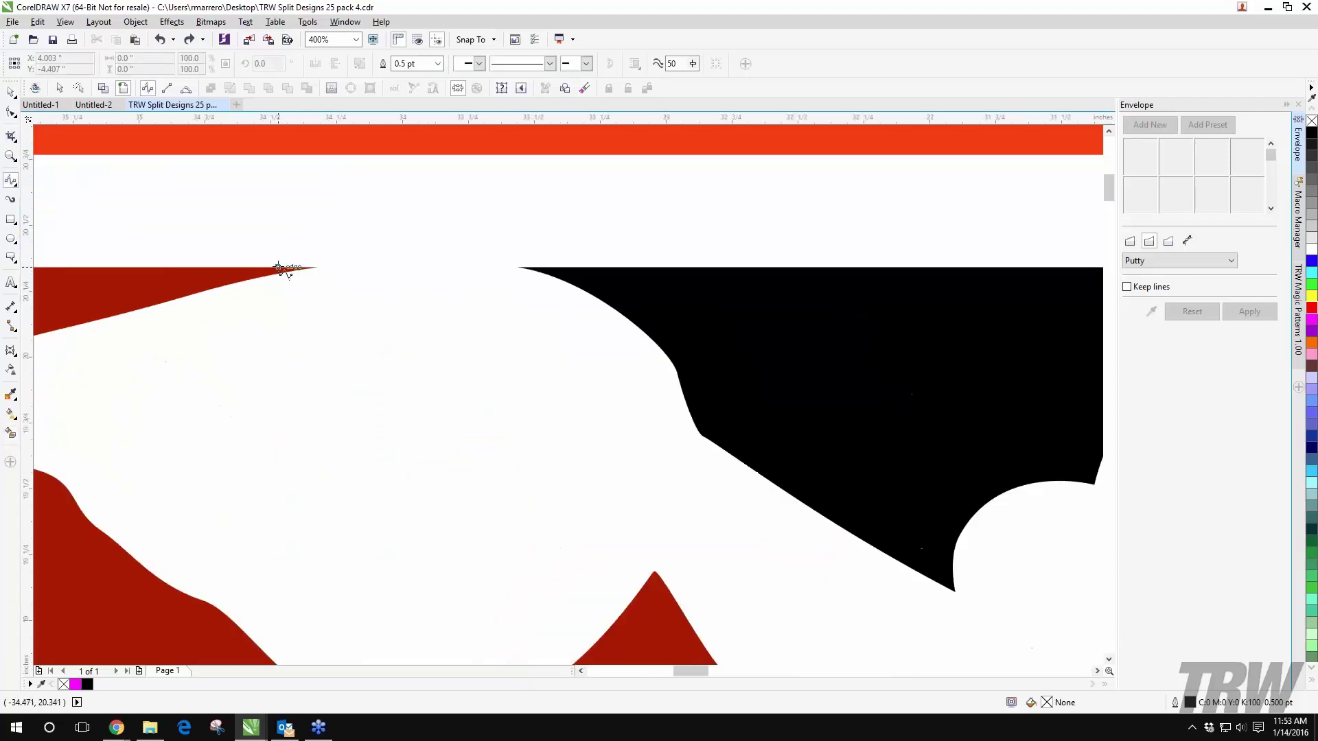
click(278, 267)
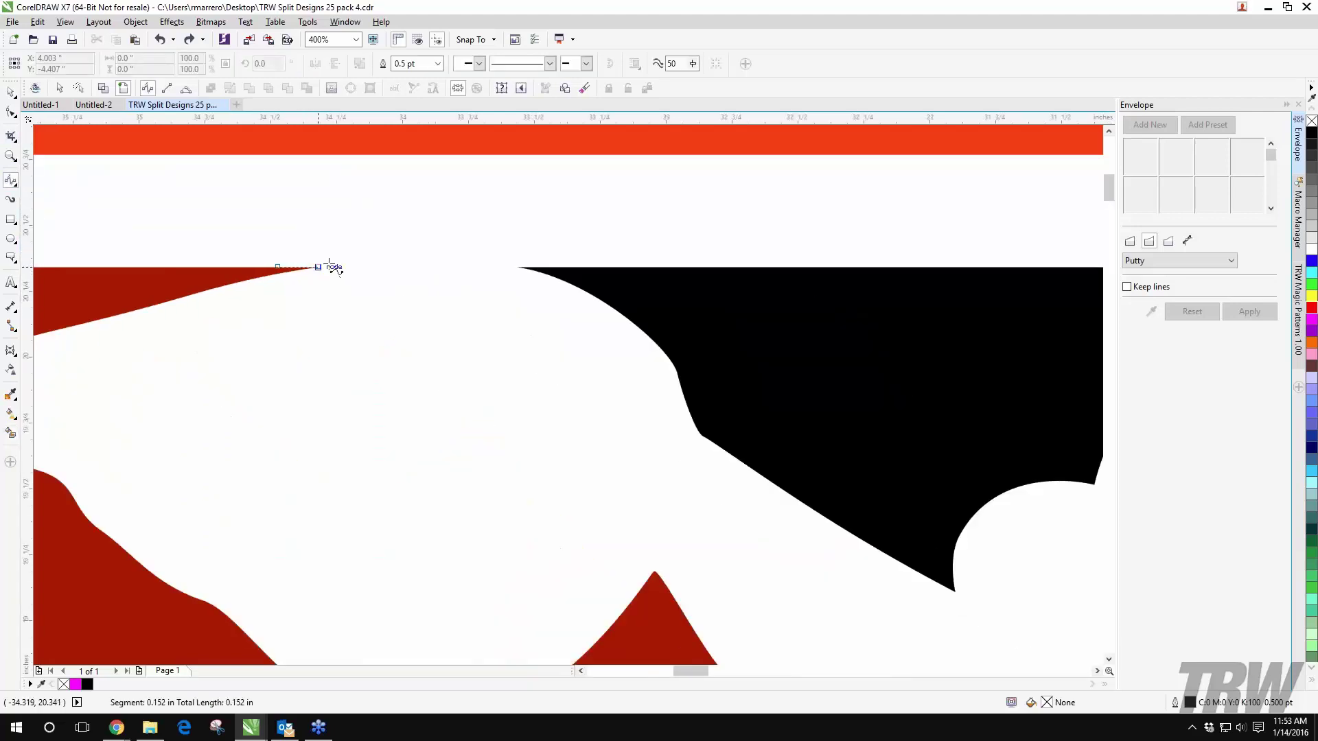
double_click(562, 267)
scroll(405, 279, down, 2)
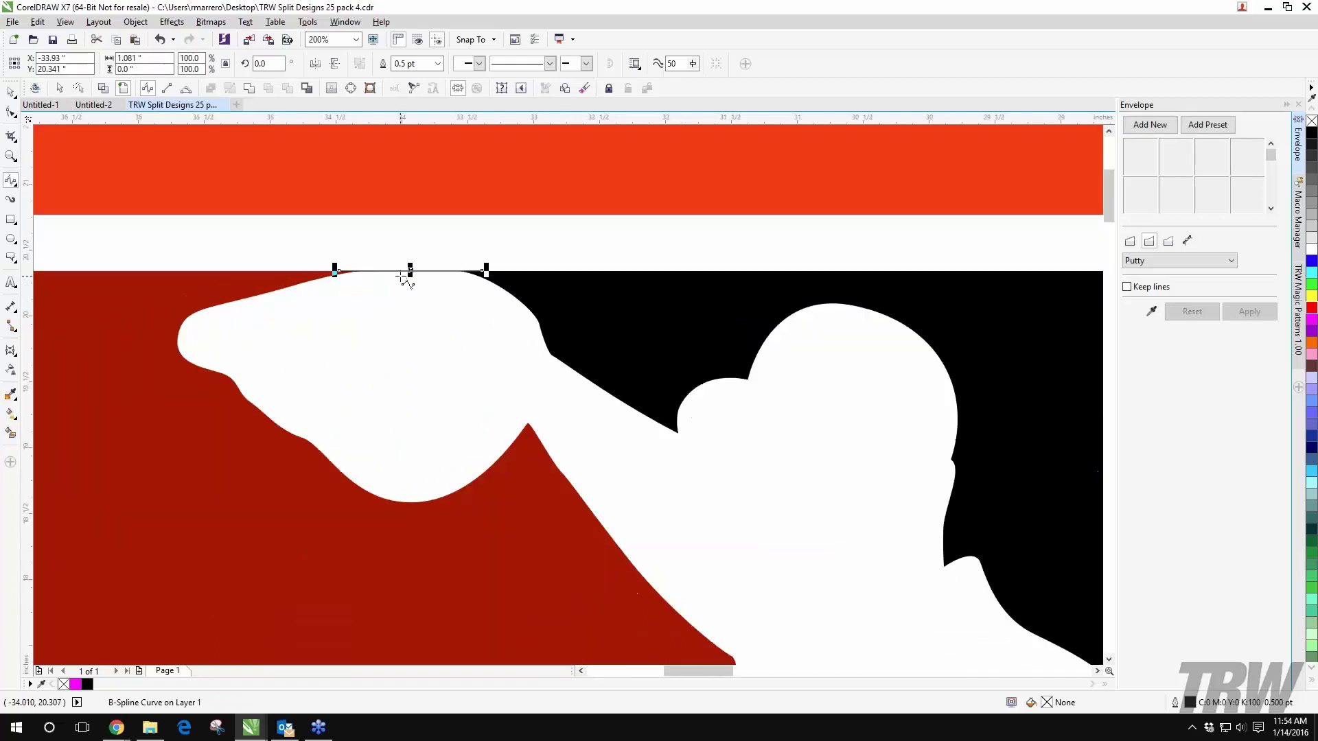
Step: Draw a second B-Spline line about 0.48 inch long across the gap beneath the figure's lower foot
scroll(367, 317, down, 3)
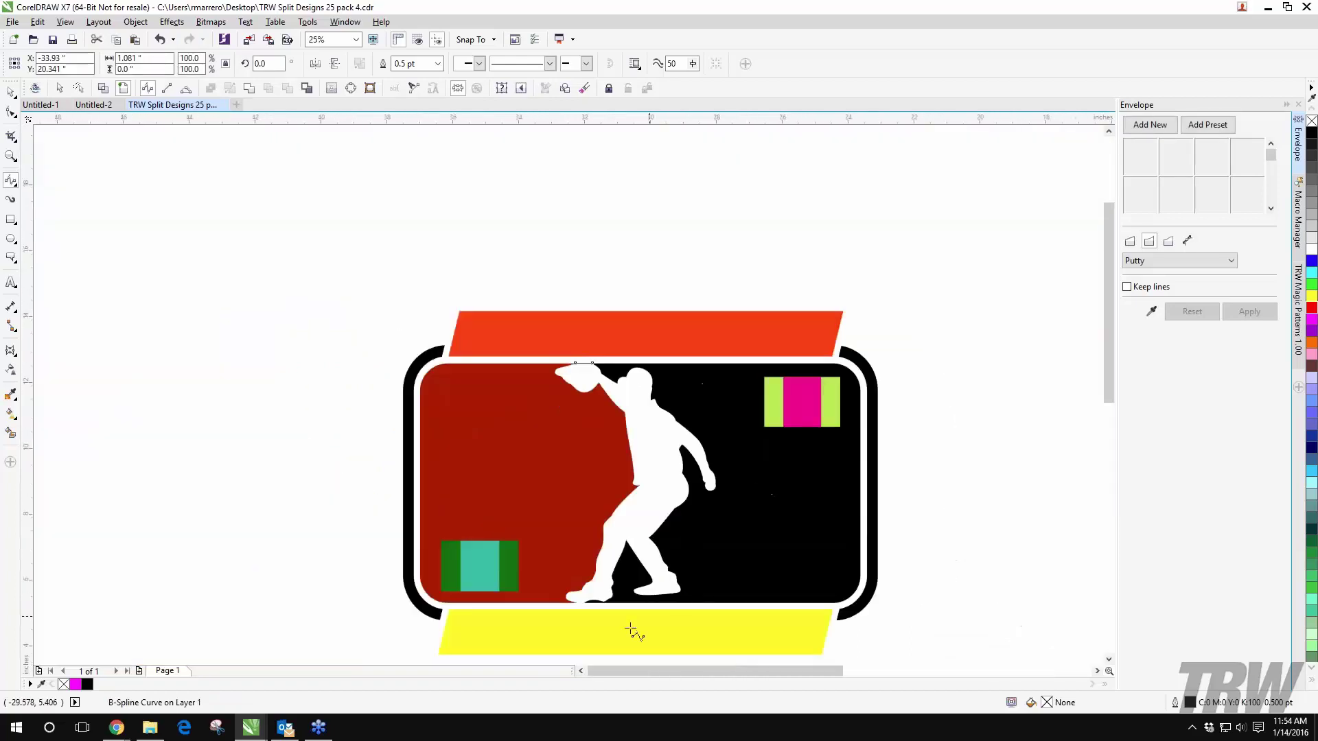
scroll(632, 623, up, 2)
scroll(406, 529, up, 2)
click(380, 535)
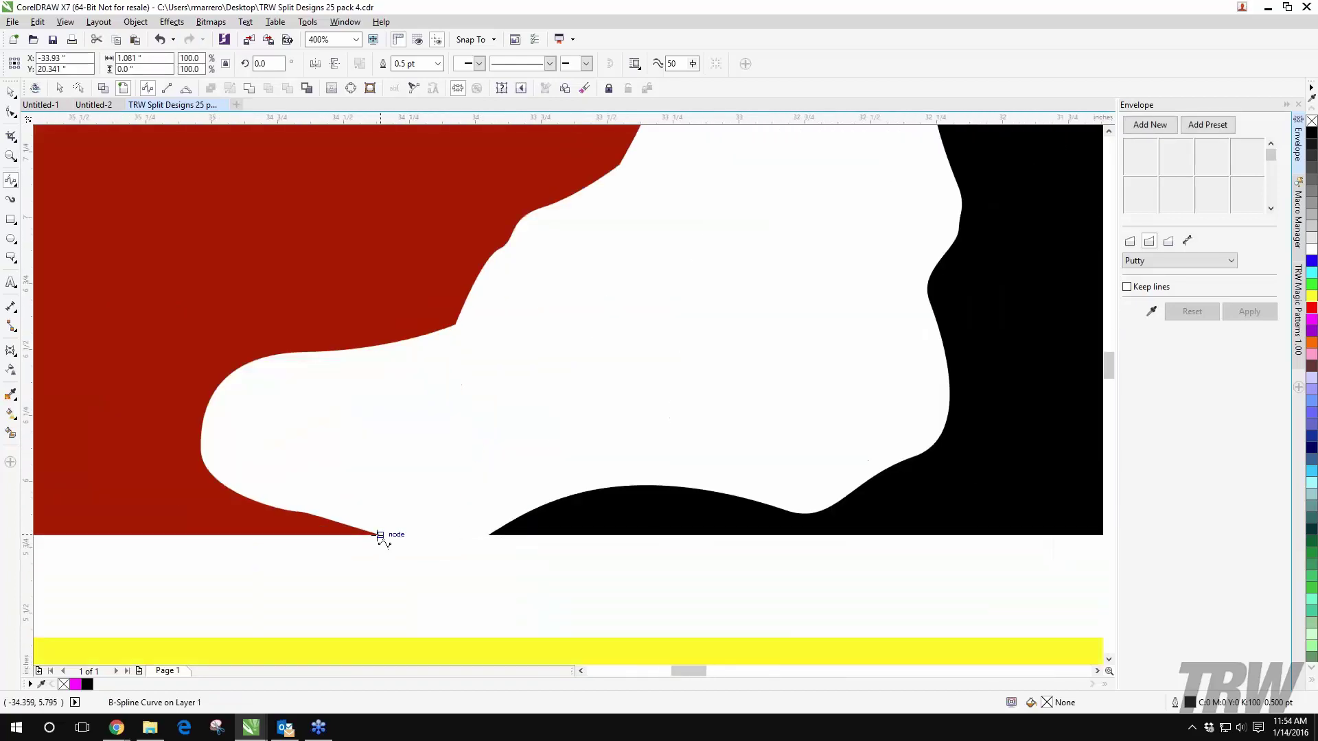
double_click(512, 534)
scroll(505, 535, down, 5)
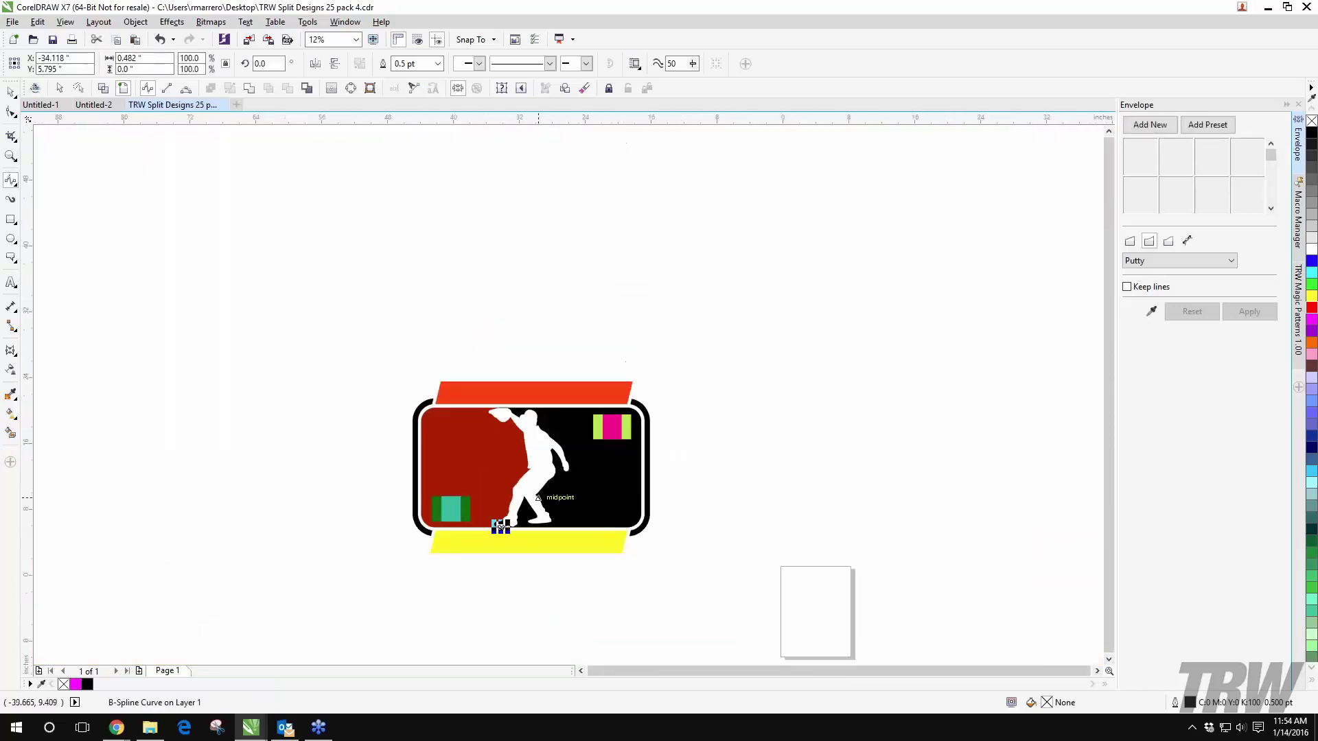
Step: Fill the enclosed white figure with magenta (#FF00FF) using Smart Fill, and return to the Pick tool
key(space)
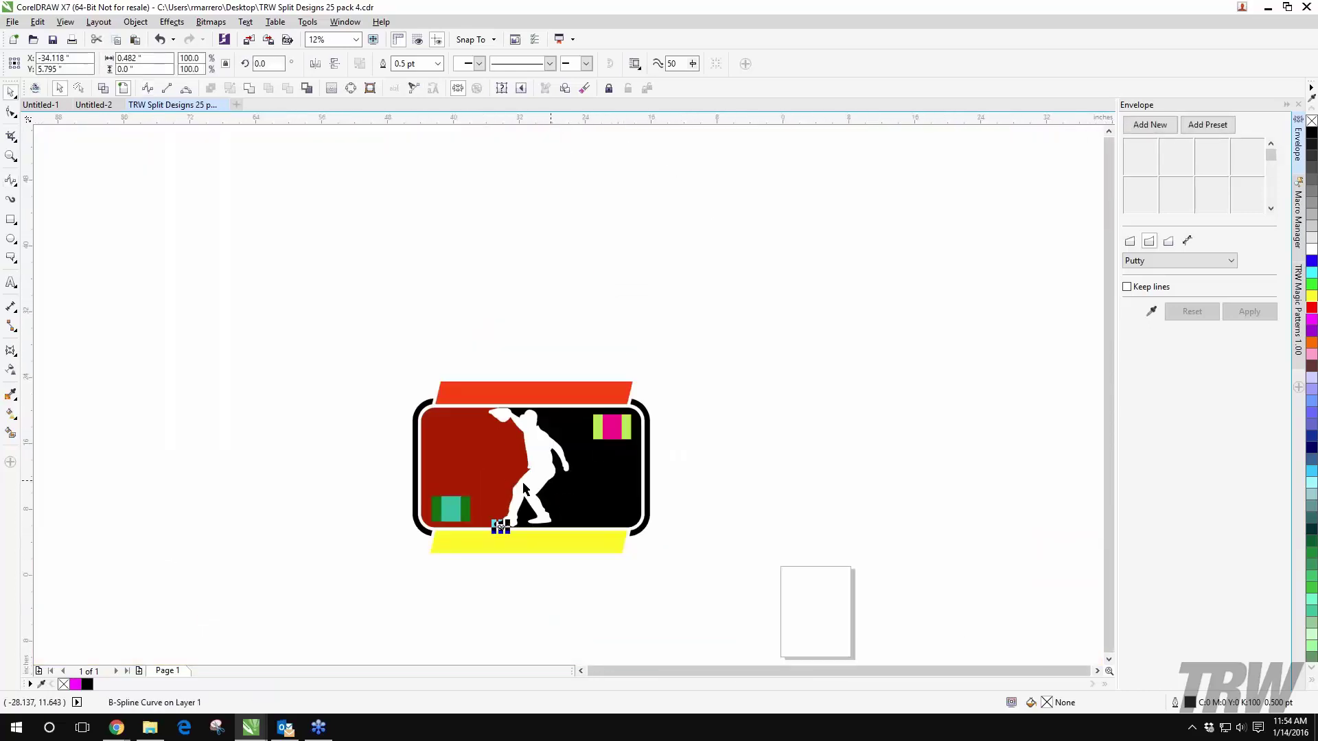
click(11, 433)
scroll(537, 480, up, 2)
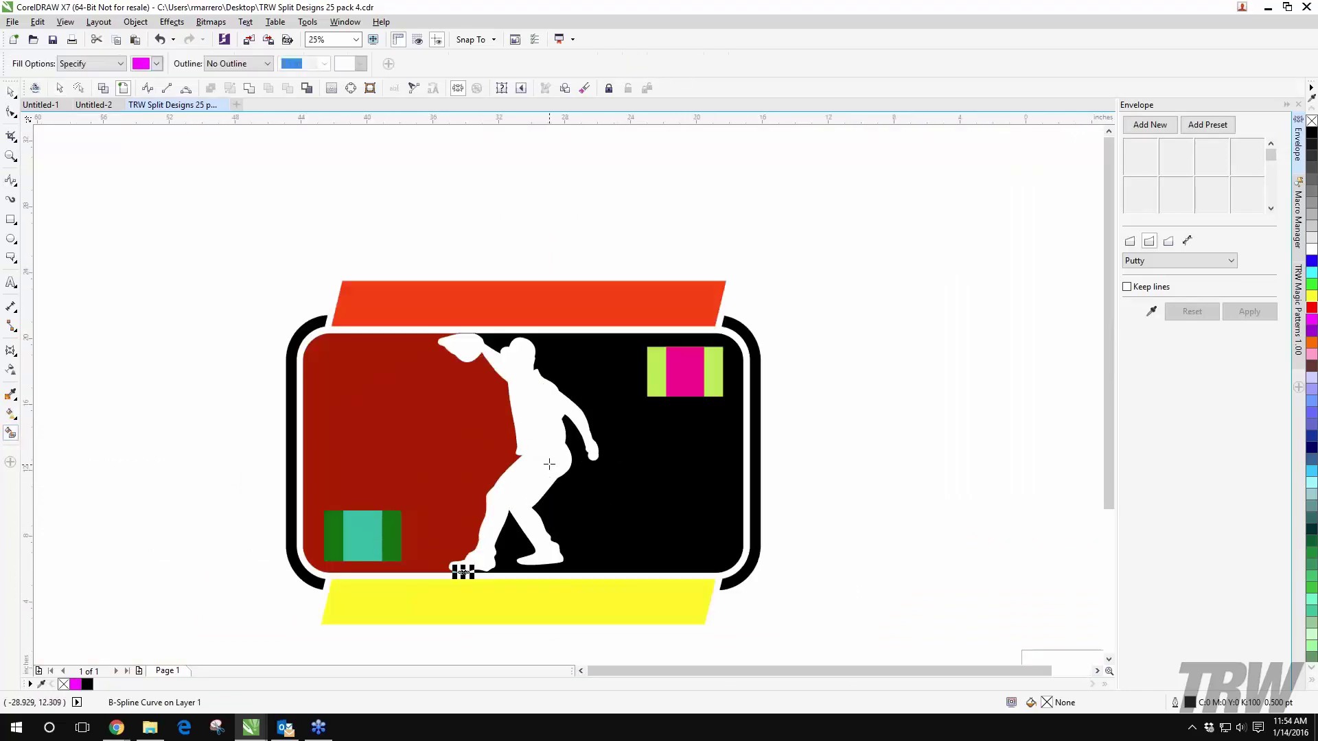
click(548, 431)
key(space)
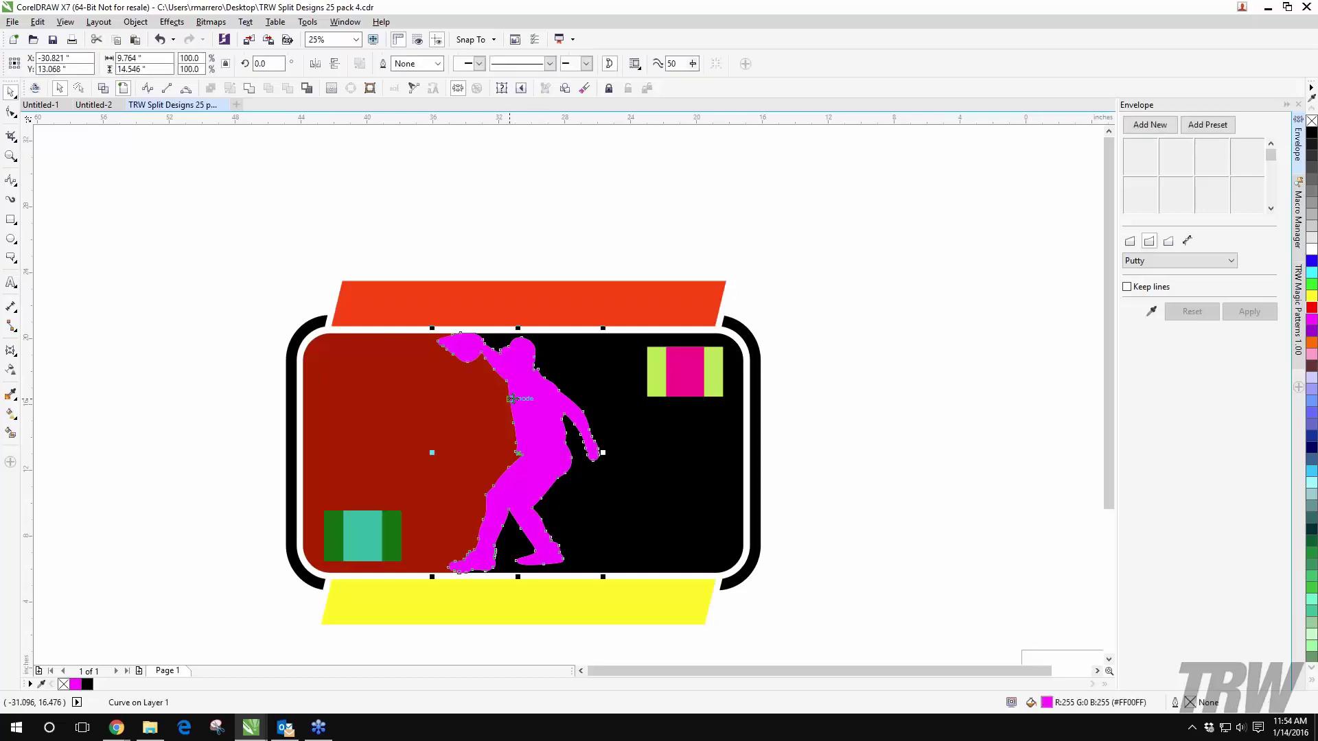
Step: Recolor the new figure shape blue and deselect it
scroll(455, 405, down, 2)
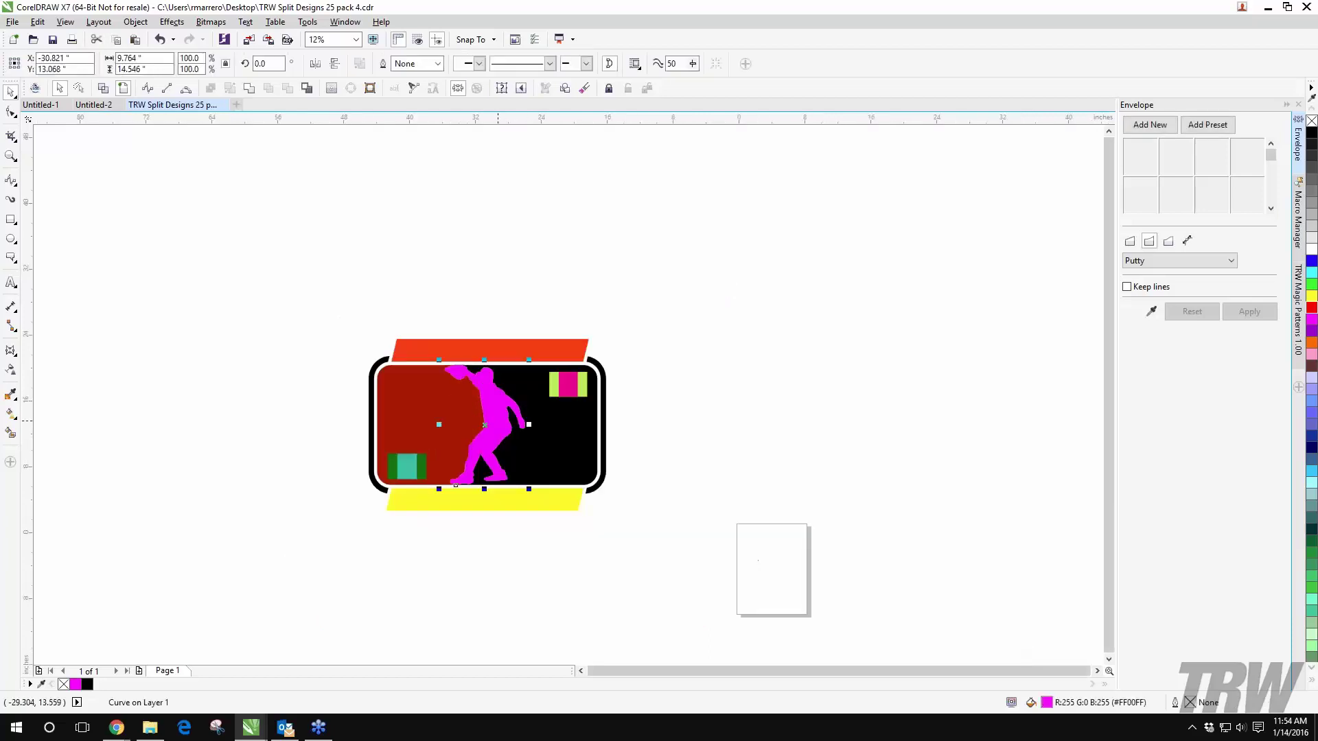
click(1310, 262)
key(Escape)
Step: Recolor the black background half behind the figure light gray and the dark red half cyan (#00FFFF)
scroll(477, 457, up, 2)
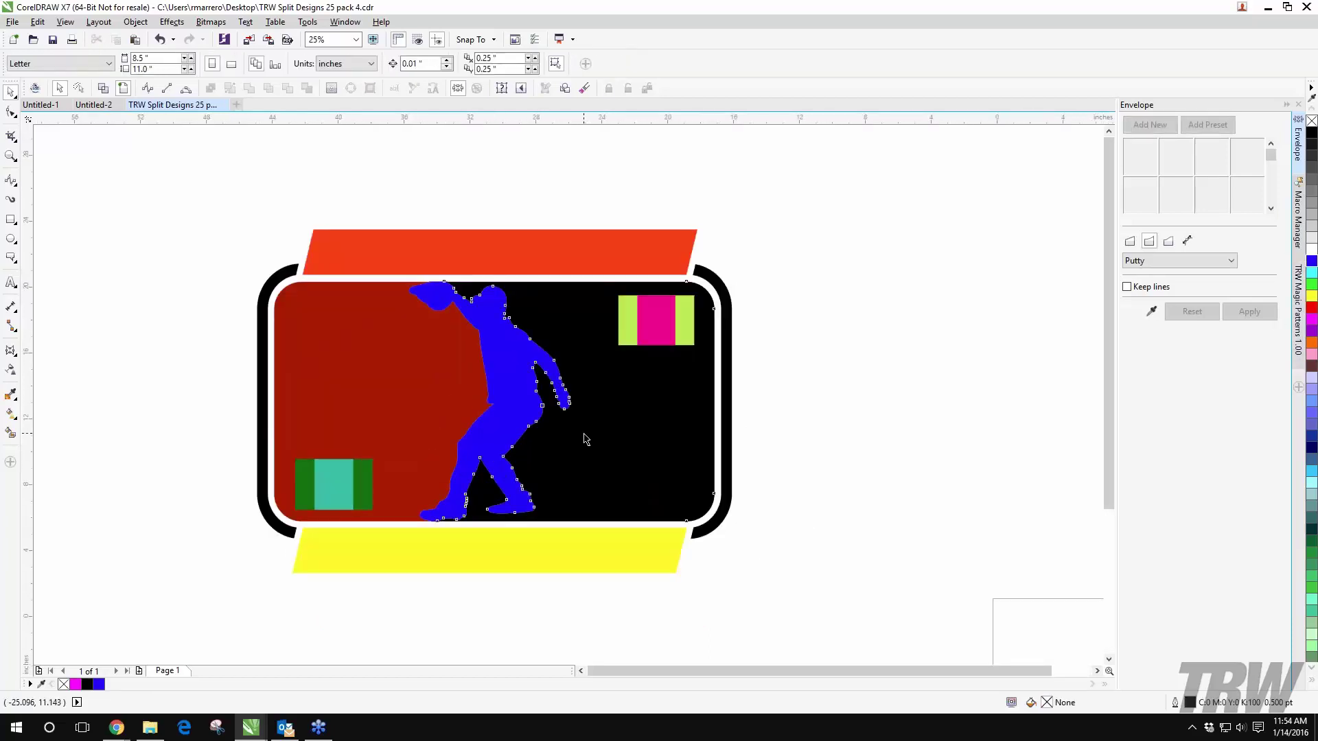
click(582, 433)
click(1311, 226)
click(426, 353)
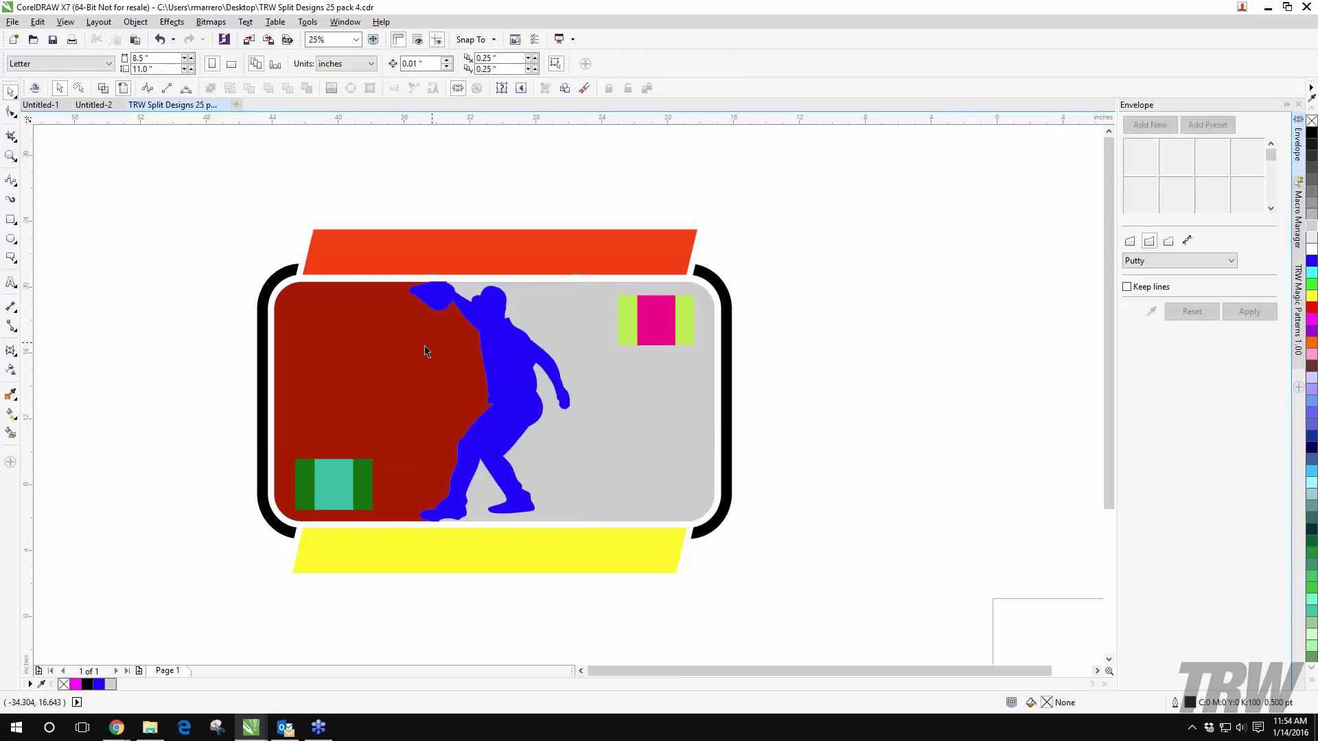
click(1310, 272)
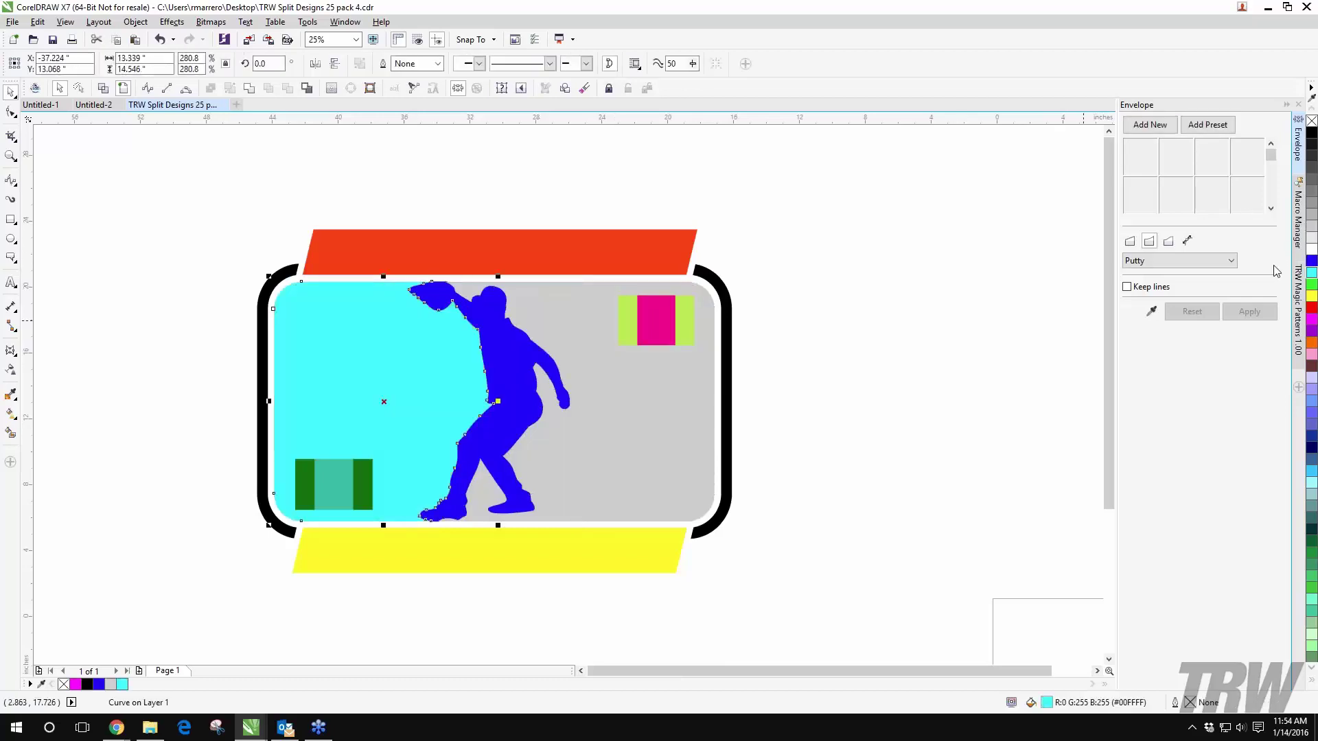
Step: Recolor the blue figure red and deselect it
key(Escape)
click(527, 391)
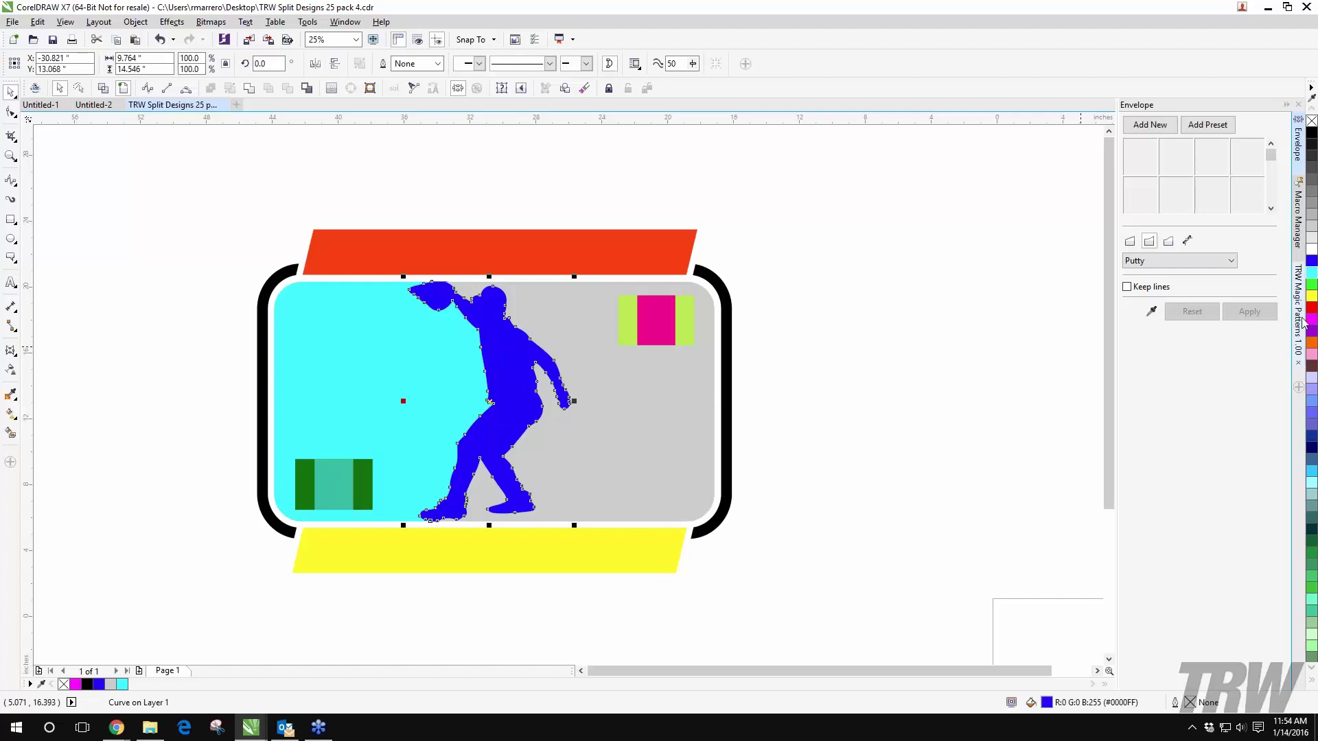
click(1310, 307)
click(884, 319)
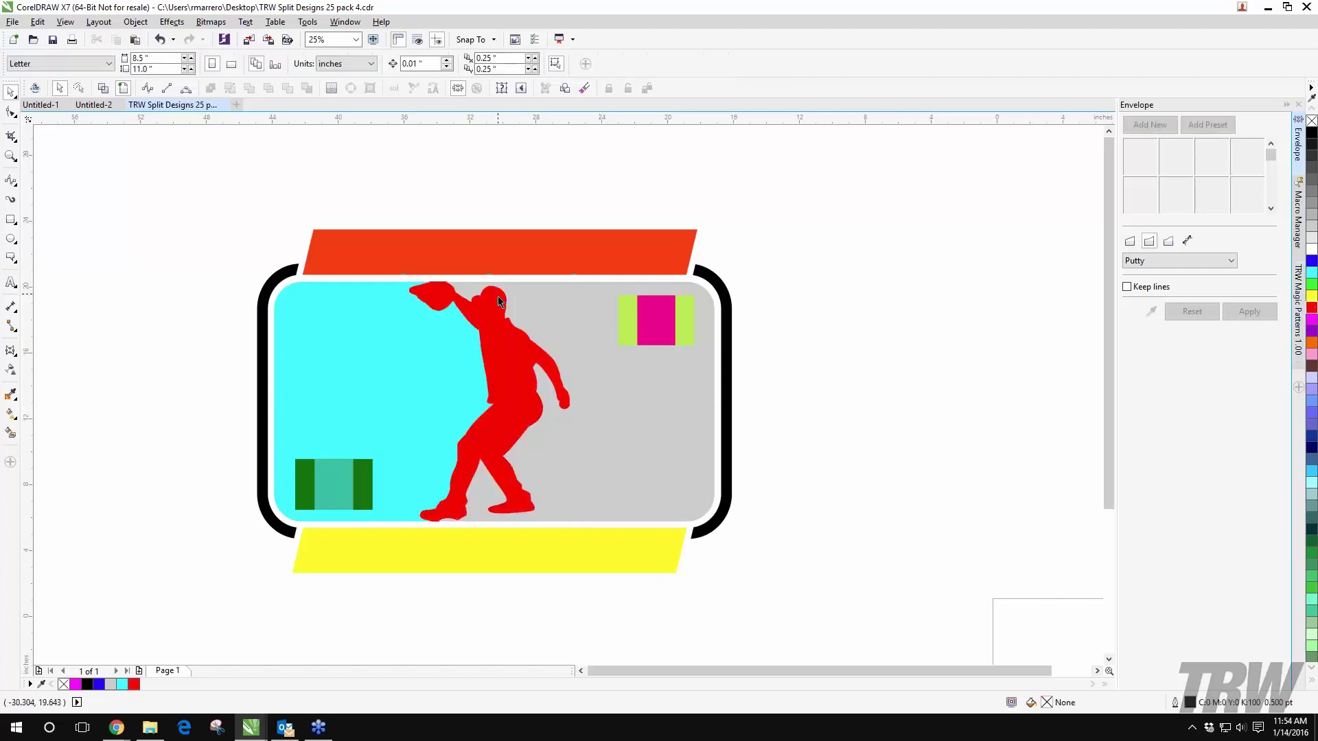
Step: Move the red figure horizontally out of the emblem into the empty area above the page and deselect it
scroll(443, 312, down, 1)
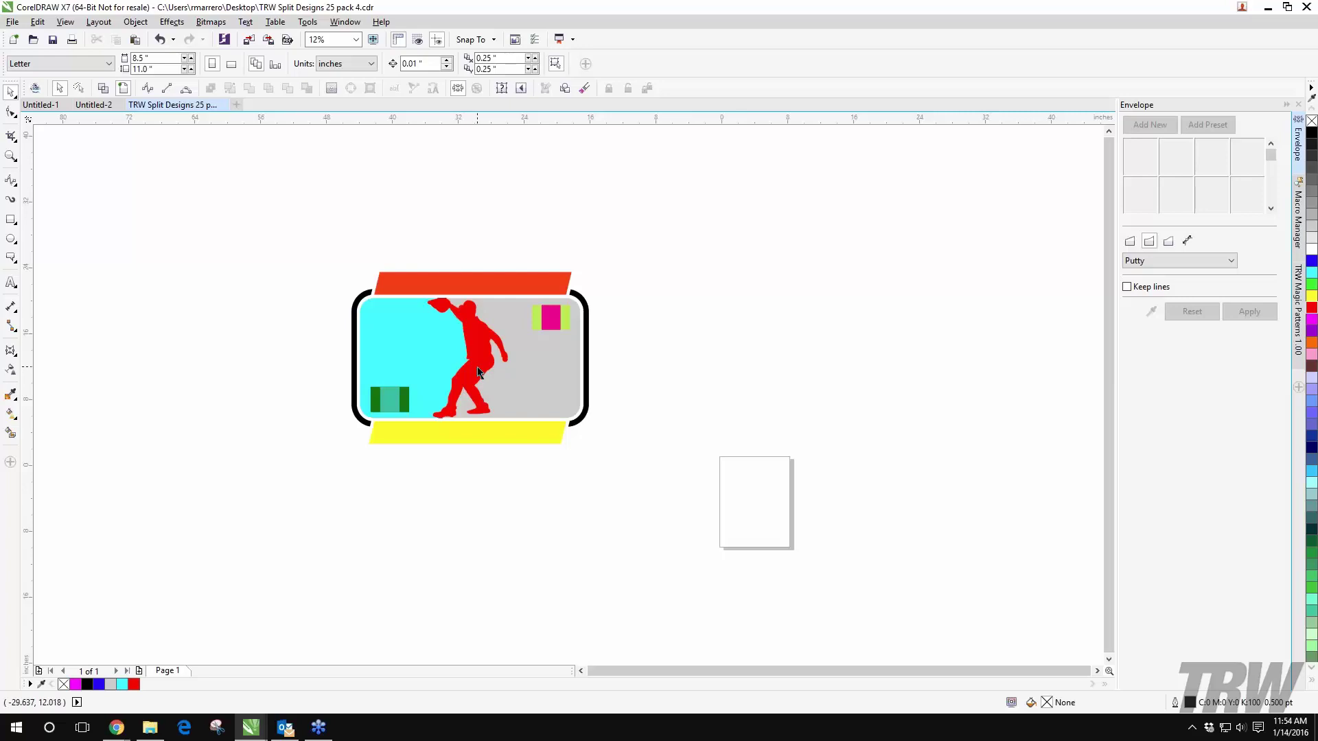
drag(478, 371, 843, 371)
click(828, 422)
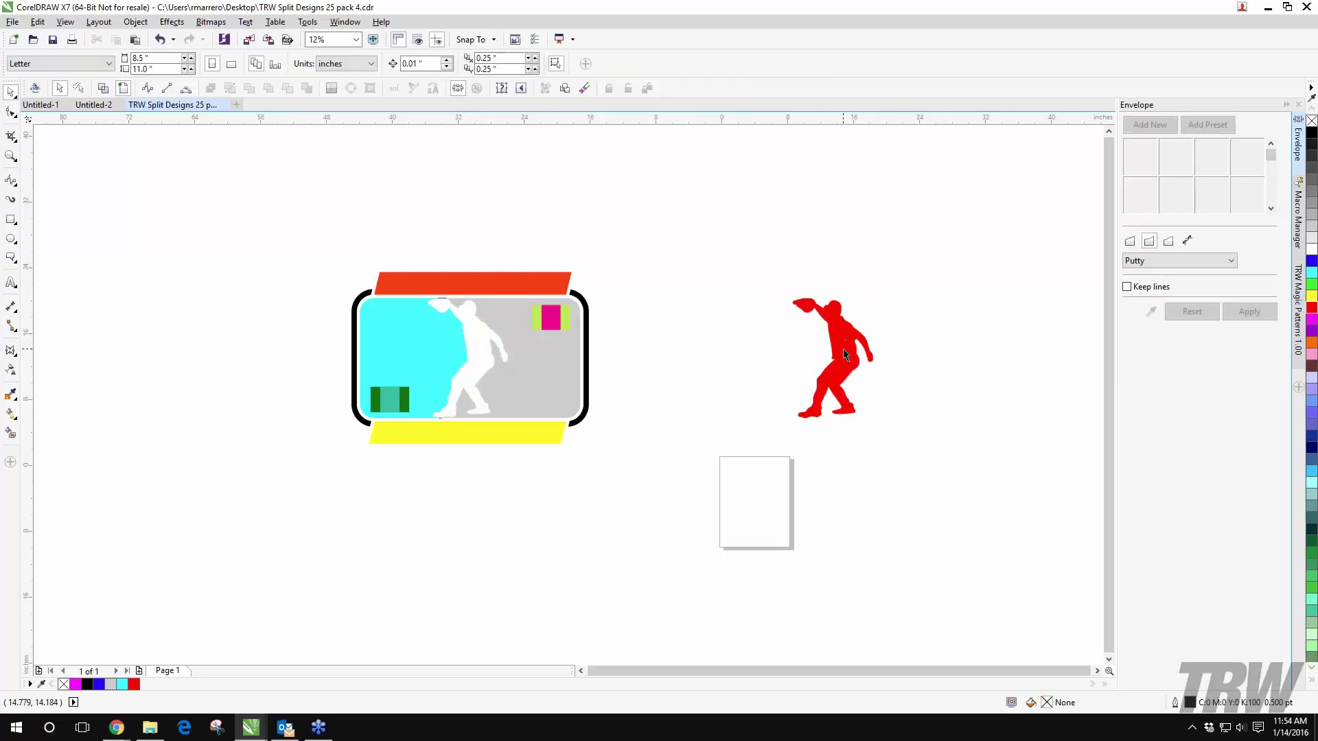
scroll(666, 332, down, 3)
scroll(669, 343, up, 1)
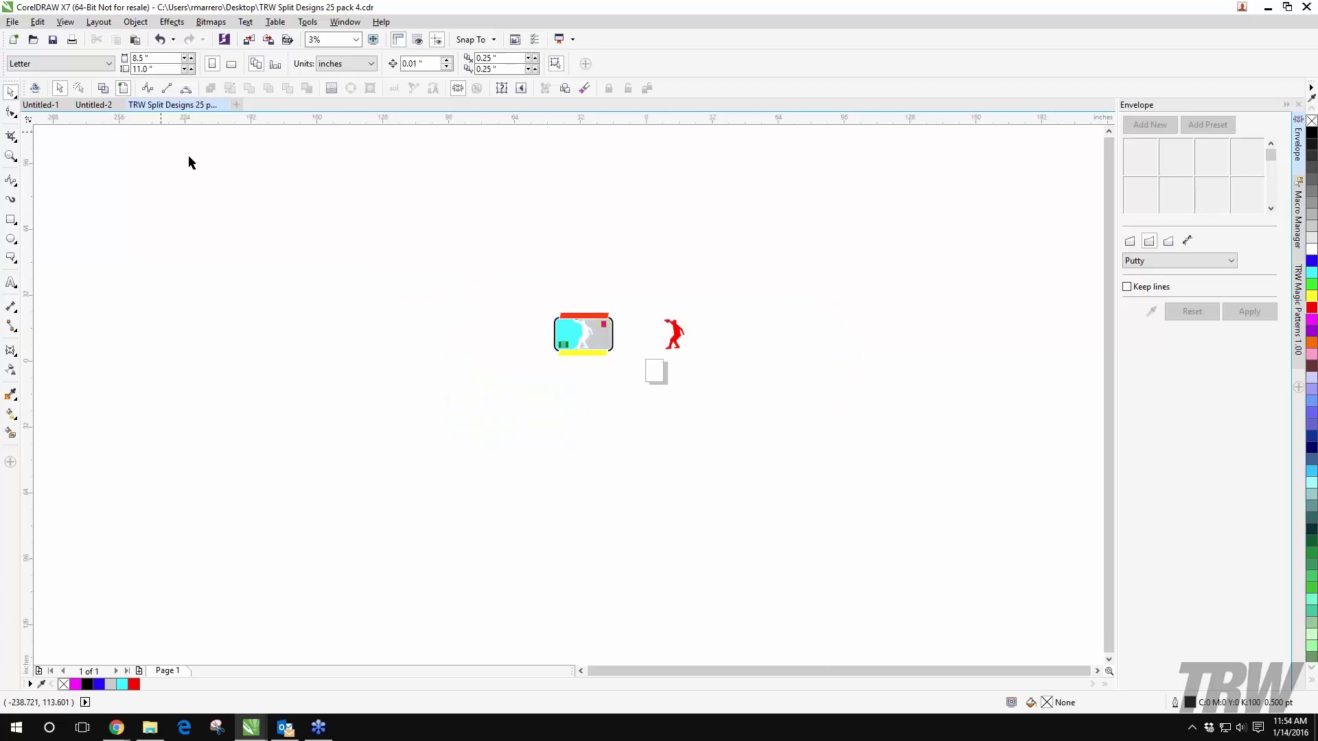
Step: Undo the recent edits back to the original grid of split designs and clear the selection
key(z)
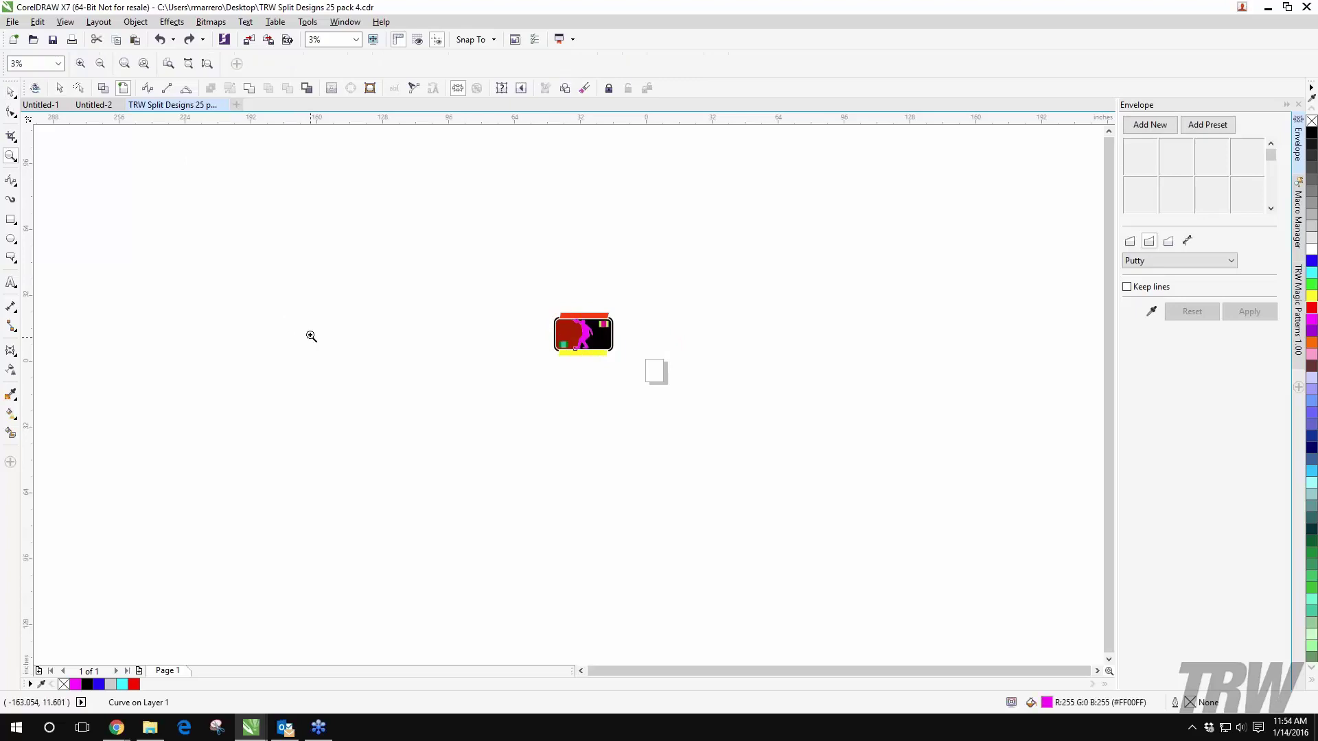
scroll(366, 351, down, 1)
click(755, 383)
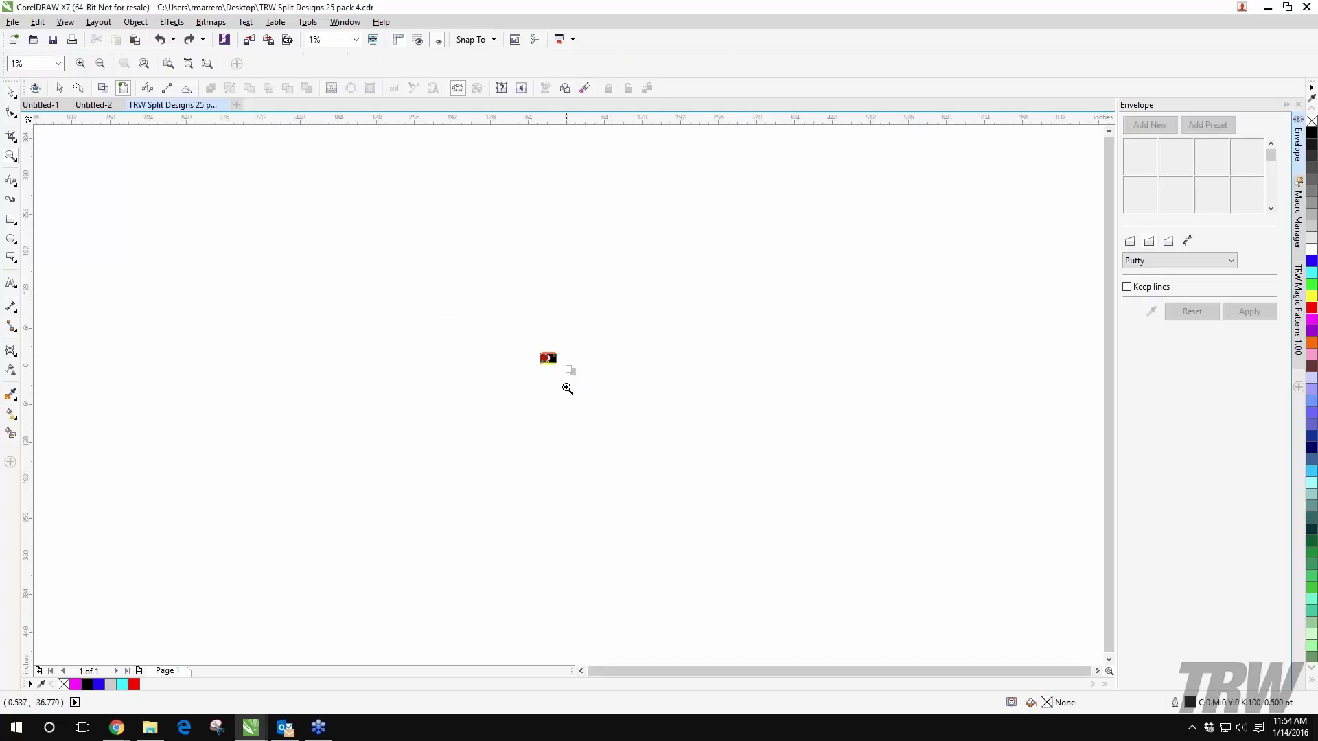
scroll(576, 377, up, 2)
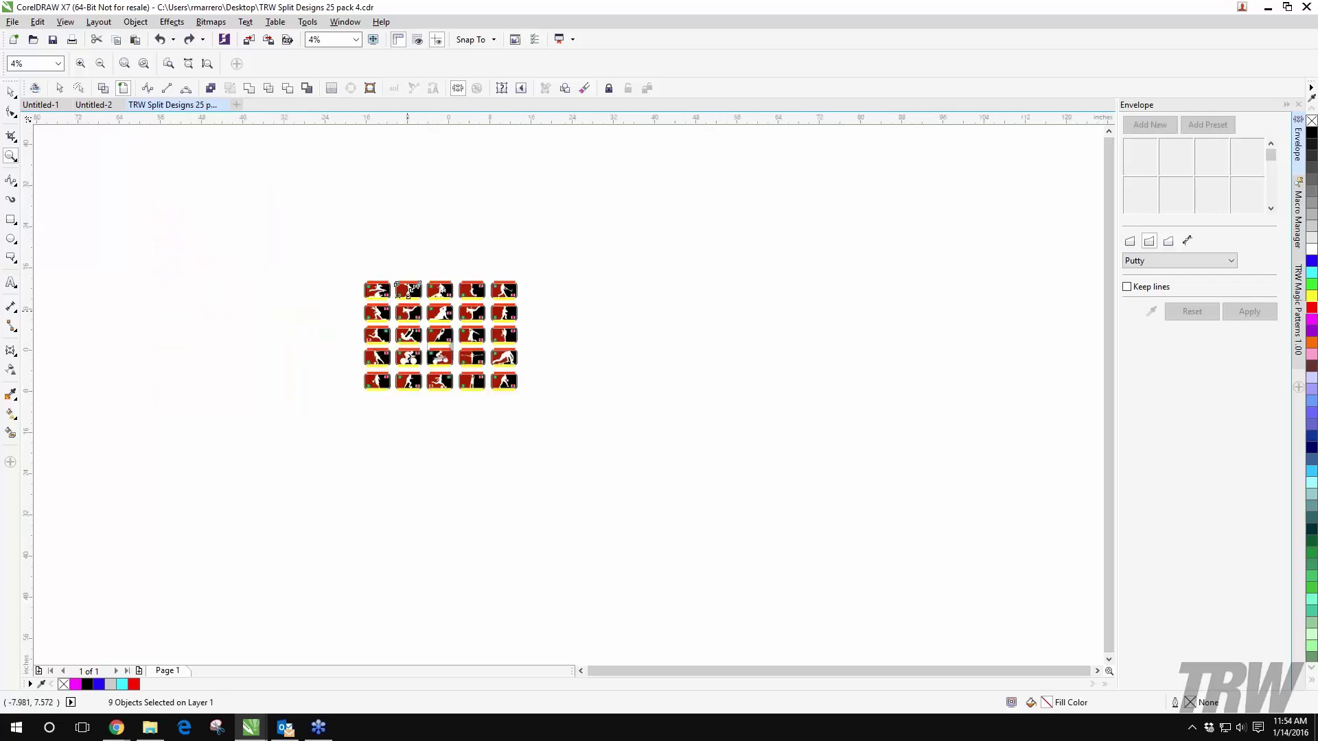
click(383, 302)
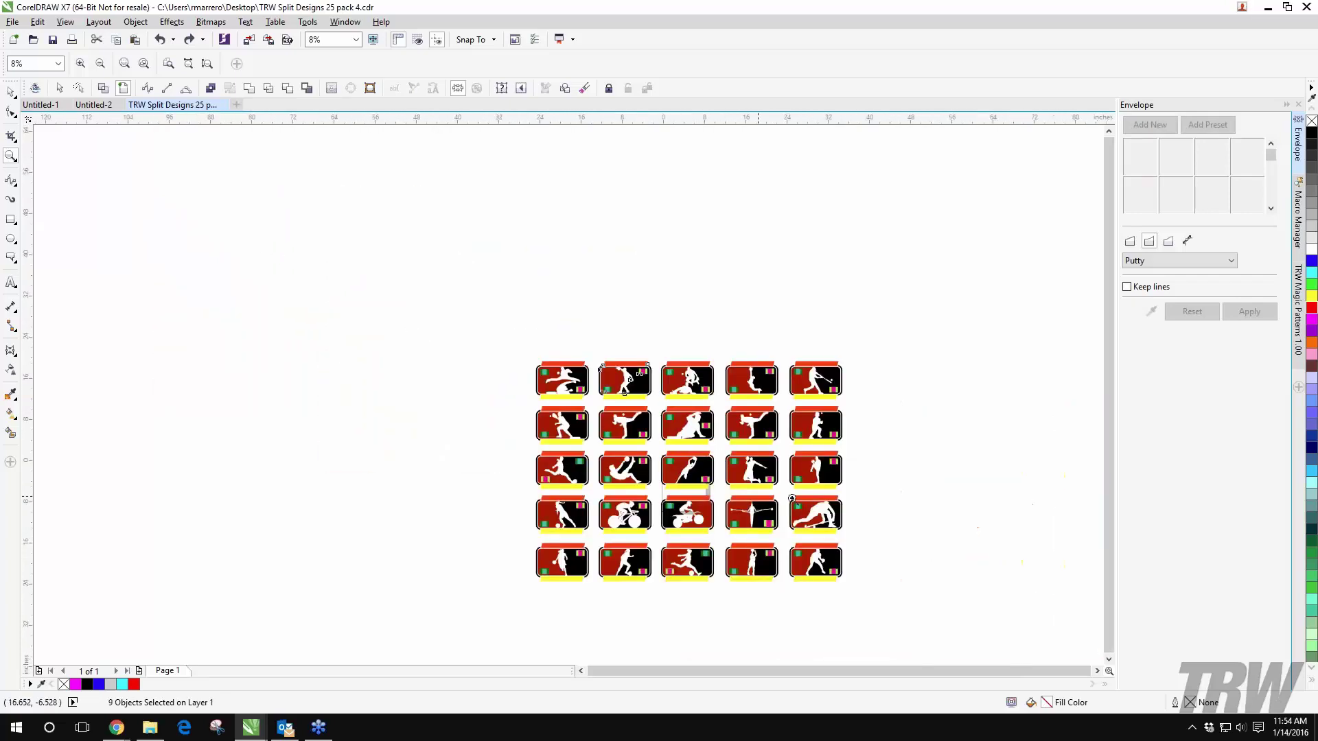
click(792, 498)
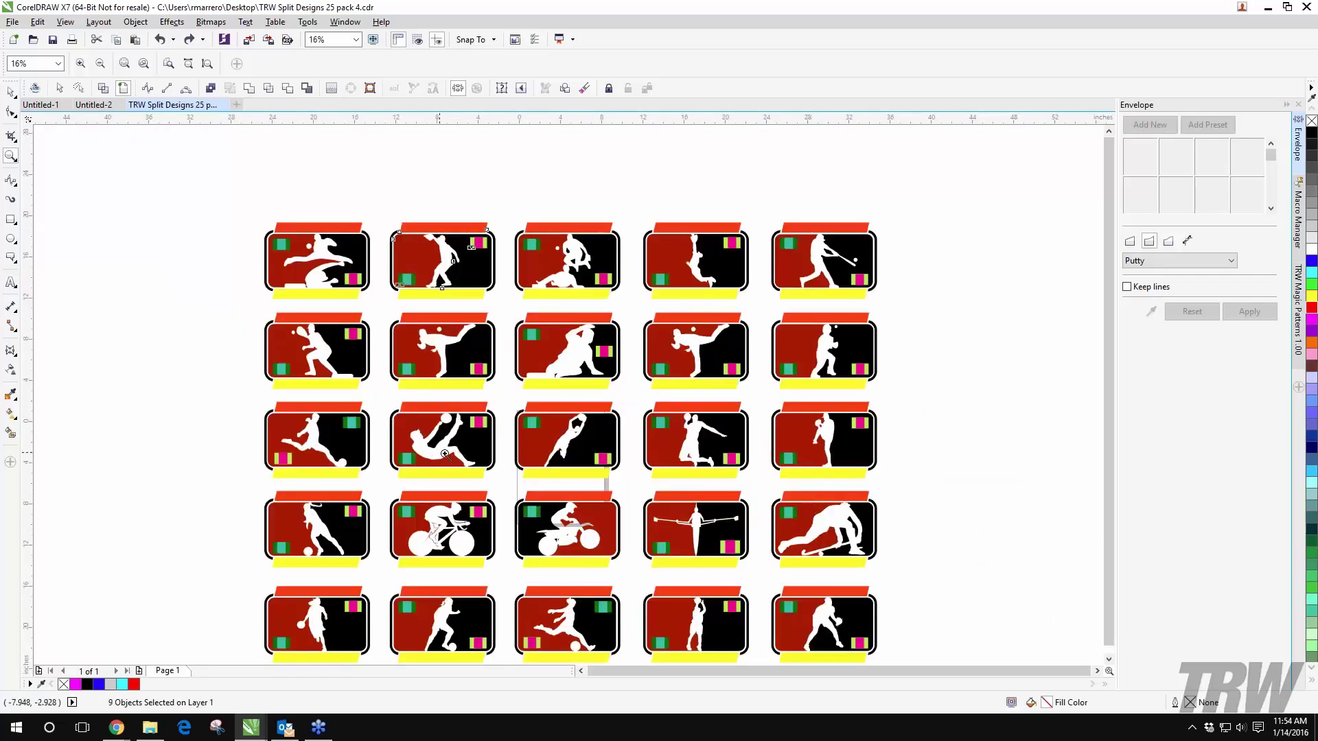
key(space)
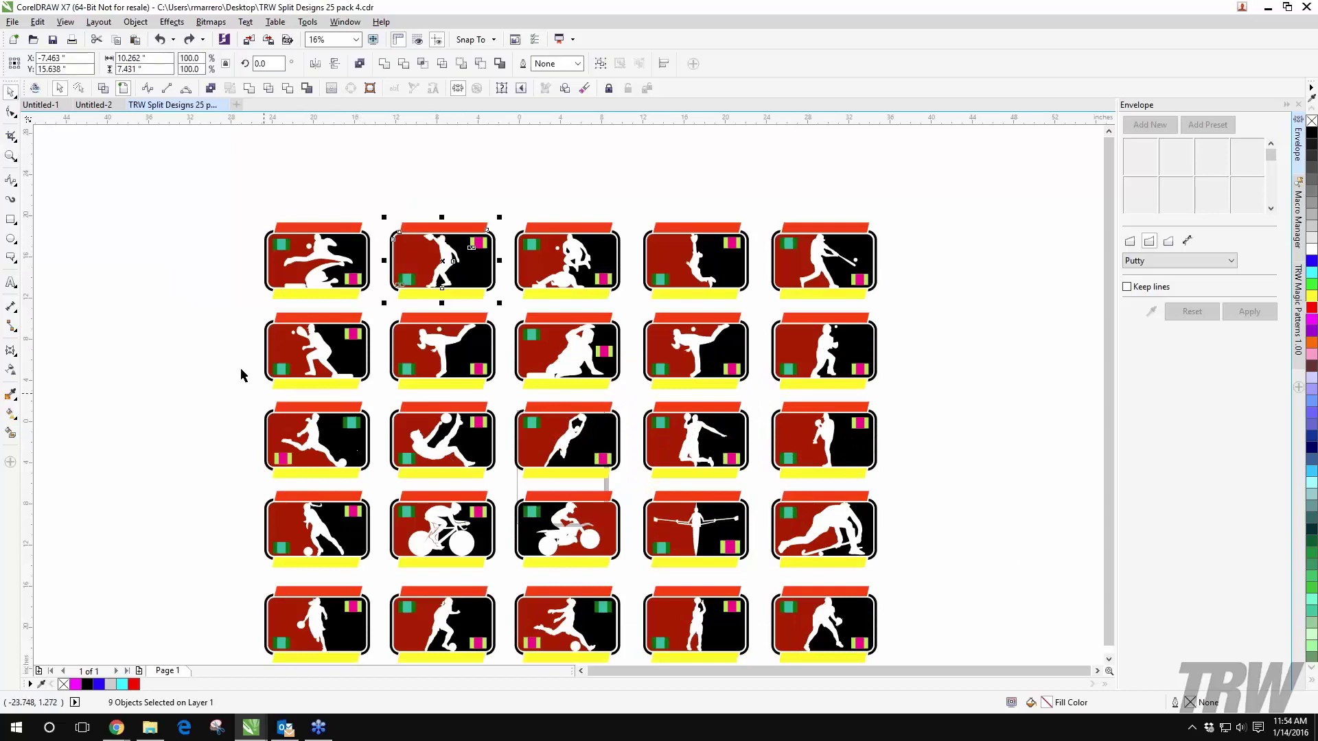
click(196, 351)
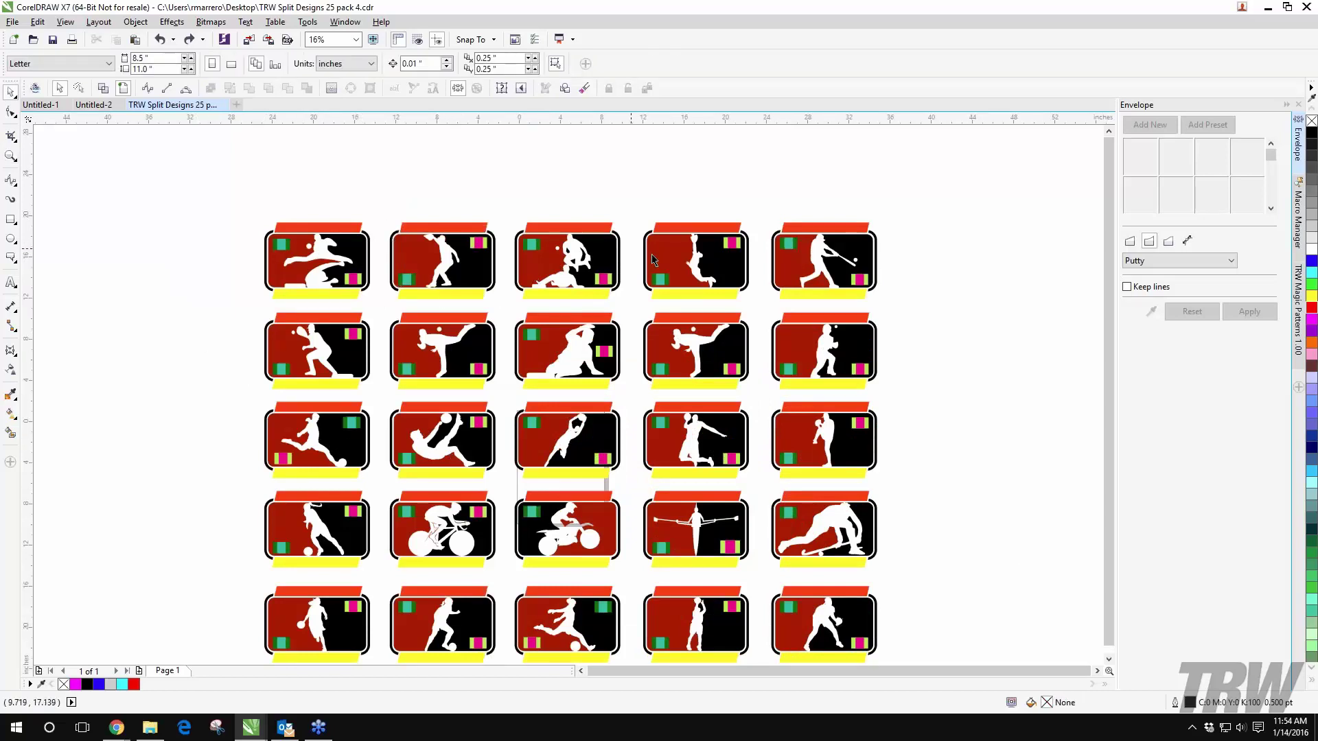
scroll(657, 278, down, 1)
scroll(665, 377, up, 1)
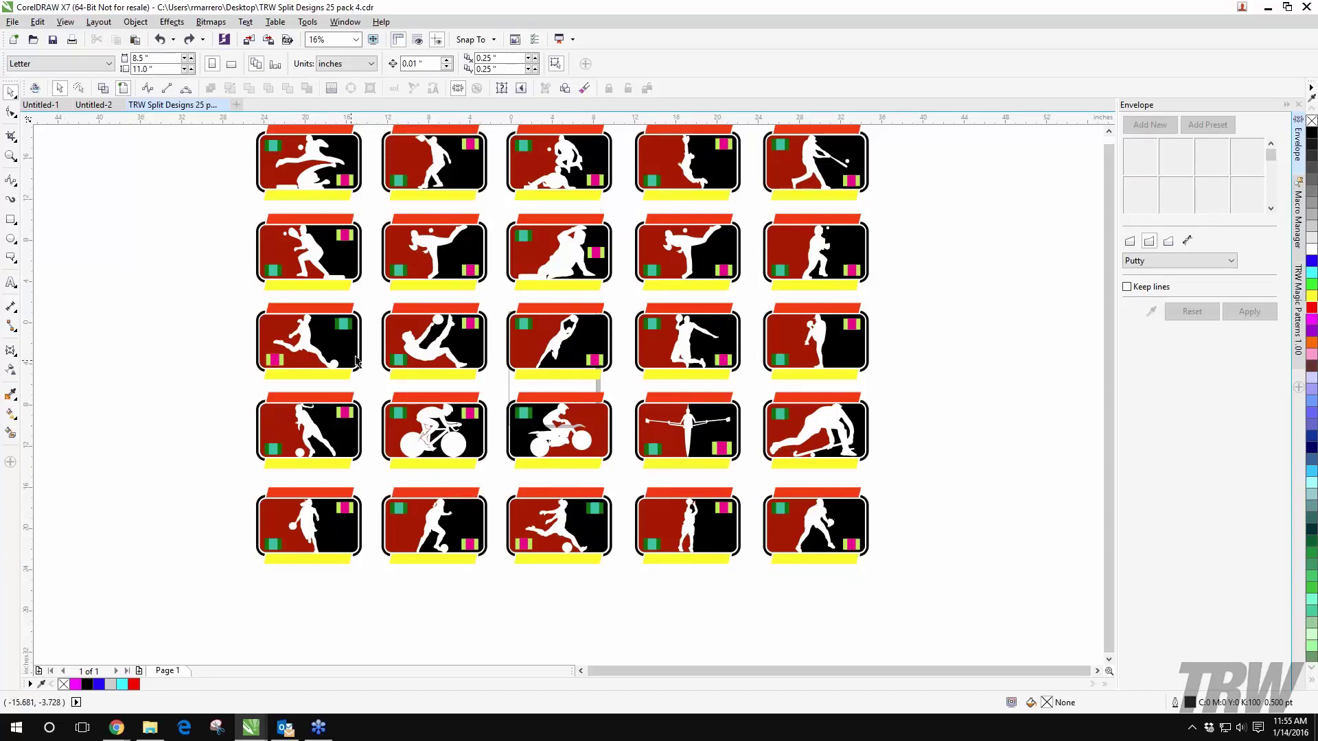
click(11, 435)
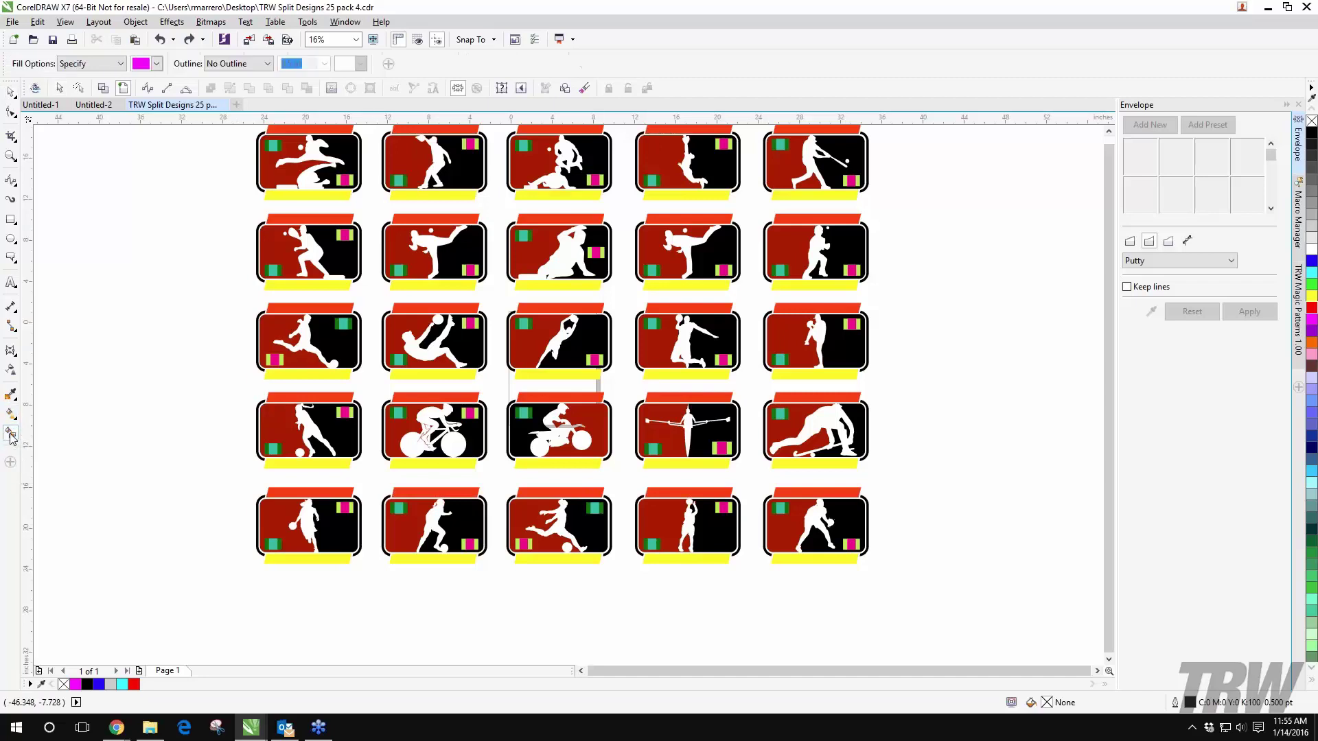
key(space)
Step: Draw a B-Spline line about 0.17 inch long across the gap above the ponytailed ball player's head
scroll(282, 425, up, 4)
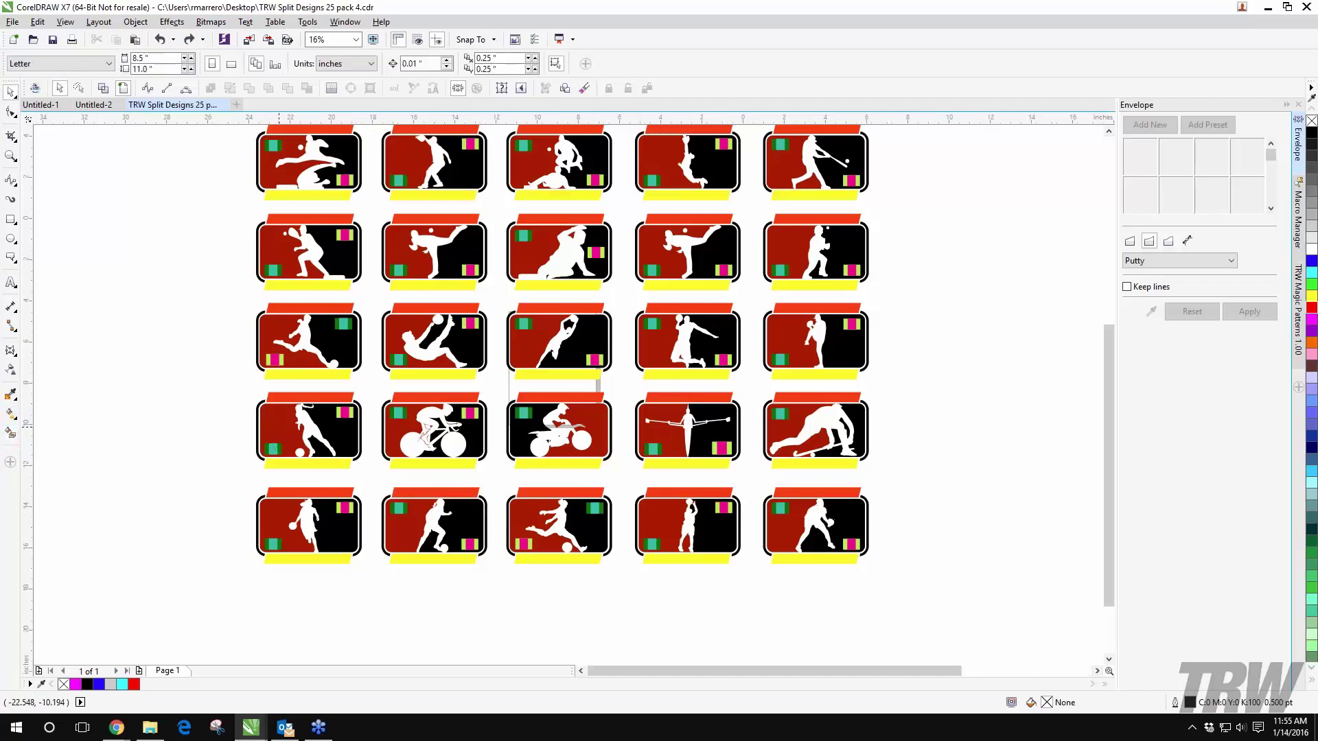
scroll(401, 389, up, 2)
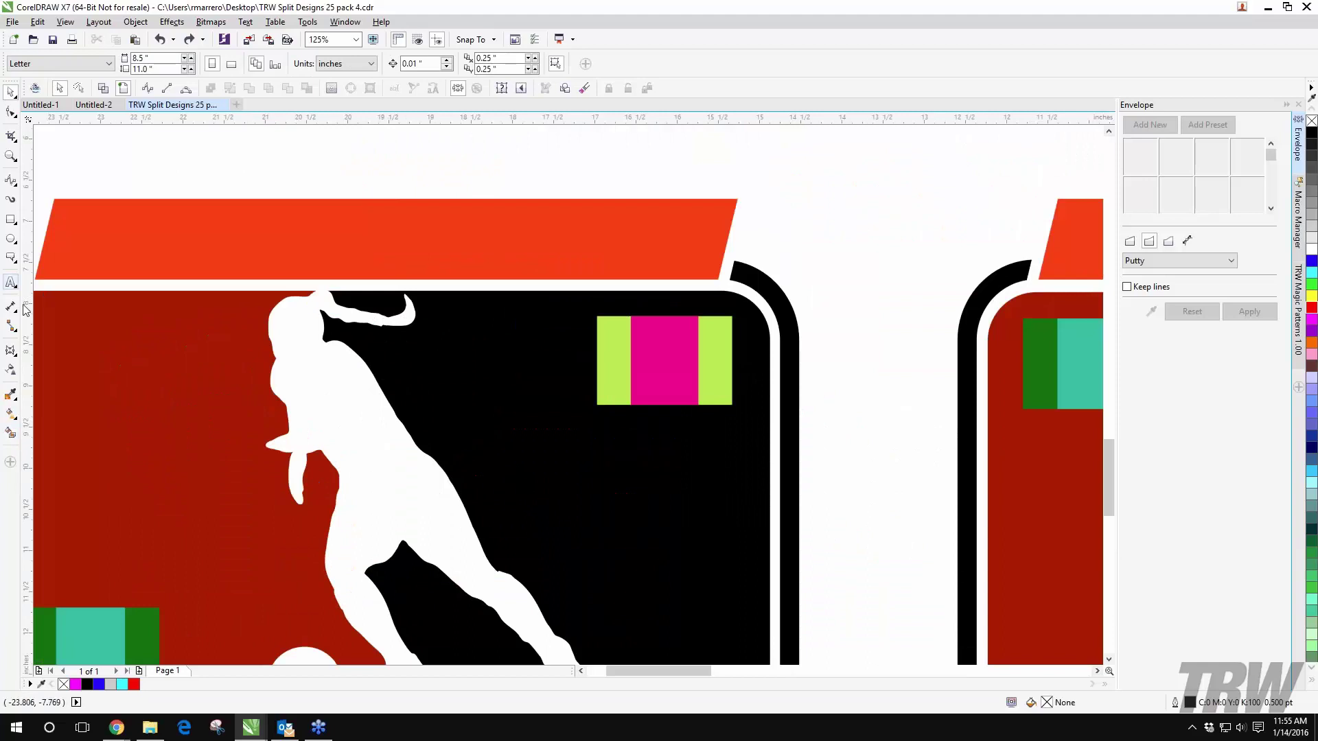
scroll(453, 240, down, 2)
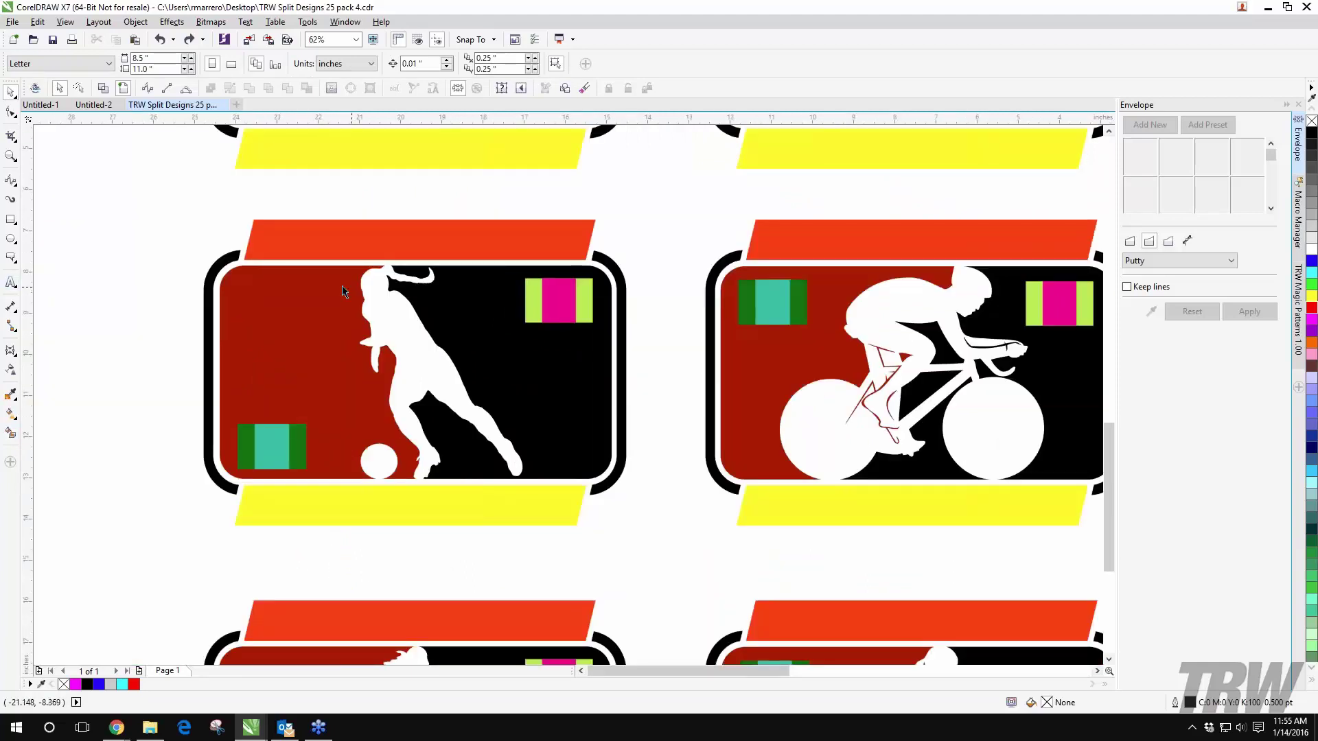
click(18, 183)
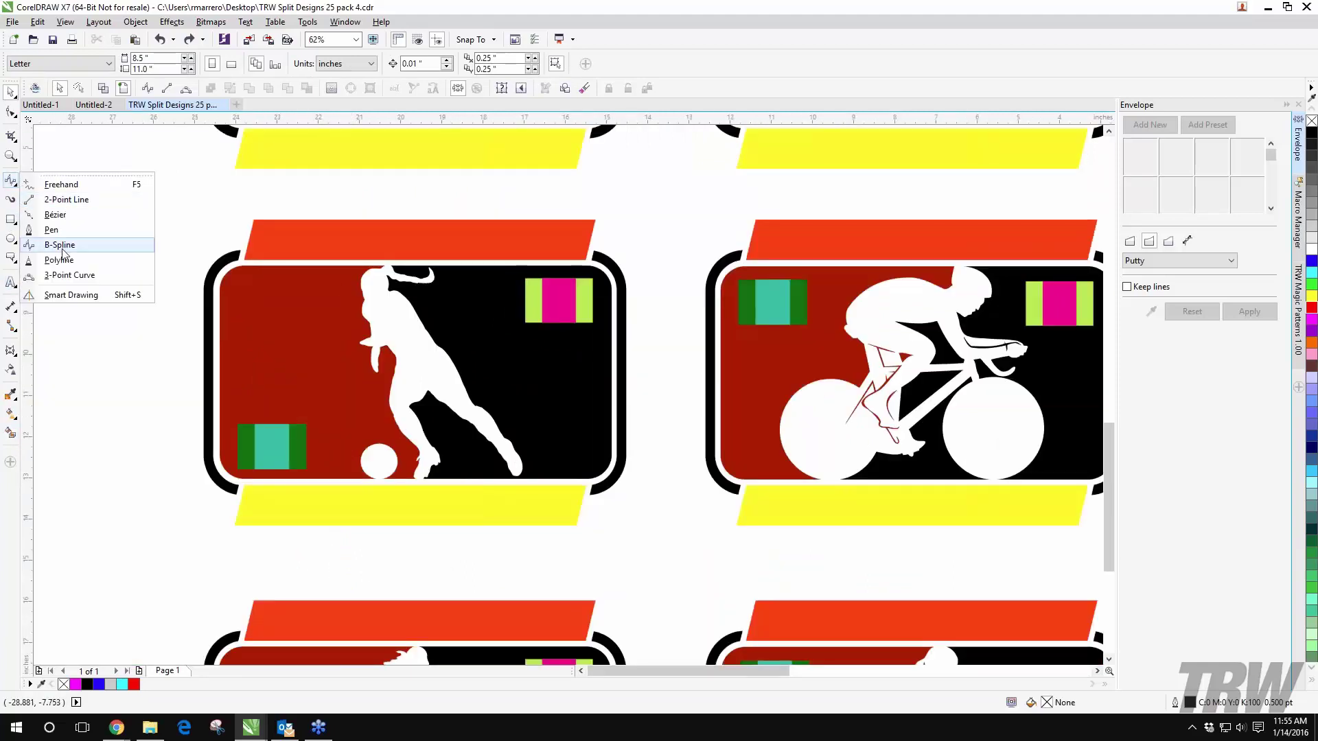
click(13, 184)
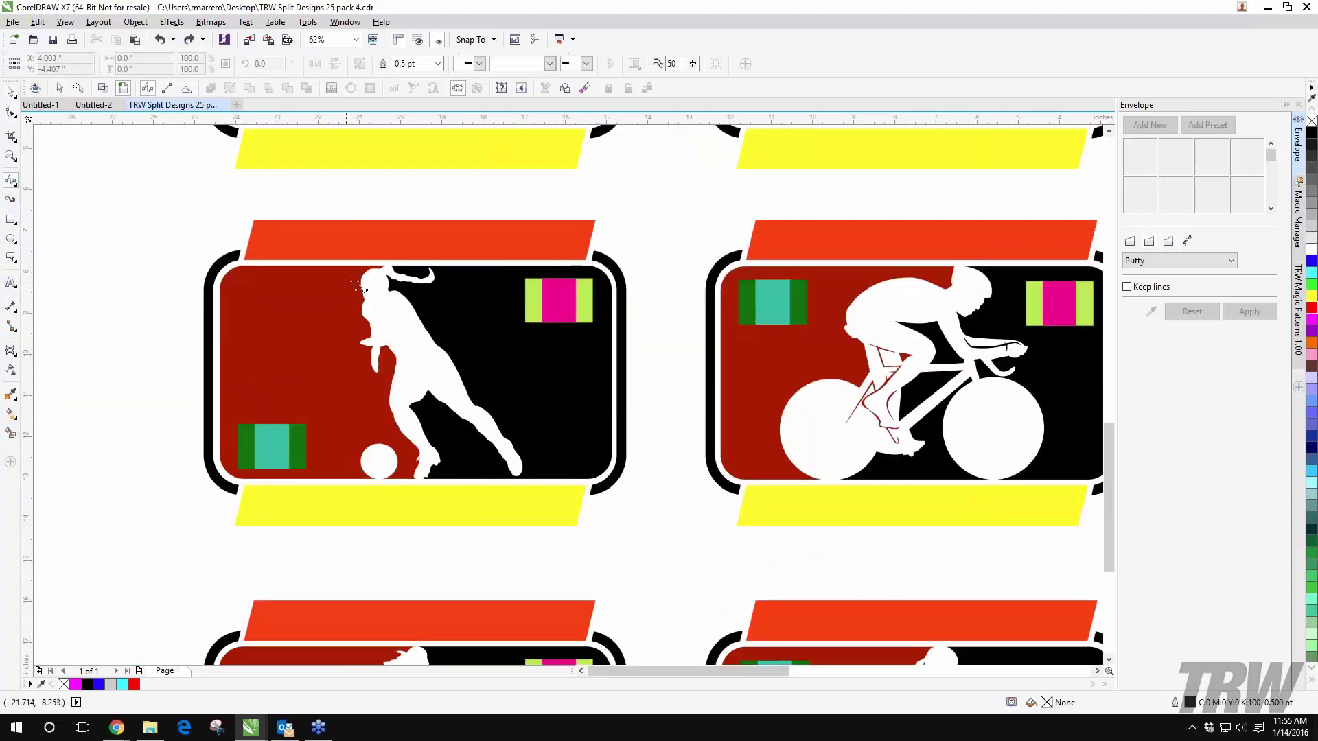
click(12, 184)
click(35, 233)
scroll(469, 237, up, 4)
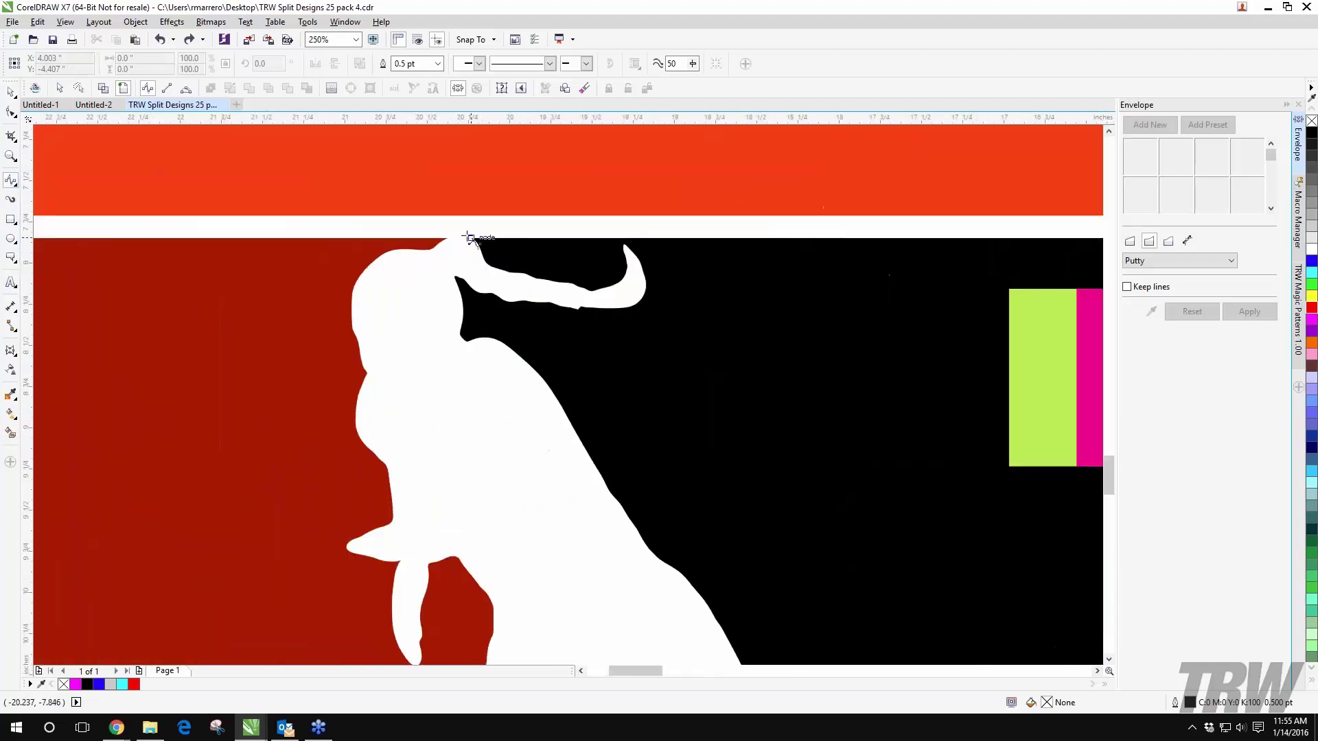
scroll(470, 238, up, 2)
click(428, 240)
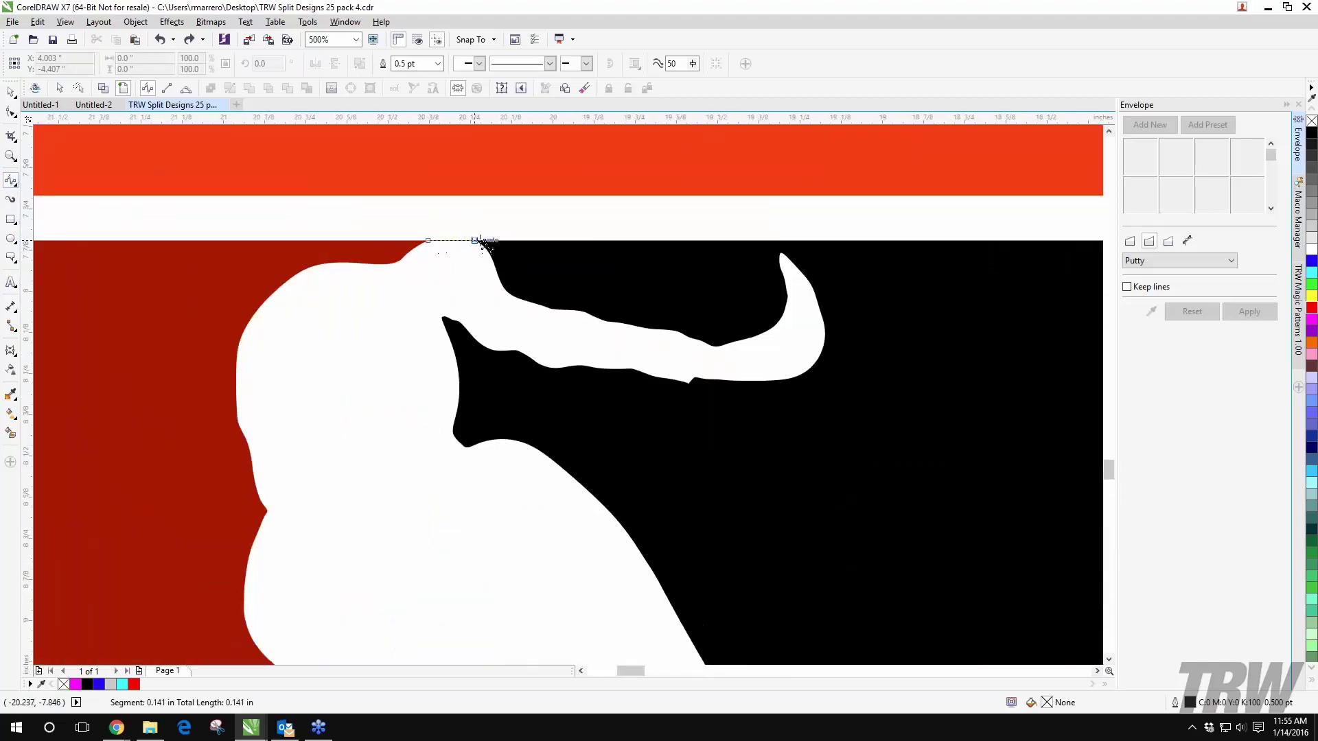
double_click(483, 240)
Step: Draw a B-Spline line about 0.24 inch long across the gap beneath the ball player's foot
scroll(482, 240, down, 7)
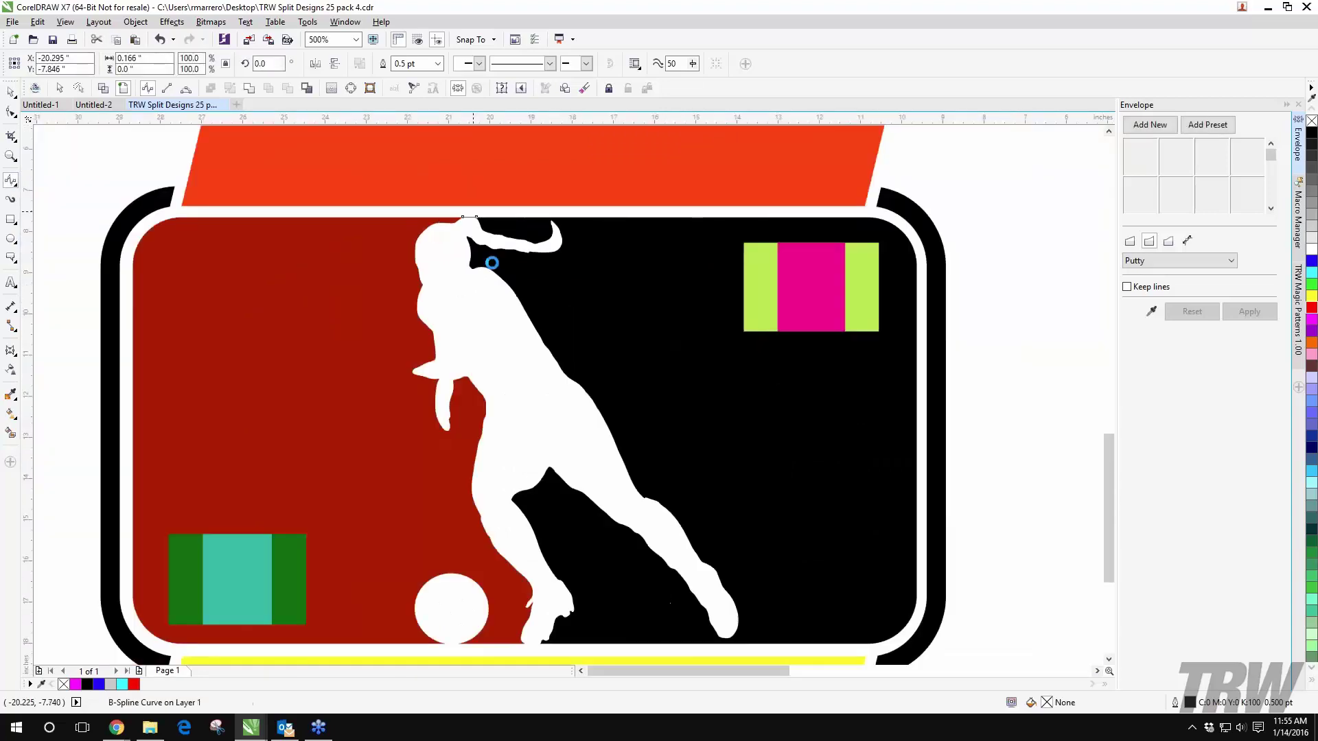
scroll(477, 348, up, 7)
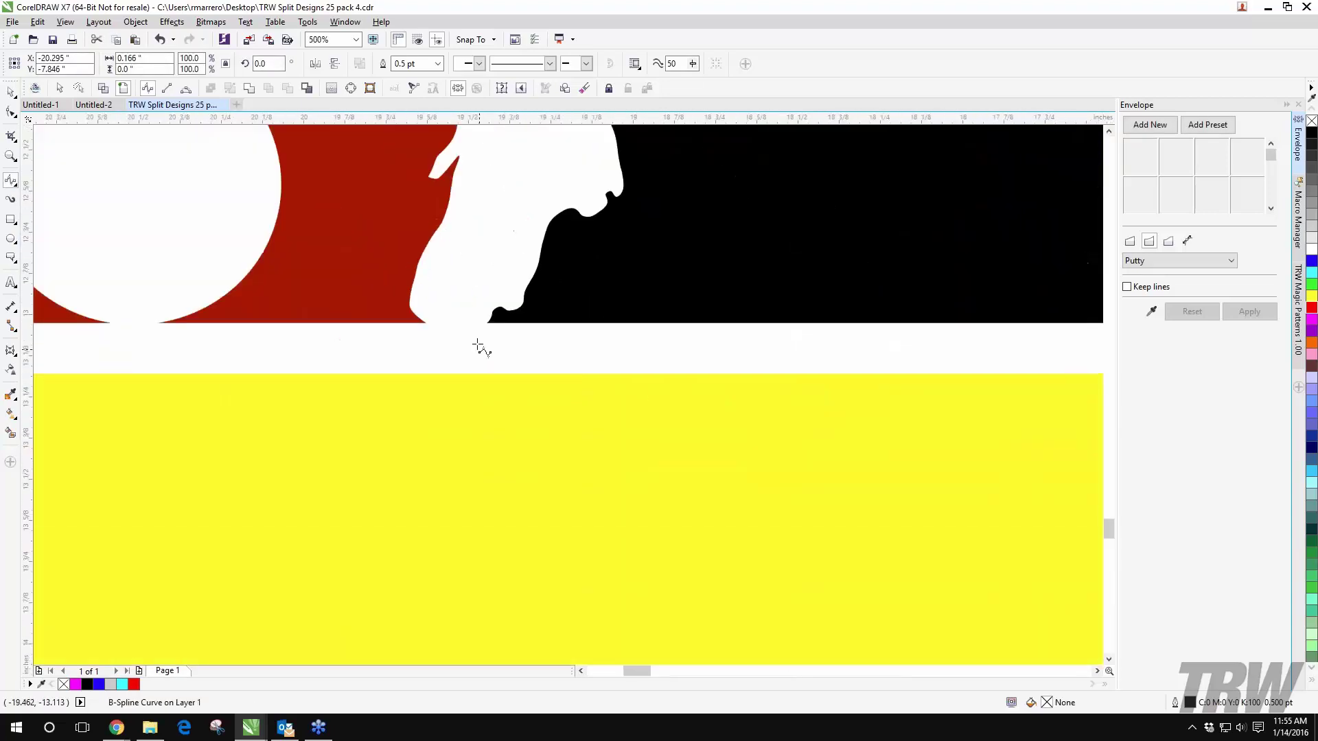
click(425, 321)
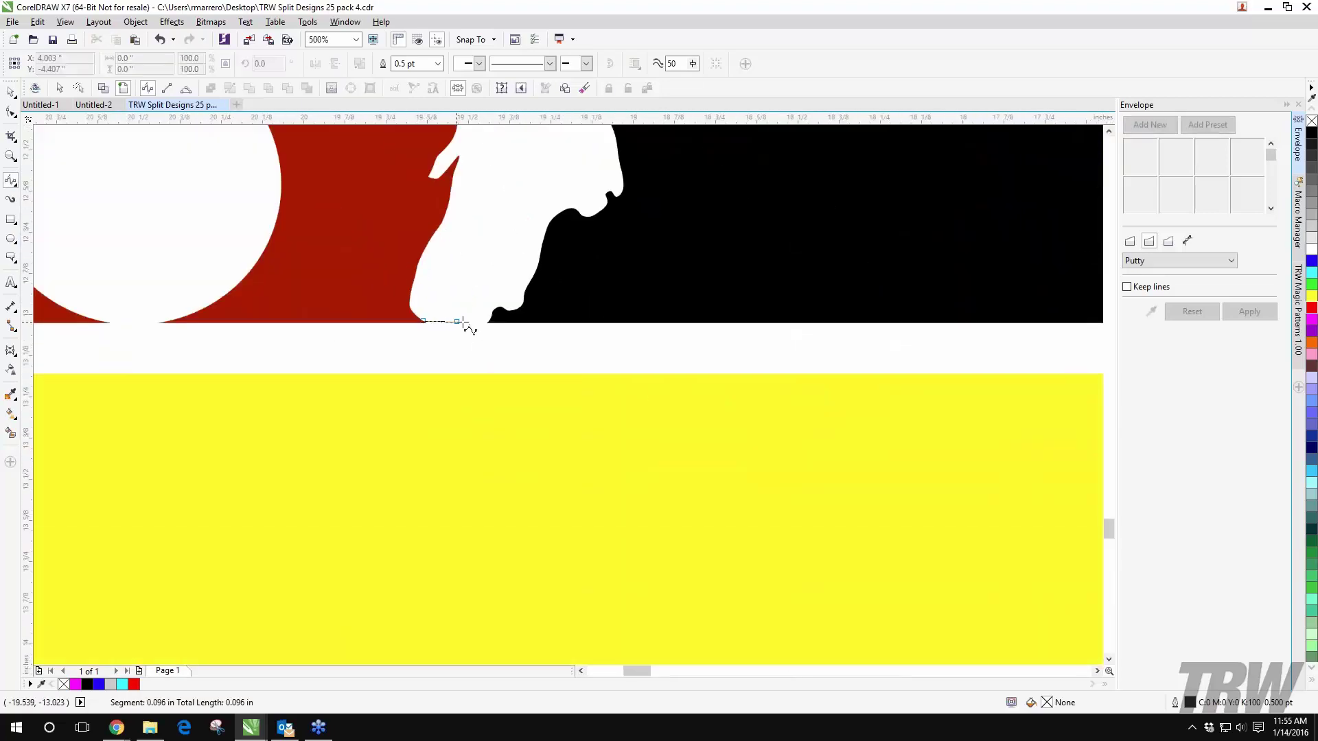
double_click(505, 321)
Step: Fill the enclosed ball player figure with magenta (#FF00FF) using Smart Fill, and return to the Pick tool
scroll(495, 311, down, 7)
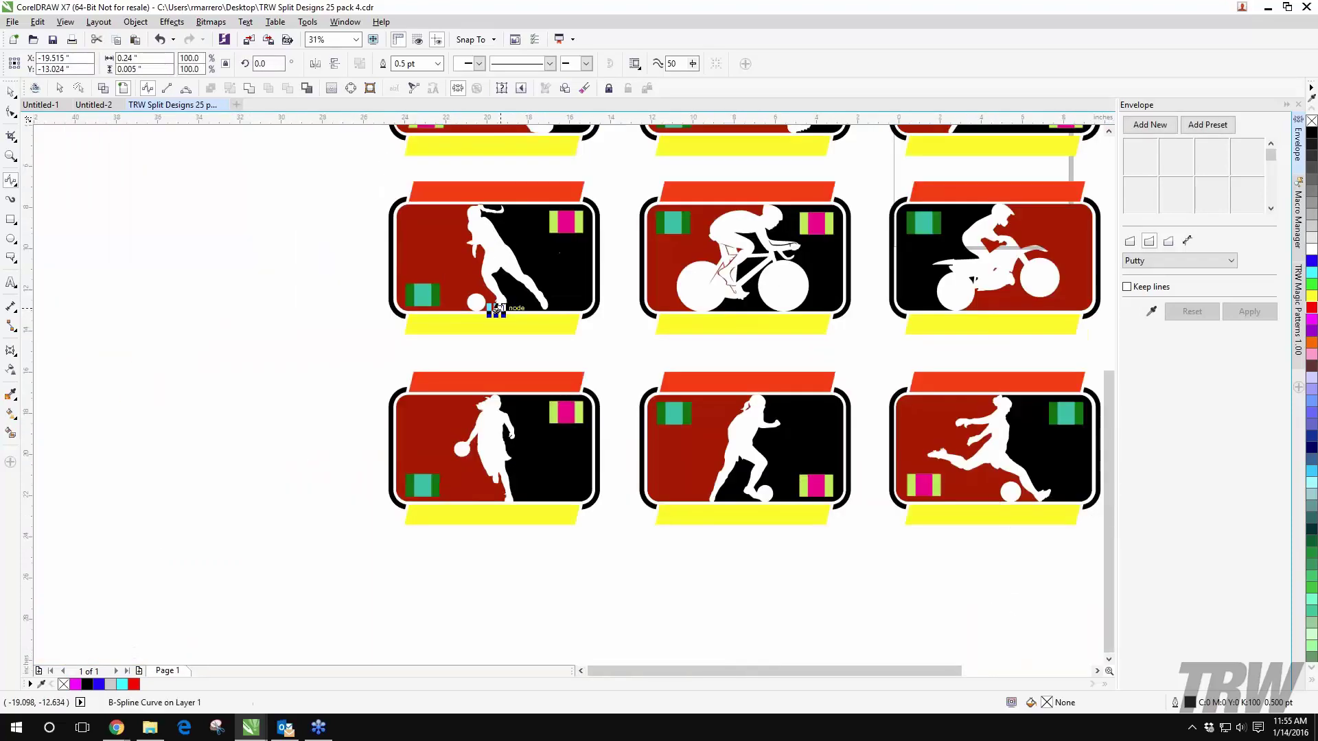
scroll(496, 311, up, 2)
key(space)
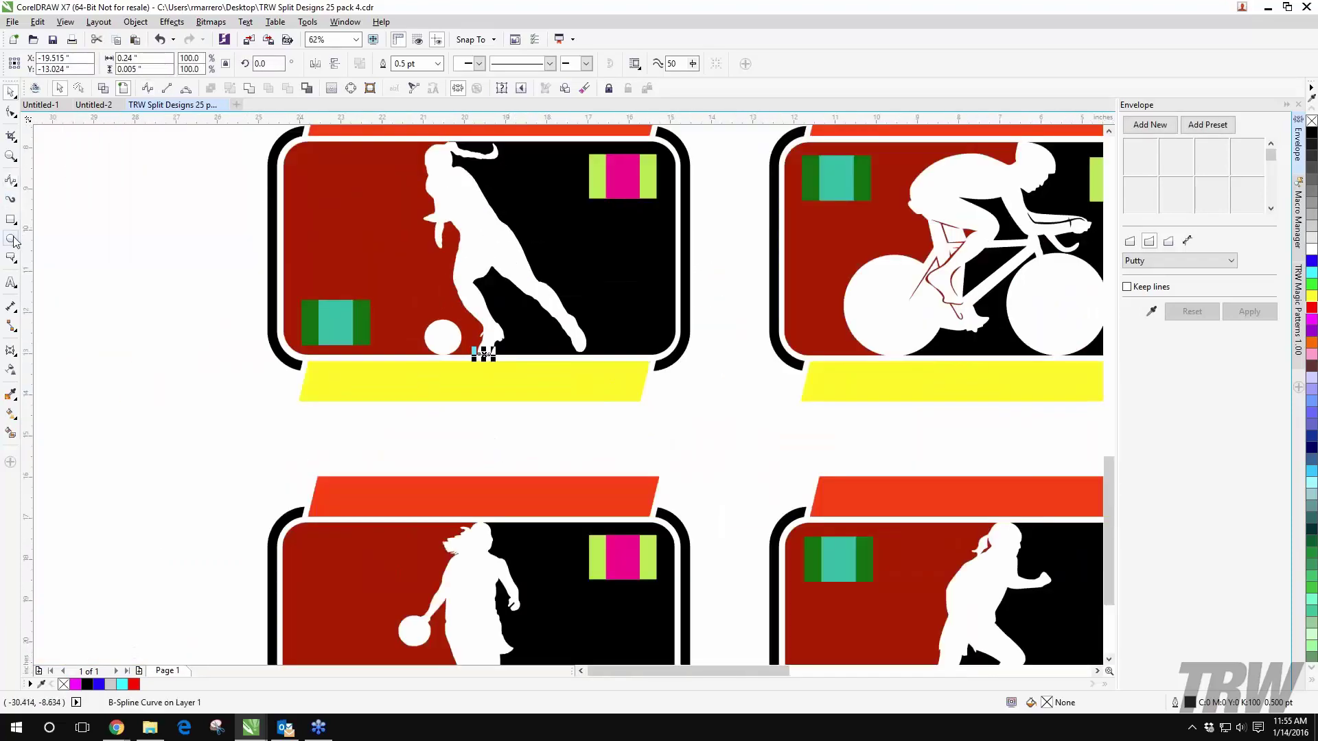
click(11, 432)
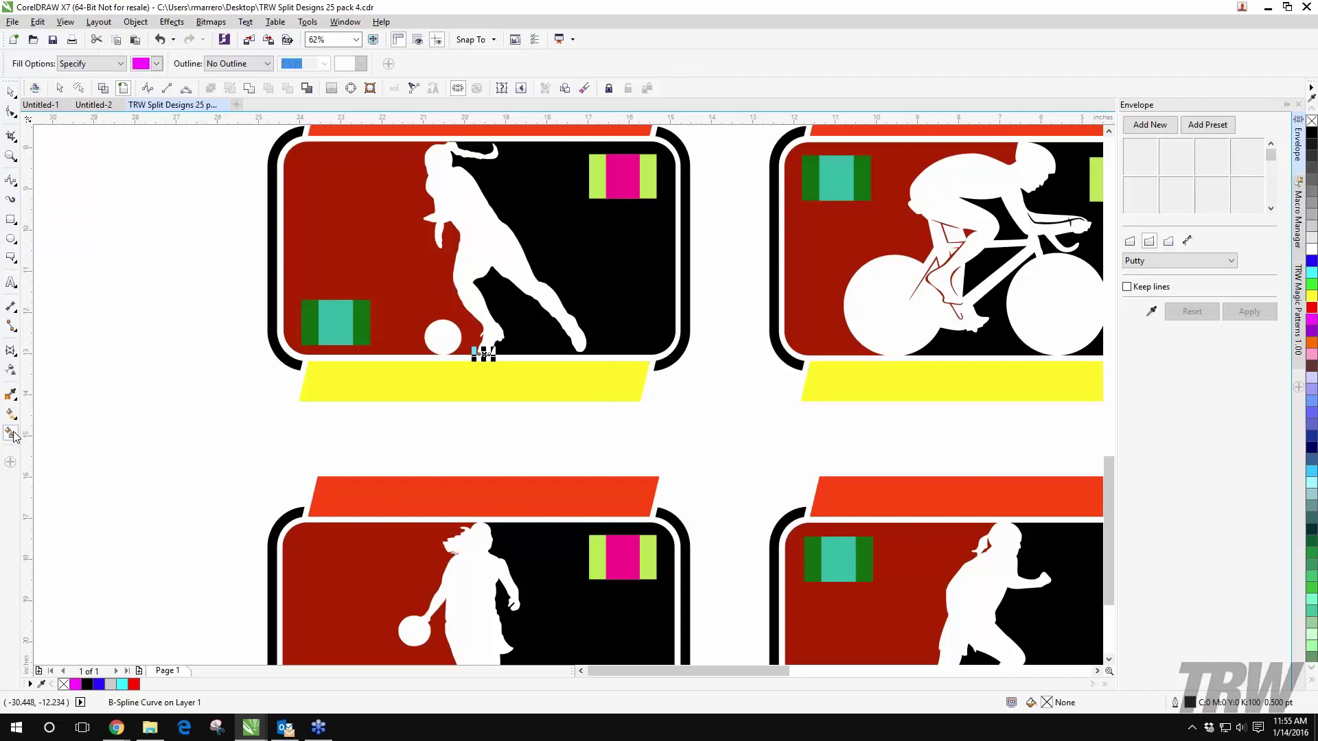
click(463, 211)
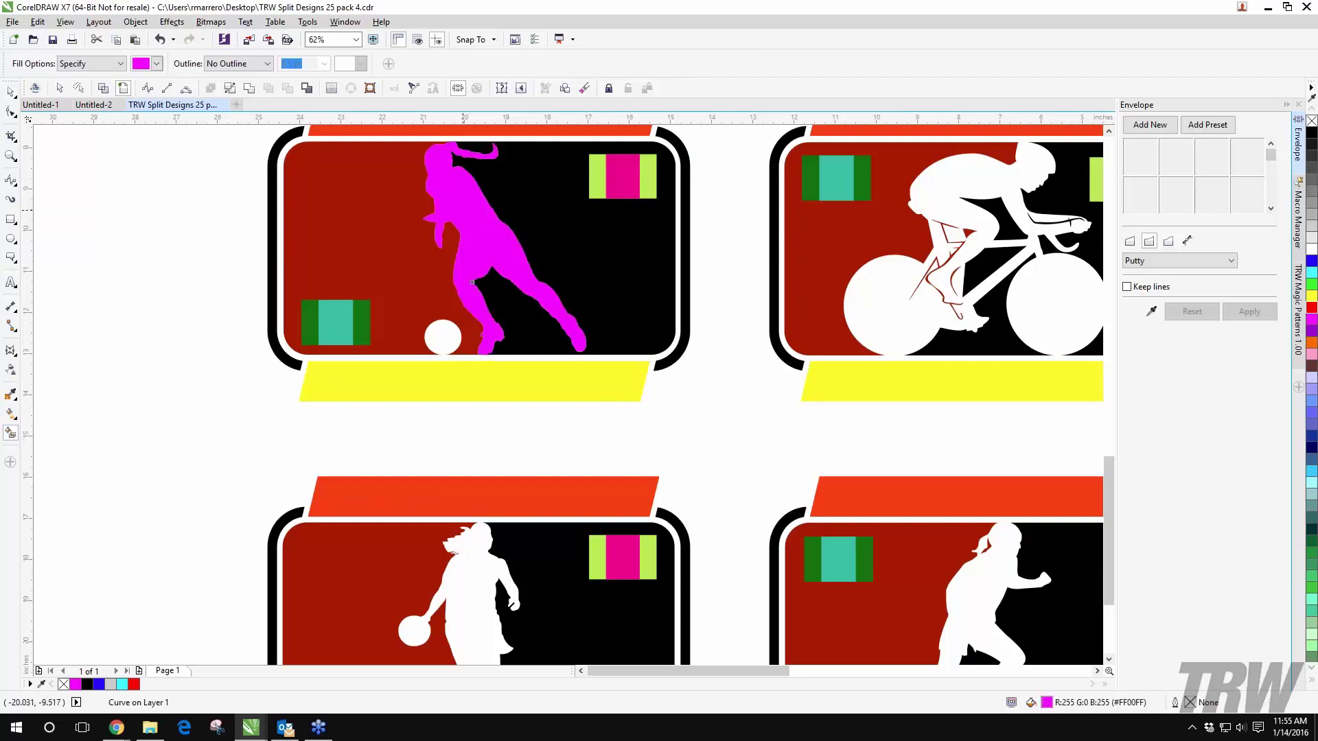
key(space)
Step: Move the magenta figure out of its emblem into the empty area beside the grid of designs
scroll(439, 376, up, 2)
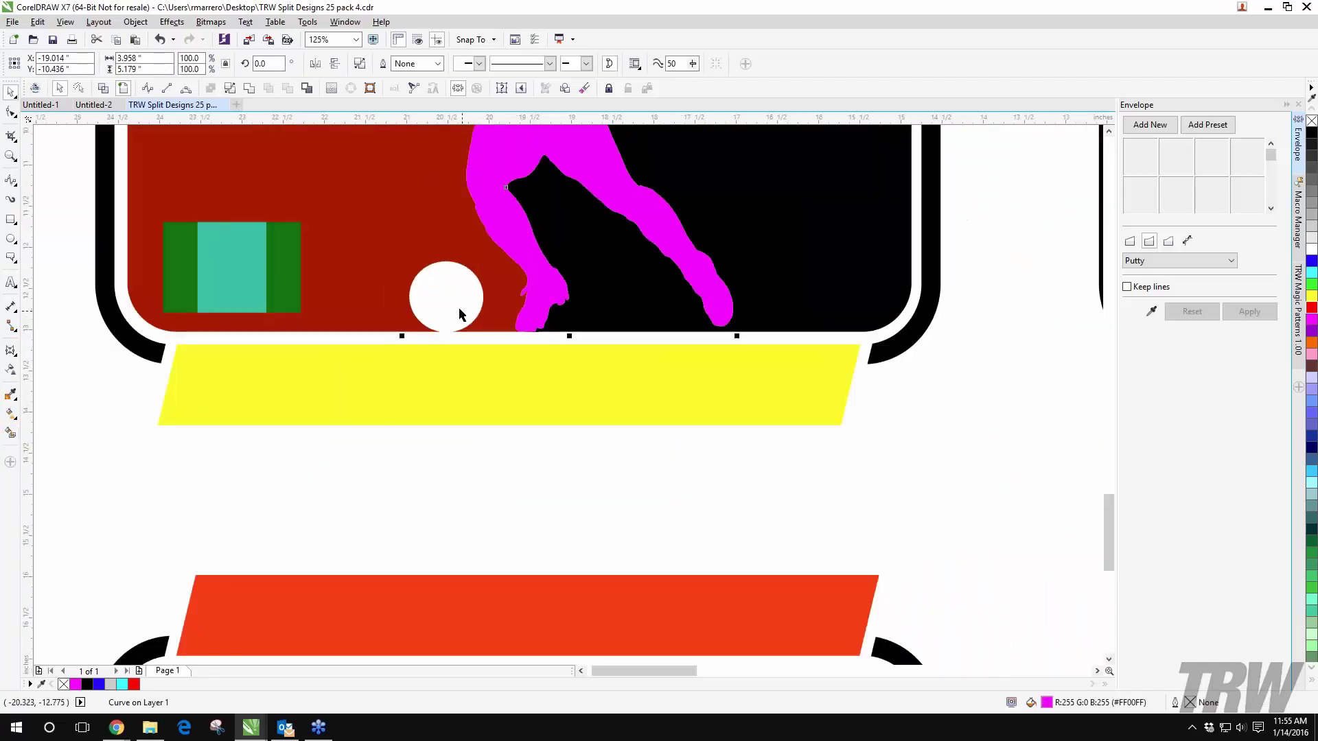
scroll(459, 314, down, 4)
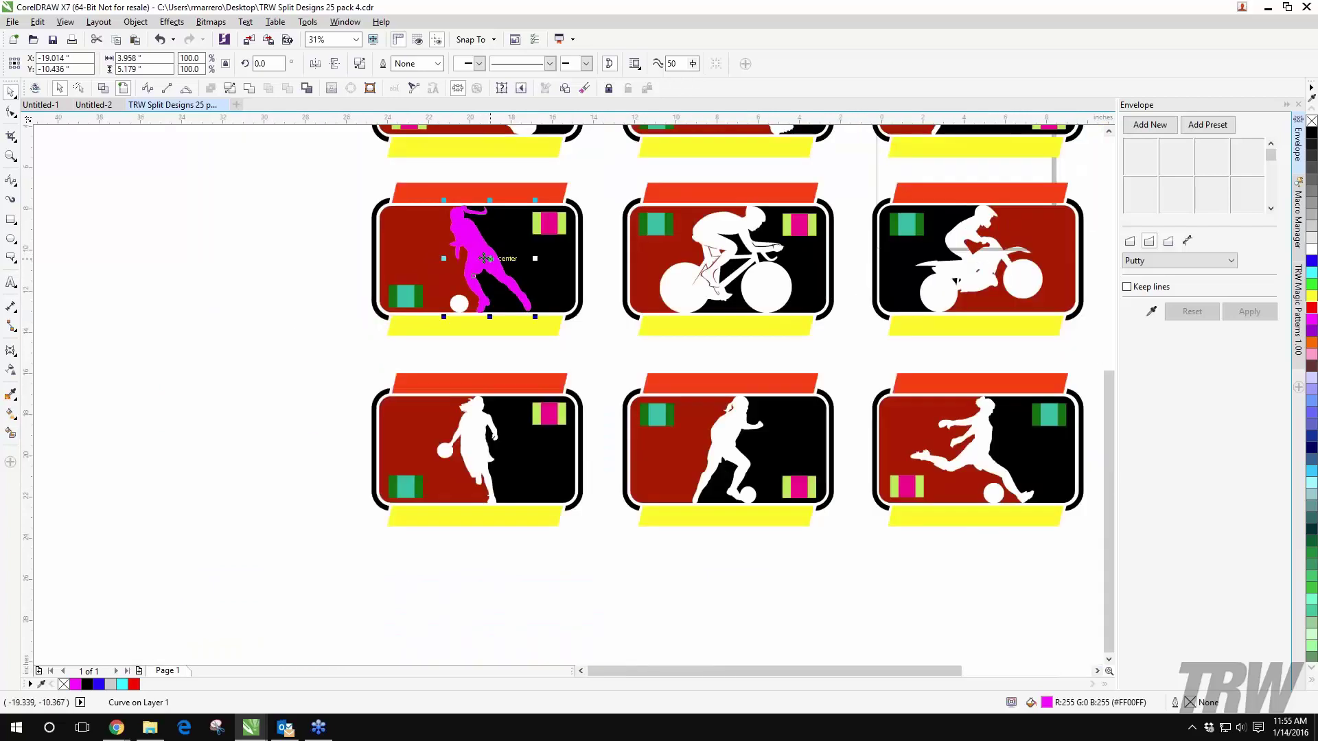
drag(483, 258, 329, 267)
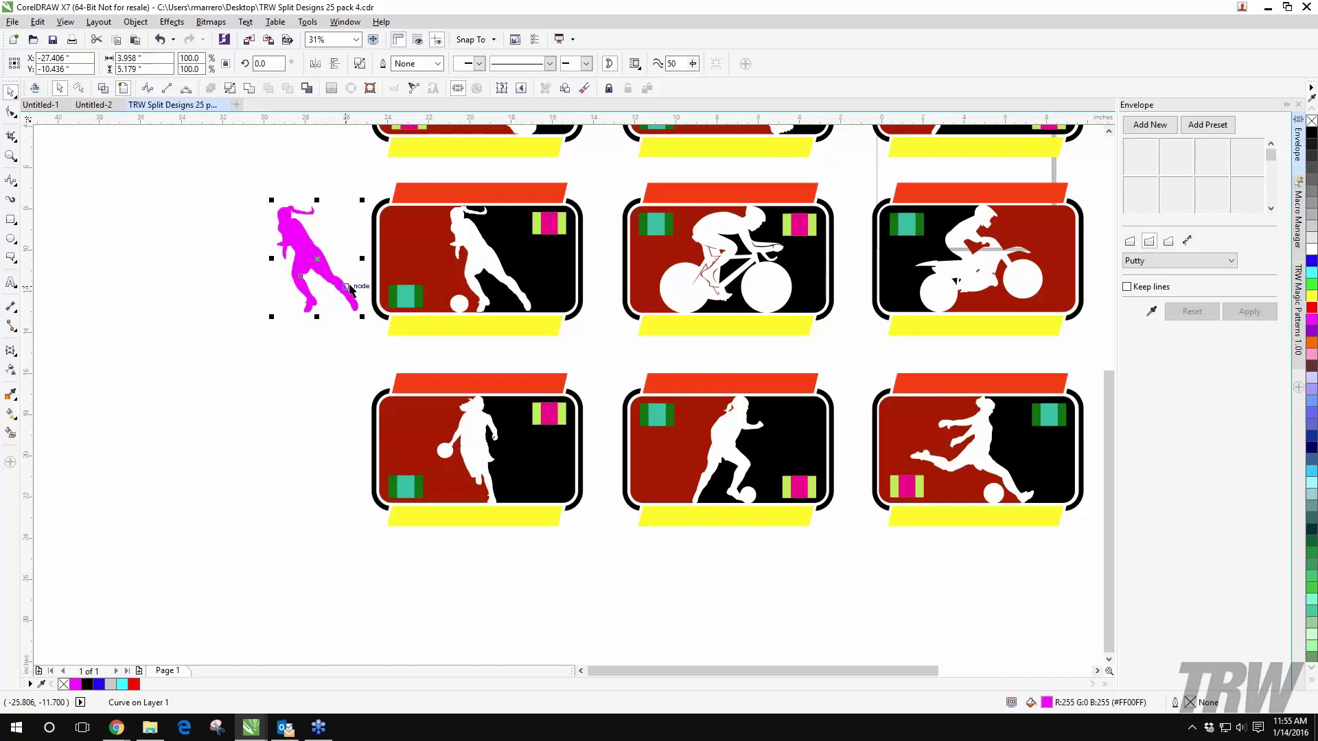
key(ctrl+z)
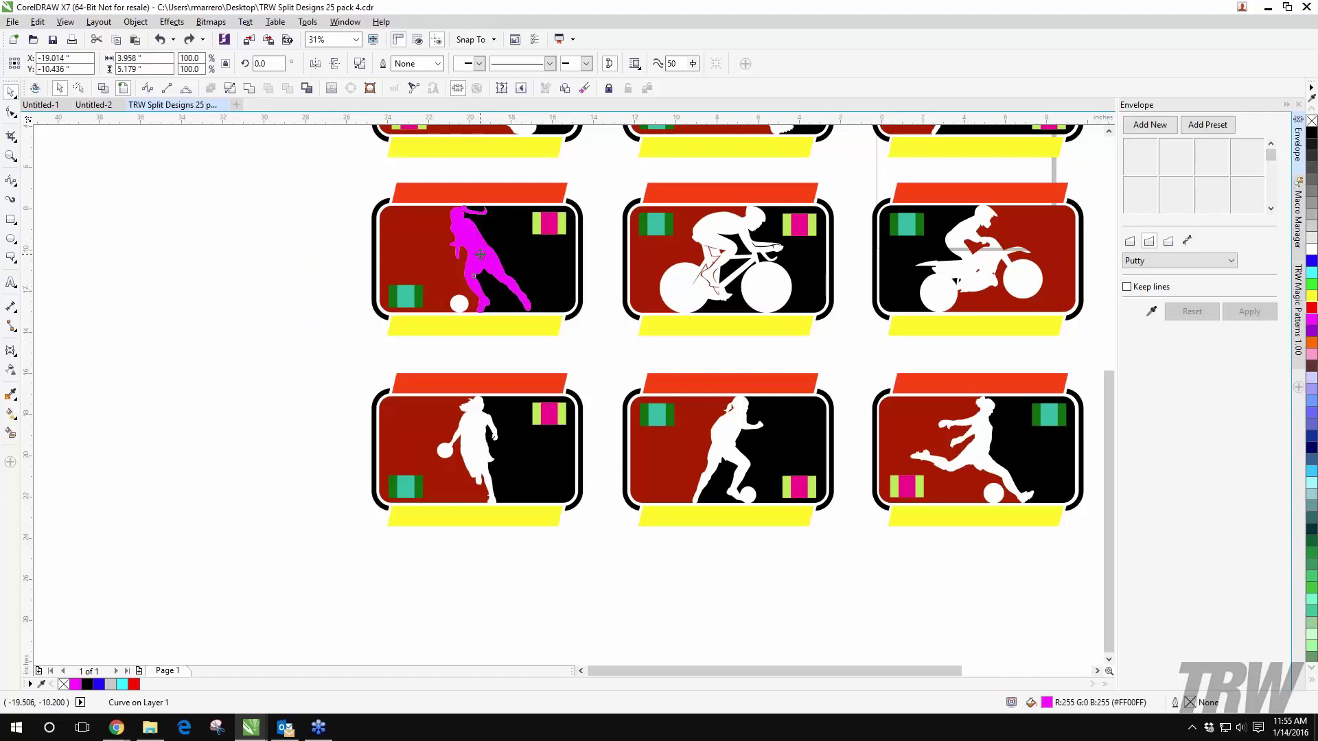
drag(480, 255, 263, 245)
Step: Draw a circle about 1.02 inches in diameter beside the magenta ball player's rear foot
click(10, 238)
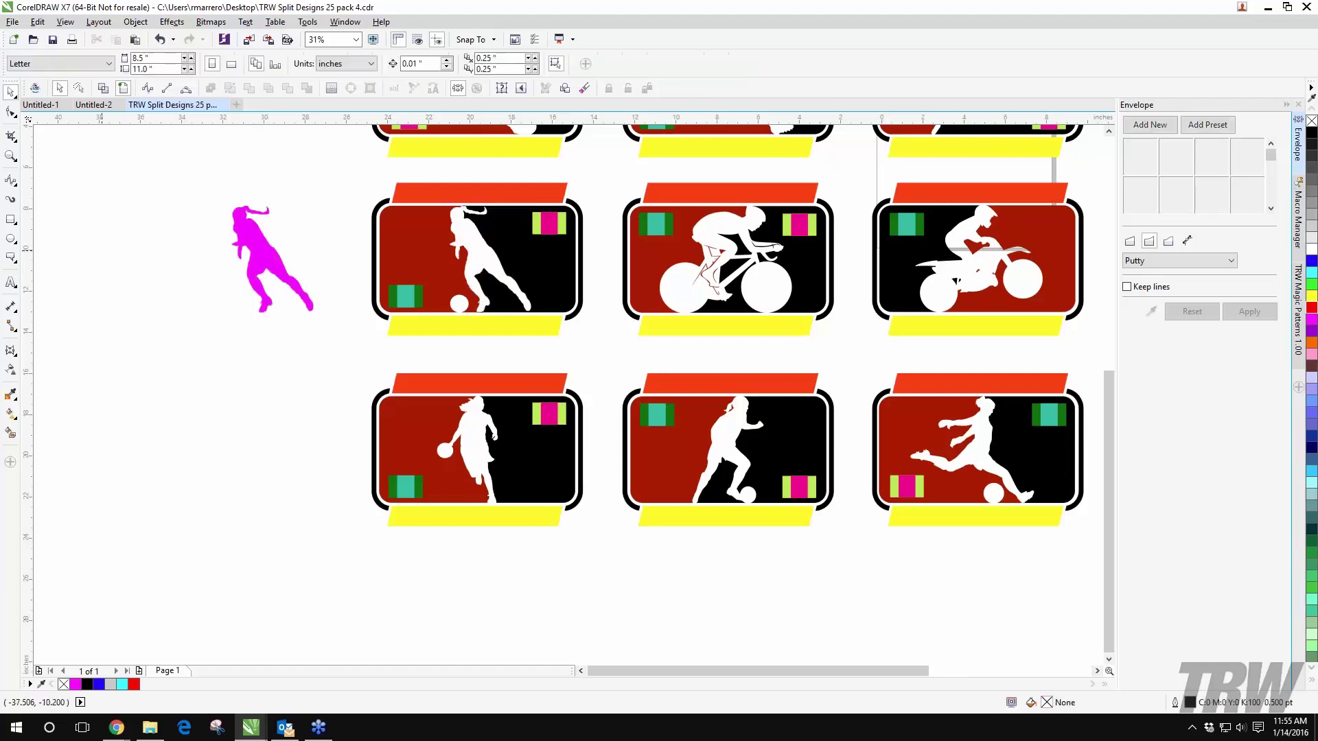
click(10, 241)
click(58, 241)
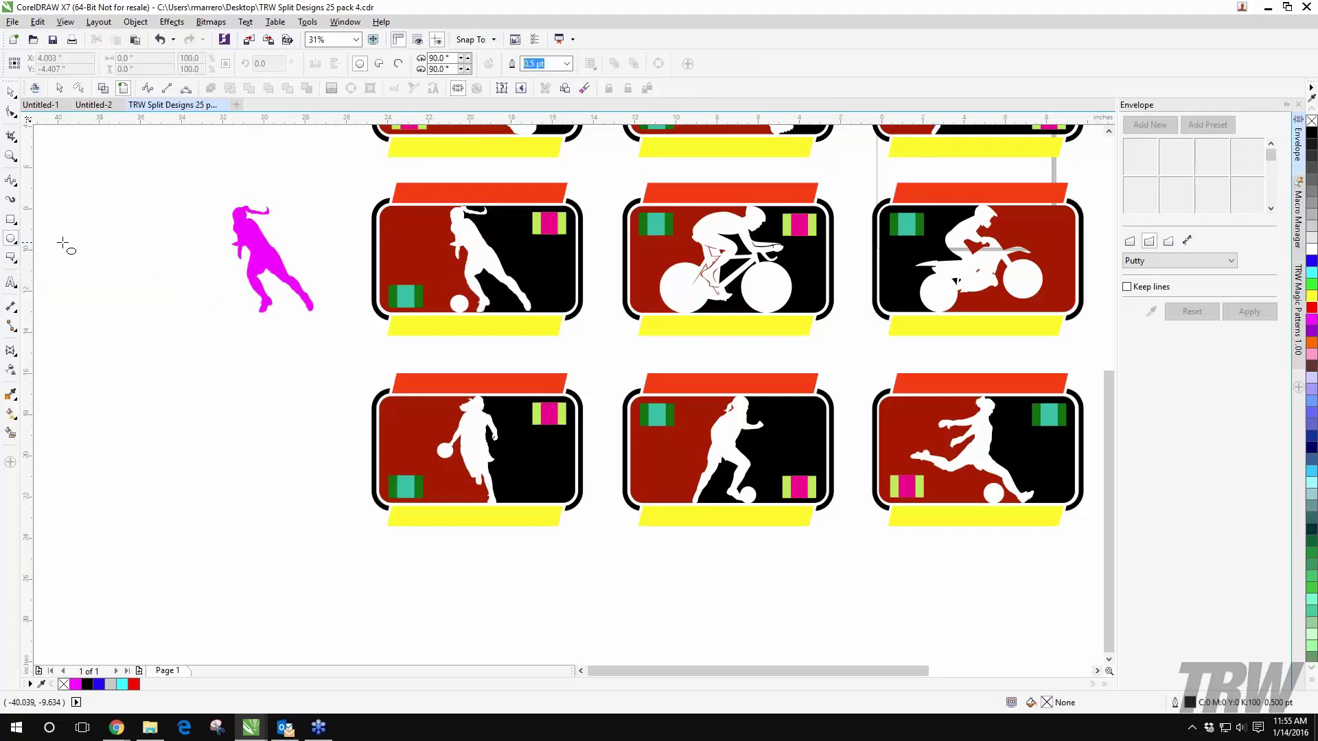
scroll(220, 293, up, 1)
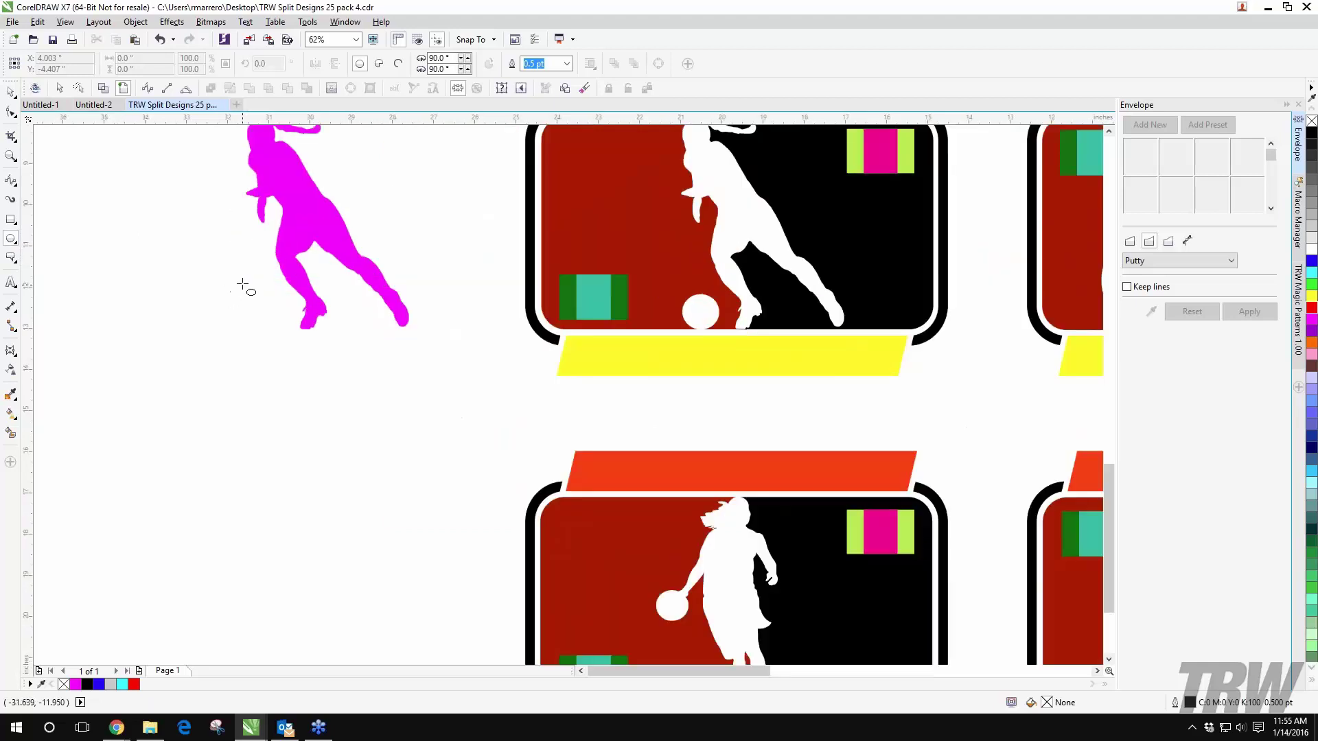
drag(246, 273, 199, 304)
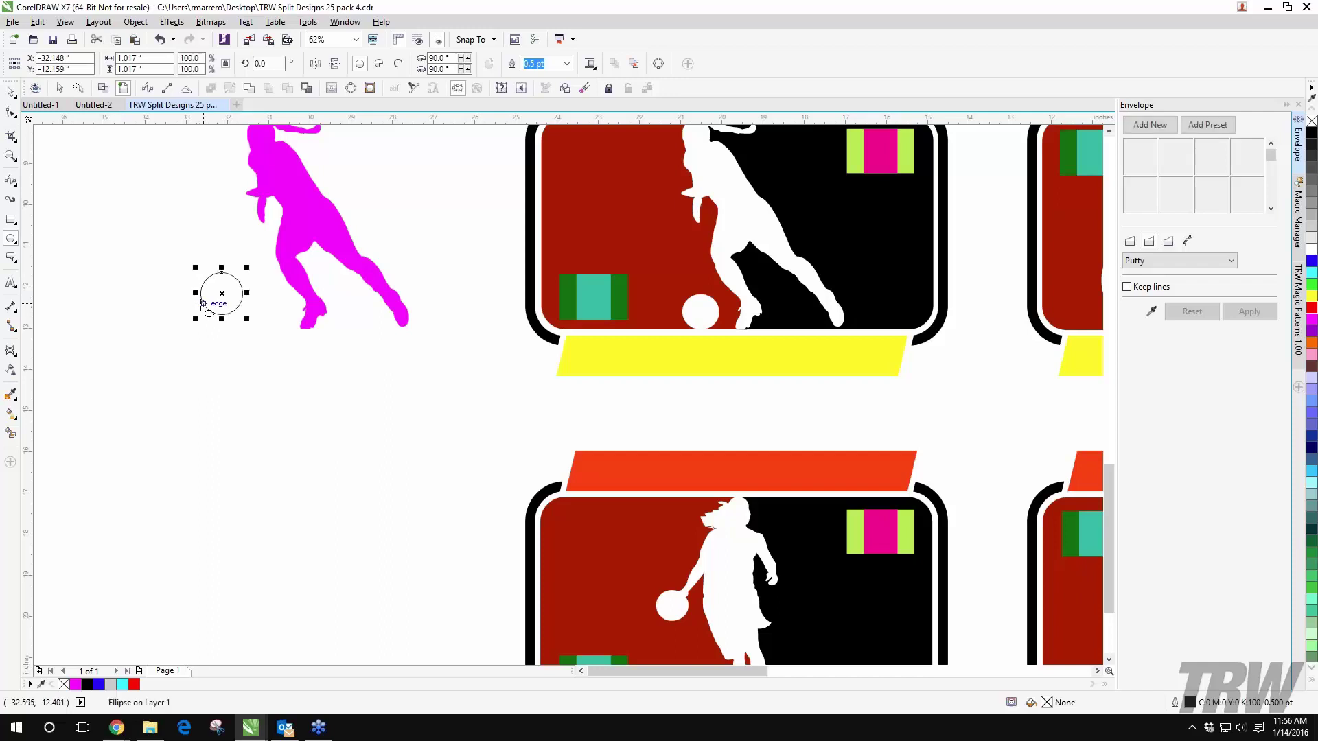
Step: Fill the circle with magenta and position it slightly higher beside the player's foot as the ball
click(1311, 319)
key(space)
mouse_move(221, 293)
mouse_down()
mouse_move(245, 307)
mouse_move(221, 288)
mouse_up()
click(315, 341)
scroll(315, 341, down, 2)
scroll(269, 320, up, 4)
click(265, 328)
click(226, 291)
scroll(253, 302, down, 4)
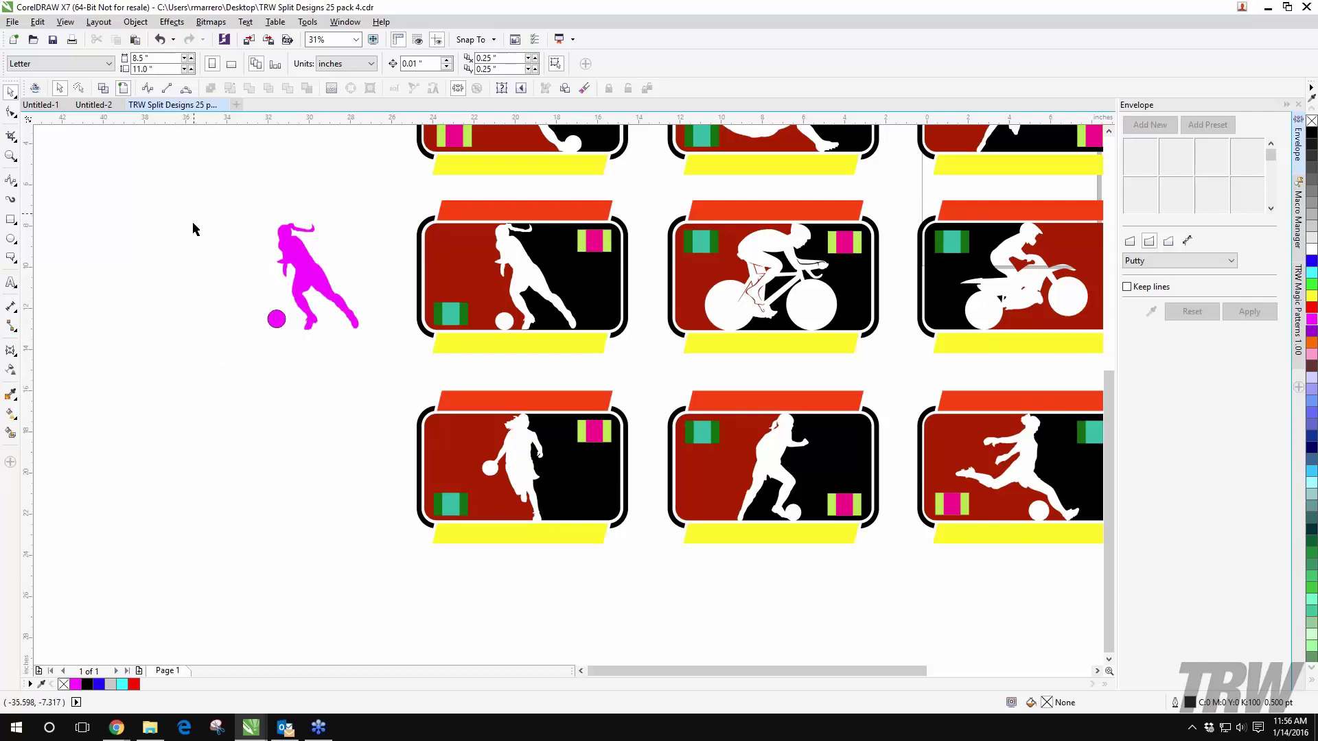
scroll(173, 262, down, 4)
scroll(197, 279, up, 2)
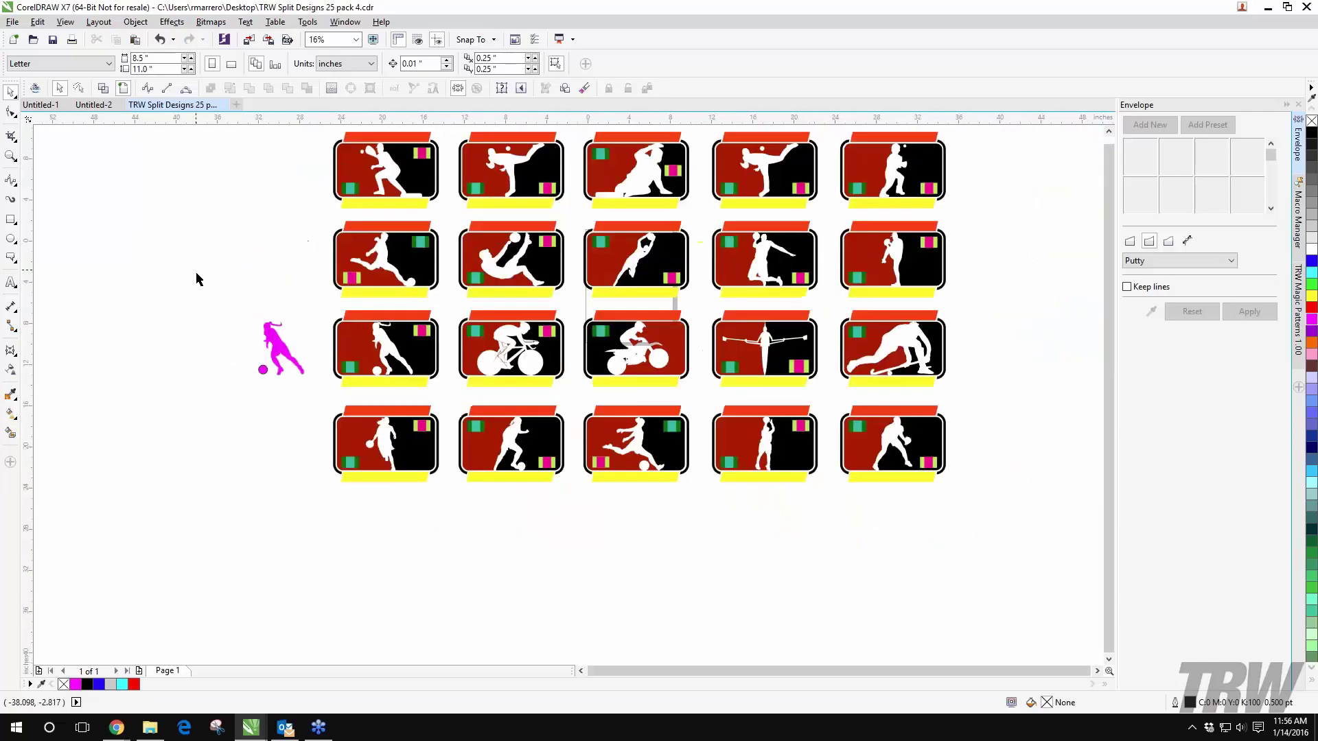
drag(219, 302, 316, 402)
click(271, 444)
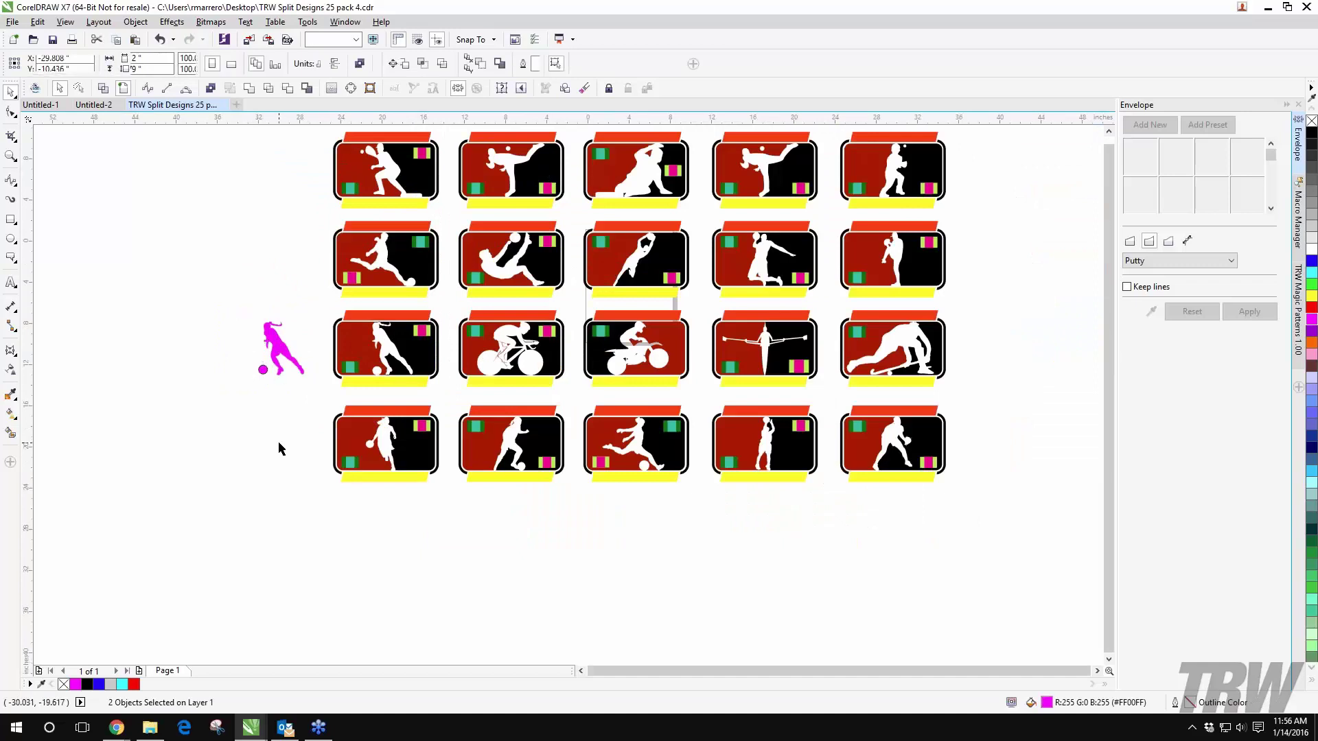
scroll(296, 343, up, 2)
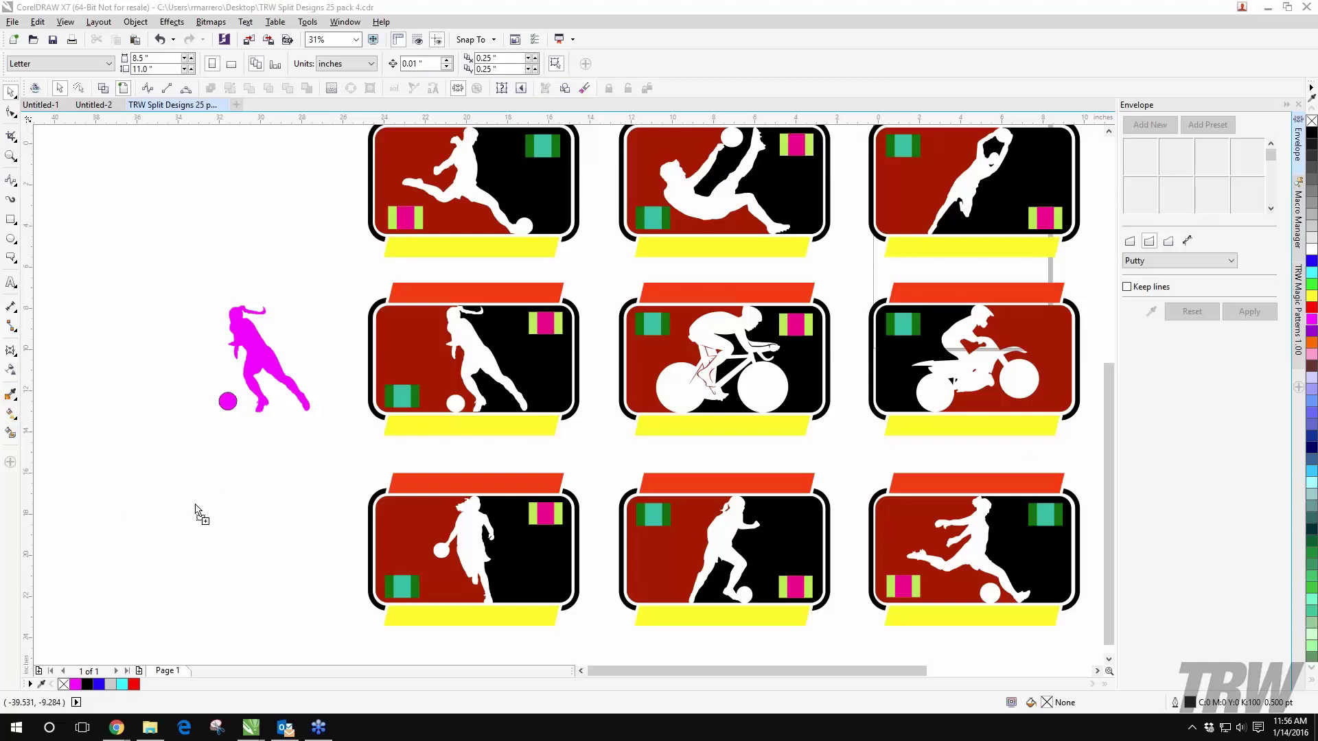
Step: Import TRW Split Mascots Vol 1.eps as editable with text as curves, and place it at original size beside the sports emblem grid
click(12, 22)
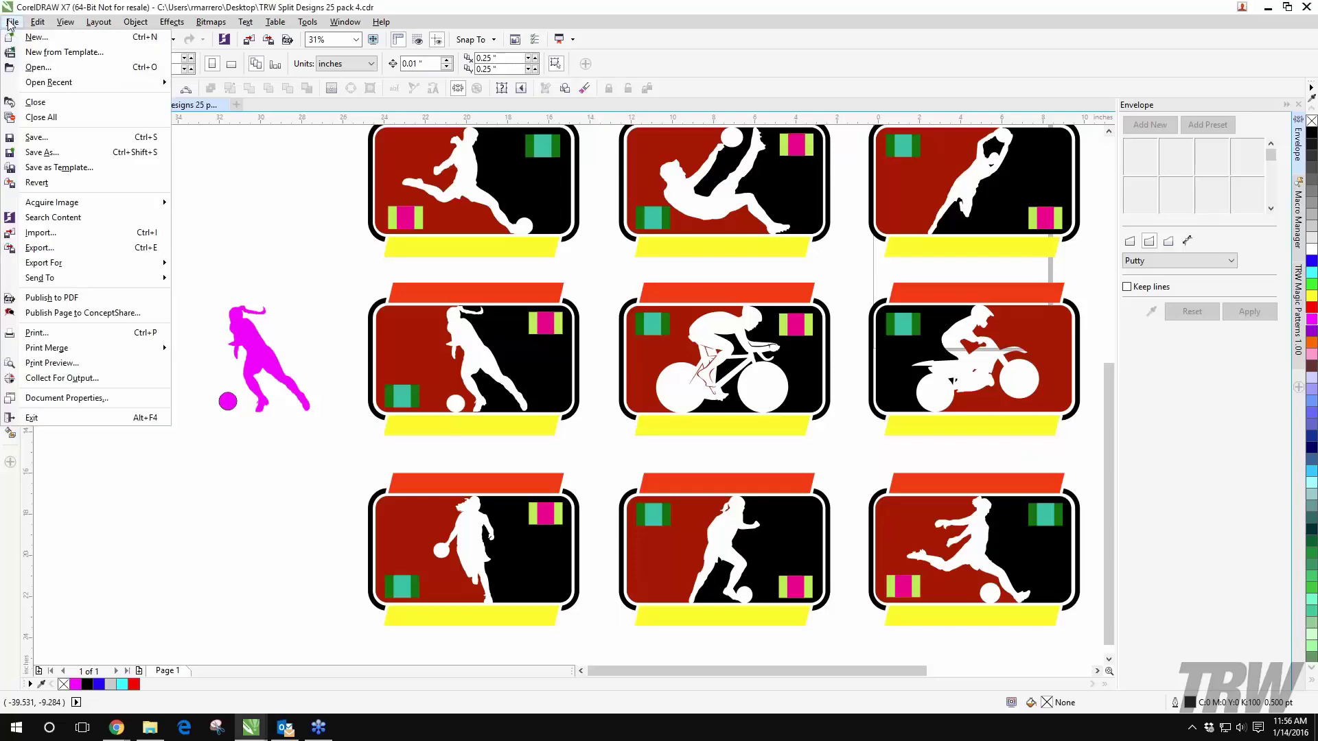
click(74, 233)
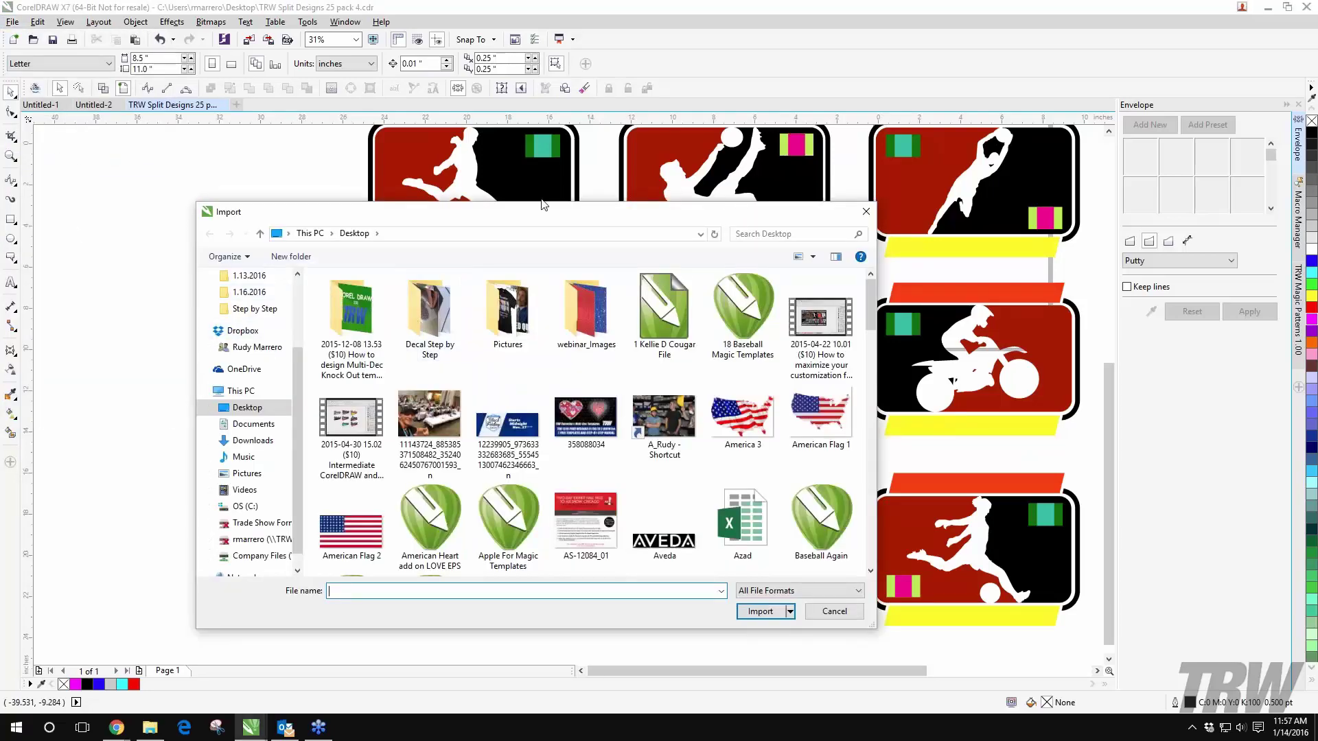
drag(869, 304, 887, 545)
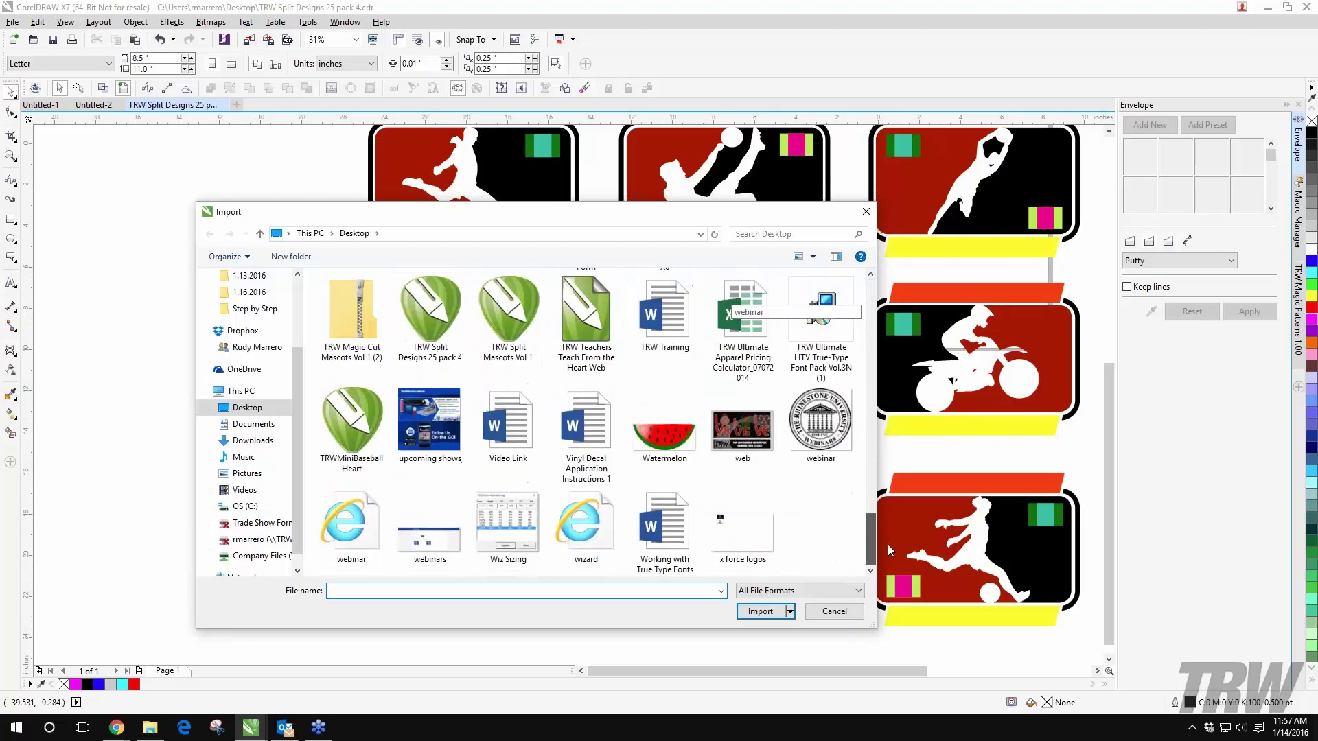
double_click(500, 314)
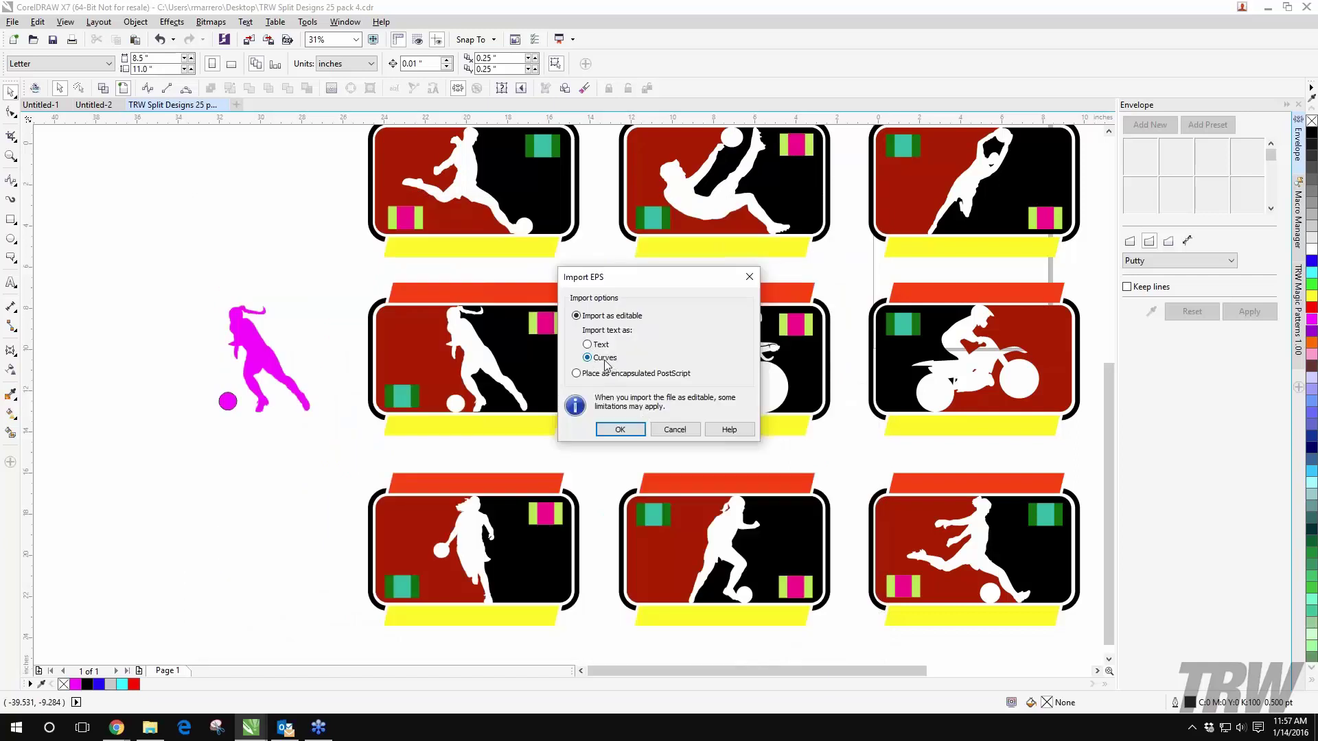
click(620, 428)
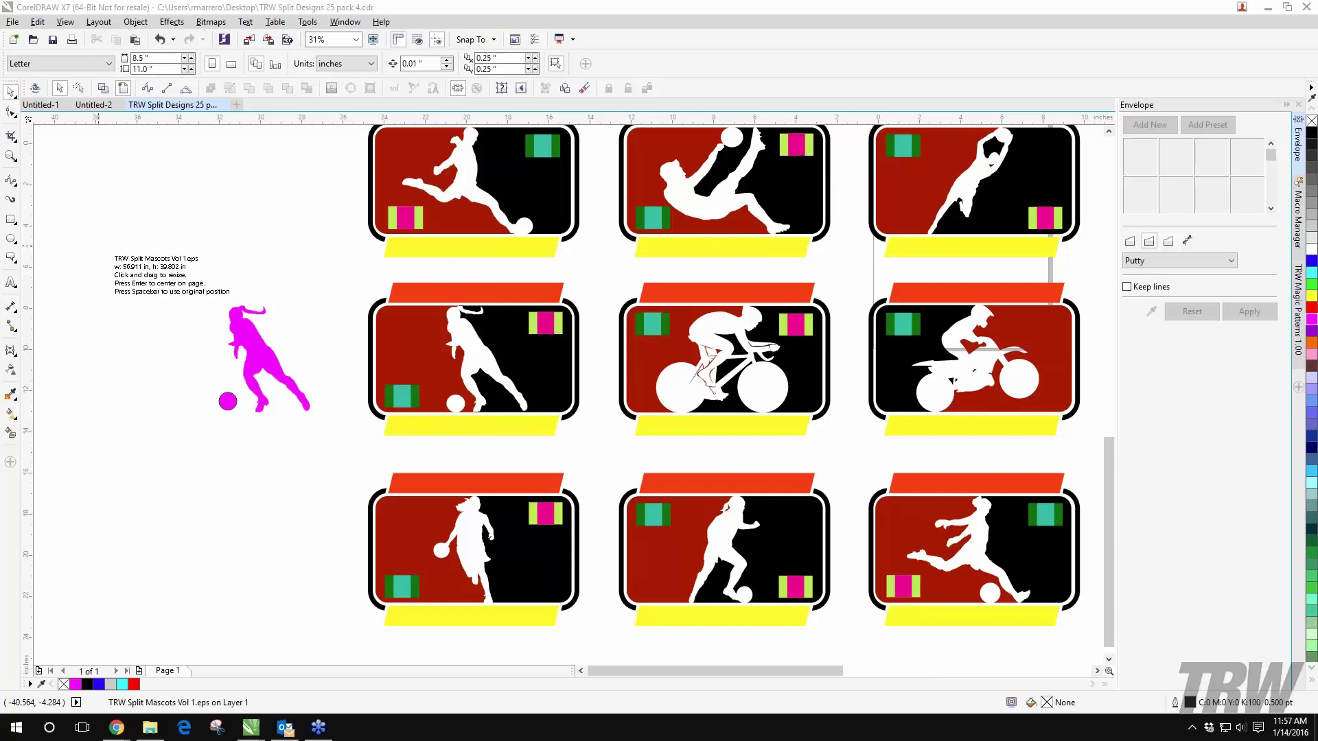
scroll(206, 278, down, 5)
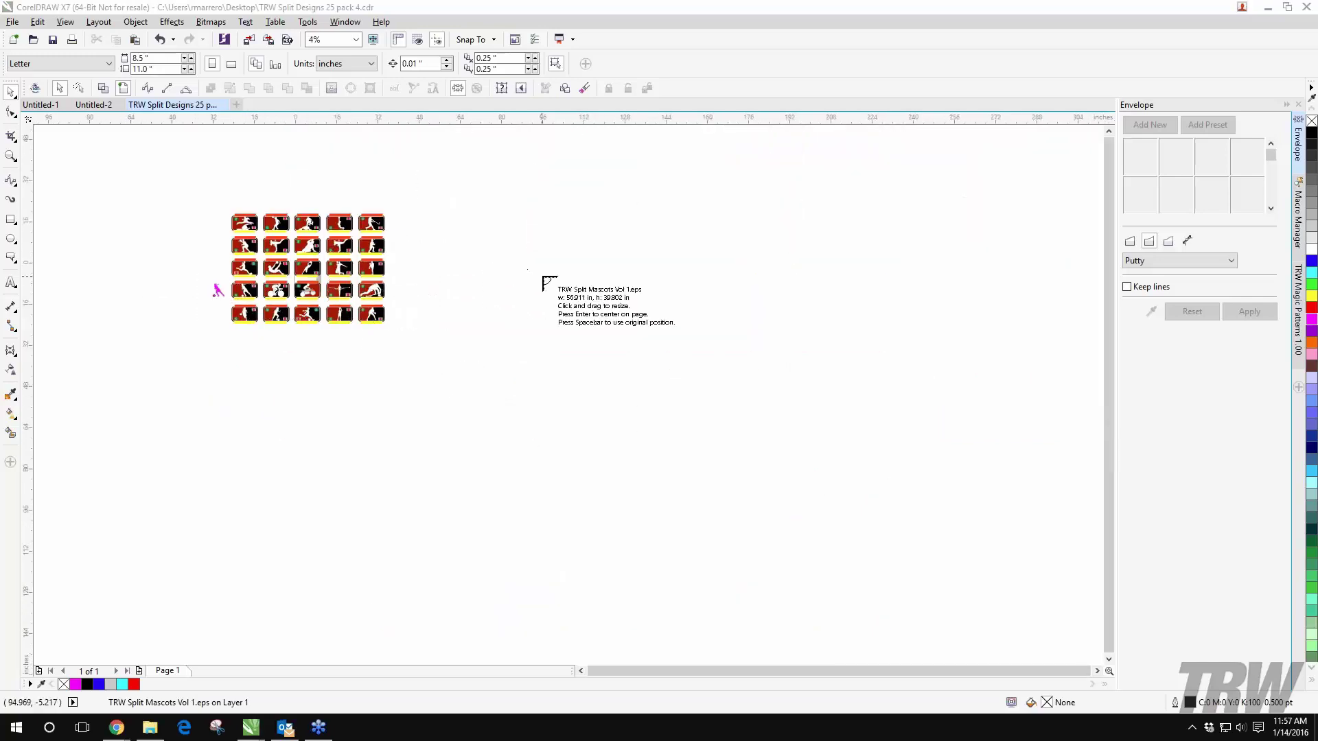
click(506, 263)
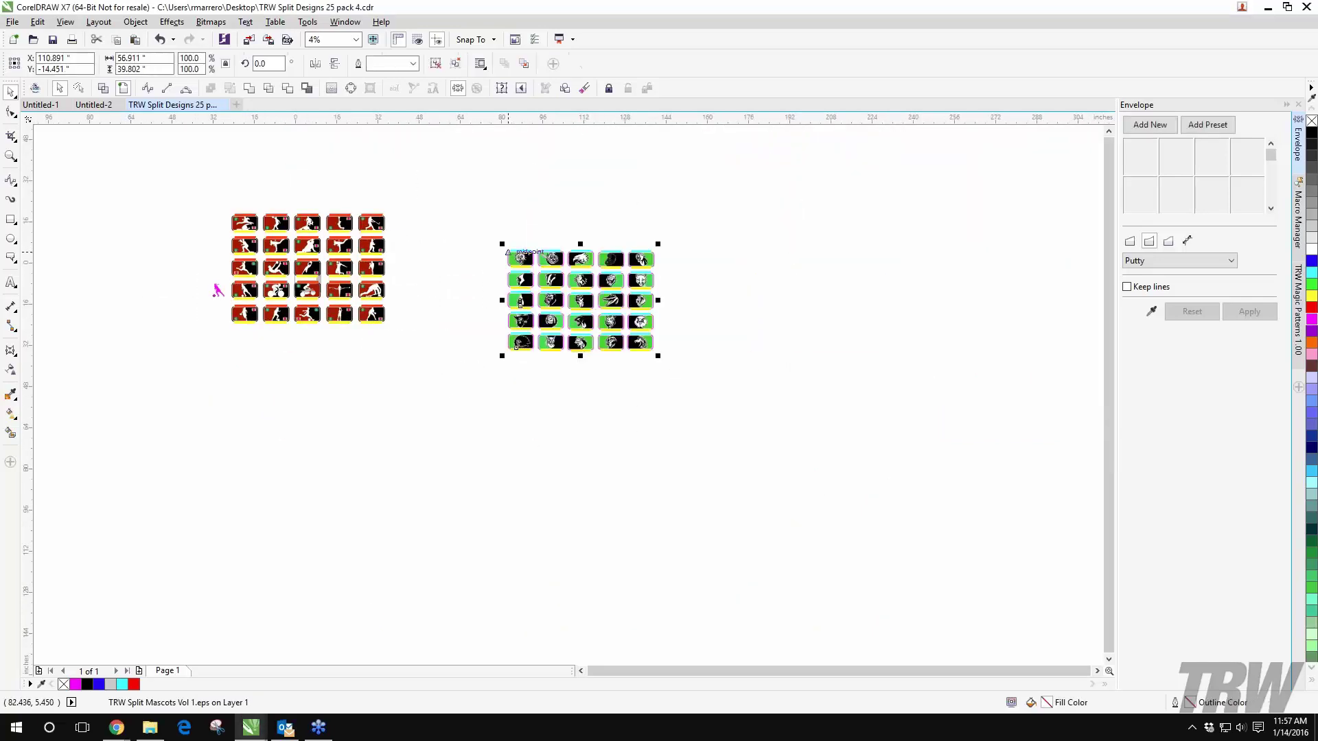
click(544, 405)
Step: Fill the ear of the bulldog mascot with magenta and no outline using Smart Fill
scroll(643, 260, up, 1)
scroll(643, 261, up, 1)
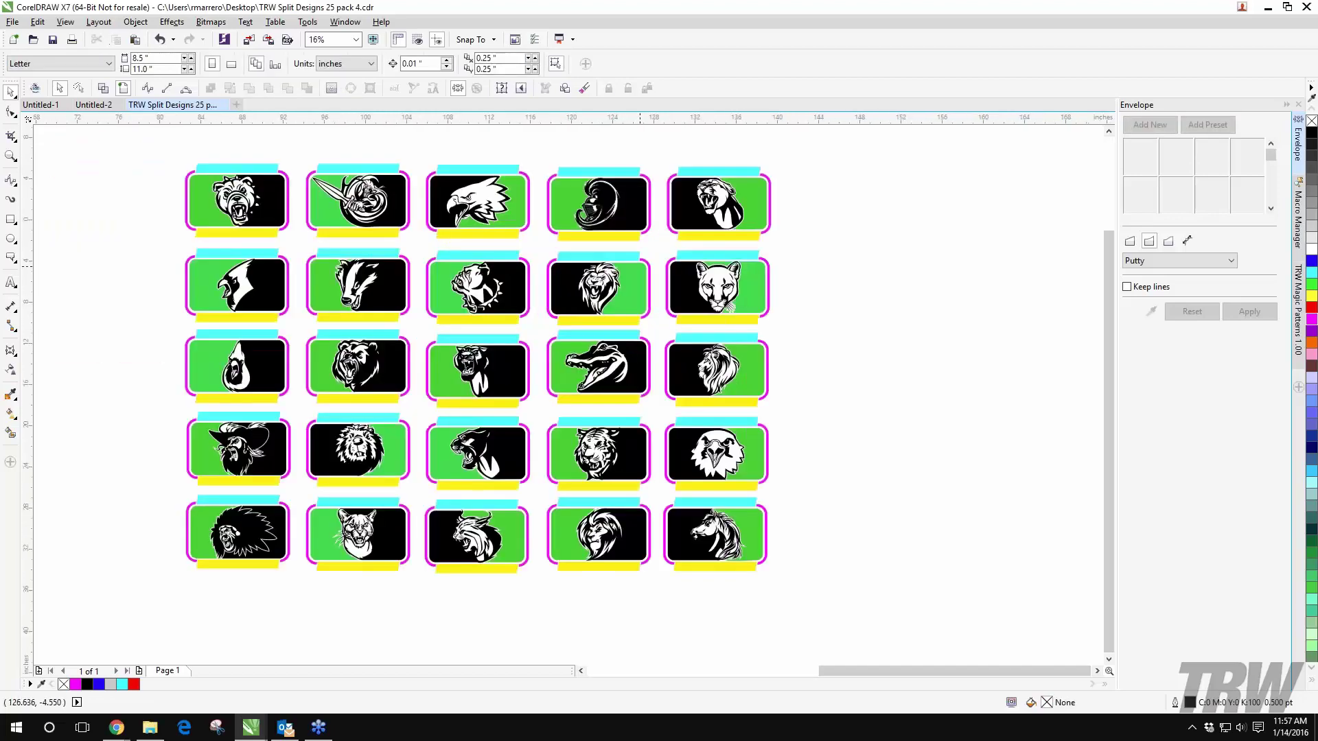
scroll(506, 227, up, 1)
scroll(475, 168, down, 1)
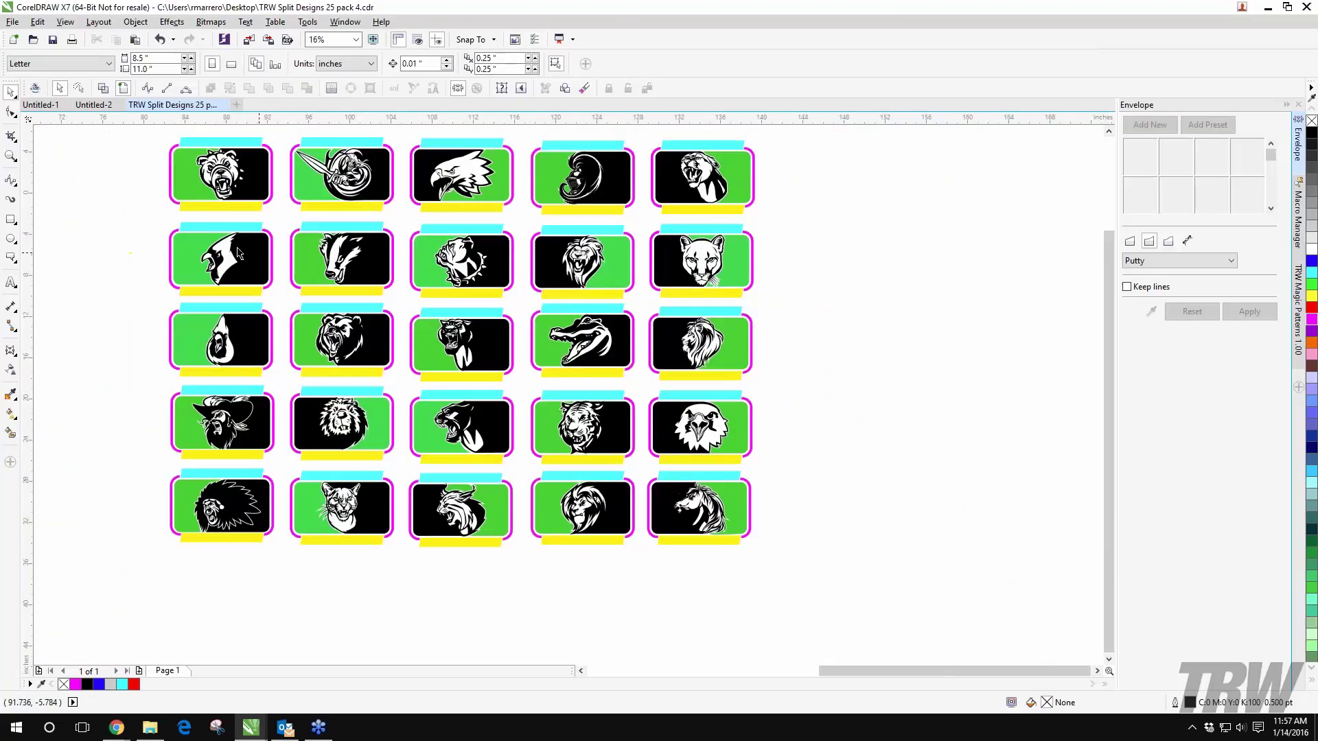
scroll(433, 266, up, 1)
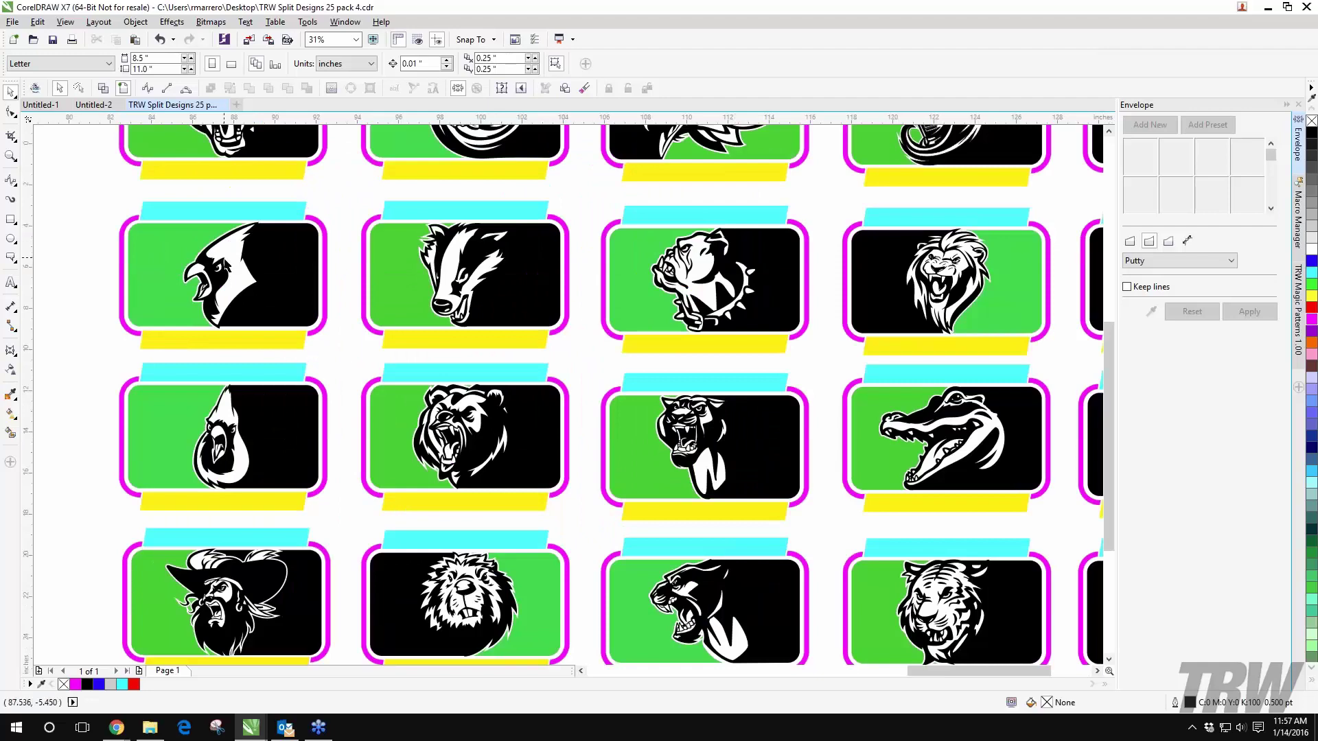
scroll(789, 264, up, 1)
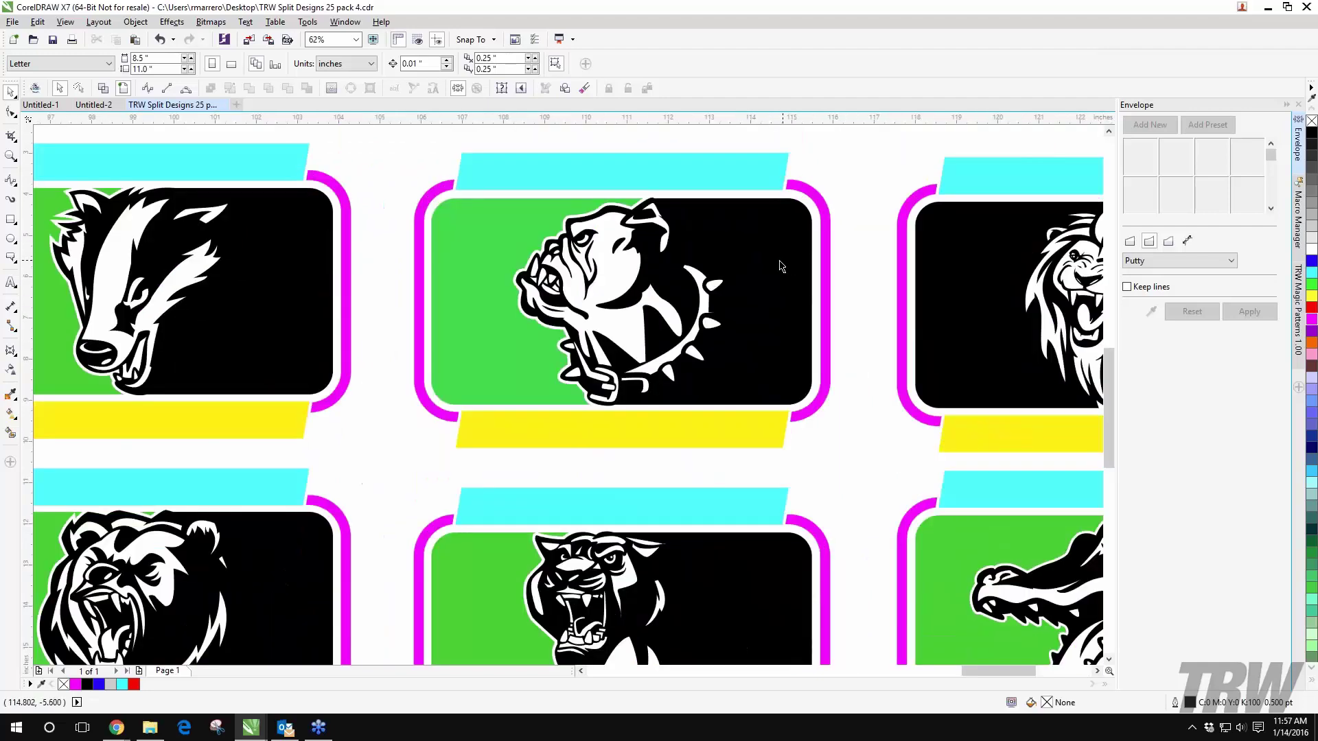
key(F7)
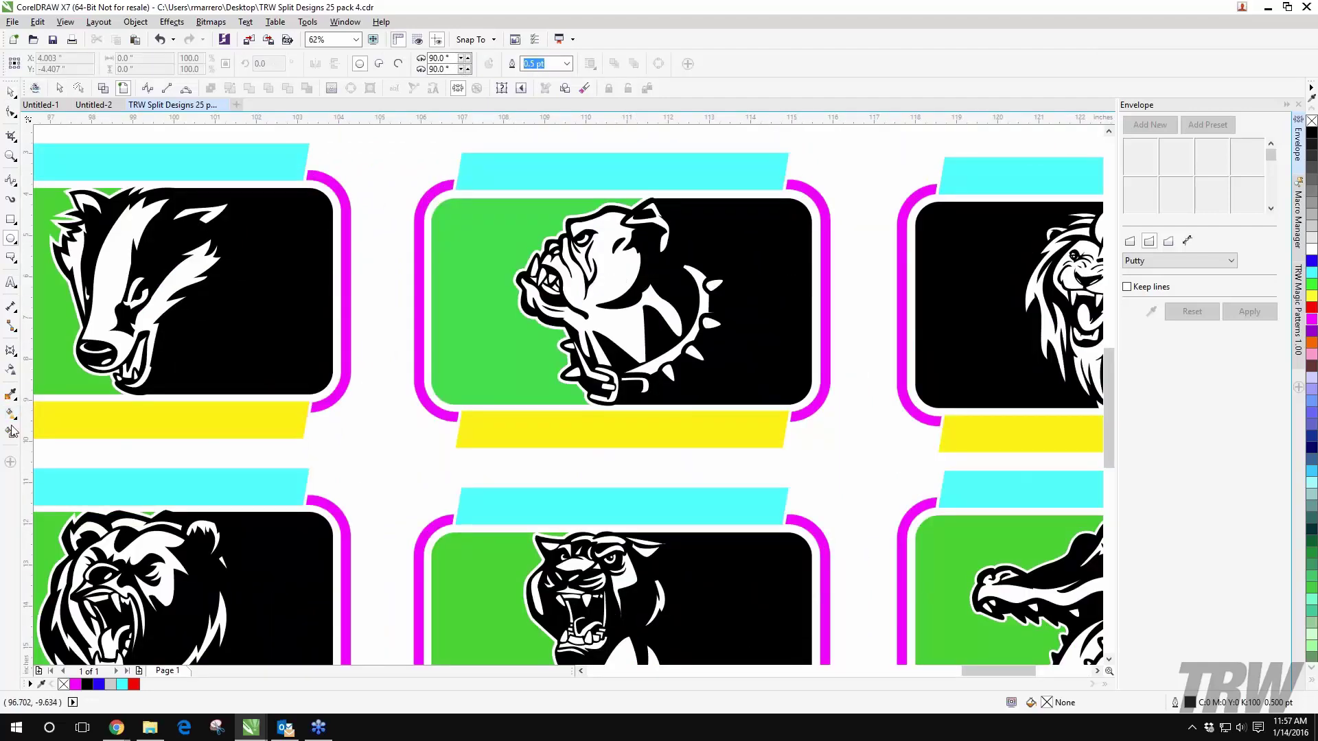
click(10, 433)
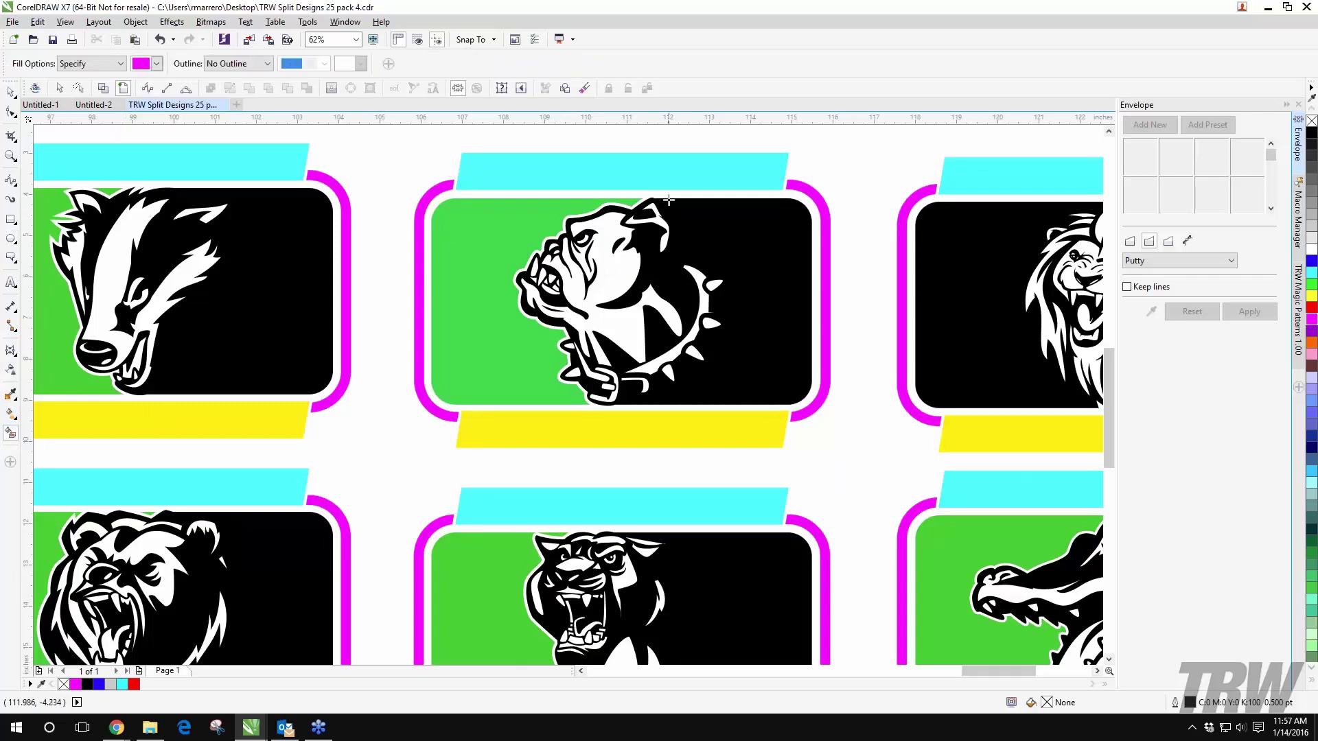
scroll(665, 202, up, 2)
click(717, 241)
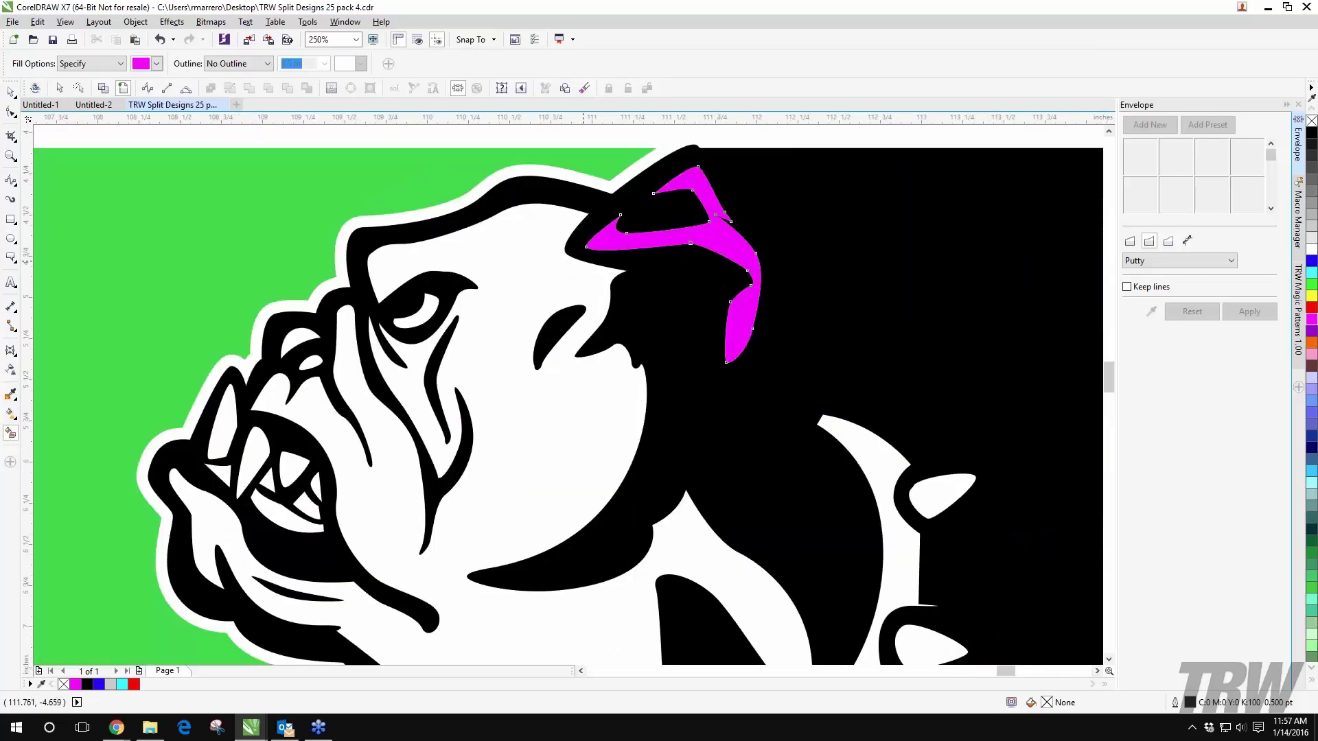
Step: Fill the bulldog's face, eye and nose shapes with magenta
click(516, 261)
click(420, 316)
click(295, 331)
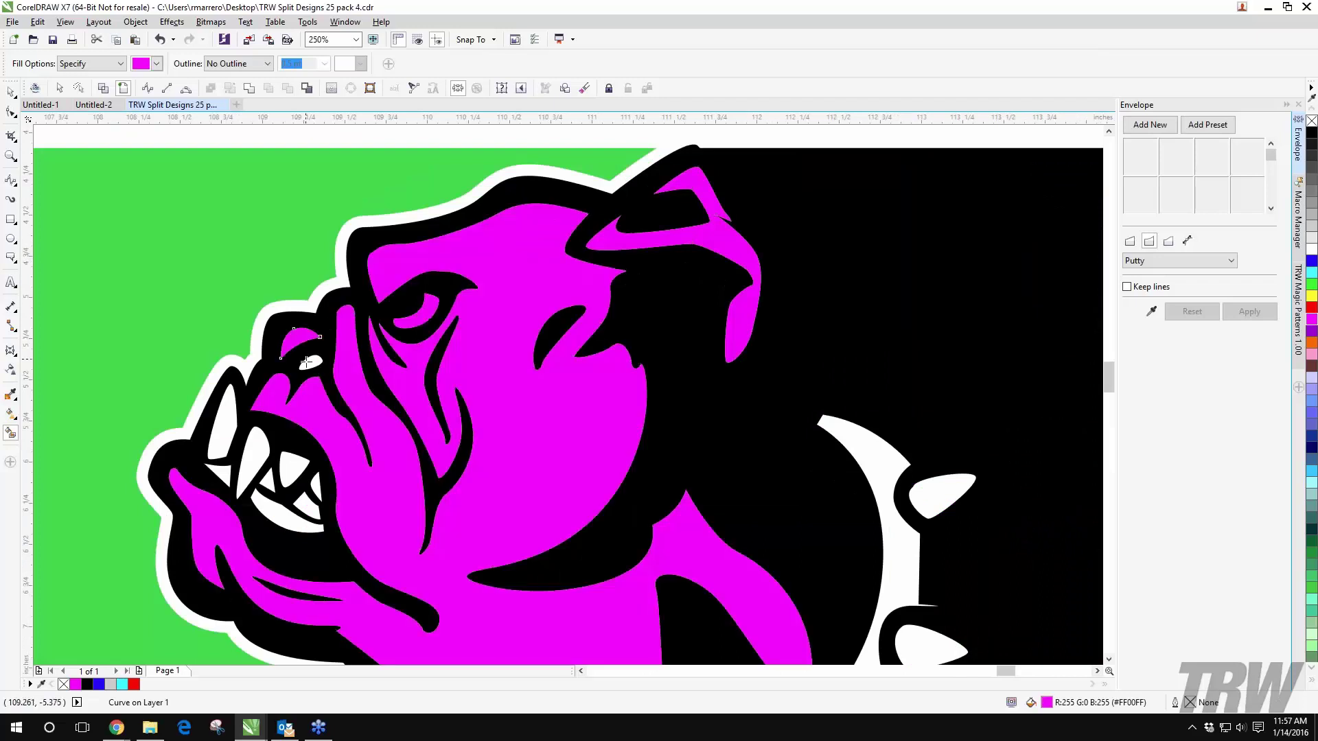
click(310, 361)
Step: Fill the bulldog's teeth and the small gaps inside its mouth with magenta
click(225, 427)
click(252, 455)
click(292, 468)
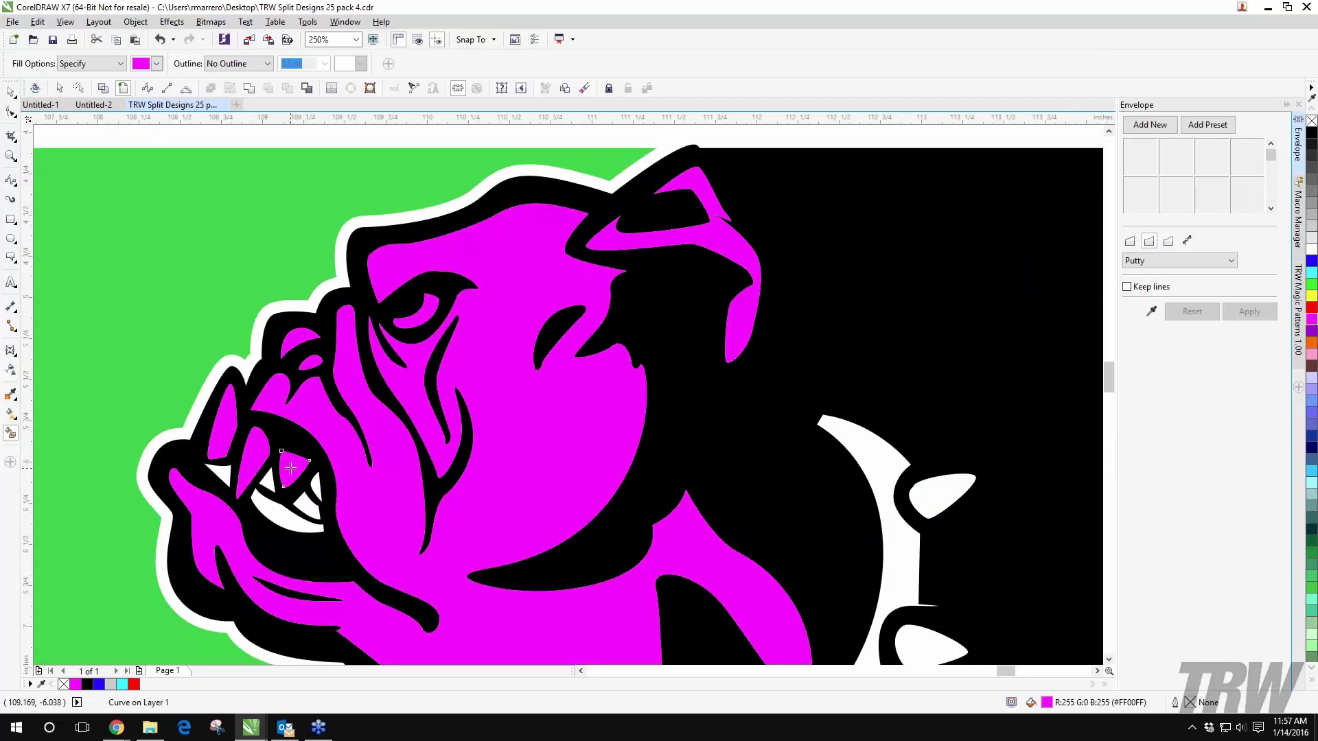
click(316, 483)
click(270, 488)
key(ctrl+z)
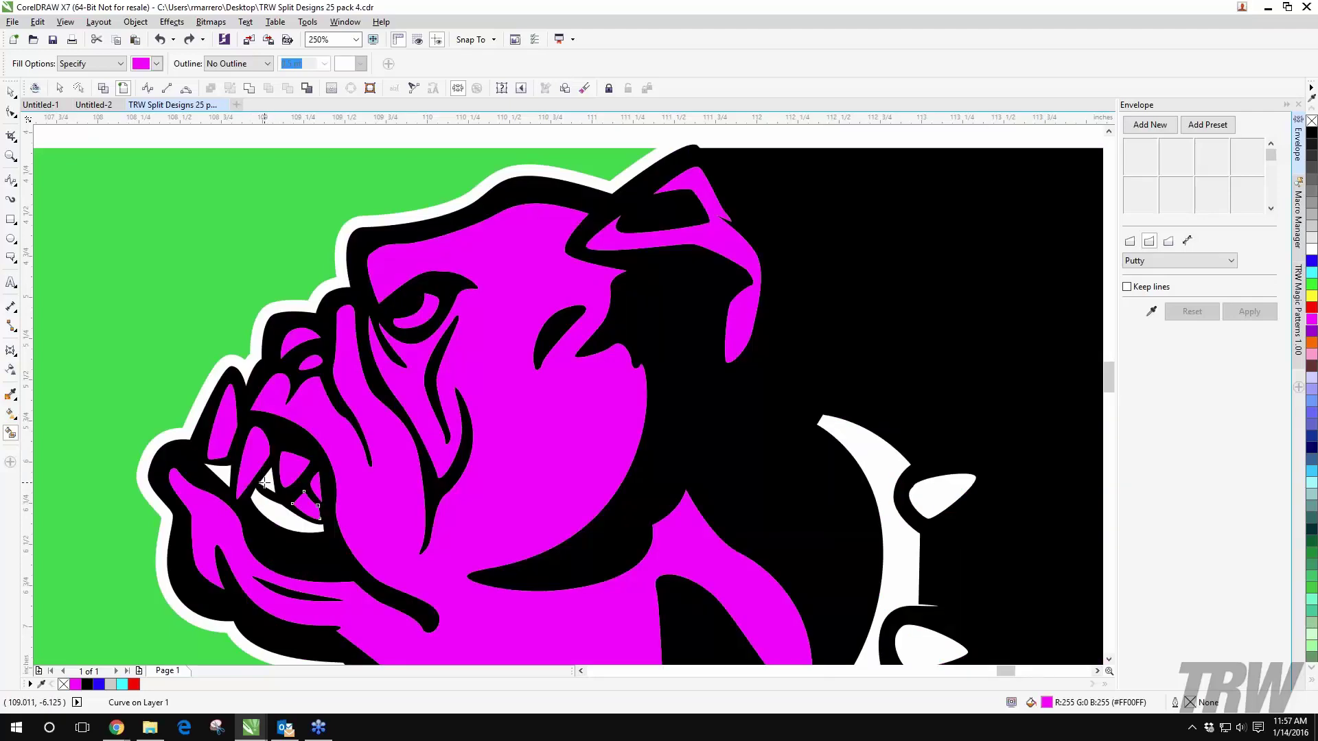
click(220, 473)
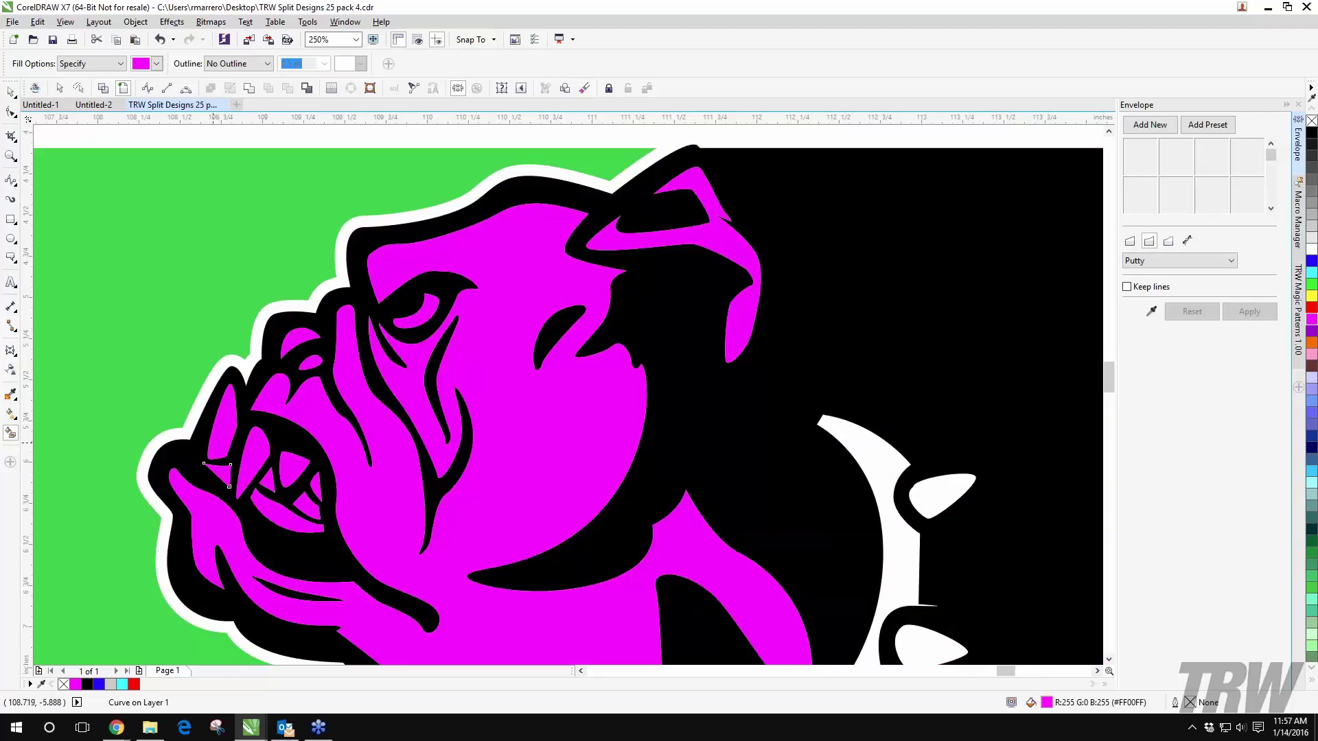
Step: Fill the bulldog's collar band and the four spikes along its back edge with magenta
scroll(412, 459, down, 3)
scroll(412, 459, up, 2)
click(402, 442)
click(413, 426)
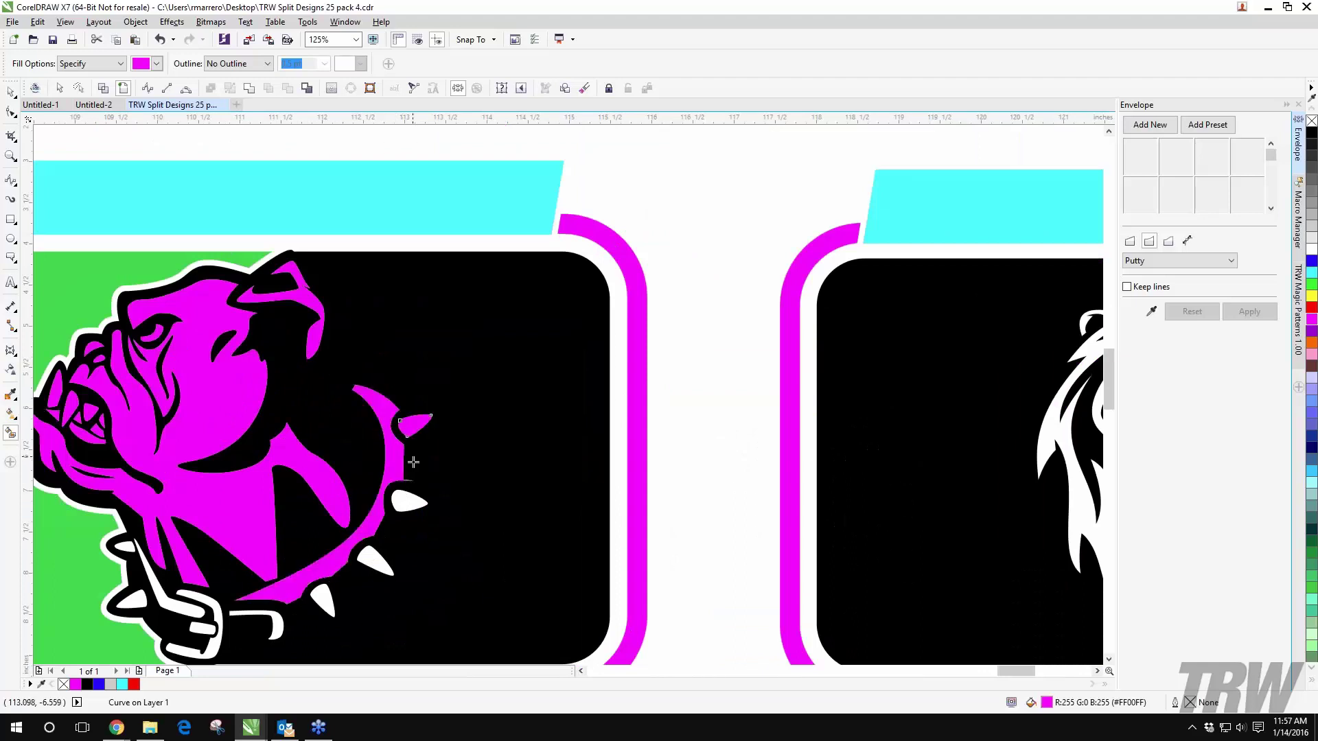
click(400, 513)
click(374, 556)
click(322, 594)
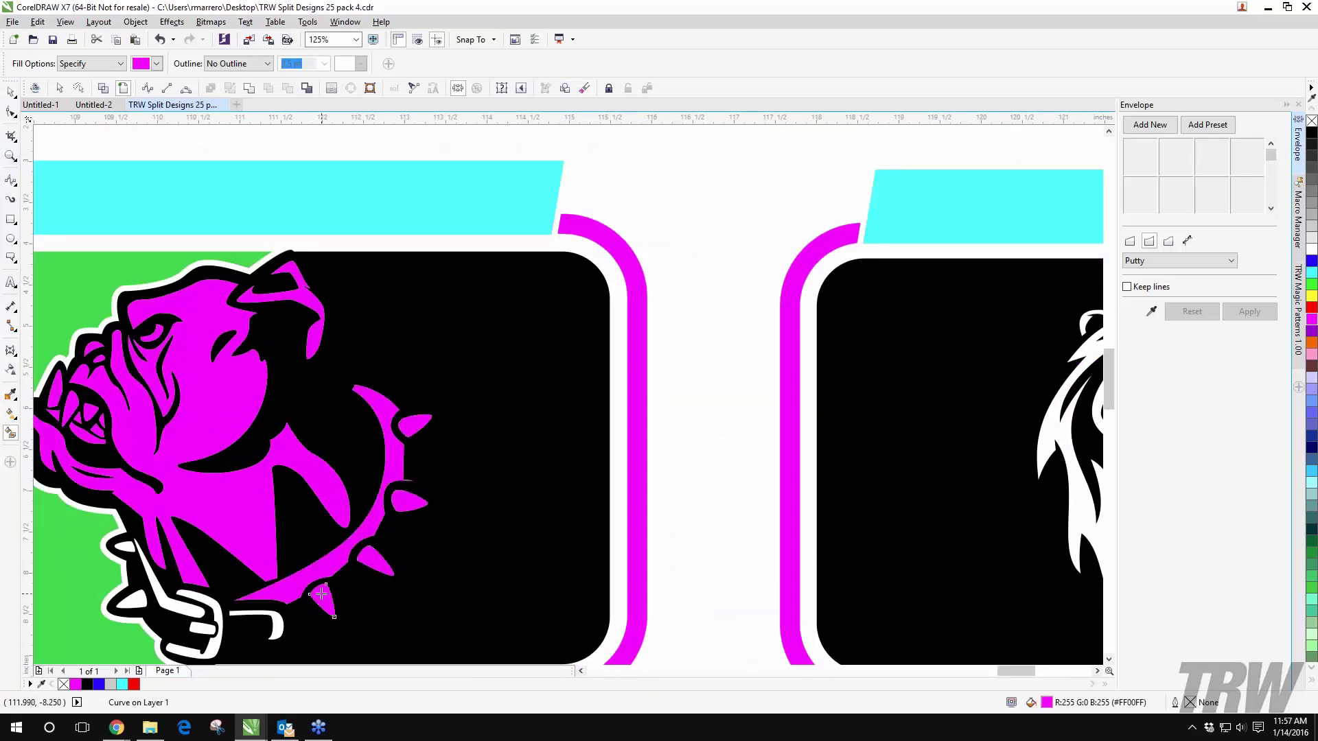
Step: Fill the collar's strap end, buckle and two front spikes with magenta, and return to the Pick tool
click(276, 619)
click(207, 639)
click(202, 629)
click(159, 578)
click(133, 598)
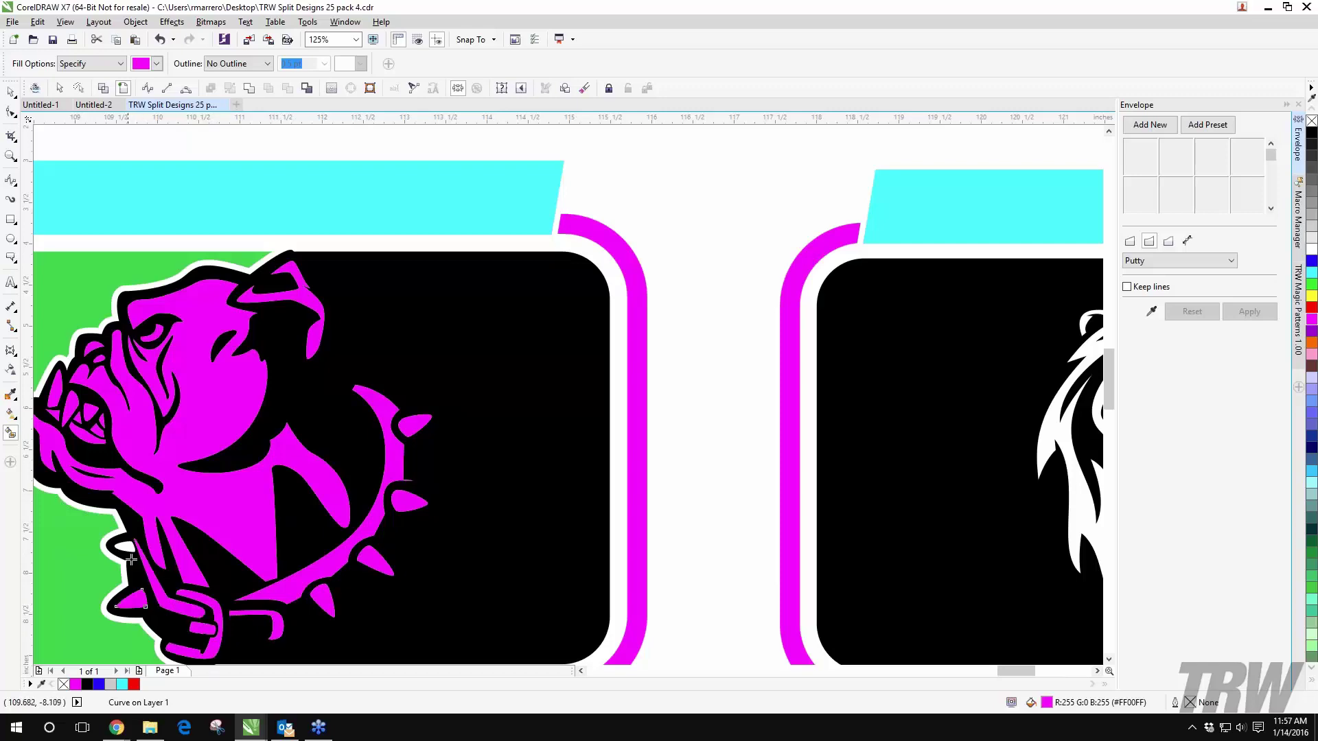
click(124, 545)
scroll(286, 431, down, 4)
key(space)
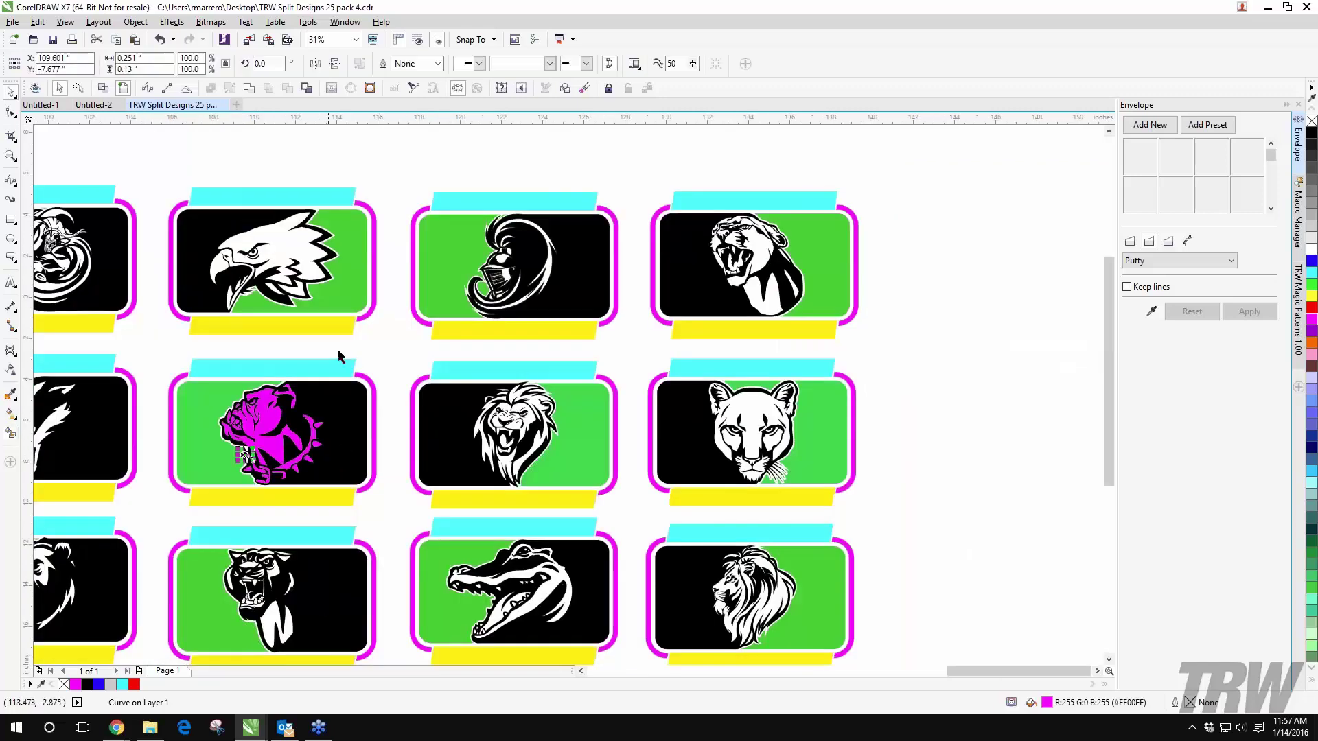
Step: Select all the magenta bulldog pieces together and try to move them away from the original artwork
scroll(343, 359, down, 2)
key(Escape)
scroll(264, 358, up, 2)
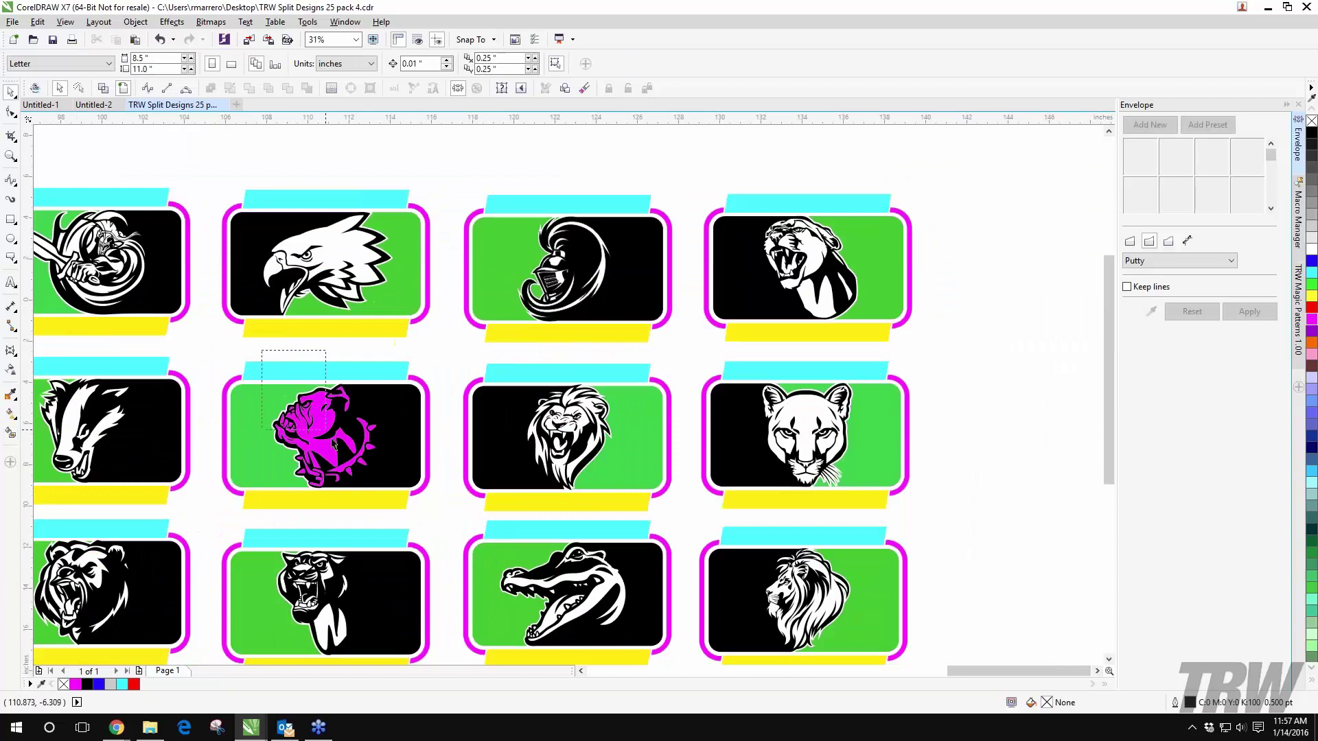
drag(333, 443, 388, 491)
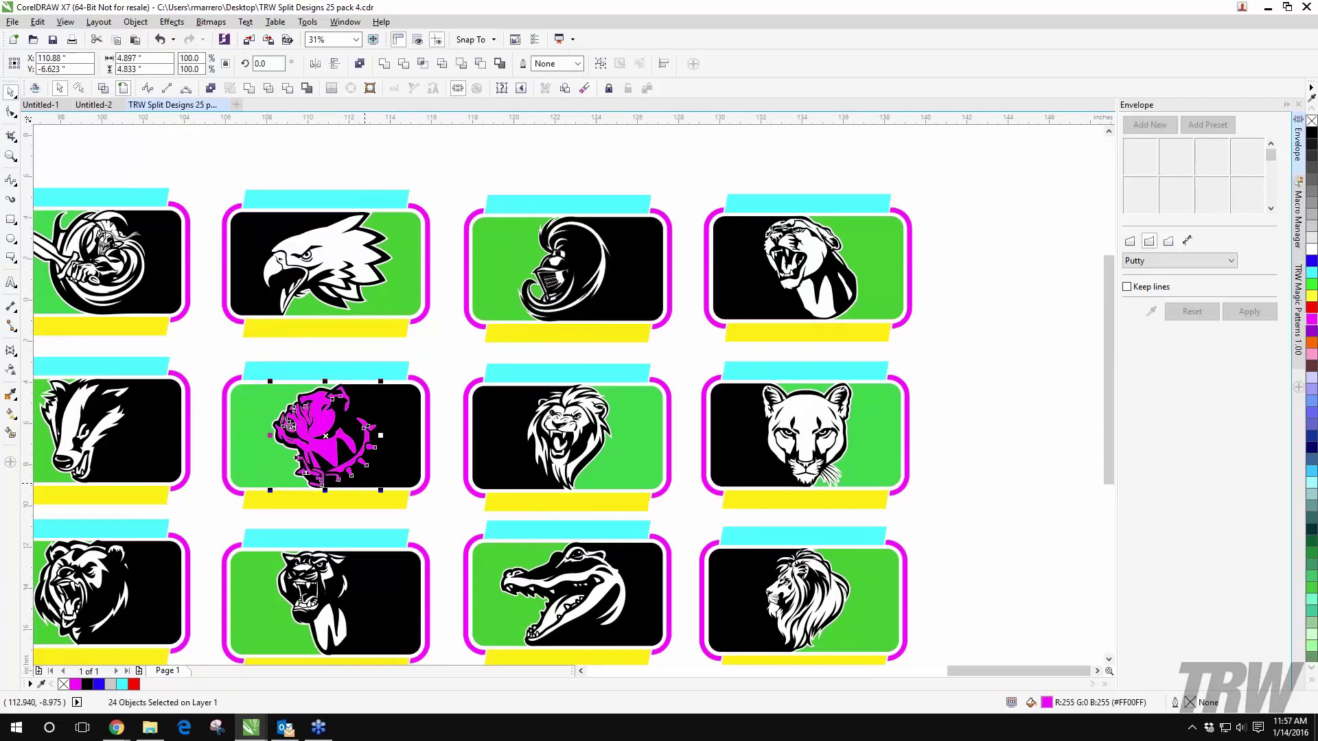
drag(315, 426, 384, 432)
scroll(312, 418, up, 2)
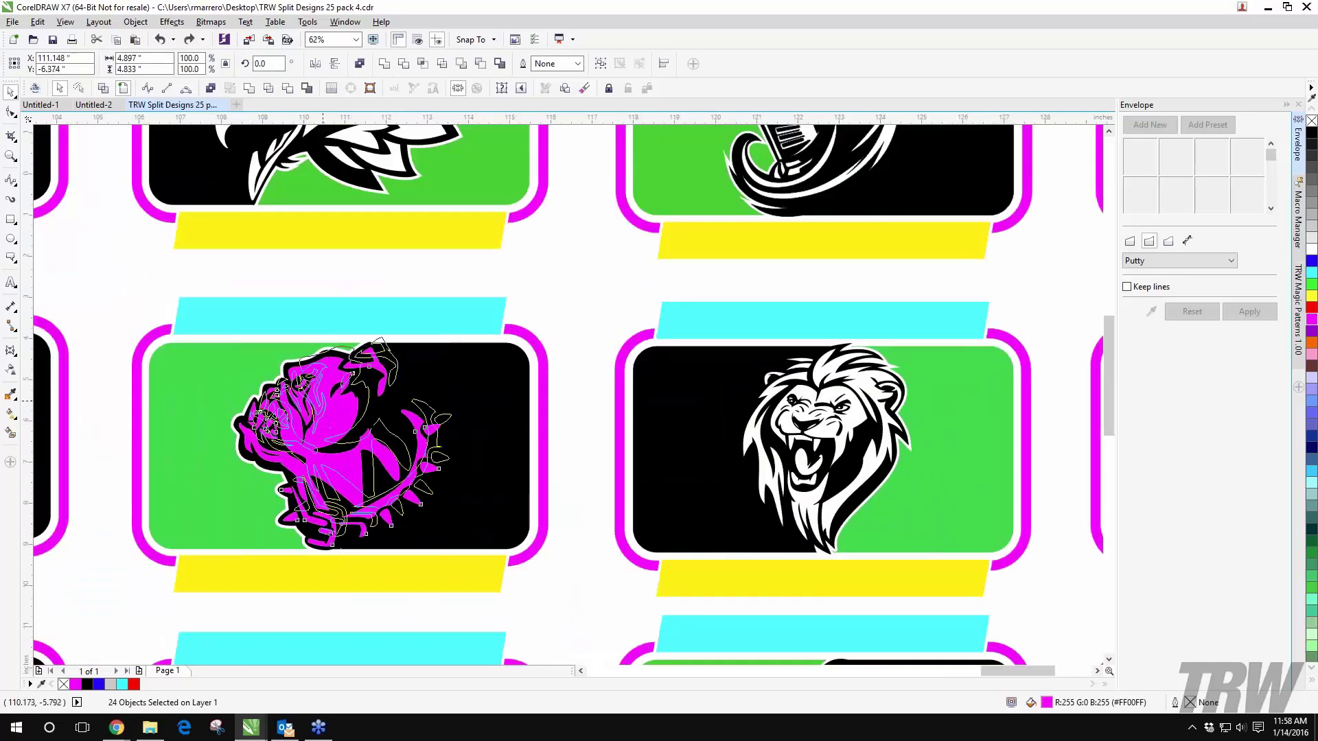
drag(343, 389, 405, 329)
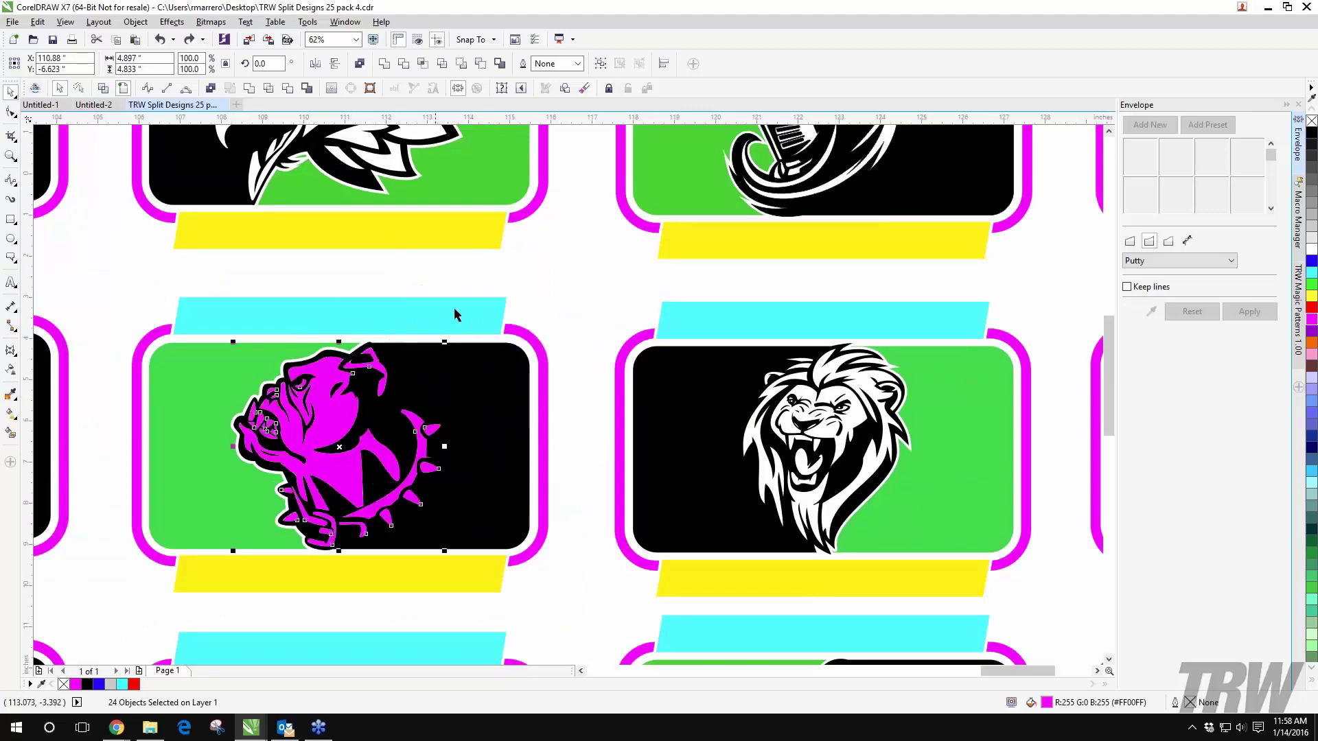
Step: Move only the magenta face piece up and to the left, away from the white bulldog artwork
click(549, 262)
drag(327, 416, 235, 335)
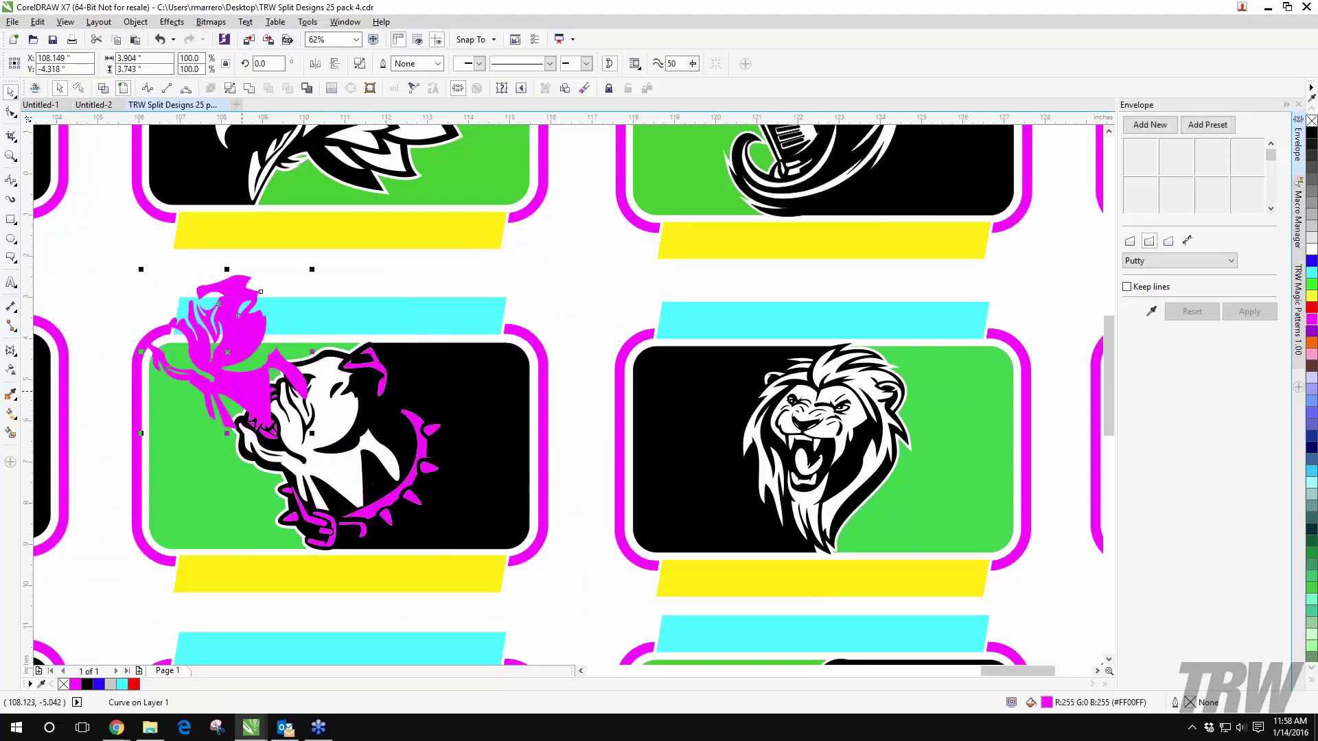
Step: Undo the face piece's move and weld all the magenta bulldog pieces into one object
key(Escape)
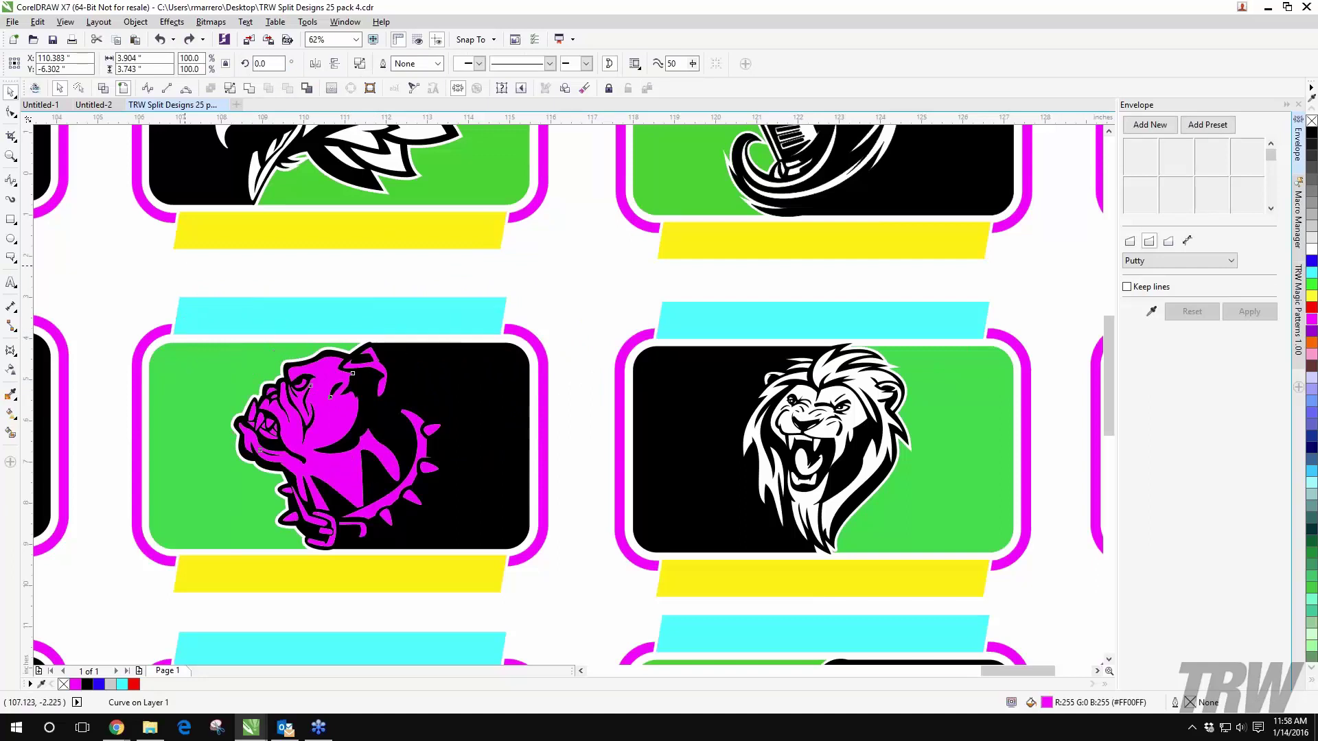
click(185, 266)
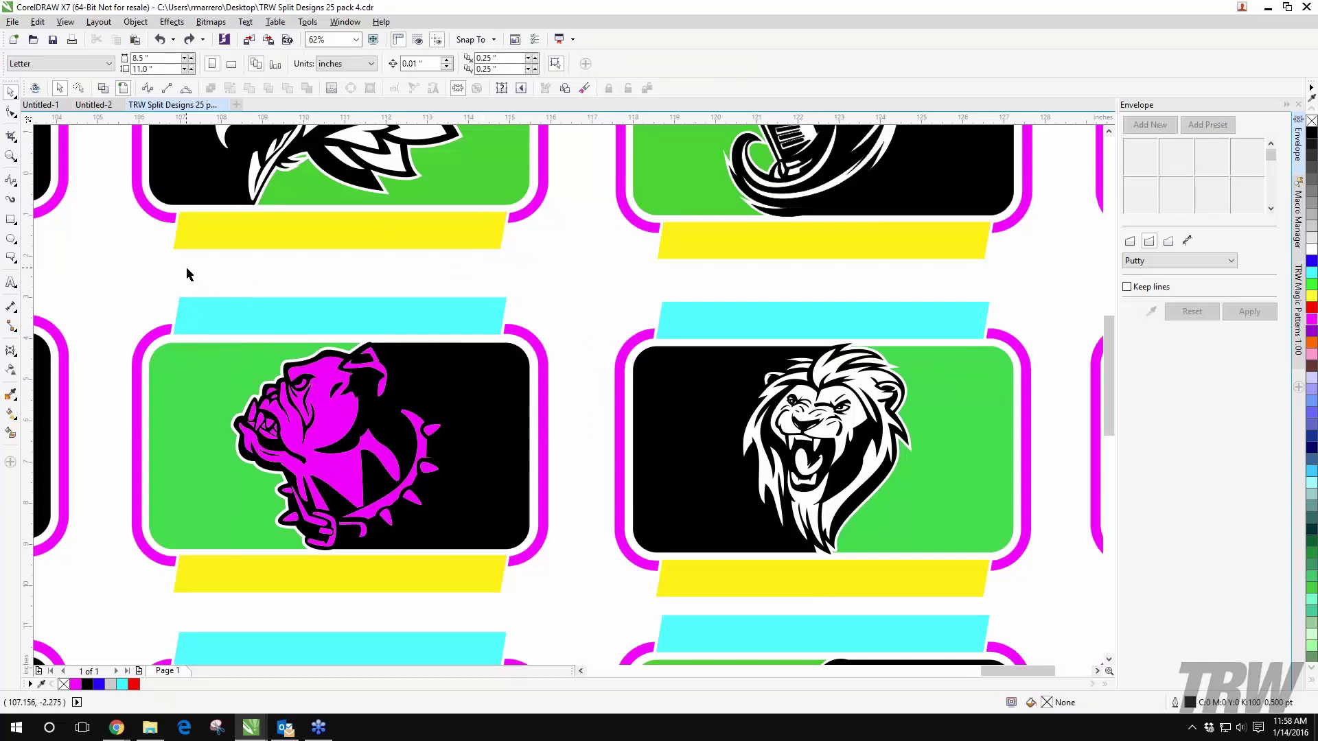
drag(212, 263, 454, 574)
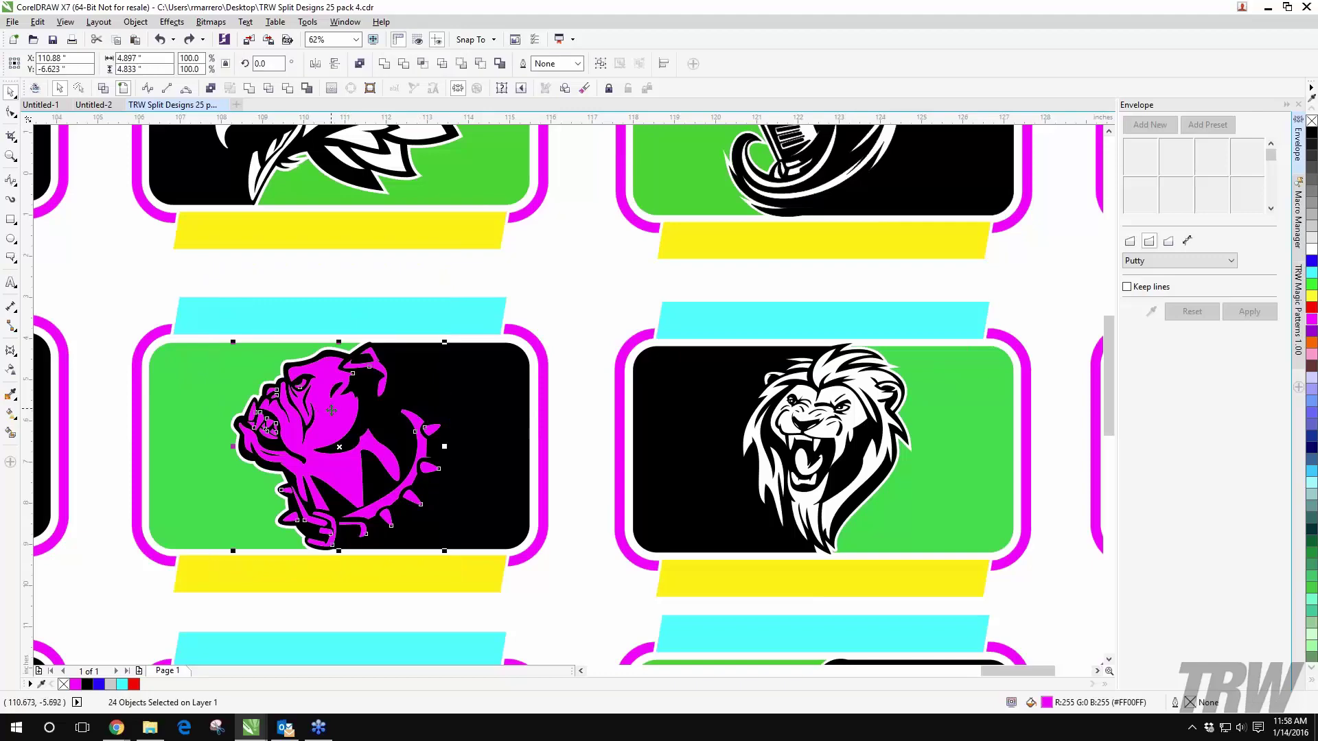
drag(340, 413, 308, 414)
click(384, 64)
click(115, 291)
Step: Try moving the welded magenta bulldog slightly away from the original artwork, and undo the move
scroll(346, 360, up, 5)
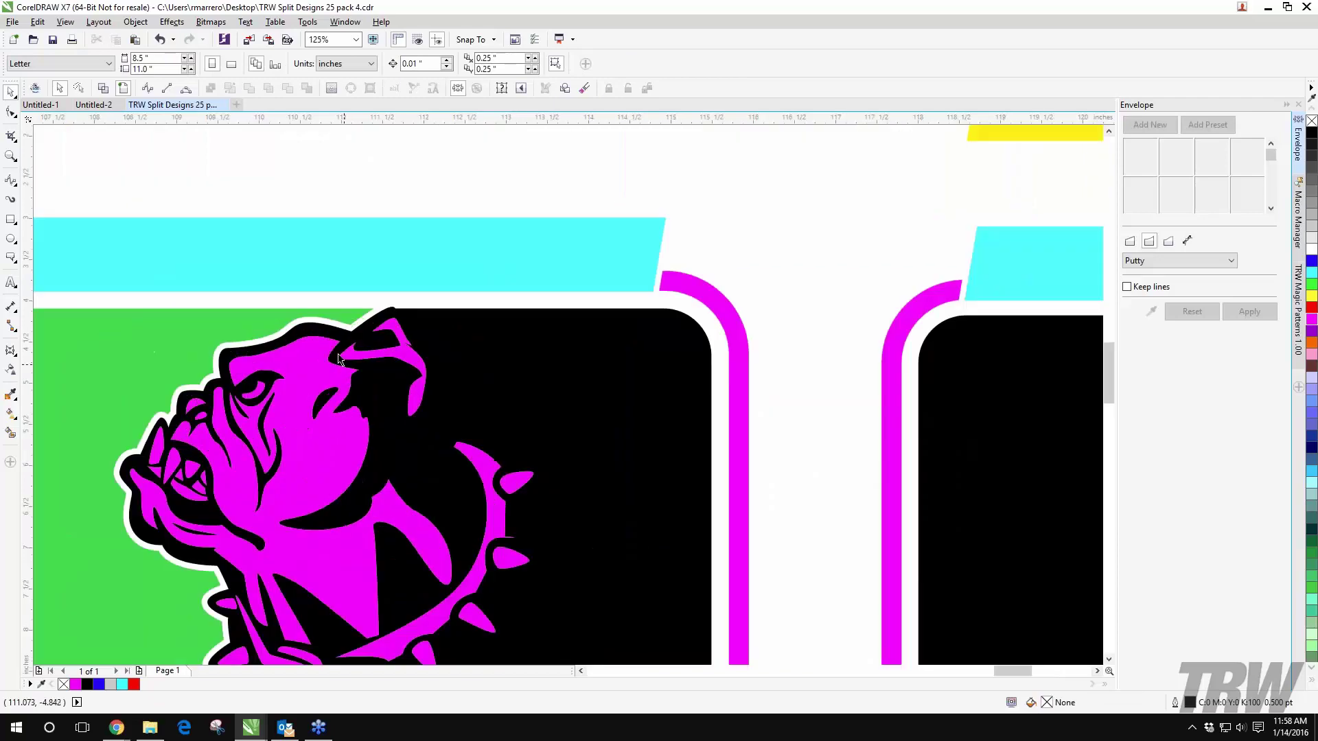
click(356, 359)
scroll(356, 359, down, 5)
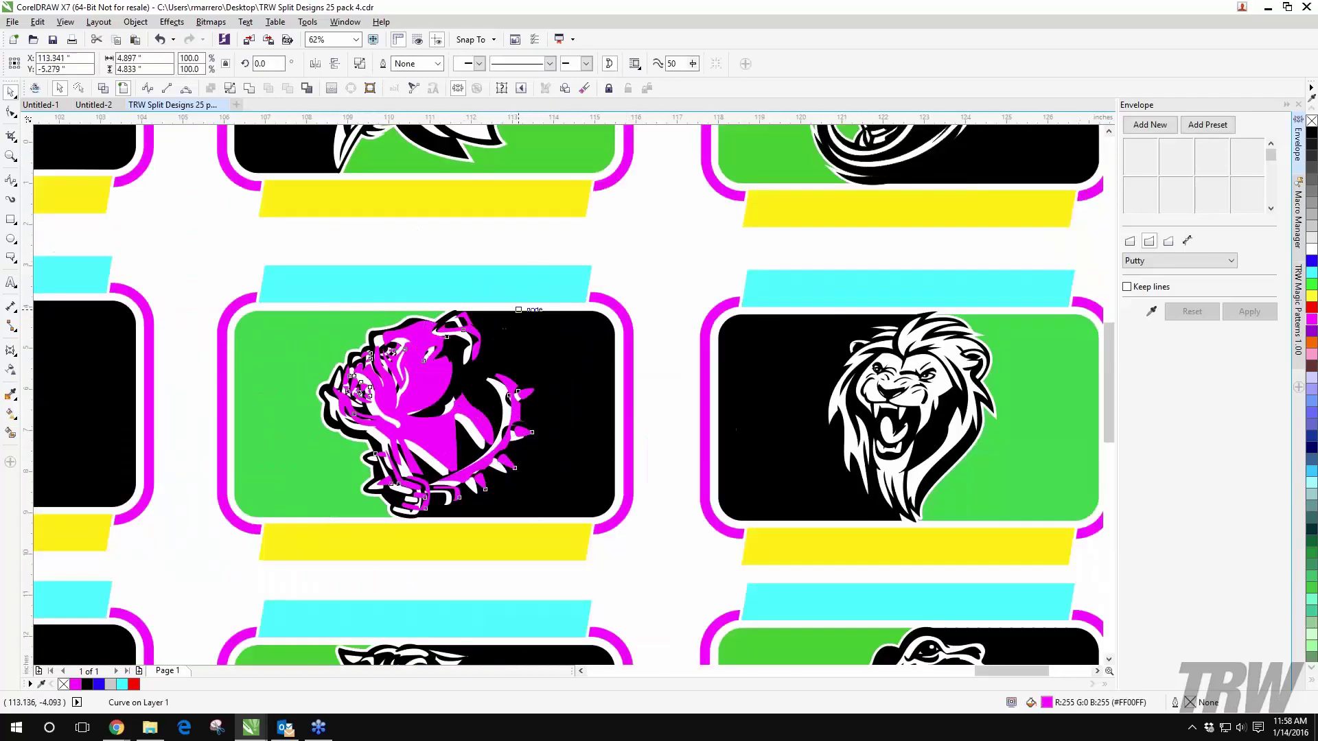
drag(519, 309, 412, 355)
click(579, 256)
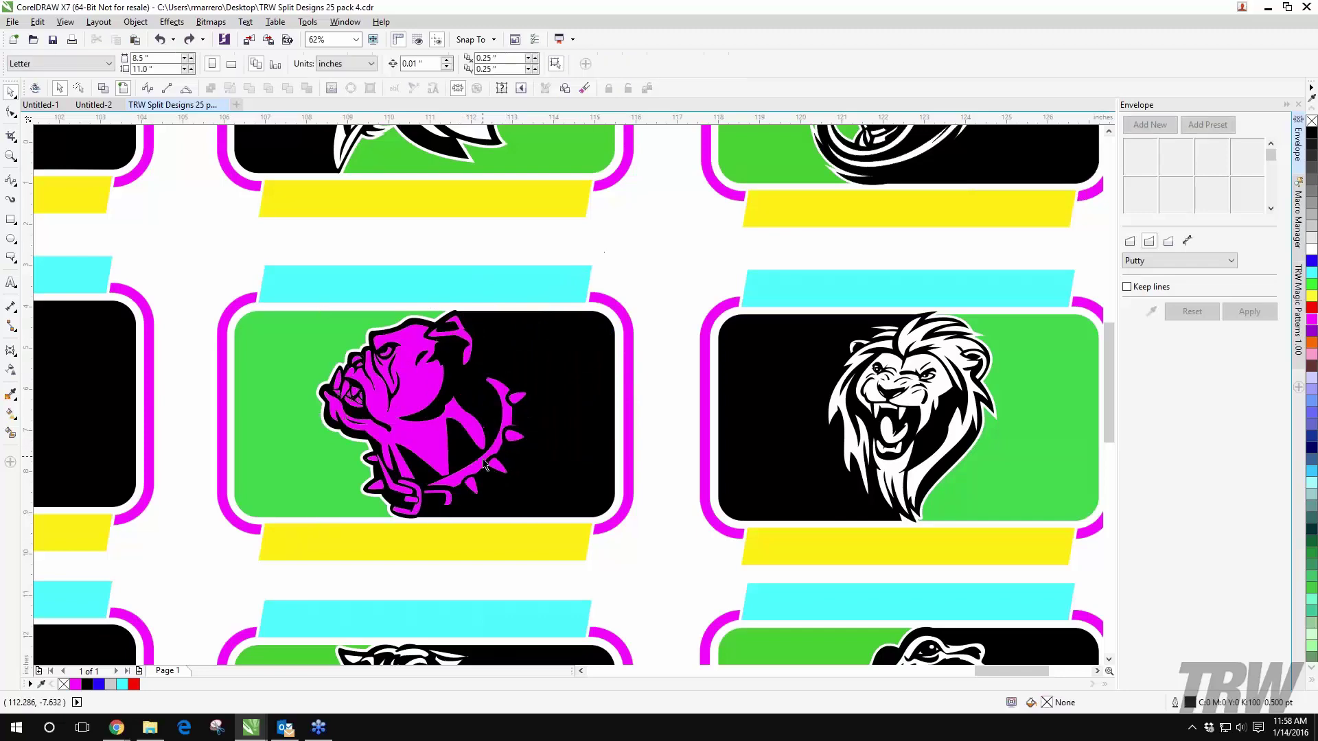
Step: Select the welded bulldog and fill it with orange
click(485, 465)
mouse_move(485, 465)
mouse_down()
mouse_move(663, 405)
mouse_move(485, 466)
mouse_up()
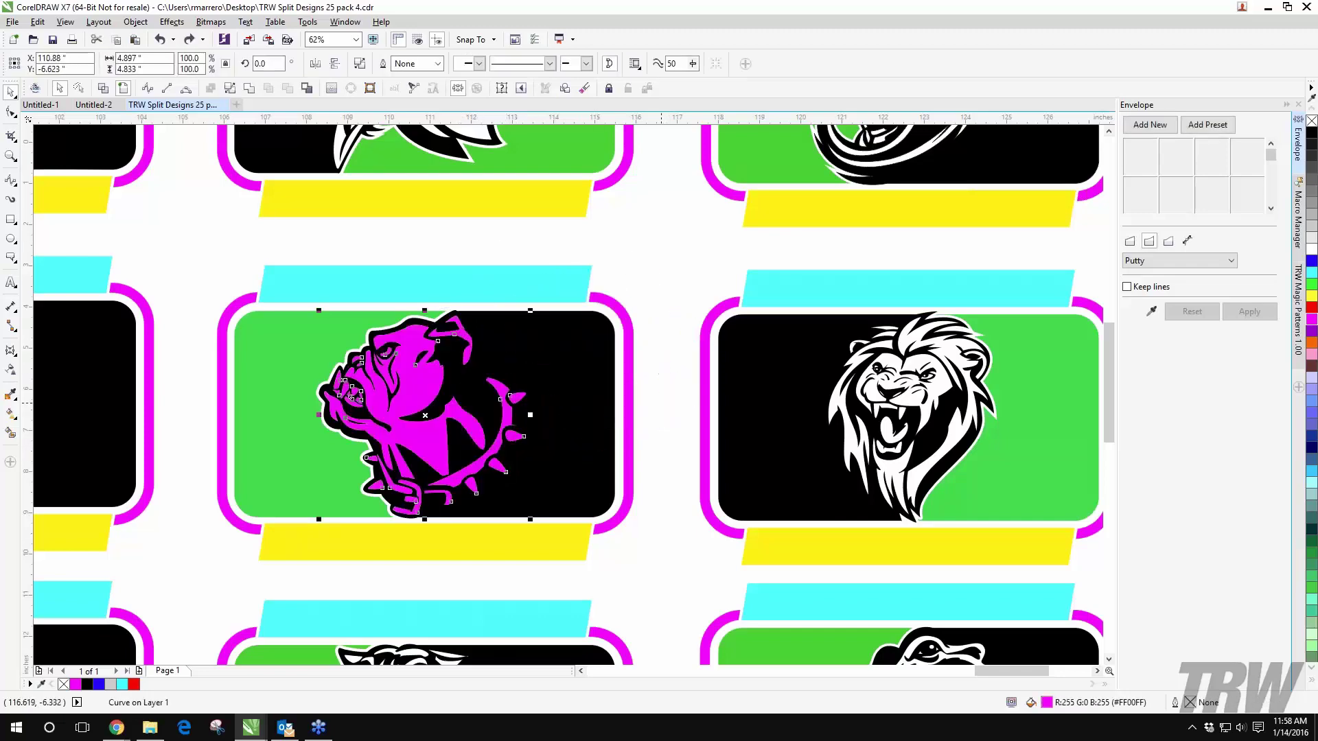
click(1311, 341)
click(411, 412)
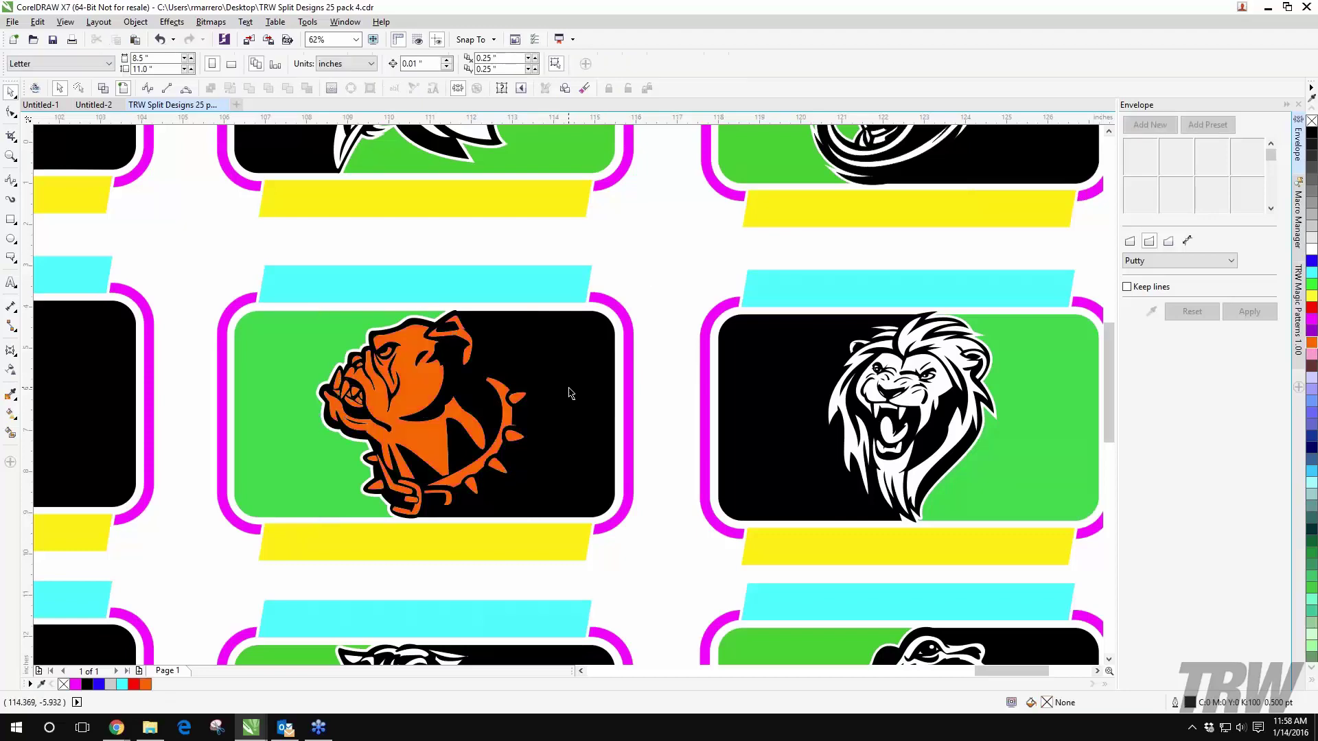
Step: Try filling the whole mascot sheet group with magenta, and undo the fill
click(1312, 325)
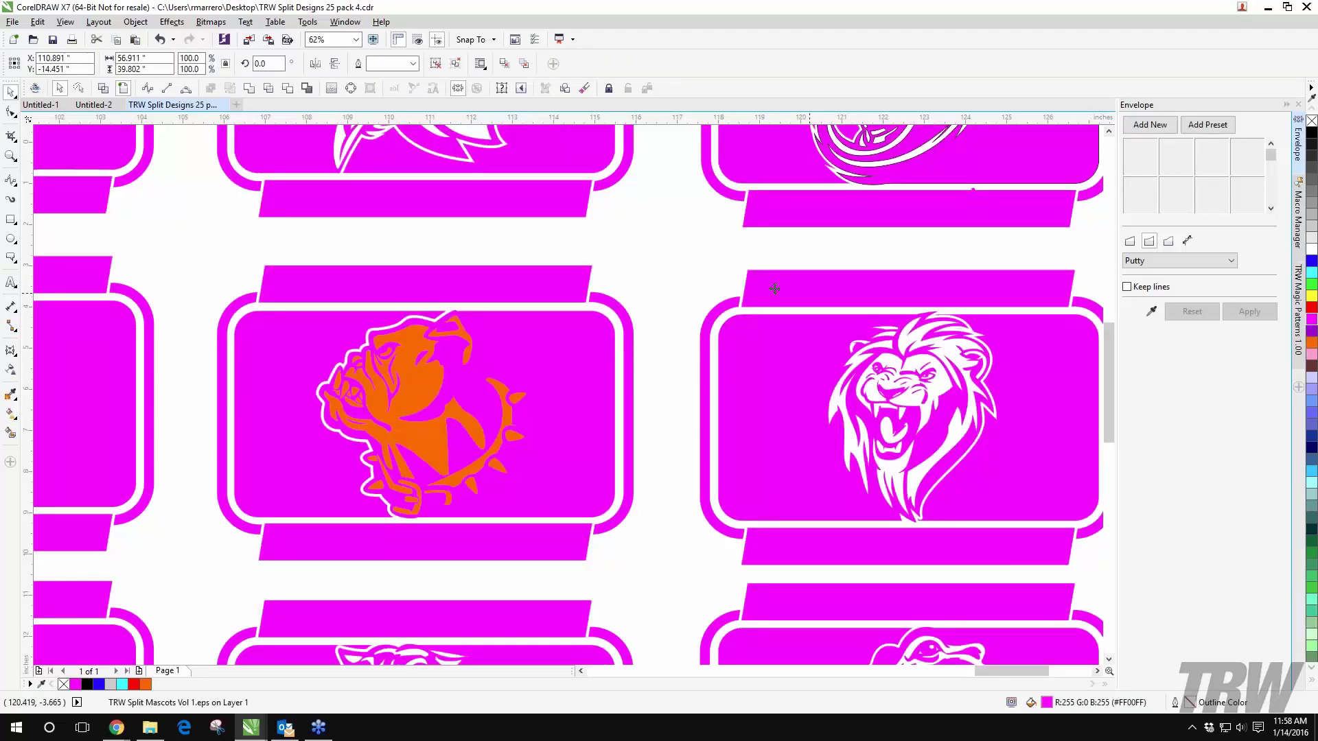
key(ctrl+z)
key(Escape)
Step: Try moving the grouped mascot sheet away from the orange bulldog, and undo the move
key(F3)
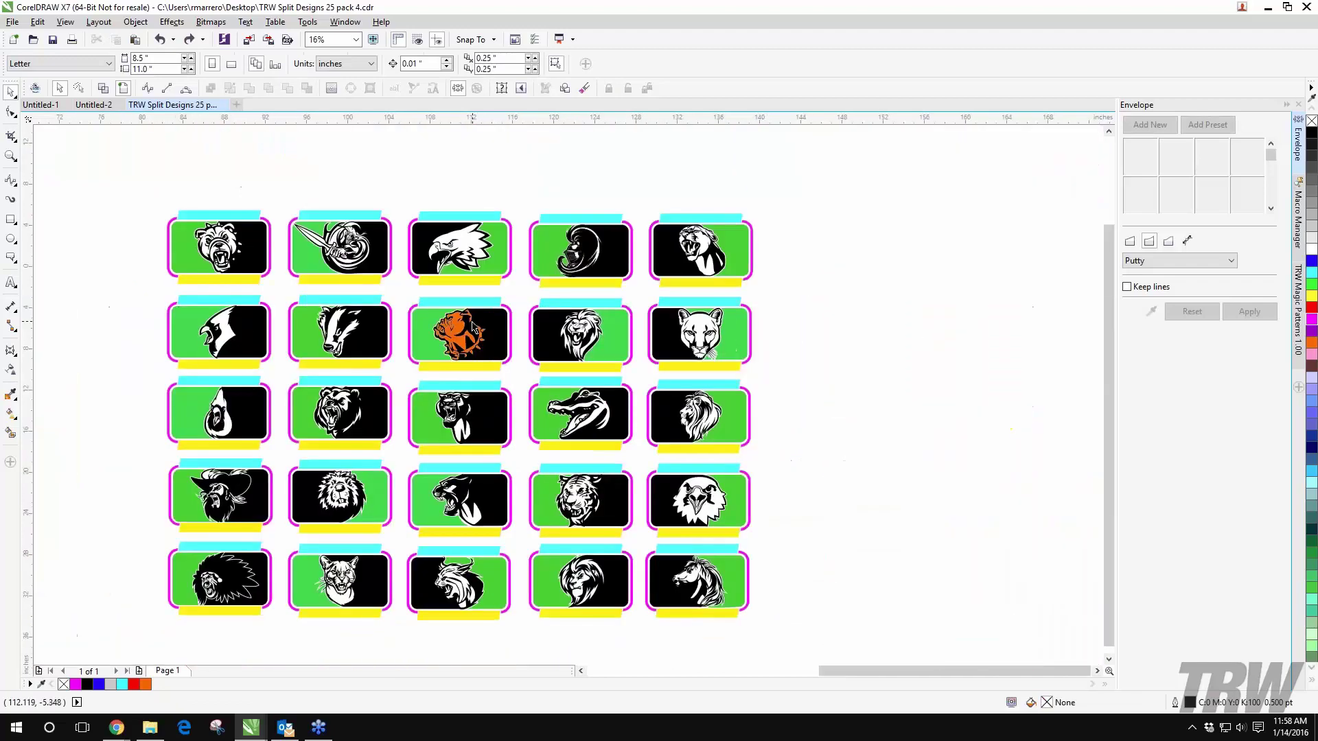
scroll(473, 412, up, 1)
scroll(474, 411, down, 1)
scroll(473, 261, down, 1)
click(467, 262)
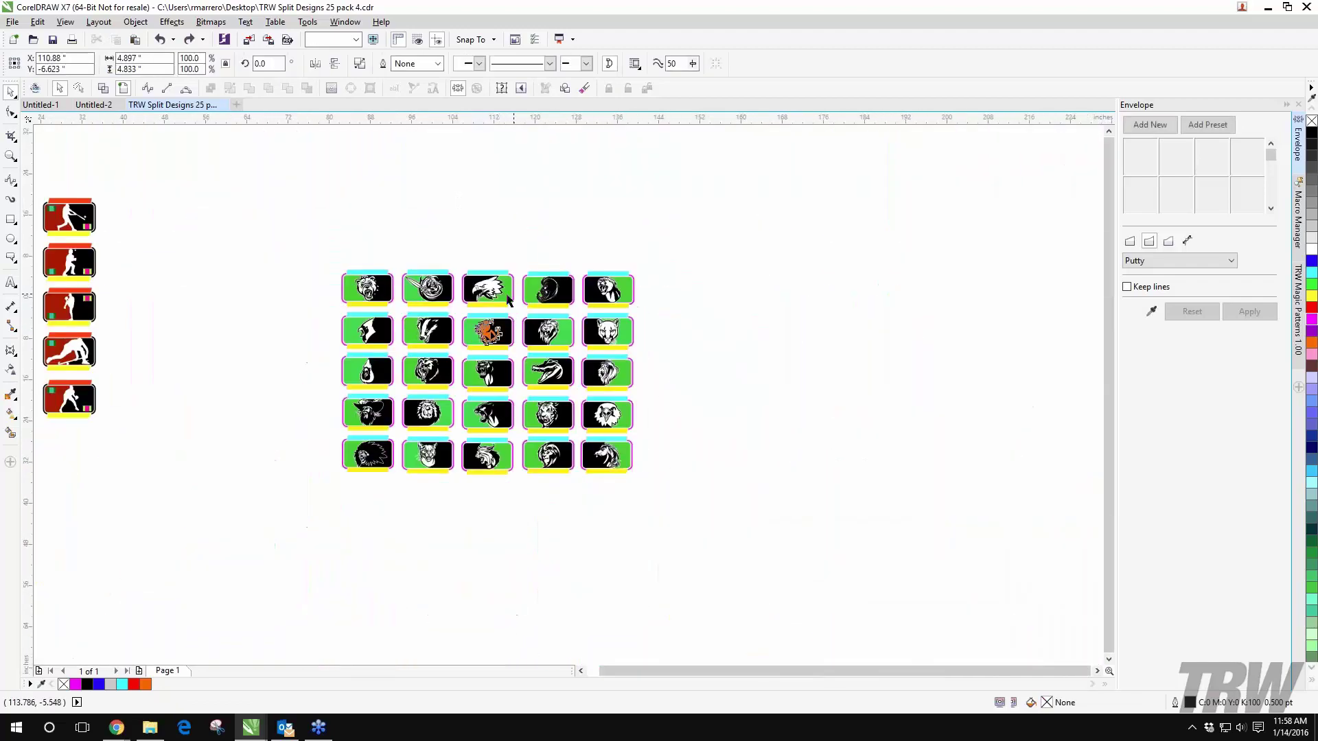
drag(467, 261, 699, 190)
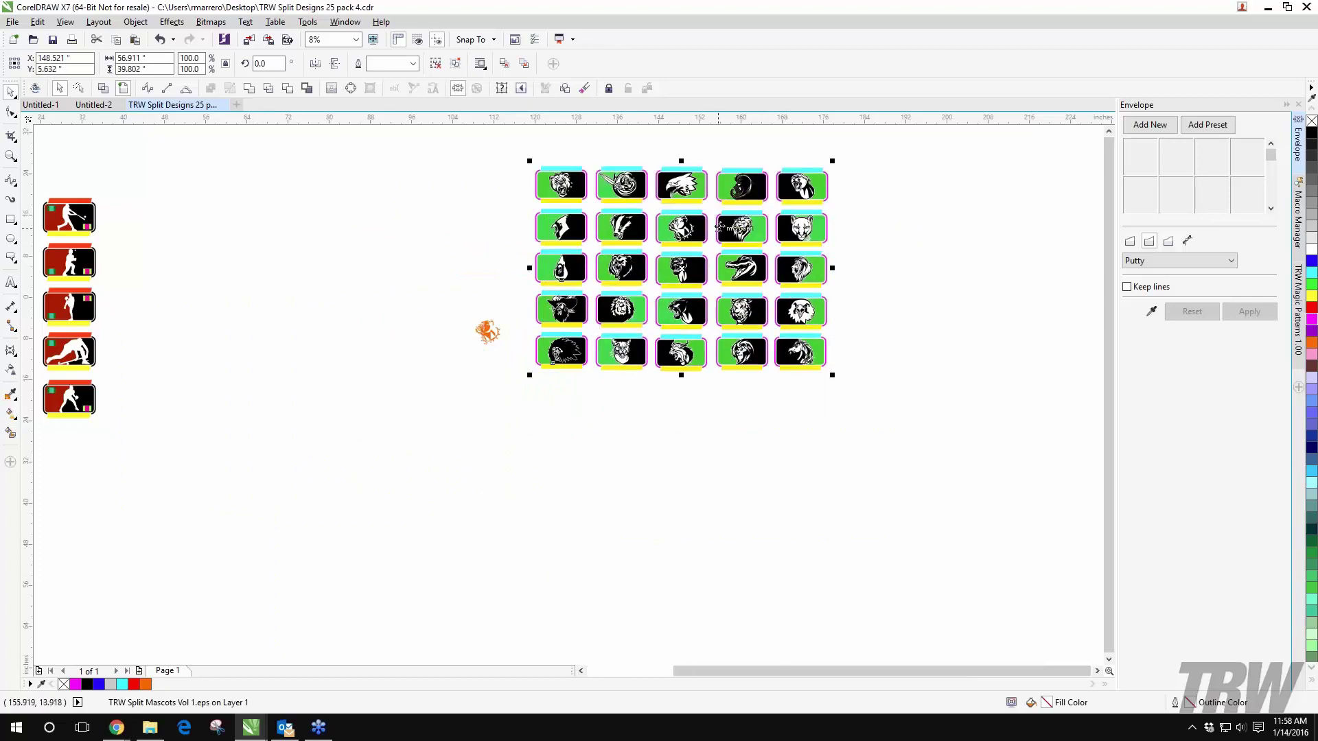
key(ctrl+z)
key(ctrl+z)
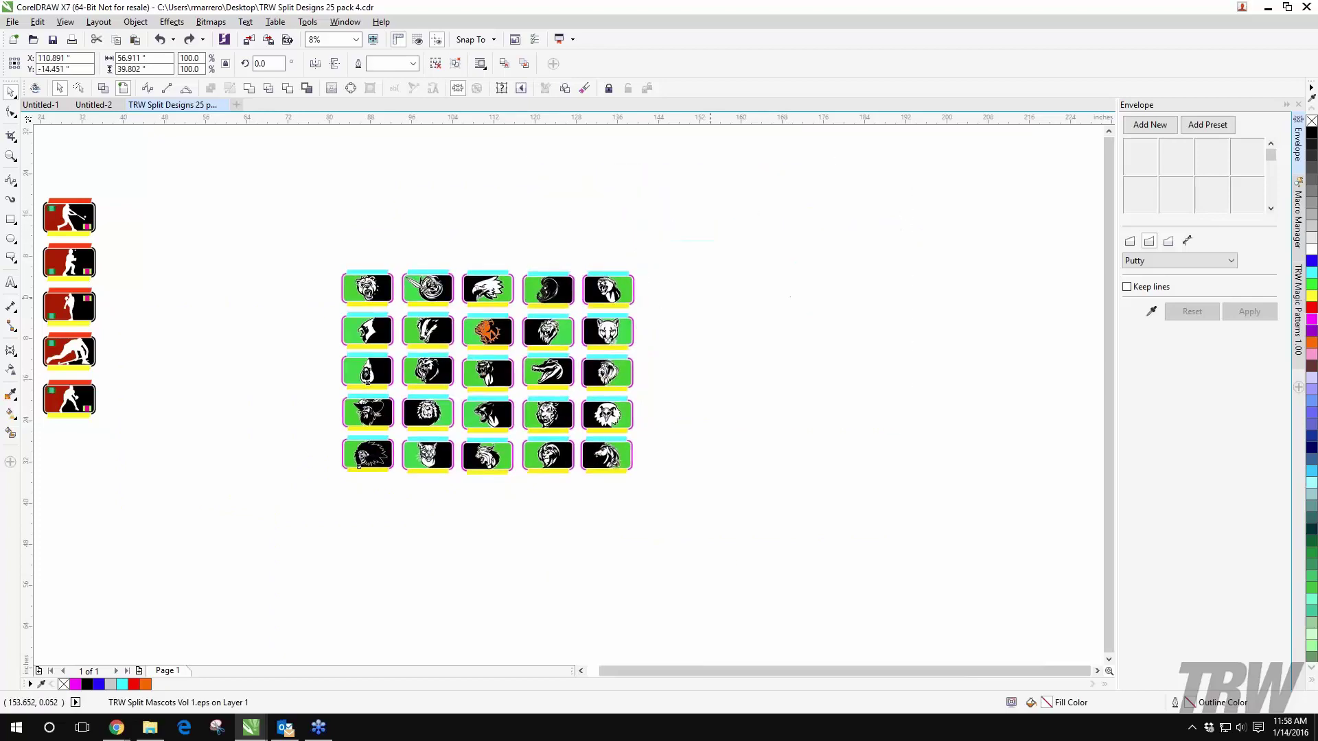
Step: Select the mascot sheet group and ungroup all the objects in it
click(706, 297)
key(Tab)
key(shift+F2)
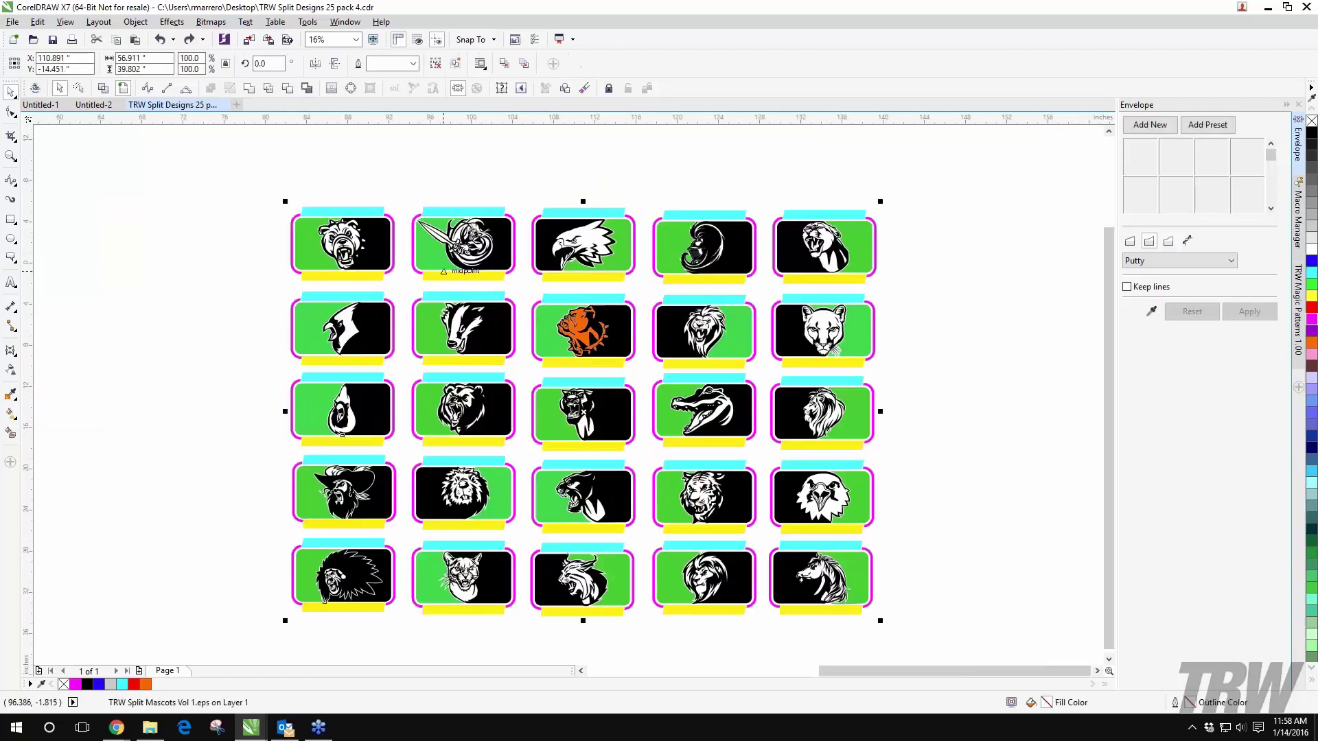
click(98, 22)
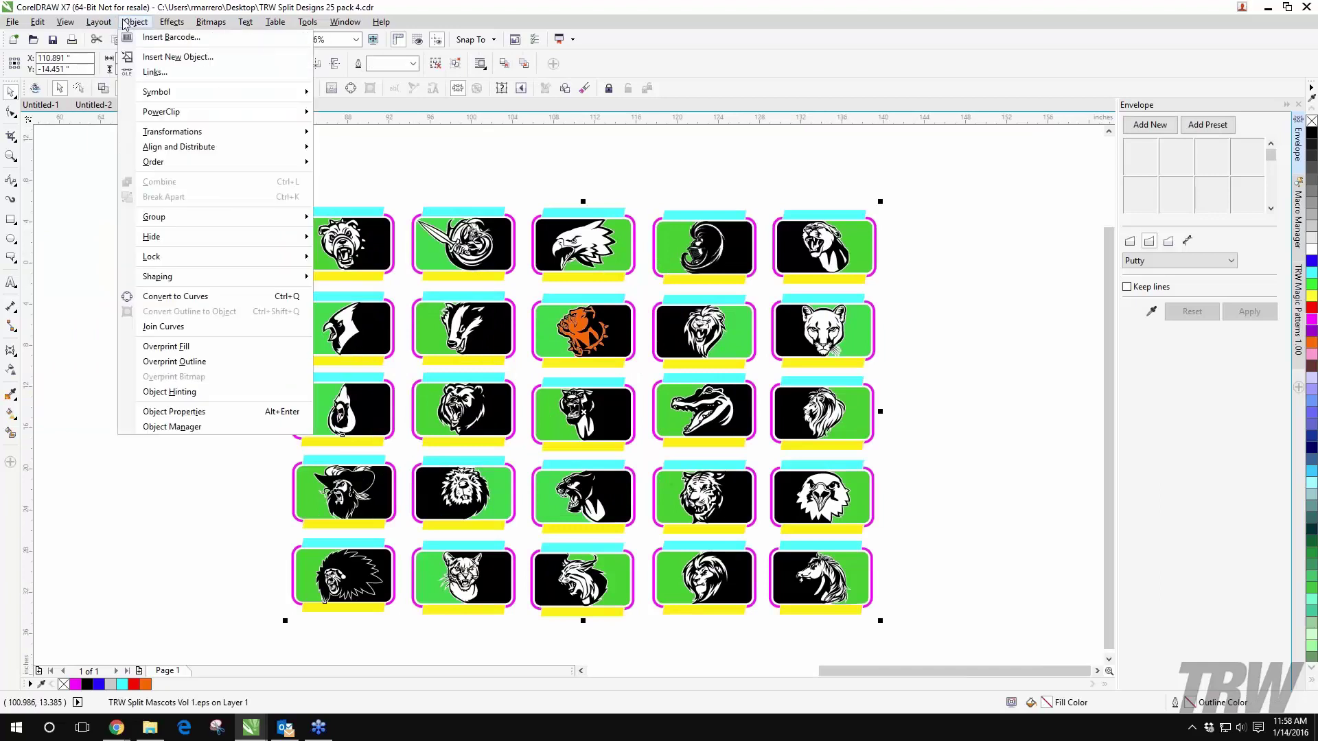
mouse_move(164, 219)
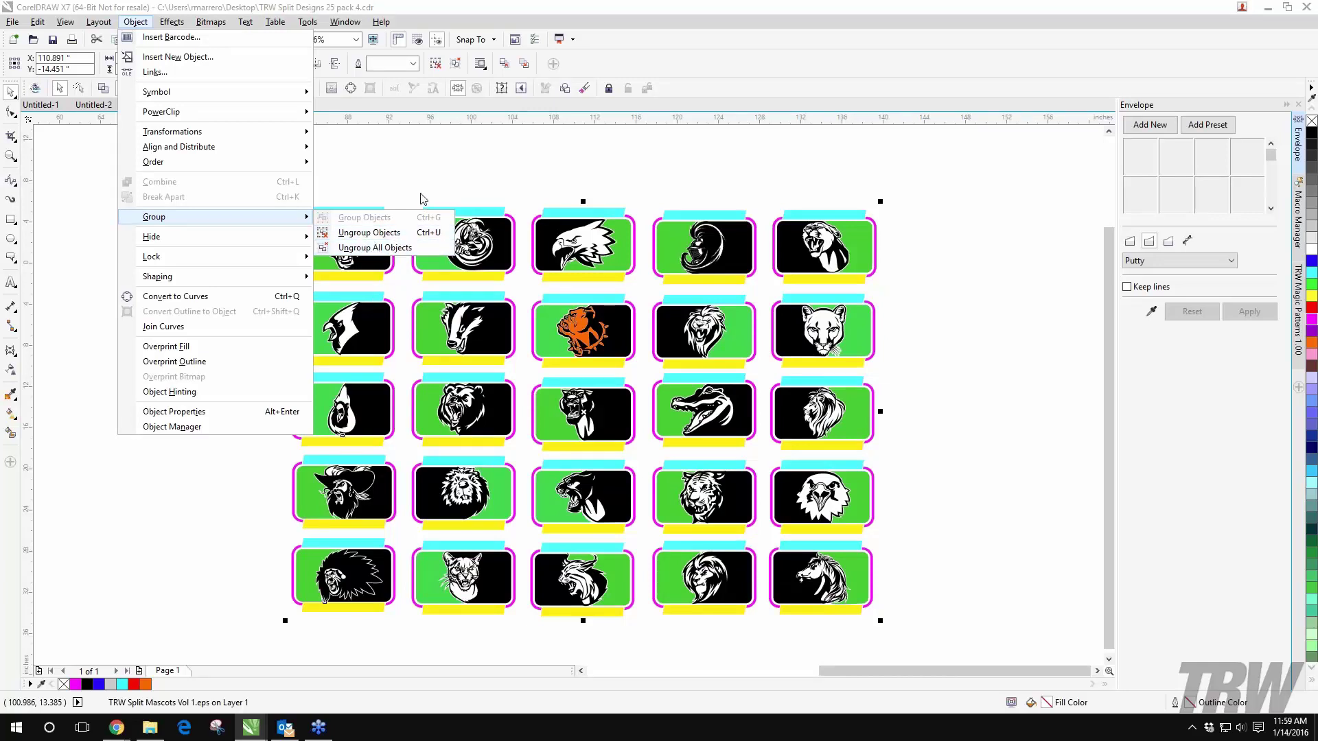
click(413, 173)
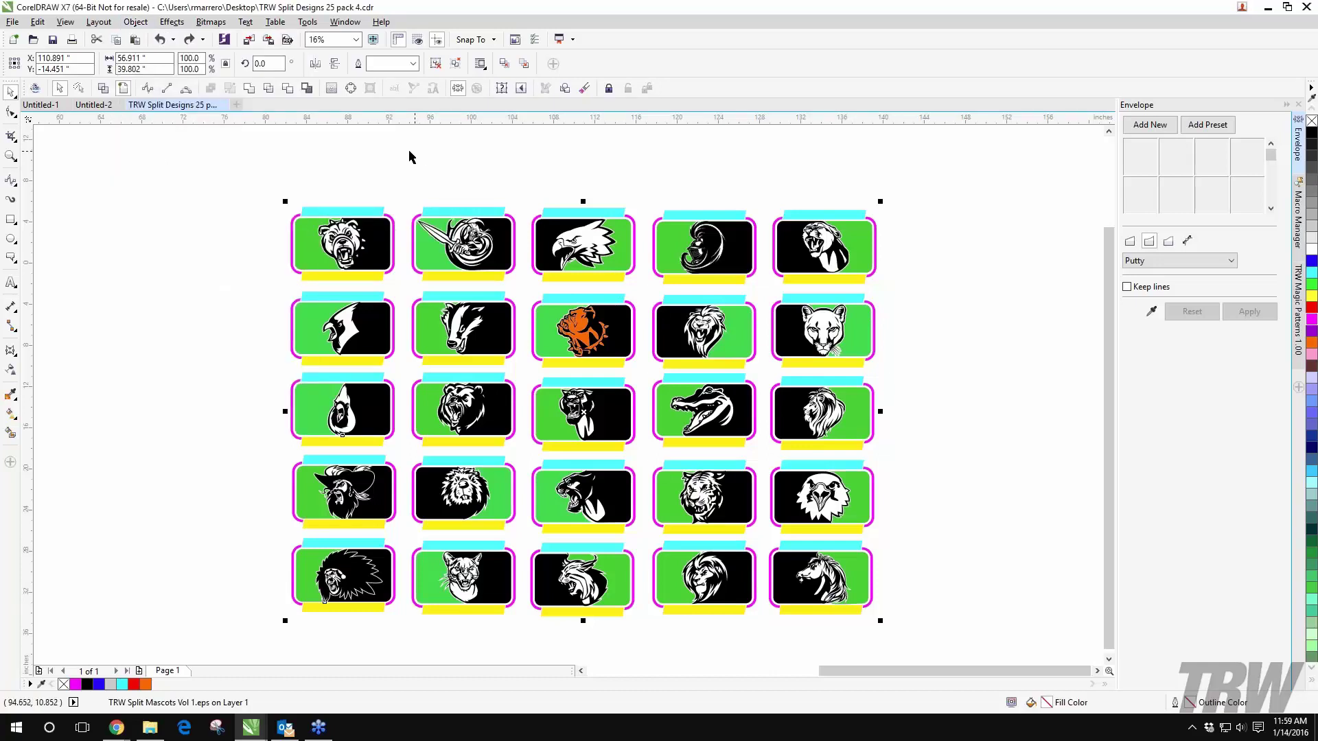
click(135, 22)
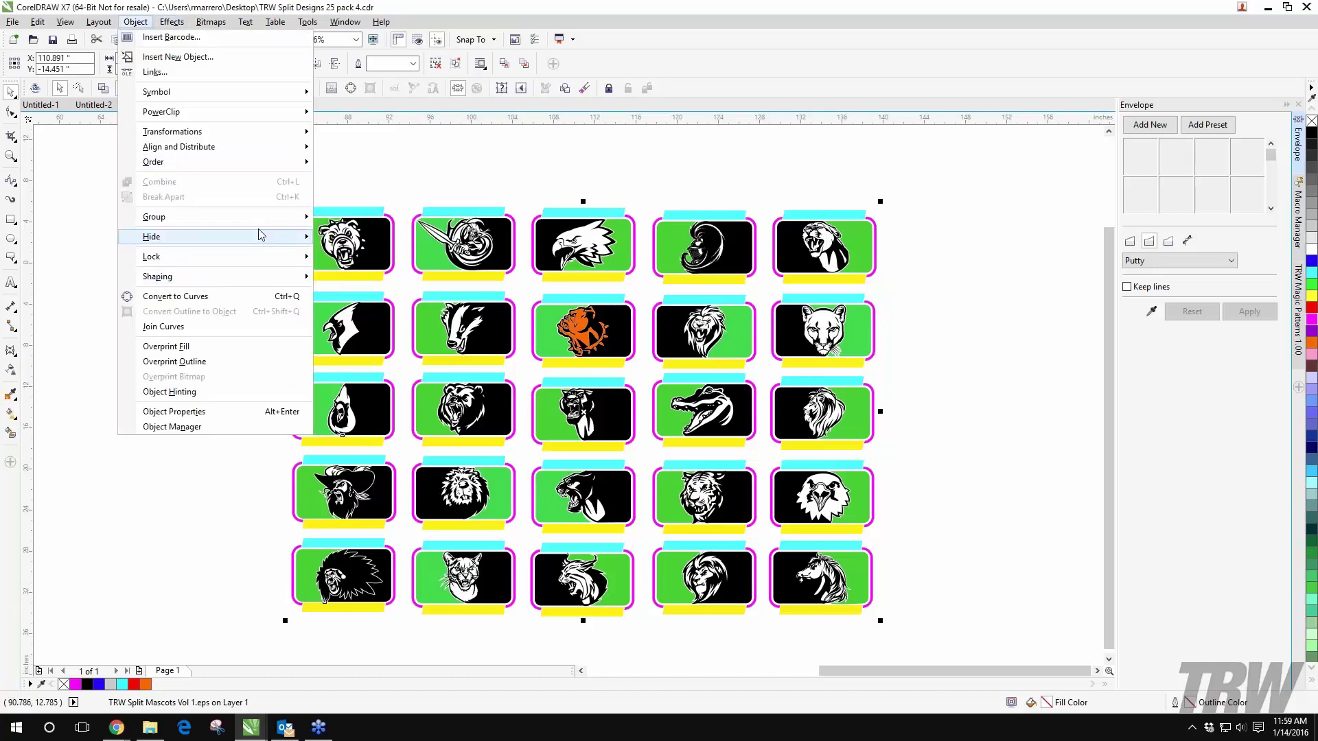
mouse_move(283, 220)
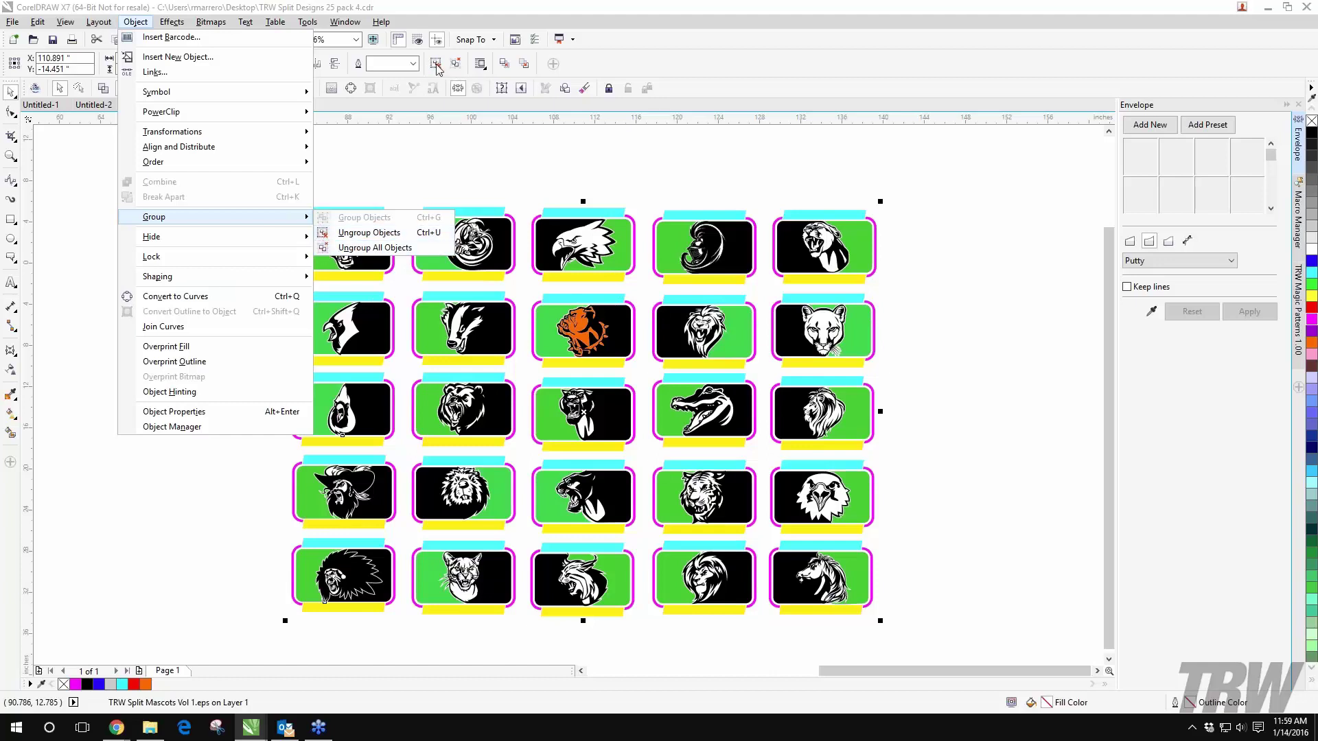
click(420, 171)
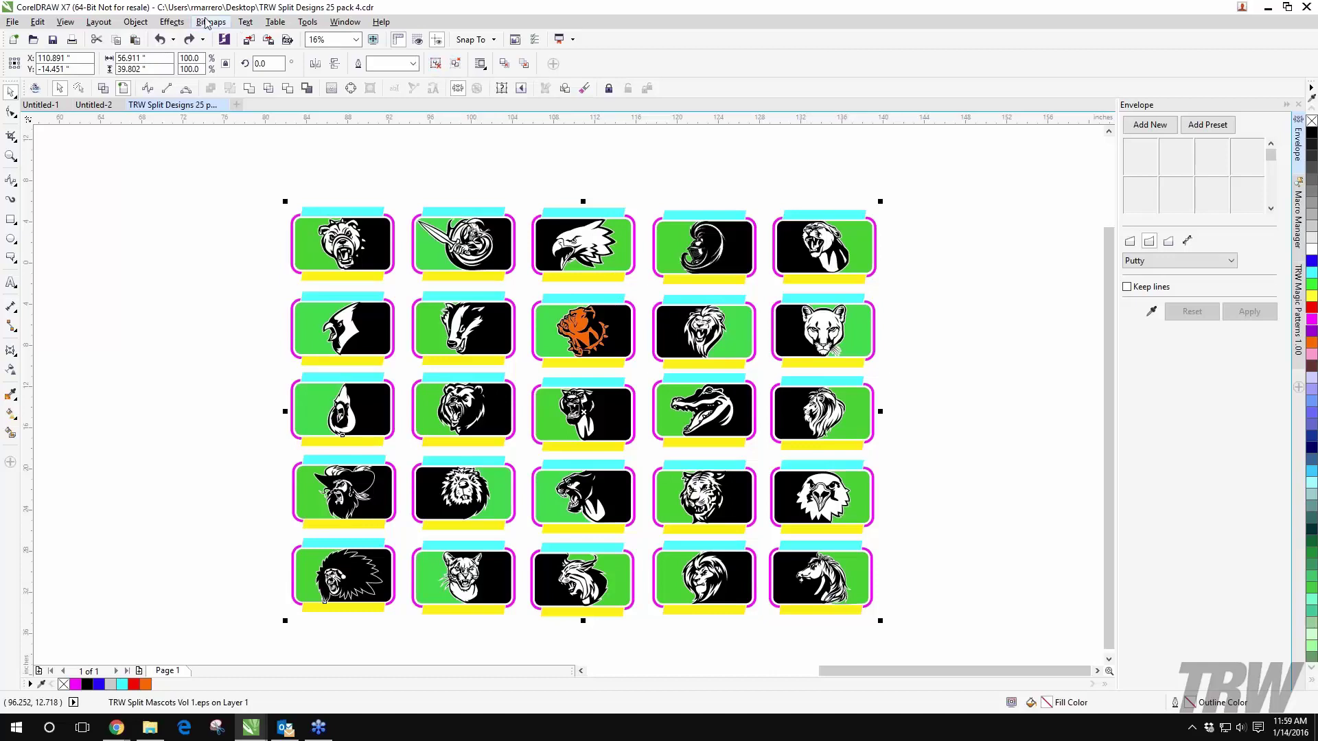
click(455, 64)
Step: Try moving the black bear piece up out of its badge in the sheet's first row, and undo the move
click(377, 227)
drag(377, 227, 356, 165)
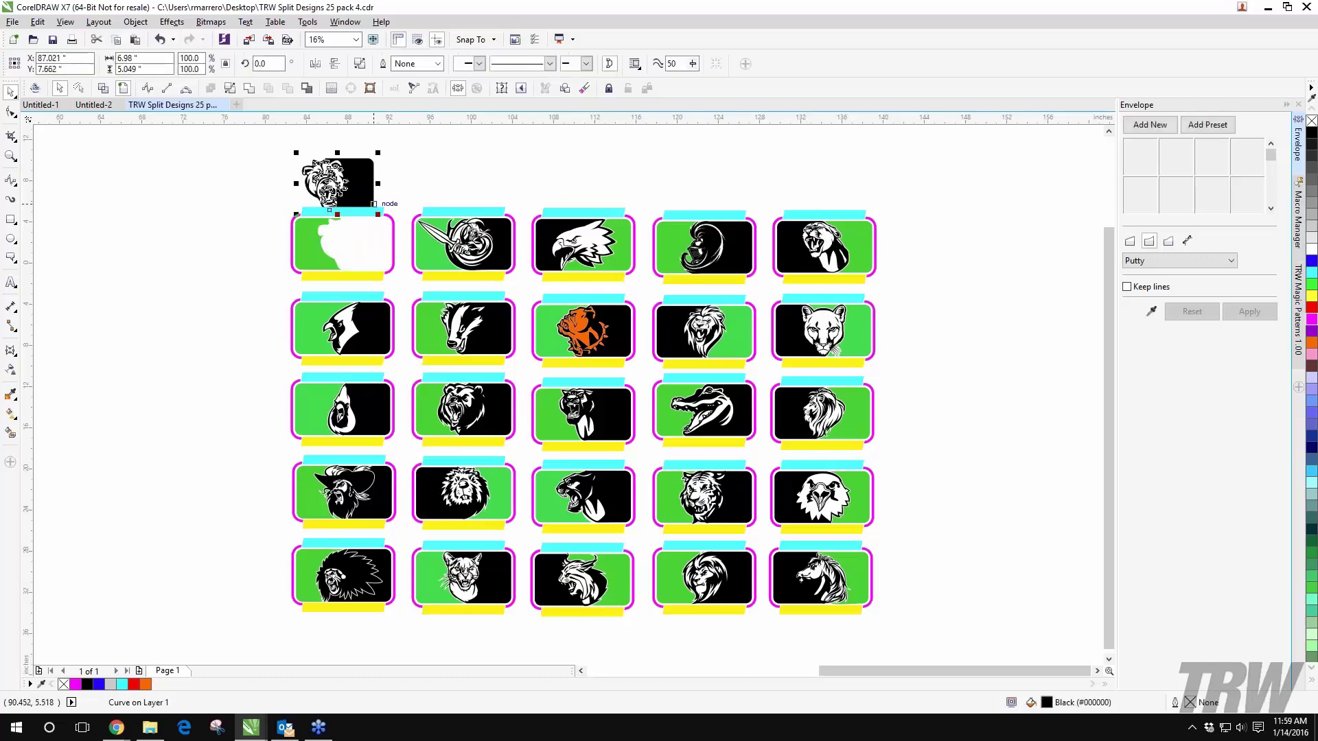
key(super)
click(336, 240)
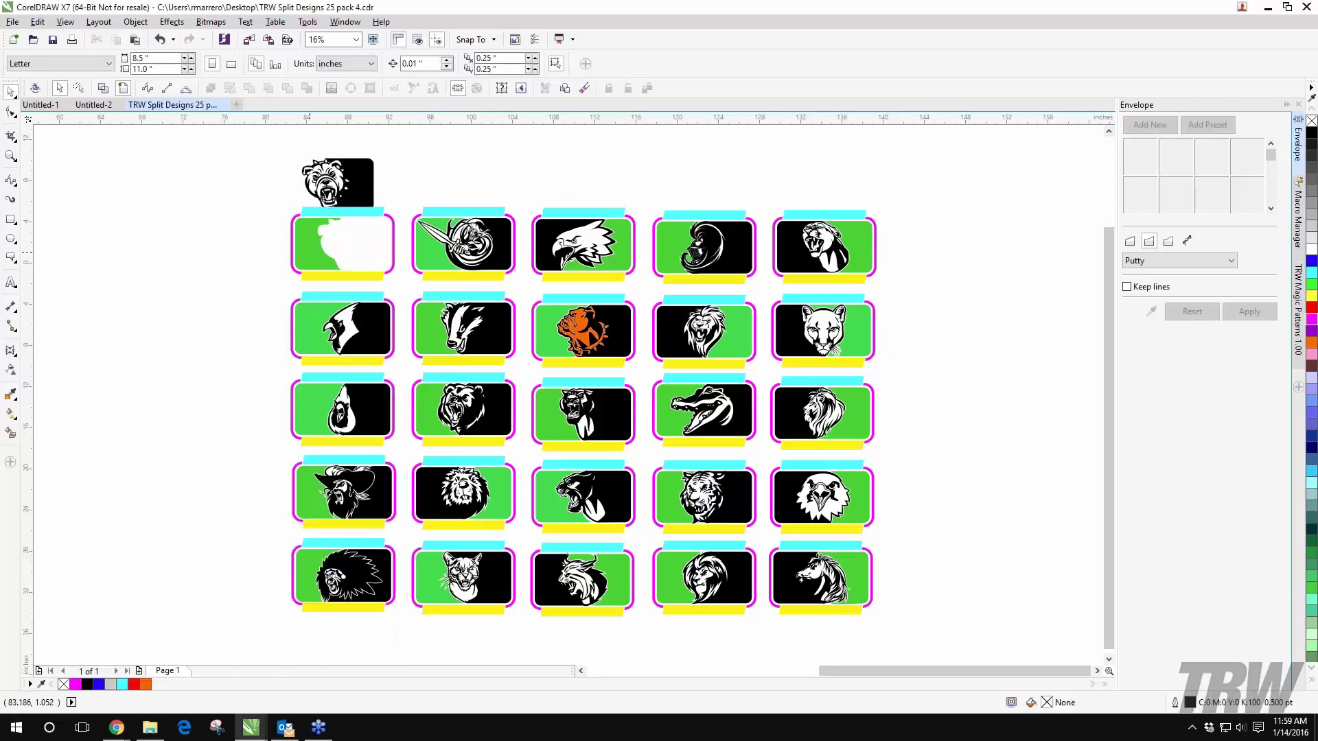
click(323, 251)
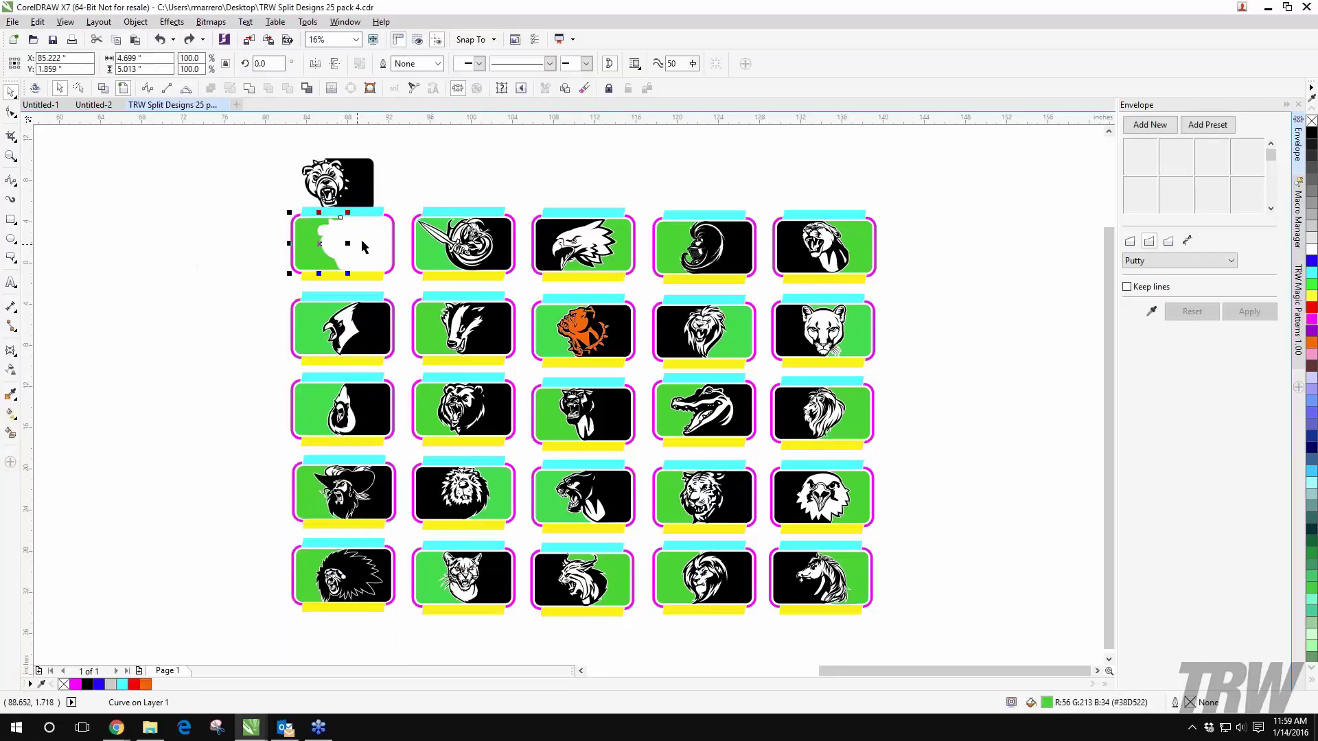
key(ctrl+z)
click(402, 168)
Step: Fill the black panel behind the bulldog with red and the bulldog itself with black
scroll(522, 295, up, 2)
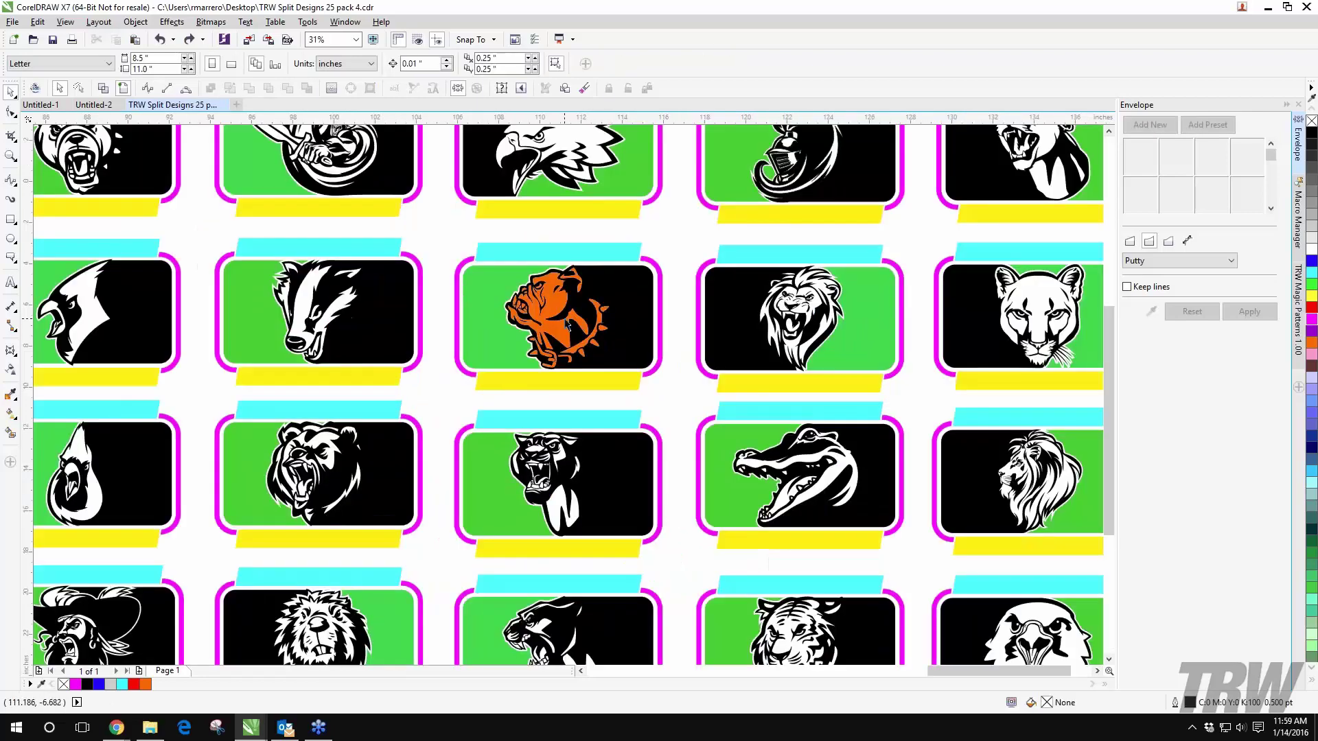
scroll(617, 328, up, 2)
click(617, 328)
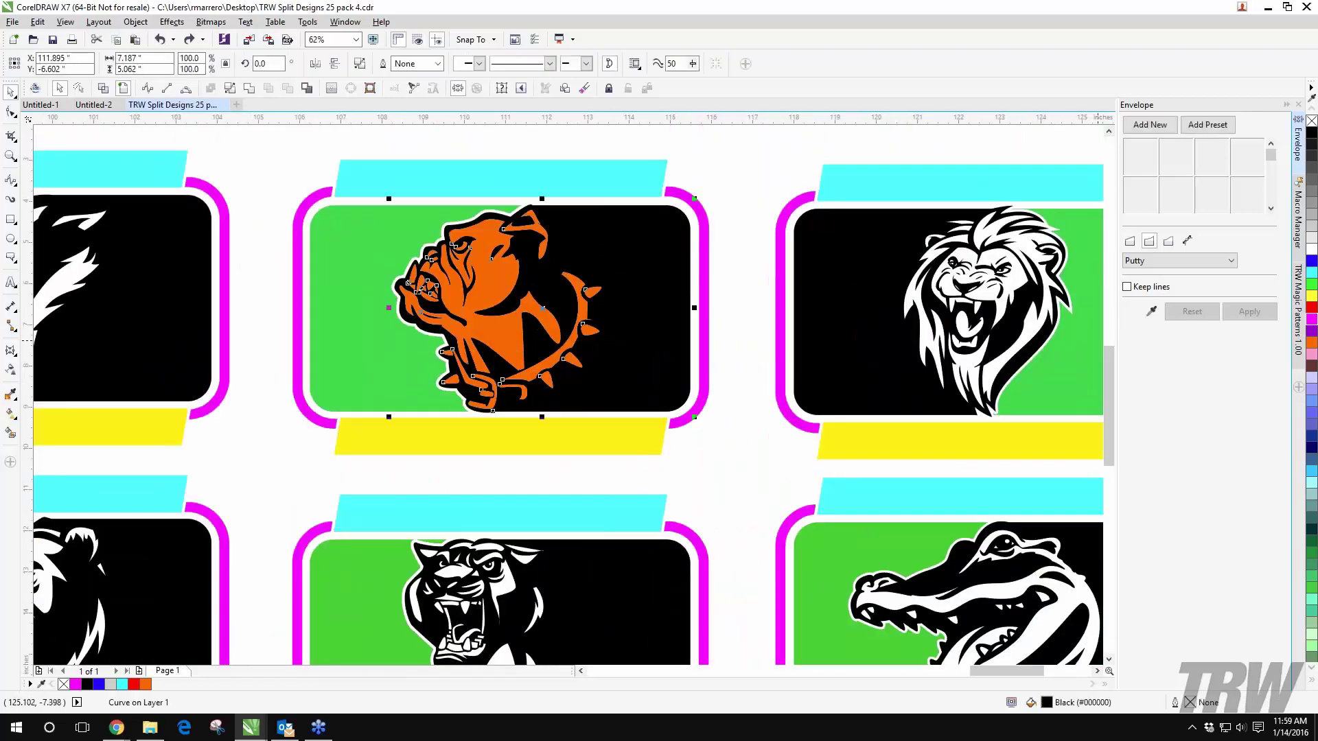
click(1311, 307)
click(471, 302)
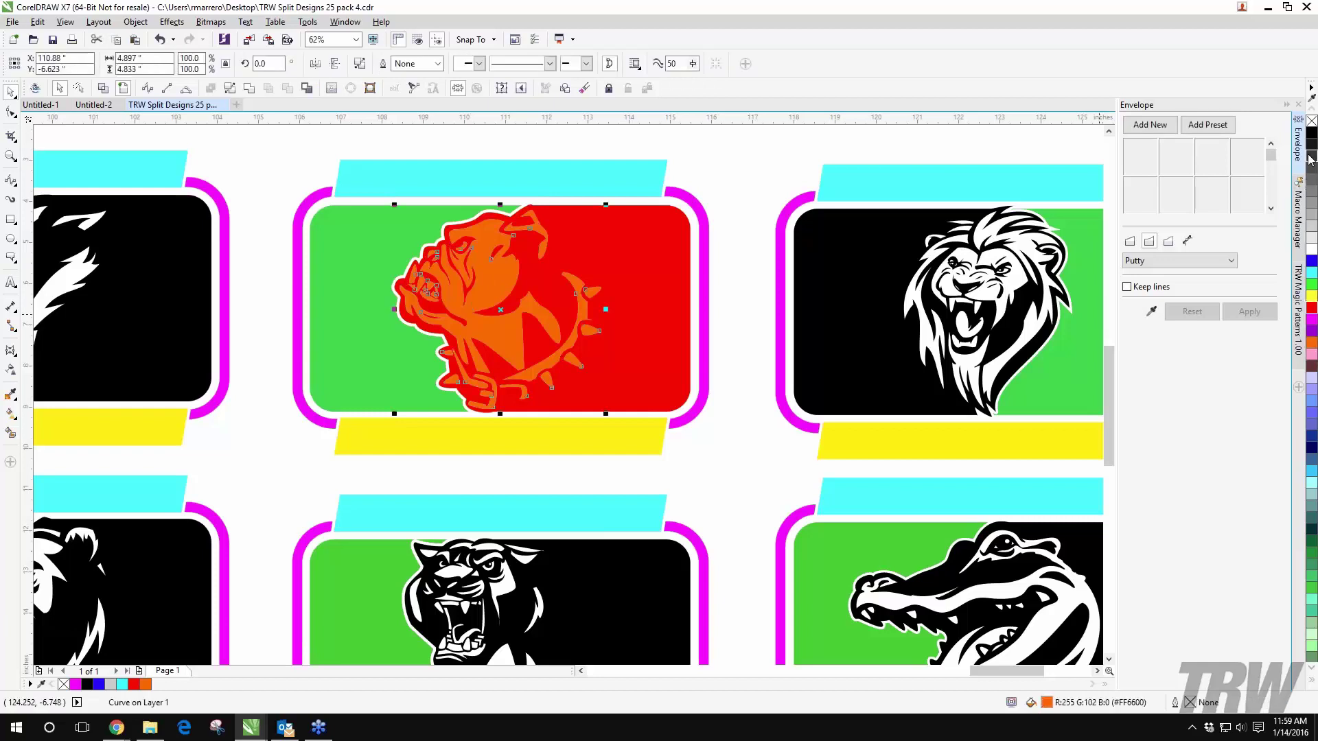
click(1311, 133)
click(773, 132)
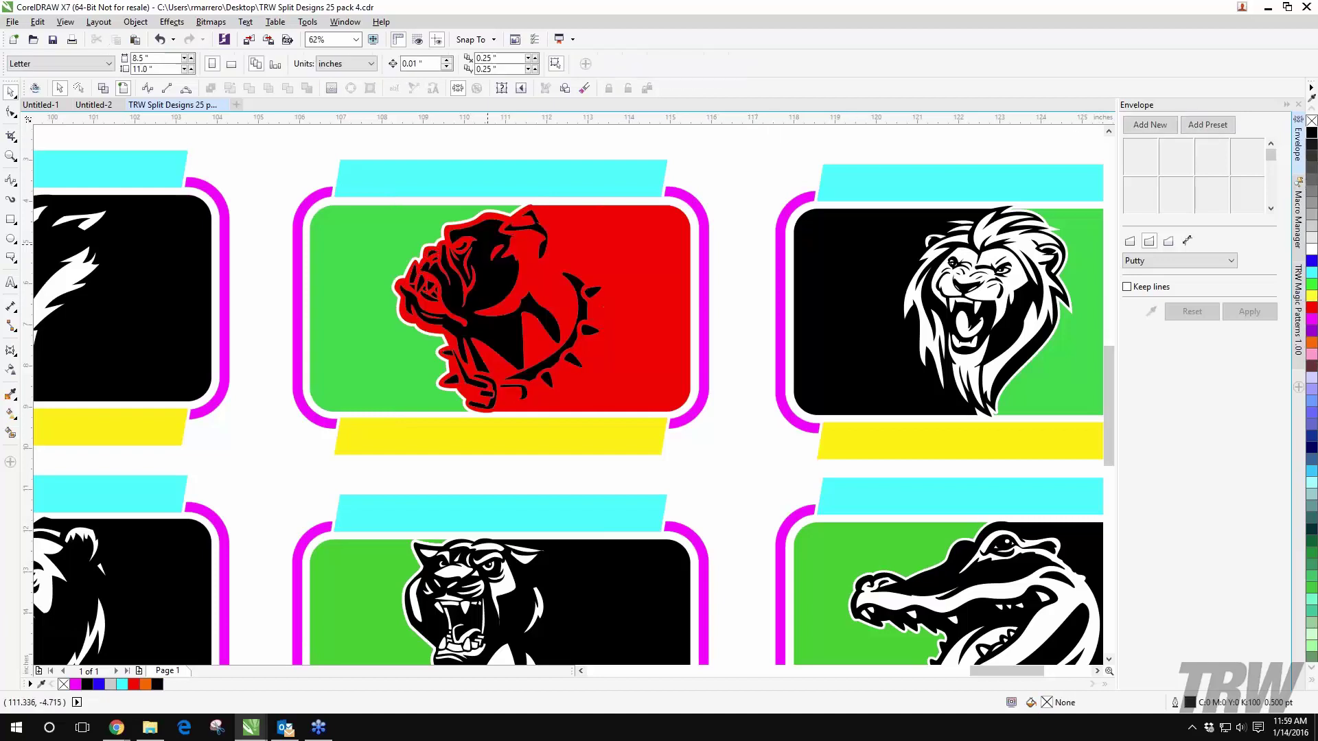
Step: Fill the green panel in the bulldog badge with blue
click(332, 338)
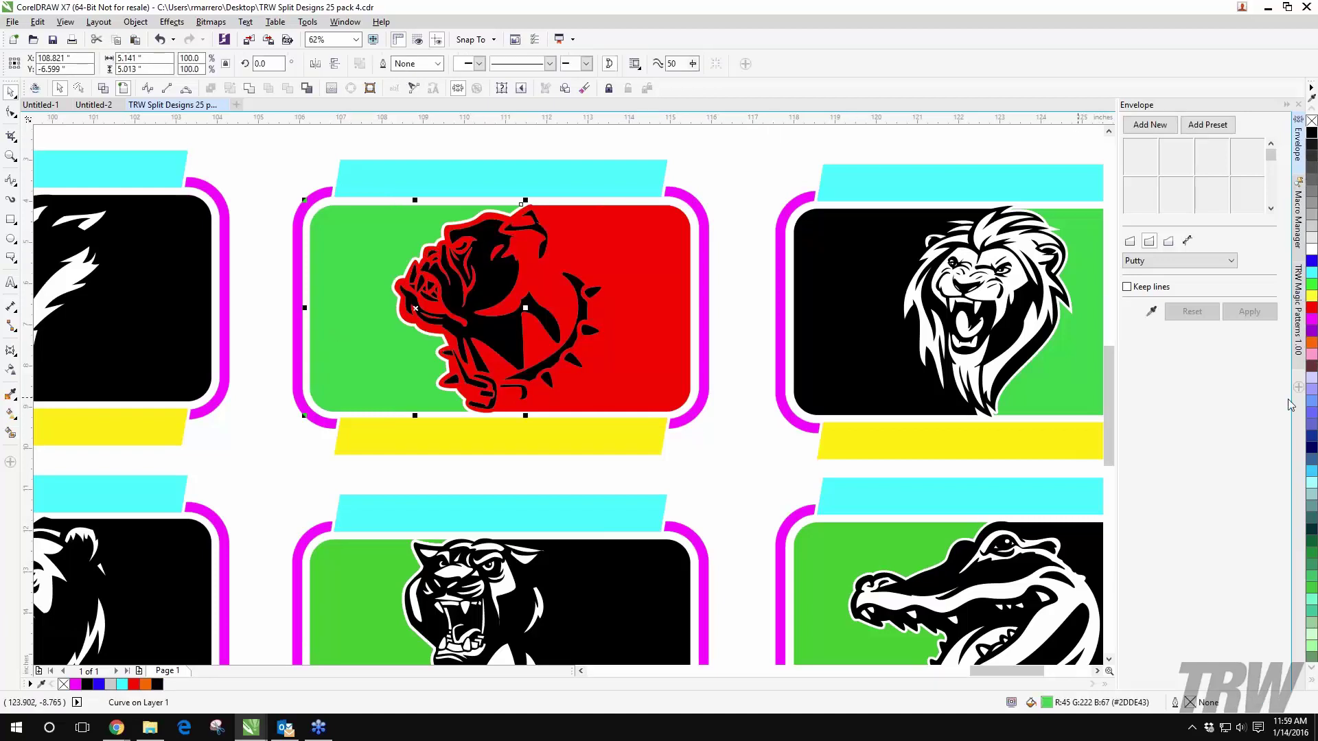
click(1311, 261)
click(746, 165)
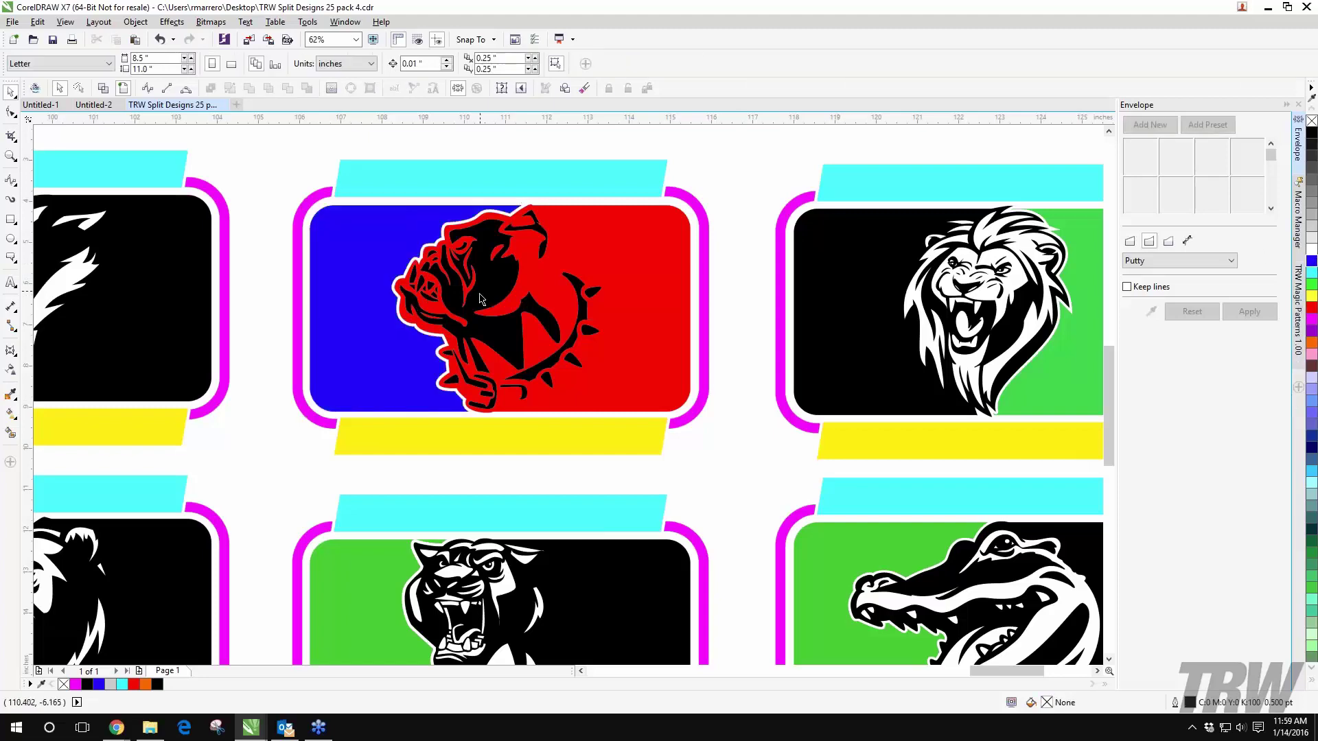
Step: Try moving pieces of the first badge in the sheet's last row out of place, and undo the moves
scroll(482, 309, down, 4)
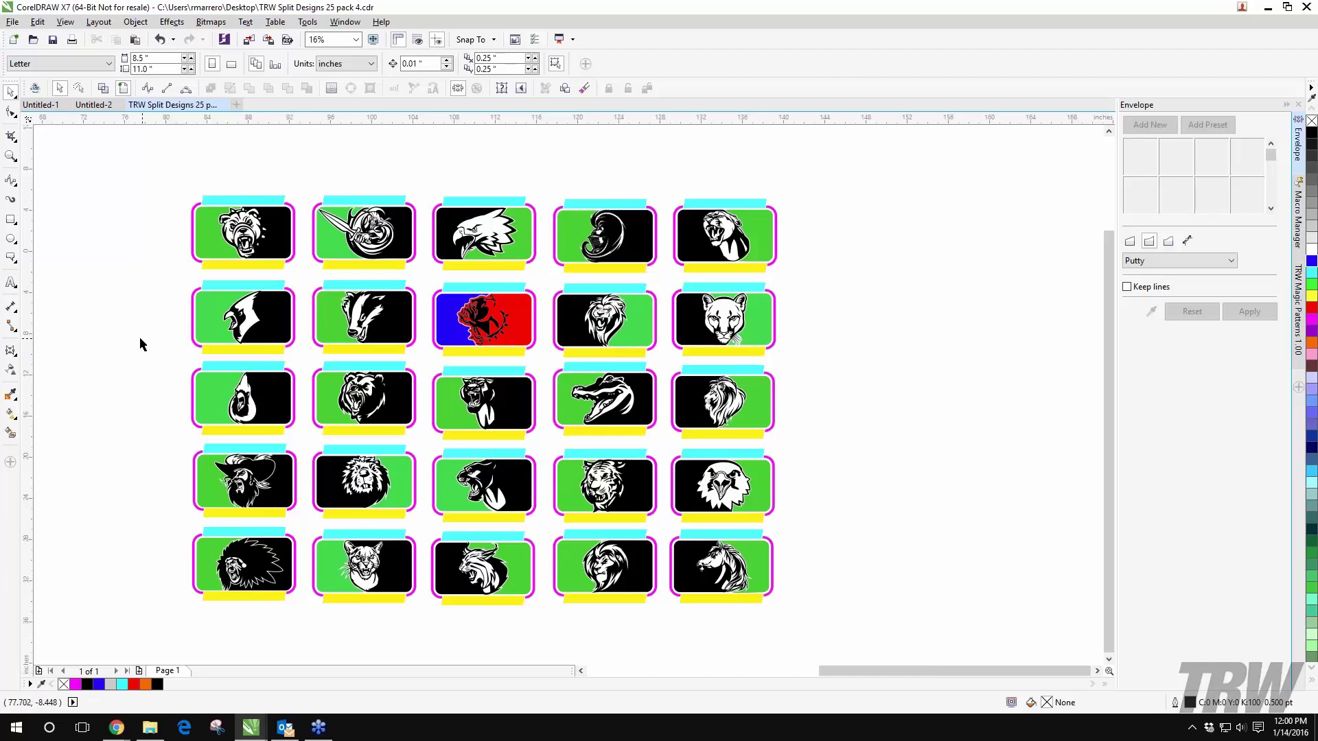
scroll(114, 320, down, 1)
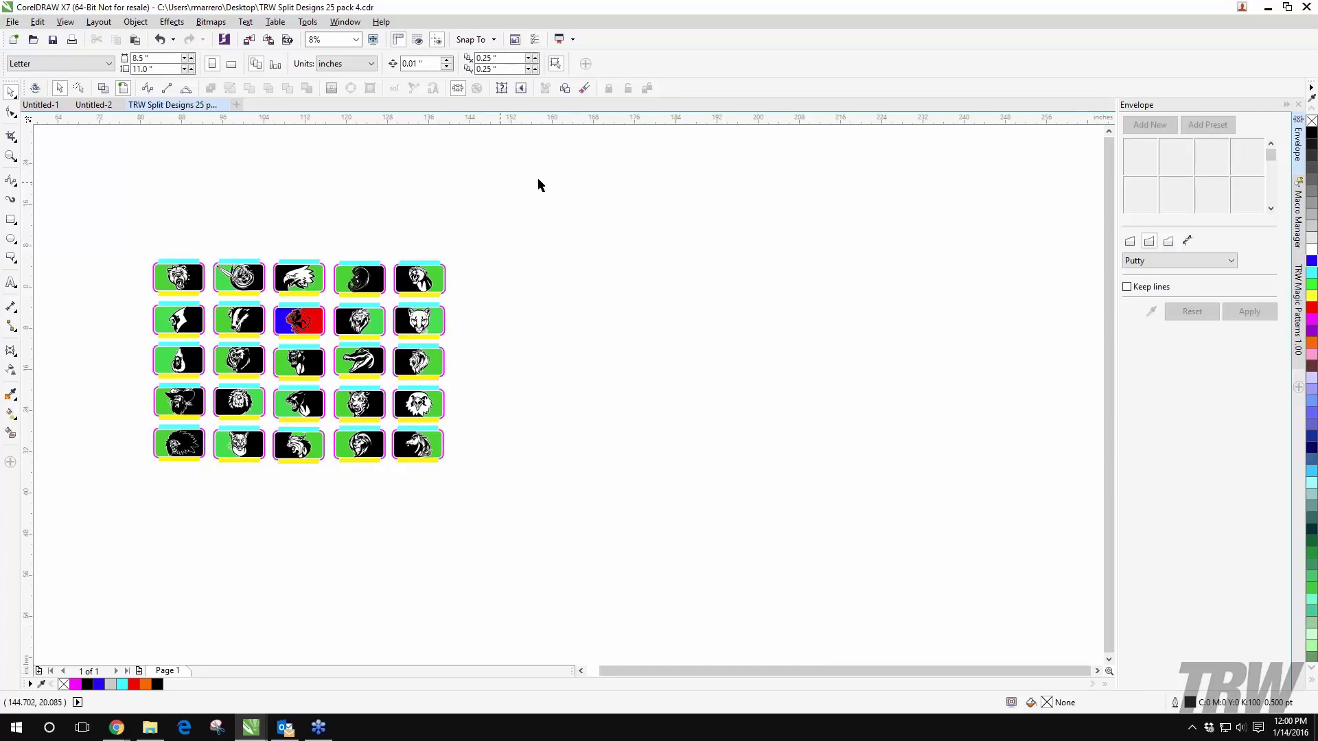
drag(520, 198, 471, 231)
drag(166, 435, 177, 501)
key(ctrl+z)
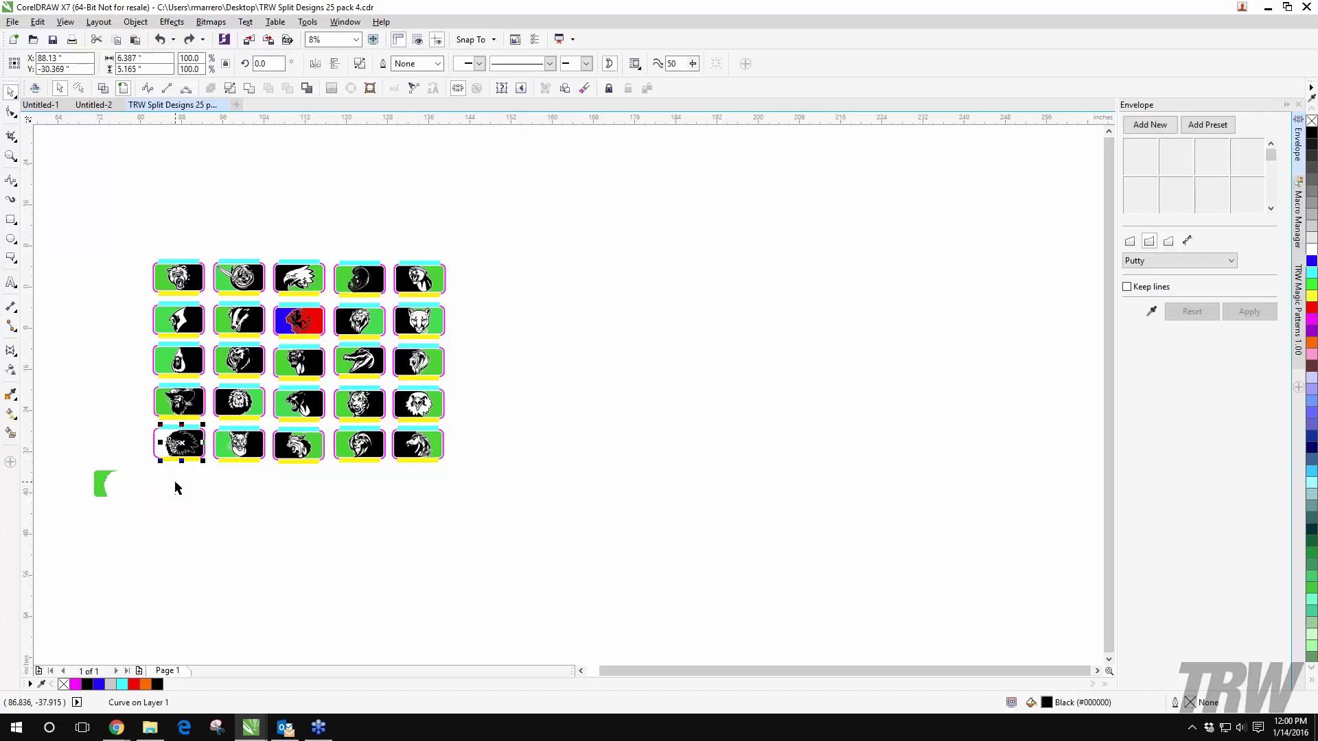
key(Escape)
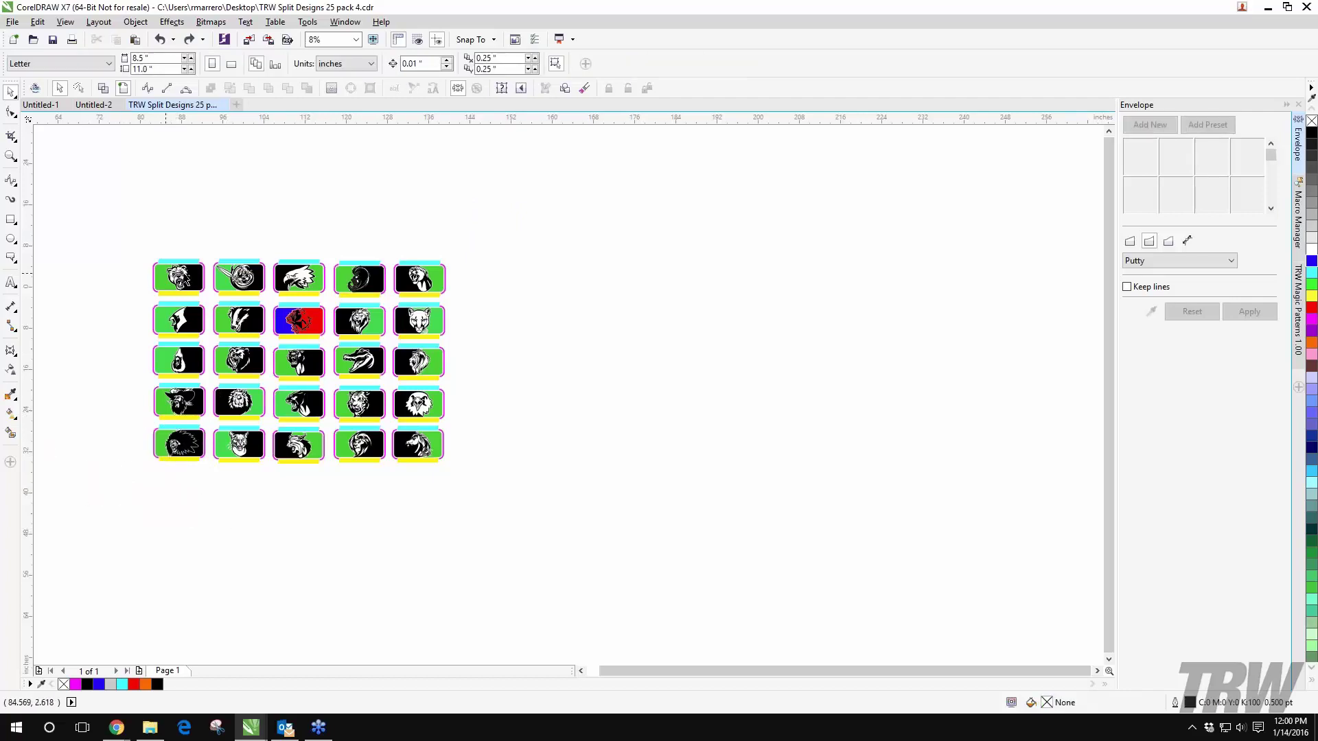
Step: Group the five pieces of the bear badge at the start of the sheet's first row
drag(137, 251, 209, 298)
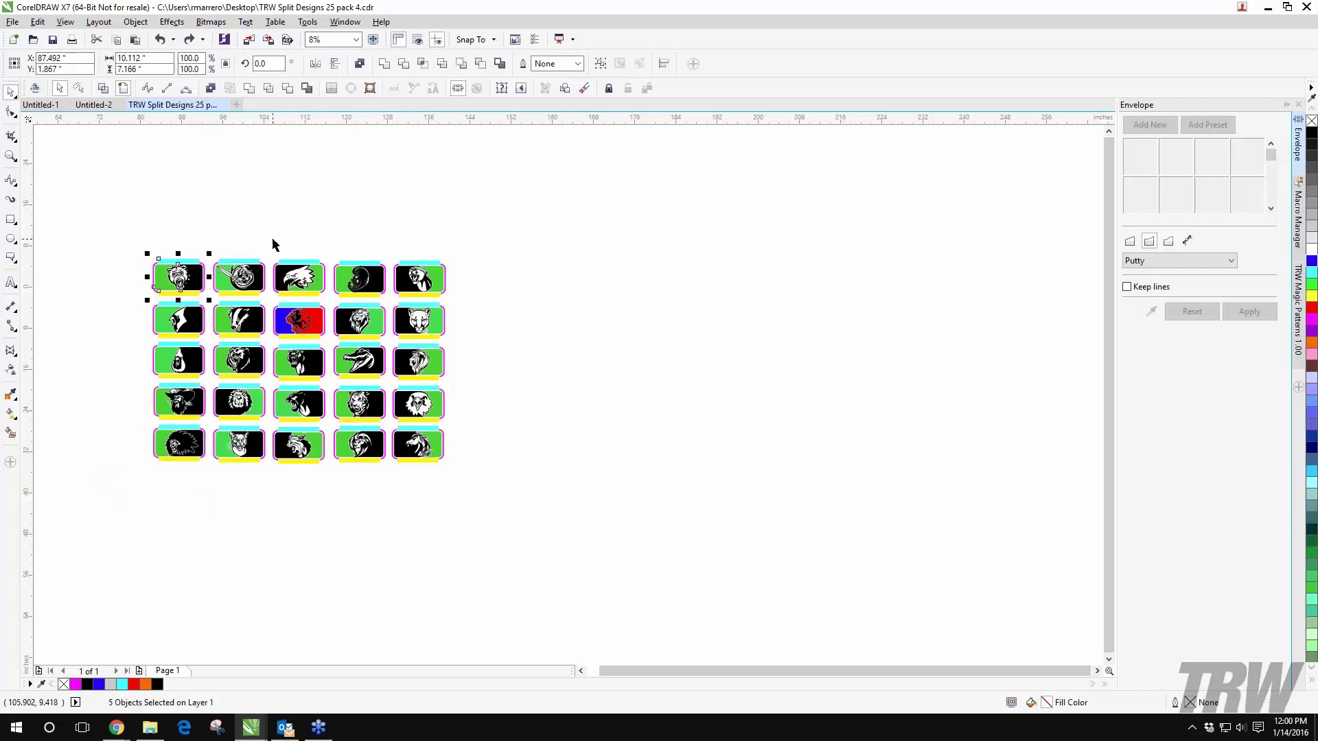
click(135, 21)
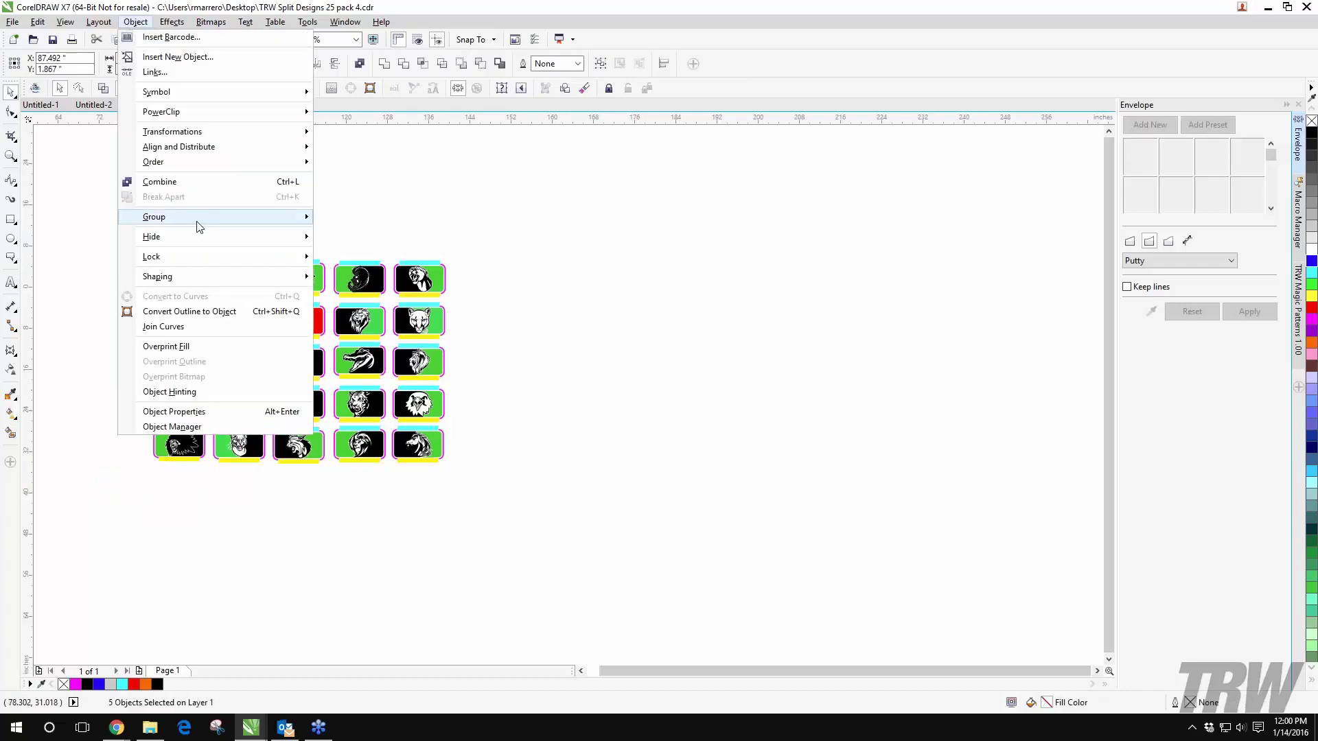
mouse_move(199, 217)
click(345, 225)
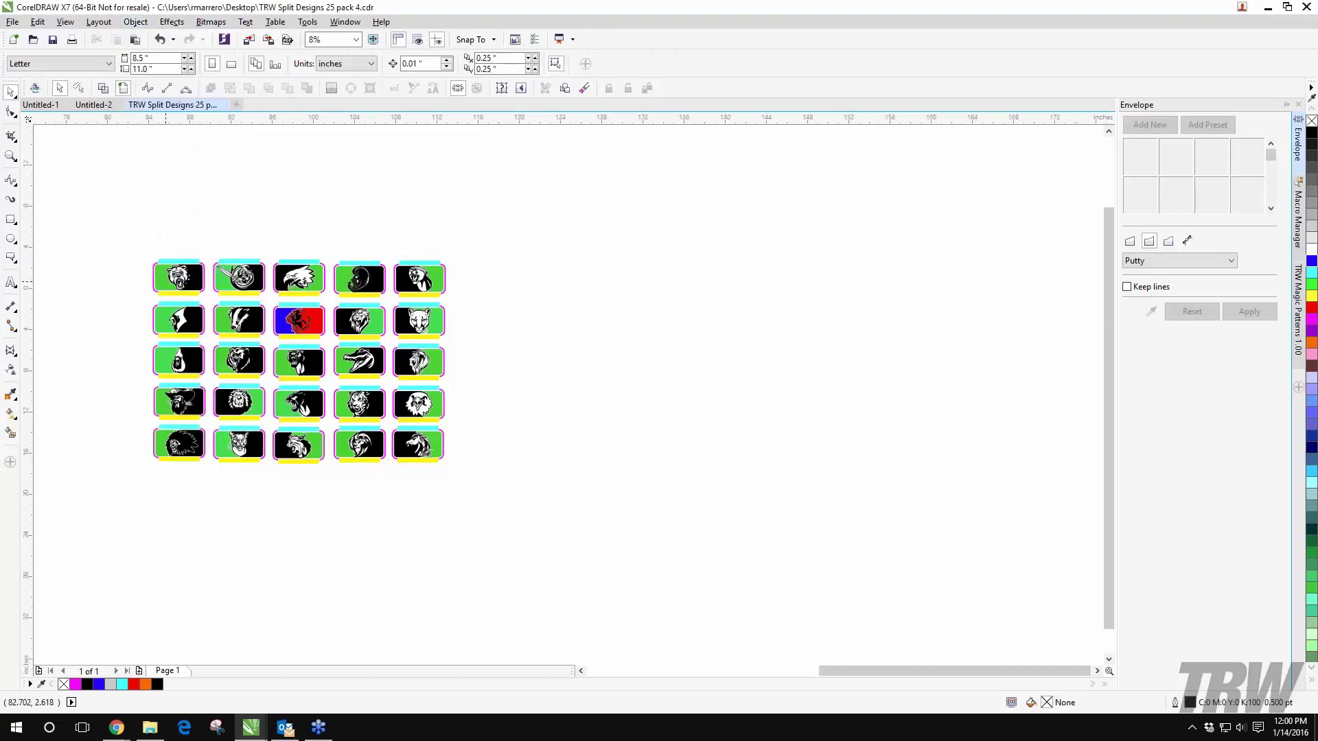
Step: Try moving the grouped bear badge up out of the sheet, and undo the move
scroll(174, 286, up, 2)
drag(199, 289, 172, 192)
key(ctrl+z)
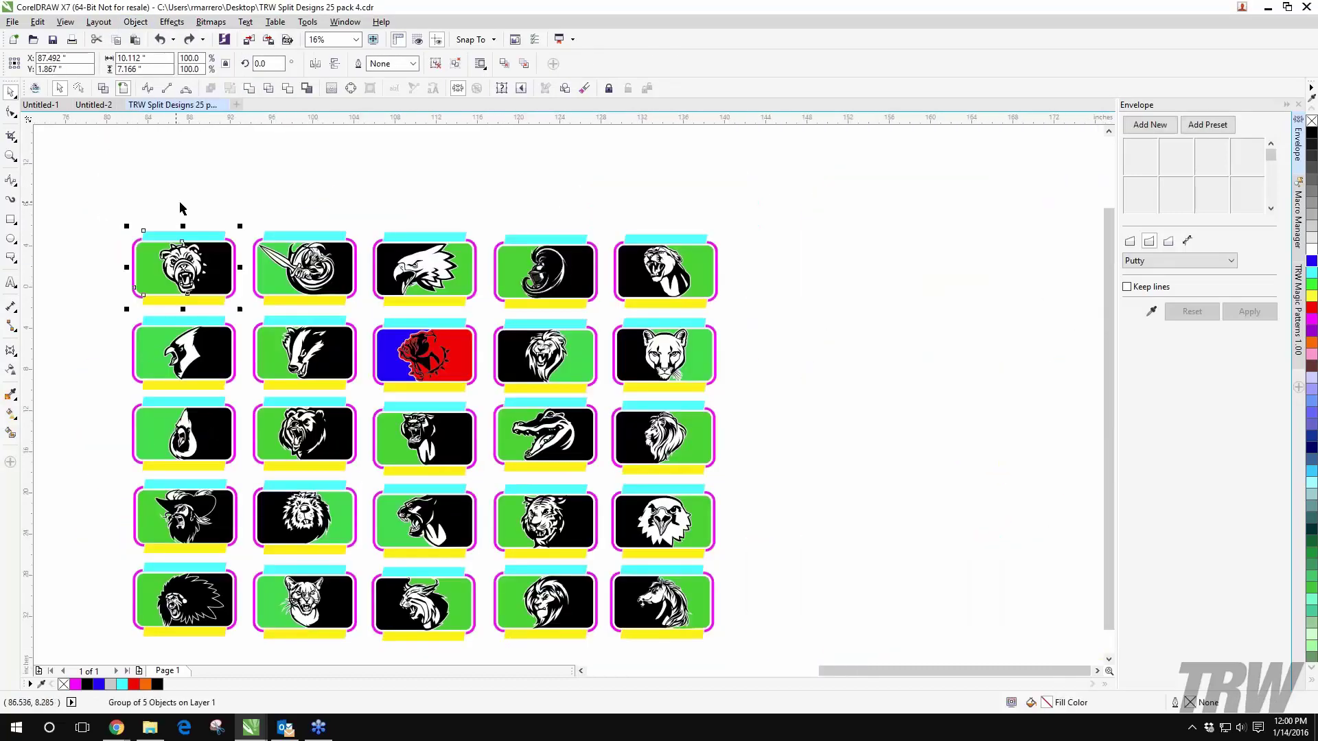
click(179, 200)
Step: Ungroup the bear badge, try moving its black bear piece up out of the badge, and undo that move
click(184, 271)
click(436, 63)
drag(219, 280, 204, 218)
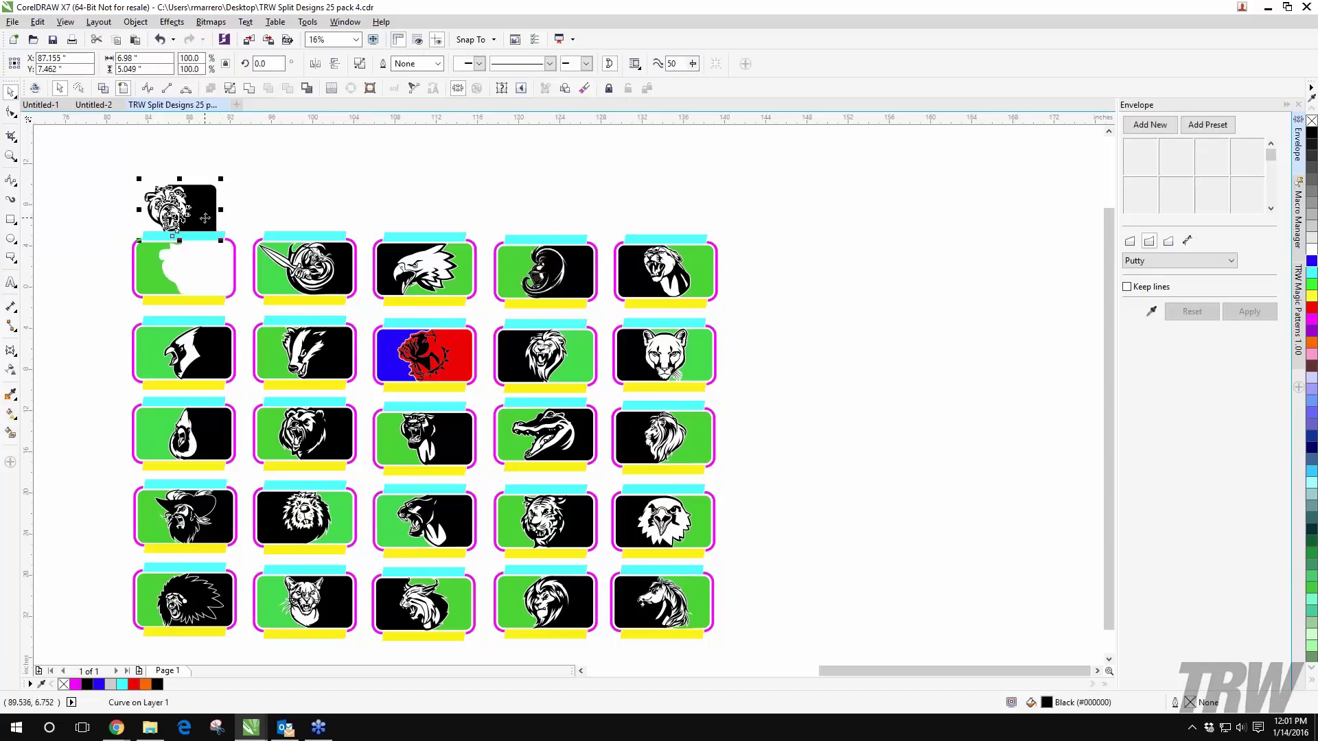
key(ctrl+z)
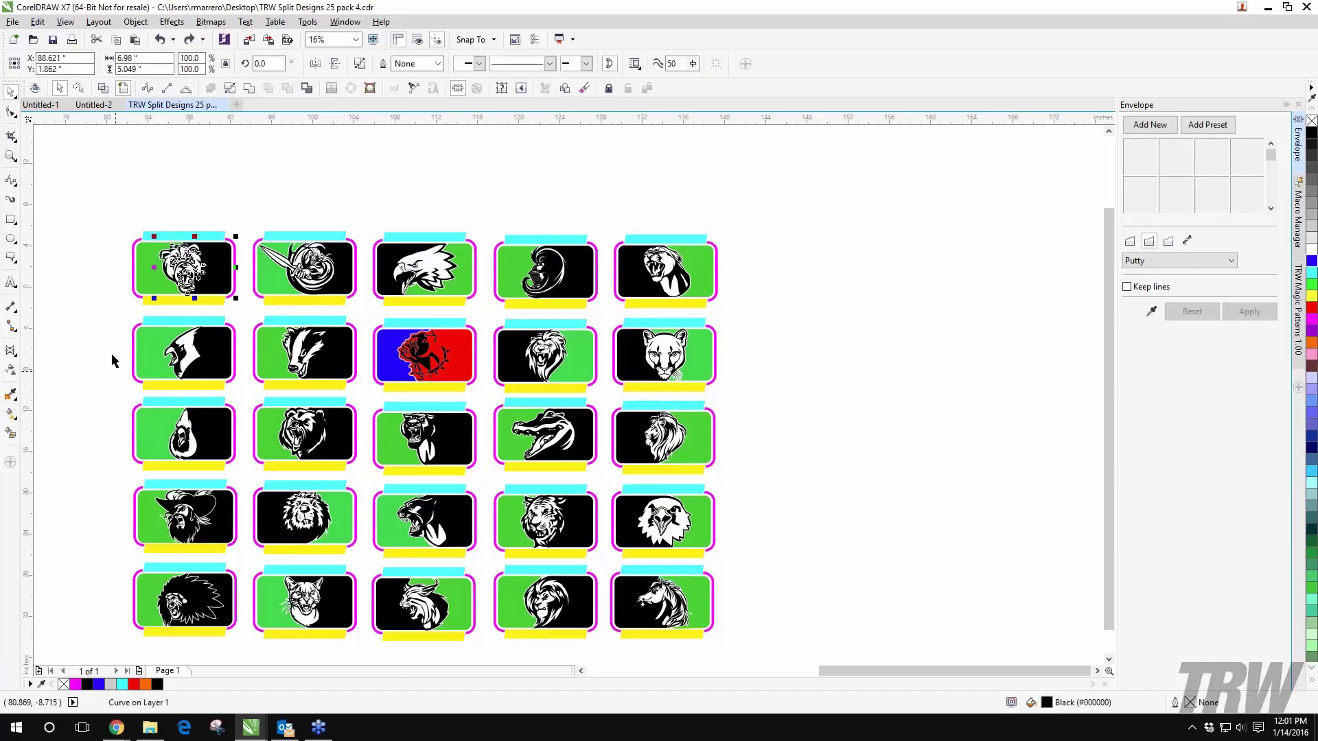
click(106, 241)
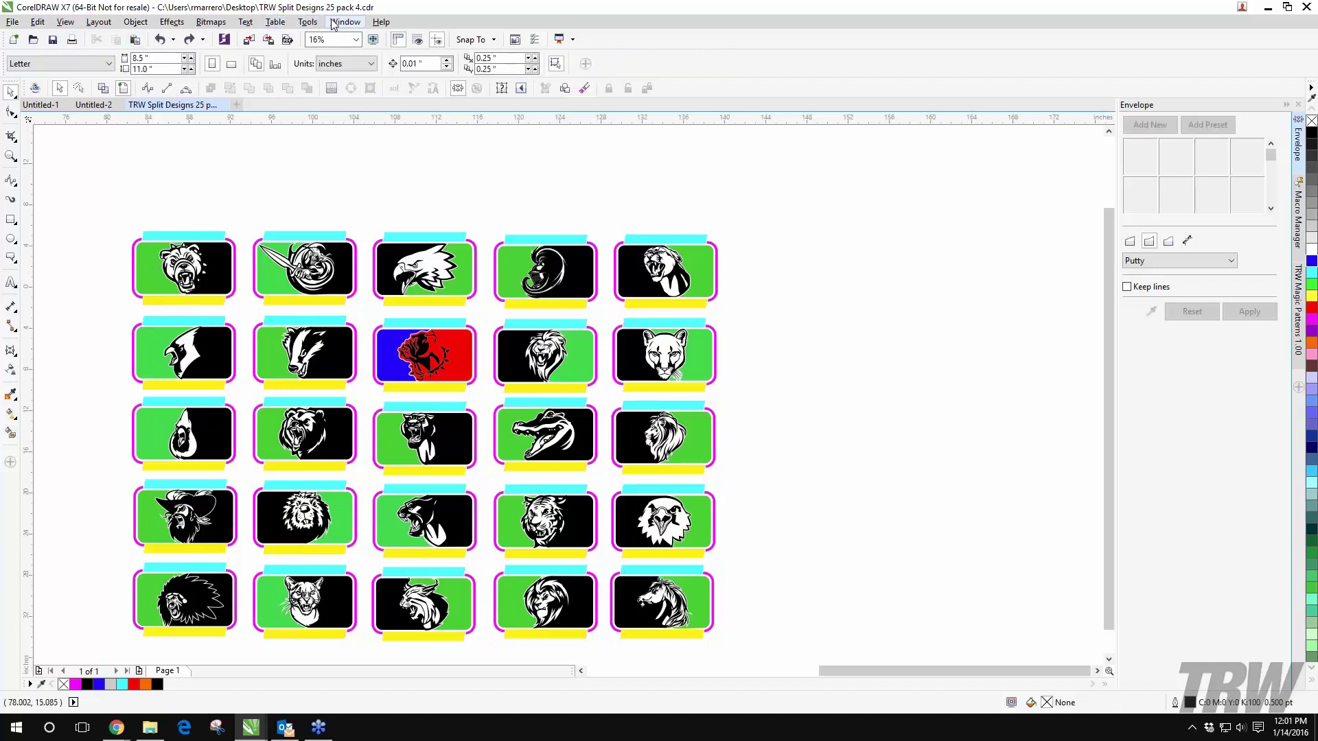
Step: Open the workspace's Save options and set automatic backup to every 5 minutes
click(308, 22)
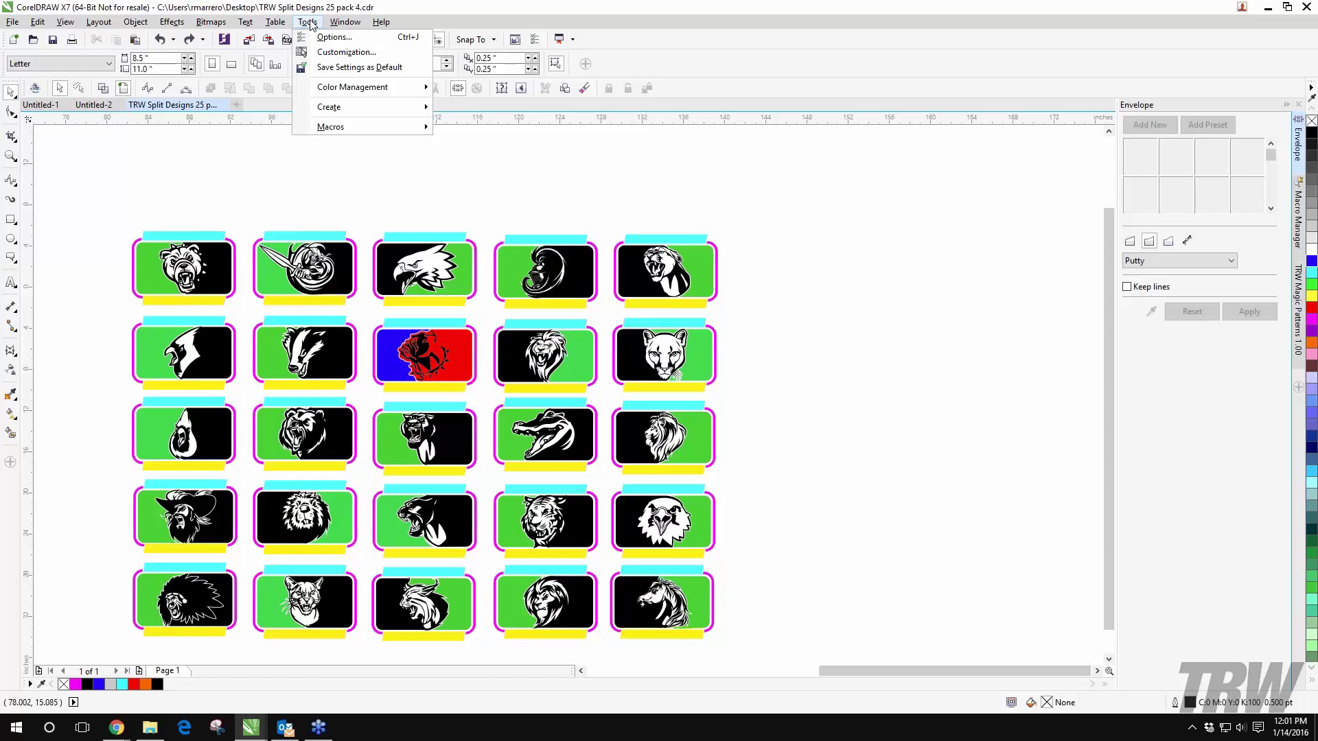
click(322, 53)
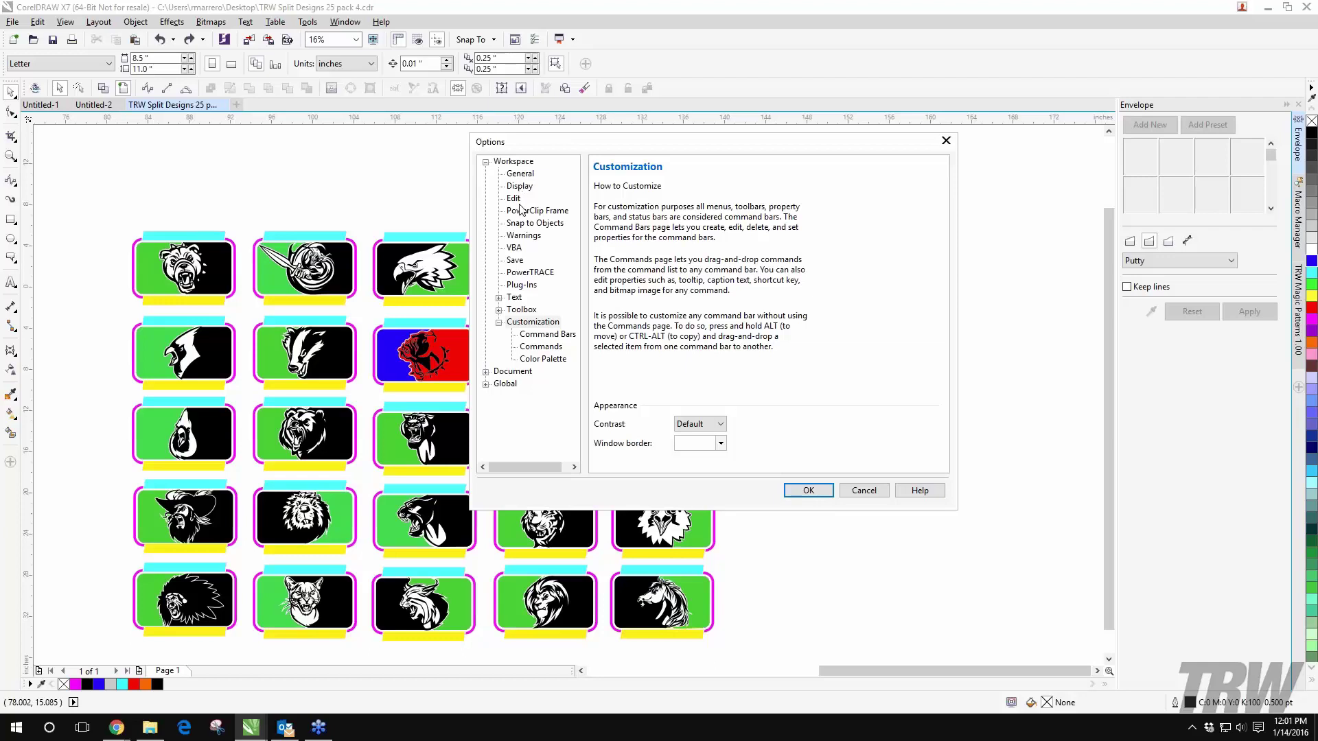
click(516, 261)
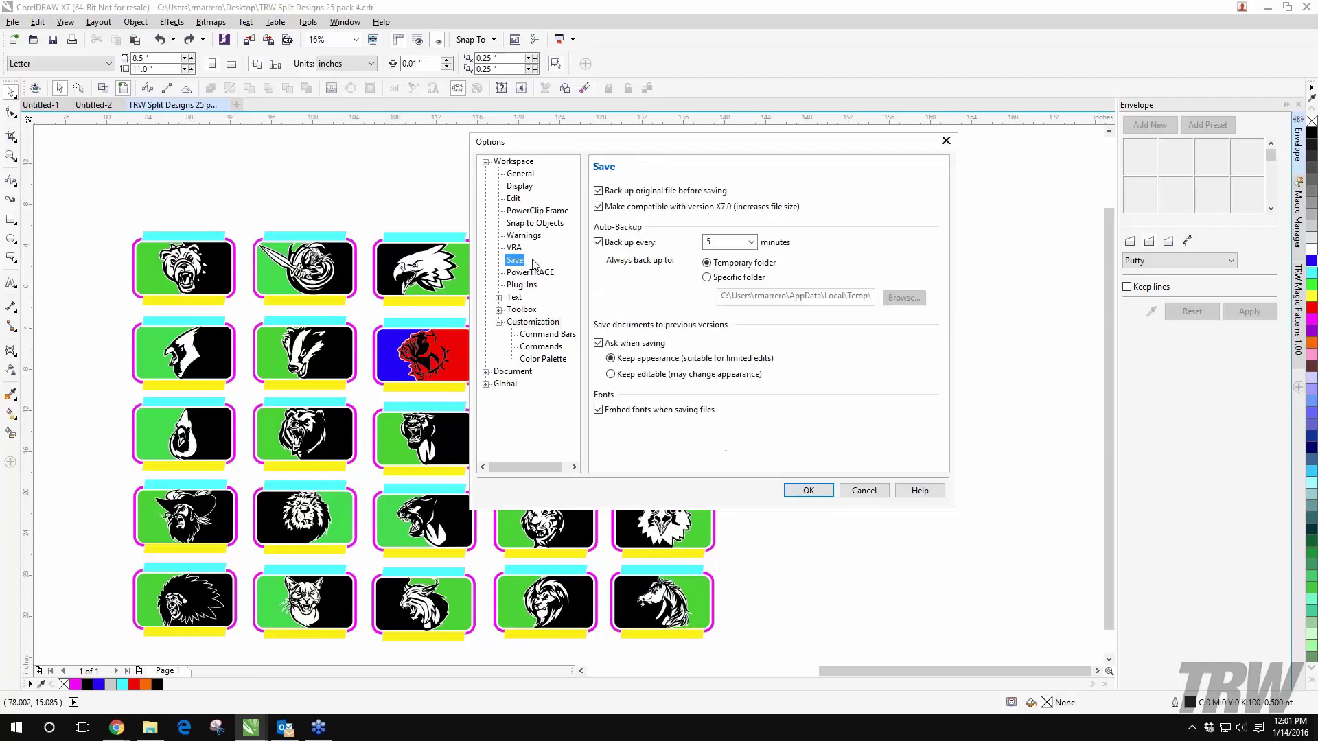
click(600, 244)
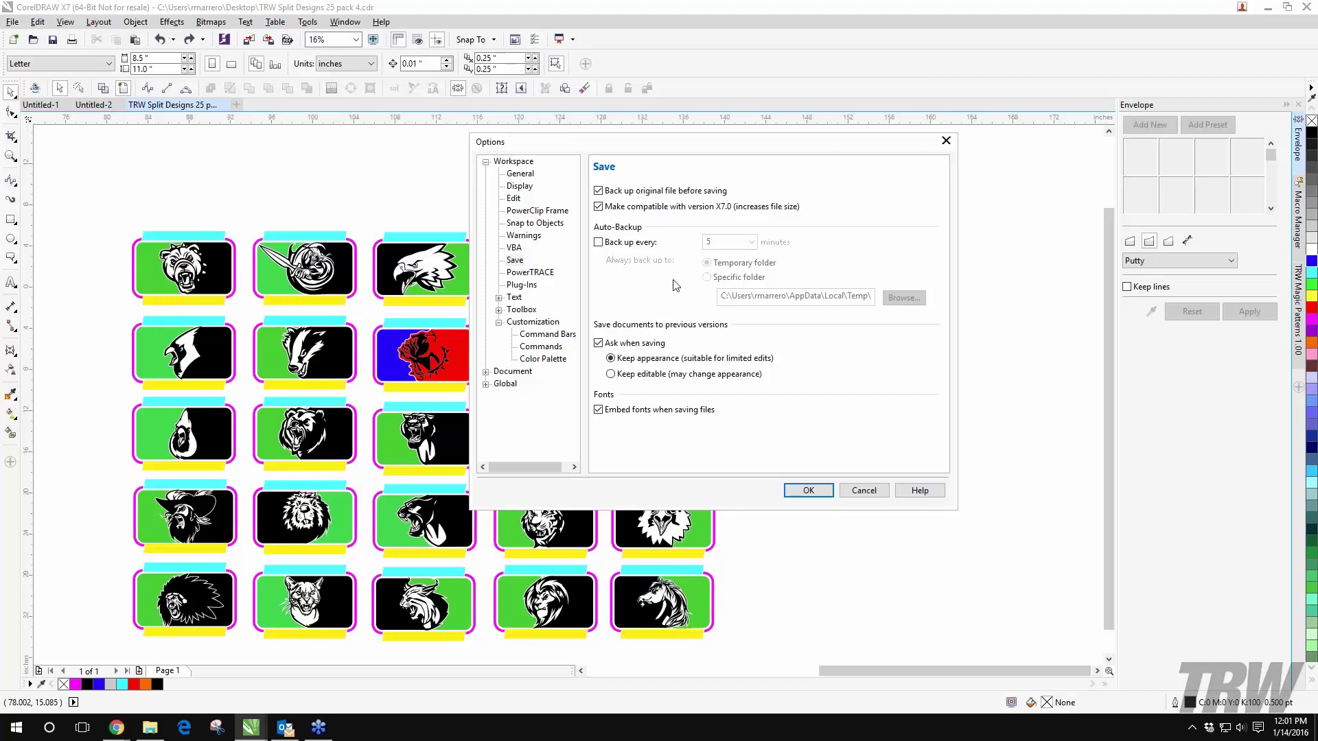
click(605, 245)
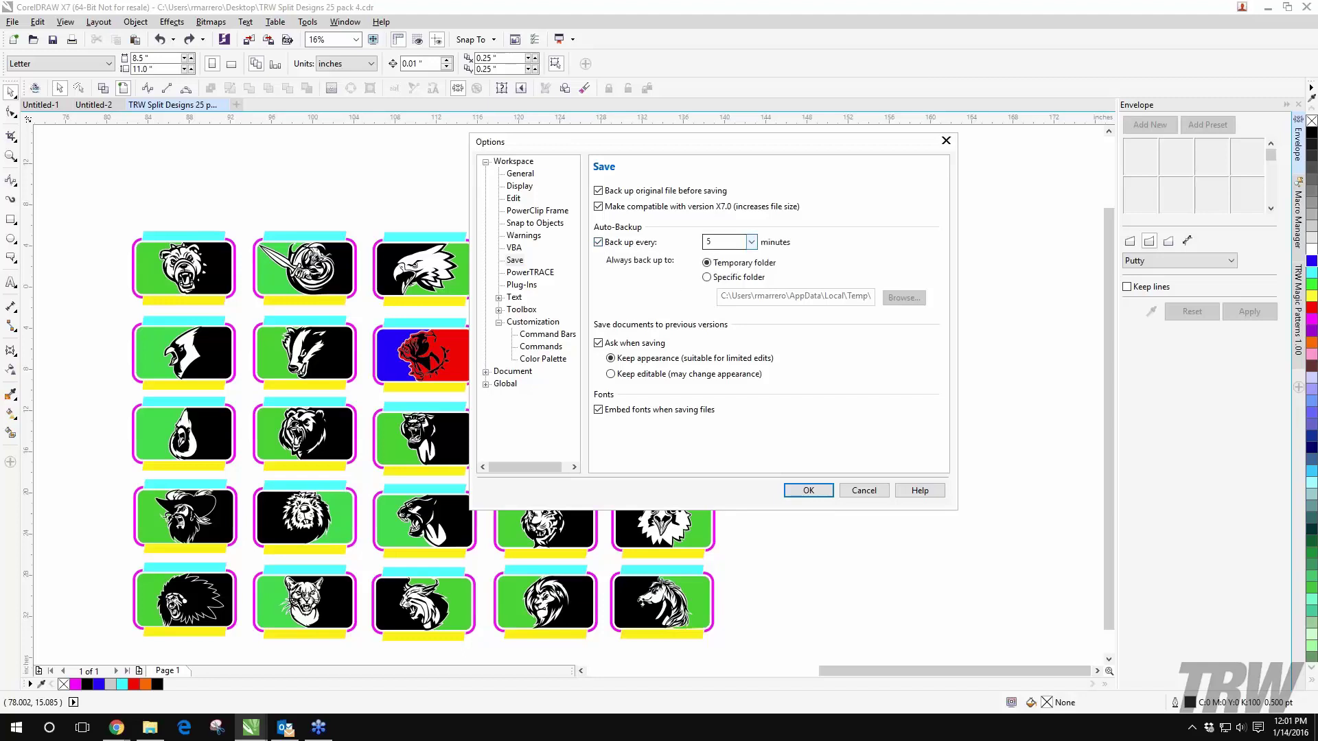
click(750, 241)
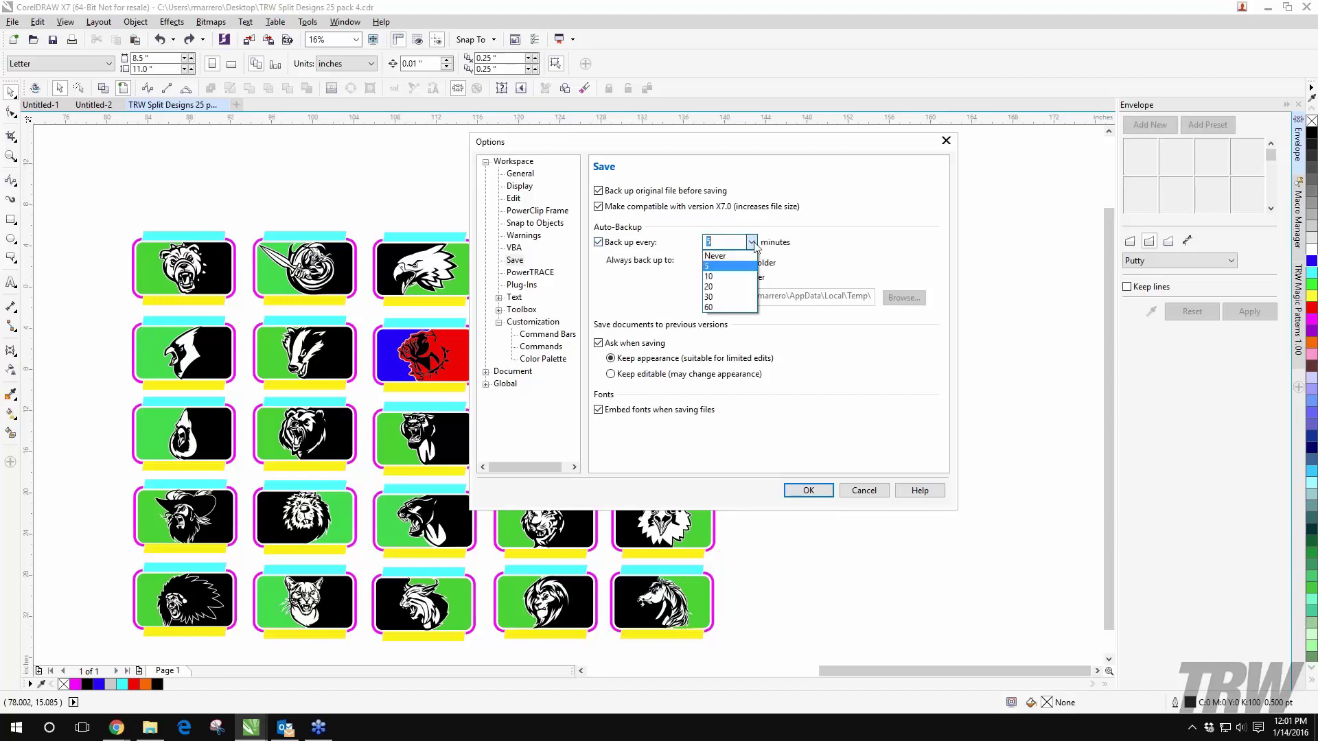
click(726, 267)
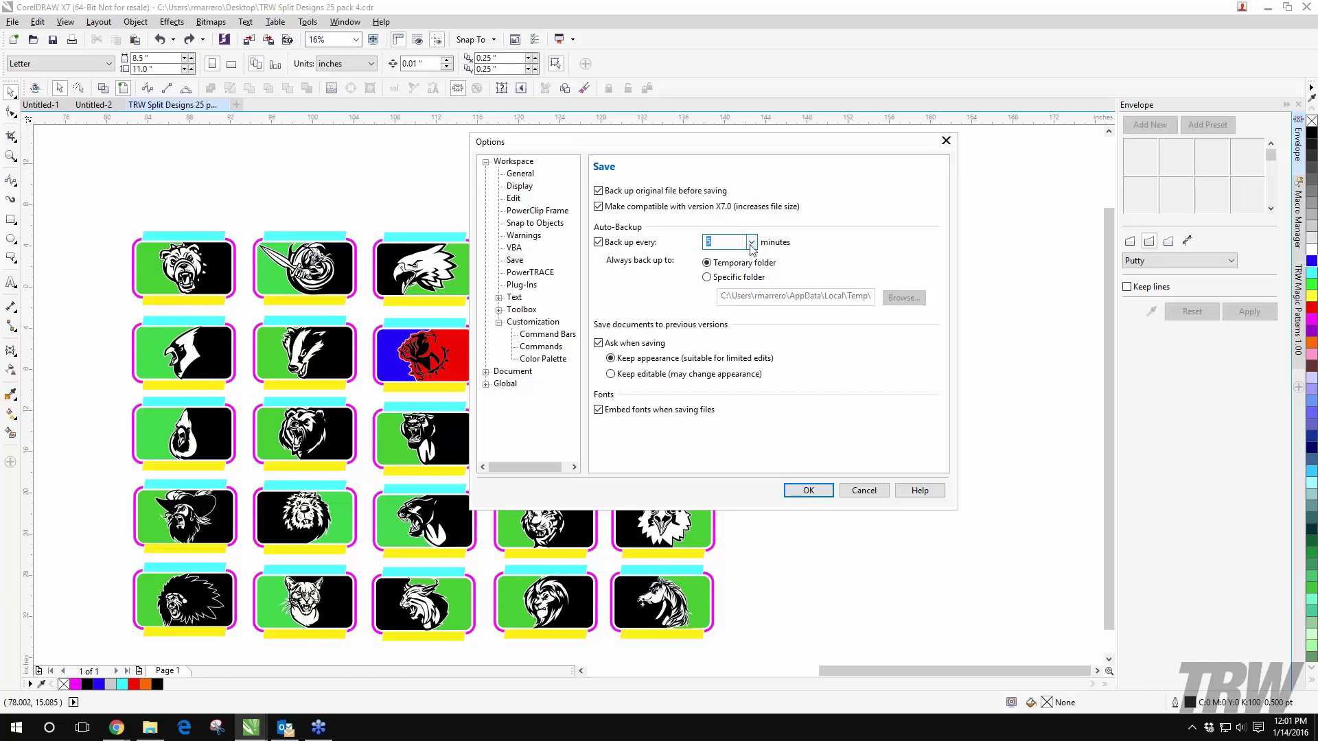
Step: Try a specific folder as the auto-backup location, return to the temporary folder, and cancel the options
click(706, 277)
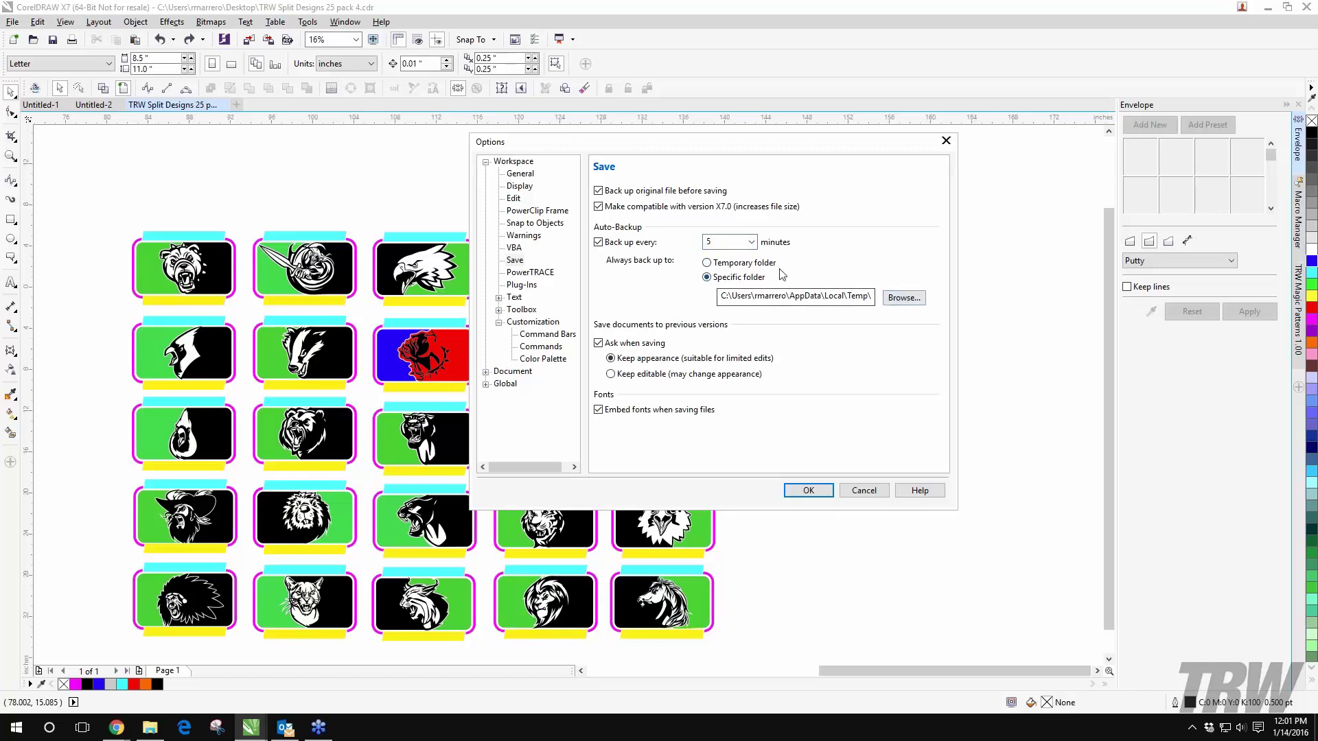
click(746, 264)
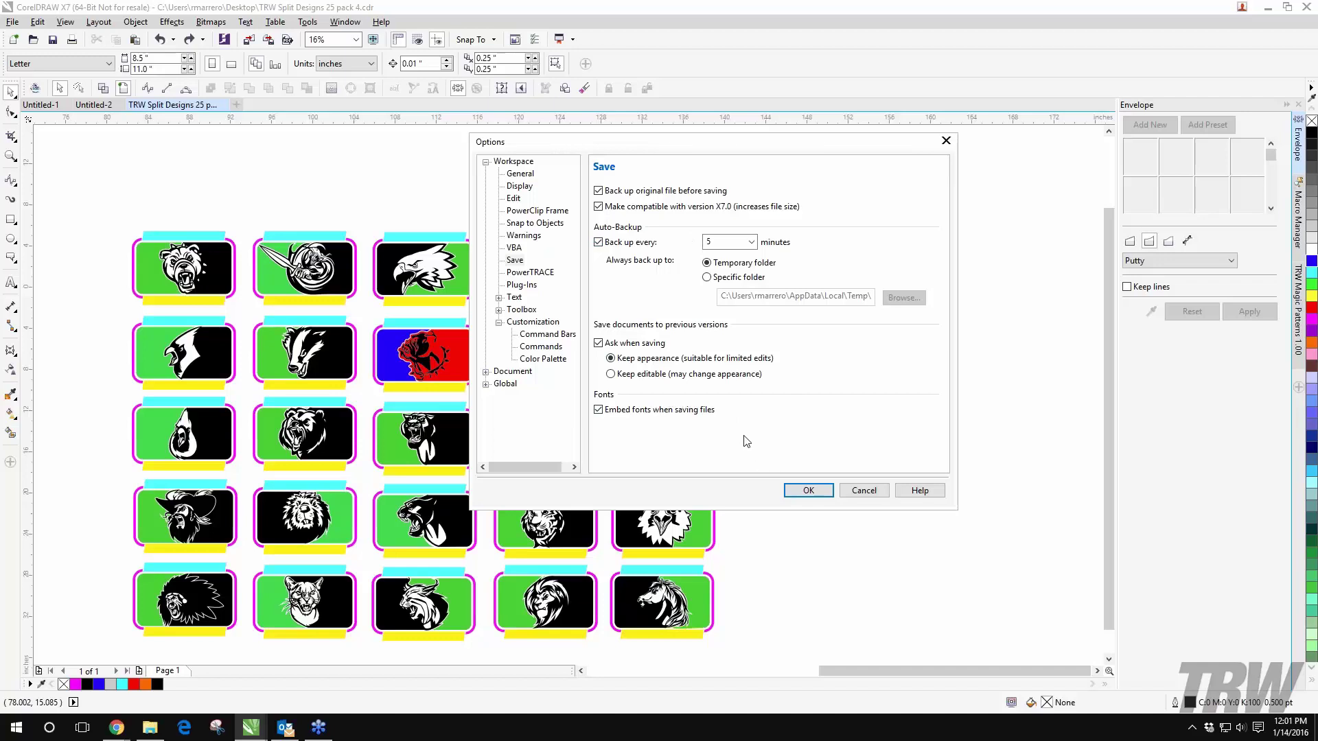
click(858, 491)
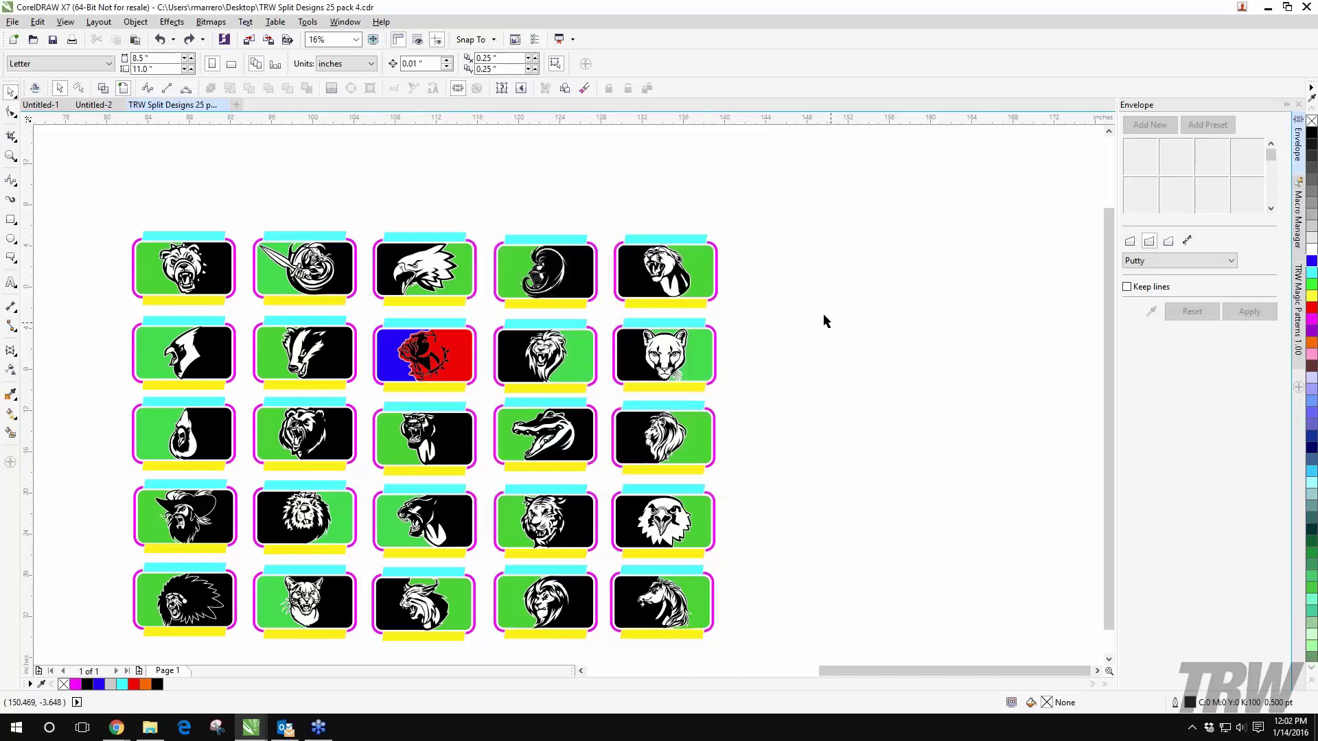
Step: Select the whole sheet of 25 animal mascot badges and clear the selection
scroll(807, 325, down, 2)
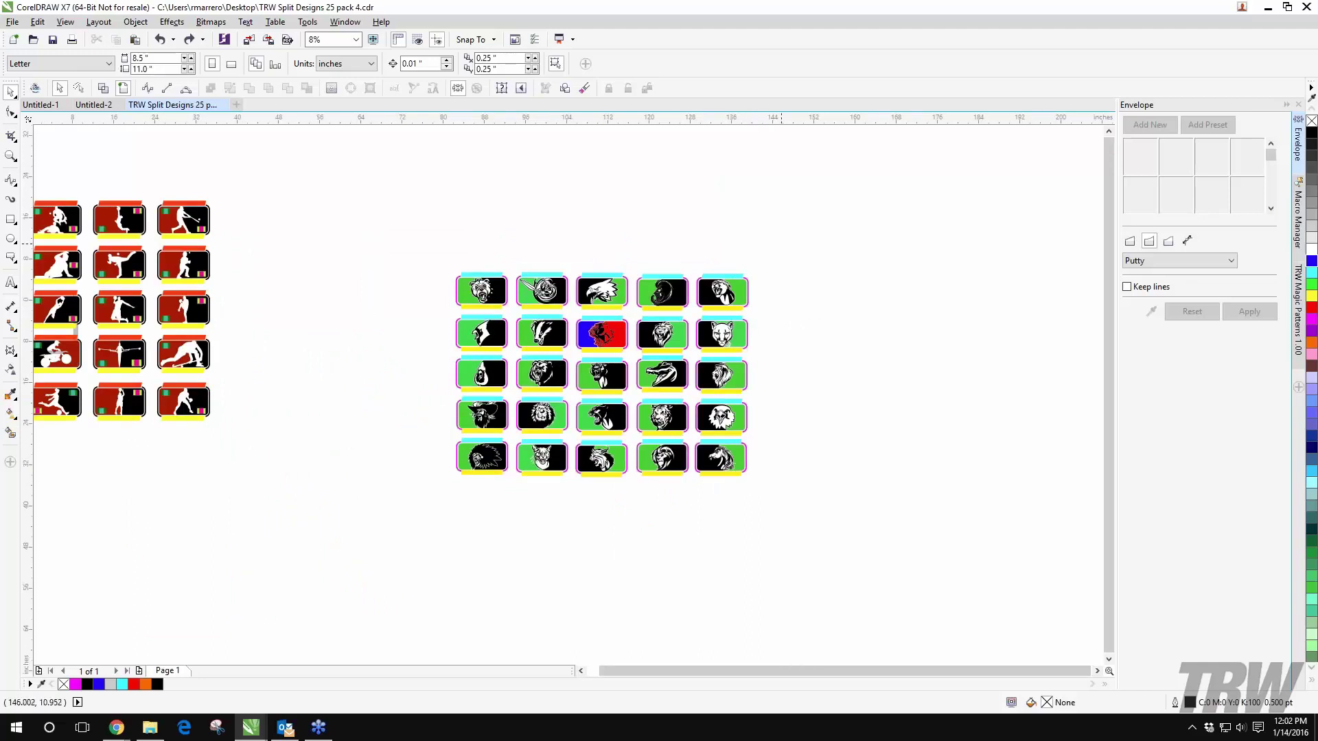
drag(785, 244, 813, 210)
click(392, 528)
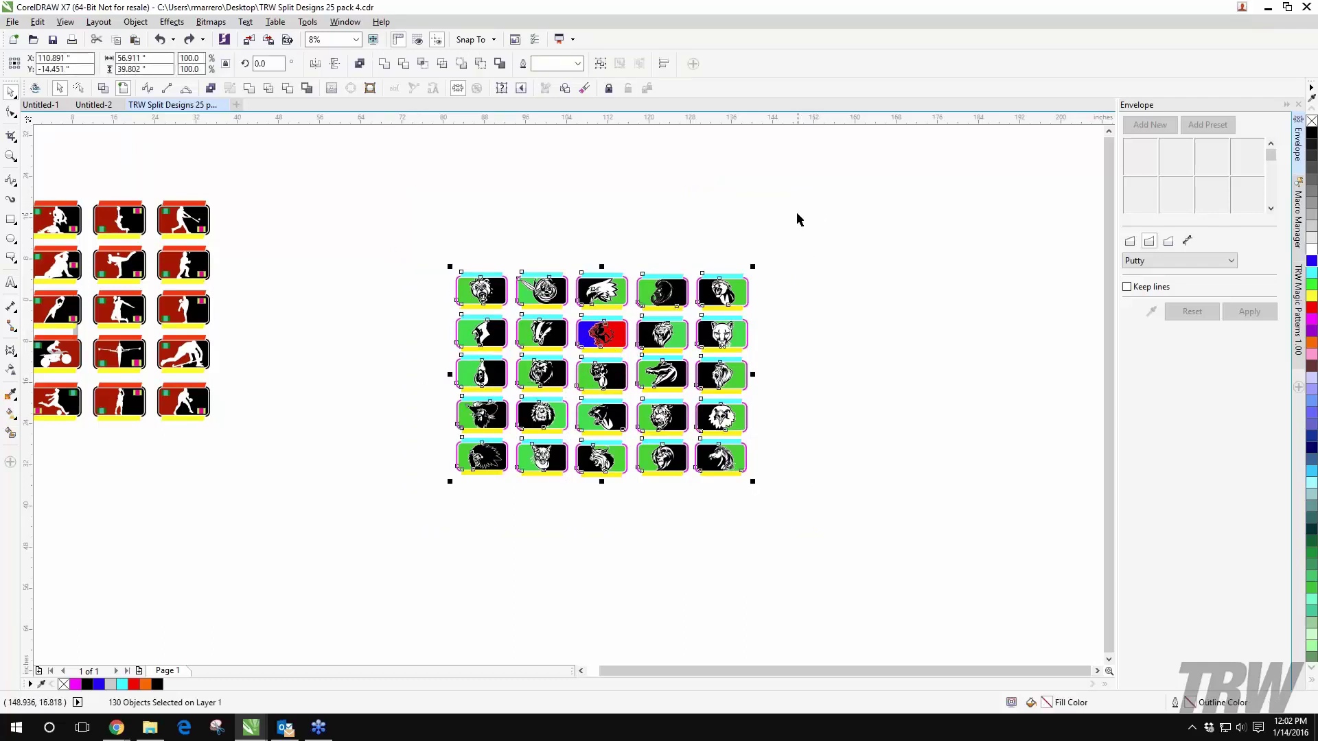
click(797, 233)
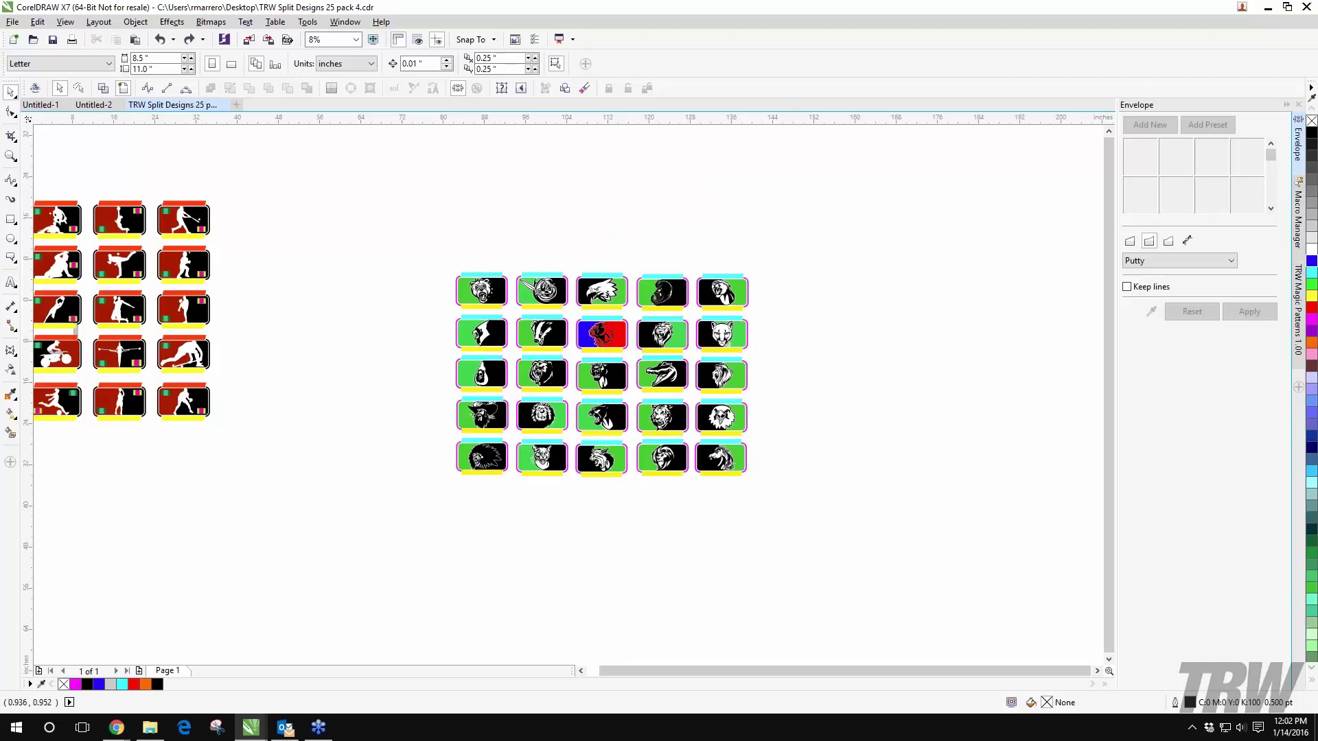